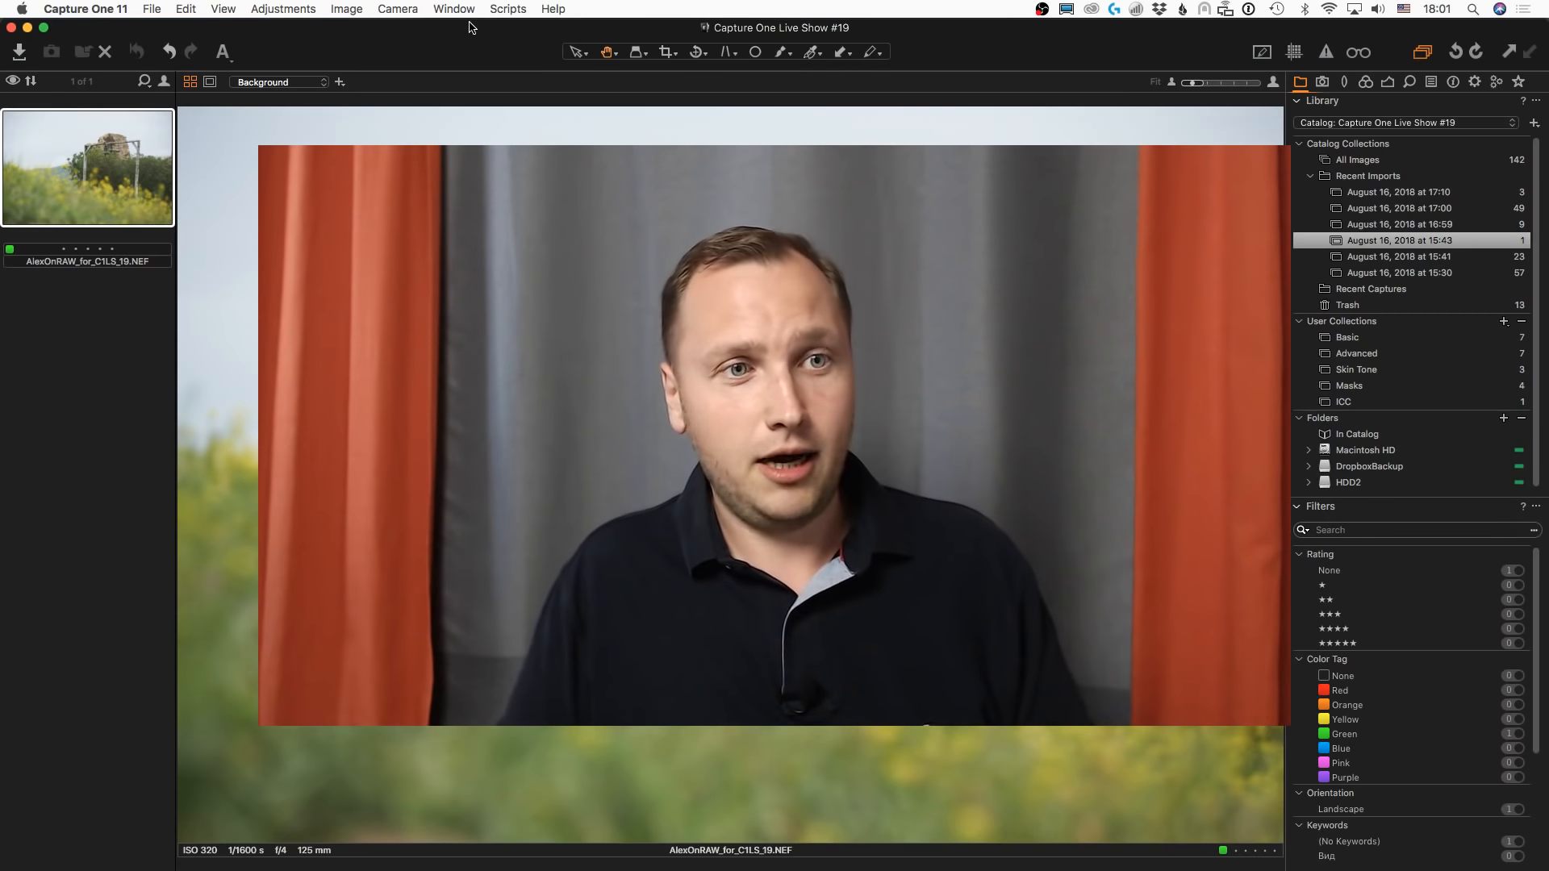
- Show the exposure adjustment tools for the bell photo
{"action": "left_click", "coordinate": [1387, 82]}
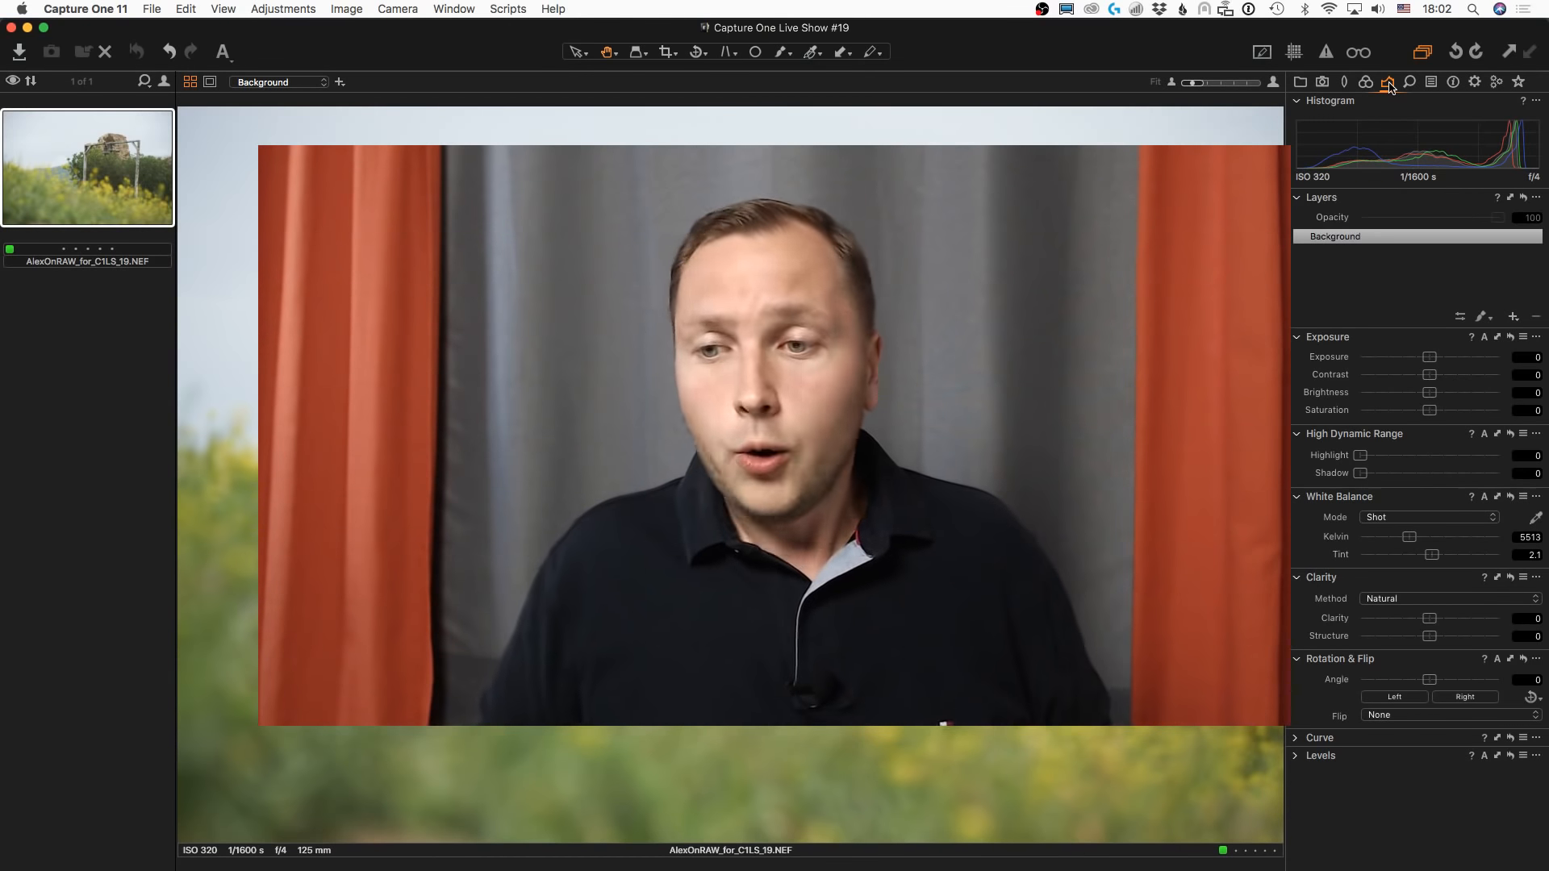
{"action": "key", "text": "ctrl+alt+z"}
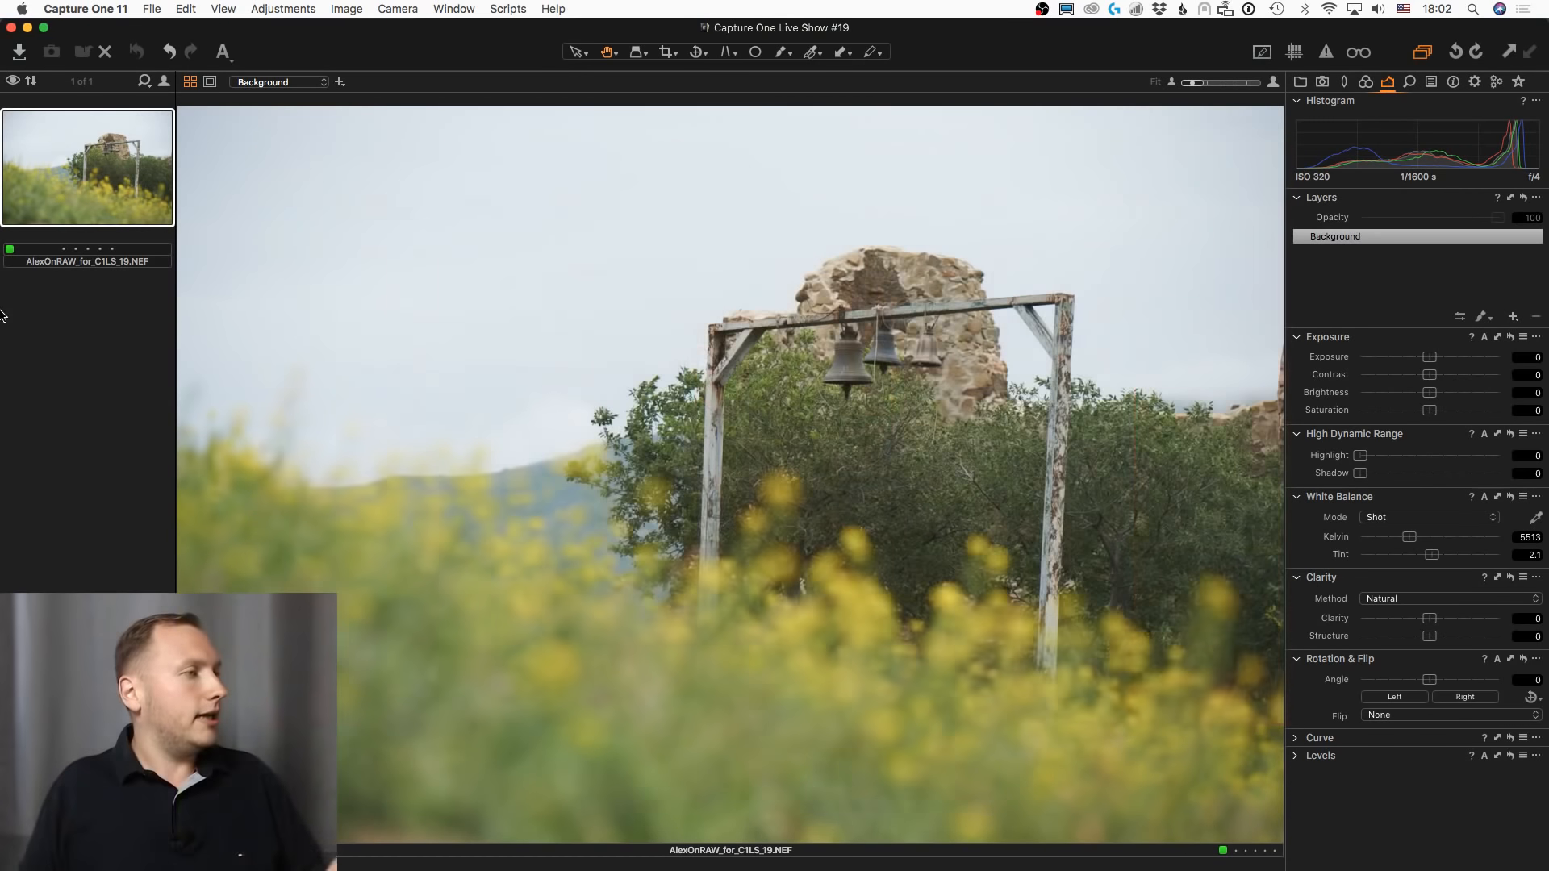
- Switch to Safari, view the AlexOnRAW YouTube channel and turn on notifications for every new video
{"action": "mouse_move", "coordinate": [2, 323]}
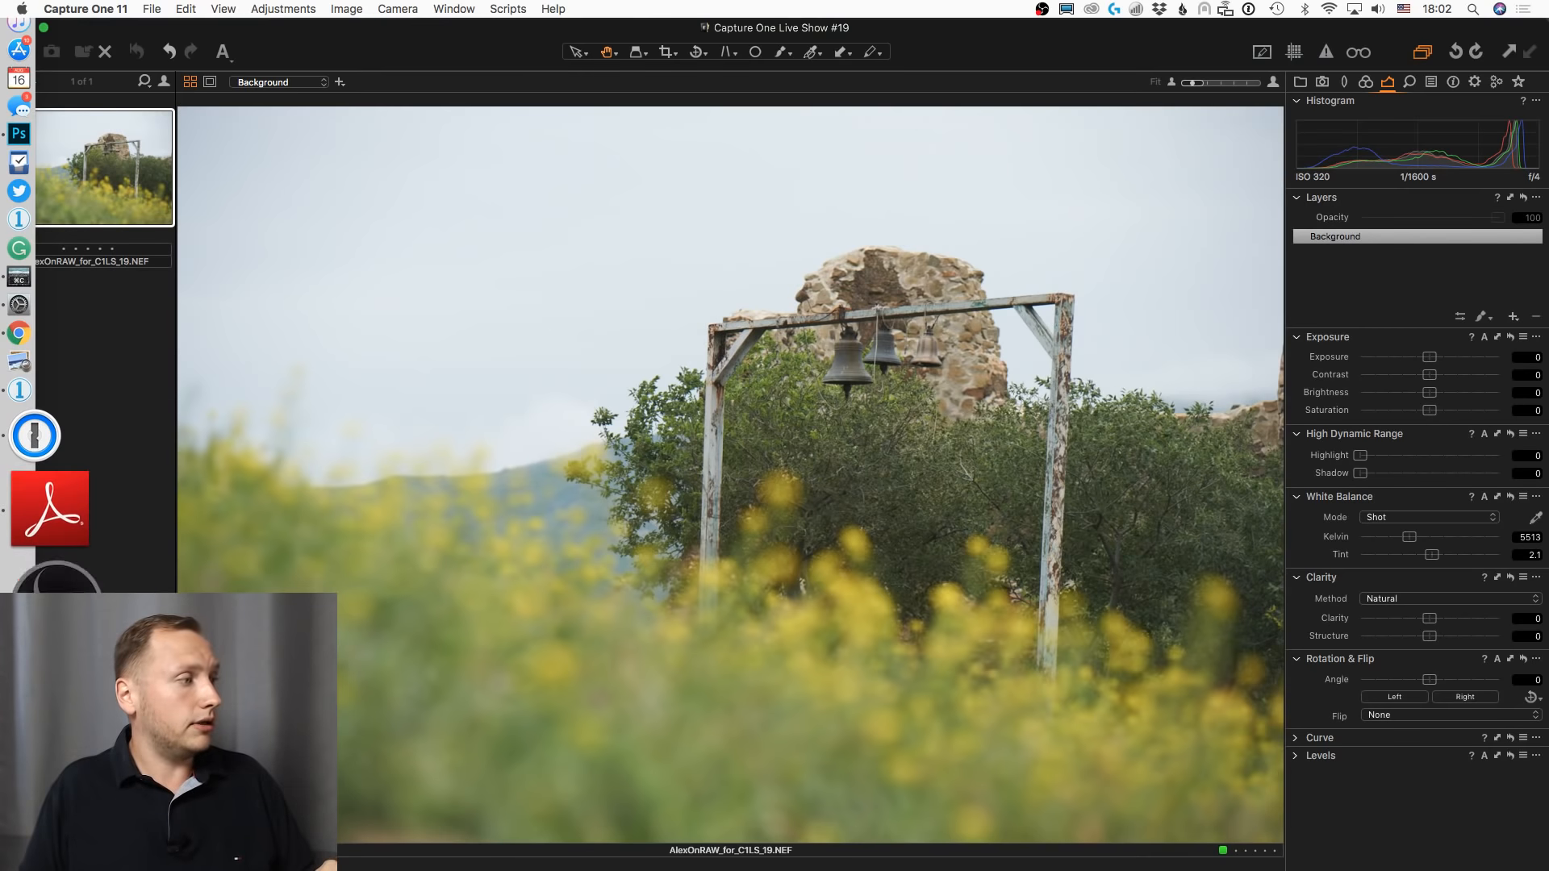
{"action": "left_click", "coordinate": [50, 609]}
{"action": "left_click", "coordinate": [492, 56]}
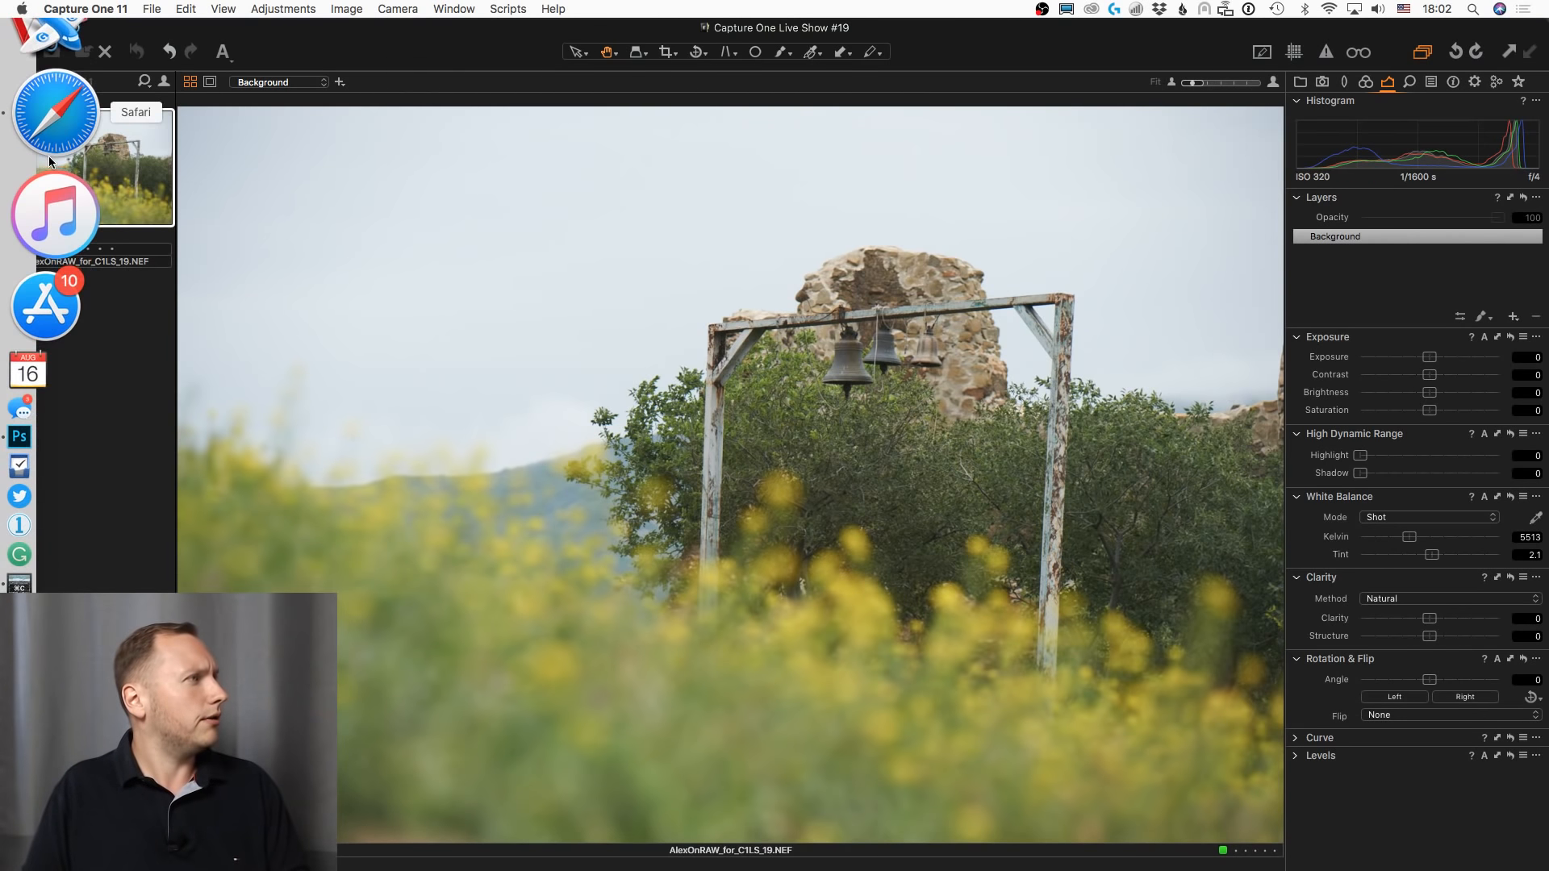
{"action": "left_click", "coordinate": [49, 157]}
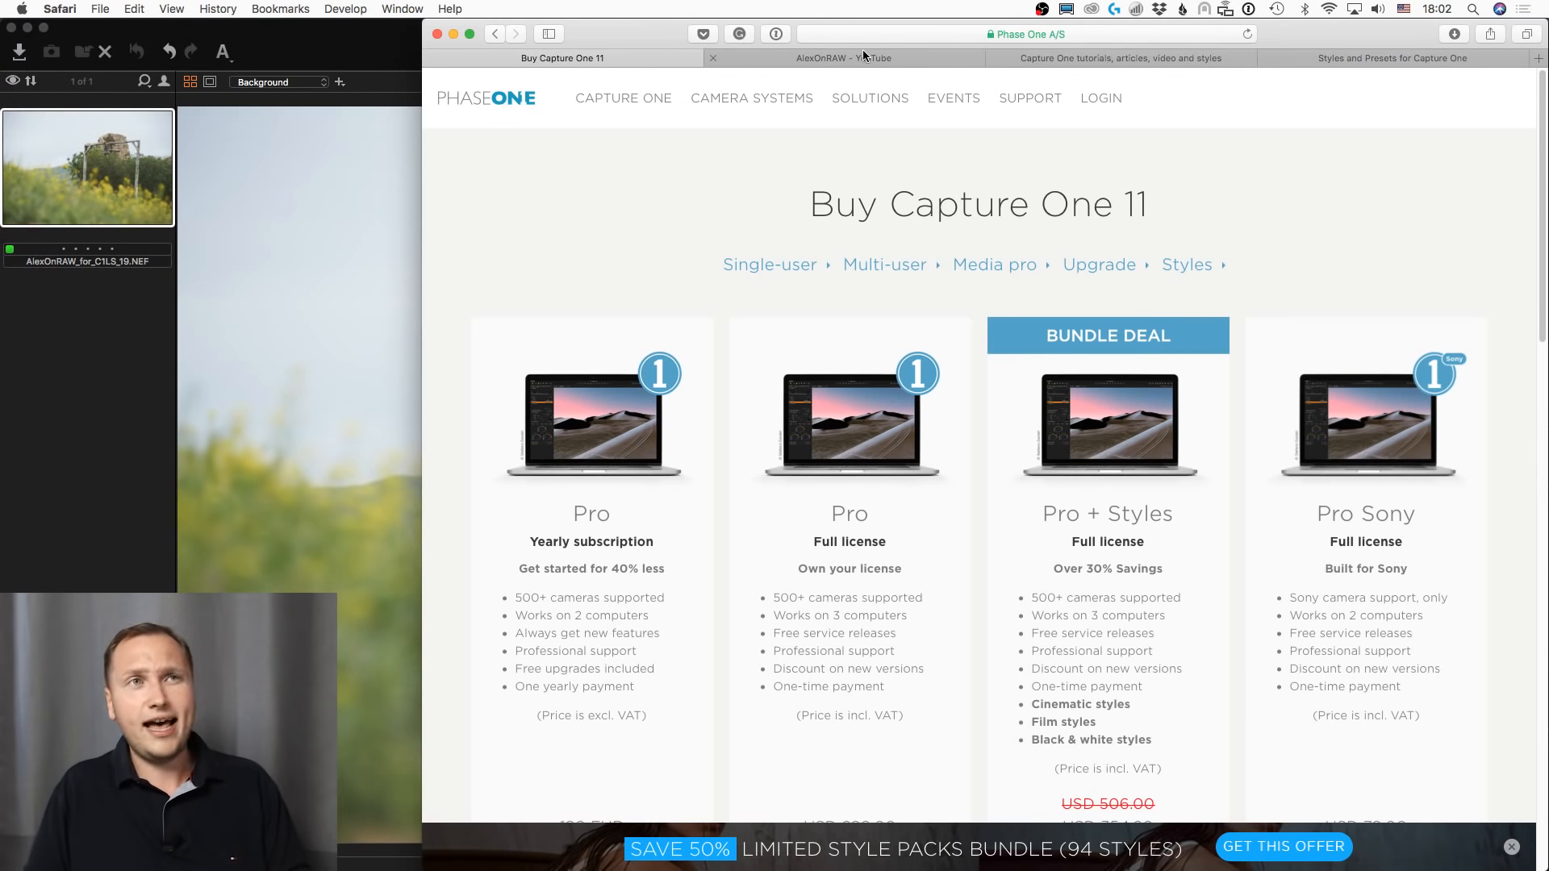
{"action": "left_click", "coordinate": [863, 58]}
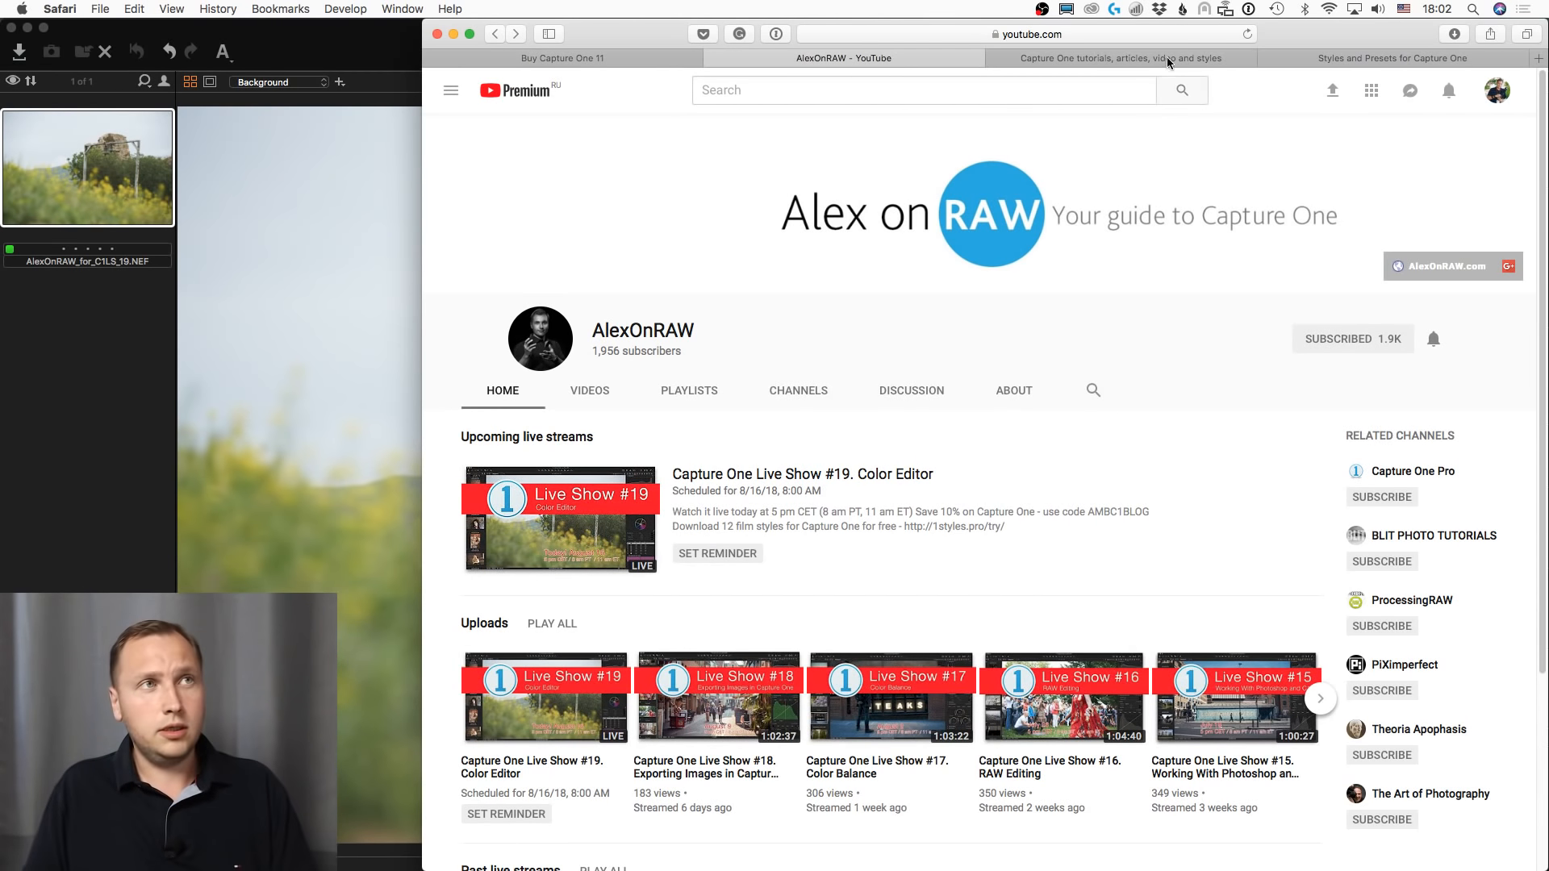
{"action": "left_click", "coordinate": [1119, 34]}
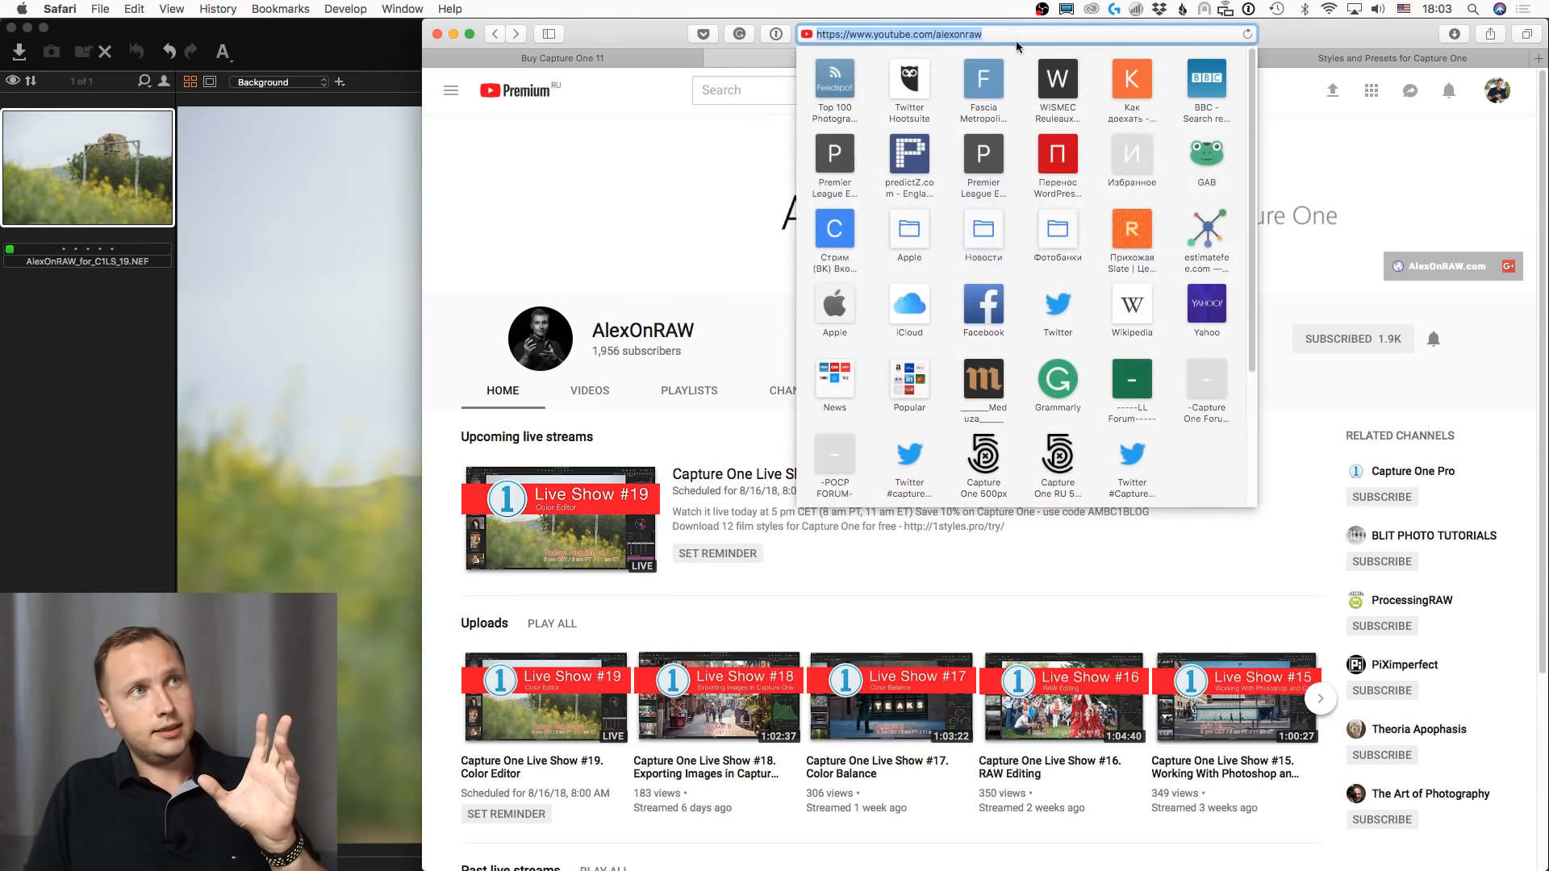
{"action": "left_click", "coordinate": [1307, 489]}
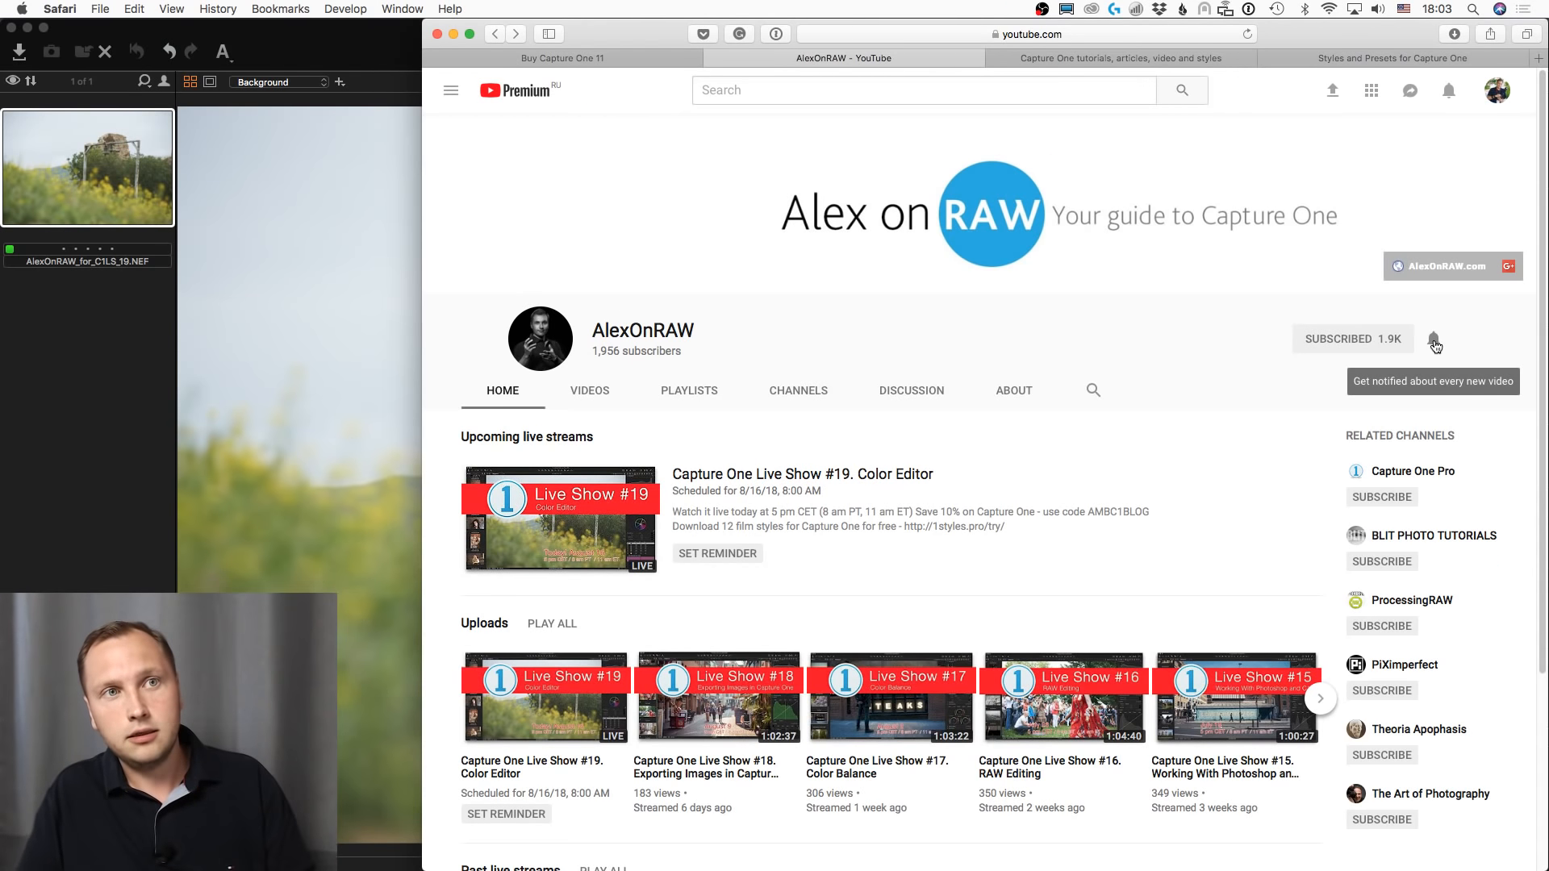
{"action": "left_click", "coordinate": [1434, 338]}
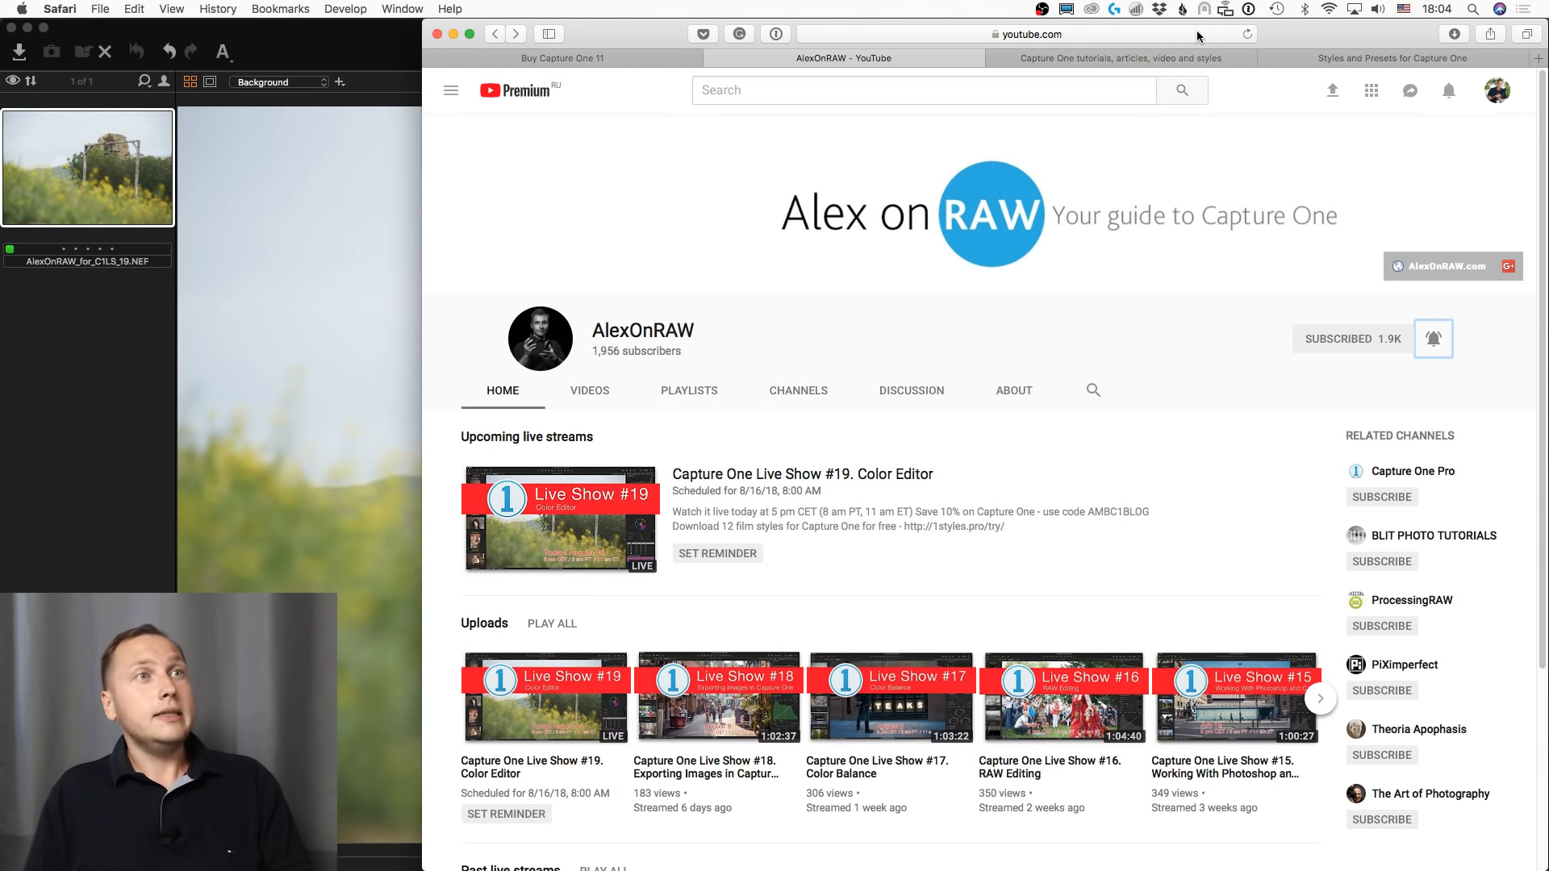
- Open the checkout for the single-user Capture One Pro full license on the Phase One store page
{"action": "left_click", "coordinate": [679, 57]}
{"action": "scroll", "coordinate": [868, 349], "scroll_direction": "down", "scroll_amount": 3}
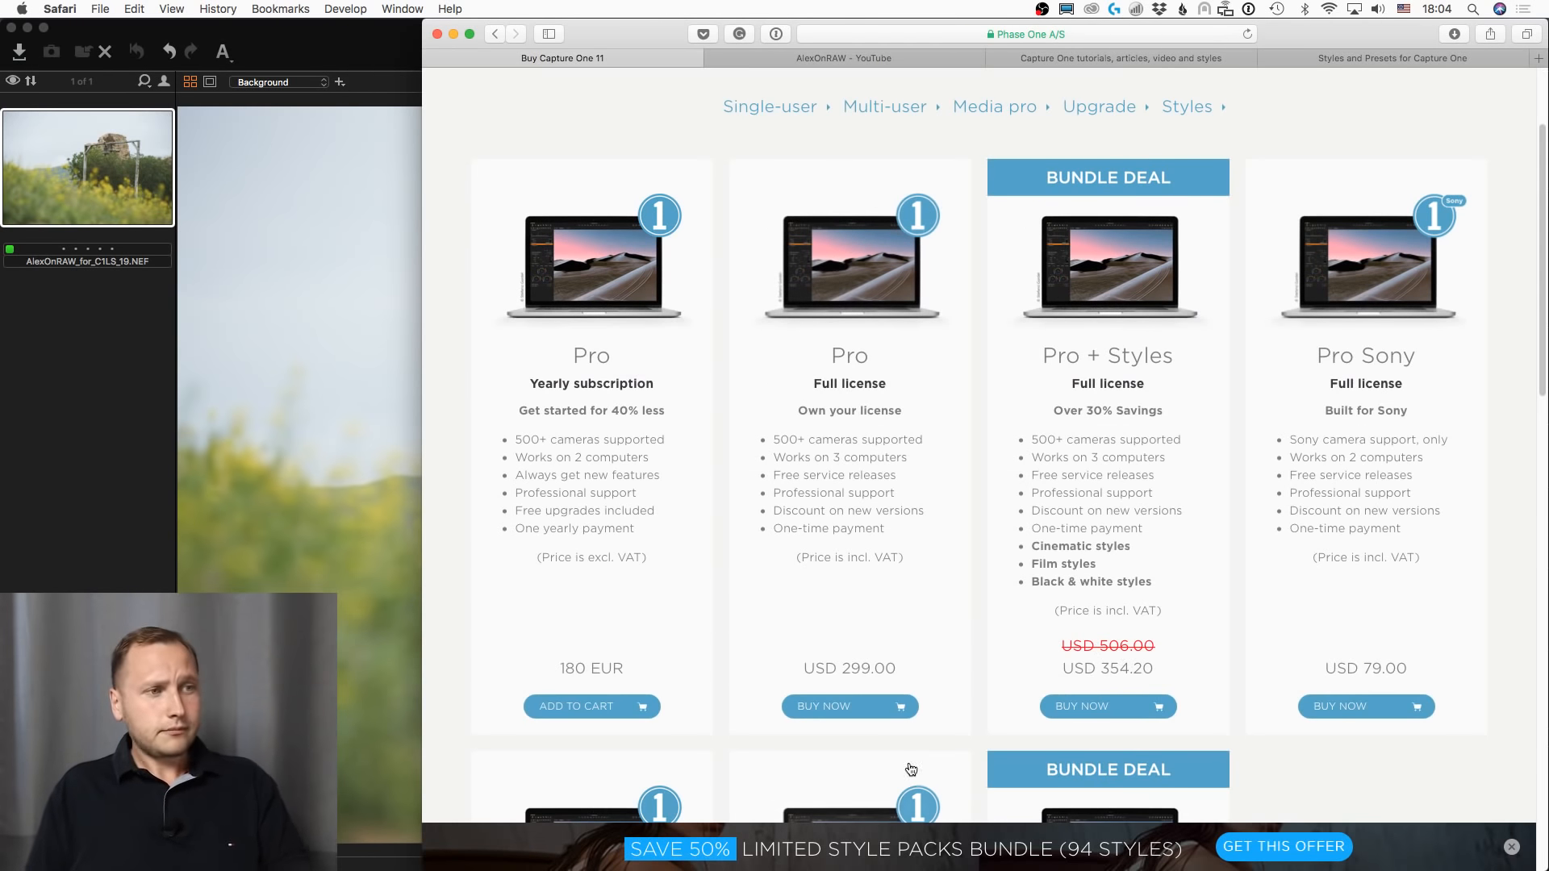
{"action": "left_click", "coordinate": [876, 708]}
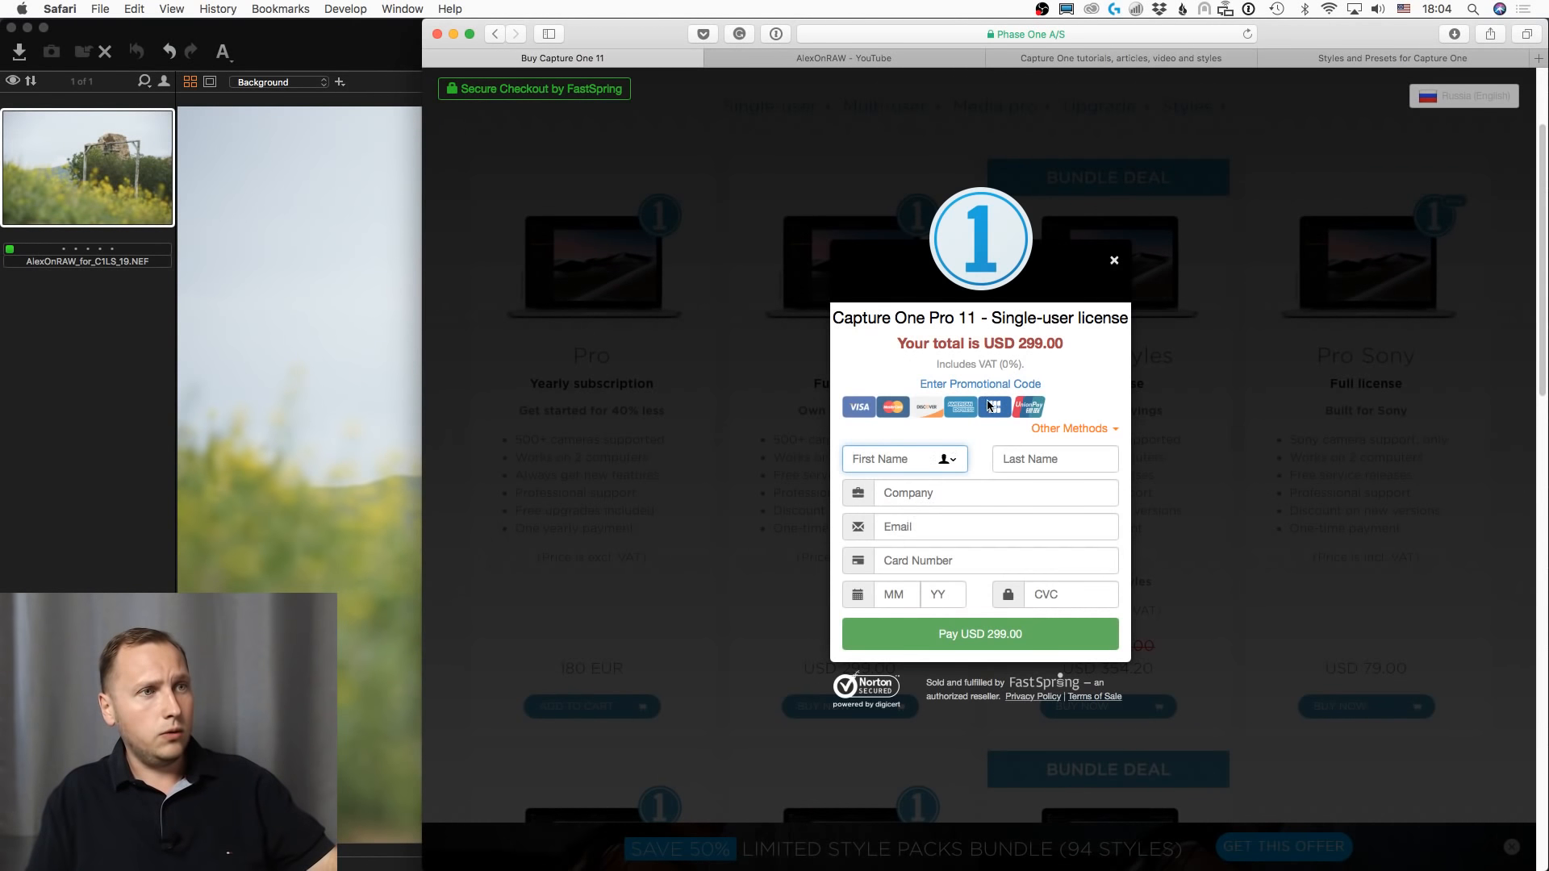
- Apply the promotional code AMBC1BLOG to the Capture One Pro 11 order
{"action": "left_click", "coordinate": [986, 384]}
{"action": "type", "text": "A"}
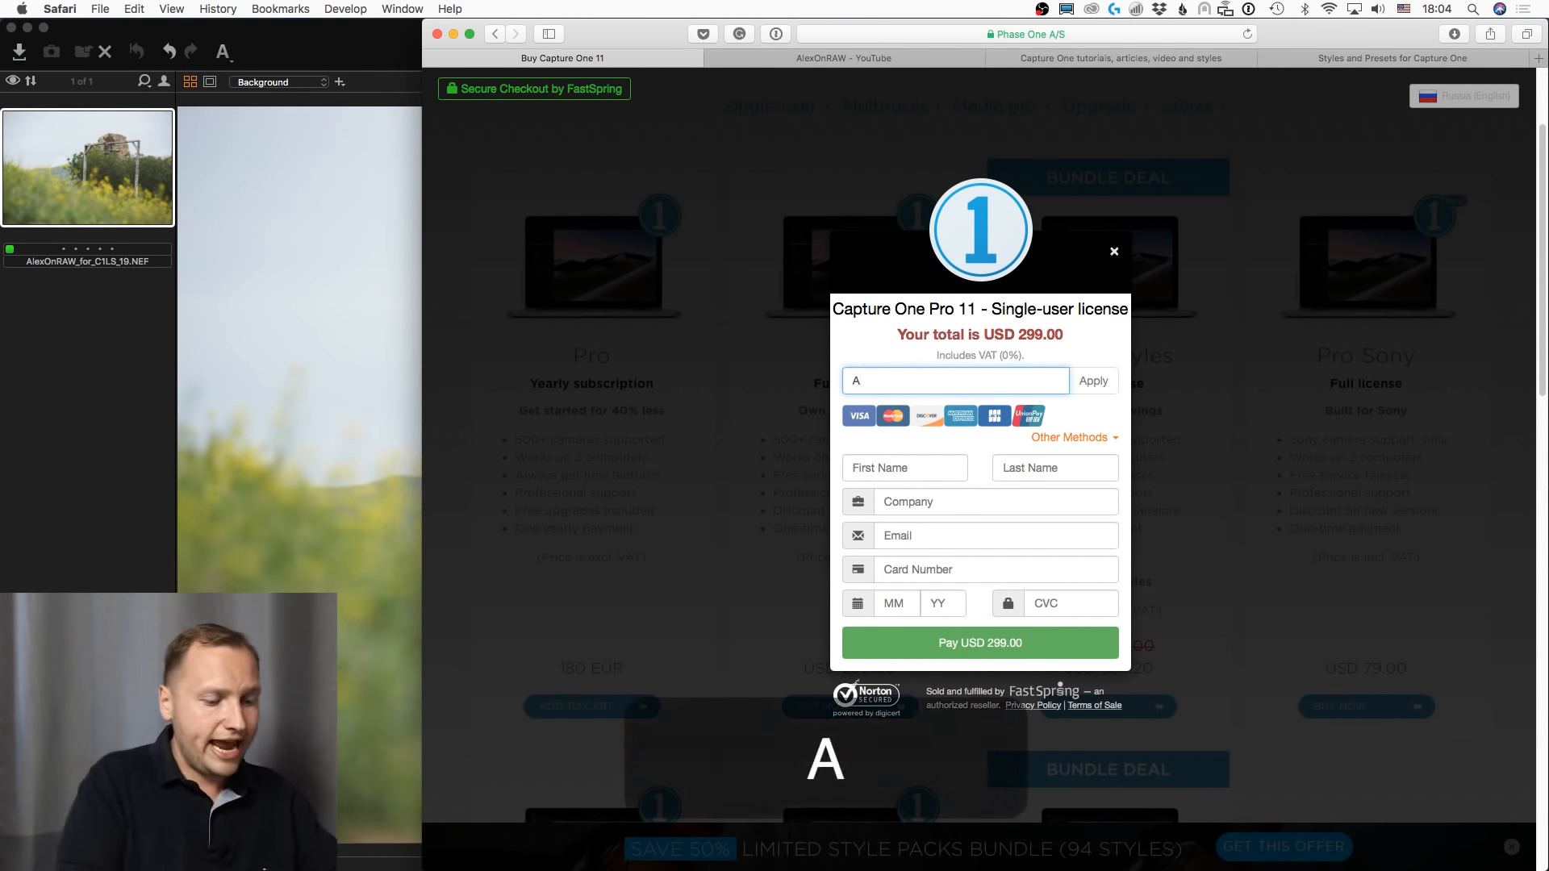
{"action": "type", "text": "MBC1BLOG"}
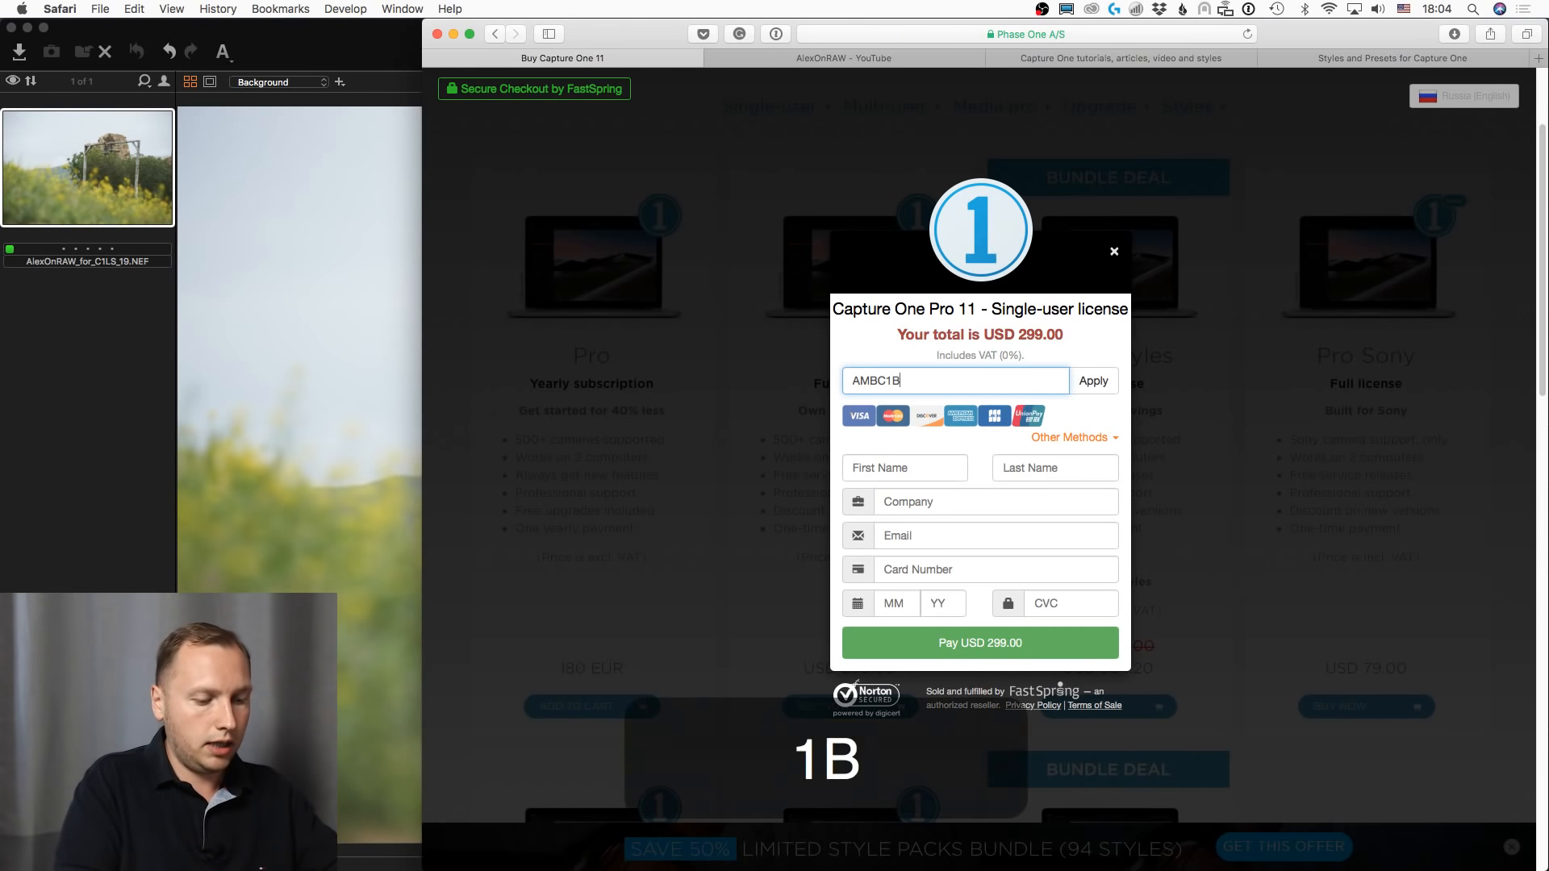
{"action": "left_click", "coordinate": [1104, 386]}
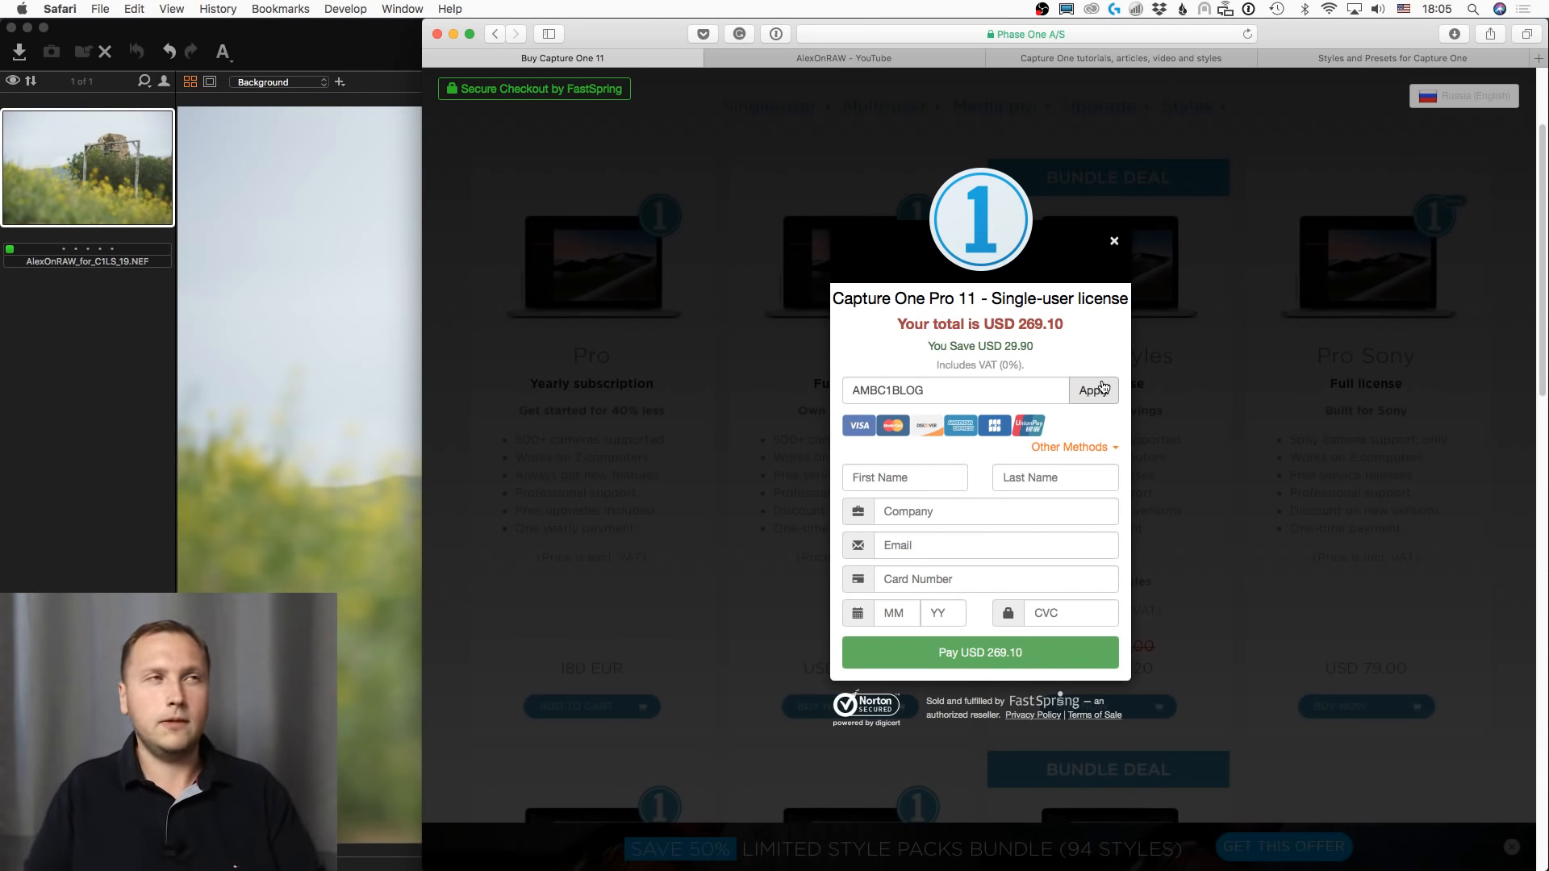
- View the YouTube channel and the alexonraw.com site, and open its free guide to Capture One
{"action": "left_click", "coordinate": [951, 59]}
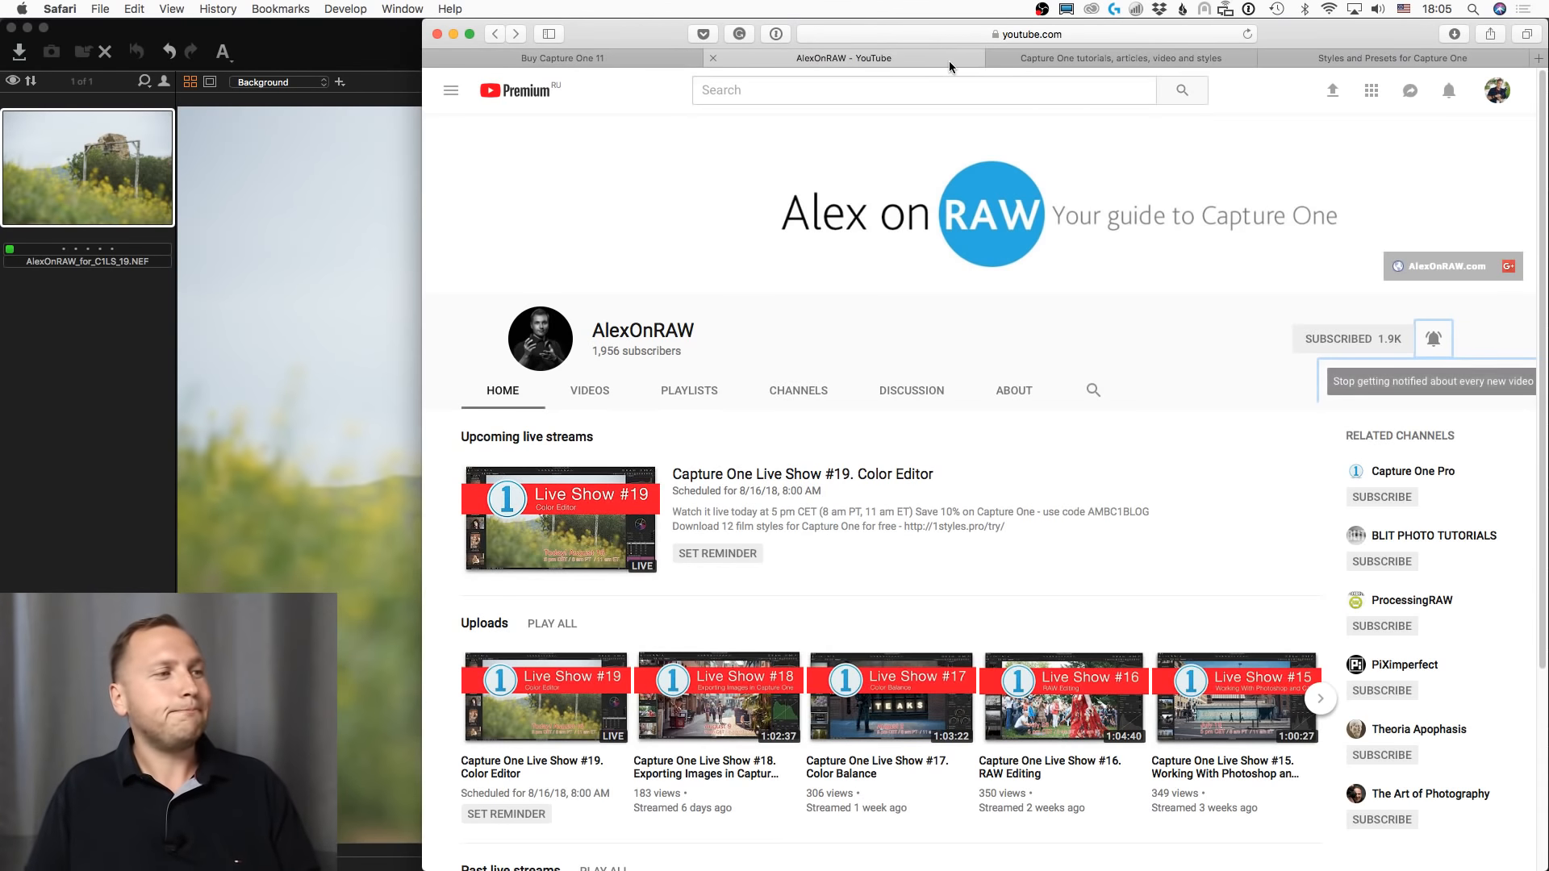
{"action": "left_click", "coordinate": [1072, 58]}
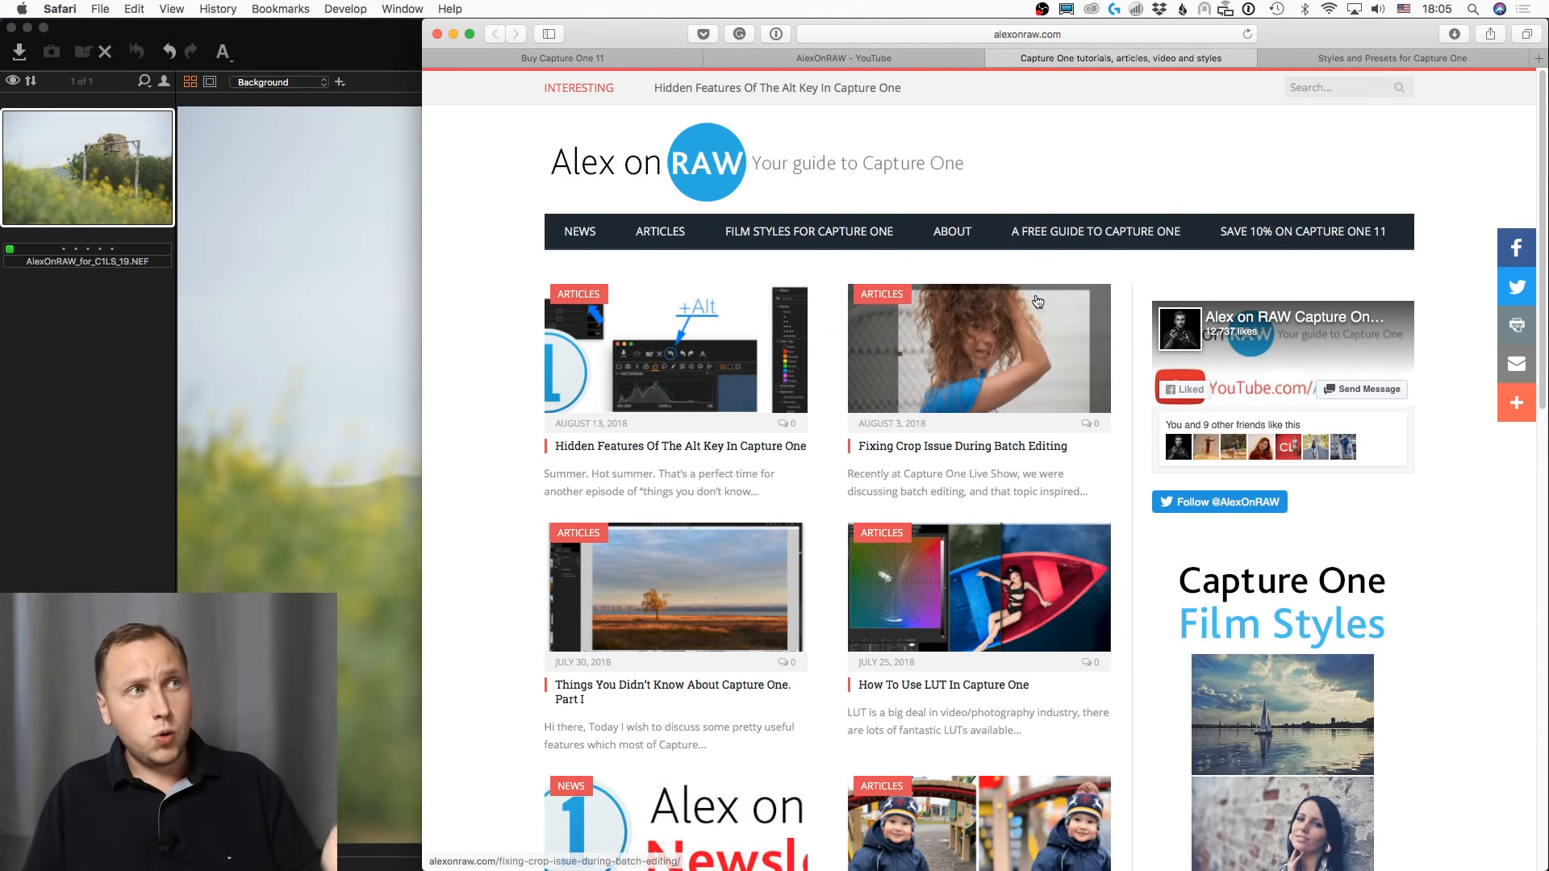
{"action": "left_click", "coordinate": [1094, 241]}
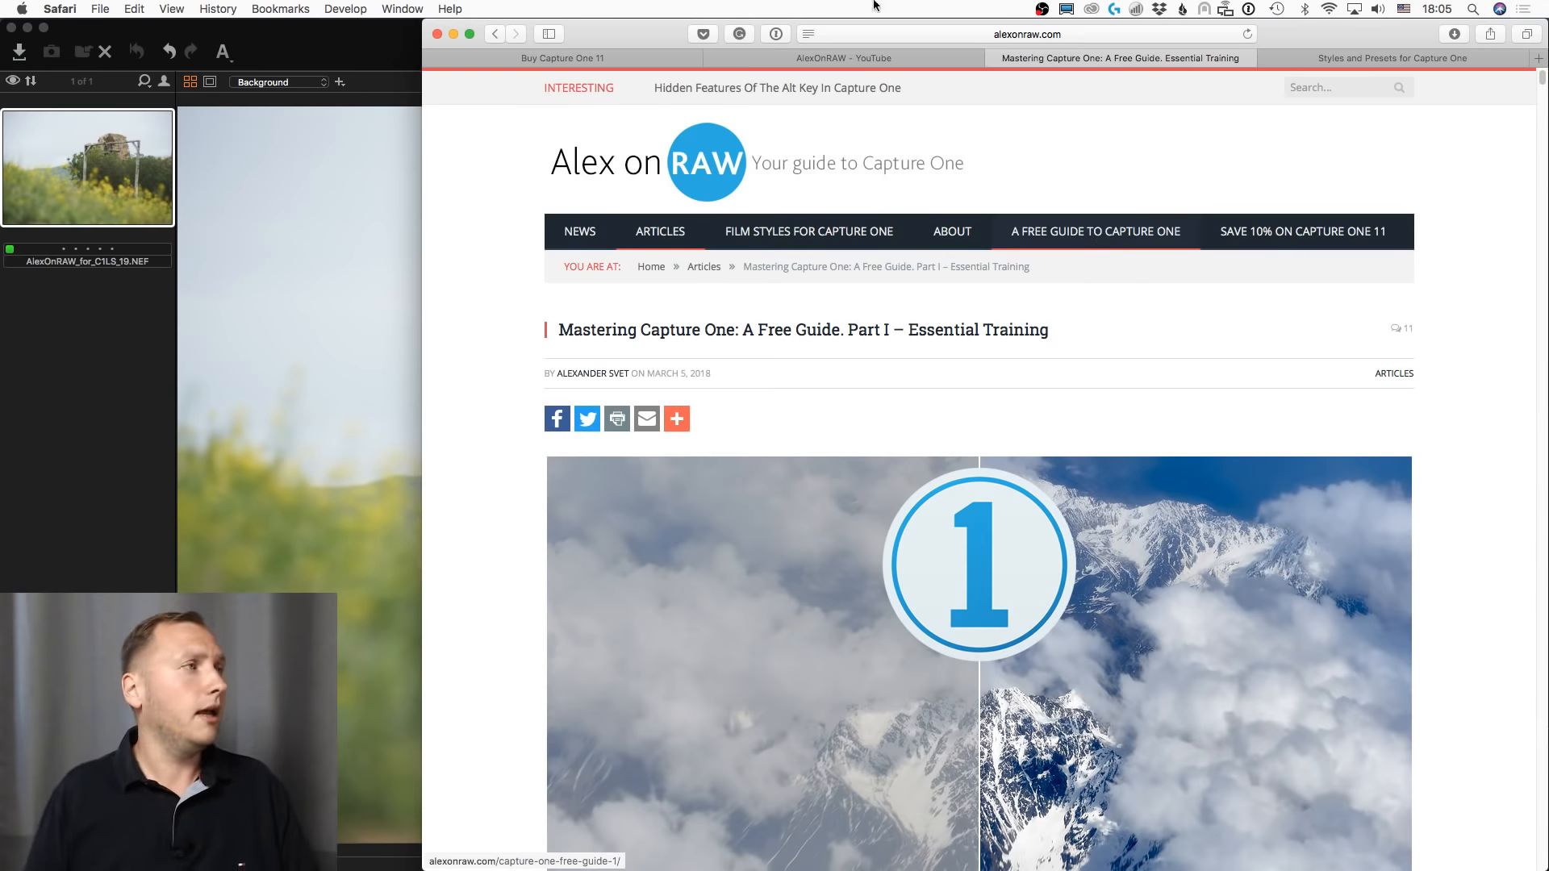
- Switch back to Capture One, choose the mask brush and enlarge it to suit the broad flower field
{"action": "key", "text": "super+Tab"}
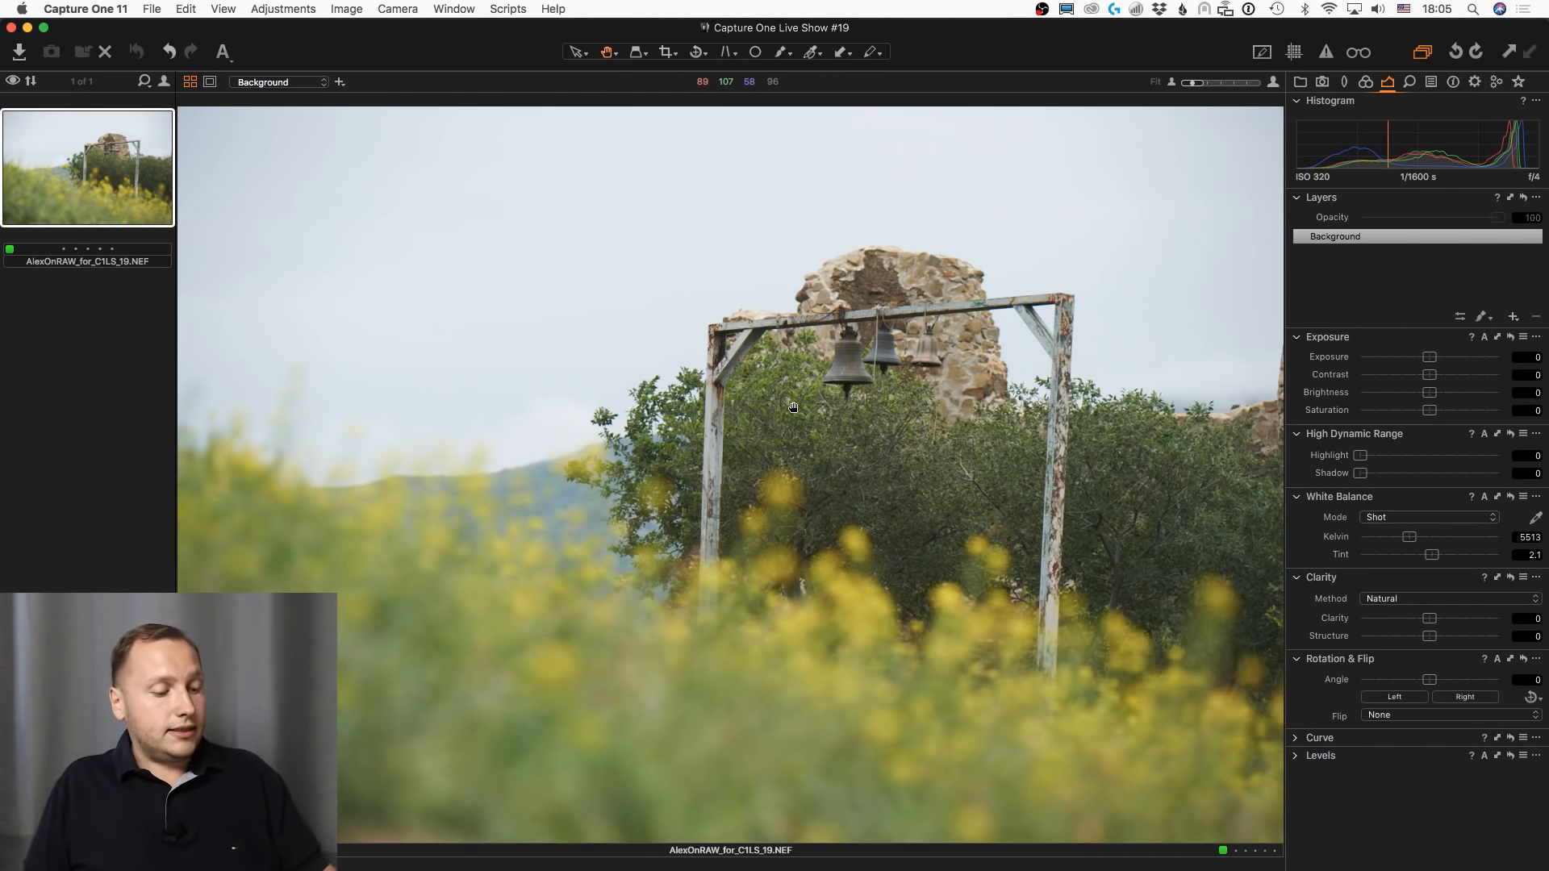
{"action": "key", "text": "b"}
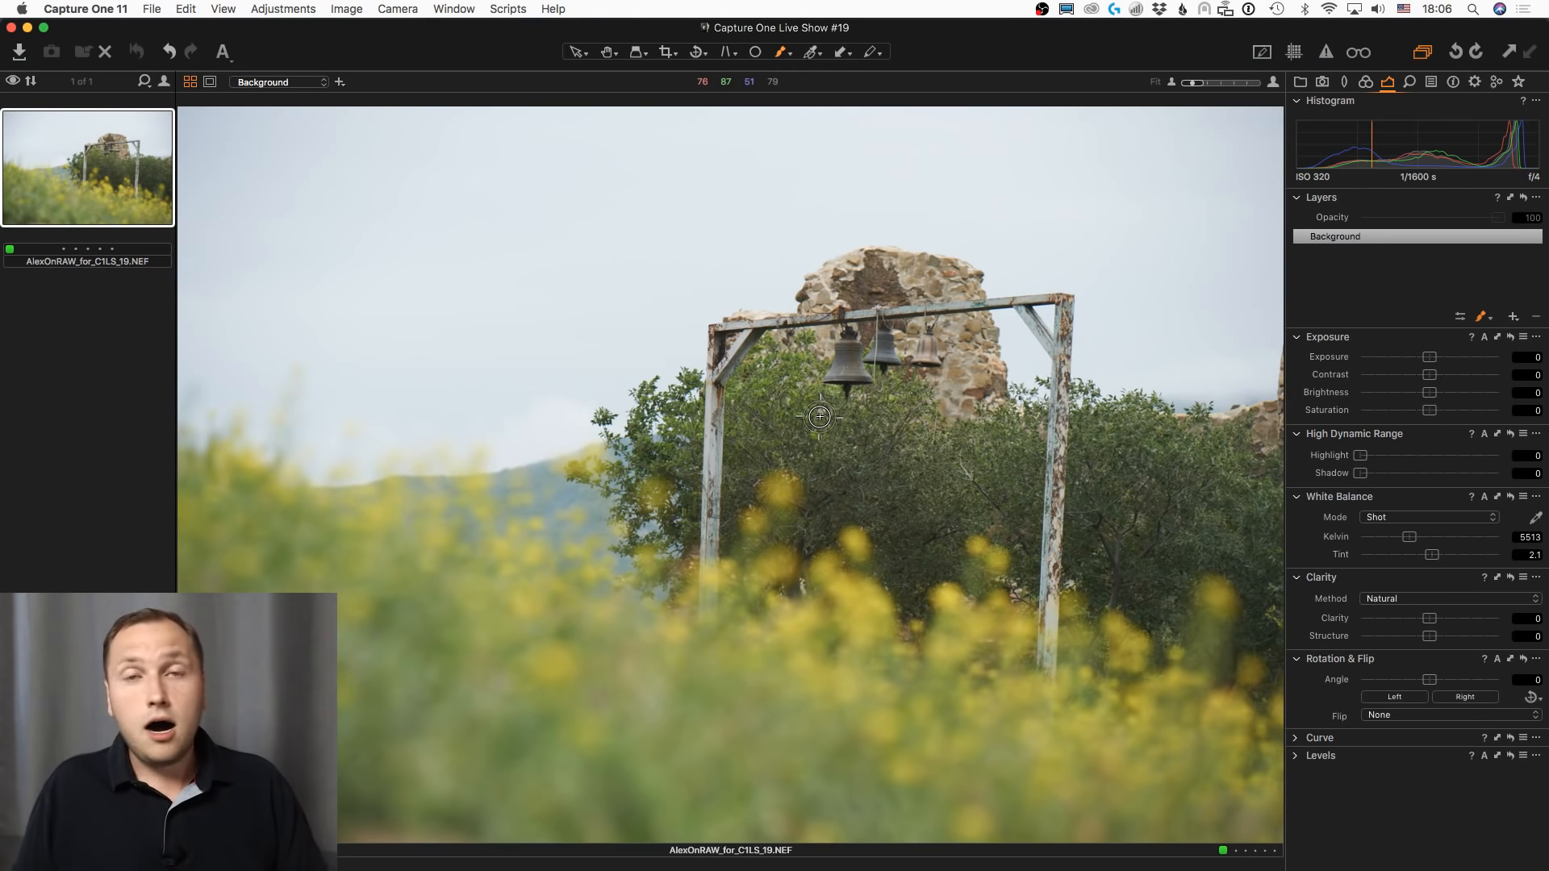
{"action": "key", "text": "b"}
{"action": "key", "text": "bracketright"}
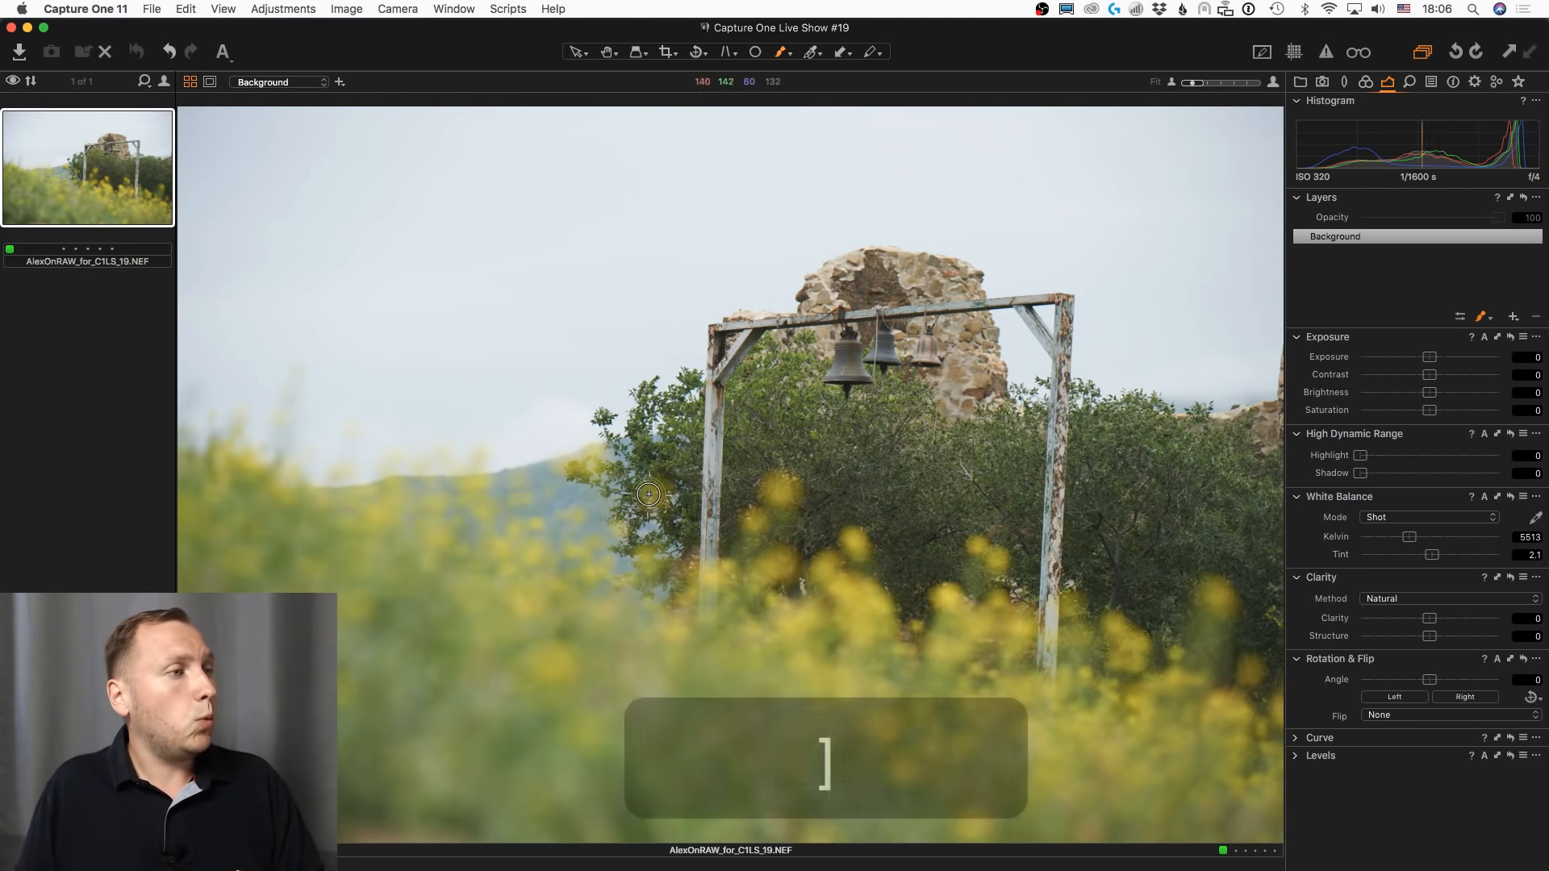
{"action": "key", "text": "bracketright"}
{"action": "key", "text": "bracketright"}
{"action": "key", "text": "bracketright"}
{"action": "key", "text": "bracketright"}
{"action": "key", "text": "bracketright"}
{"action": "key", "text": "bracketright"}
{"action": "key", "text": "bracketright"}
{"action": "key", "text": "bracketright"}
{"action": "key", "text": "bracketright"}
{"action": "key", "text": "bracketright"}
{"action": "key", "text": "bracketright"}
{"action": "key", "text": "bracketright"}
{"action": "key", "text": "bracketright"}
{"action": "key", "text": "bracketright"}
{"action": "key", "text": "bracketright"}
{"action": "key", "text": "bracketright"}
{"action": "key", "text": "bracketright"}
{"action": "key", "text": "bracketright"}
{"action": "key", "text": "bracketright"}
{"action": "key", "text": "bracketright"}
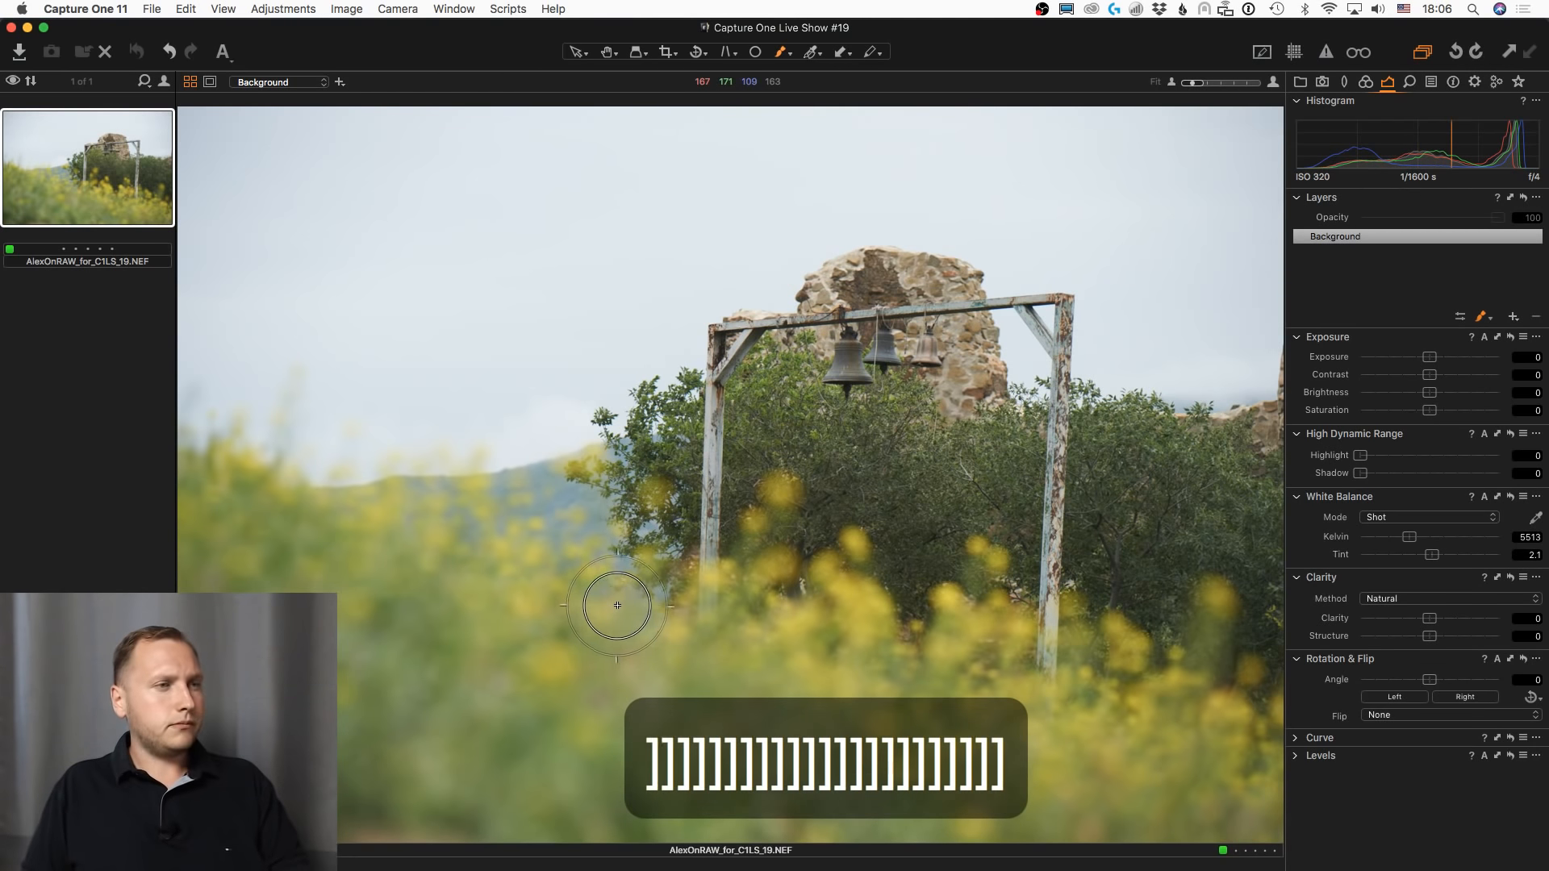
{"action": "key", "text": "bracketright"}
{"action": "key", "text": "bracketright"}
{"action": "key", "text": "bracketright"}
{"action": "key", "text": "bracketright"}
{"action": "key", "text": "bracketright"}
{"action": "key", "text": "bracketright"}
{"action": "key", "text": "bracketright"}
{"action": "key", "text": "bracketright"}
{"action": "key", "text": "bracketright"}
{"action": "key", "text": "bracketright"}
{"action": "key", "text": "bracketright"}
{"action": "key", "text": "bracketright"}
{"action": "key", "text": "bracketright"}
{"action": "key", "text": "bracketright"}
{"action": "key", "text": "bracketright"}
{"action": "key", "text": "bracketright"}
{"action": "key", "text": "bracketright"}
{"action": "key", "text": "bracketright"}
{"action": "key", "text": "bracketright"}
{"action": "key", "text": "bracketright"}
{"action": "key", "text": "bracketleft"}
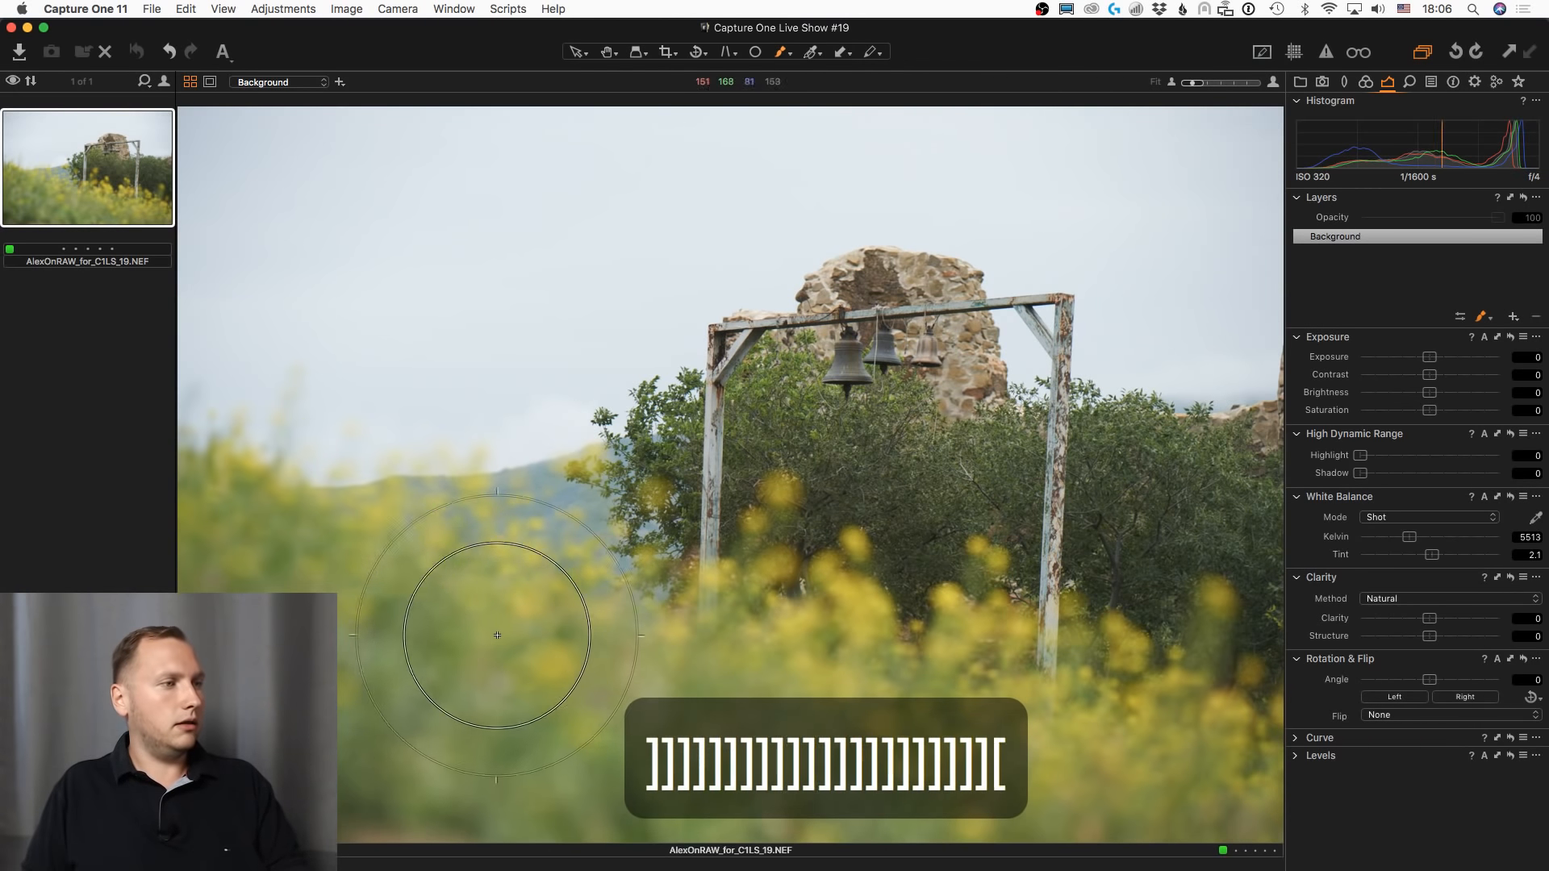
{"action": "key", "text": "bracketleft"}
{"action": "key", "text": "bracketleft"}
{"action": "key", "text": "bracketleft"}
{"action": "key", "text": "bracketleft"}
{"action": "key", "text": "bracketright"}
{"action": "key", "text": "bracketright"}
- Paint a mask over the entire yellow flower field in the foreground on a new adjustment layer, with the mask displayed
{"action": "right_click", "coordinate": [486, 676]}
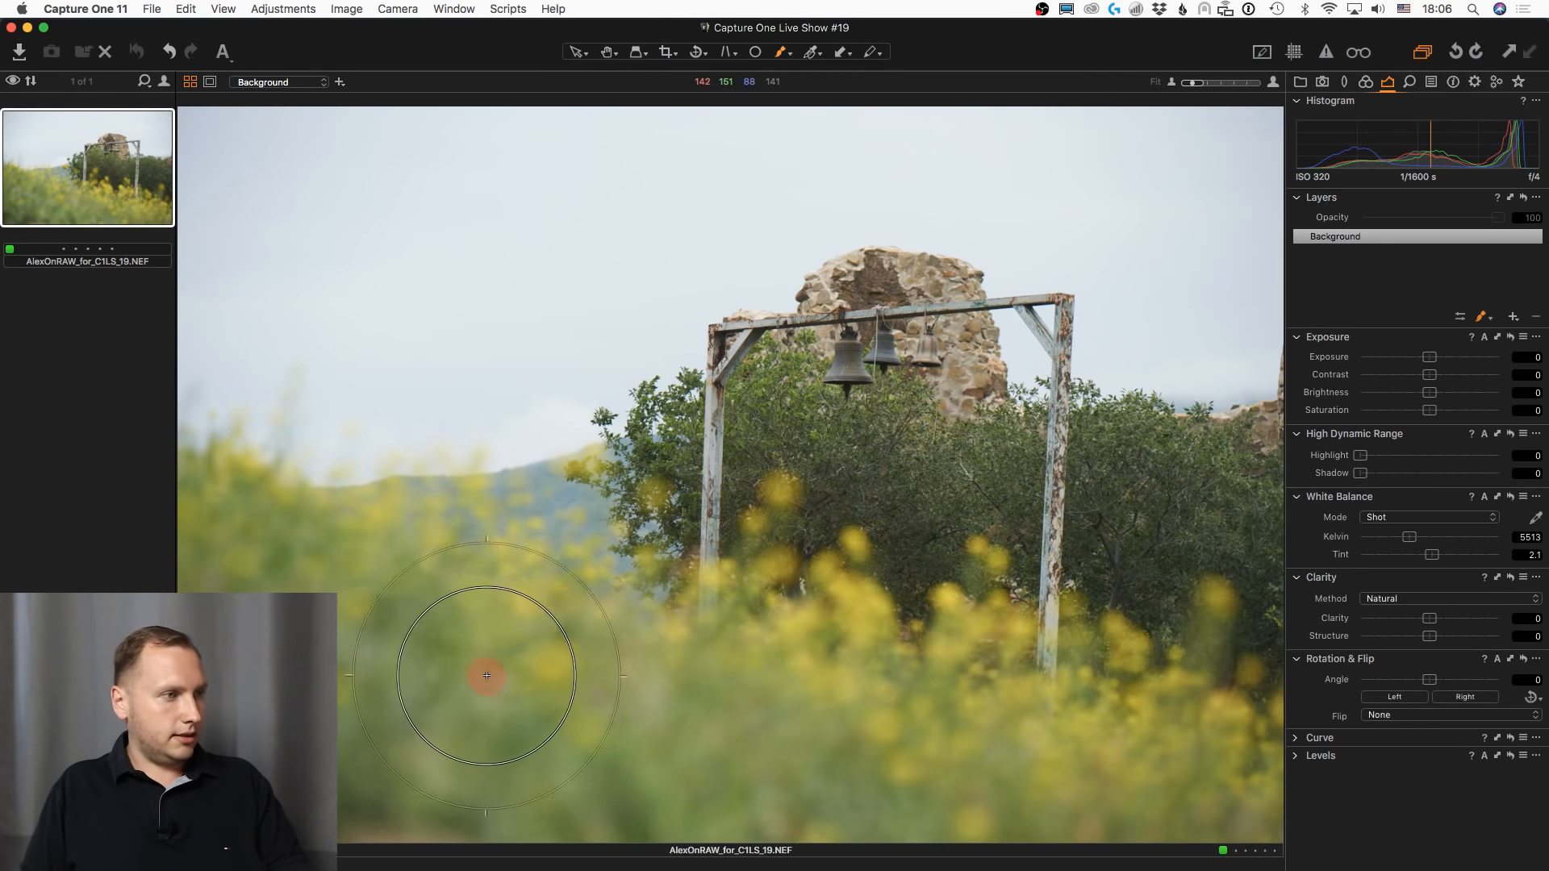
{"action": "key", "text": "m"}
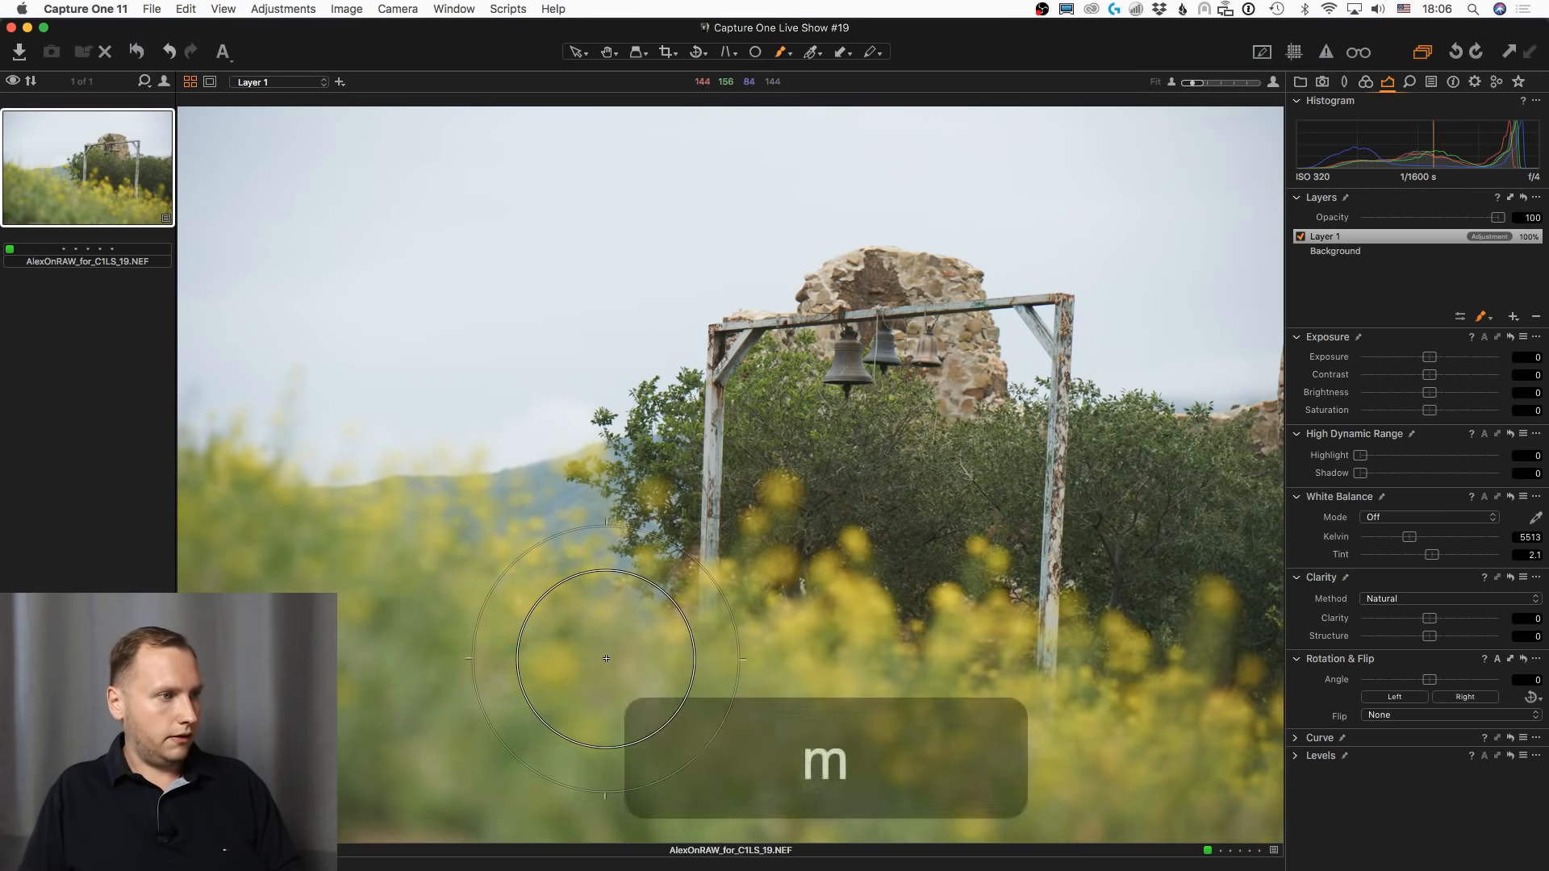
{"action": "right_click", "coordinate": [588, 657]}
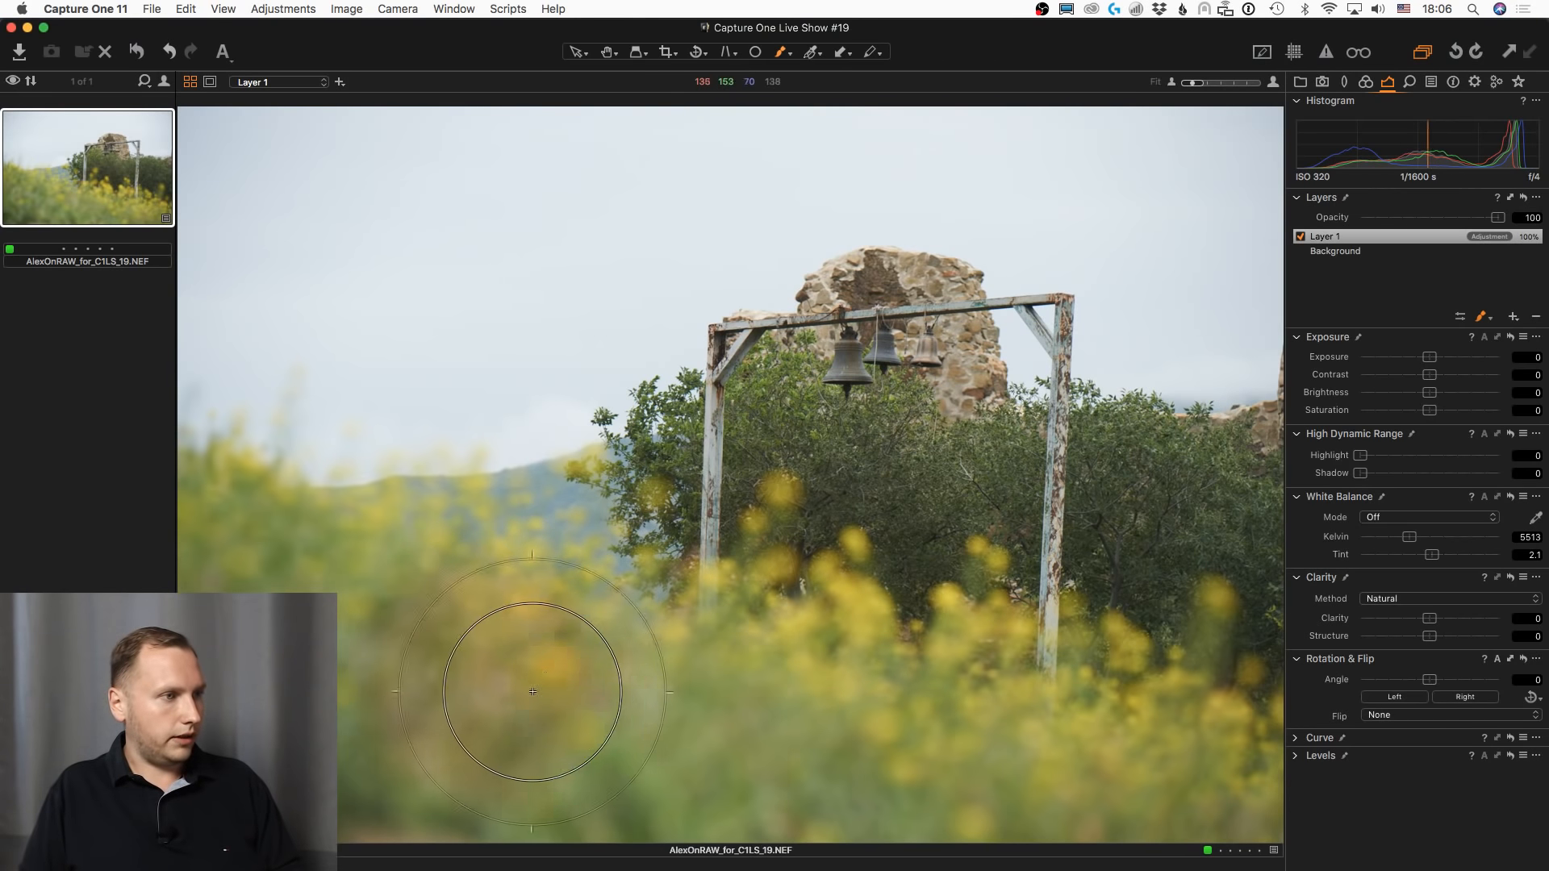
{"action": "mouse_move", "coordinate": [533, 691]}
{"action": "left_mouse_down"}
{"action": "mouse_move", "coordinate": [463, 712]}
{"action": "mouse_move", "coordinate": [345, 690]}
{"action": "mouse_move", "coordinate": [233, 650]}
{"action": "mouse_move", "coordinate": [195, 611]}
{"action": "mouse_move", "coordinate": [280, 576]}
{"action": "mouse_move", "coordinate": [373, 579]}
{"action": "mouse_move", "coordinate": [341, 696]}
{"action": "mouse_move", "coordinate": [362, 803]}
{"action": "left_mouse_up"}
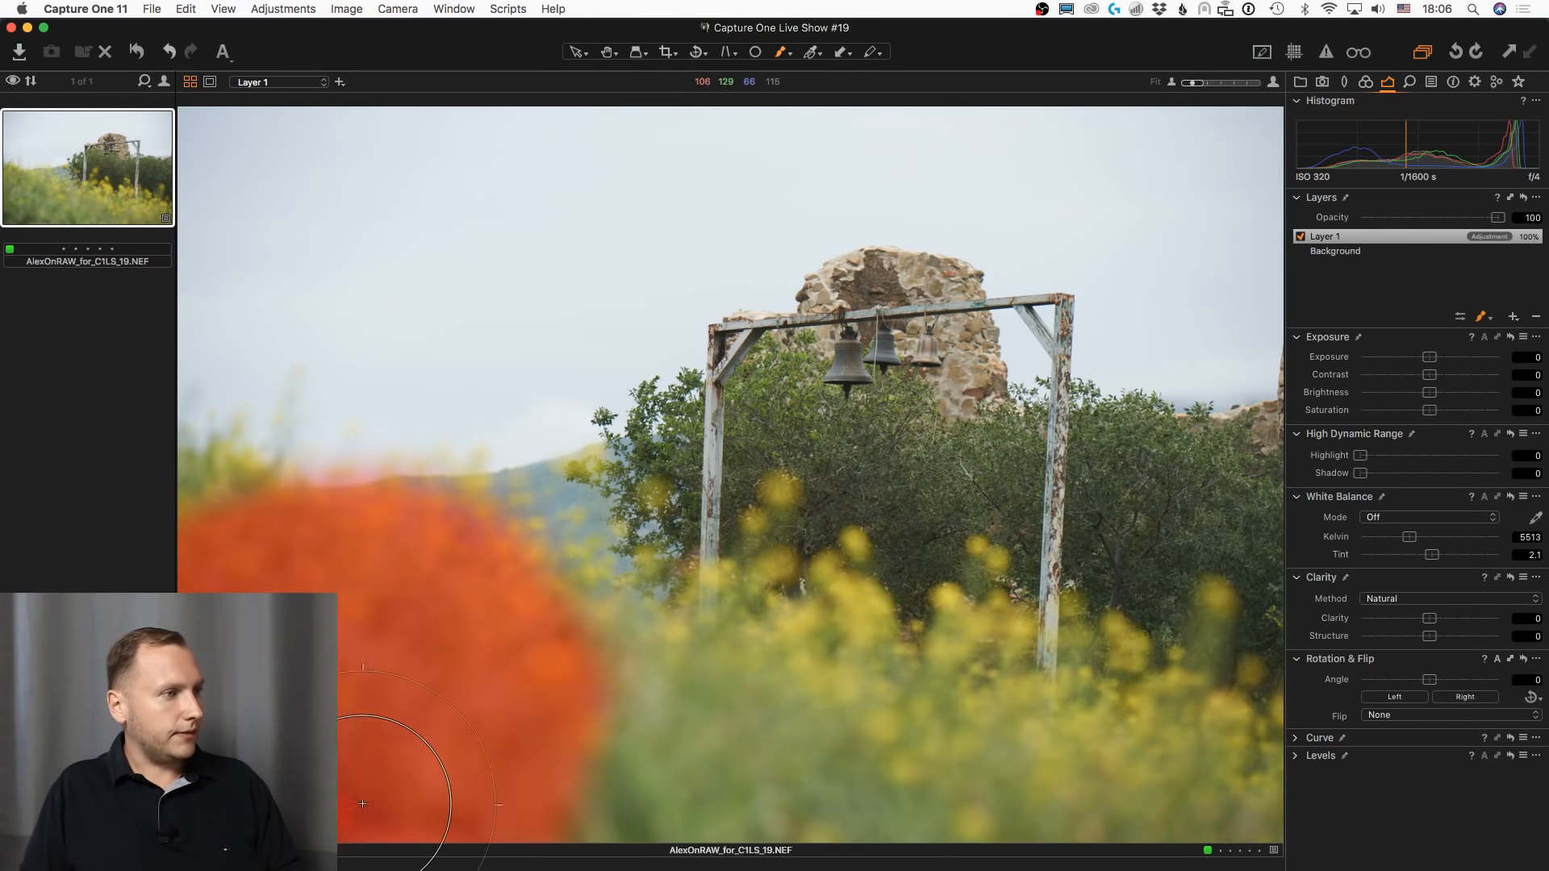
{"action": "left_click_drag", "start_coordinate": [656, 657], "coordinate": [692, 812]}
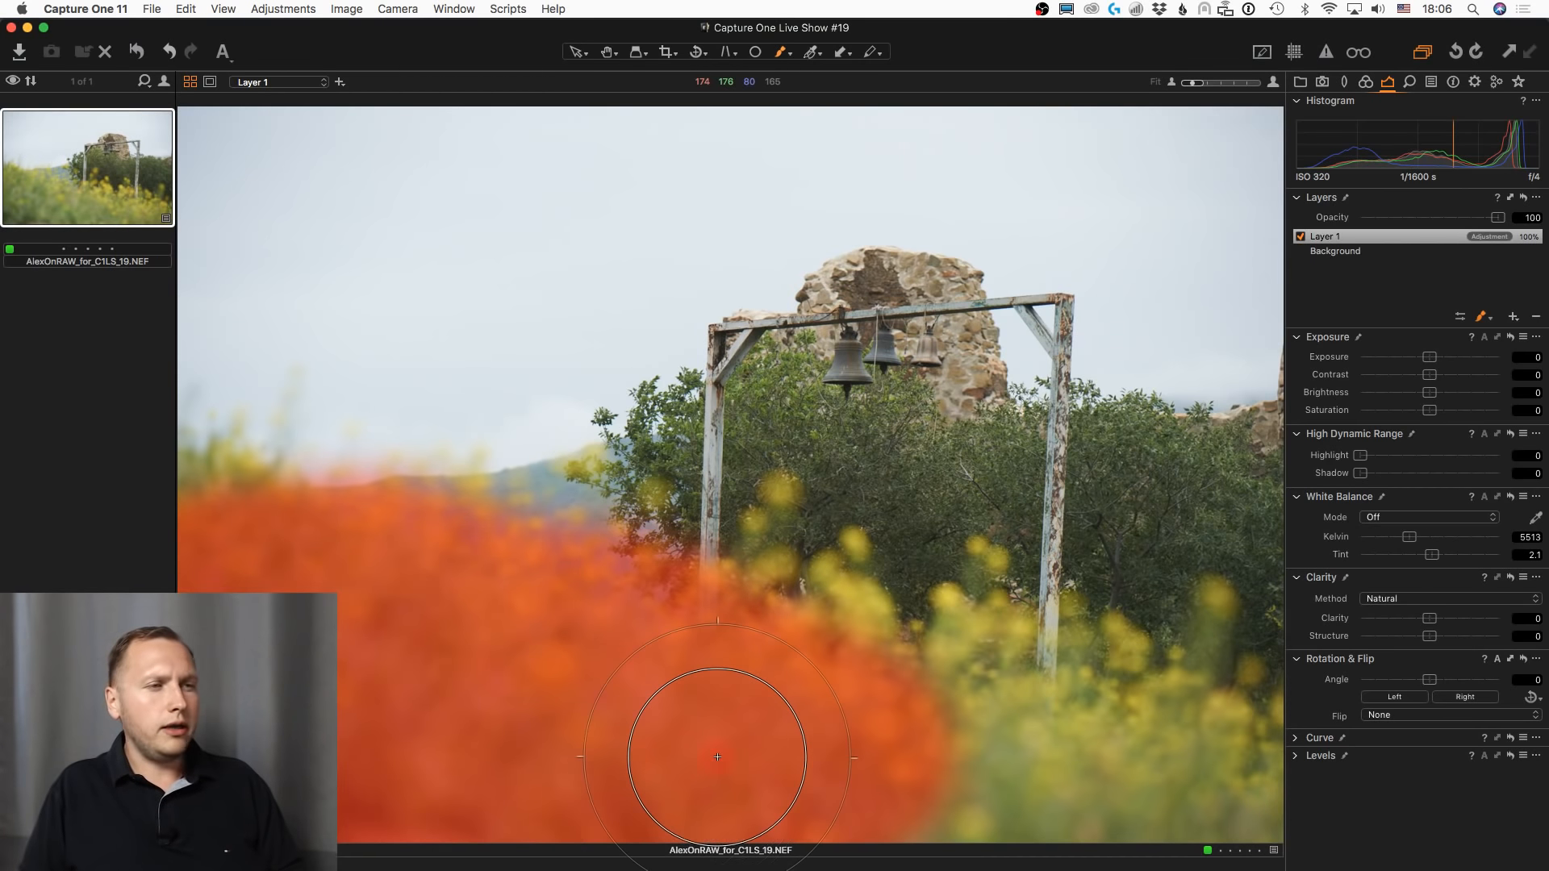
{"action": "mouse_move", "coordinate": [718, 757]}
{"action": "left_mouse_down"}
{"action": "mouse_move", "coordinate": [816, 694]}
{"action": "mouse_move", "coordinate": [749, 687]}
{"action": "mouse_move", "coordinate": [876, 761]}
{"action": "mouse_move", "coordinate": [866, 782]}
{"action": "mouse_move", "coordinate": [1232, 788]}
{"action": "left_mouse_up"}
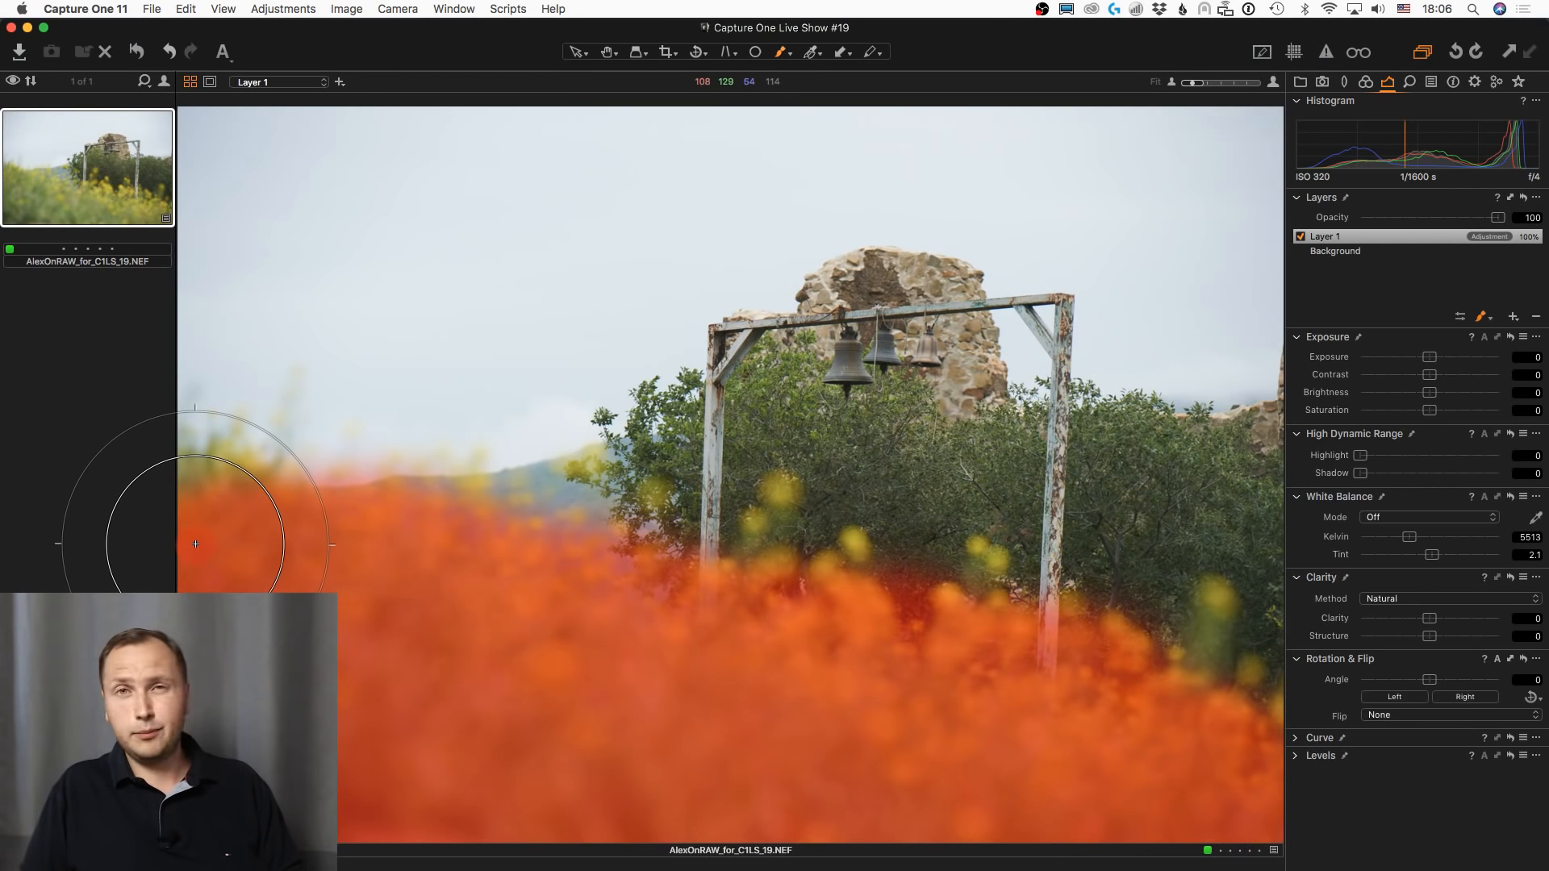
{"action": "mouse_move", "coordinate": [195, 544]}
{"action": "left_mouse_down"}
{"action": "mouse_move", "coordinate": [163, 509]}
{"action": "mouse_move", "coordinate": [166, 532]}
{"action": "left_mouse_up"}
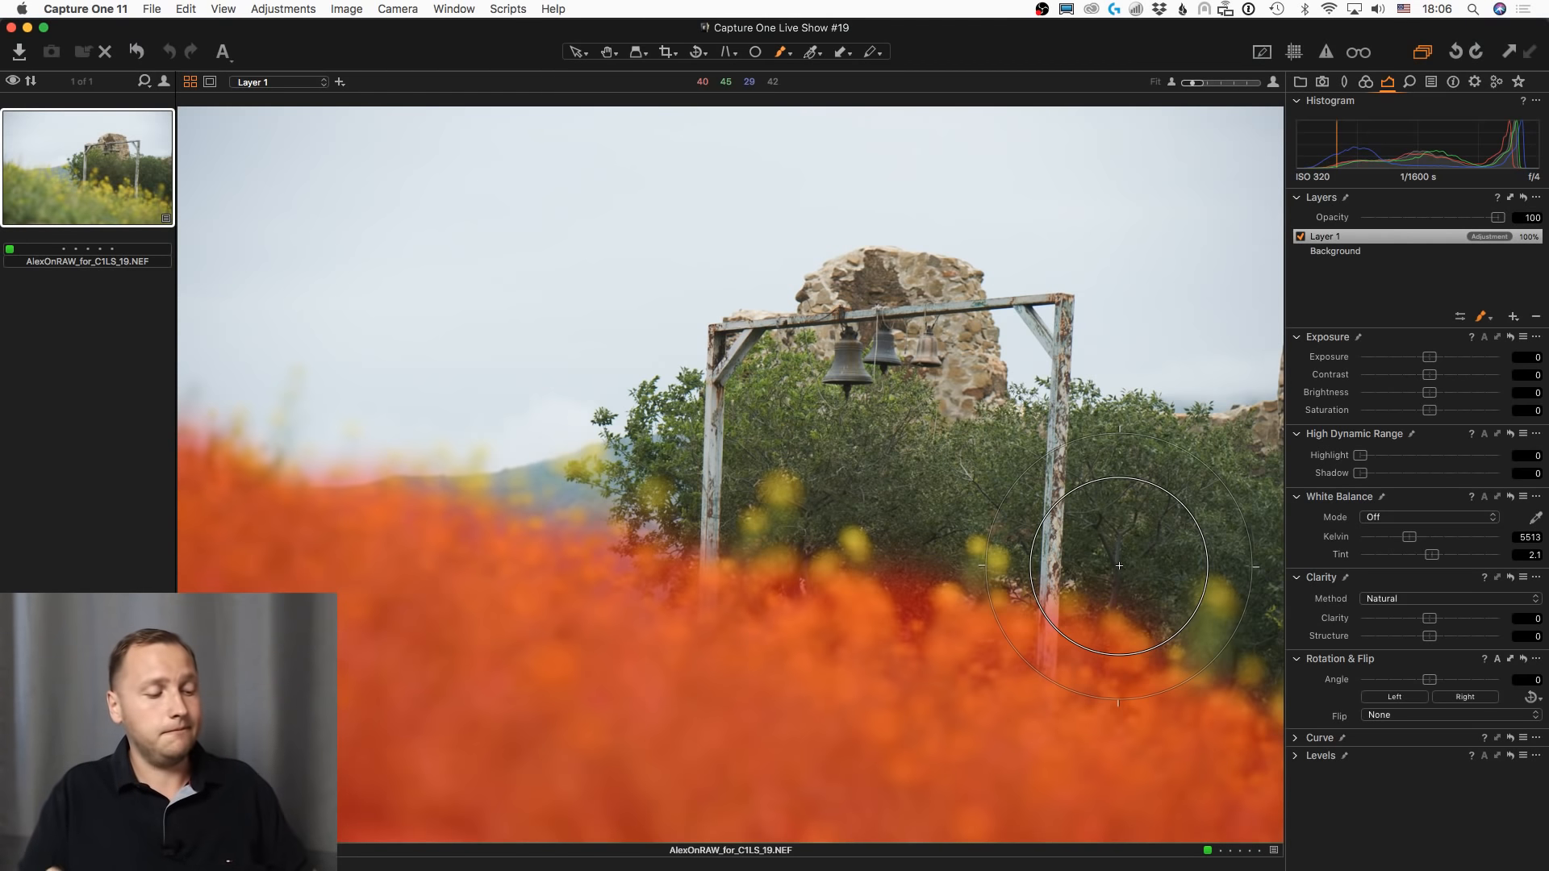
- Refine the flower-field layer's mask with a radius of 205
{"action": "right_click", "coordinate": [1373, 235]}
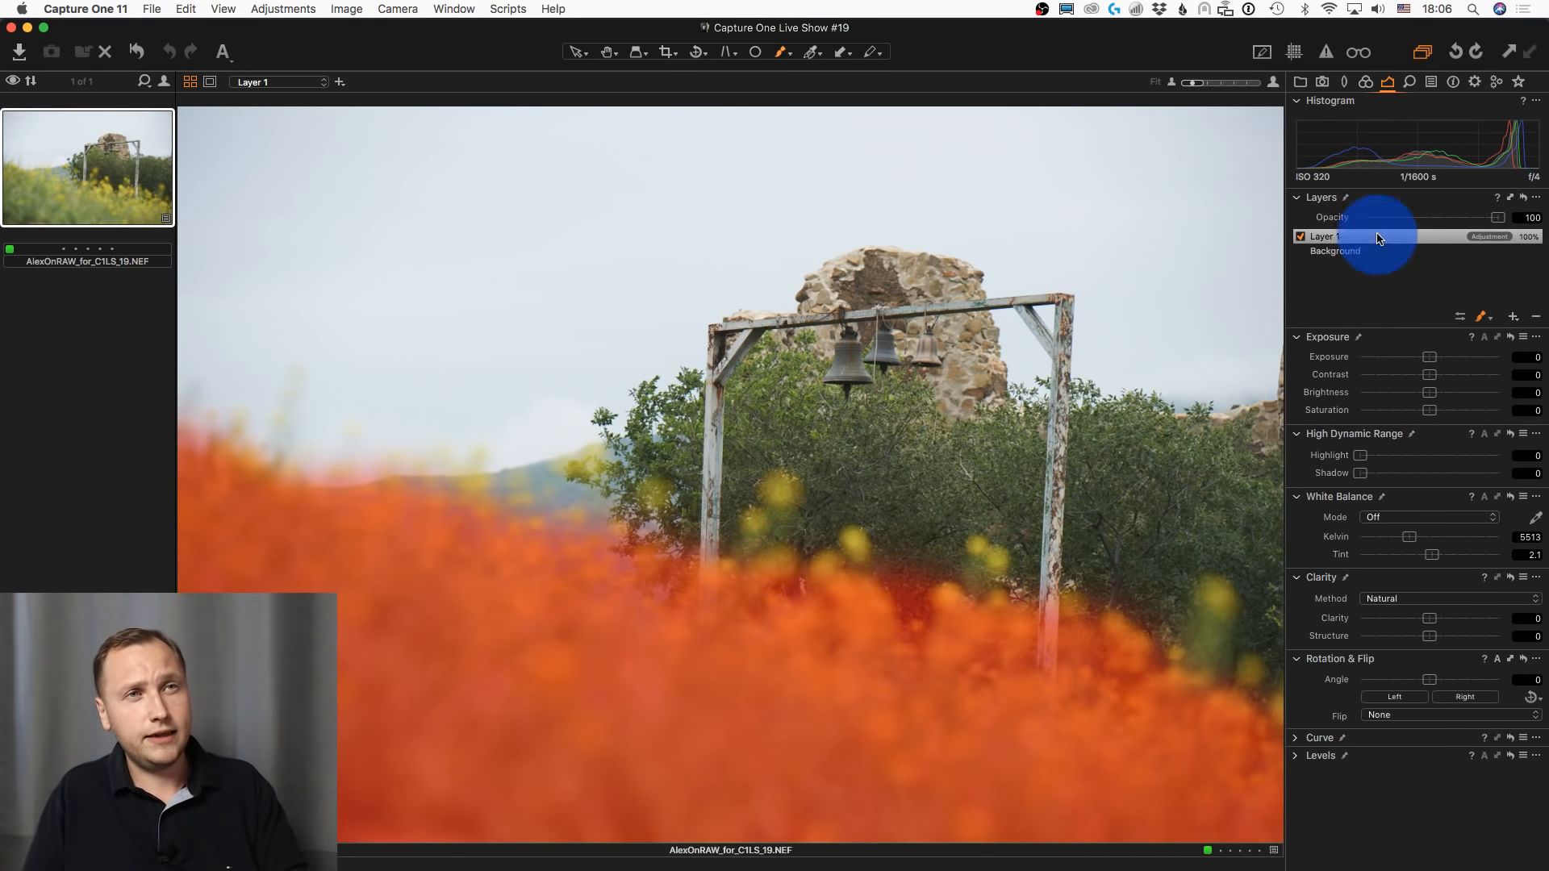
{"action": "left_click", "coordinate": [1290, 303]}
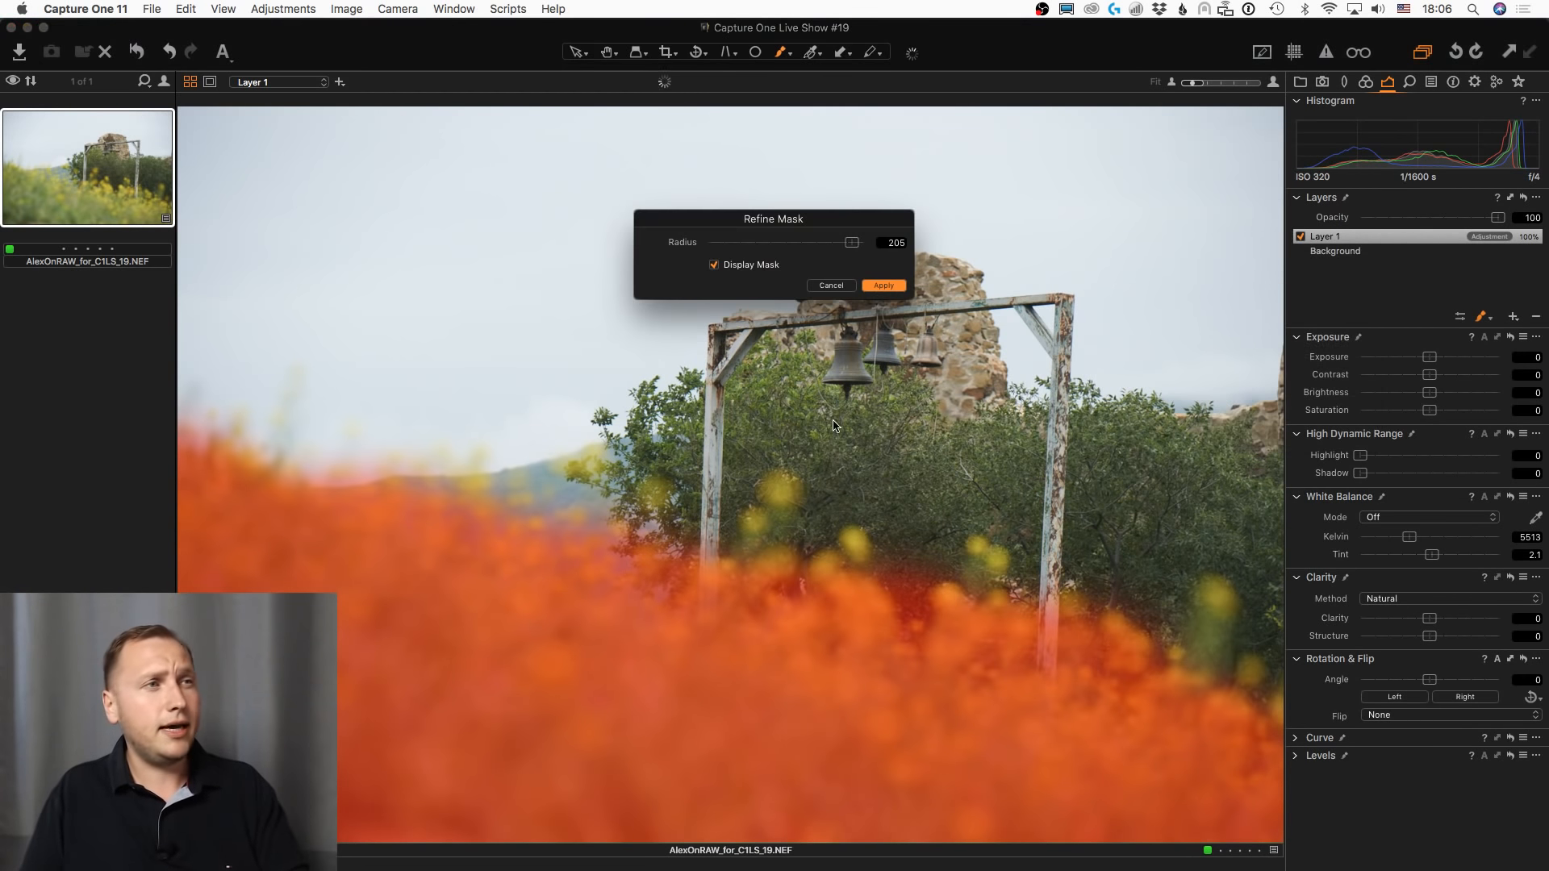
{"action": "left_click", "coordinate": [894, 288]}
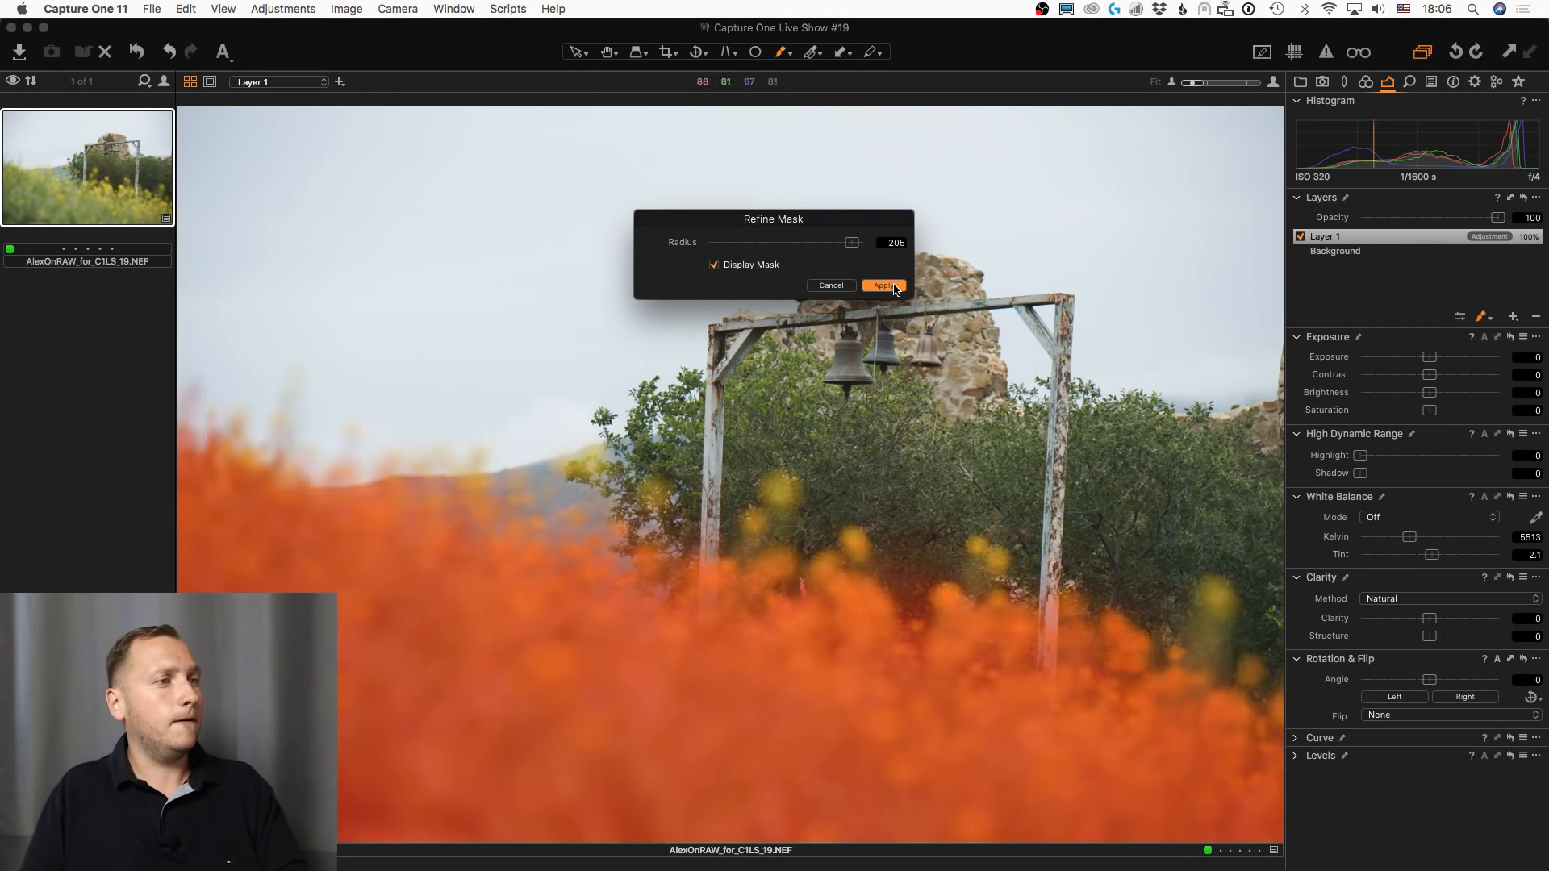
{"action": "left_click", "coordinate": [894, 288]}
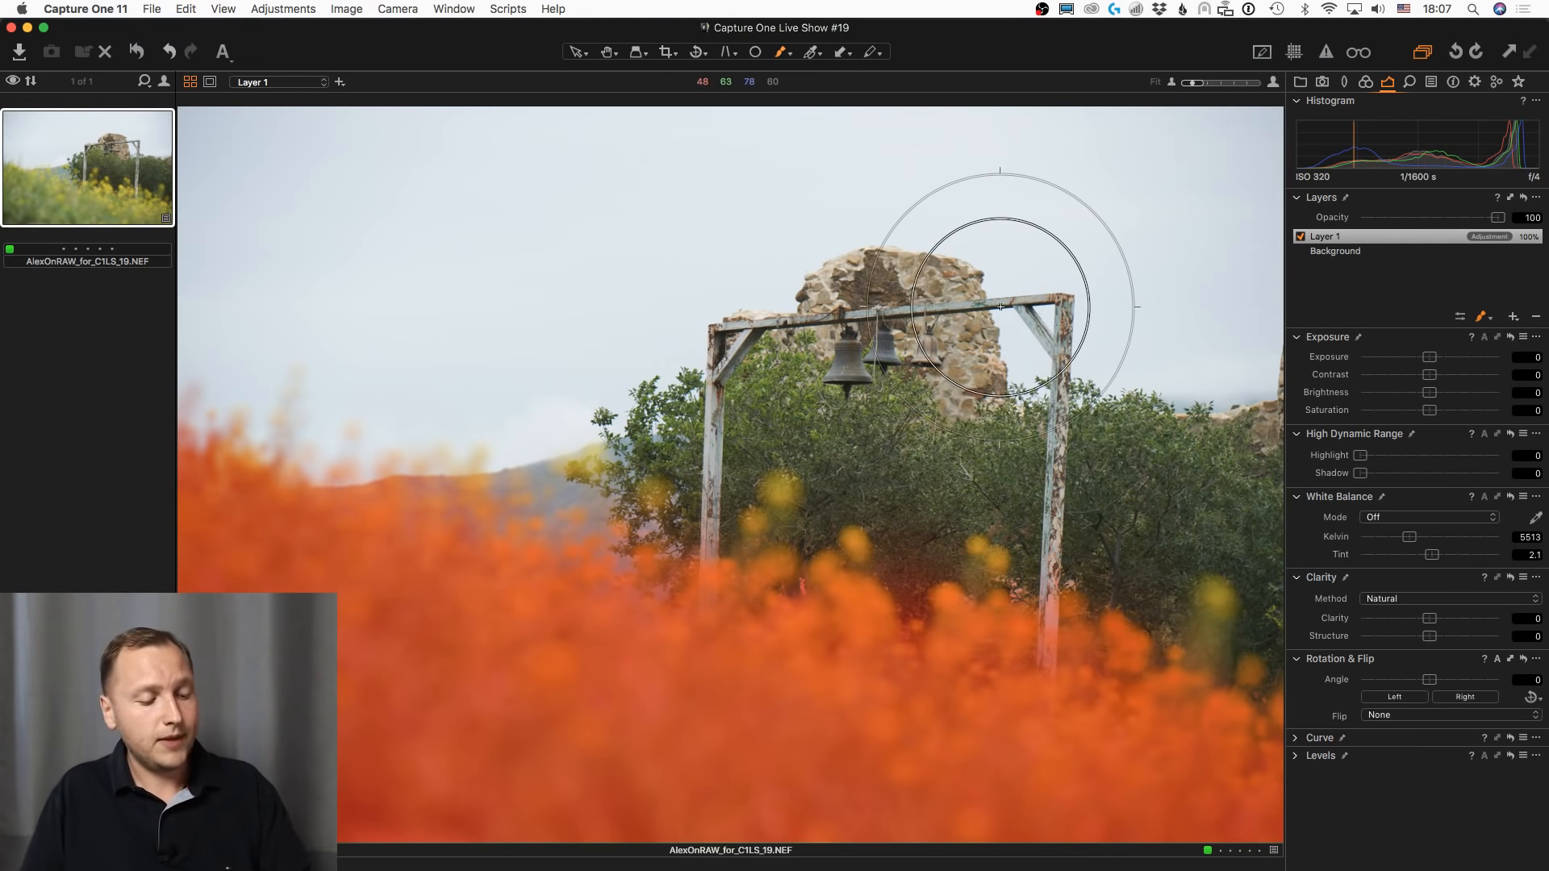
- In Color Balance for Layer 1, with the mask hidden, darken the shadows and midtones and brighten the highlights
{"action": "left_click", "coordinate": [1367, 84]}
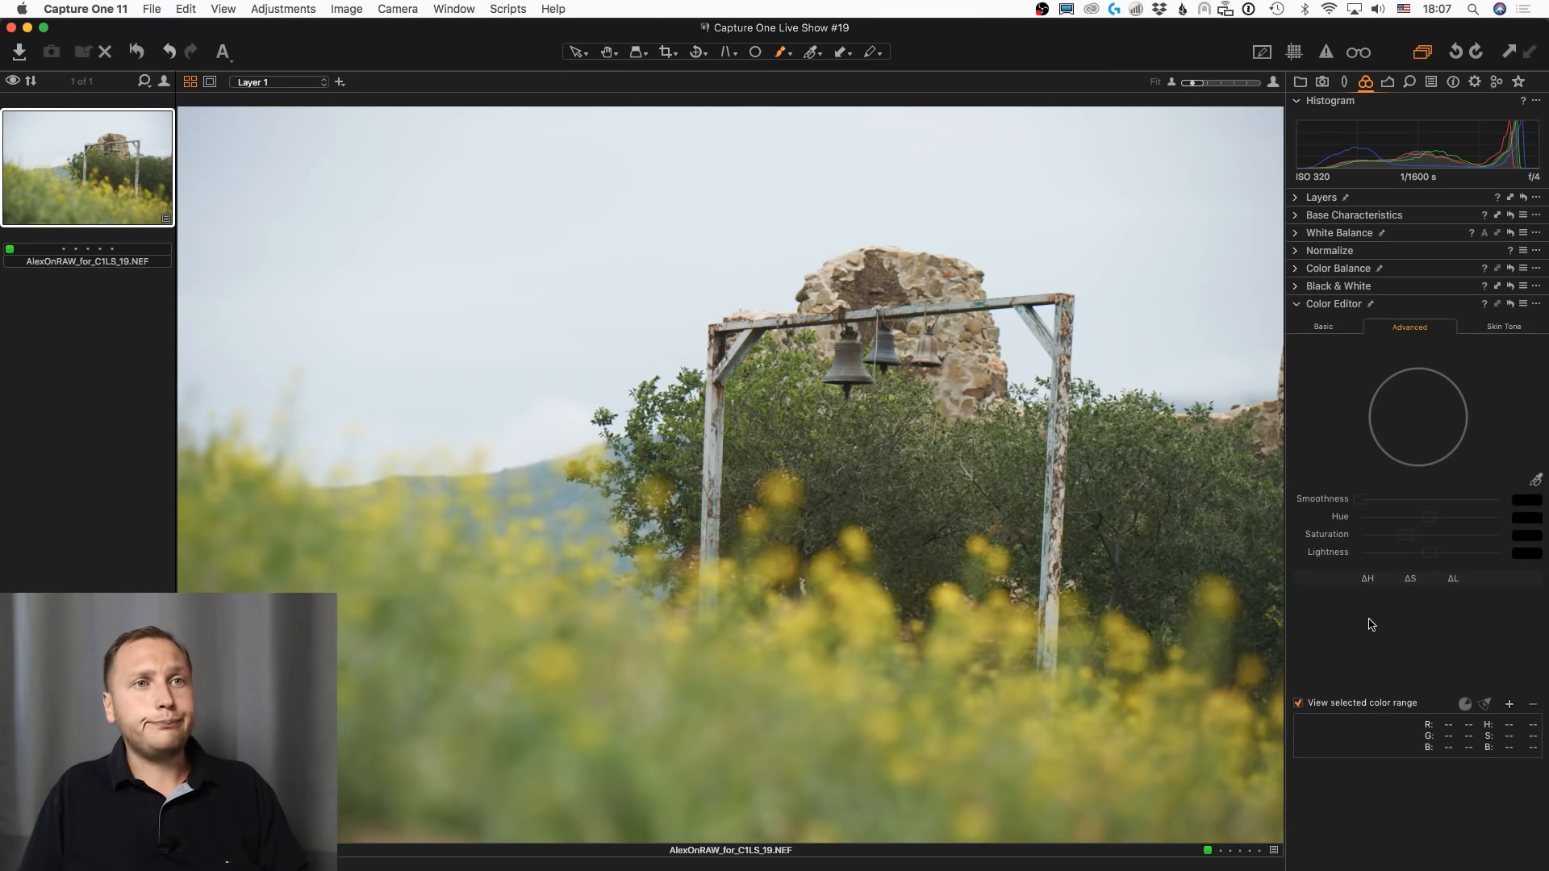
{"action": "left_click", "coordinate": [1296, 269], "text": "alt"}
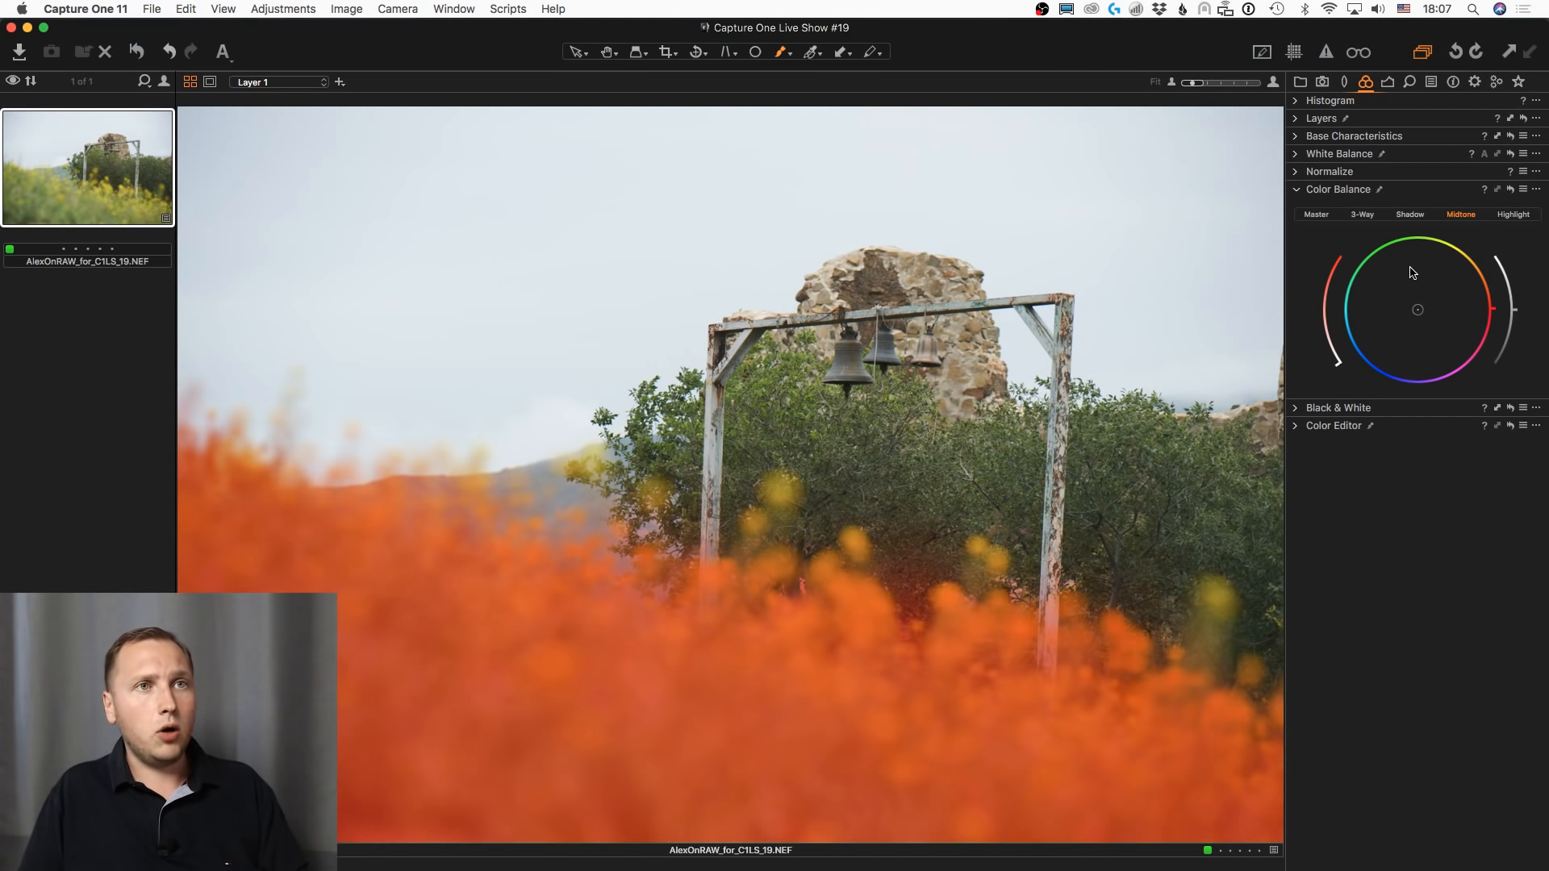
{"action": "key", "text": "m"}
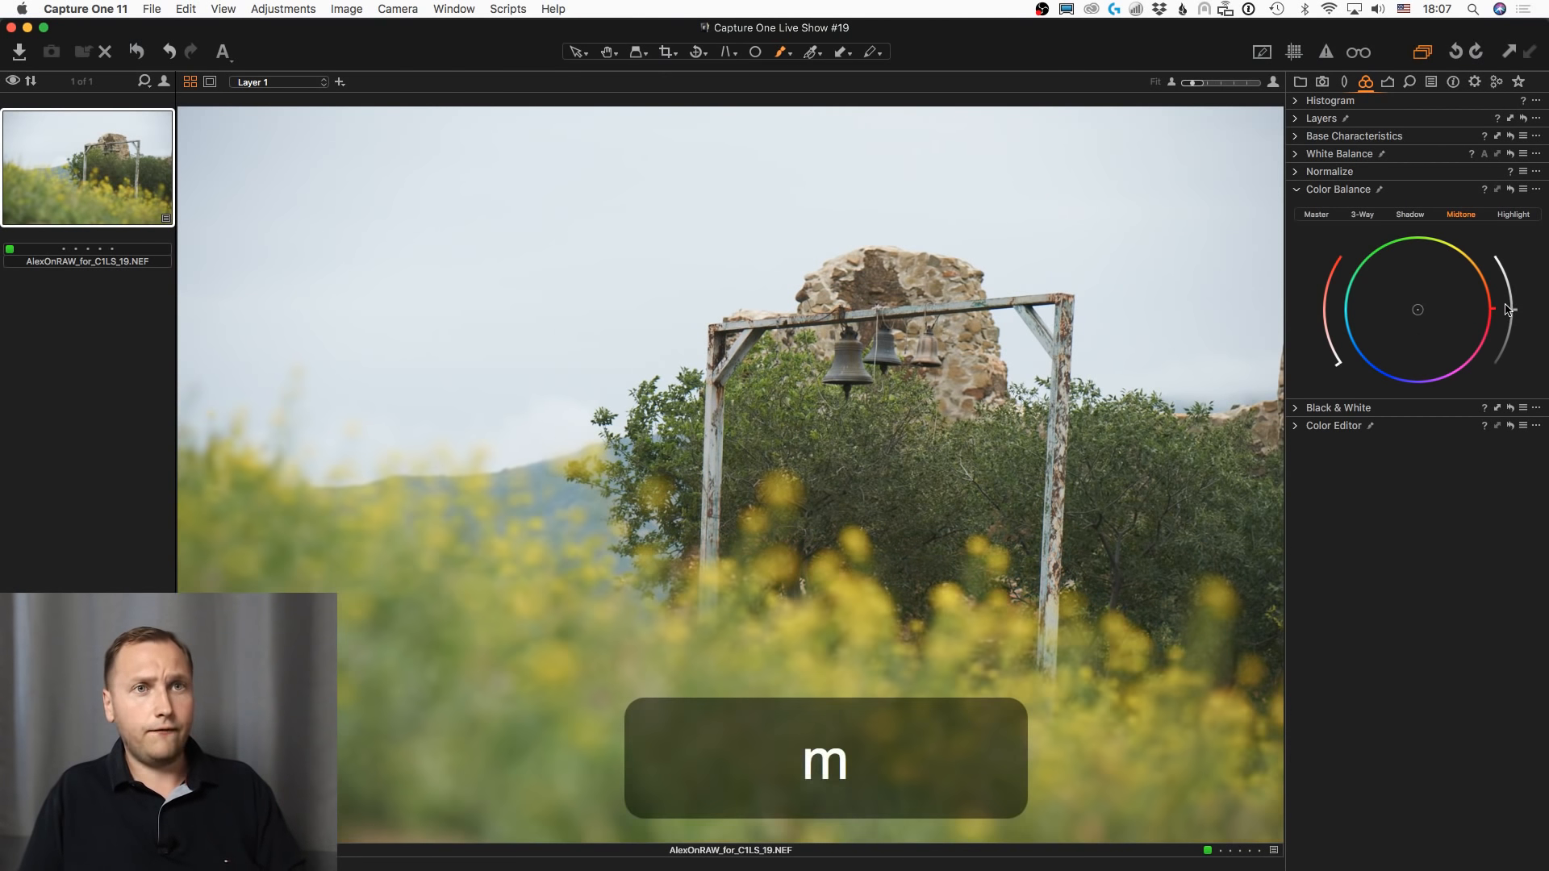
{"action": "left_click", "coordinate": [1411, 216]}
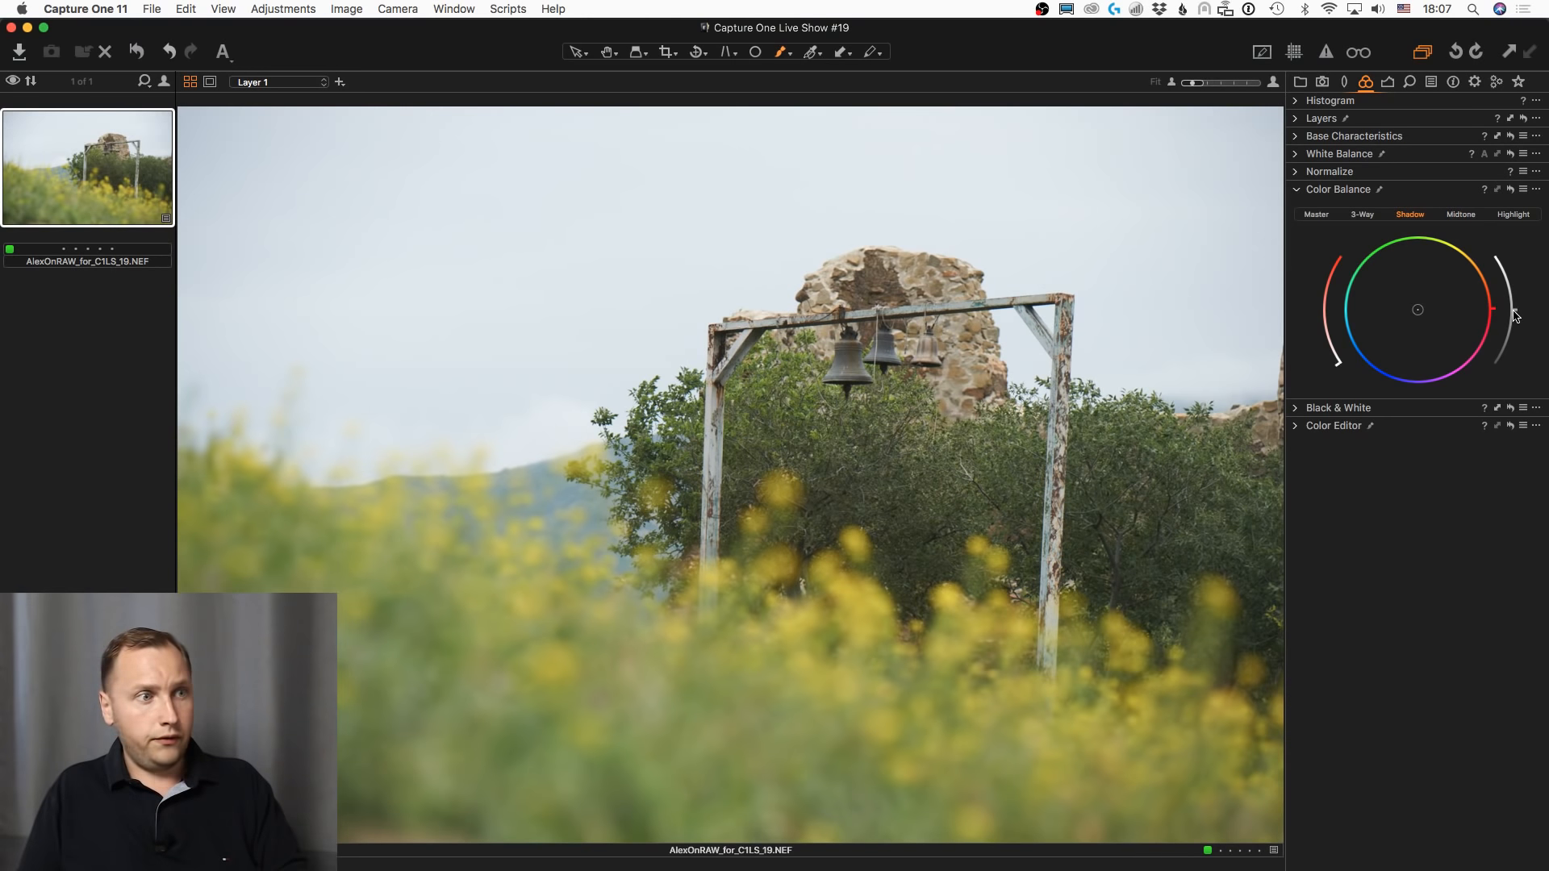
{"action": "mouse_move", "coordinate": [1515, 315]}
{"action": "left_mouse_down"}
{"action": "mouse_move", "coordinate": [1499, 388]}
{"action": "mouse_move", "coordinate": [1507, 257]}
{"action": "mouse_move", "coordinate": [1511, 283]}
{"action": "left_mouse_up"}
{"action": "left_click", "coordinate": [1464, 216]}
{"action": "left_click", "coordinate": [1516, 215]}
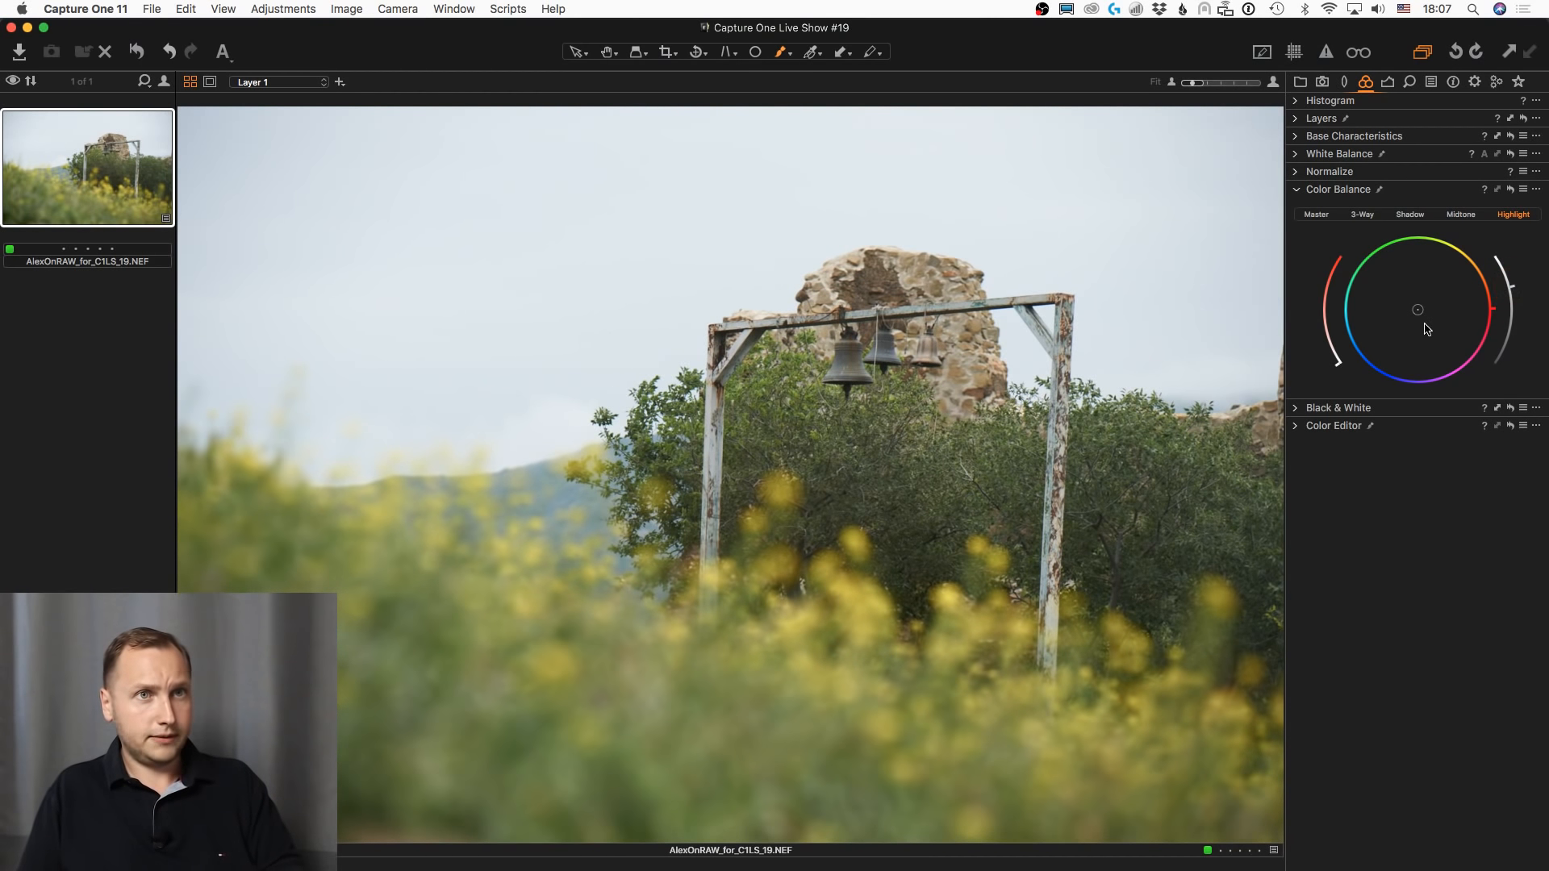
- Tint the flower-field layer's shadows blue and its midtones cyan in Color Balance, and darken the midtones further
{"action": "left_click", "coordinate": [1432, 216]}
{"action": "mouse_move", "coordinate": [1419, 319]}
{"action": "left_mouse_down"}
{"action": "mouse_move", "coordinate": [1372, 328]}
{"action": "mouse_move", "coordinate": [1389, 333]}
{"action": "mouse_move", "coordinate": [1371, 309]}
{"action": "mouse_move", "coordinate": [1373, 338]}
{"action": "mouse_move", "coordinate": [1440, 300]}
{"action": "mouse_move", "coordinate": [1393, 311]}
{"action": "left_mouse_up"}
{"action": "left_click", "coordinate": [1461, 215]}
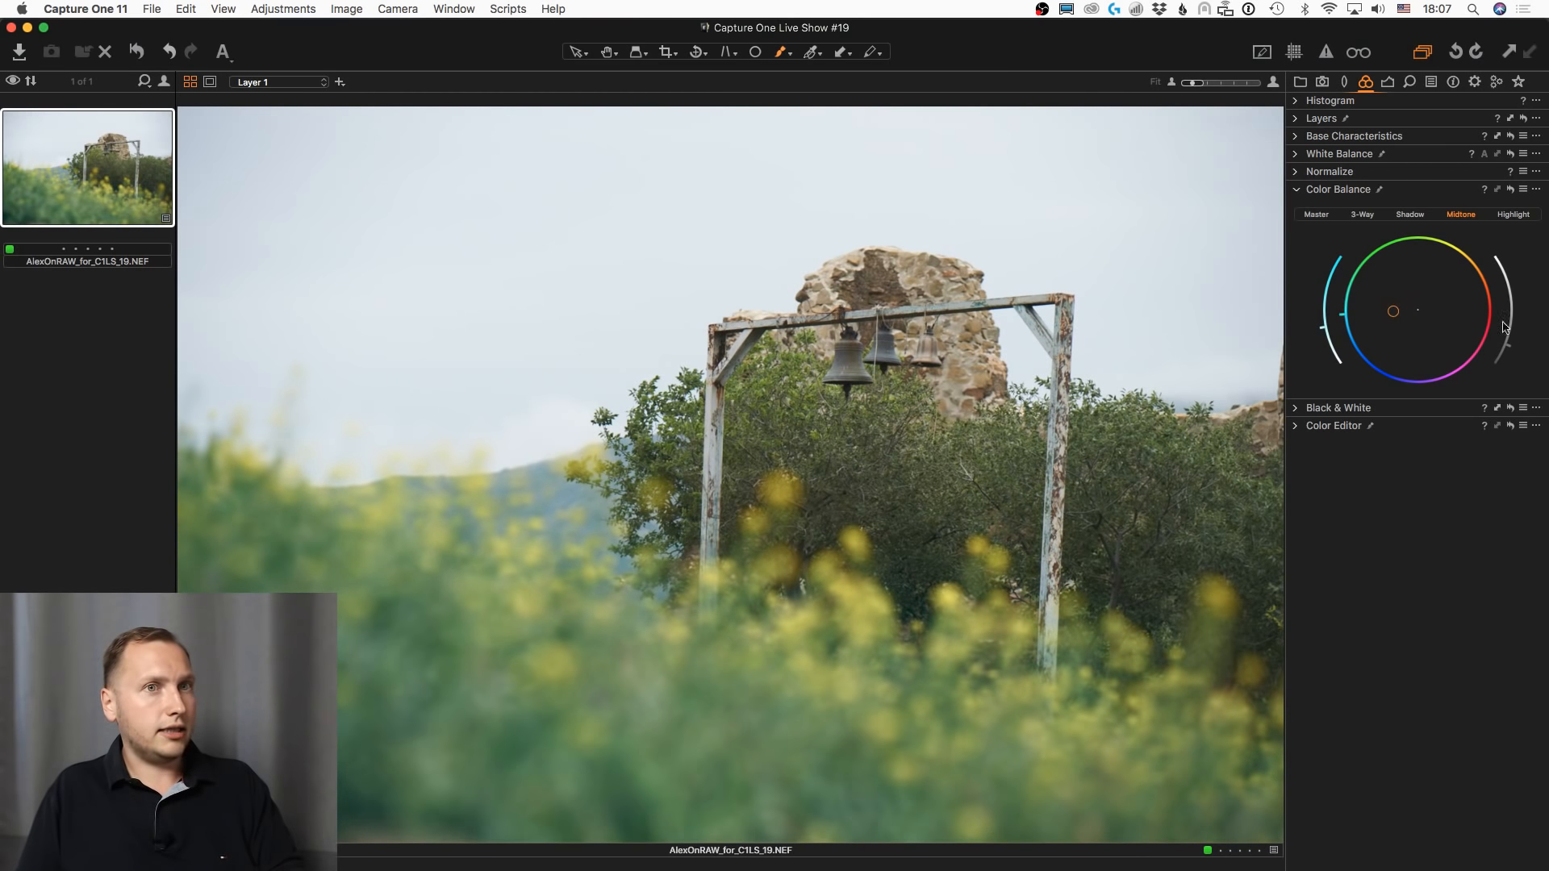
{"action": "left_click_drag", "start_coordinate": [1503, 353], "coordinate": [1498, 359]}
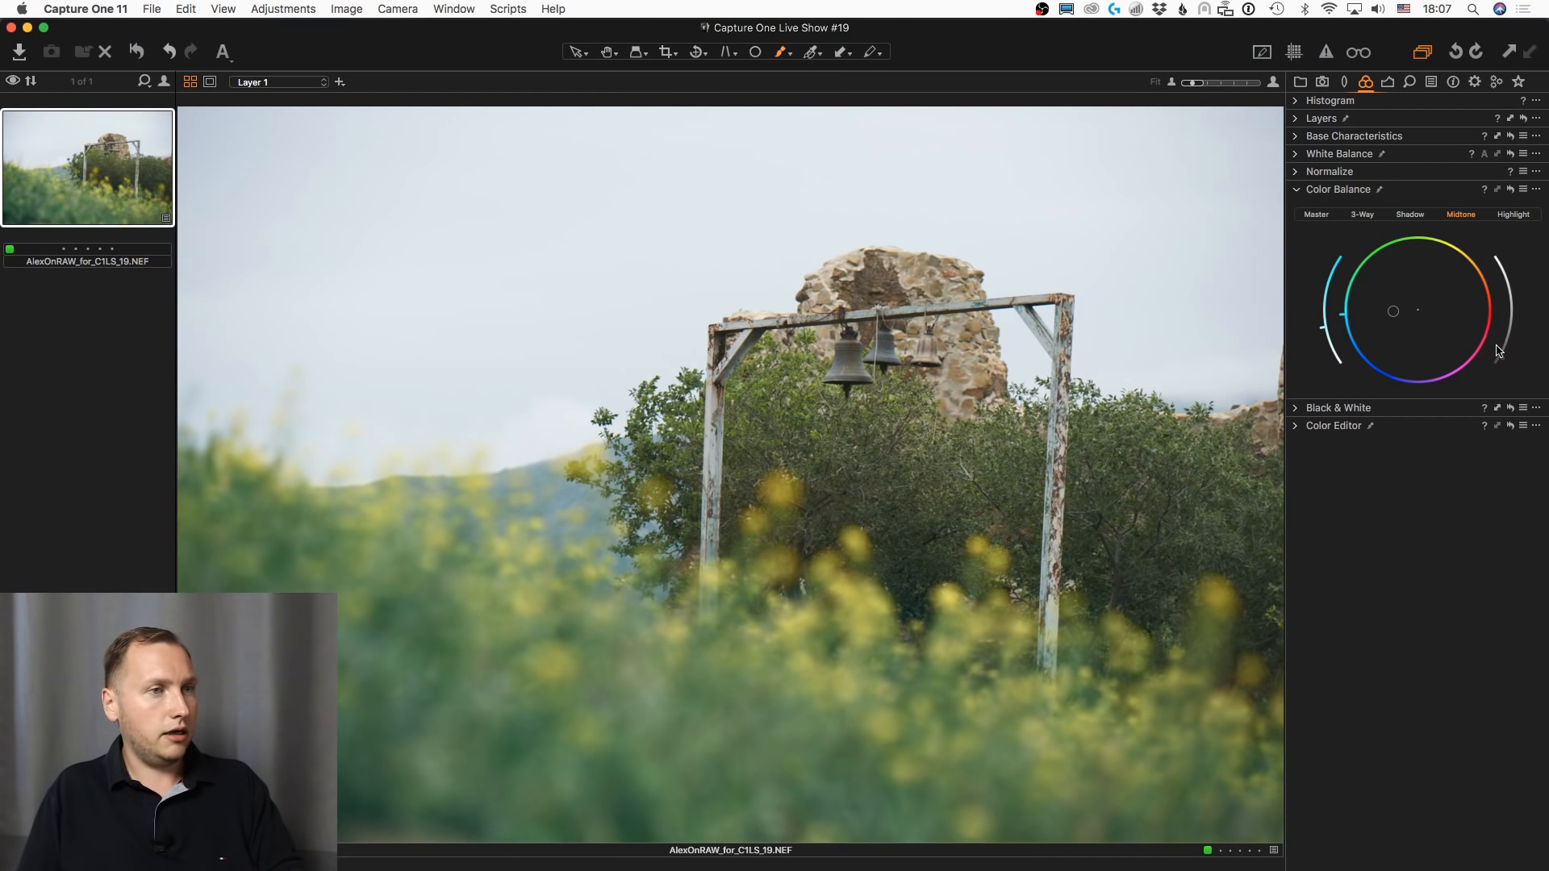
- Tint the flower field's highlights a warm yellow-orange and shift the midtone tint slightly toward blue
{"action": "left_click", "coordinate": [1517, 214]}
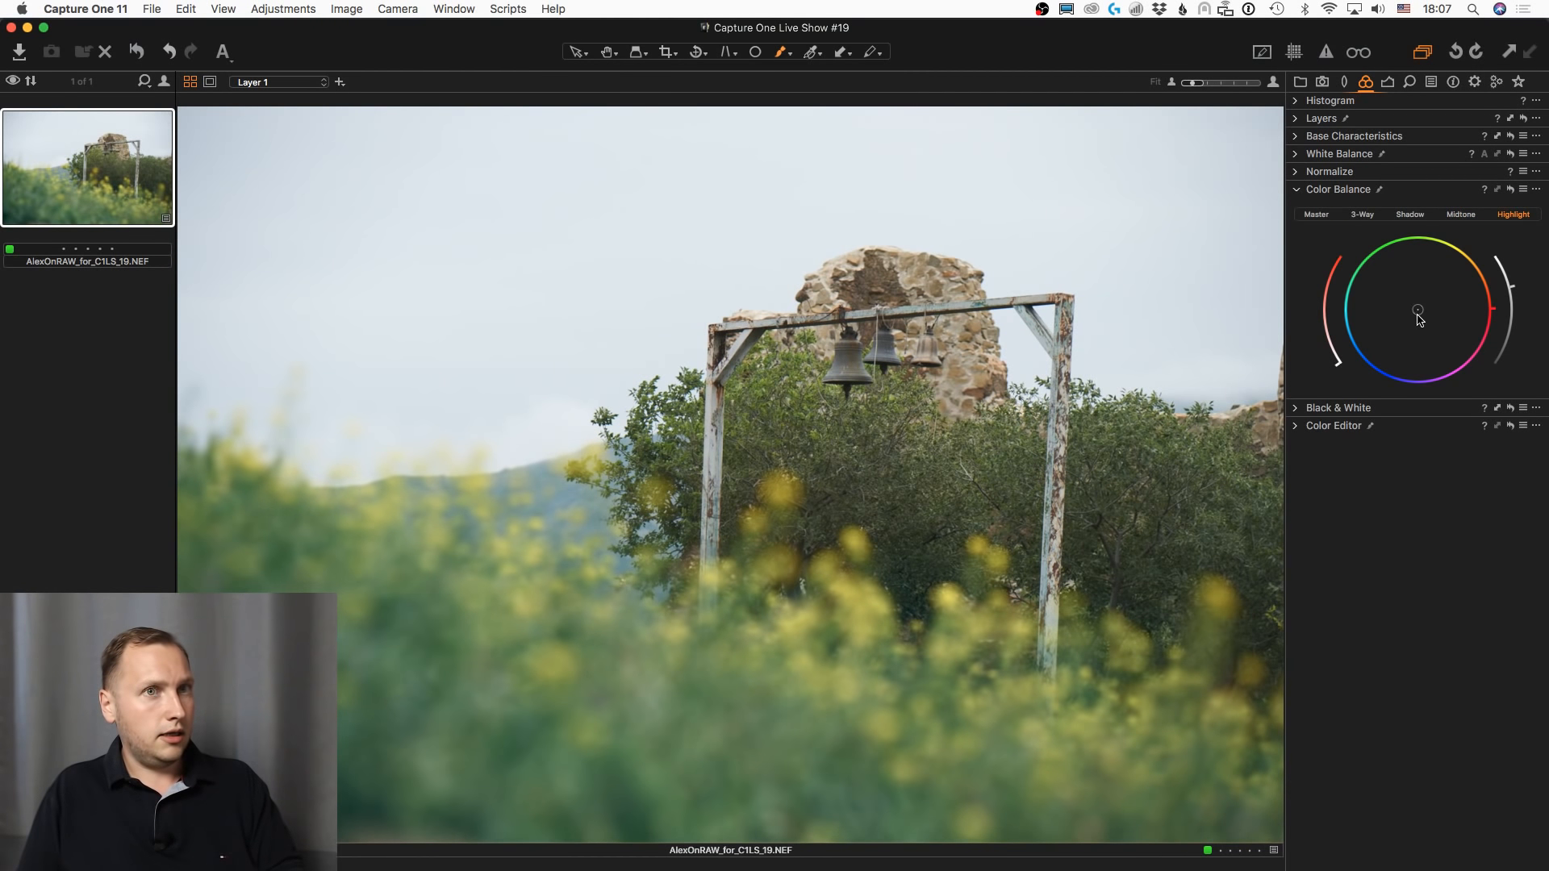
{"action": "mouse_move", "coordinate": [1418, 311]}
{"action": "left_mouse_down"}
{"action": "mouse_move", "coordinate": [1439, 304]}
{"action": "mouse_move", "coordinate": [1410, 295]}
{"action": "mouse_move", "coordinate": [1436, 294]}
{"action": "left_mouse_up"}
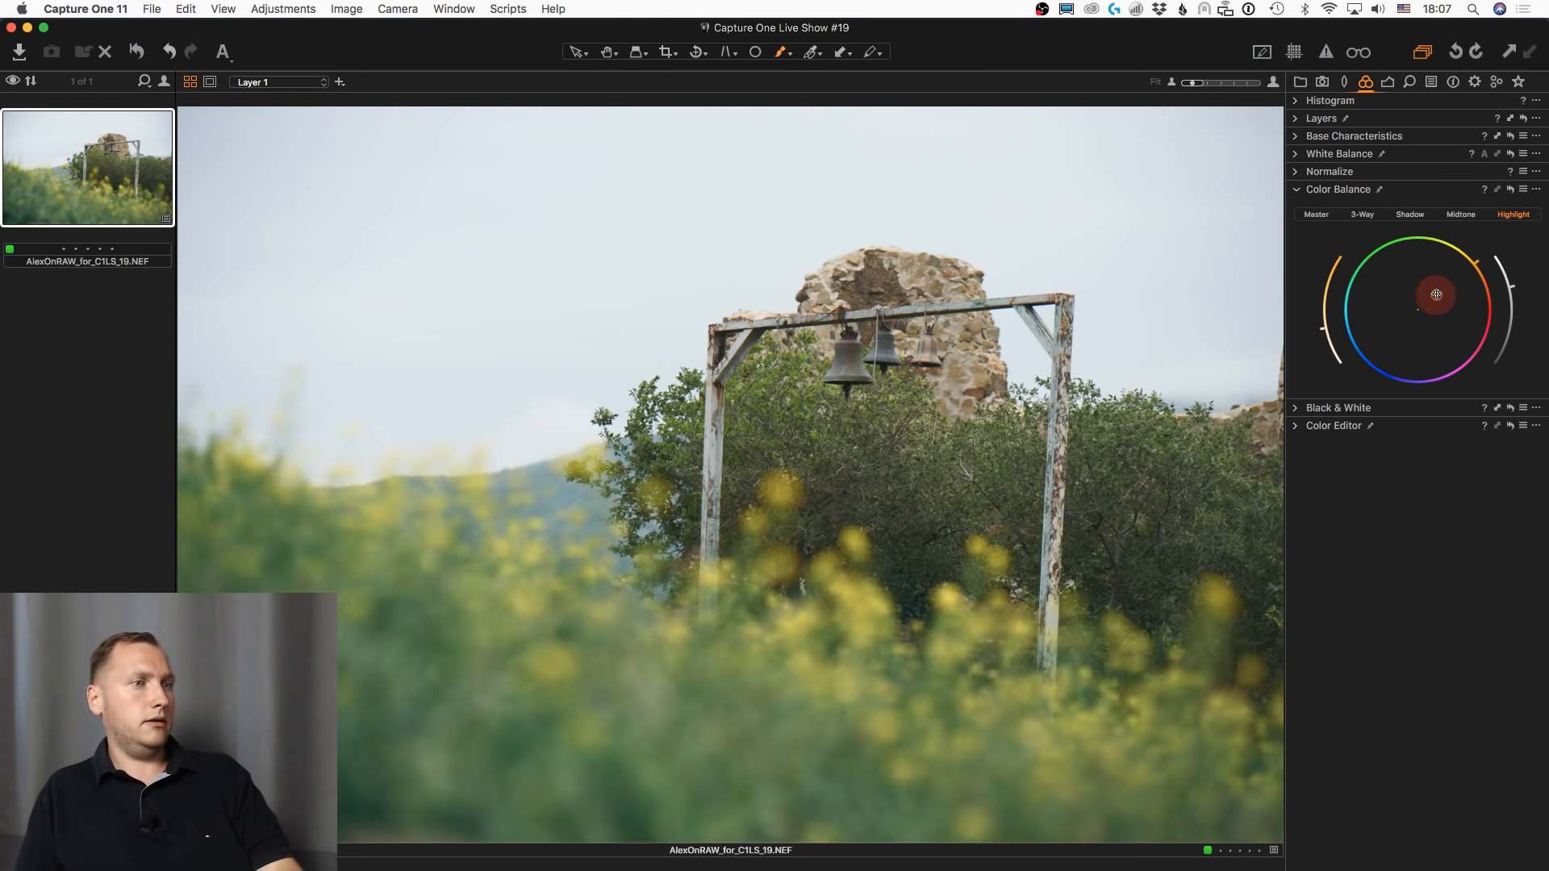
{"action": "left_click", "coordinate": [1459, 215]}
{"action": "mouse_move", "coordinate": [1395, 311]}
{"action": "left_mouse_down"}
{"action": "mouse_move", "coordinate": [1395, 326]}
{"action": "mouse_move", "coordinate": [1392, 294]}
{"action": "mouse_move", "coordinate": [1388, 336]}
{"action": "mouse_move", "coordinate": [1396, 316]}
{"action": "left_mouse_up"}
- Replace Layer 1's mask with a linear gradient running from the bottom of the flower field up into the bushes
{"action": "key", "text": "m"}
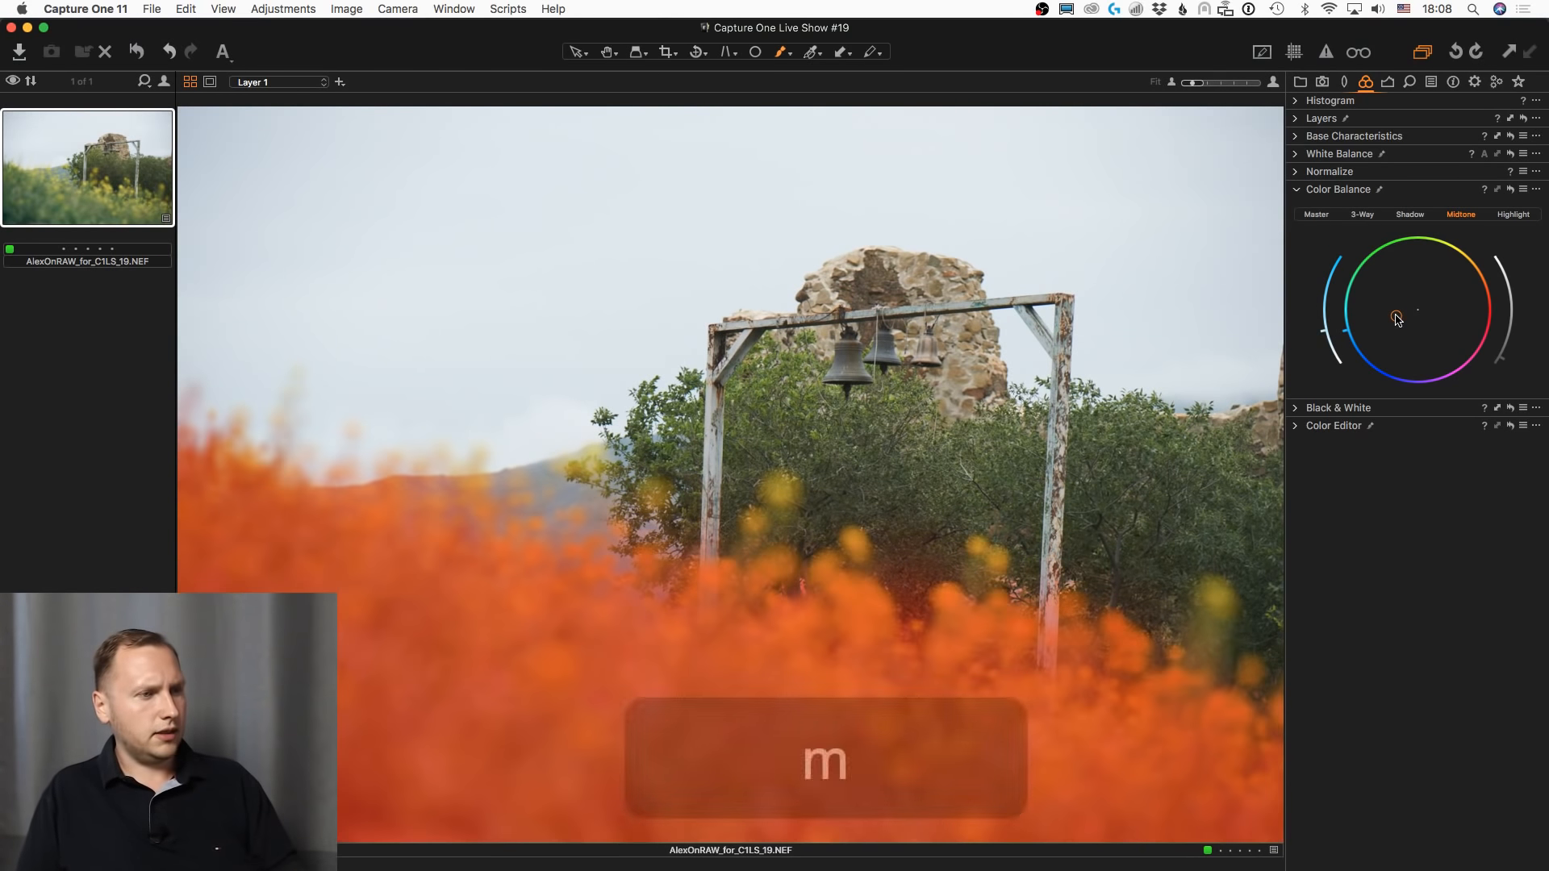
{"action": "key", "text": "m"}
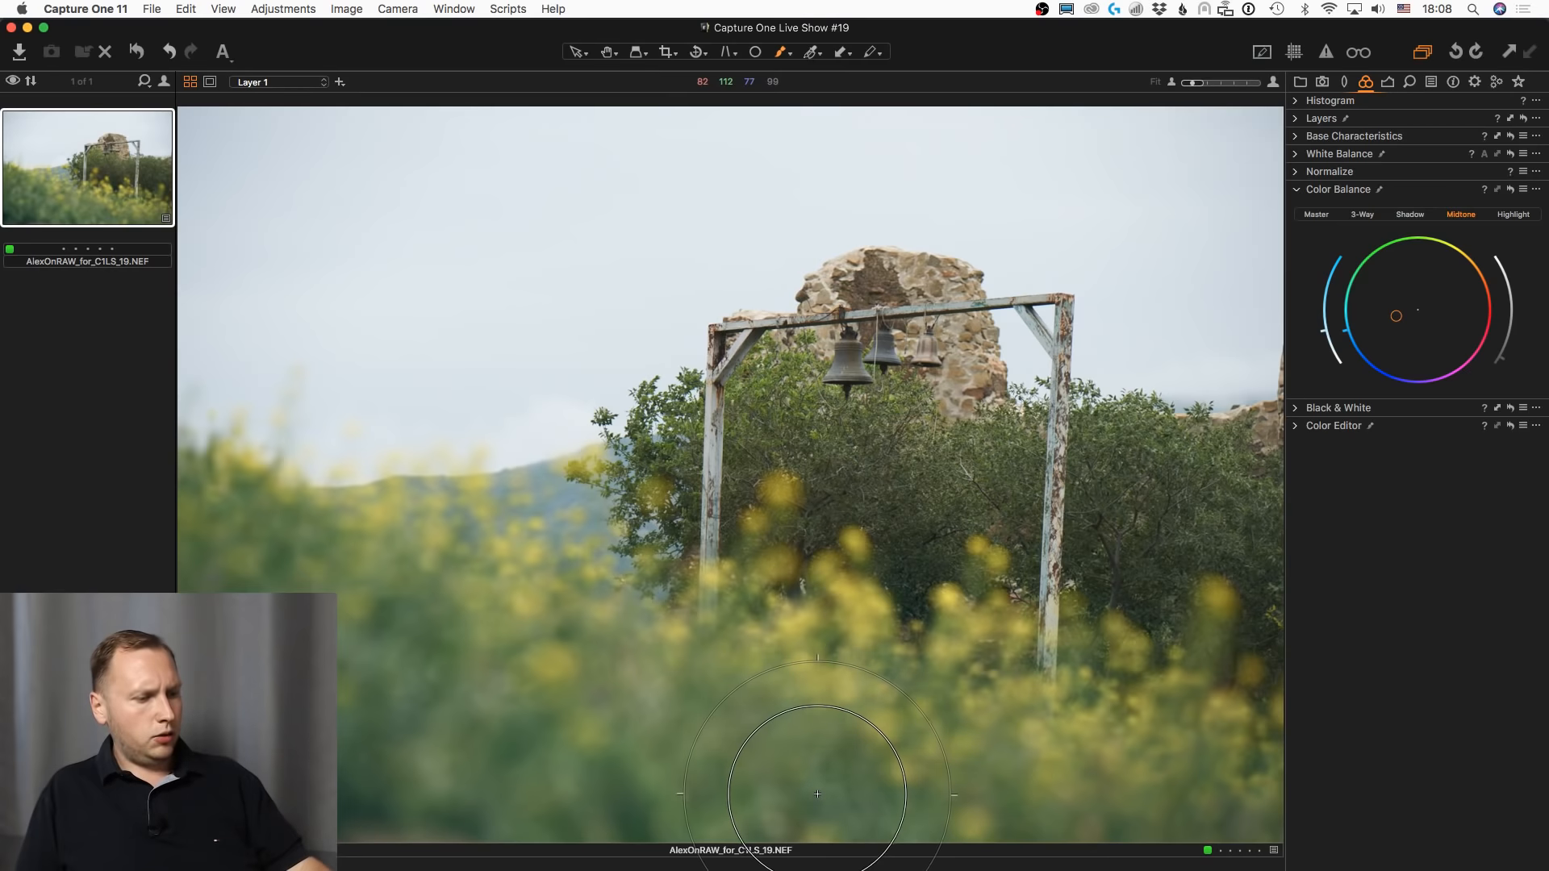
{"action": "key", "text": "g"}
{"action": "left_click_drag", "start_coordinate": [772, 806], "coordinate": [849, 453]}
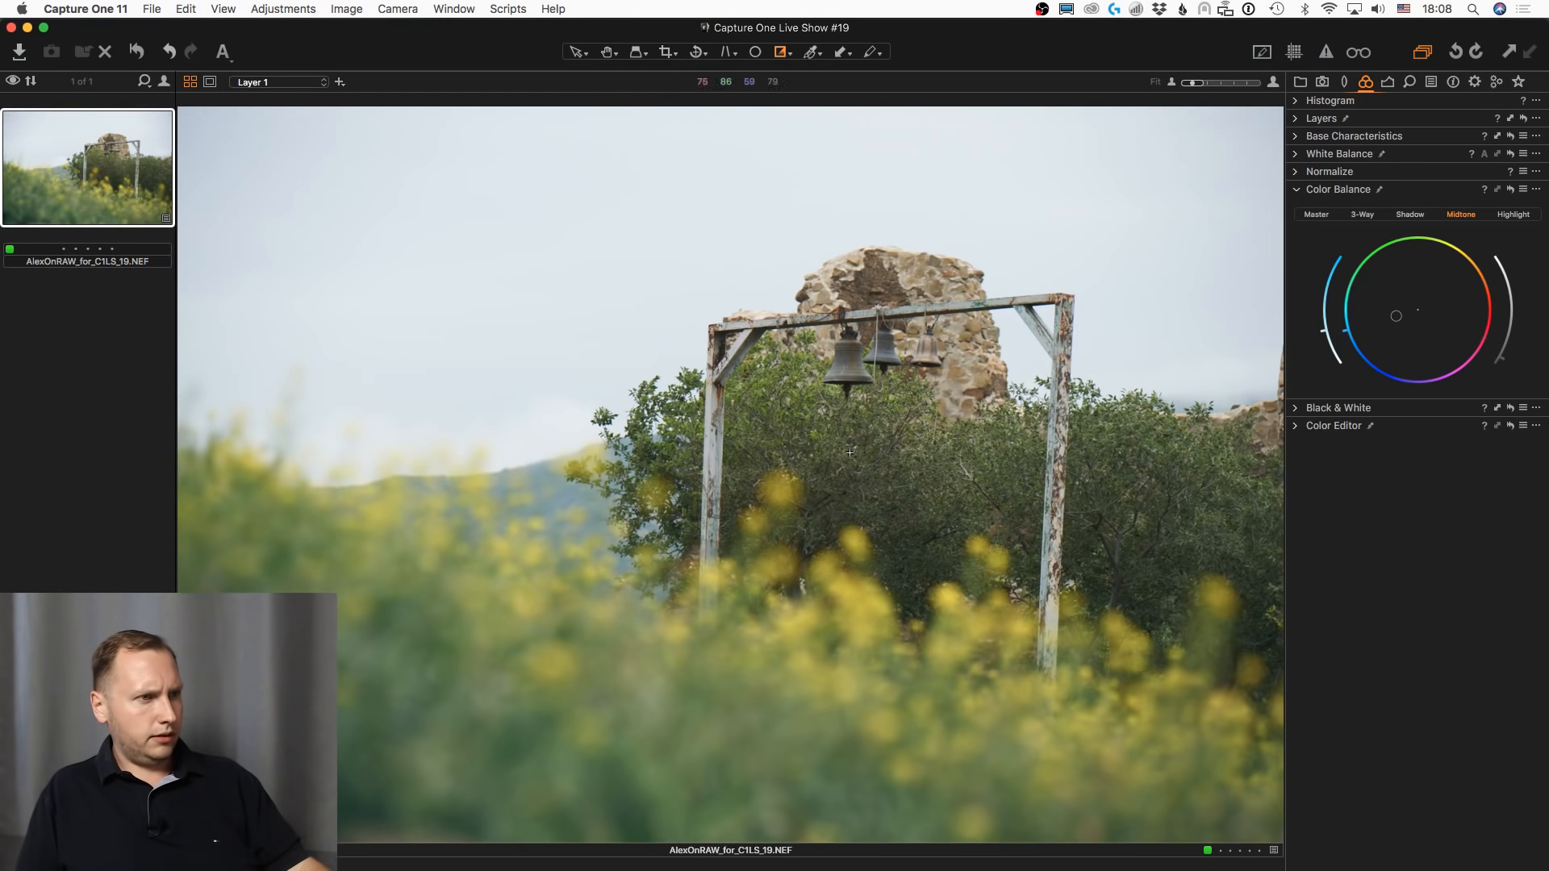
{"action": "key", "text": "m"}
{"action": "key", "text": "m"}
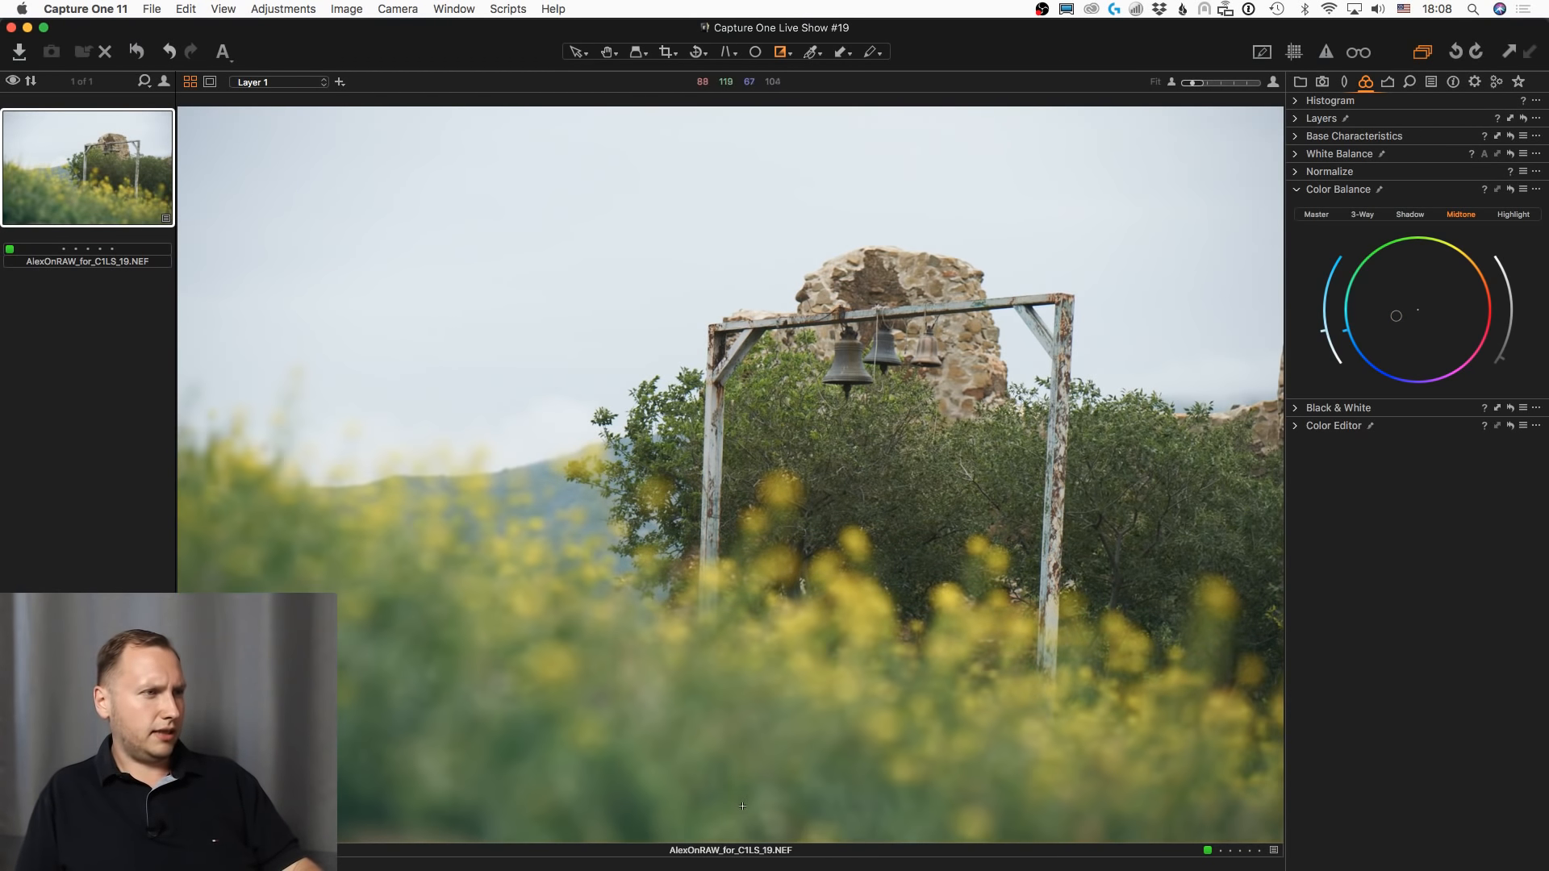
{"action": "left_click_drag", "start_coordinate": [739, 811], "coordinate": [846, 420]}
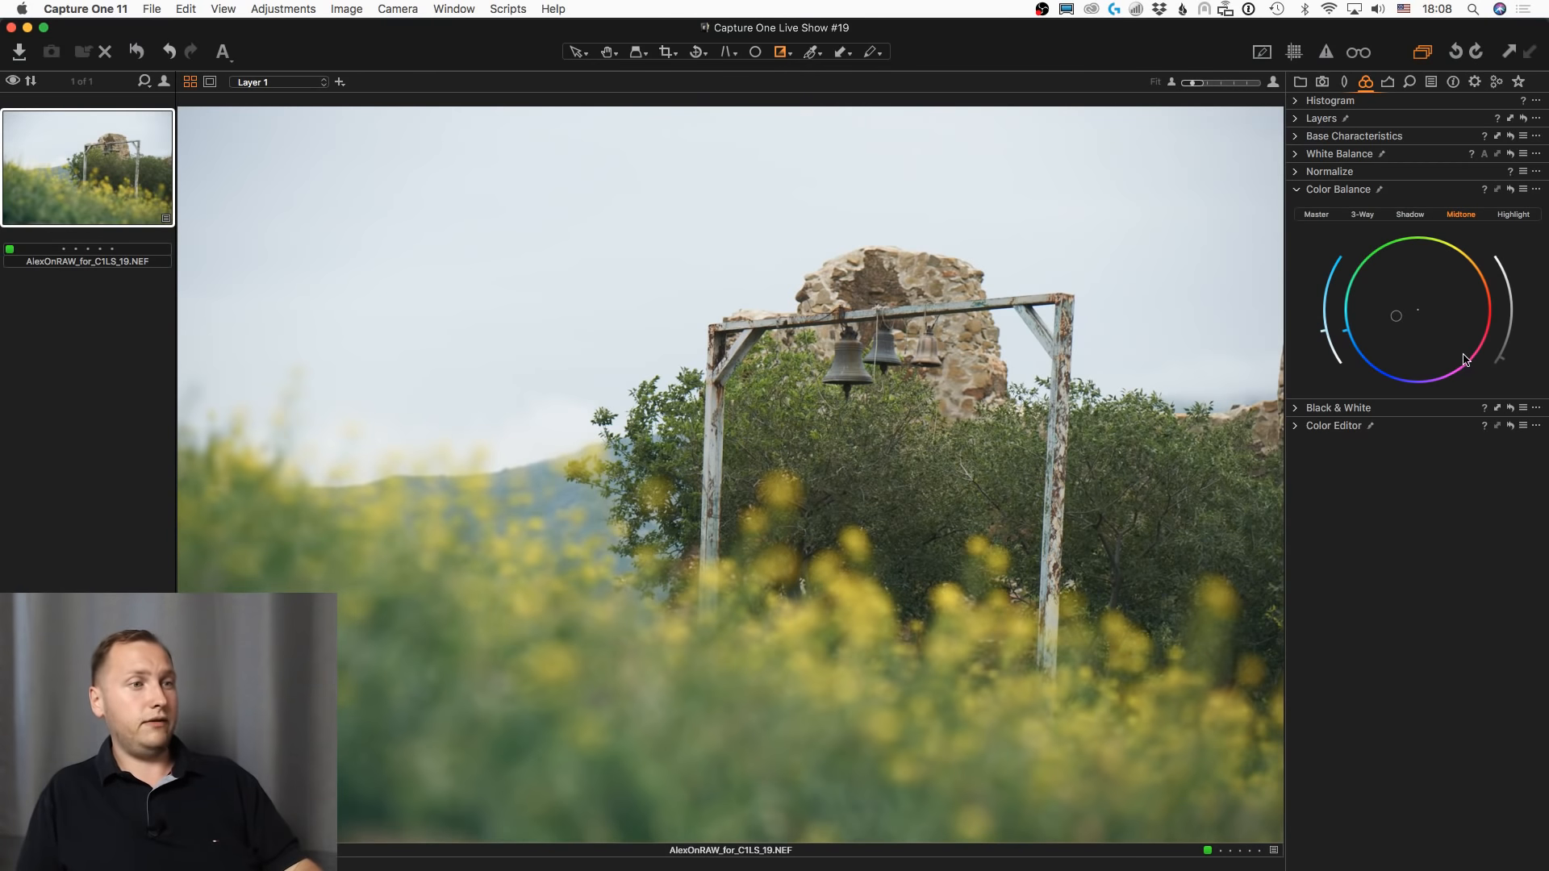
{"action": "key", "text": "m"}
{"action": "key", "text": "m"}
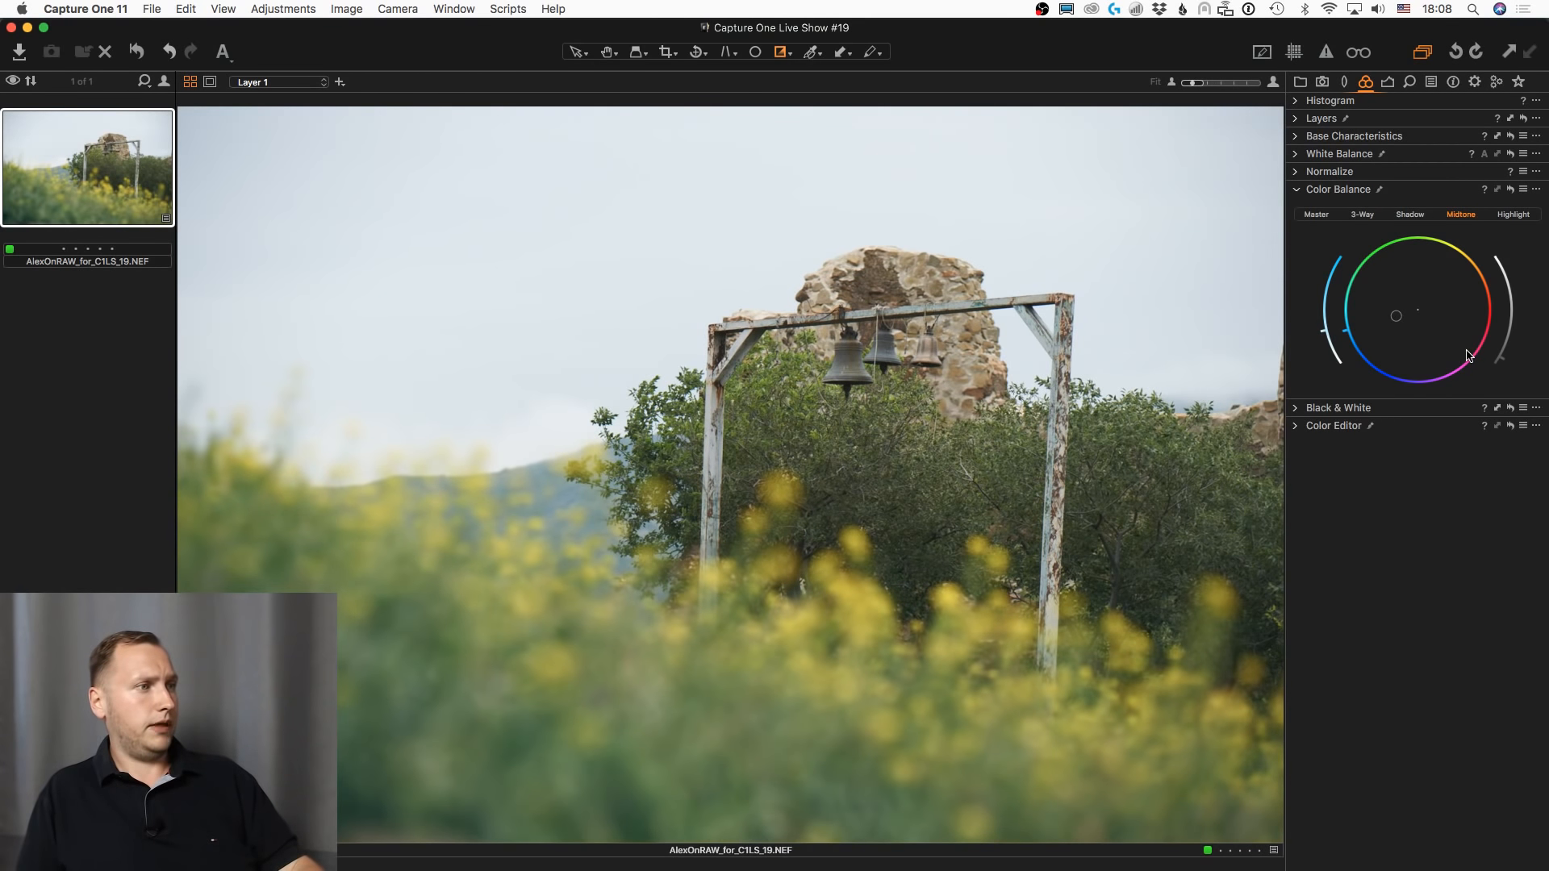
- Strengthen Layer 1's contrast in Color Balance by darkening the shadows, brightening the highlights and lowering the midtones to minimum lightness
{"action": "left_click", "coordinate": [1412, 215]}
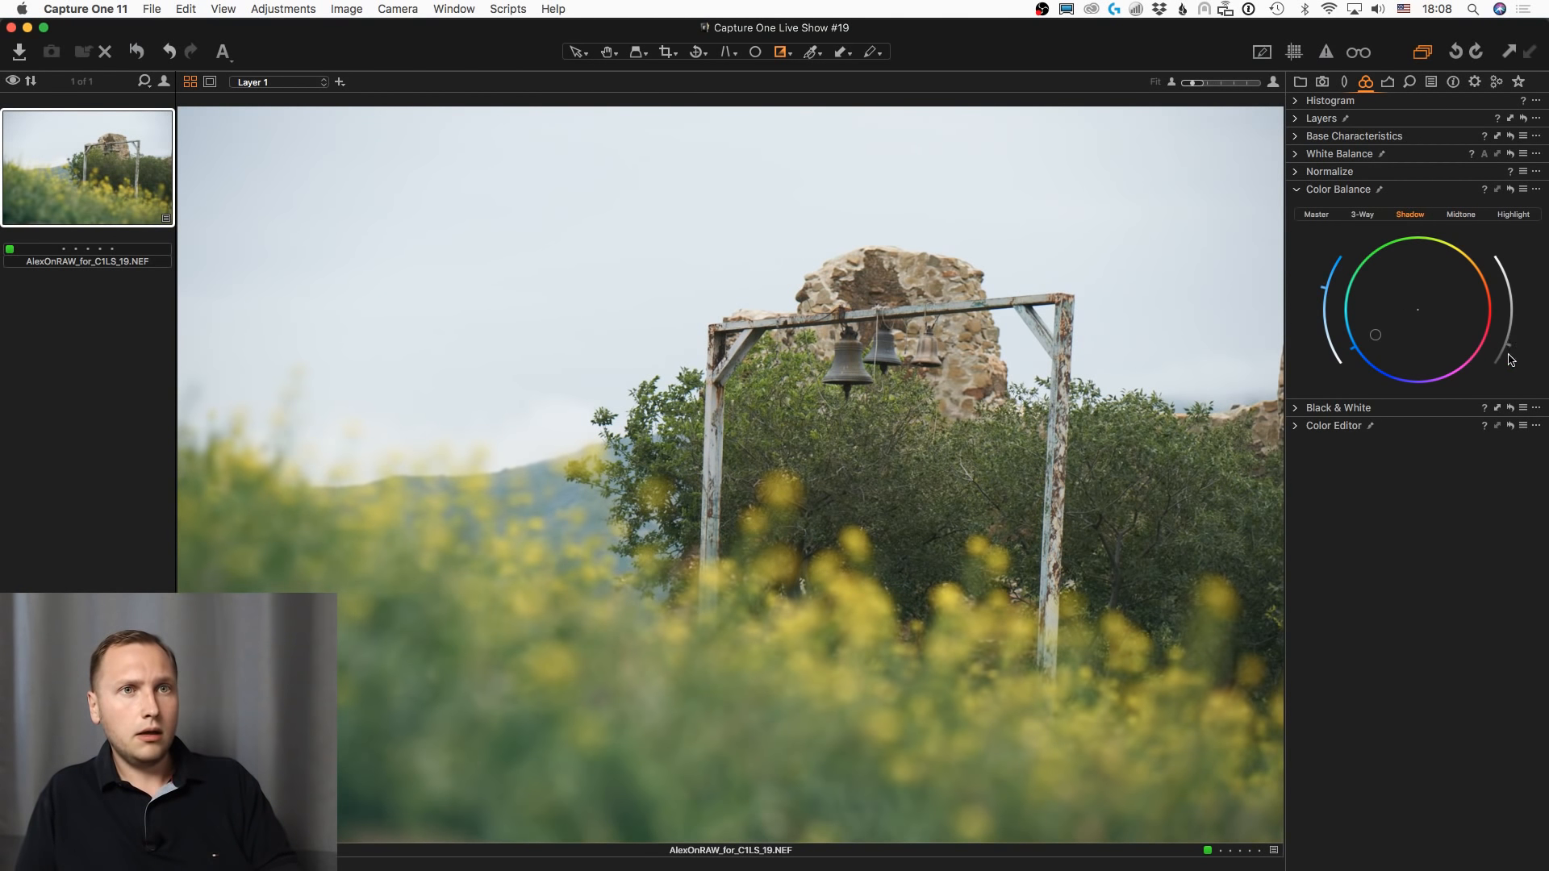
{"action": "mouse_move", "coordinate": [1511, 360]}
{"action": "left_mouse_down"}
{"action": "mouse_move", "coordinate": [1511, 331]}
{"action": "mouse_move", "coordinate": [1497, 360]}
{"action": "left_mouse_up"}
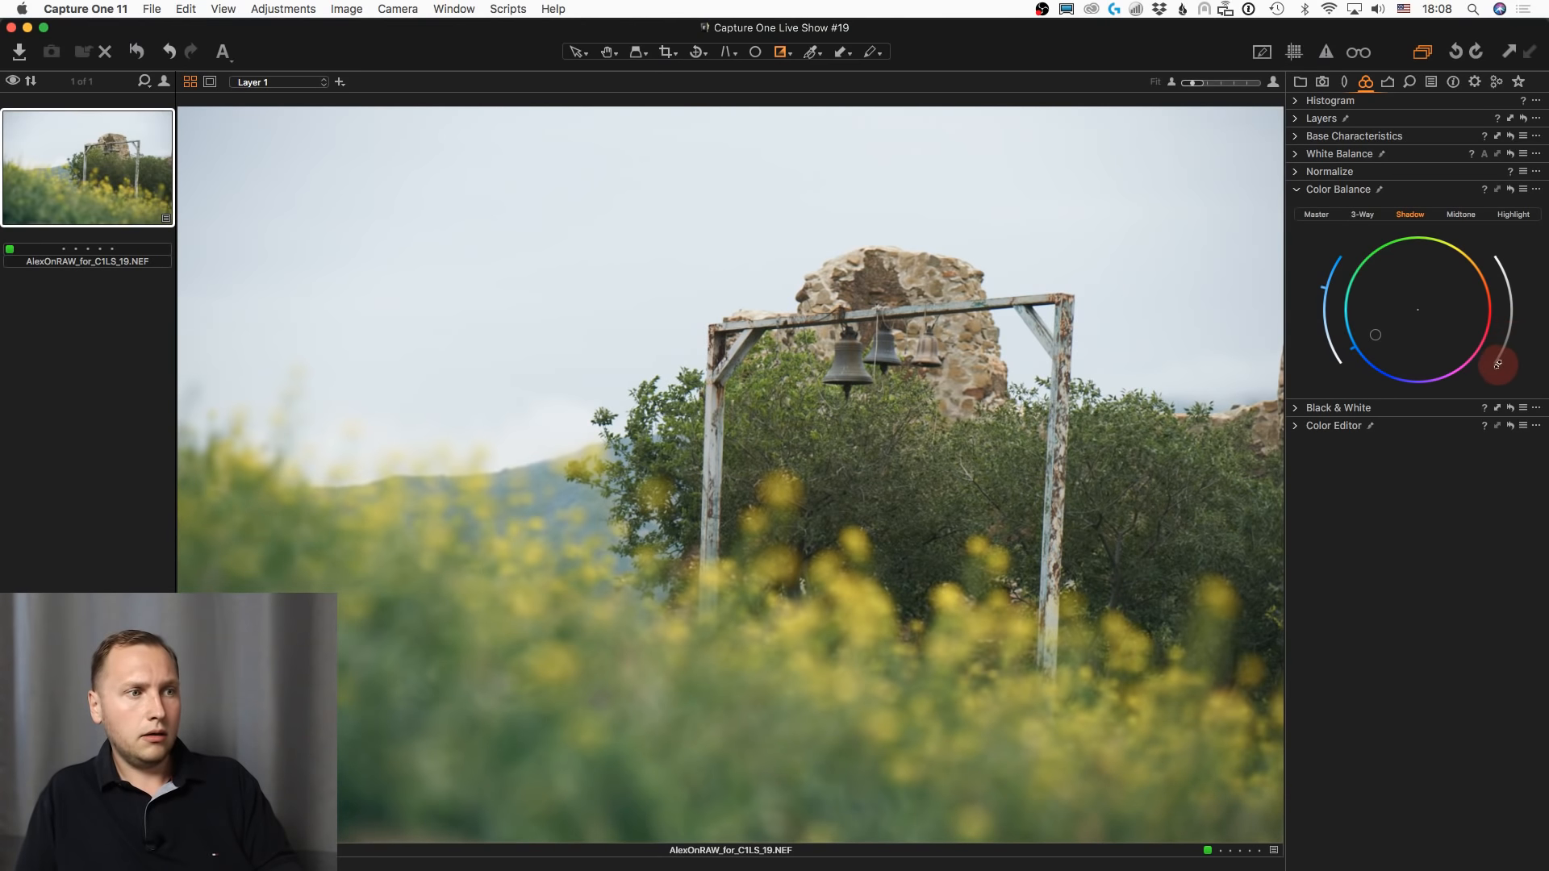
{"action": "left_click", "coordinate": [1512, 214]}
{"action": "mouse_move", "coordinate": [1509, 299]}
{"action": "left_mouse_down"}
{"action": "mouse_move", "coordinate": [1497, 363]}
{"action": "mouse_move", "coordinate": [1514, 285]}
{"action": "mouse_move", "coordinate": [1500, 247]}
{"action": "left_mouse_up"}
{"action": "left_click", "coordinate": [1466, 215]}
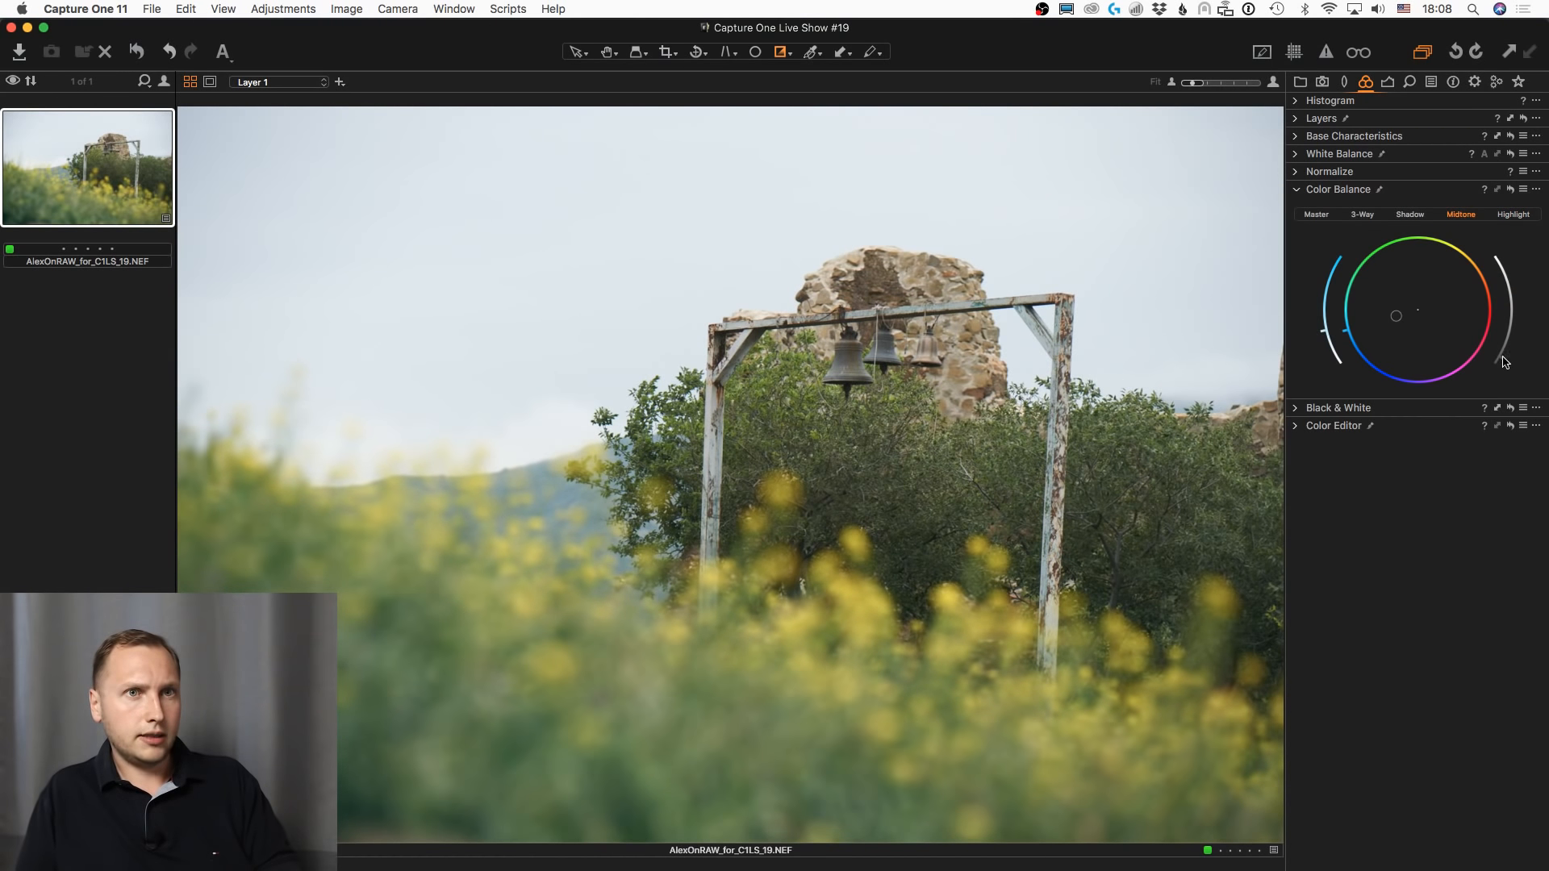
{"action": "left_click_drag", "start_coordinate": [1504, 362], "coordinate": [1497, 365]}
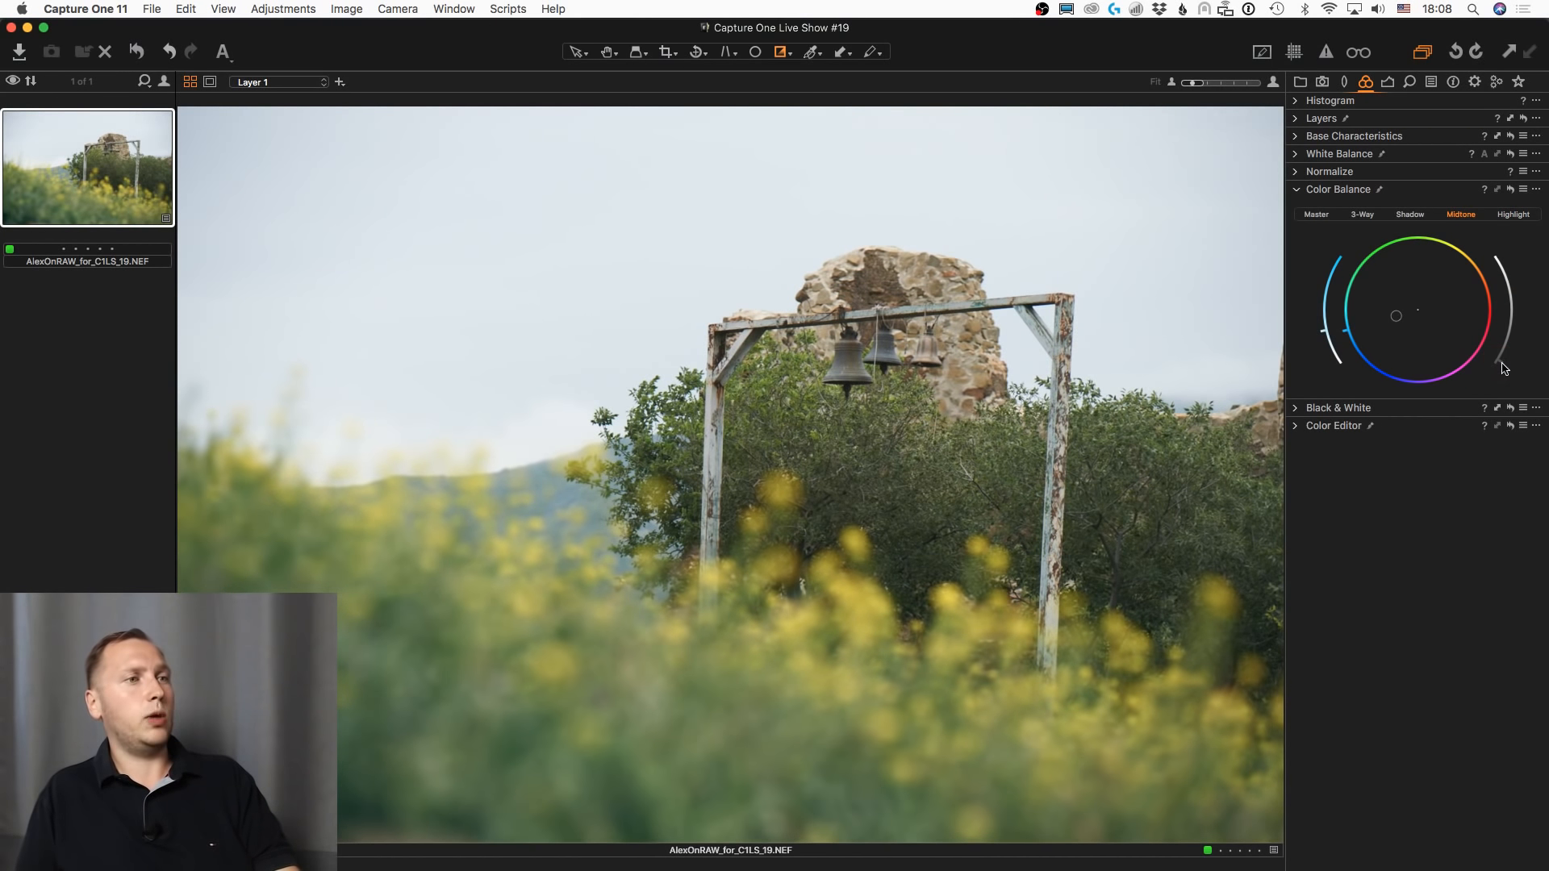
- Add a second empty adjustment layer above Layer 1 and choose a smaller mask brush for the bushes
{"action": "key", "text": "m"}
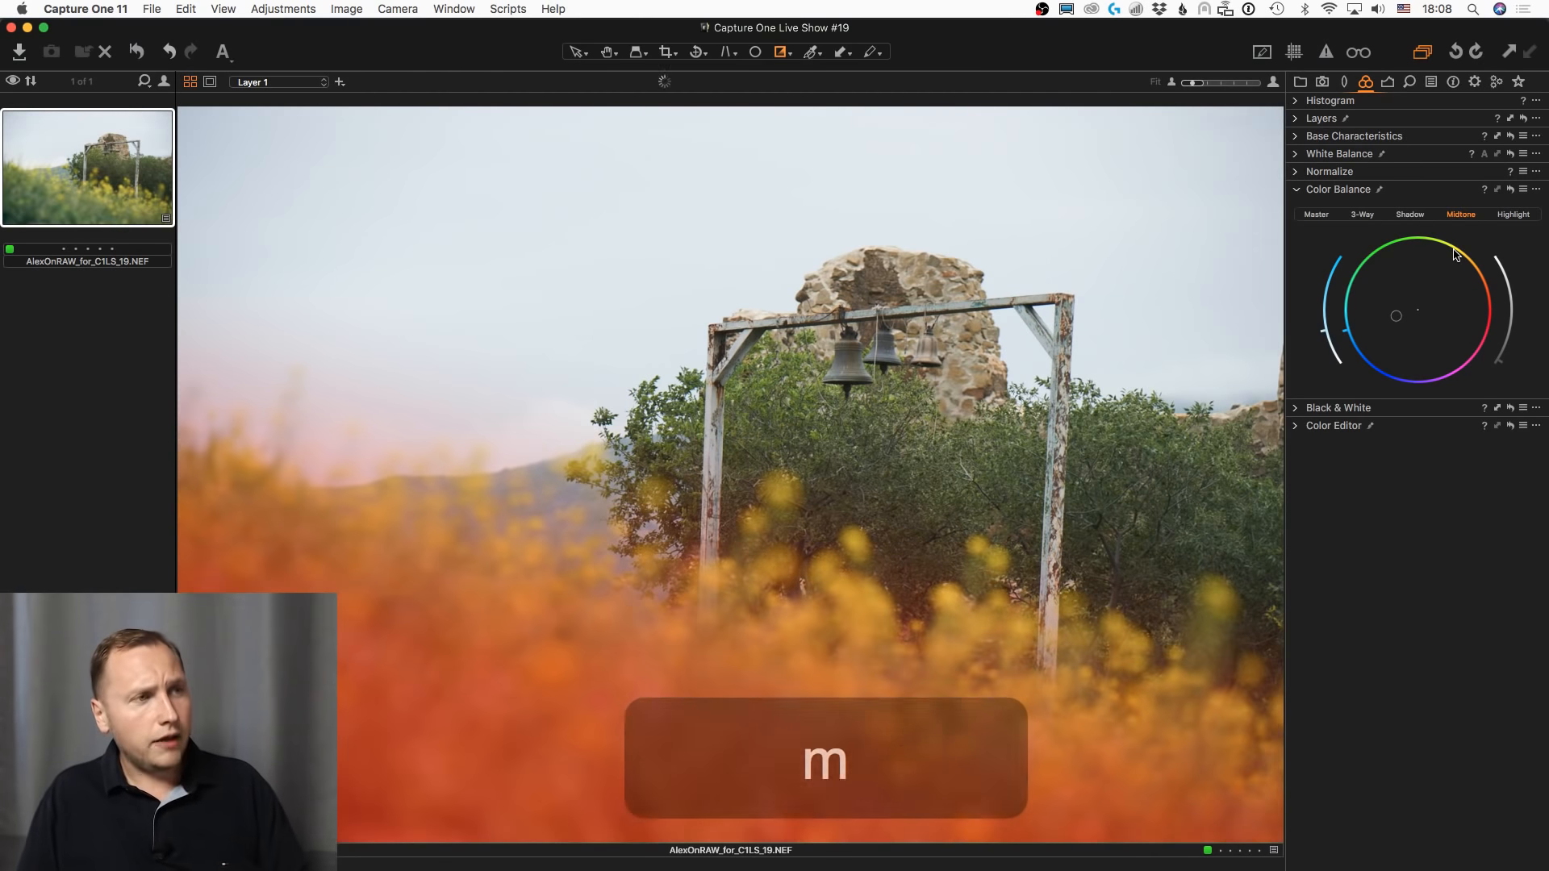
{"action": "left_click", "coordinate": [1388, 84]}
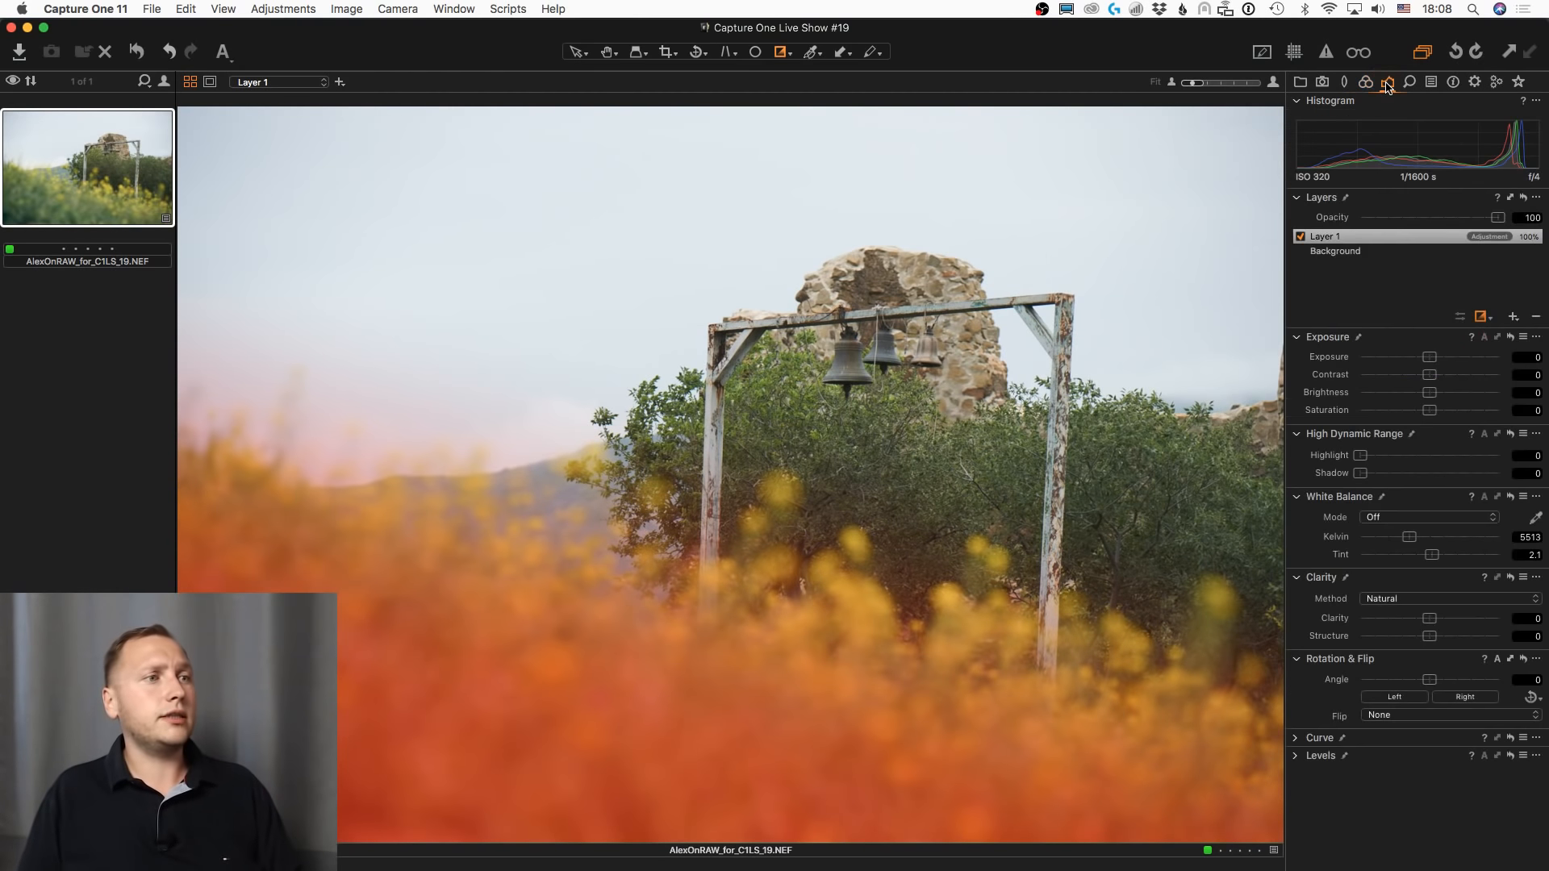
{"action": "left_click", "coordinate": [1515, 316]}
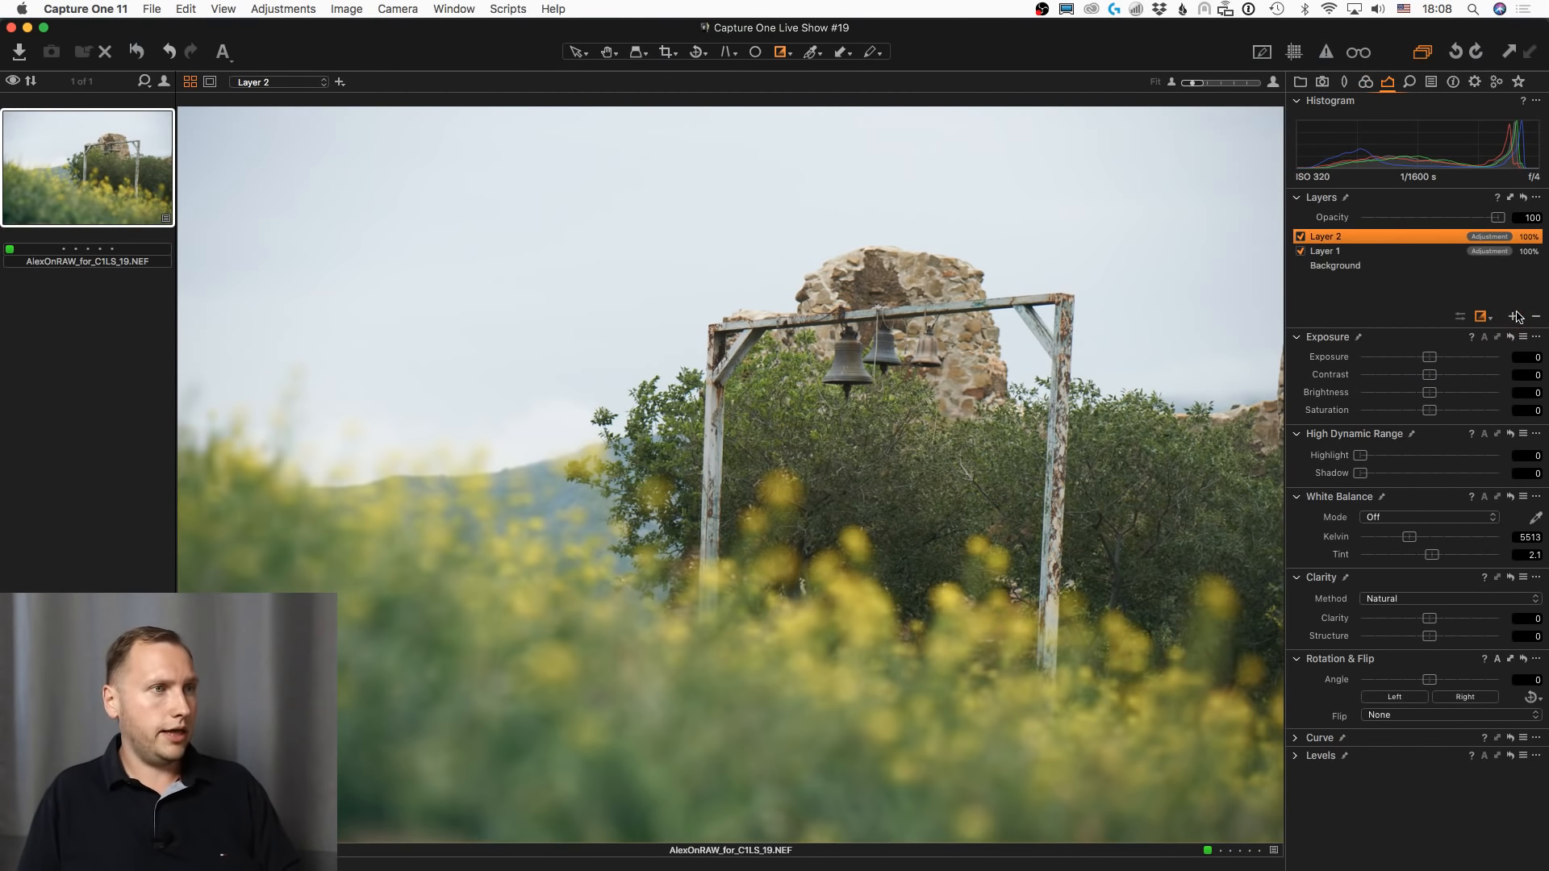
{"action": "key", "text": "m"}
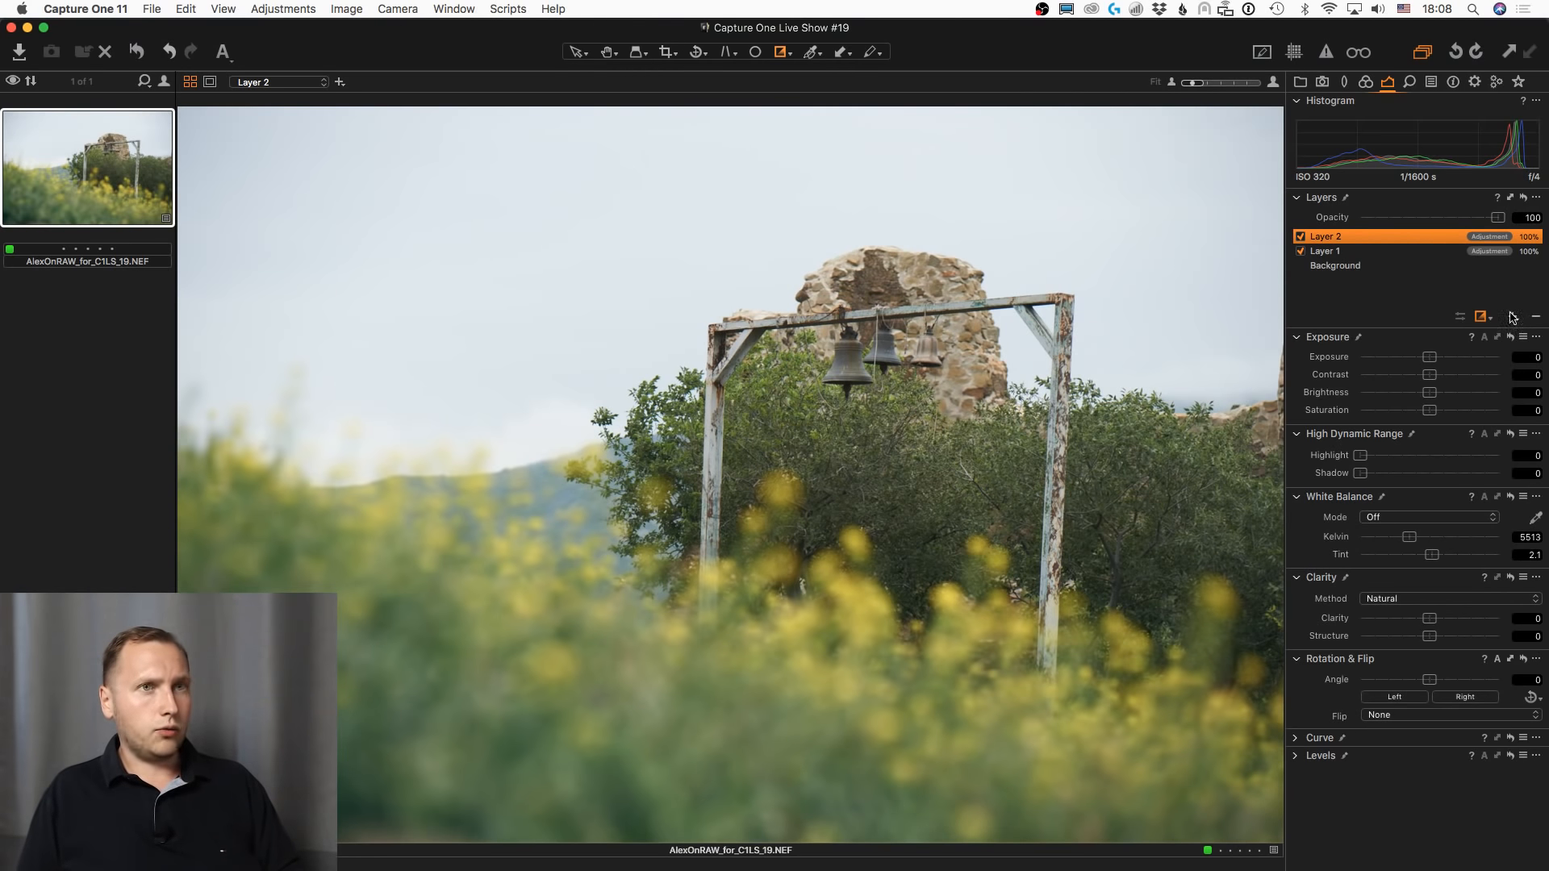
{"action": "key", "text": "b"}
{"action": "key", "text": "bracketleft"}
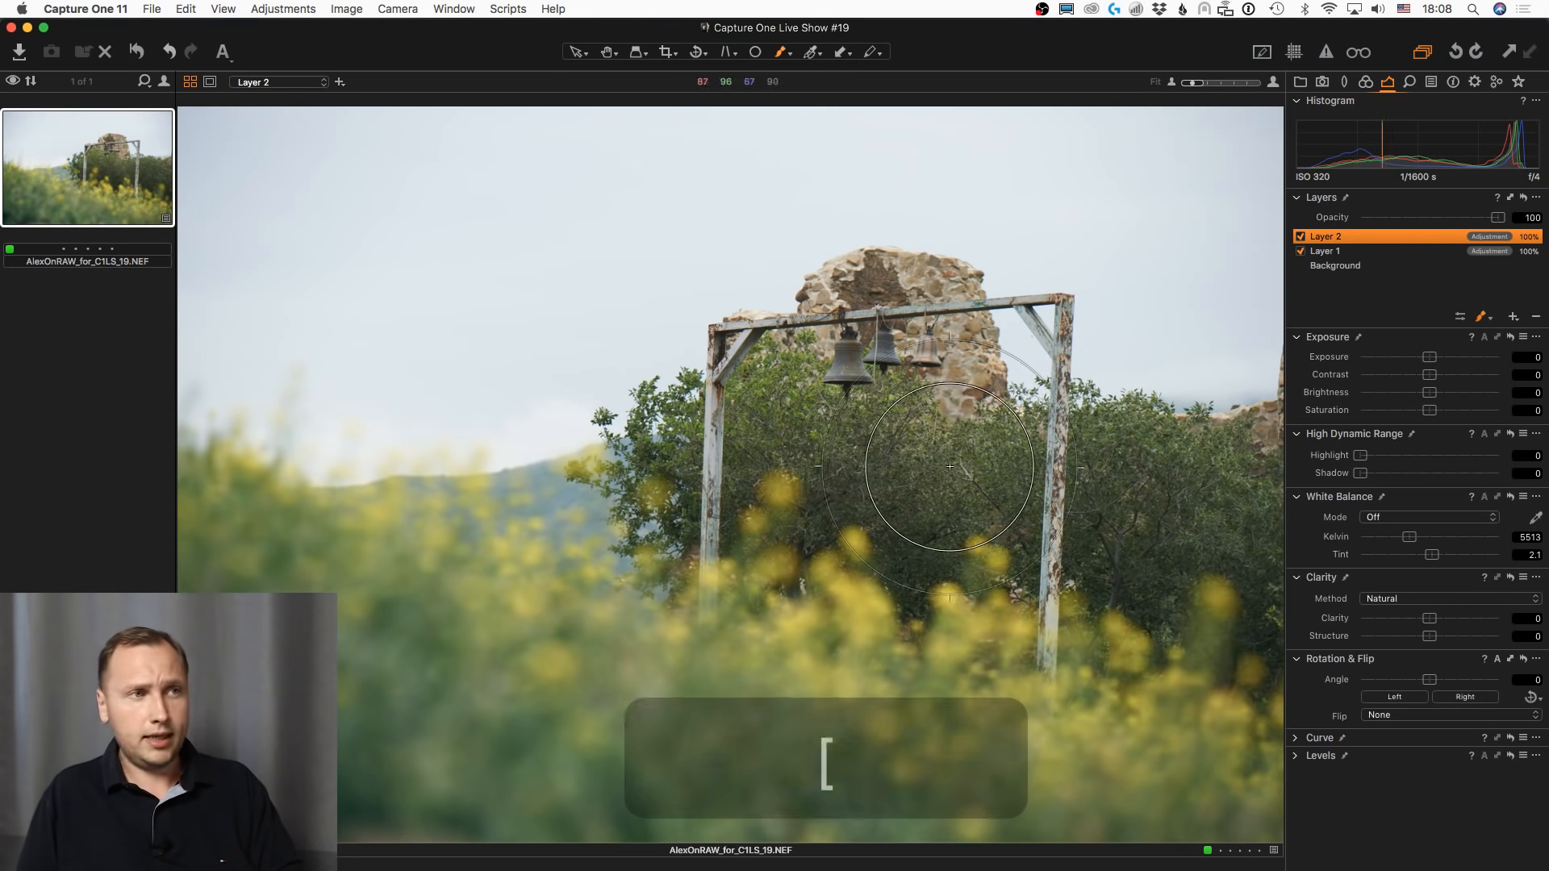
{"action": "key", "text": "bracketleft"}
{"action": "key", "text": "bracketleft"}
{"action": "key", "text": "bracketleft"}
{"action": "key", "text": "bracketleft"}
{"action": "key", "text": "bracketleft"}
{"action": "key", "text": "bracketleft"}
{"action": "key", "text": "bracketleft"}
{"action": "key", "text": "bracketleft"}
{"action": "key", "text": "bracketleft"}
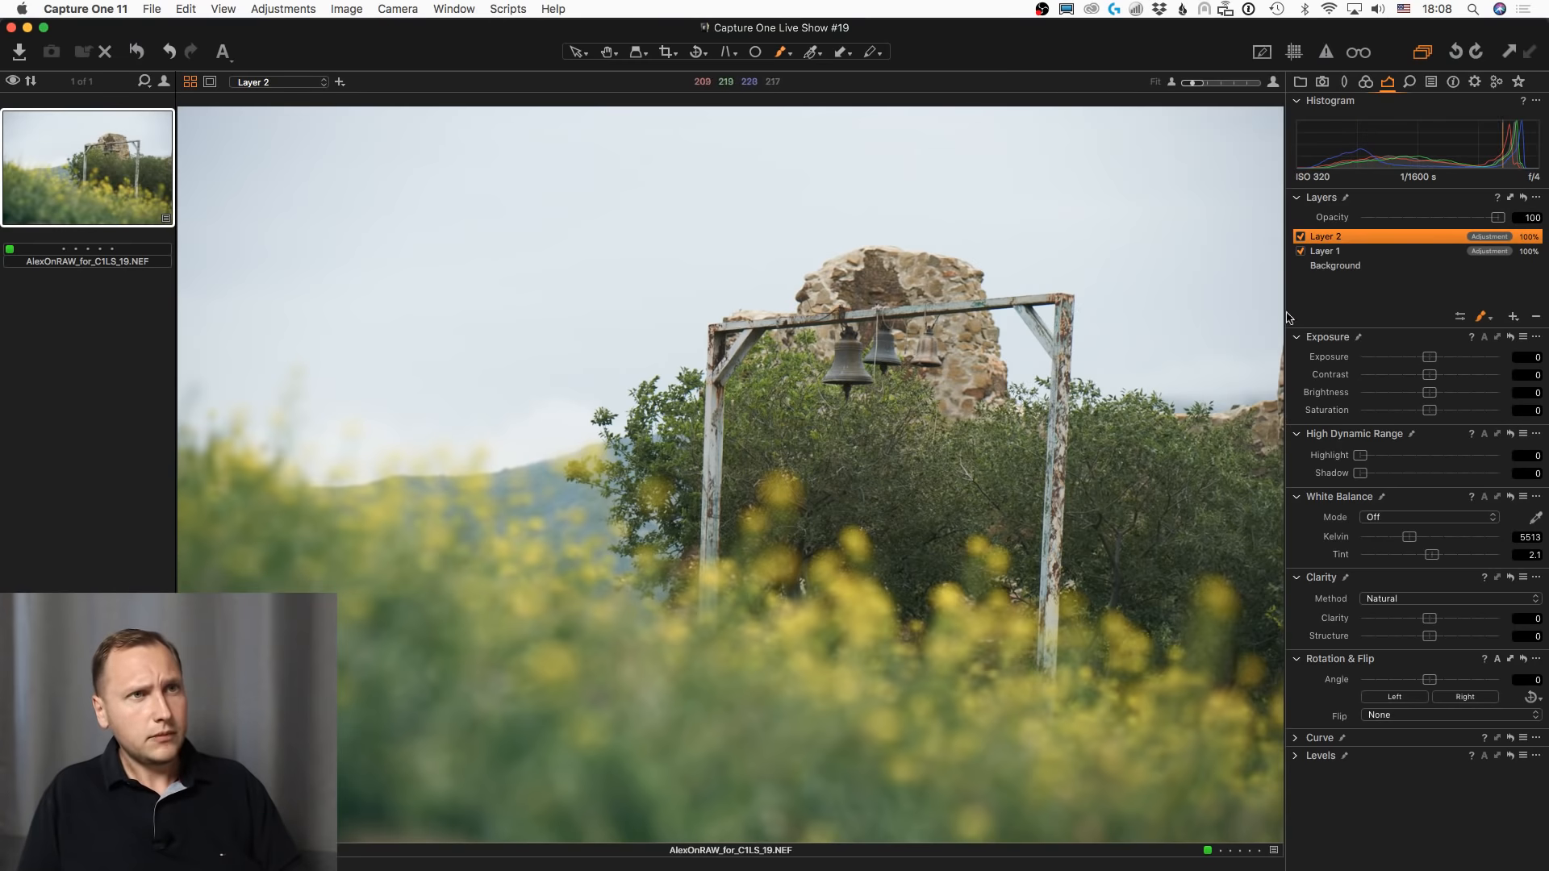
{"action": "left_click", "coordinate": [1325, 252]}
{"action": "key", "text": "m"}
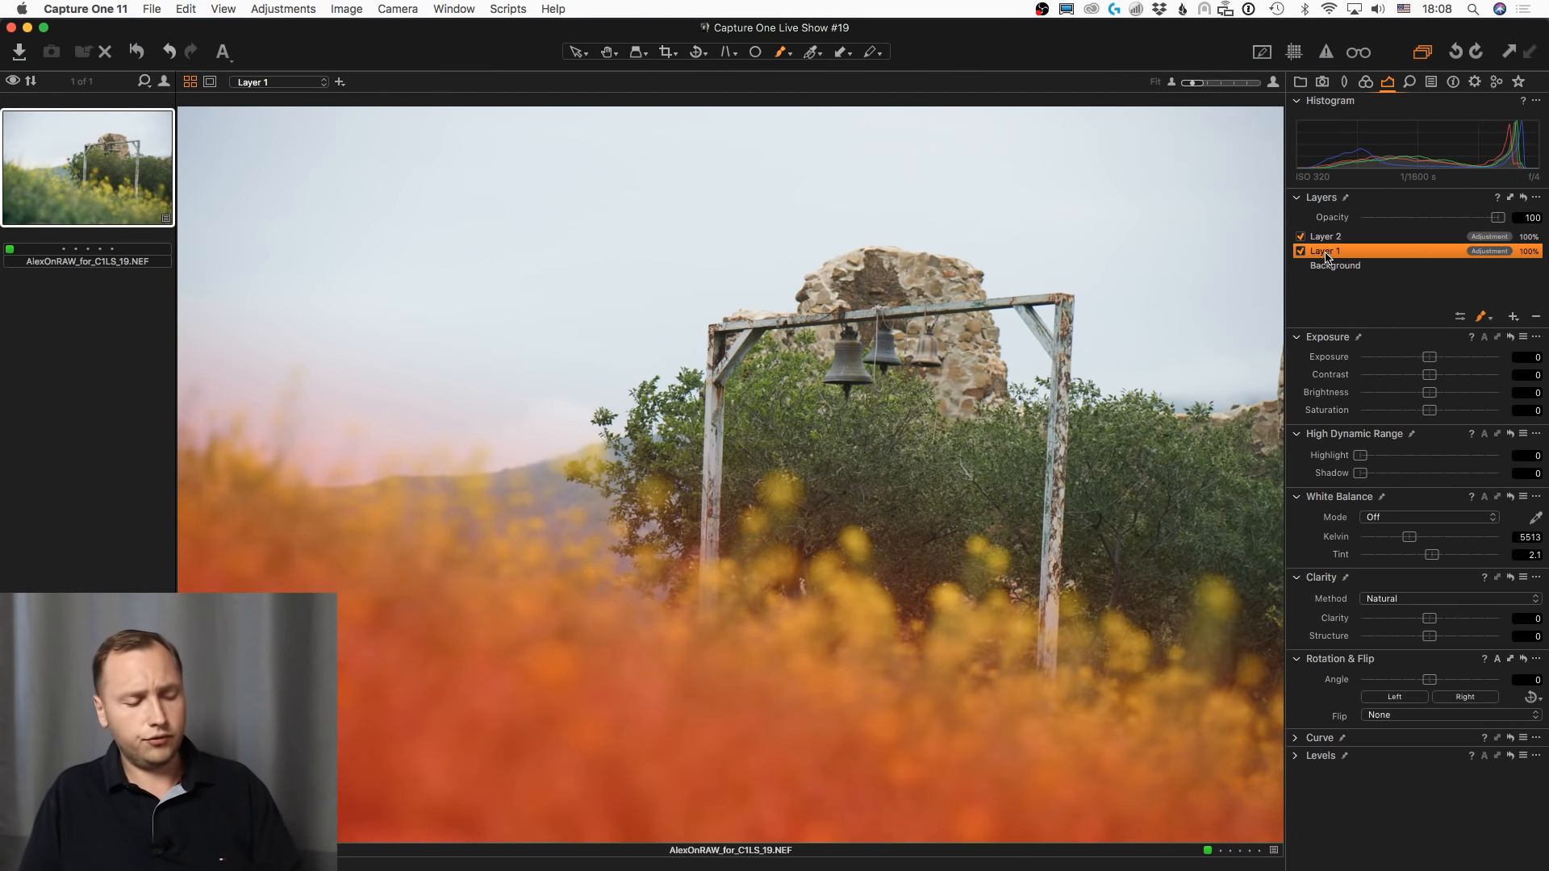
{"action": "key", "text": "m"}
{"action": "left_click", "coordinate": [859, 451]}
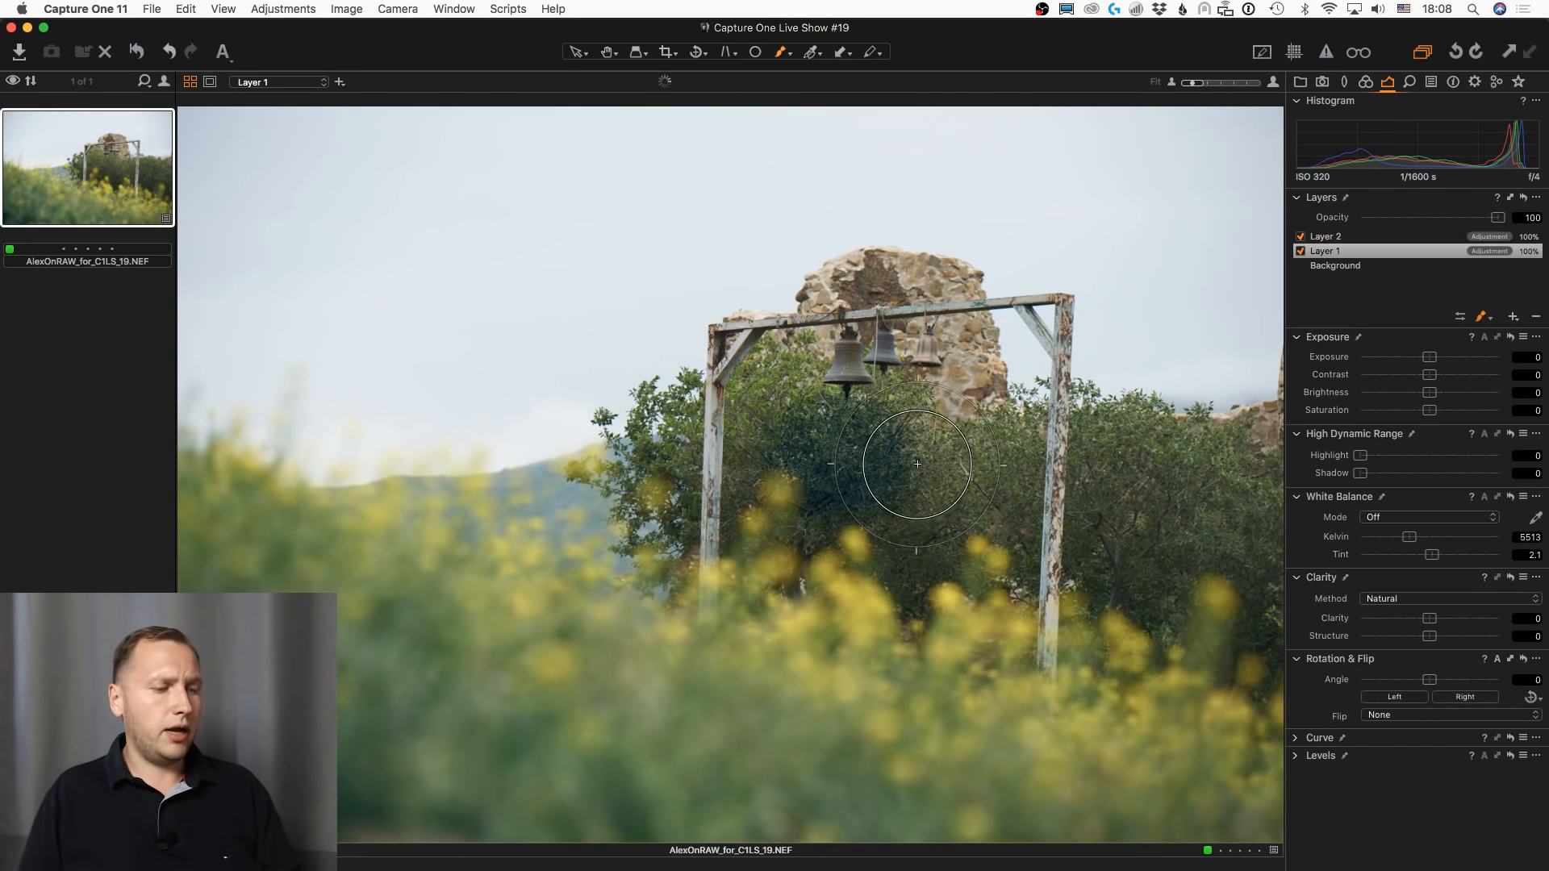
{"action": "key", "text": "super+z"}
- Paint a mask over the green bushes behind the bell frame on Layer 2, with the mask displayed
{"action": "left_click", "coordinate": [1339, 236]}
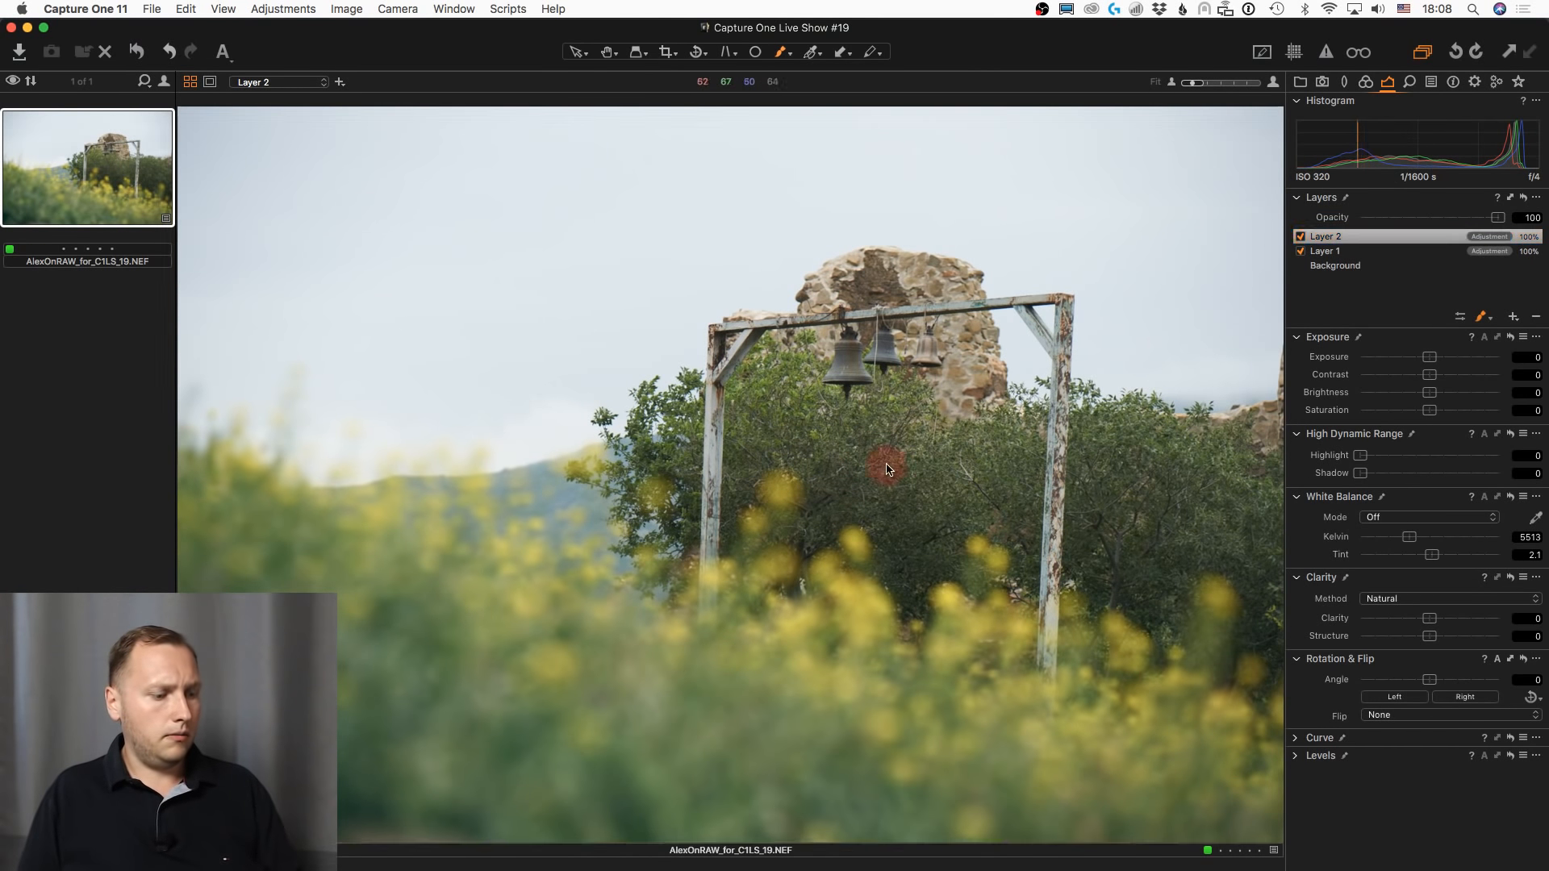
{"action": "key", "text": "b"}
{"action": "key", "text": "m"}
{"action": "mouse_move", "coordinate": [858, 454]}
{"action": "left_mouse_down"}
{"action": "mouse_move", "coordinate": [920, 463]}
{"action": "mouse_move", "coordinate": [776, 437]}
{"action": "mouse_move", "coordinate": [754, 412]}
{"action": "mouse_move", "coordinate": [701, 408]}
{"action": "mouse_move", "coordinate": [656, 442]}
{"action": "mouse_move", "coordinate": [694, 530]}
{"action": "mouse_move", "coordinate": [793, 490]}
{"action": "mouse_move", "coordinate": [927, 518]}
{"action": "mouse_move", "coordinate": [929, 544]}
{"action": "mouse_move", "coordinate": [991, 451]}
{"action": "mouse_move", "coordinate": [1048, 433]}
{"action": "mouse_move", "coordinate": [1087, 443]}
{"action": "mouse_move", "coordinate": [1028, 539]}
{"action": "mouse_move", "coordinate": [1140, 544]}
{"action": "mouse_move", "coordinate": [1182, 460]}
{"action": "mouse_move", "coordinate": [1228, 482]}
{"action": "mouse_move", "coordinate": [1240, 538]}
{"action": "mouse_move", "coordinate": [1159, 587]}
{"action": "mouse_move", "coordinate": [1269, 628]}
{"action": "mouse_move", "coordinate": [1258, 412]}
{"action": "left_mouse_up"}
- Erase the bush mask from both upright posts of the bell frame with a much smaller eraser
{"action": "key", "text": "e"}
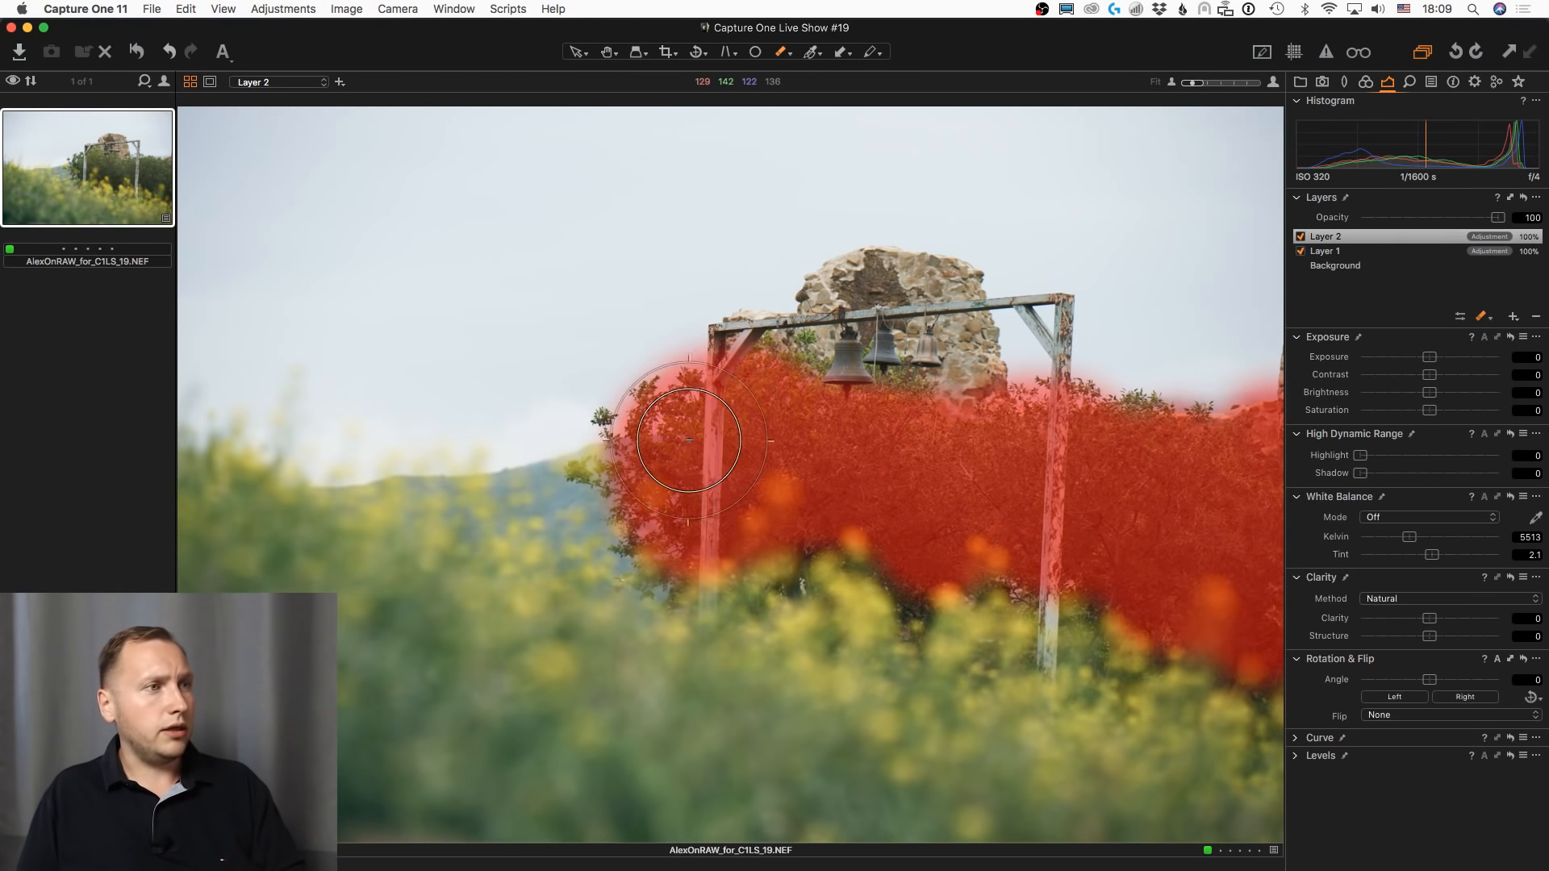
{"action": "key", "text": "bracketleft"}
{"action": "key", "text": "bracketleft"}
{"action": "key", "text": "bracketleft"}
{"action": "key", "text": "bracketleft"}
{"action": "key", "text": "bracketleft"}
{"action": "key", "text": "bracketleft"}
{"action": "key", "text": "bracketleft"}
{"action": "key", "text": "bracketleft"}
{"action": "key", "text": "bracketleft"}
{"action": "key", "text": "bracketleft"}
{"action": "key", "text": "bracketleft"}
{"action": "key", "text": "bracketleft"}
{"action": "key", "text": "bracketleft"}
{"action": "key", "text": "bracketleft"}
{"action": "key", "text": "bracketleft"}
{"action": "key", "text": "bracketleft"}
{"action": "key", "text": "bracketleft"}
{"action": "key", "text": "bracketleft"}
{"action": "key", "text": "bracketleft"}
{"action": "key", "text": "bracketleft"}
{"action": "key", "text": "bracketleft"}
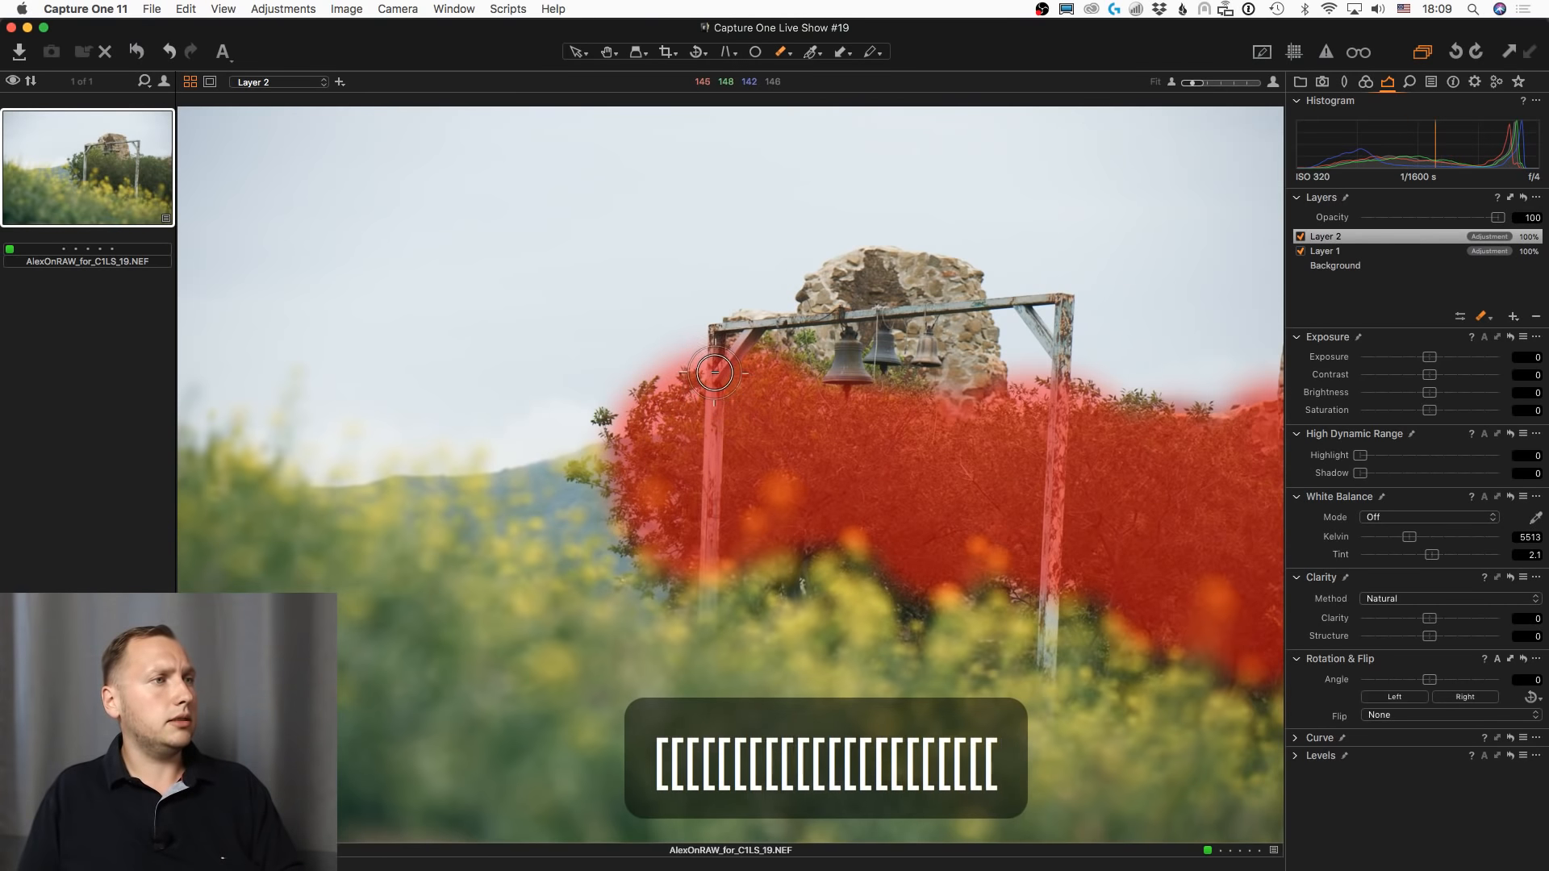
{"action": "left_click_drag", "start_coordinate": [713, 378], "coordinate": [701, 583]}
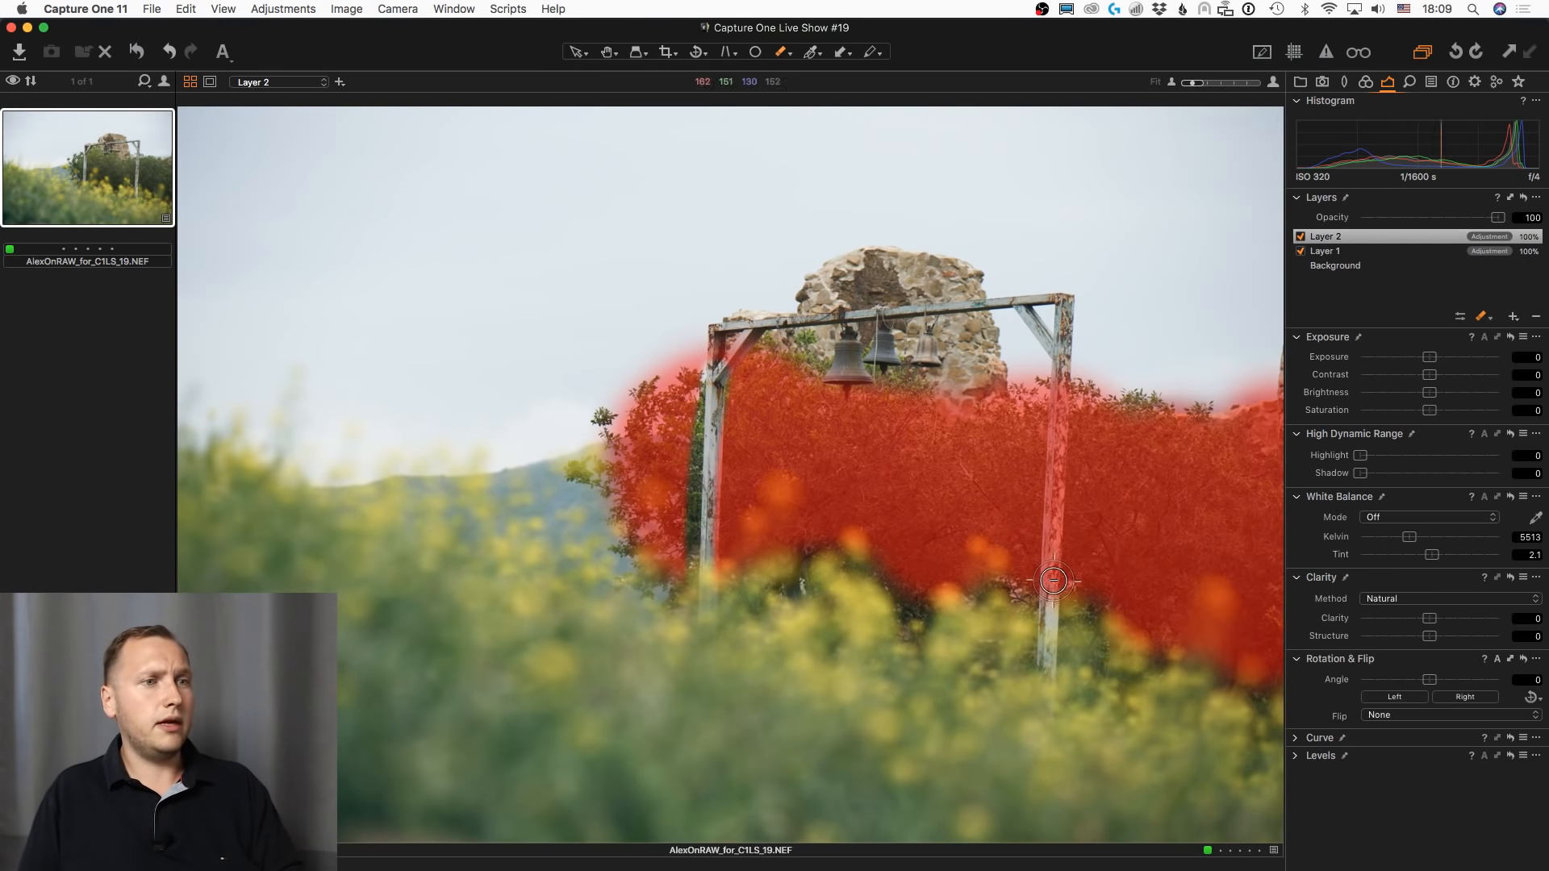
{"action": "left_click_drag", "start_coordinate": [1052, 587], "coordinate": [1065, 342]}
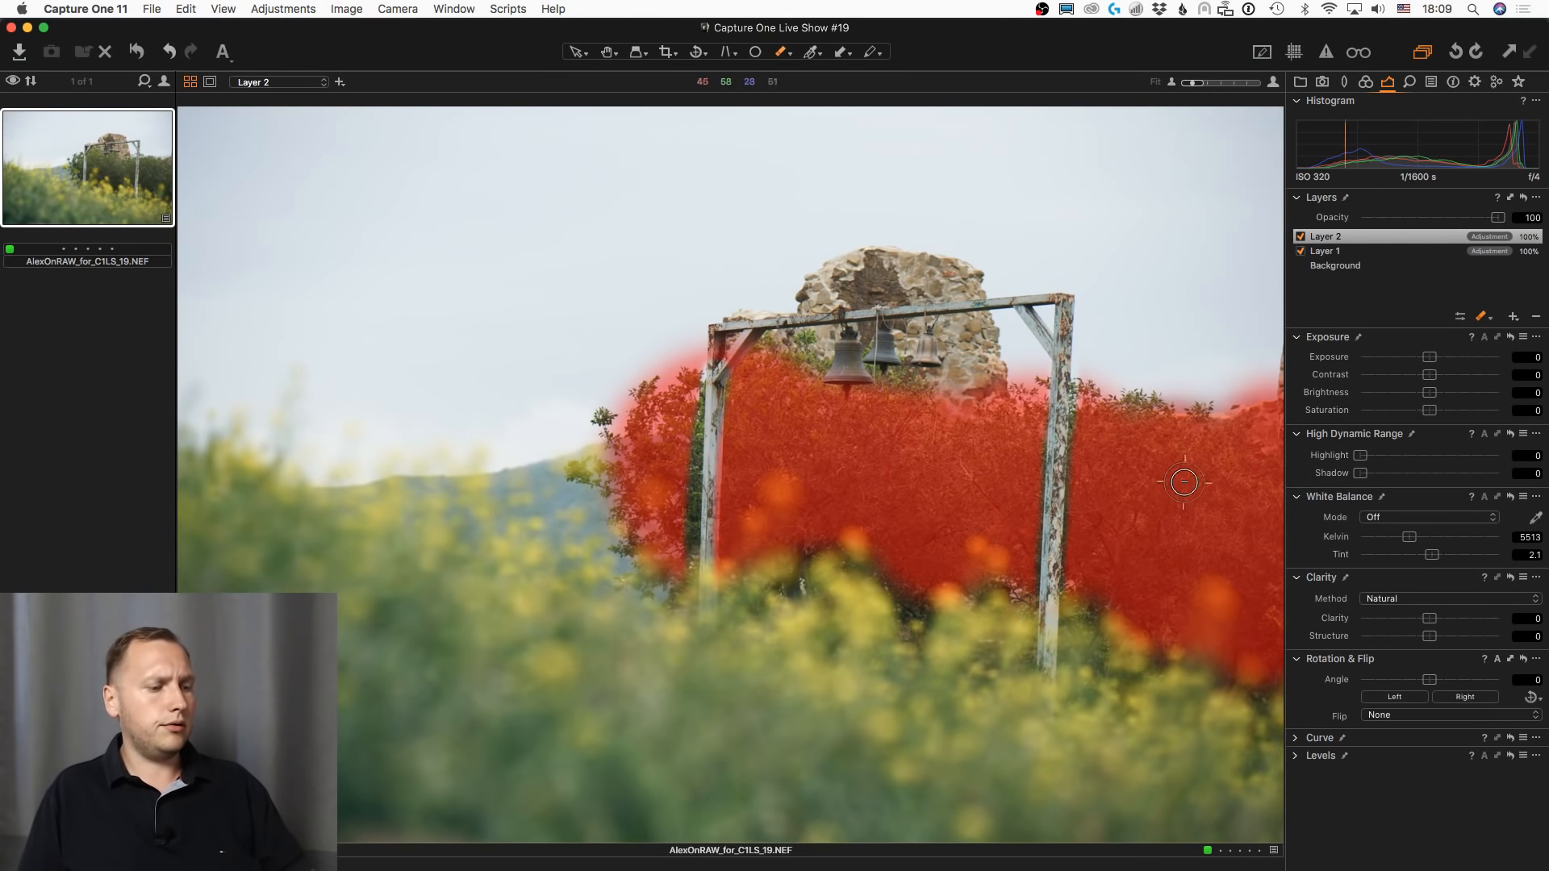
- Refine Layer 2's bush mask with a radius of 205
{"action": "right_click", "coordinate": [1382, 236]}
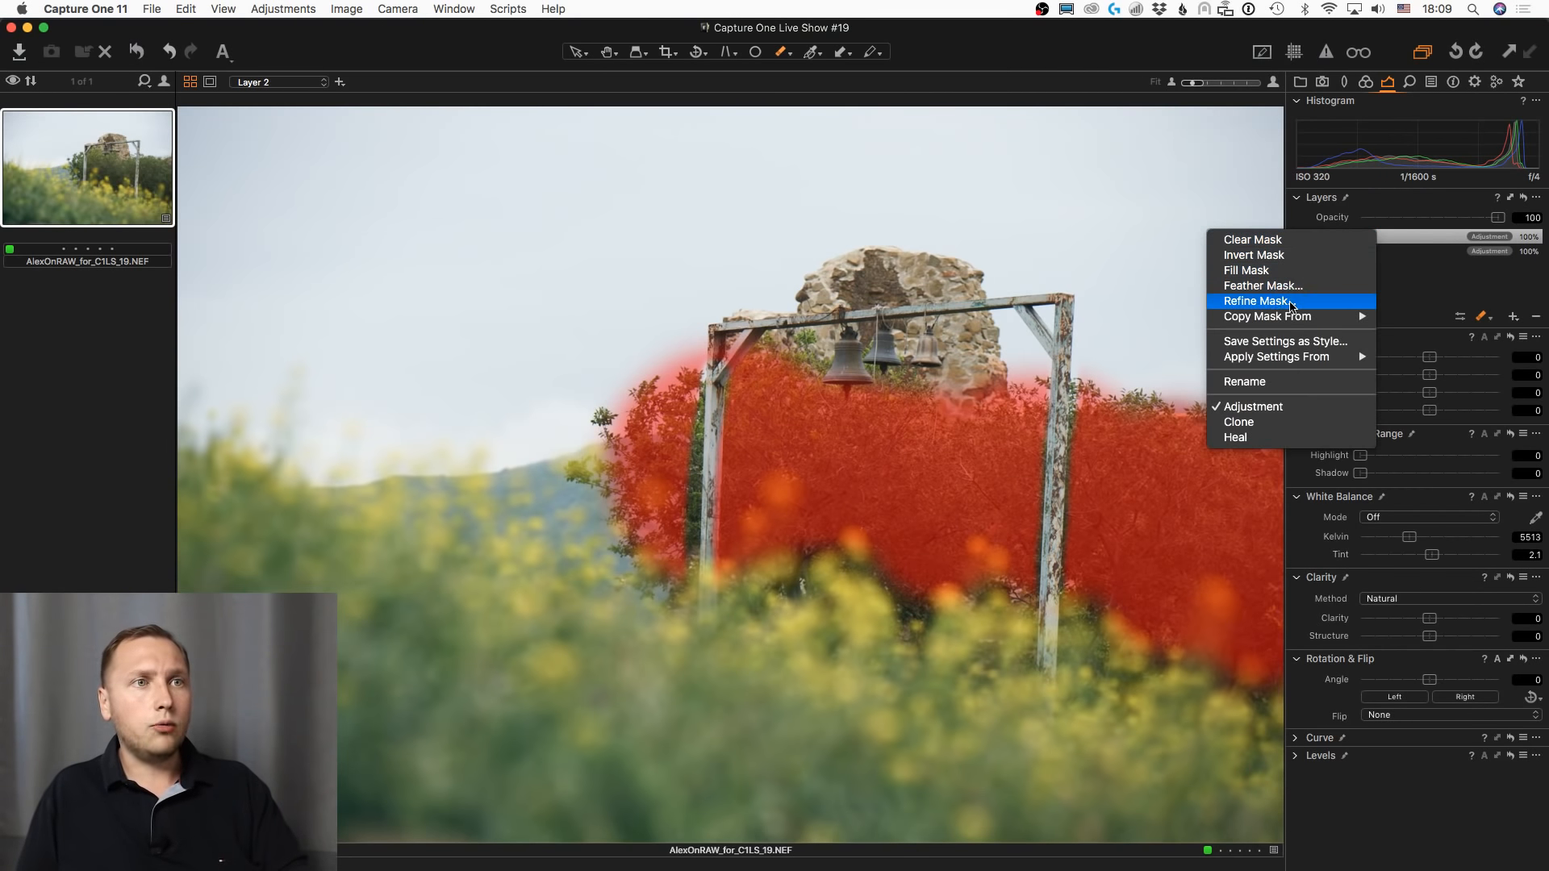
{"action": "left_click", "coordinate": [1294, 302]}
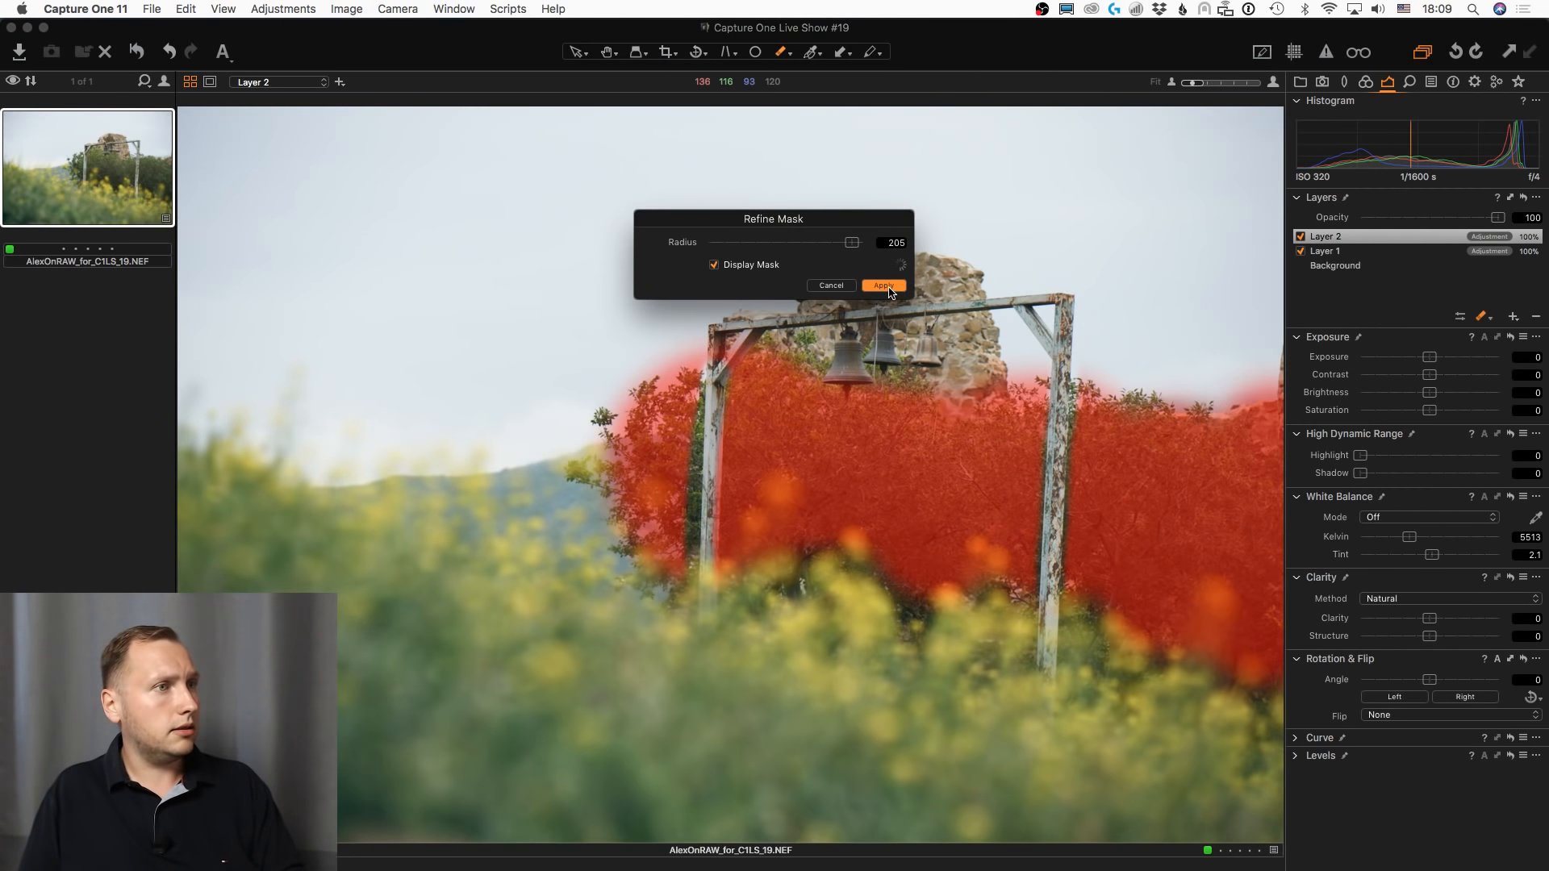
{"action": "left_click", "coordinate": [888, 288]}
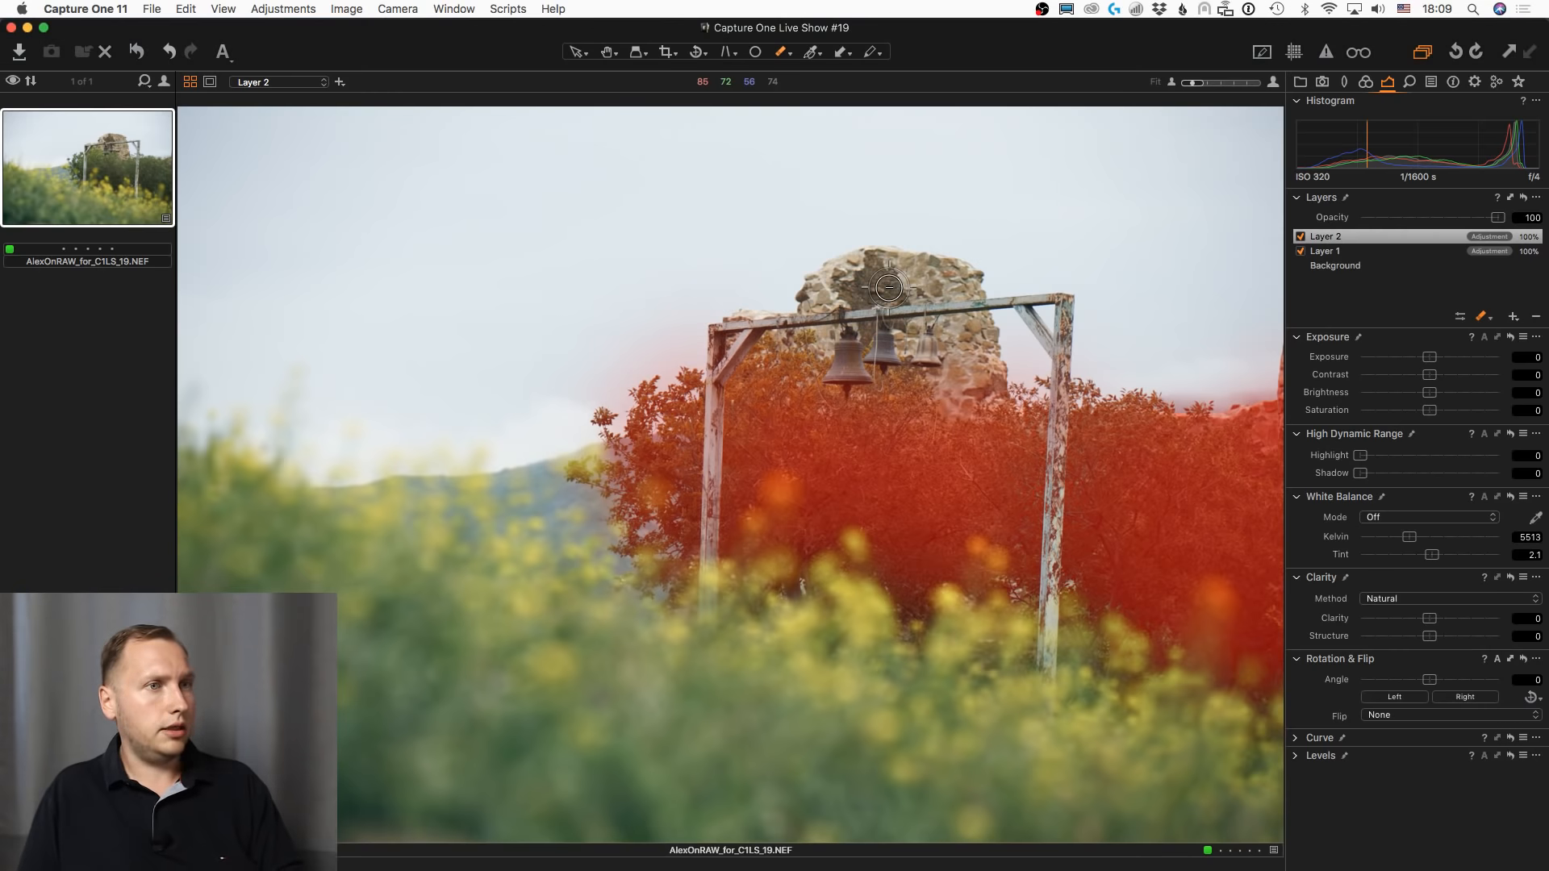
- Hide the mask and tone Layer 2's bushes in Color Balance, brightening the highlights and tinting them yellow-green
{"action": "left_click", "coordinate": [1366, 82]}
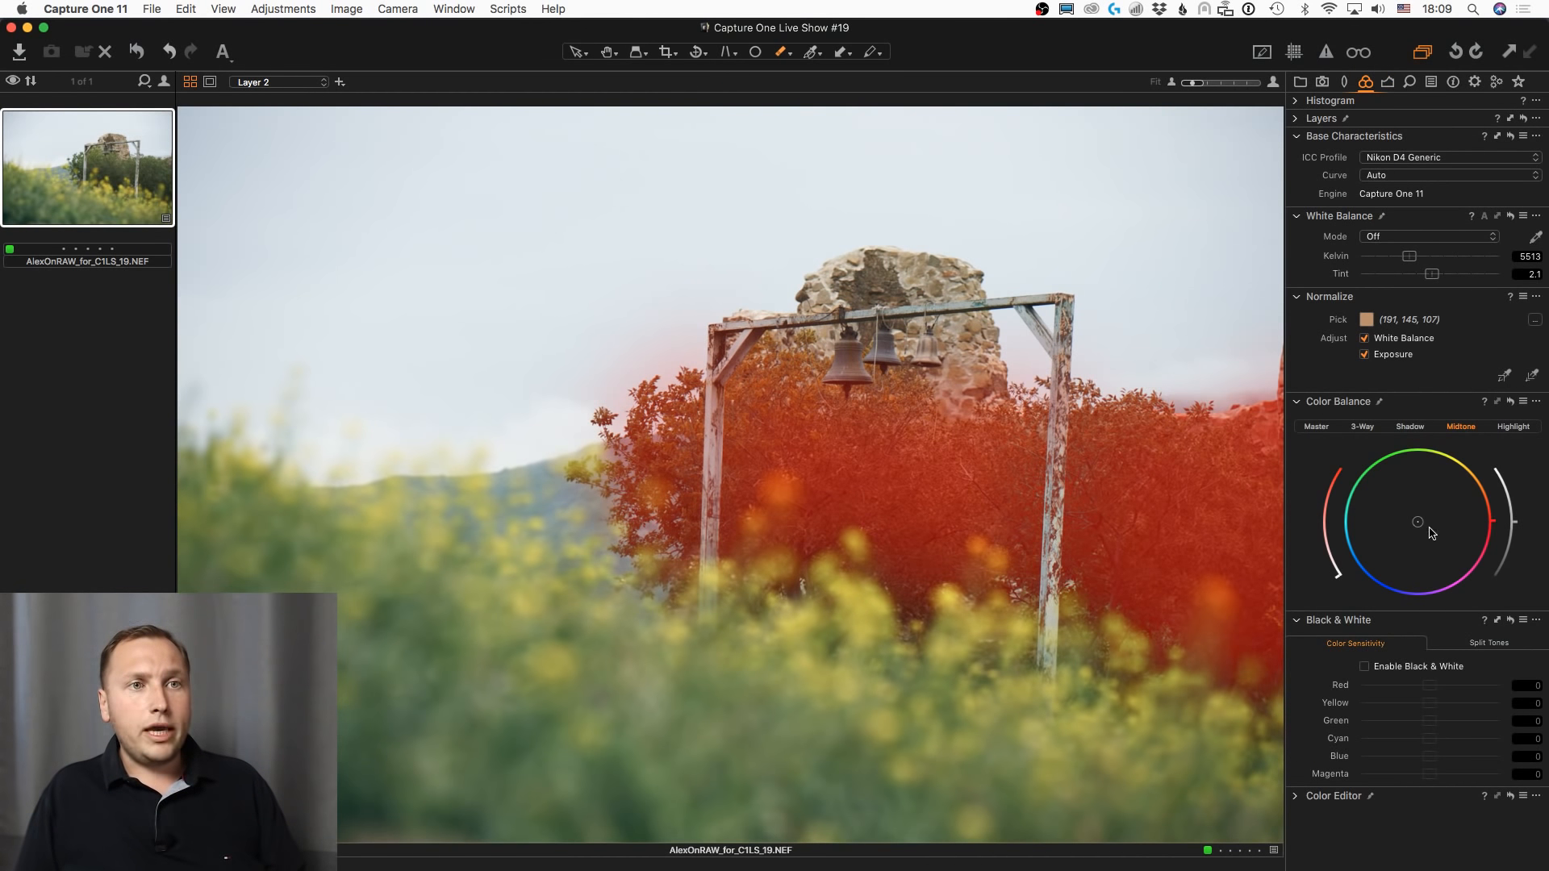
{"action": "left_click", "coordinate": [1411, 426]}
{"action": "key", "text": "m"}
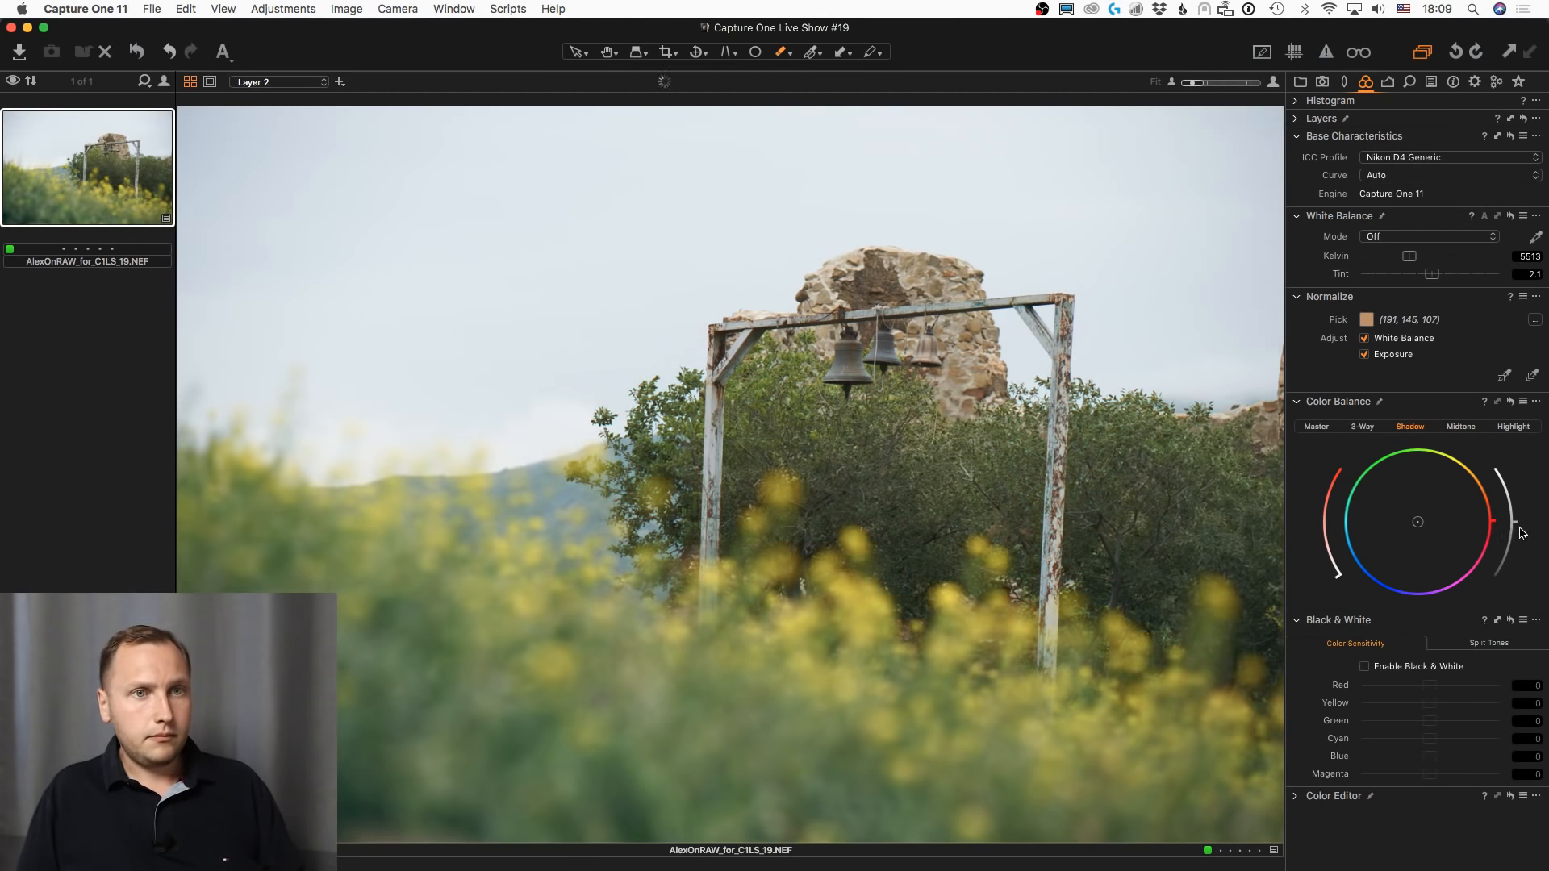
{"action": "mouse_move", "coordinate": [1514, 538]}
{"action": "left_mouse_down"}
{"action": "mouse_move", "coordinate": [1508, 554]}
{"action": "mouse_move", "coordinate": [1505, 457]}
{"action": "mouse_move", "coordinate": [1505, 547]}
{"action": "mouse_move", "coordinate": [1513, 523]}
{"action": "left_mouse_up"}
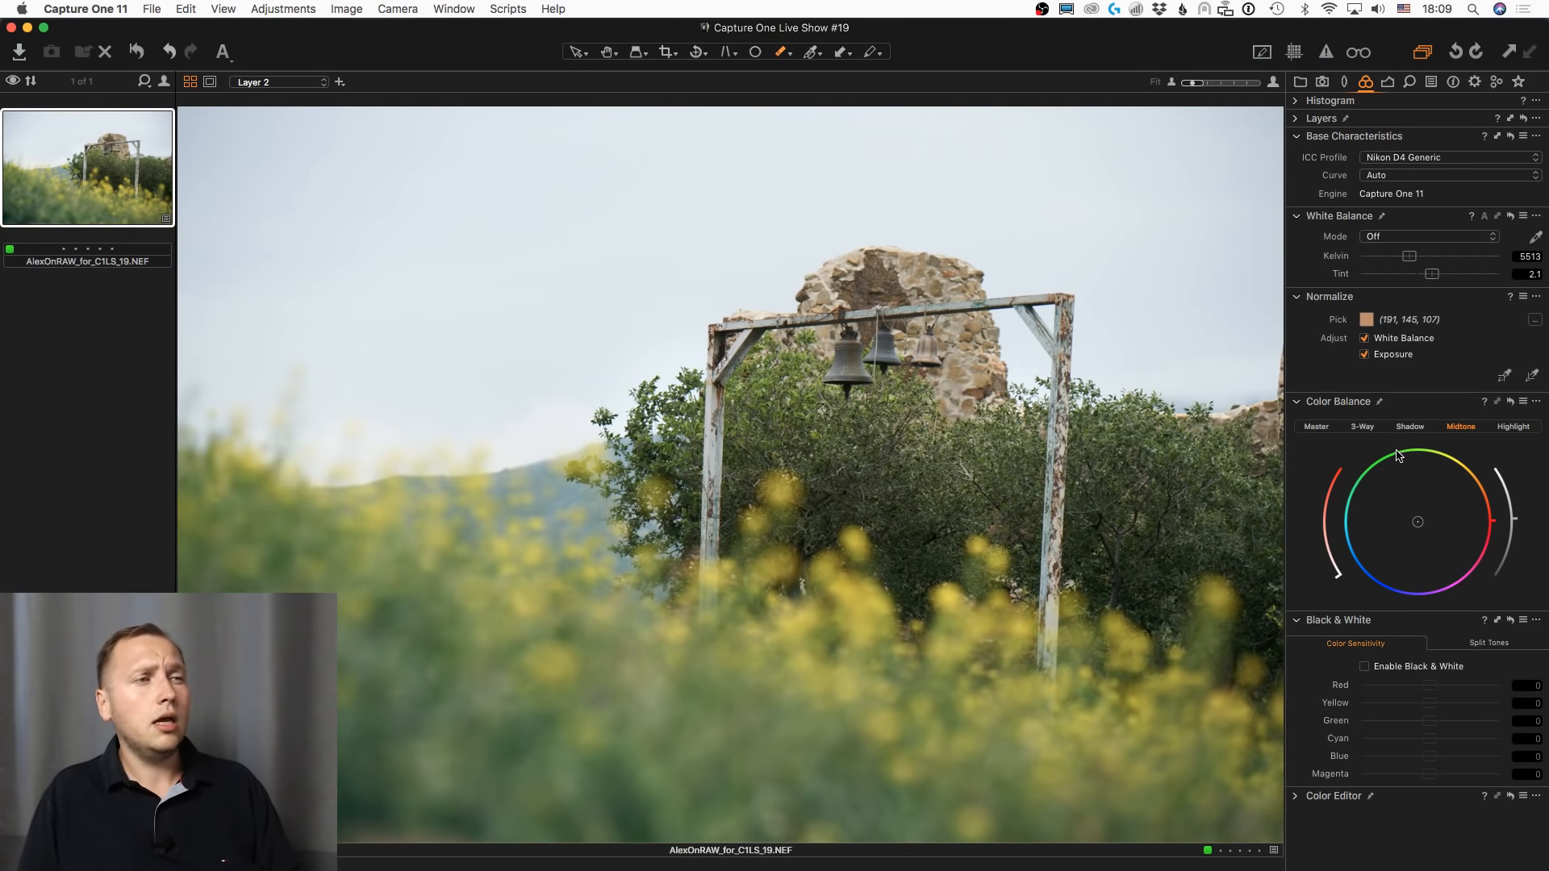
{"action": "left_click", "coordinate": [1412, 429]}
{"action": "mouse_move", "coordinate": [1417, 524]}
{"action": "left_mouse_down"}
{"action": "mouse_move", "coordinate": [1379, 522]}
{"action": "mouse_move", "coordinate": [1389, 496]}
{"action": "mouse_move", "coordinate": [1429, 528]}
{"action": "mouse_move", "coordinate": [1396, 514]}
{"action": "mouse_move", "coordinate": [1448, 519]}
{"action": "mouse_move", "coordinate": [1450, 484]}
{"action": "mouse_move", "coordinate": [1372, 501]}
{"action": "mouse_move", "coordinate": [1430, 493]}
{"action": "left_mouse_up"}
{"action": "left_click", "coordinate": [1462, 427]}
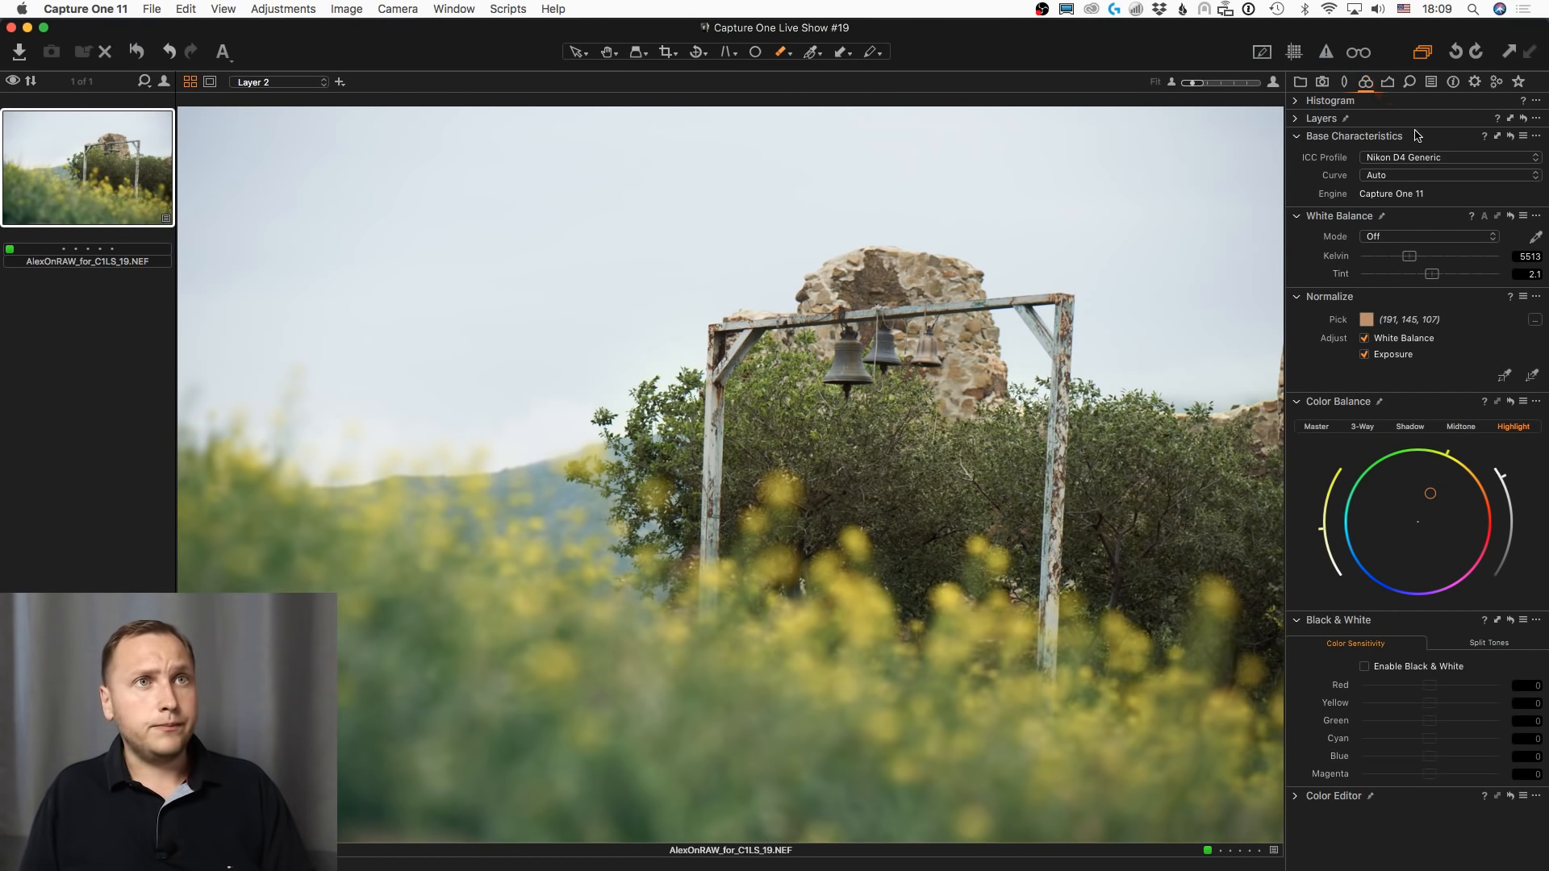
- Add a third adjustment layer and draw a gradient mask fading from the upper sky down into the flower field, with the mask displayed
{"action": "left_click", "coordinate": [1387, 83]}
{"action": "left_click", "coordinate": [1513, 316]}
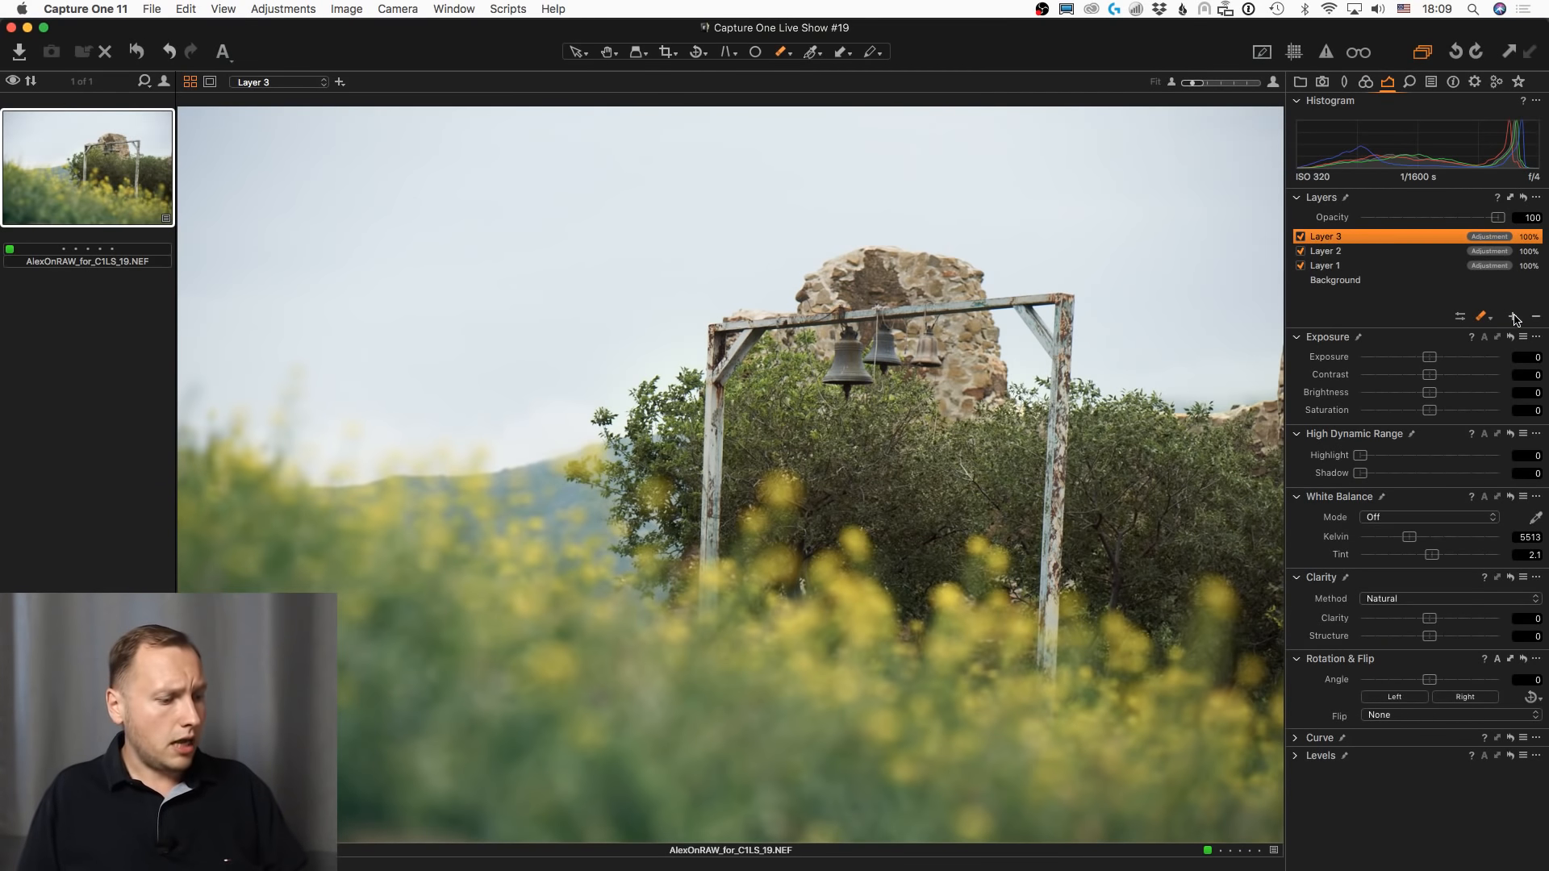
{"action": "key", "text": "g"}
{"action": "left_click_drag", "start_coordinate": [535, 130], "coordinate": [743, 777]}
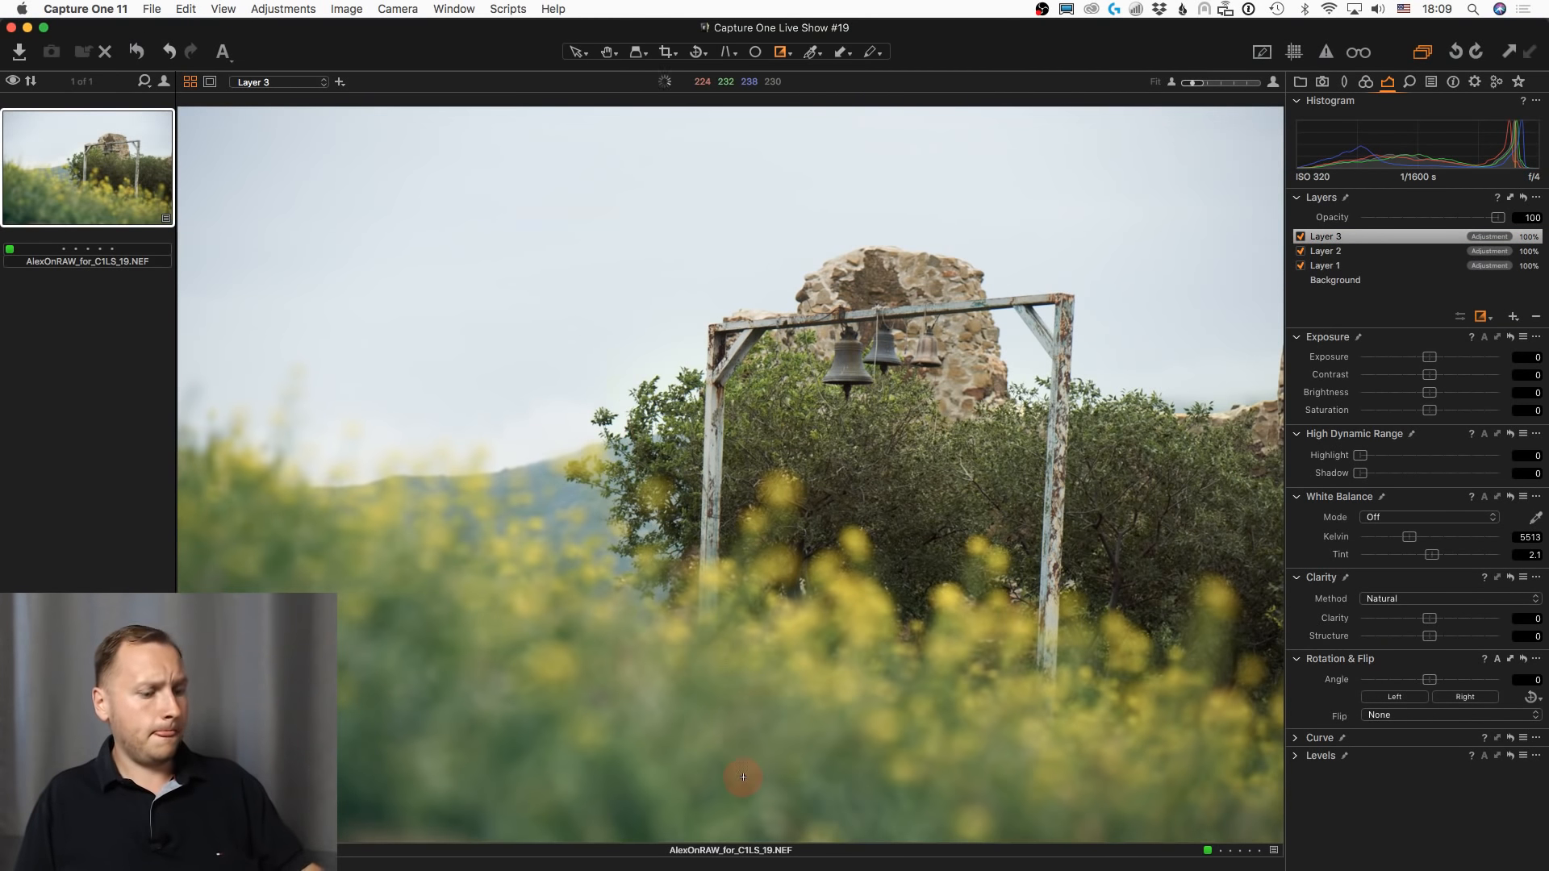
{"action": "key", "text": "m"}
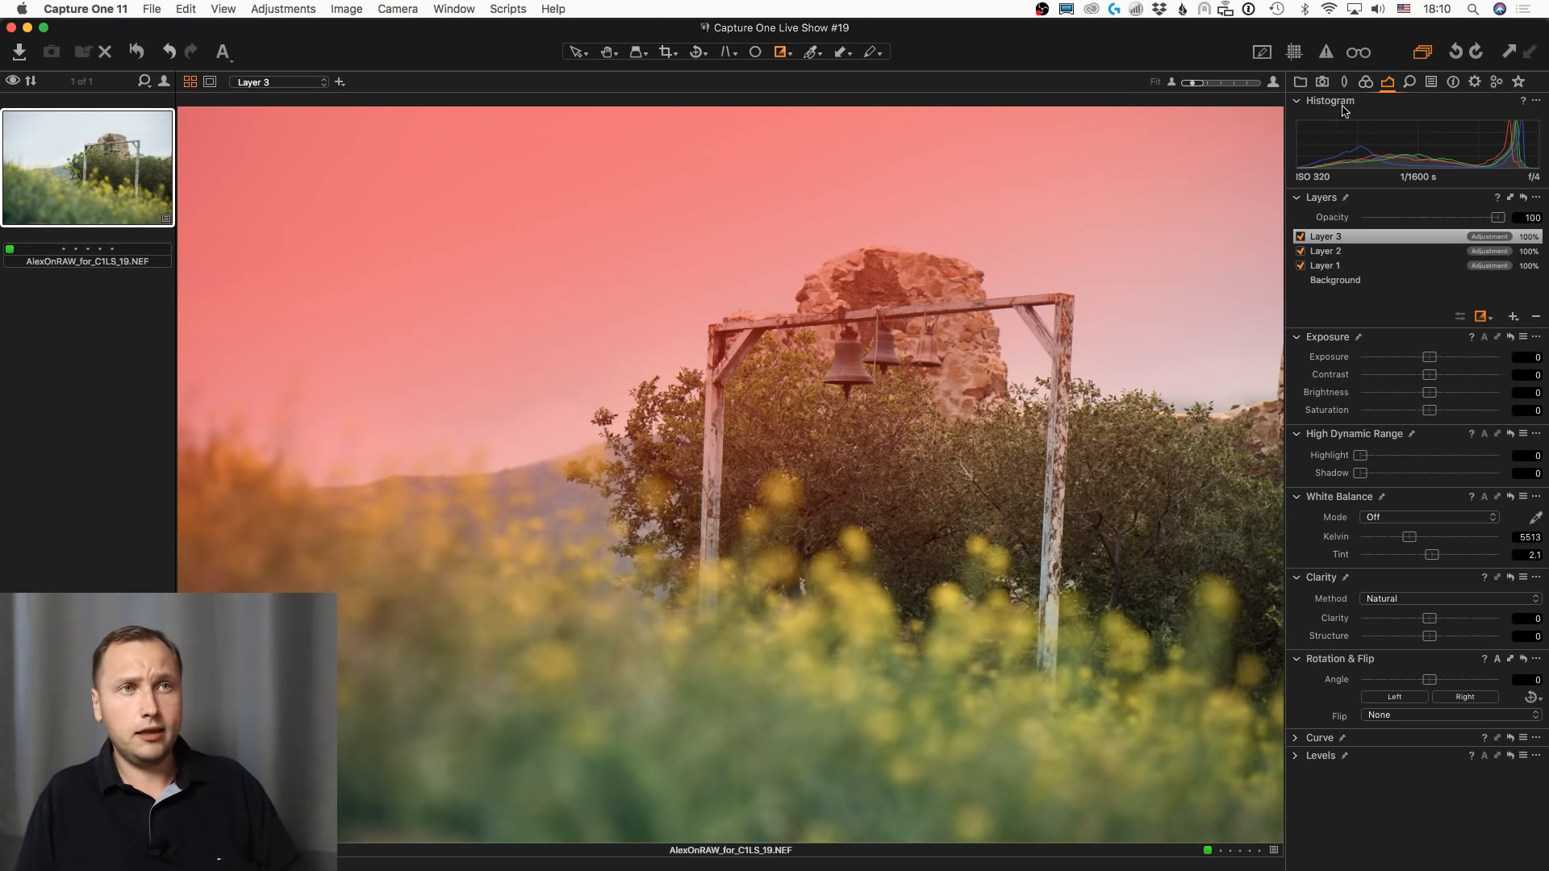
- Hide the mask and use Color Balance on Layer 3 to brighten the sky's highlights and tint them cyan-blue
{"action": "left_click", "coordinate": [1365, 81]}
{"action": "key", "text": "m"}
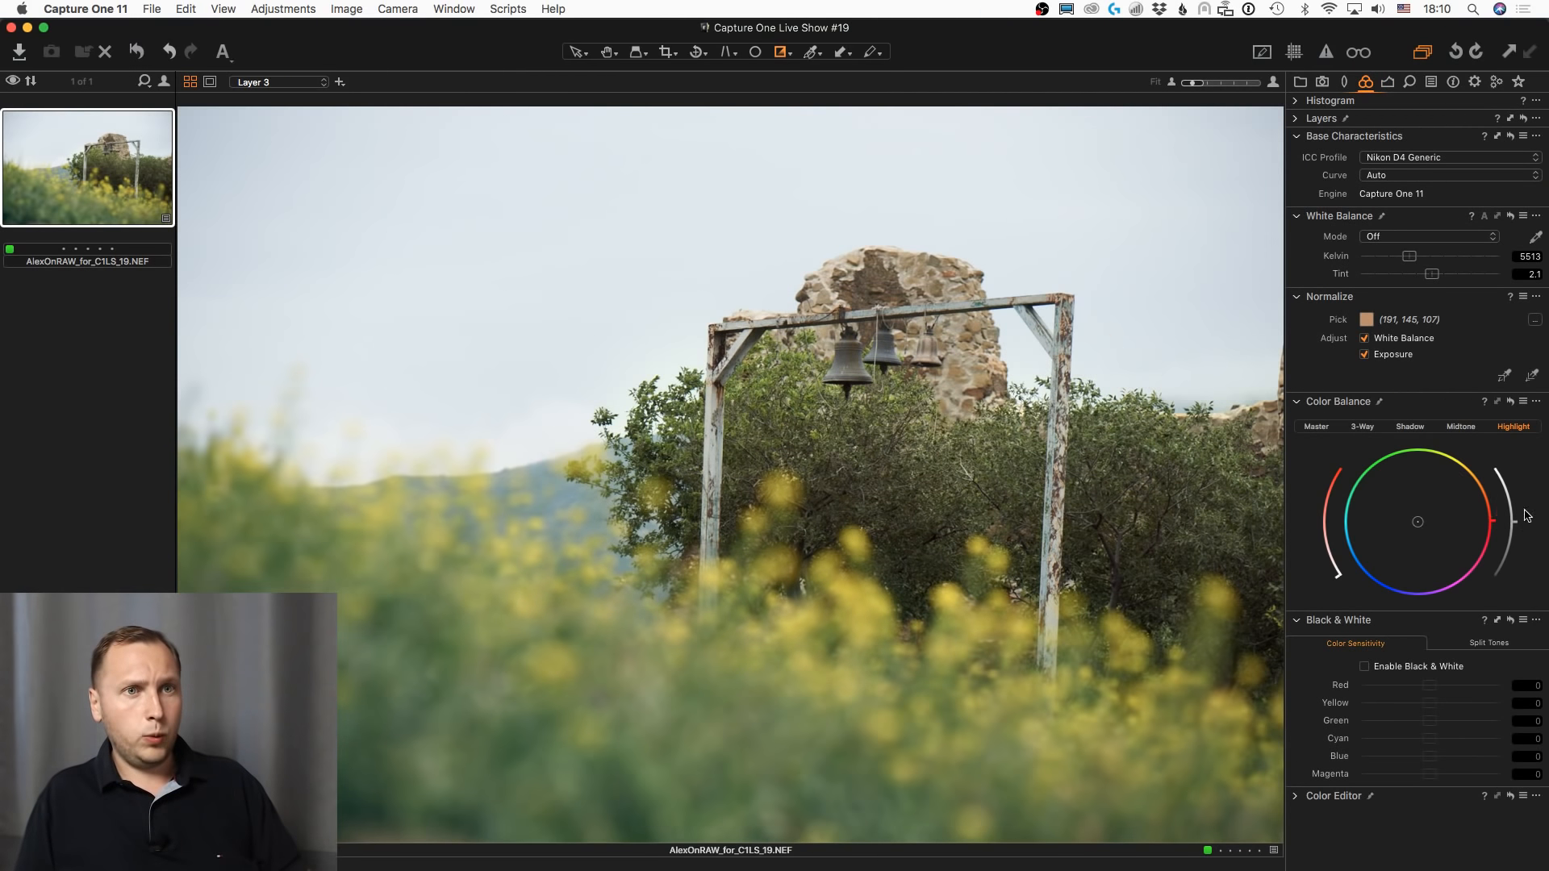
{"action": "left_click_drag", "start_coordinate": [1513, 522], "coordinate": [1513, 491]}
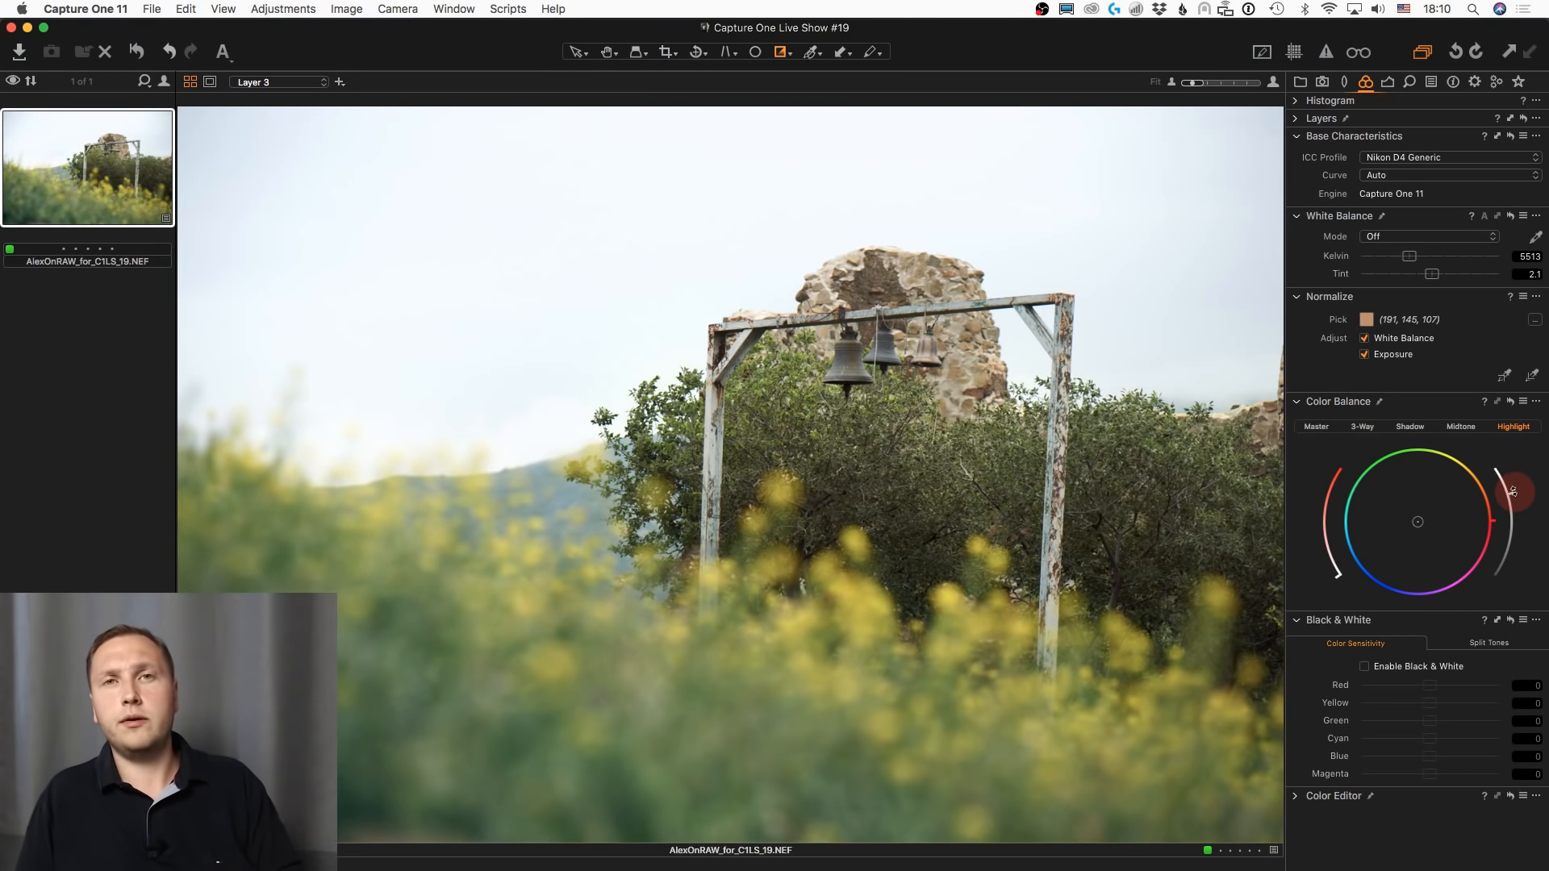
{"action": "left_click", "coordinate": [1411, 427]}
{"action": "left_click", "coordinate": [1465, 428]}
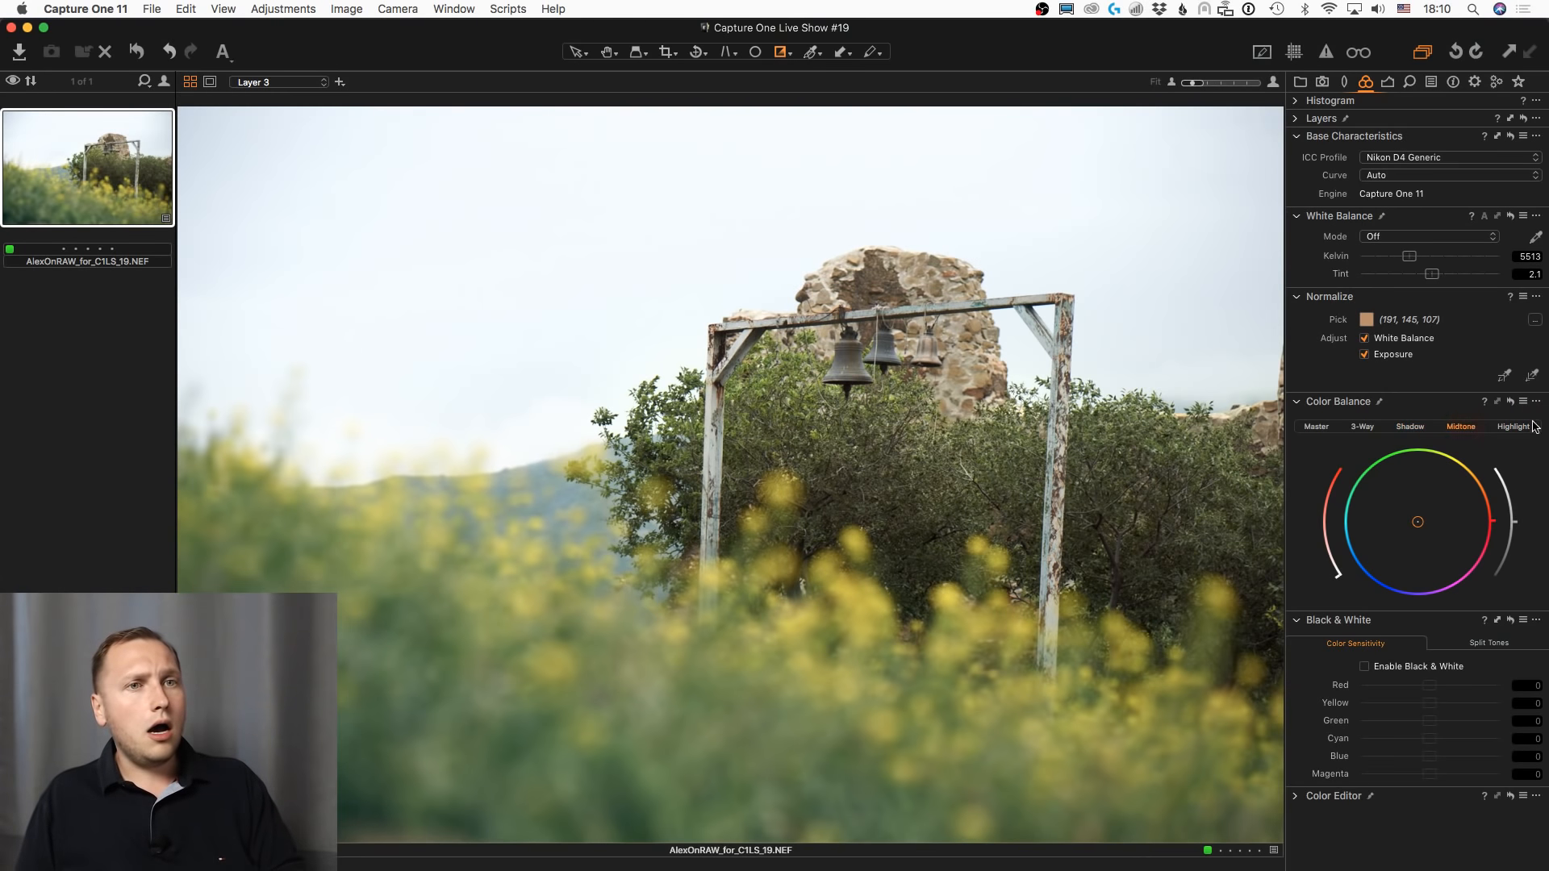
{"action": "mouse_move", "coordinate": [1447, 514]}
{"action": "left_mouse_down"}
{"action": "mouse_move", "coordinate": [1452, 501]}
{"action": "mouse_move", "coordinate": [1348, 508]}
{"action": "mouse_move", "coordinate": [1399, 508]}
{"action": "mouse_move", "coordinate": [1399, 526]}
{"action": "left_mouse_up"}
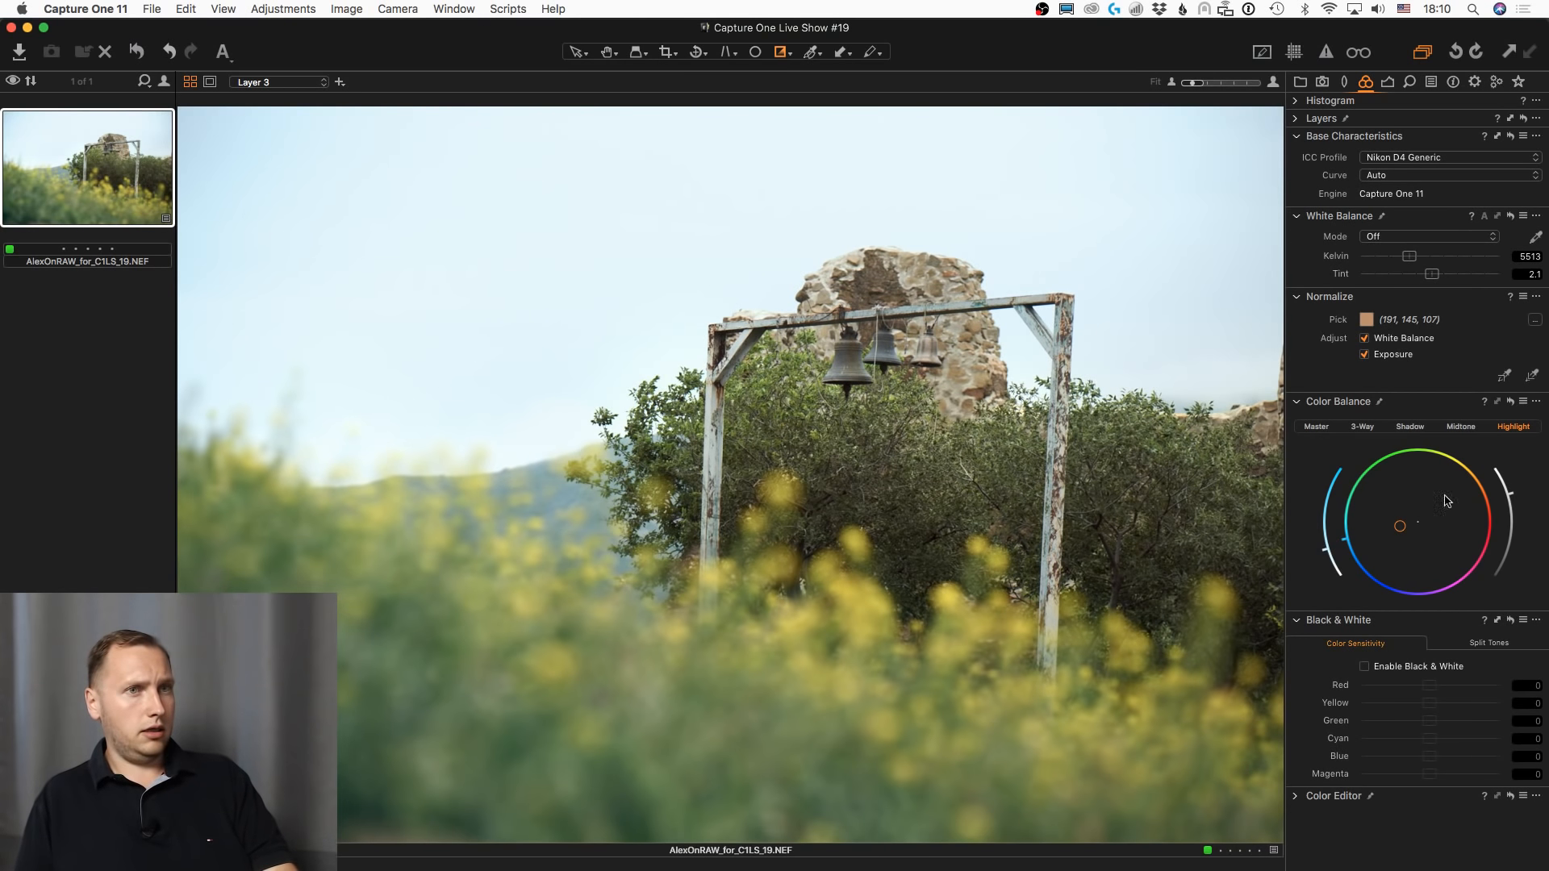
- Add a fourth adjustment layer and brush its mask over the bell frame's posts, crossbar and bells, with the mask displayed
{"action": "left_click", "coordinate": [1388, 82]}
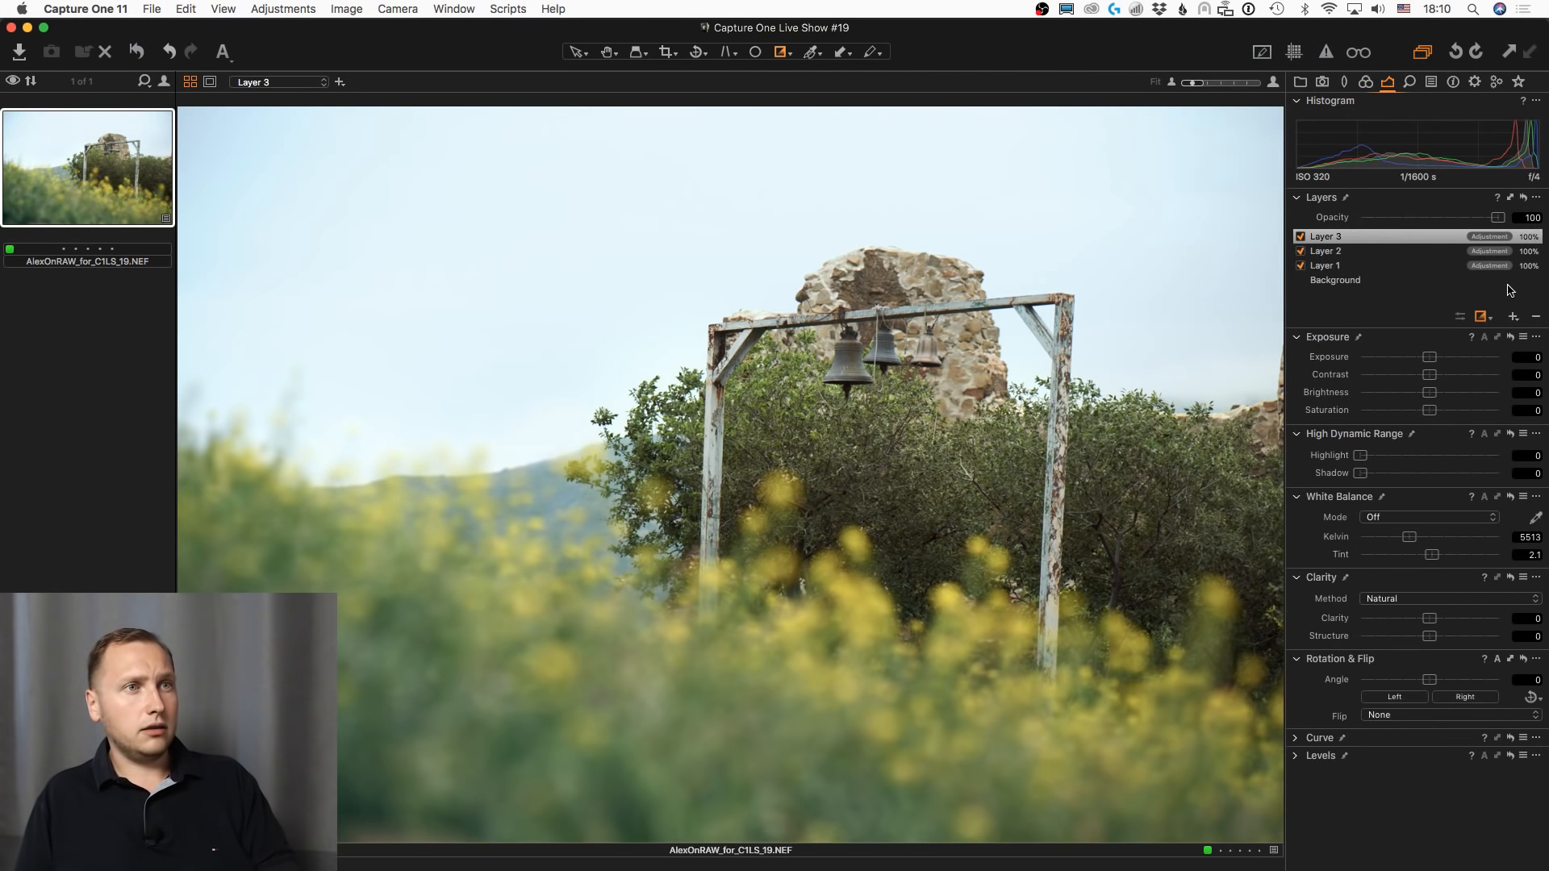
{"action": "left_click", "coordinate": [1513, 318]}
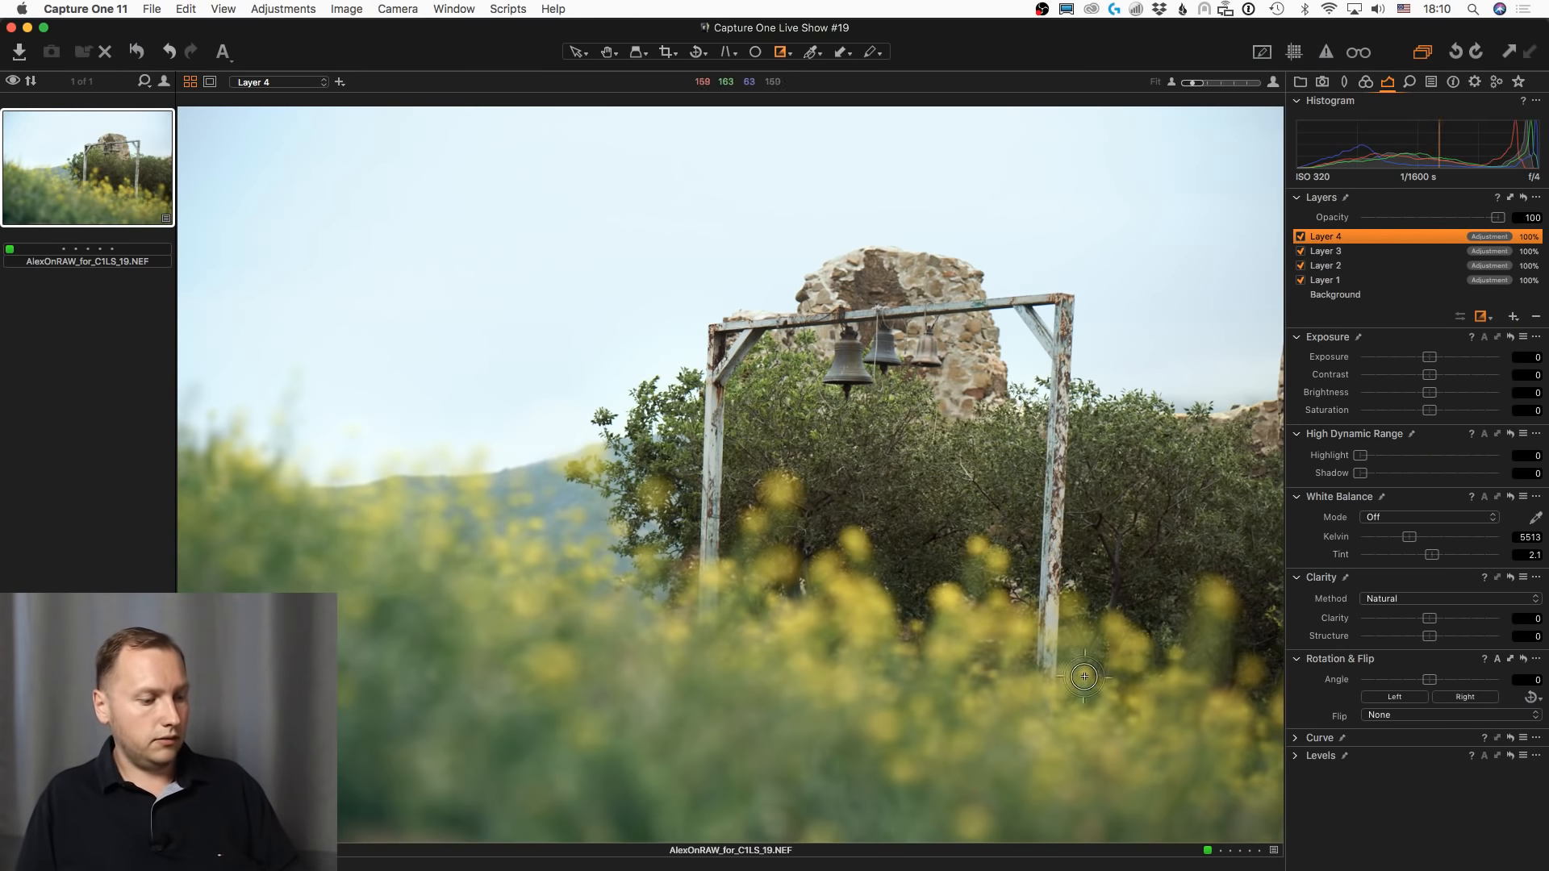
{"action": "key", "text": "b"}
{"action": "key", "text": "bracketright"}
{"action": "key", "text": "bracketright"}
{"action": "key", "text": "bracketright"}
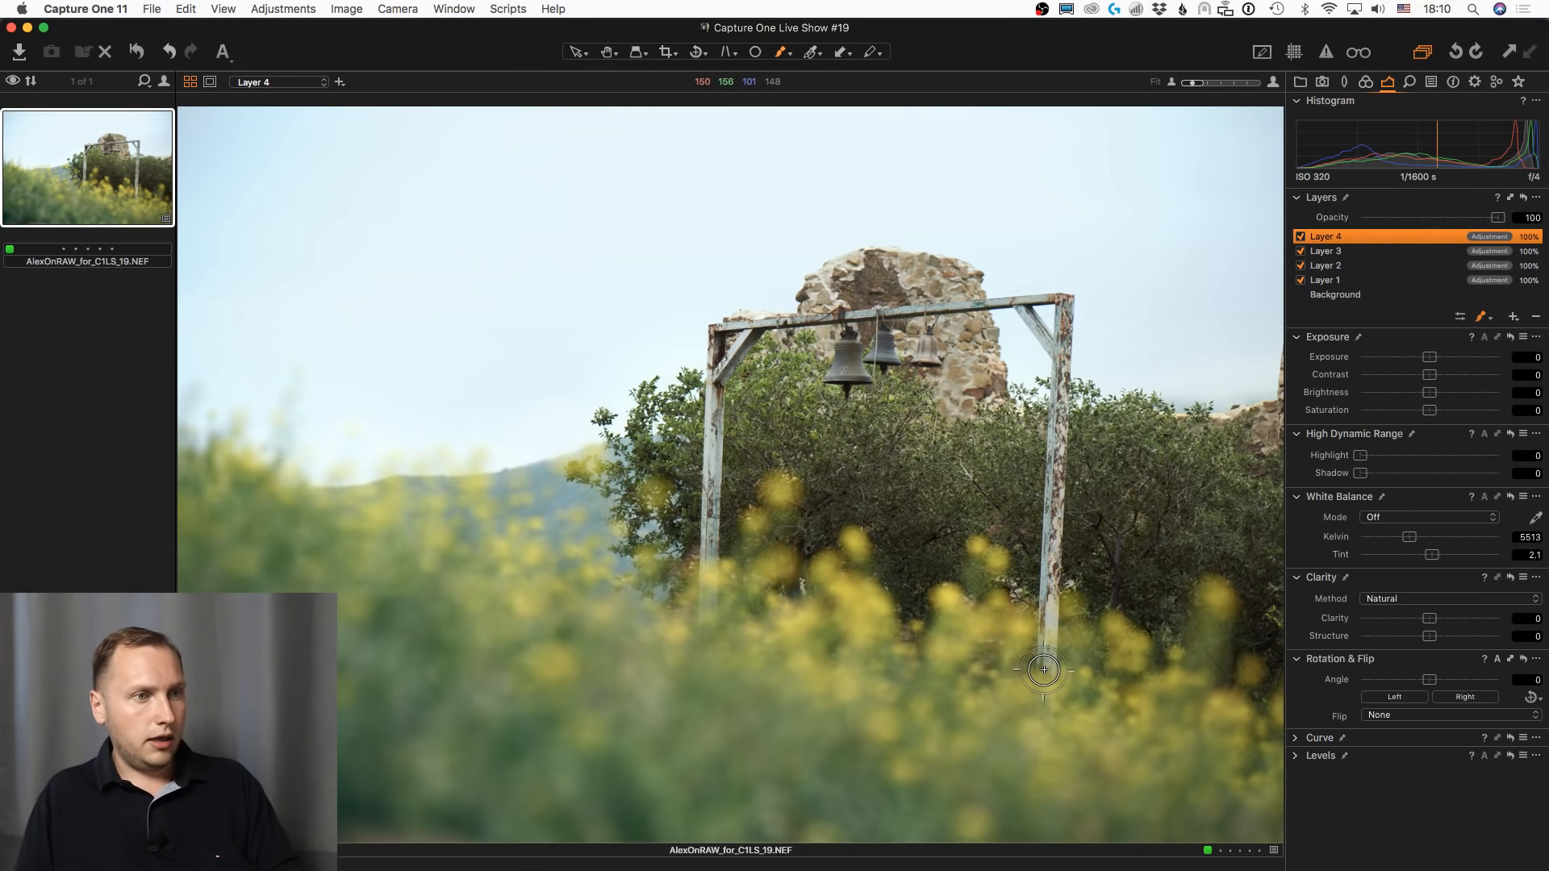
{"action": "mouse_move", "coordinate": [1044, 669]}
{"action": "left_mouse_down"}
{"action": "mouse_move", "coordinate": [1064, 311]}
{"action": "mouse_move", "coordinate": [1034, 311]}
{"action": "mouse_move", "coordinate": [1061, 337]}
{"action": "mouse_move", "coordinate": [992, 309]}
{"action": "mouse_move", "coordinate": [720, 334]}
{"action": "mouse_move", "coordinate": [708, 627]}
{"action": "left_mouse_up"}
{"action": "key", "text": "m"}
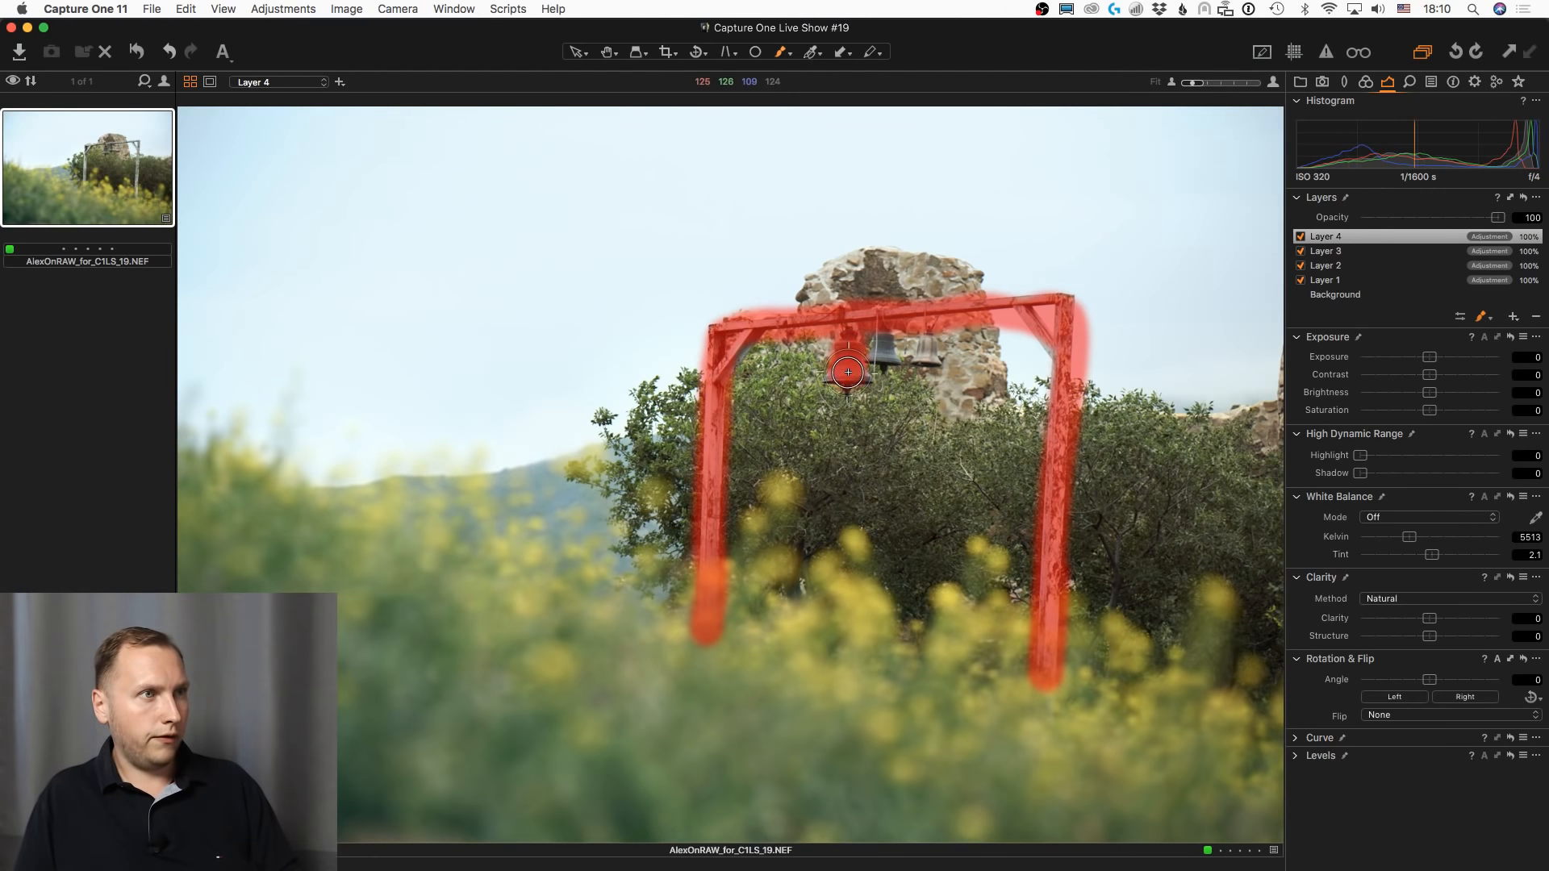
{"action": "left_click_drag", "start_coordinate": [848, 372], "coordinate": [883, 338]}
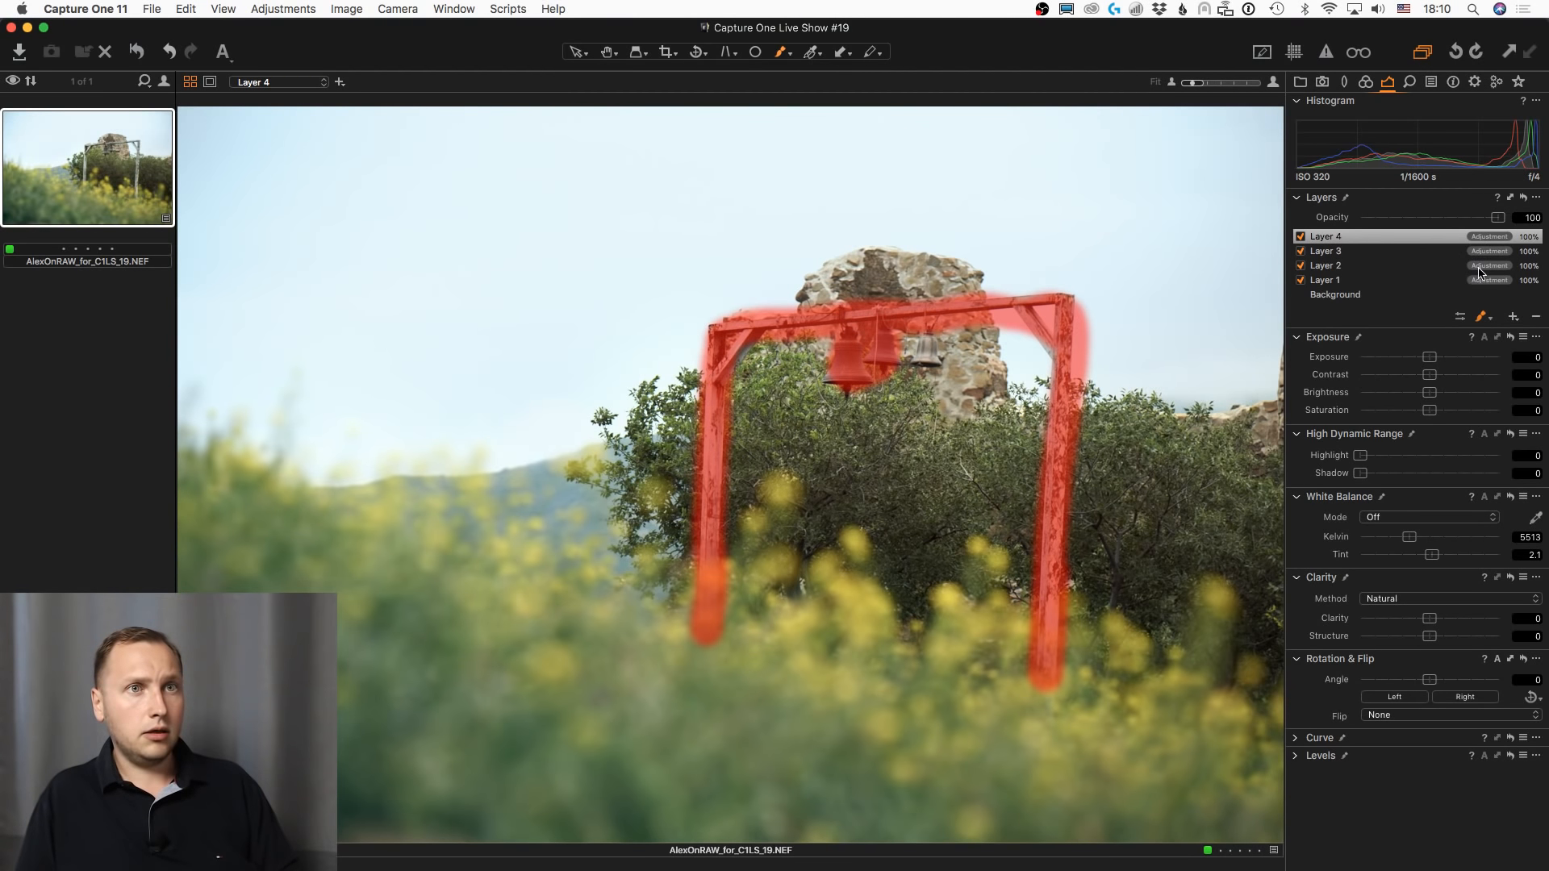
- Refine Layer 4's bell-frame mask with a radius of 205
{"action": "right_click", "coordinate": [1418, 237]}
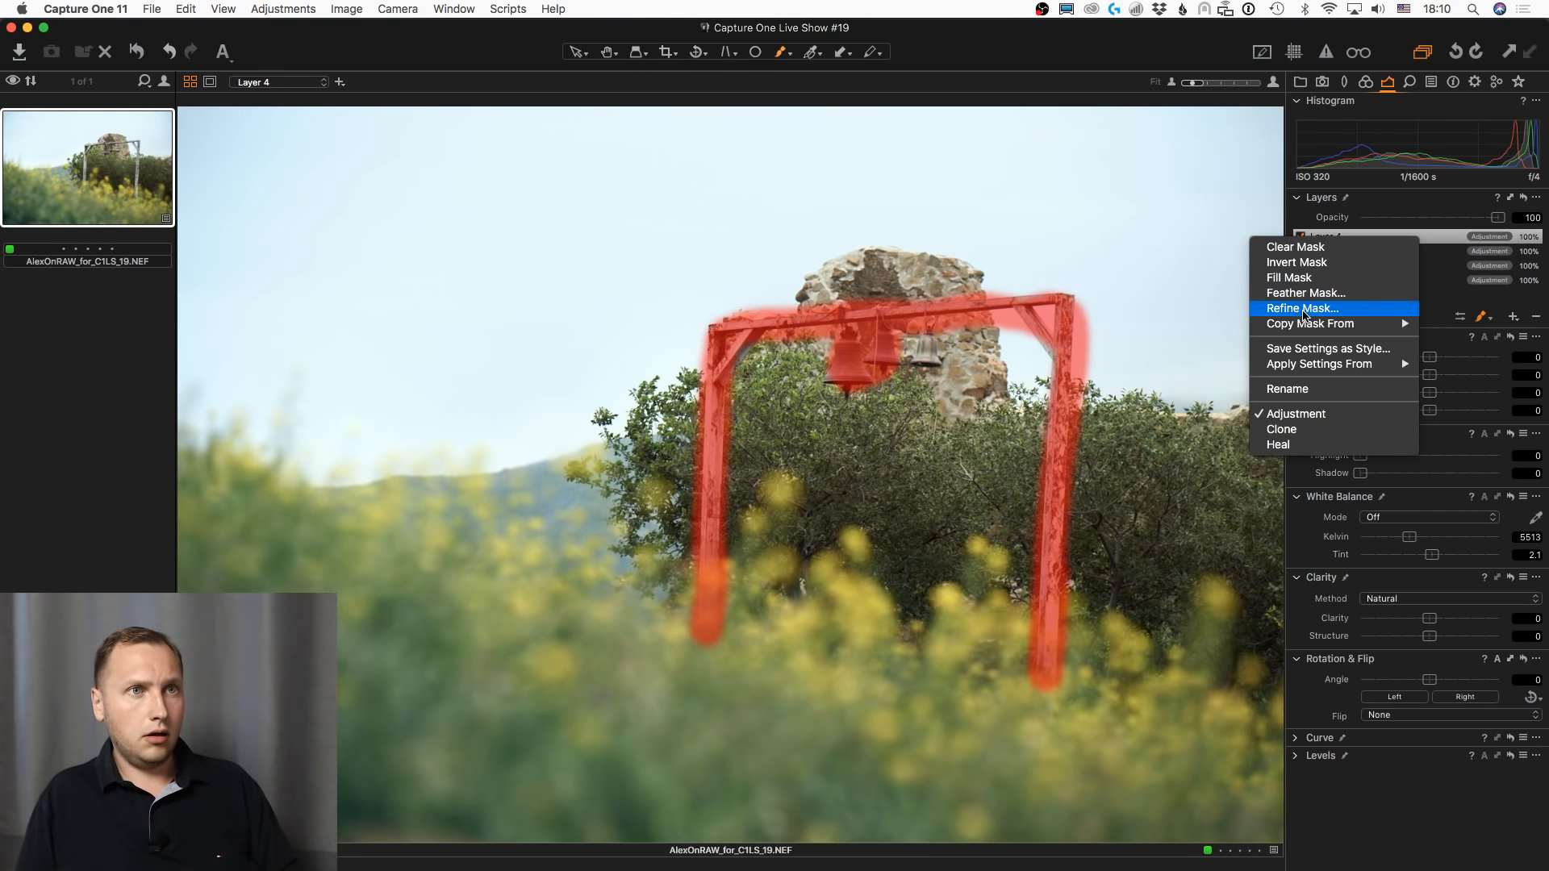
{"action": "left_click", "coordinate": [1301, 308]}
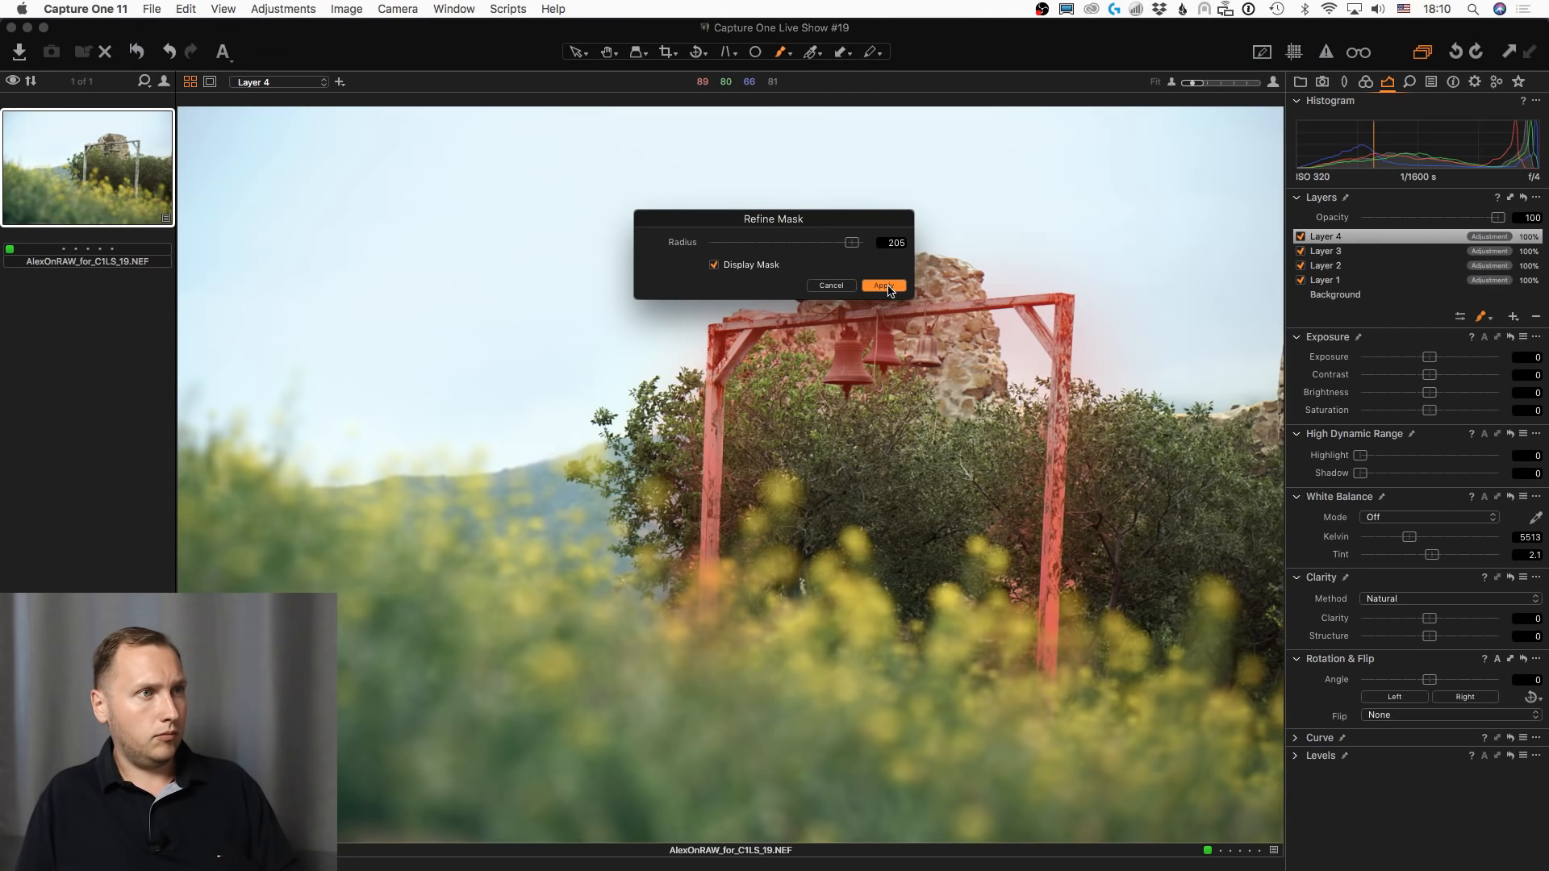
{"action": "left_click", "coordinate": [884, 286]}
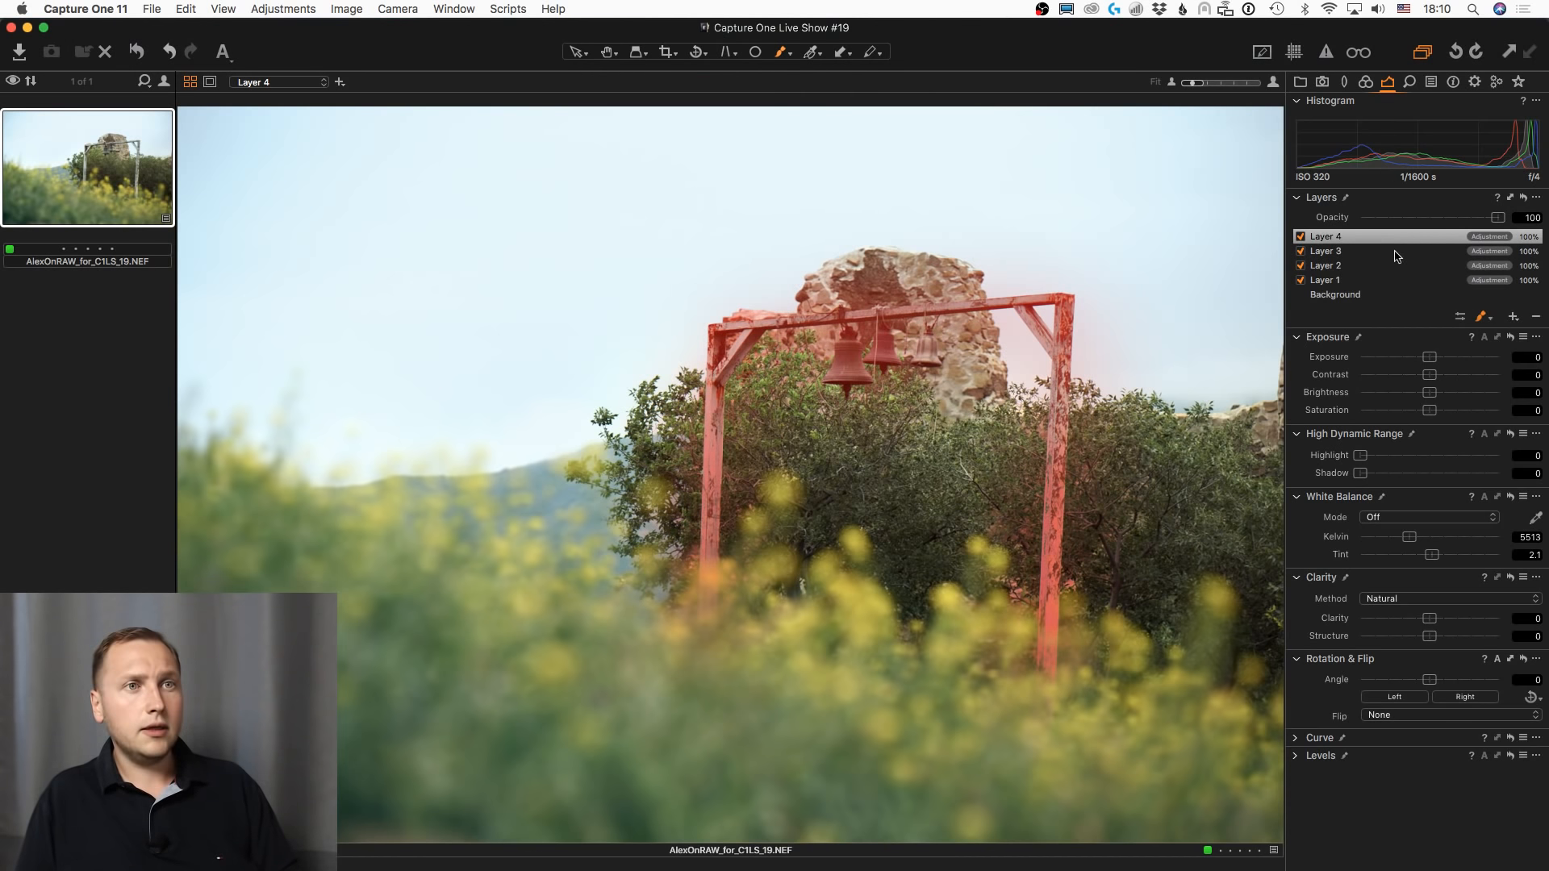
- Hide the mask and, in Layer 4's Color Balance, strongly brighten the midtones and tint them slightly blue
{"action": "left_click", "coordinate": [1365, 82]}
{"action": "key", "text": "m"}
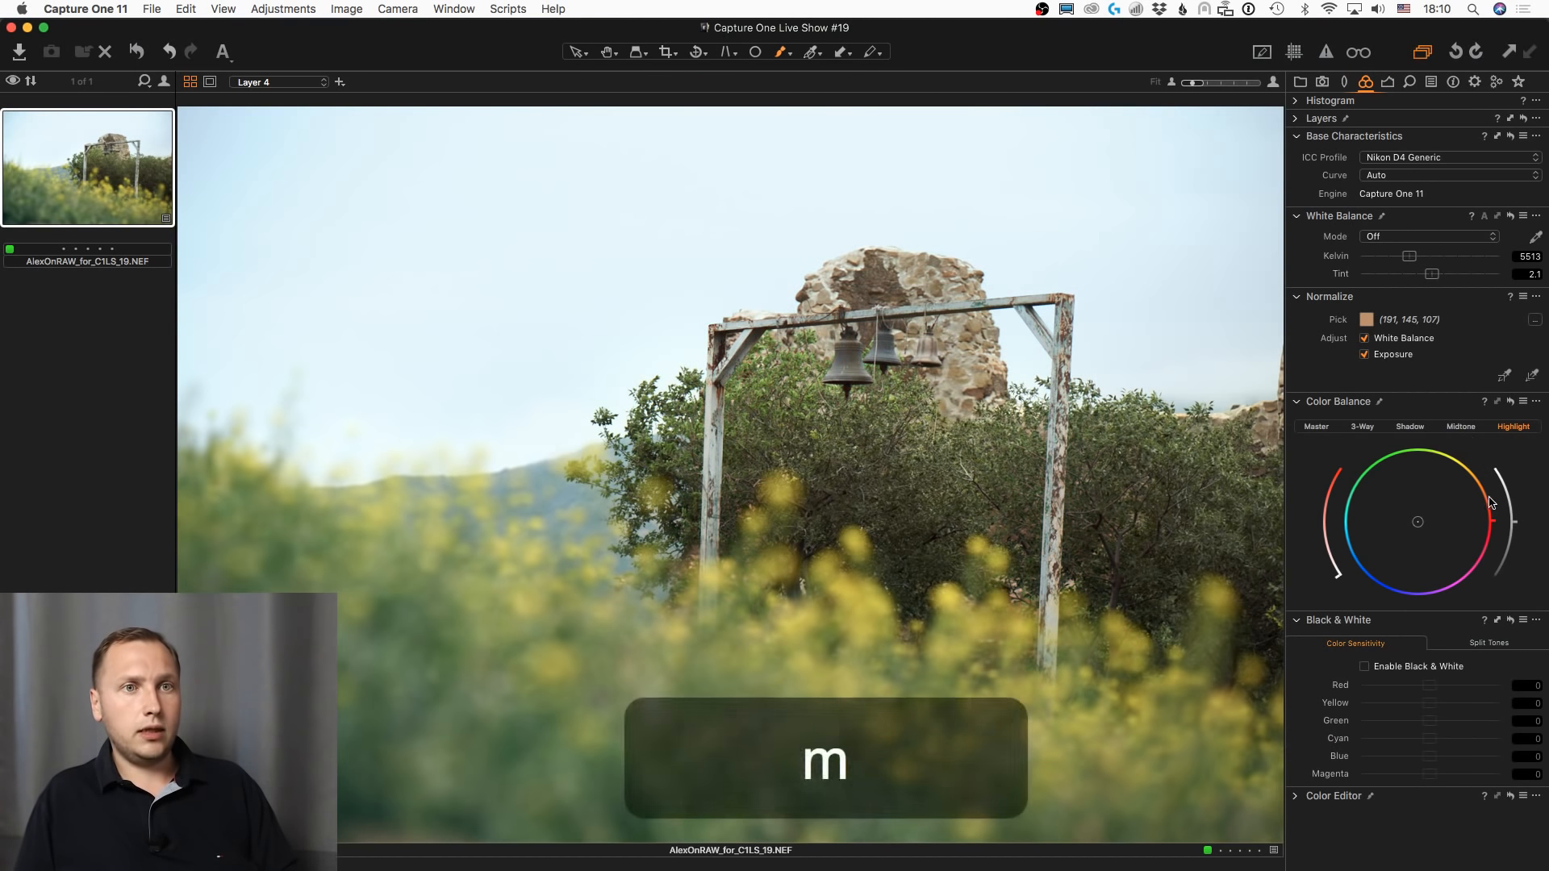
{"action": "left_click_drag", "start_coordinate": [1514, 525], "coordinate": [1512, 482]}
{"action": "left_click", "coordinate": [1410, 426]}
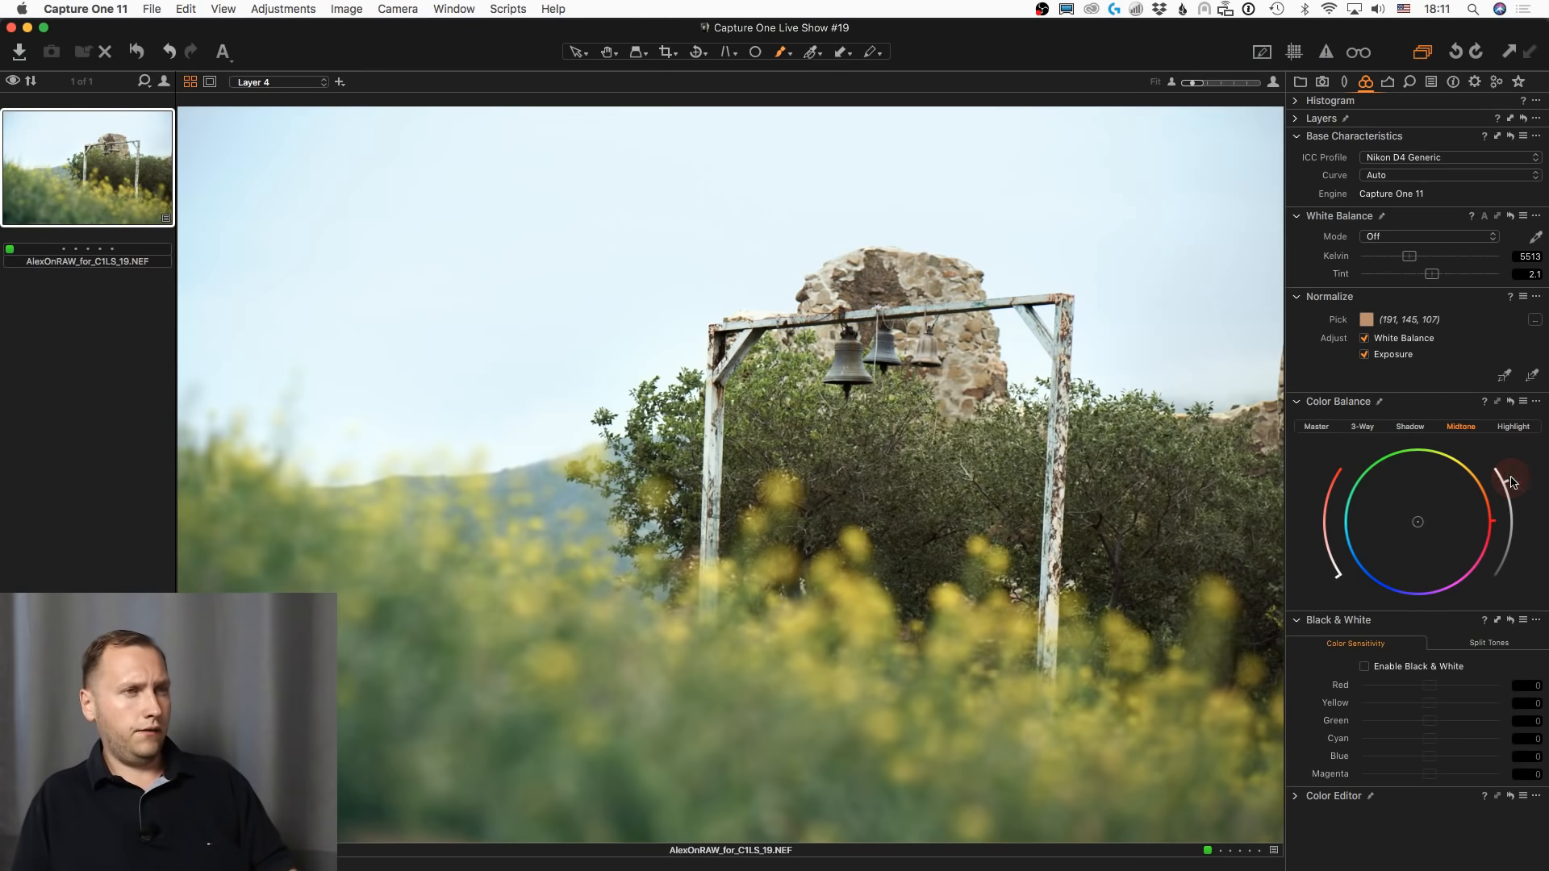
{"action": "mouse_move", "coordinate": [1417, 525]}
{"action": "left_mouse_down"}
{"action": "mouse_move", "coordinate": [1445, 512]}
{"action": "mouse_move", "coordinate": [1395, 528]}
{"action": "left_mouse_up"}
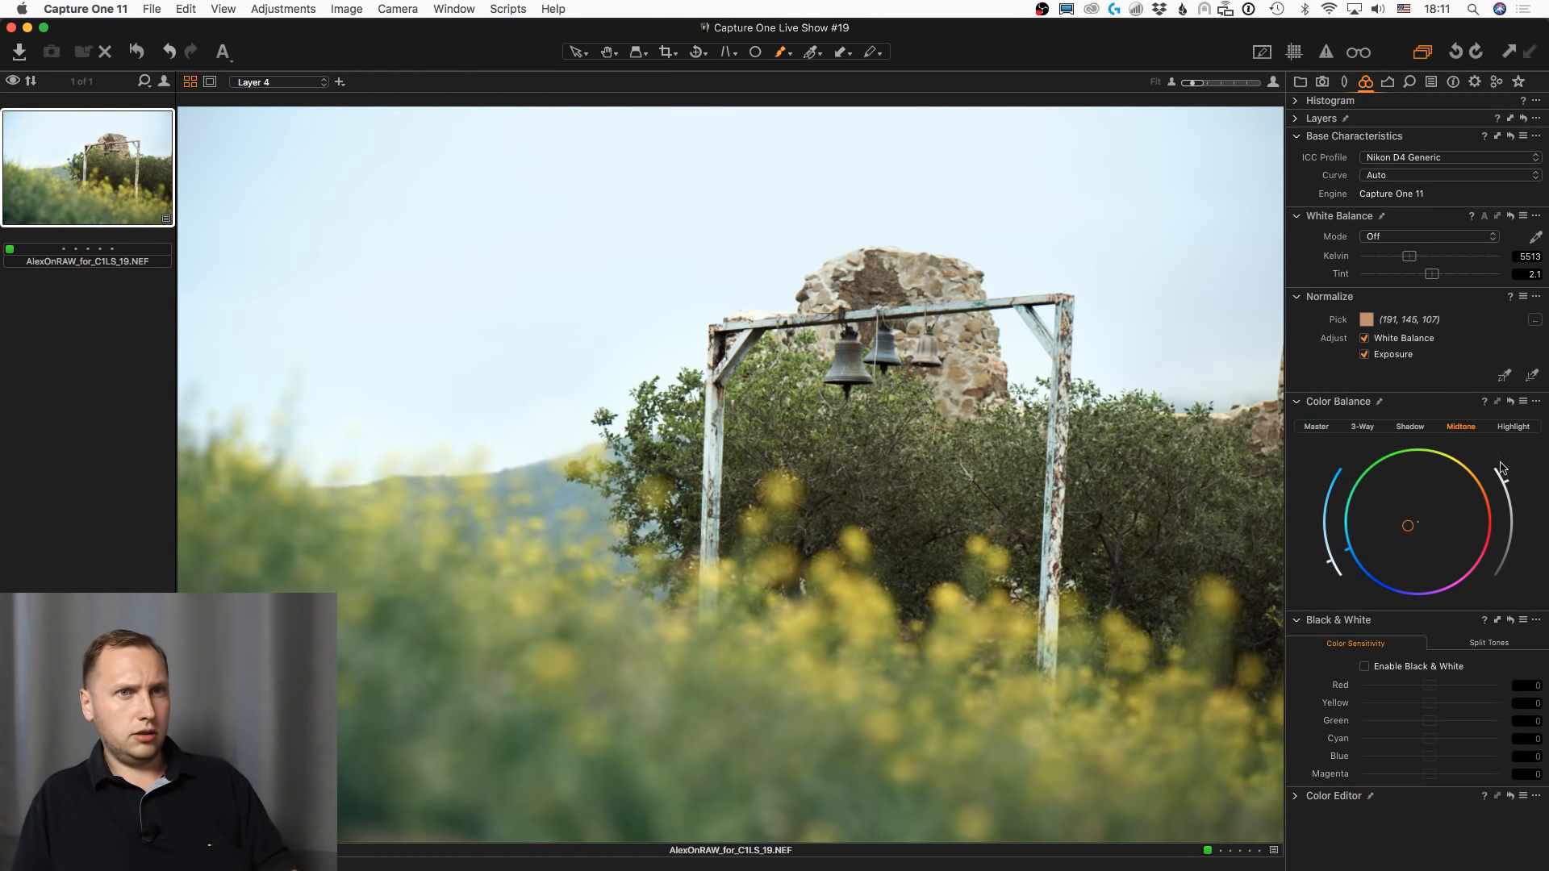
- Brighten Layer 4's highlights with a slight blue tint and adjust its shadow tone in Color Balance
{"action": "left_click", "coordinate": [1513, 426]}
{"action": "mouse_move", "coordinate": [1417, 521]}
{"action": "left_mouse_down"}
{"action": "mouse_move", "coordinate": [1447, 507]}
{"action": "mouse_move", "coordinate": [1448, 524]}
{"action": "mouse_move", "coordinate": [1410, 530]}
{"action": "left_mouse_up"}
{"action": "left_click", "coordinate": [1410, 426]}
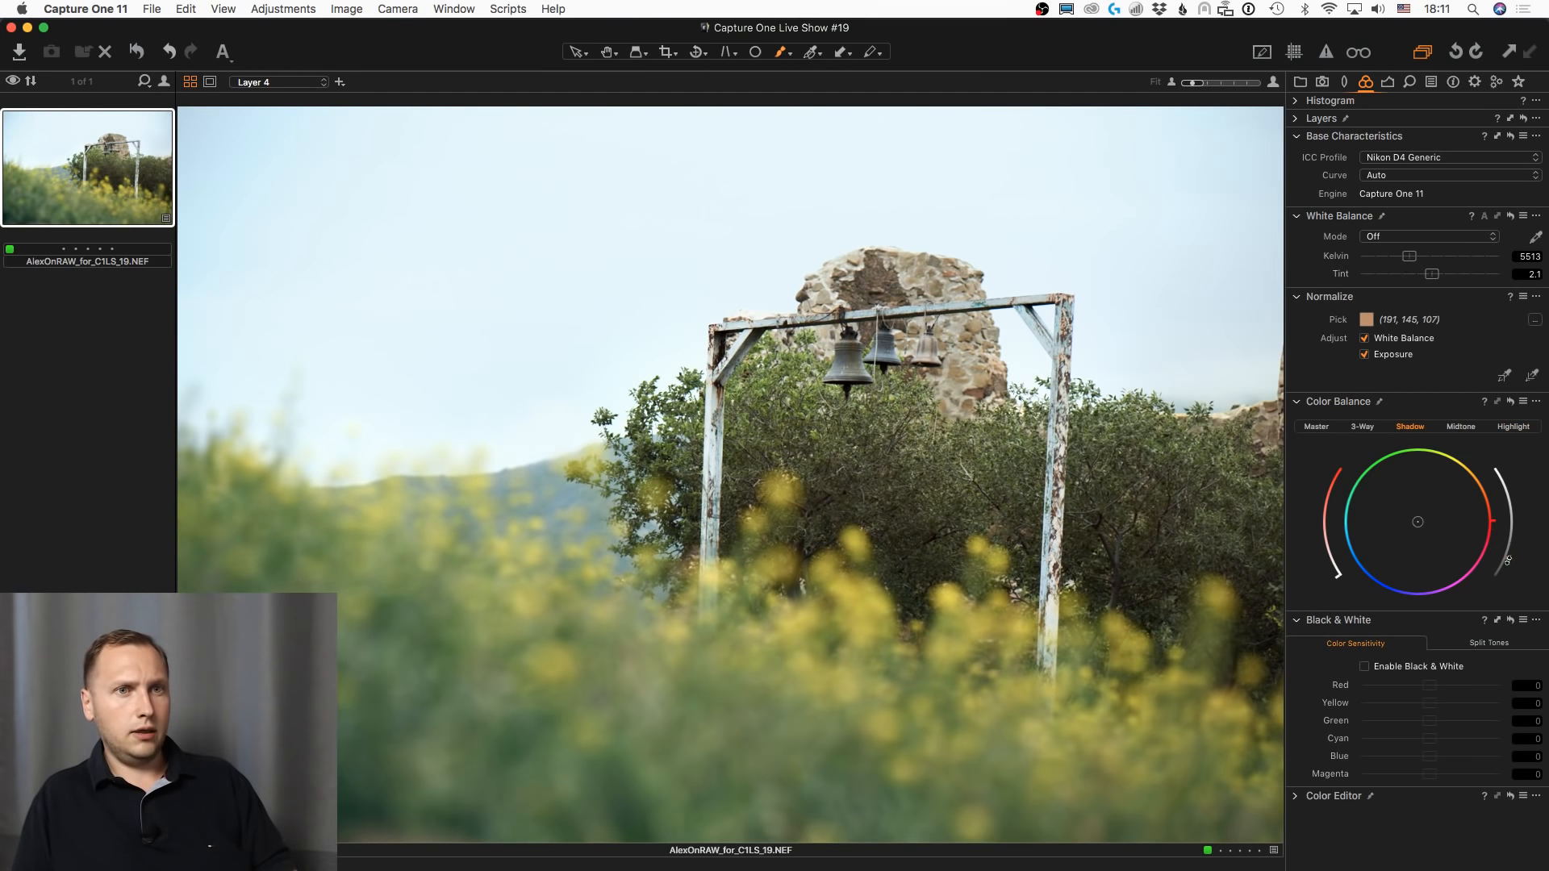
{"action": "mouse_move", "coordinate": [1507, 560]}
{"action": "left_mouse_down"}
{"action": "mouse_move", "coordinate": [1423, 522]}
{"action": "mouse_move", "coordinate": [1386, 536]}
{"action": "mouse_move", "coordinate": [1403, 533]}
{"action": "left_mouse_up"}
{"action": "left_click", "coordinate": [1508, 427]}
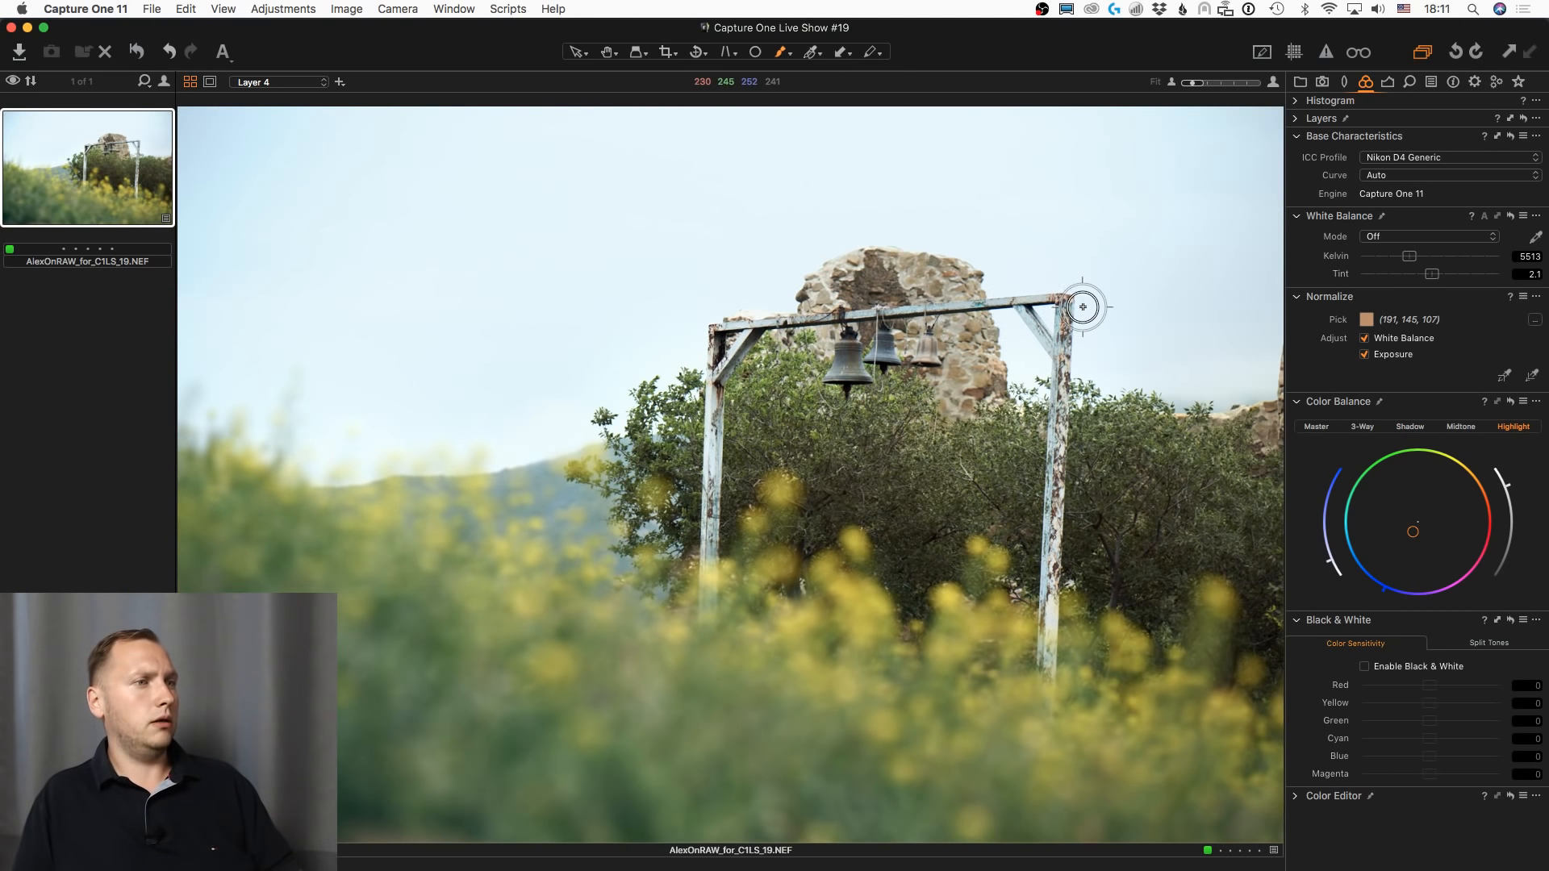
- Add a fifth empty adjustment layer and greatly enlarge the mask brush for the foreground flowers
{"action": "left_click", "coordinate": [1388, 81]}
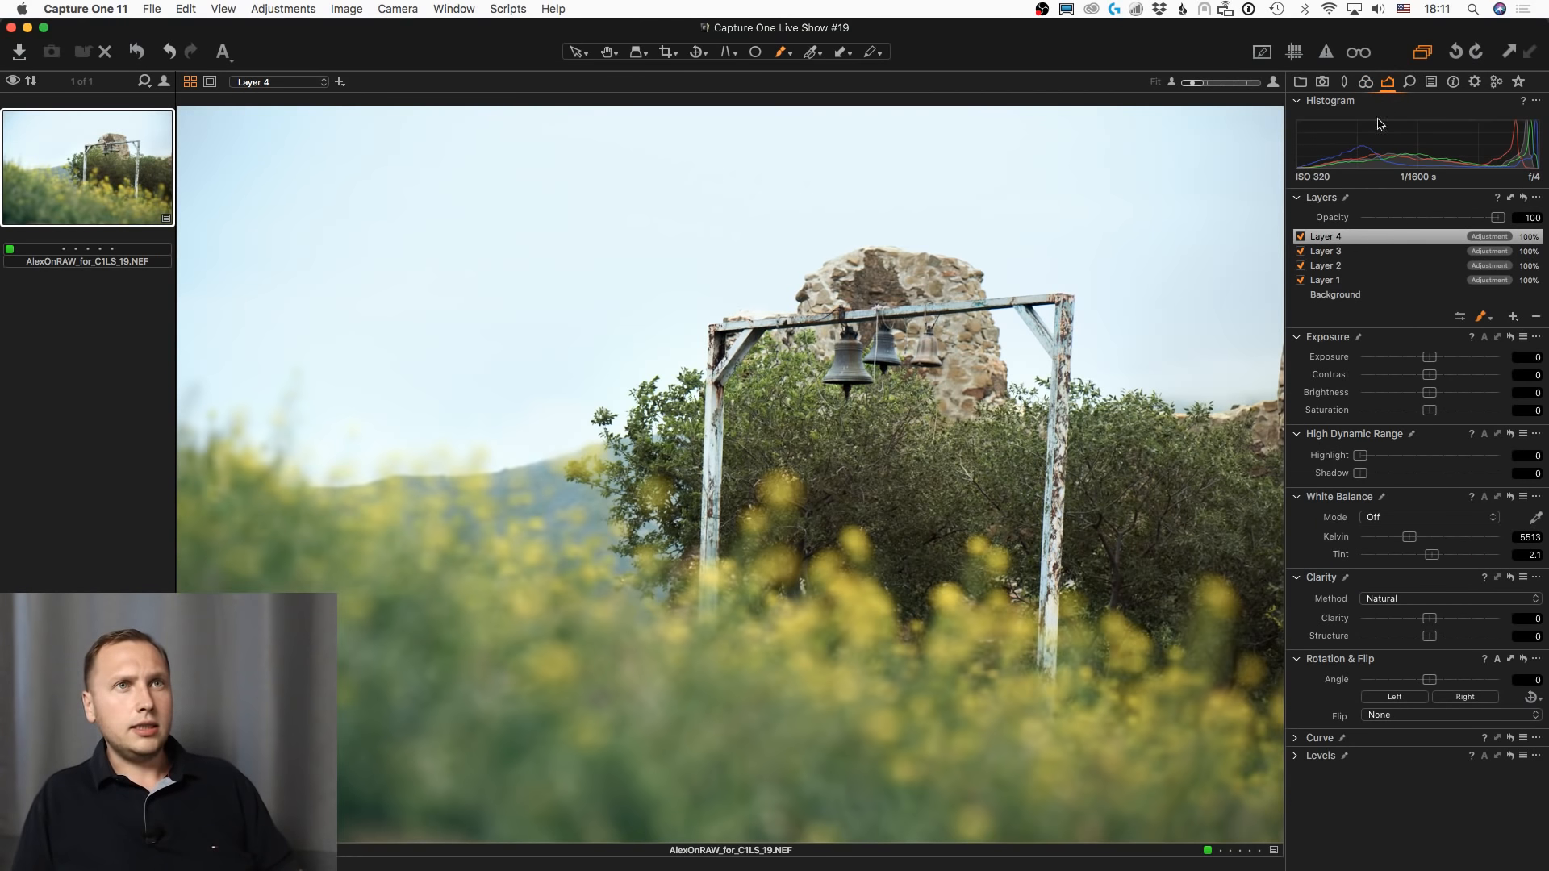
{"action": "left_click", "coordinate": [1513, 316]}
{"action": "key", "text": "bracketright"}
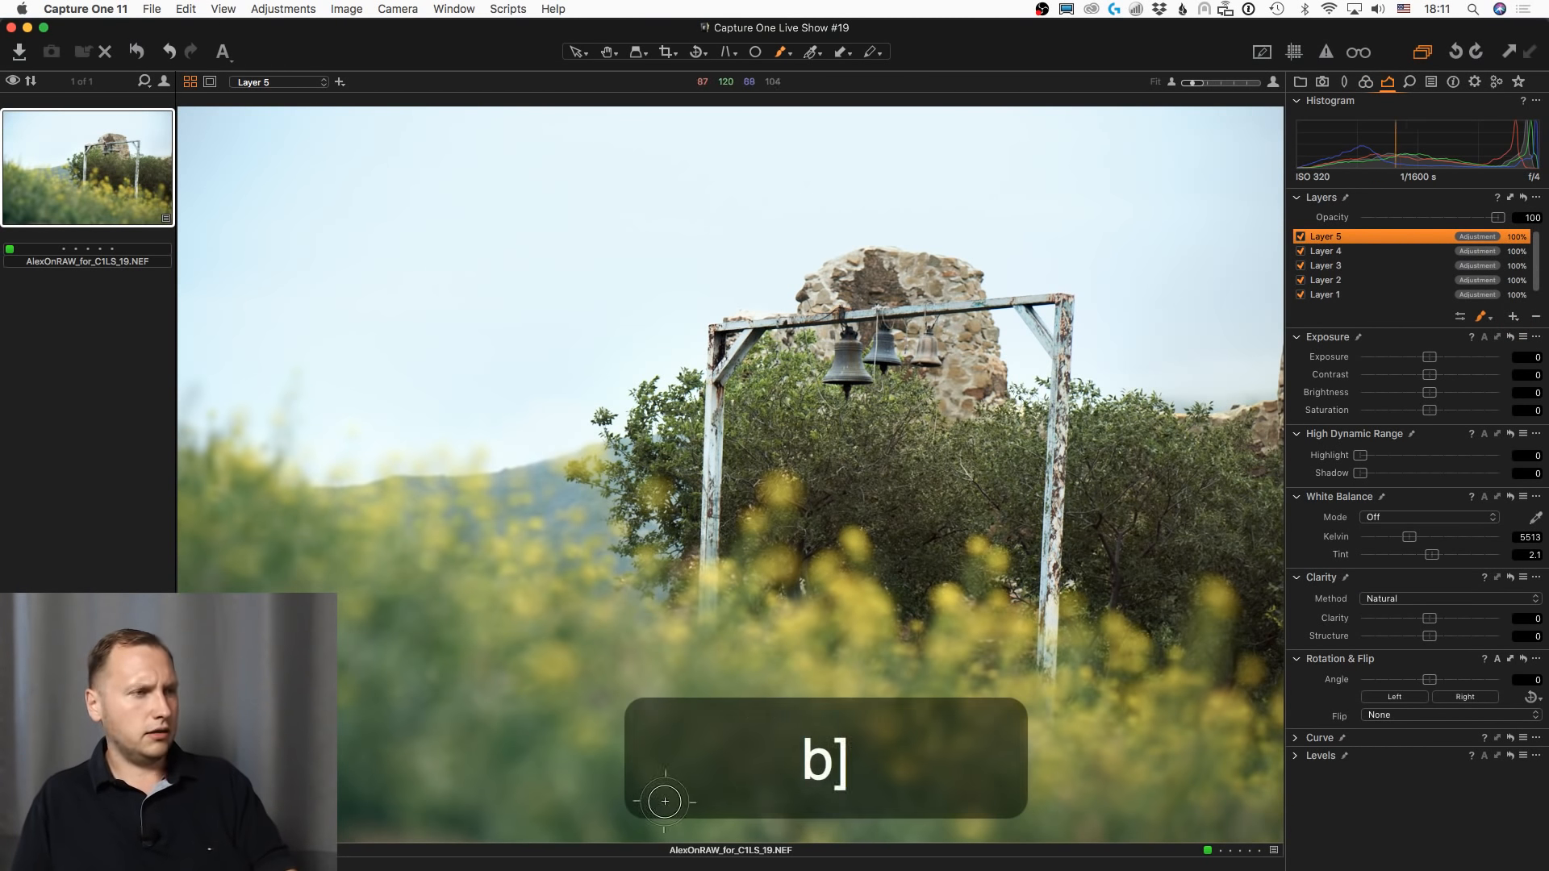
{"action": "key", "text": "bracketright"}
{"action": "key", "text": "bracketright"}
{"action": "key", "text": "bracketright"}
{"action": "key", "text": "bracketright"}
{"action": "key", "text": "bracketright"}
{"action": "key", "text": "bracketright"}
{"action": "key", "text": "bracketright"}
{"action": "key", "text": "bracketright"}
{"action": "key", "text": "bracketright"}
{"action": "key", "text": "bracketright"}
{"action": "key", "text": "bracketright"}
{"action": "key", "text": "bracketright"}
{"action": "key", "text": "bracketright"}
{"action": "key", "text": "bracketright"}
{"action": "key", "text": "bracketright"}
{"action": "key", "text": "bracketright"}
{"action": "key", "text": "bracketright"}
{"action": "key", "text": "bracketright"}
{"action": "key", "text": "bracketright"}
{"action": "key", "text": "bracketright"}
{"action": "key", "text": "bracketright"}
{"action": "key", "text": "bracketright"}
{"action": "key", "text": "bracketright"}
{"action": "key", "text": "bracketright"}
{"action": "key", "text": "bracketright"}
{"action": "key", "text": "bracketright"}
{"action": "key", "text": "bracketright"}
{"action": "key", "text": "bracketright"}
{"action": "key", "text": "bracketright"}
{"action": "key", "text": "bracketright"}
{"action": "key", "text": "bracketright"}
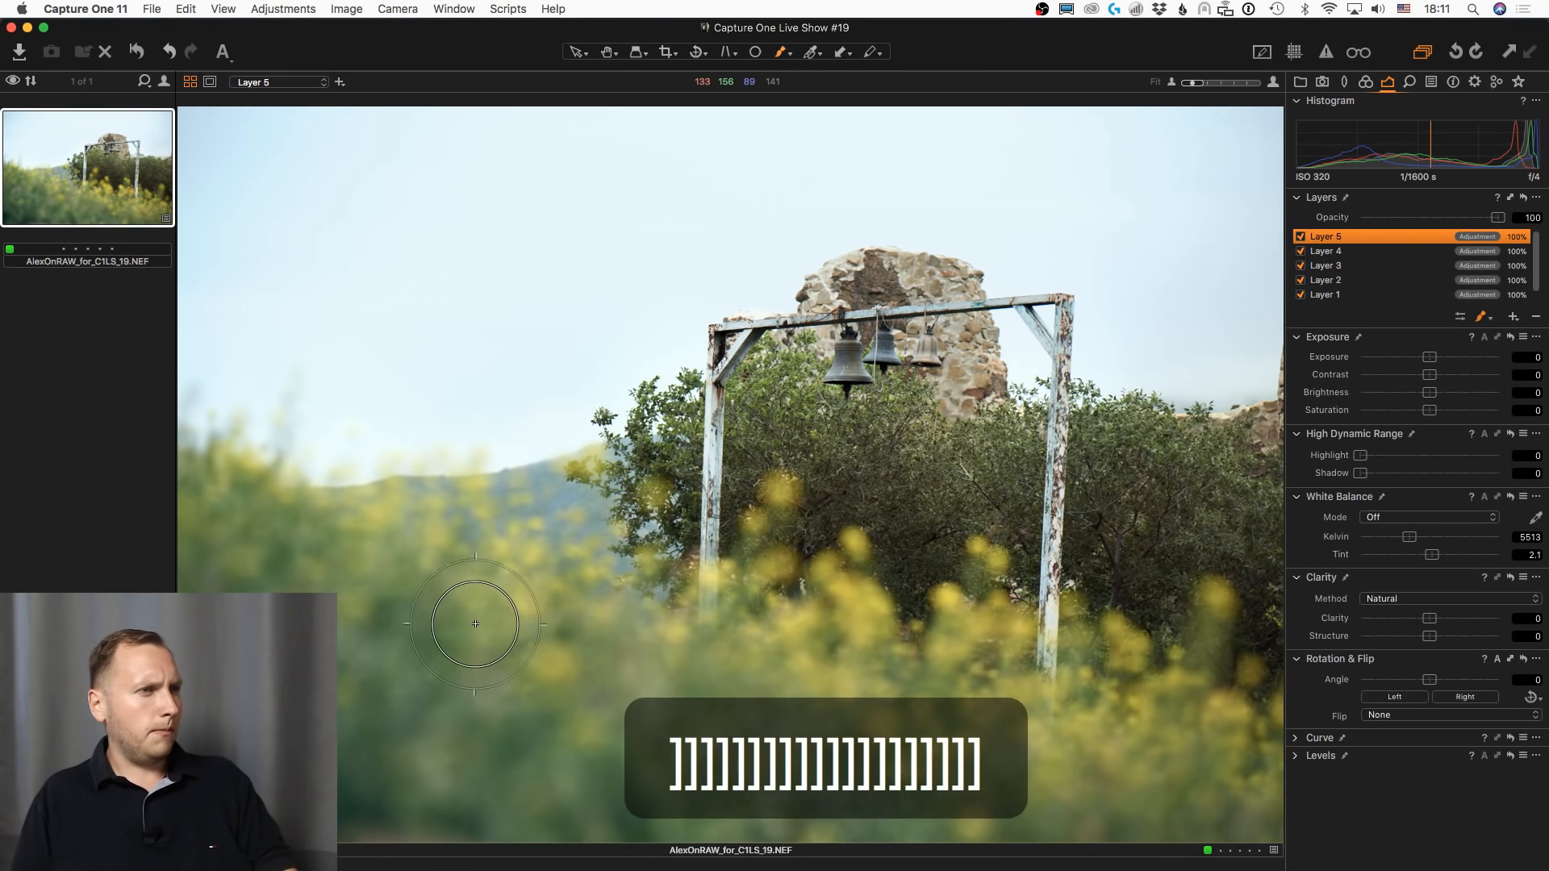
- Paint Layer 5's mask over the foreground flower field, display it, and refine it with a radius of 205
{"action": "left_click", "coordinate": [387, 623]}
{"action": "mouse_move", "coordinate": [388, 624]}
{"action": "left_mouse_down"}
{"action": "mouse_move", "coordinate": [764, 682]}
{"action": "mouse_move", "coordinate": [233, 630]}
{"action": "mouse_move", "coordinate": [266, 500]}
{"action": "mouse_move", "coordinate": [1000, 807]}
{"action": "mouse_move", "coordinate": [1048, 750]}
{"action": "mouse_move", "coordinate": [210, 810]}
{"action": "left_mouse_up"}
{"action": "key", "text": "m"}
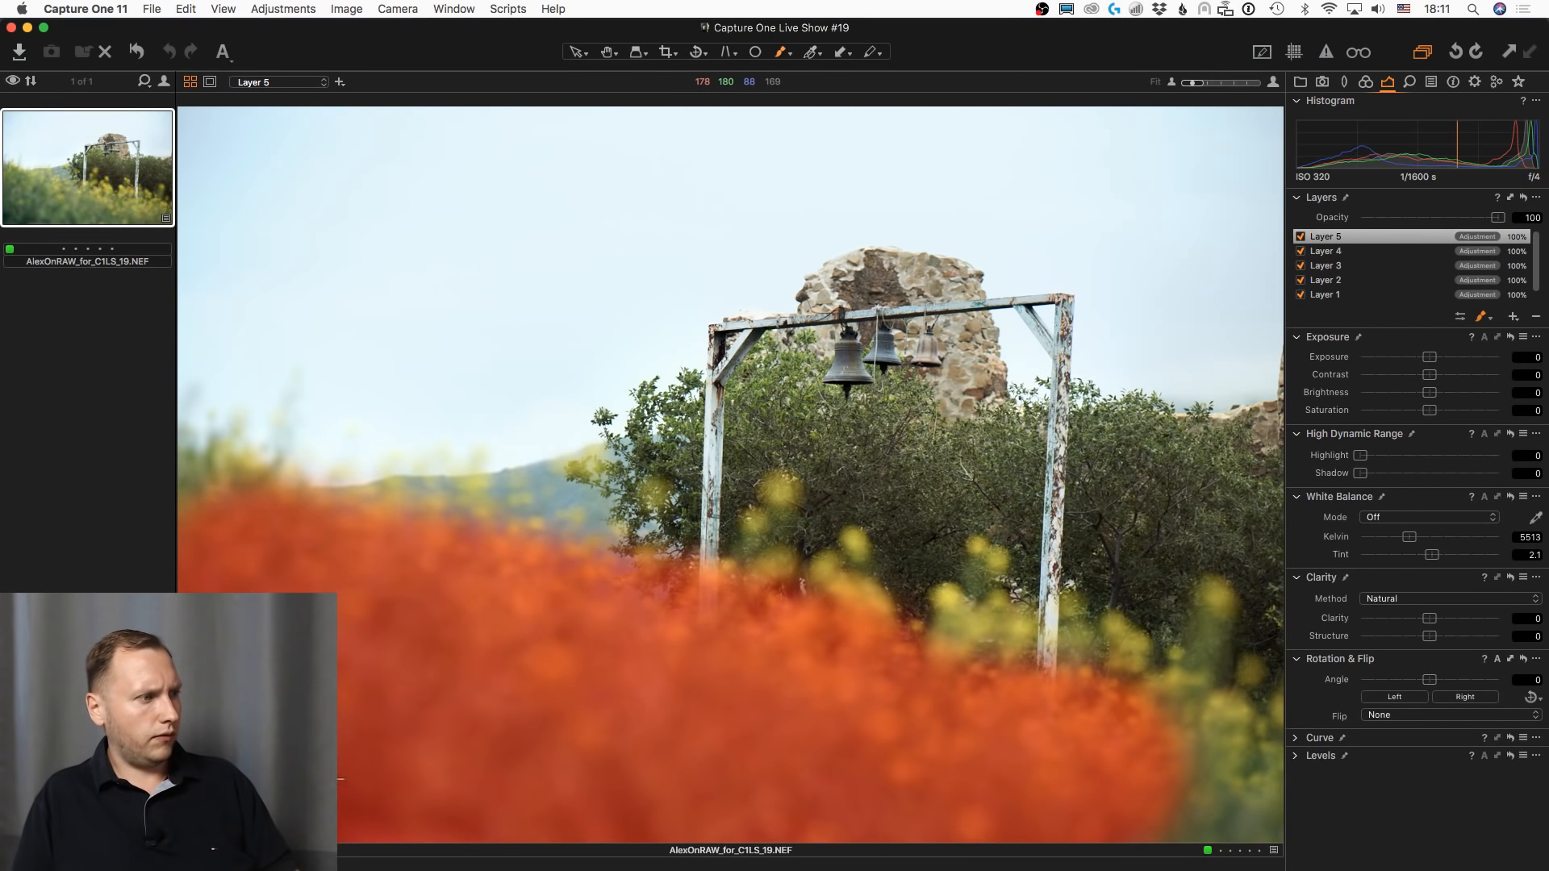
{"action": "key", "text": "ctrl+r"}
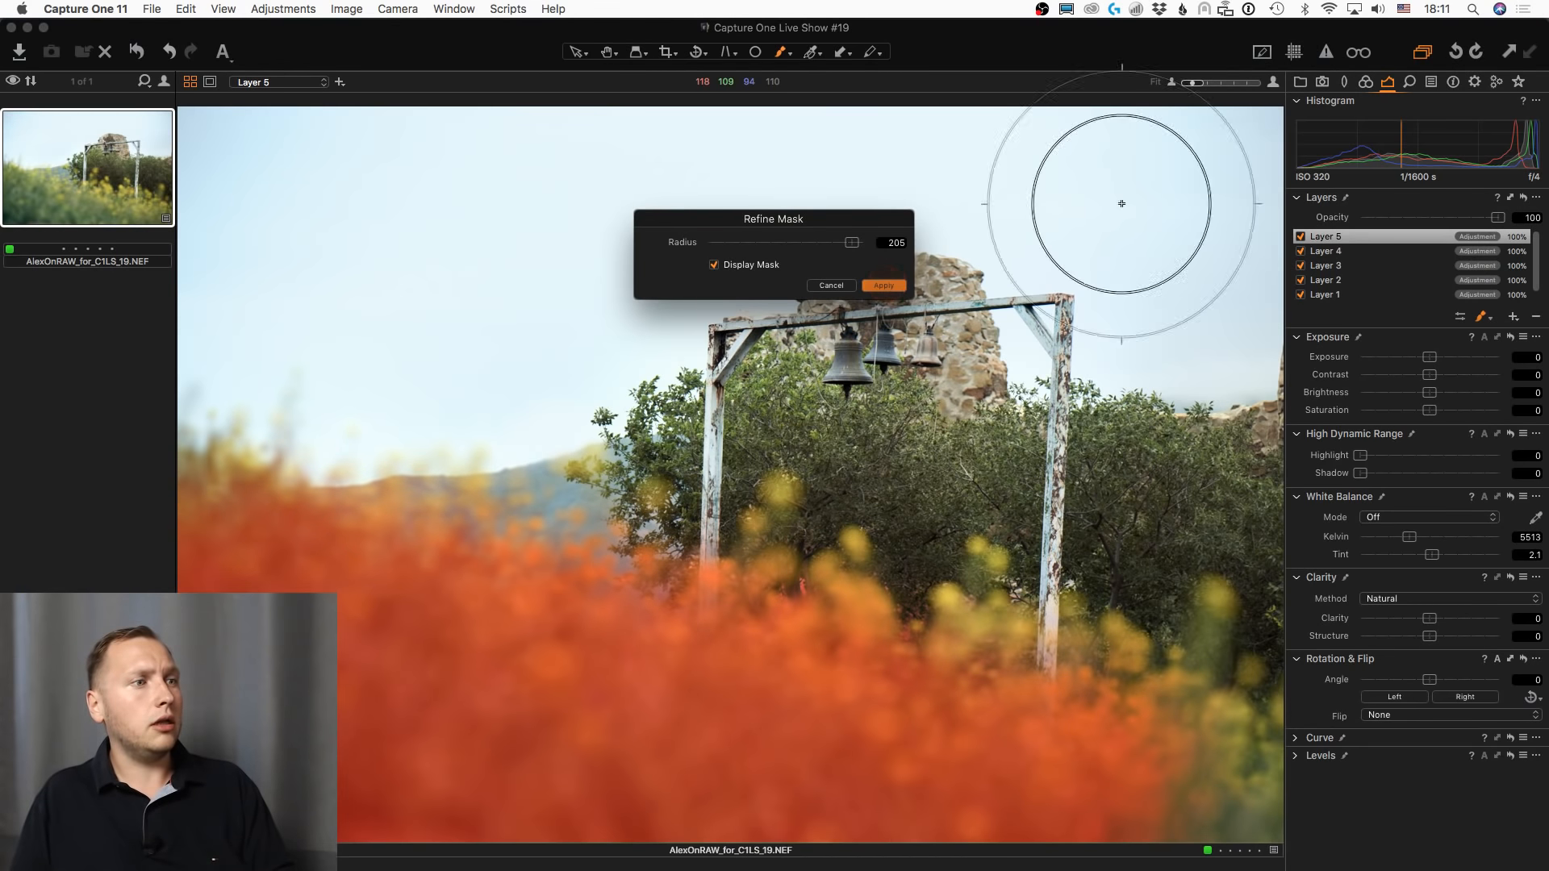
{"action": "key", "text": "Return"}
- Hide the mask and, in Layer 5's Color Balance, darken the midtones moderately and the shadows fully, tinting the shadows blue
{"action": "left_click", "coordinate": [1366, 82]}
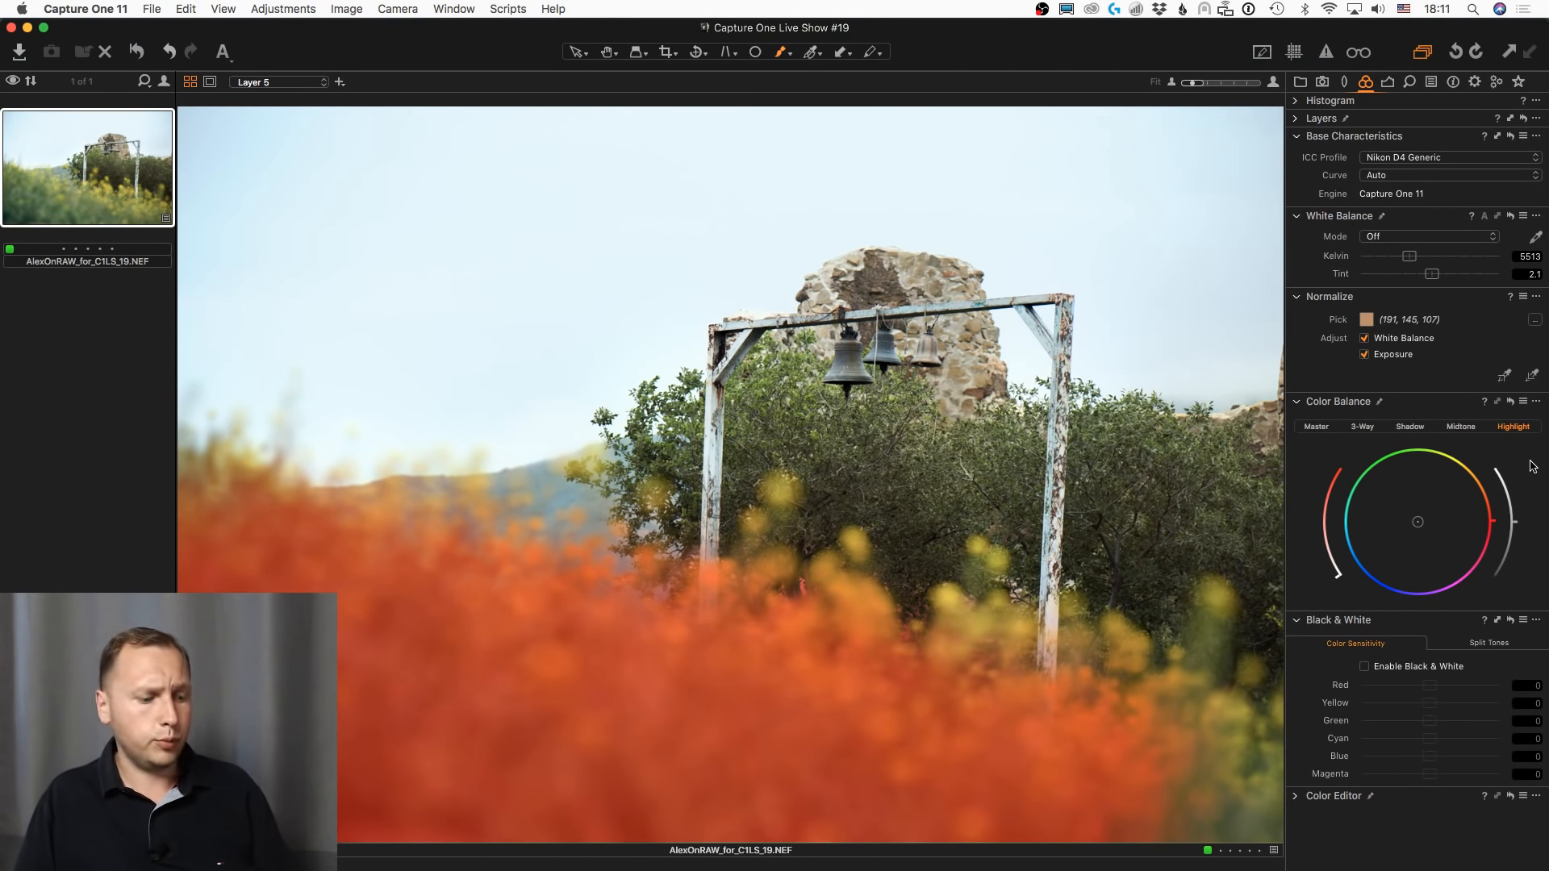
{"action": "key", "text": "m"}
{"action": "left_click_drag", "start_coordinate": [1514, 522], "coordinate": [1504, 581]}
{"action": "left_click", "coordinate": [1421, 430]}
{"action": "left_click", "coordinate": [1460, 426]}
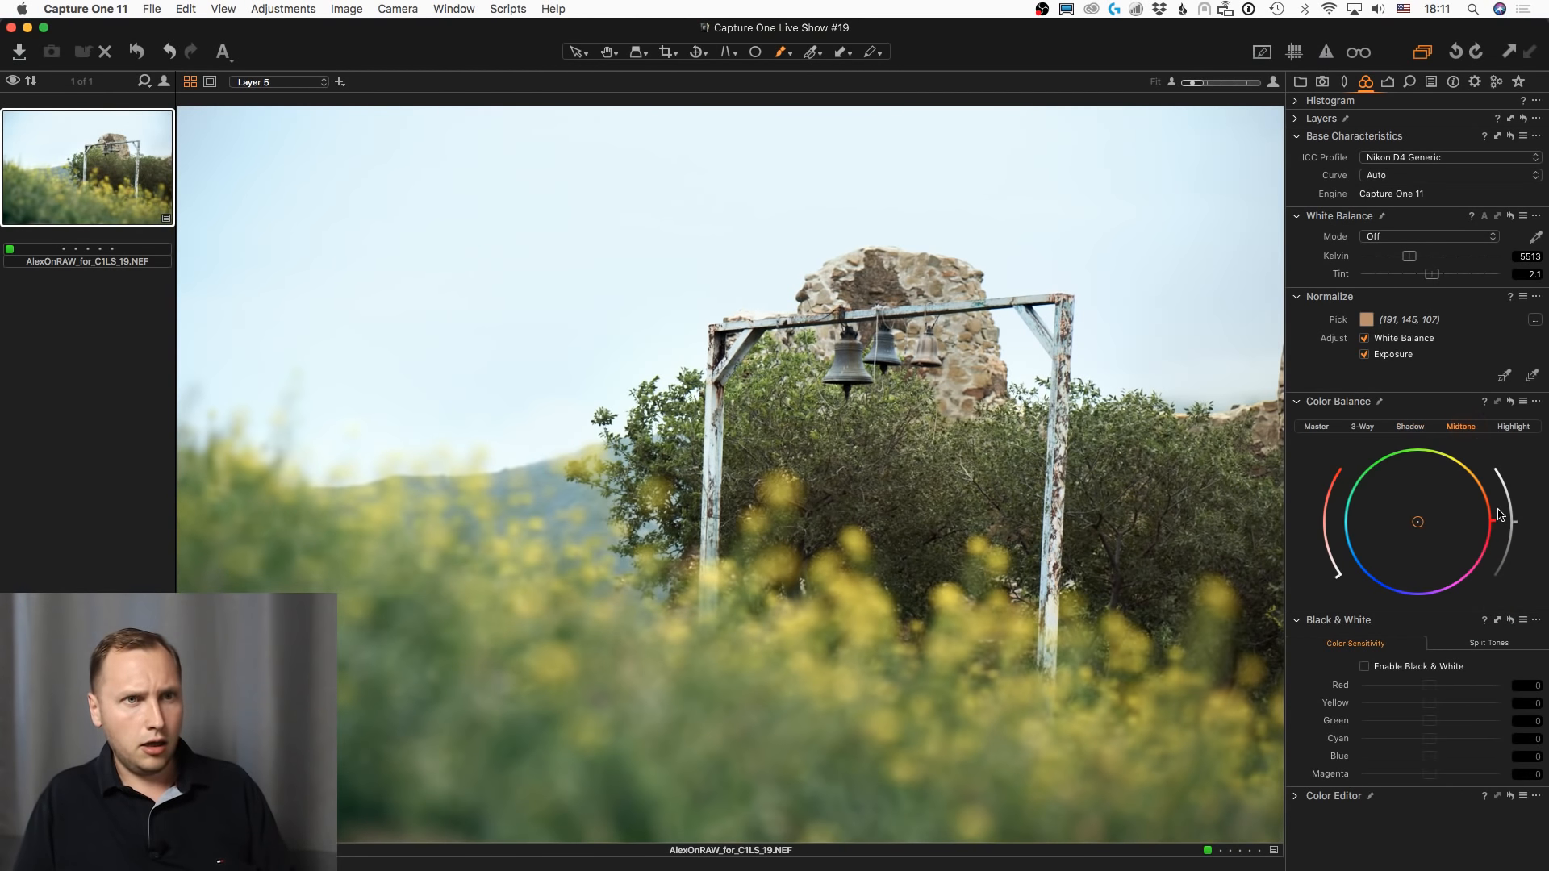
{"action": "mouse_move", "coordinate": [1513, 523]}
{"action": "left_mouse_down"}
{"action": "mouse_move", "coordinate": [1500, 574]}
{"action": "mouse_move", "coordinate": [1512, 546]}
{"action": "left_mouse_up"}
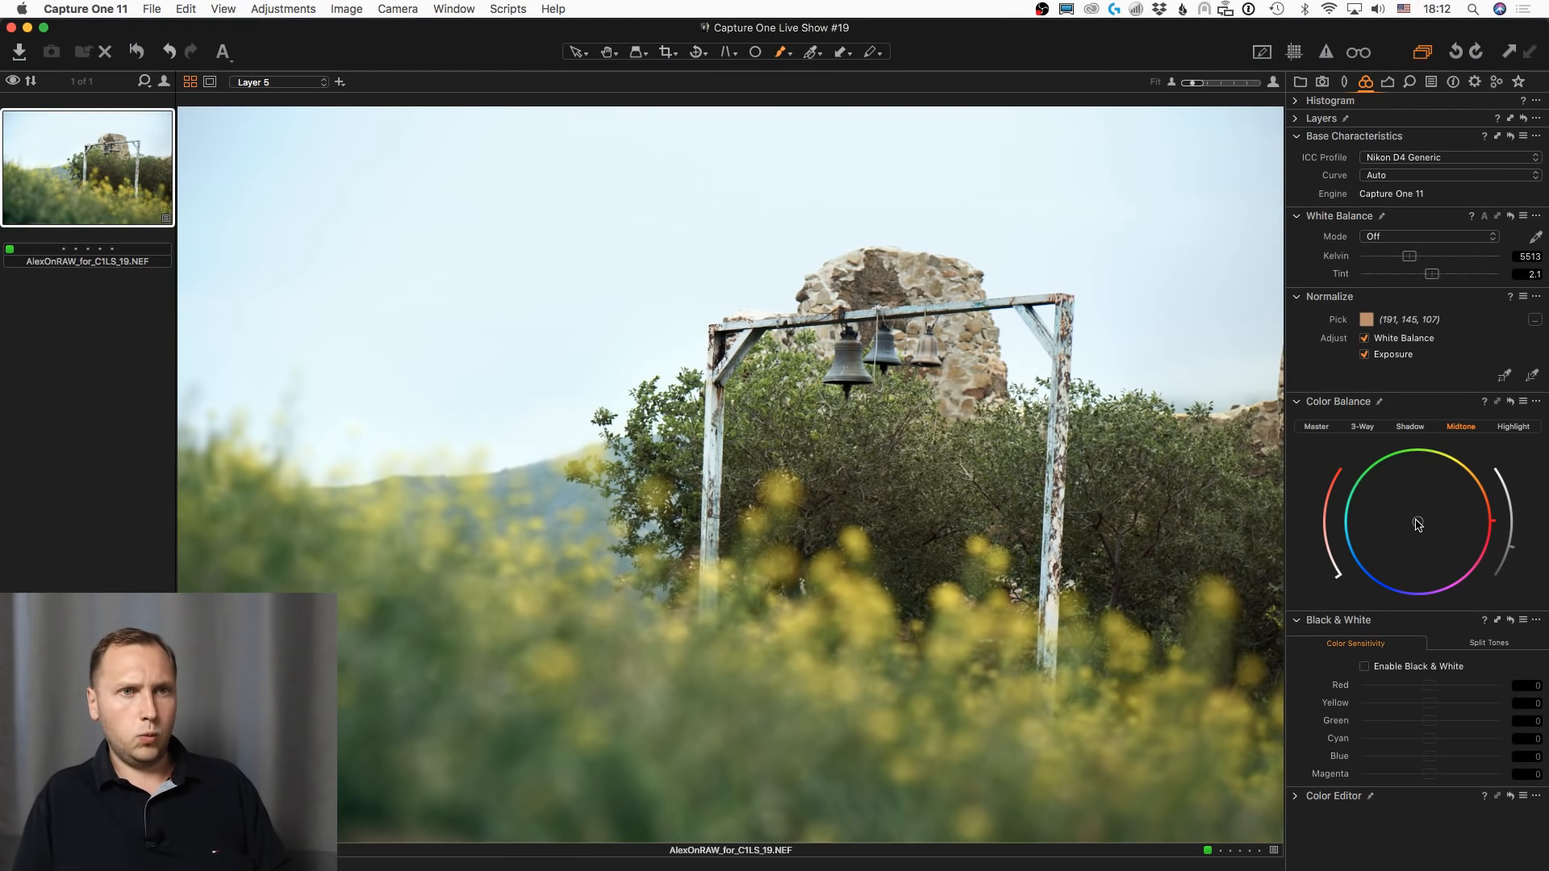
{"action": "left_click_drag", "start_coordinate": [1418, 524], "coordinate": [1387, 560]}
{"action": "left_click", "coordinate": [1410, 426]}
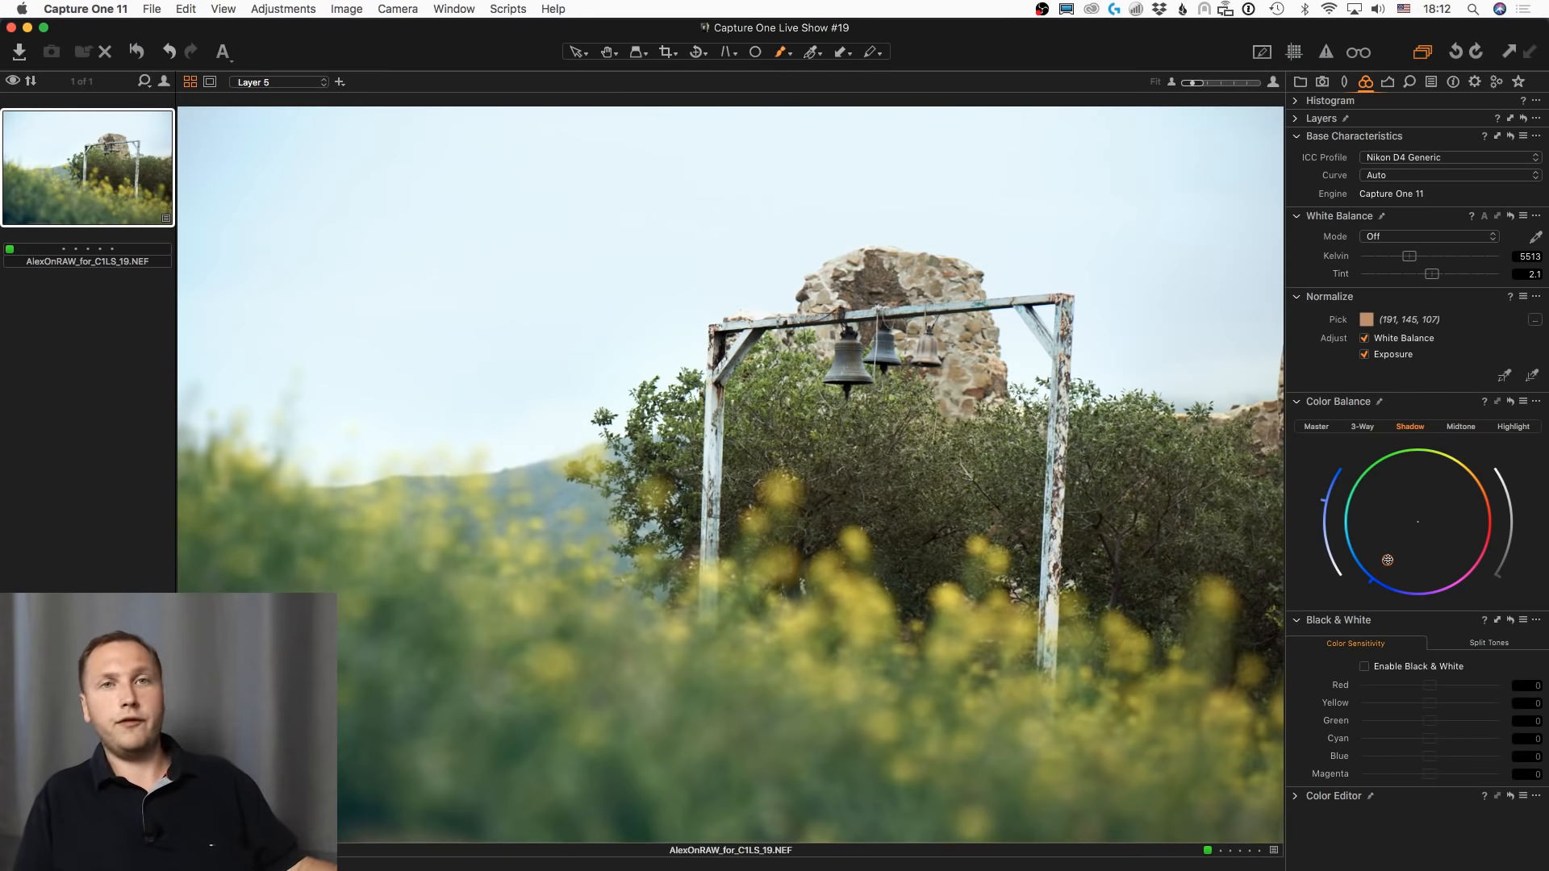
- Compare the graded photo with its unadjusted original version
{"action": "left_click", "coordinate": [138, 56]}
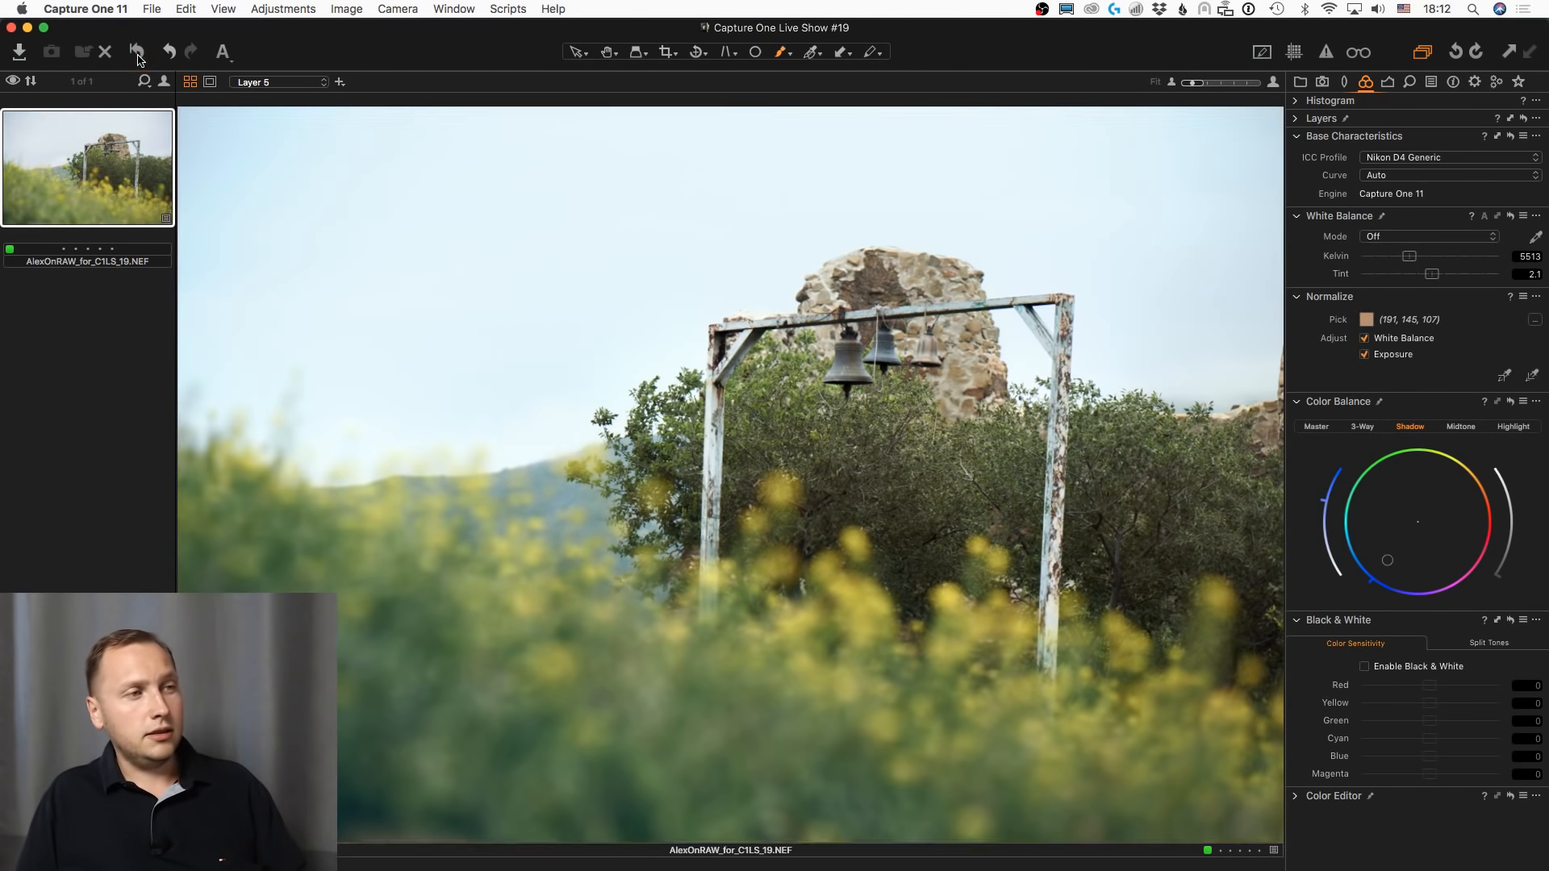
{"action": "left_click_drag", "start_coordinate": [138, 58], "coordinate": [139, 59]}
{"action": "left_click", "coordinate": [138, 56]}
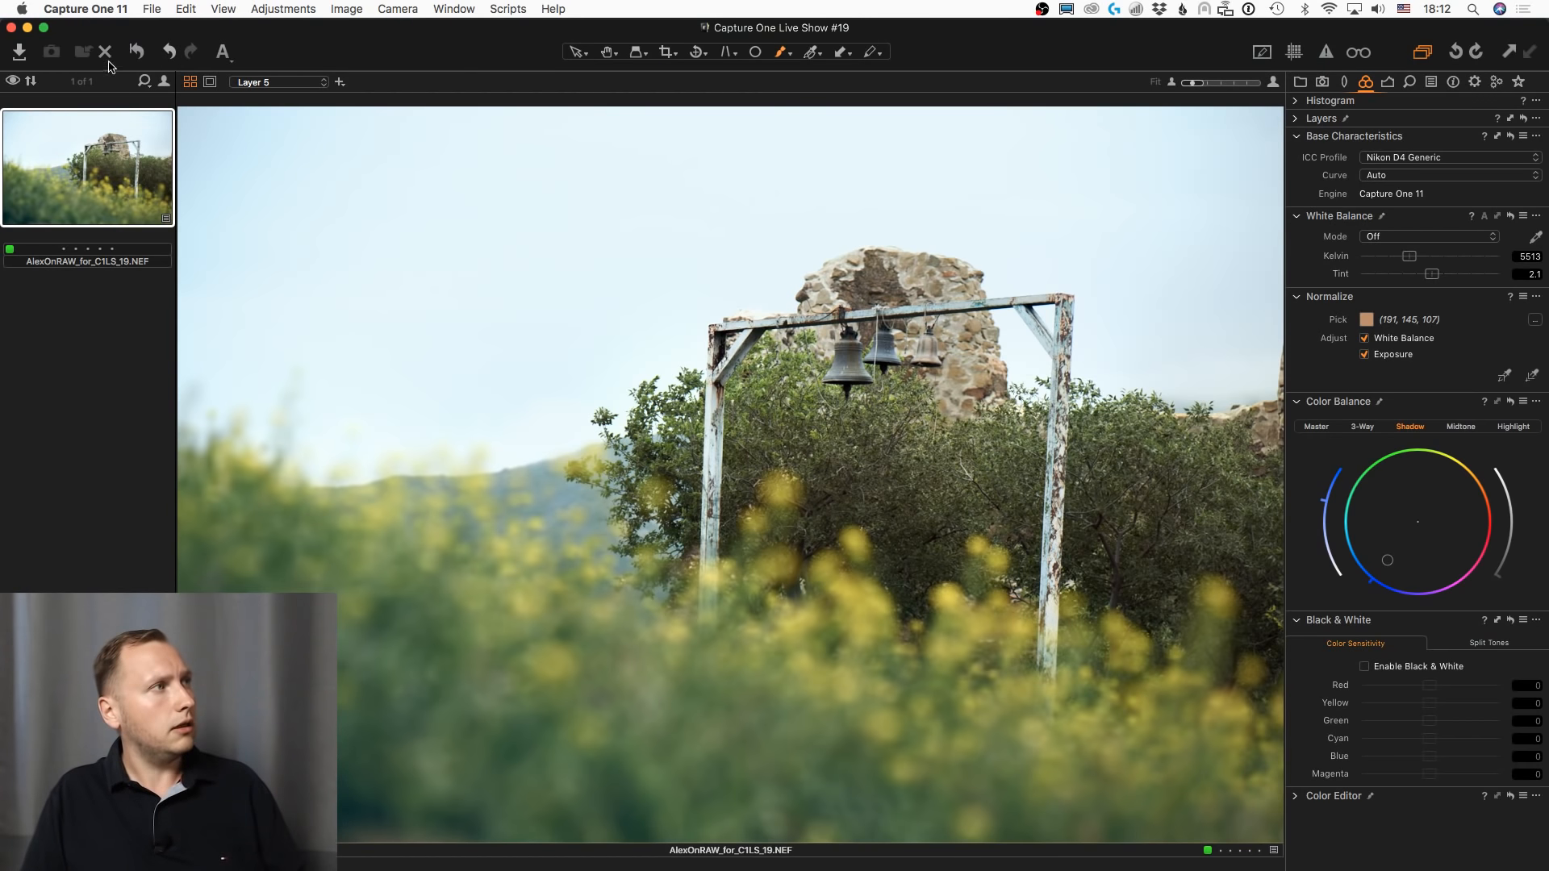
- Compare the bell-frame photo before and after its adjustments once more and show the catalog library
{"action": "left_click", "coordinate": [133, 52]}
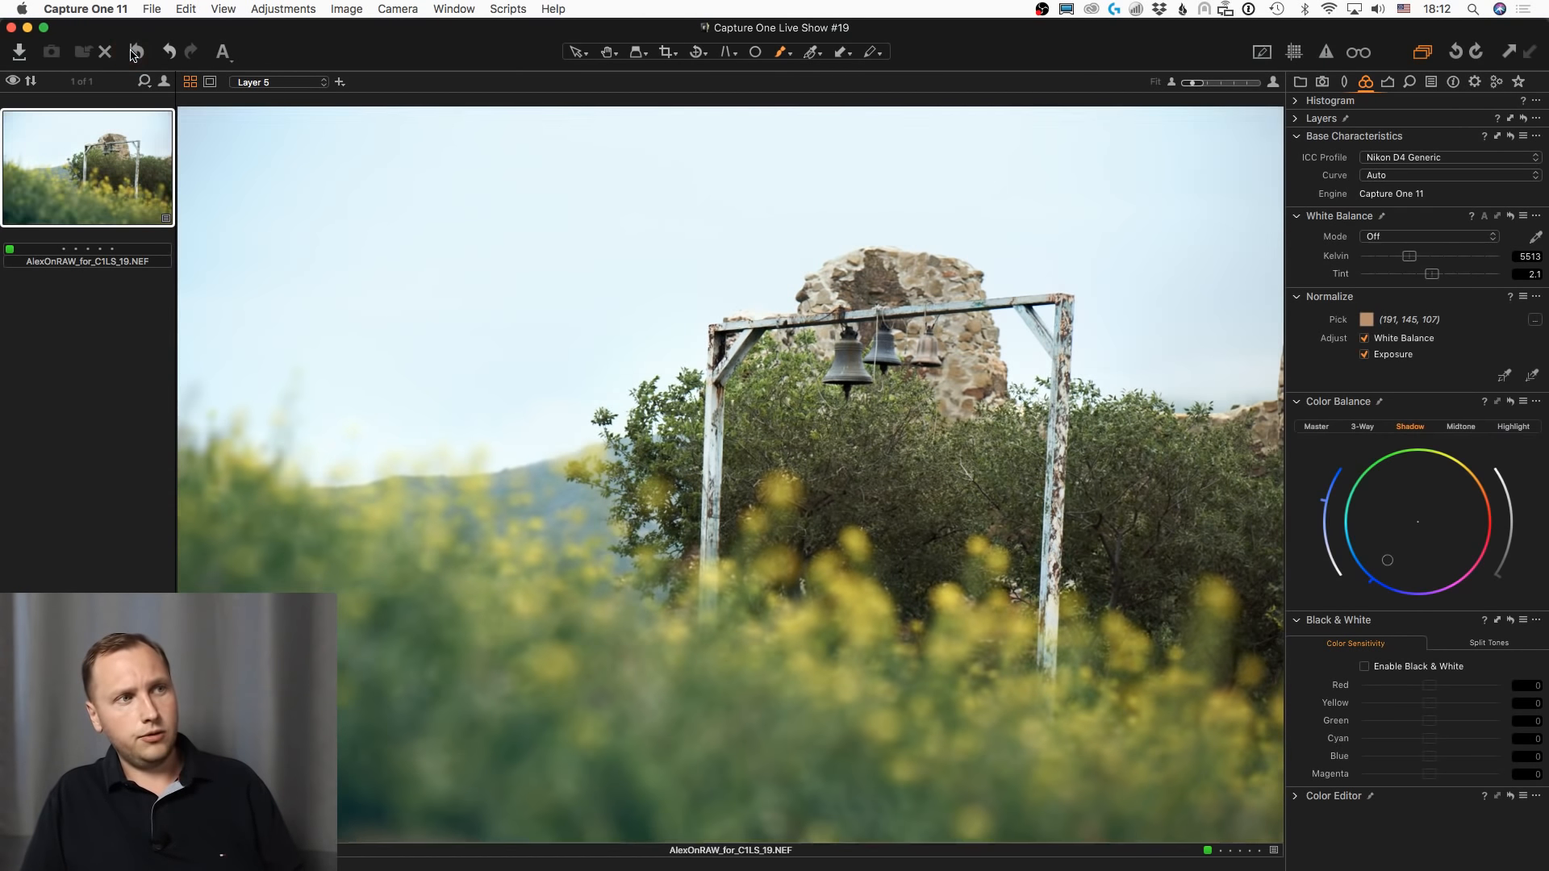
{"action": "left_click", "coordinate": [131, 54], "text": "alt"}
{"action": "left_click", "coordinate": [133, 53], "text": "alt"}
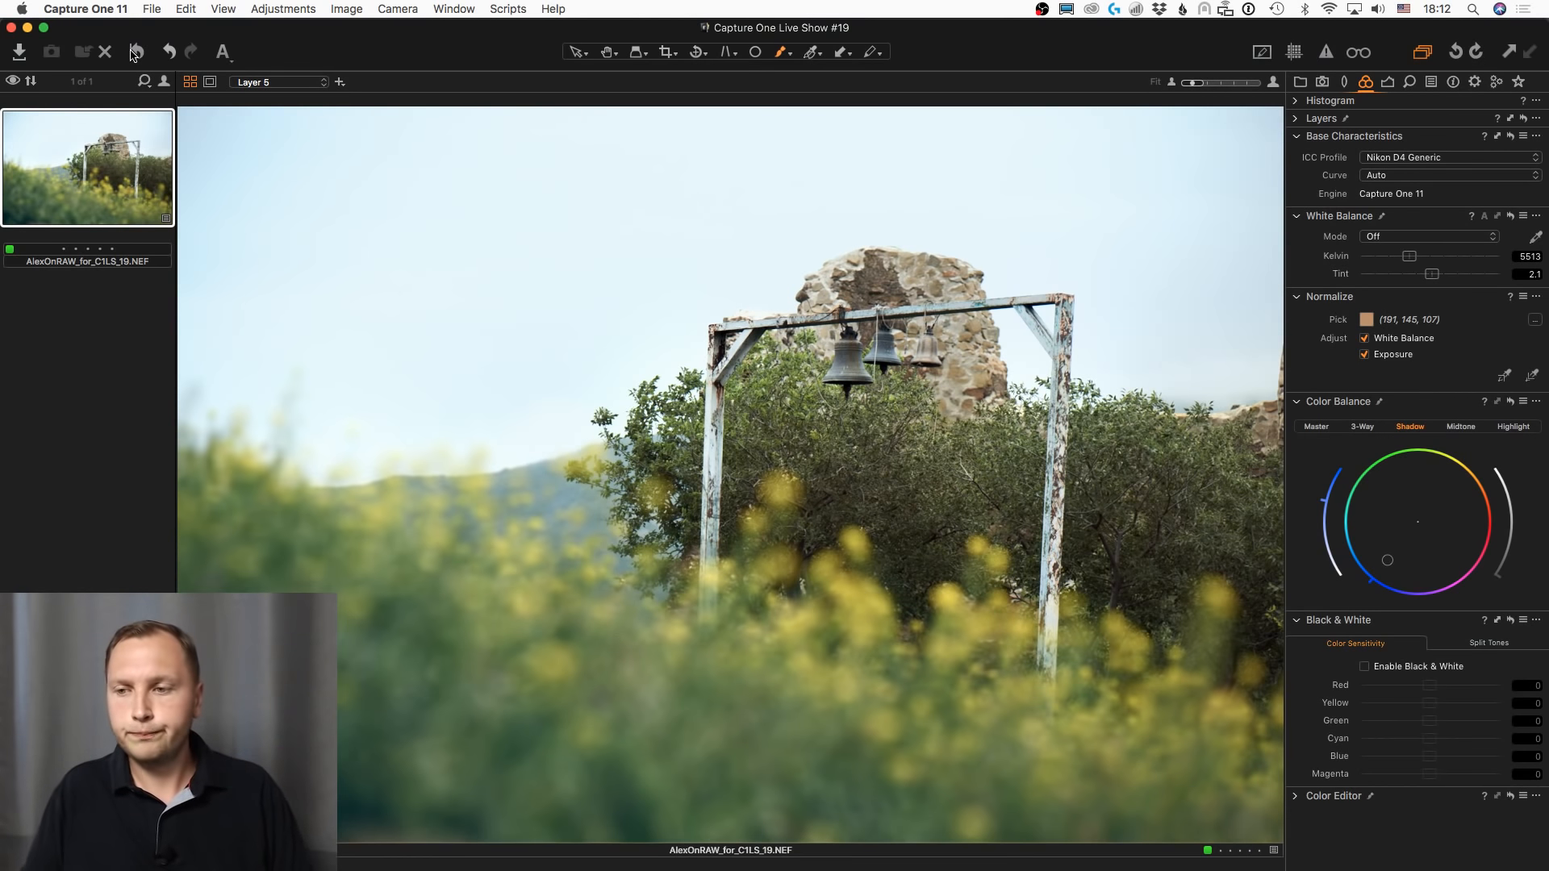
{"action": "left_click", "coordinate": [1300, 81]}
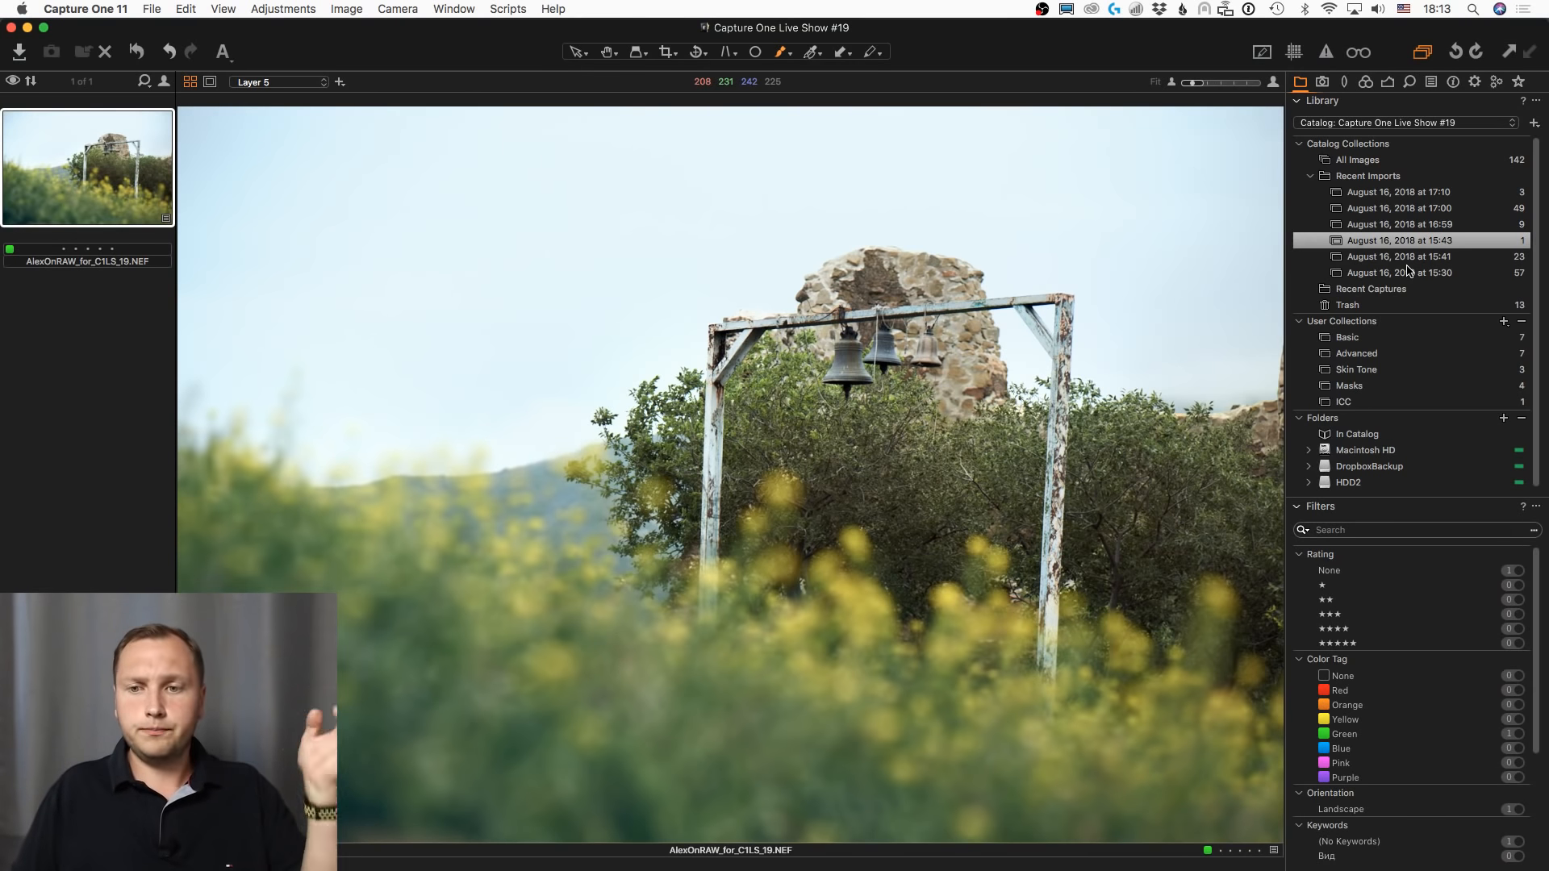
- Switch to Google Chrome, view the AlexOnRAW YouTube channel page, and return to Capture One
{"action": "mouse_move", "coordinate": [2, 547]}
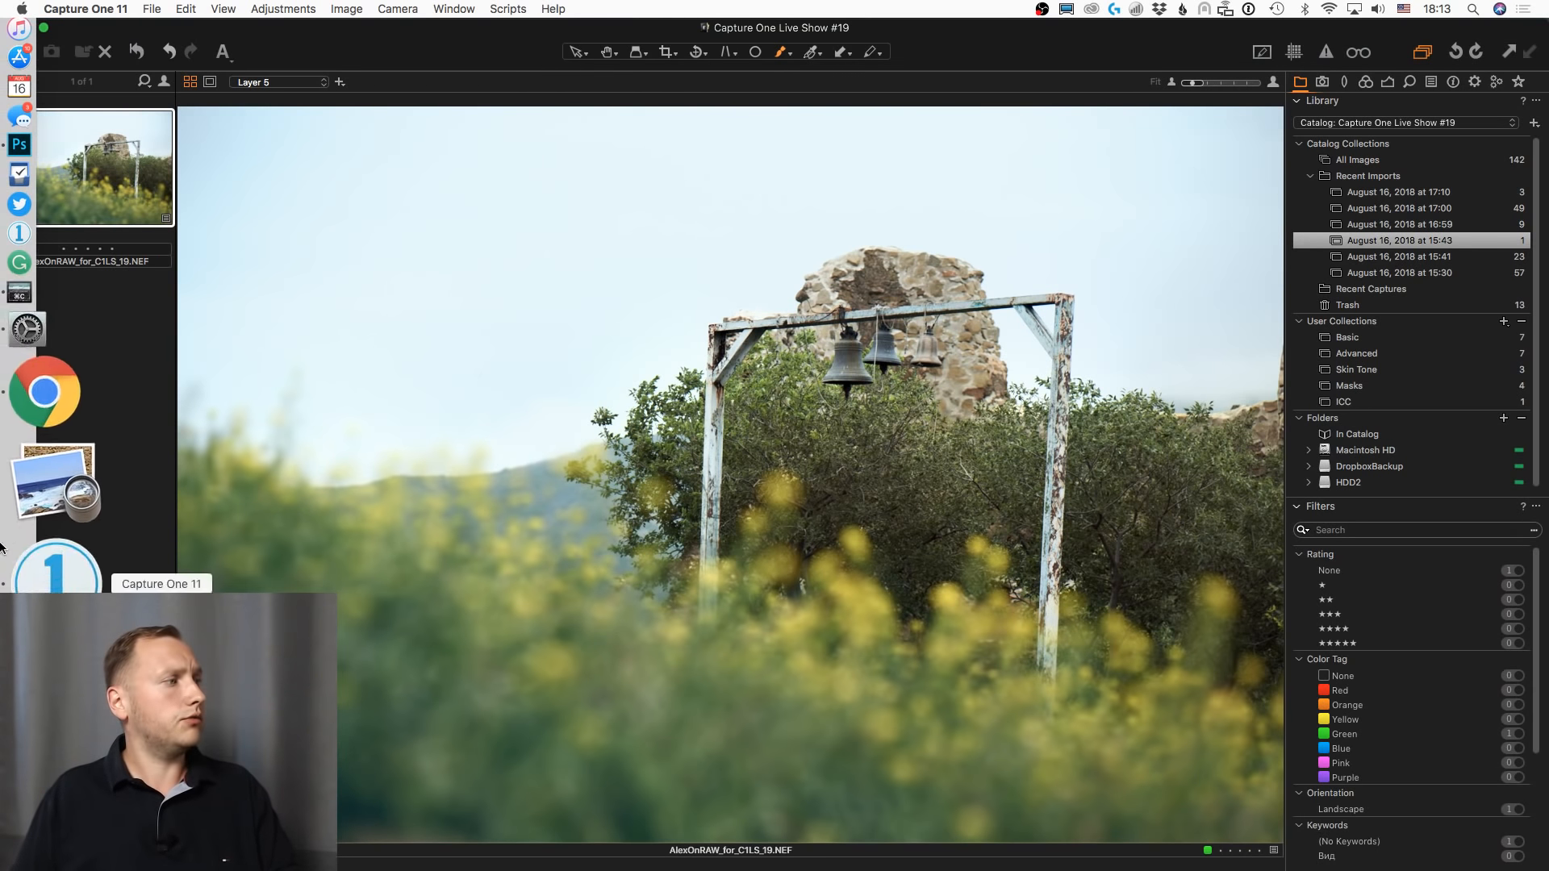
{"action": "left_click", "coordinate": [59, 500]}
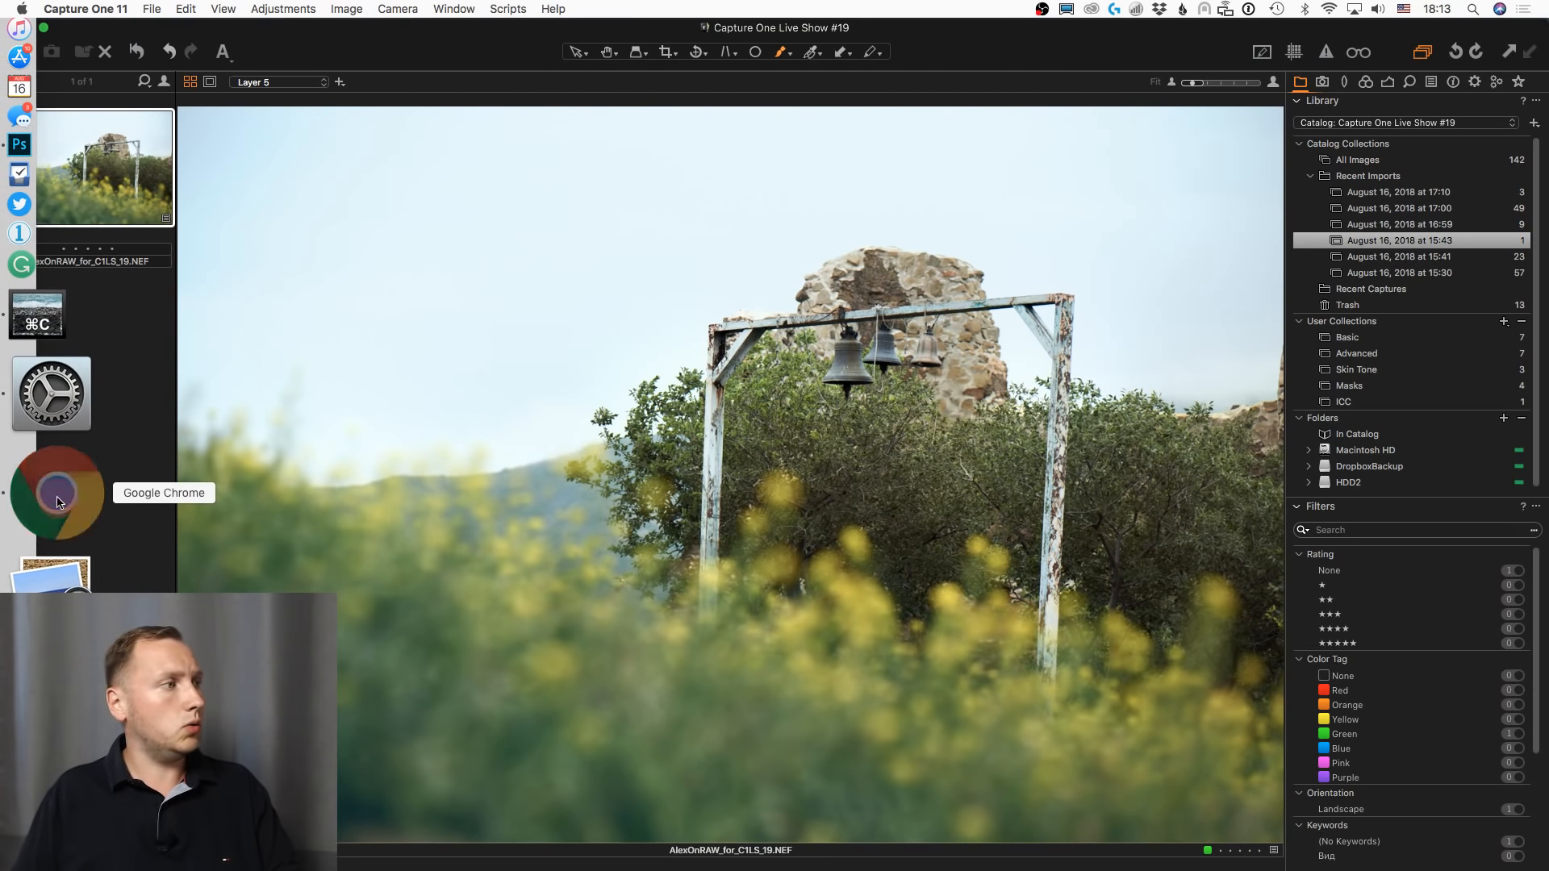
{"action": "left_click", "coordinate": [687, 69]}
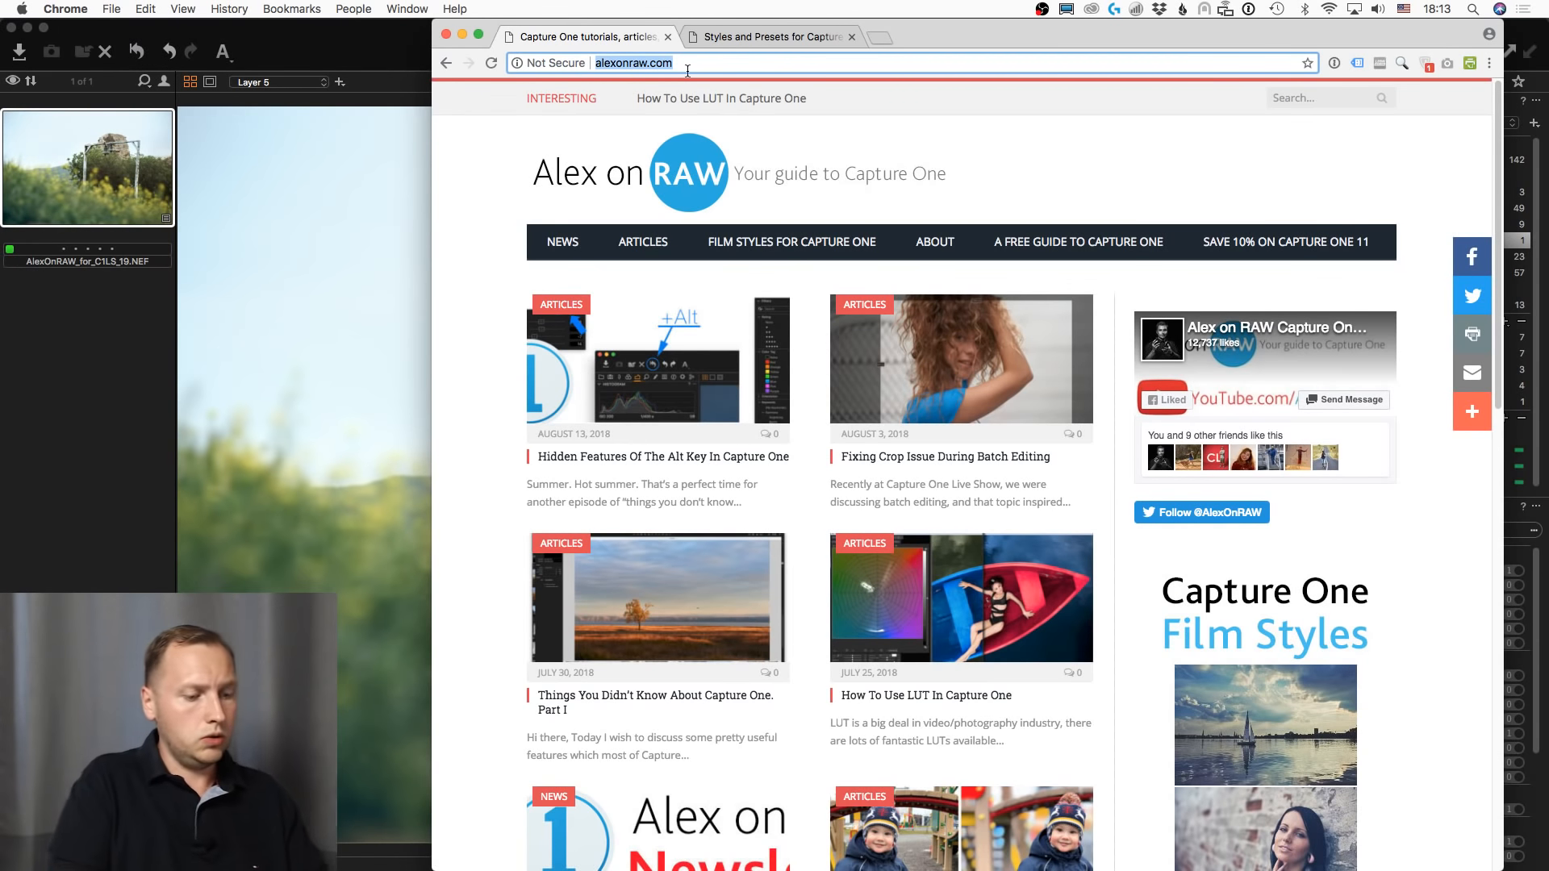
{"action": "type", "text": "you"}
{"action": "key", "text": "Return"}
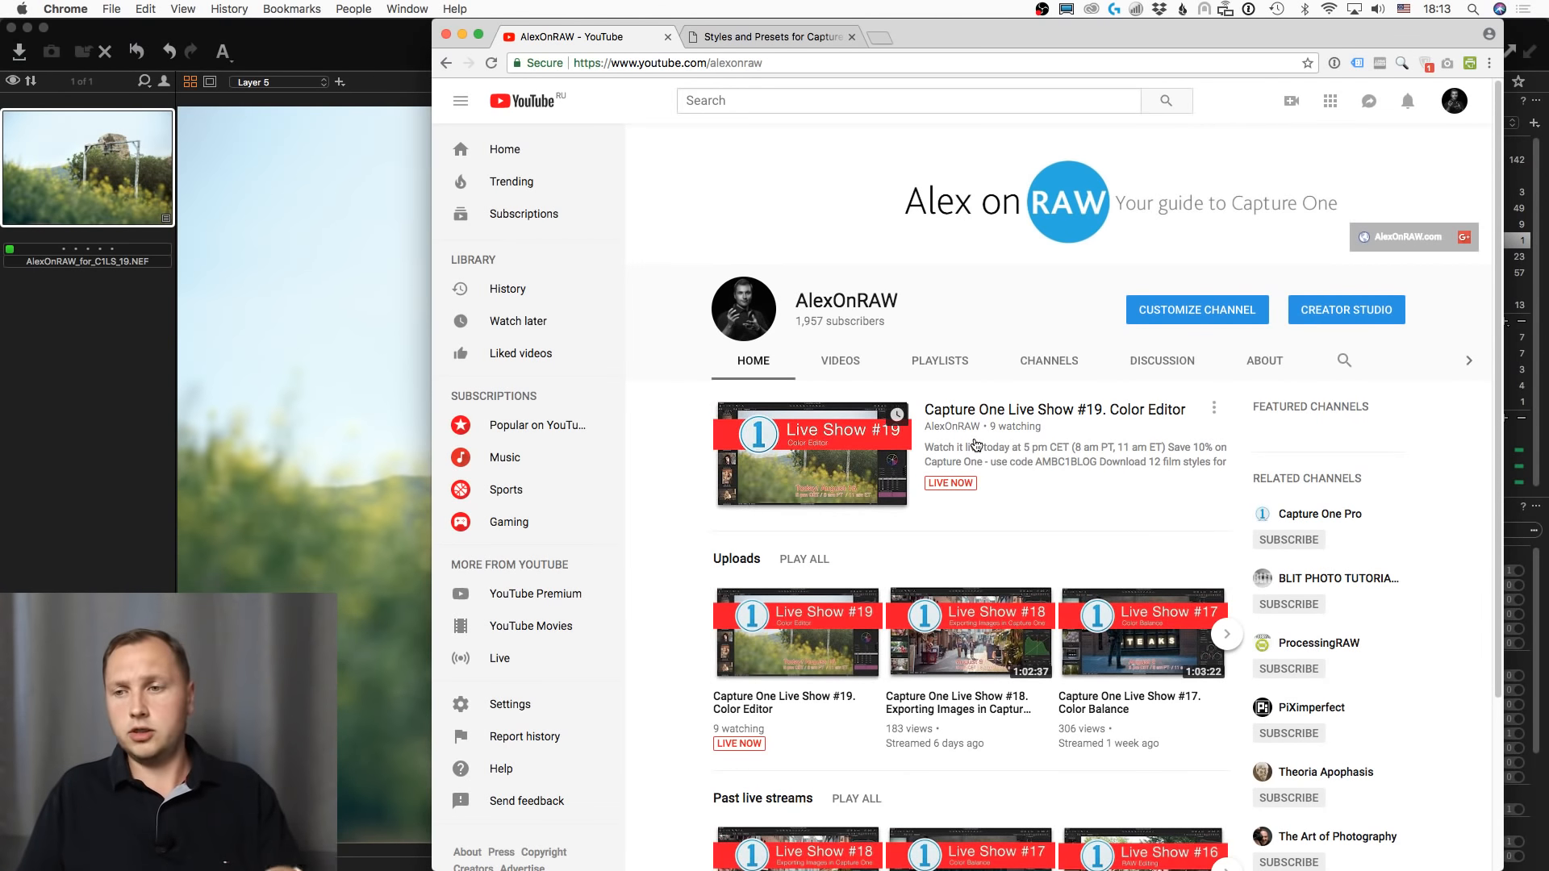
{"action": "left_click", "coordinate": [310, 70]}
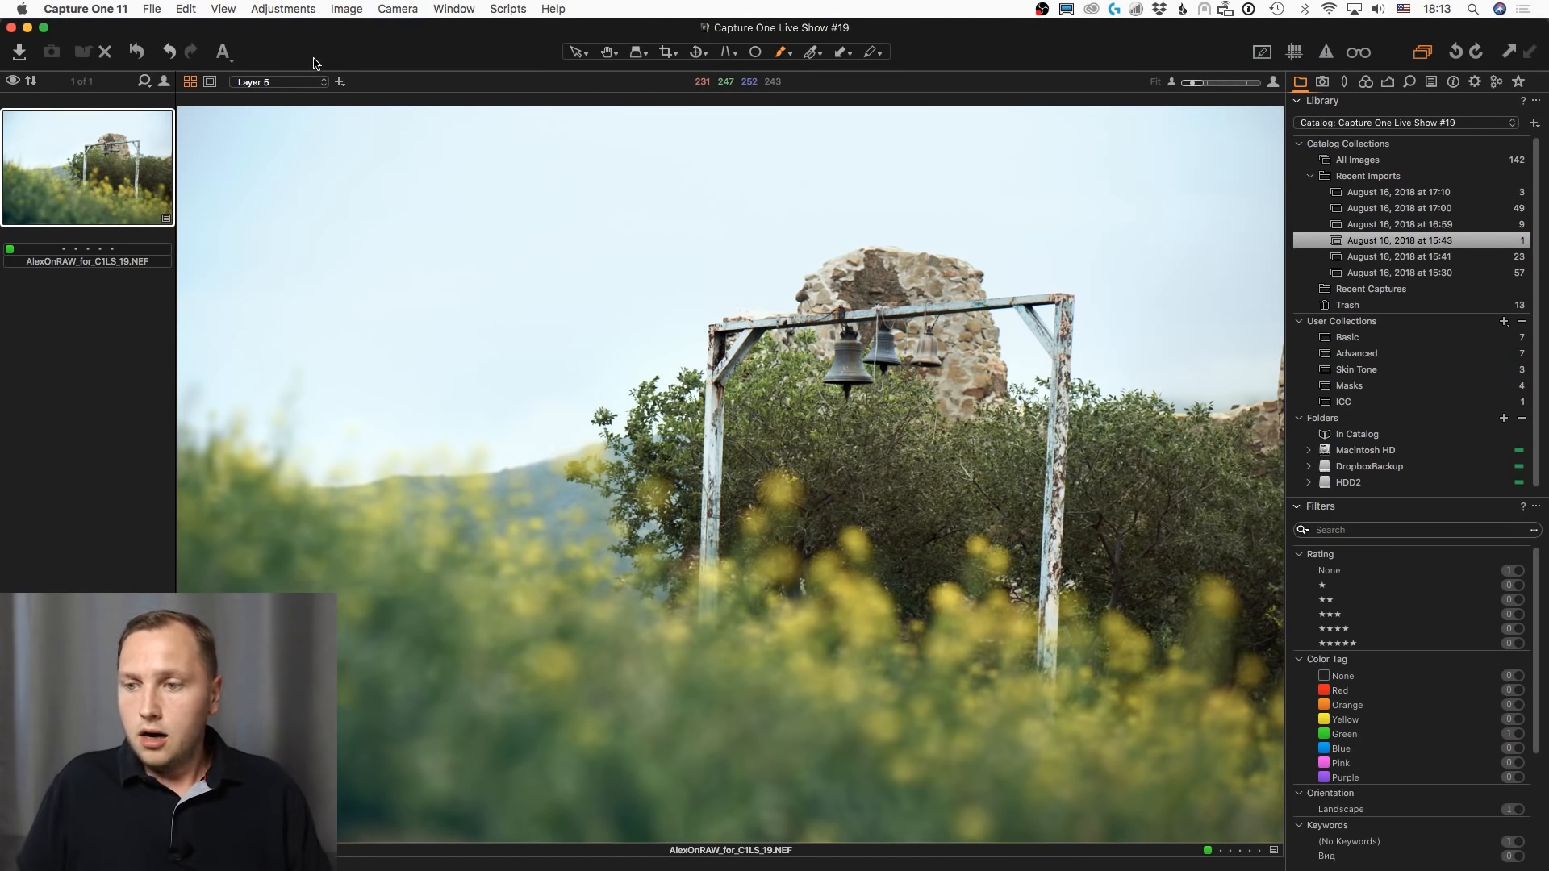
- Open the Basic user collection with the concert photo 3_4.4.NEF and show the Color Editor's settings
{"action": "key", "text": "h"}
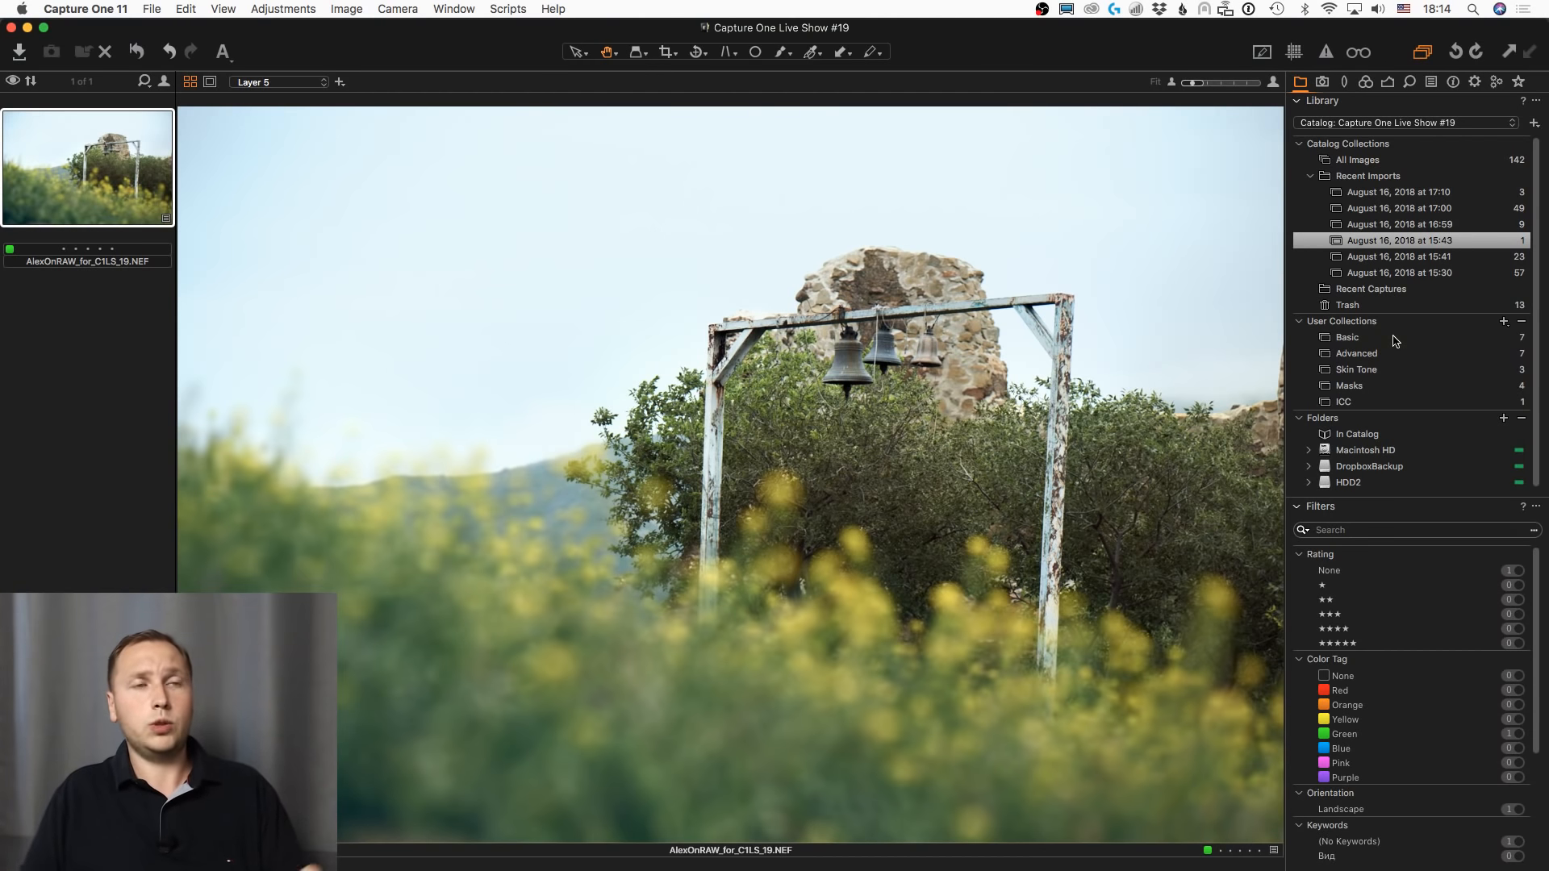
{"action": "left_click", "coordinate": [1396, 339]}
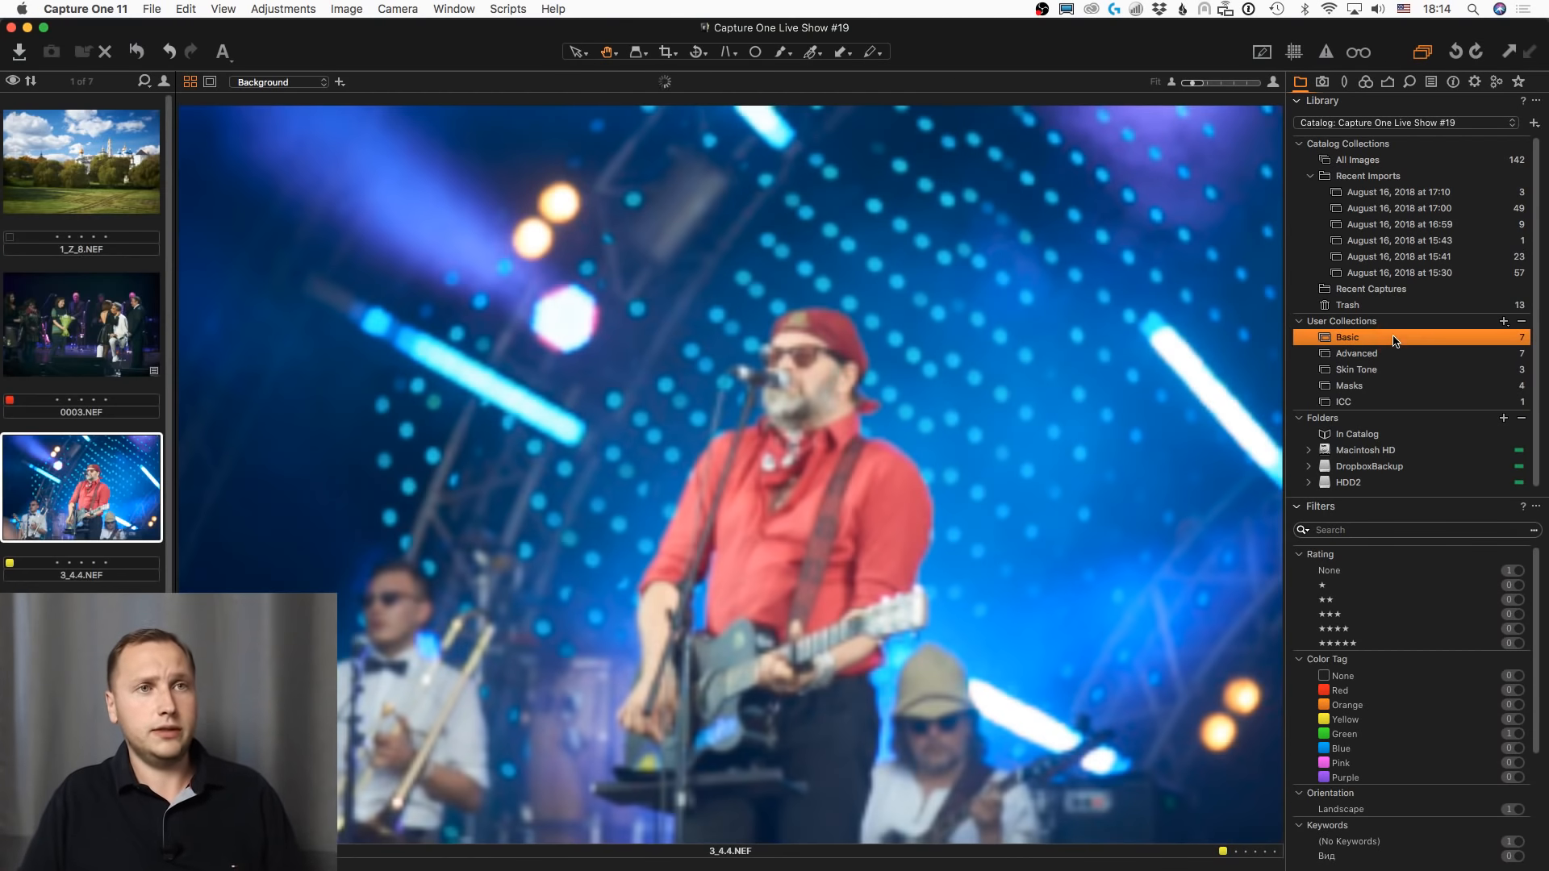
{"action": "left_click", "coordinate": [1364, 82]}
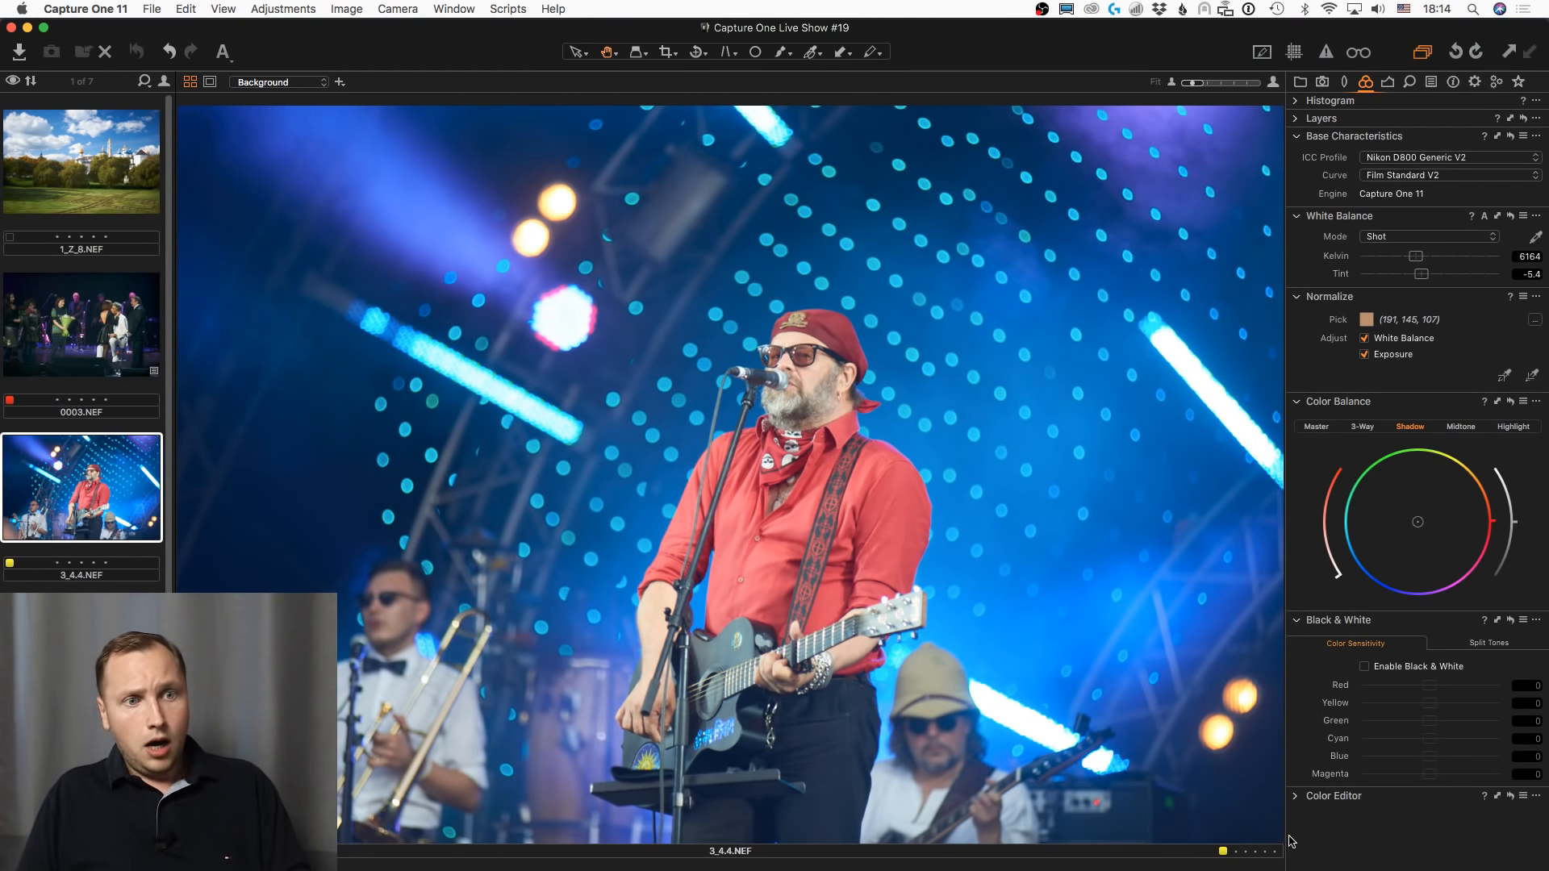
{"action": "left_click", "coordinate": [1296, 797]}
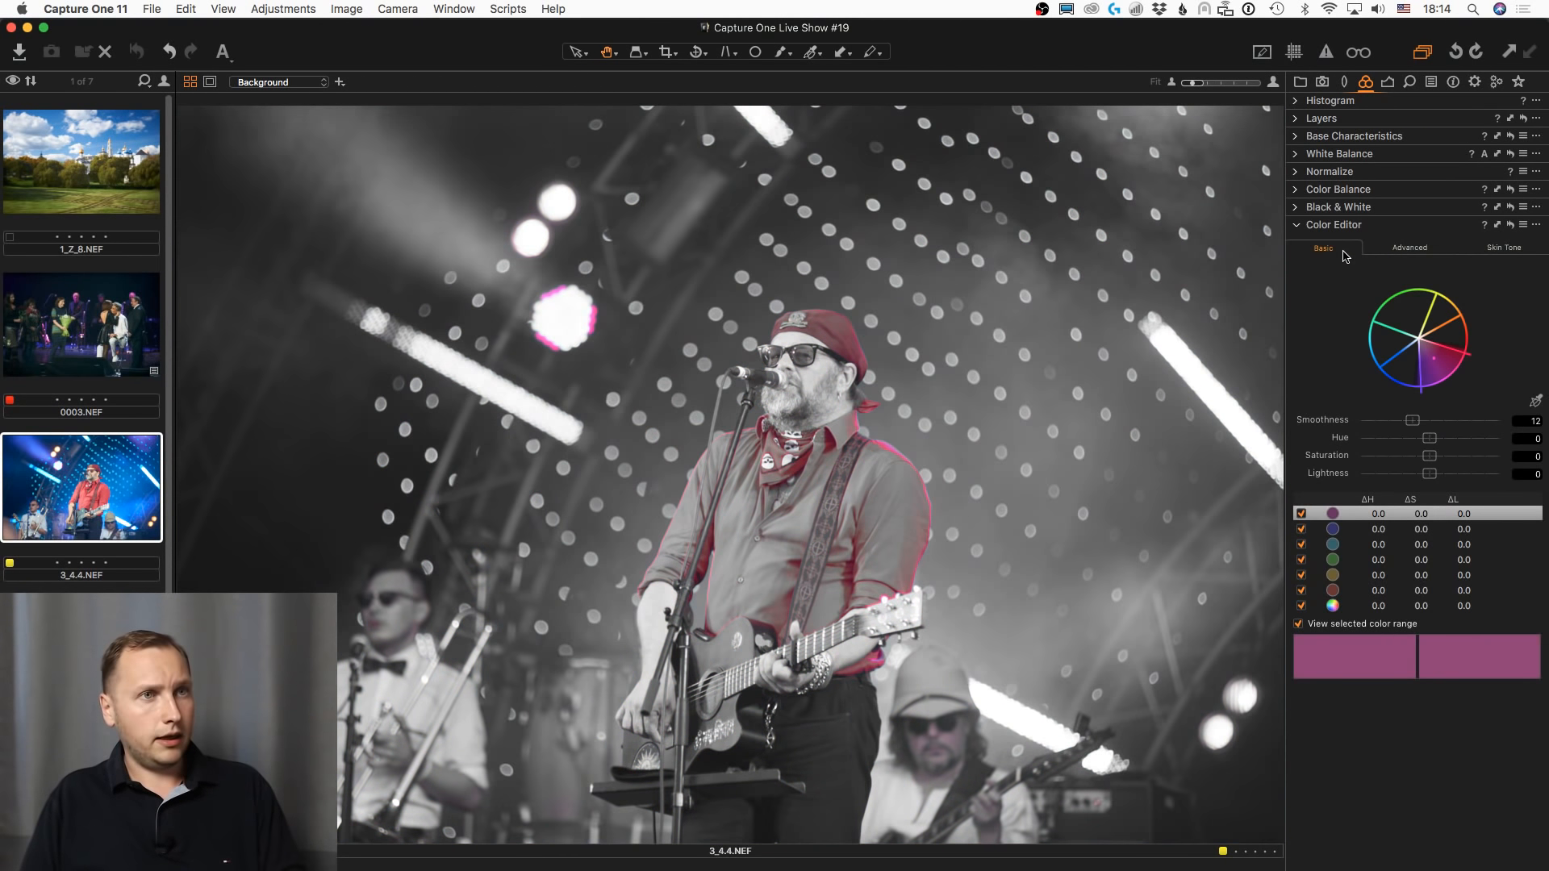
- Turn off the selected color range view, look at the Color Editor's Advanced mode, and return to Basic mode
{"action": "left_click", "coordinate": [1331, 624]}
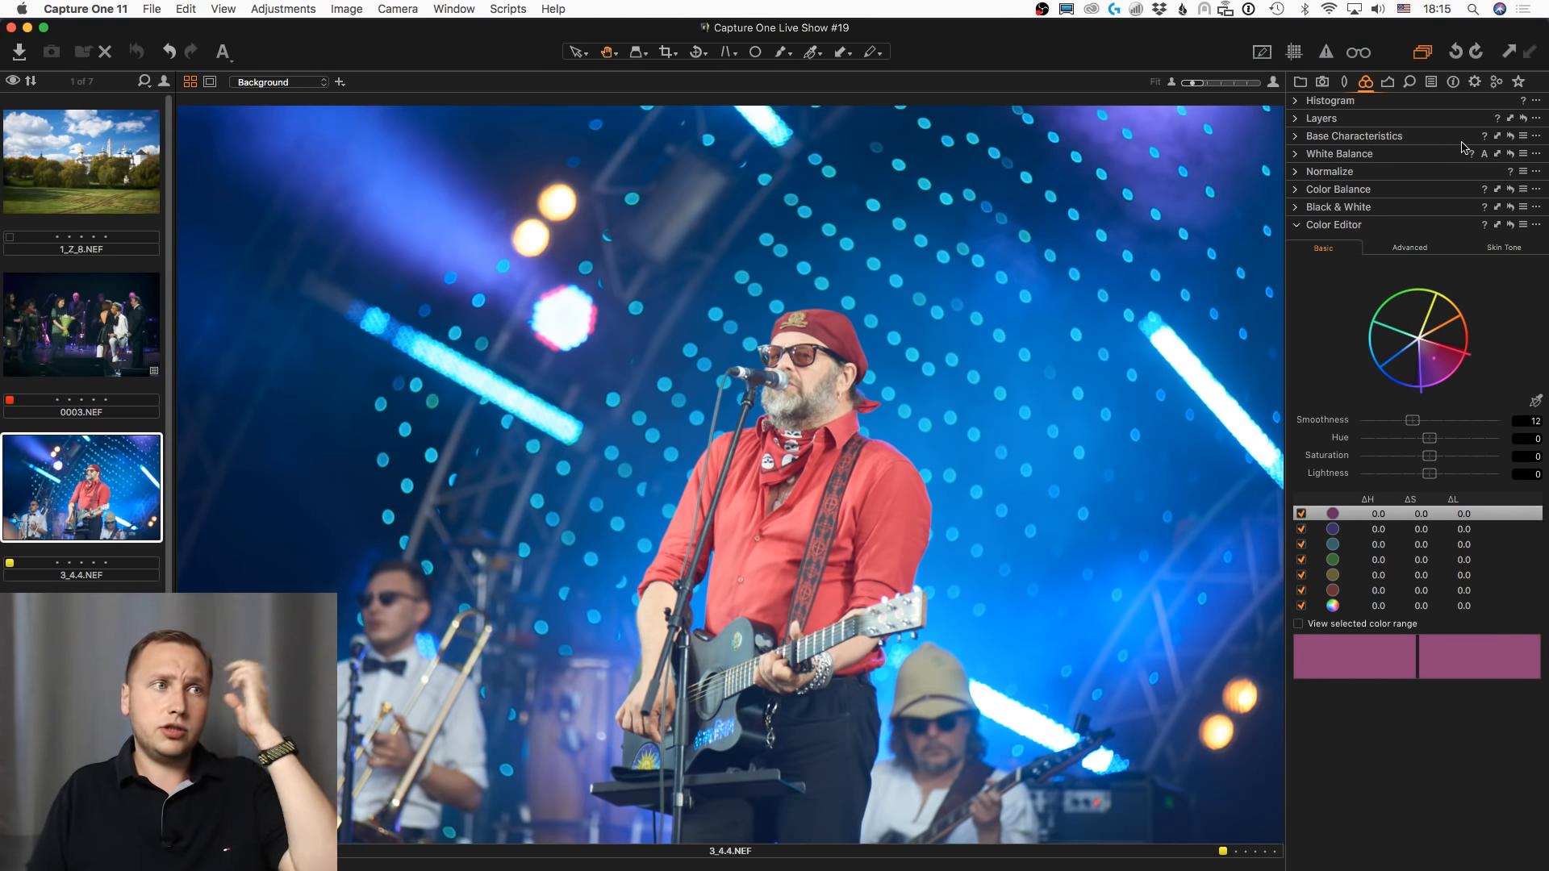
{"action": "left_click", "coordinate": [1421, 253]}
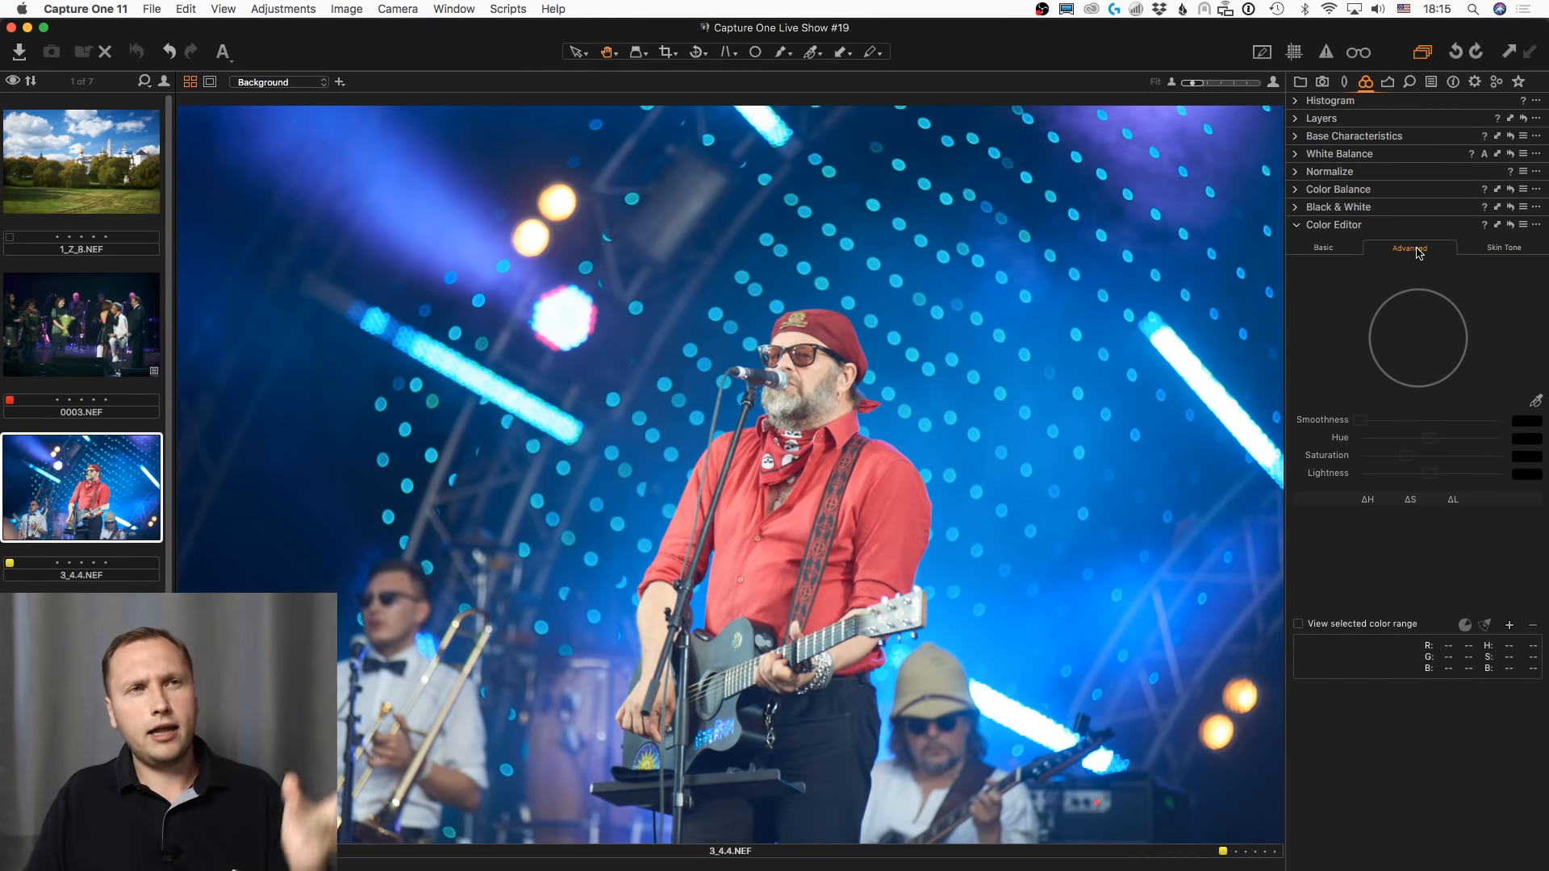
{"action": "left_click", "coordinate": [1344, 252]}
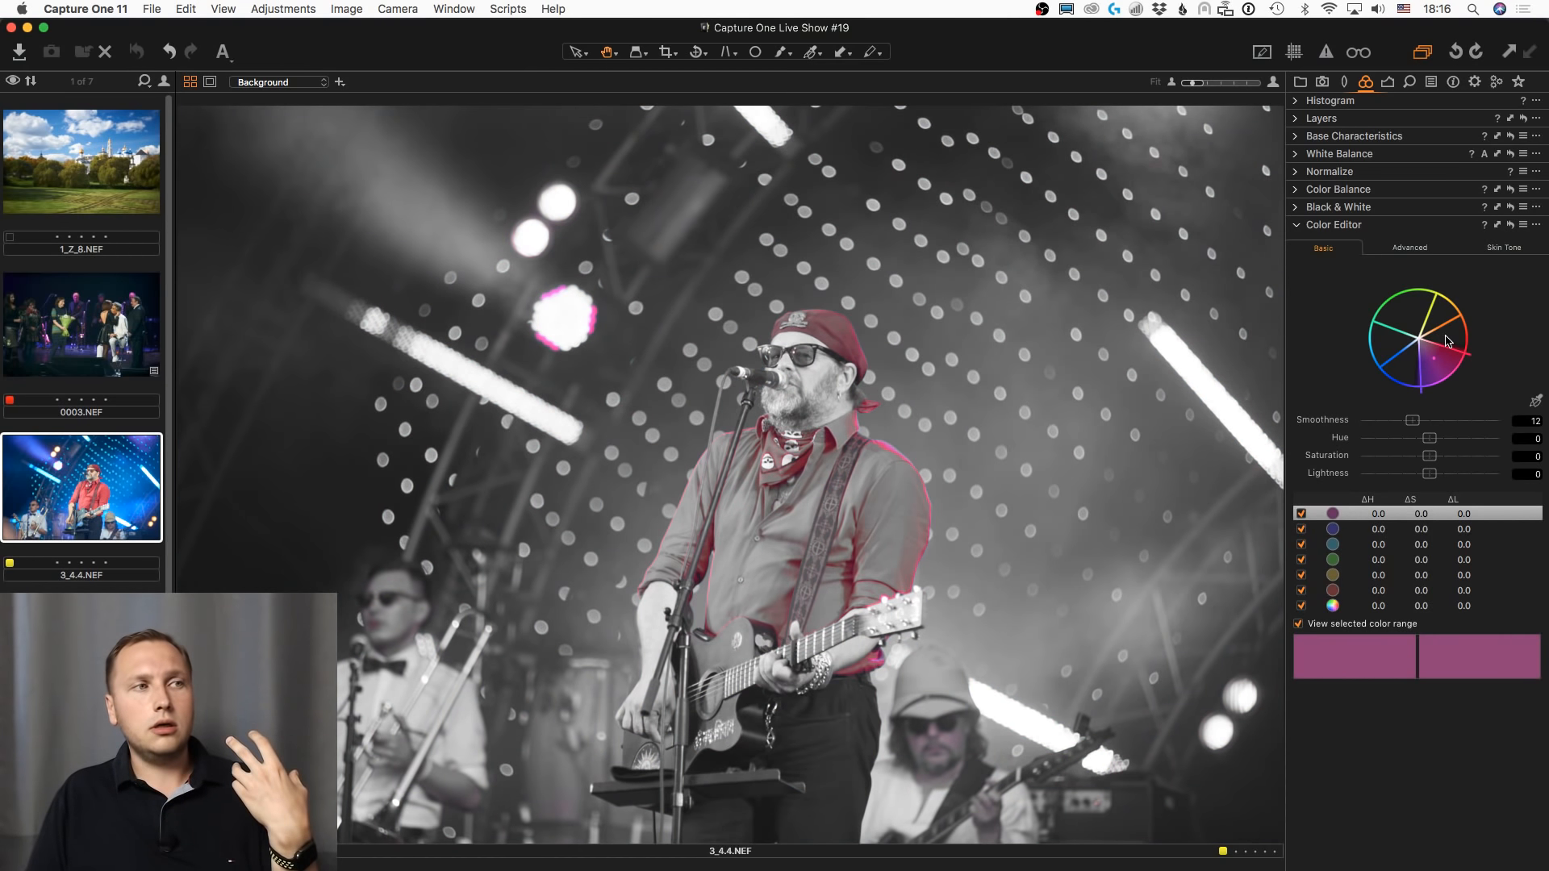
- Isolate the red and yellow color ranges alternately on the concert photo, and turn the selected color range view off
{"action": "left_click", "coordinate": [1452, 341]}
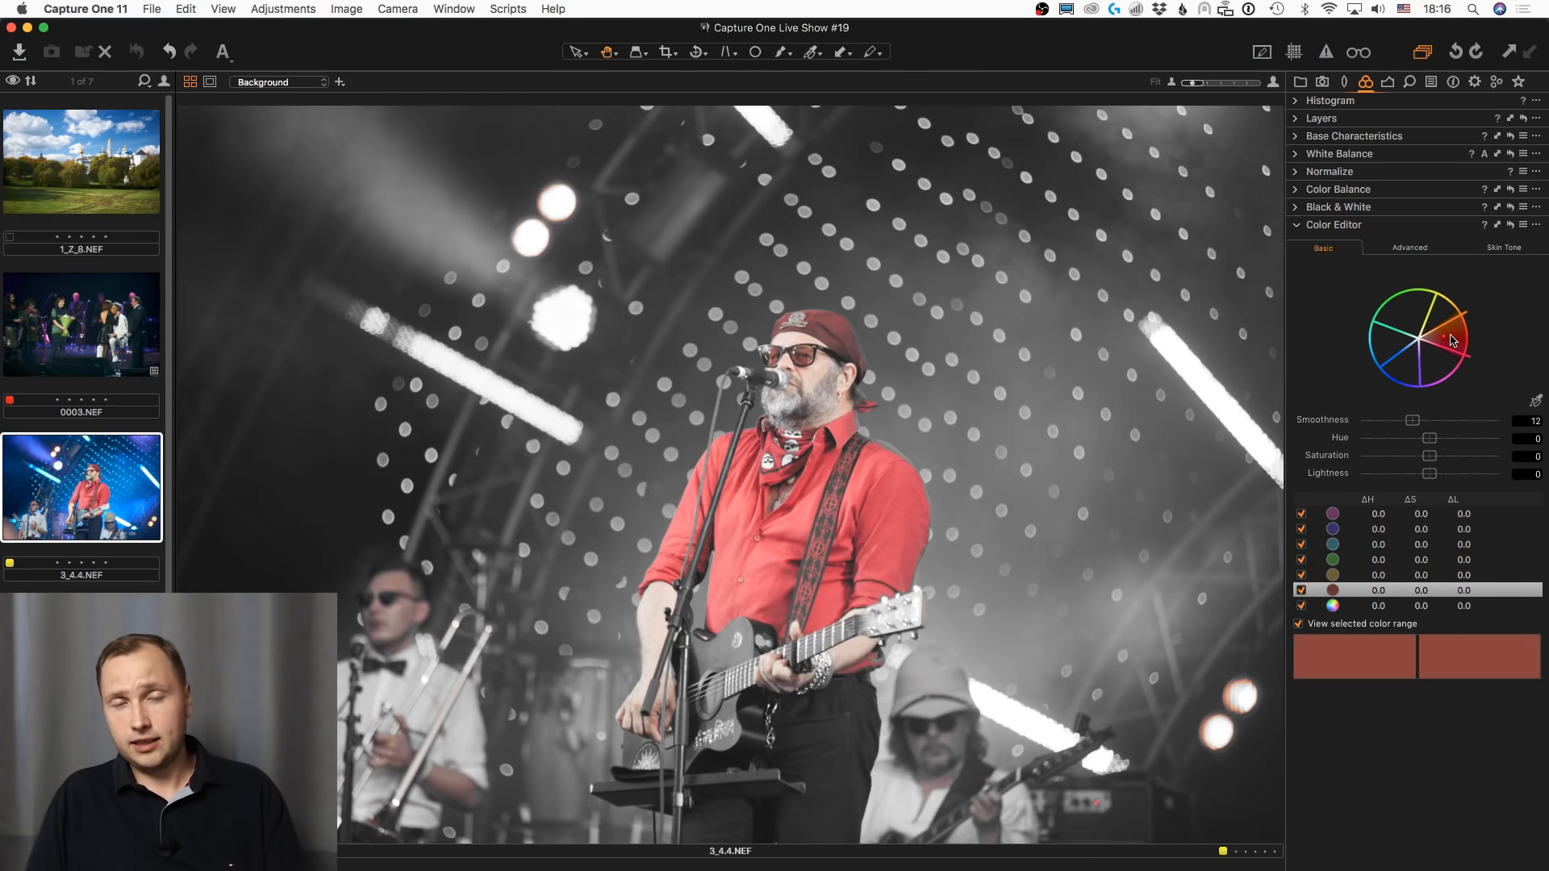
{"action": "left_click", "coordinate": [1446, 321]}
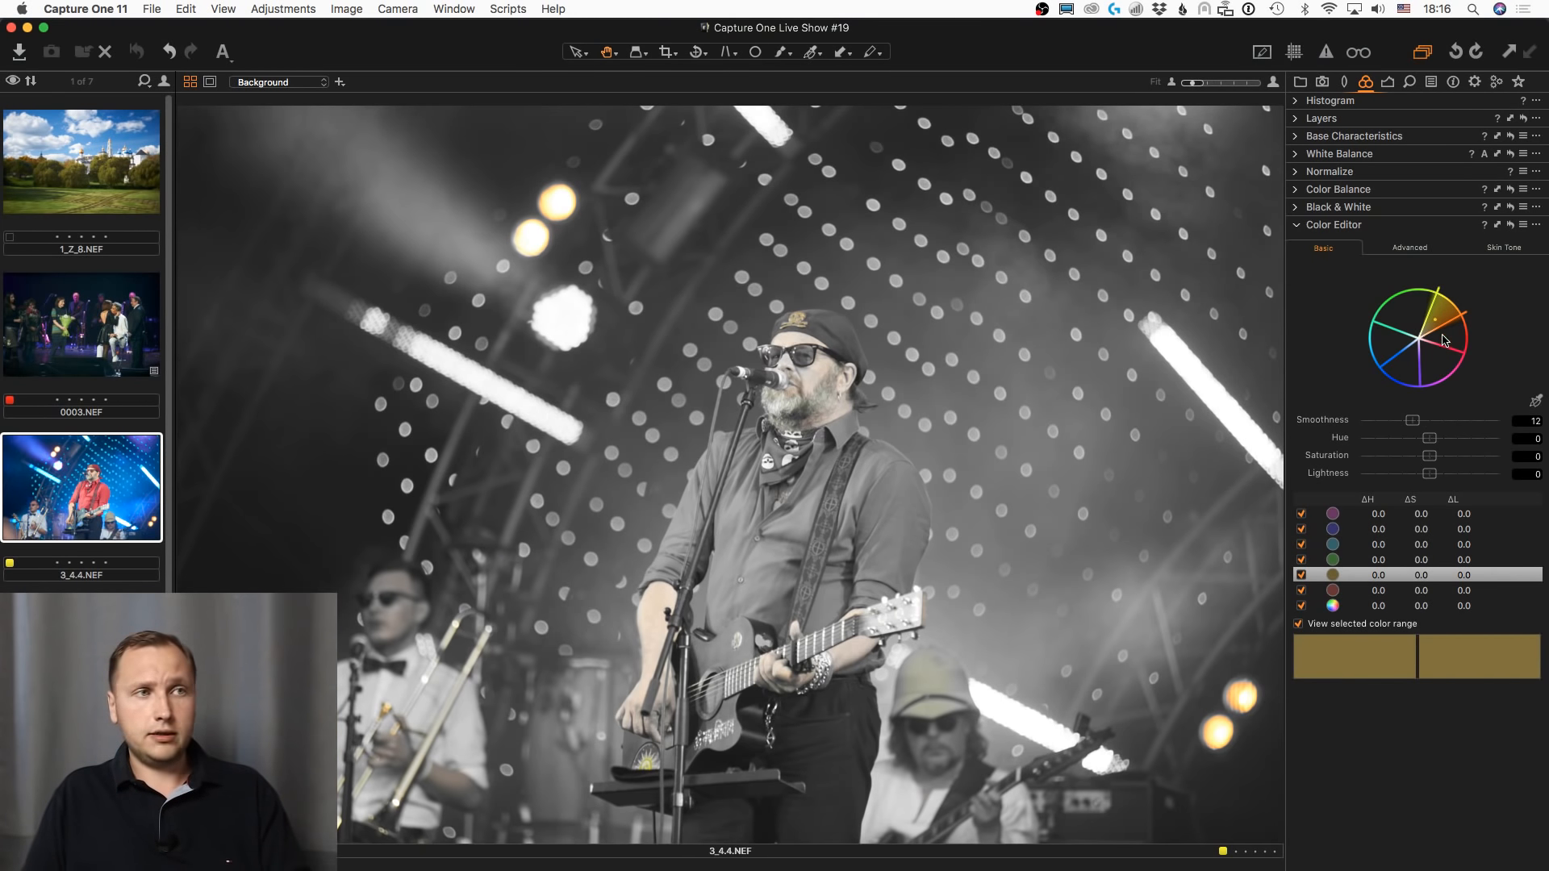
{"action": "left_click", "coordinate": [1444, 340]}
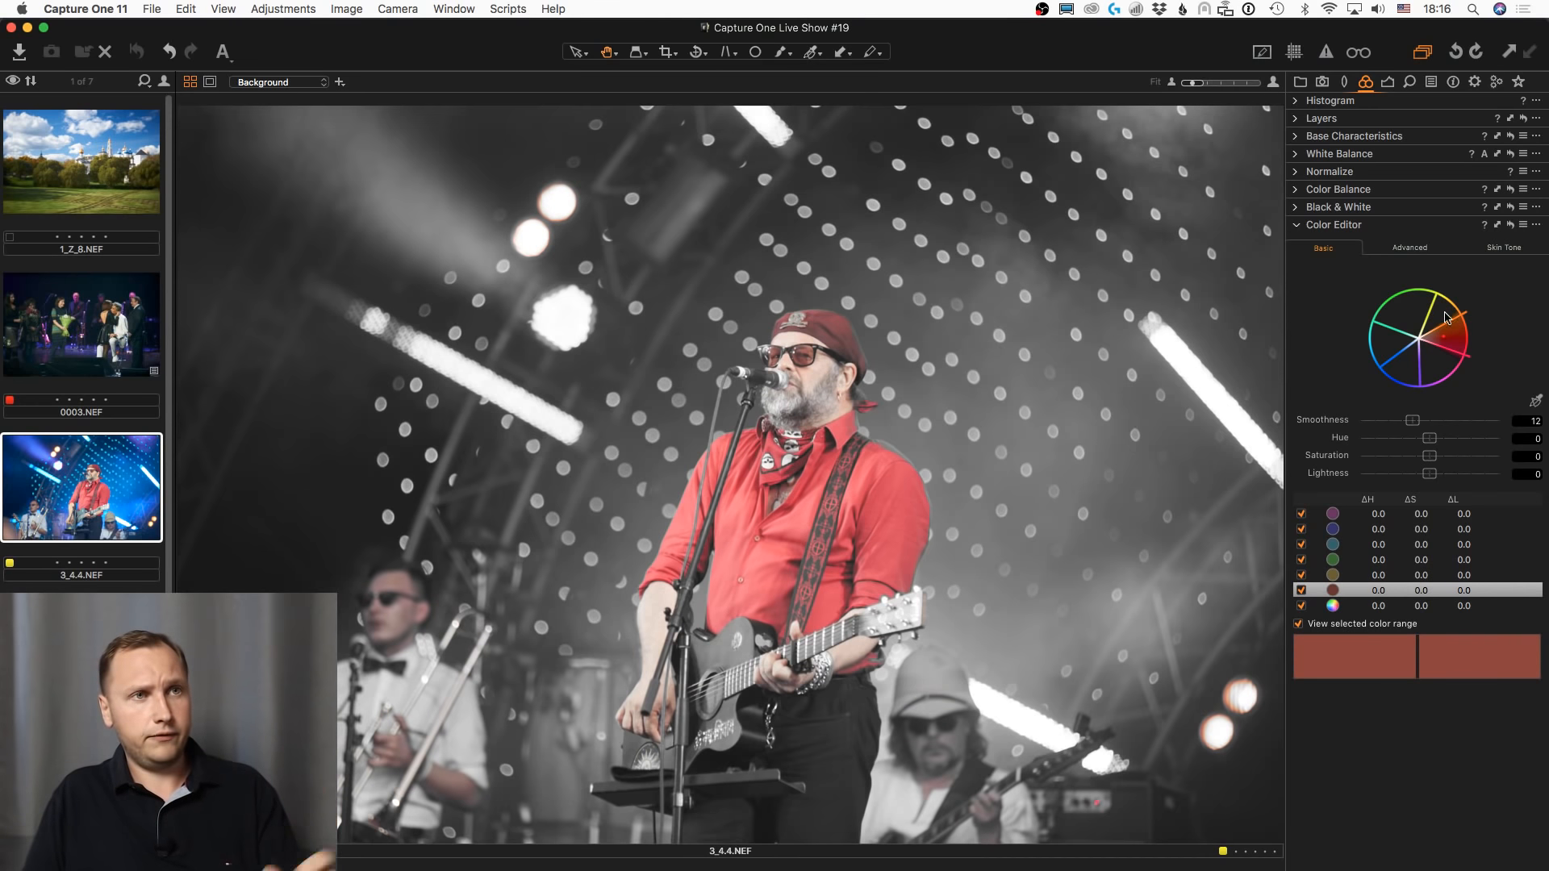
{"action": "left_click", "coordinate": [1444, 317]}
{"action": "left_click", "coordinate": [1356, 623]}
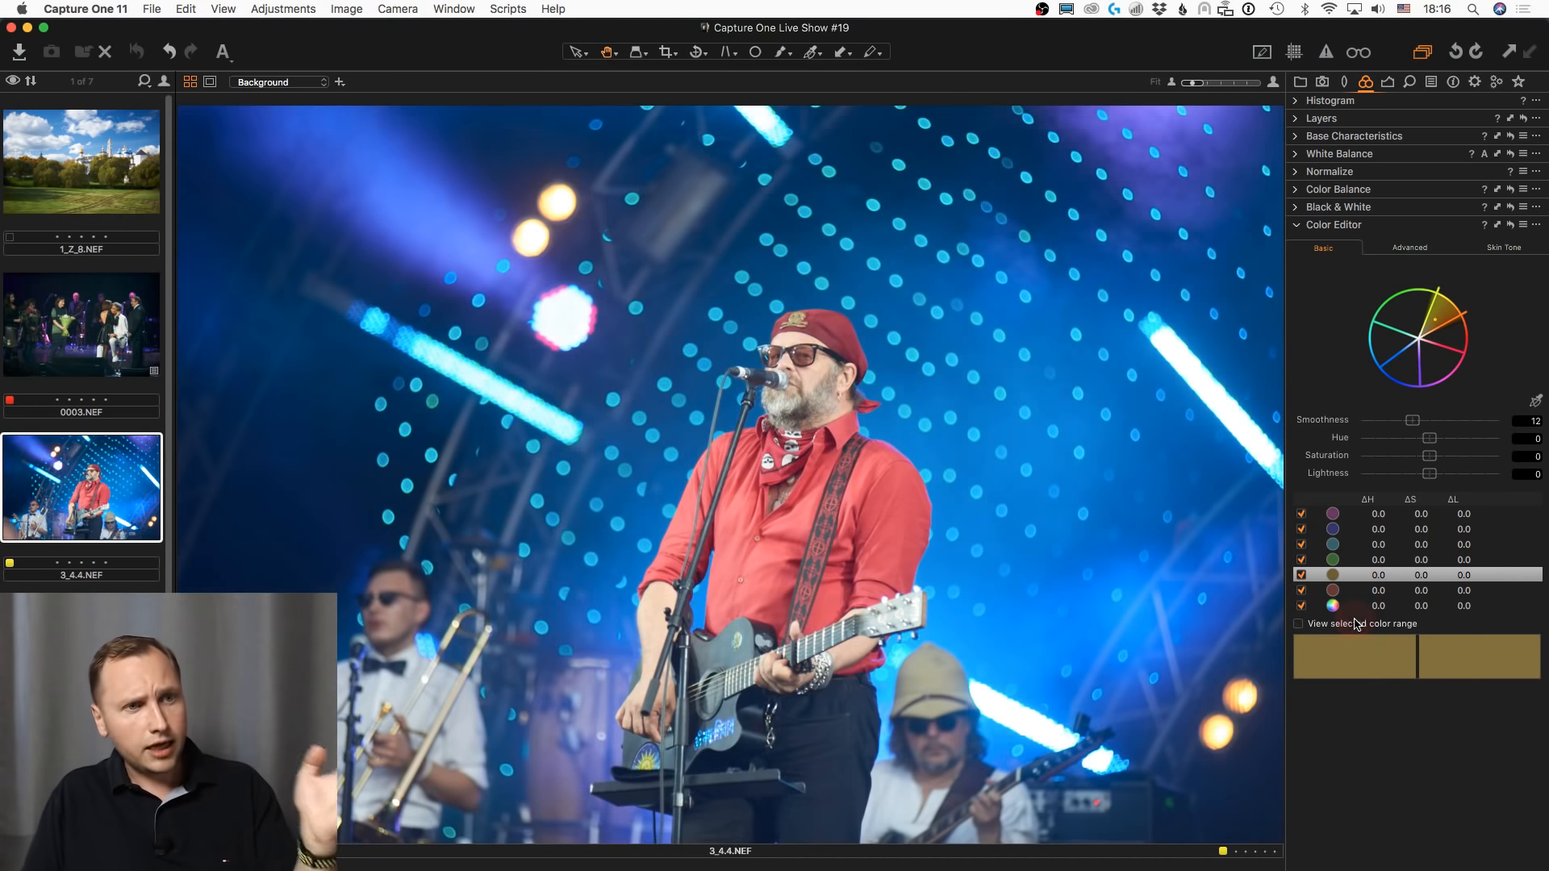
- Crop the concert photo tighter around the singer with the guitar and fine-tune the crop frame
{"action": "key", "text": "c"}
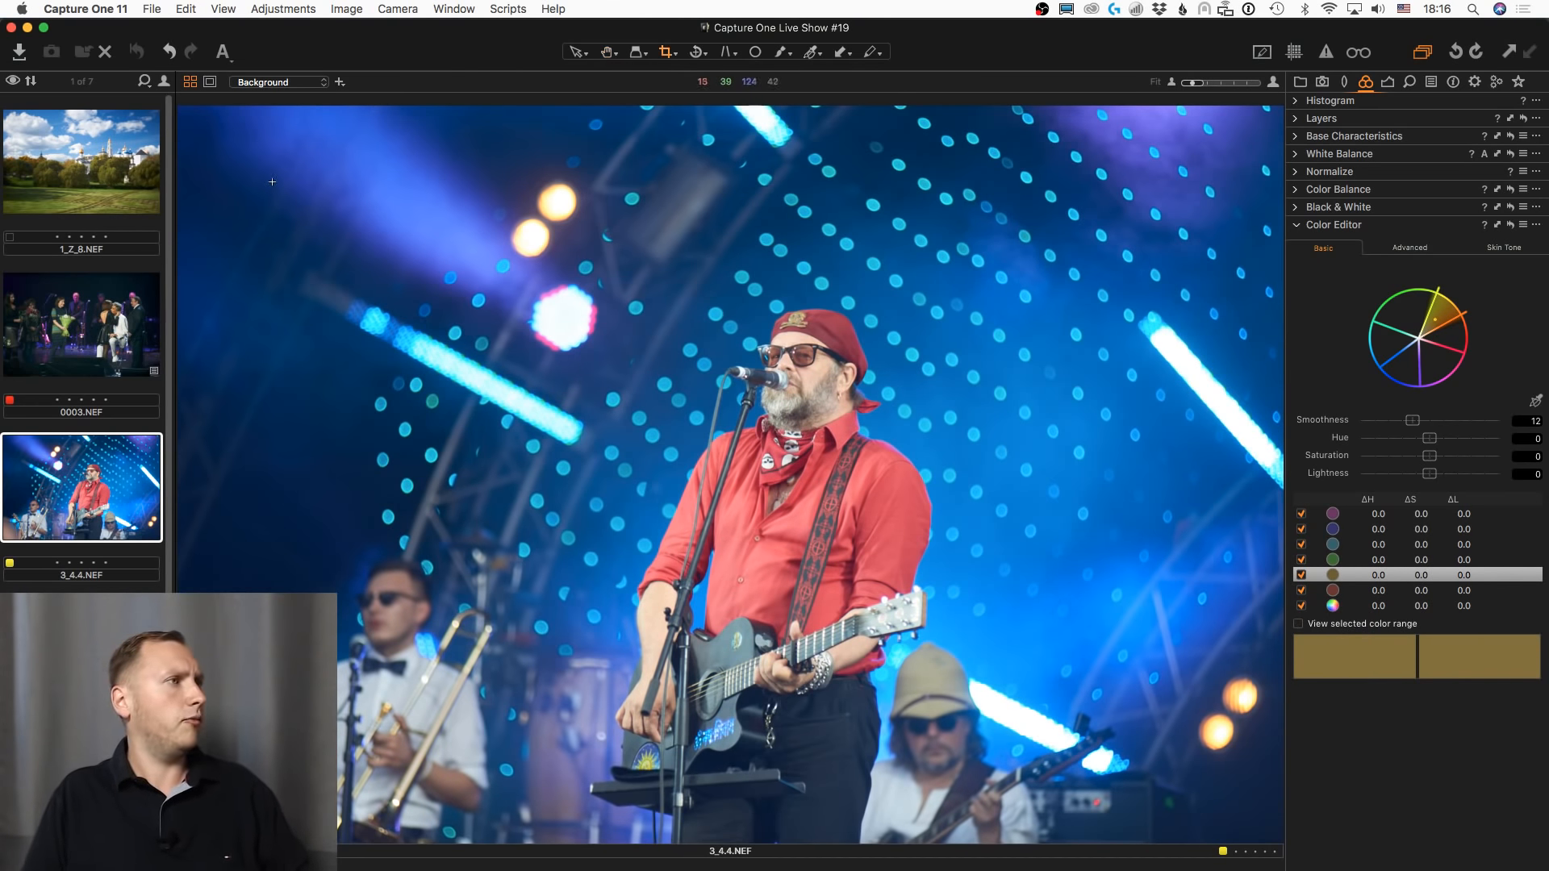
{"action": "left_click_drag", "start_coordinate": [272, 182], "coordinate": [1141, 761]}
{"action": "left_click_drag", "start_coordinate": [889, 599], "coordinate": [936, 632]}
{"action": "key", "text": "h"}
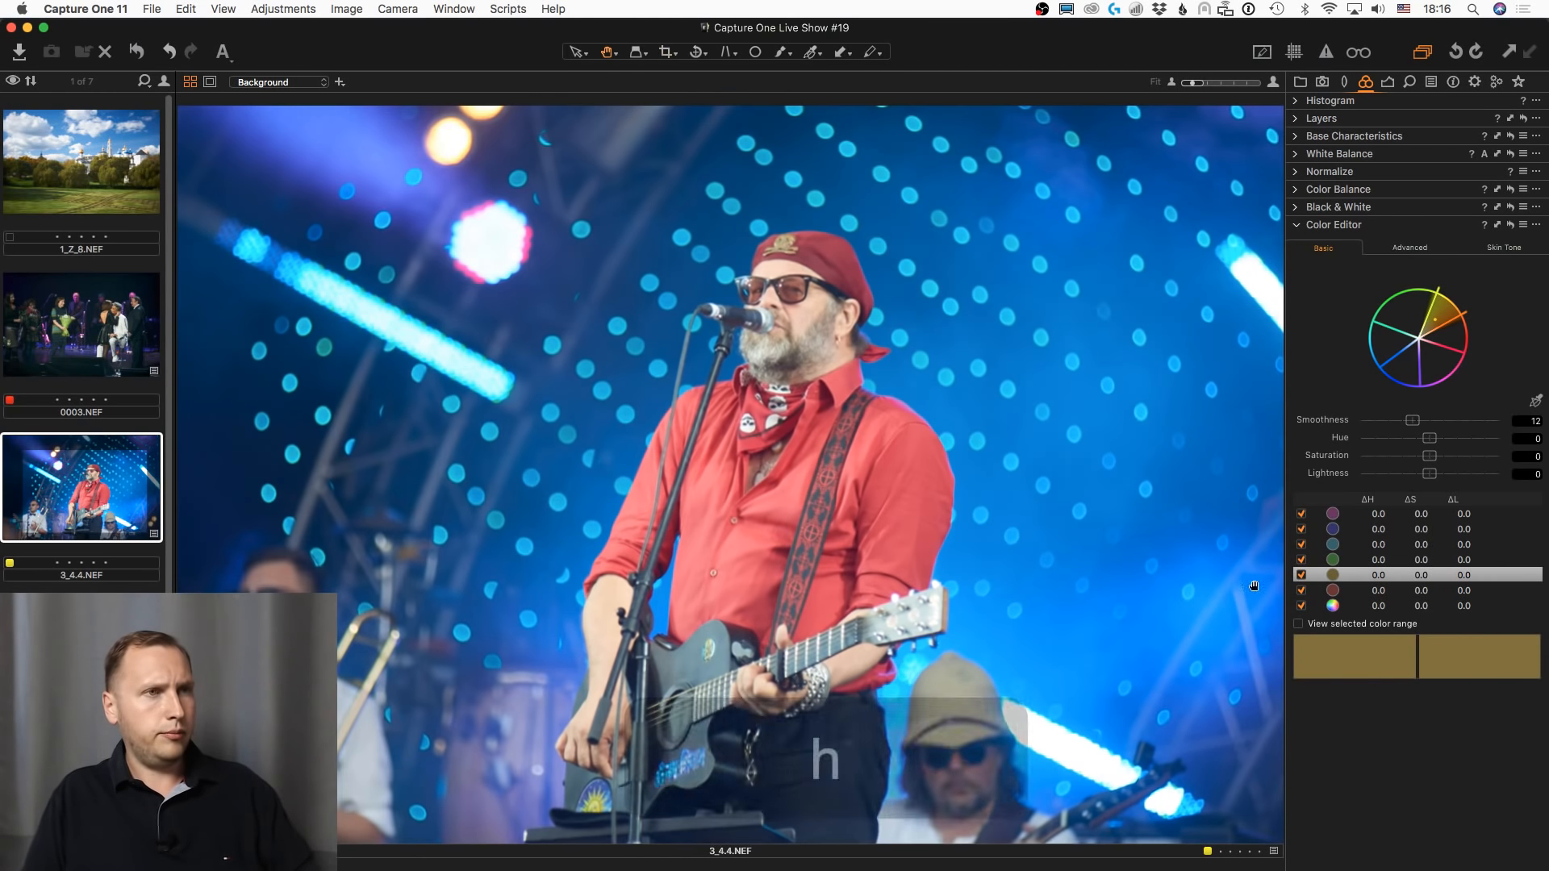
{"action": "key", "text": "c"}
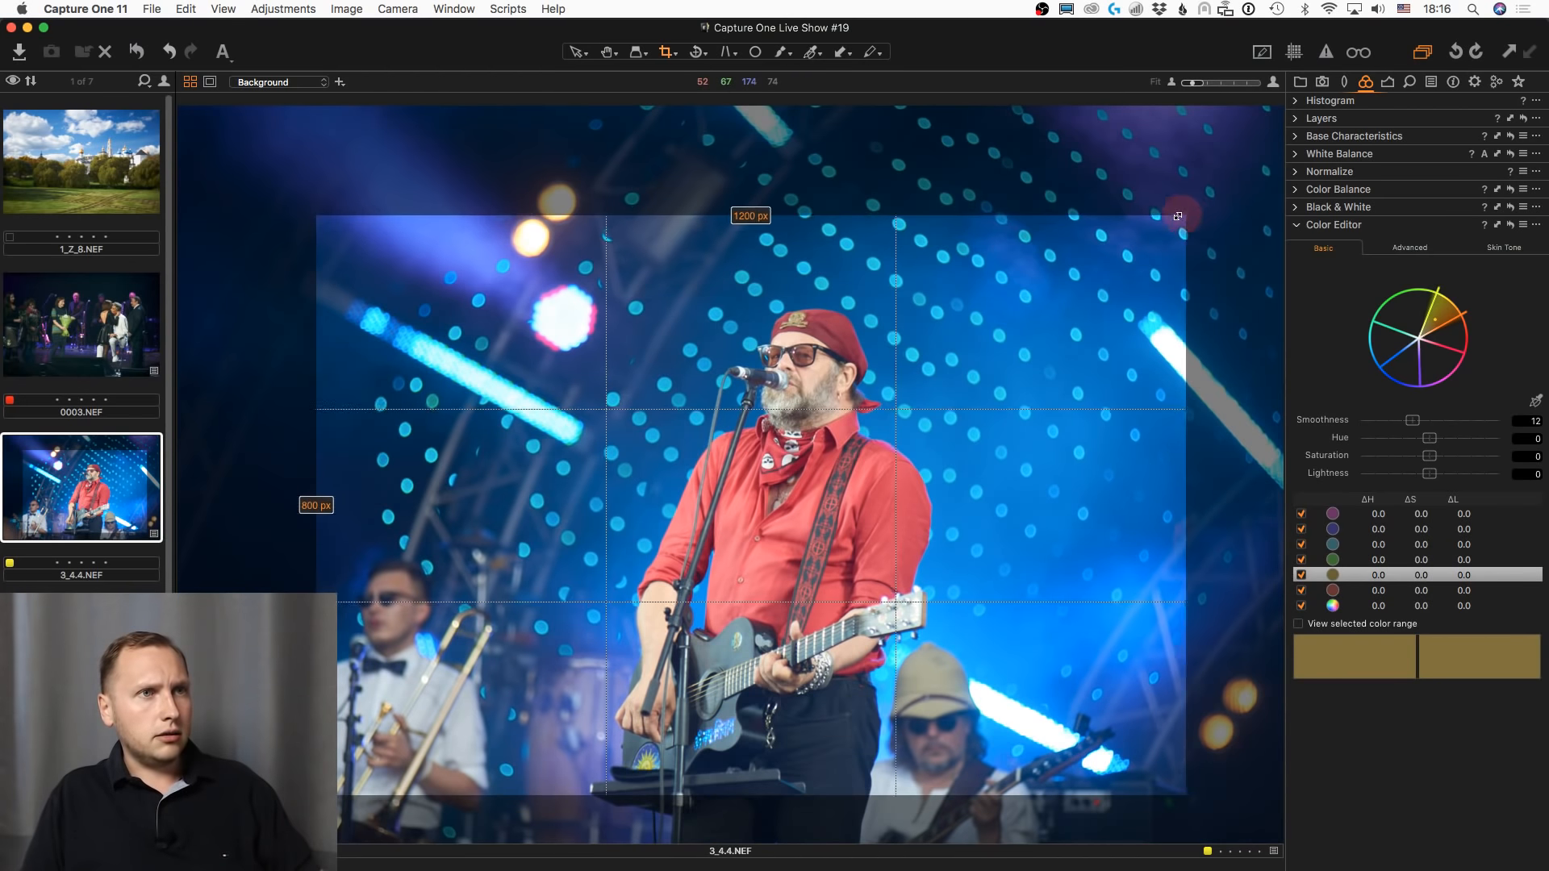
{"action": "key", "text": "h"}
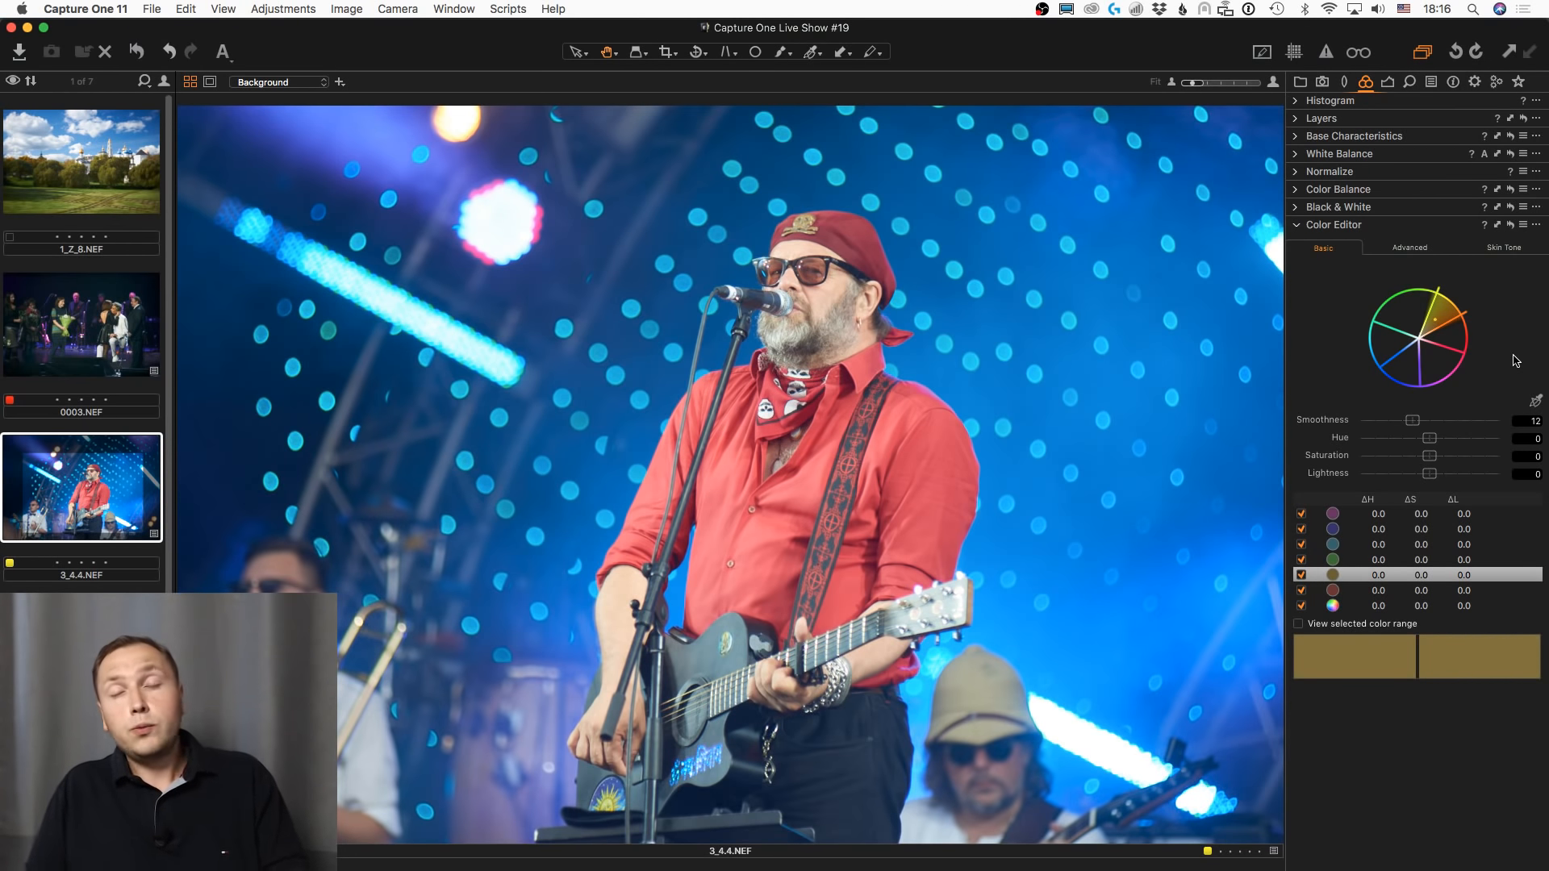
- Turn on the selected color range view and examine which parts of the cropped photo the red and yellow ranges cover
{"action": "left_click", "coordinate": [1381, 628]}
{"action": "left_click", "coordinate": [1454, 347]}
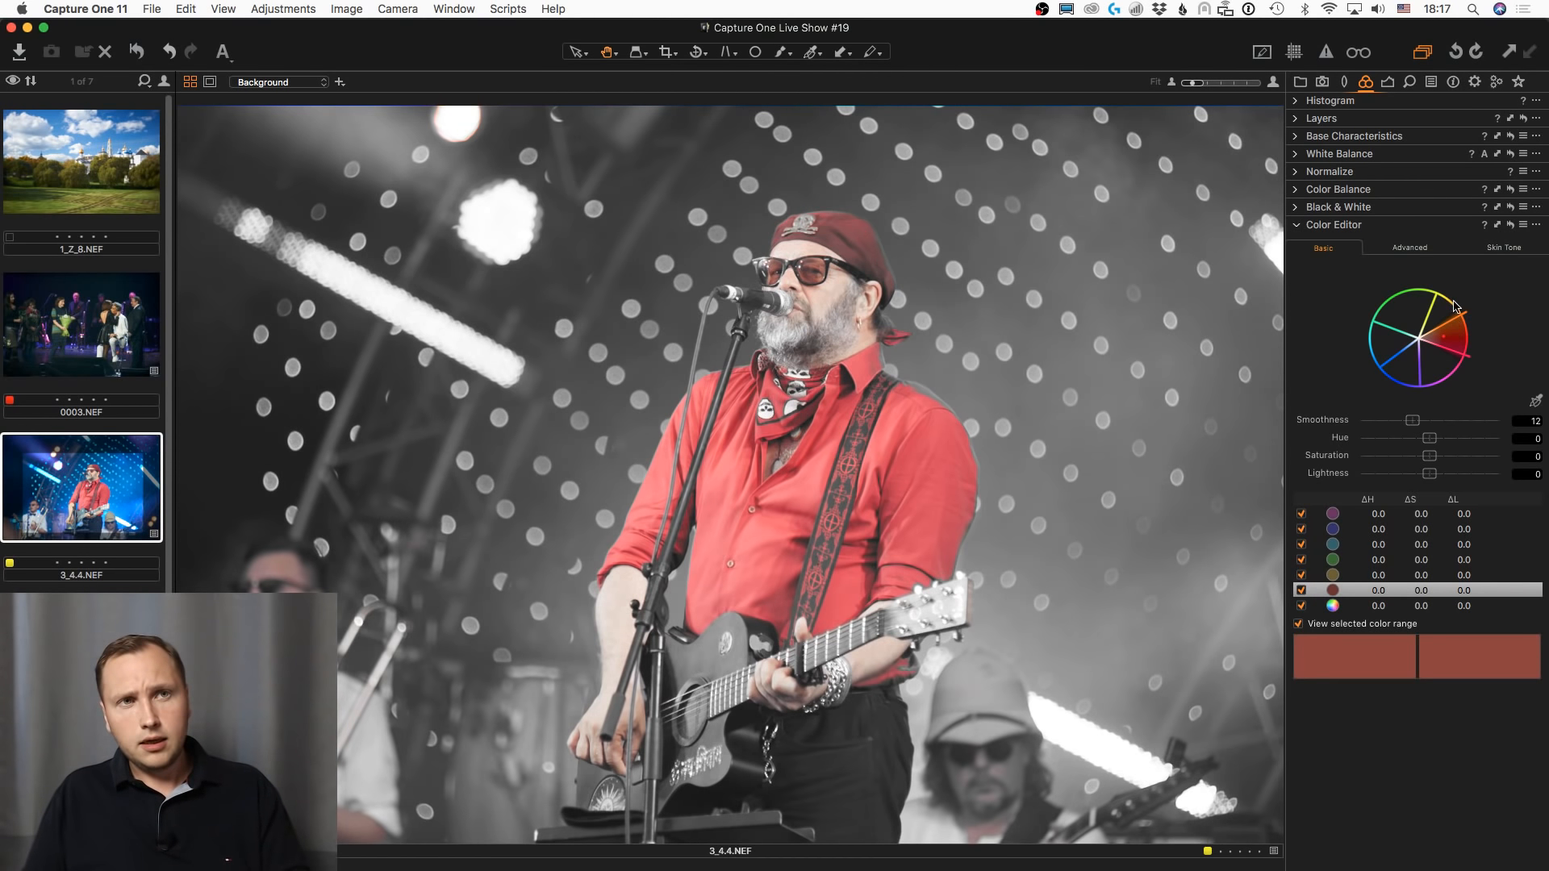
{"action": "left_click", "coordinate": [1452, 308]}
{"action": "left_click", "coordinate": [1458, 339]}
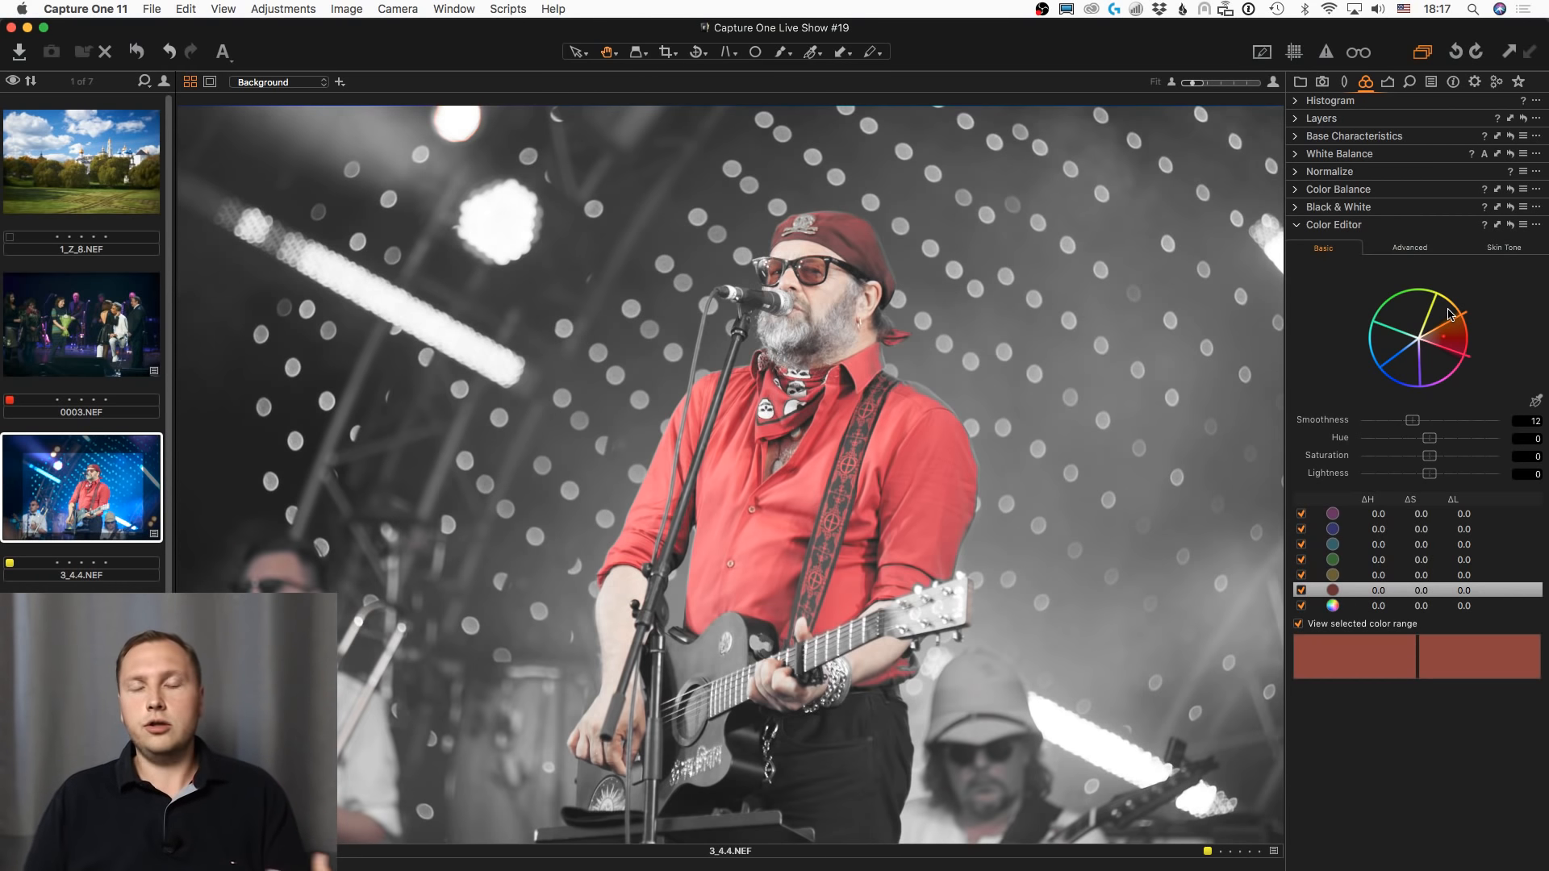
{"action": "left_click", "coordinate": [1449, 313]}
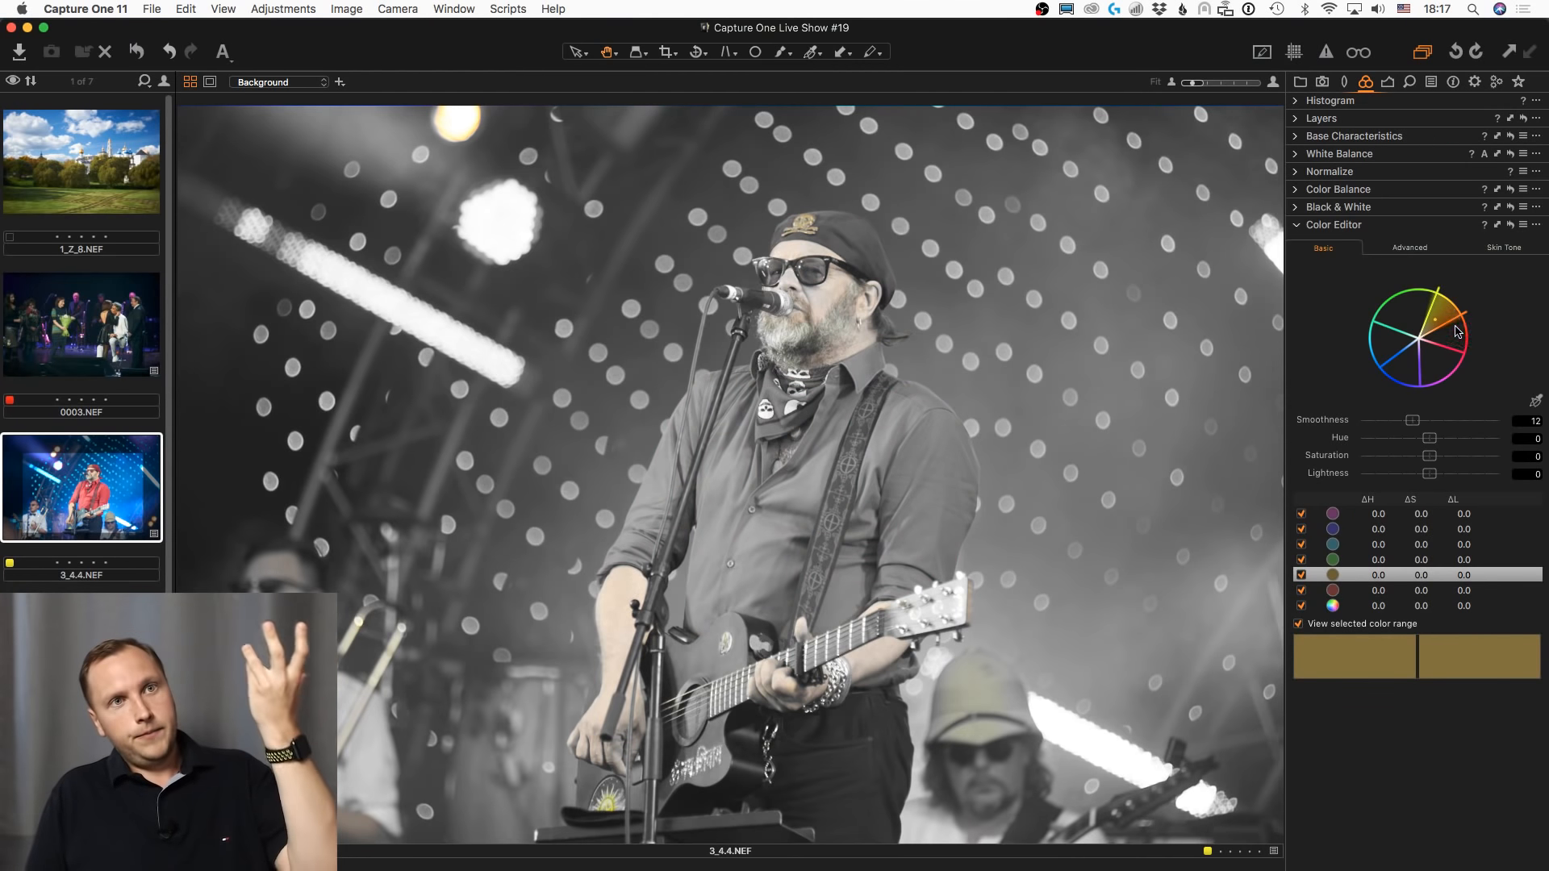
{"action": "left_click", "coordinate": [1457, 337]}
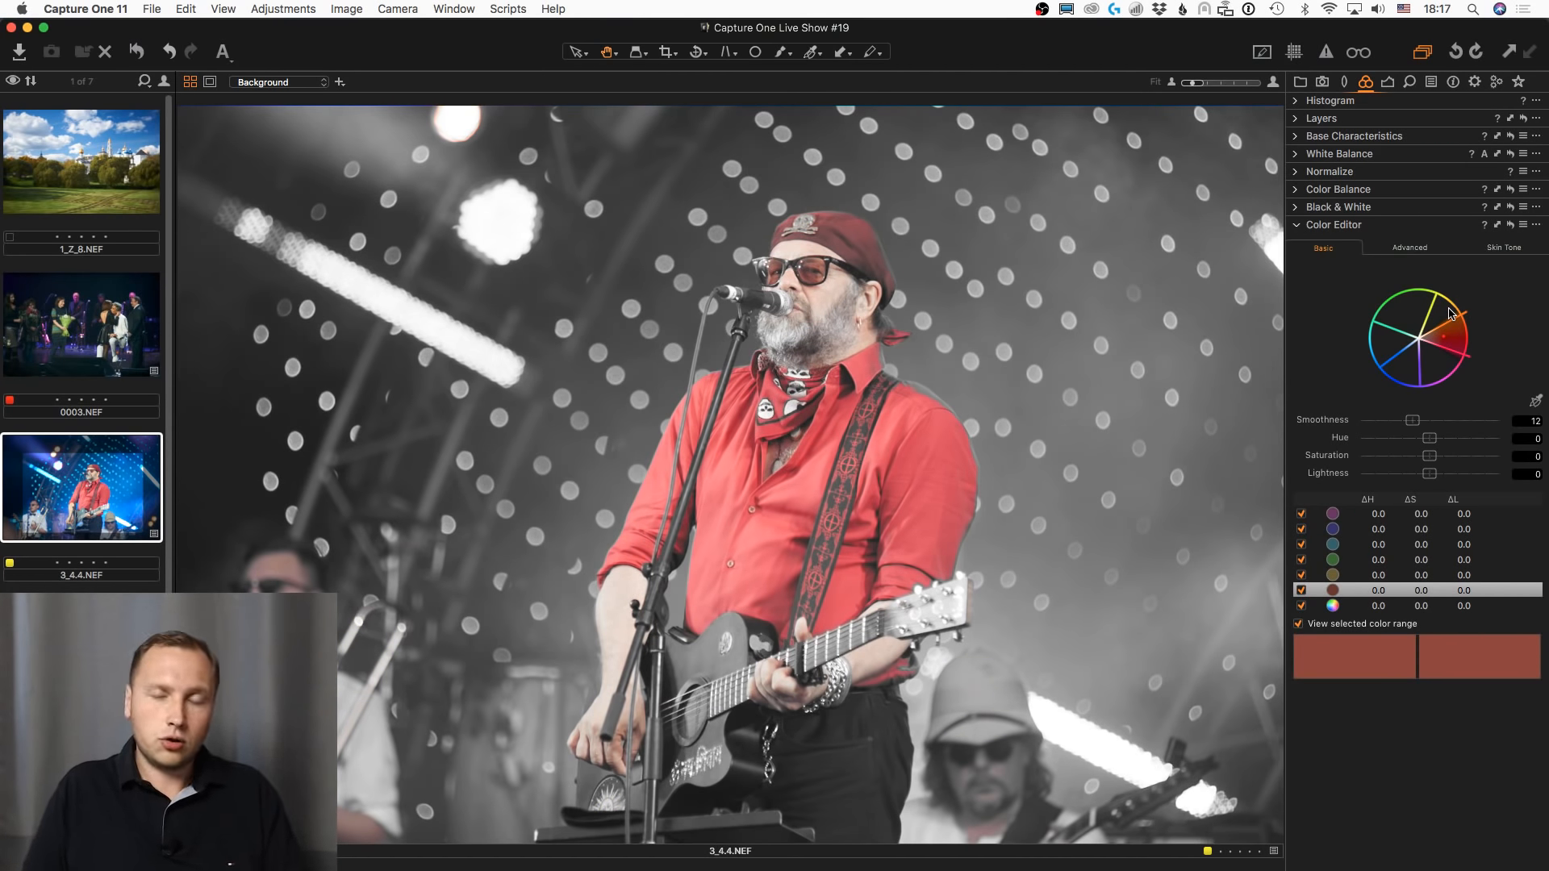
{"action": "left_click", "coordinate": [1448, 315]}
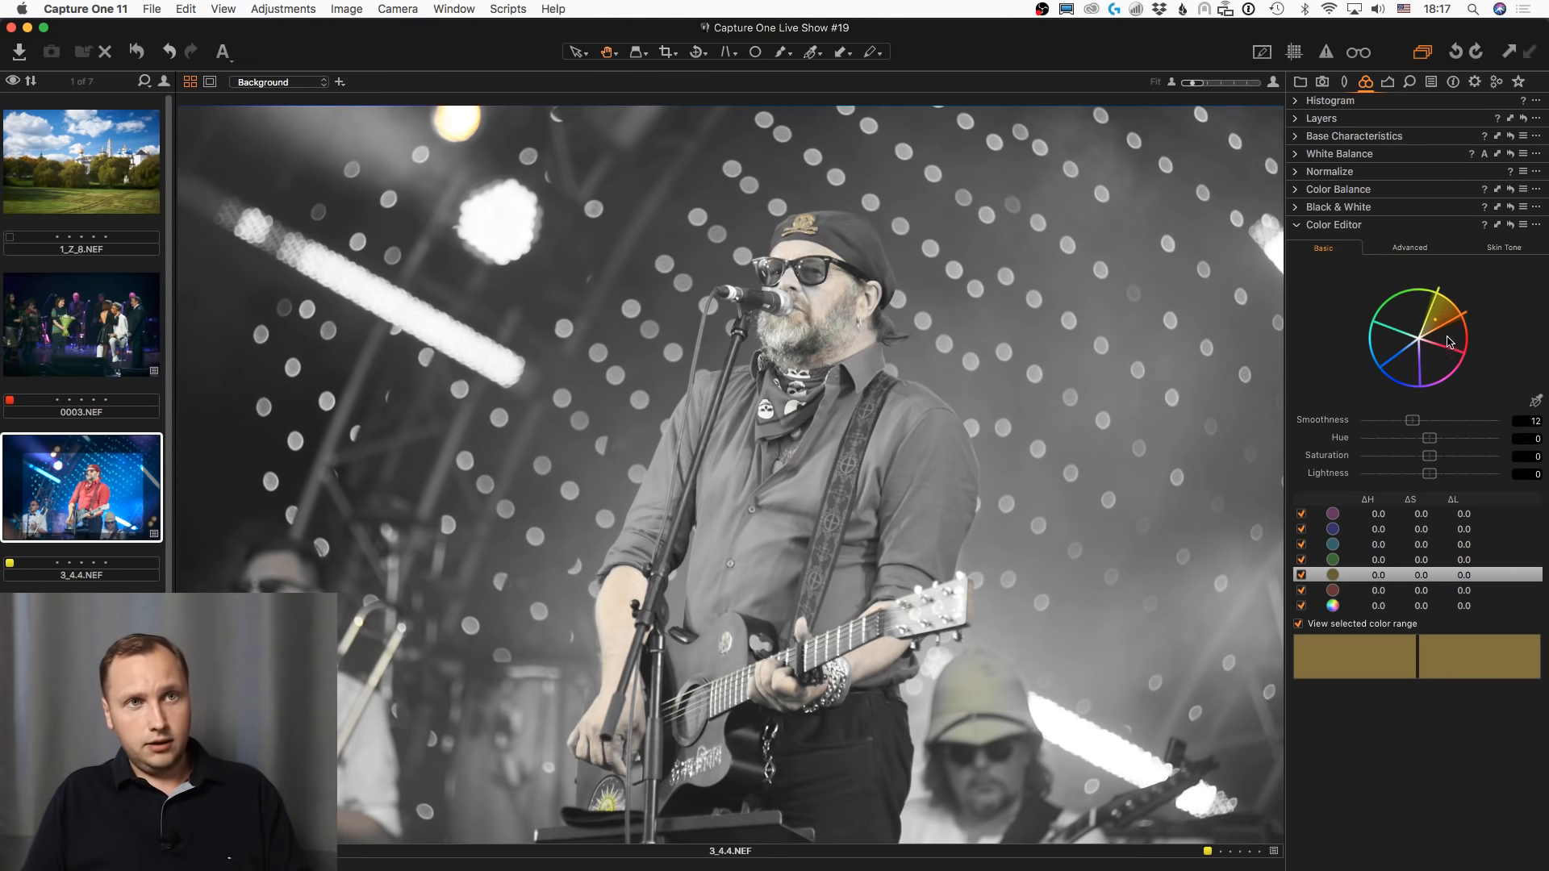
{"action": "left_click", "coordinate": [1450, 342]}
{"action": "left_click", "coordinate": [1446, 316]}
{"action": "left_click", "coordinate": [1450, 337]}
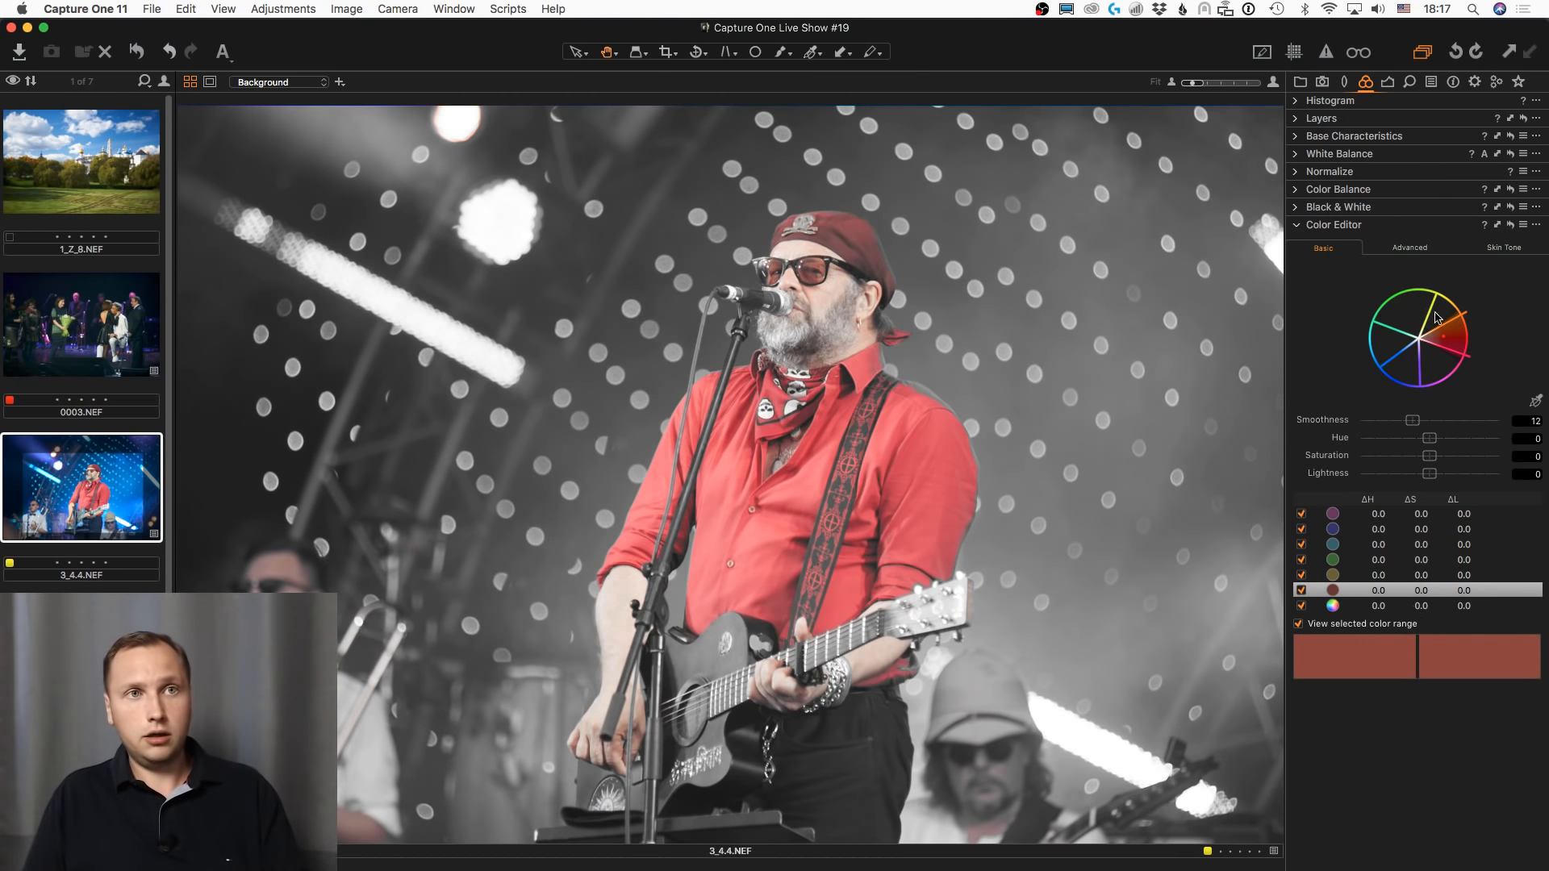
{"action": "left_click", "coordinate": [1441, 316]}
{"action": "left_click", "coordinate": [1458, 331]}
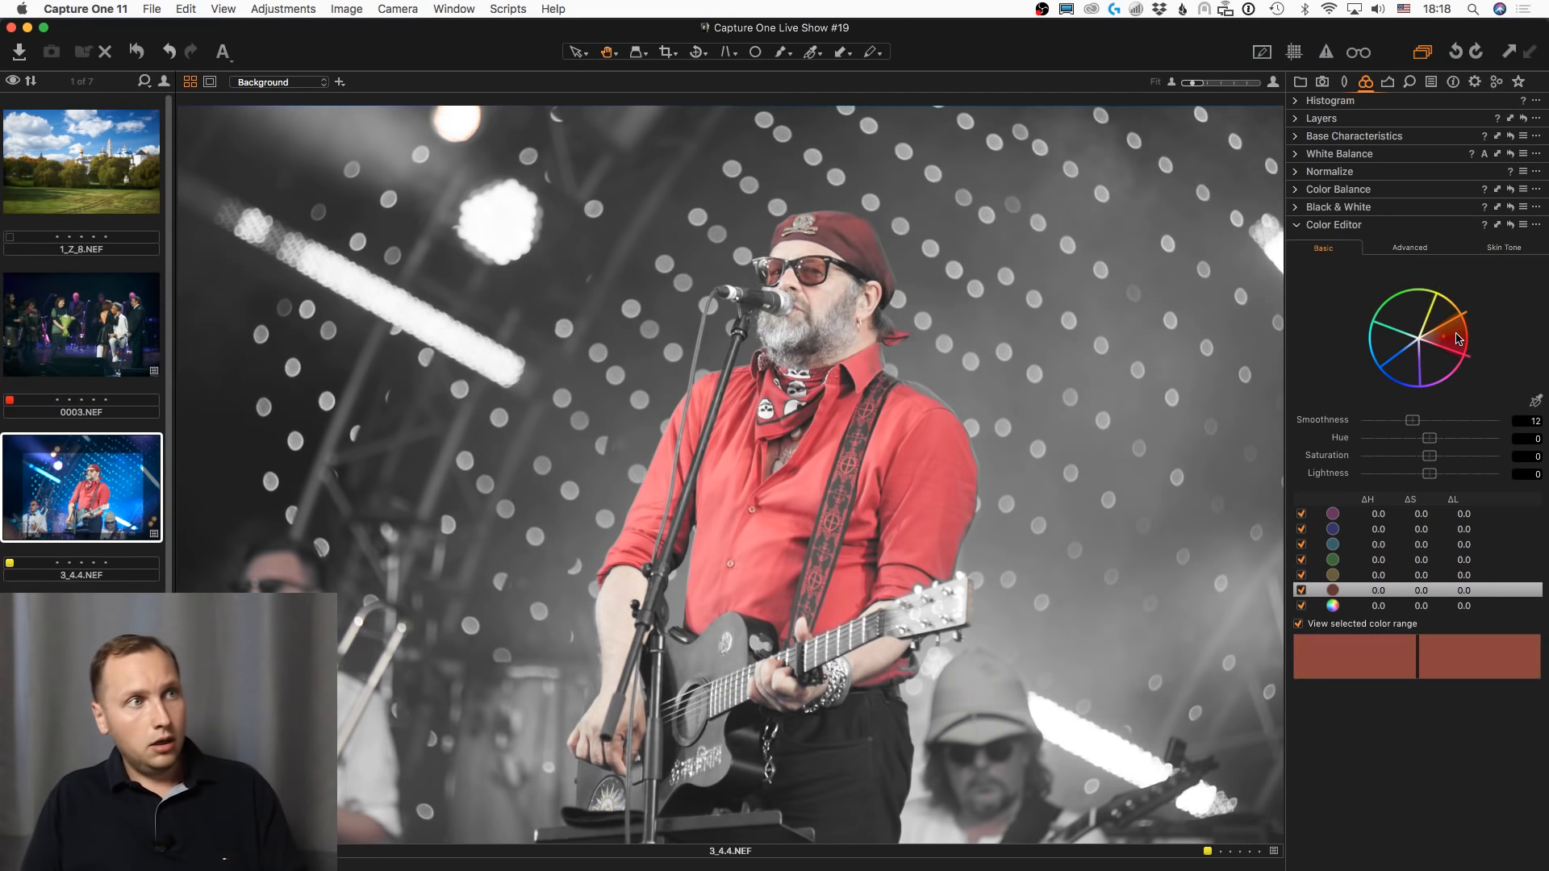
- Widen the yellow range slightly toward red on the color wheel, check both ranges, and leave the yellow range selected
{"action": "left_click", "coordinate": [1446, 315]}
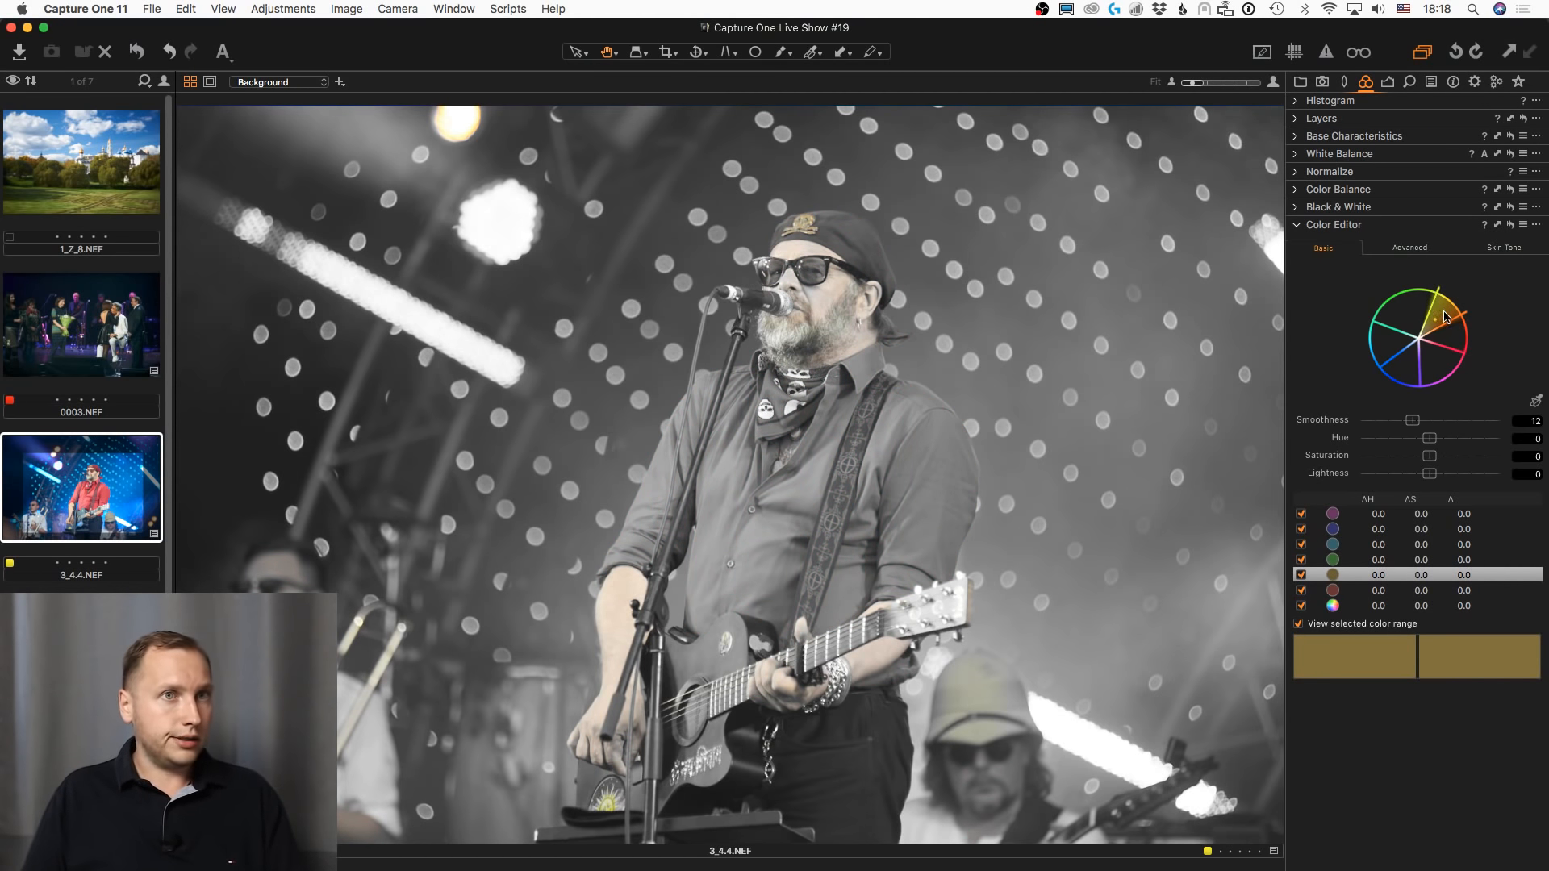
{"action": "left_click_drag", "start_coordinate": [1449, 322], "coordinate": [1452, 328]}
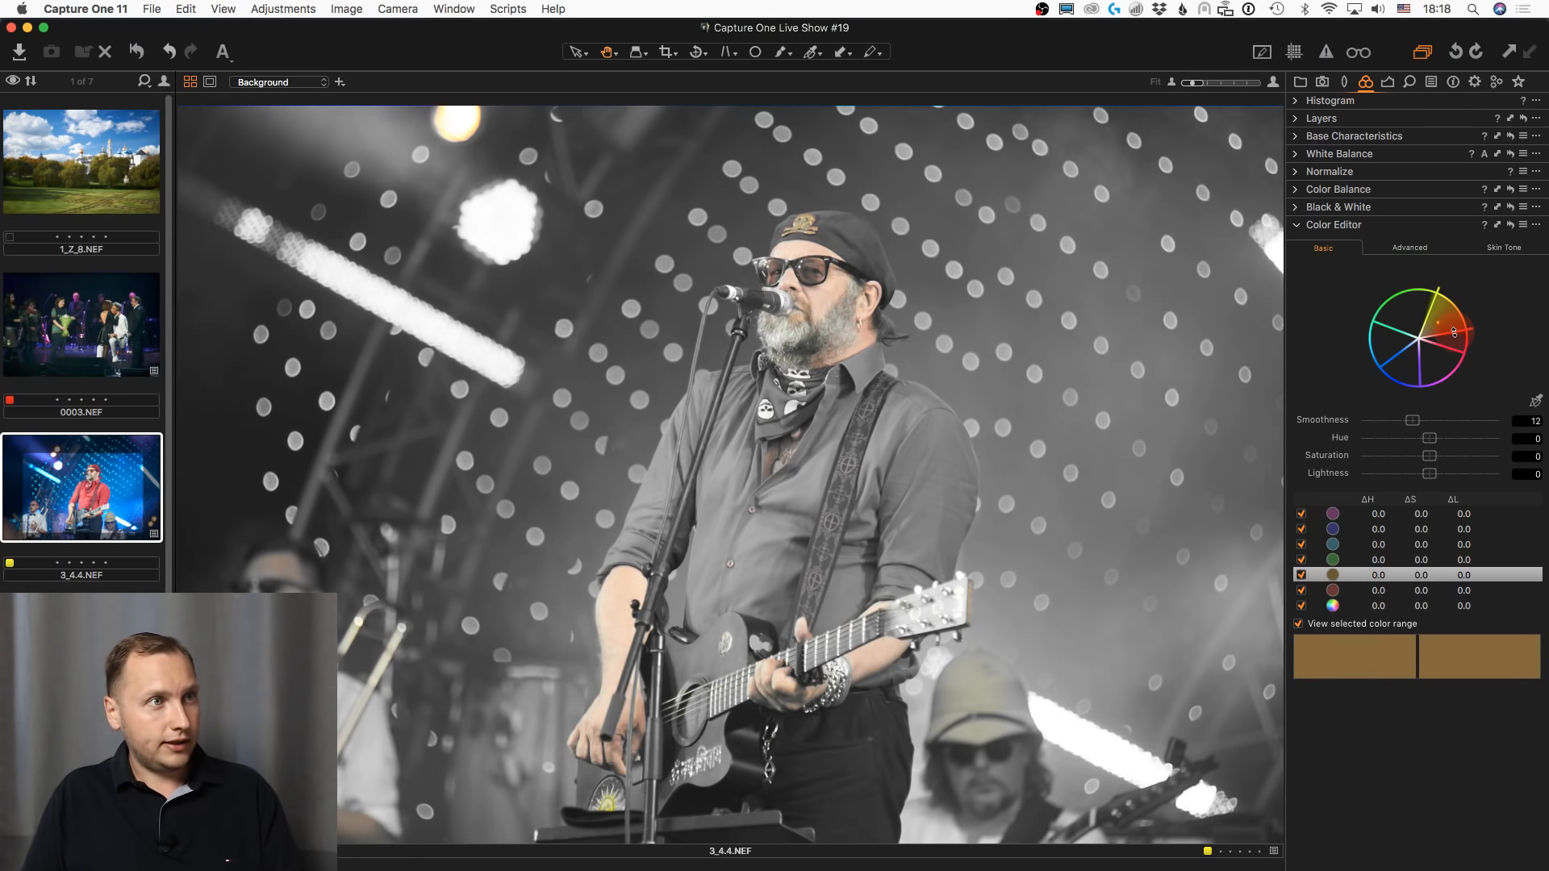
{"action": "left_click", "coordinate": [1454, 348]}
{"action": "left_click", "coordinate": [1451, 321]}
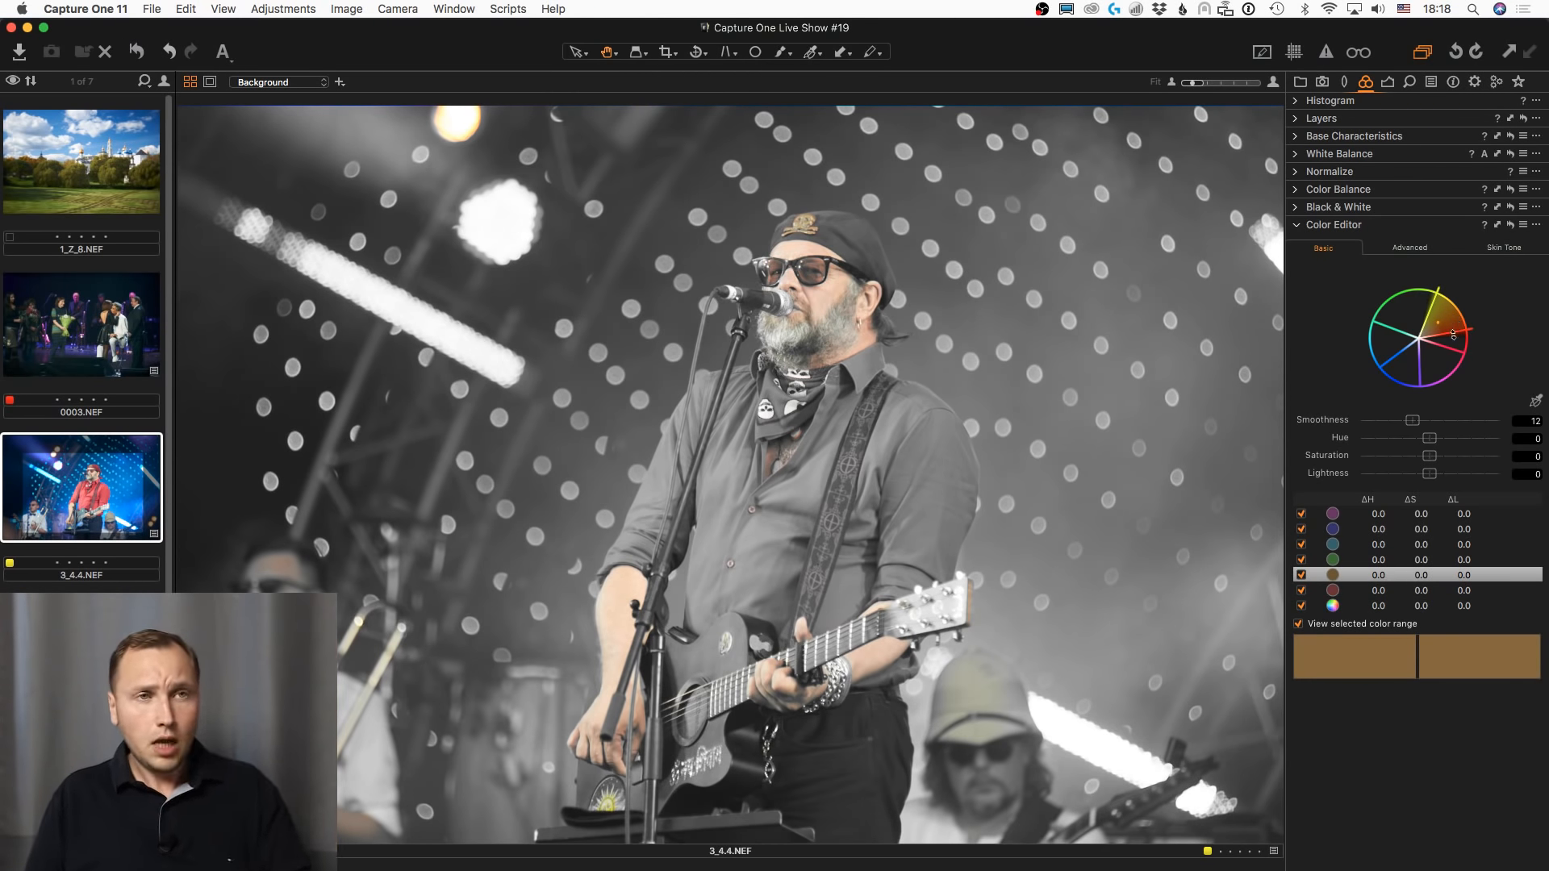
{"action": "left_click", "coordinate": [1455, 347]}
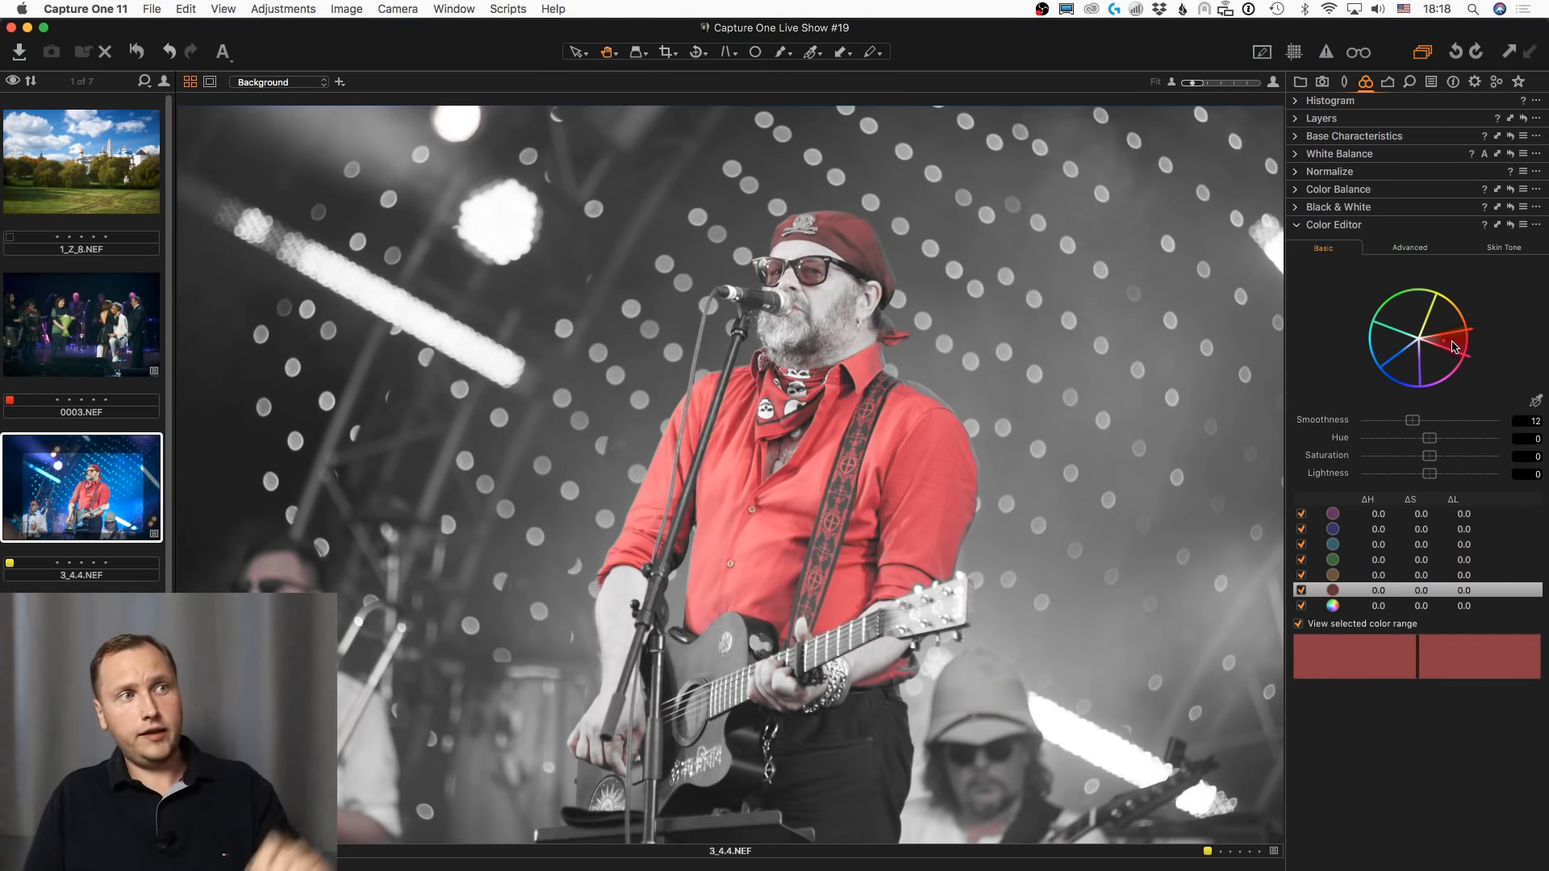
{"action": "left_click", "coordinate": [1376, 568]}
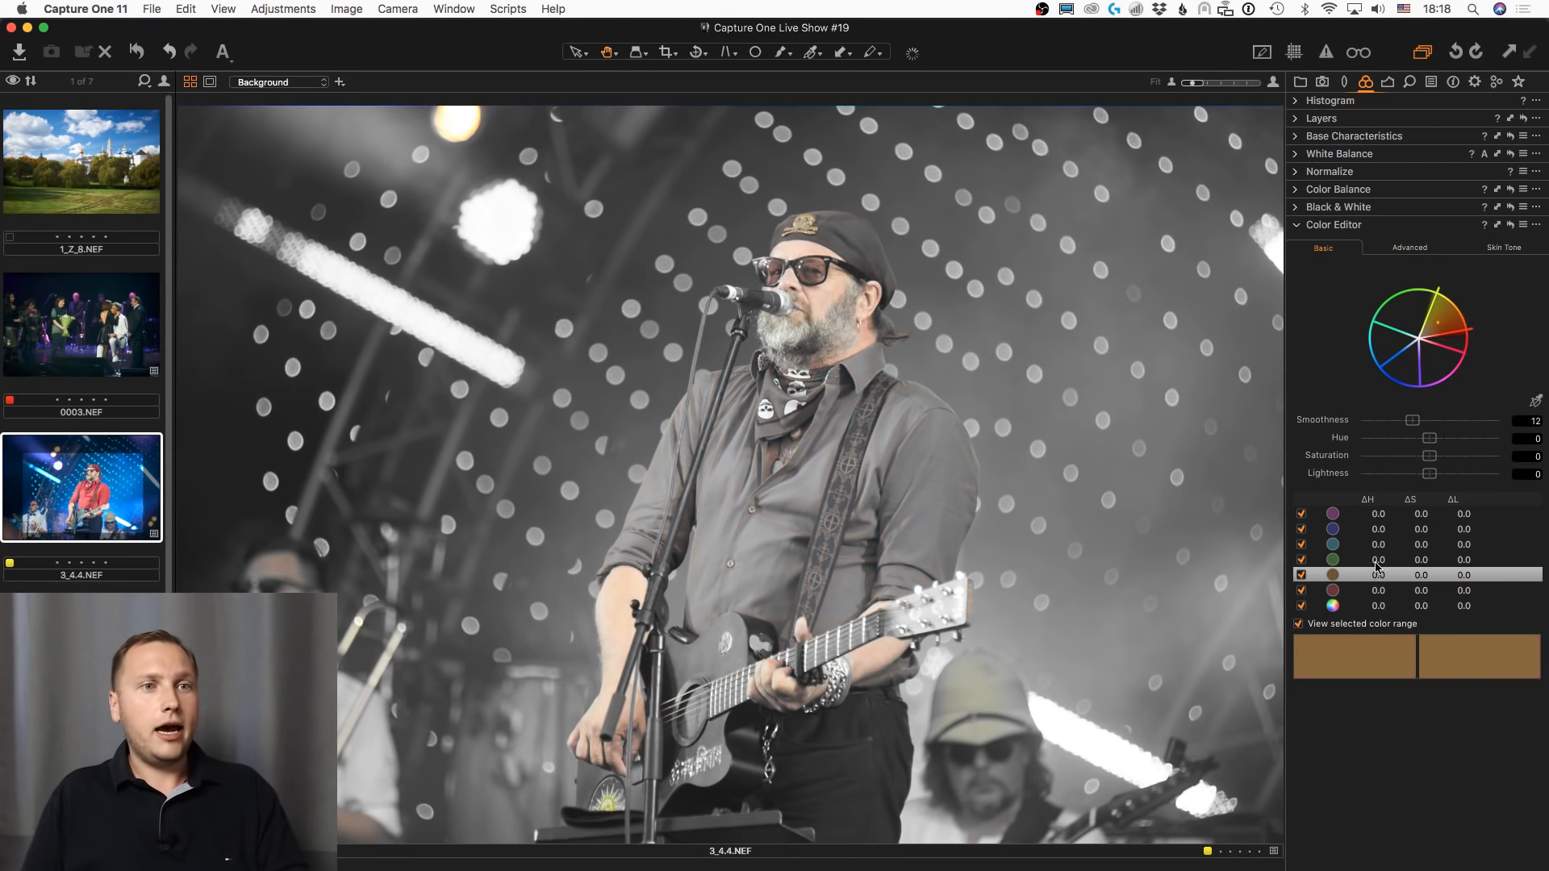
- Turn off the selected color range view and set the yellow range to Hue -10, Saturation 12.6 and Lightness -10
{"action": "left_click", "coordinate": [1354, 623]}
{"action": "mouse_move", "coordinate": [1424, 446]}
{"action": "left_mouse_down"}
{"action": "mouse_move", "coordinate": [1331, 443]}
{"action": "mouse_move", "coordinate": [1545, 459]}
{"action": "mouse_move", "coordinate": [1413, 443]}
{"action": "mouse_move", "coordinate": [1375, 465]}
{"action": "mouse_move", "coordinate": [1439, 463]}
{"action": "mouse_move", "coordinate": [1362, 474]}
{"action": "mouse_move", "coordinate": [1376, 443]}
{"action": "mouse_move", "coordinate": [1394, 448]}
{"action": "left_mouse_up"}
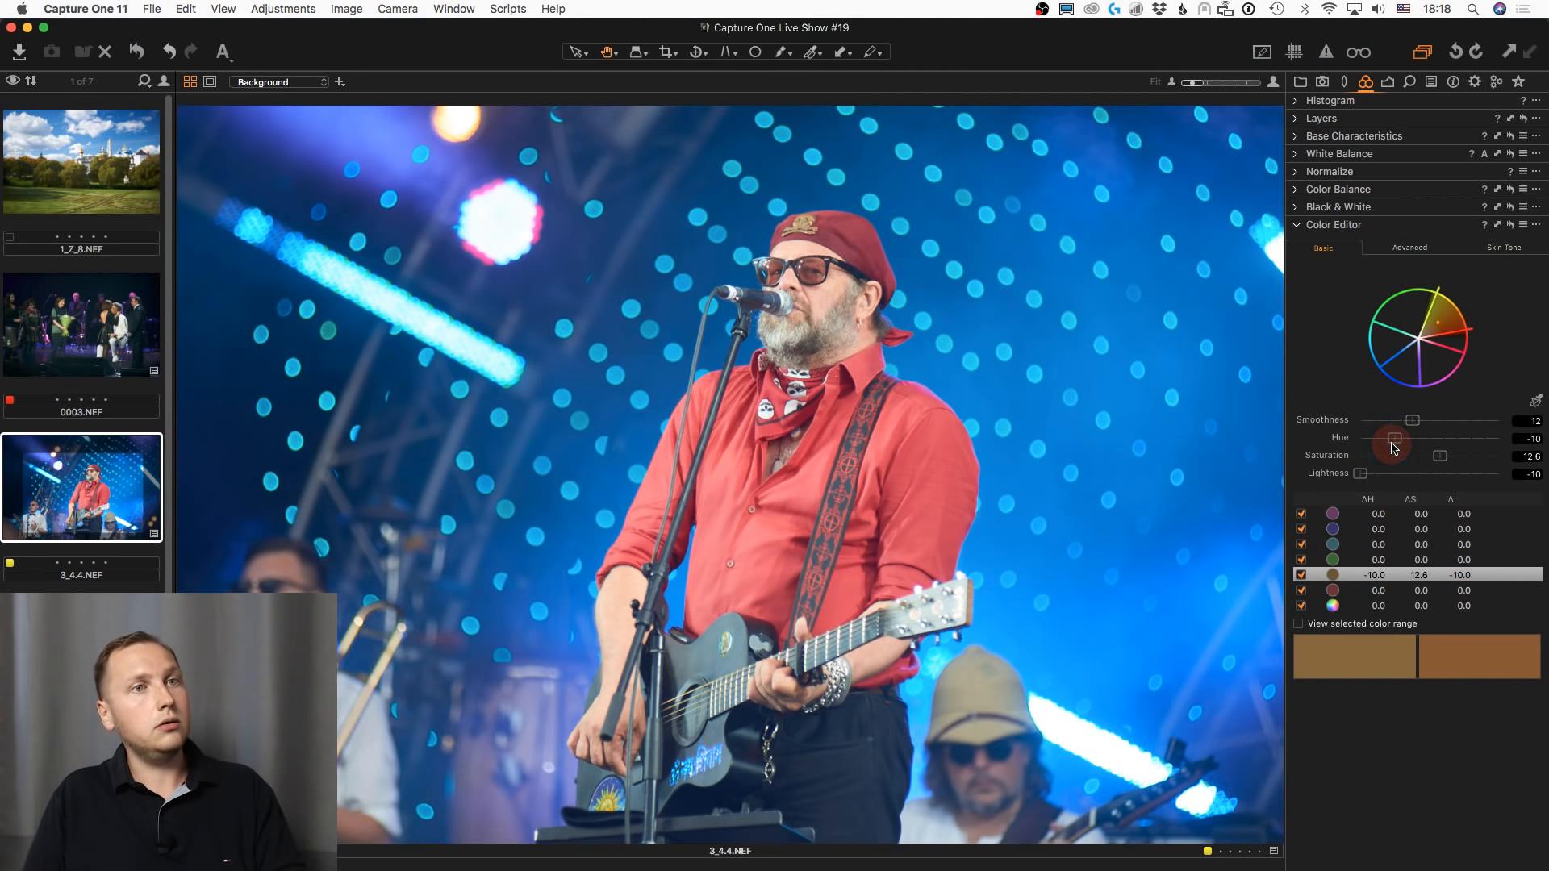
- Try the red range at Hue -16.3, Saturation -28.7 and Lightness -7.5, and reset all Color Editor adjustments
{"action": "left_click", "coordinate": [1457, 348]}
{"action": "left_click", "coordinate": [1443, 441]}
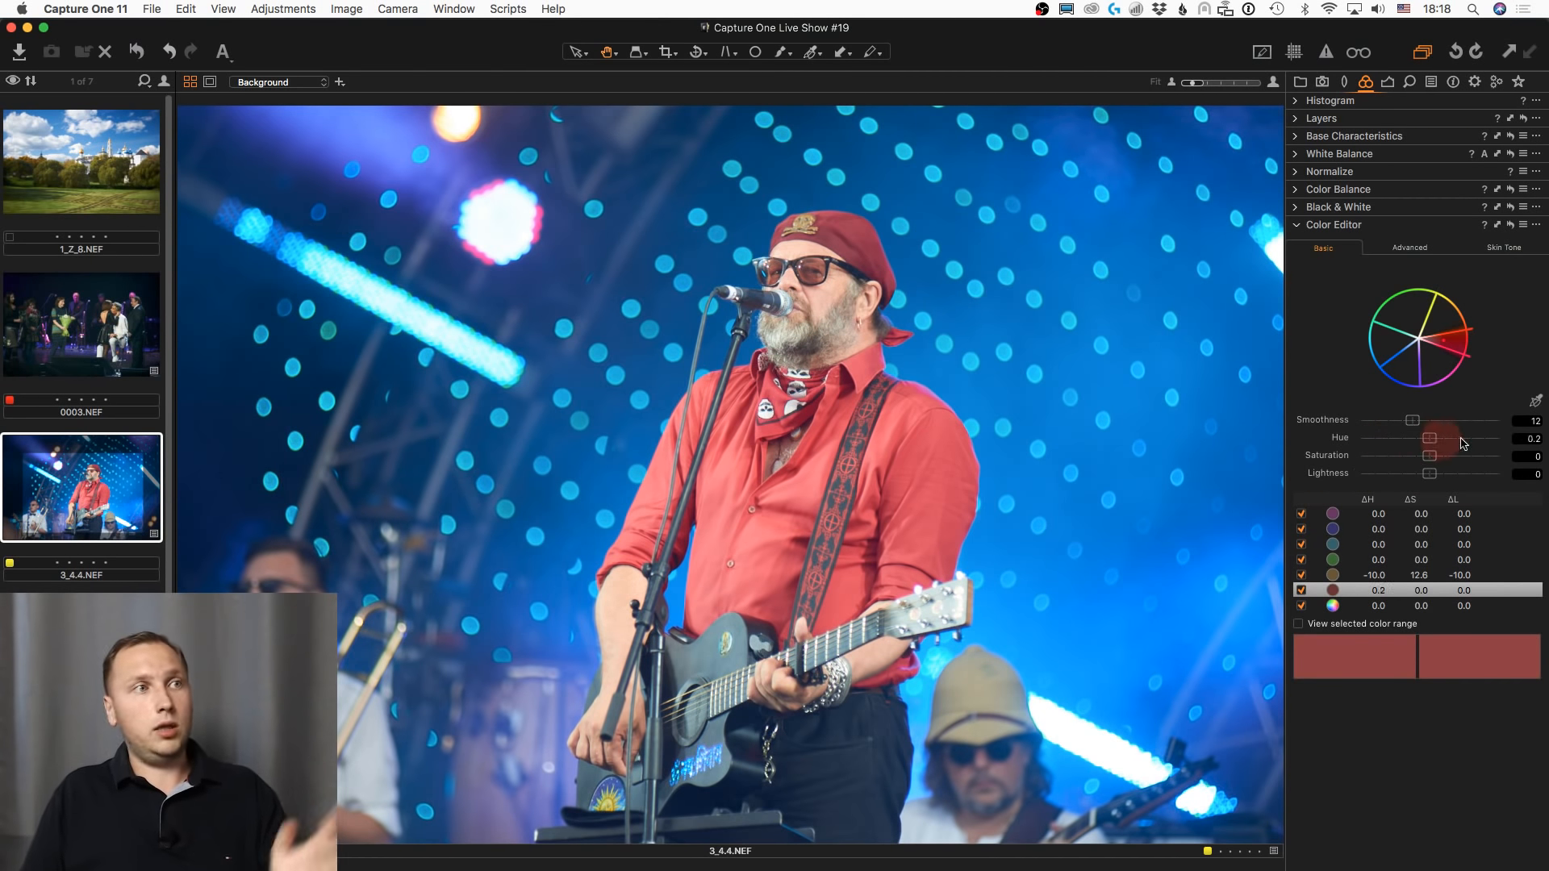
{"action": "left_click_drag", "start_coordinate": [1463, 442], "coordinate": [1322, 444]}
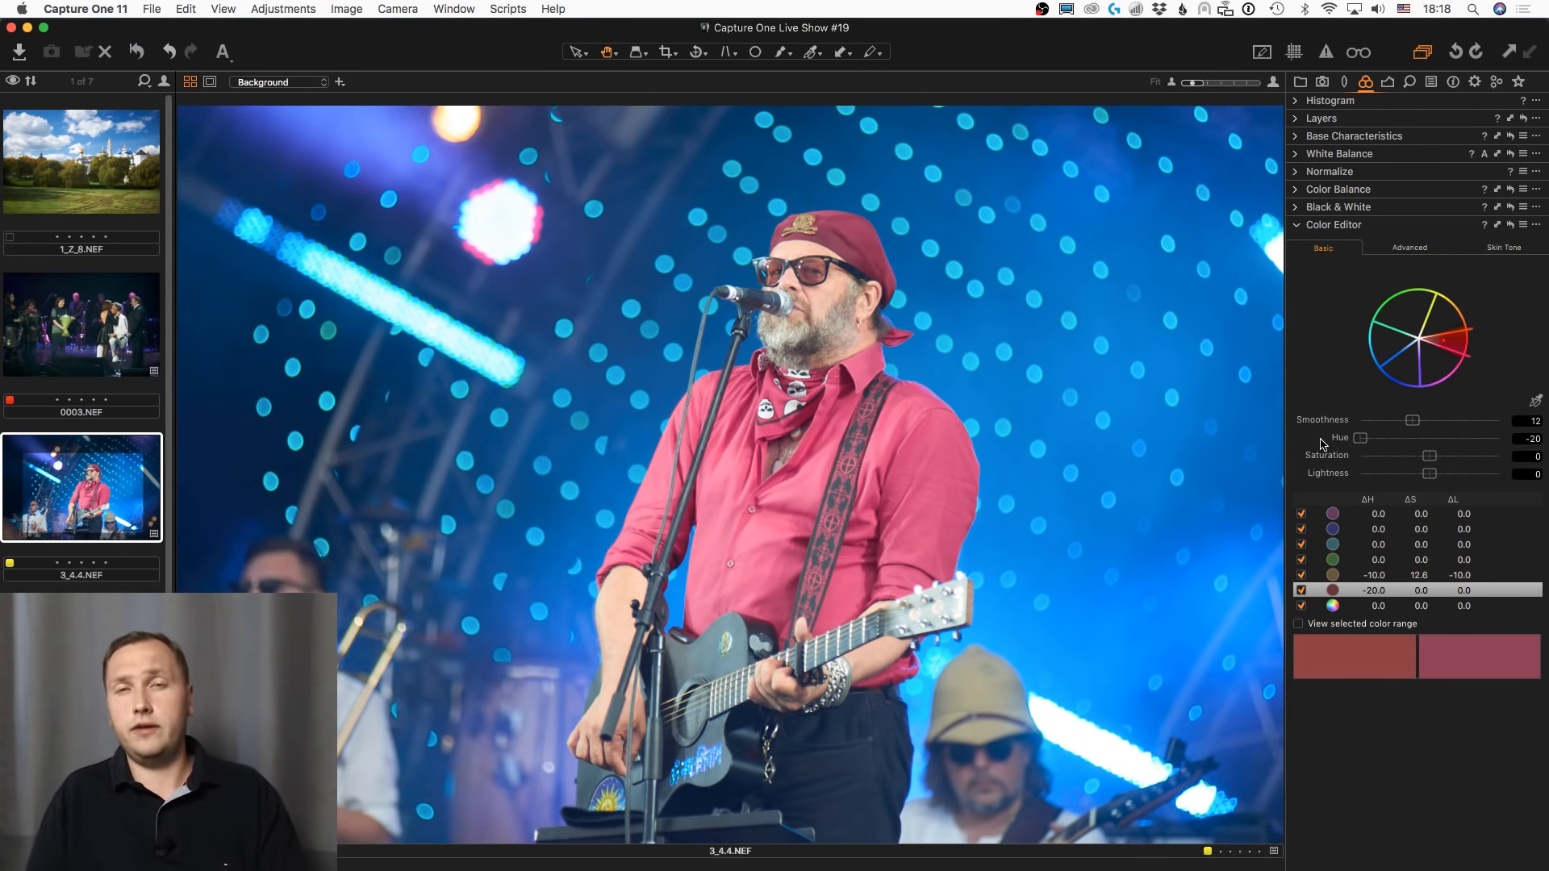
{"action": "left_click", "coordinate": [1439, 438]}
{"action": "mouse_move", "coordinate": [1439, 438]}
{"action": "left_mouse_down"}
{"action": "mouse_move", "coordinate": [1373, 439]}
{"action": "mouse_move", "coordinate": [1416, 456]}
{"action": "left_mouse_up"}
{"action": "left_click", "coordinate": [1403, 457]}
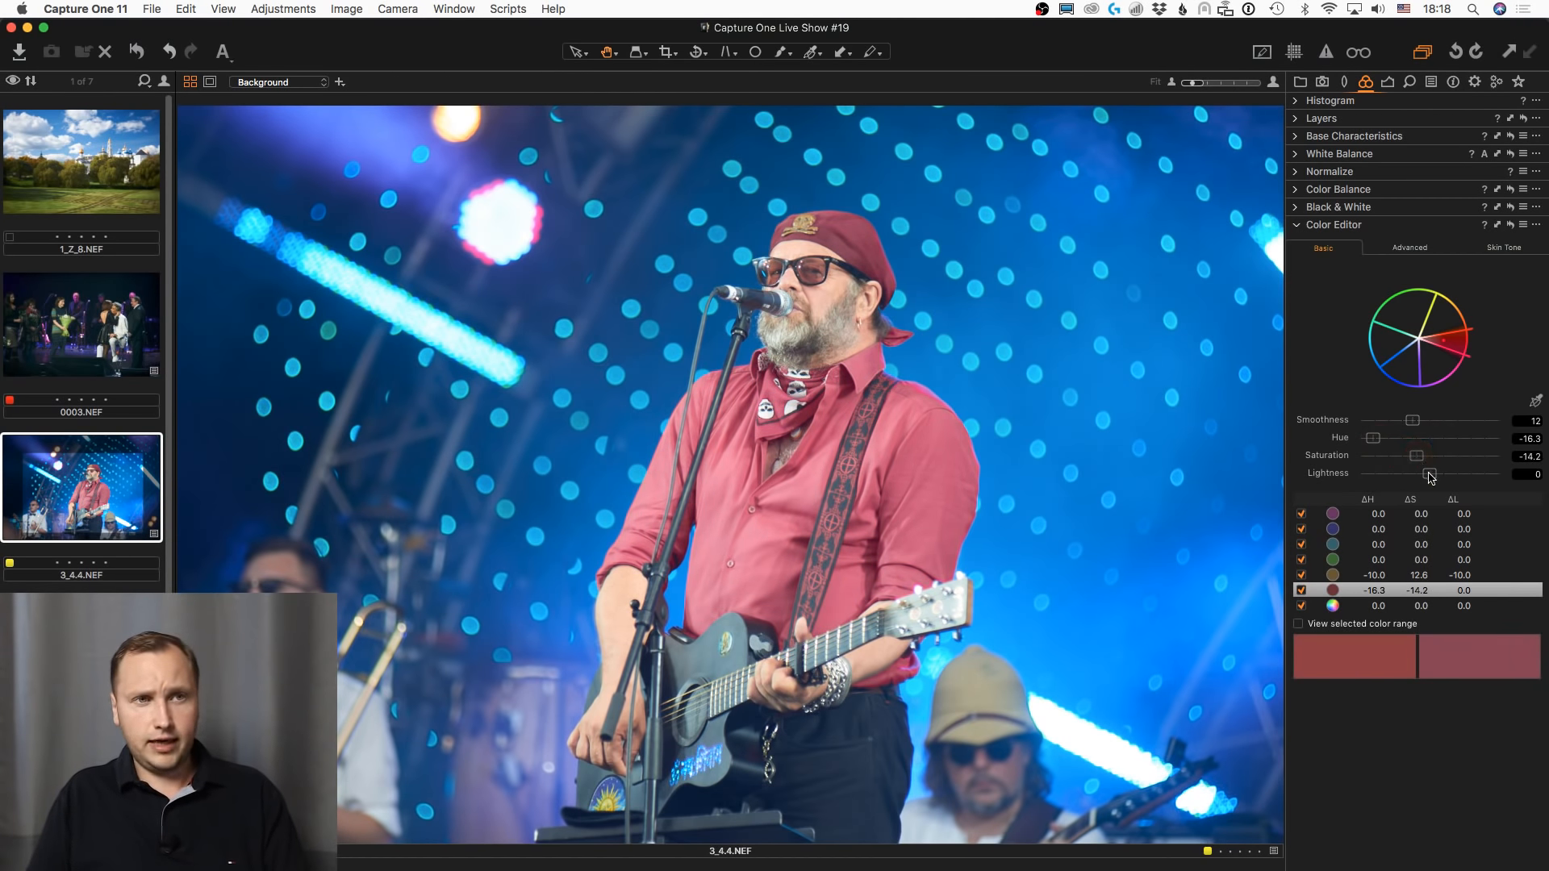
{"action": "left_click", "coordinate": [1377, 474]}
{"action": "left_click", "coordinate": [1405, 458]}
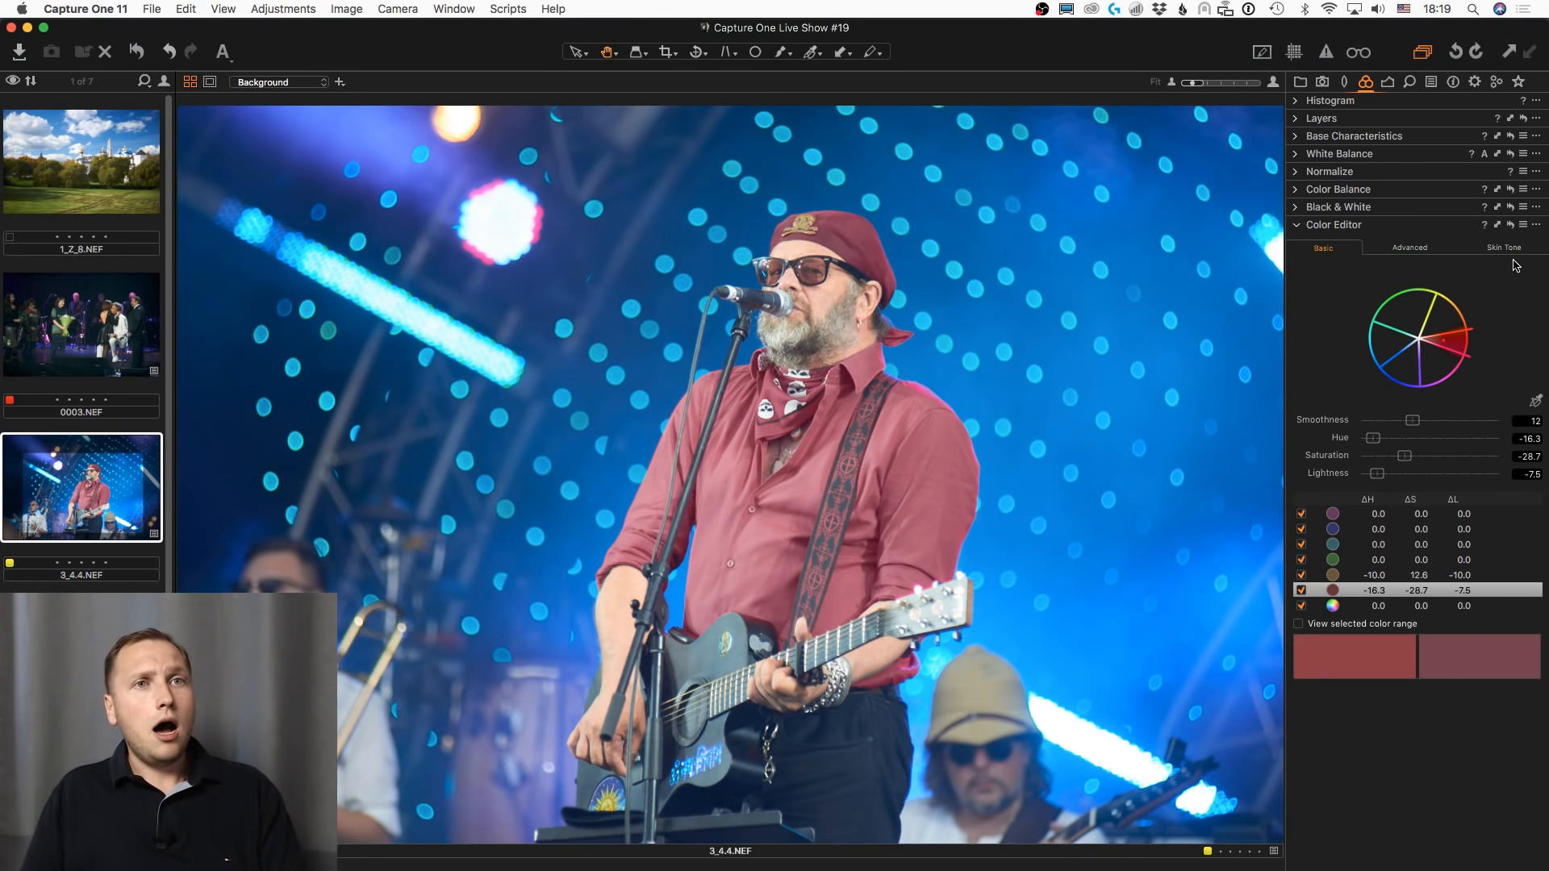
{"action": "left_click", "coordinate": [1511, 225]}
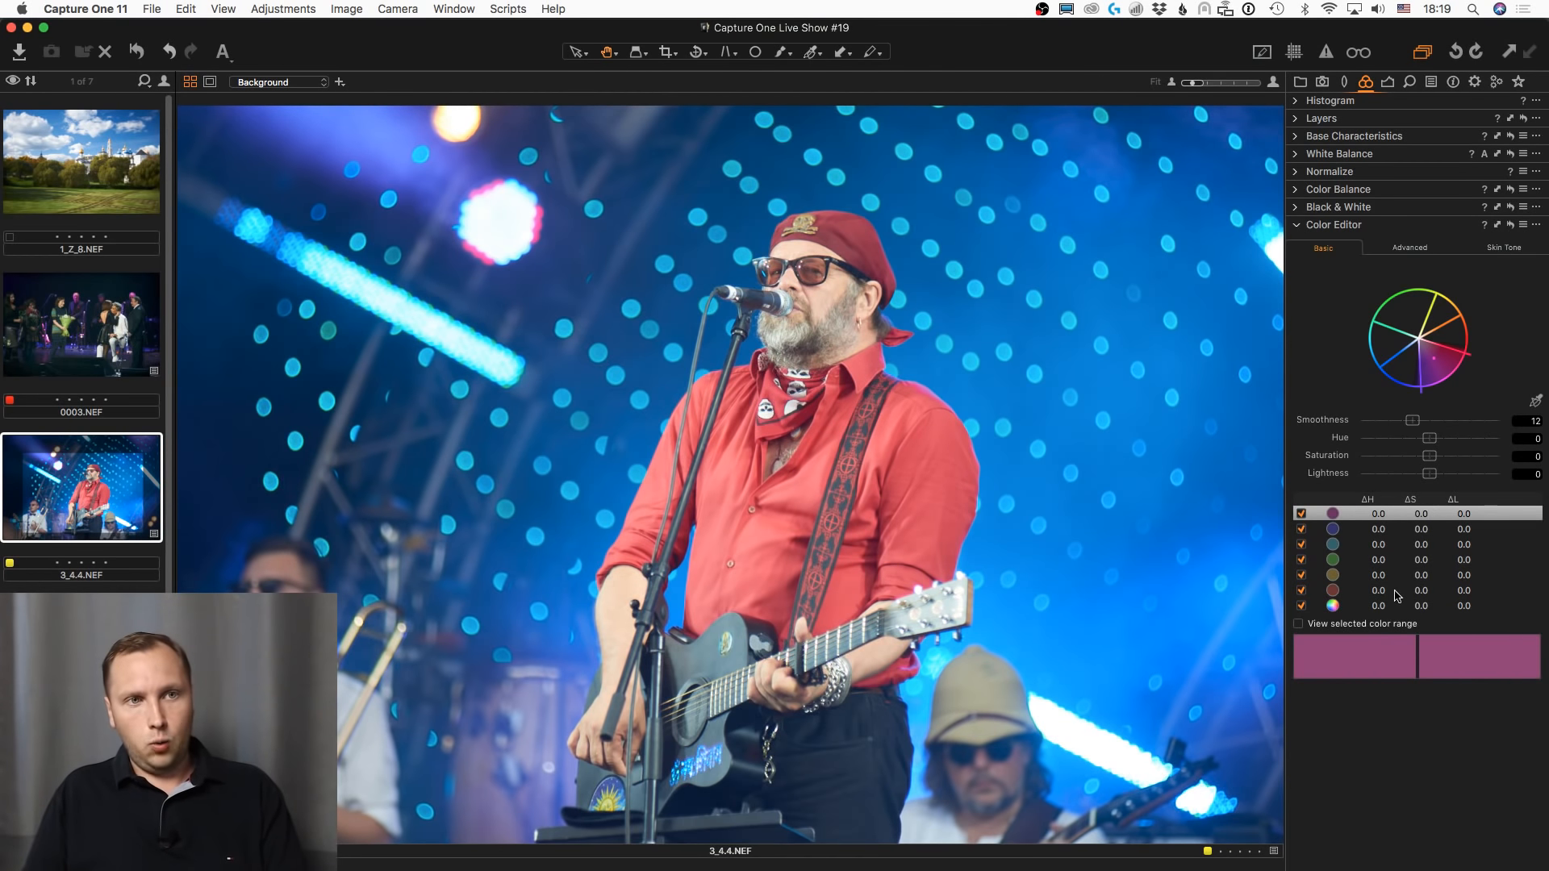
- Go through the purple, blue, cyan, green, yellow and red ranges in the list, examining which wheel sector each covers
{"action": "left_click", "coordinate": [1385, 559]}
{"action": "left_click", "coordinate": [1364, 529]}
{"action": "left_click", "coordinate": [1349, 515]}
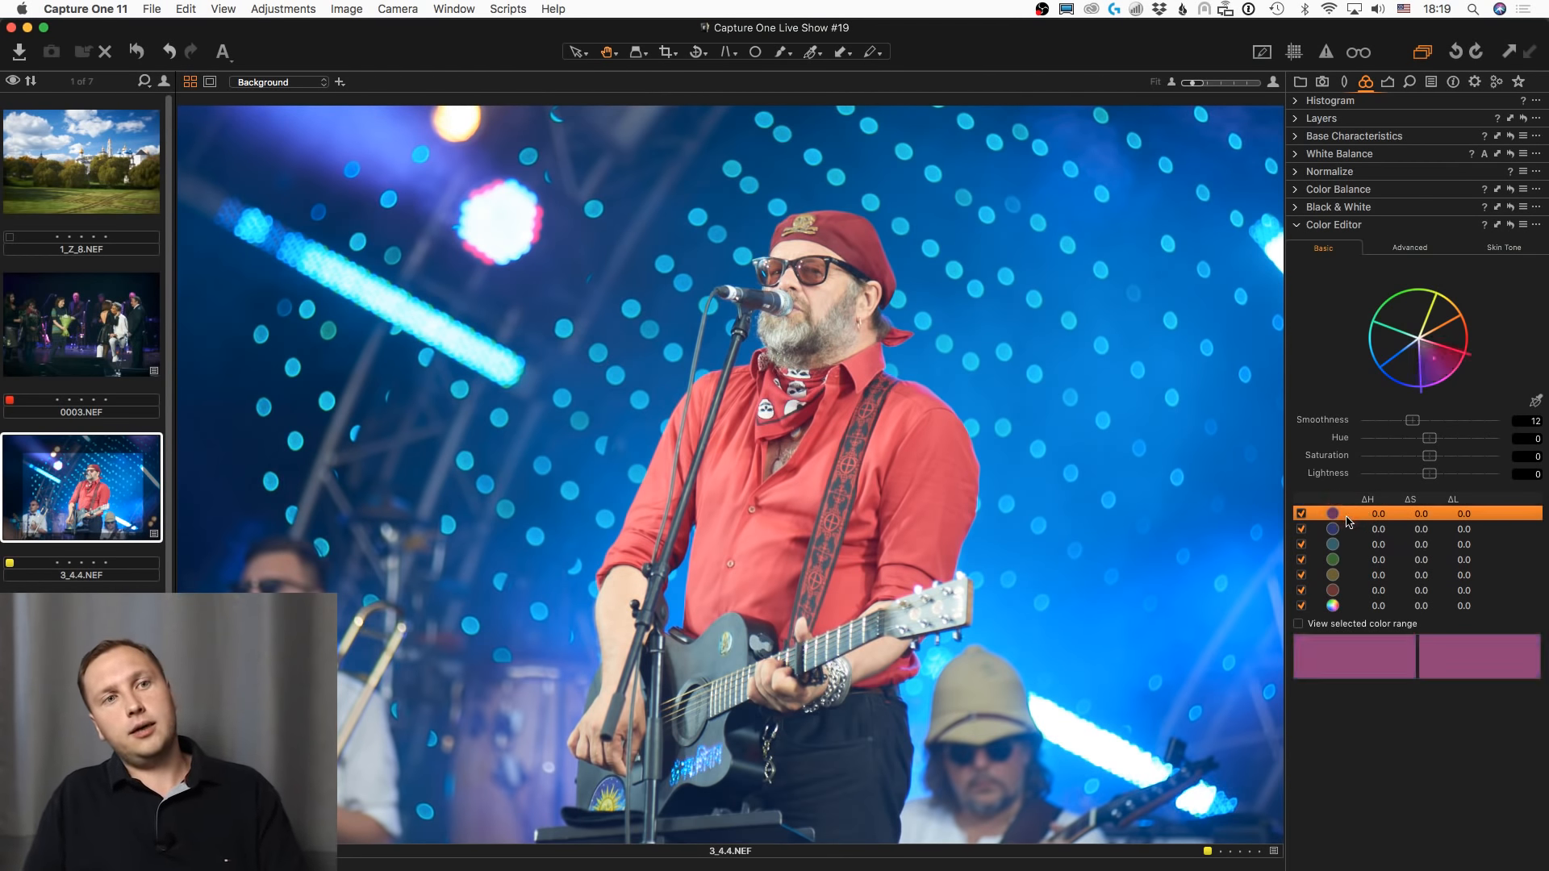
{"action": "left_click", "coordinate": [1353, 529]}
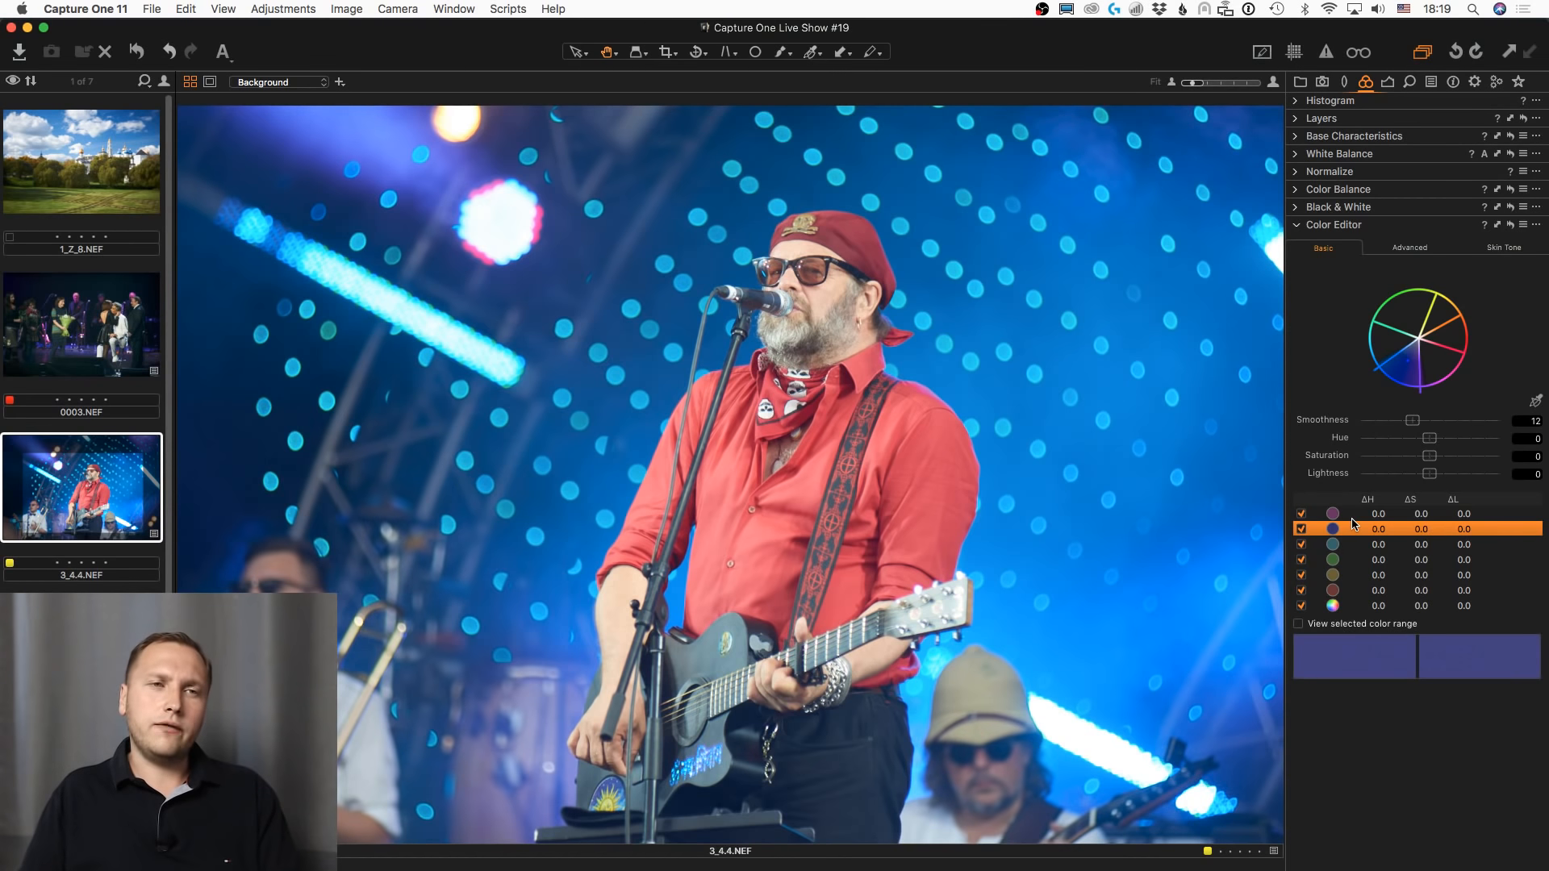
{"action": "left_click", "coordinate": [1352, 518]}
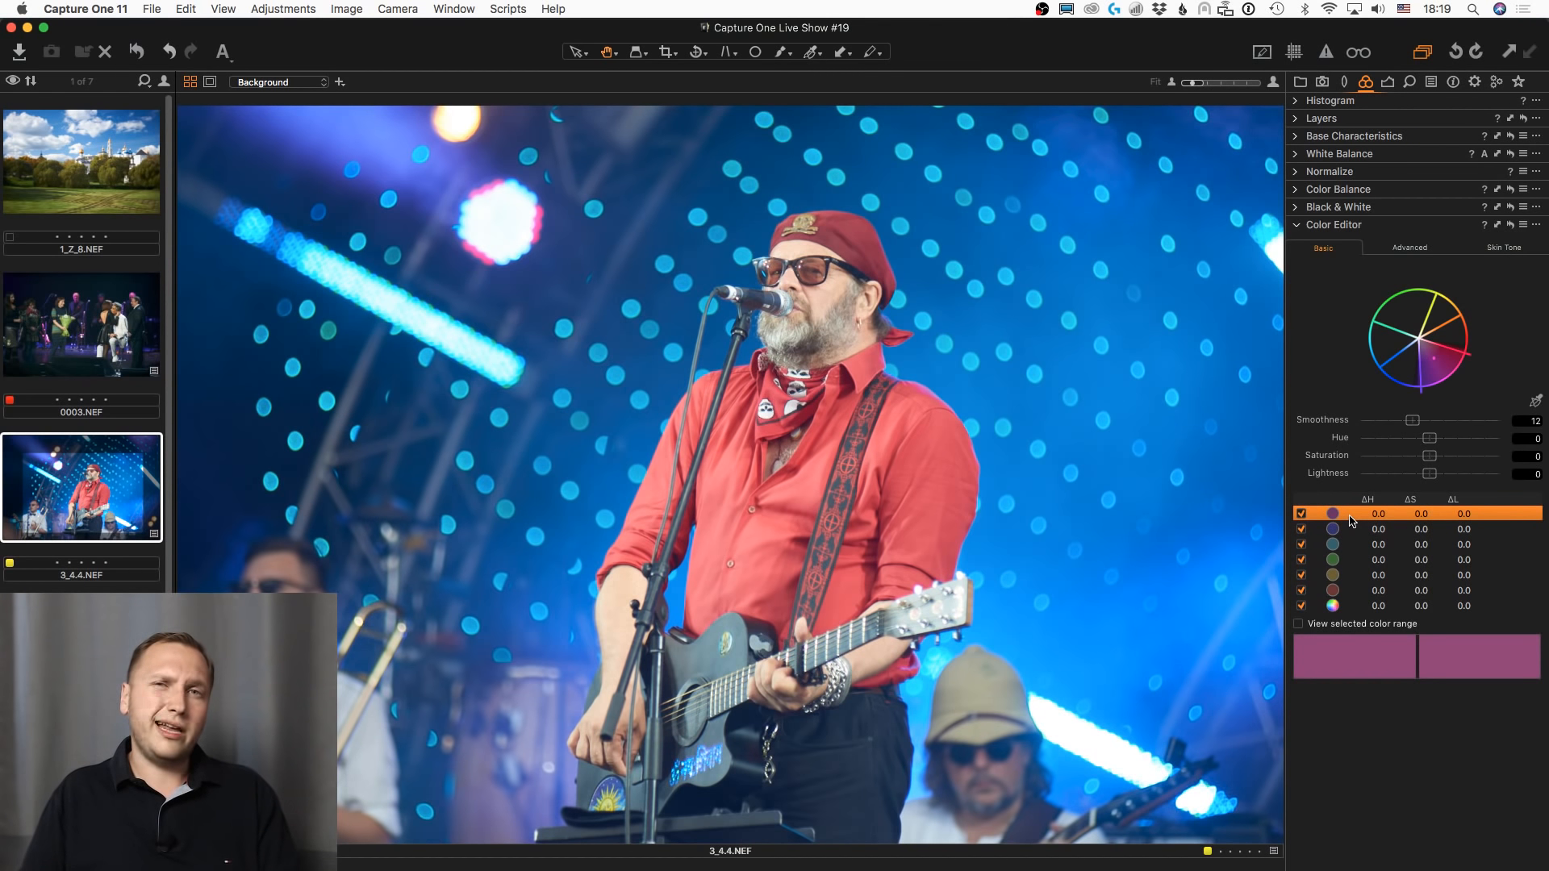
{"action": "left_click", "coordinate": [1356, 529]}
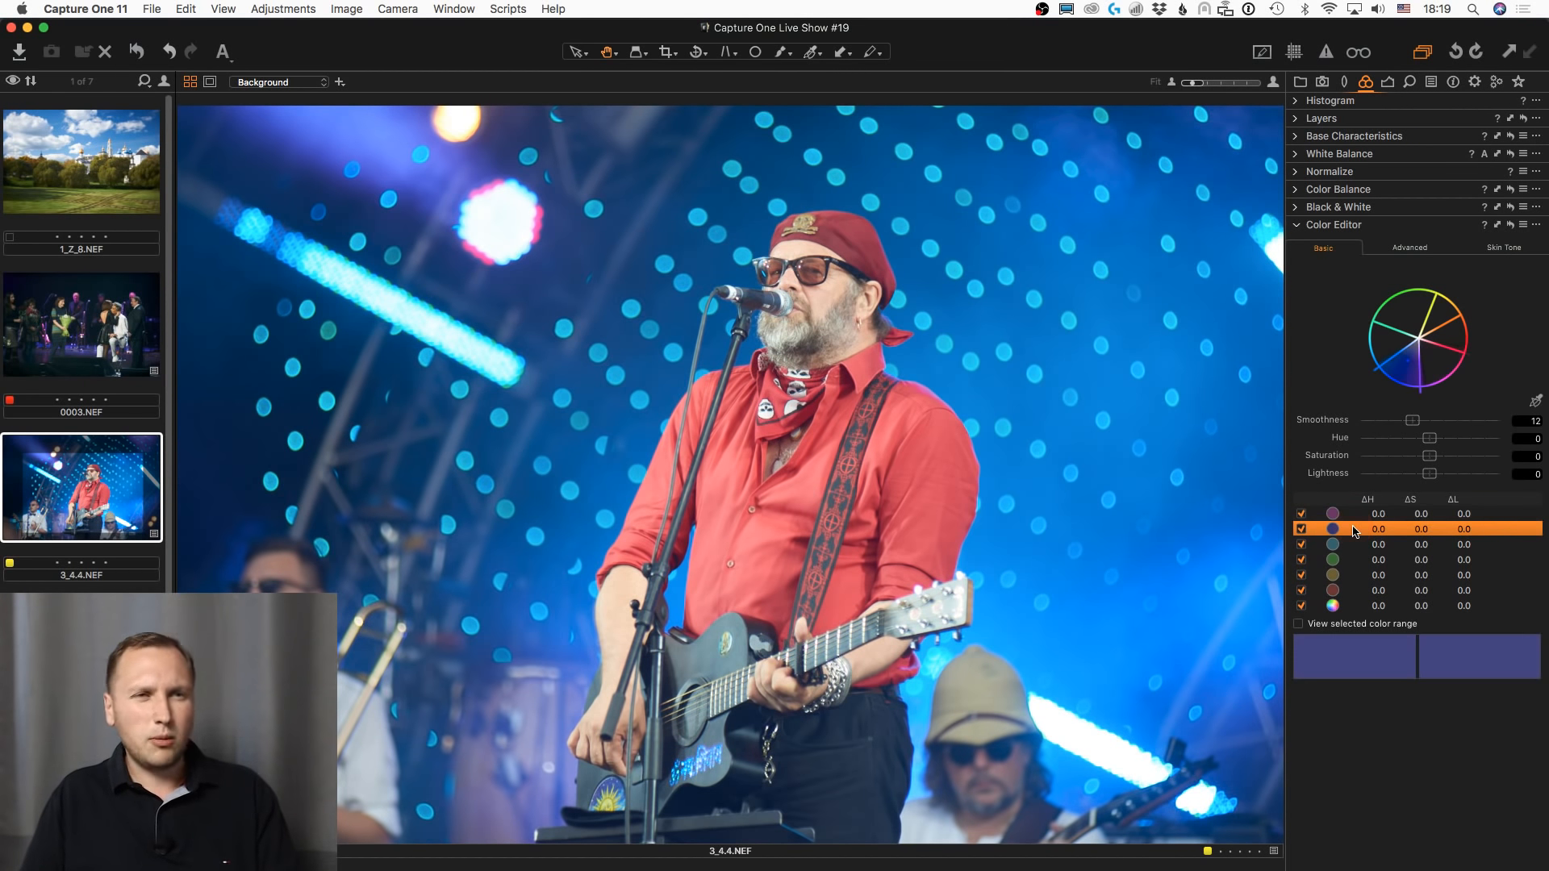
{"action": "left_click", "coordinate": [1365, 539]}
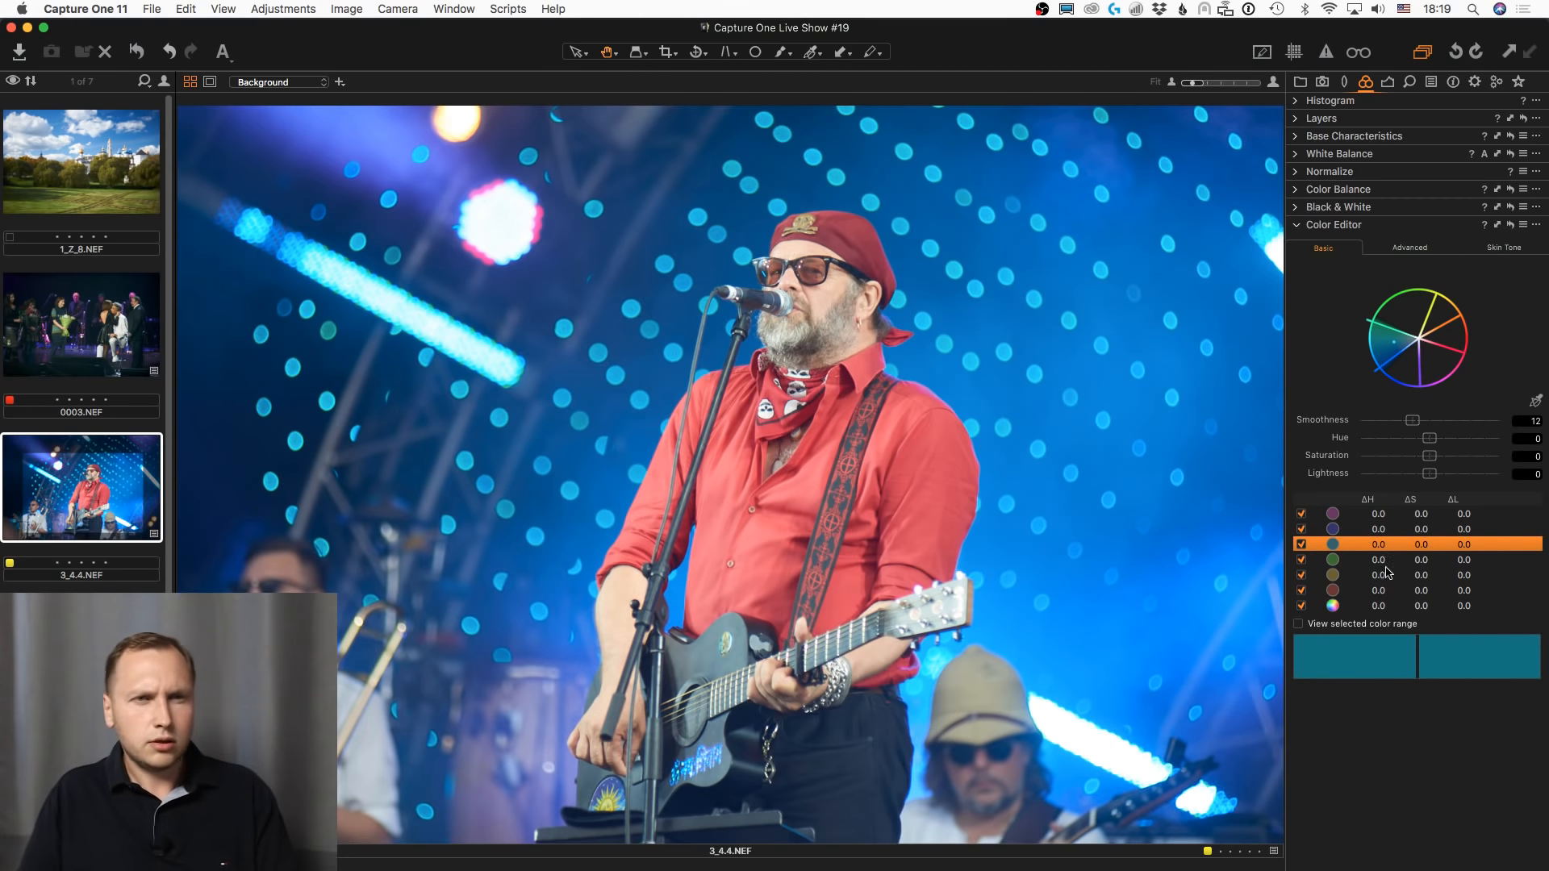
{"action": "left_click", "coordinate": [1363, 559]}
{"action": "left_click", "coordinate": [1360, 526]}
{"action": "left_click", "coordinate": [1358, 514]}
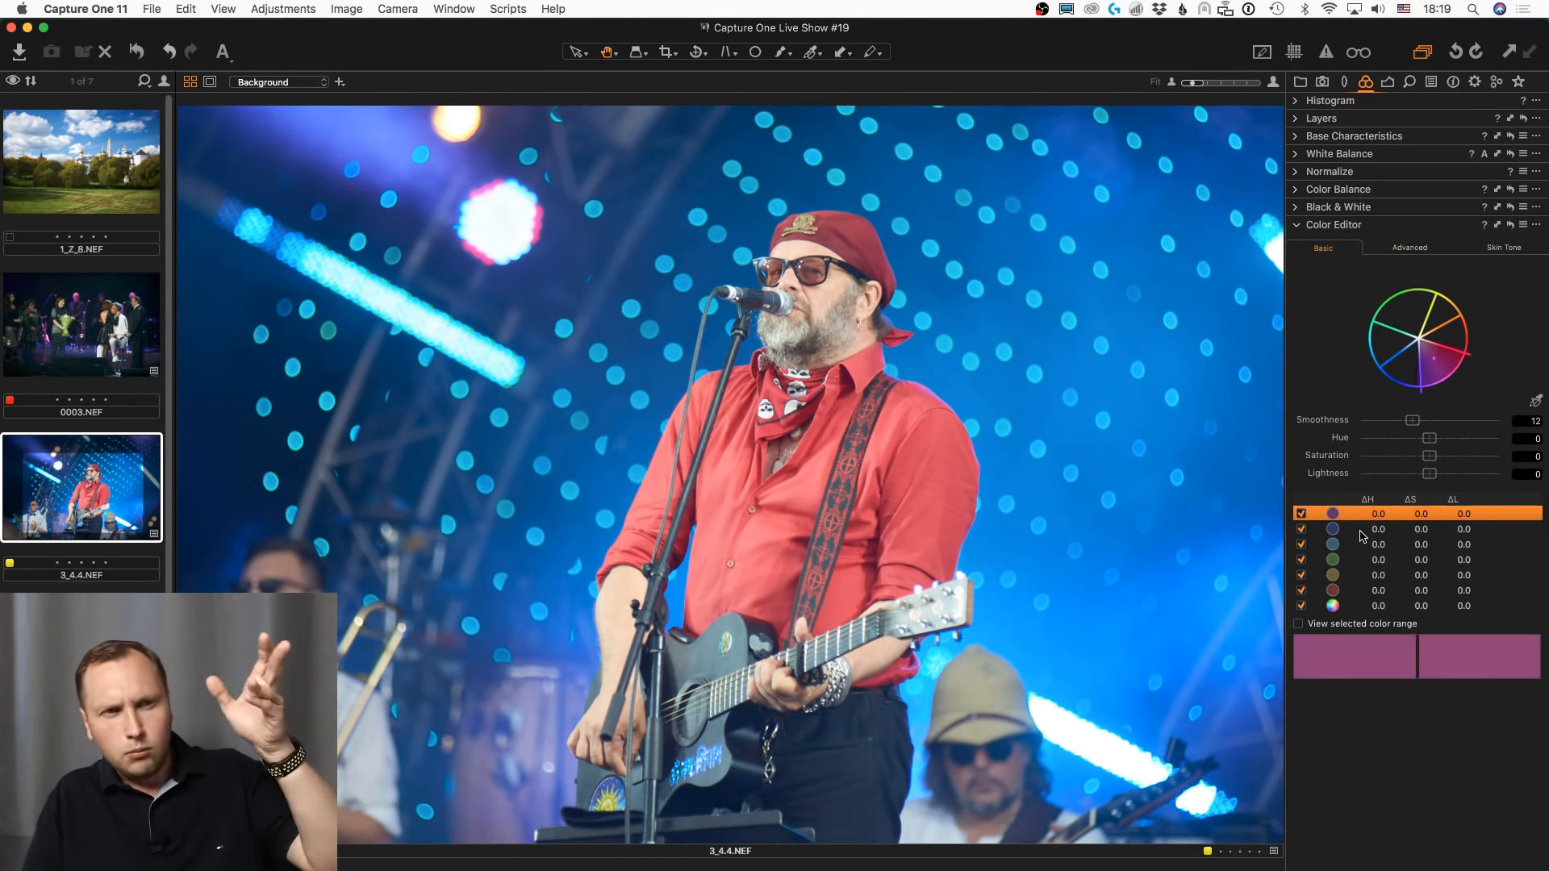
{"action": "left_click", "coordinate": [1357, 529]}
{"action": "left_click", "coordinate": [1353, 546]}
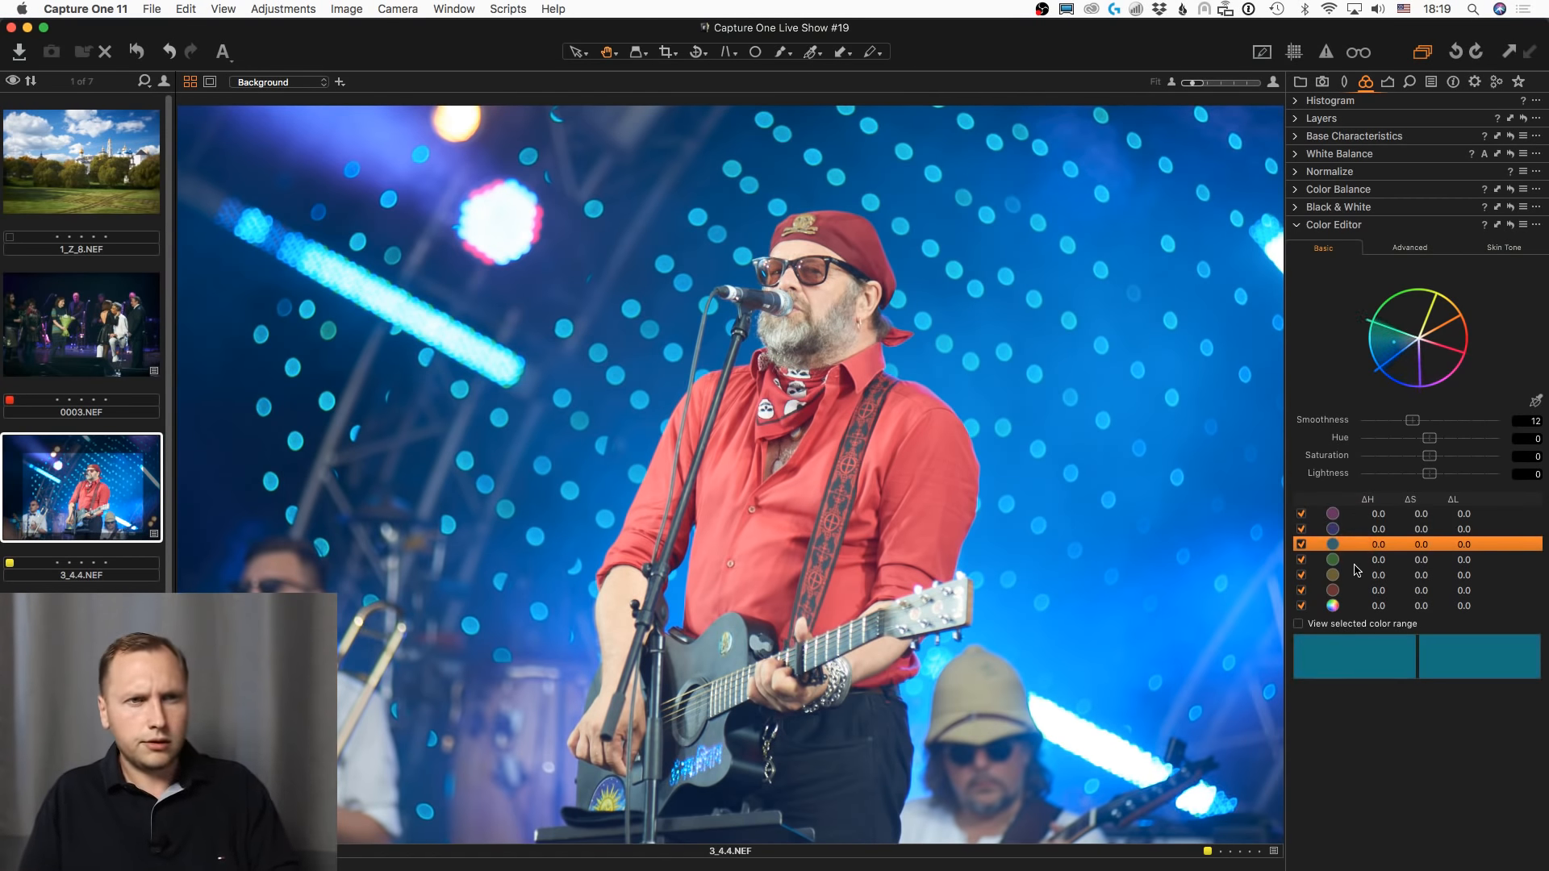
{"action": "left_click", "coordinate": [1354, 561]}
{"action": "left_click", "coordinate": [1353, 575]}
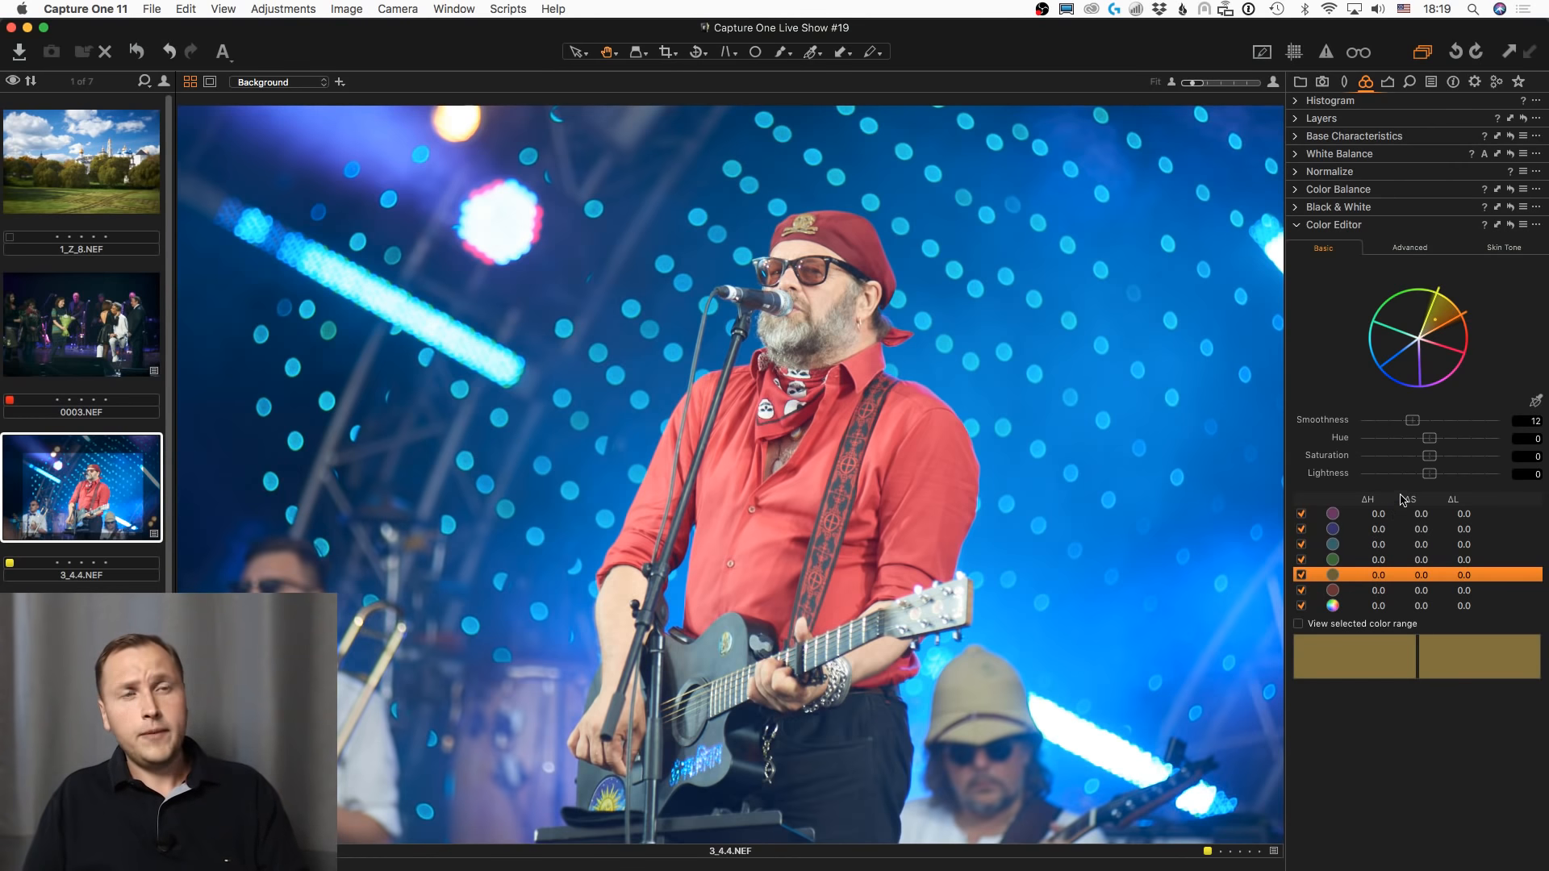
{"action": "left_click", "coordinate": [1365, 545]}
{"action": "left_click", "coordinate": [1361, 529]}
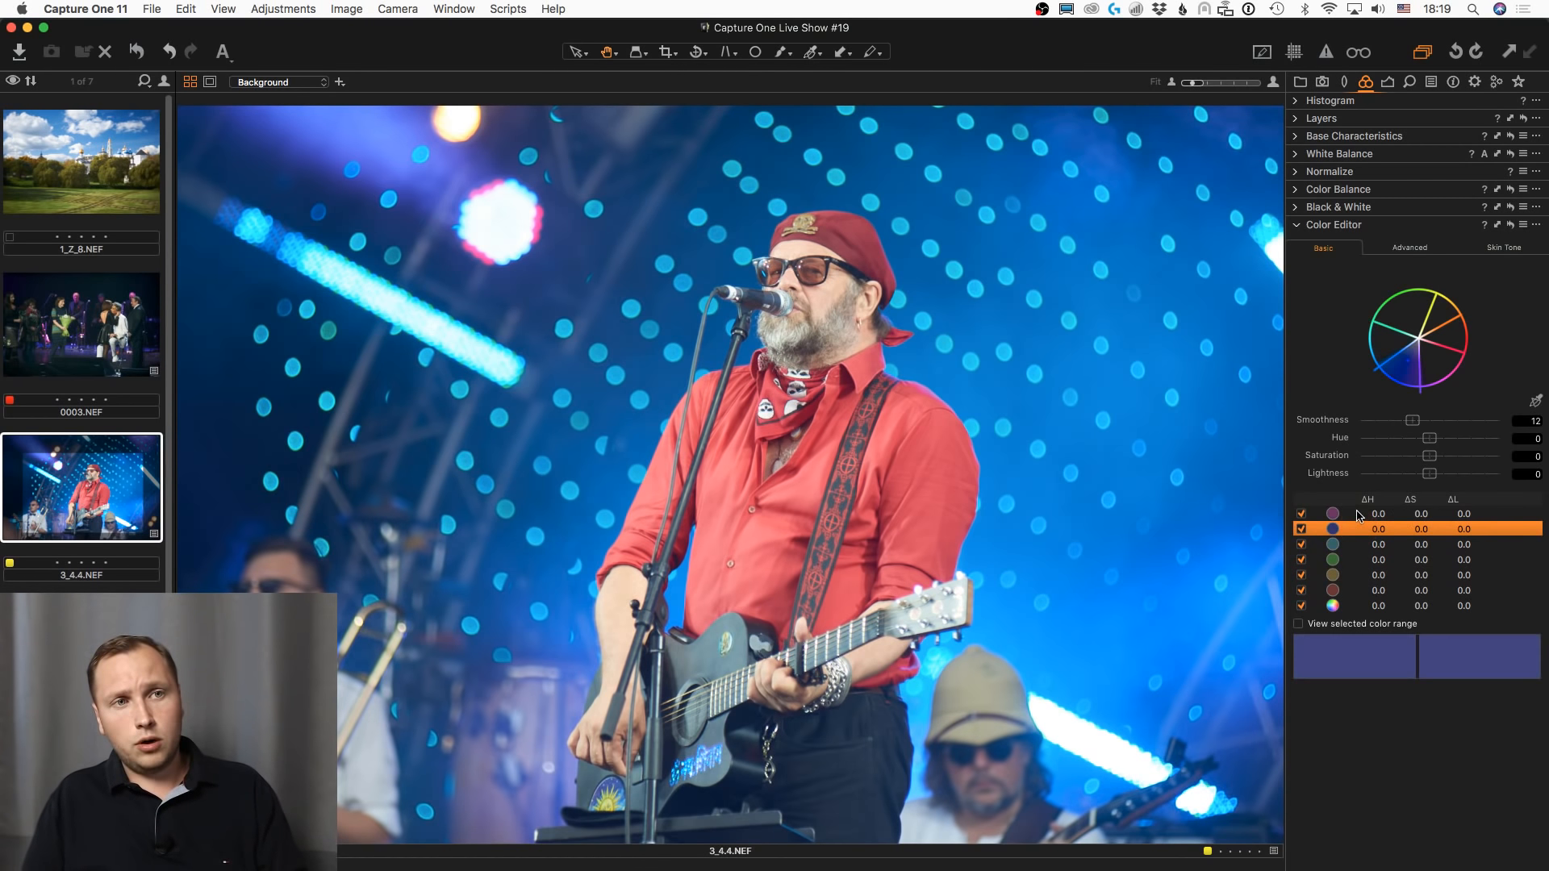
{"action": "left_click", "coordinate": [1360, 514]}
{"action": "left_click", "coordinate": [1360, 530]}
{"action": "left_click", "coordinate": [1352, 546]}
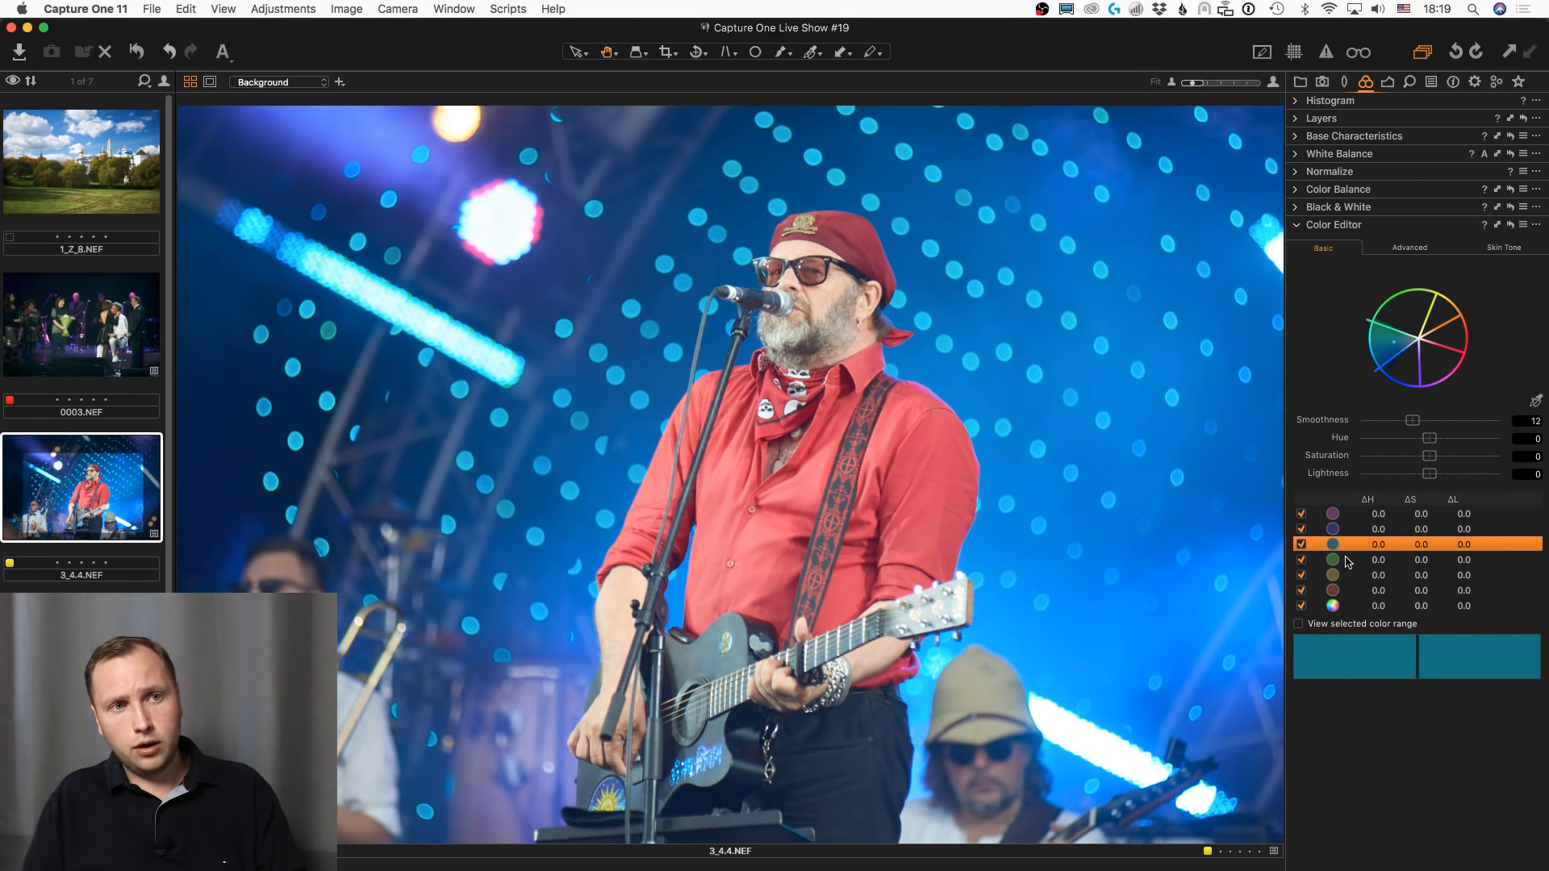
{"action": "left_click", "coordinate": [1351, 560]}
{"action": "left_click", "coordinate": [1352, 575]}
{"action": "left_click", "coordinate": [1349, 591]}
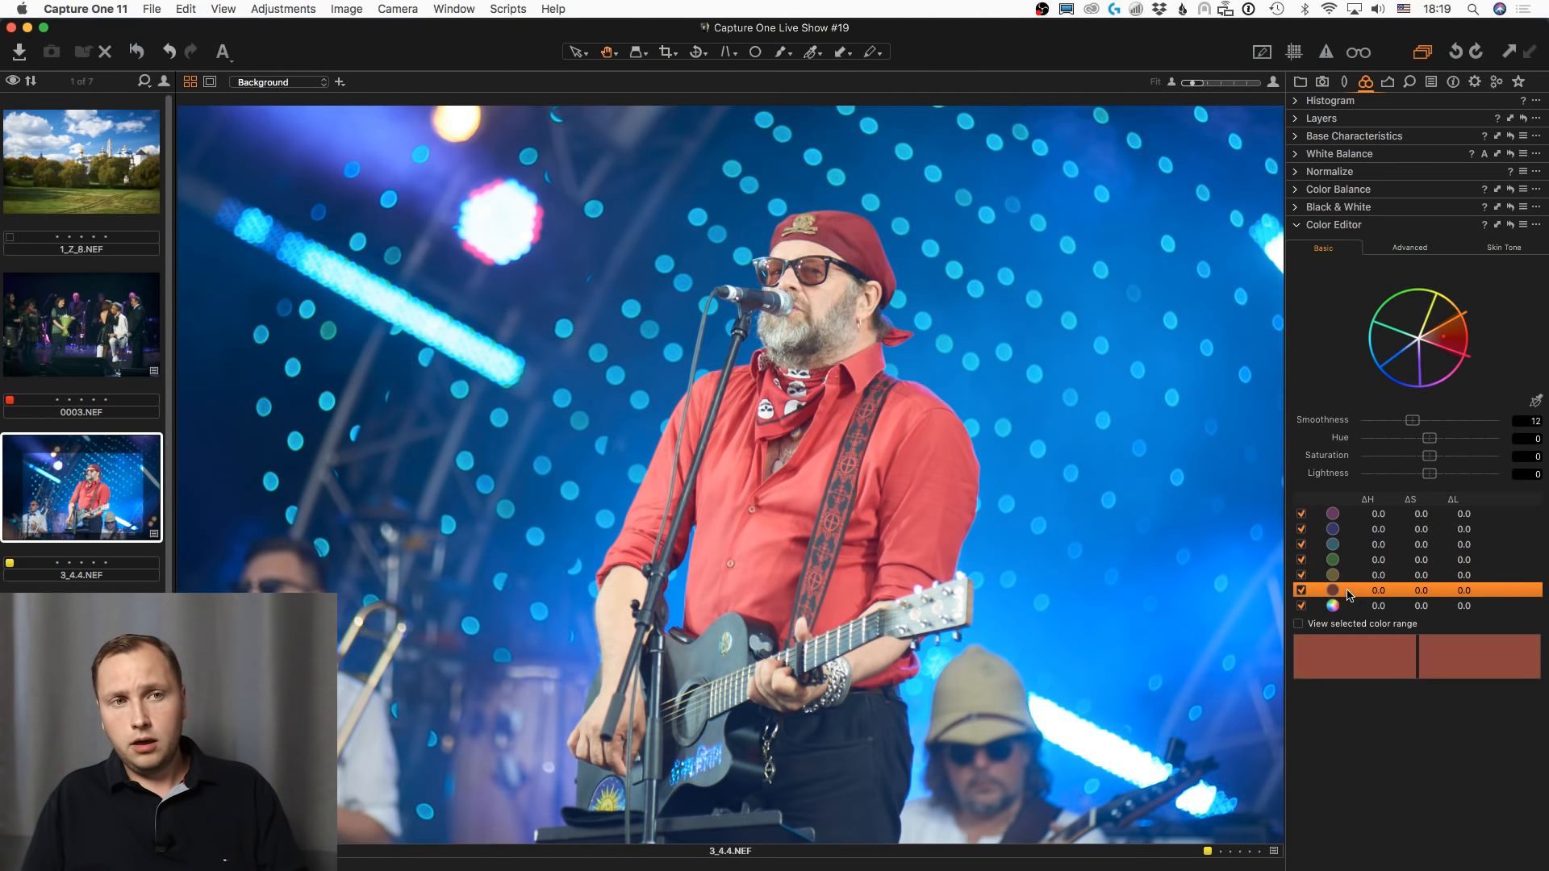
{"action": "left_click", "coordinate": [1352, 575]}
{"action": "left_click", "coordinate": [1354, 531]}
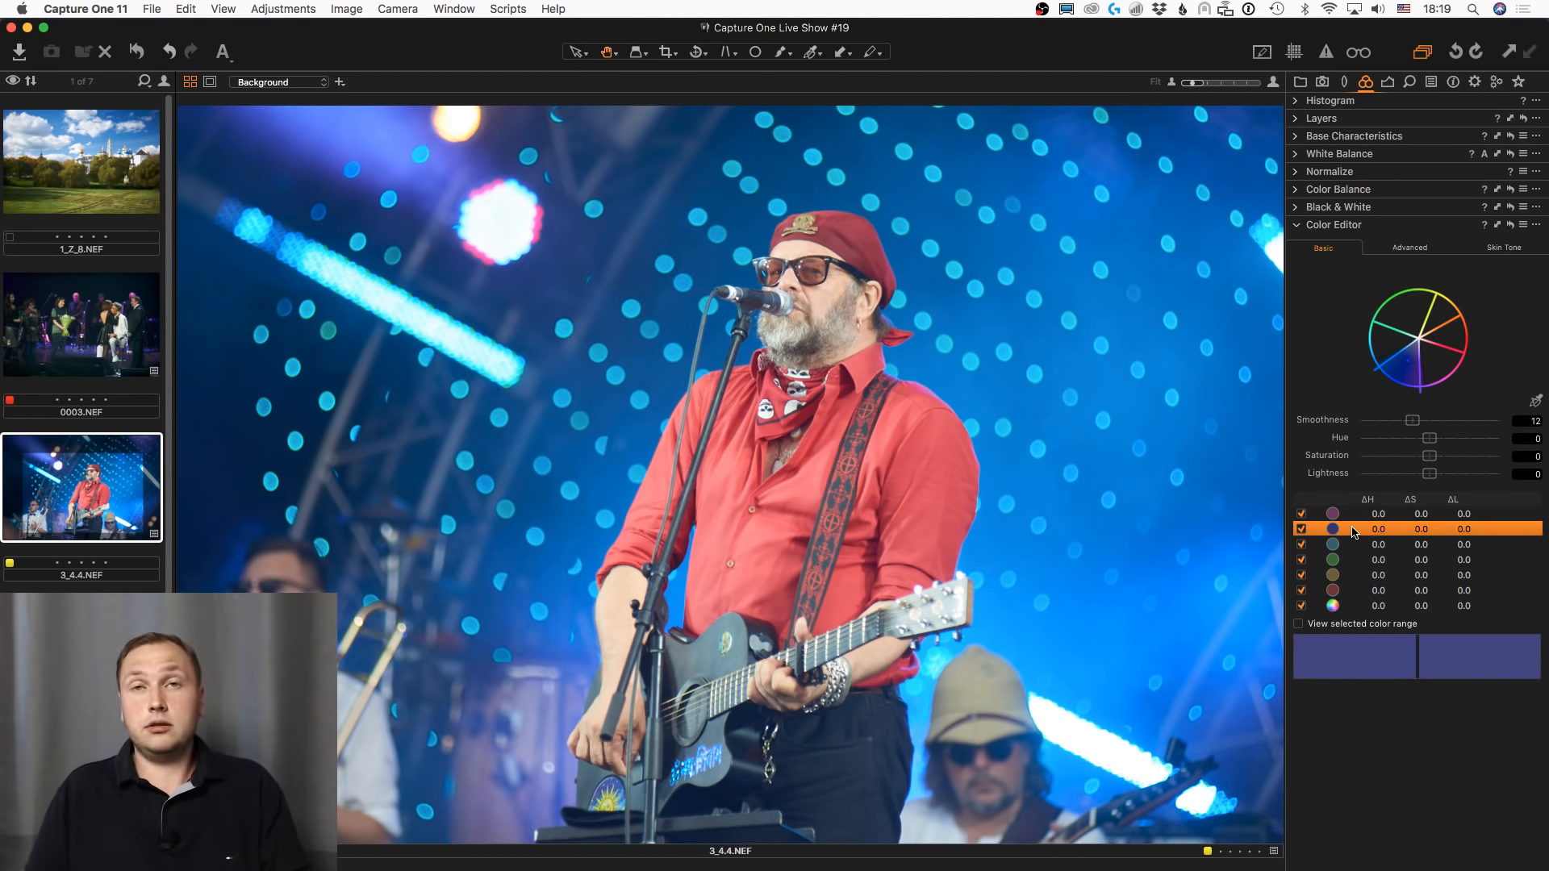
- Switch between the green and yellow ranges directly on the color wheel, leaving yellow selected
{"action": "left_click", "coordinate": [1412, 319]}
{"action": "left_click", "coordinate": [1442, 315]}
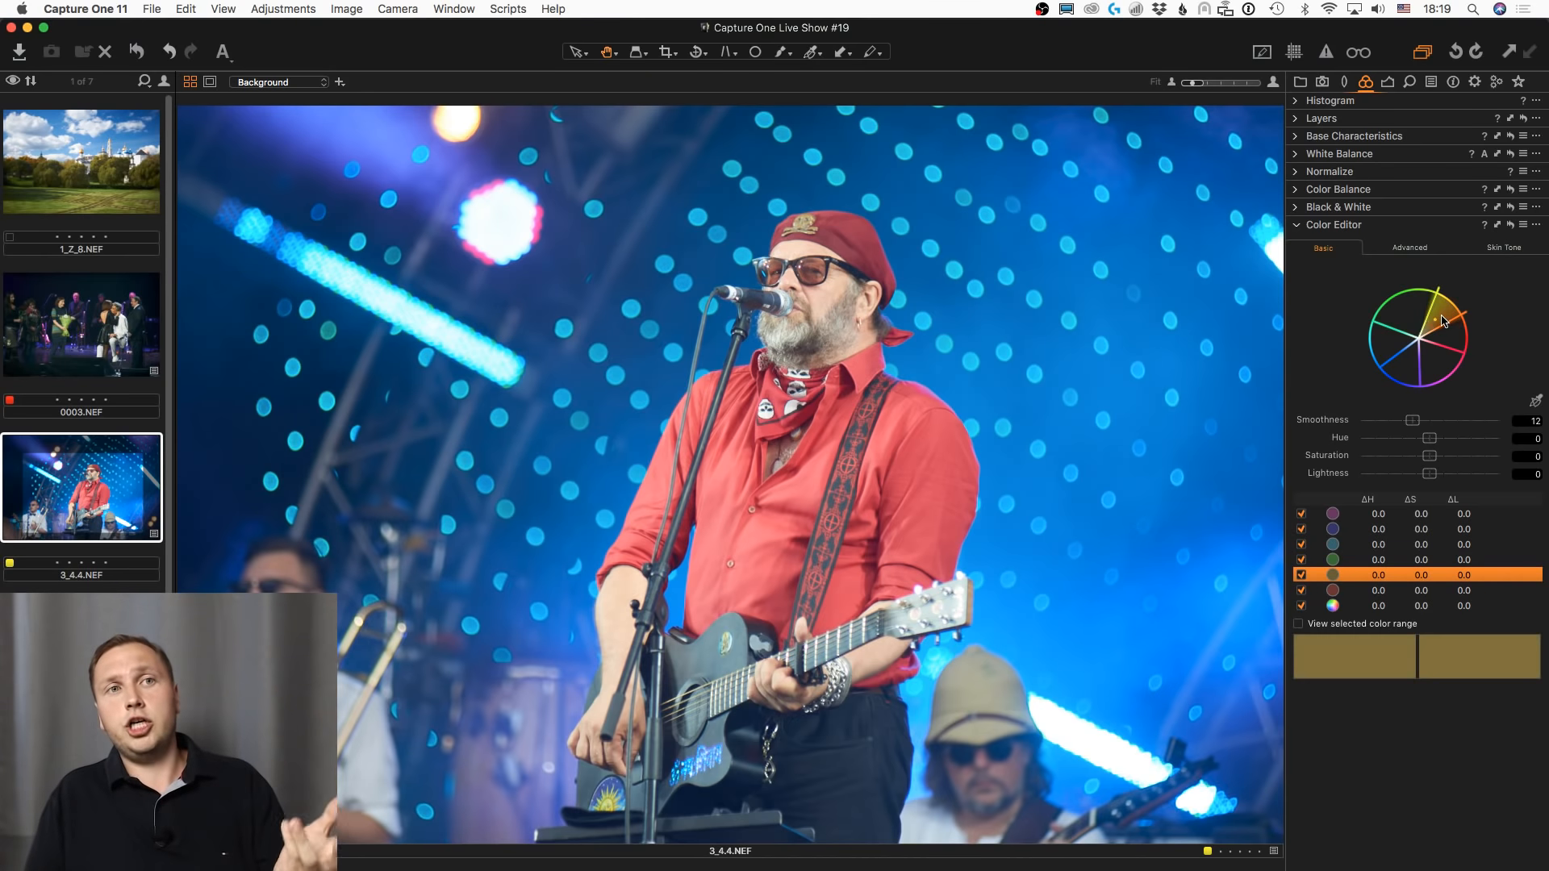
{"action": "left_click", "coordinate": [1413, 313]}
{"action": "left_click", "coordinate": [1443, 311]}
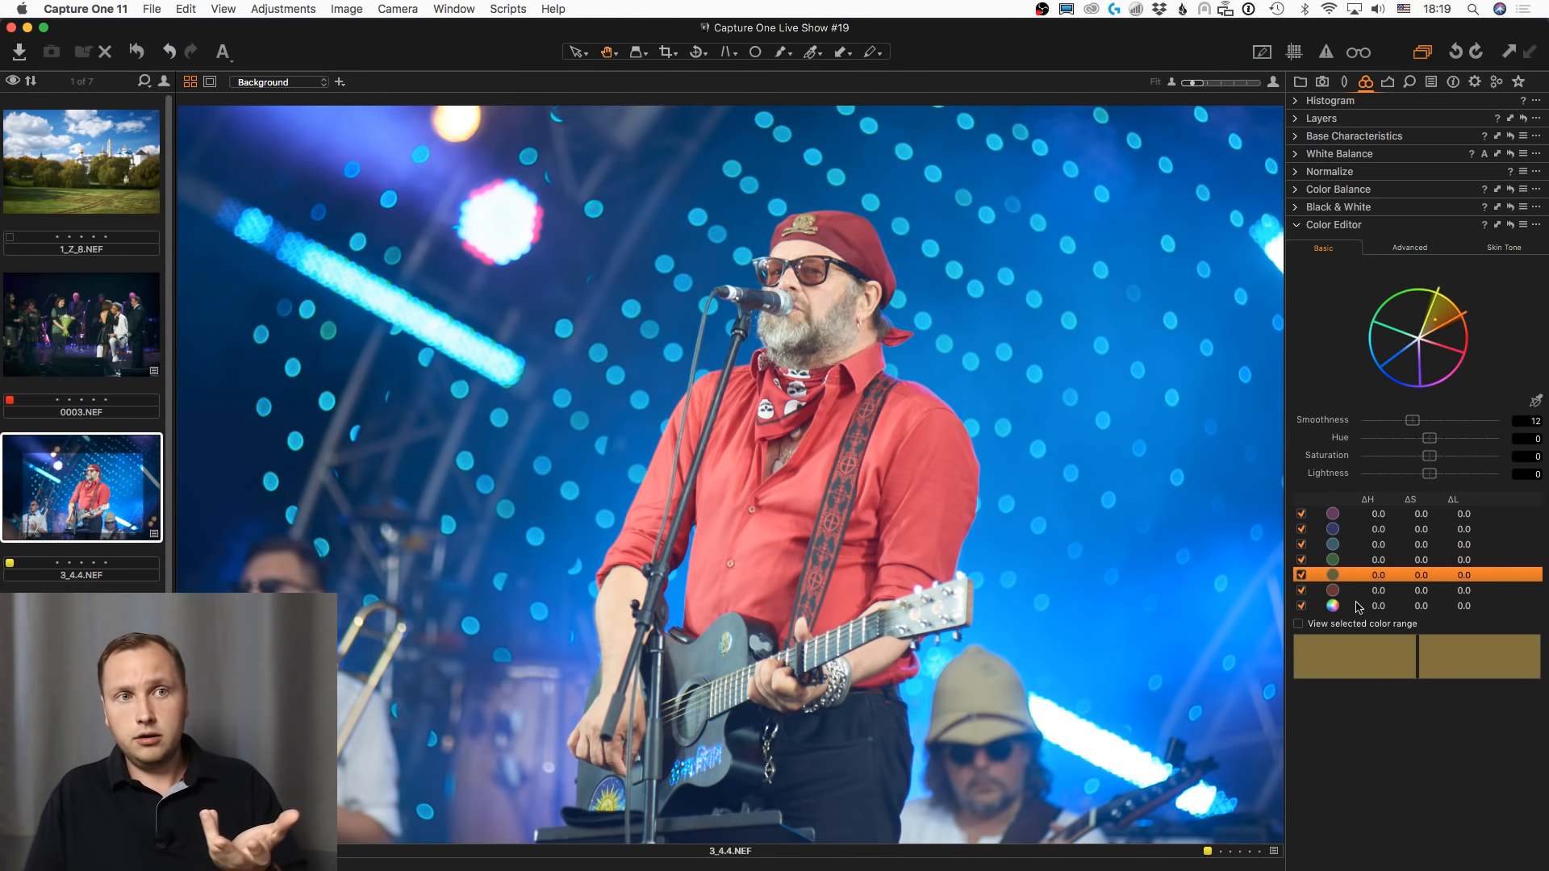
- Set the yellow range to Hue -3.6, Saturation -35.2 and Lightness 4.7, and the green range's Saturation to -15.2
{"action": "left_click", "coordinate": [1339, 563]}
{"action": "left_click", "coordinate": [1342, 576]}
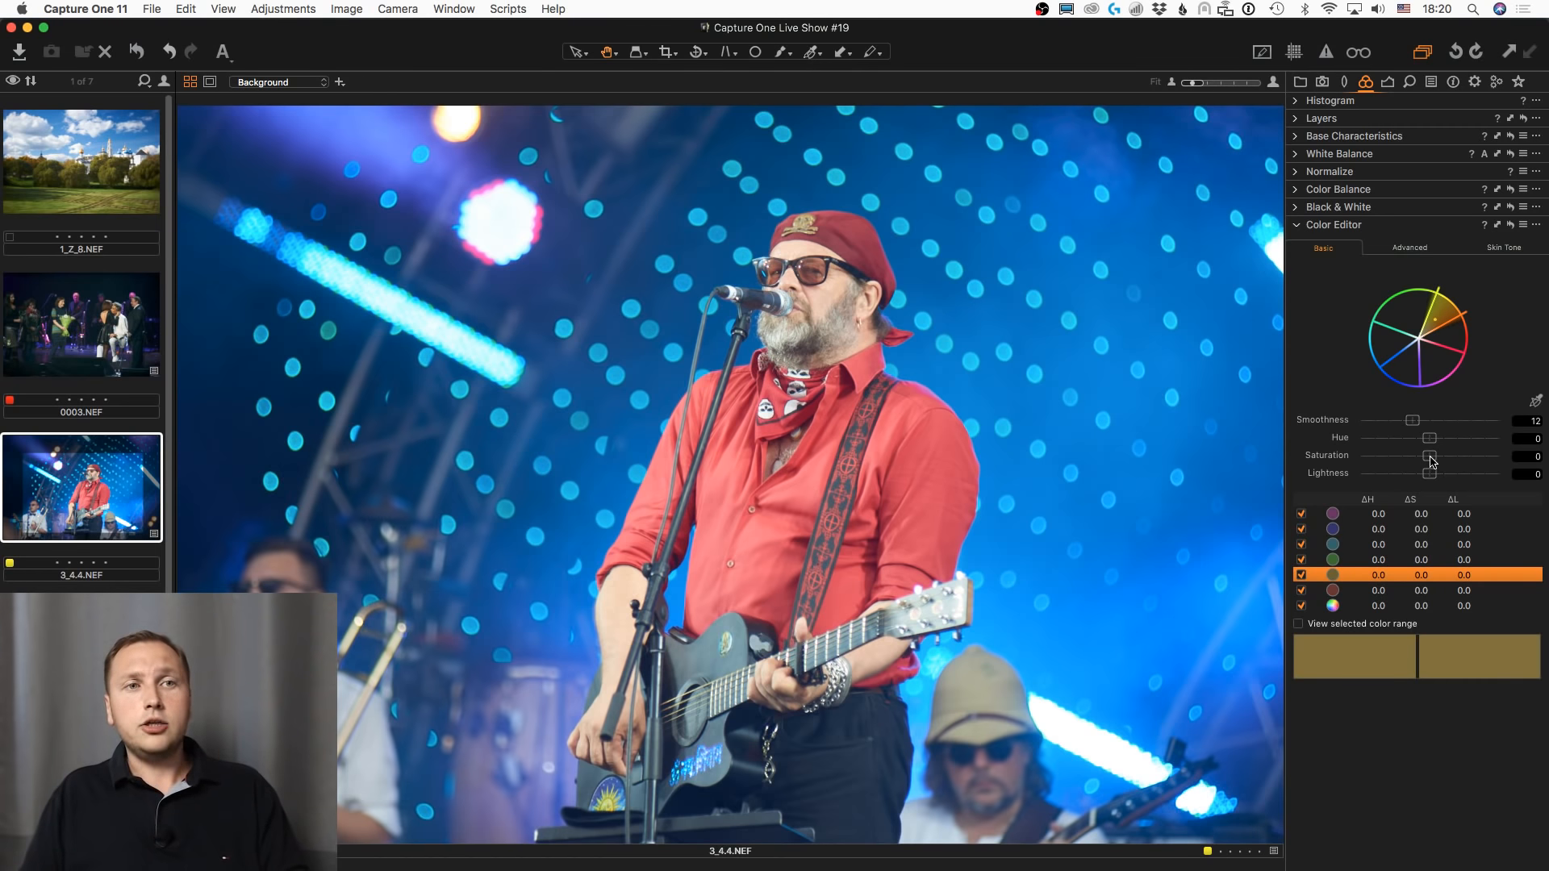
{"action": "left_click_drag", "start_coordinate": [1431, 457], "coordinate": [1462, 473]}
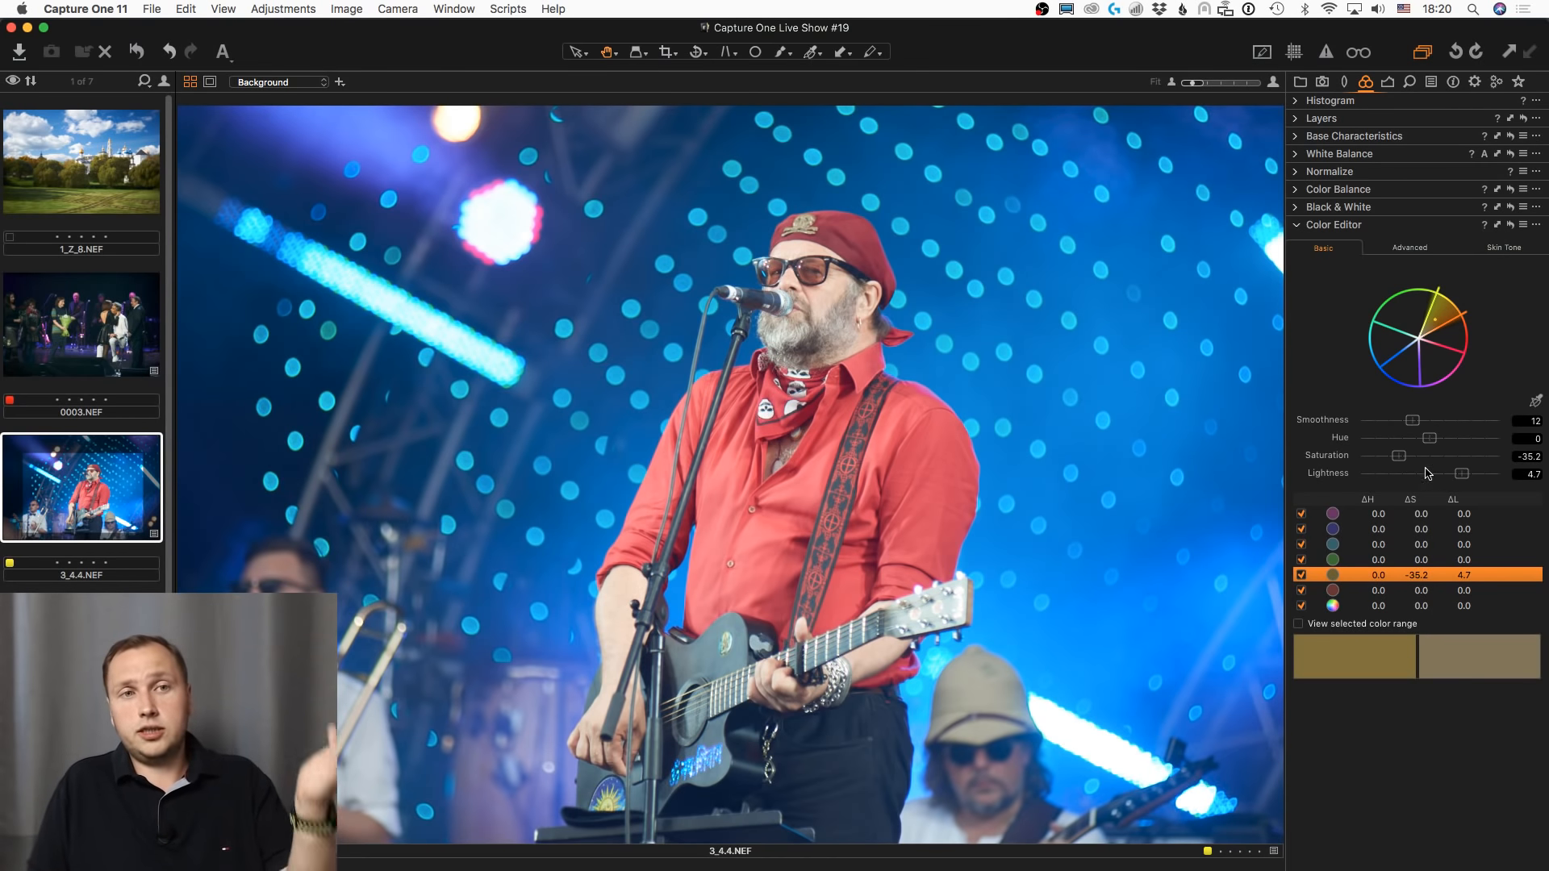
{"action": "mouse_move", "coordinate": [1428, 446]}
{"action": "left_mouse_down"}
{"action": "mouse_move", "coordinate": [1405, 448]}
{"action": "mouse_move", "coordinate": [1419, 449]}
{"action": "left_mouse_up"}
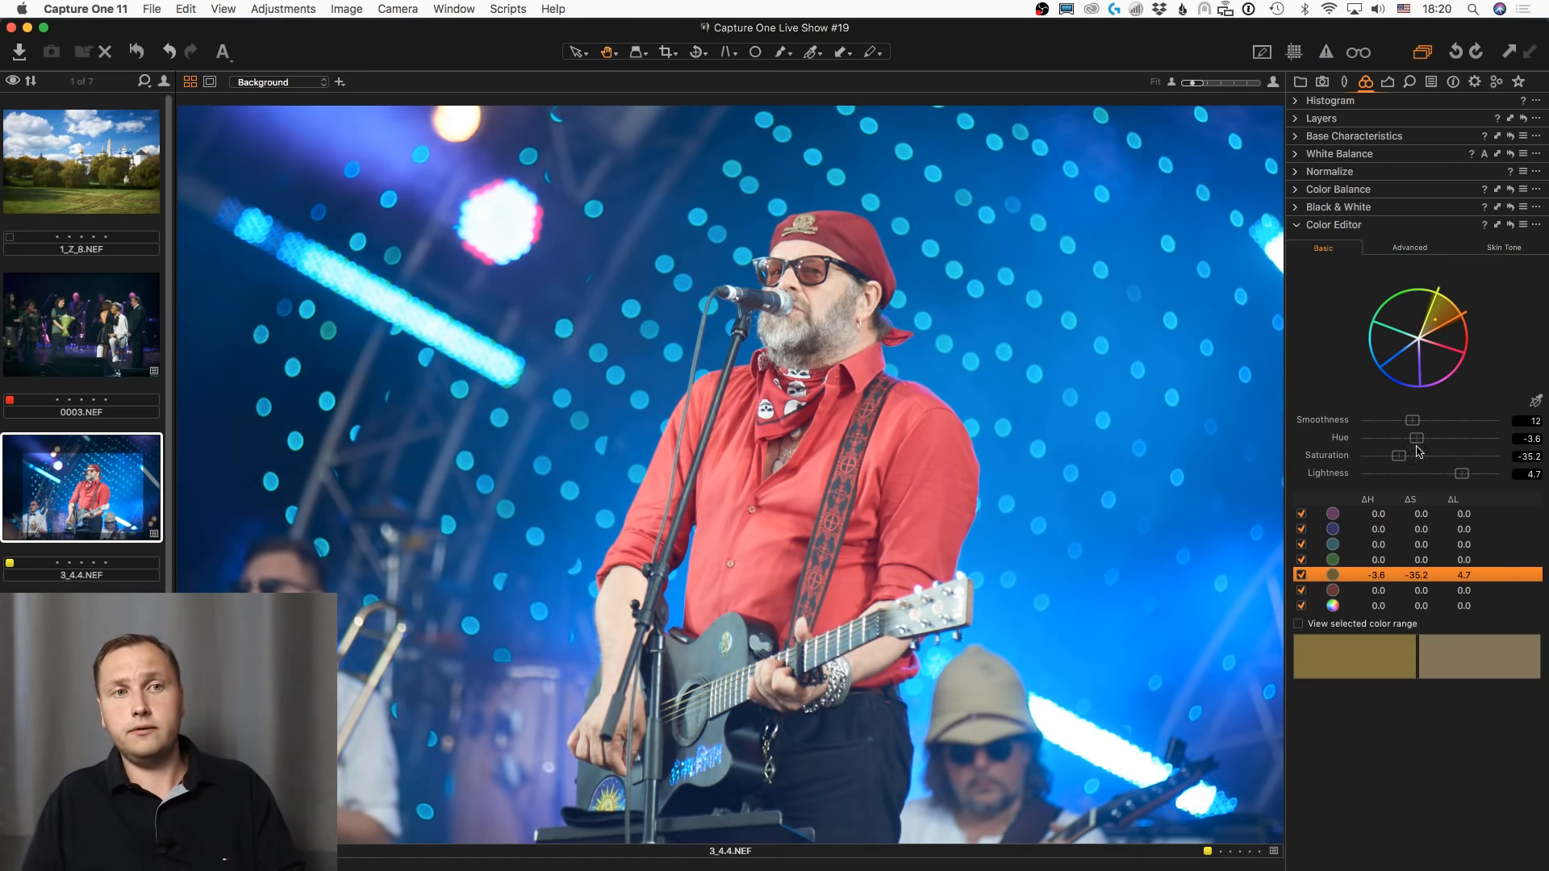
{"action": "left_click", "coordinate": [1402, 559]}
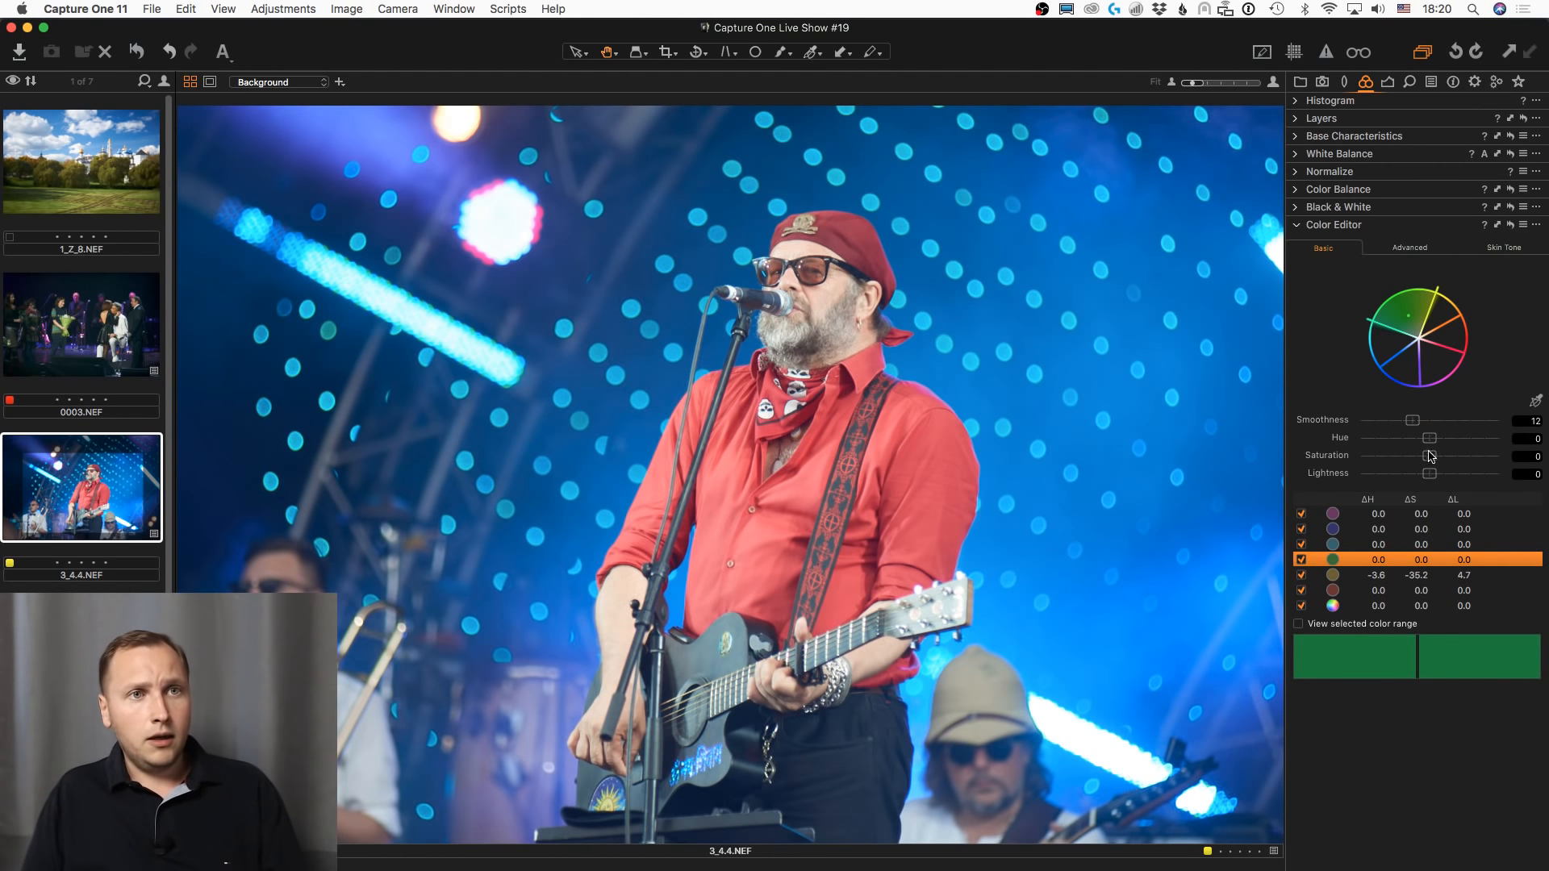
{"action": "mouse_move", "coordinate": [1428, 459]}
{"action": "left_mouse_down"}
{"action": "mouse_move", "coordinate": [1403, 466]}
{"action": "mouse_move", "coordinate": [1416, 458]}
{"action": "left_mouse_up"}
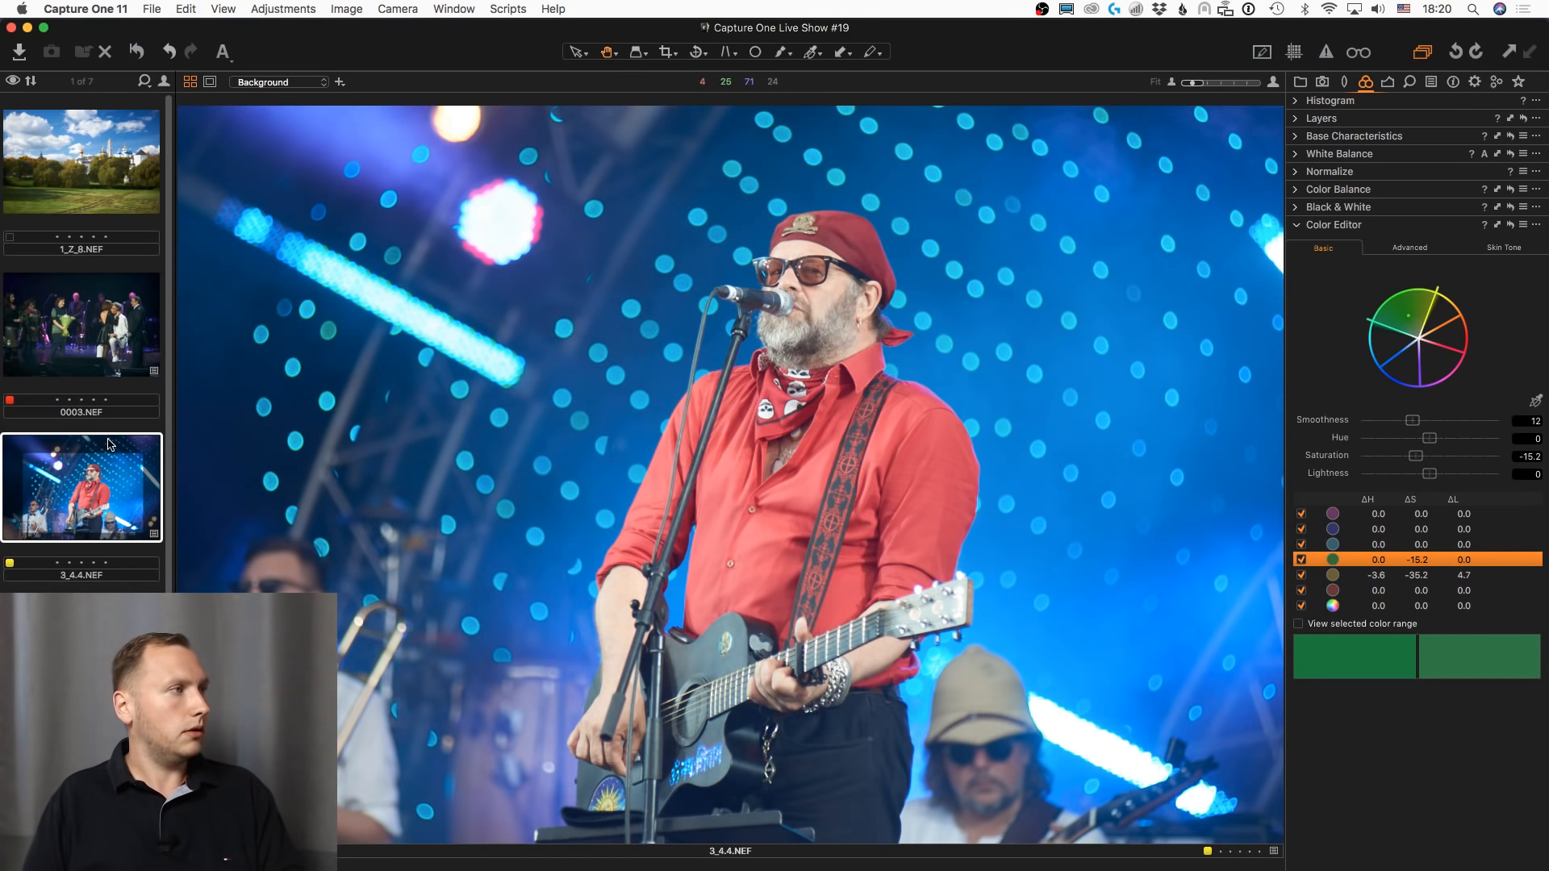
- Open photo 0003.NEF with the yellow range selected and inspect the embracing couple's skin tones at 100%
{"action": "scroll", "coordinate": [113, 348], "scroll_direction": "down", "scroll_amount": 3}
{"action": "scroll", "coordinate": [113, 348], "scroll_direction": "down", "scroll_amount": 3}
{"action": "scroll", "coordinate": [113, 322], "scroll_direction": "up", "scroll_amount": 5}
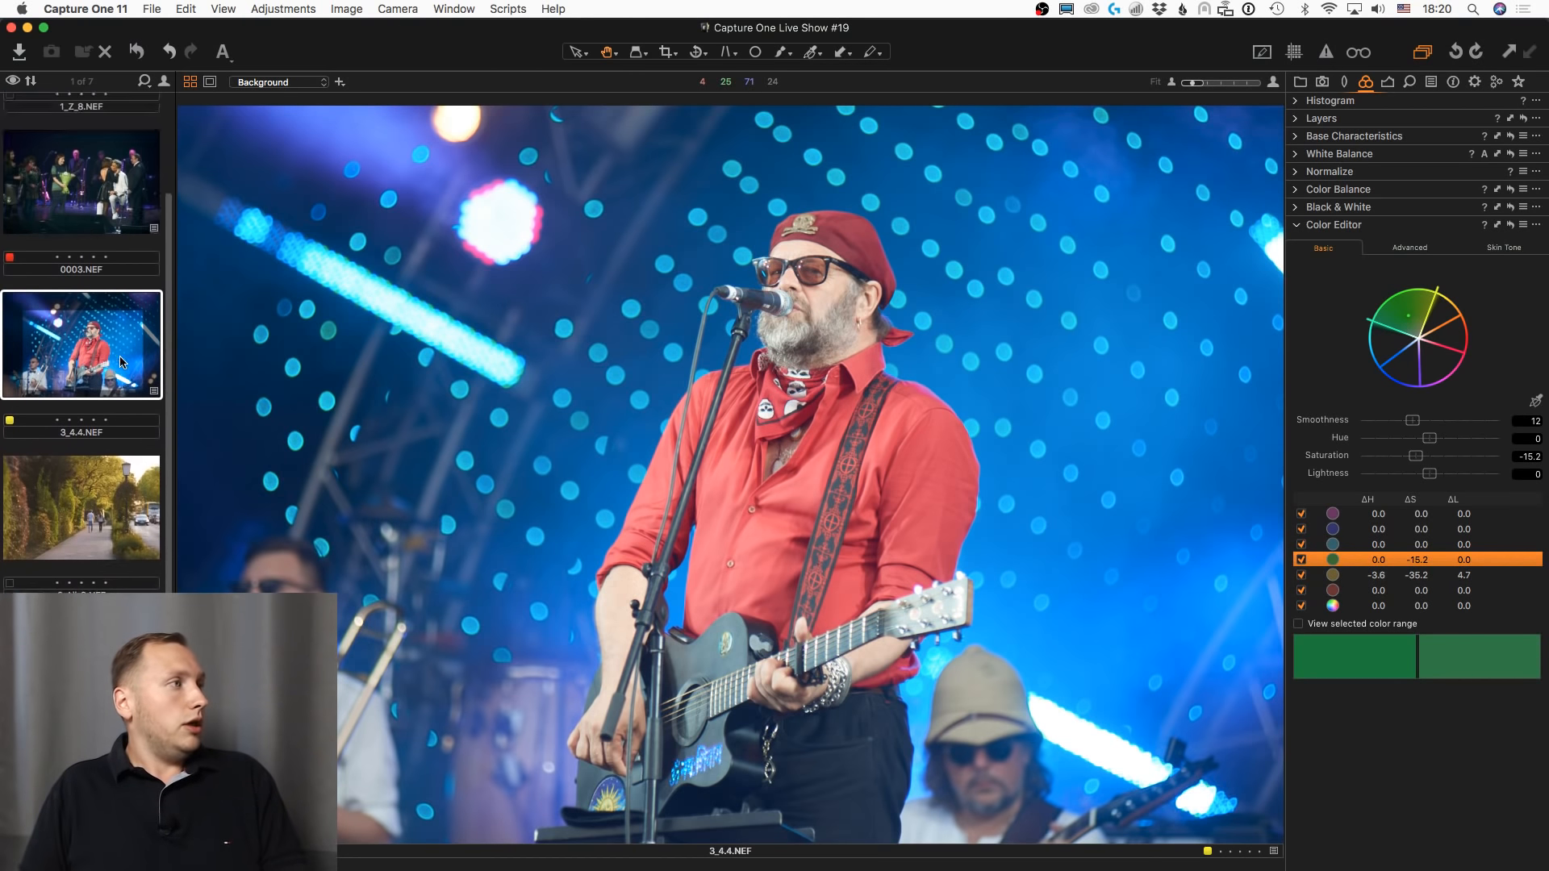
{"action": "left_click", "coordinate": [133, 282]}
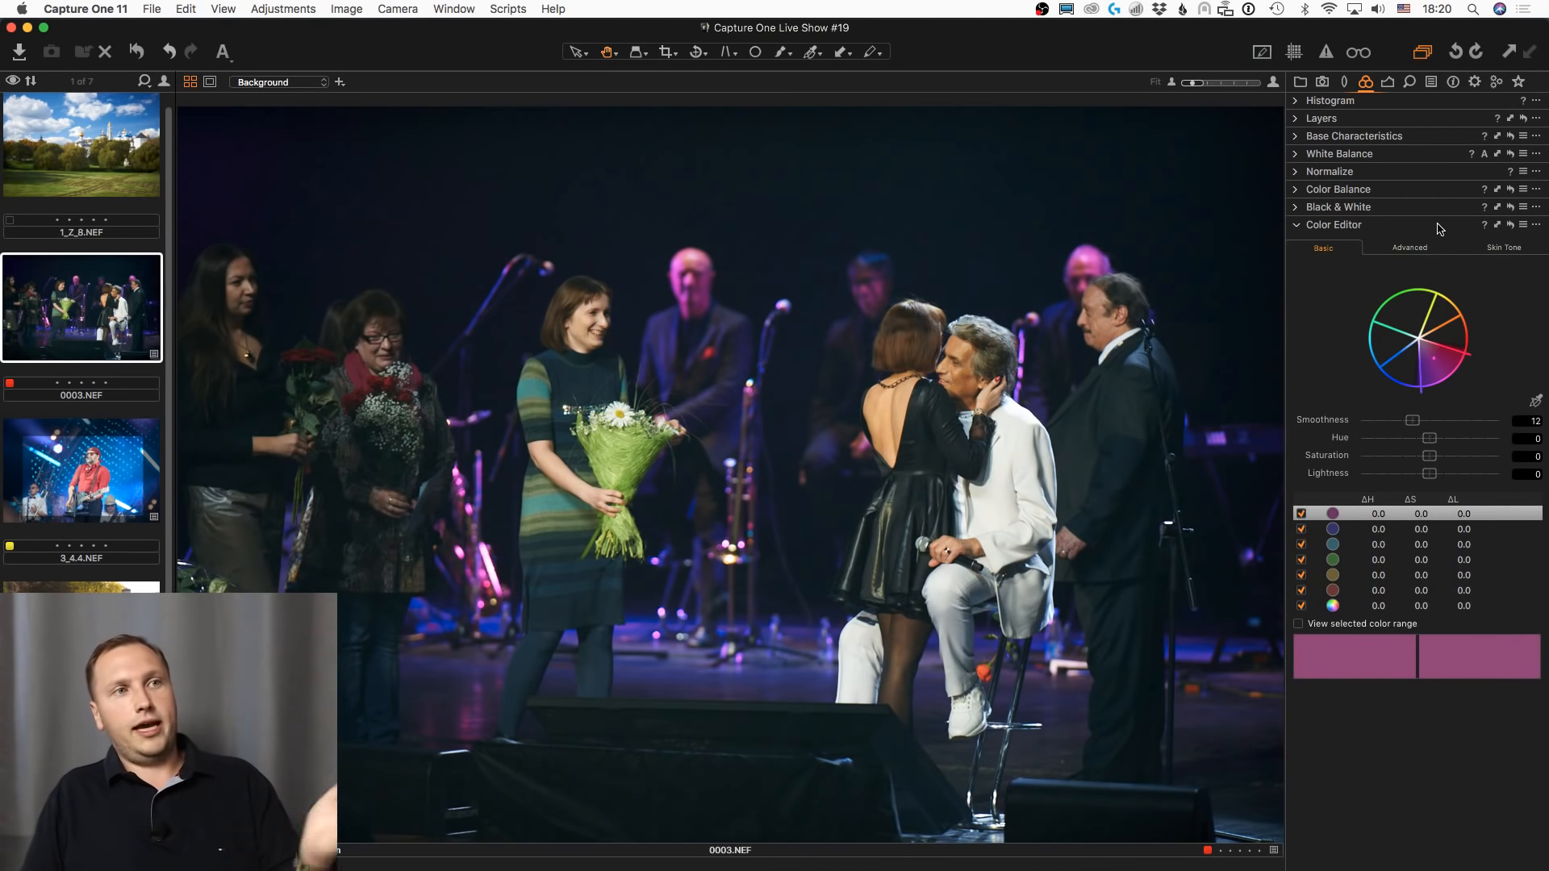
{"action": "left_click", "coordinate": [1432, 321]}
{"action": "double_click", "coordinate": [900, 382]}
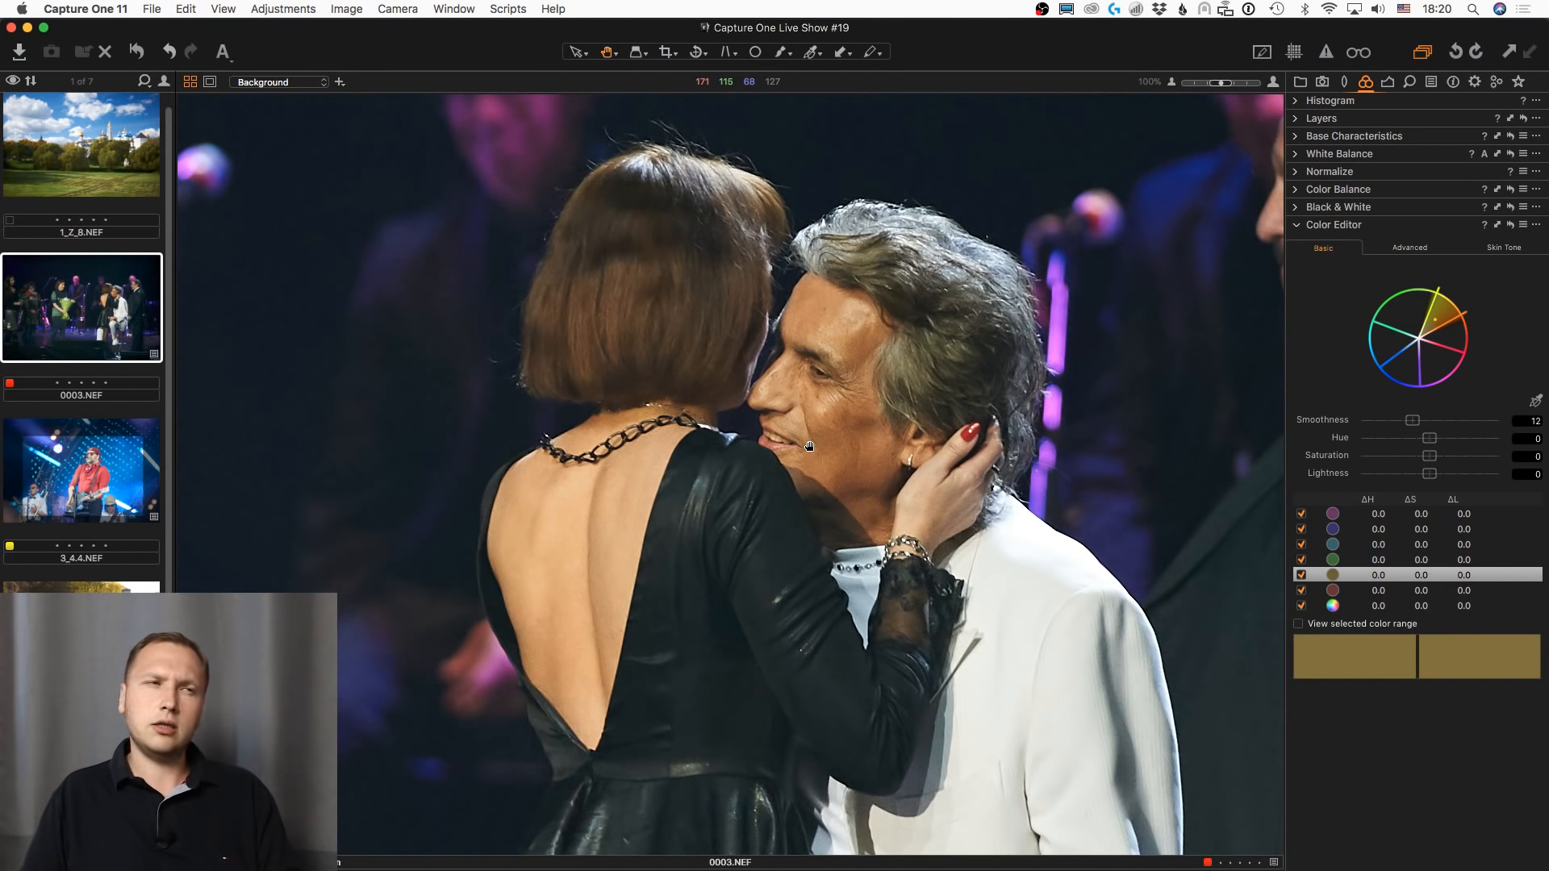
{"action": "double_click", "coordinate": [809, 445]}
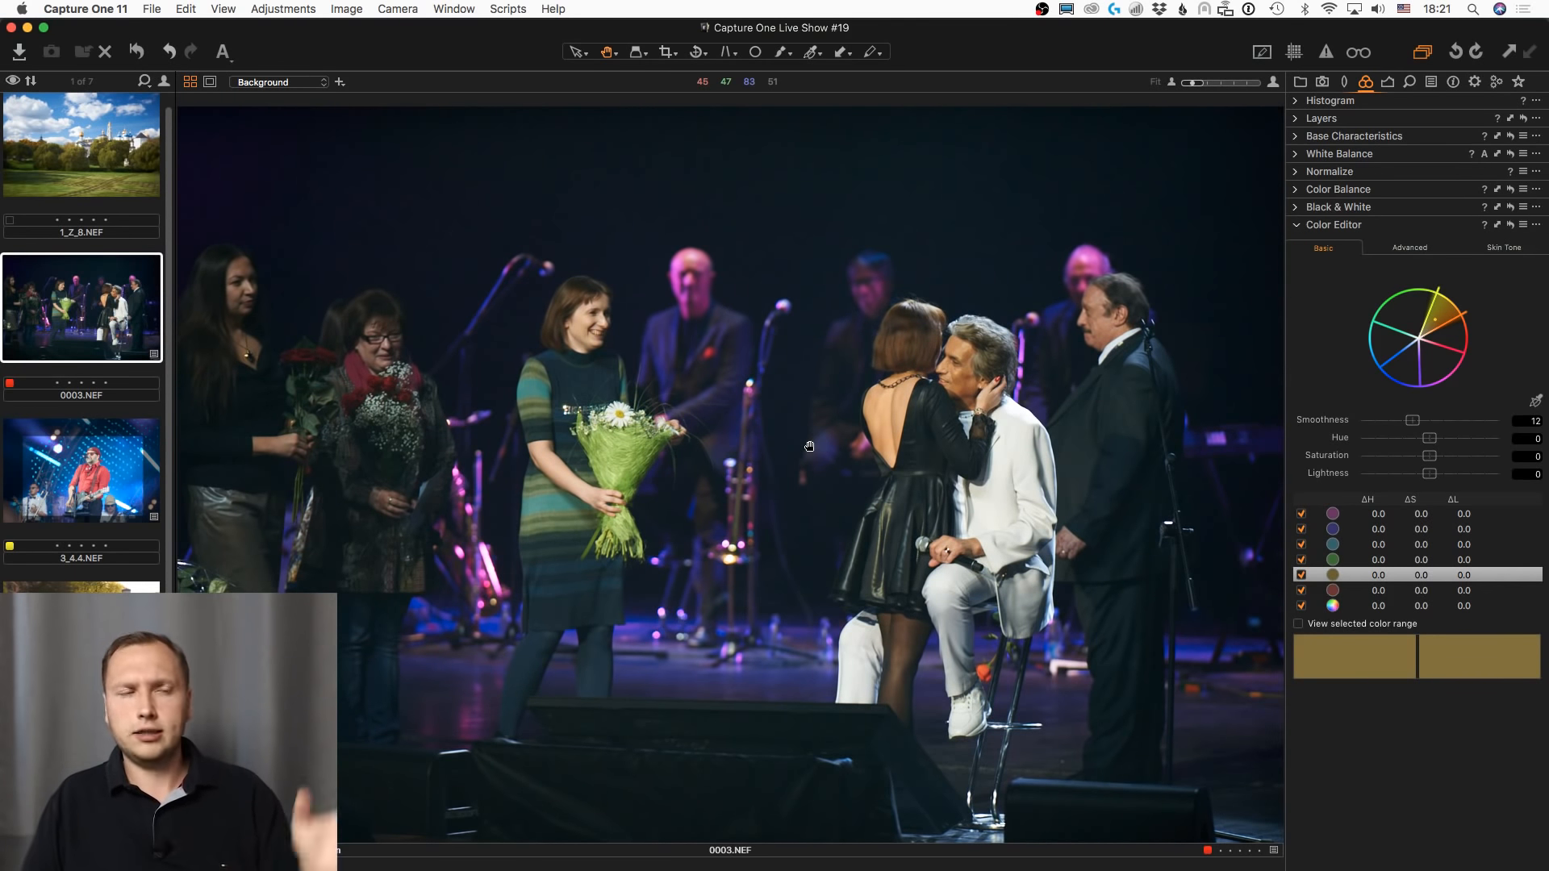
- Compare the red and yellow ranges in the selected color range view and widen the yellow range toward red
{"action": "left_click", "coordinate": [1458, 342]}
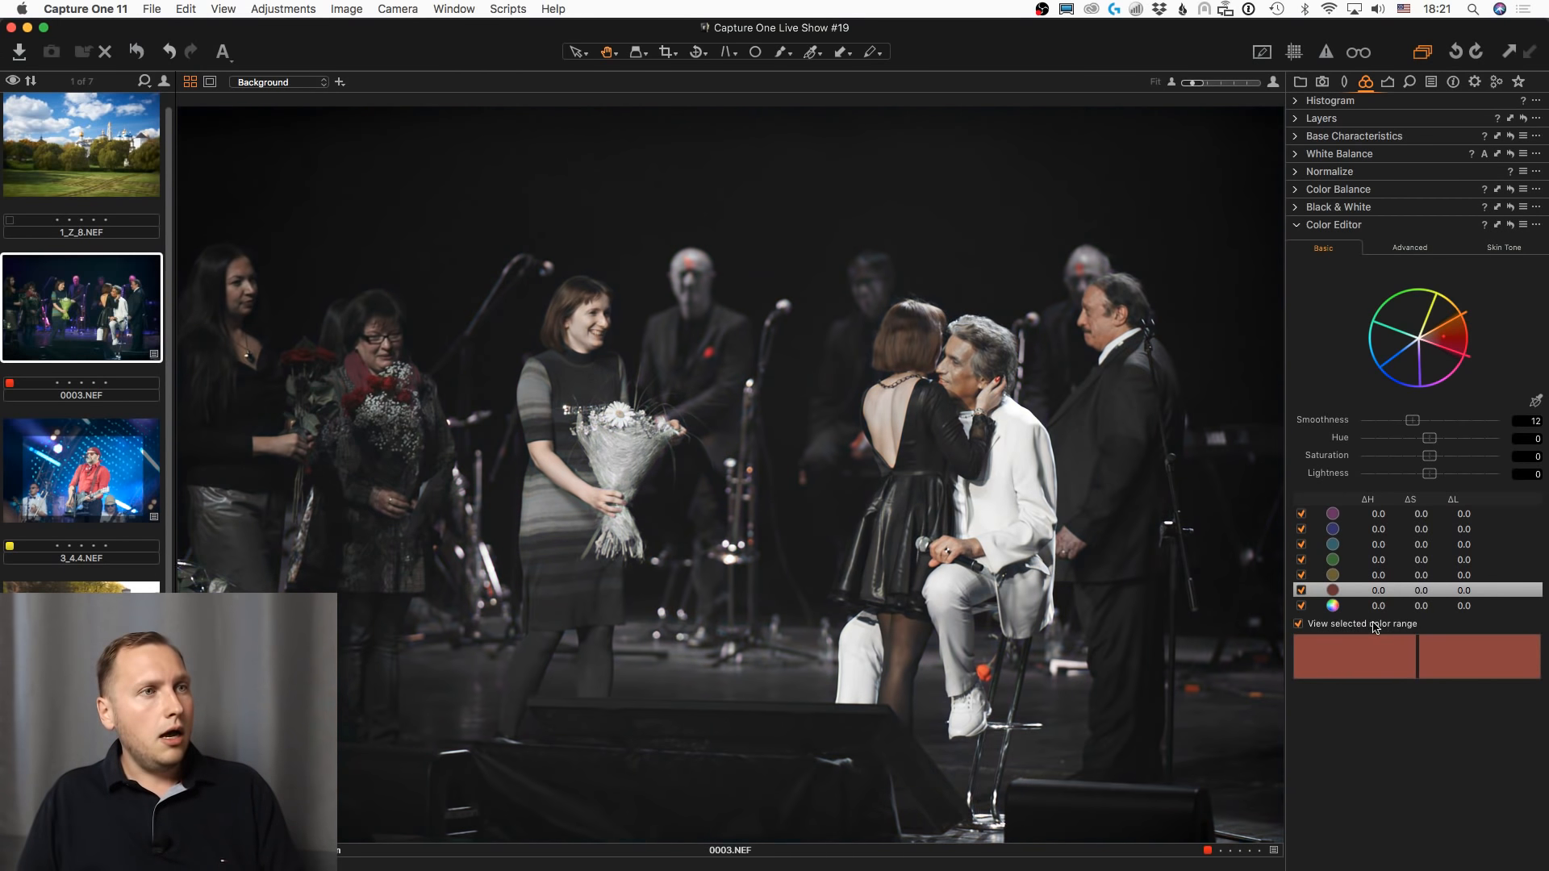
{"action": "left_click", "coordinate": [1453, 335]}
{"action": "left_click", "coordinate": [1451, 312]}
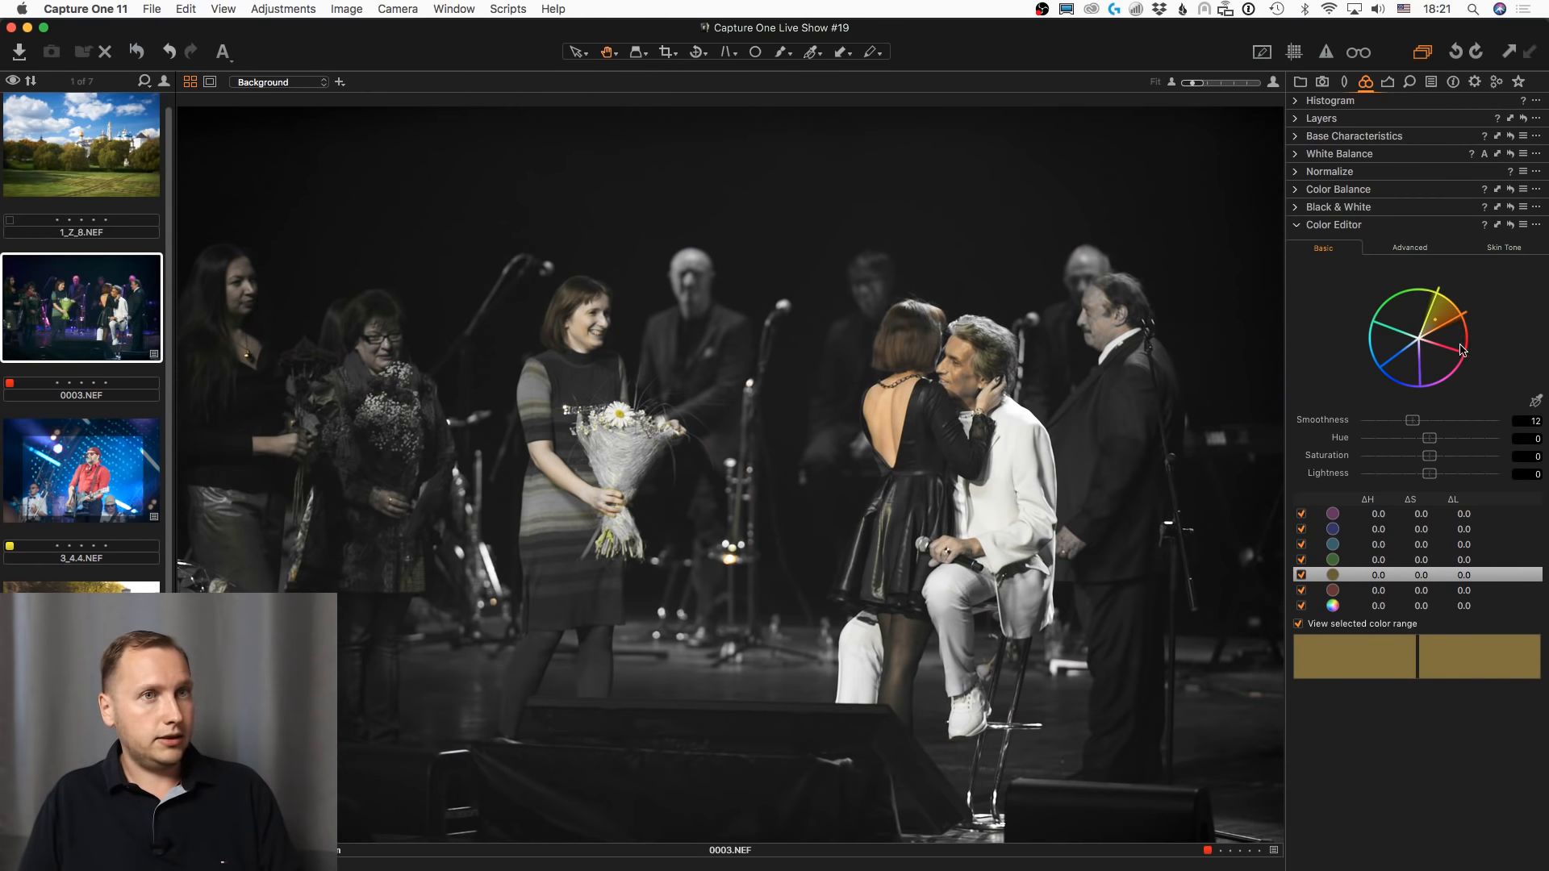
{"action": "left_click", "coordinate": [1461, 347]}
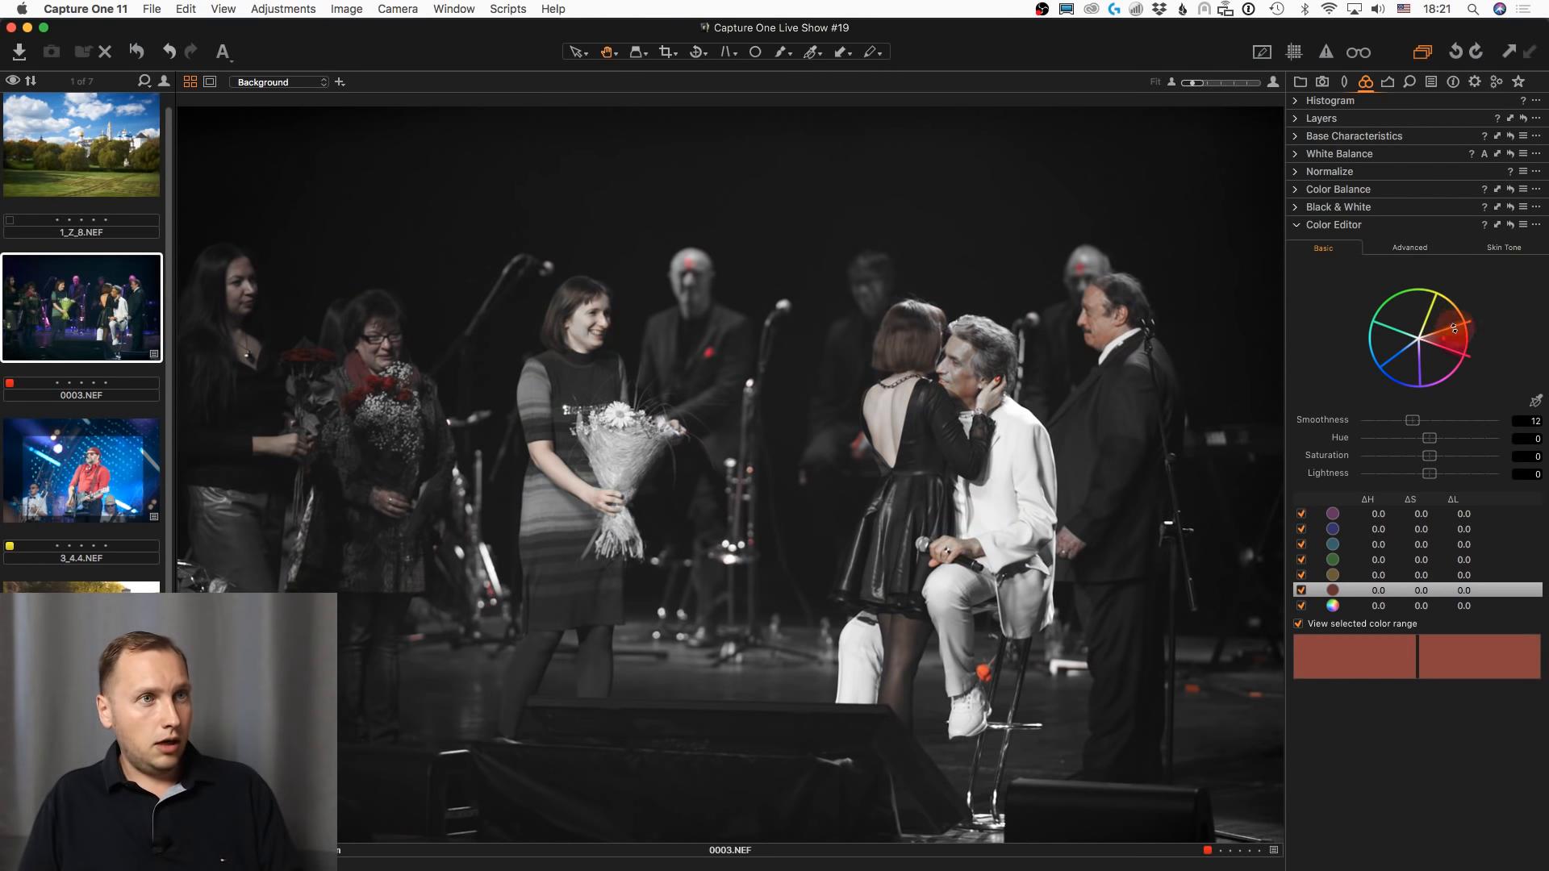
{"action": "left_click", "coordinate": [1453, 327]}
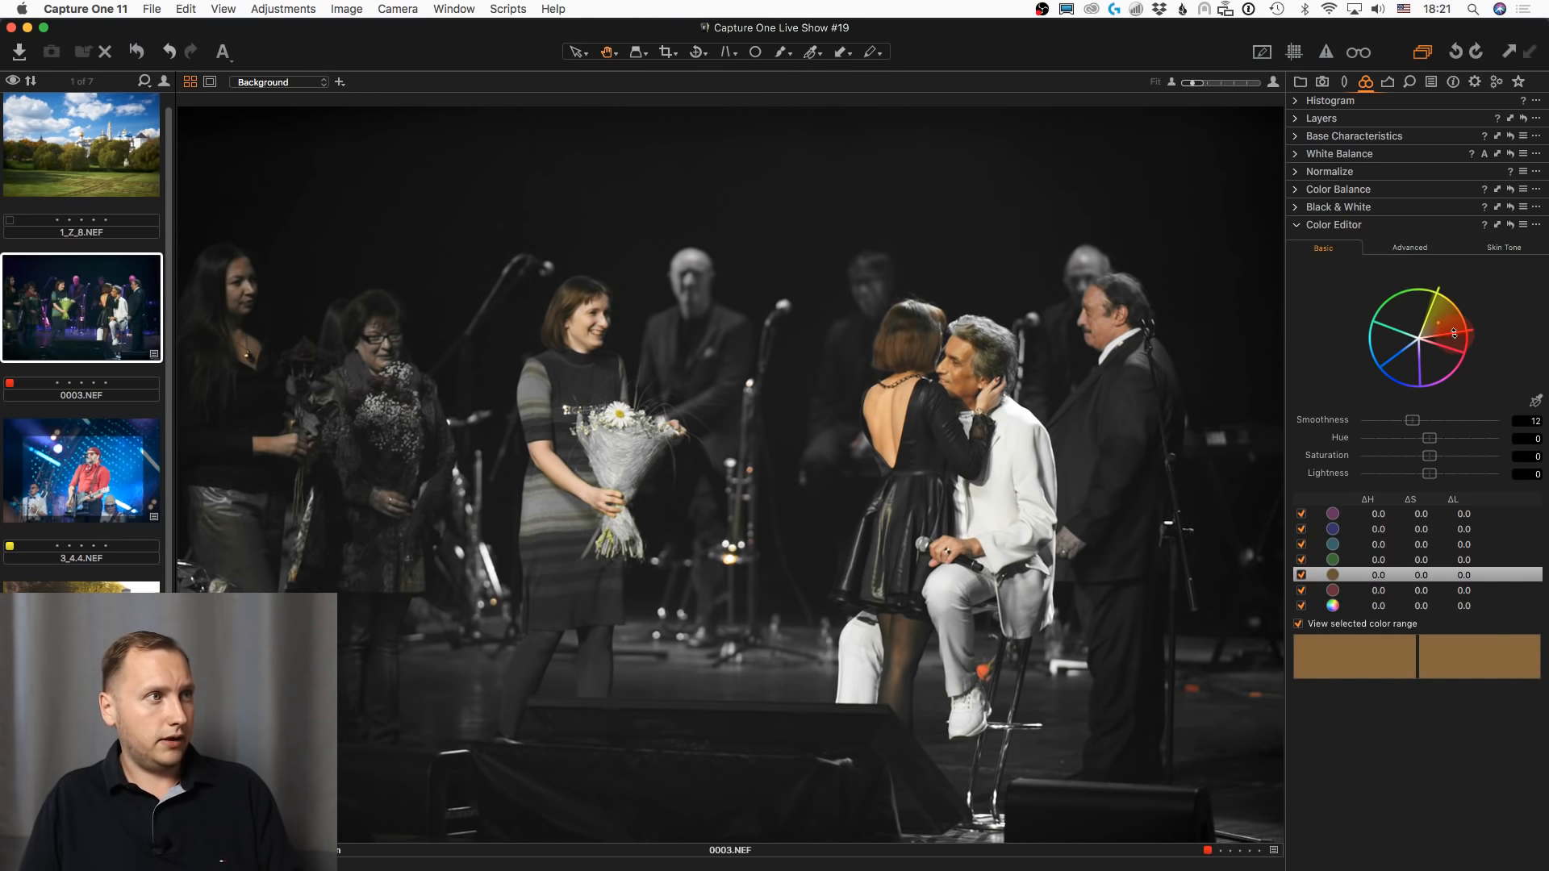
- Turn off the selected color range view and set the yellow range's Hue to -6.2 and Lightness to 1.9
{"action": "left_click", "coordinate": [1366, 624]}
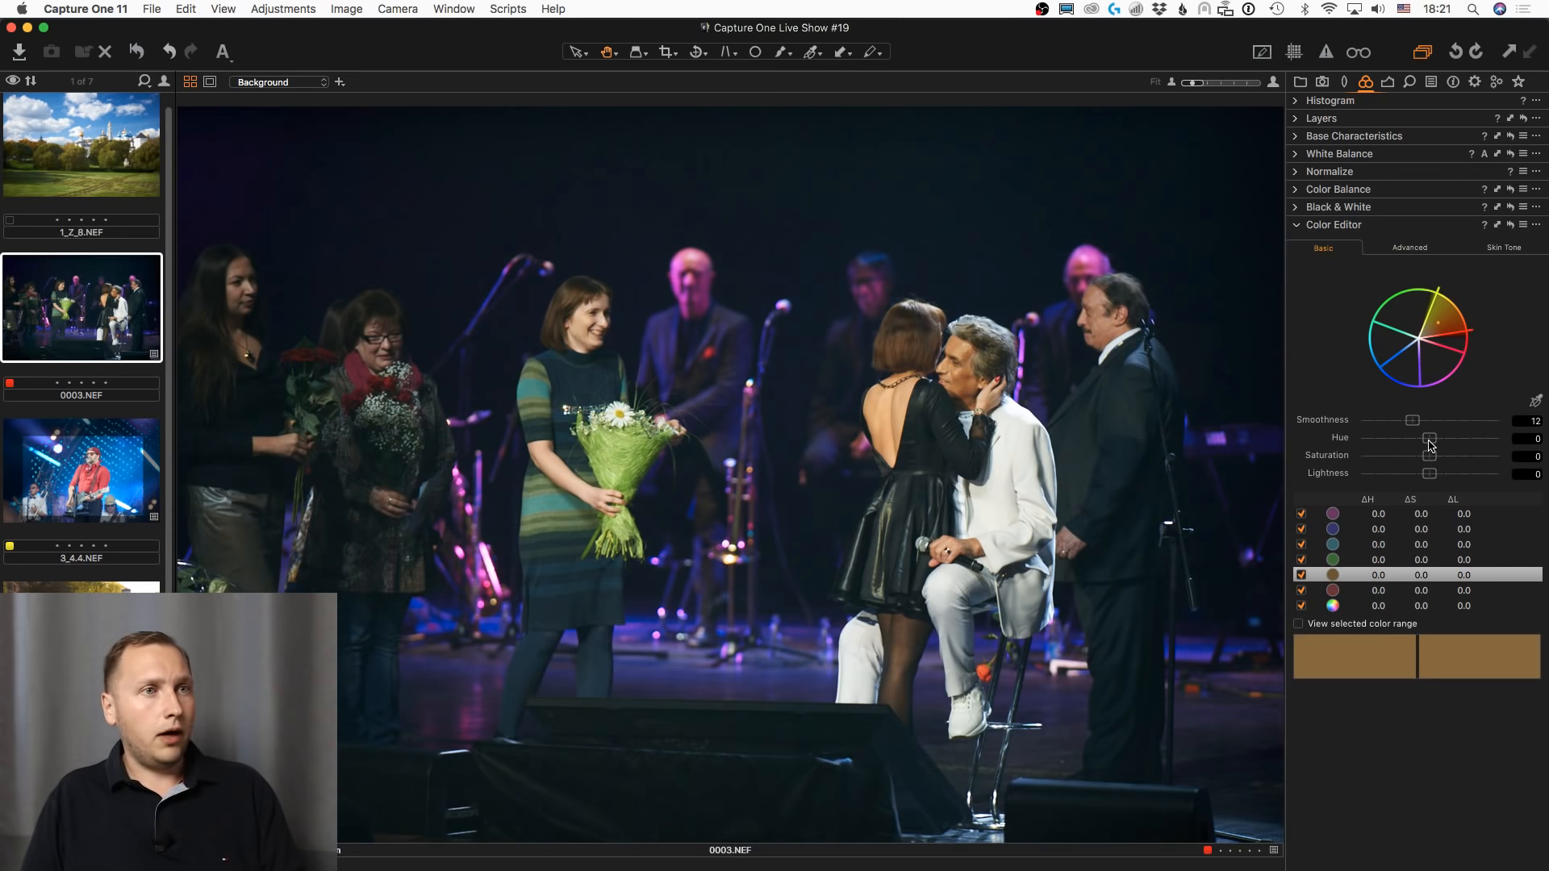
{"action": "mouse_move", "coordinate": [1429, 443]}
{"action": "left_mouse_down"}
{"action": "mouse_move", "coordinate": [1400, 449]}
{"action": "mouse_move", "coordinate": [1470, 448]}
{"action": "mouse_move", "coordinate": [1403, 449]}
{"action": "mouse_move", "coordinate": [1444, 473]}
{"action": "mouse_move", "coordinate": [1412, 442]}
{"action": "left_mouse_up"}
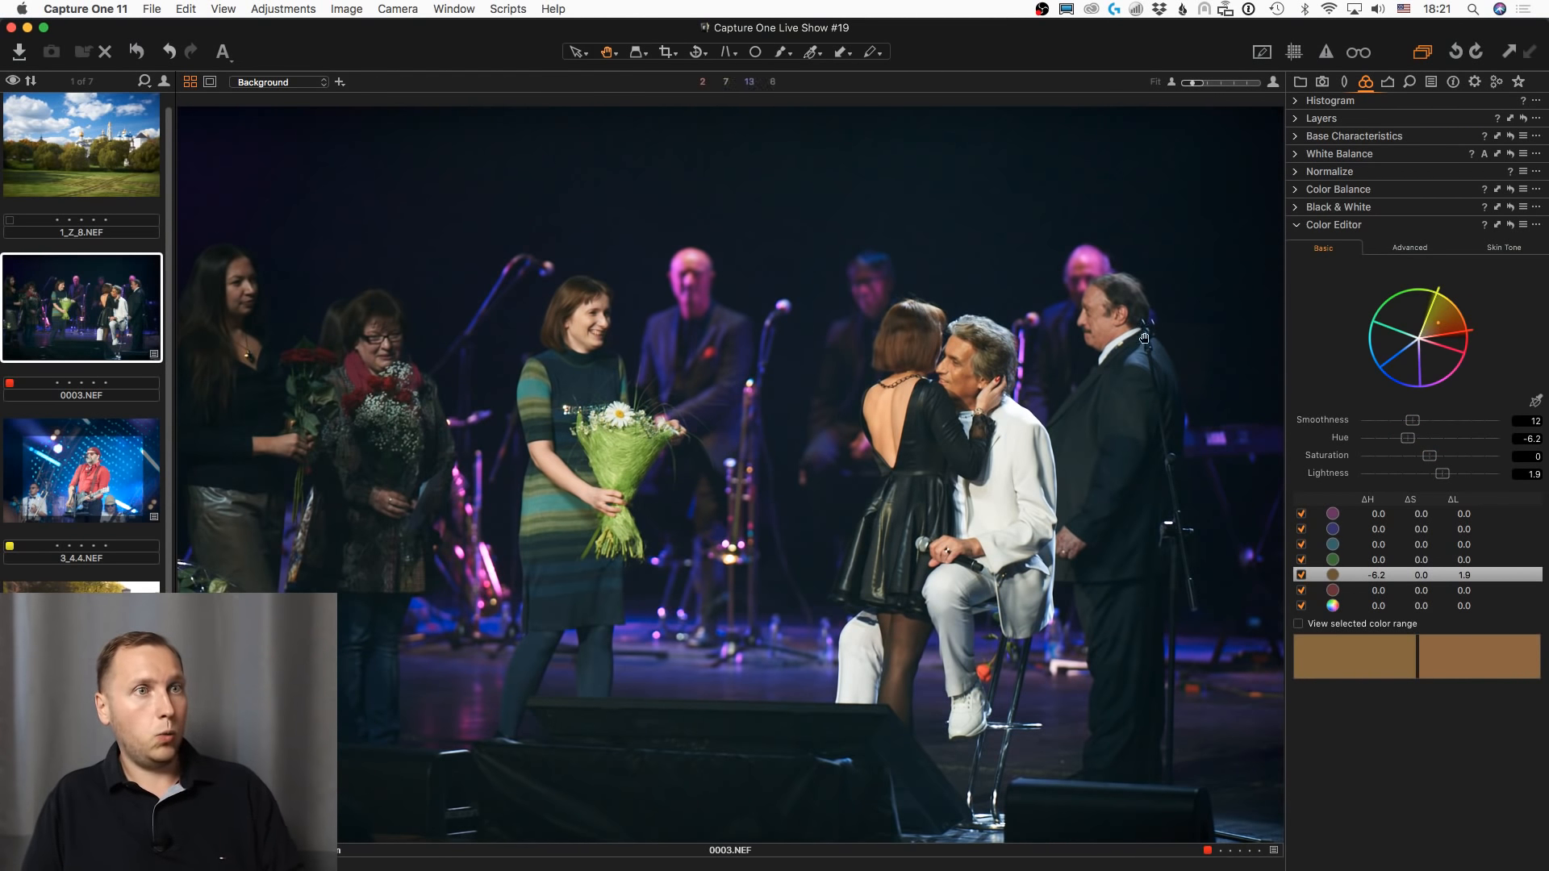
- Inspect the embracing couple in 0003.NEF up close and compare the skin tones with the Color Editor adjustments temporarily reset and restored
{"action": "scroll", "coordinate": [967, 374], "scroll_direction": "up", "scroll_amount": 1}
{"action": "scroll", "coordinate": [968, 374], "scroll_direction": "up", "scroll_amount": 1}
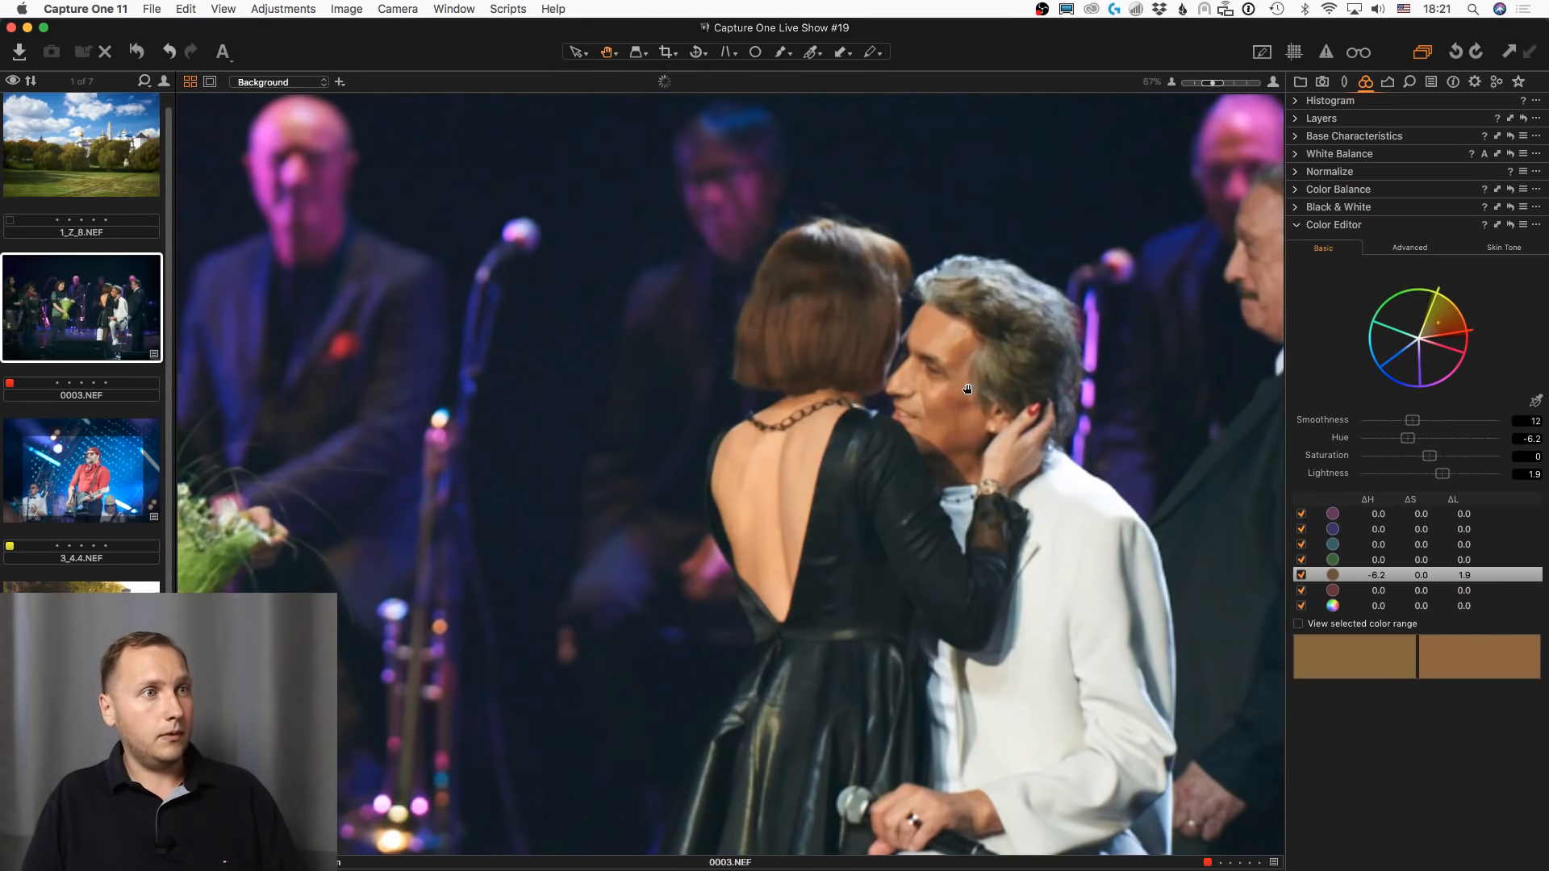
{"action": "left_click", "coordinate": [1511, 227]}
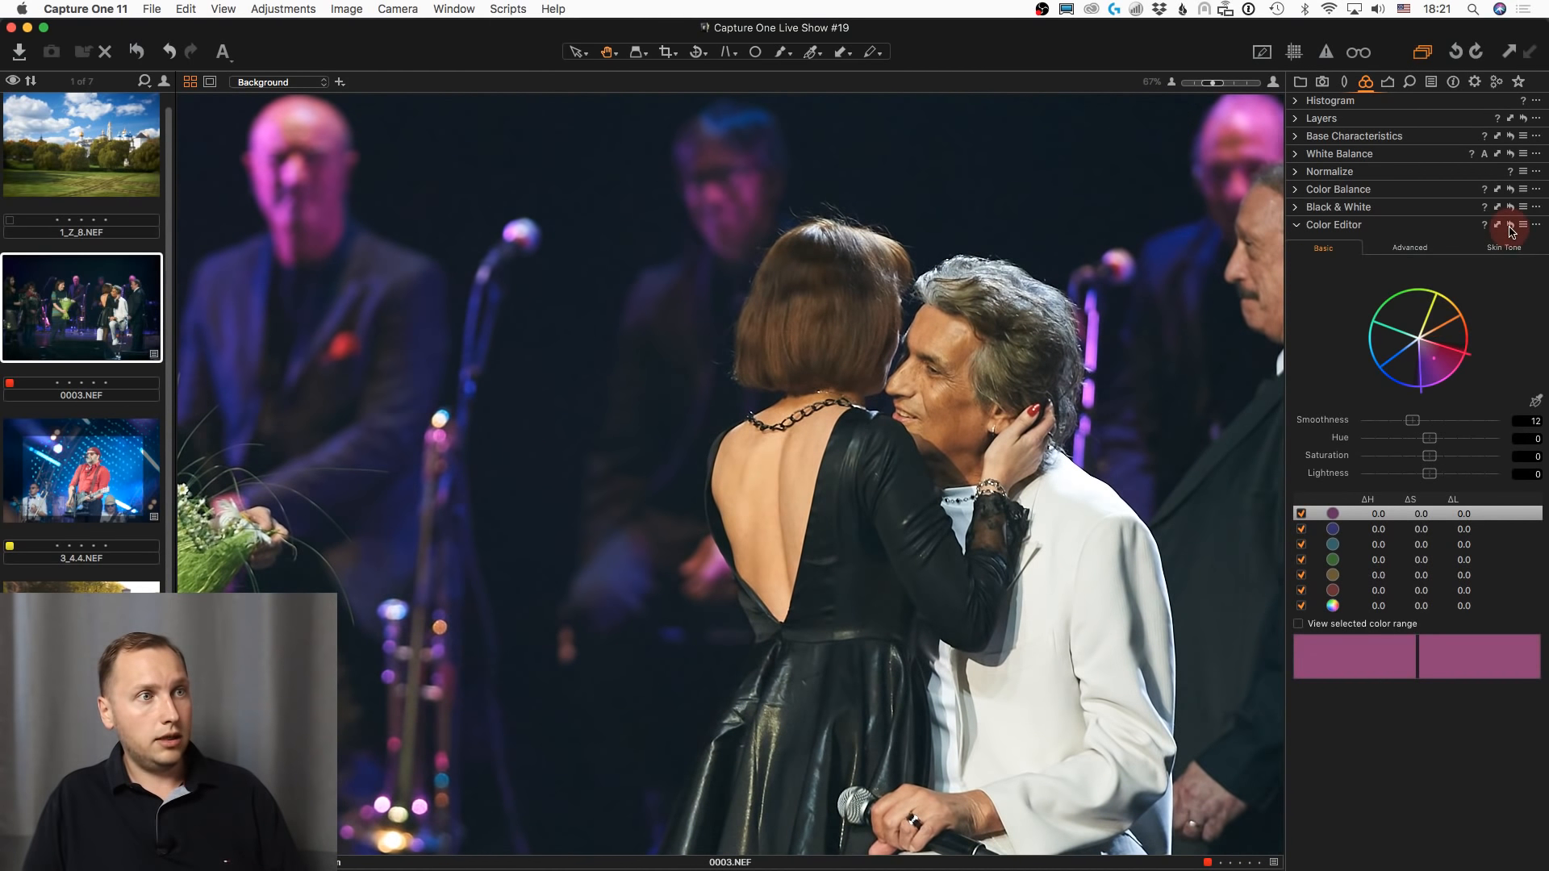
{"action": "left_click", "coordinate": [1510, 227], "text": "alt"}
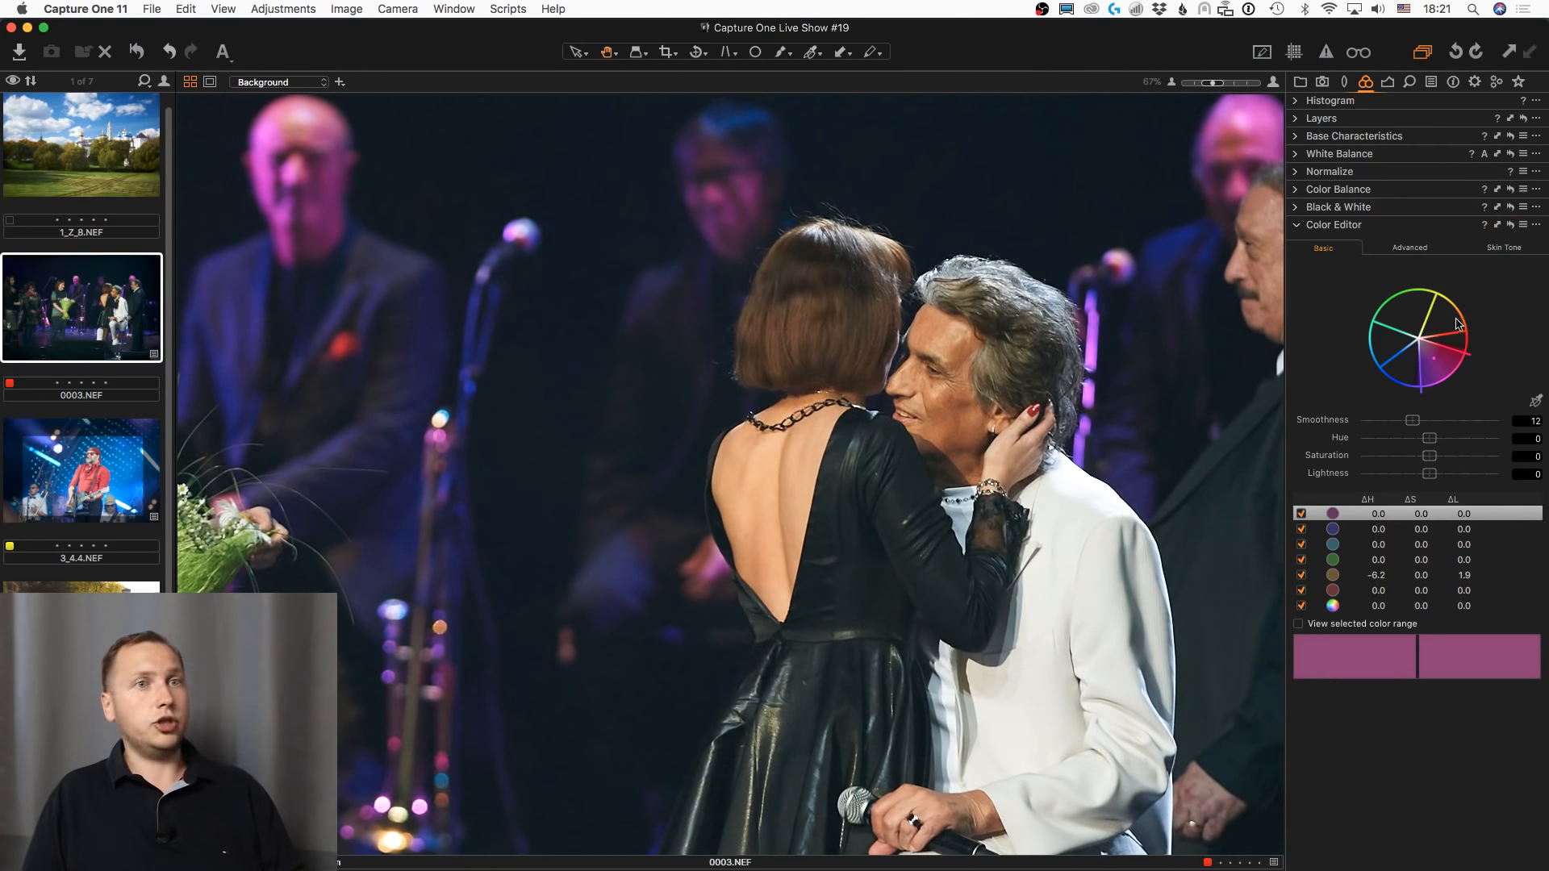
- Compare the green, yellow, cyan, blue, magenta and red ranges in the selected color range view, and turn the view off
{"action": "left_click", "coordinate": [1371, 559]}
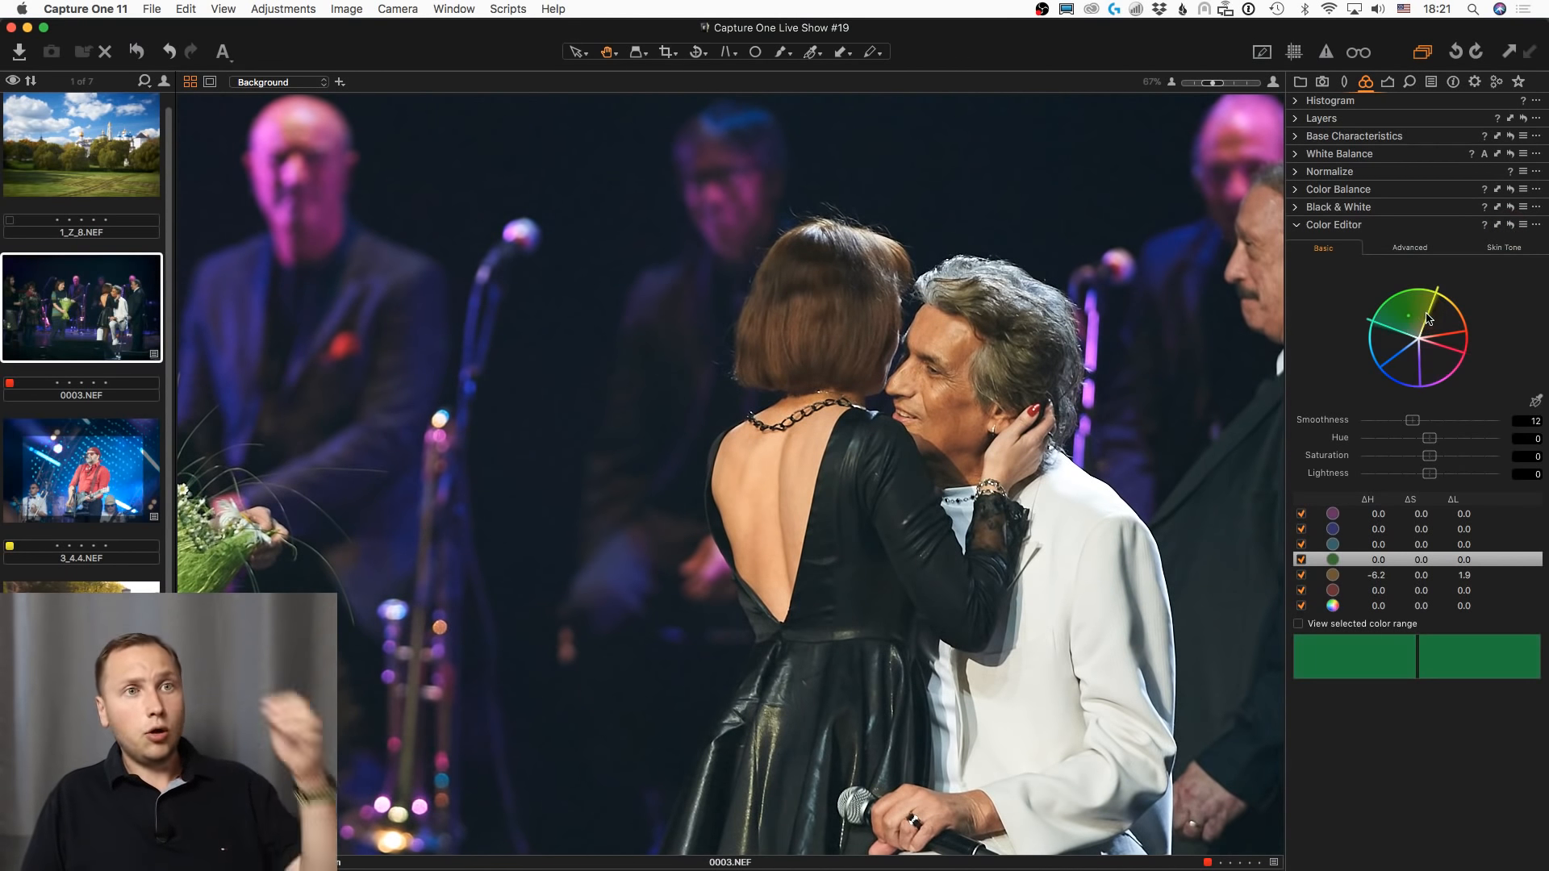
{"action": "left_click", "coordinate": [1344, 626]}
{"action": "left_click", "coordinate": [1450, 323]}
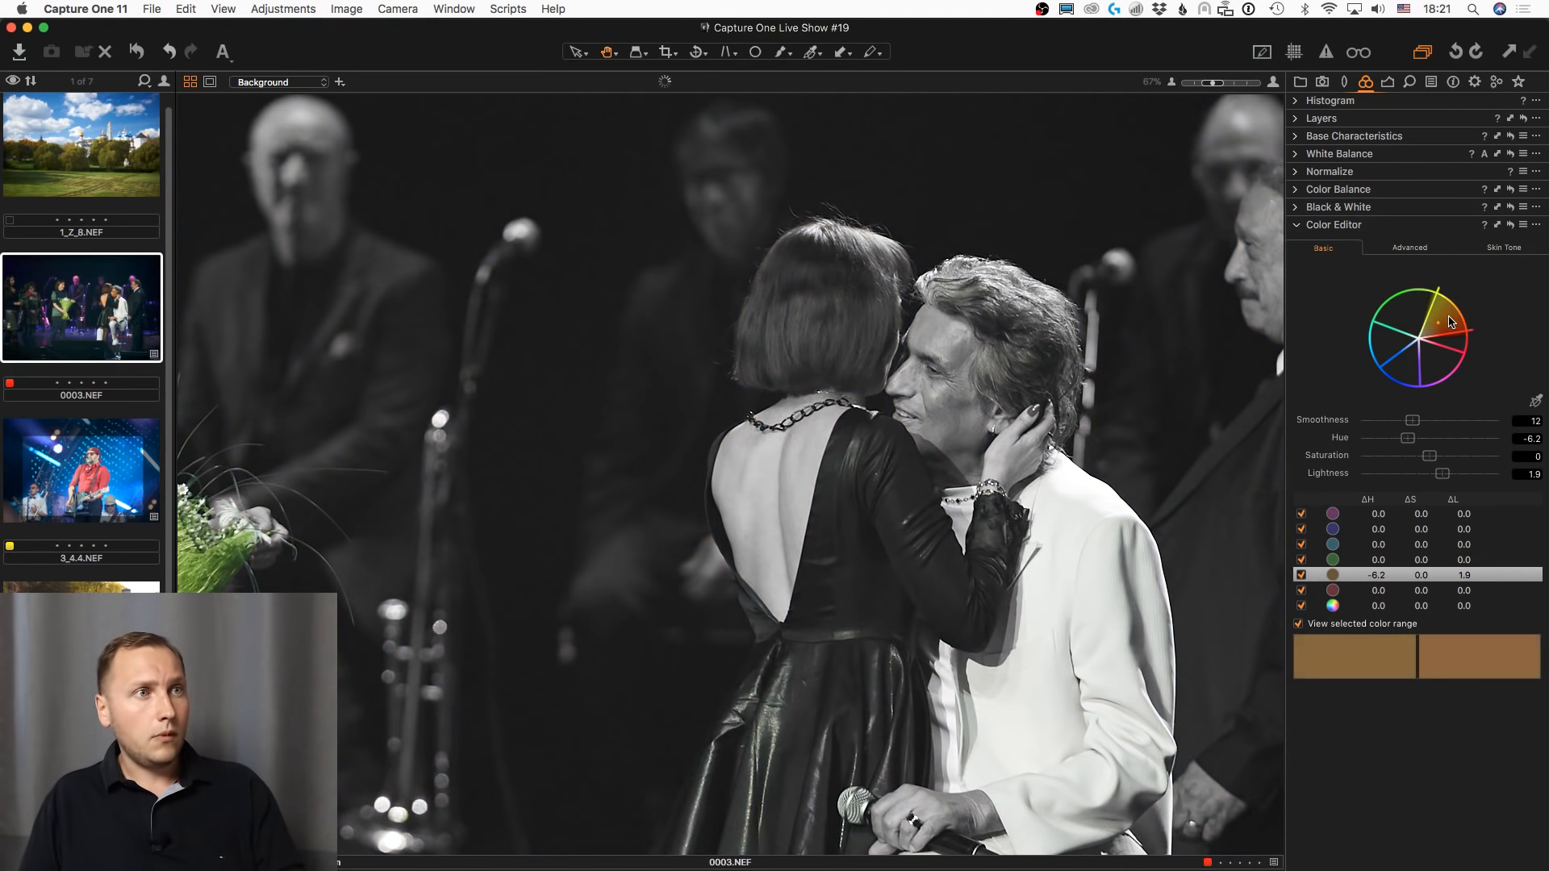
{"action": "left_click", "coordinate": [1391, 348]}
{"action": "left_click", "coordinate": [1407, 379]}
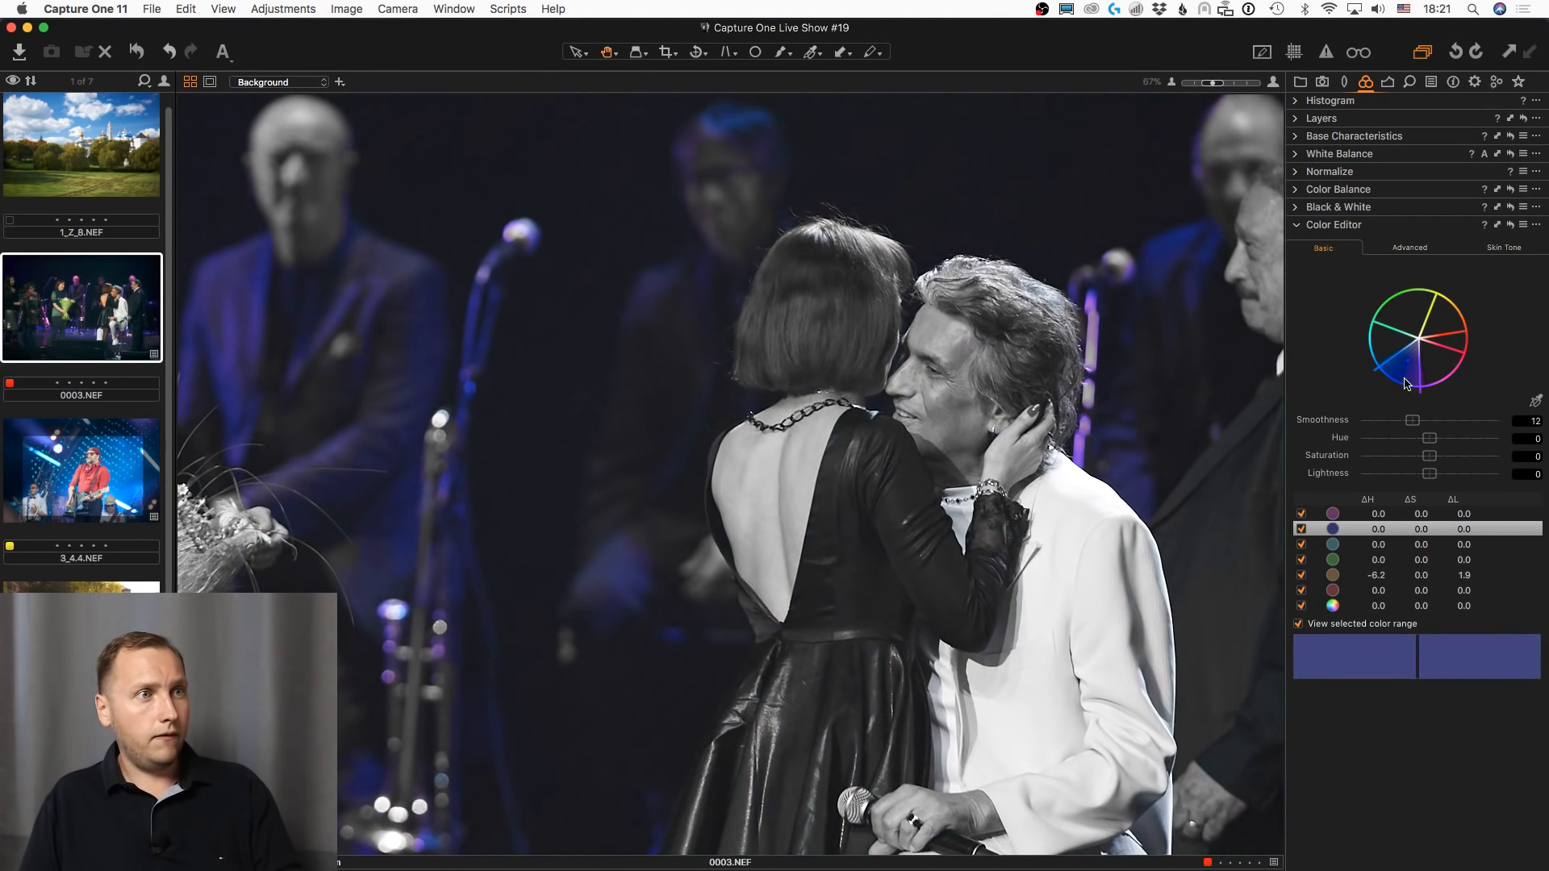
{"action": "left_click", "coordinate": [1433, 372]}
{"action": "left_click", "coordinate": [1413, 378]}
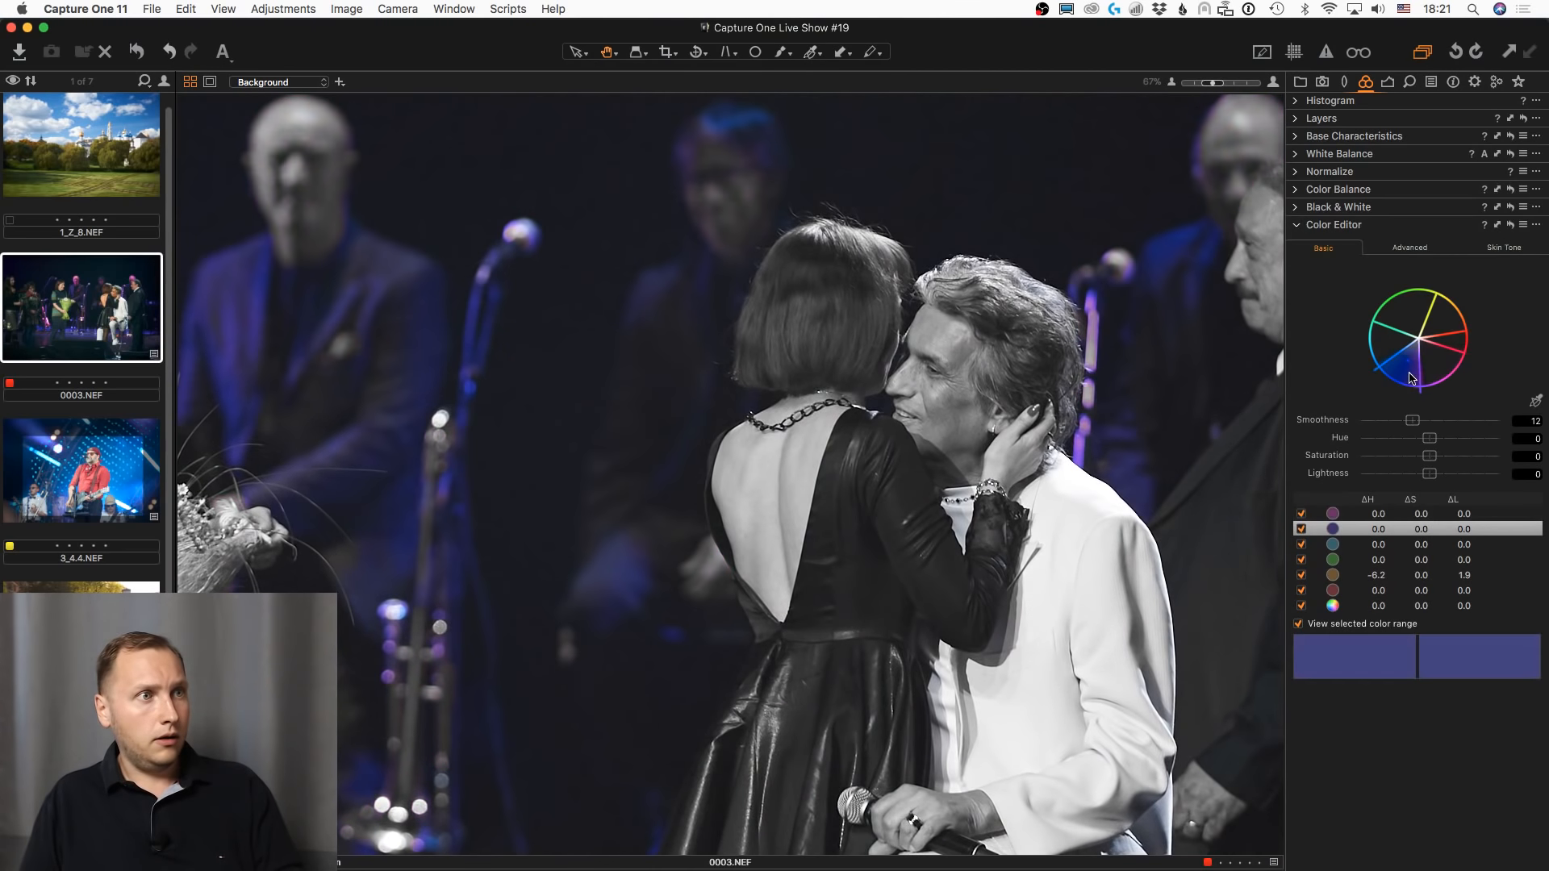
{"action": "left_click", "coordinate": [1437, 371]}
{"action": "left_click", "coordinate": [1462, 348]}
{"action": "left_click", "coordinate": [1457, 317]}
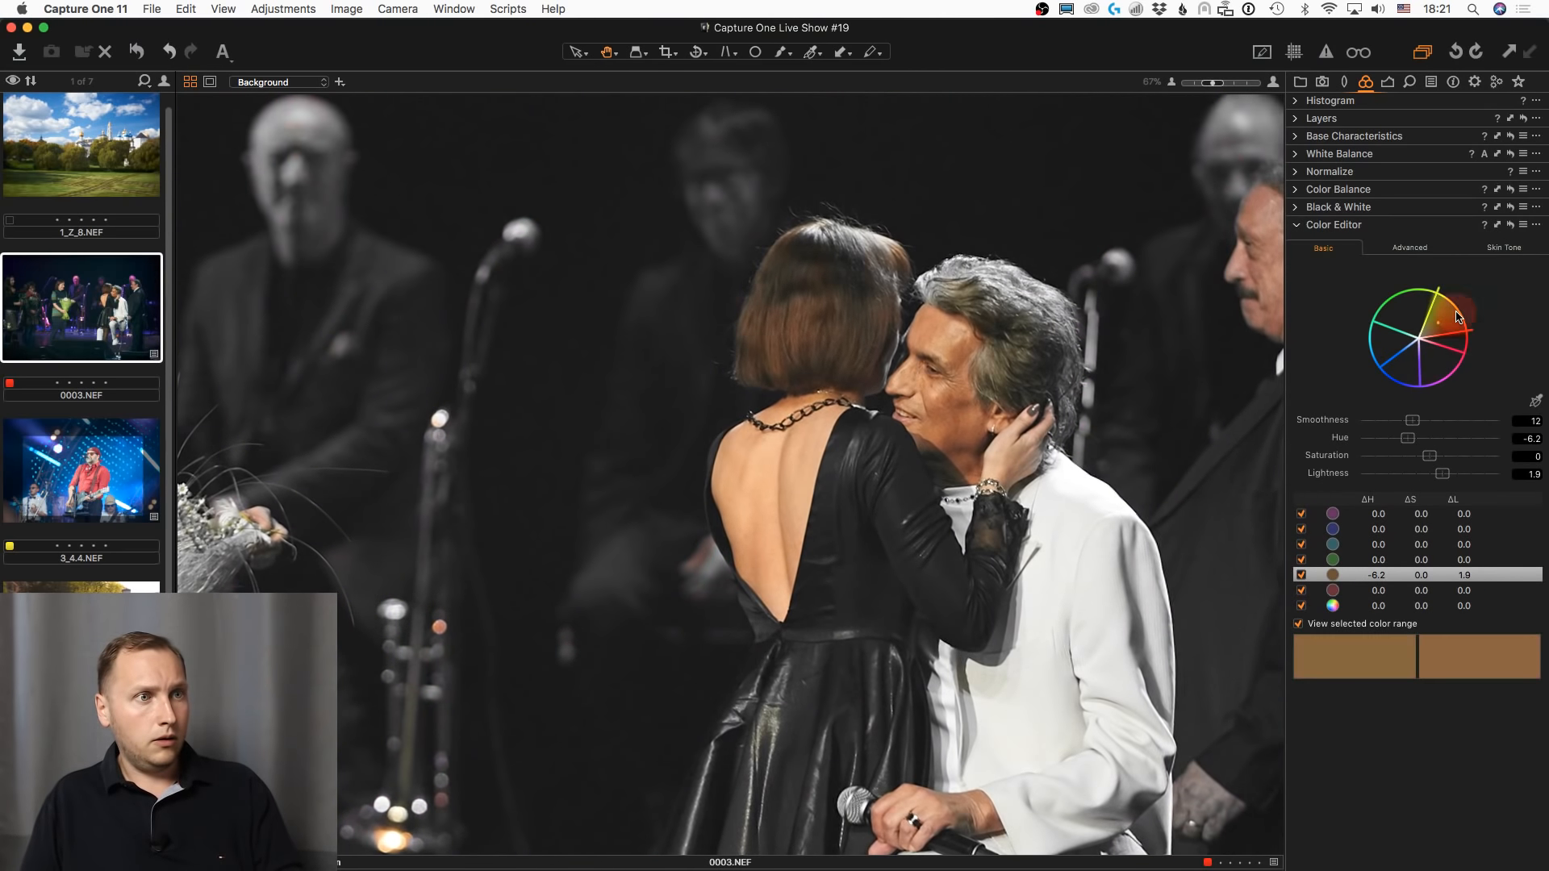
{"action": "left_click", "coordinate": [1362, 625]}
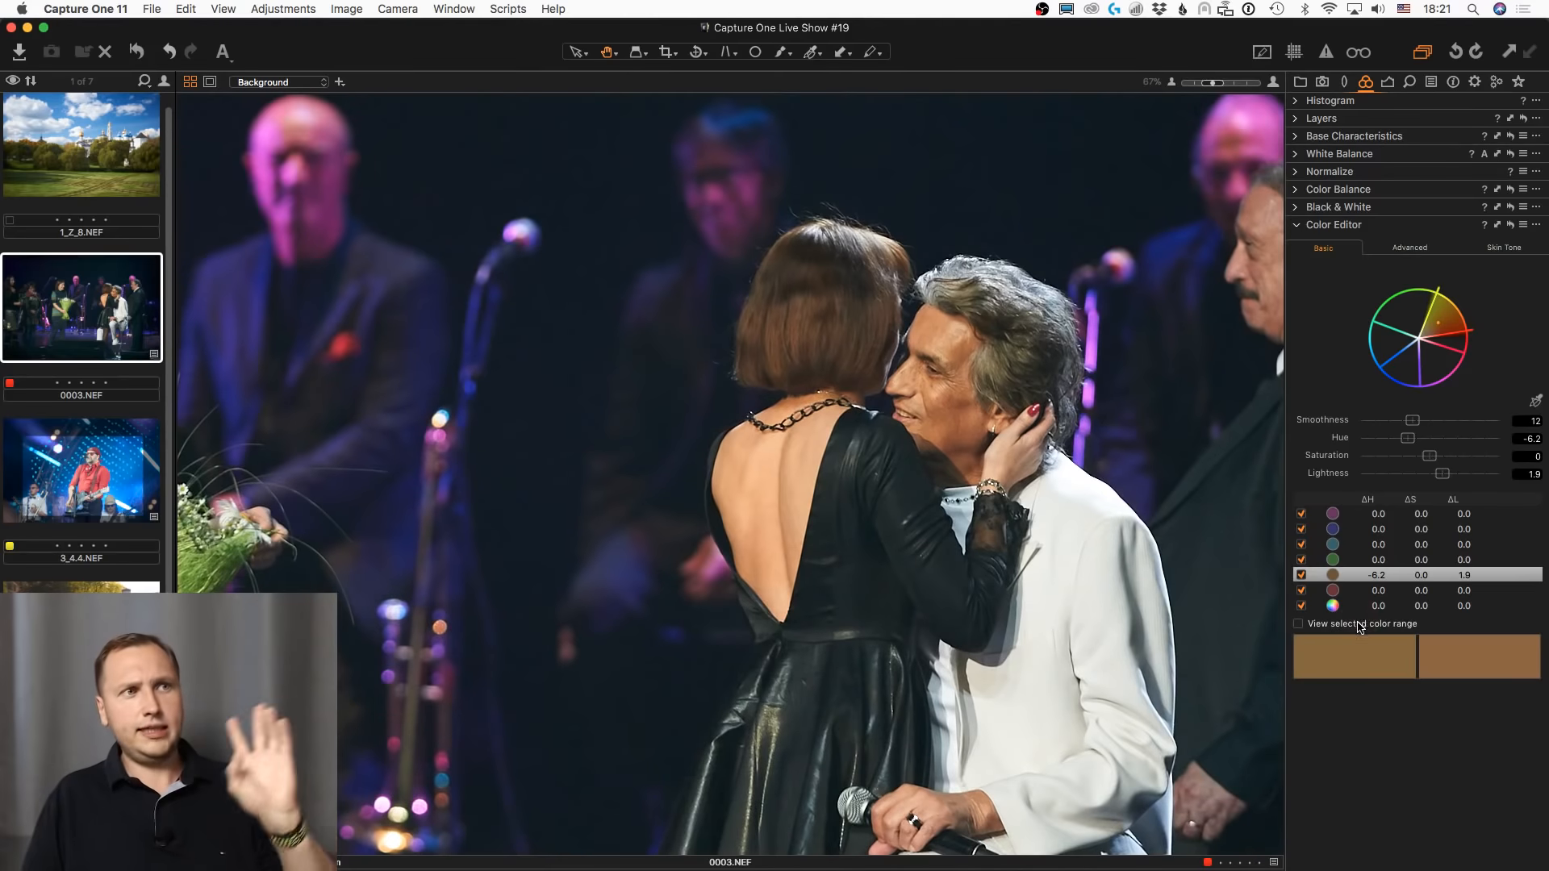
- Fit 0003.NEF in the viewer, browse the thumbnails and open the street photo DSC06578.ARW
{"action": "double_click", "coordinate": [1126, 630]}
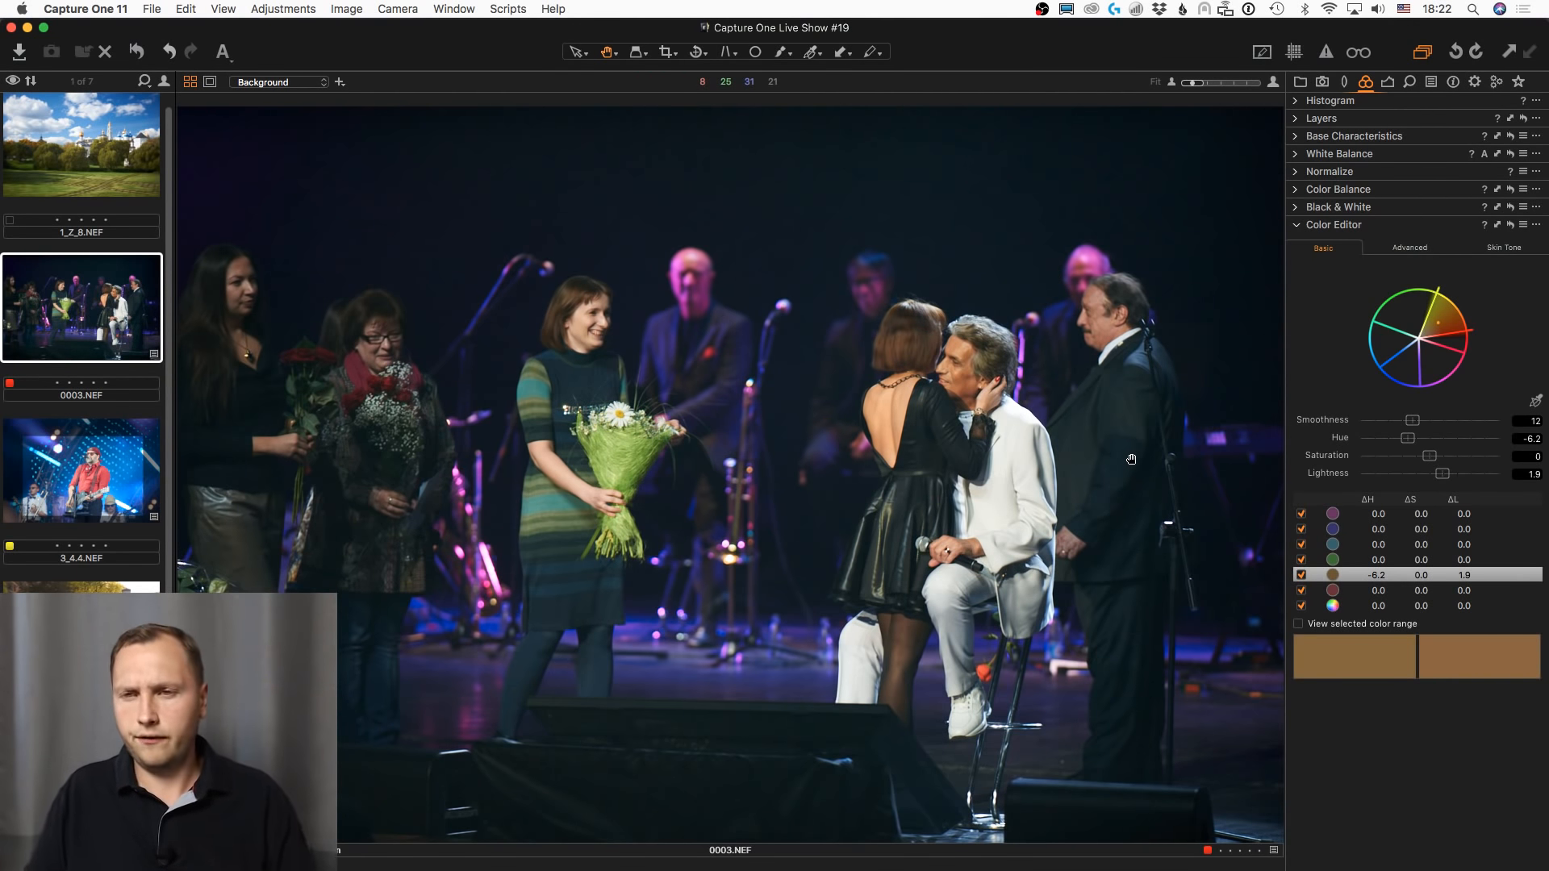
{"action": "scroll", "coordinate": [97, 470], "scroll_direction": "down", "scroll_amount": 1}
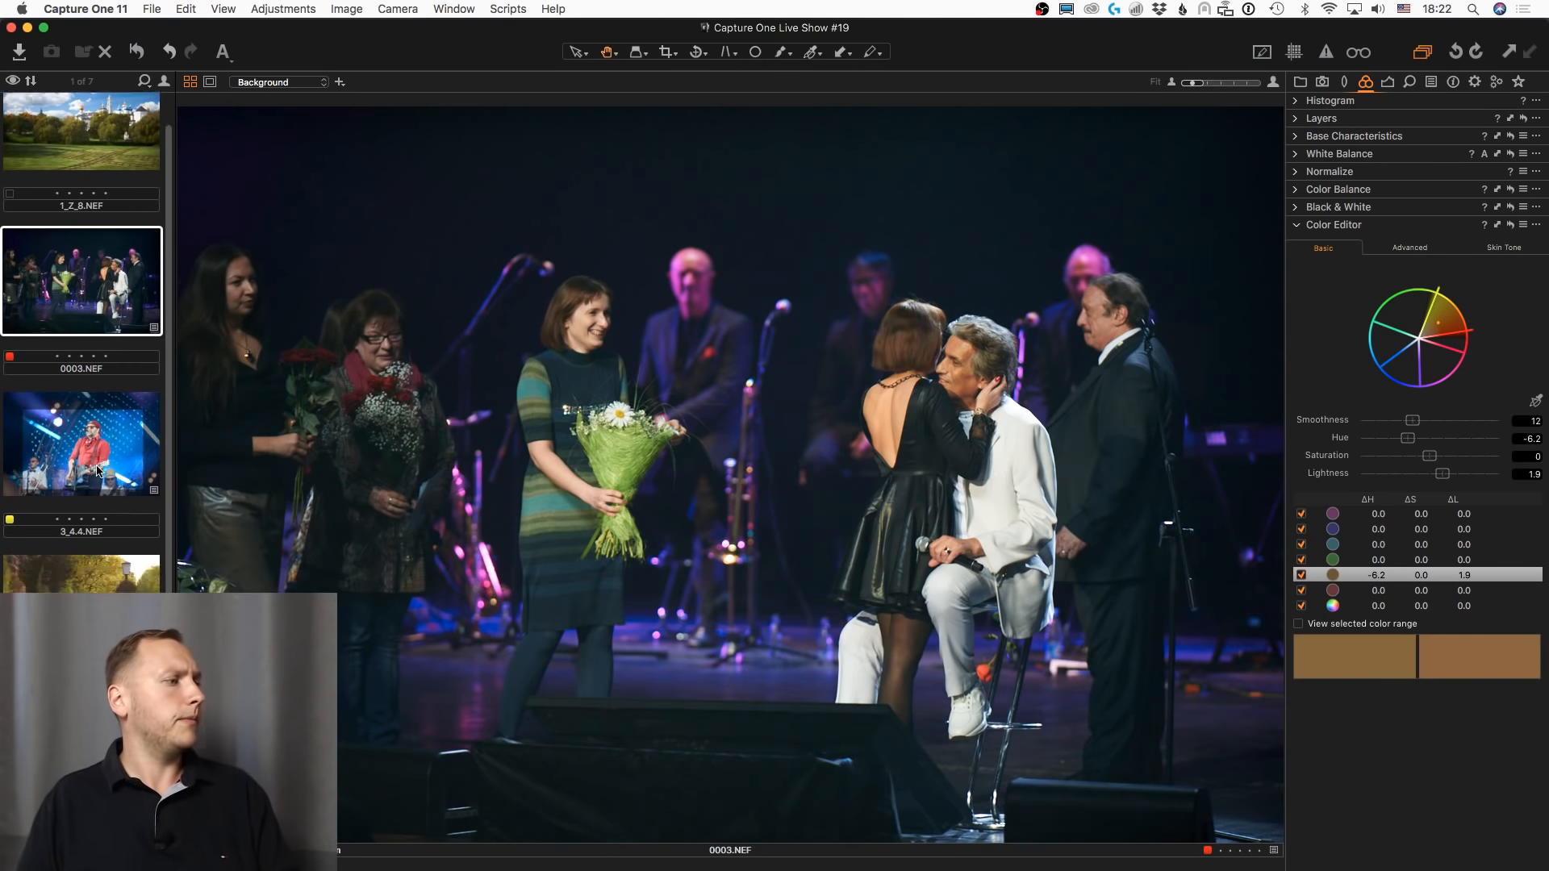
{"action": "scroll", "coordinate": [98, 470], "scroll_direction": "down", "scroll_amount": 5}
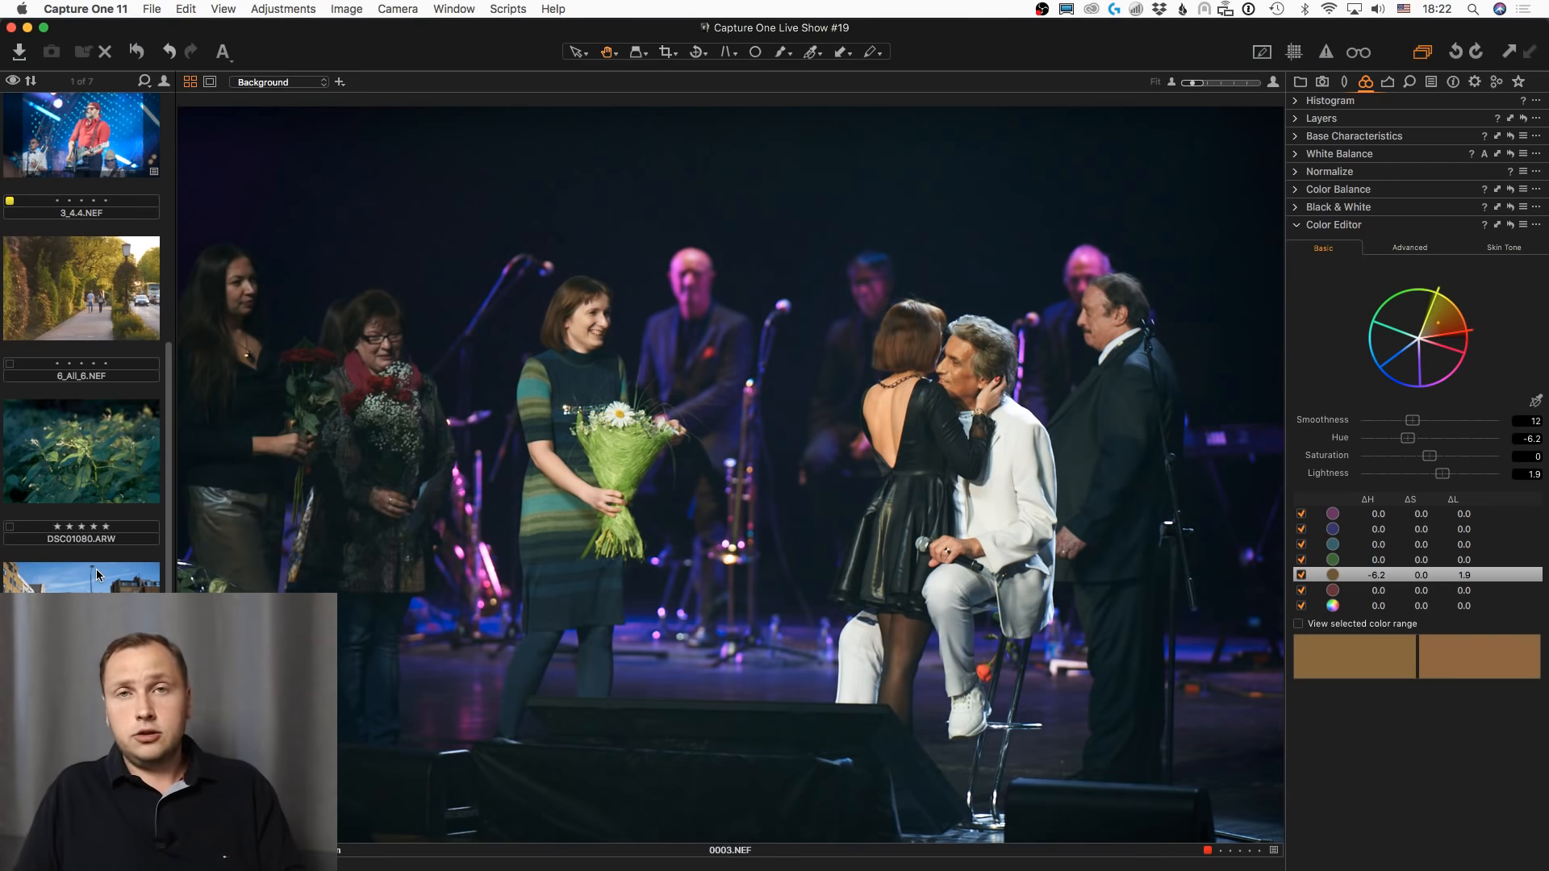
{"action": "scroll", "coordinate": [96, 575], "scroll_direction": "up", "scroll_amount": 4}
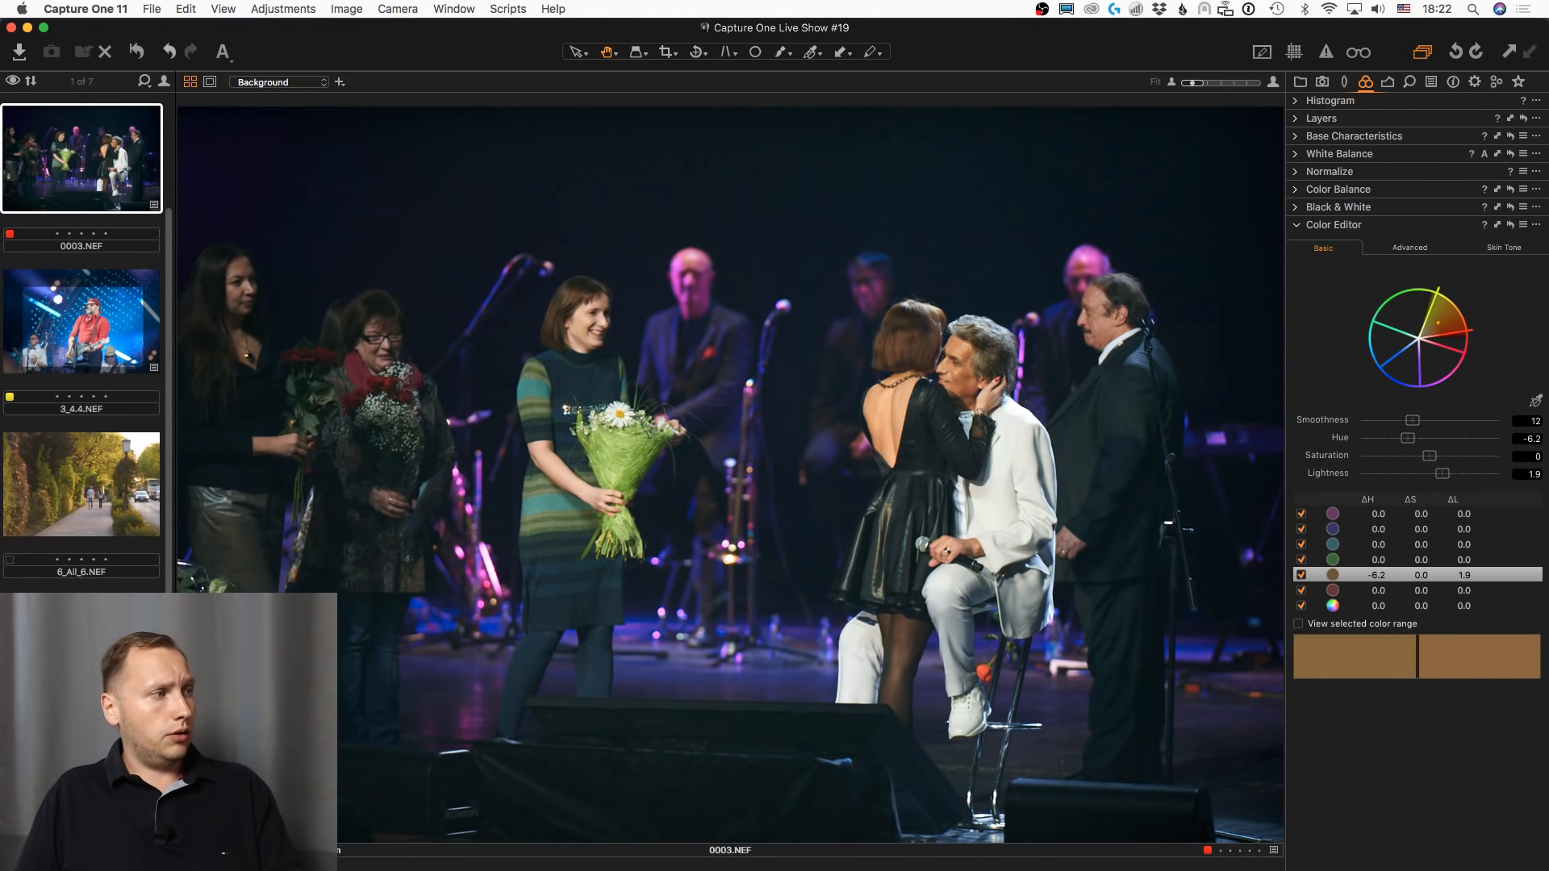
{"action": "scroll", "coordinate": [97, 565], "scroll_direction": "down", "scroll_amount": 3}
{"action": "left_click", "coordinate": [97, 580]}
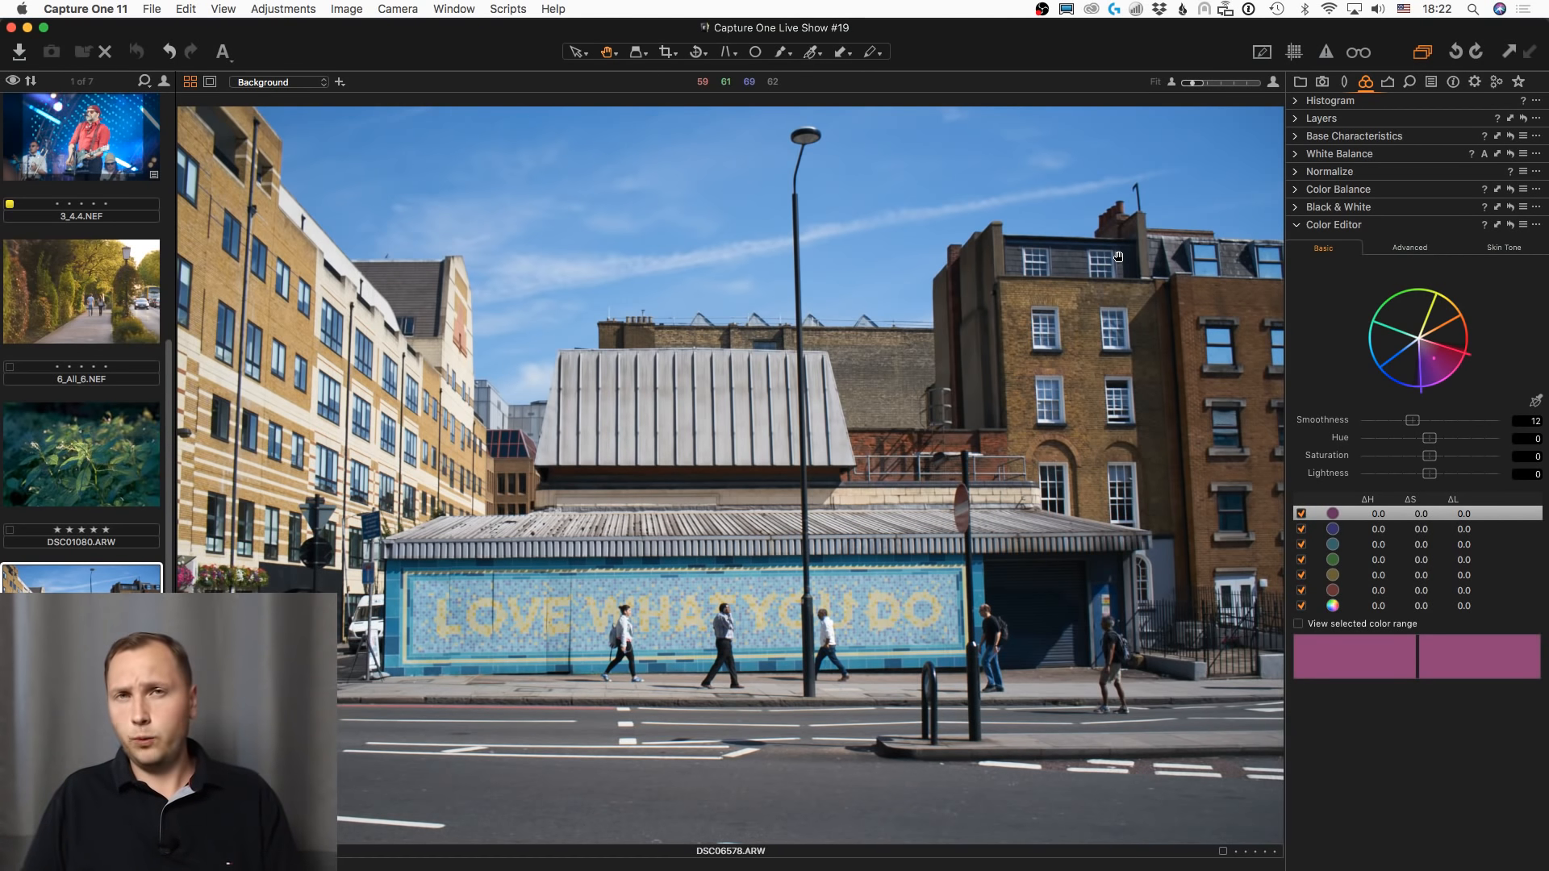
- Switch the Color Editor to Advanced mode, open the Advanced user collection in the library and browse its photos
{"action": "left_click", "coordinate": [1410, 247]}
{"action": "left_click", "coordinate": [1303, 84]}
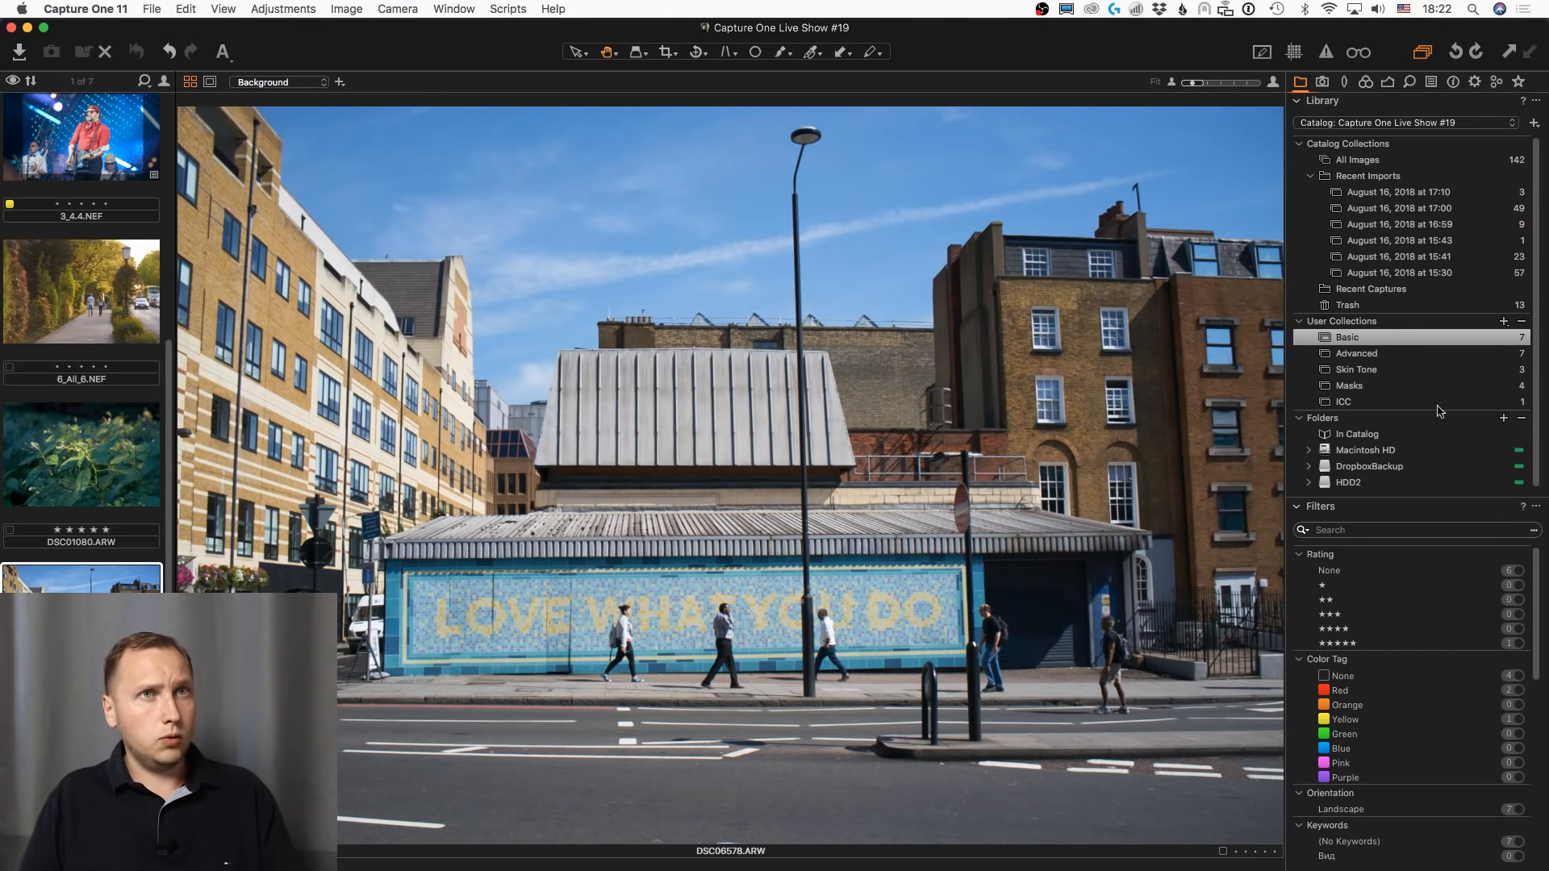
{"action": "left_click", "coordinate": [1391, 355]}
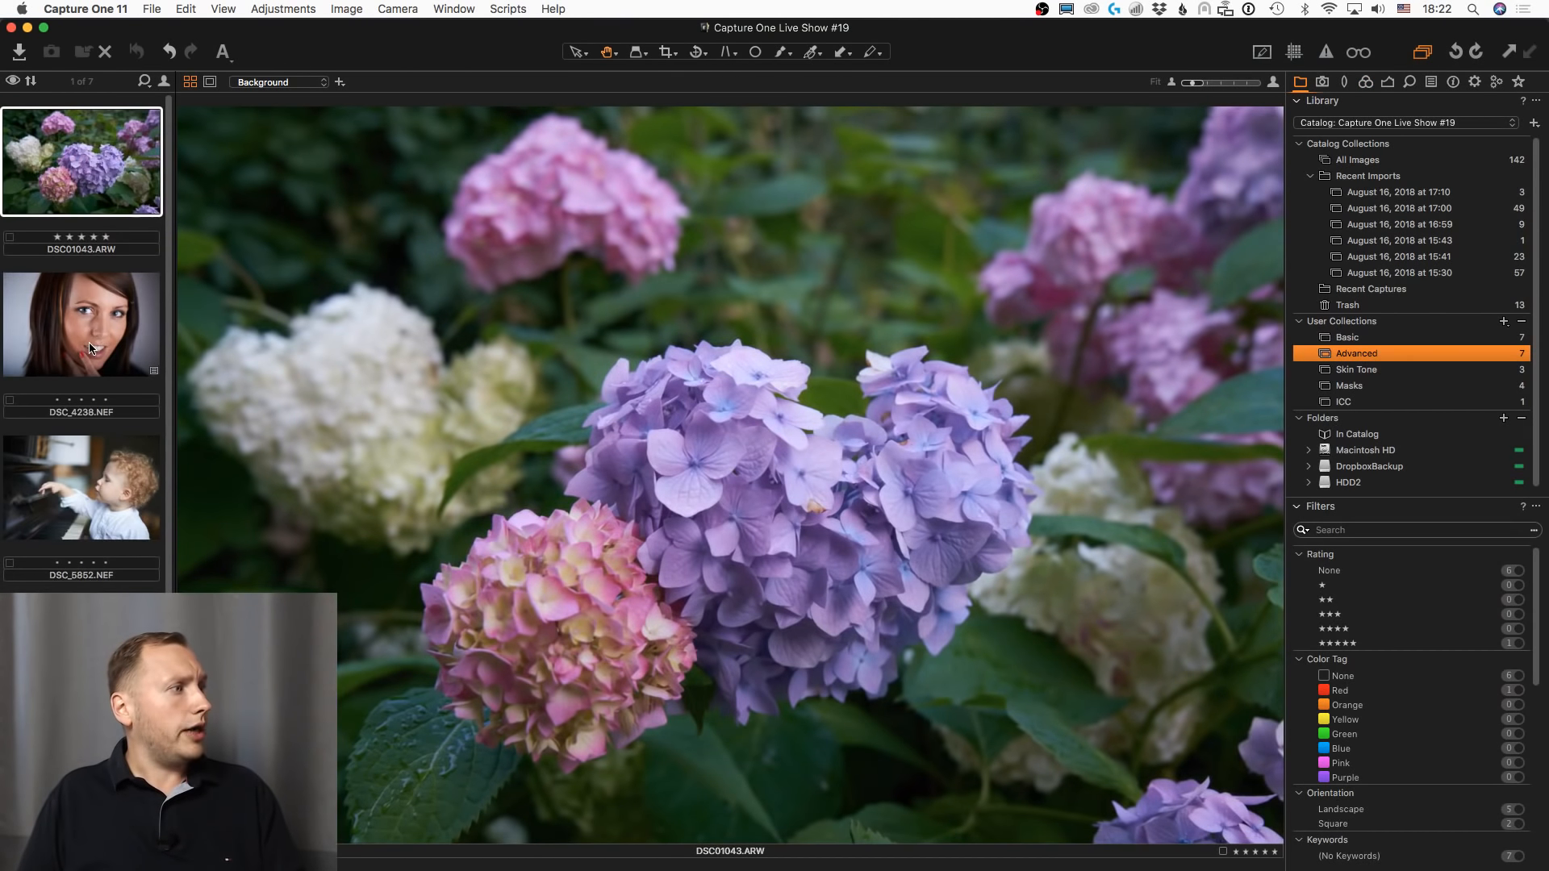
{"action": "scroll", "coordinate": [91, 348], "scroll_direction": "down", "scroll_amount": 8}
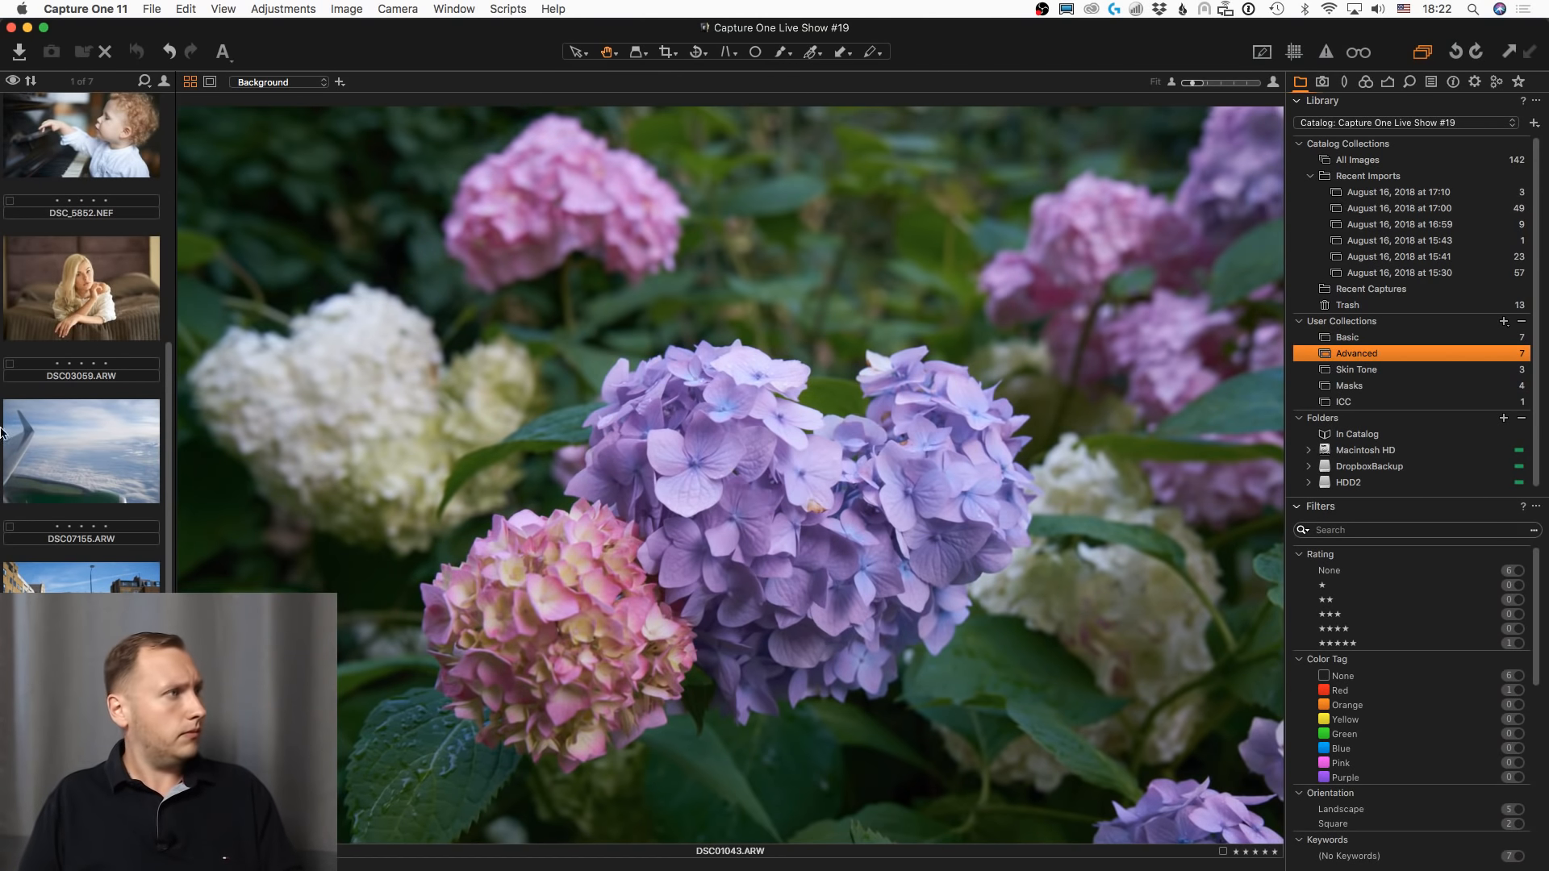
{"action": "scroll", "coordinate": [80, 346], "scroll_direction": "up", "scroll_amount": 7}
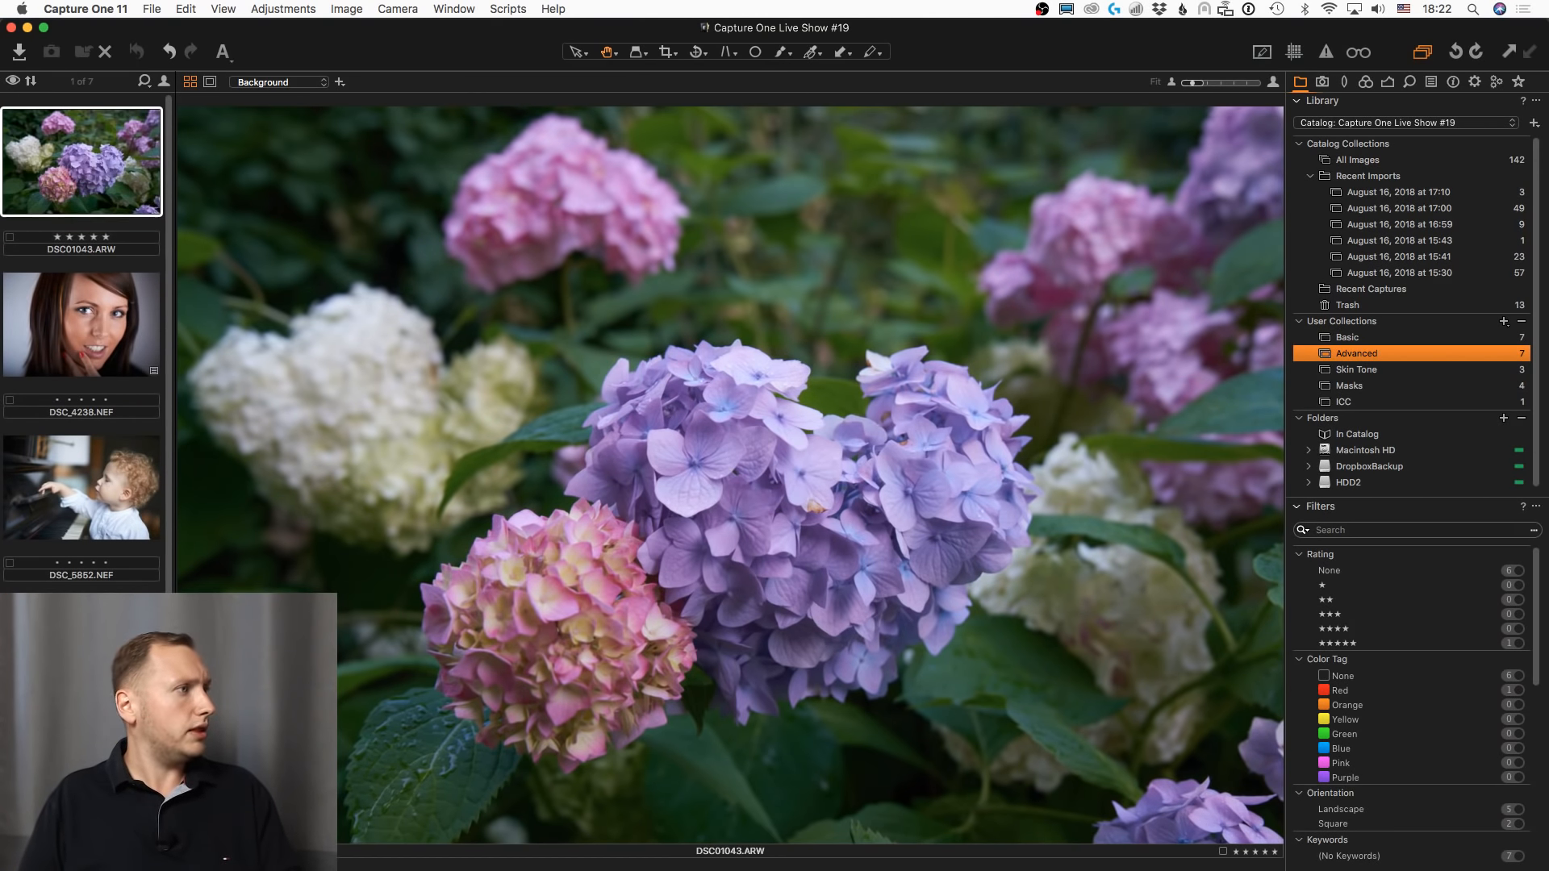
{"action": "scroll", "coordinate": [81, 347], "scroll_direction": "down", "scroll_amount": 7}
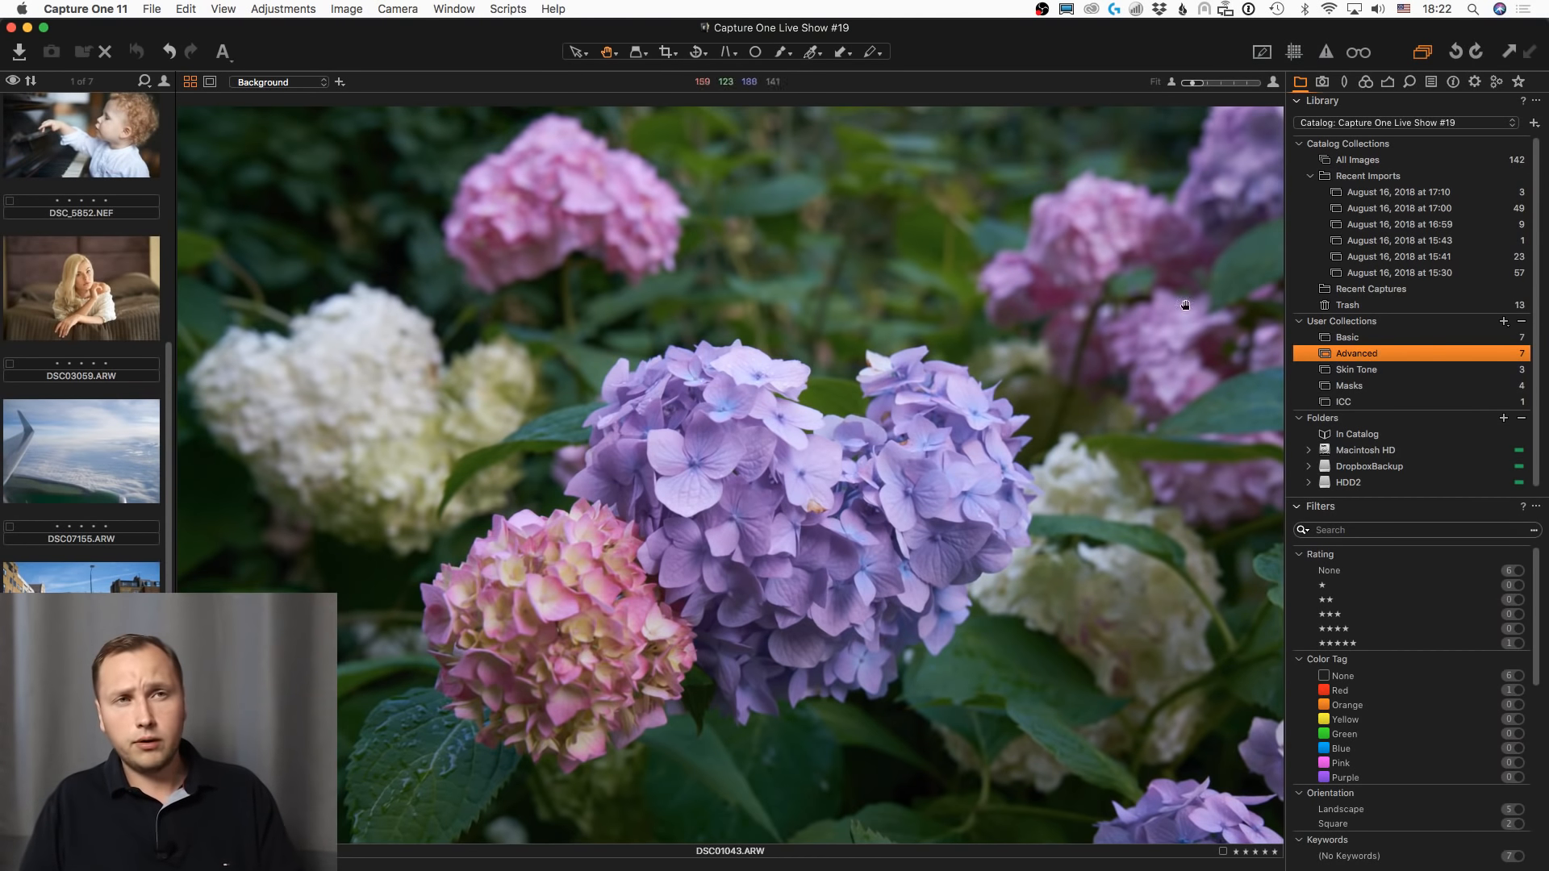
- Bring back the color tools and pick an Advanced color range from the purple hydrangea petals in DSC01043.ARW
{"action": "left_click", "coordinate": [1389, 83]}
{"action": "left_click", "coordinate": [1366, 84]}
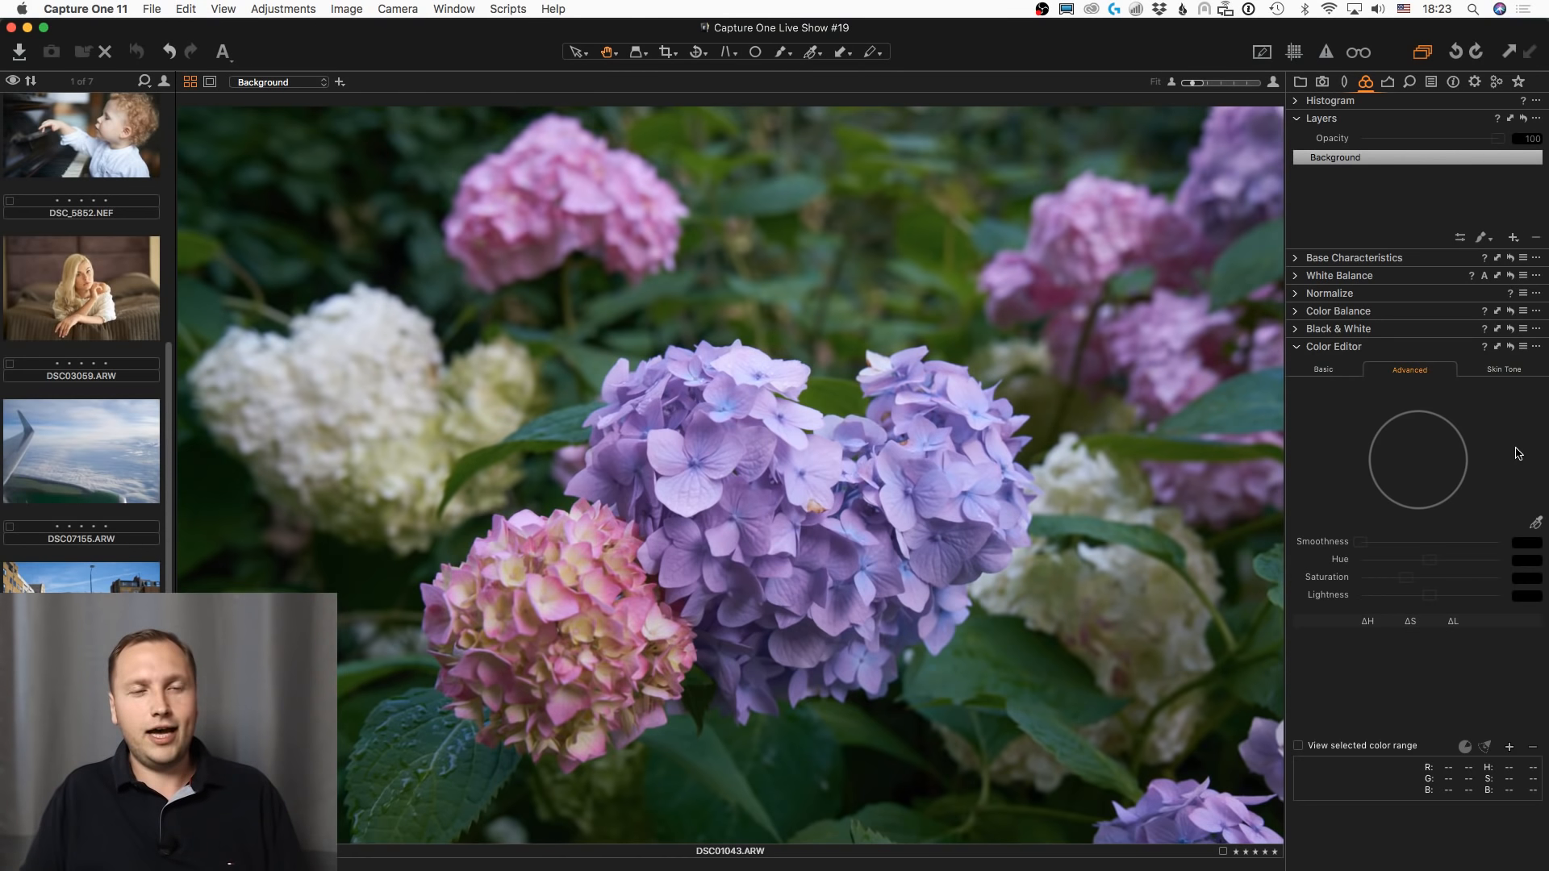
{"action": "left_click", "coordinate": [1535, 522]}
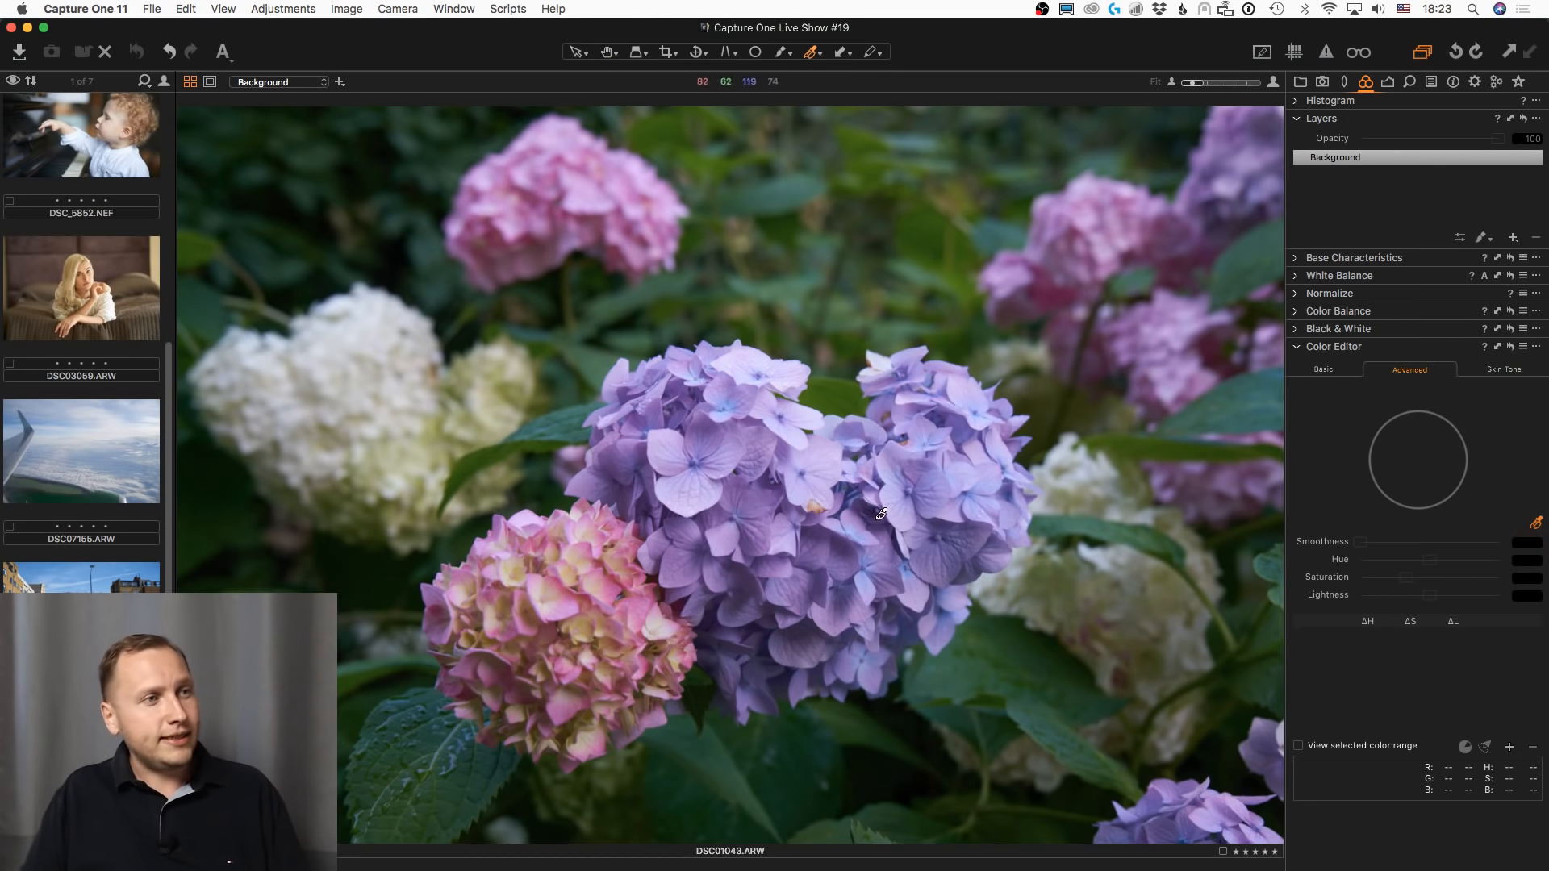
{"action": "left_click", "coordinate": [829, 470]}
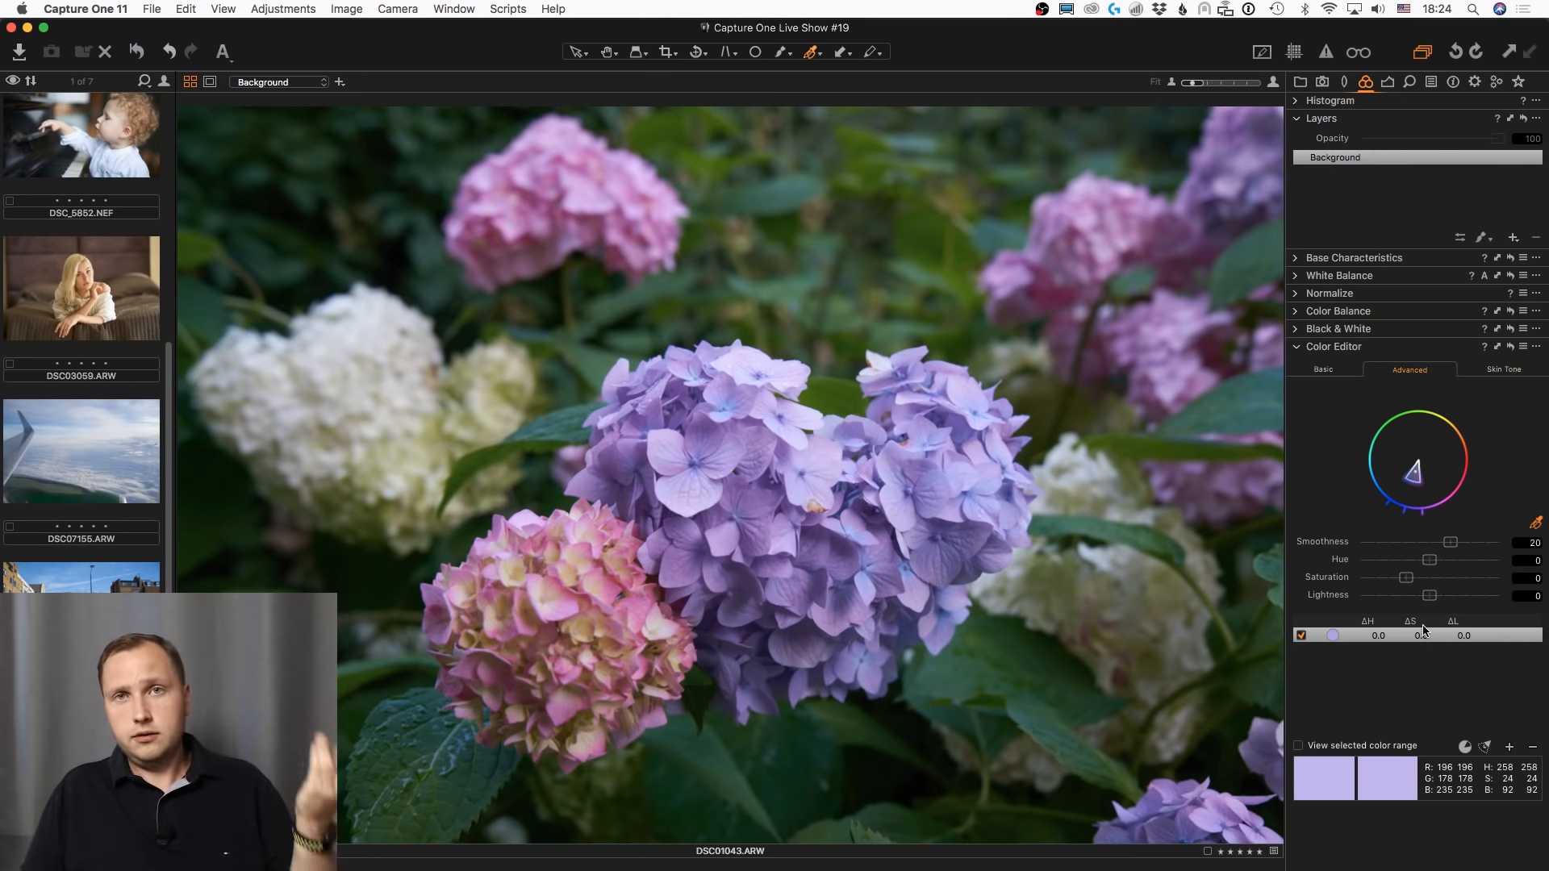
- Compare the Basic mode's green range with the picked purple range in Advanced mode
{"action": "left_click", "coordinate": [1323, 369]}
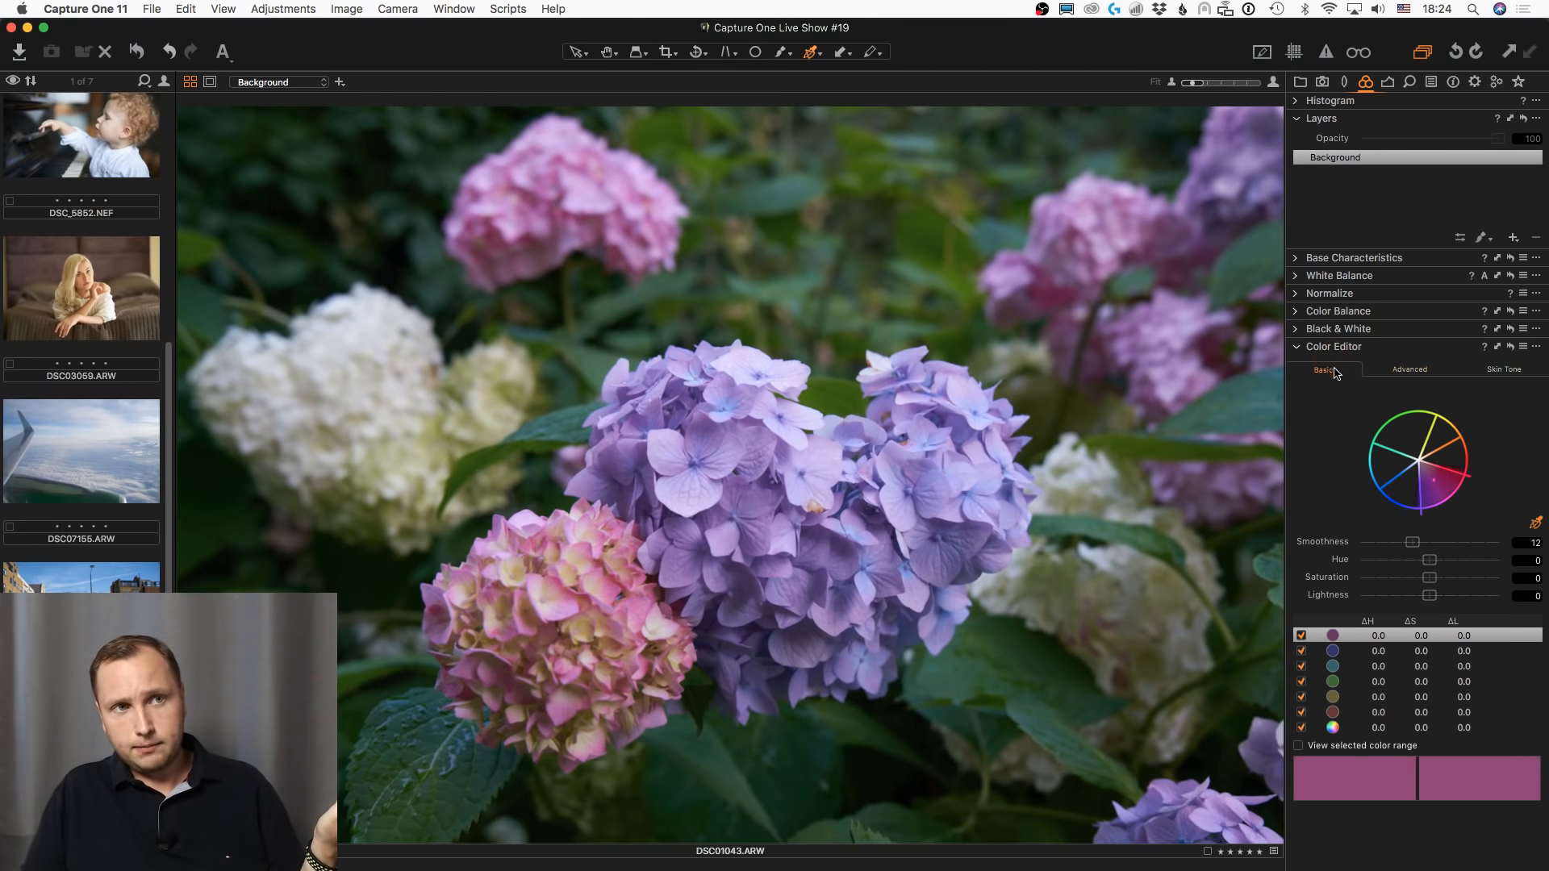
{"action": "left_click", "coordinate": [1399, 425]}
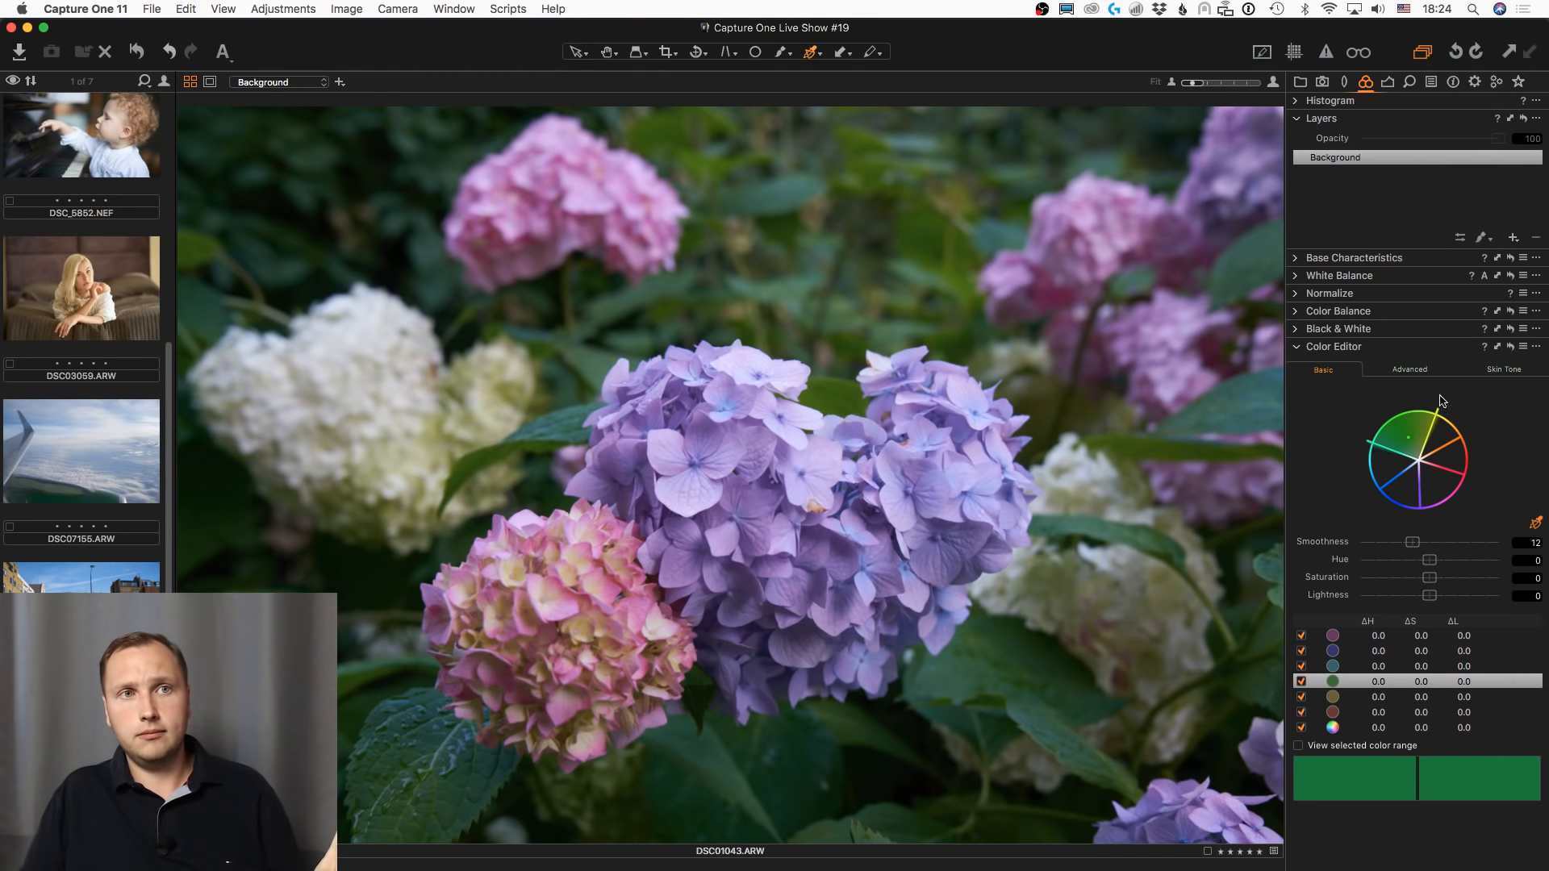
{"action": "left_click", "coordinate": [1422, 376]}
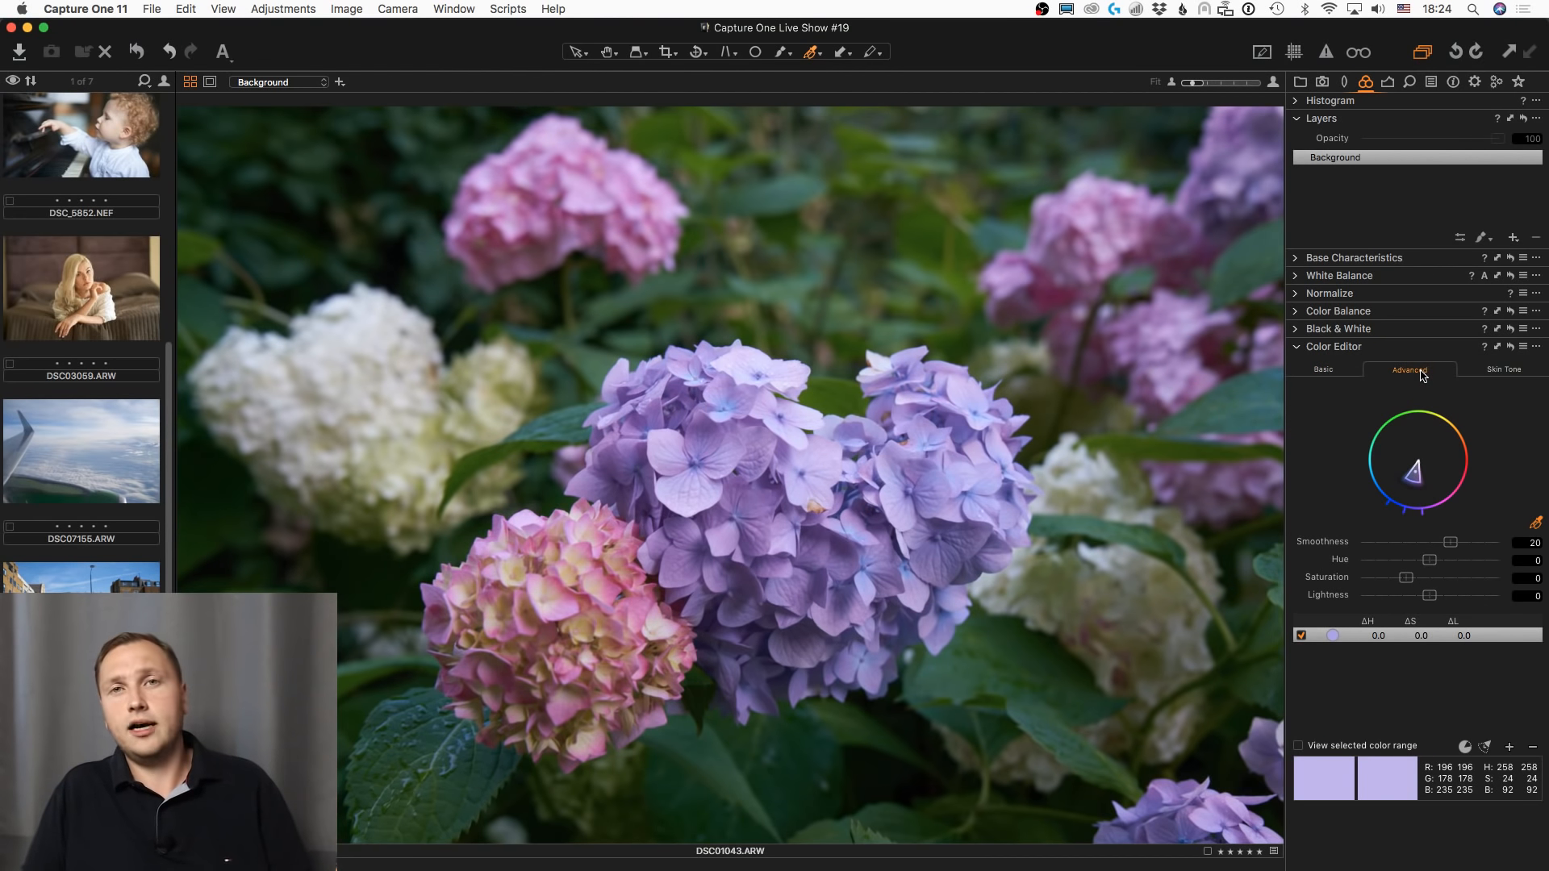
{"action": "left_click", "coordinate": [1323, 370]}
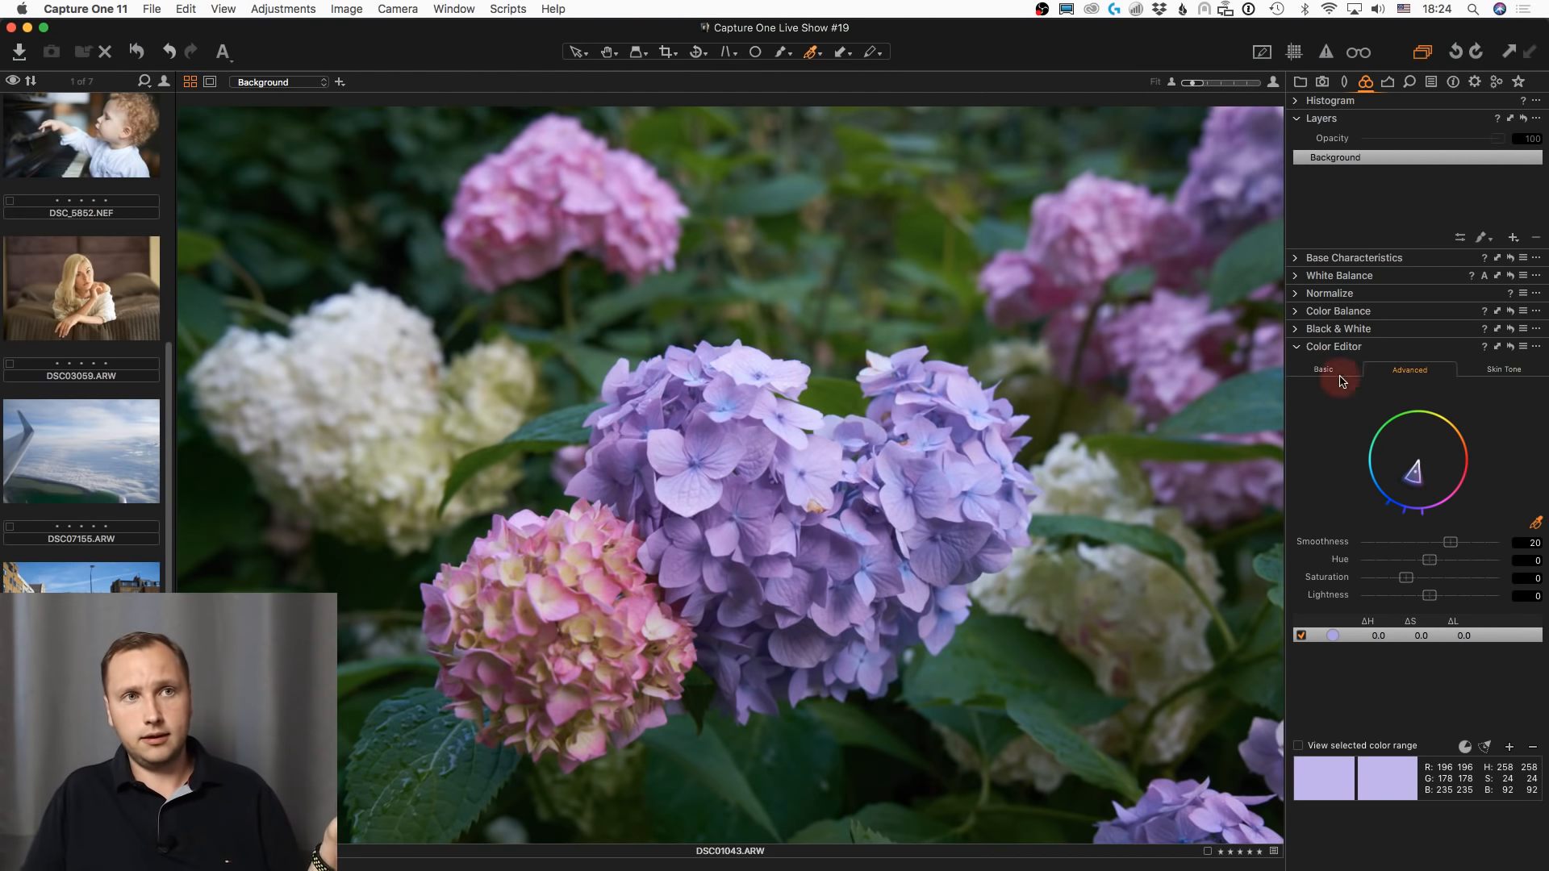
- Pick two further Advanced color ranges from different green leaves around the purple hydrangea
{"action": "left_click", "coordinate": [1417, 373]}
{"action": "left_click", "coordinate": [1070, 523]}
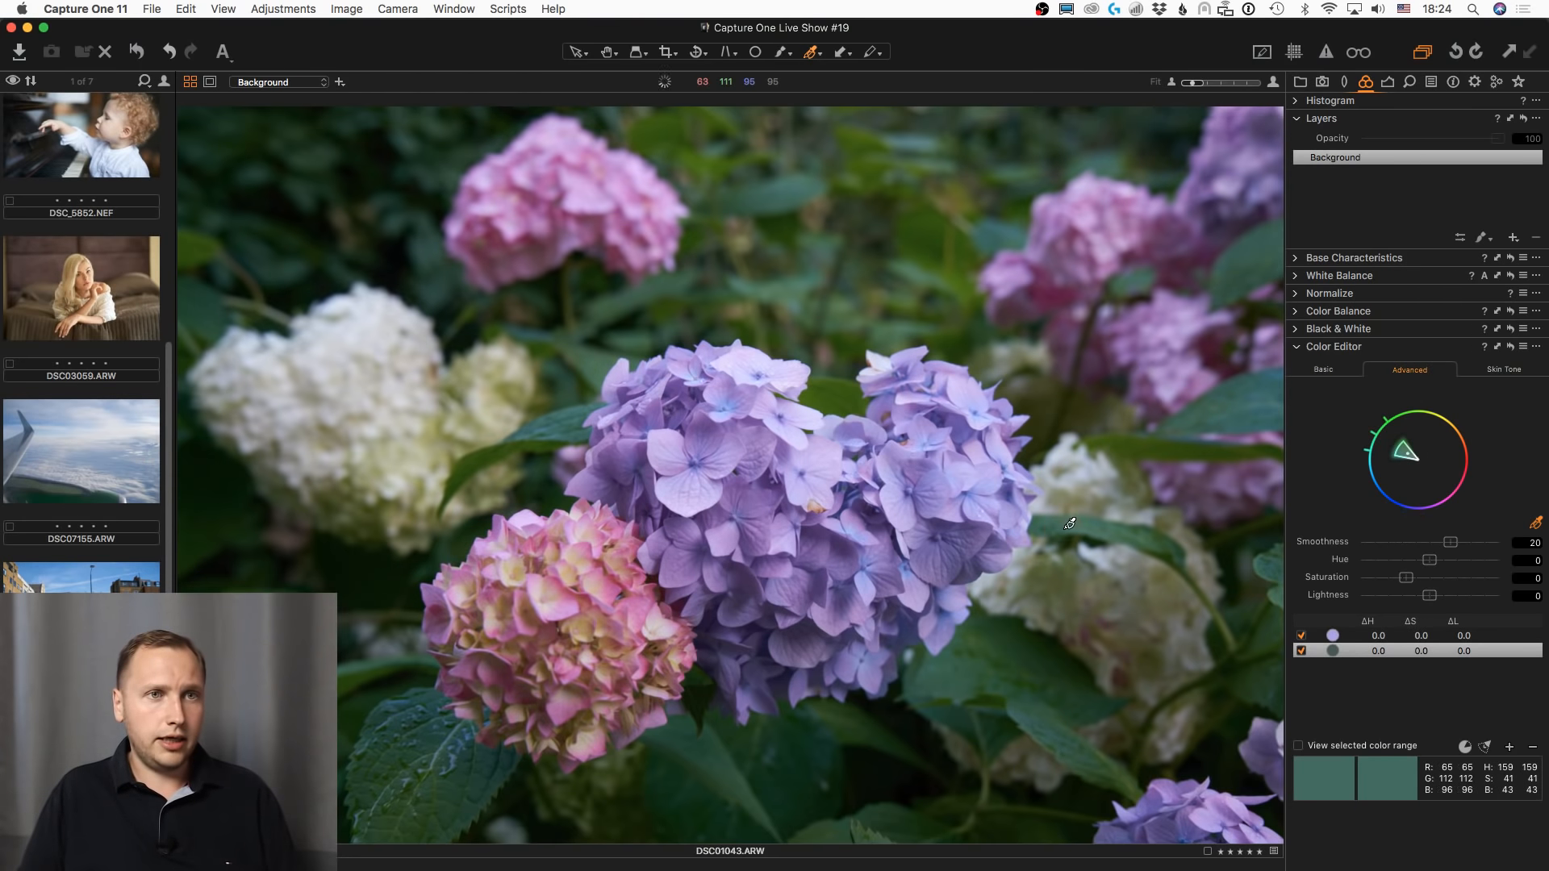
{"action": "left_click", "coordinate": [843, 388]}
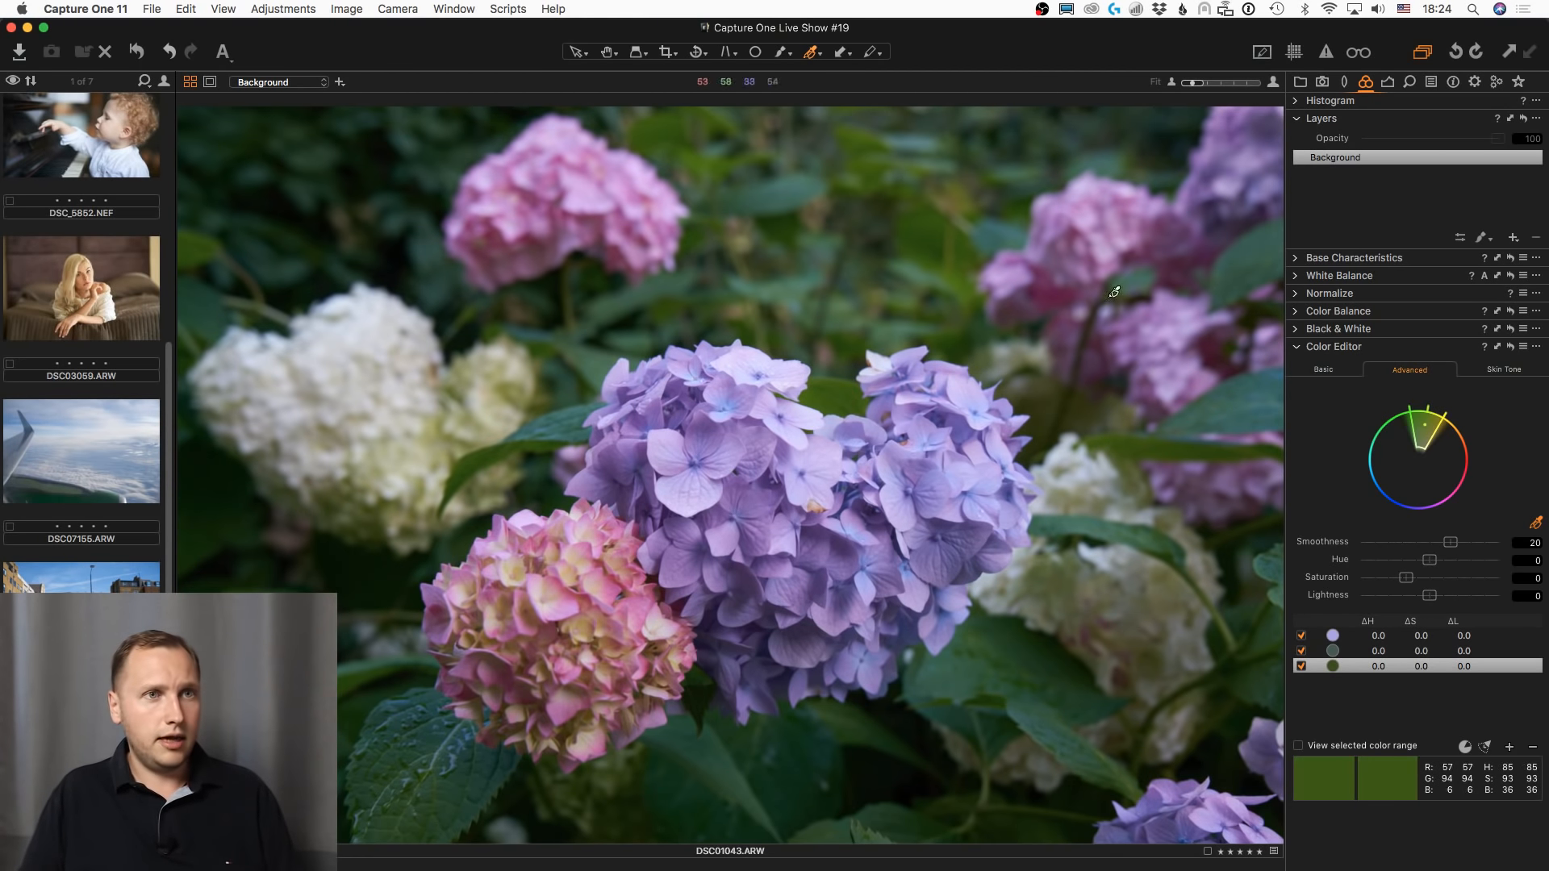
- Try Lightness 11.9, Saturation 17.1 and Hue -30 on the picked purple range, and reset the Advanced adjustments
{"action": "left_click", "coordinate": [1396, 641]}
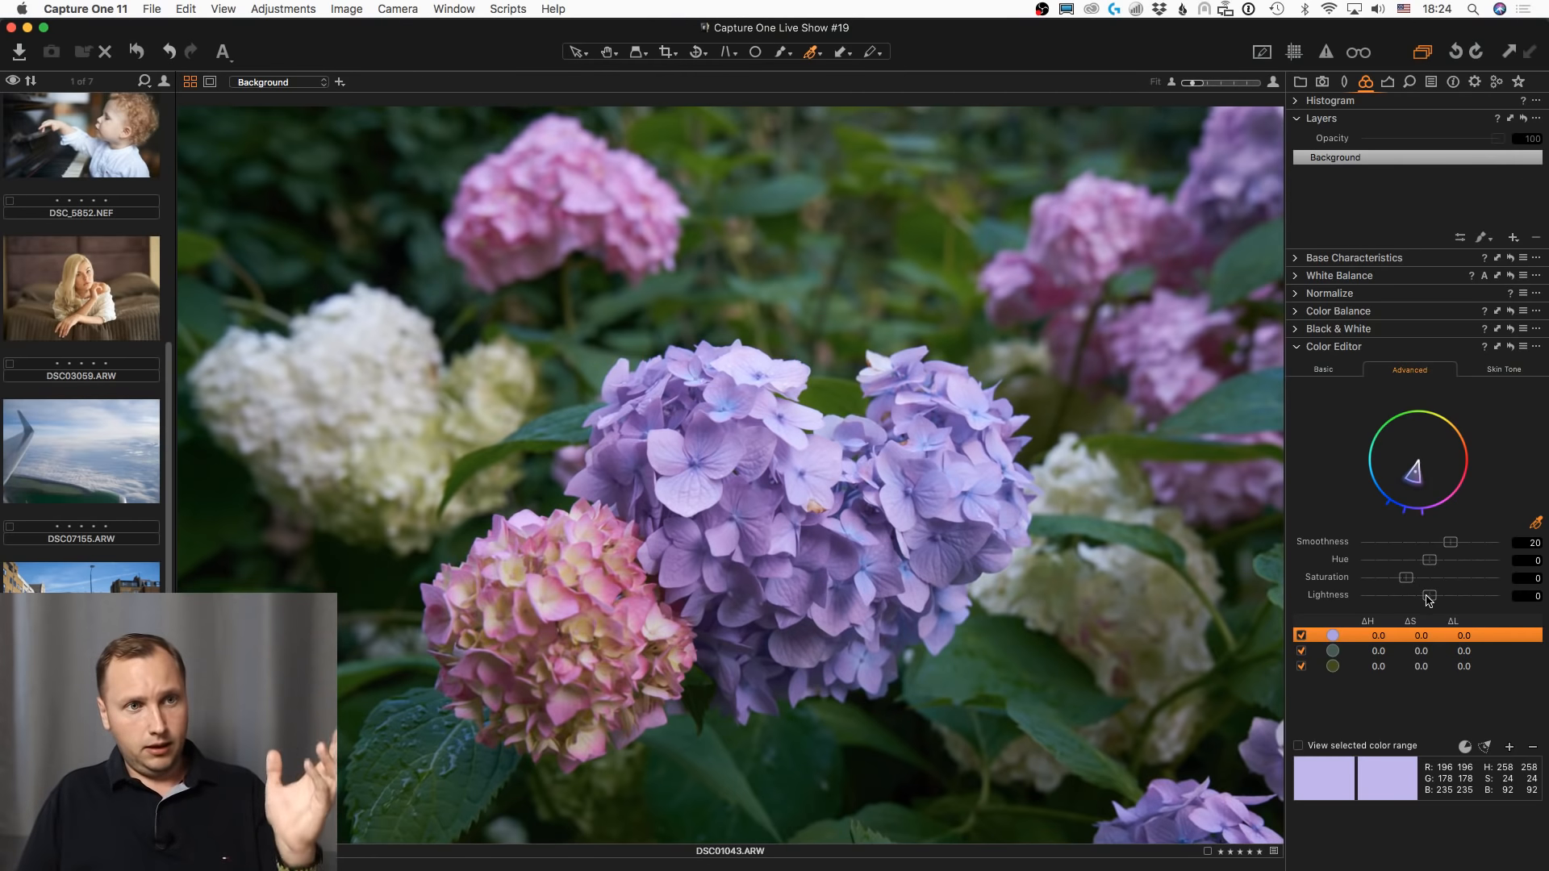
{"action": "mouse_move", "coordinate": [1430, 597]}
{"action": "left_mouse_down"}
{"action": "mouse_move", "coordinate": [1383, 603]}
{"action": "mouse_move", "coordinate": [1476, 605]}
{"action": "mouse_move", "coordinate": [1406, 610]}
{"action": "mouse_move", "coordinate": [1438, 607]}
{"action": "left_mouse_up"}
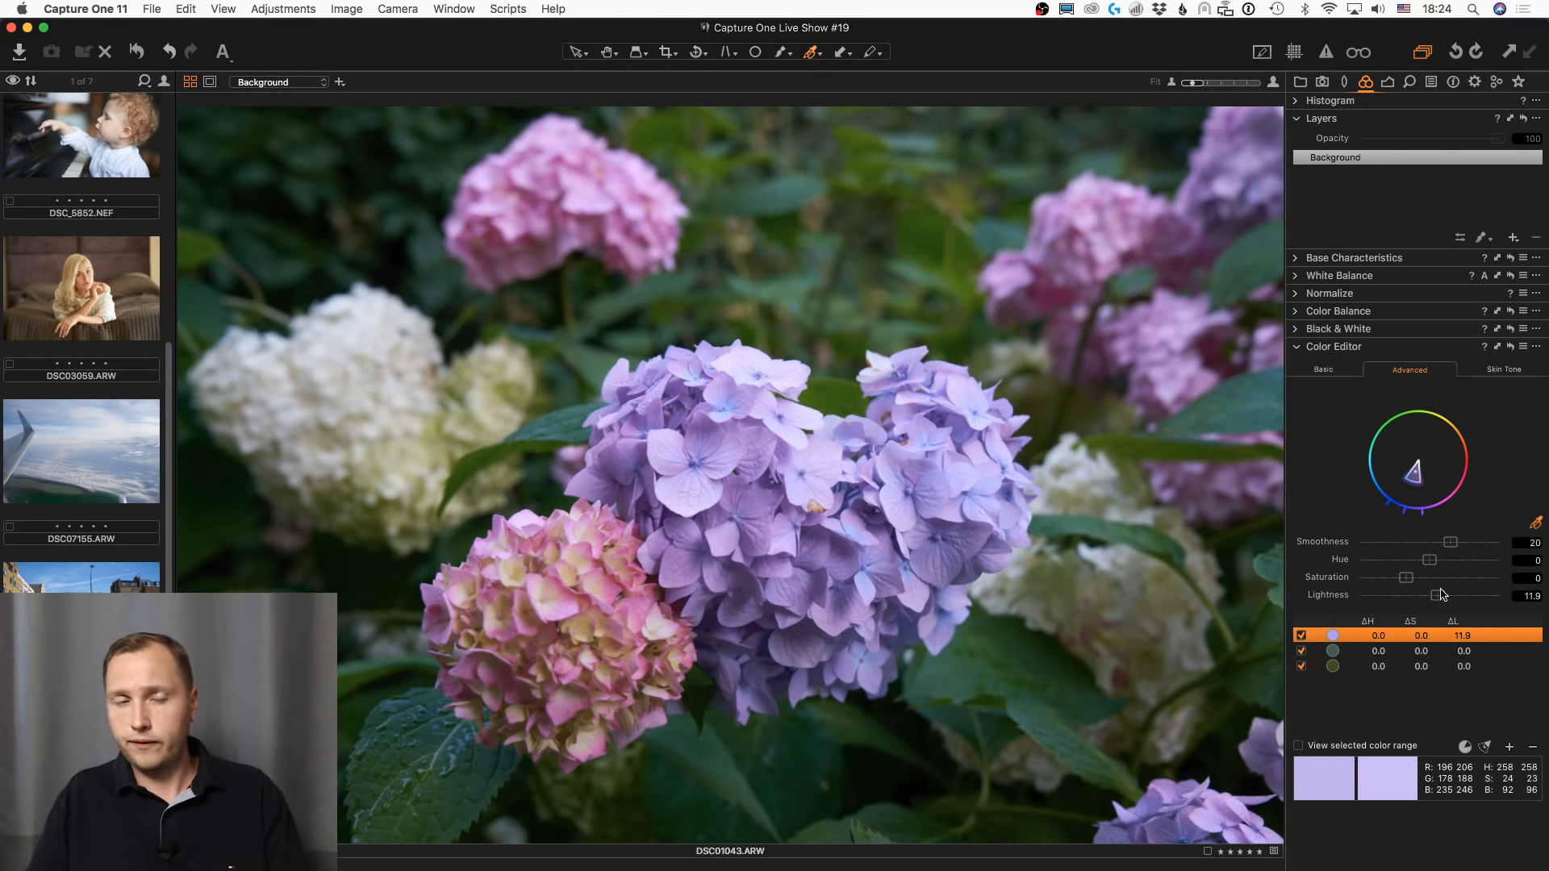
{"action": "left_click_drag", "start_coordinate": [1406, 579], "coordinate": [1544, 581]}
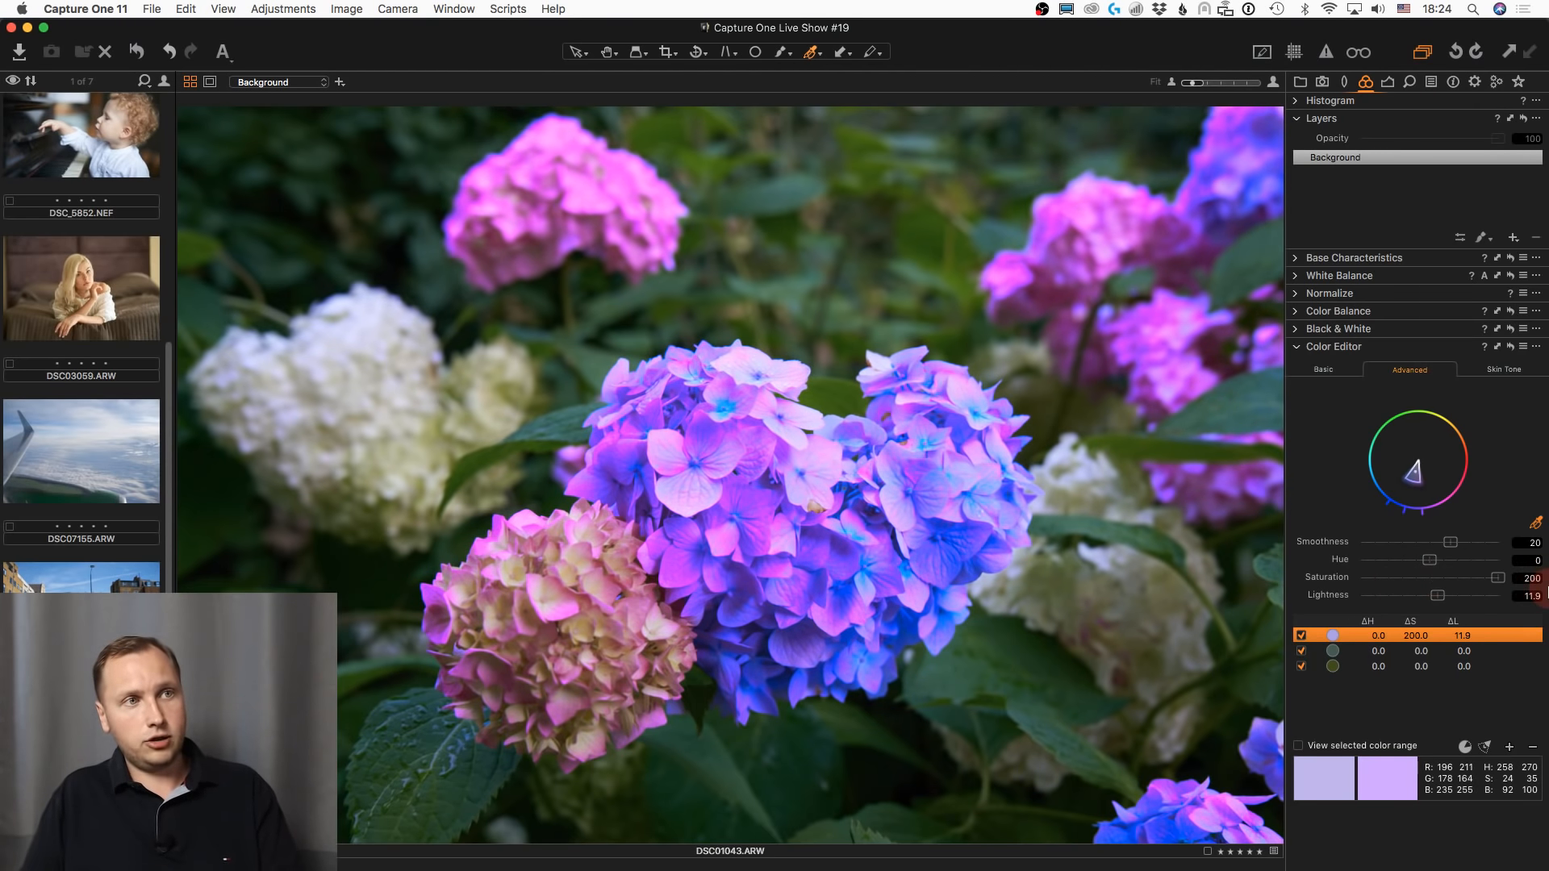
{"action": "left_click_drag", "start_coordinate": [1498, 577], "coordinate": [1278, 555]}
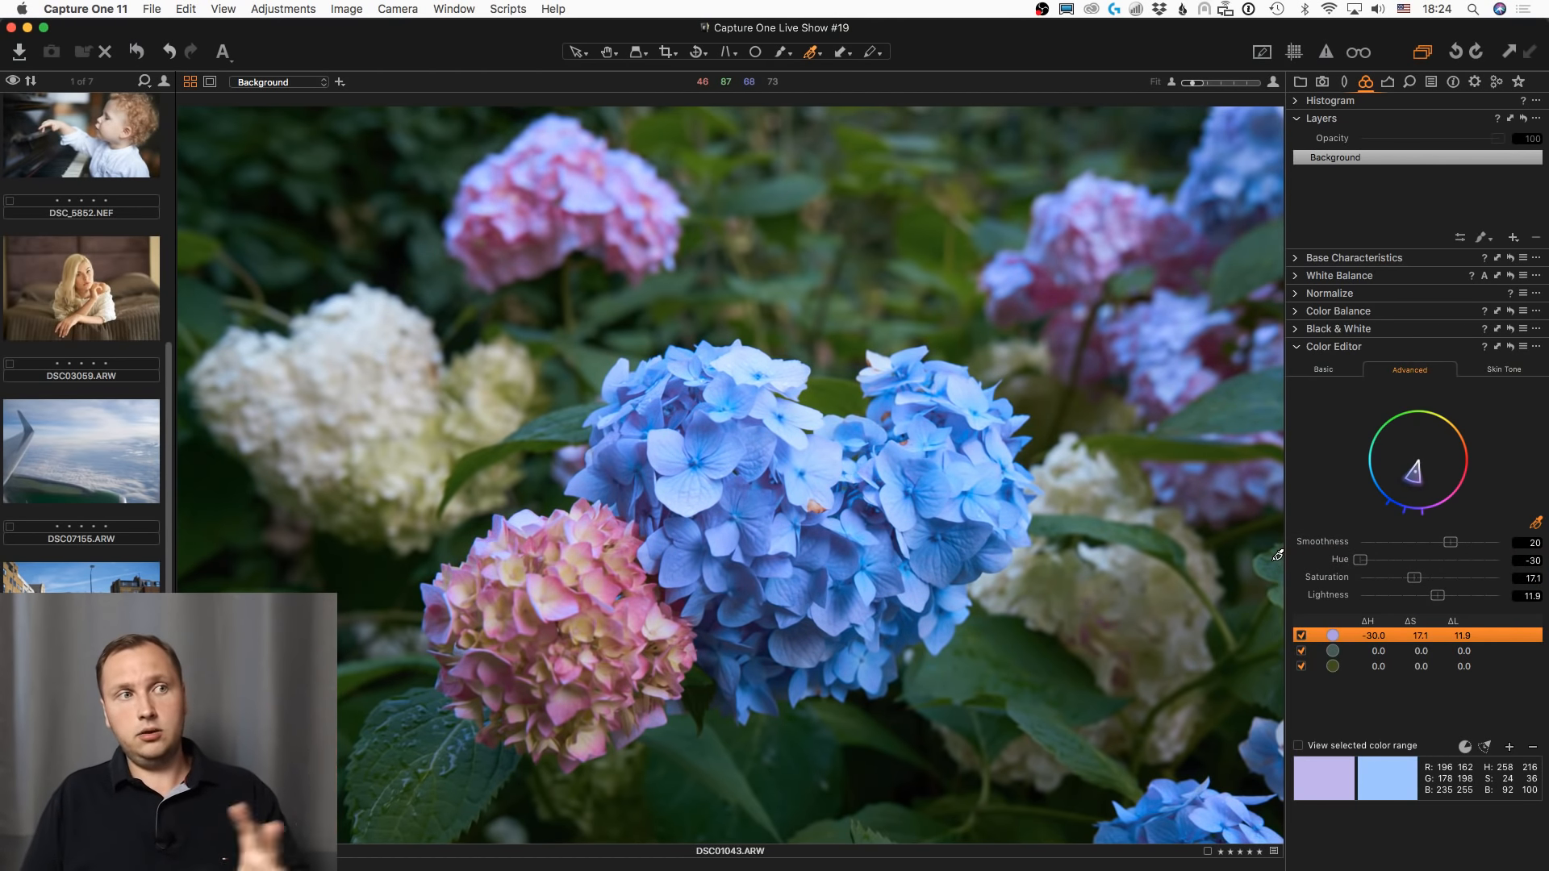
{"action": "left_click", "coordinate": [1510, 346]}
- In Basic mode, set Hue to -20 for the magenta and blue ranges and 1.4 for cyan, widening the blue range toward magenta
{"action": "left_click", "coordinate": [1352, 371]}
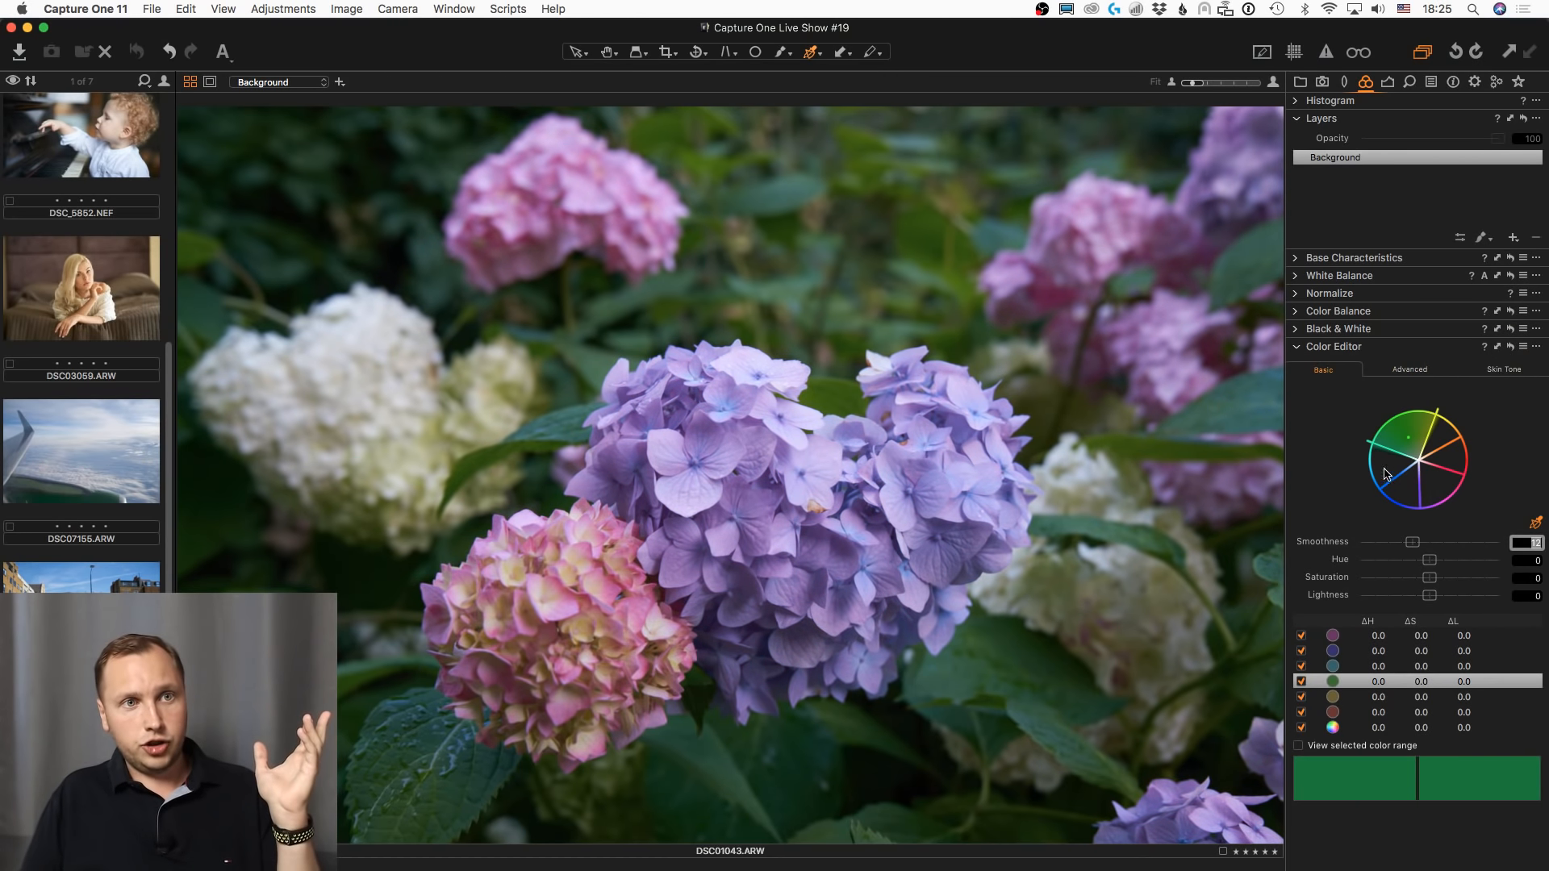
{"action": "left_click", "coordinate": [1391, 469]}
{"action": "left_click_drag", "start_coordinate": [1429, 560], "coordinate": [1313, 556]}
{"action": "left_click", "coordinate": [1424, 490]}
{"action": "left_click", "coordinate": [1366, 500]}
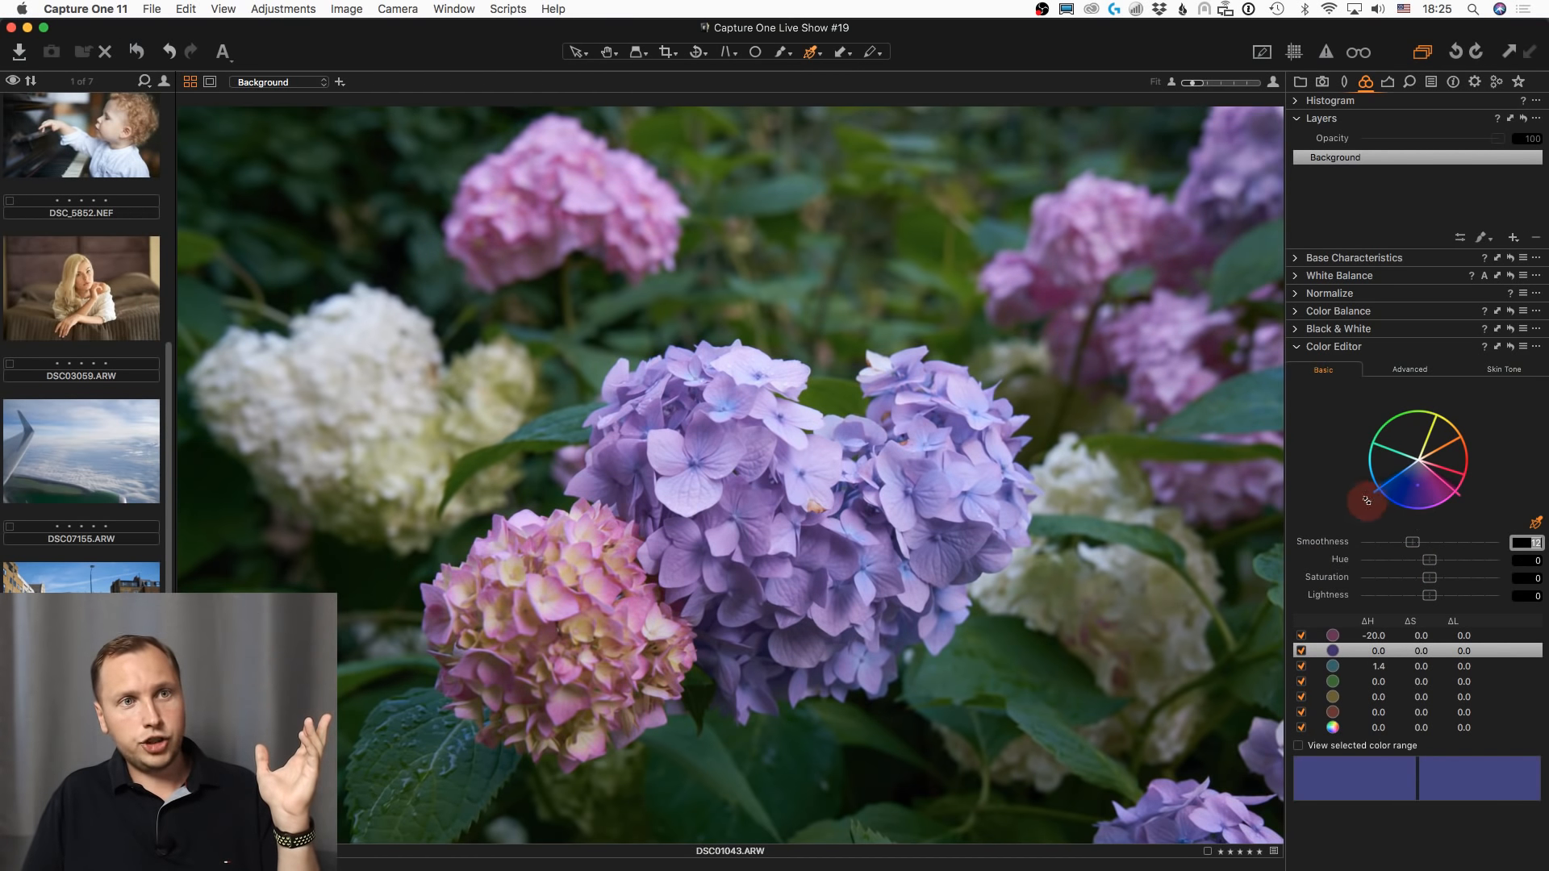
{"action": "left_click_drag", "start_coordinate": [1430, 559], "coordinate": [1346, 567]}
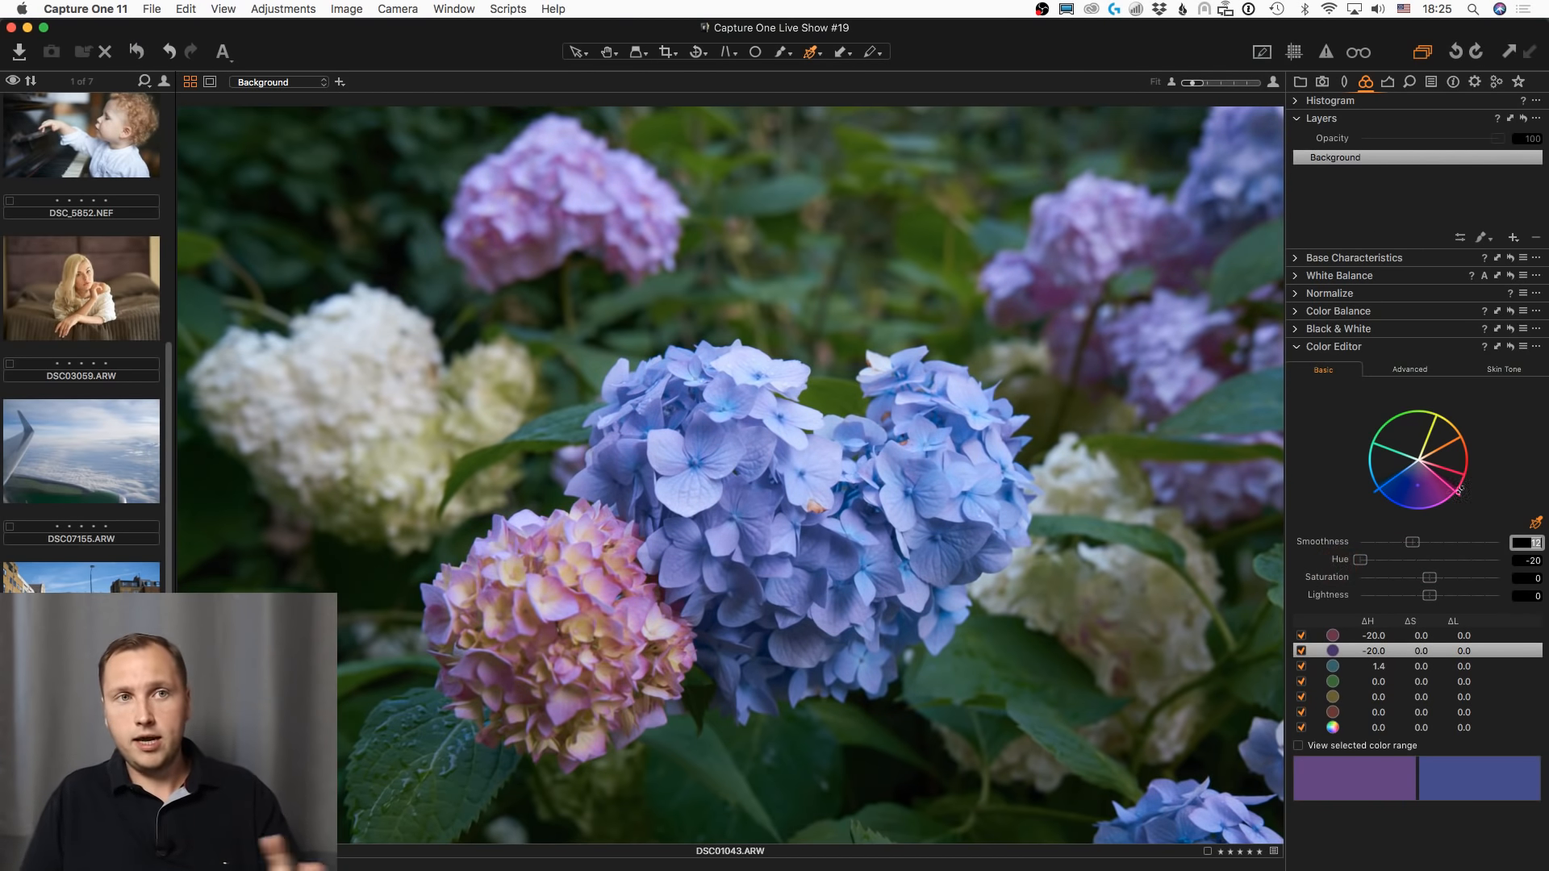
- Reset the Basic color adjustments and pick a light lilac petal range from the central hydrangea in Advanced mode
{"action": "left_click", "coordinate": [1512, 348]}
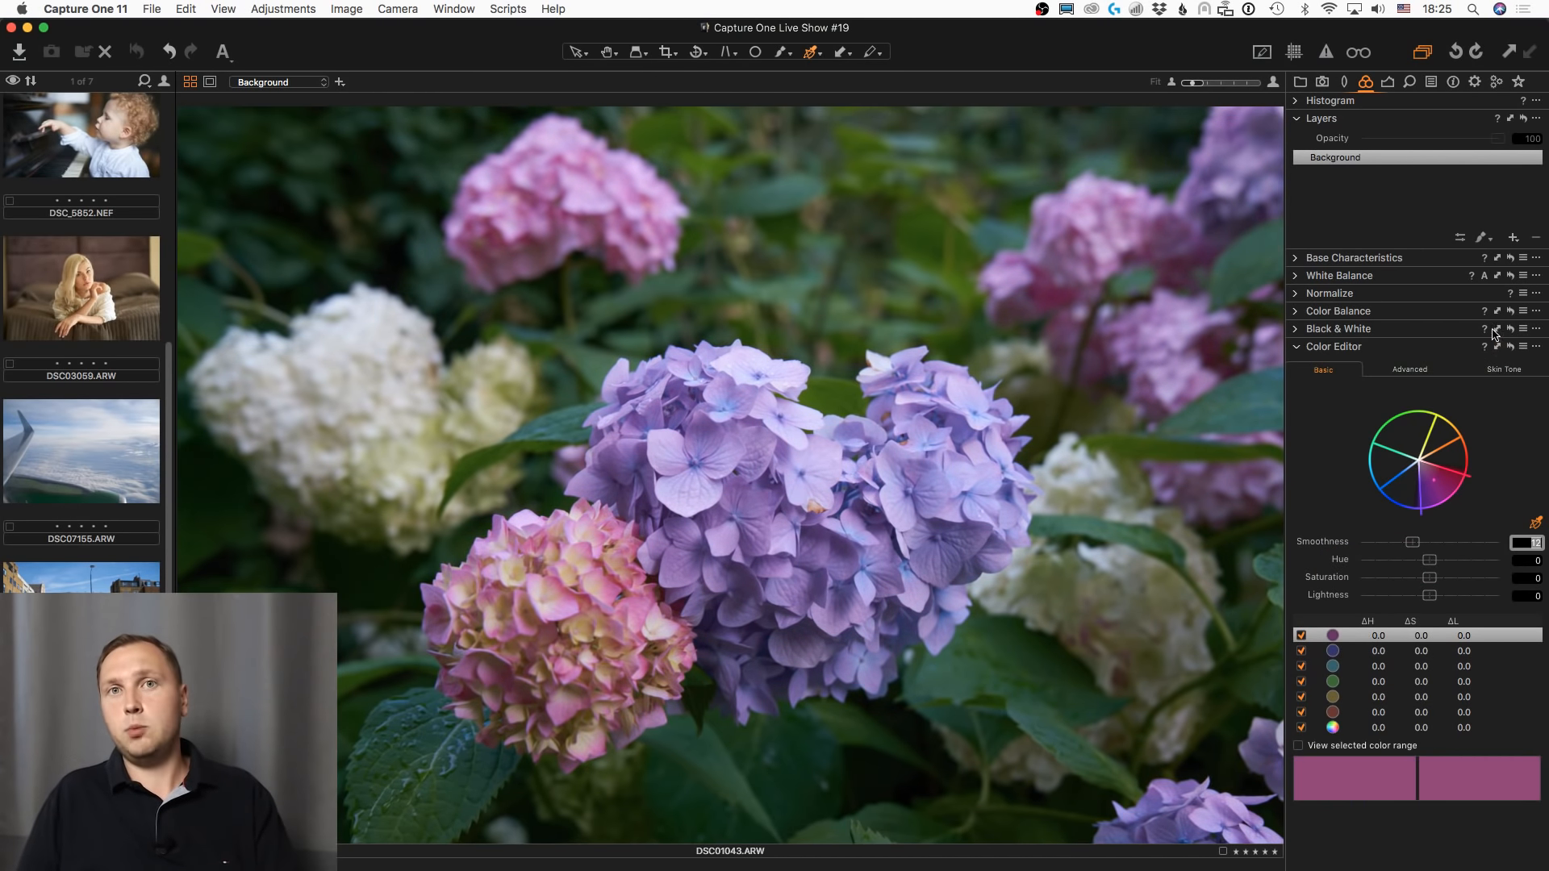
{"action": "left_click", "coordinate": [1425, 363]}
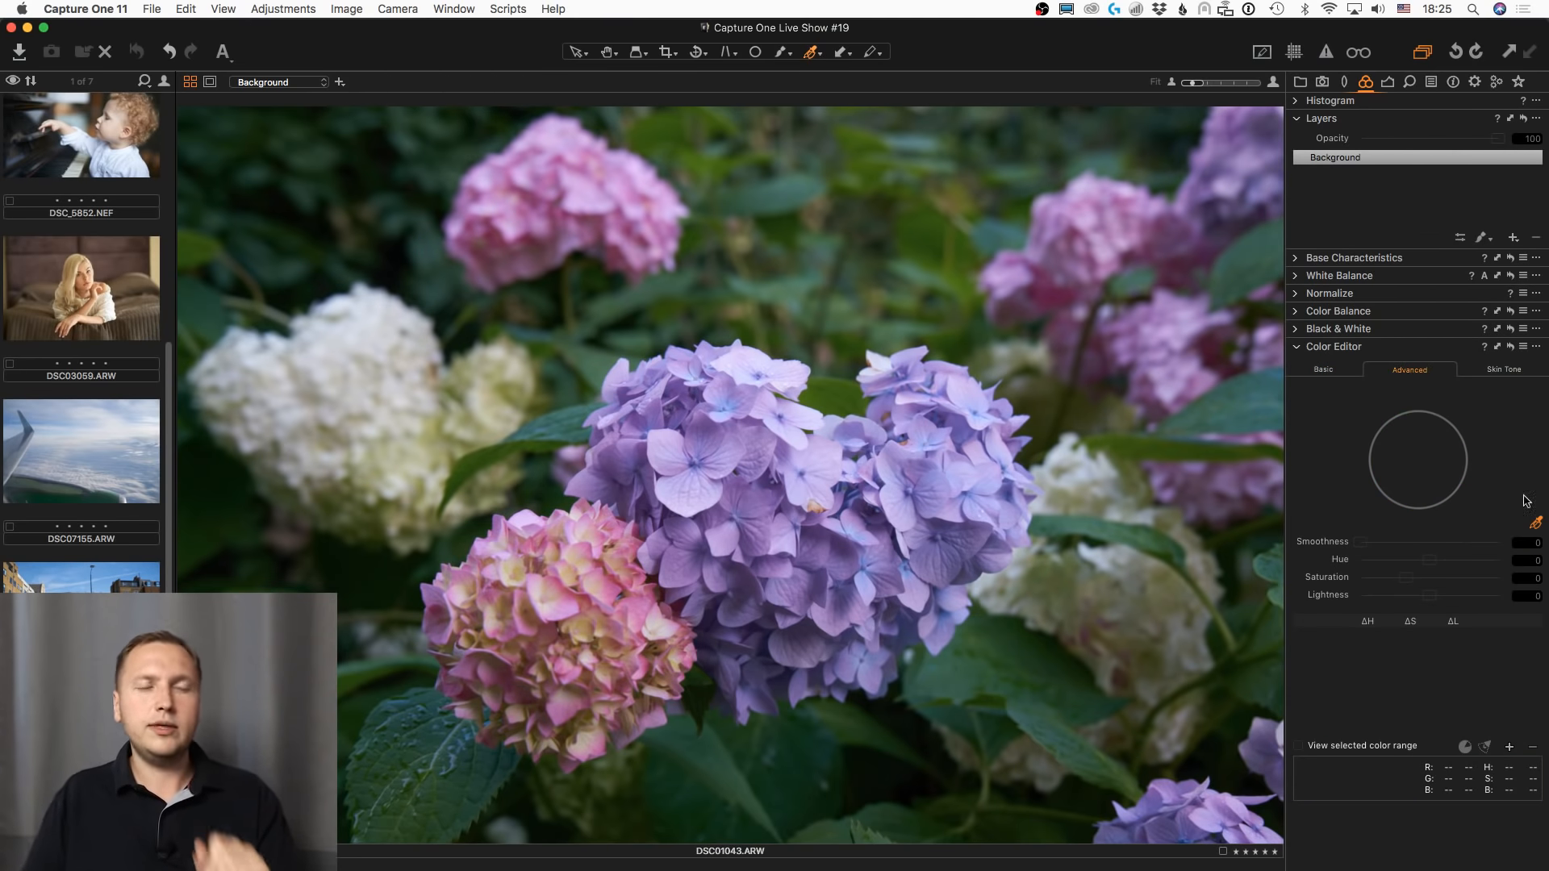
{"action": "left_click", "coordinate": [821, 467]}
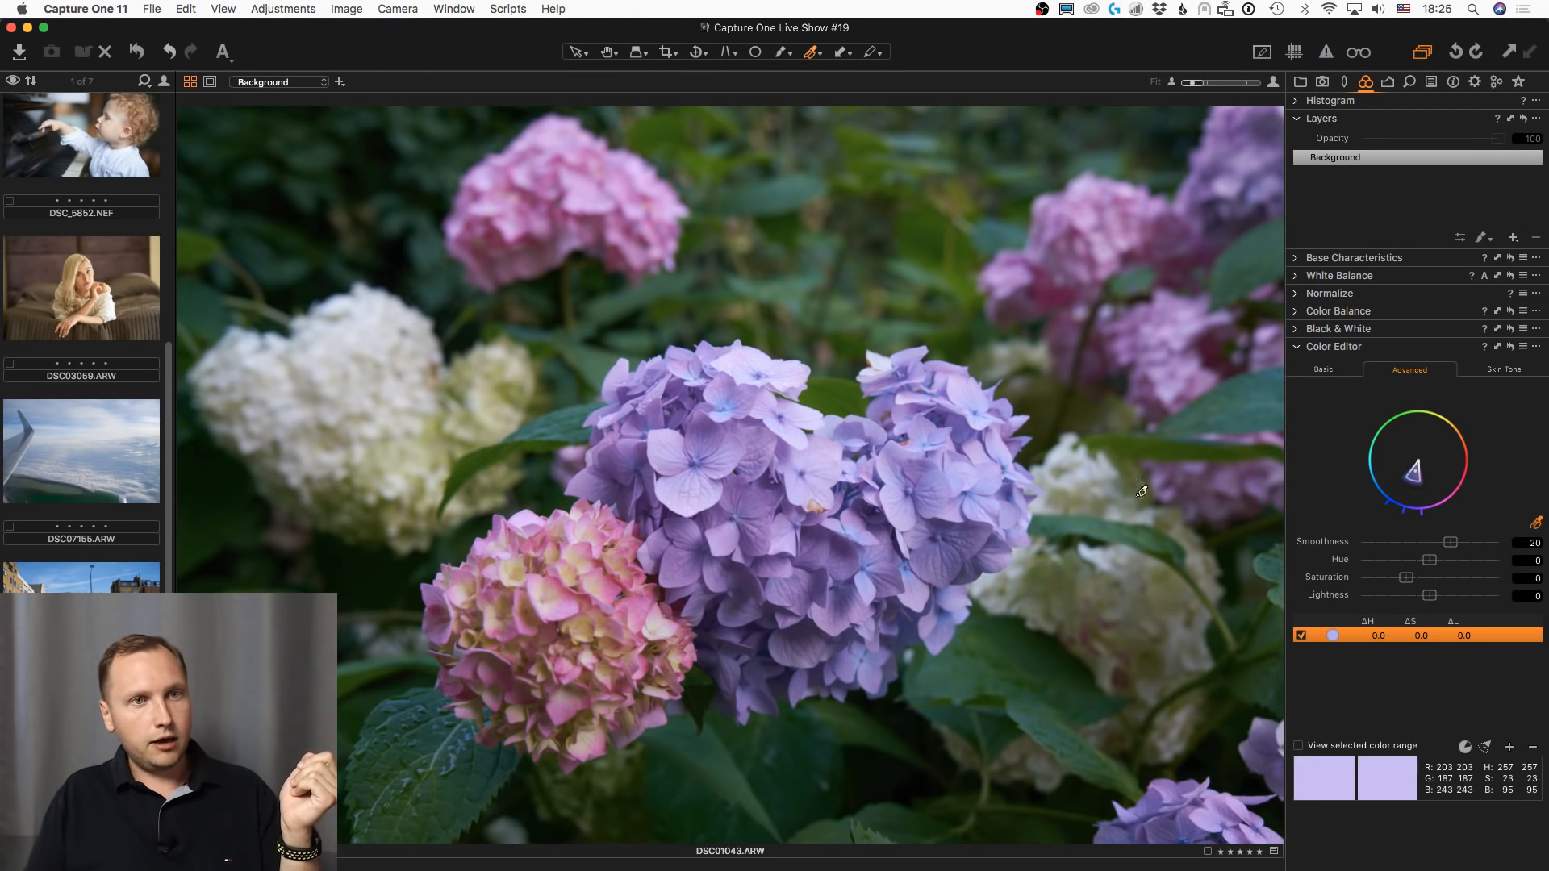
- Pick three overlapping purple ranges from the same petal area of the central hydrangea and set Hue to -30 on each
{"action": "left_click", "coordinate": [715, 428]}
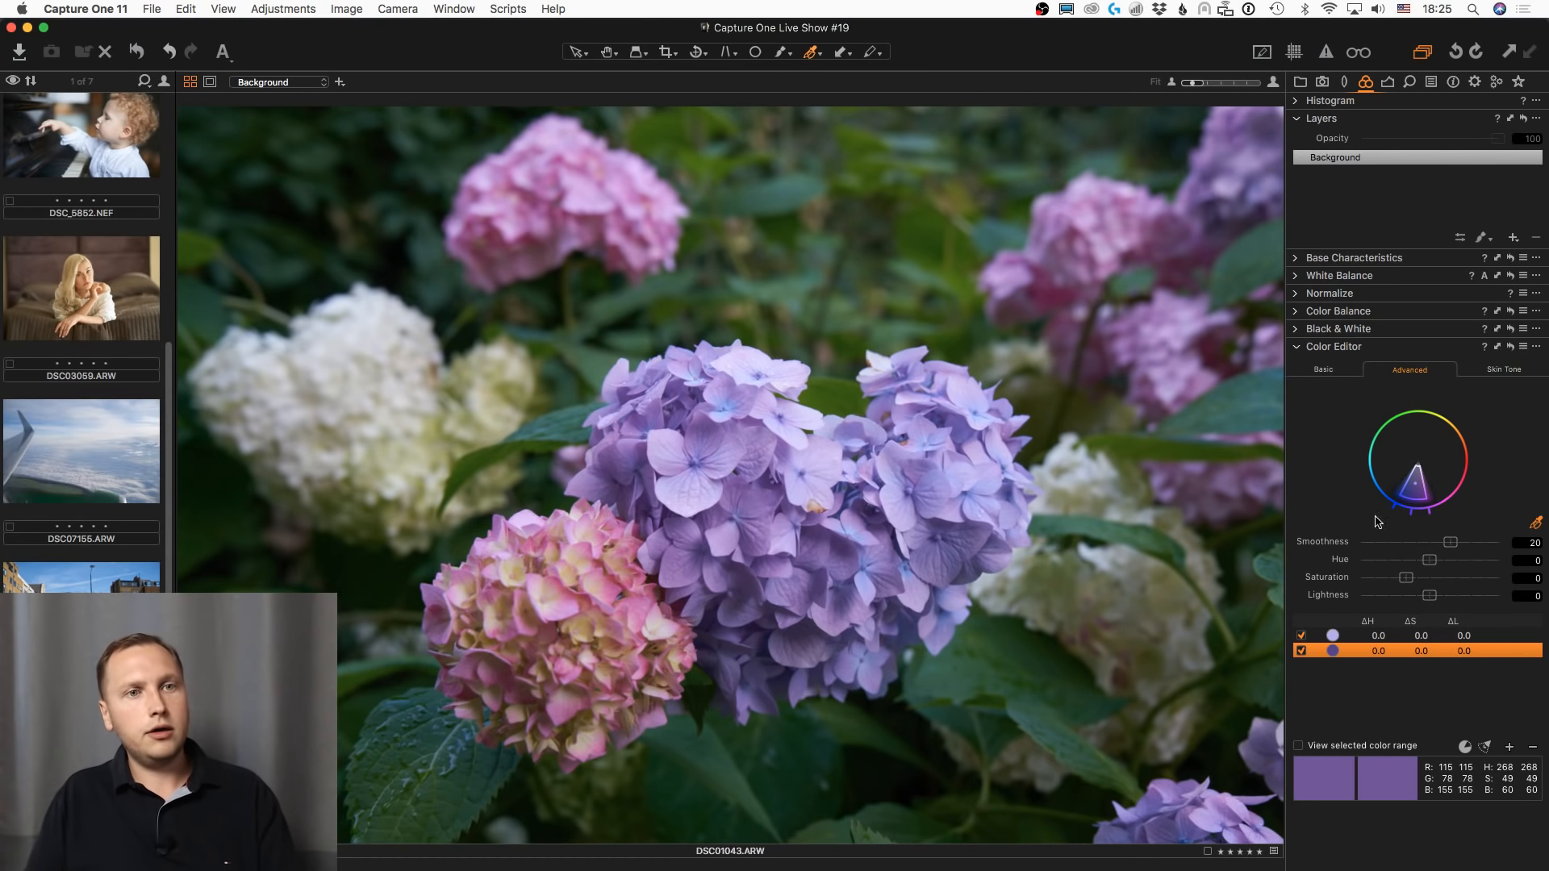
{"action": "left_click_drag", "start_coordinate": [1433, 558], "coordinate": [1316, 559]}
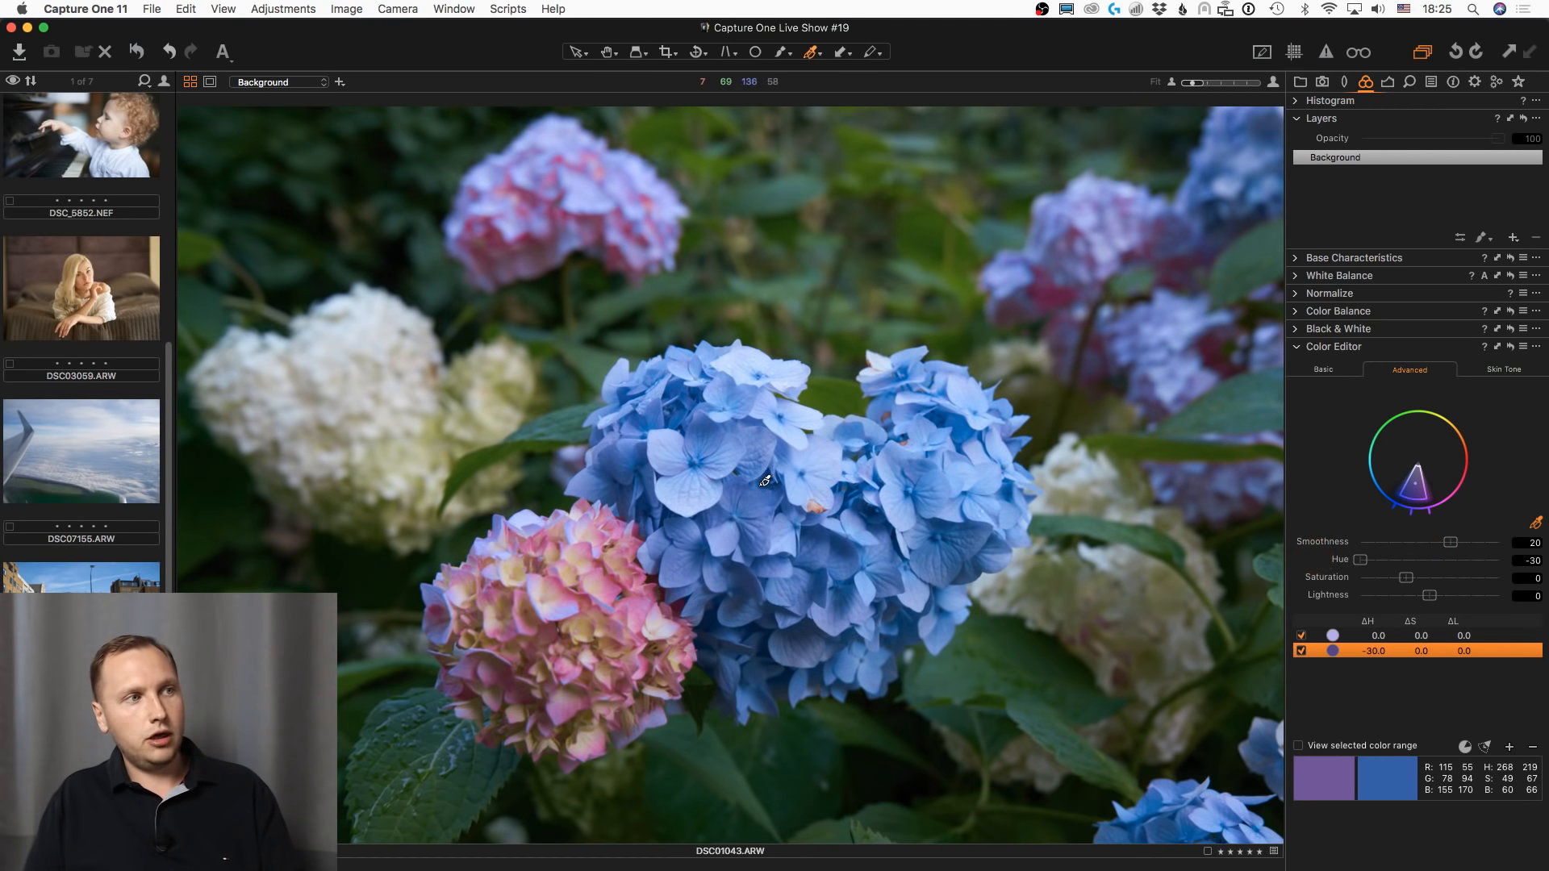
{"action": "left_click", "coordinate": [743, 430]}
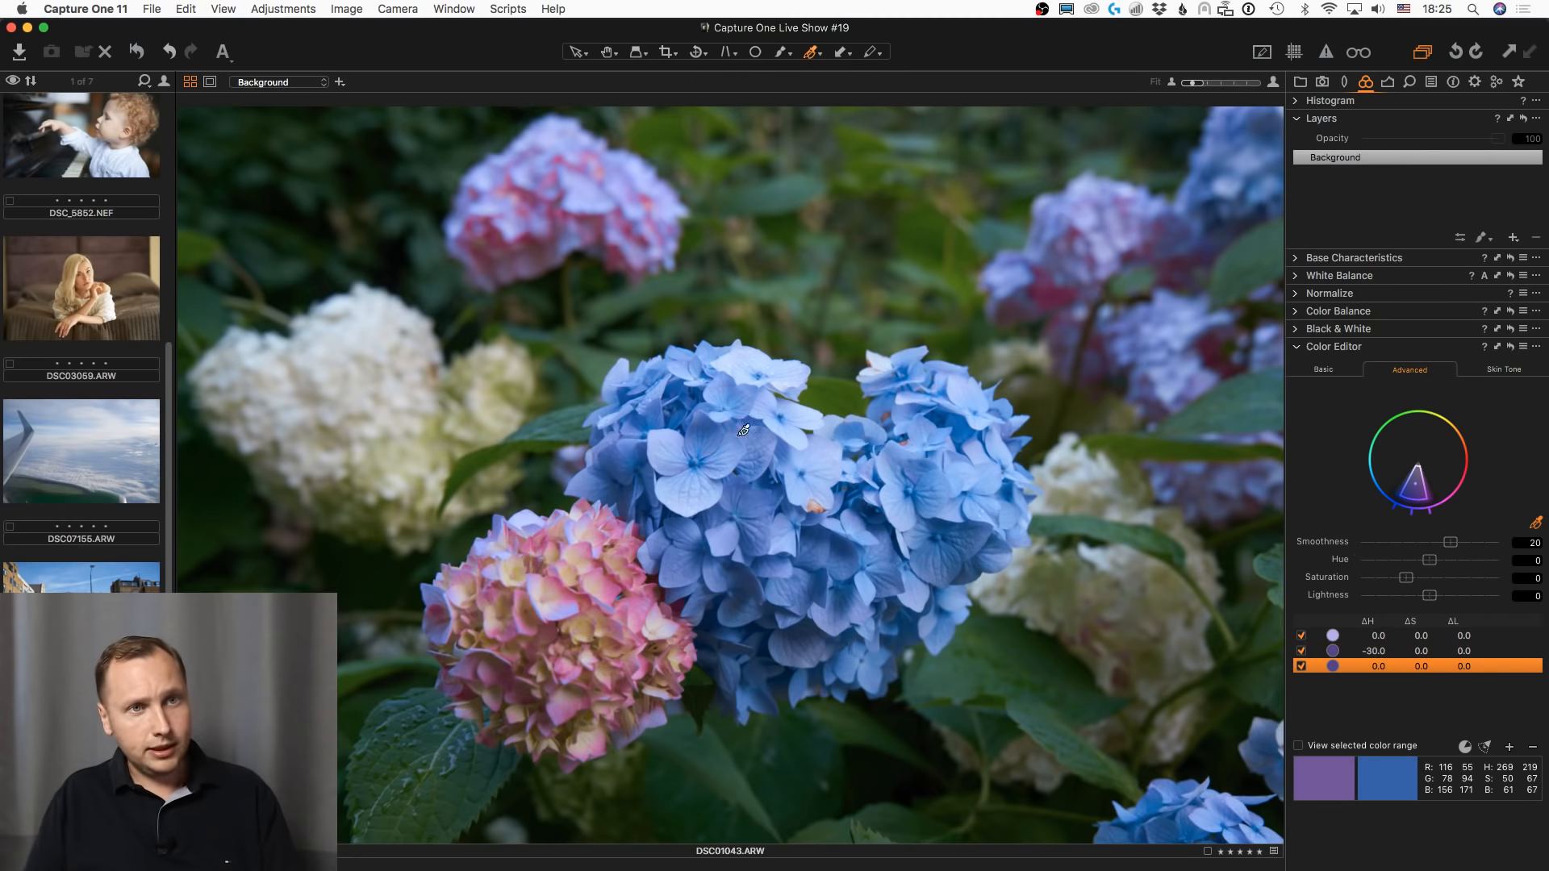
{"action": "left_click_drag", "start_coordinate": [1428, 559], "coordinate": [1272, 567]}
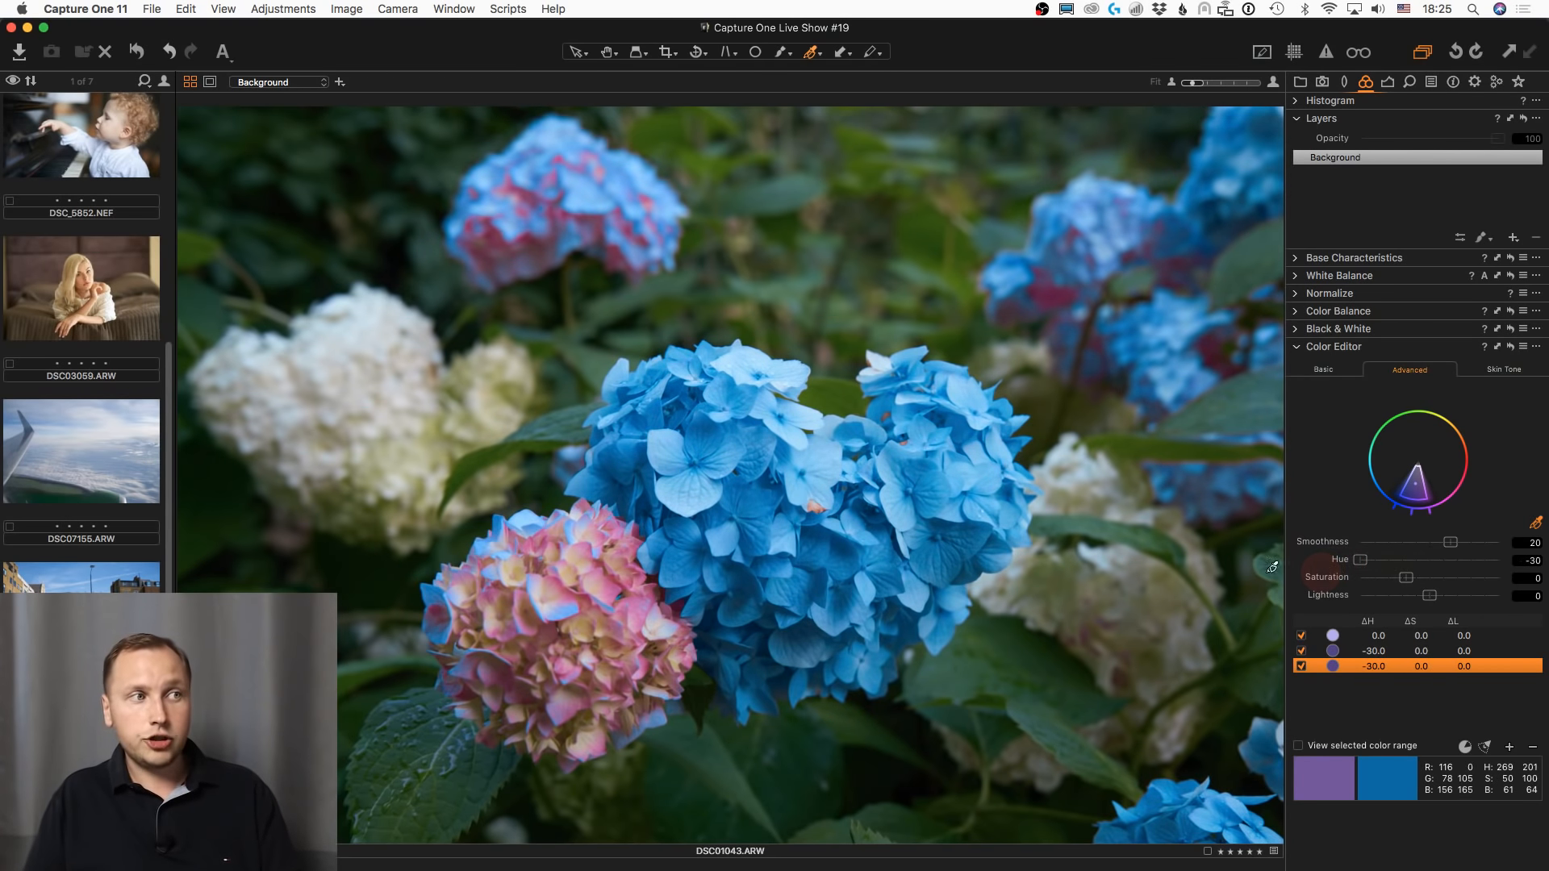
{"action": "left_click", "coordinate": [713, 427]}
{"action": "left_click_drag", "start_coordinate": [1429, 559], "coordinate": [1323, 568]}
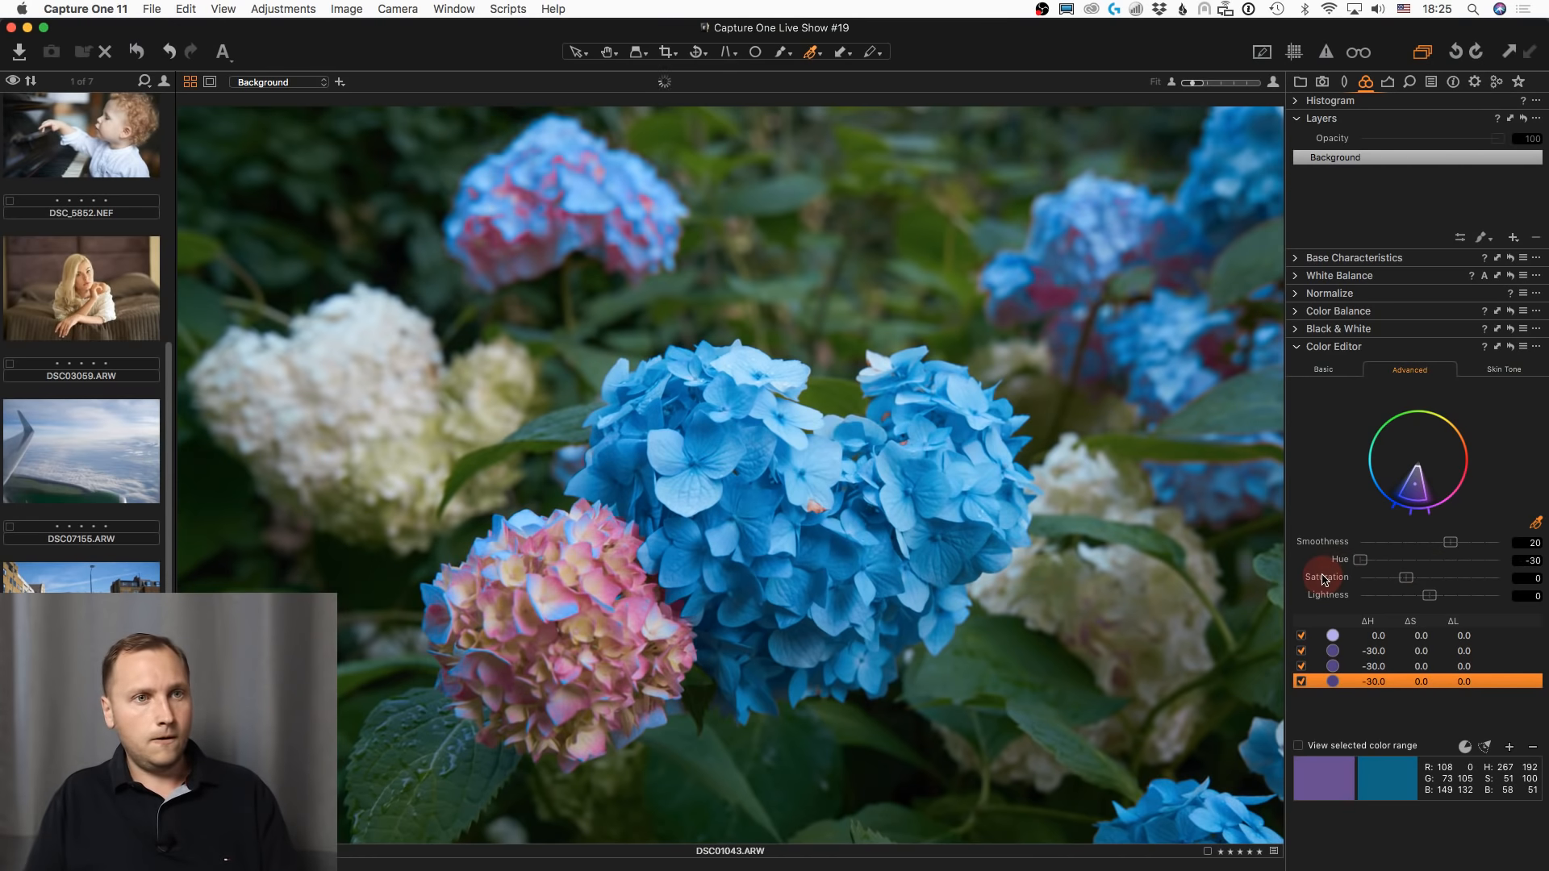
- Stack three more ranges picked from the recolored petals, each with Hue -30, to push the hydrangea from blue to green
{"action": "left_click", "coordinate": [713, 422]}
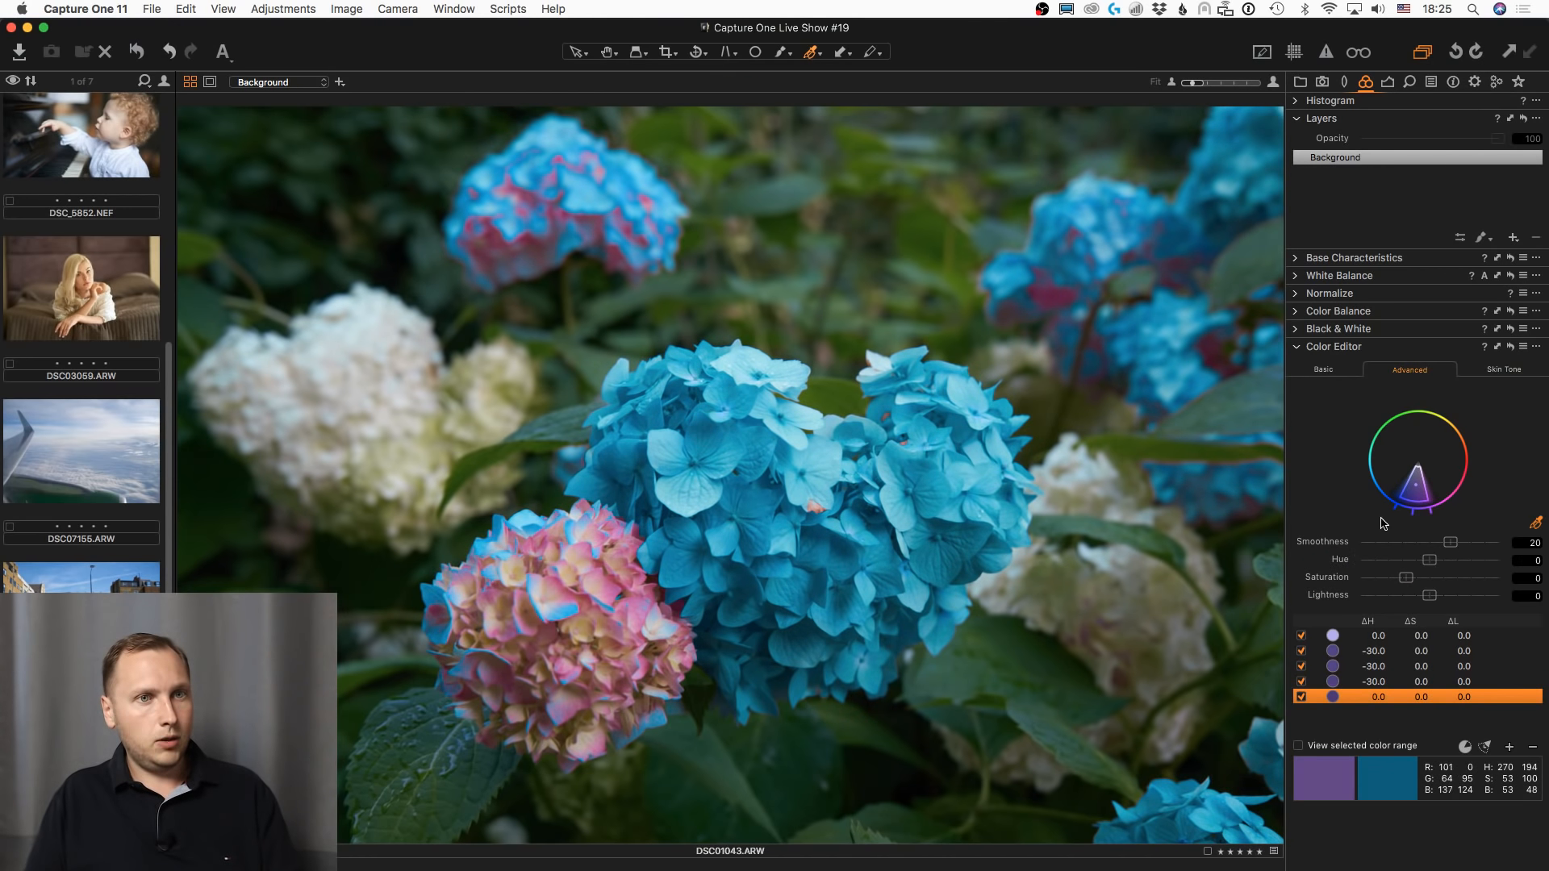
{"action": "left_click_drag", "start_coordinate": [1428, 559], "coordinate": [1324, 559]}
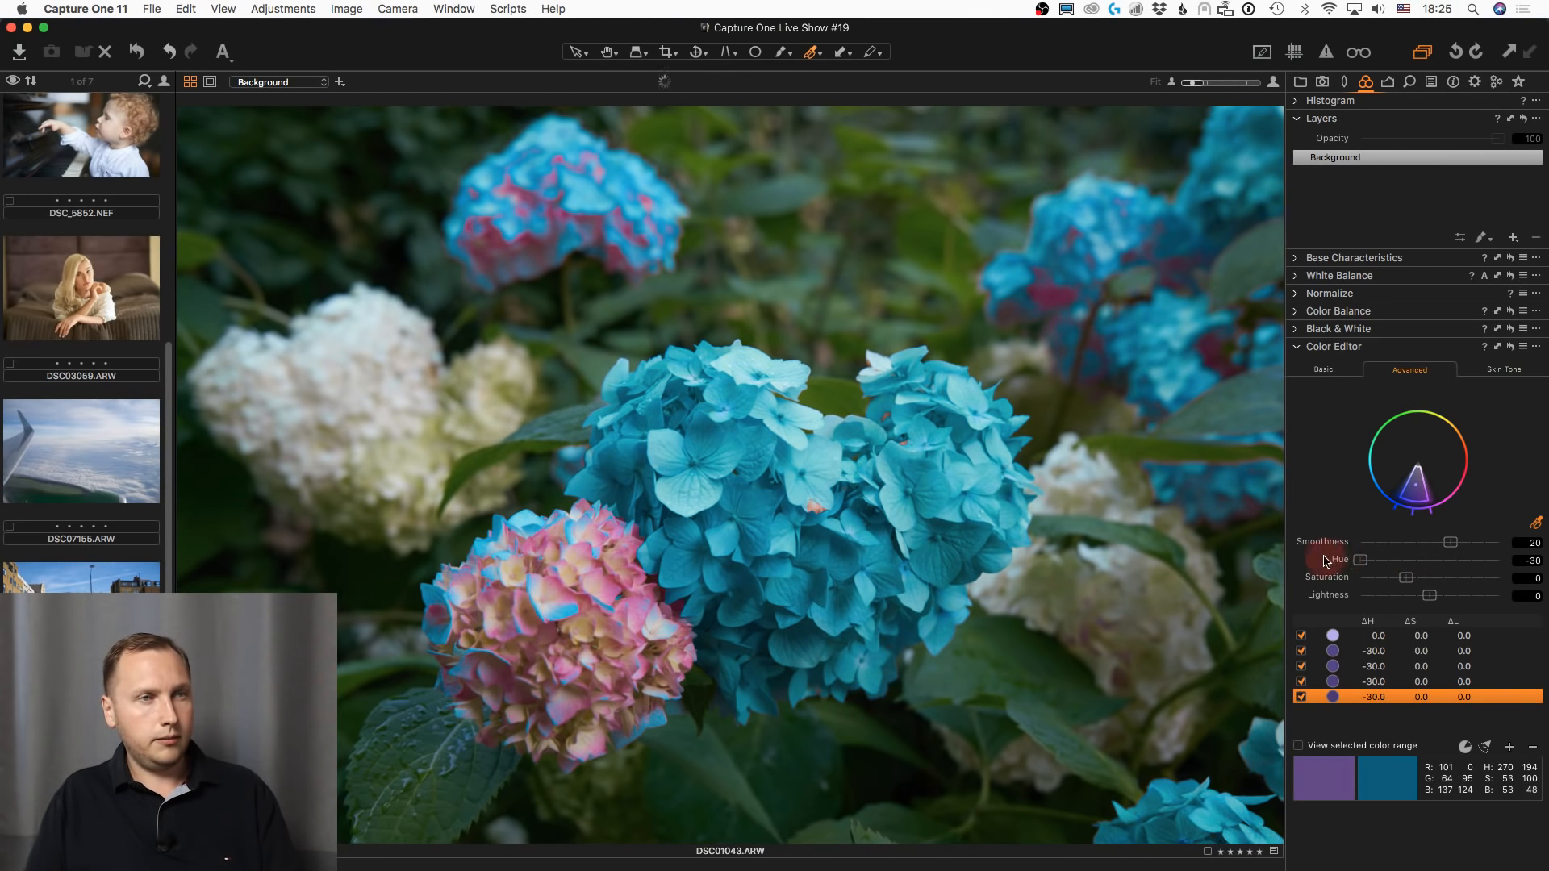
{"action": "left_click", "coordinate": [707, 431]}
{"action": "left_click_drag", "start_coordinate": [1430, 561], "coordinate": [1323, 559]}
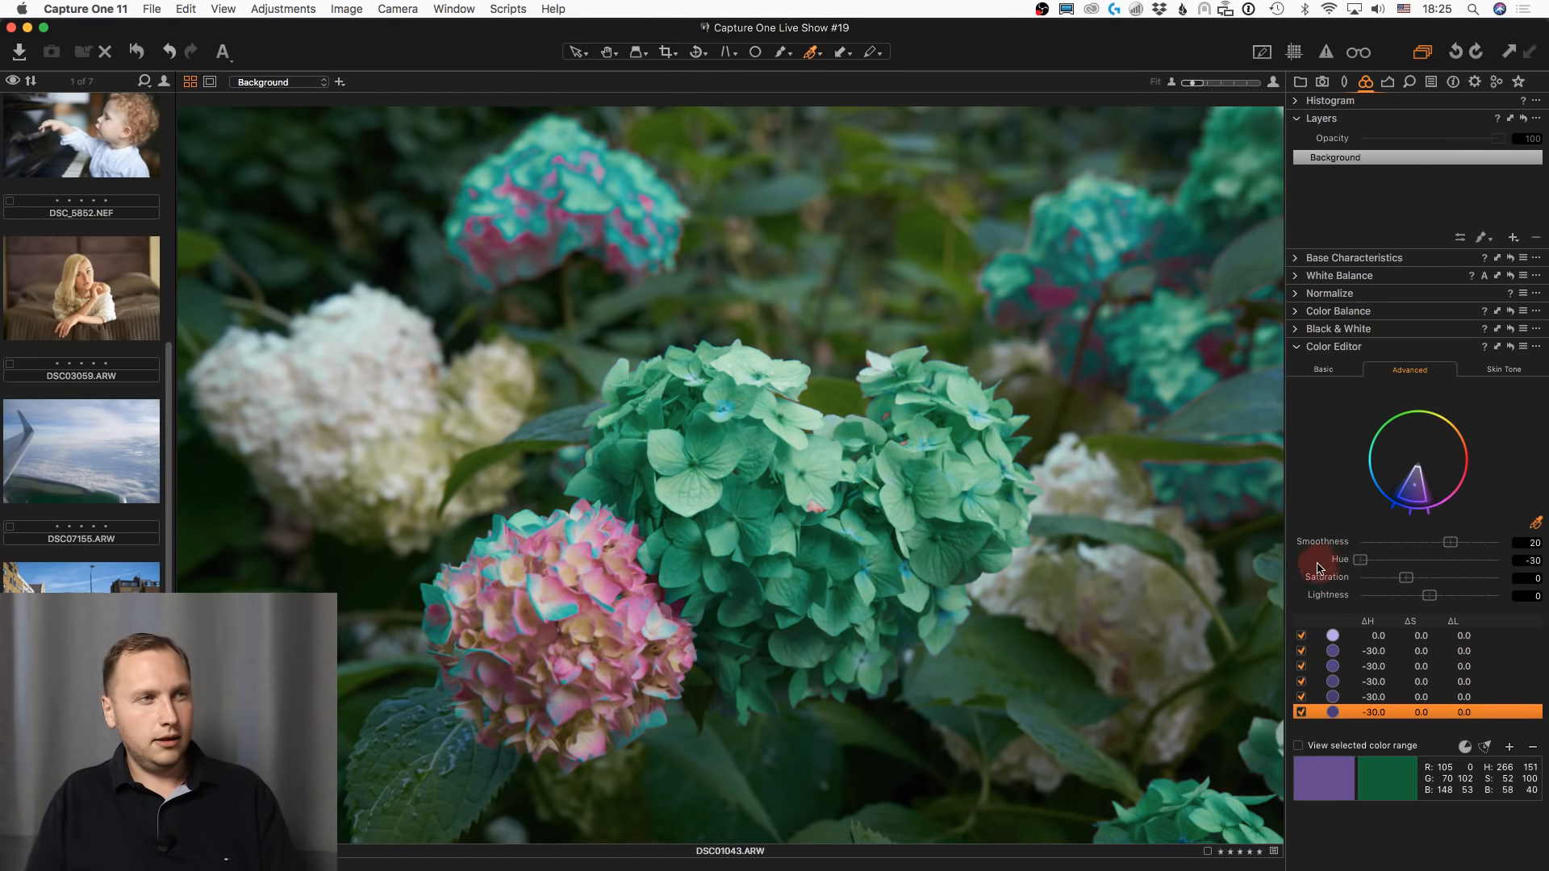
{"action": "left_click", "coordinate": [713, 431]}
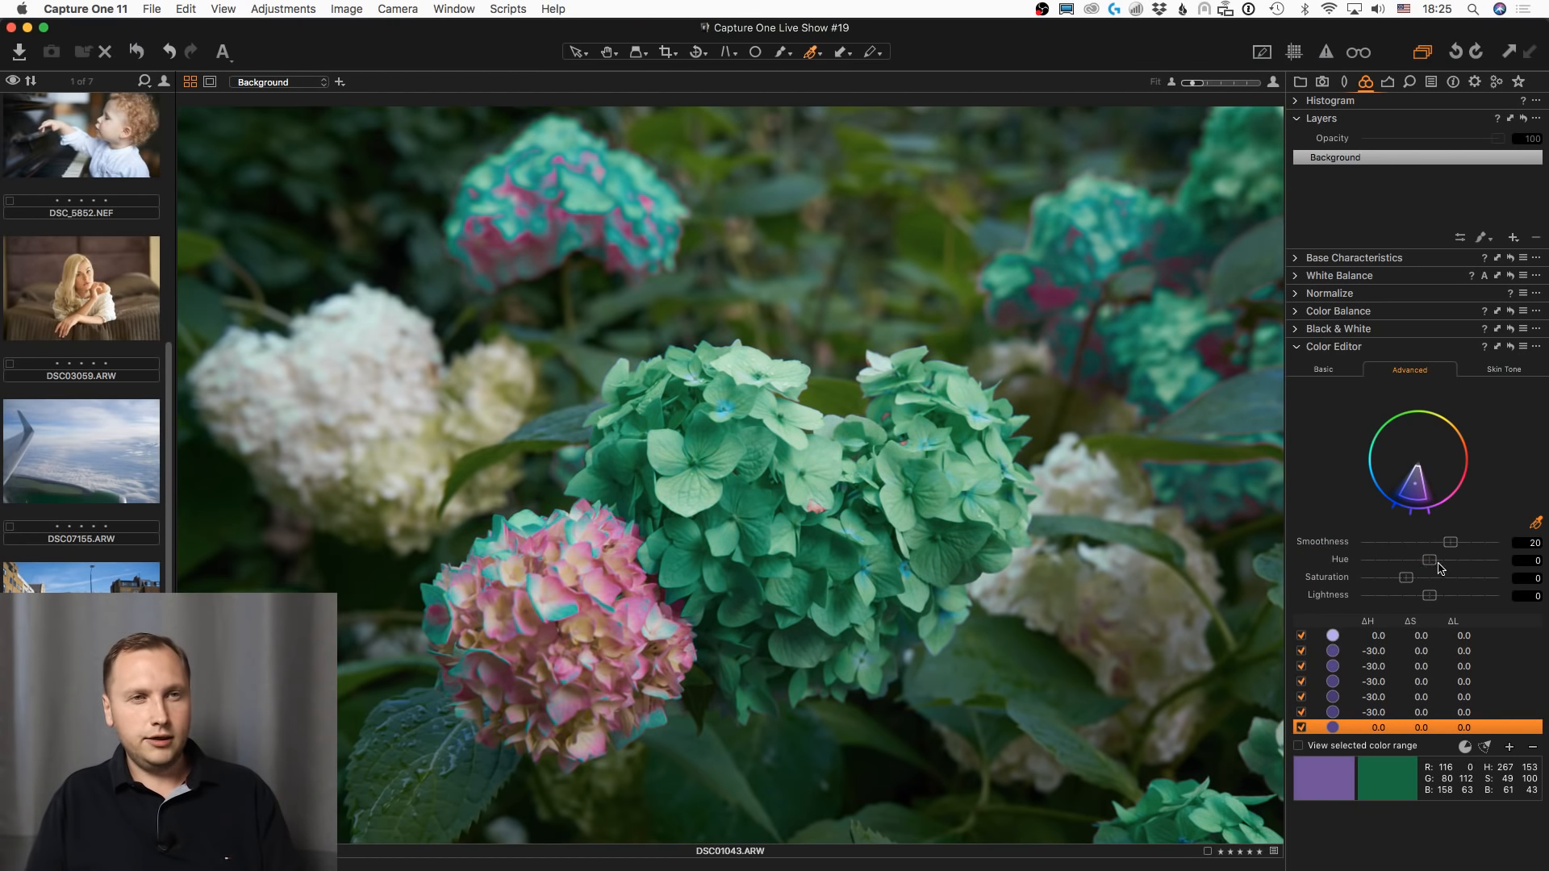
{"action": "left_click_drag", "start_coordinate": [1438, 562], "coordinate": [1291, 572]}
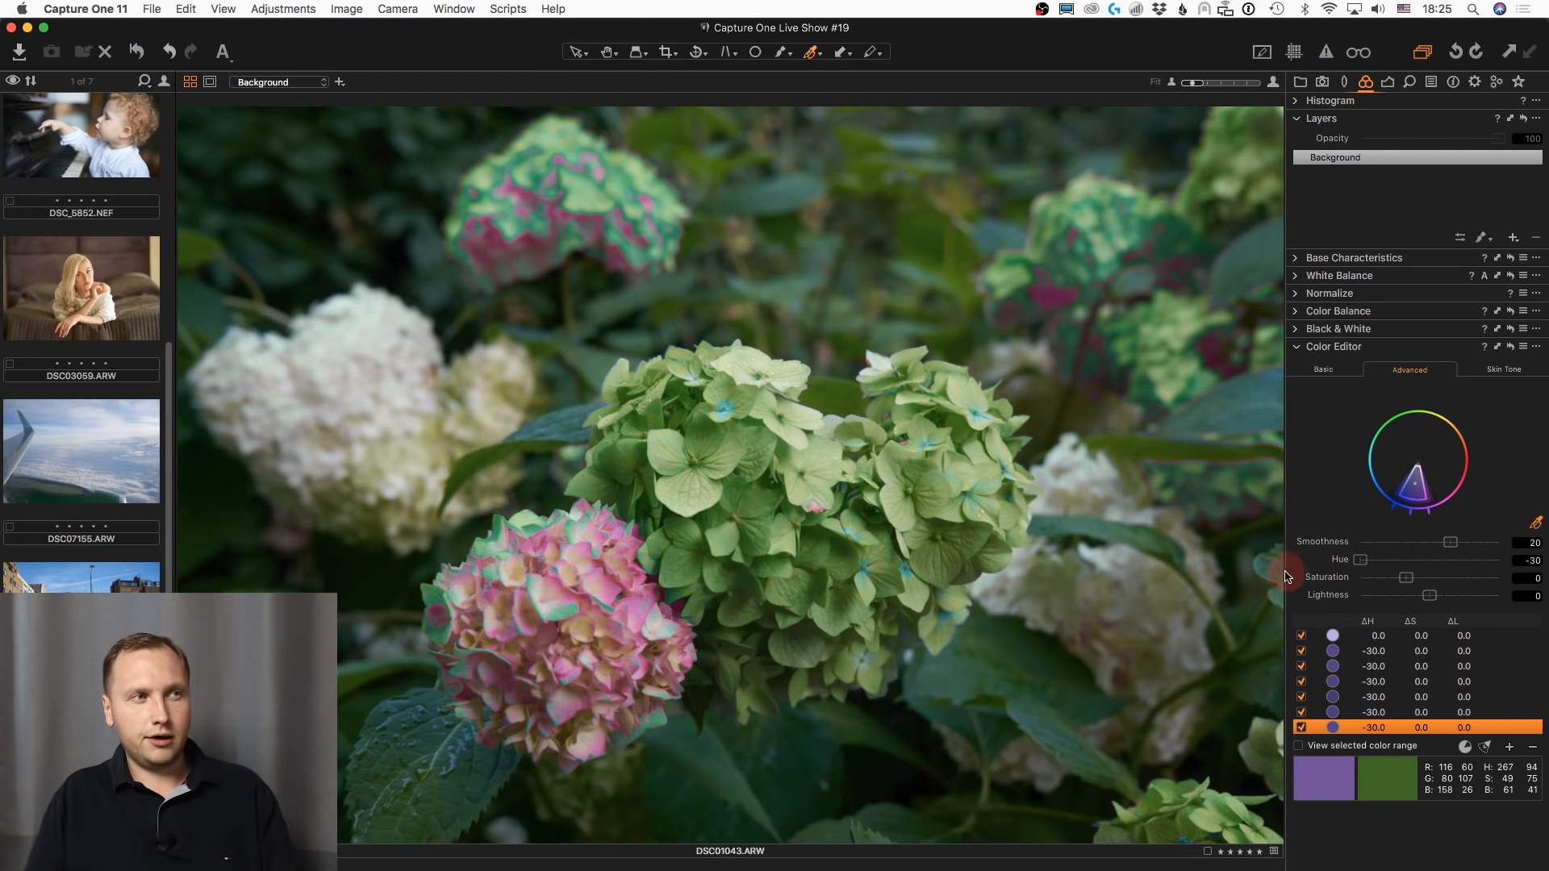
- Shift the green petals through yellow to orange by adding three further picked ranges at the same spot, each with Hue -30
{"action": "left_click", "coordinate": [711, 430]}
{"action": "left_click_drag", "start_coordinate": [1432, 561], "coordinate": [1289, 569]}
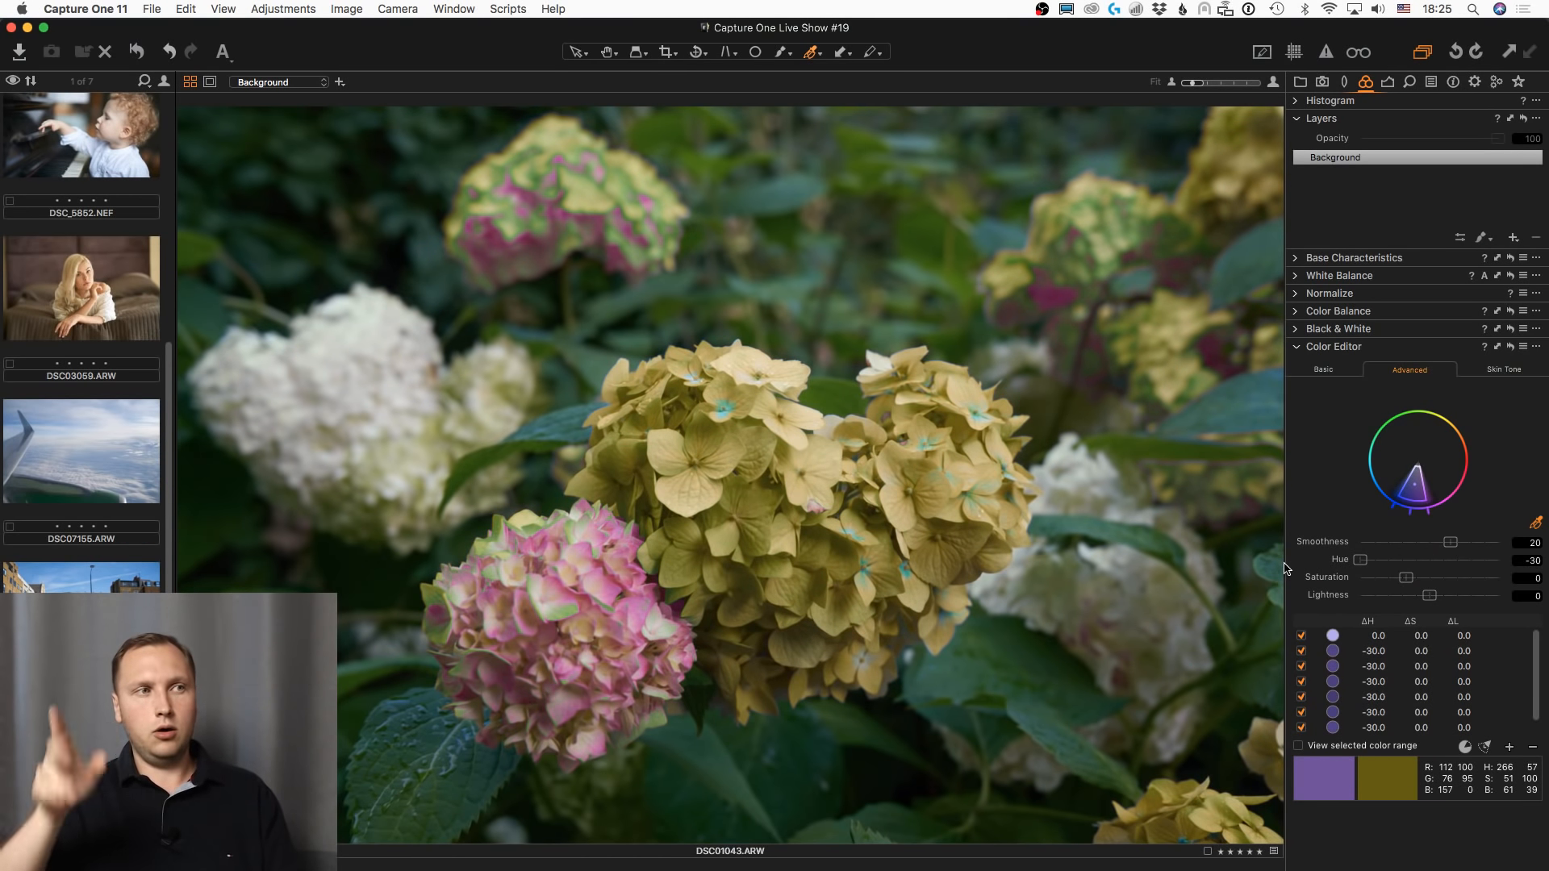
{"action": "left_click", "coordinate": [707, 431]}
{"action": "left_click_drag", "start_coordinate": [1428, 561], "coordinate": [1317, 565]}
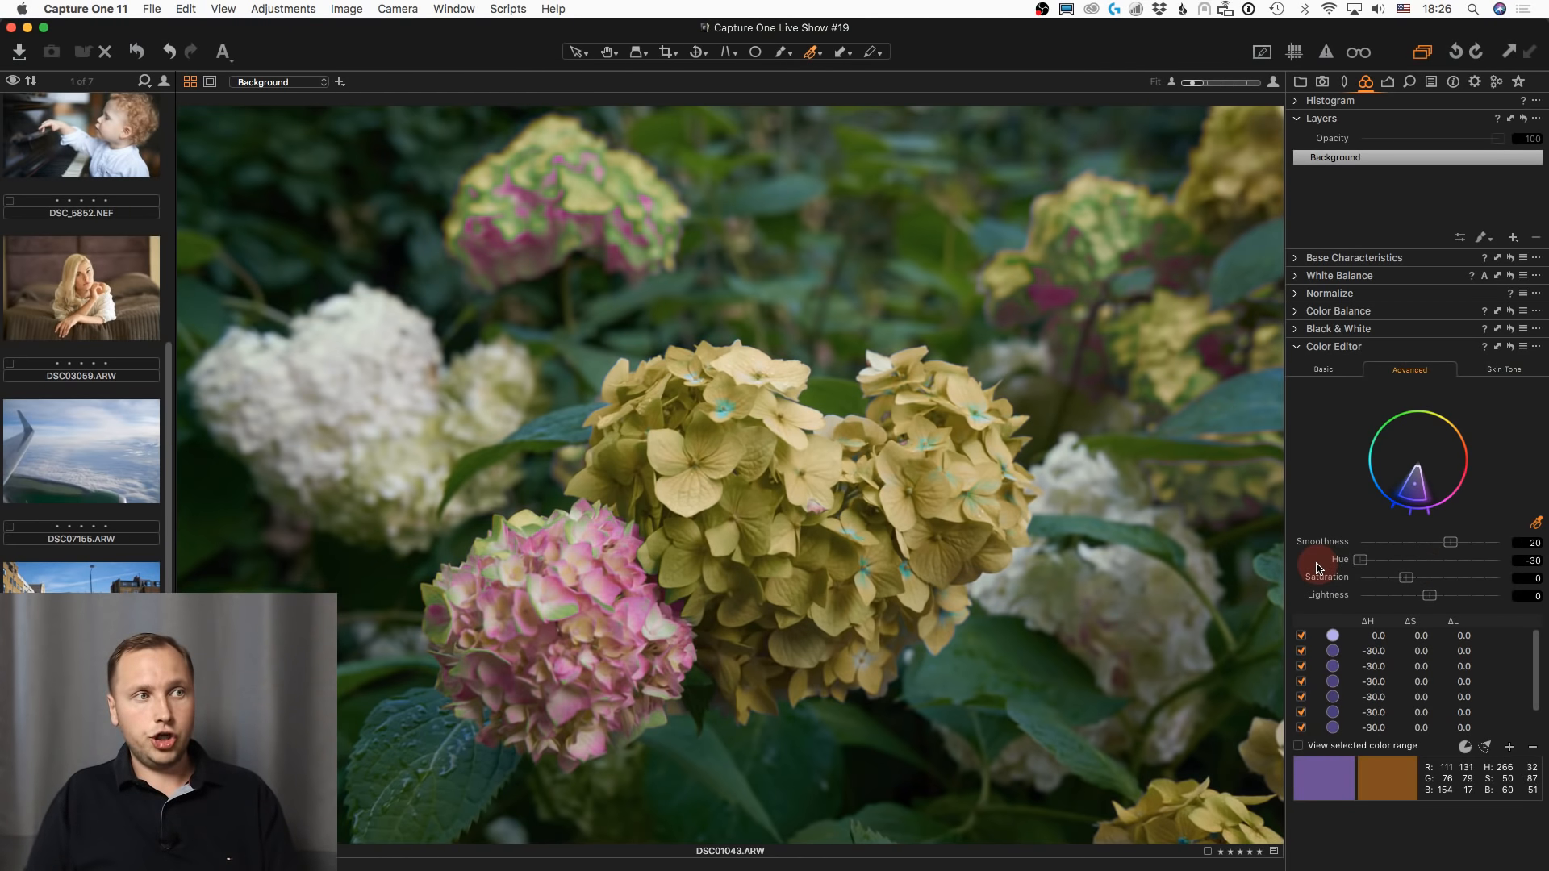
{"action": "left_click", "coordinate": [707, 430]}
{"action": "left_click_drag", "start_coordinate": [1435, 558], "coordinate": [1319, 563]}
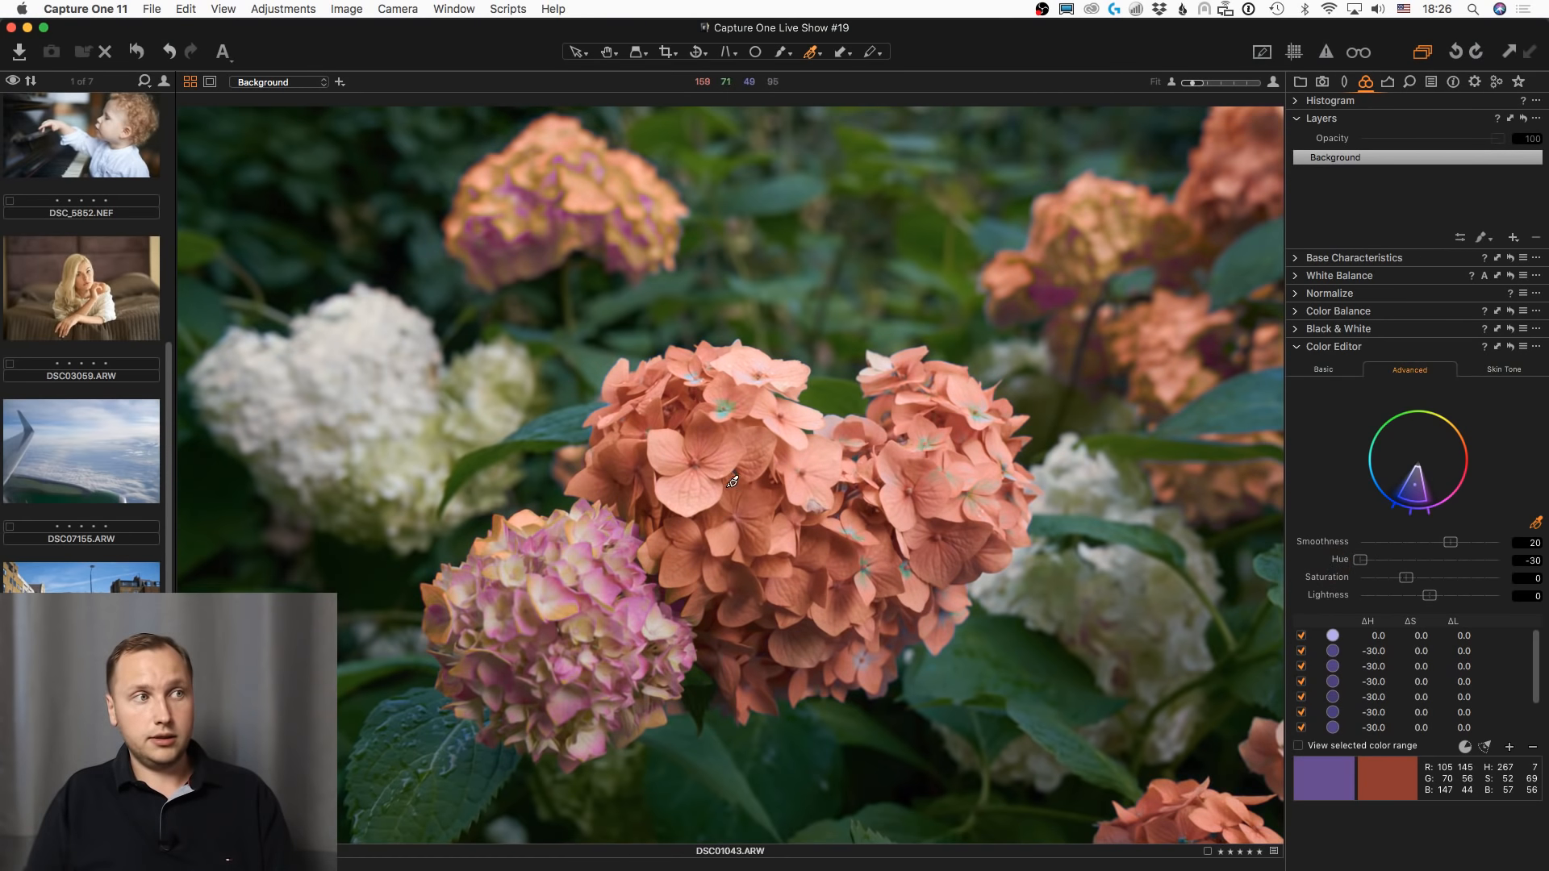
- Complete the full hue rotation back to purple with three last picked ranges on the hydrangea, each shifted by Hue -30
{"action": "left_click", "coordinate": [708, 430]}
{"action": "left_click_drag", "start_coordinate": [1429, 559], "coordinate": [1359, 561]}
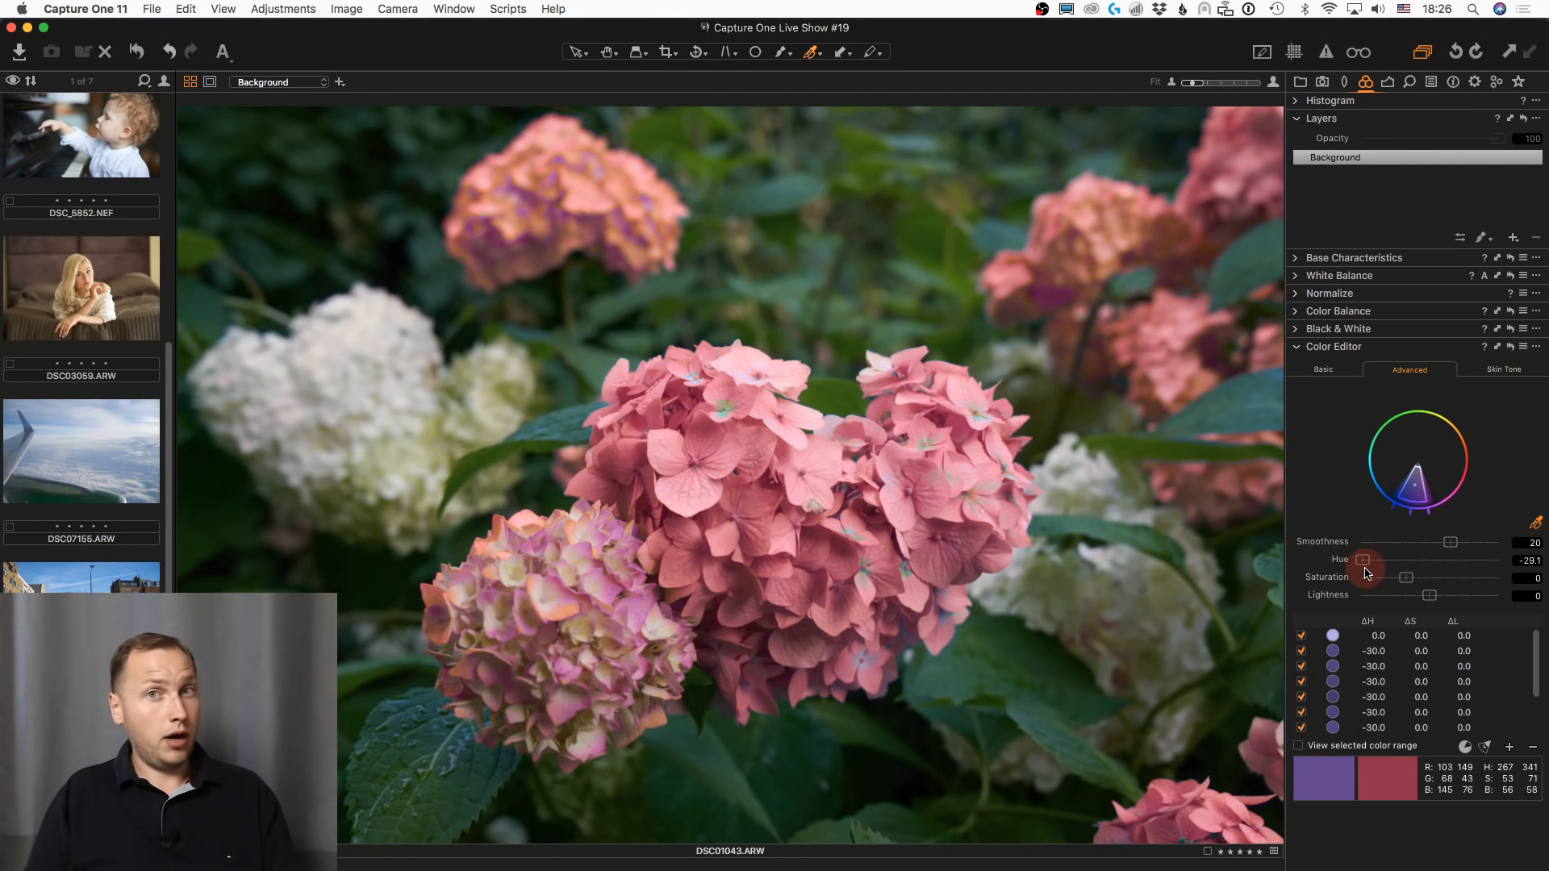
{"action": "left_click", "coordinate": [708, 431]}
{"action": "left_click_drag", "start_coordinate": [1430, 560], "coordinate": [1323, 566]}
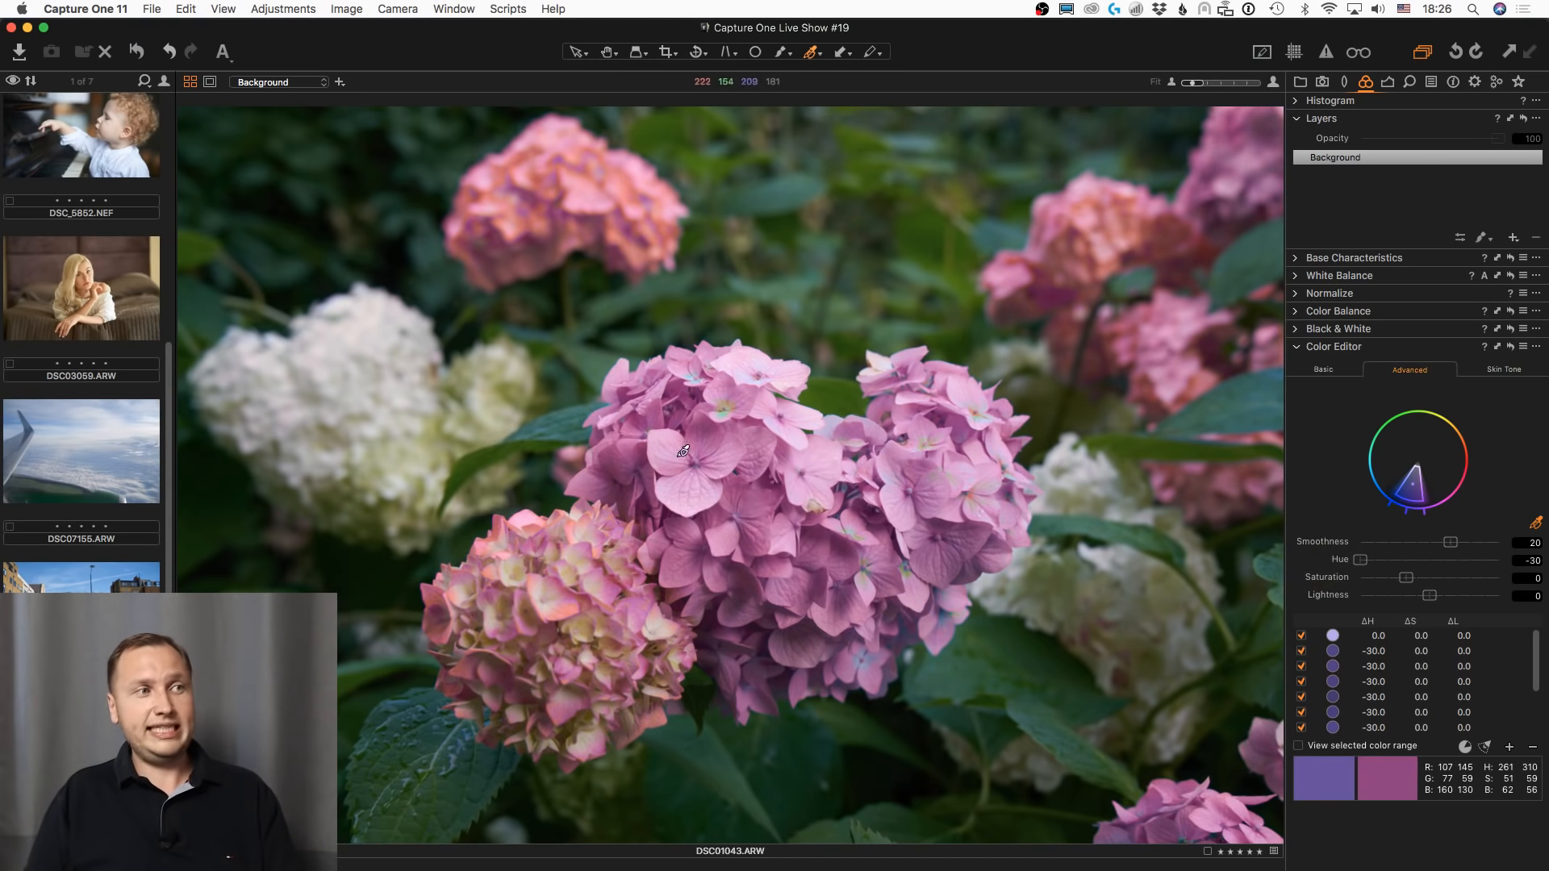
{"action": "left_click", "coordinate": [717, 433]}
{"action": "left_click_drag", "start_coordinate": [1429, 560], "coordinate": [1323, 566]}
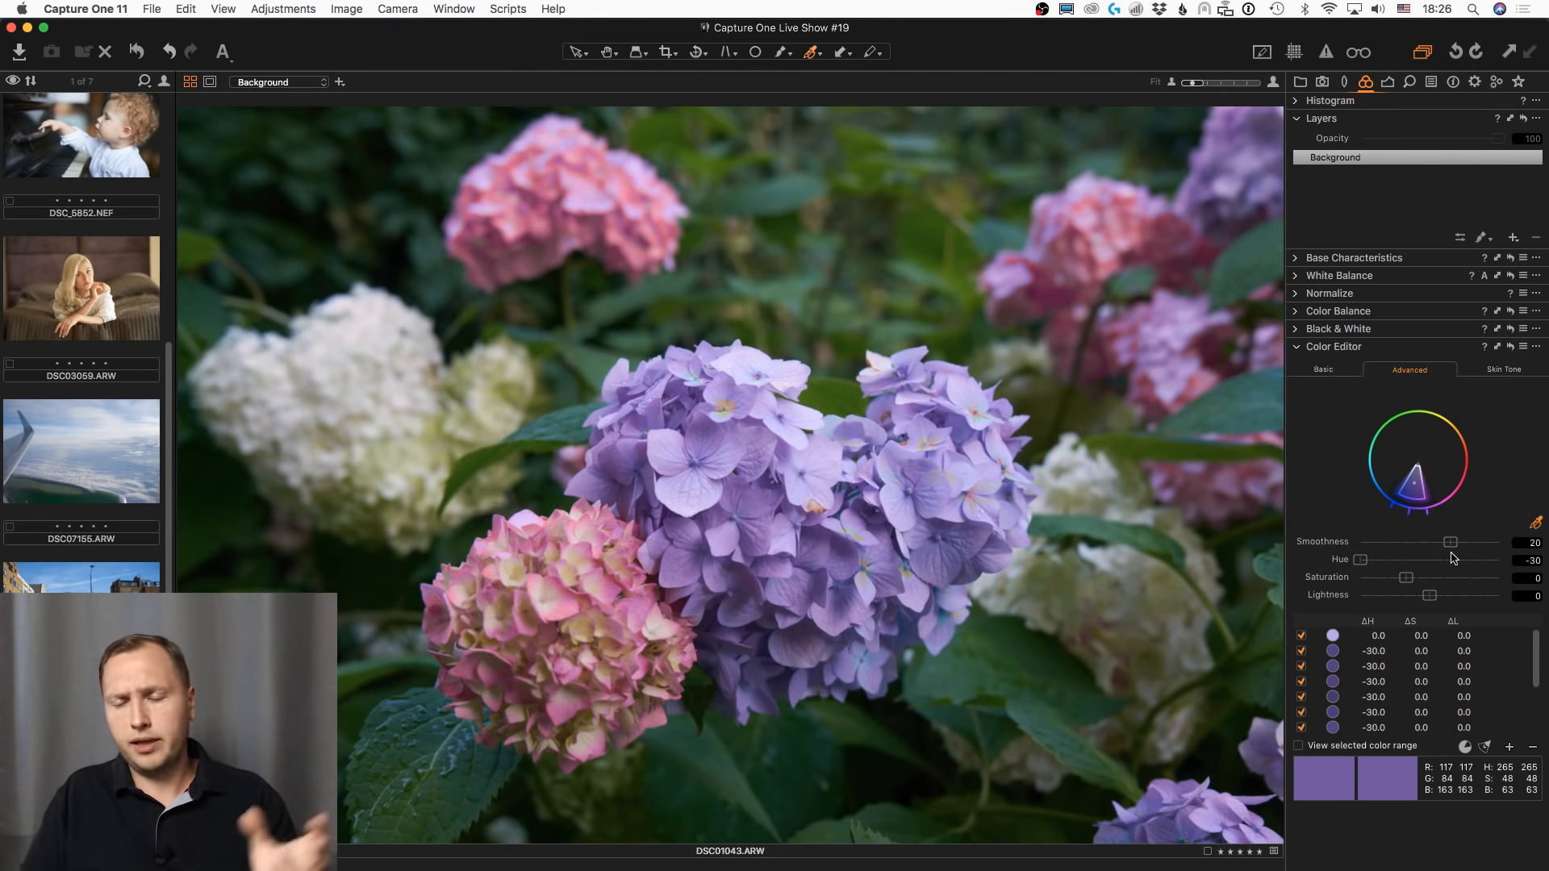
- Pick a color range from the green leaf beside the central hydrangea and extend it across the full saturation range
{"action": "scroll", "coordinate": [1401, 695], "scroll_direction": "down", "scroll_amount": 5}
{"action": "scroll", "coordinate": [1398, 699], "scroll_direction": "up", "scroll_amount": 5}
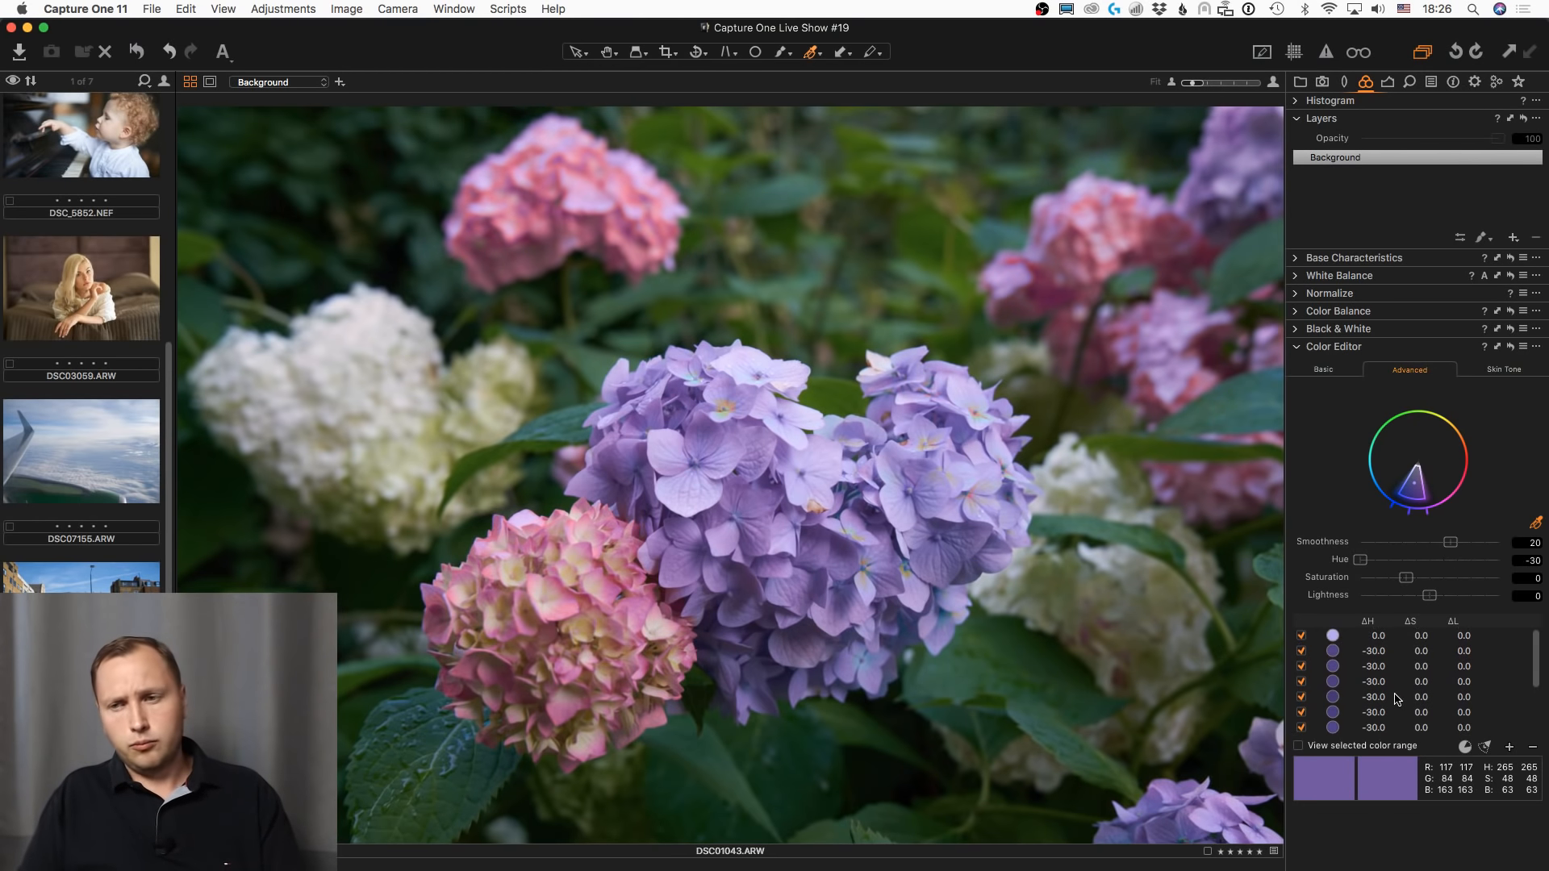
{"action": "scroll", "coordinate": [1424, 726], "scroll_direction": "down", "scroll_amount": 3}
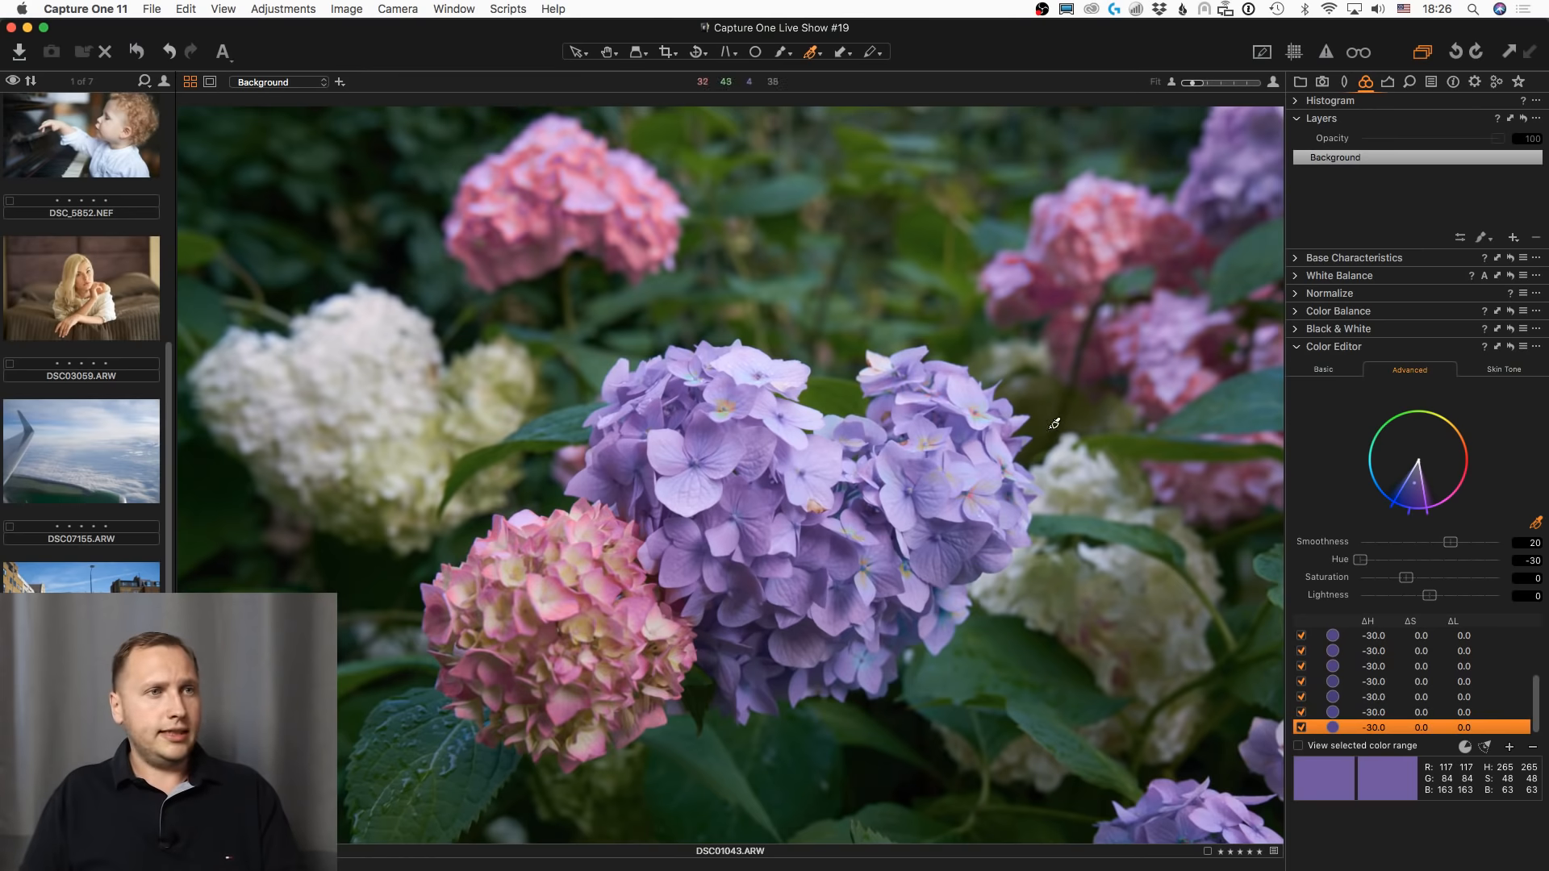
{"action": "left_click", "coordinate": [1134, 441]}
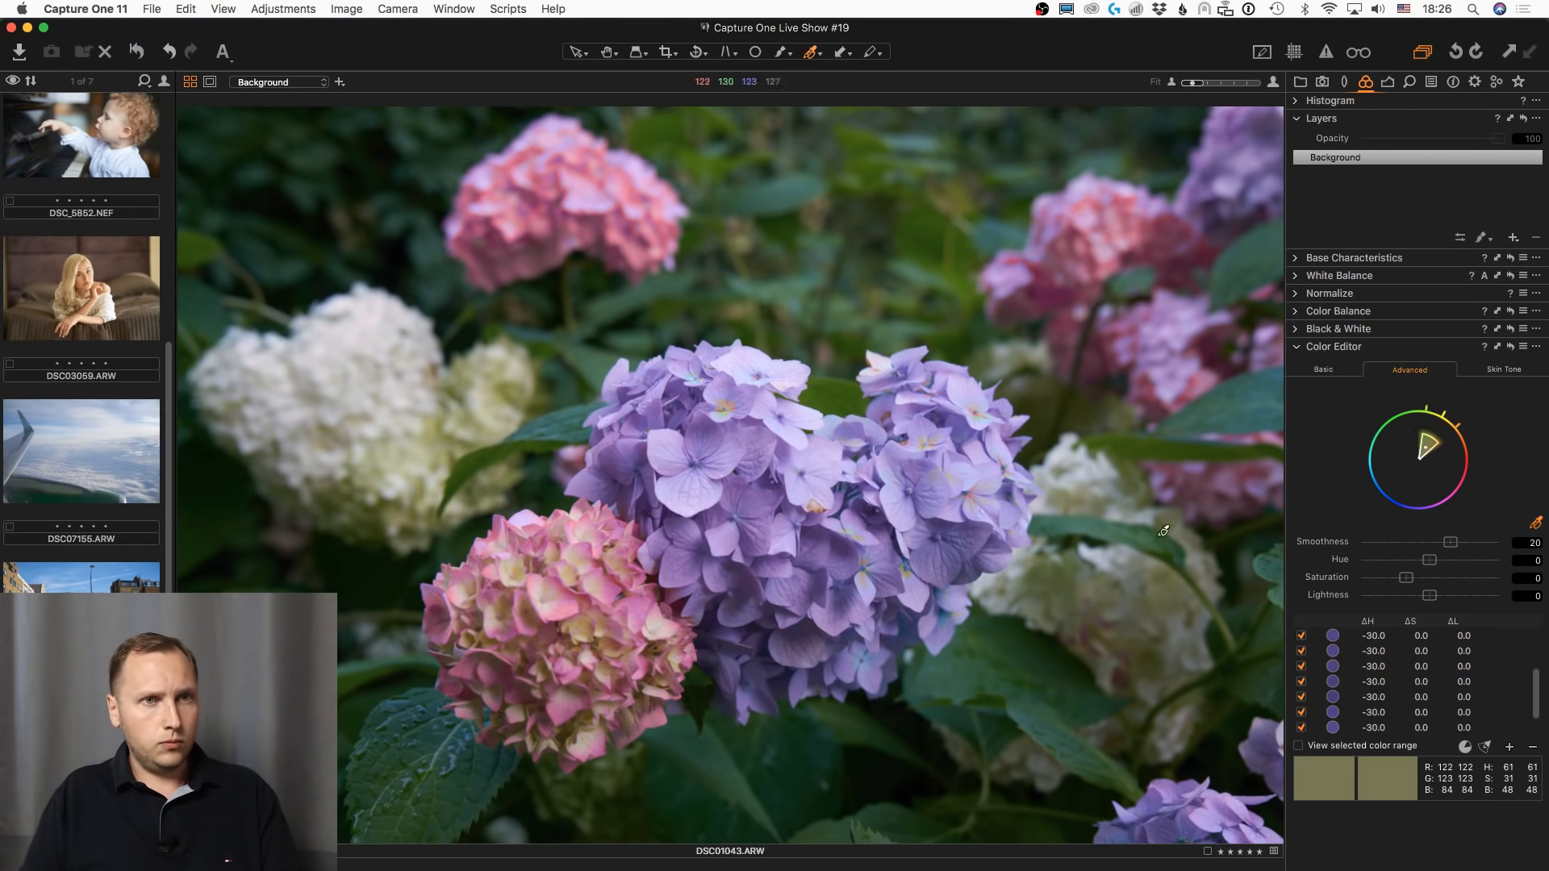
{"action": "left_click", "coordinate": [1465, 748]}
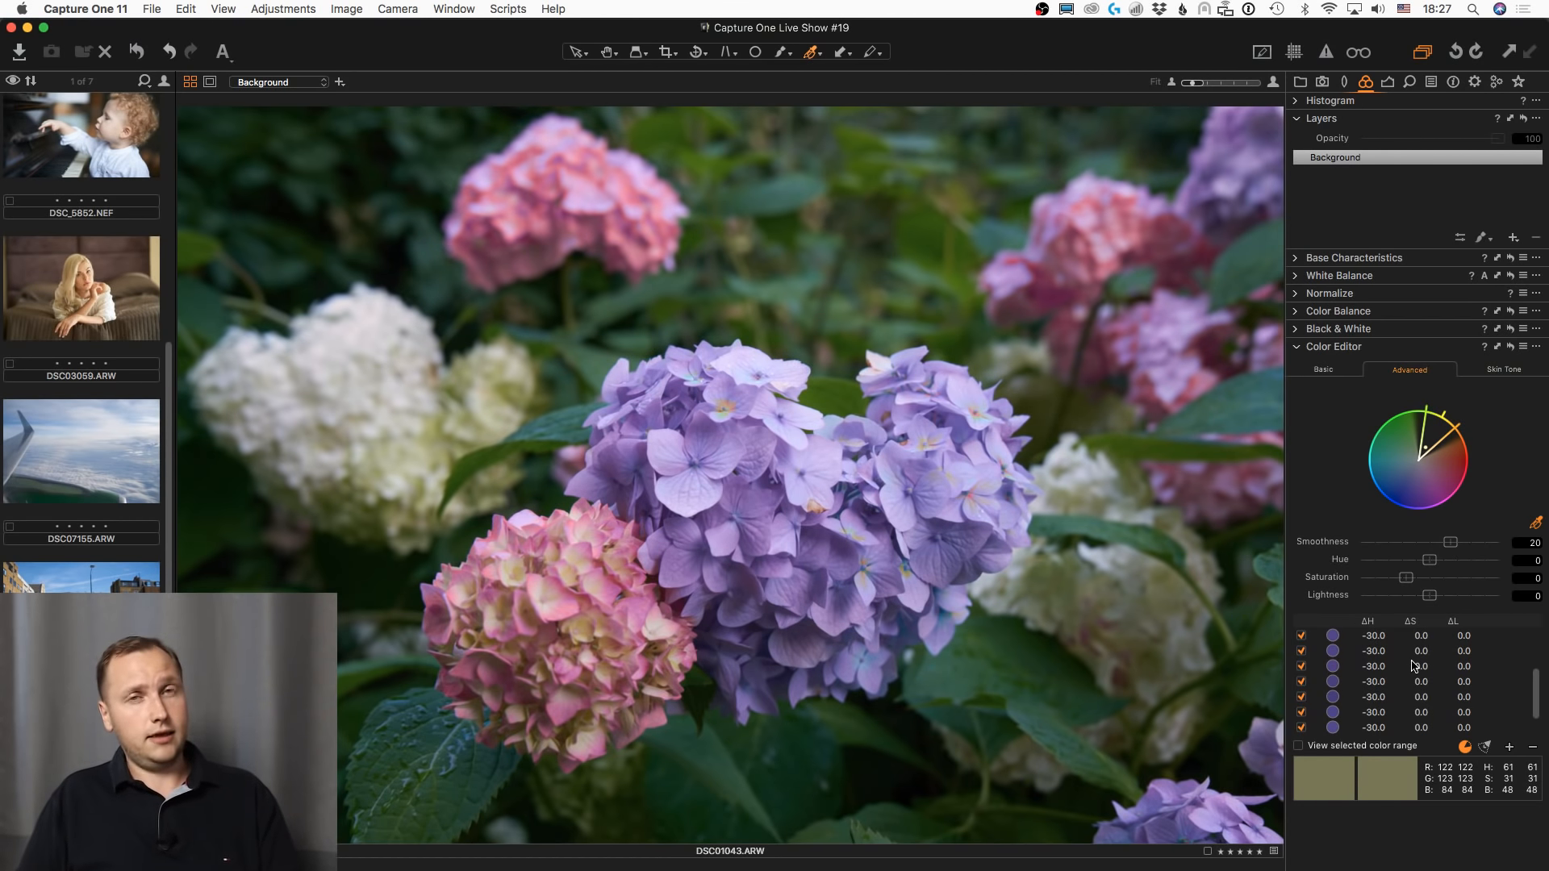
- Reset the photo's adjustments and brush a new layer mask over the left half of the central hydrangea, checking the mask overlay
{"action": "key", "text": "super+r"}
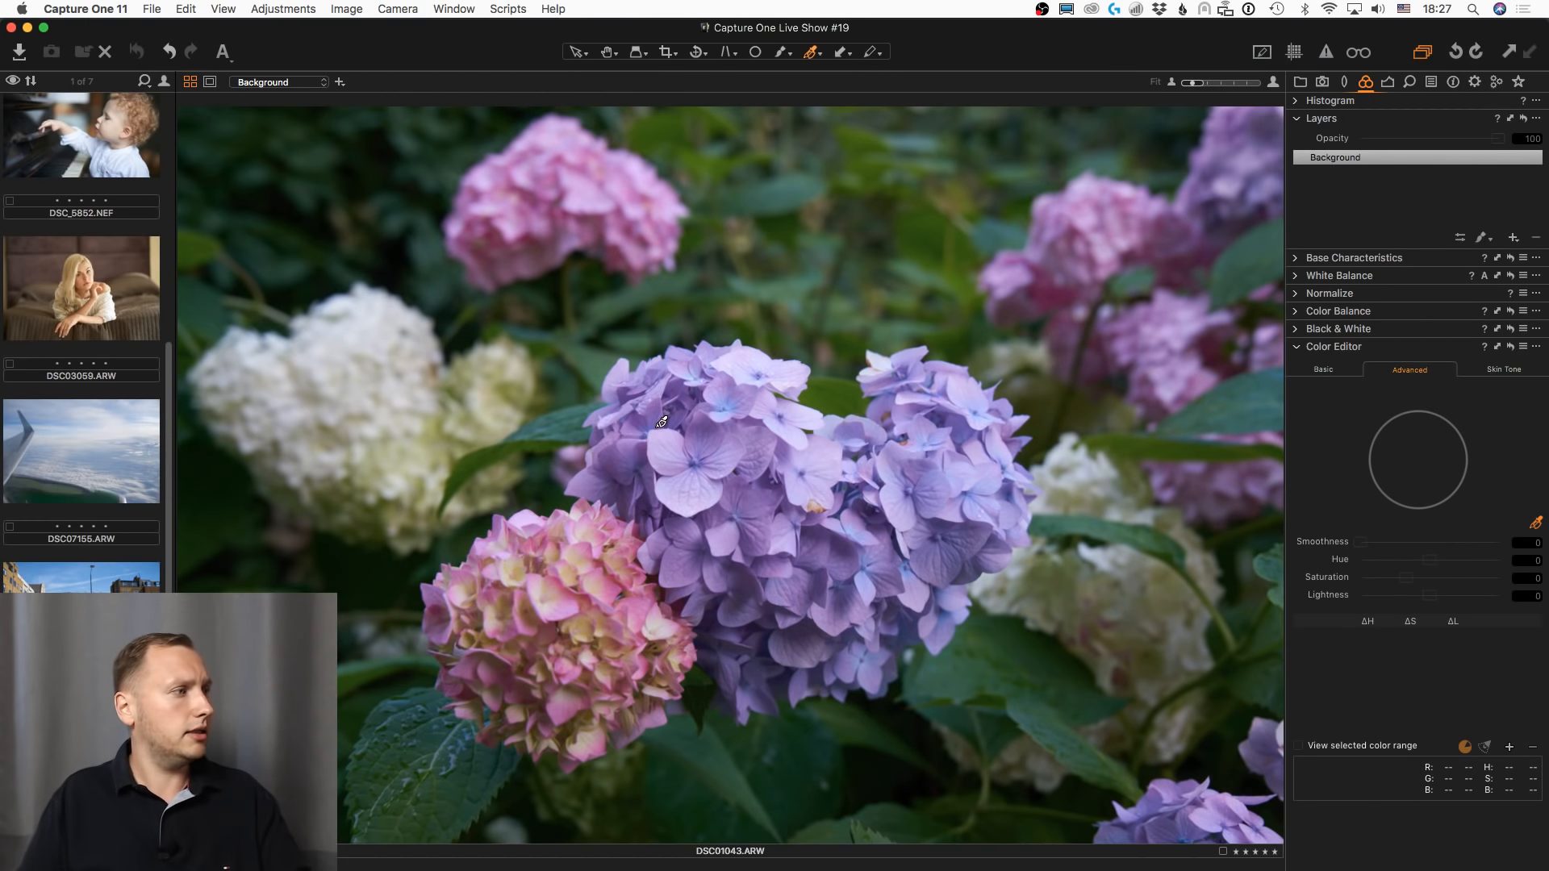
{"action": "key", "text": "b"}
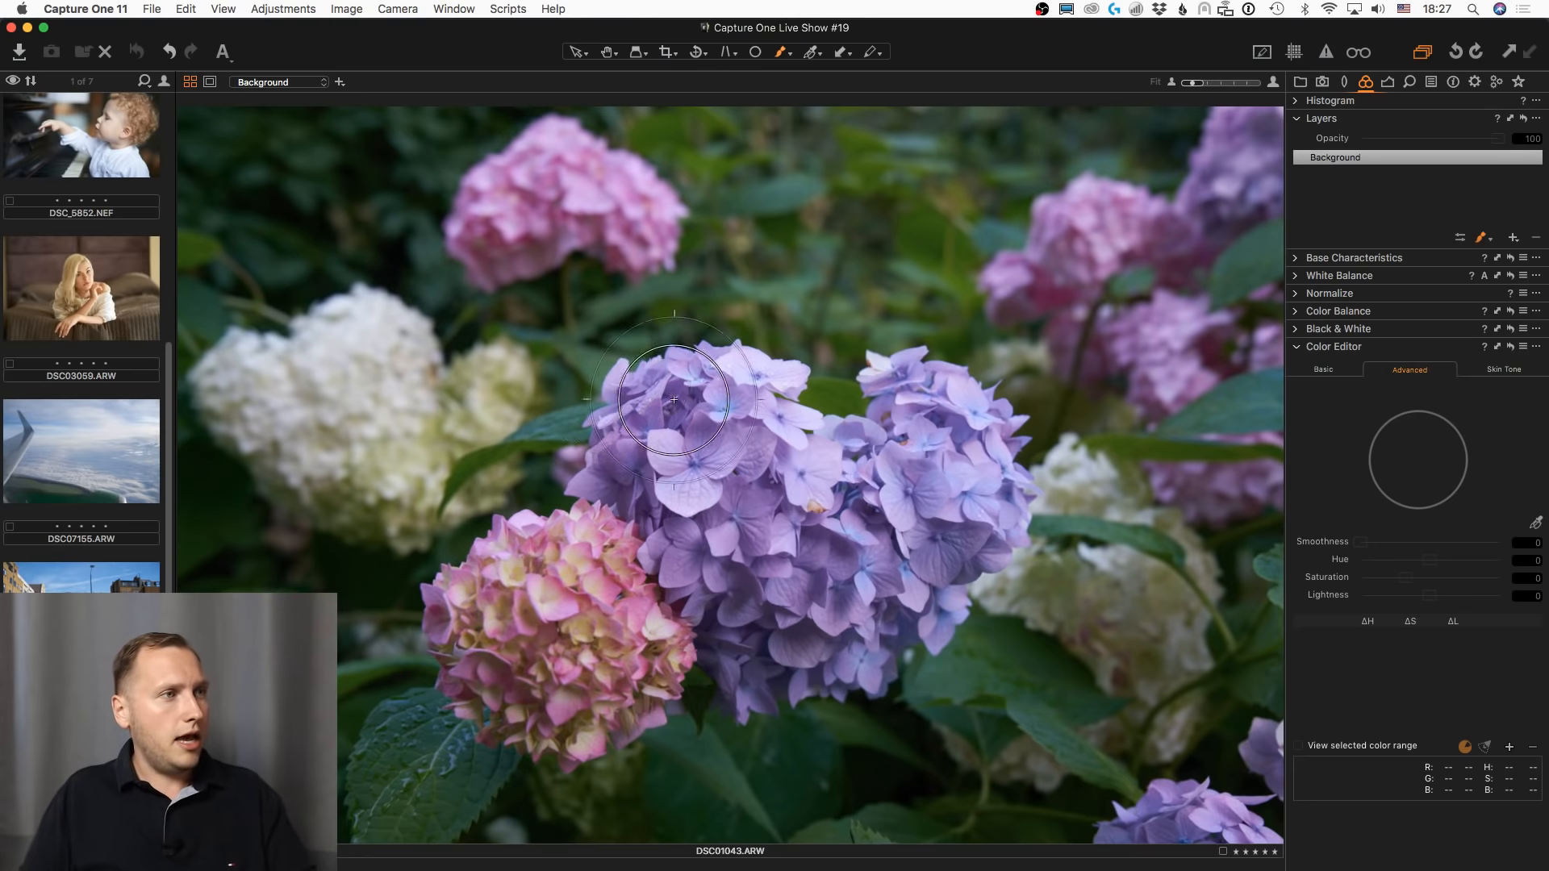
{"action": "mouse_move", "coordinate": [674, 400]}
{"action": "left_mouse_down"}
{"action": "mouse_move", "coordinate": [637, 433]}
{"action": "mouse_move", "coordinate": [671, 396]}
{"action": "mouse_move", "coordinate": [671, 410]}
{"action": "mouse_move", "coordinate": [637, 408]}
{"action": "mouse_move", "coordinate": [599, 457]}
{"action": "mouse_move", "coordinate": [750, 356]}
{"action": "mouse_move", "coordinate": [668, 472]}
{"action": "left_mouse_up"}
{"action": "key", "text": "m"}
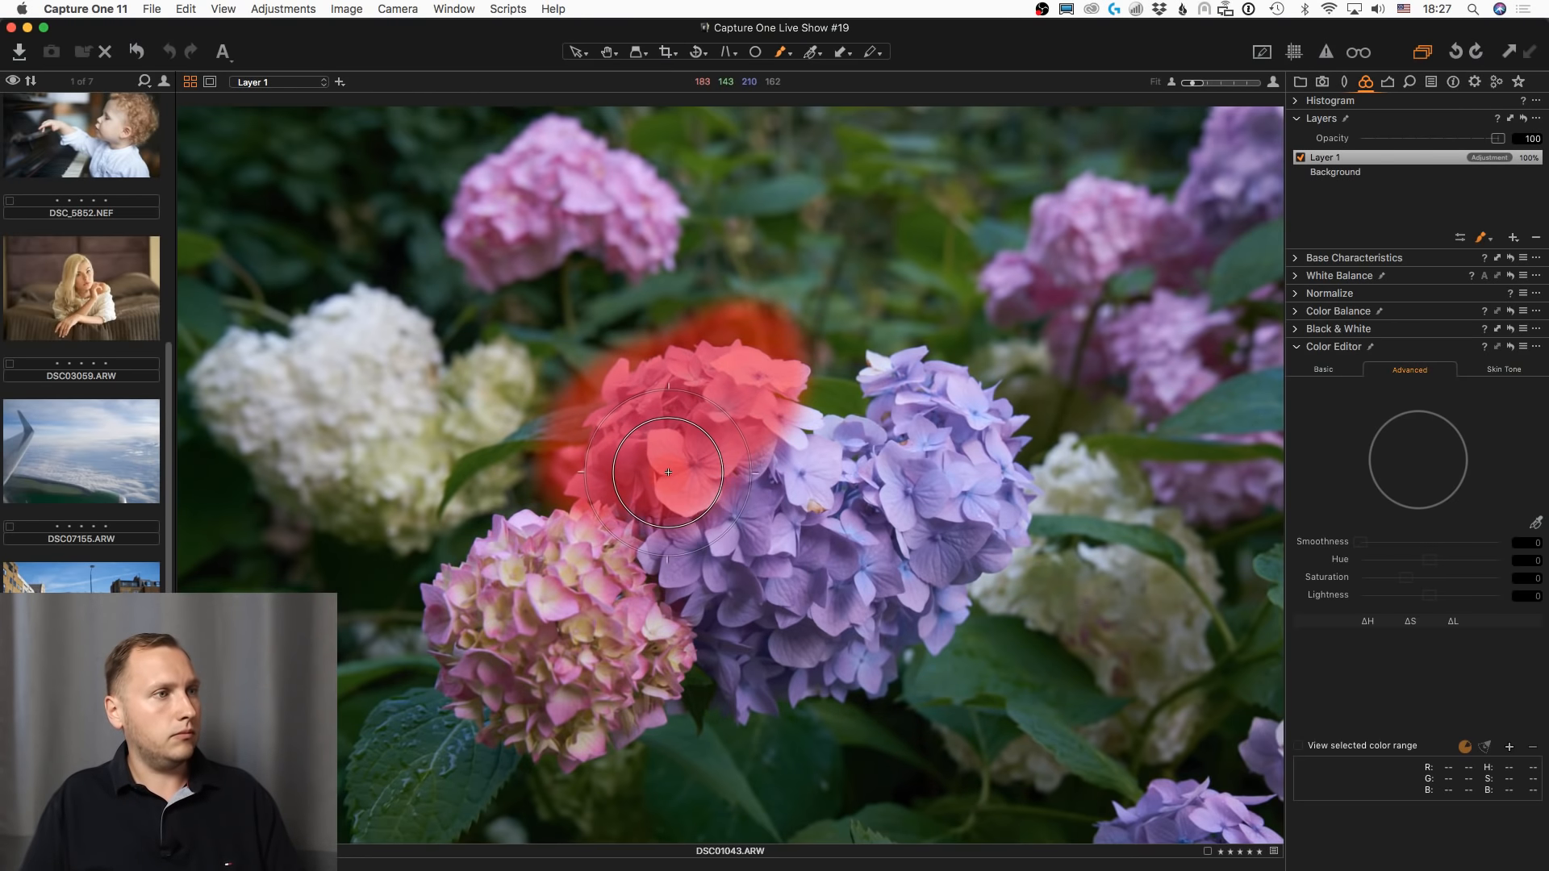
{"action": "key", "text": "m"}
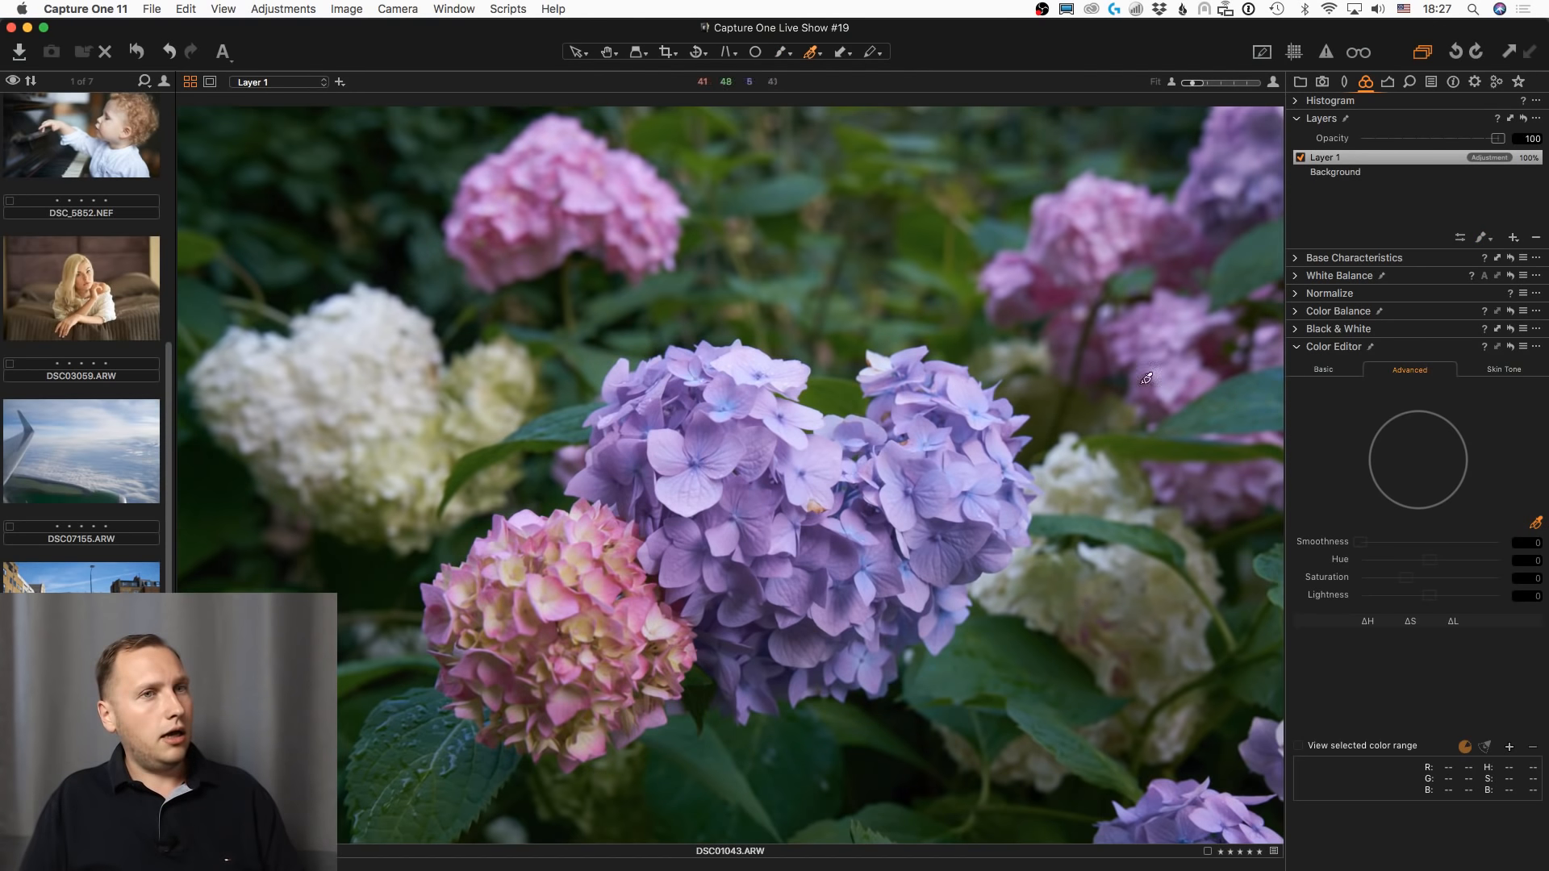
- Pick the purple petal range on Layer 1 with Hue -30, and brush the mask across the rest of the central hydrangea
{"action": "left_click", "coordinate": [710, 429]}
{"action": "left_click_drag", "start_coordinate": [1428, 562], "coordinate": [1319, 565]}
{"action": "key", "text": "b"}
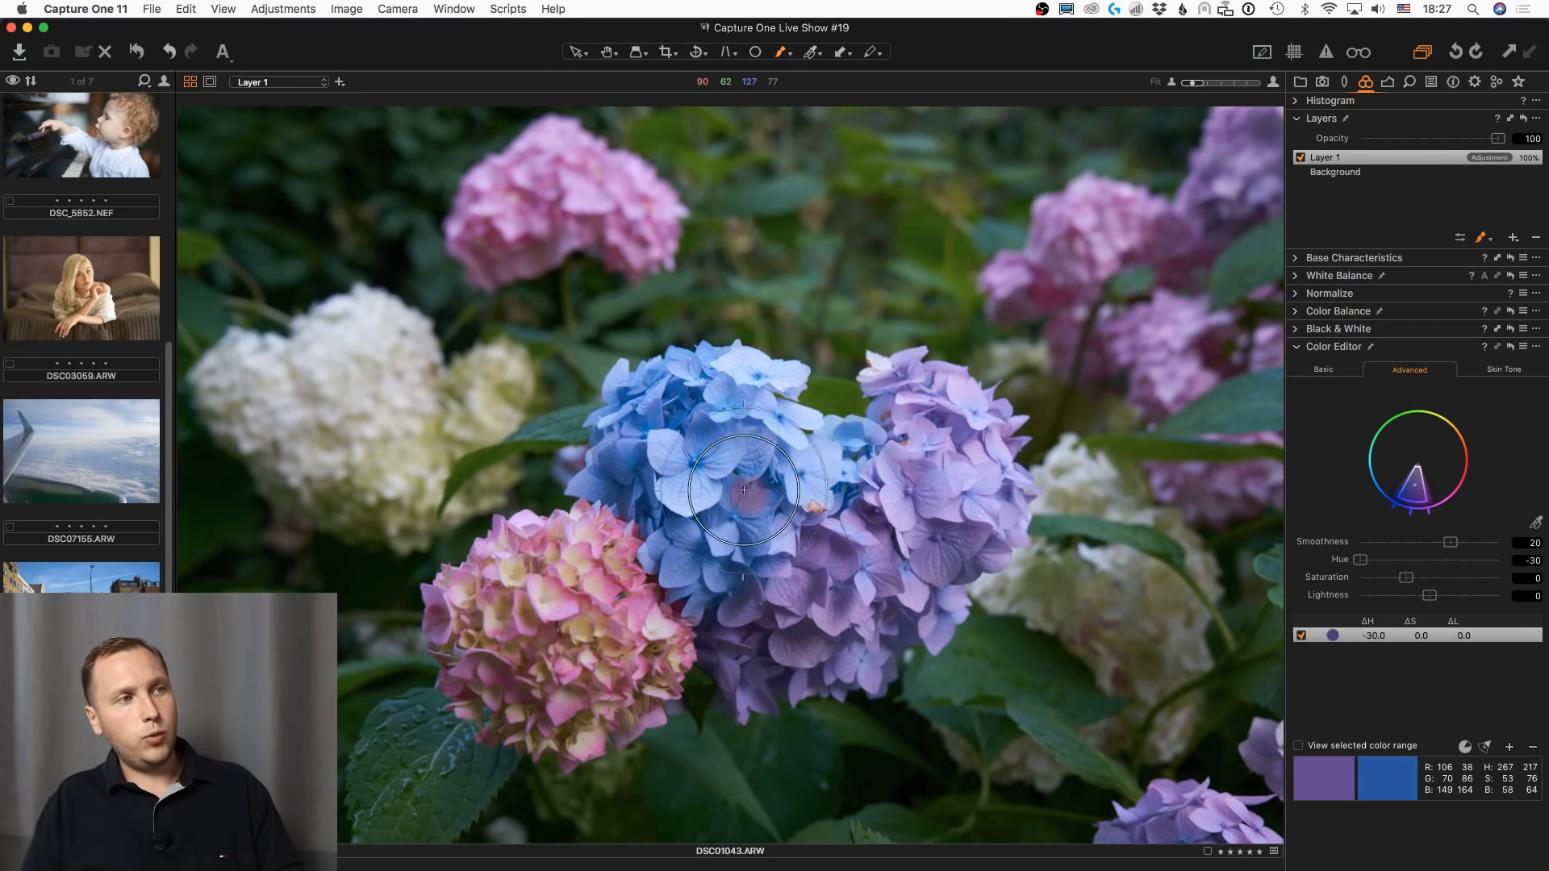
{"action": "mouse_move", "coordinate": [707, 594]}
{"action": "left_mouse_down"}
{"action": "mouse_move", "coordinate": [697, 557]}
{"action": "mouse_move", "coordinate": [700, 650]}
{"action": "mouse_move", "coordinate": [729, 683]}
{"action": "mouse_move", "coordinate": [837, 626]}
{"action": "mouse_move", "coordinate": [761, 585]}
{"action": "mouse_move", "coordinate": [857, 638]}
{"action": "mouse_move", "coordinate": [802, 508]}
{"action": "mouse_move", "coordinate": [975, 540]}
{"action": "mouse_move", "coordinate": [851, 504]}
{"action": "mouse_move", "coordinate": [1008, 560]}
{"action": "mouse_move", "coordinate": [904, 394]}
{"action": "mouse_move", "coordinate": [829, 425]}
{"action": "mouse_move", "coordinate": [961, 382]}
{"action": "mouse_move", "coordinate": [809, 432]}
{"action": "mouse_move", "coordinate": [939, 387]}
{"action": "mouse_move", "coordinate": [789, 392]}
{"action": "mouse_move", "coordinate": [925, 384]}
{"action": "mouse_move", "coordinate": [614, 435]}
{"action": "mouse_move", "coordinate": [746, 368]}
{"action": "left_mouse_up"}
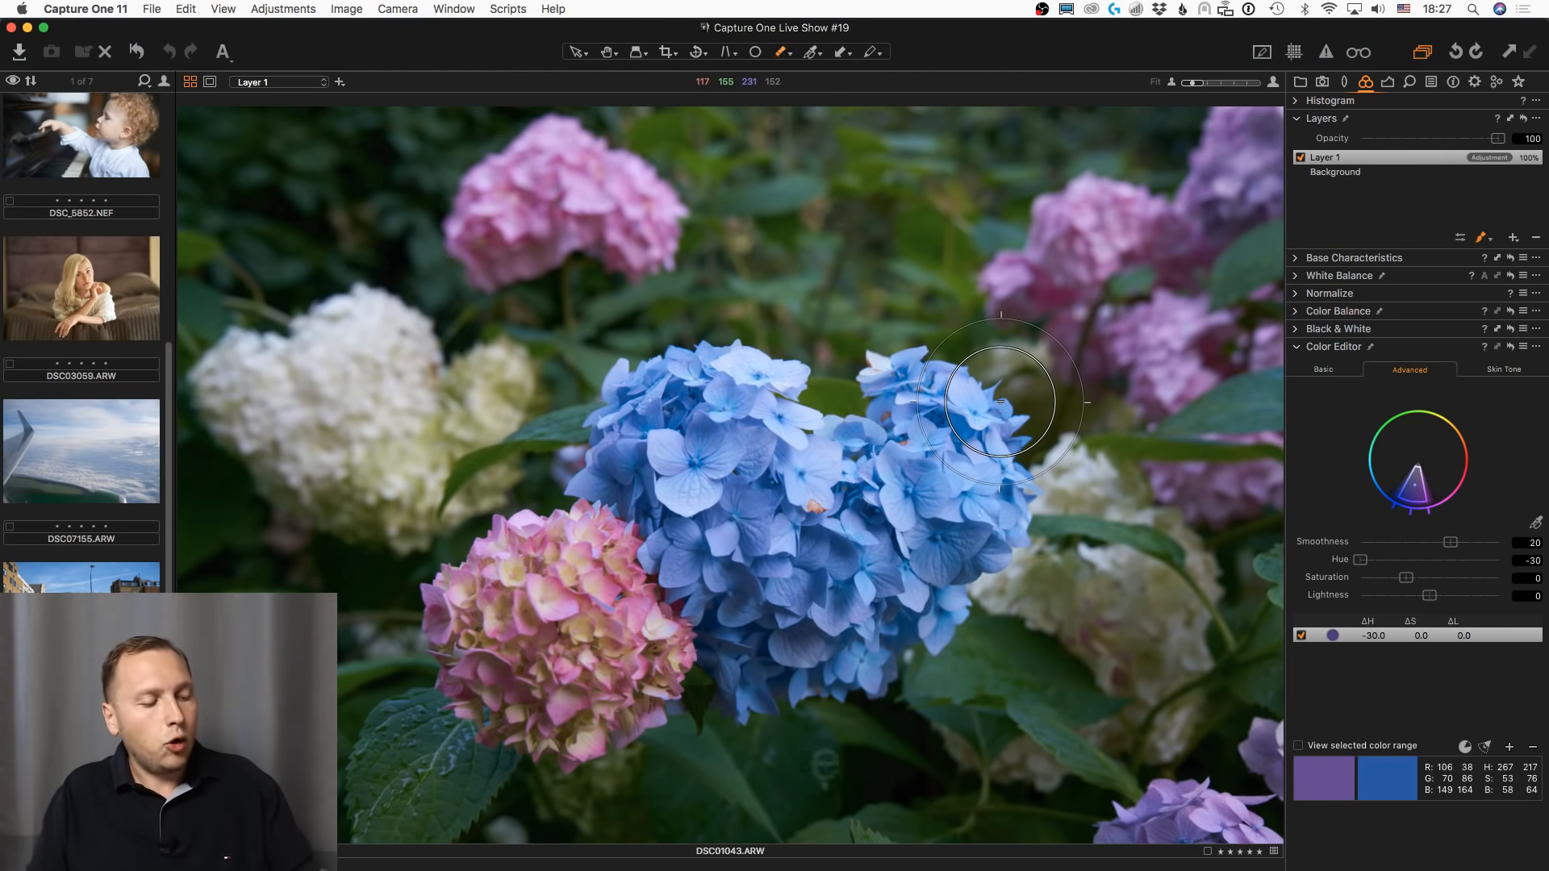
- Erase the mask from the right lobe of the central hydrangea and paint it back in
{"action": "key", "text": "e"}
{"action": "mouse_move", "coordinate": [1000, 402]}
{"action": "left_mouse_down"}
{"action": "mouse_move", "coordinate": [968, 428]}
{"action": "mouse_move", "coordinate": [933, 390]}
{"action": "left_mouse_up"}
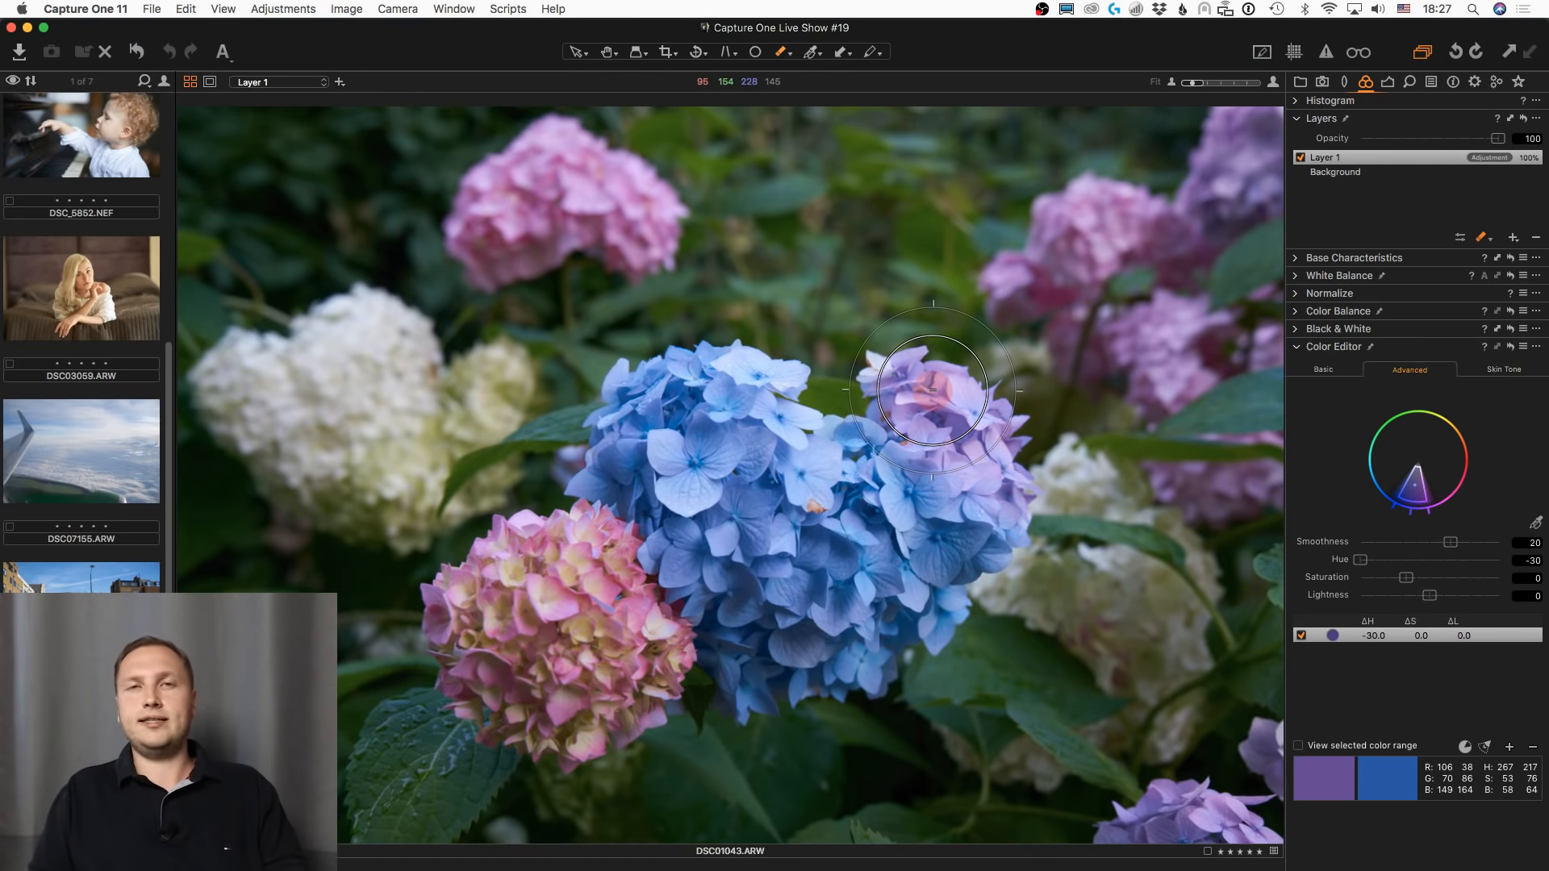
{"action": "mouse_move", "coordinate": [1024, 465]}
{"action": "left_mouse_down"}
{"action": "mouse_move", "coordinate": [997, 443]}
{"action": "mouse_move", "coordinate": [981, 496]}
{"action": "mouse_move", "coordinate": [954, 513]}
{"action": "mouse_move", "coordinate": [929, 454]}
{"action": "mouse_move", "coordinate": [907, 459]}
{"action": "left_mouse_up"}
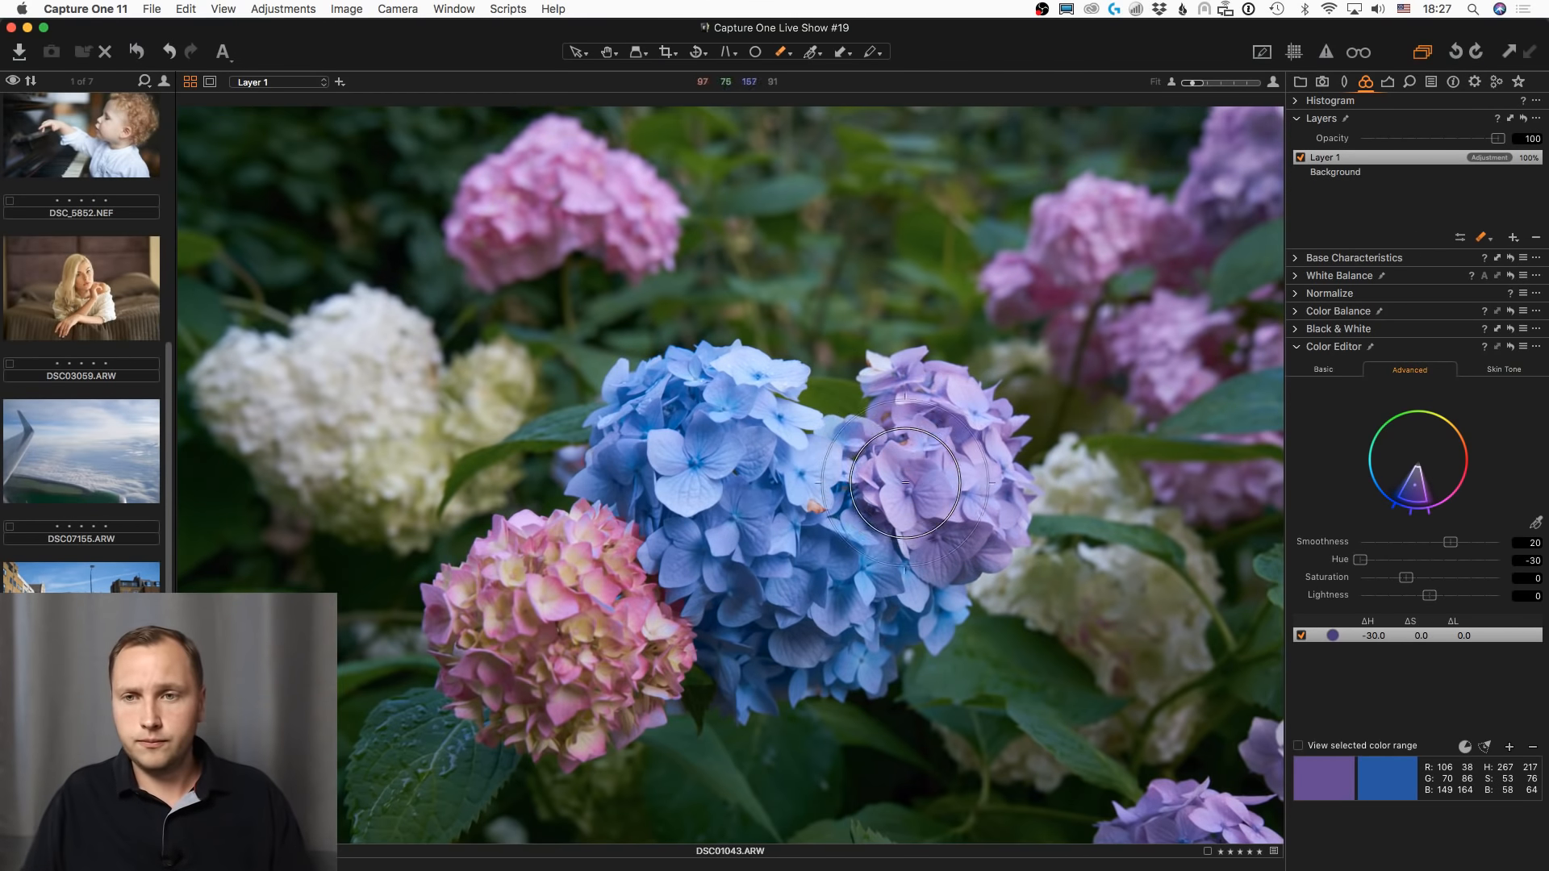
{"action": "mouse_move", "coordinate": [969, 519]}
{"action": "left_mouse_down"}
{"action": "mouse_move", "coordinate": [921, 457]}
{"action": "mouse_move", "coordinate": [919, 496]}
{"action": "mouse_move", "coordinate": [949, 473]}
{"action": "mouse_move", "coordinate": [937, 401]}
{"action": "mouse_move", "coordinate": [975, 417]}
{"action": "mouse_move", "coordinate": [940, 501]}
{"action": "left_mouse_up"}
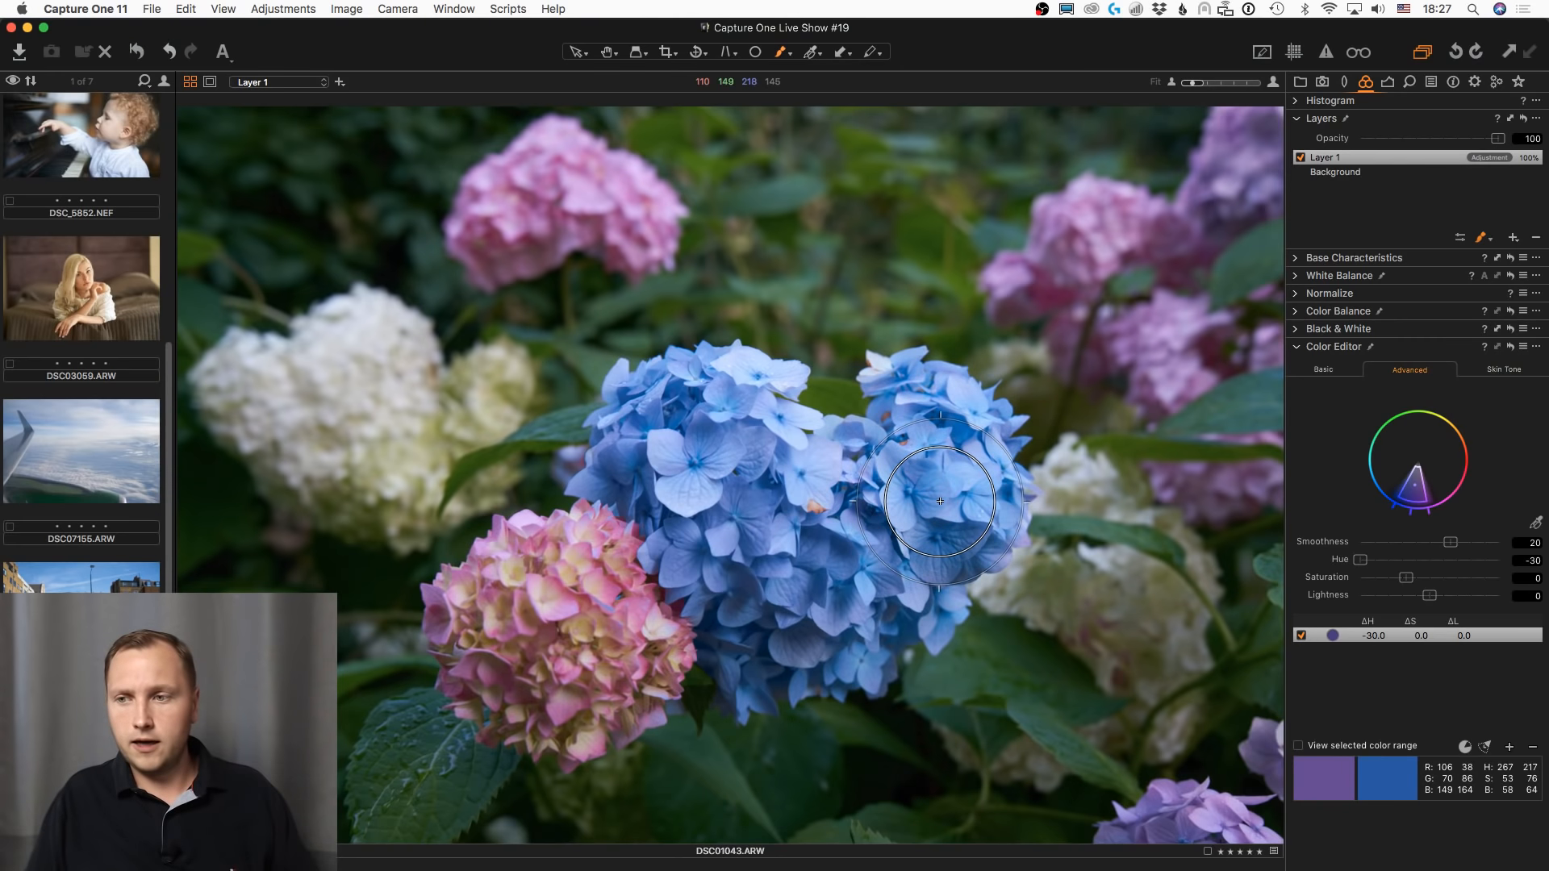
- Brush the Layer 1 mask over the hydrangea in the photo's lower-right corner and display the mask overlay
{"action": "key", "text": "e"}
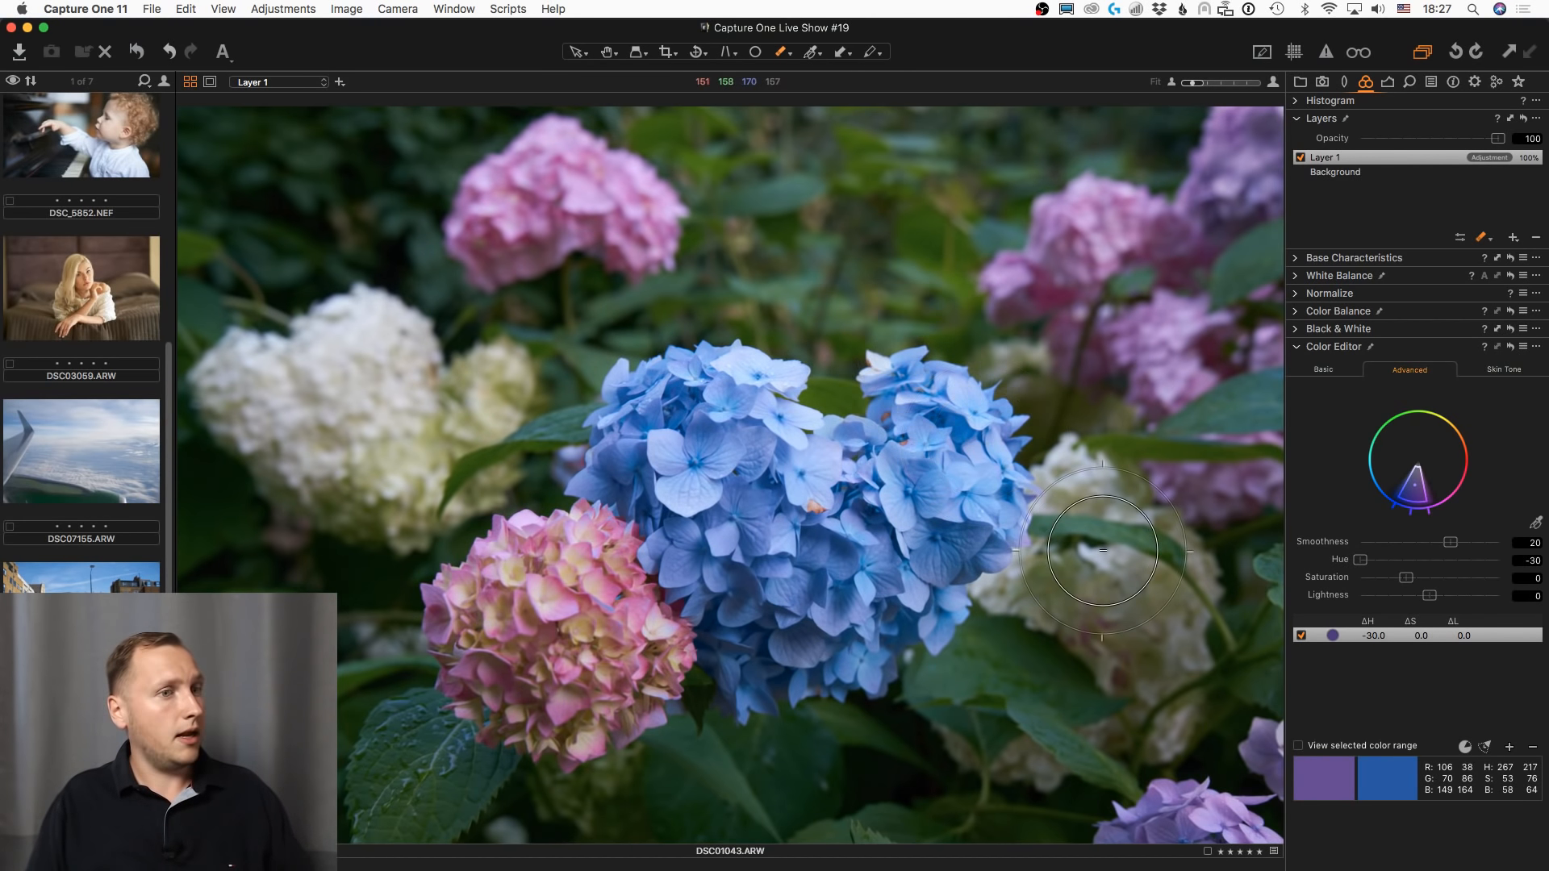
{"action": "key", "text": "b"}
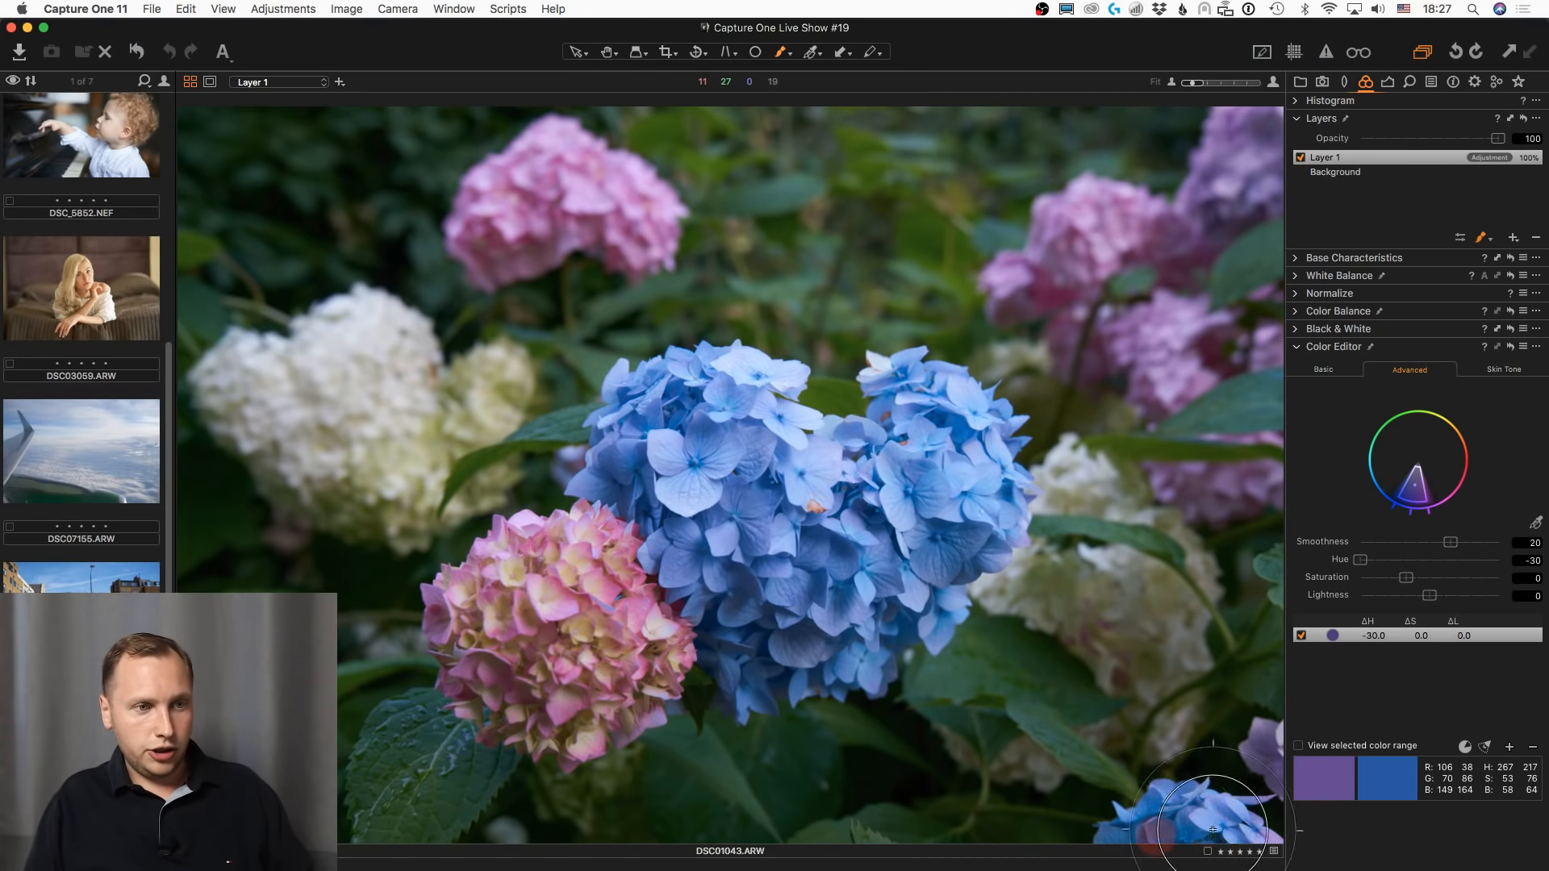
{"action": "key", "text": "m"}
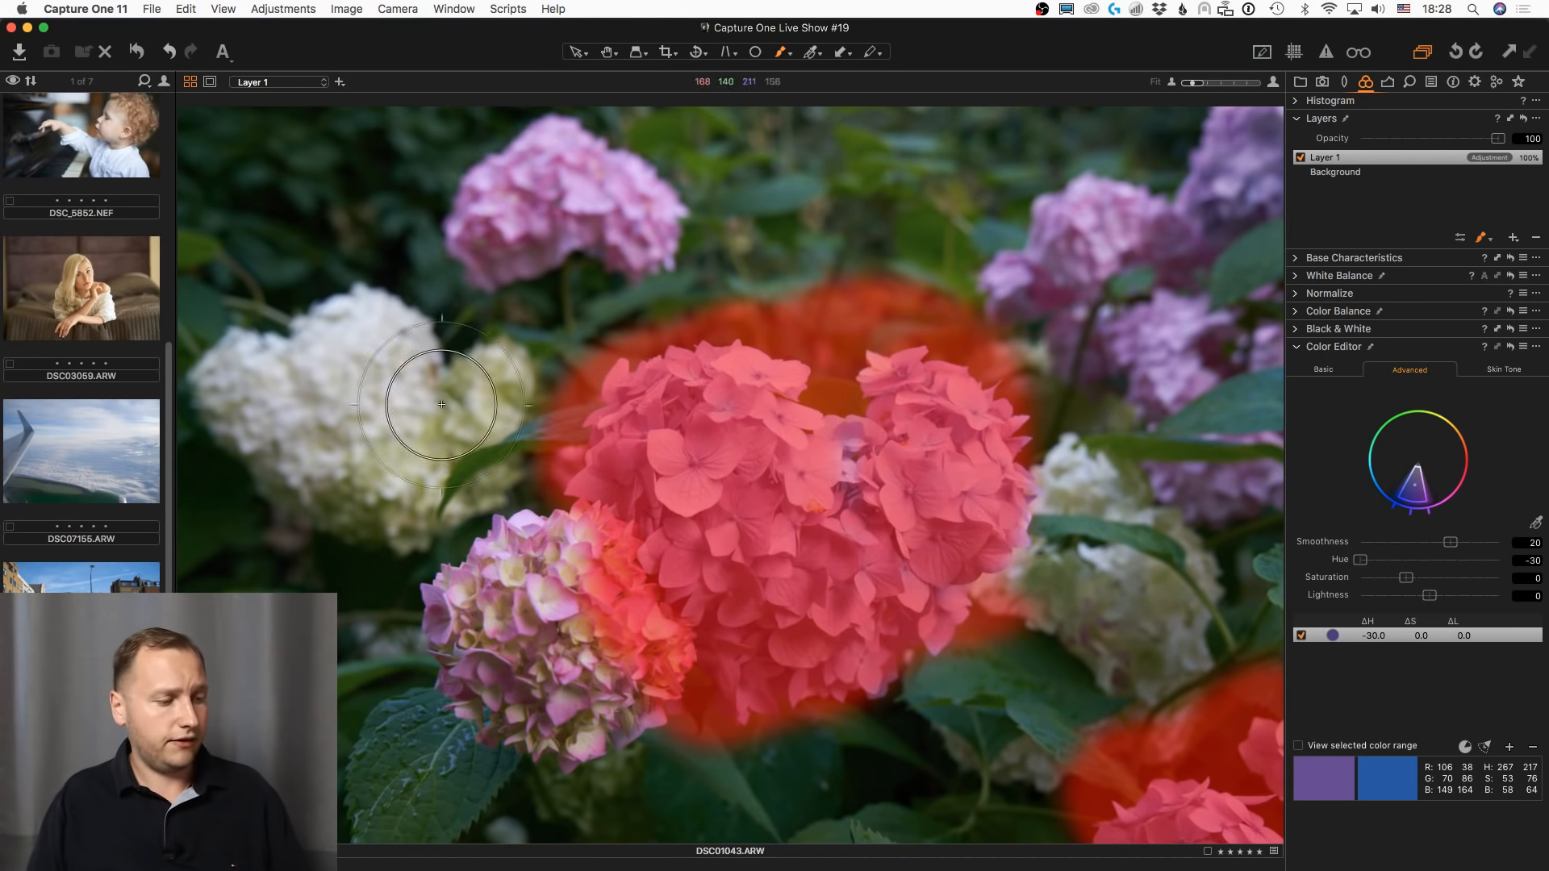
- Go from the hydrangea photo to the close-up portrait DSC_4238.NEF, passing the airplane wing photo DSC07155.ARW
{"action": "scroll", "coordinate": [92, 478], "scroll_direction": "up", "scroll_amount": 3}
{"action": "left_click", "coordinate": [97, 625]}
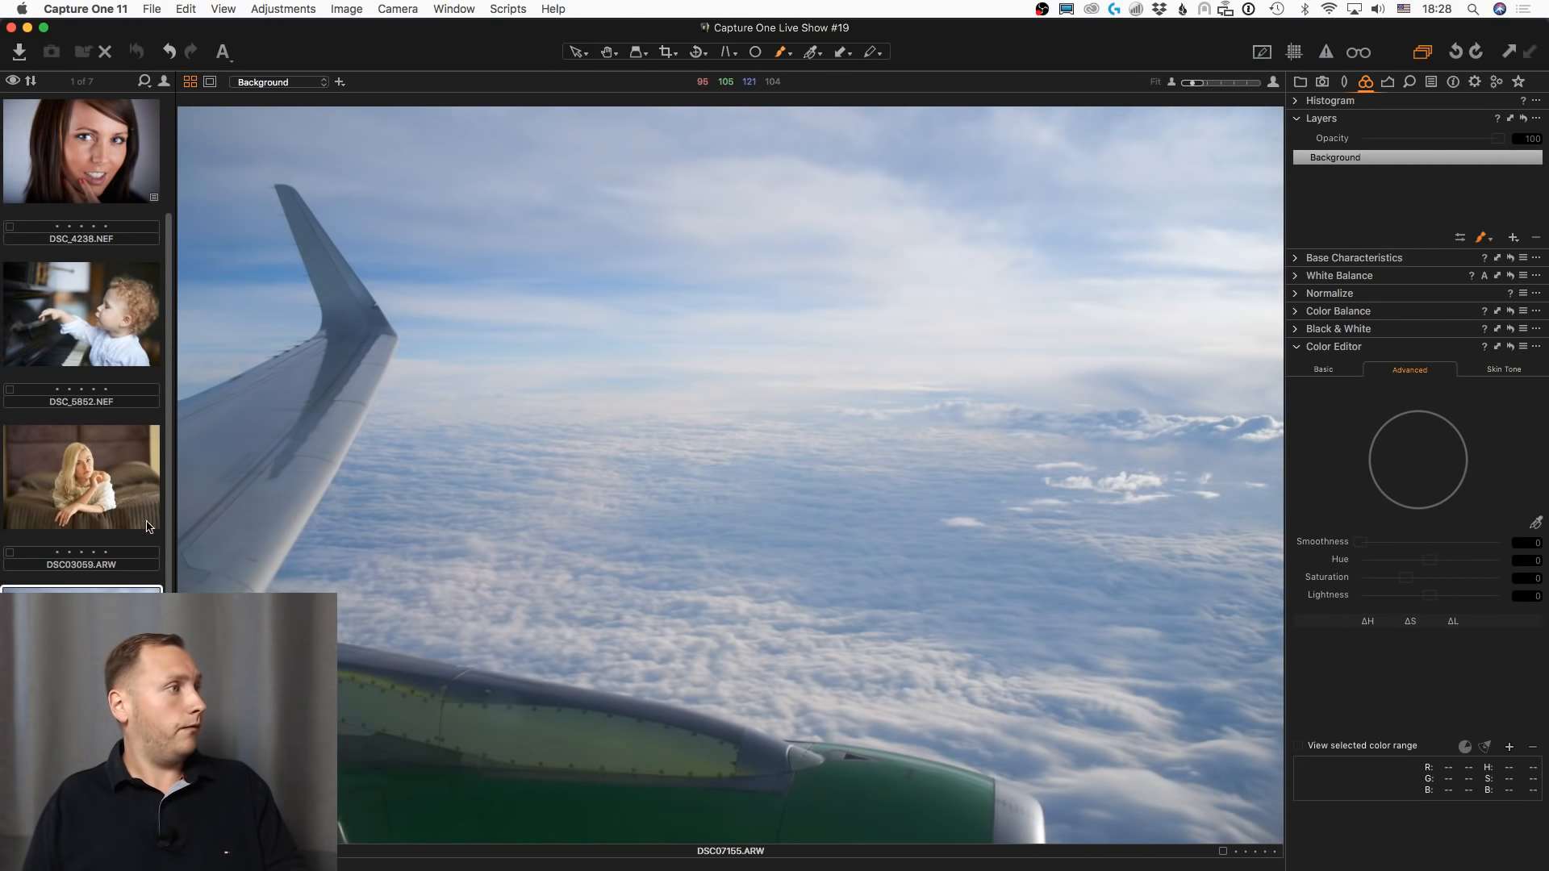
{"action": "scroll", "coordinate": [83, 374], "scroll_direction": "up", "scroll_amount": 3}
{"action": "left_click", "coordinate": [83, 337]}
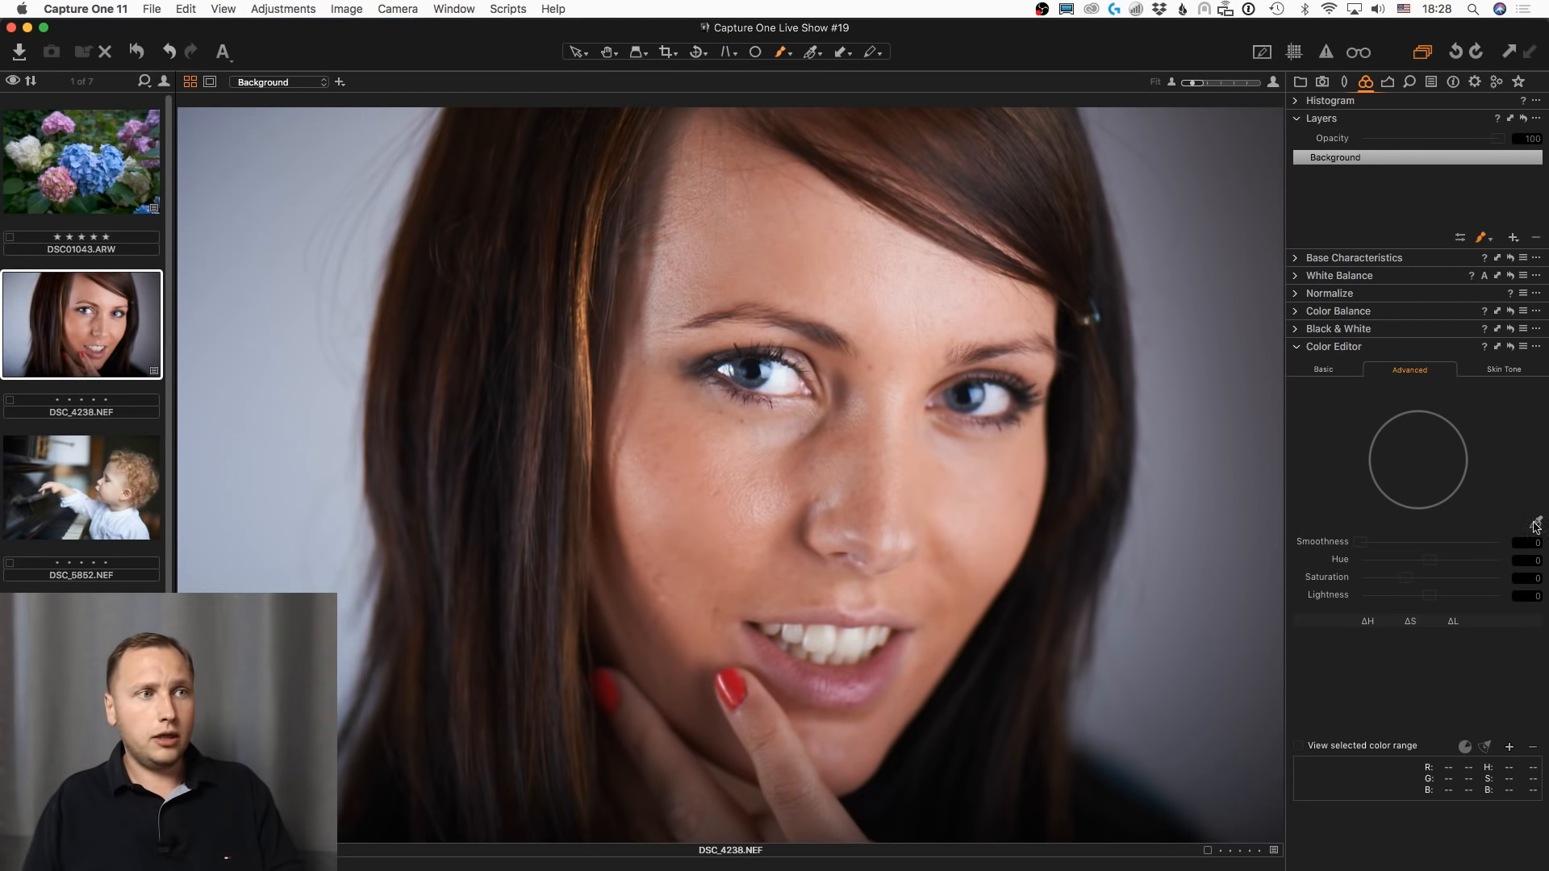
- With a smaller brush and the mask overlay shown, paint a new layer mask over the woman's cheek, nose and forehead
{"action": "key", "text": "bracketleft"}
{"action": "key", "text": "bracketleft"}
{"action": "key", "text": "bracketleft"}
{"action": "key", "text": "bracketleft"}
{"action": "key", "text": "bracketleft"}
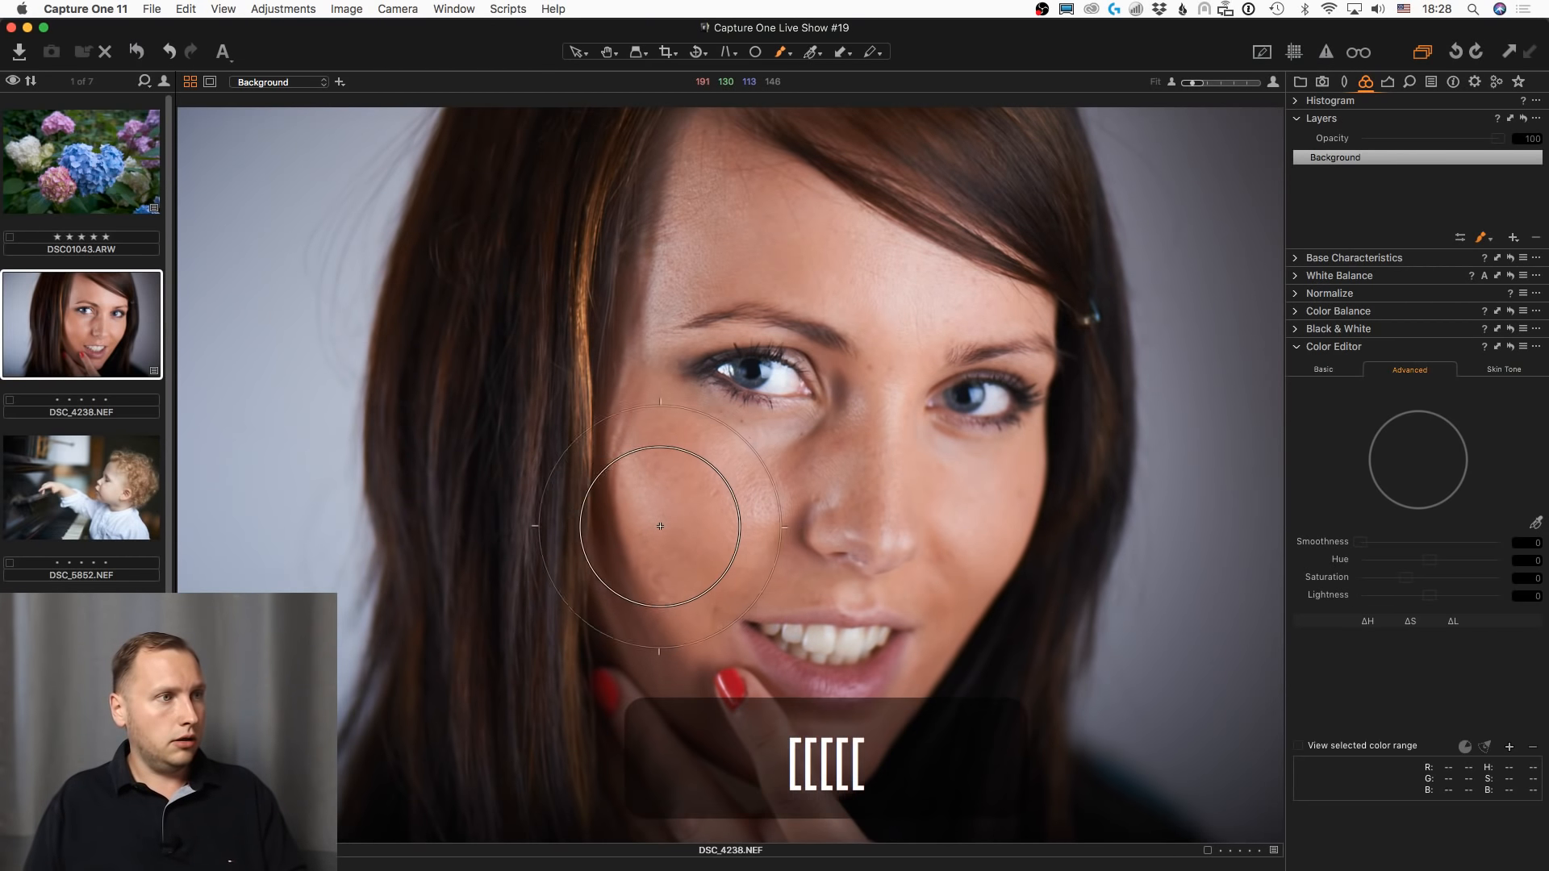
{"action": "key", "text": "bracketleft"}
{"action": "key", "text": "bracketleft"}
{"action": "key", "text": "bracketleft"}
{"action": "key", "text": "bracketleft"}
{"action": "key", "text": "bracketleft"}
{"action": "key", "text": "bracketleft"}
{"action": "left_click", "coordinate": [692, 509]}
{"action": "key", "text": "m"}
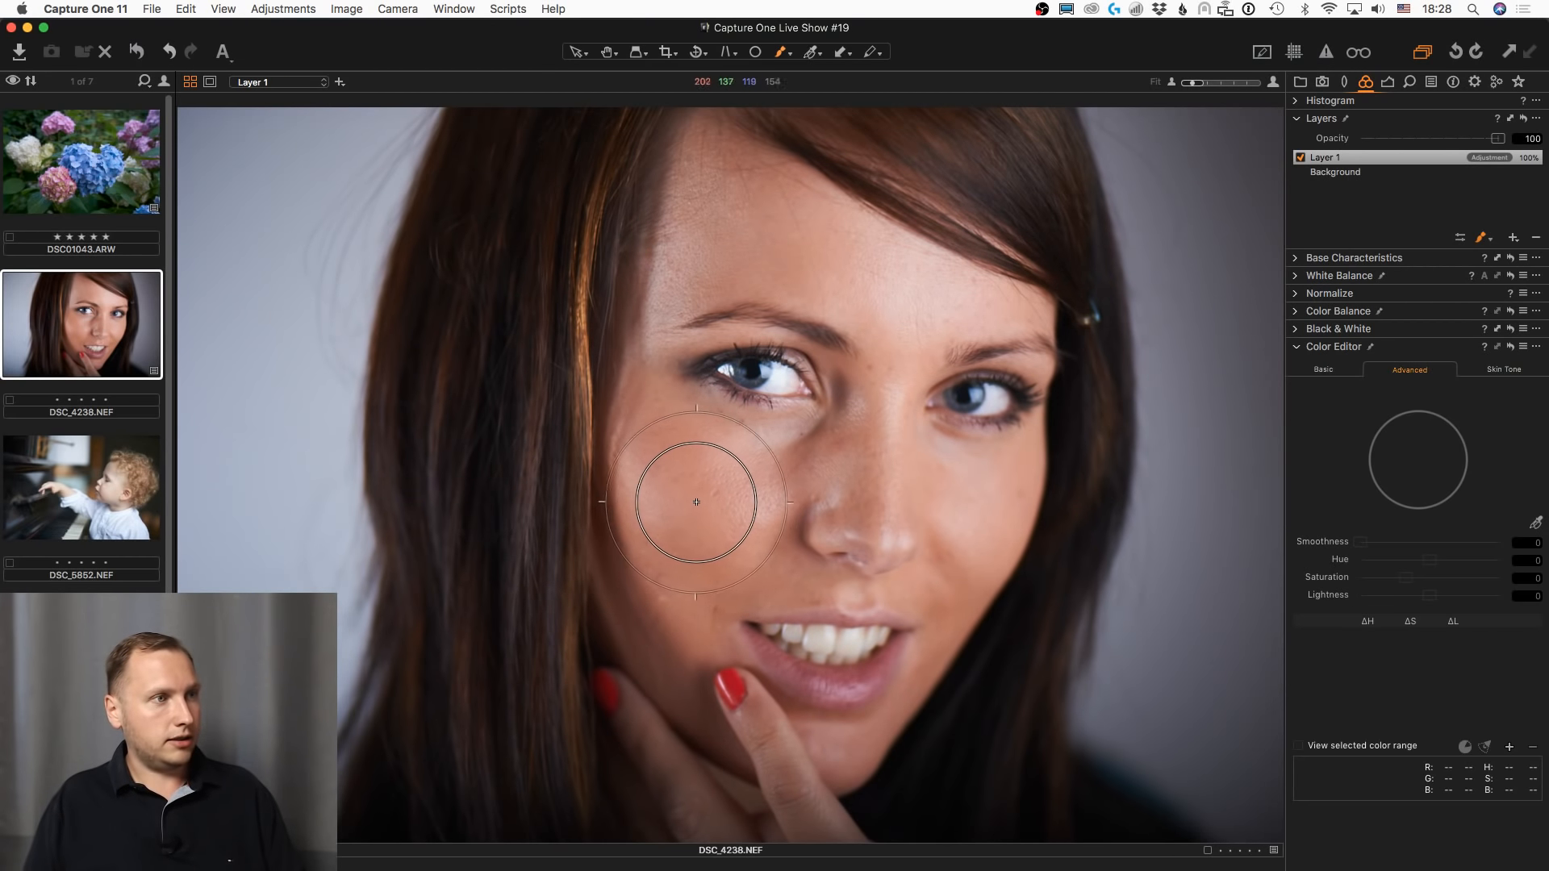
{"action": "key", "text": "m"}
{"action": "mouse_move", "coordinate": [726, 501]}
{"action": "left_mouse_down"}
{"action": "mouse_move", "coordinate": [778, 498]}
{"action": "mouse_move", "coordinate": [650, 512]}
{"action": "mouse_move", "coordinate": [600, 445]}
{"action": "mouse_move", "coordinate": [765, 494]}
{"action": "mouse_move", "coordinate": [863, 471]}
{"action": "mouse_move", "coordinate": [882, 442]}
{"action": "left_mouse_up"}
{"action": "mouse_move", "coordinate": [715, 207]}
{"action": "left_mouse_down"}
{"action": "mouse_move", "coordinate": [697, 242]}
{"action": "mouse_move", "coordinate": [905, 275]}
{"action": "mouse_move", "coordinate": [892, 372]}
{"action": "left_mouse_up"}
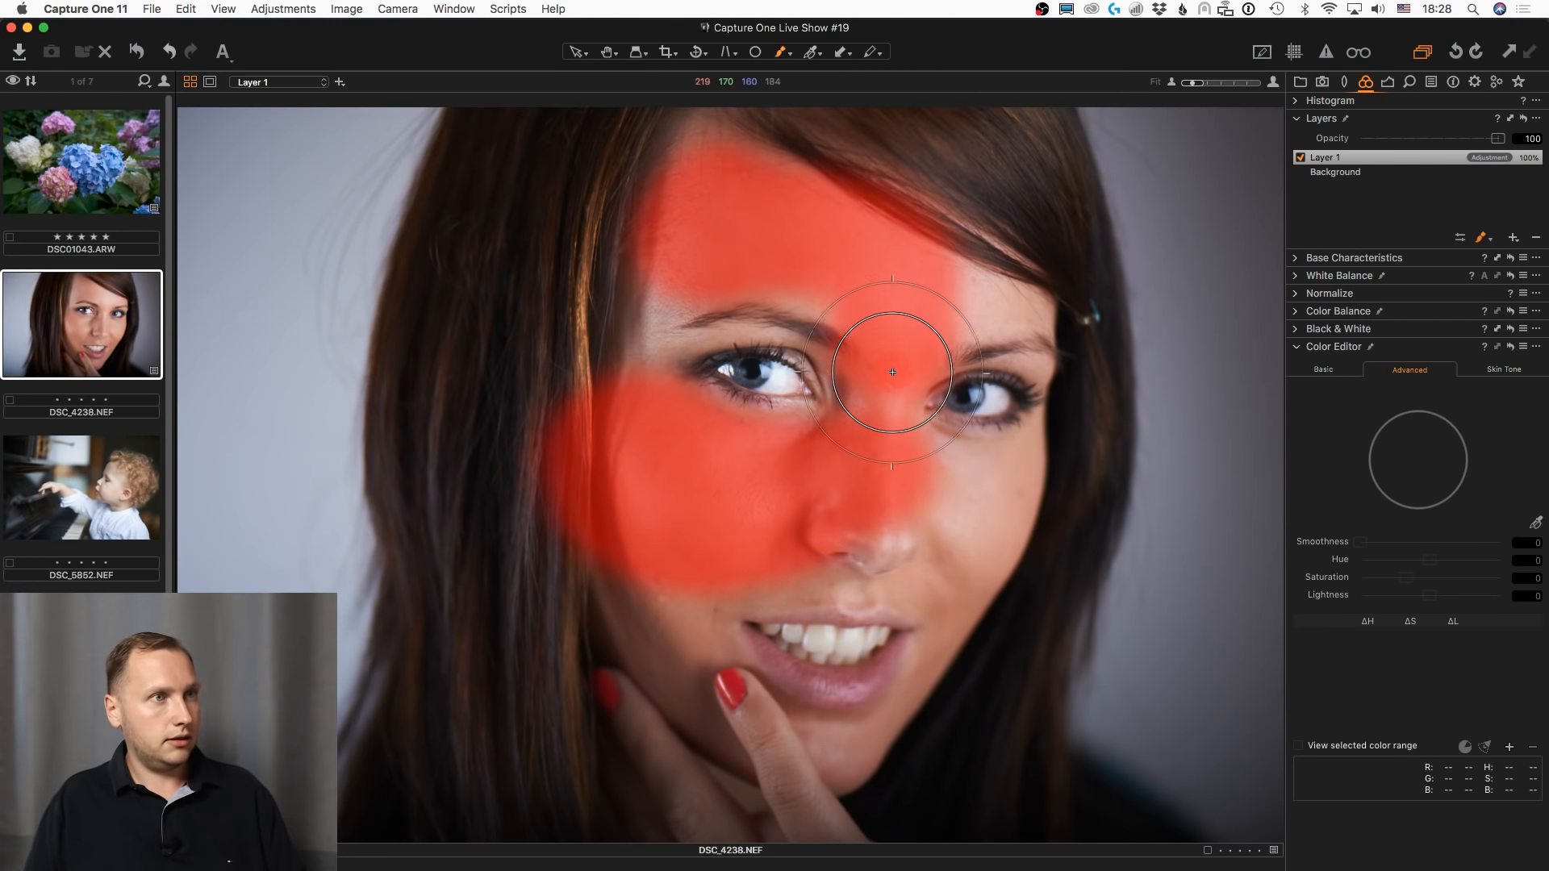
- Hide the mask overlay, pick the skin tone on Layer 1, and set Saturation to -7.9 and Lightness to -21.1
{"action": "key", "text": "m"}
{"action": "left_click", "coordinate": [1536, 522]}
{"action": "left_click", "coordinate": [811, 473]}
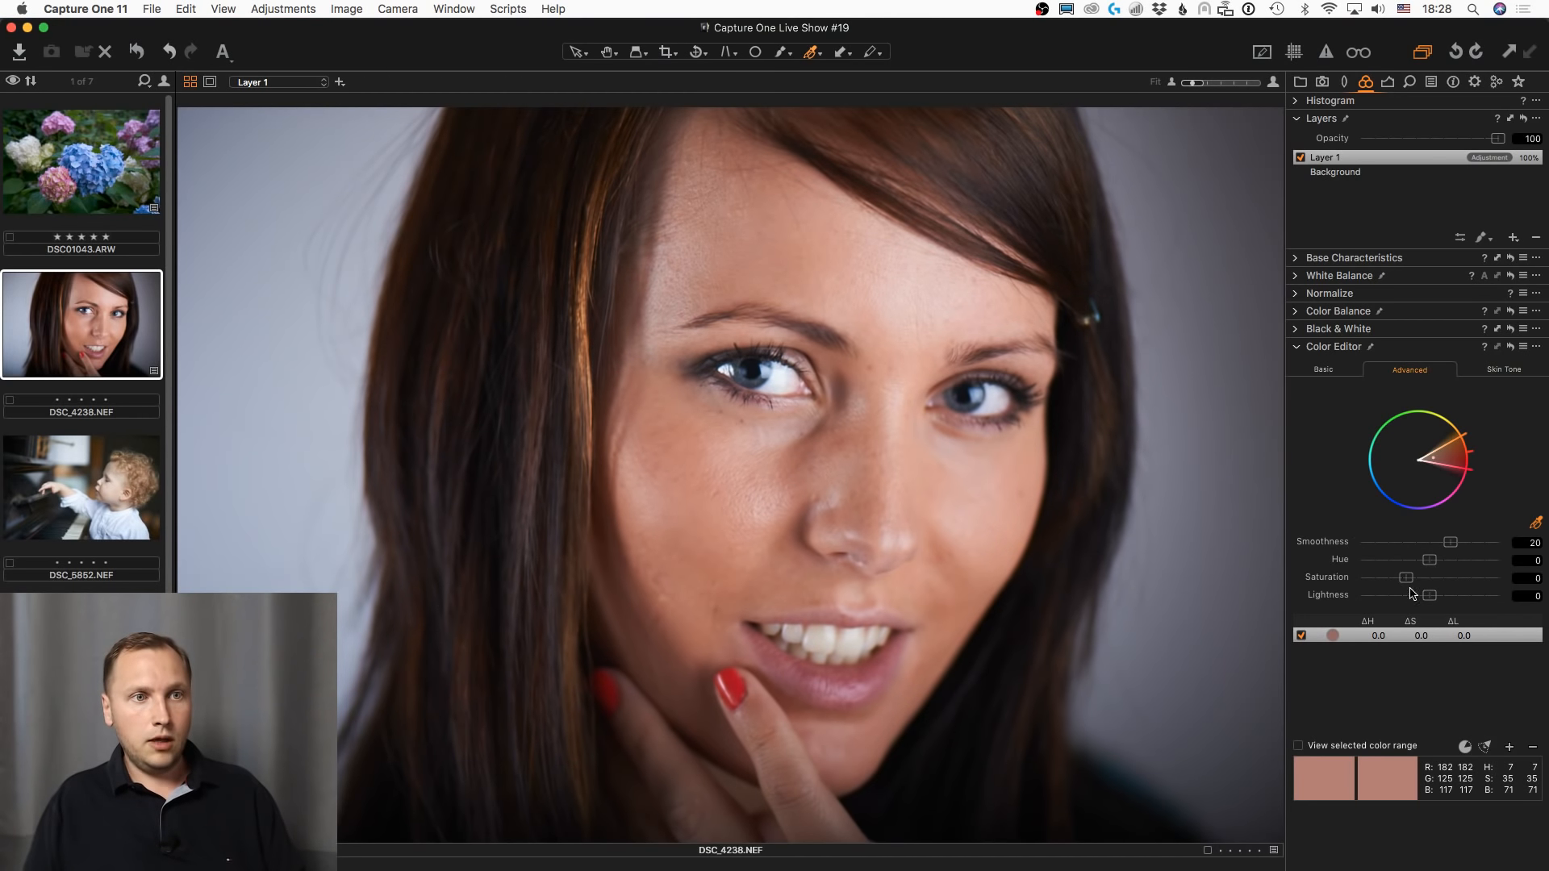
{"action": "left_click_drag", "start_coordinate": [1429, 601], "coordinate": [1398, 587]}
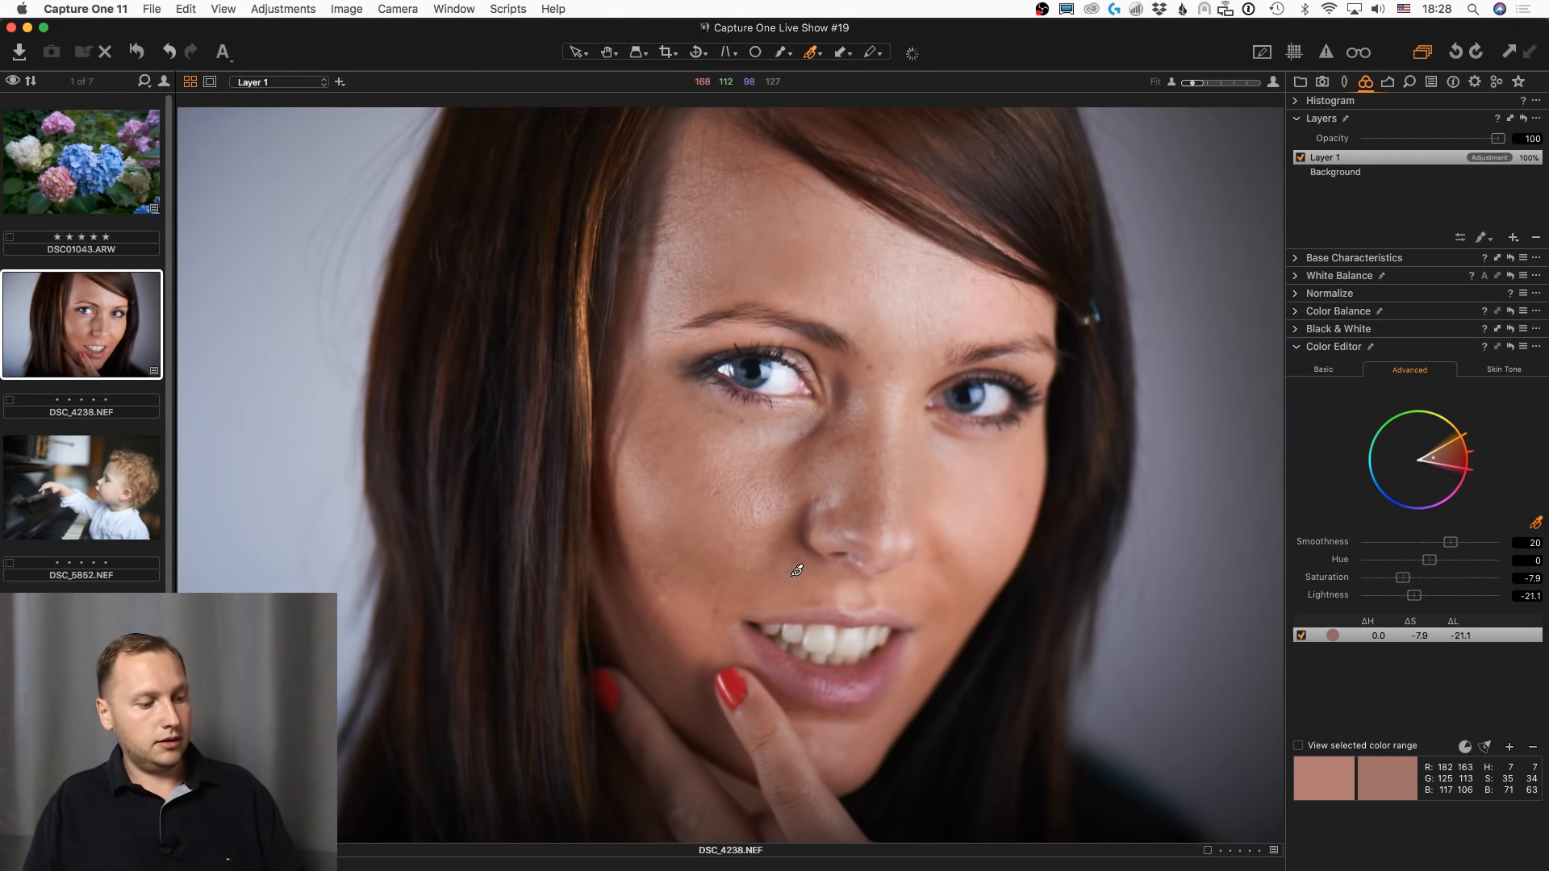
- Brush the Layer 1 mask over more of the face's skin, from the cheek up to the forehead
{"action": "key", "text": "b"}
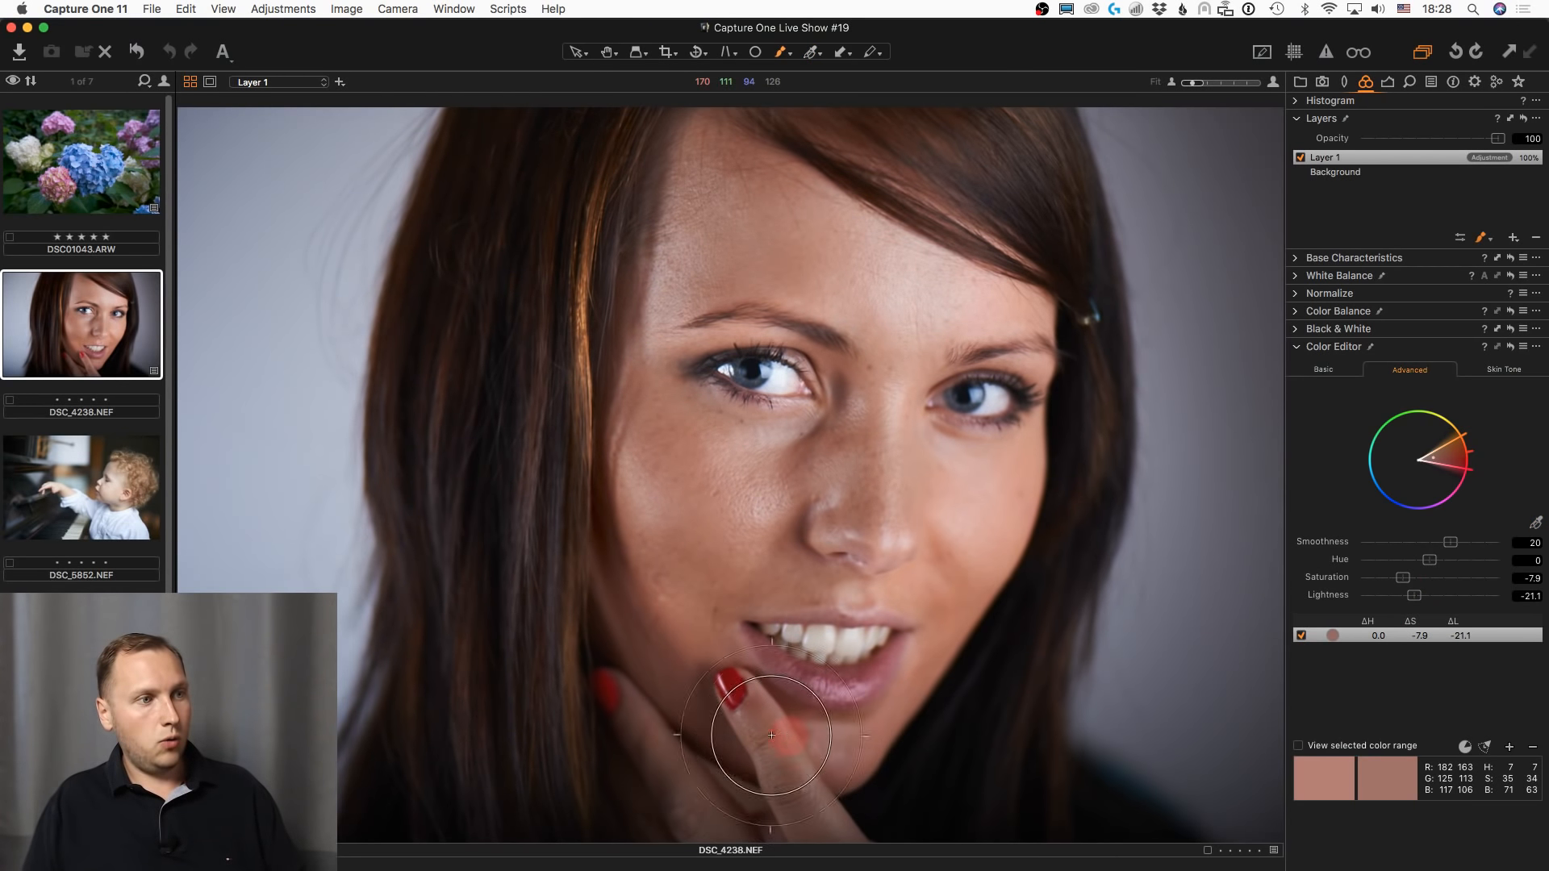
{"action": "left_click", "coordinate": [667, 553]}
{"action": "mouse_move", "coordinate": [667, 553]}
{"action": "left_mouse_down"}
{"action": "mouse_move", "coordinate": [711, 253]}
{"action": "mouse_move", "coordinate": [680, 250]}
{"action": "mouse_move", "coordinate": [797, 281]}
{"action": "mouse_move", "coordinate": [815, 338]}
{"action": "mouse_move", "coordinate": [793, 505]}
{"action": "mouse_move", "coordinate": [752, 624]}
{"action": "mouse_move", "coordinate": [605, 699]}
{"action": "mouse_move", "coordinate": [566, 769]}
{"action": "mouse_move", "coordinate": [891, 717]}
{"action": "mouse_move", "coordinate": [872, 731]}
{"action": "mouse_move", "coordinate": [875, 699]}
{"action": "mouse_move", "coordinate": [849, 706]}
{"action": "mouse_move", "coordinate": [876, 697]}
{"action": "mouse_move", "coordinate": [924, 542]}
{"action": "mouse_move", "coordinate": [977, 490]}
{"action": "mouse_move", "coordinate": [924, 414]}
{"action": "mouse_move", "coordinate": [961, 330]}
{"action": "mouse_move", "coordinate": [1025, 326]}
{"action": "mouse_move", "coordinate": [917, 234]}
{"action": "left_mouse_up"}
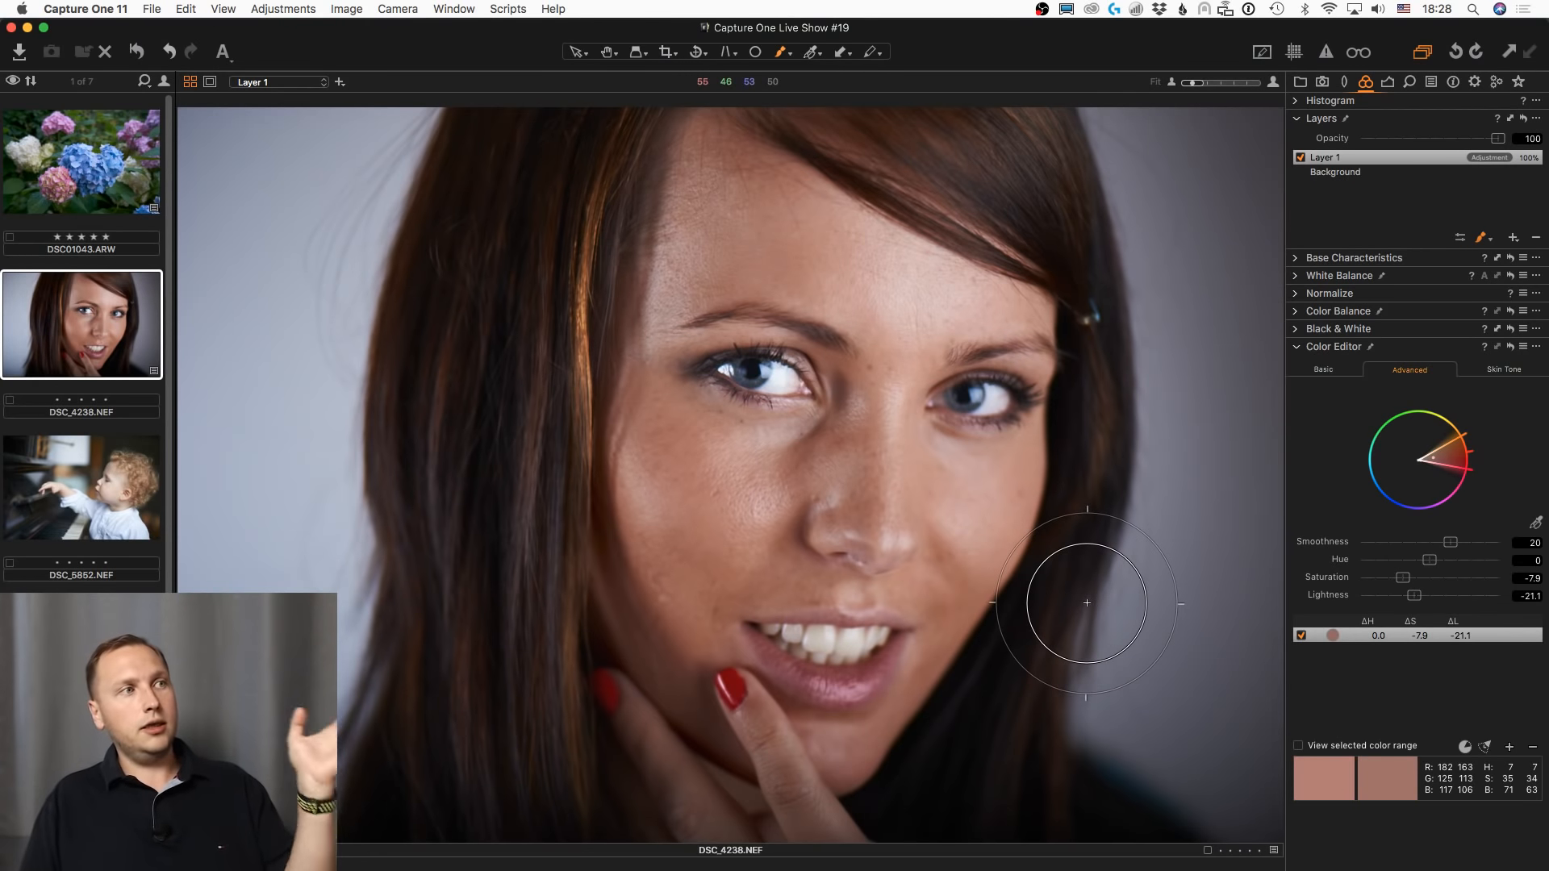
- Examine the darkened skin around the eyes up close and compare the portrait with the Color Editor adjustment temporarily reset
{"action": "scroll", "coordinate": [536, 391], "scroll_direction": "up", "scroll_amount": 3}
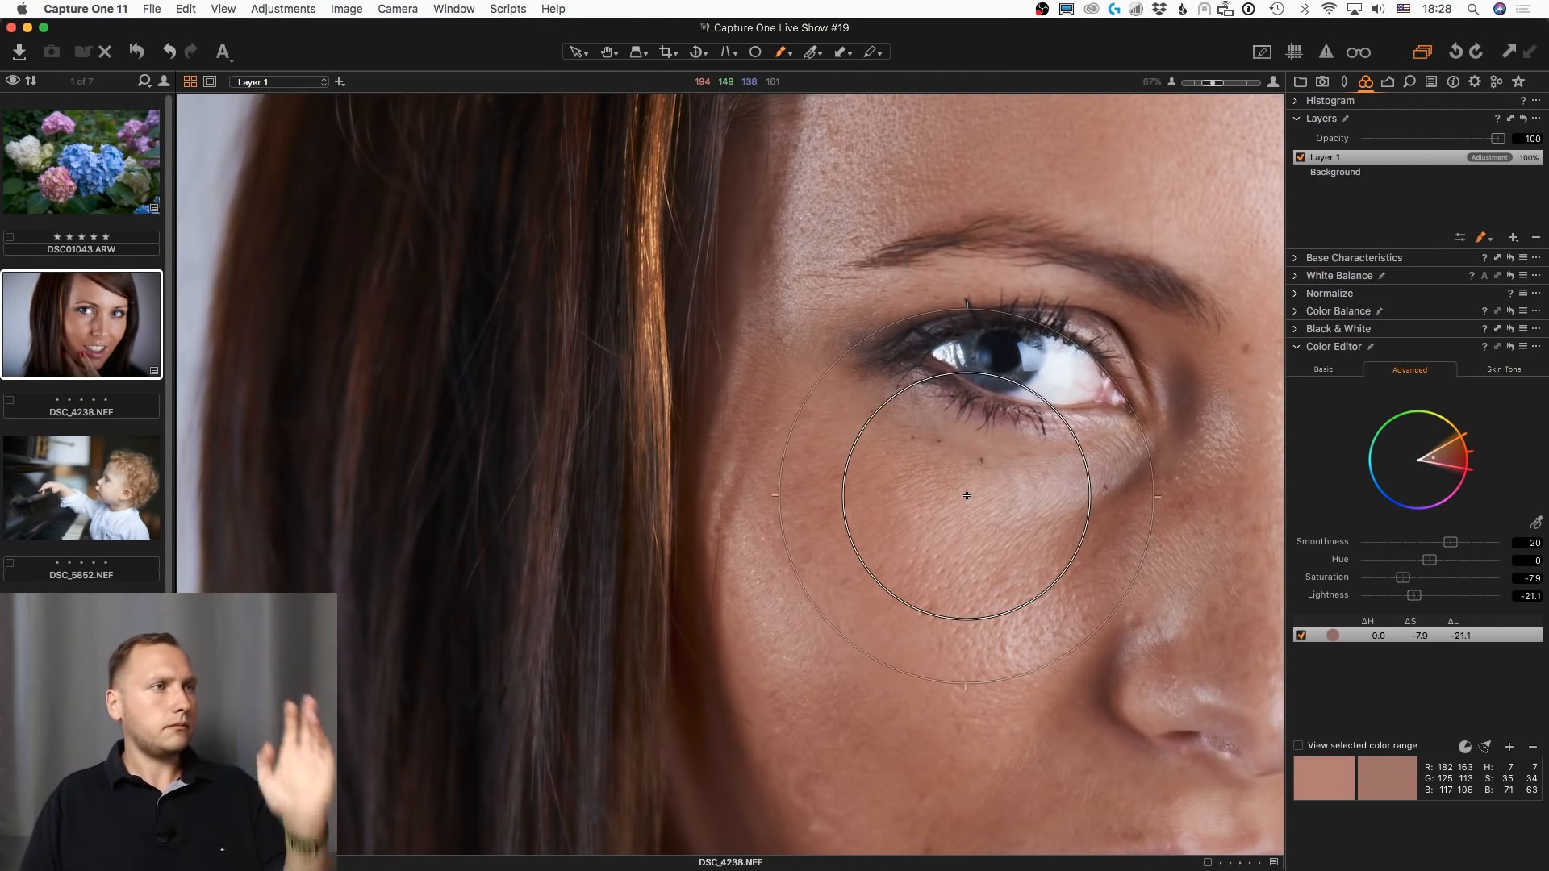
{"action": "scroll", "coordinate": [960, 502], "scroll_direction": "down", "scroll_amount": 3}
{"action": "scroll", "coordinate": [750, 403], "scroll_direction": "up", "scroll_amount": 3}
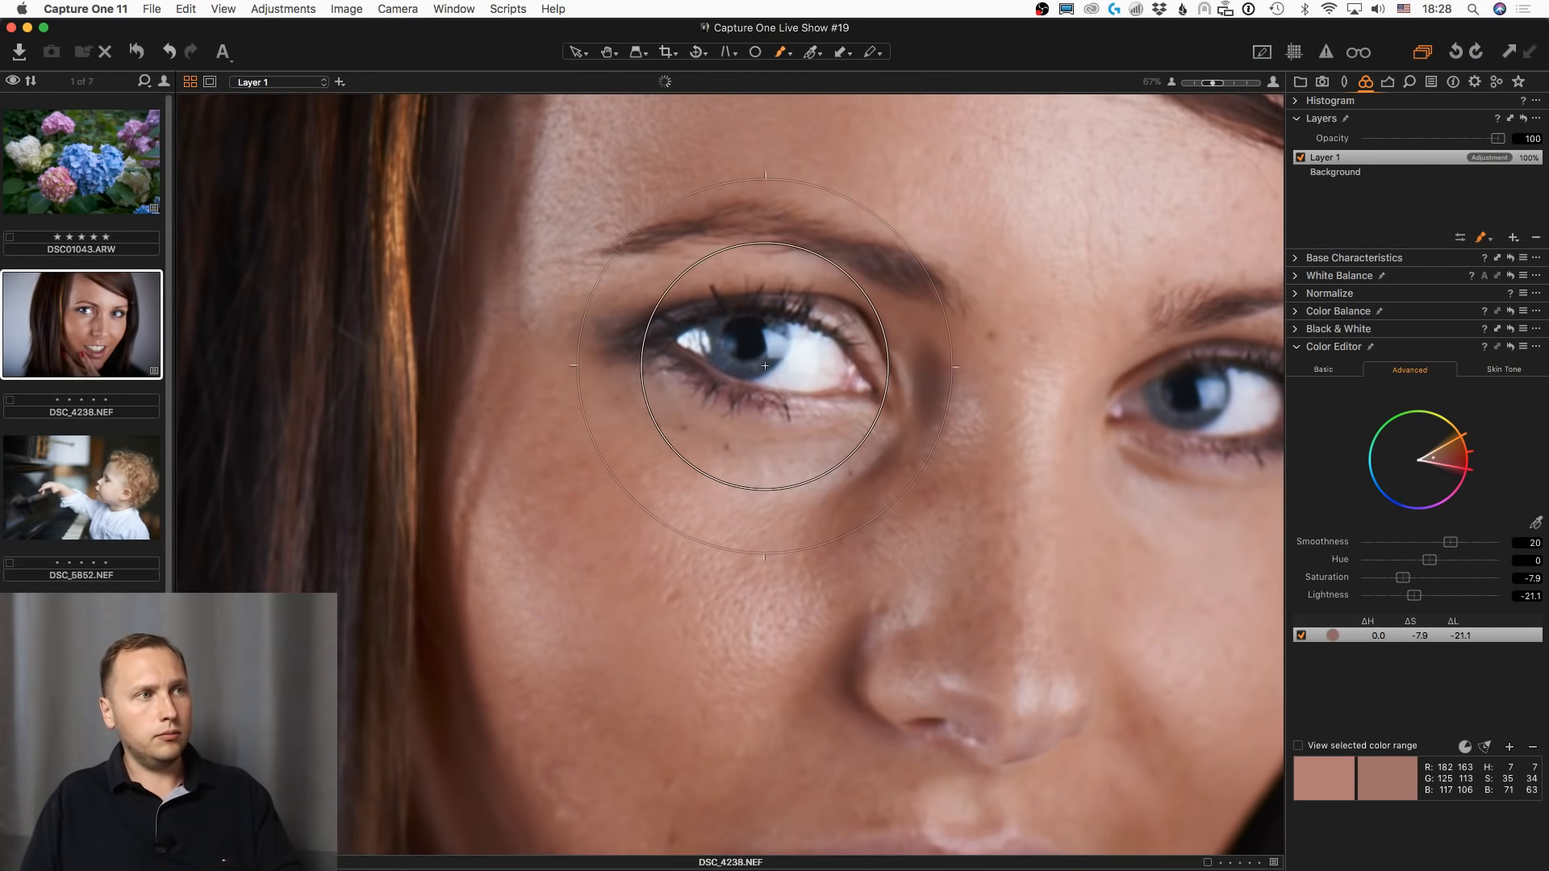
{"action": "scroll", "coordinate": [762, 415], "scroll_direction": "down", "scroll_amount": 3}
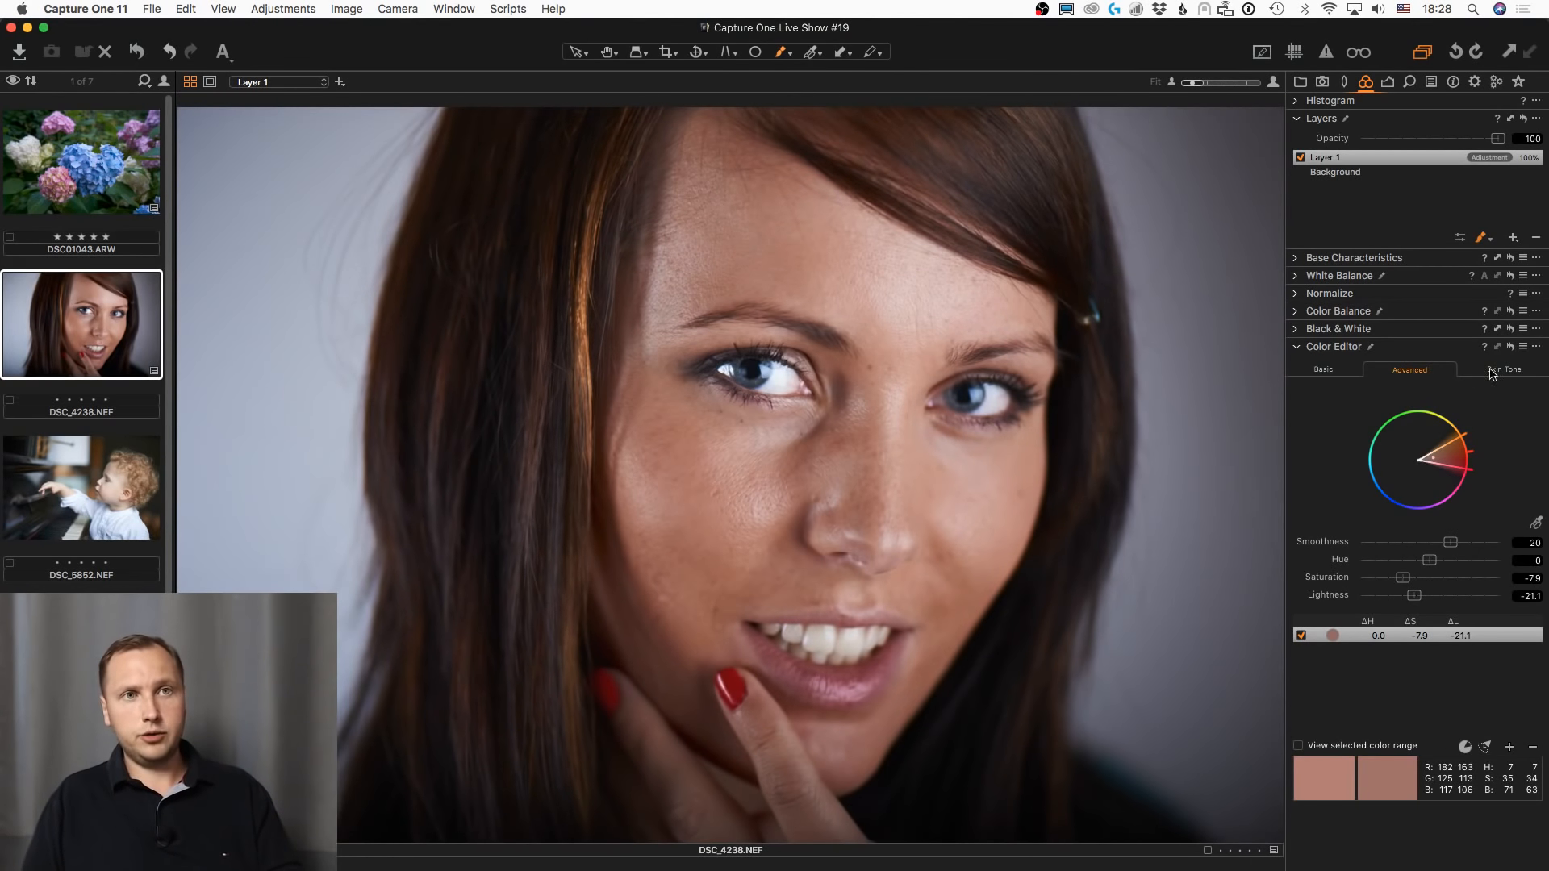
{"action": "left_click", "coordinate": [1512, 346]}
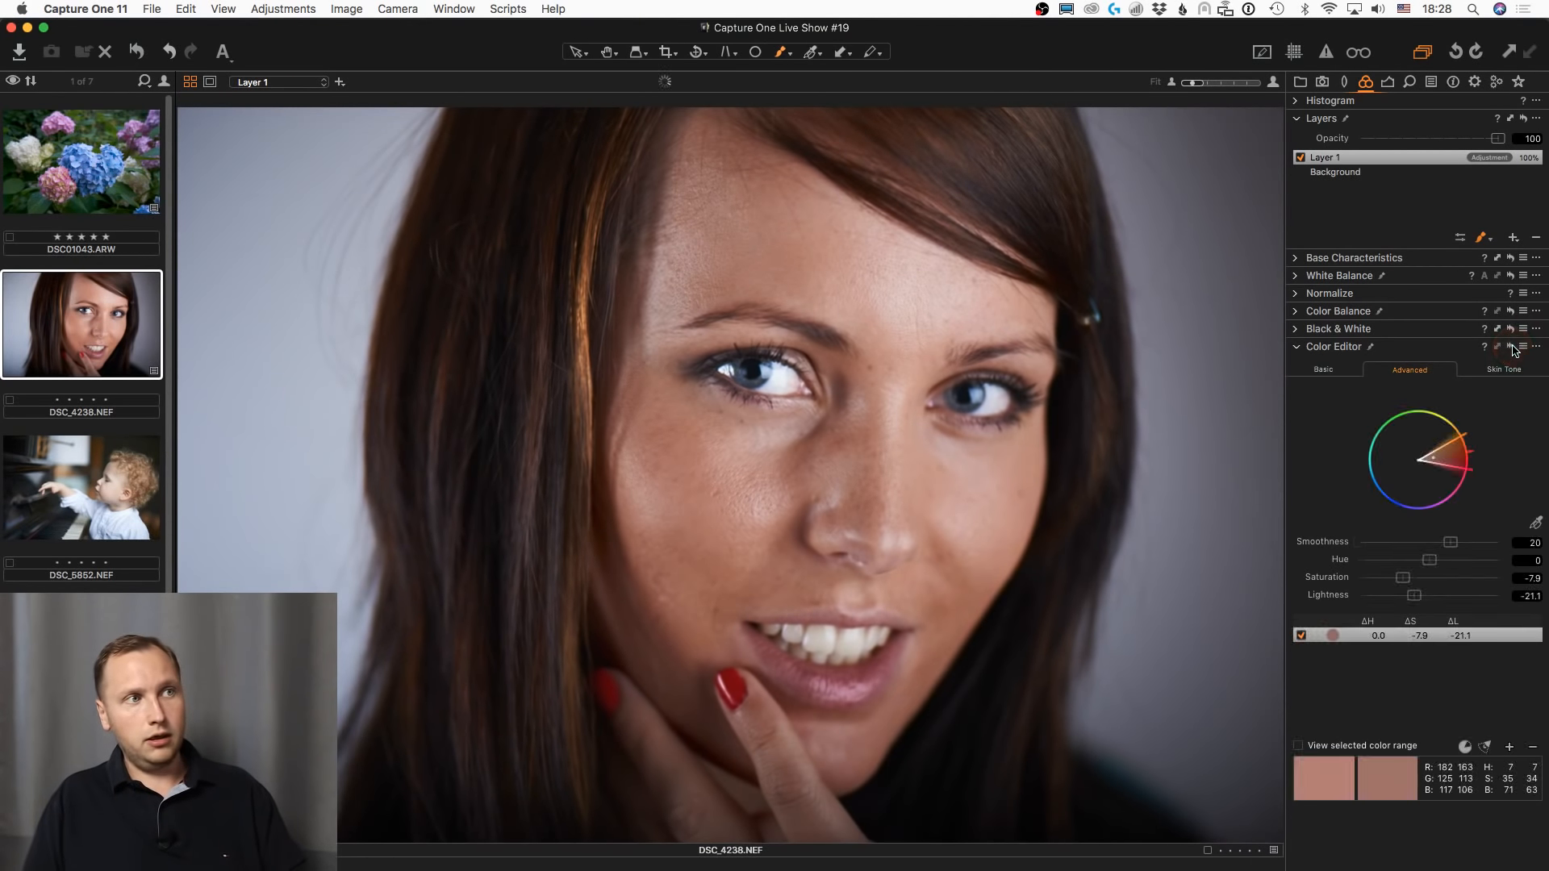
{"action": "left_click", "coordinate": [1511, 347]}
{"action": "left_click", "coordinate": [1512, 347]}
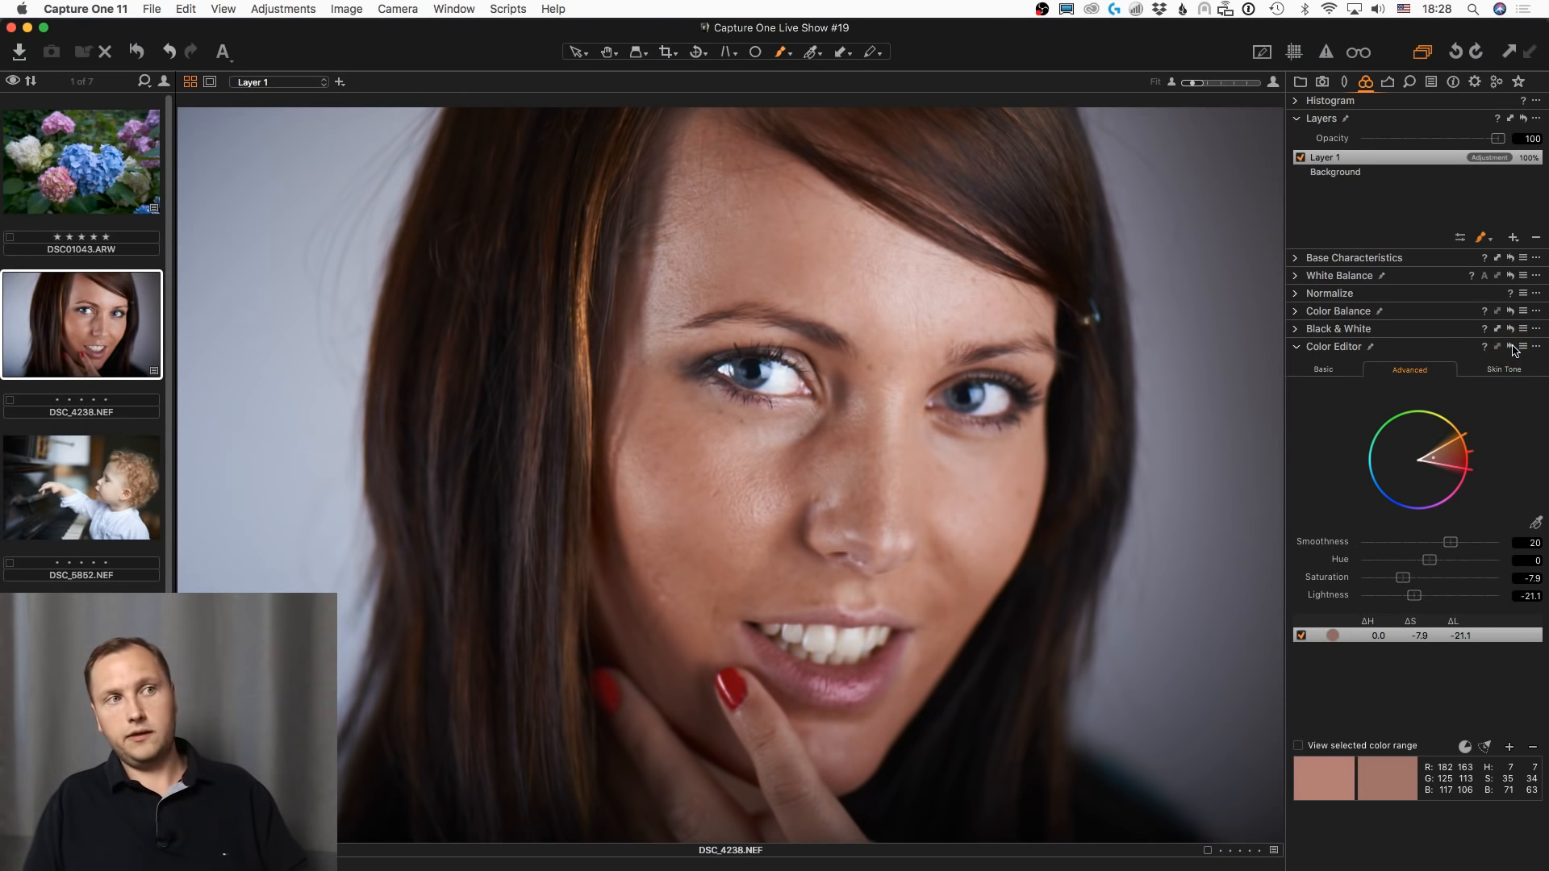
{"action": "key", "text": "h"}
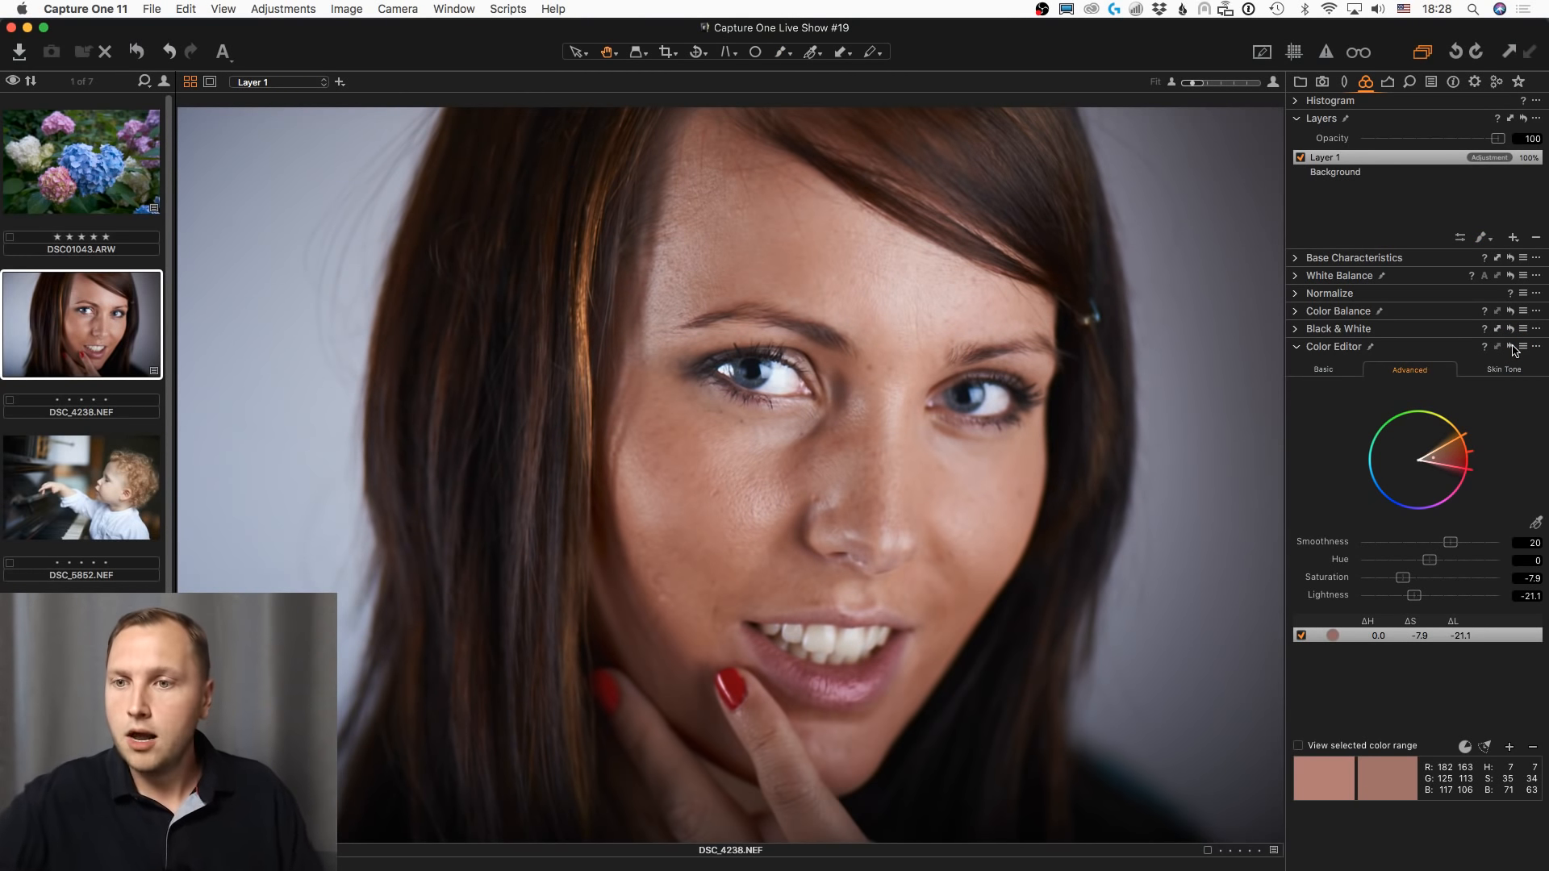
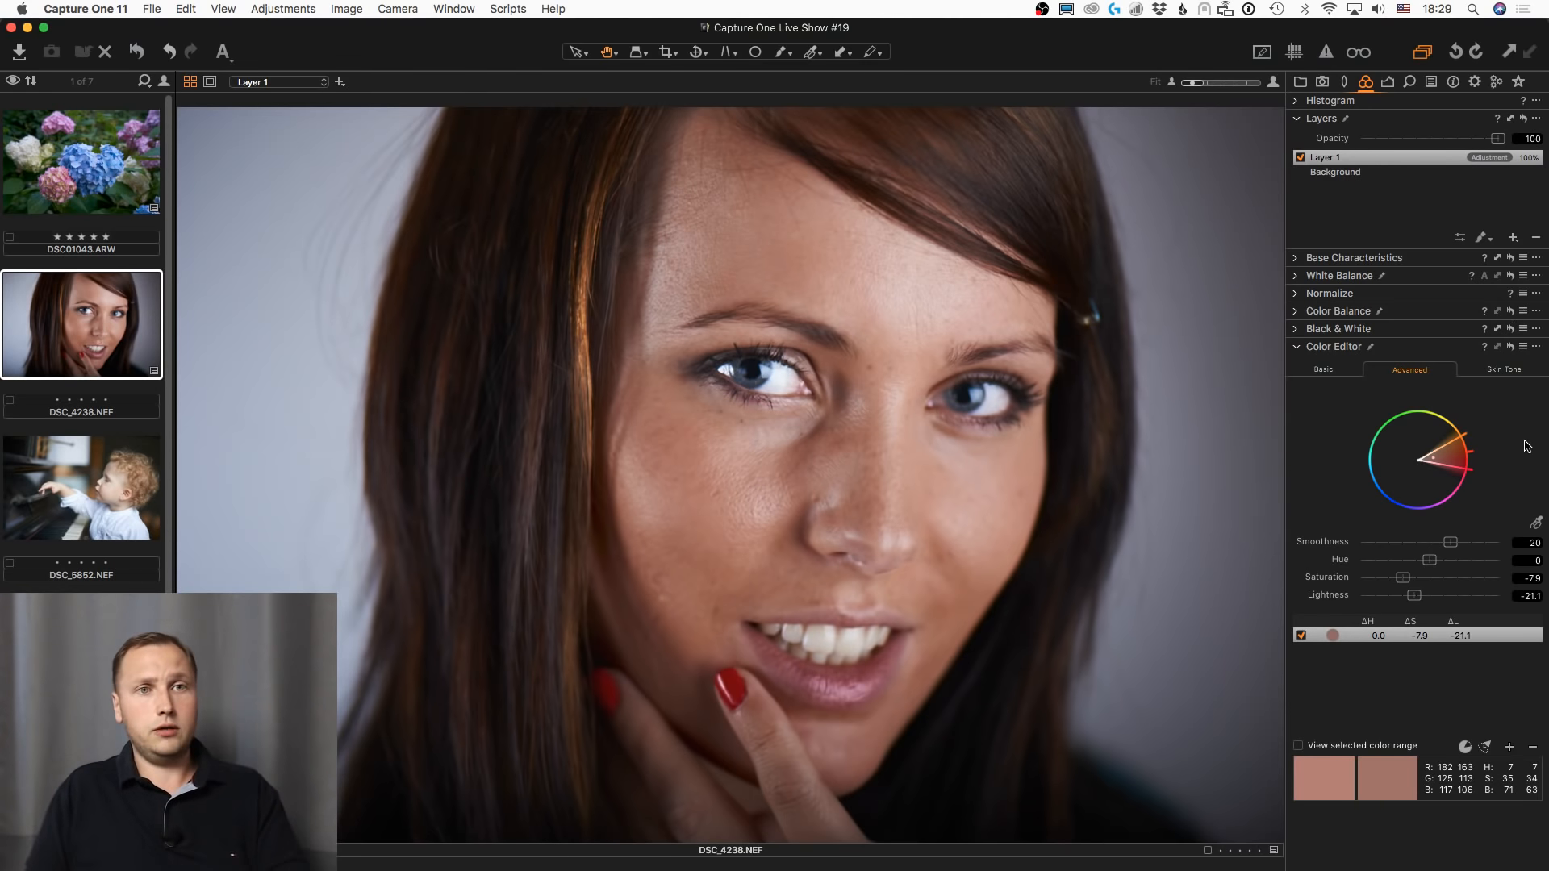
- Switch the Color Editor to Basic mode on the Background layer and pick the colors of the forehead skin and the eye
{"action": "left_click", "coordinate": [1337, 373]}
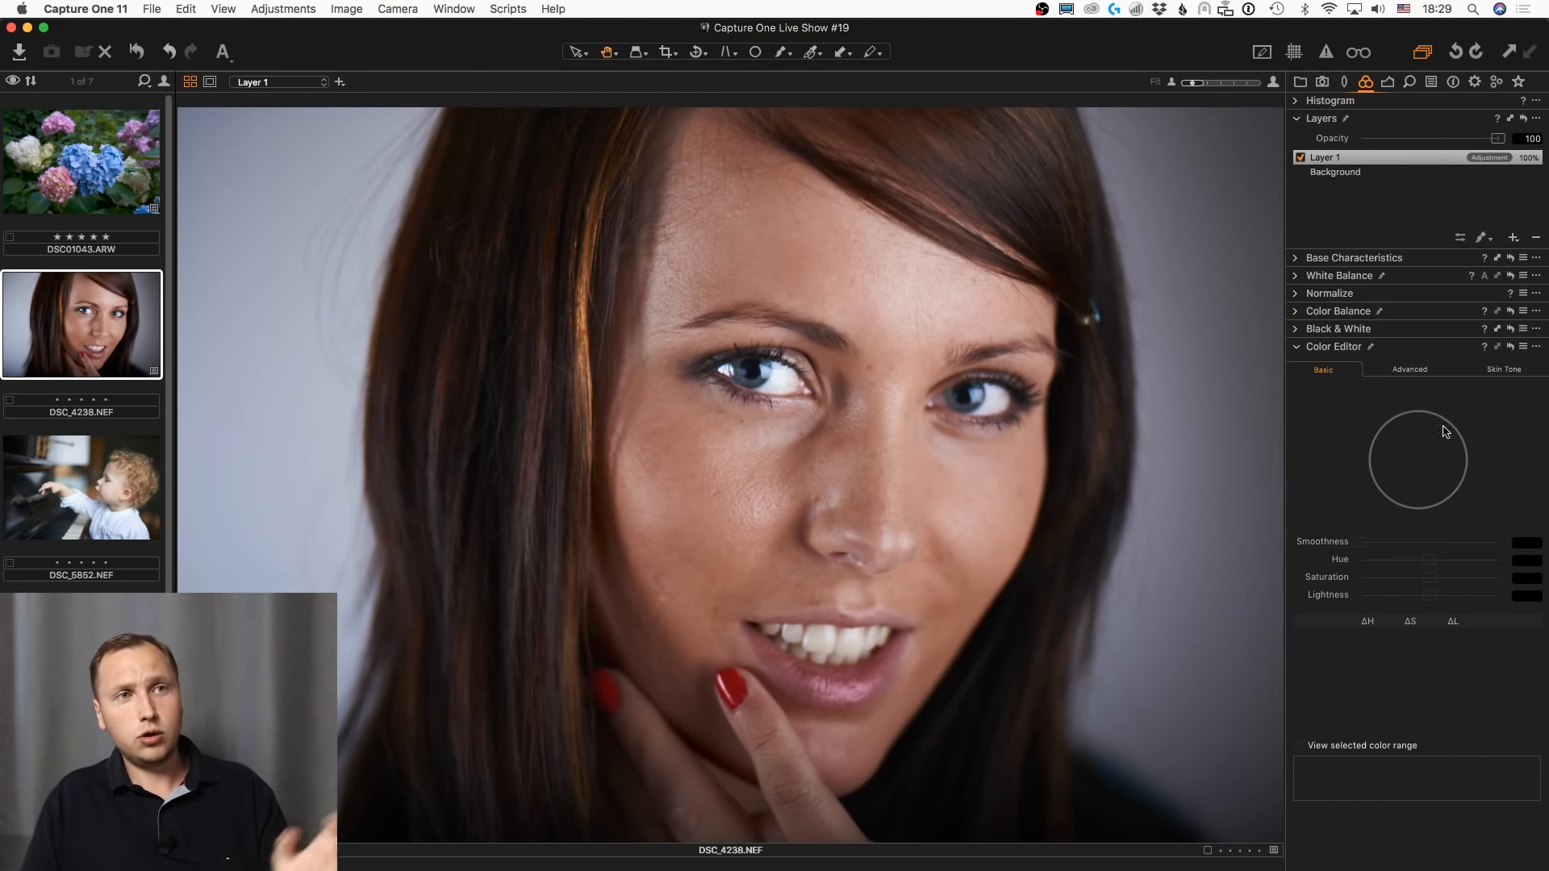
{"action": "left_click", "coordinate": [1368, 171]}
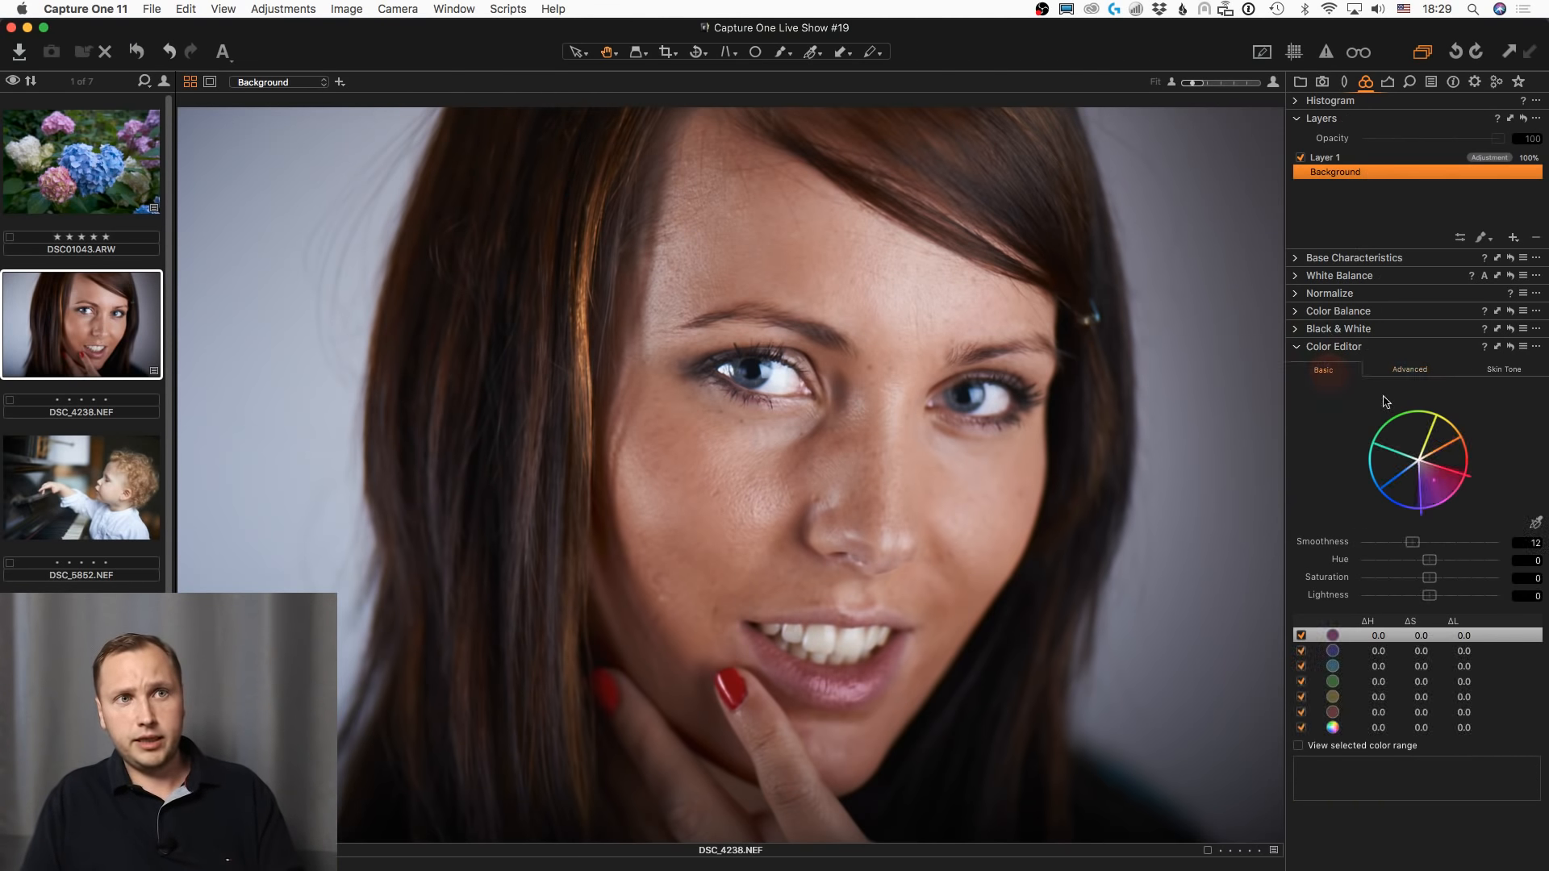
{"action": "left_click", "coordinate": [1535, 523]}
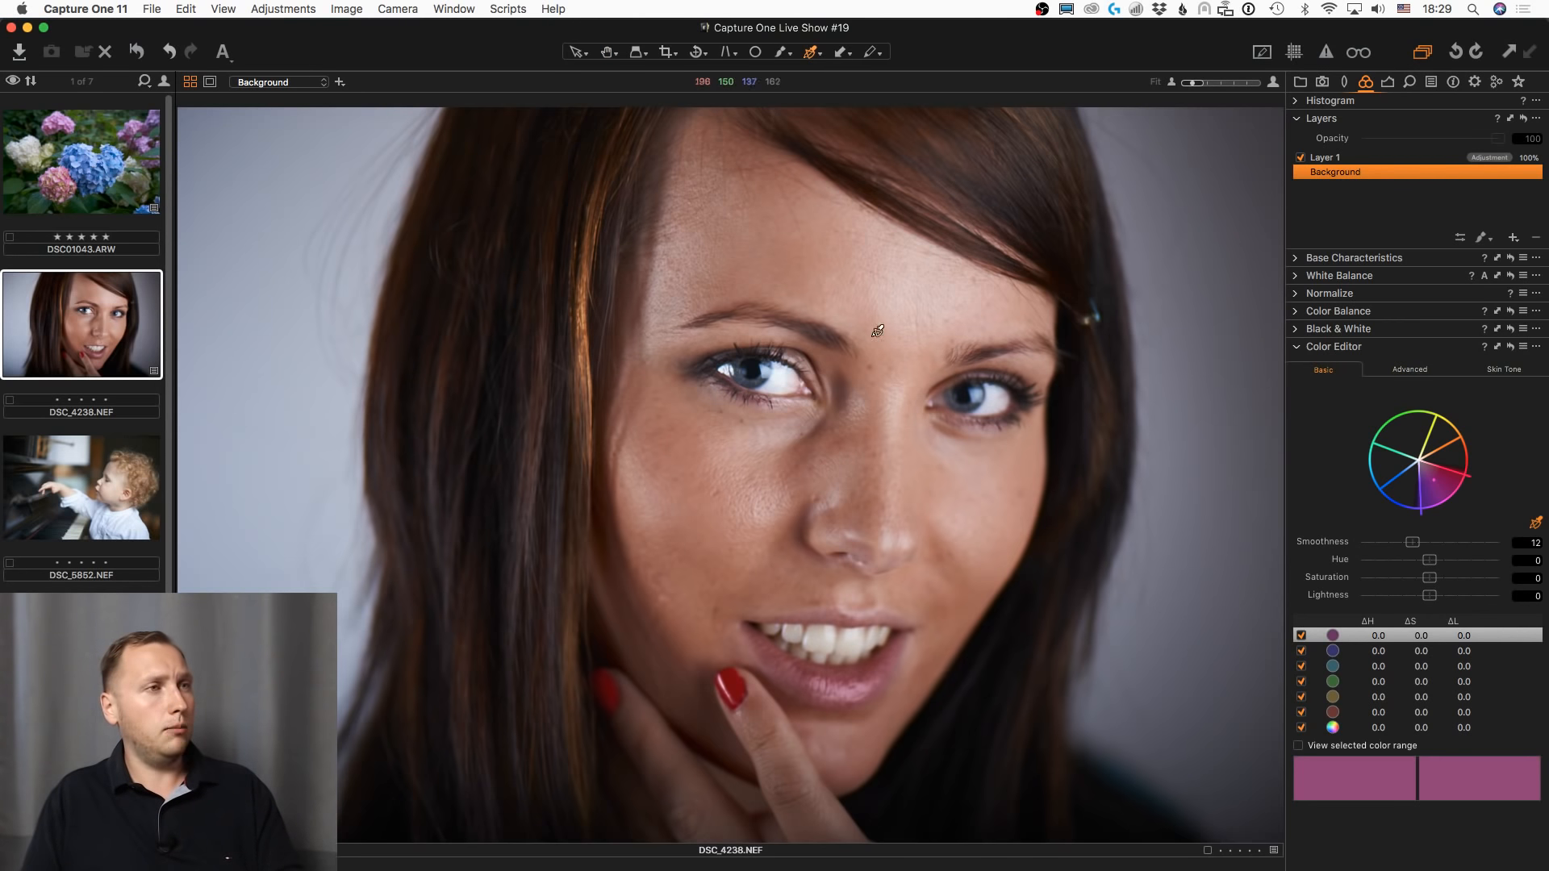
{"action": "left_click", "coordinate": [909, 320]}
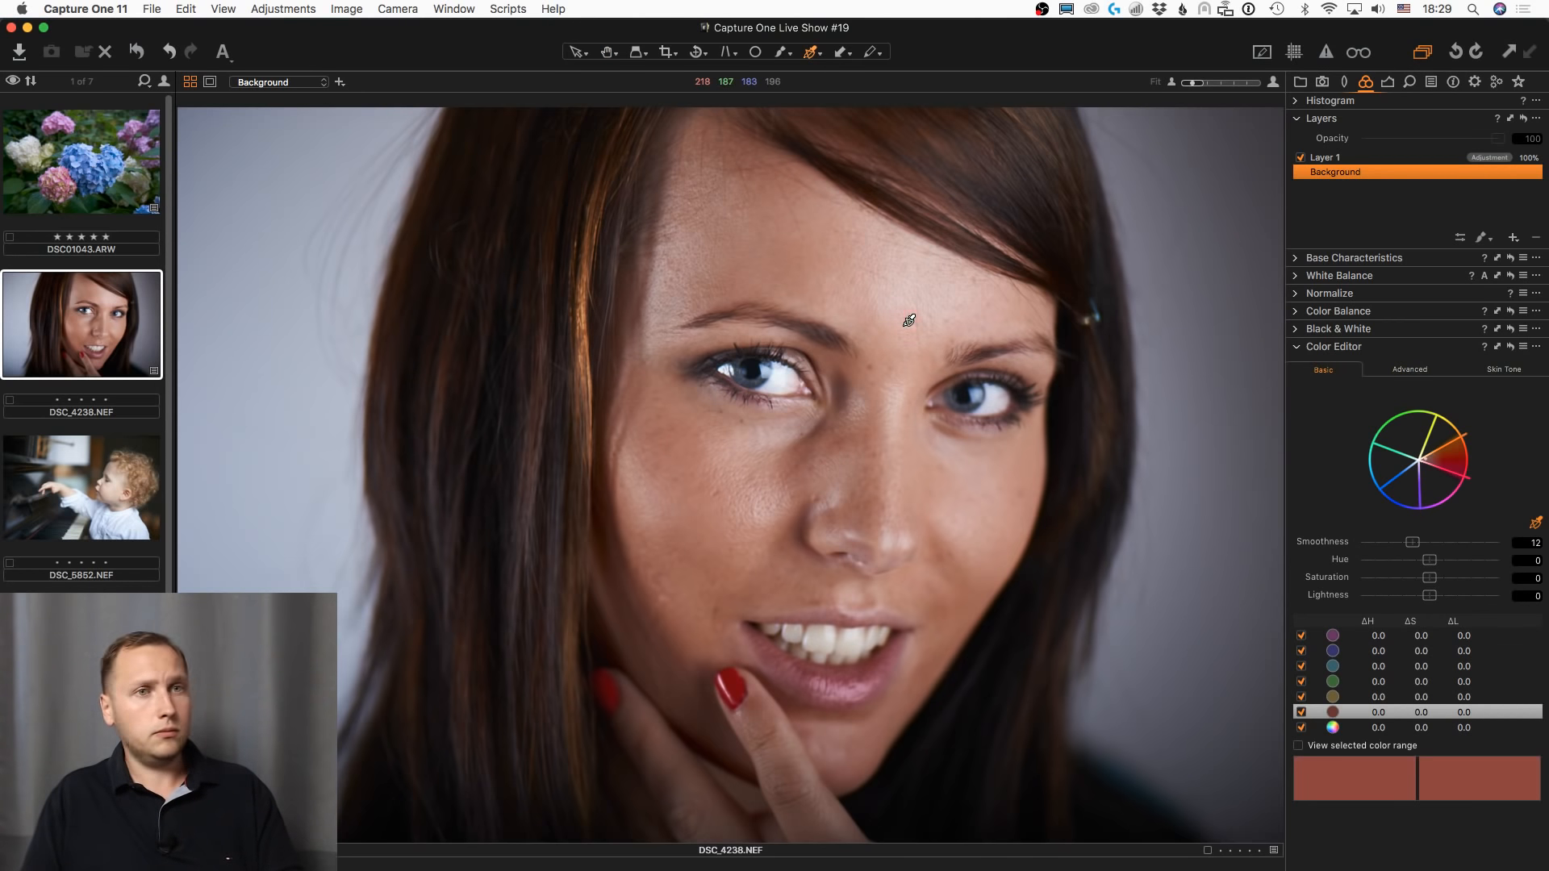
{"action": "left_click", "coordinate": [773, 372]}
- Review the available color picker tools, choosing Pick White Balance and looking through the picker list again
{"action": "left_click", "coordinate": [816, 54]}
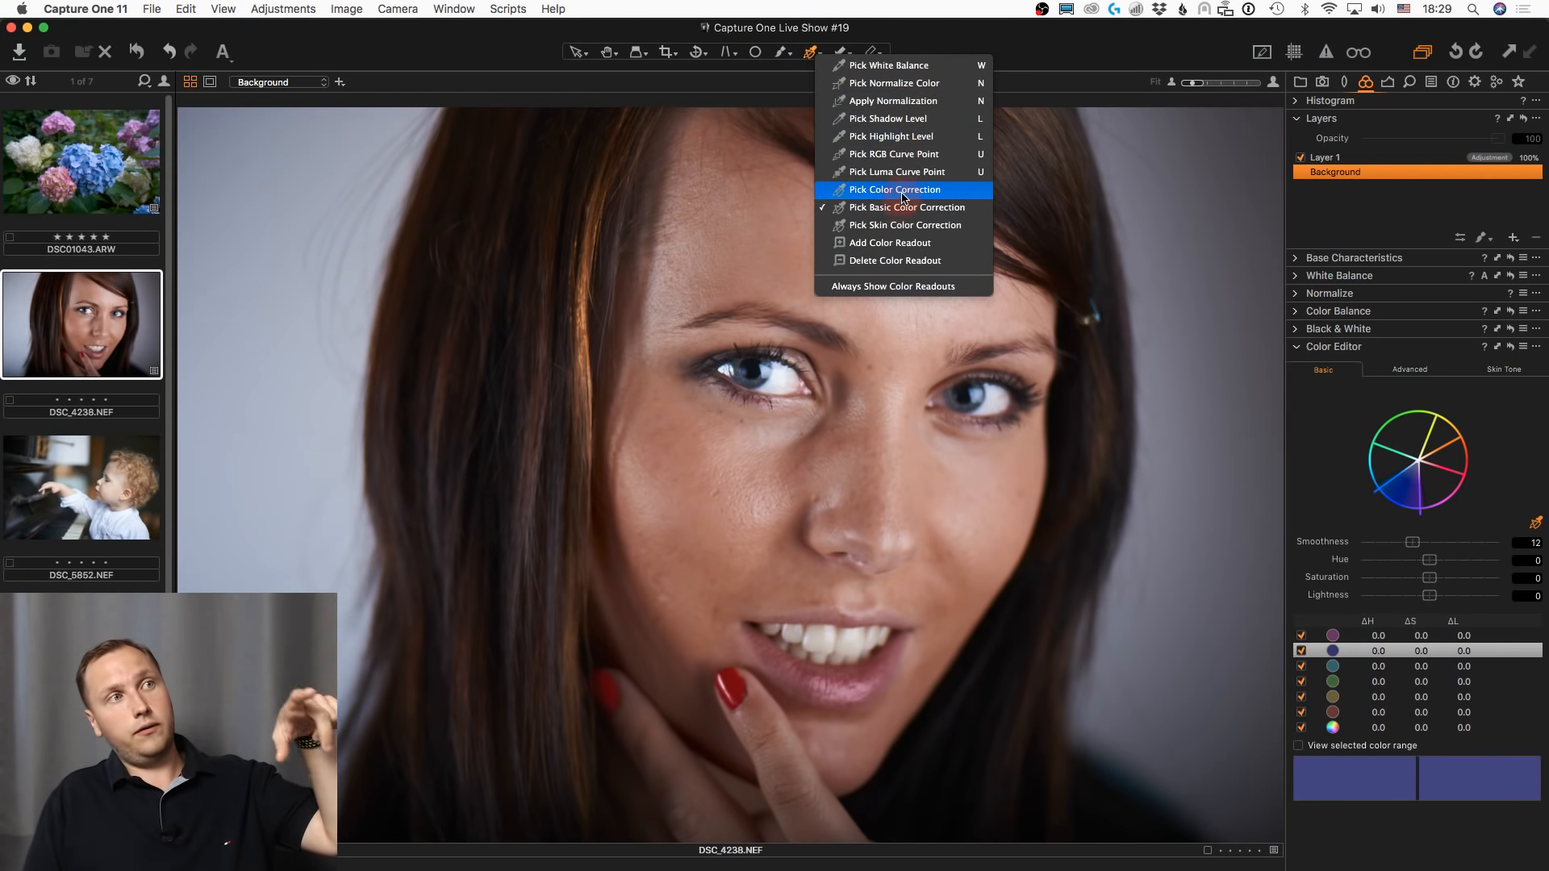
{"action": "left_click", "coordinate": [896, 65]}
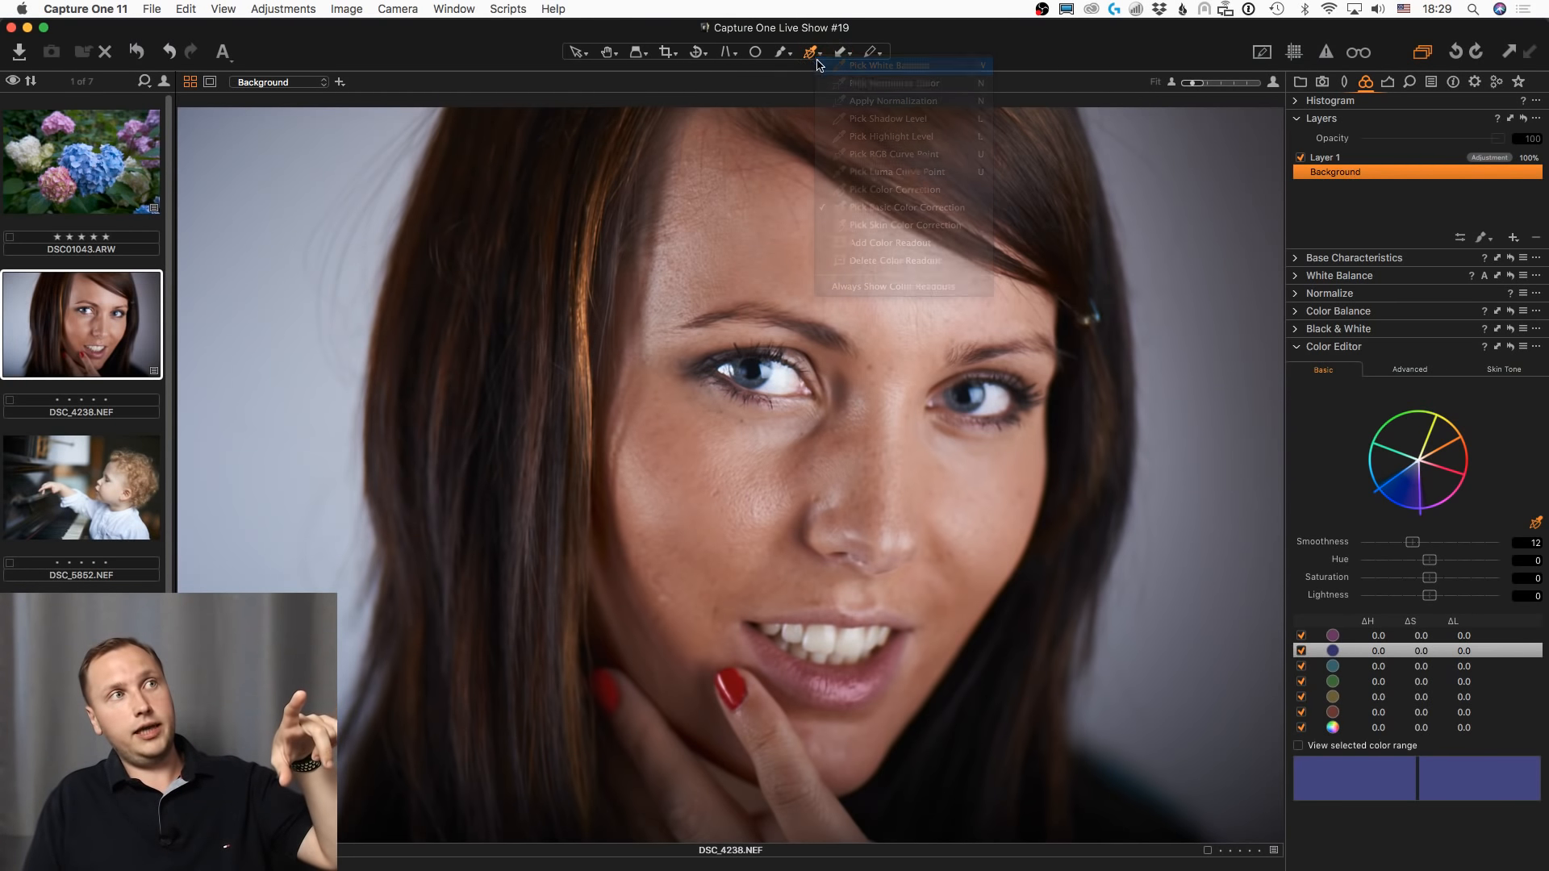
{"action": "left_click", "coordinate": [816, 54]}
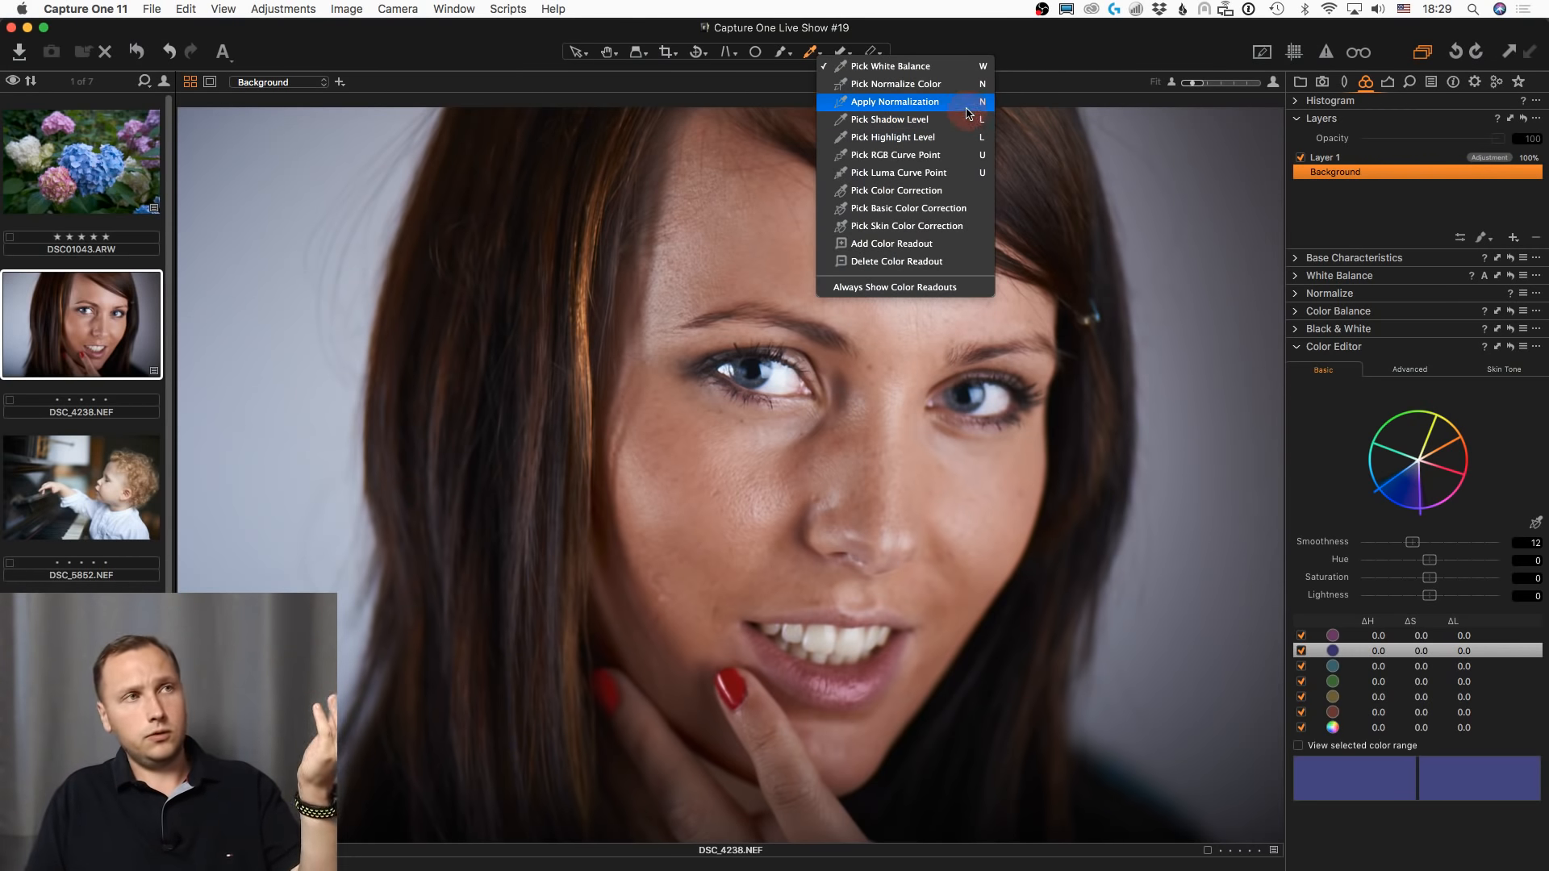
{"action": "left_click", "coordinate": [1059, 73]}
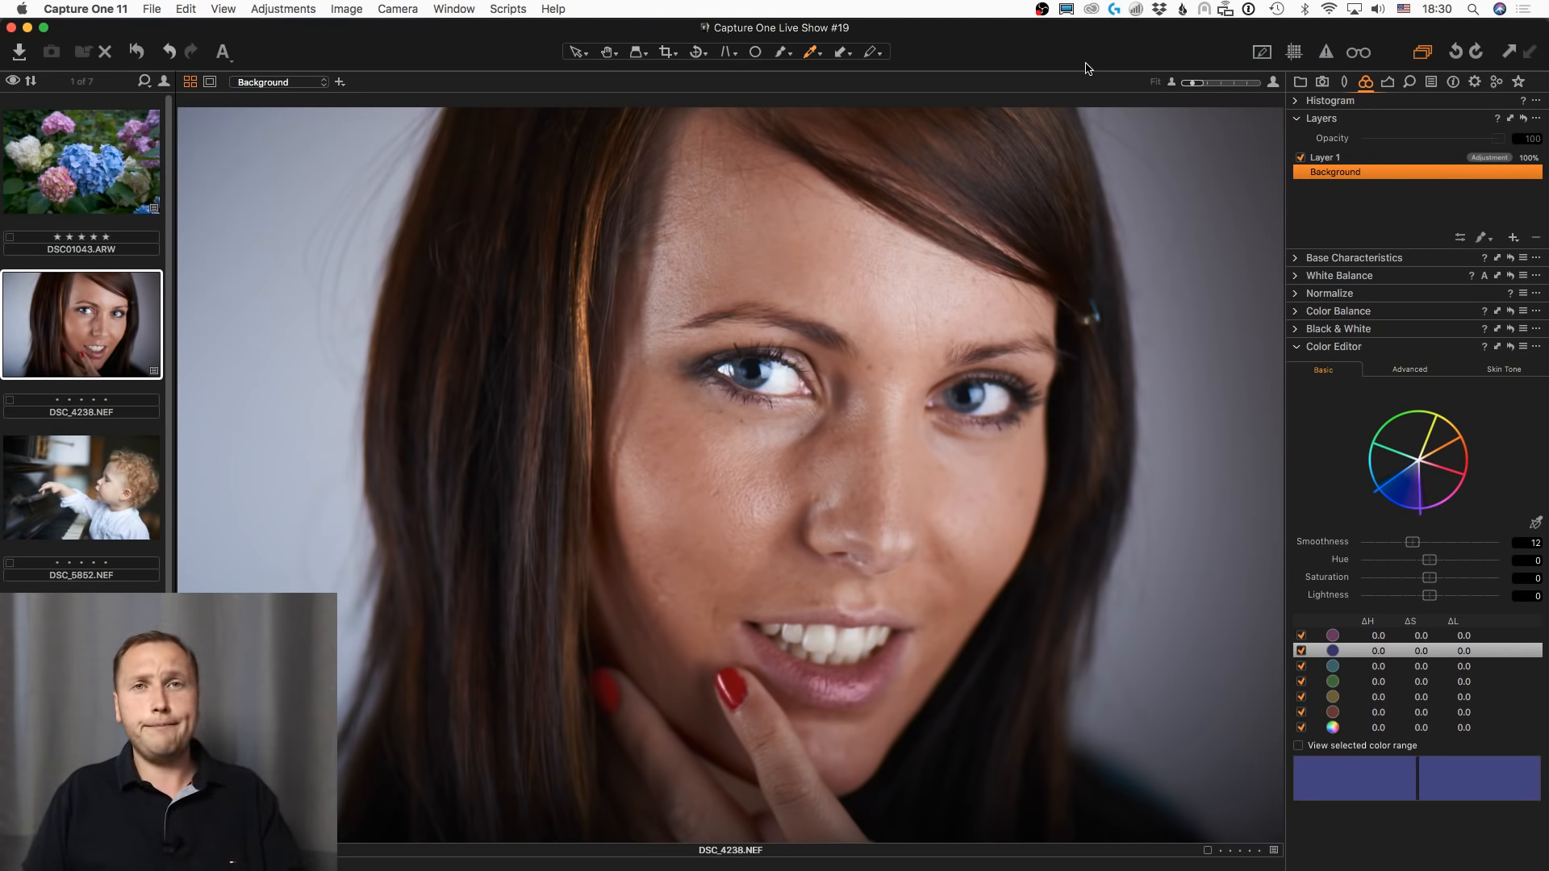
- Set the Color Editor to Advanced mode and view DSC_5852.NEF, the photo of the child at the piano
{"action": "left_click", "coordinate": [1431, 372]}
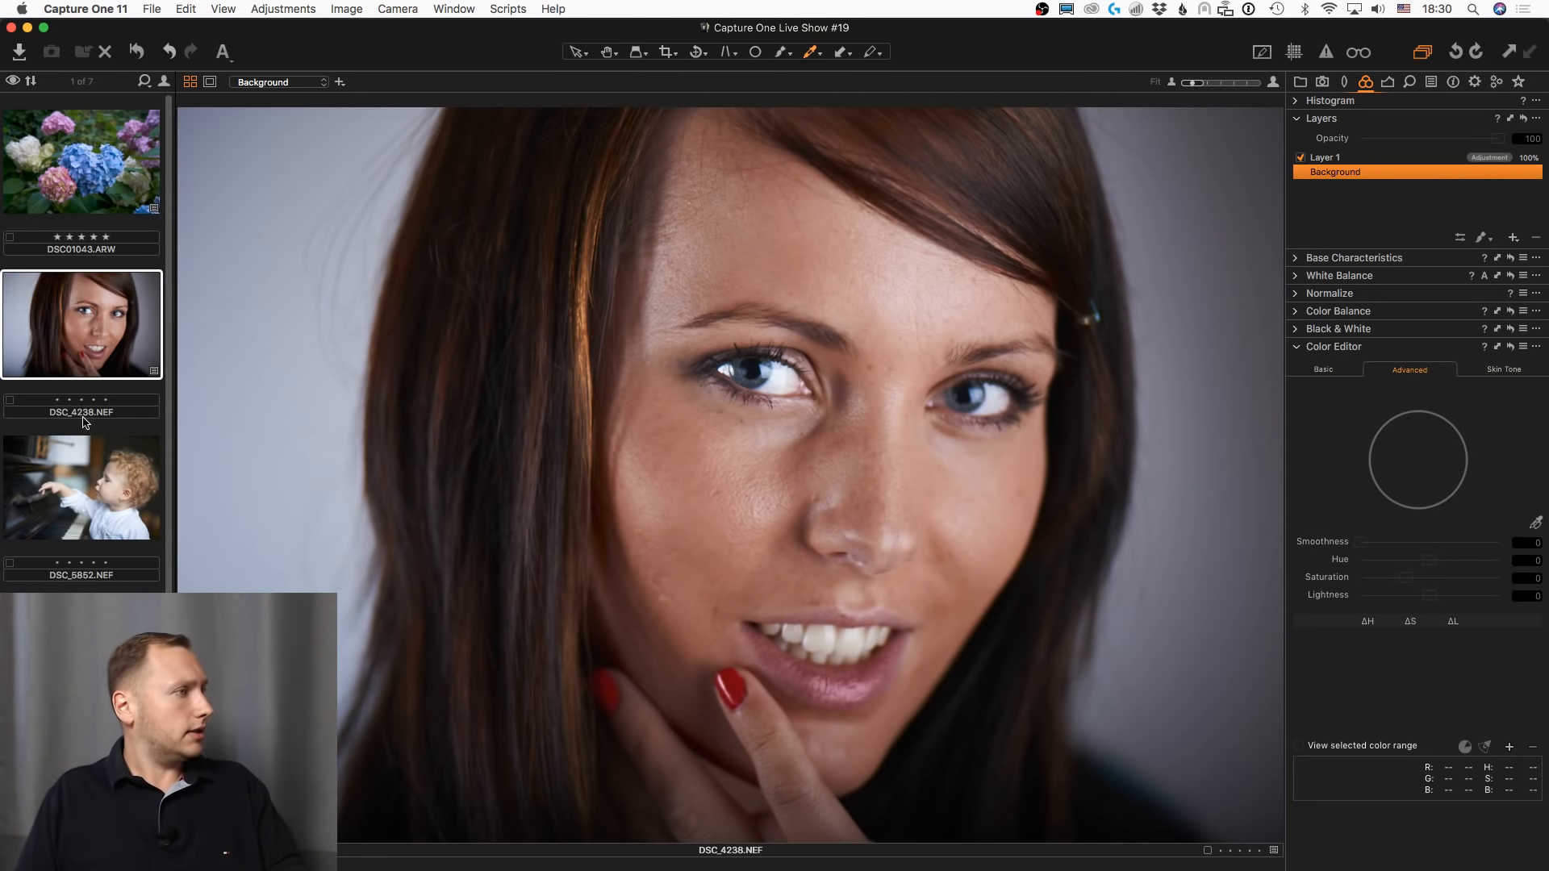
{"action": "scroll", "coordinate": [113, 389], "scroll_direction": "down", "scroll_amount": 4}
{"action": "key", "text": "h"}
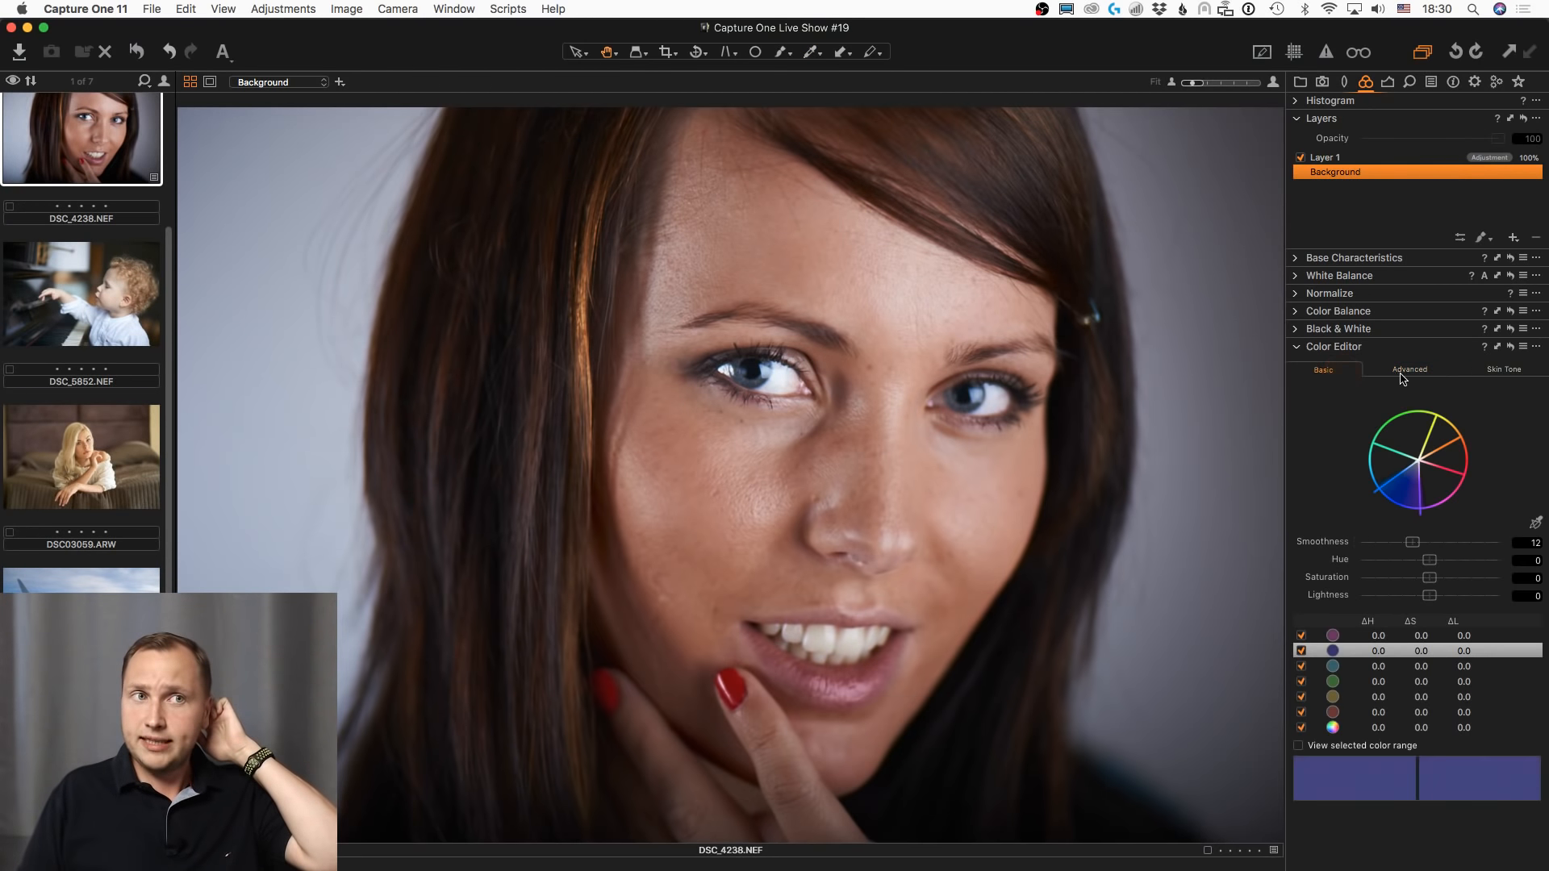
{"action": "left_click", "coordinate": [85, 293]}
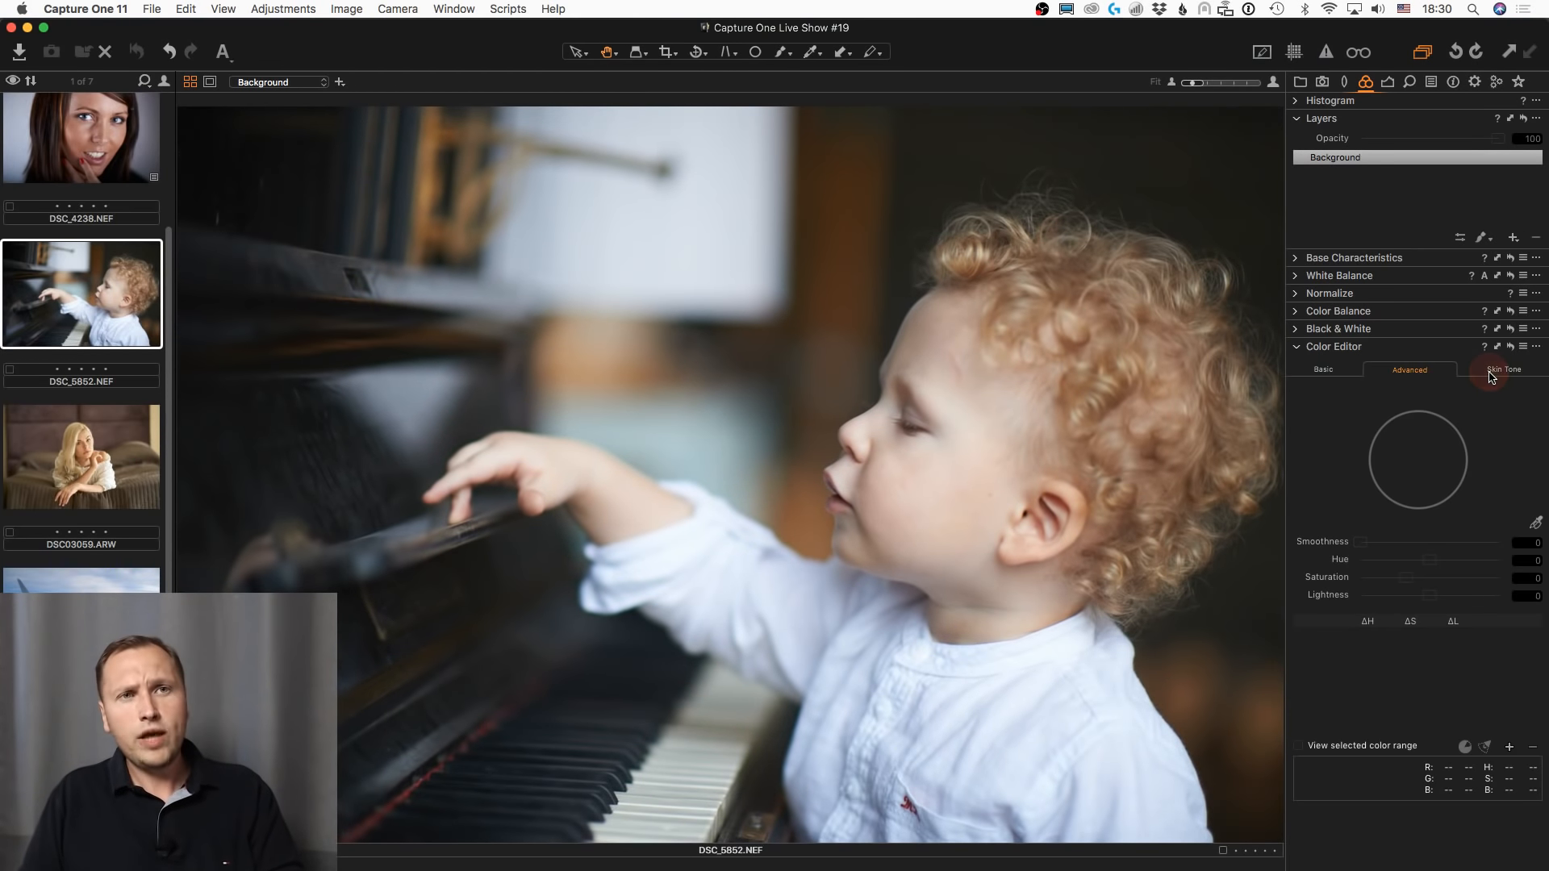
- Open the Skin Tone collection, show DSC02834.ARW magnified on the woman's face, and bring up the exposure tools
{"action": "left_click", "coordinate": [1300, 82]}
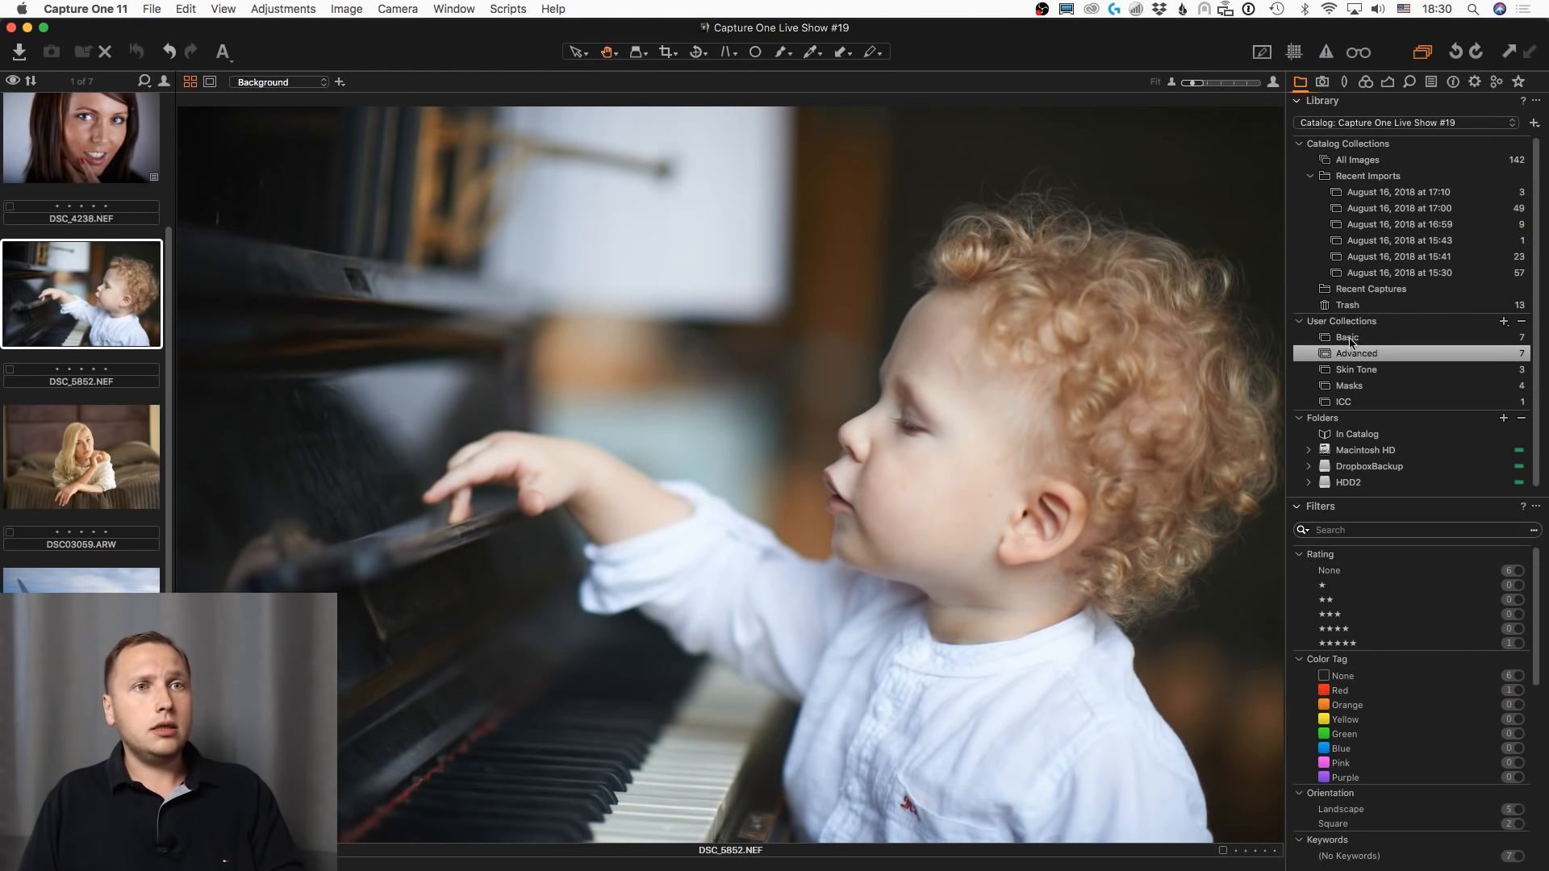
{"action": "left_click", "coordinate": [1351, 370]}
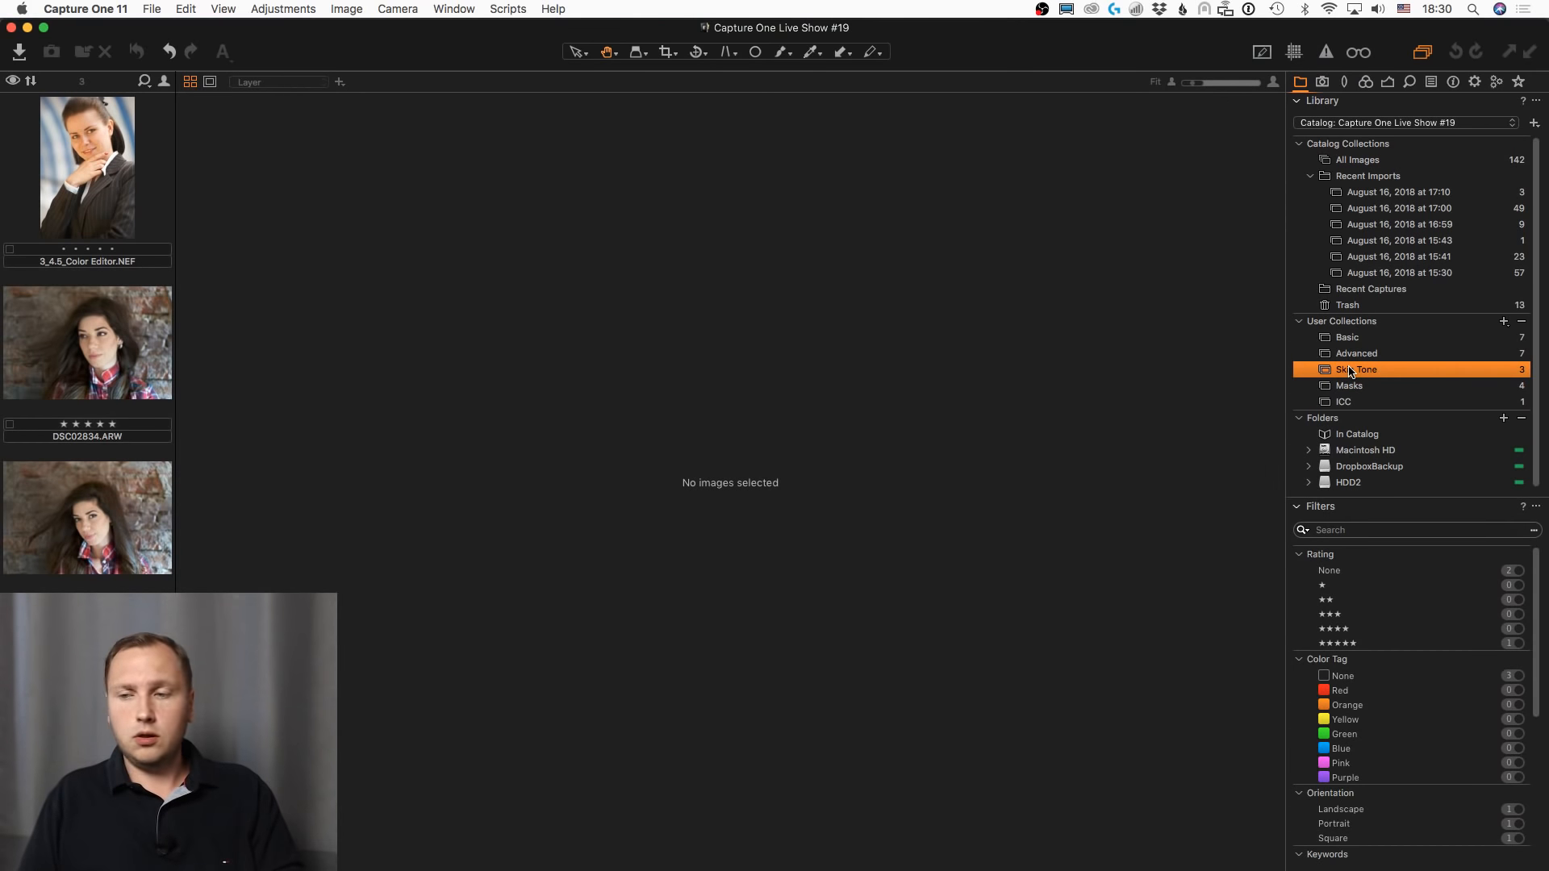
{"action": "left_click", "coordinate": [90, 323]}
{"action": "left_click", "coordinate": [768, 490]}
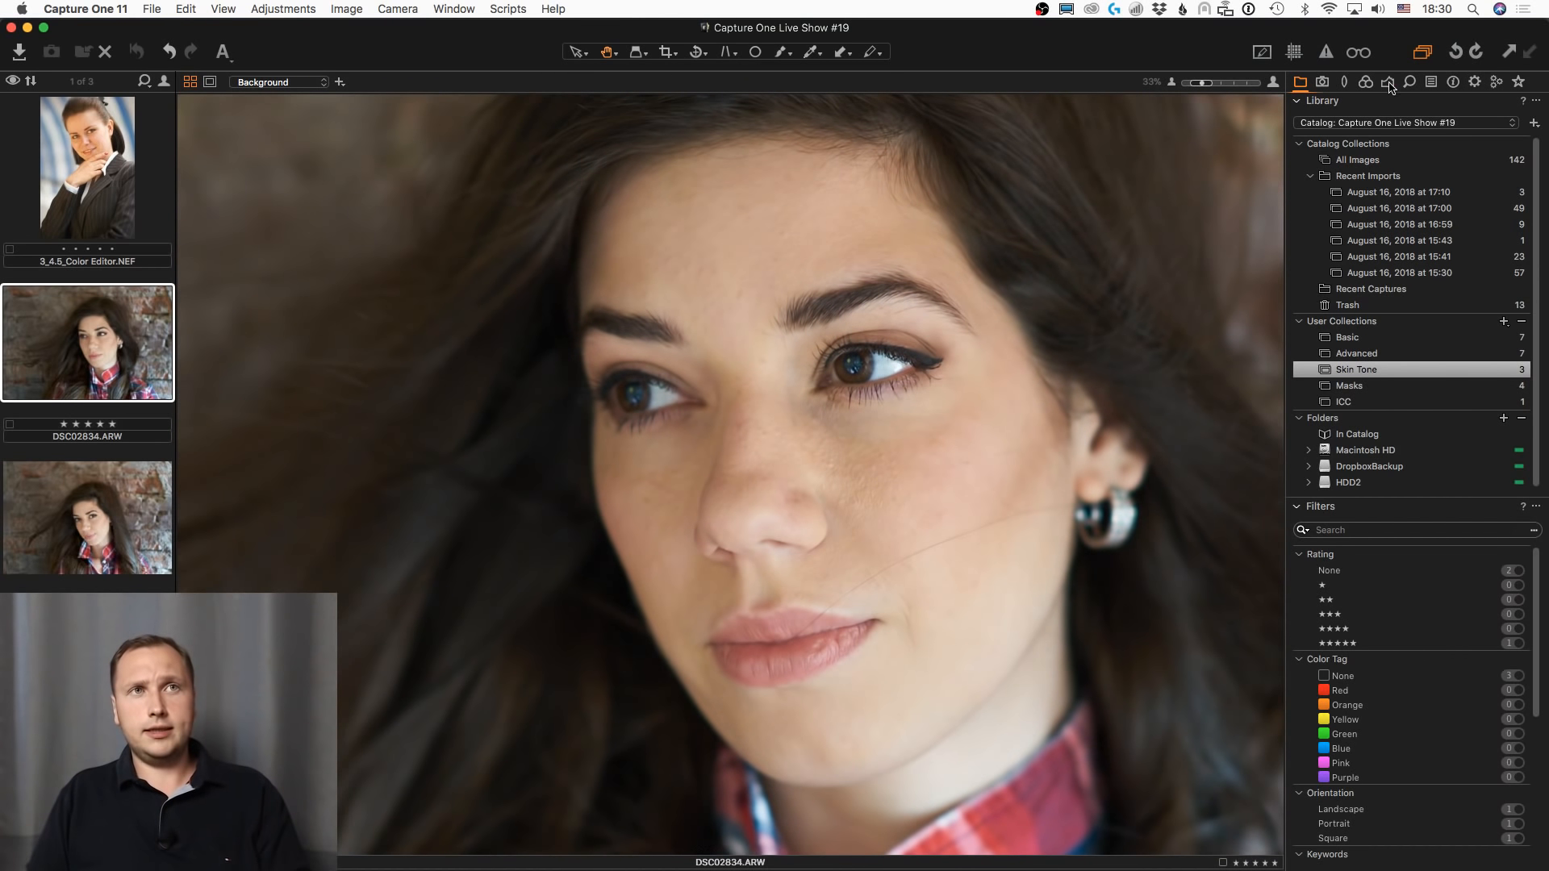
{"action": "left_click", "coordinate": [1388, 83]}
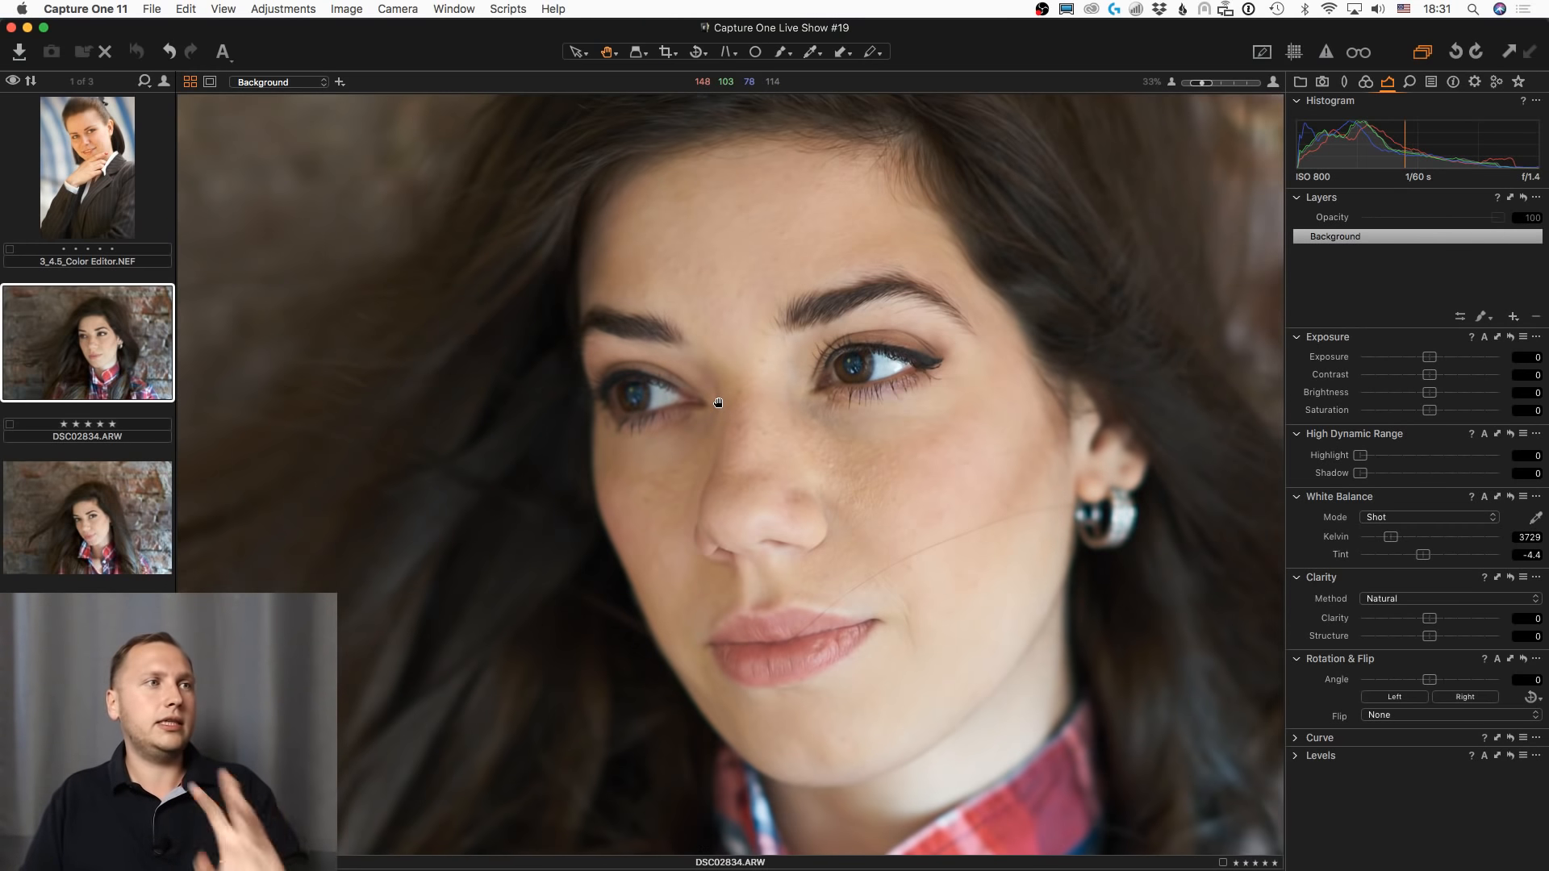
- Compare the skin tones in DSC02870.ARW and DSC02834.ARW, viewing the latter both whole and close up on the face
{"action": "left_click", "coordinate": [114, 523]}
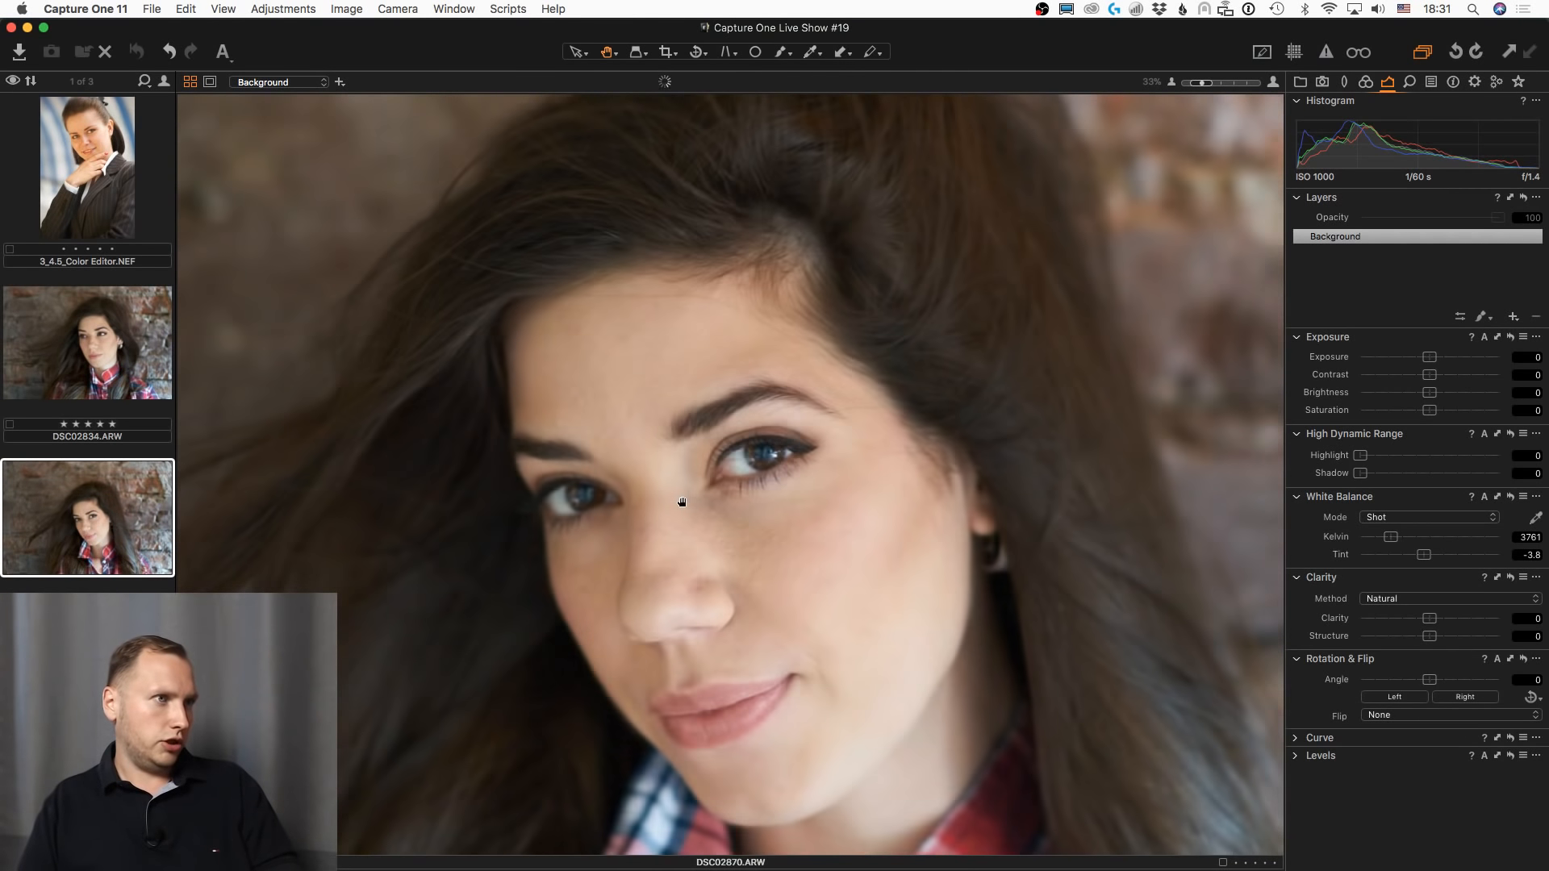
{"action": "left_click", "coordinate": [103, 339]}
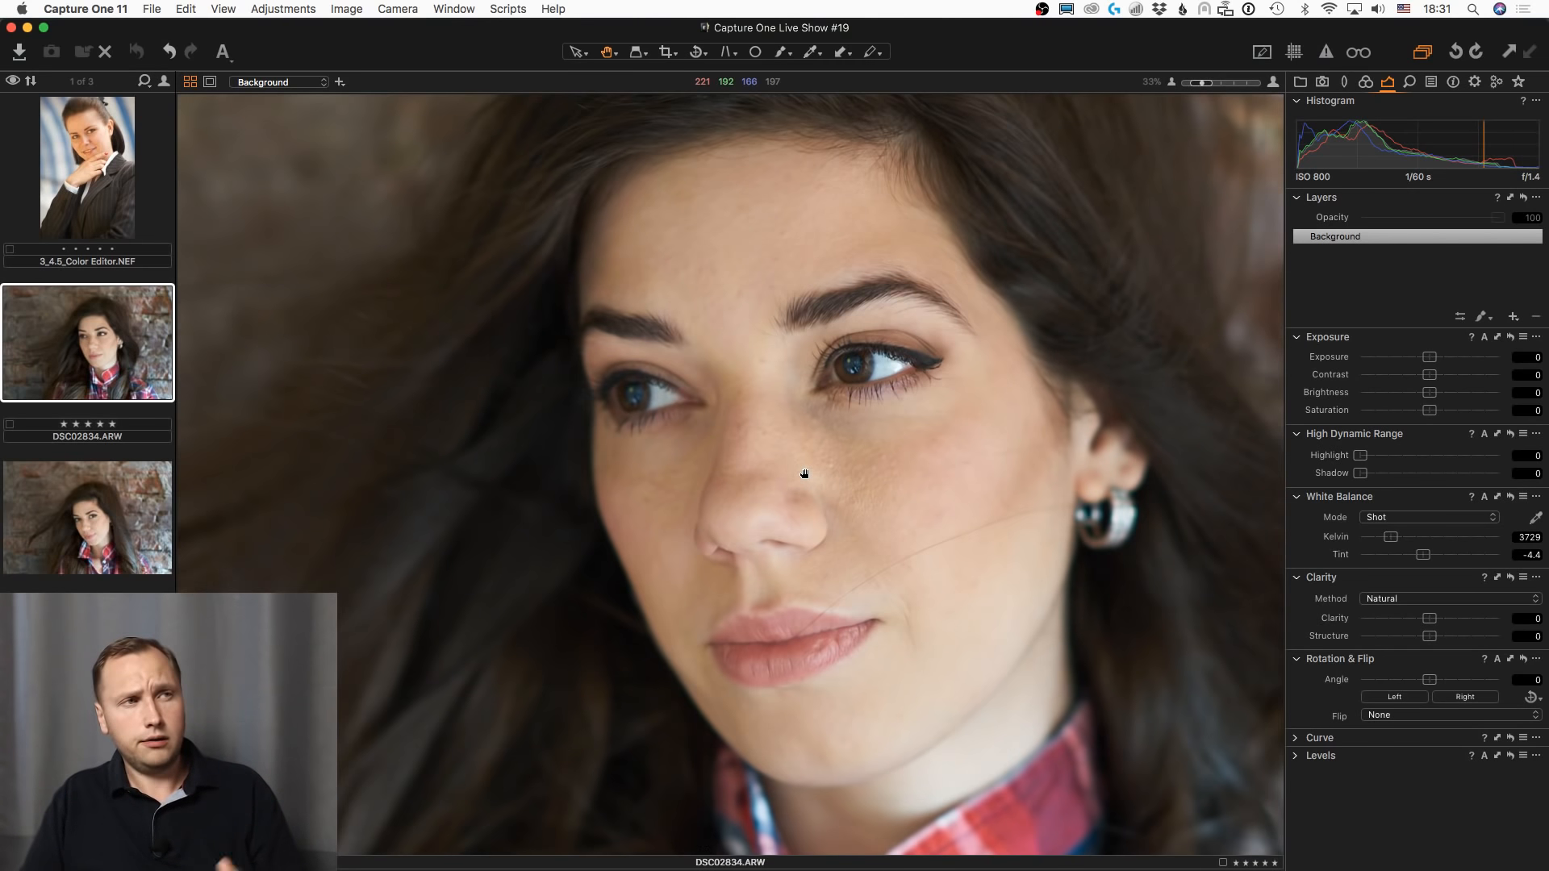
{"action": "double_click", "coordinate": [666, 386]}
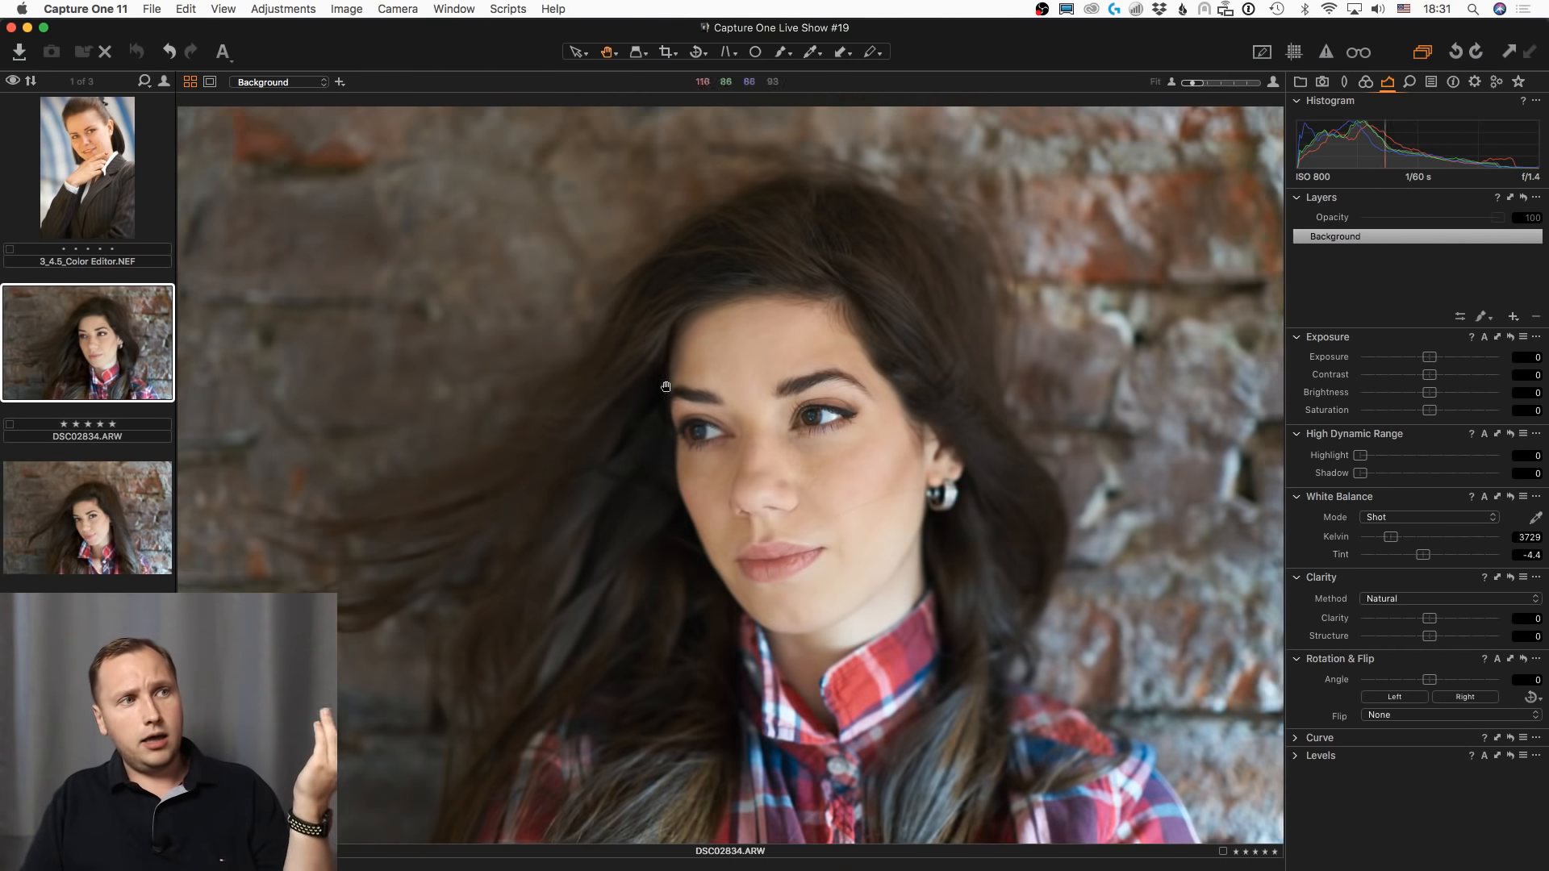
{"action": "scroll", "coordinate": [666, 395], "scroll_direction": "up", "scroll_amount": 2}
{"action": "left_click_drag", "start_coordinate": [932, 474], "coordinate": [852, 429]}
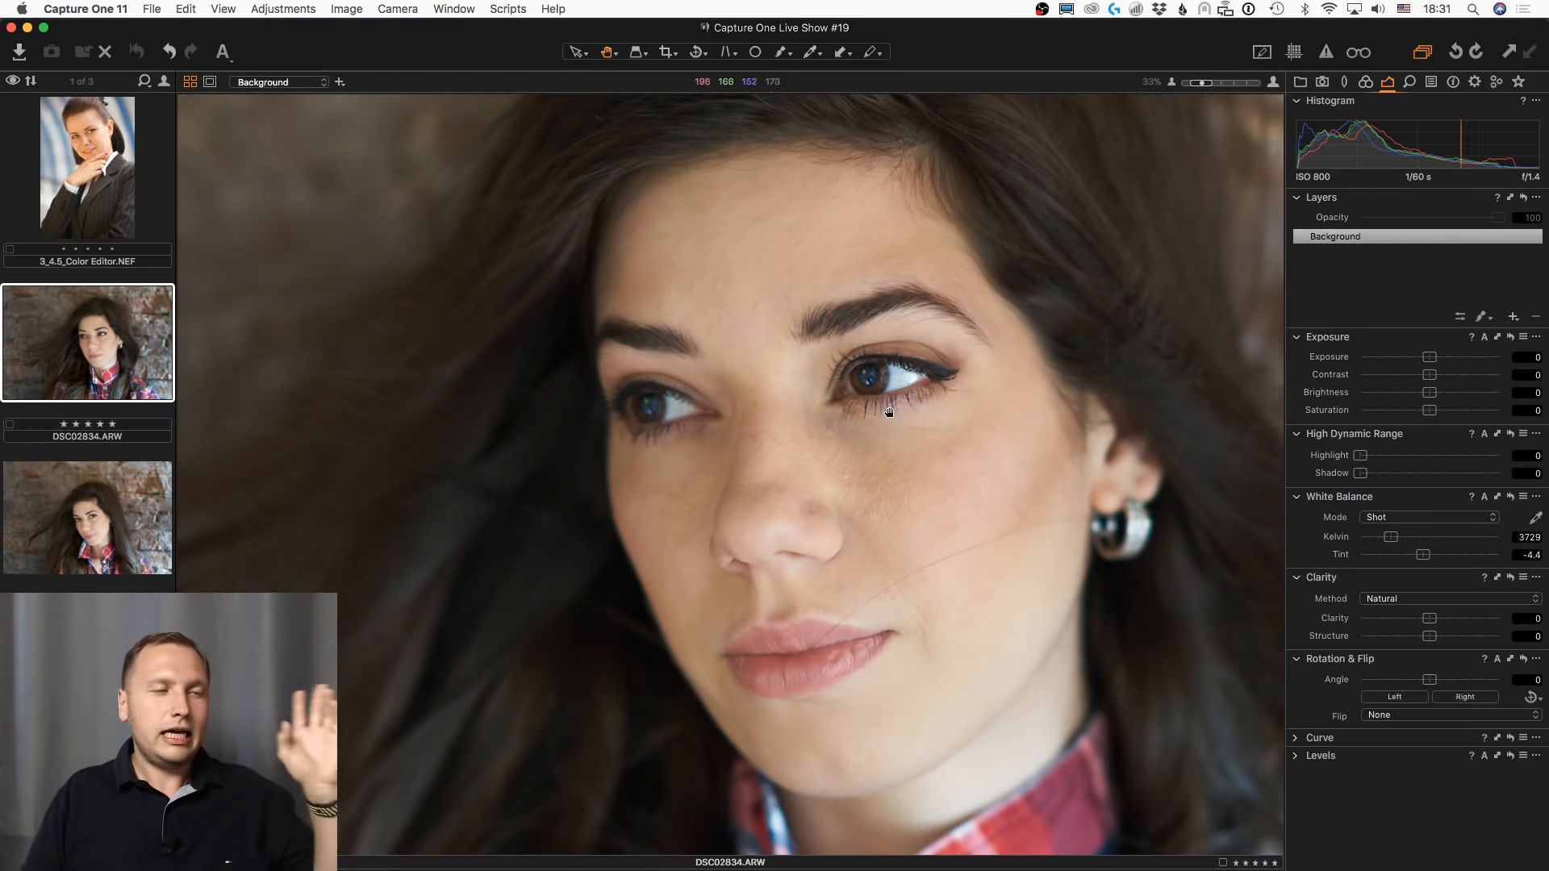
- Paint an adjustment mask on a new layer over the woman's facial skin in DSC02834.ARW, leaving out the eyes and lips
{"action": "key", "text": "super+0"}
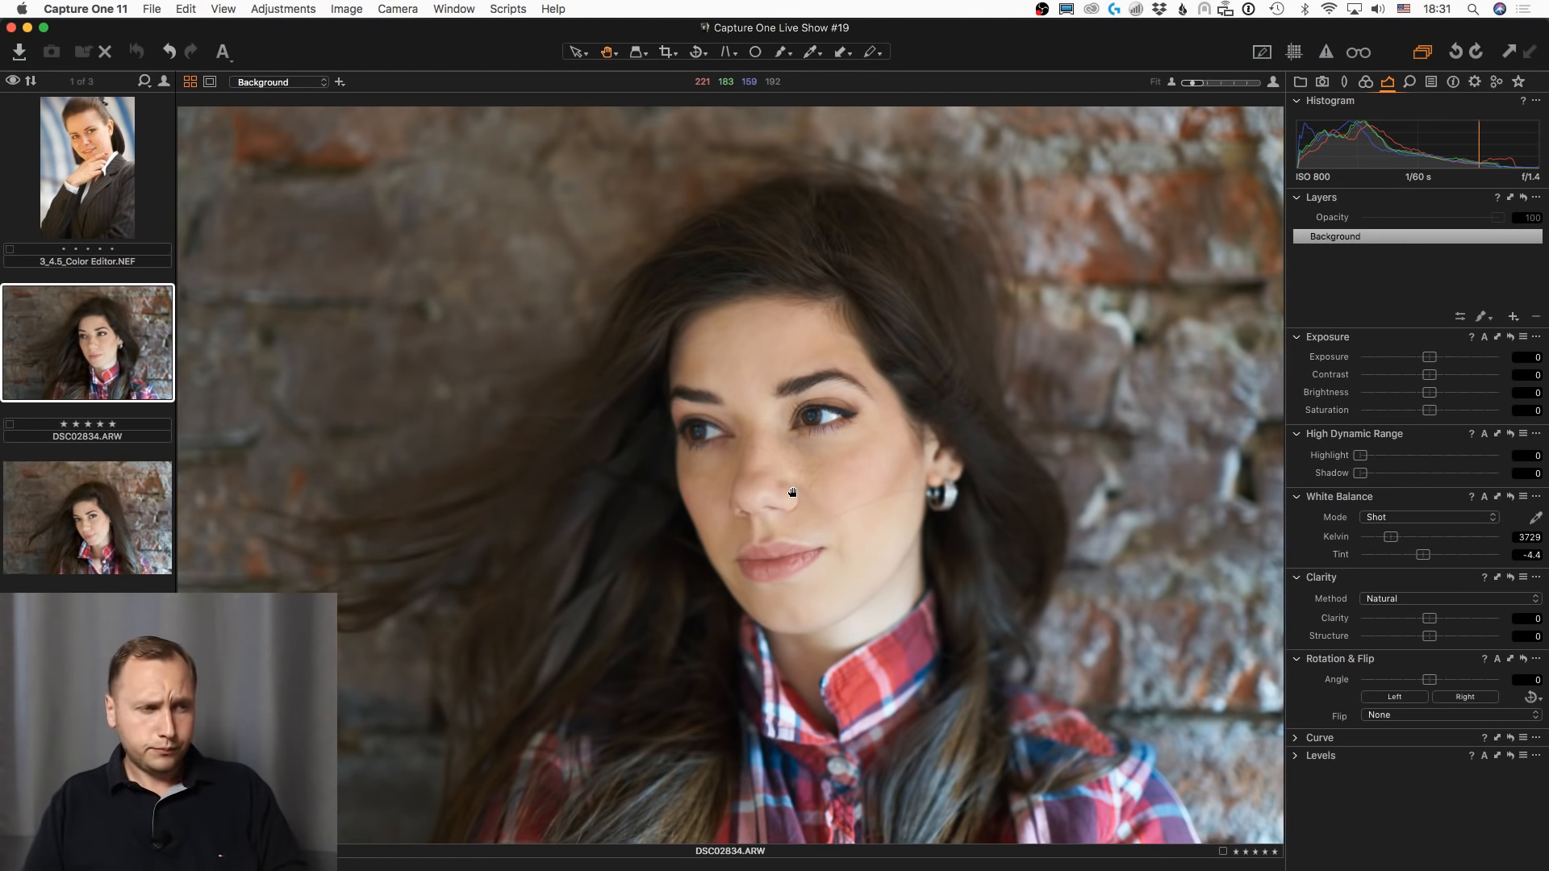
{"action": "scroll", "coordinate": [798, 466], "scroll_direction": "up", "scroll_amount": 2}
{"action": "scroll", "coordinate": [771, 500], "scroll_direction": "down", "scroll_amount": 1}
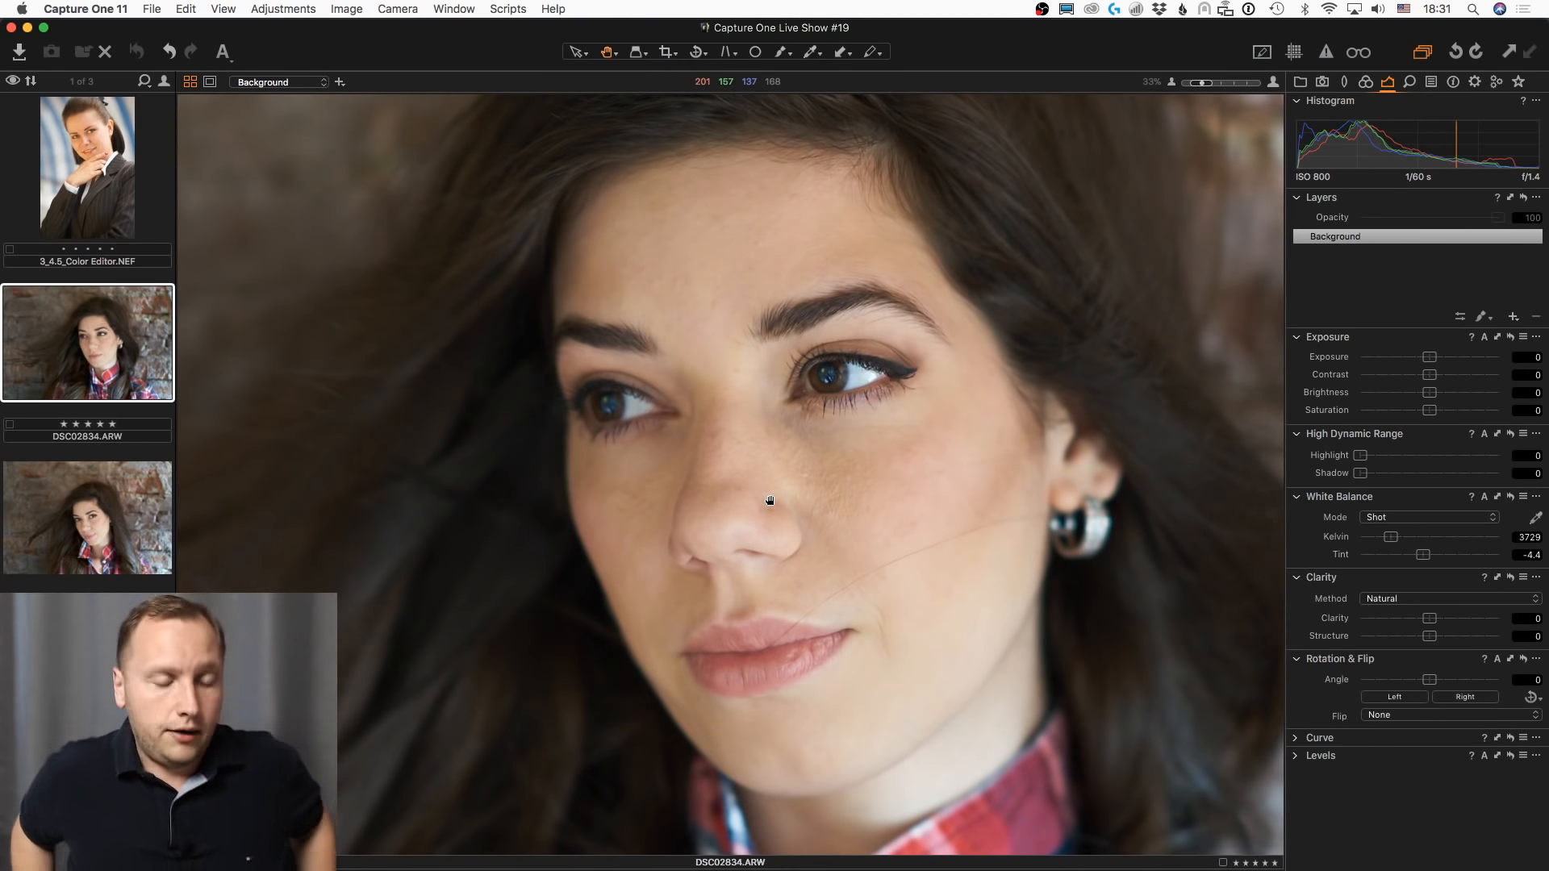
{"action": "key", "text": "b"}
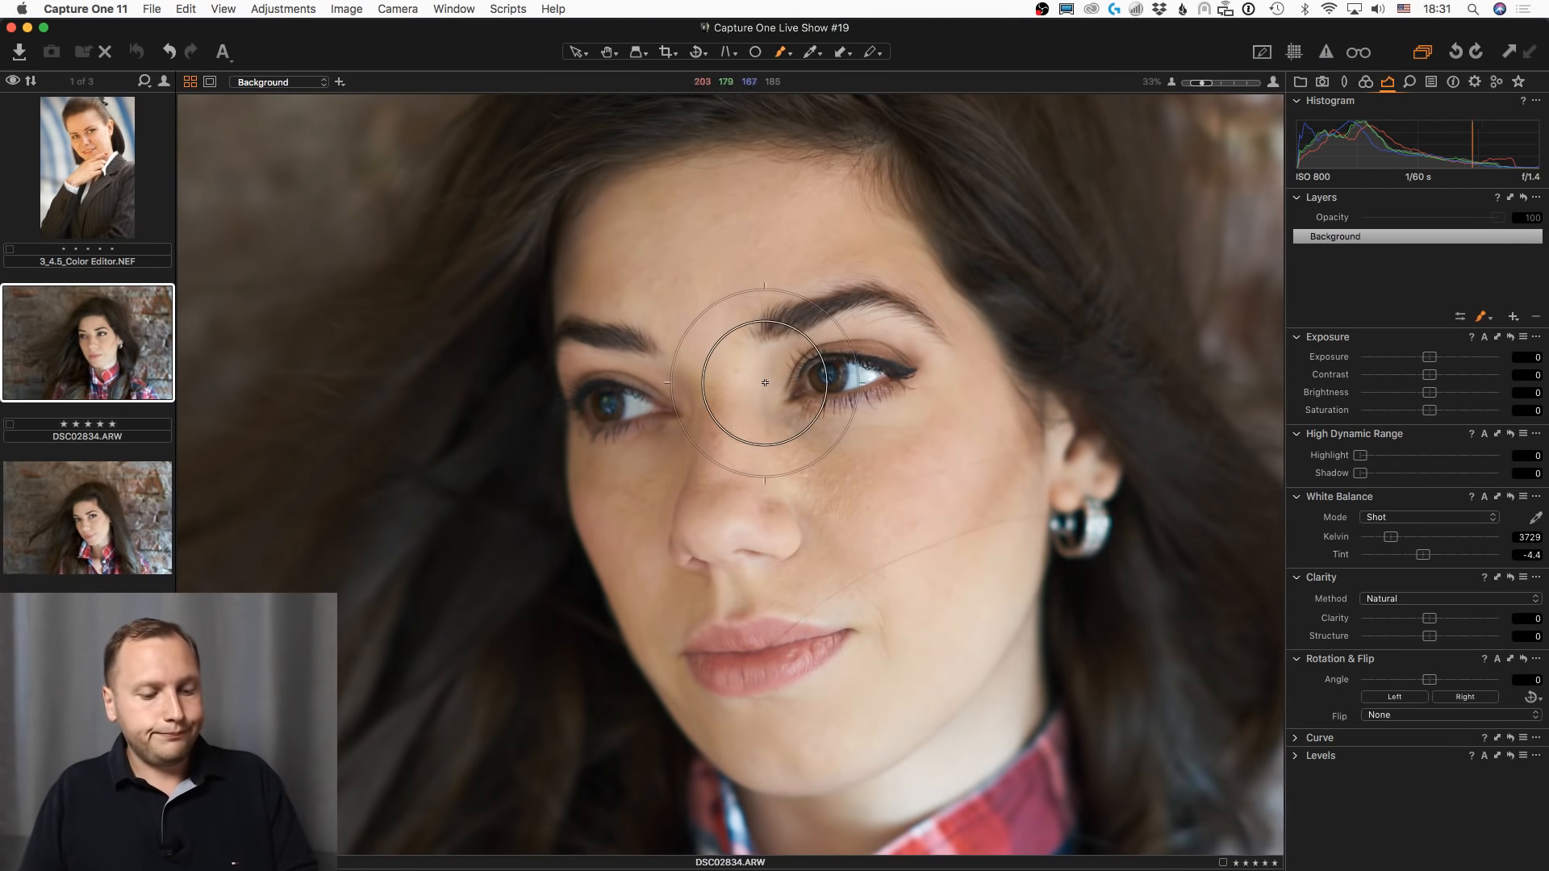
{"action": "mouse_move", "coordinate": [694, 278]}
{"action": "left_mouse_down"}
{"action": "mouse_move", "coordinate": [664, 242]}
{"action": "mouse_move", "coordinate": [677, 304]}
{"action": "mouse_move", "coordinate": [634, 259]}
{"action": "mouse_move", "coordinate": [934, 201]}
{"action": "mouse_move", "coordinate": [1000, 393]}
{"action": "mouse_move", "coordinate": [971, 456]}
{"action": "mouse_move", "coordinate": [799, 518]}
{"action": "mouse_move", "coordinate": [716, 472]}
{"action": "mouse_move", "coordinate": [719, 376]}
{"action": "mouse_move", "coordinate": [709, 459]}
{"action": "mouse_move", "coordinate": [660, 531]}
{"action": "mouse_move", "coordinate": [639, 514]}
{"action": "mouse_move", "coordinate": [647, 552]}
{"action": "mouse_move", "coordinate": [951, 520]}
{"action": "mouse_move", "coordinate": [994, 554]}
{"action": "mouse_move", "coordinate": [871, 735]}
{"action": "mouse_move", "coordinate": [779, 775]}
{"action": "mouse_move", "coordinate": [671, 749]}
{"action": "mouse_move", "coordinate": [608, 660]}
{"action": "mouse_move", "coordinate": [869, 780]}
{"action": "mouse_move", "coordinate": [939, 759]}
{"action": "mouse_move", "coordinate": [832, 832]}
{"action": "mouse_move", "coordinate": [1006, 682]}
{"action": "mouse_move", "coordinate": [1010, 651]}
{"action": "mouse_move", "coordinate": [917, 599]}
{"action": "mouse_move", "coordinate": [903, 502]}
{"action": "mouse_move", "coordinate": [812, 497]}
{"action": "left_mouse_up"}
{"action": "key", "text": "m"}
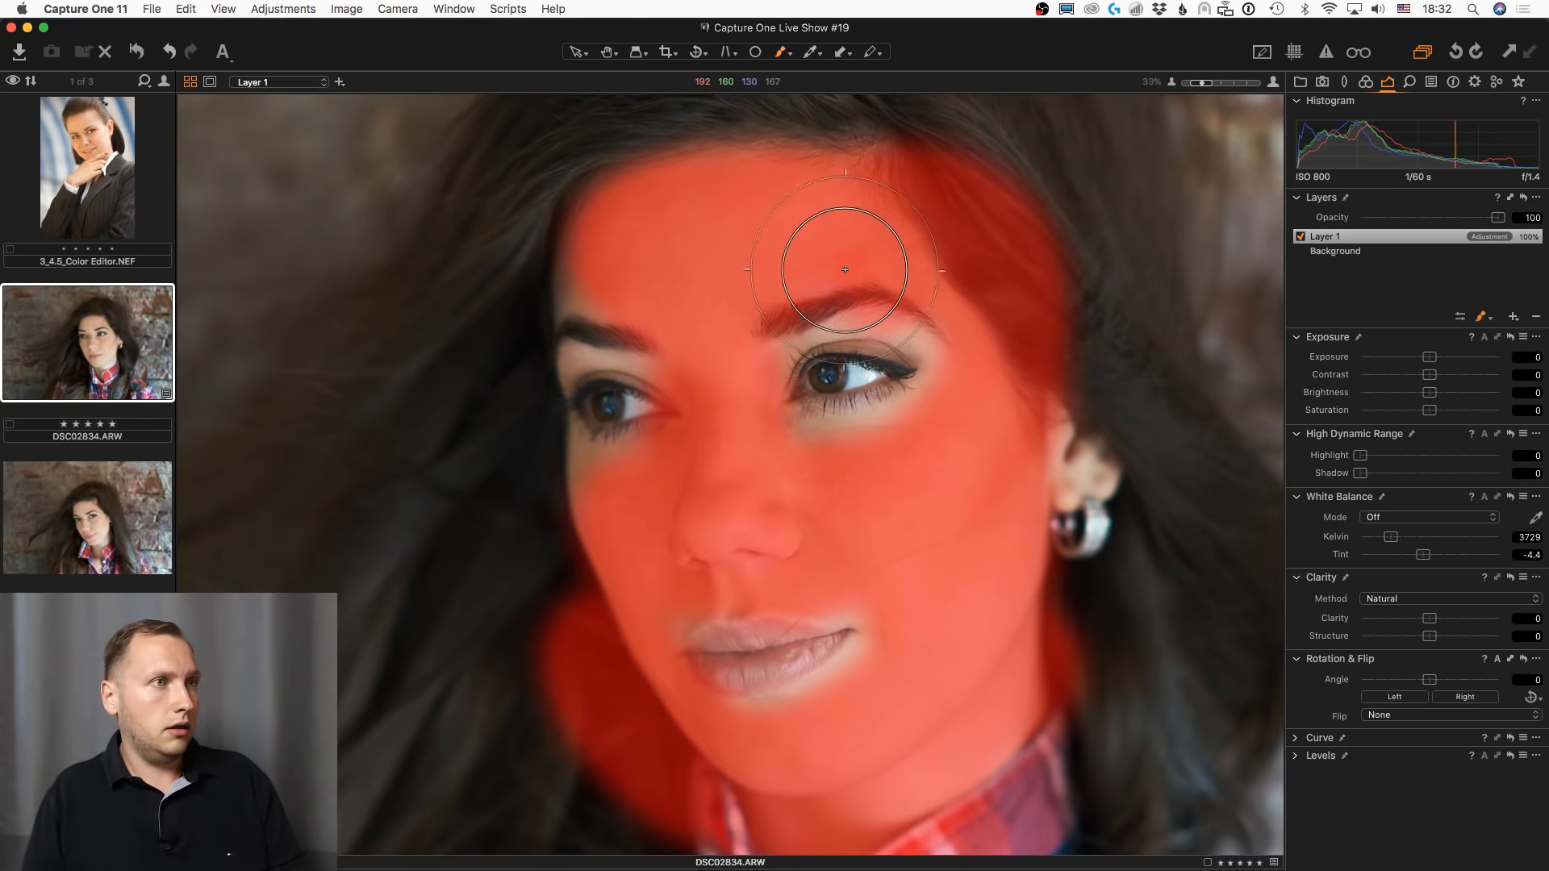
{"action": "mouse_move", "coordinate": [638, 235]}
{"action": "left_mouse_down"}
{"action": "mouse_move", "coordinate": [593, 297]}
{"action": "mouse_move", "coordinate": [569, 524]}
{"action": "left_mouse_up"}
- Preview refining the face mask with a radius of 205, and extend the painted mask over the ear
{"action": "key", "text": "ctrl+r"}
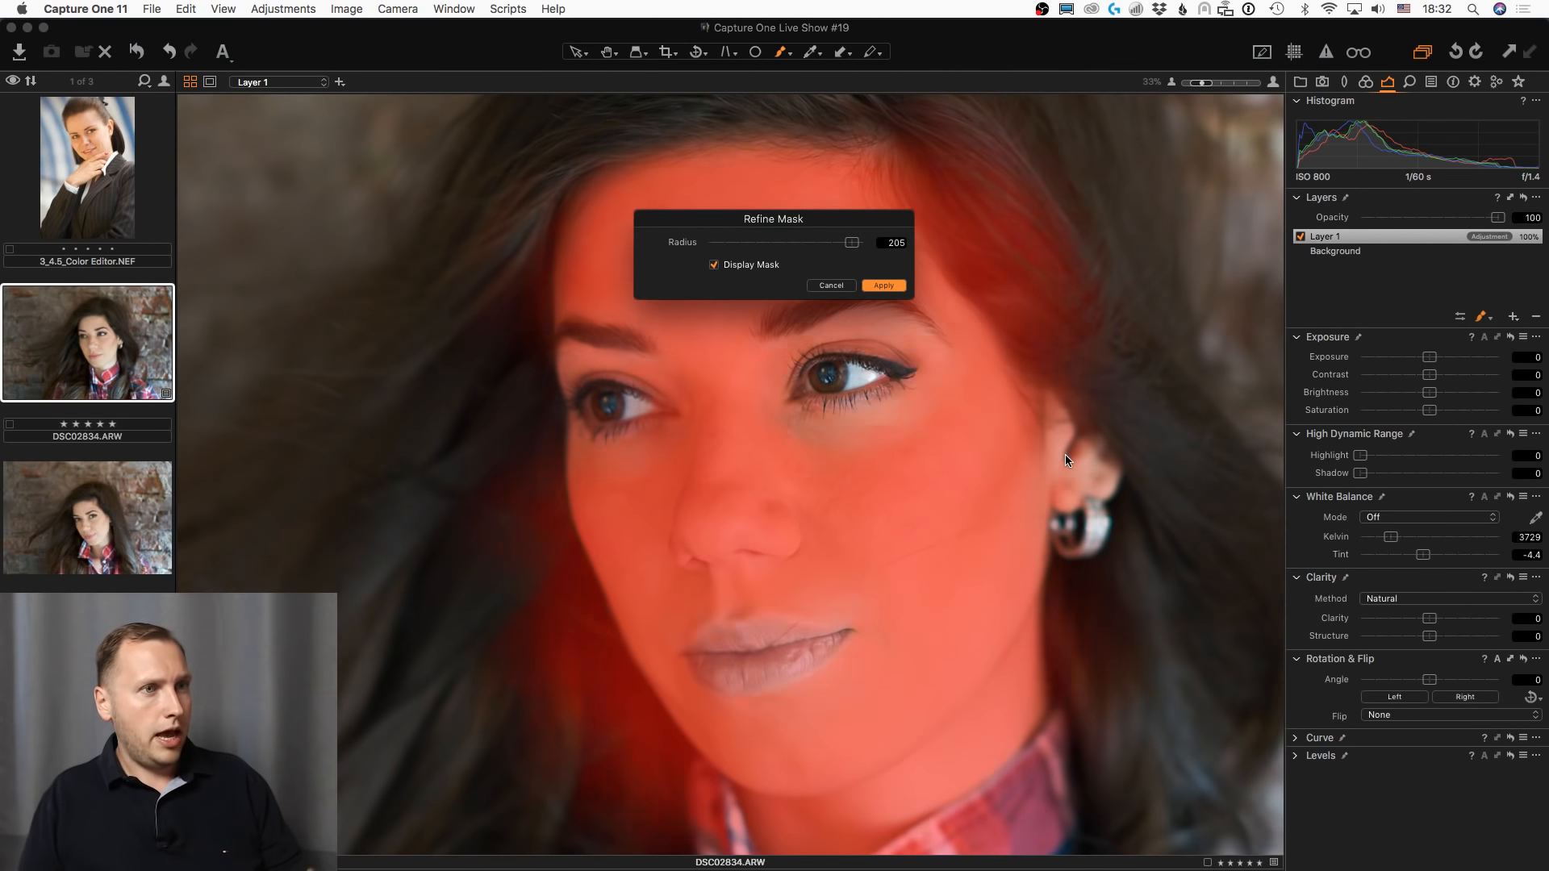
{"action": "key", "text": "b"}
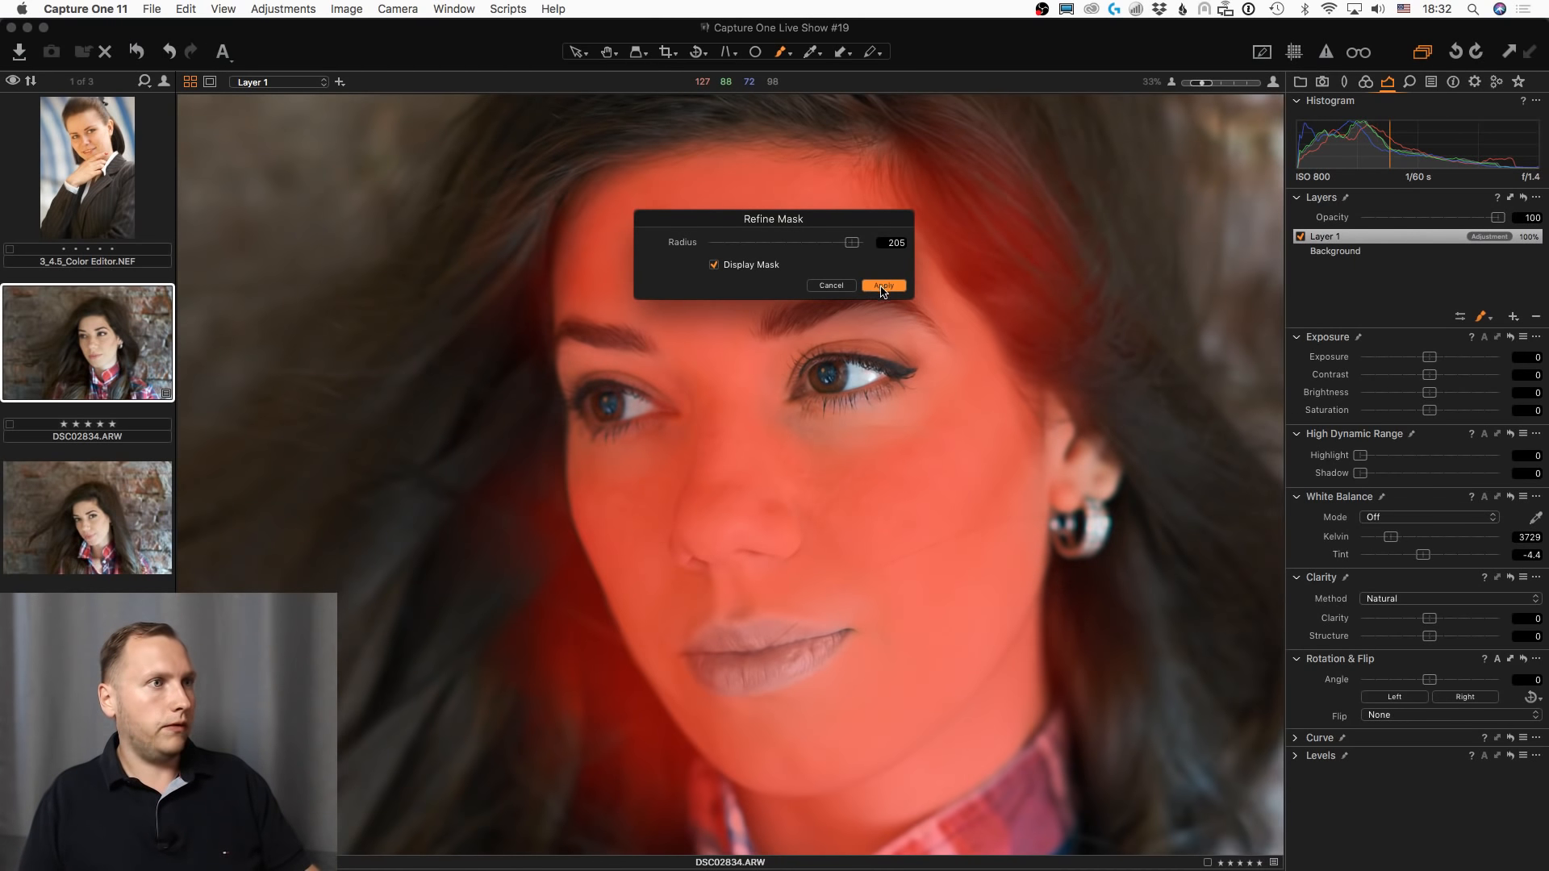
{"action": "left_click", "coordinate": [883, 286]}
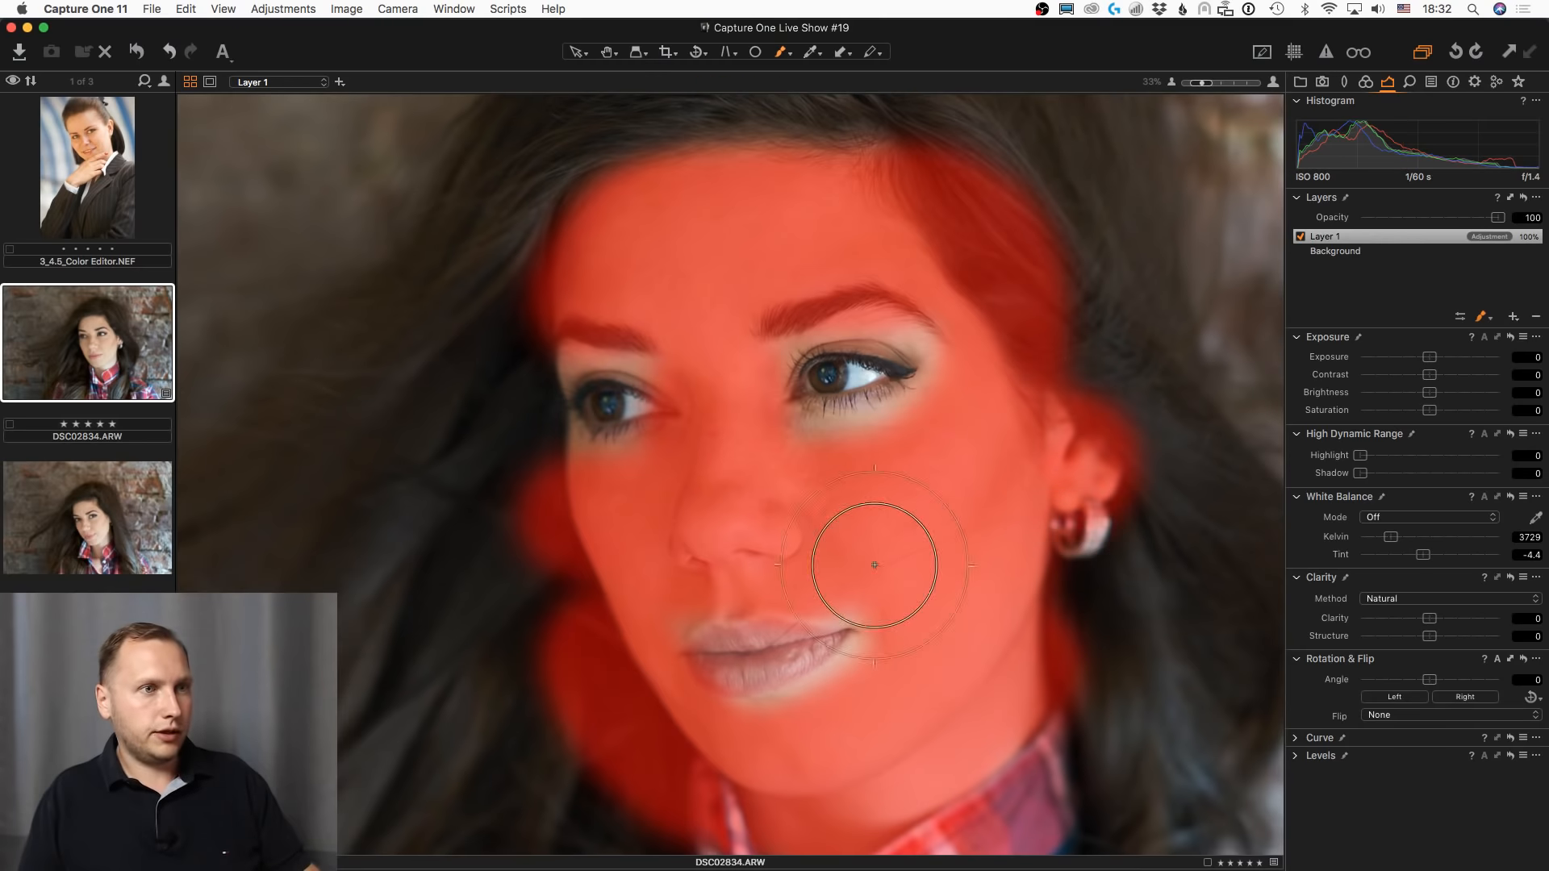
- Erase the mask spill beside the cheek and jaw, and refine the mask edges with a radius of 205
{"action": "key", "text": "e"}
{"action": "mouse_move", "coordinate": [505, 543]}
{"action": "left_mouse_down"}
{"action": "mouse_move", "coordinate": [535, 632]}
{"action": "mouse_move", "coordinate": [650, 812]}
{"action": "mouse_move", "coordinate": [702, 842]}
{"action": "left_mouse_up"}
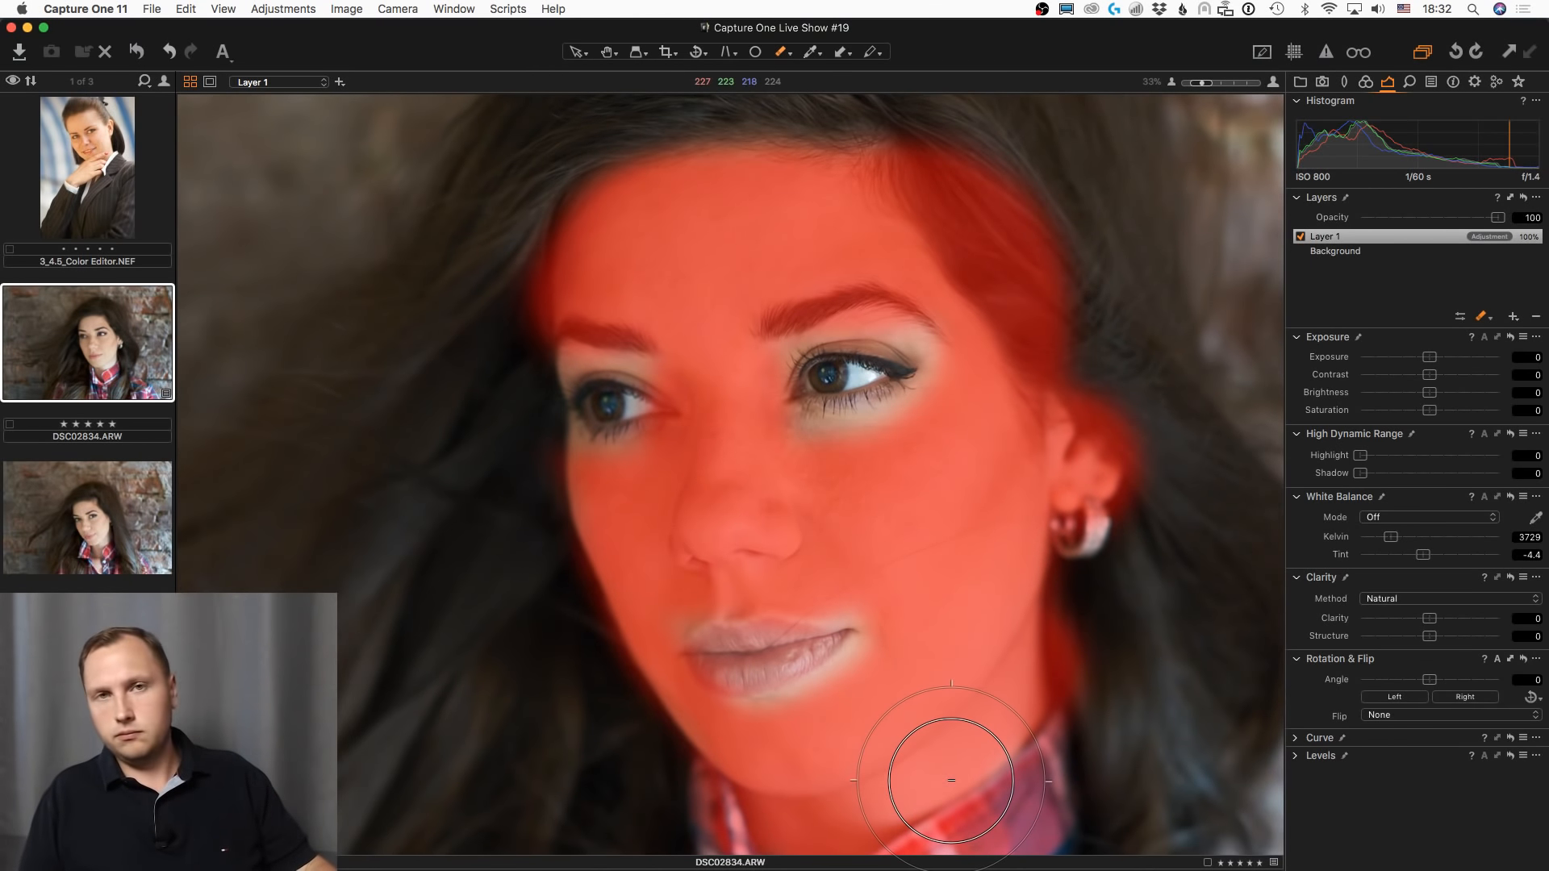
{"action": "key", "text": "ctrl+r"}
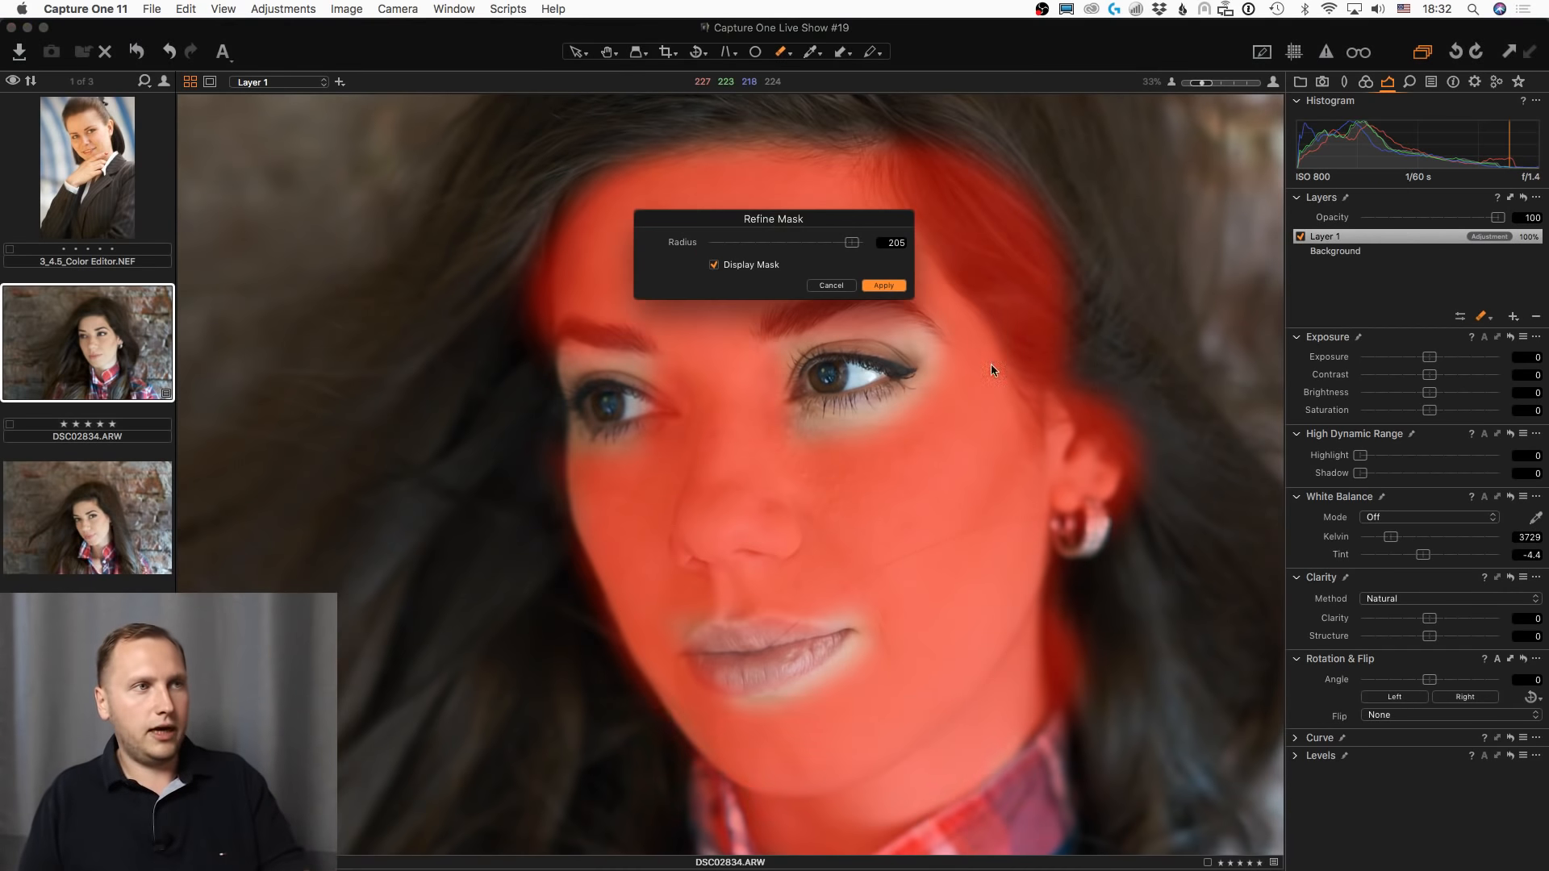
{"action": "left_click", "coordinate": [883, 286]}
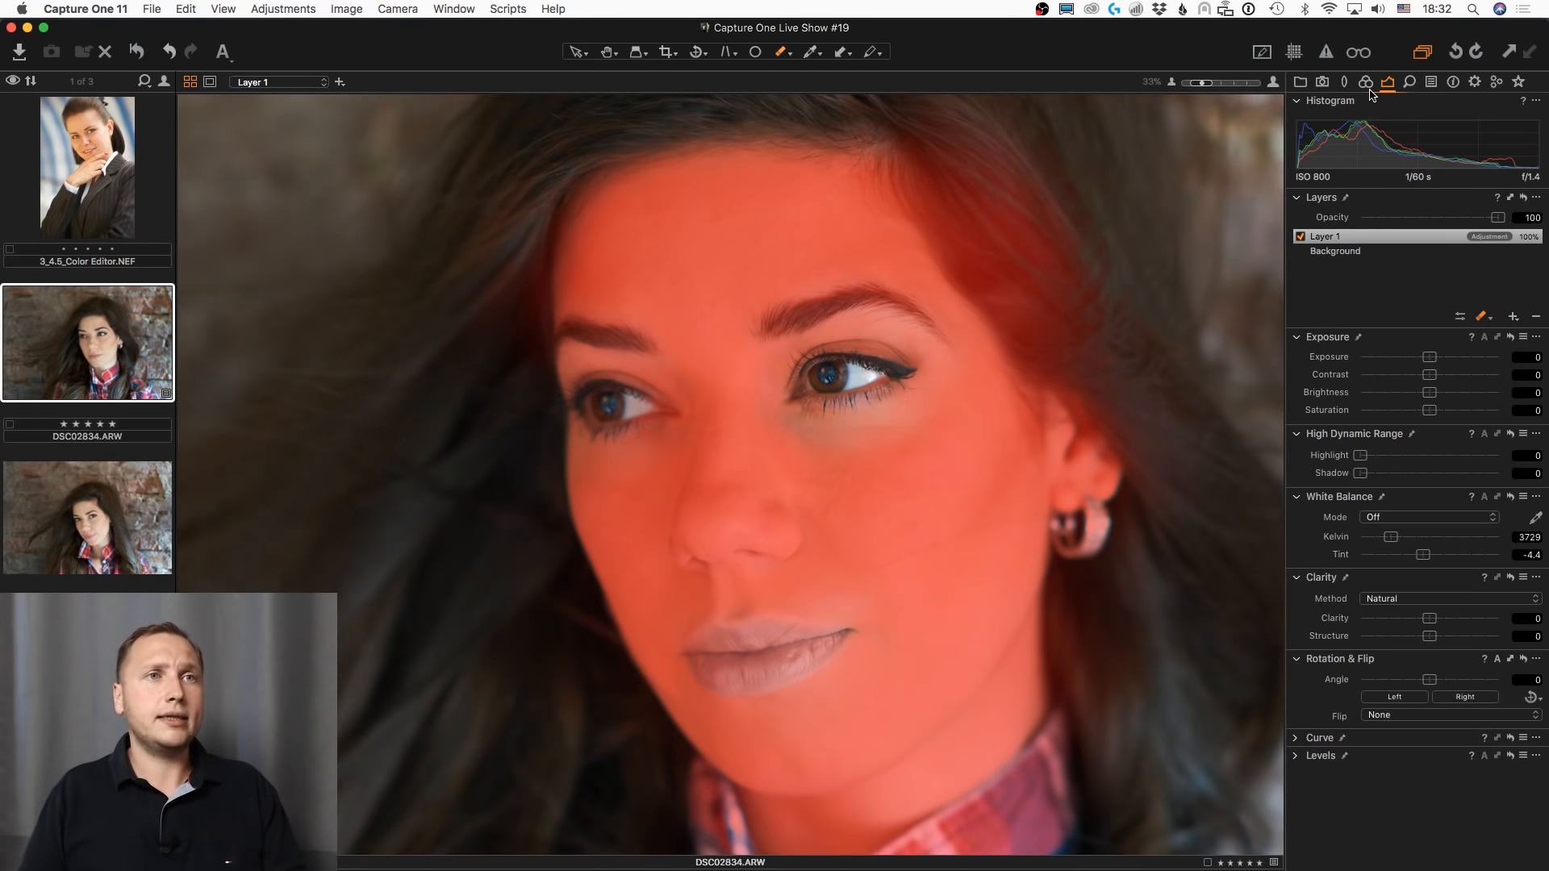
{"action": "key", "text": "m"}
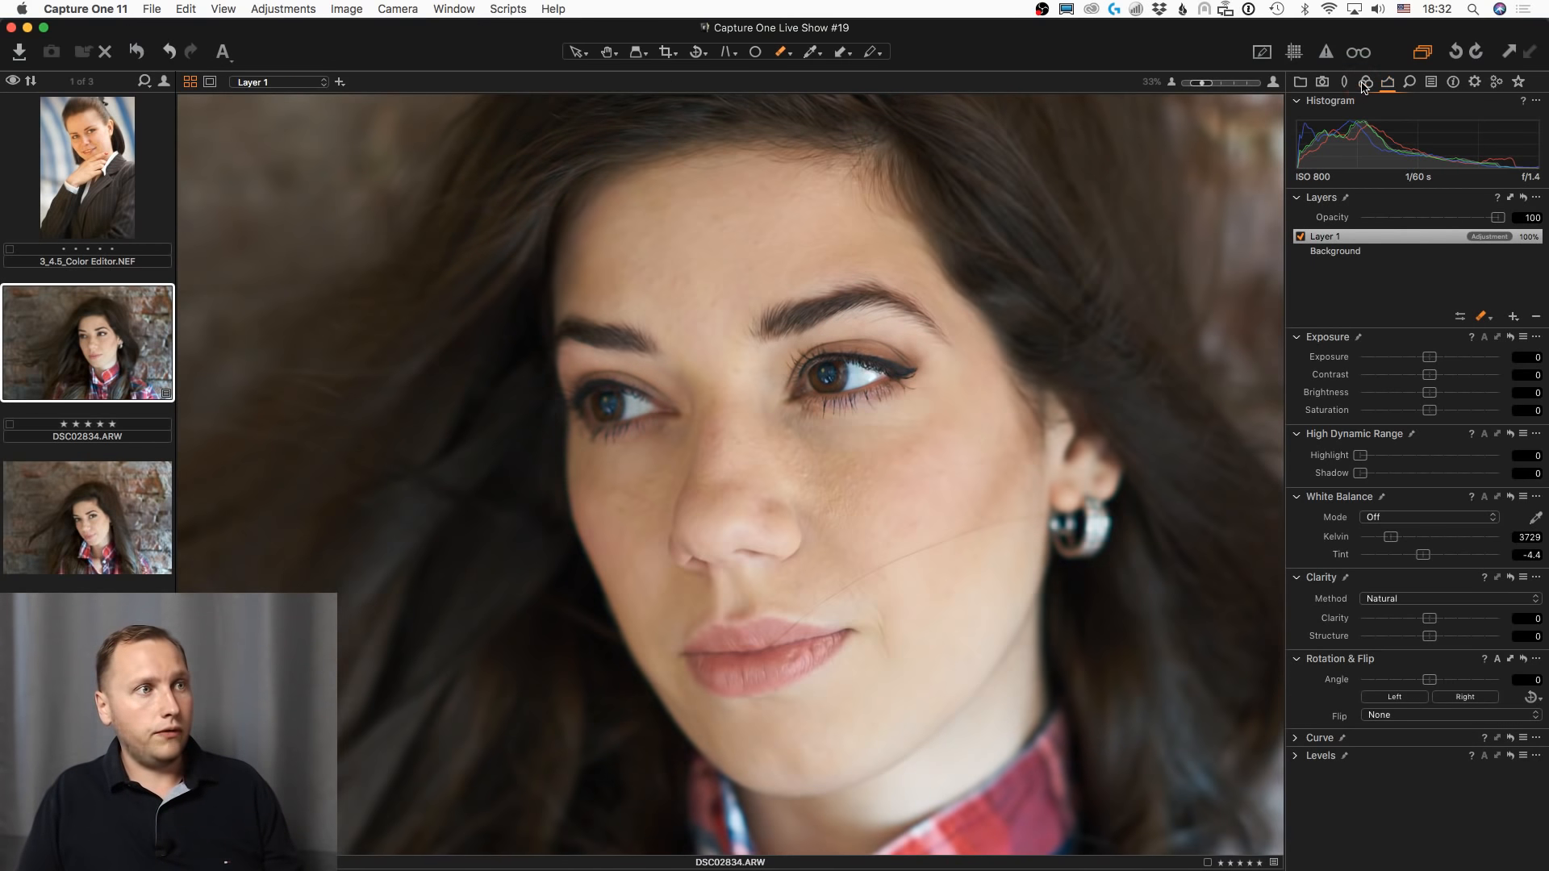
- Sample the cheek's skin color for Layer 1 in the Color Editor's Skin Tone mode and widen the selected color range
{"action": "left_click", "coordinate": [1365, 82]}
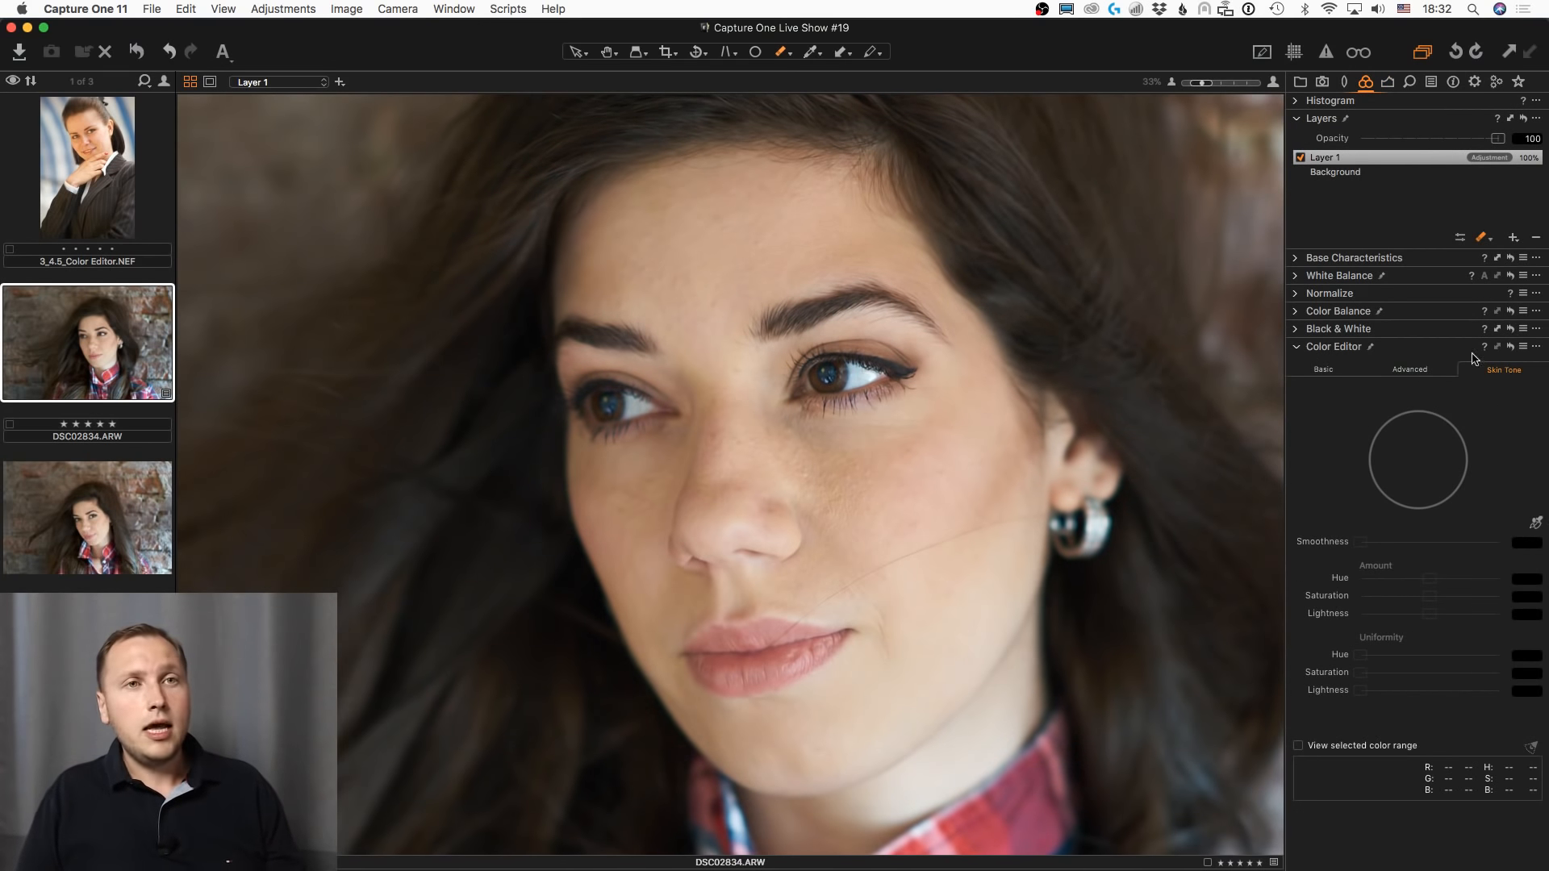
{"action": "left_click", "coordinate": [1535, 523]}
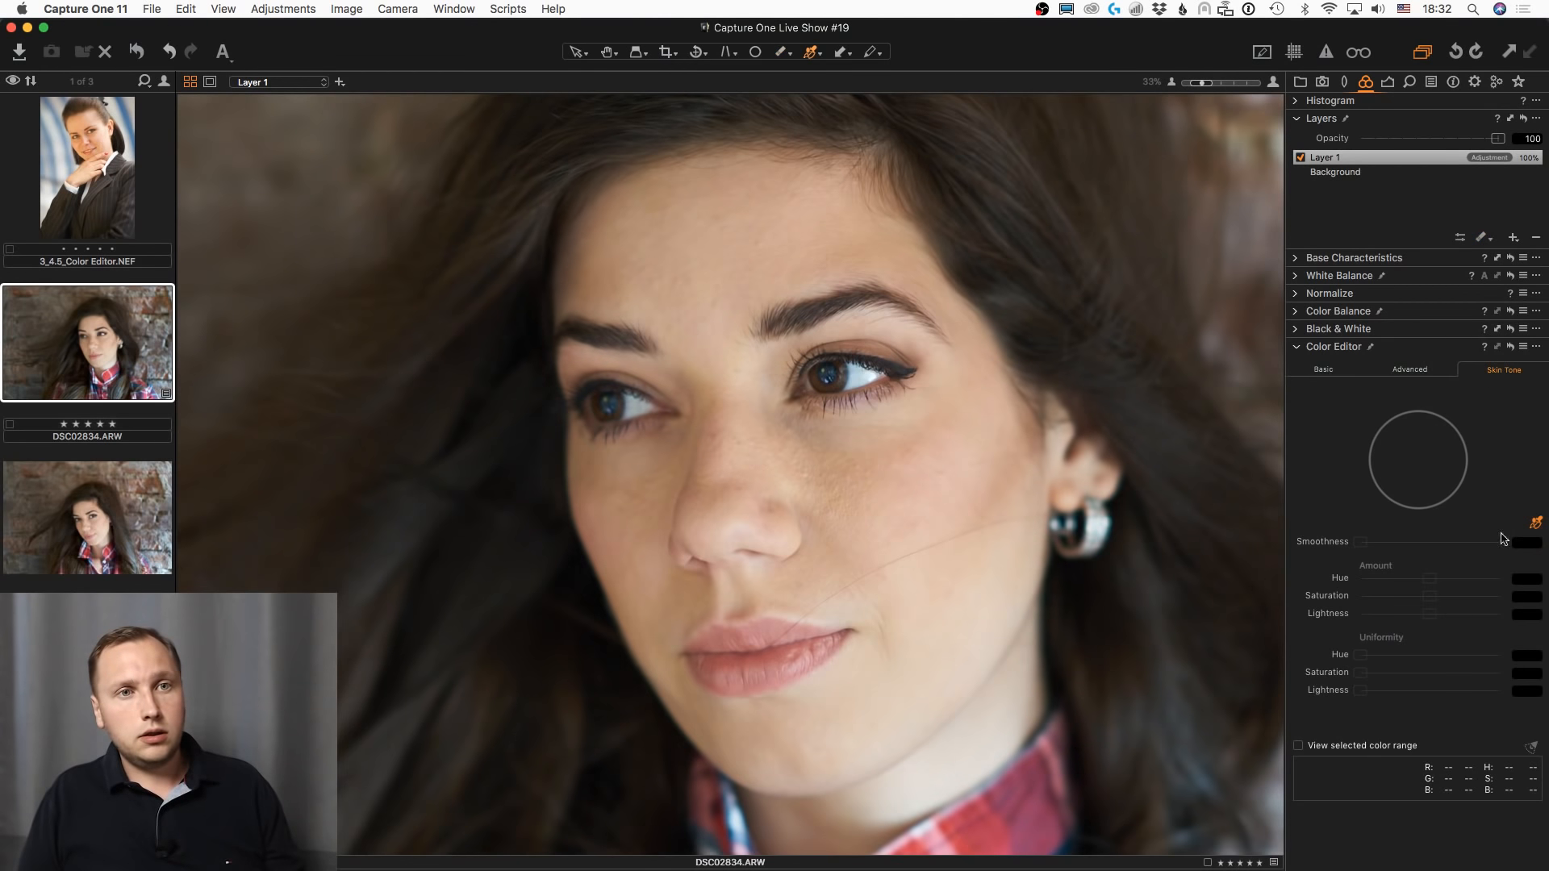
{"action": "left_click", "coordinate": [835, 458]}
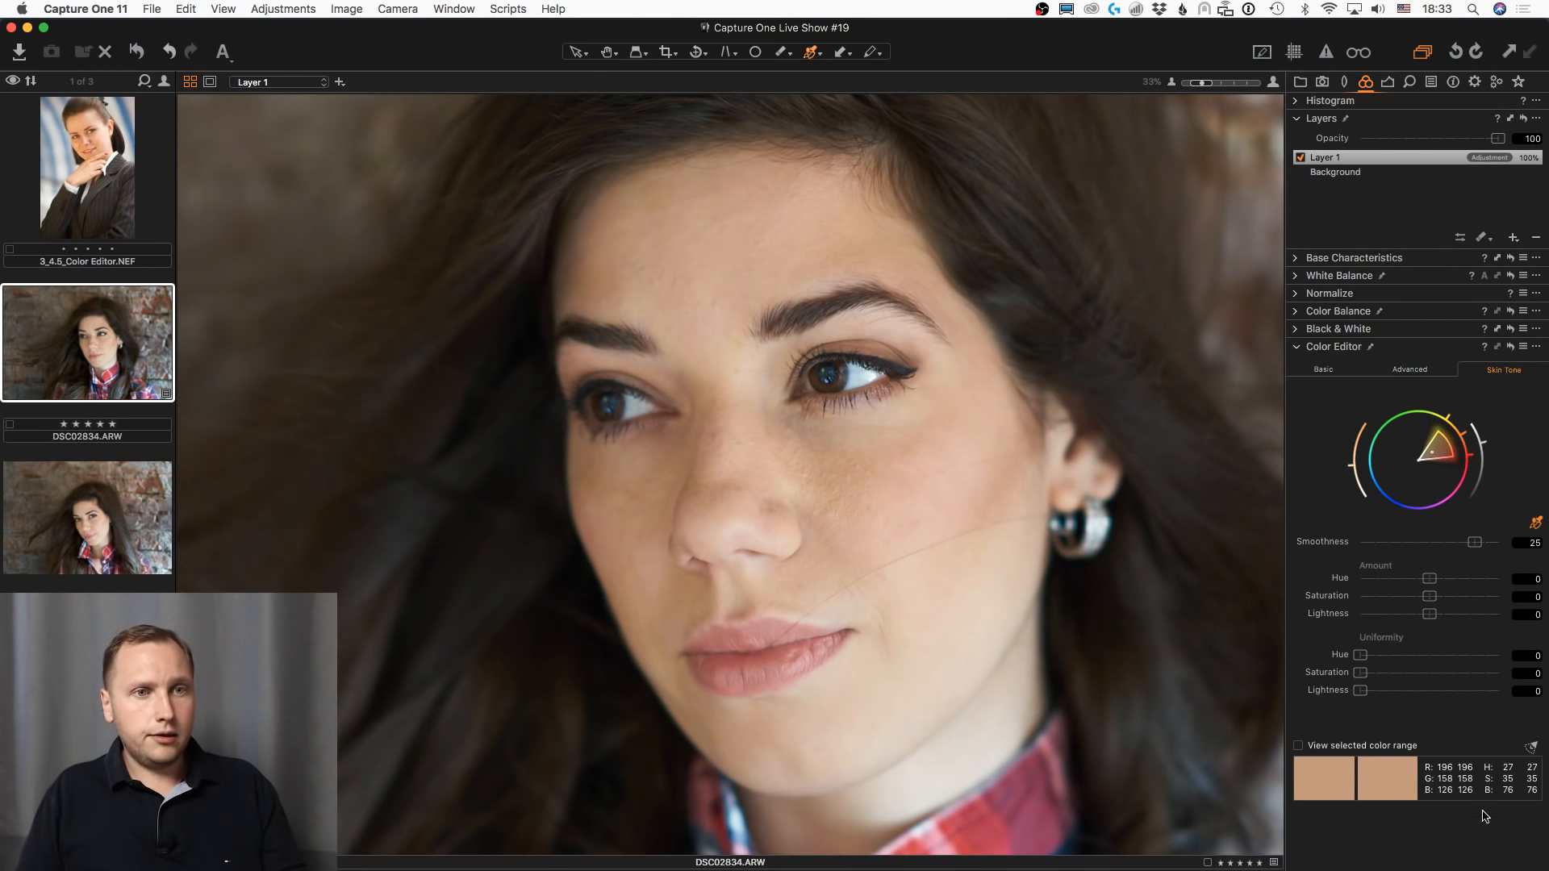
{"action": "left_click", "coordinate": [1530, 749]}
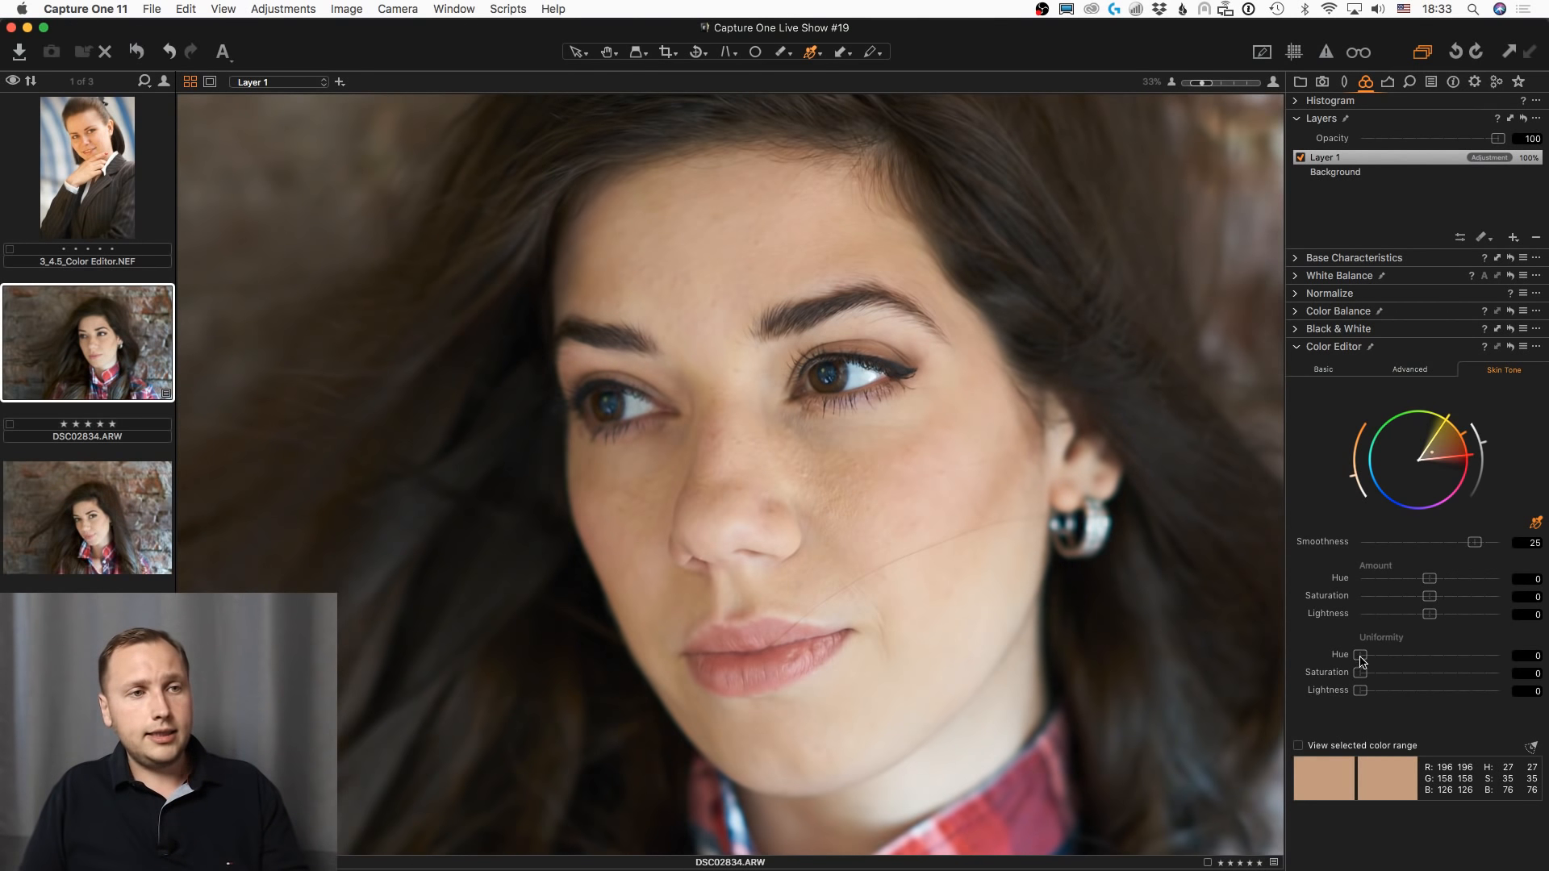
- Shift the target skin tone toward red, with hue uniformity at 72.4, saturation amount at 2.8 and lightness amount at -4.9
{"action": "left_click_drag", "start_coordinate": [1362, 660], "coordinate": [1479, 659]}
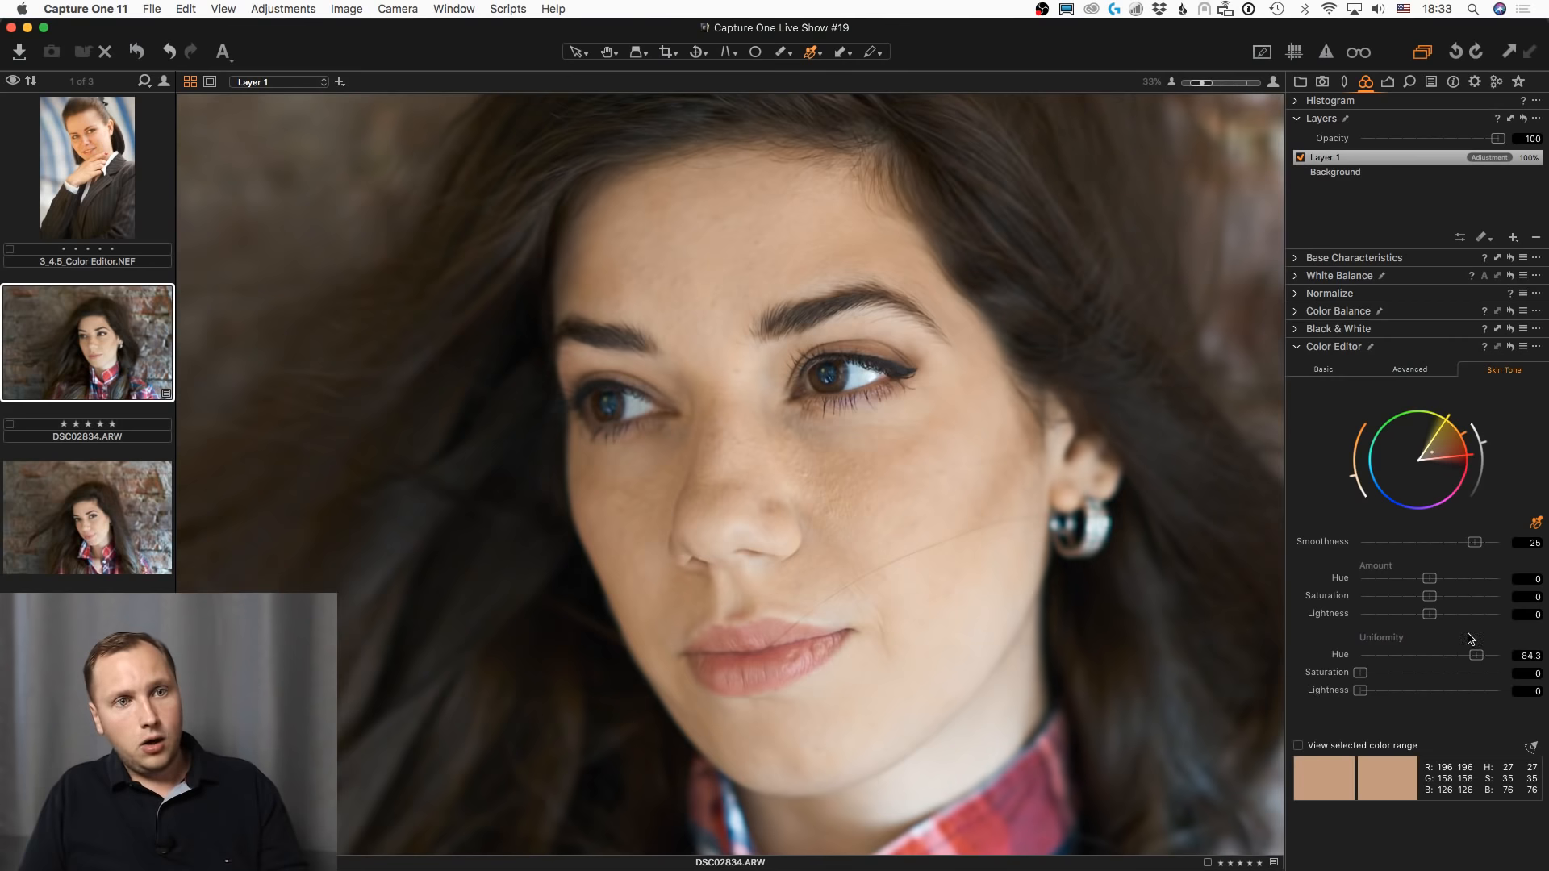
{"action": "mouse_move", "coordinate": [1475, 654]}
{"action": "left_mouse_down"}
{"action": "mouse_move", "coordinate": [1445, 655]}
{"action": "mouse_move", "coordinate": [1470, 660]}
{"action": "left_mouse_up"}
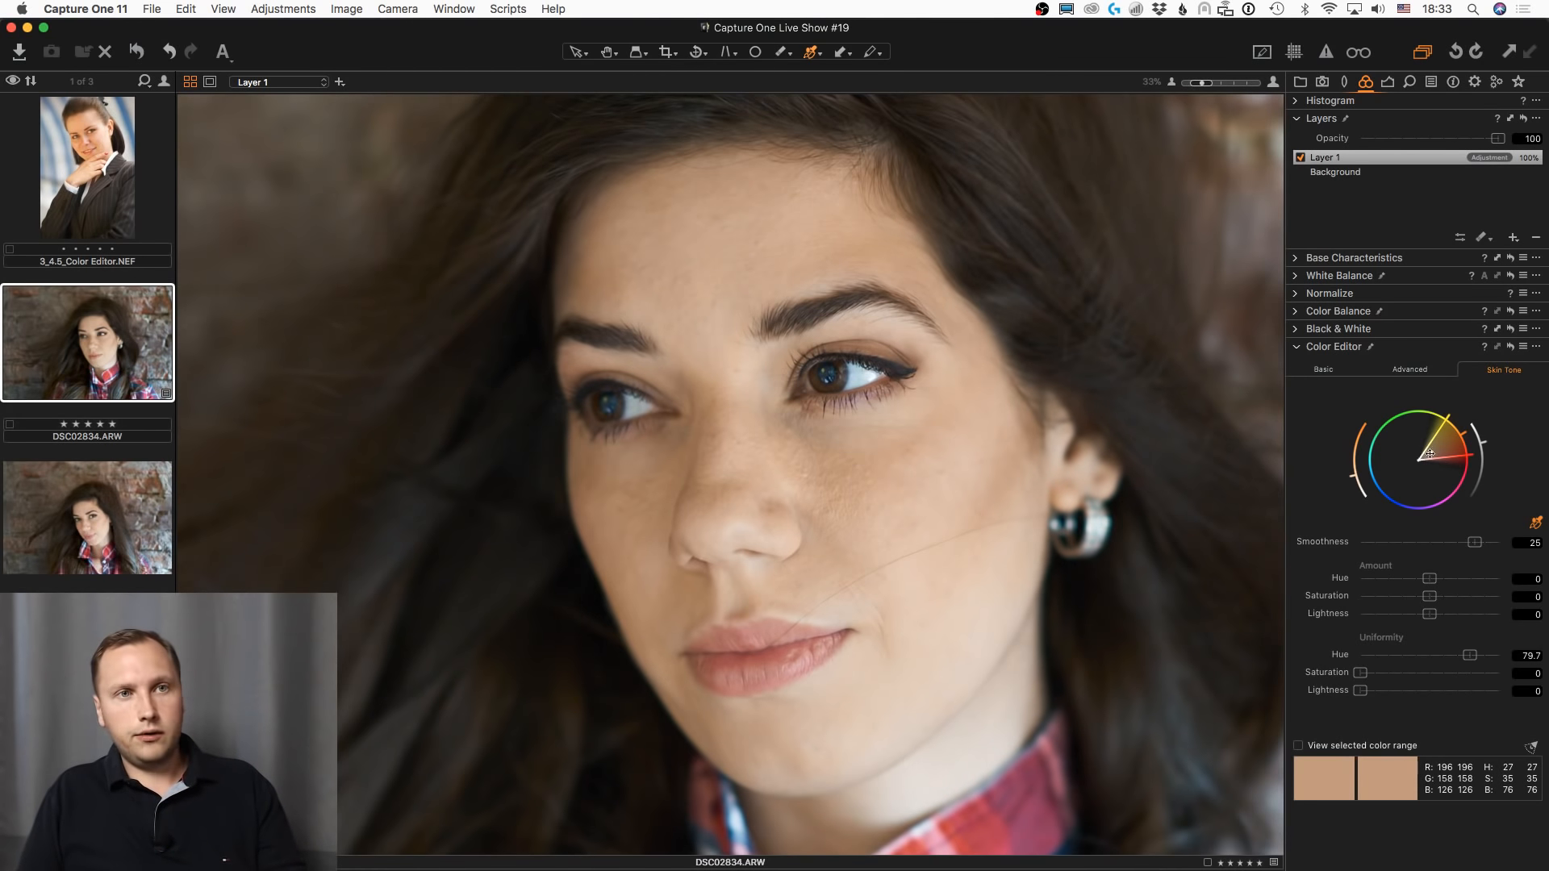
{"action": "left_click_drag", "start_coordinate": [1433, 453], "coordinate": [1444, 453]}
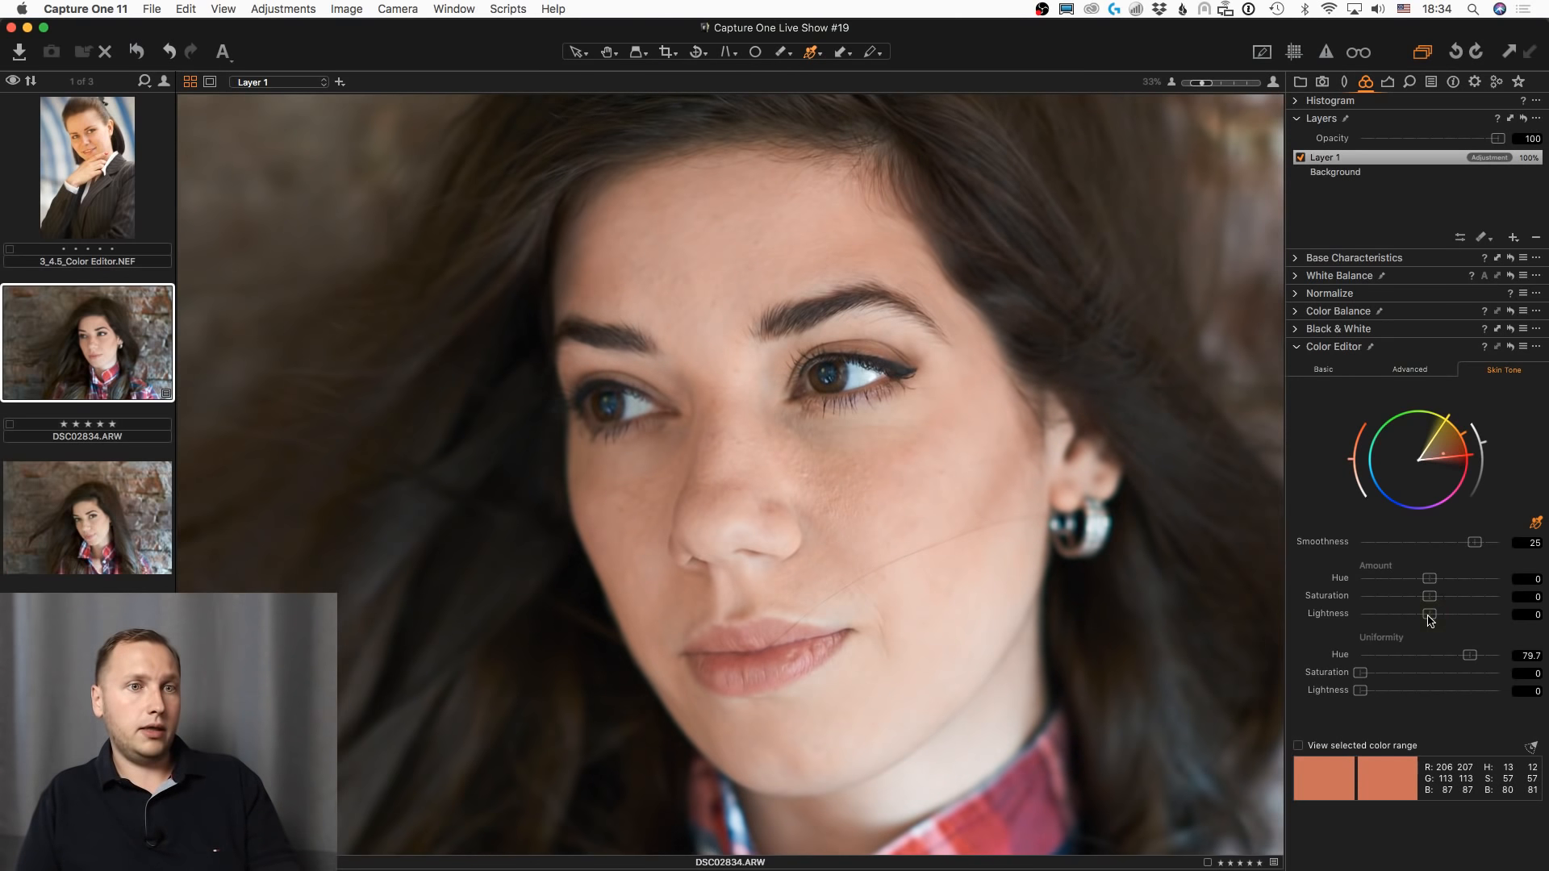
{"action": "left_click_drag", "start_coordinate": [1430, 618], "coordinate": [1462, 659]}
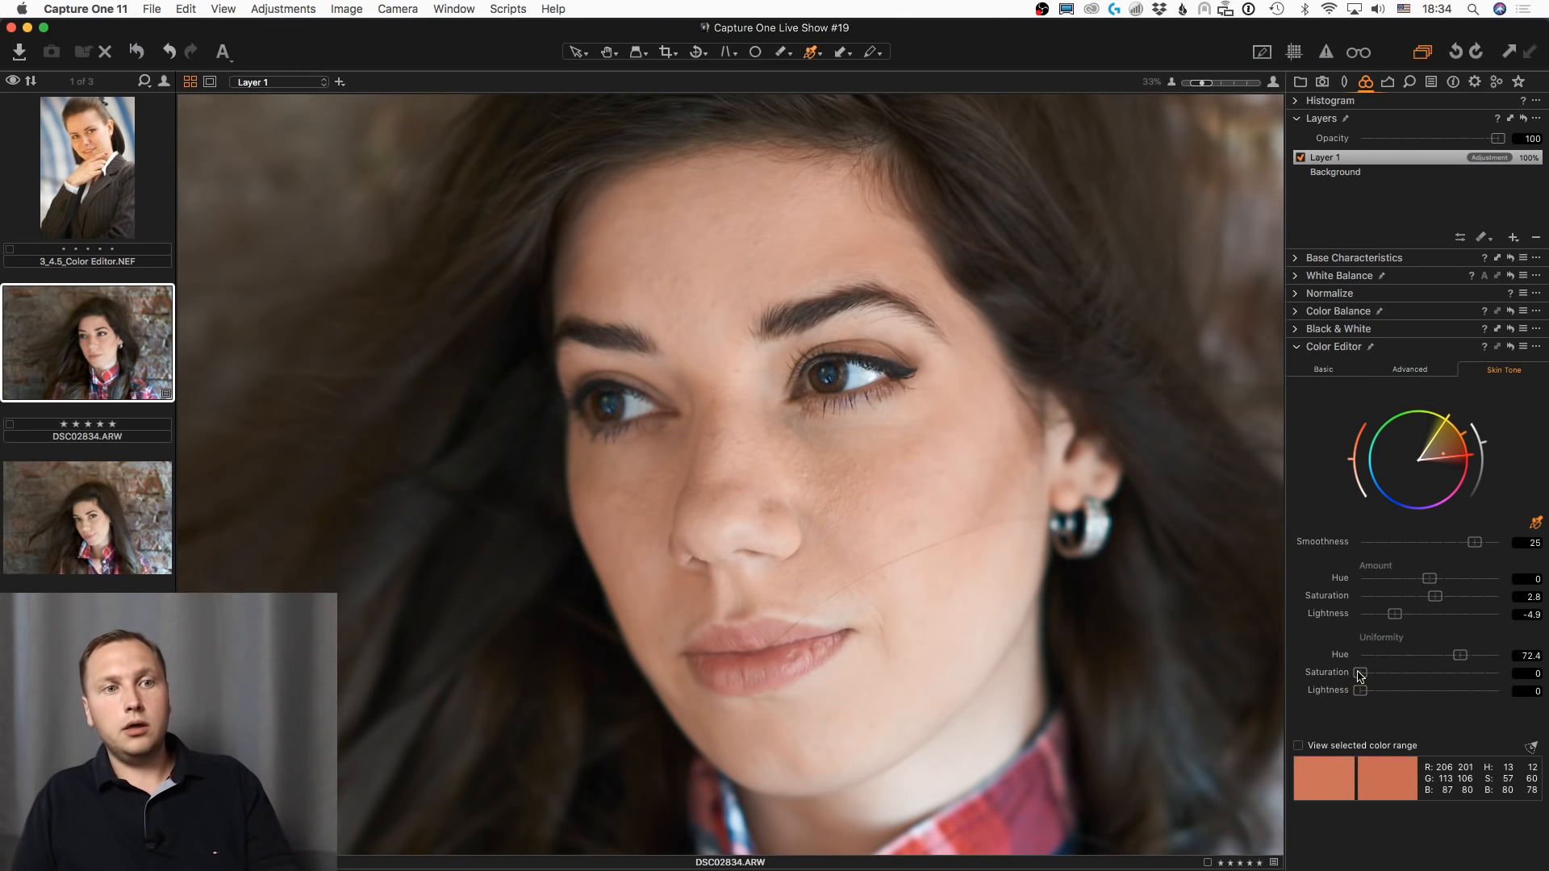
- Try out stronger saturation and lightness uniformity on the face, and reset both to 0
{"action": "left_click_drag", "start_coordinate": [1361, 676], "coordinate": [1207, 694]}
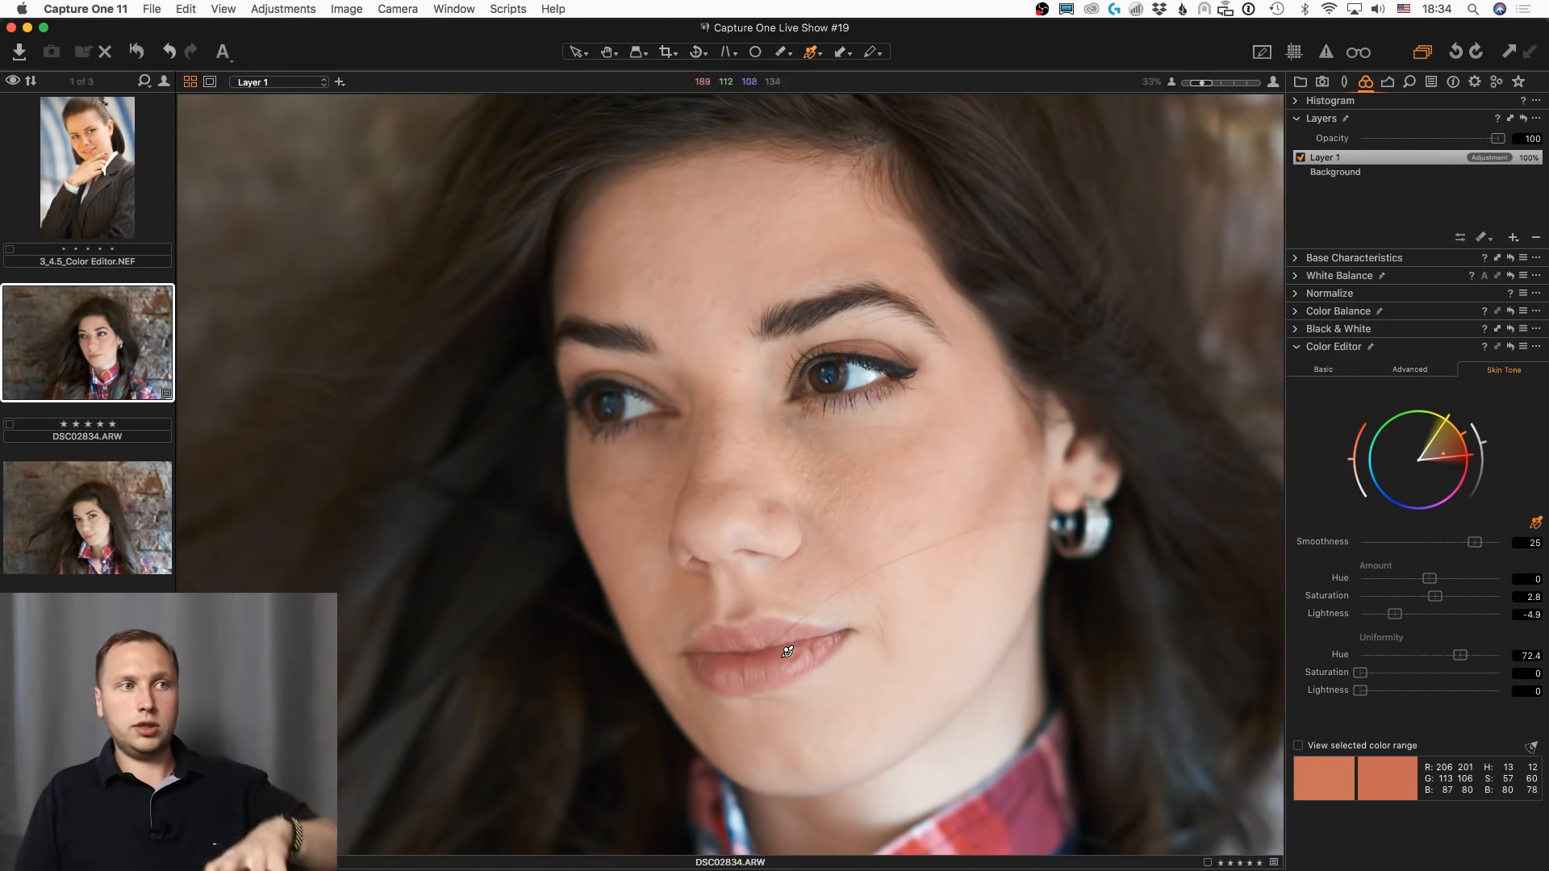
{"action": "key", "text": "m"}
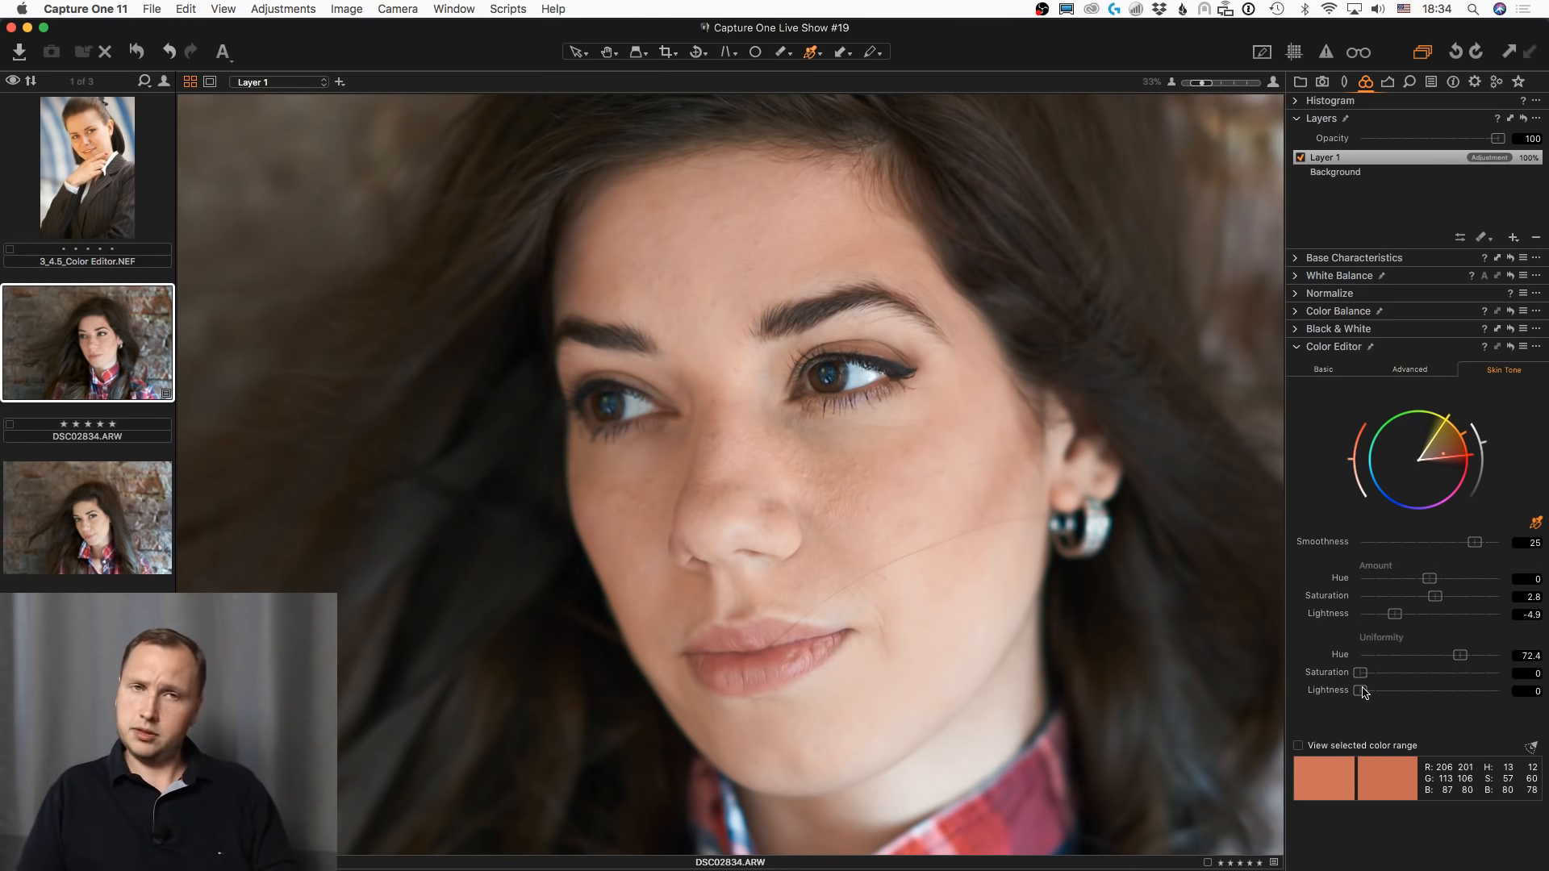
{"action": "left_click_drag", "start_coordinate": [1361, 692], "coordinate": [1488, 691]}
{"action": "double_click", "coordinate": [1489, 691]}
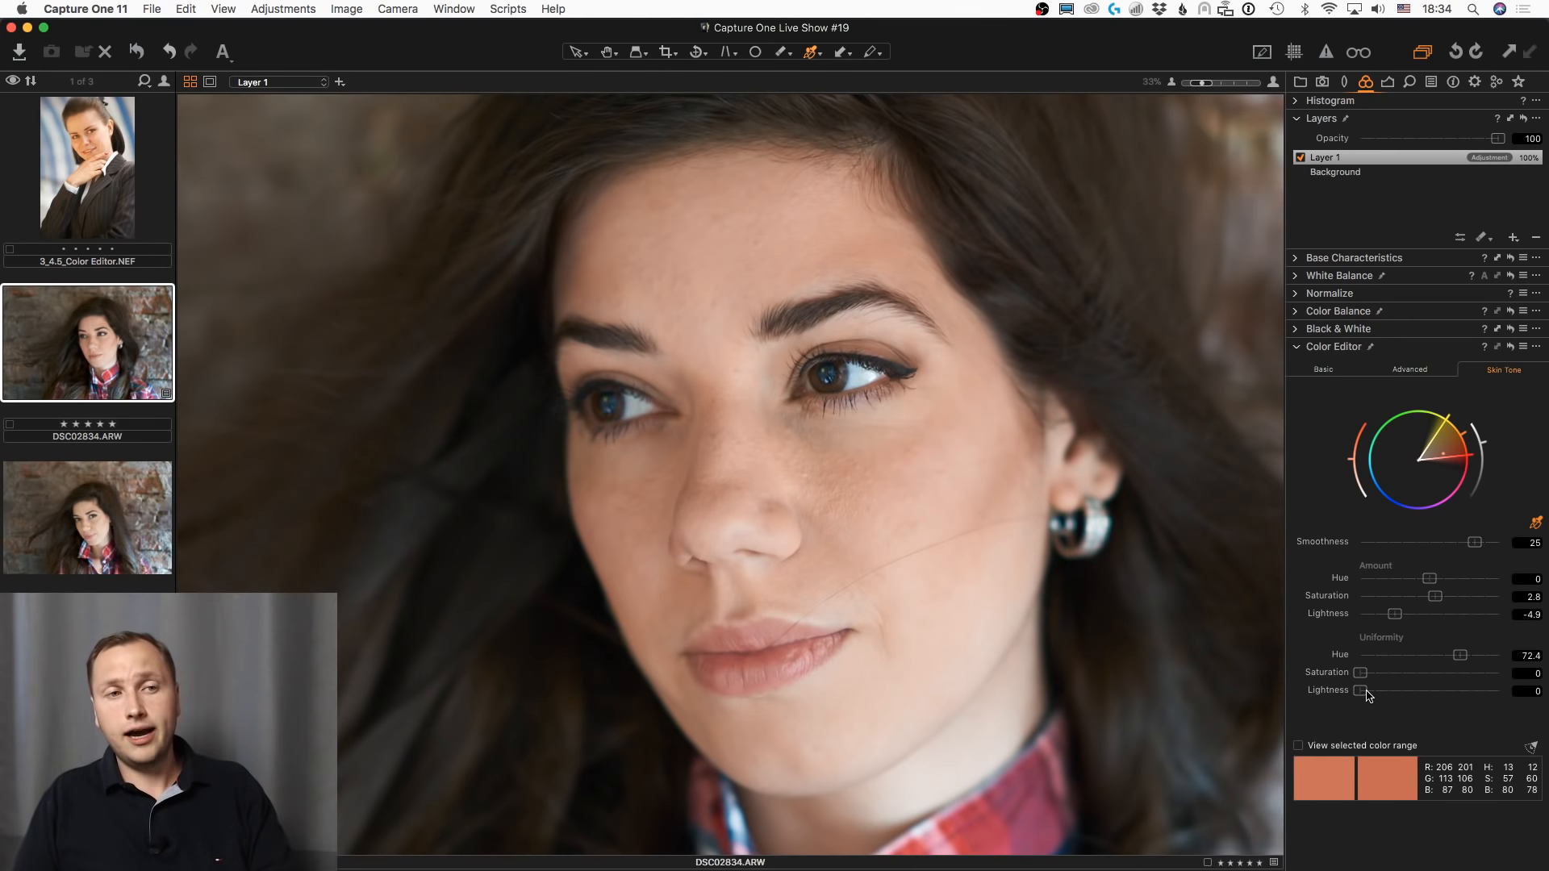
- Set the uniformity to hue 86.3, saturation 15.1 and lightness 20.7, and the hue amount to 2
{"action": "left_click_drag", "start_coordinate": [1362, 691], "coordinate": [1477, 660]}
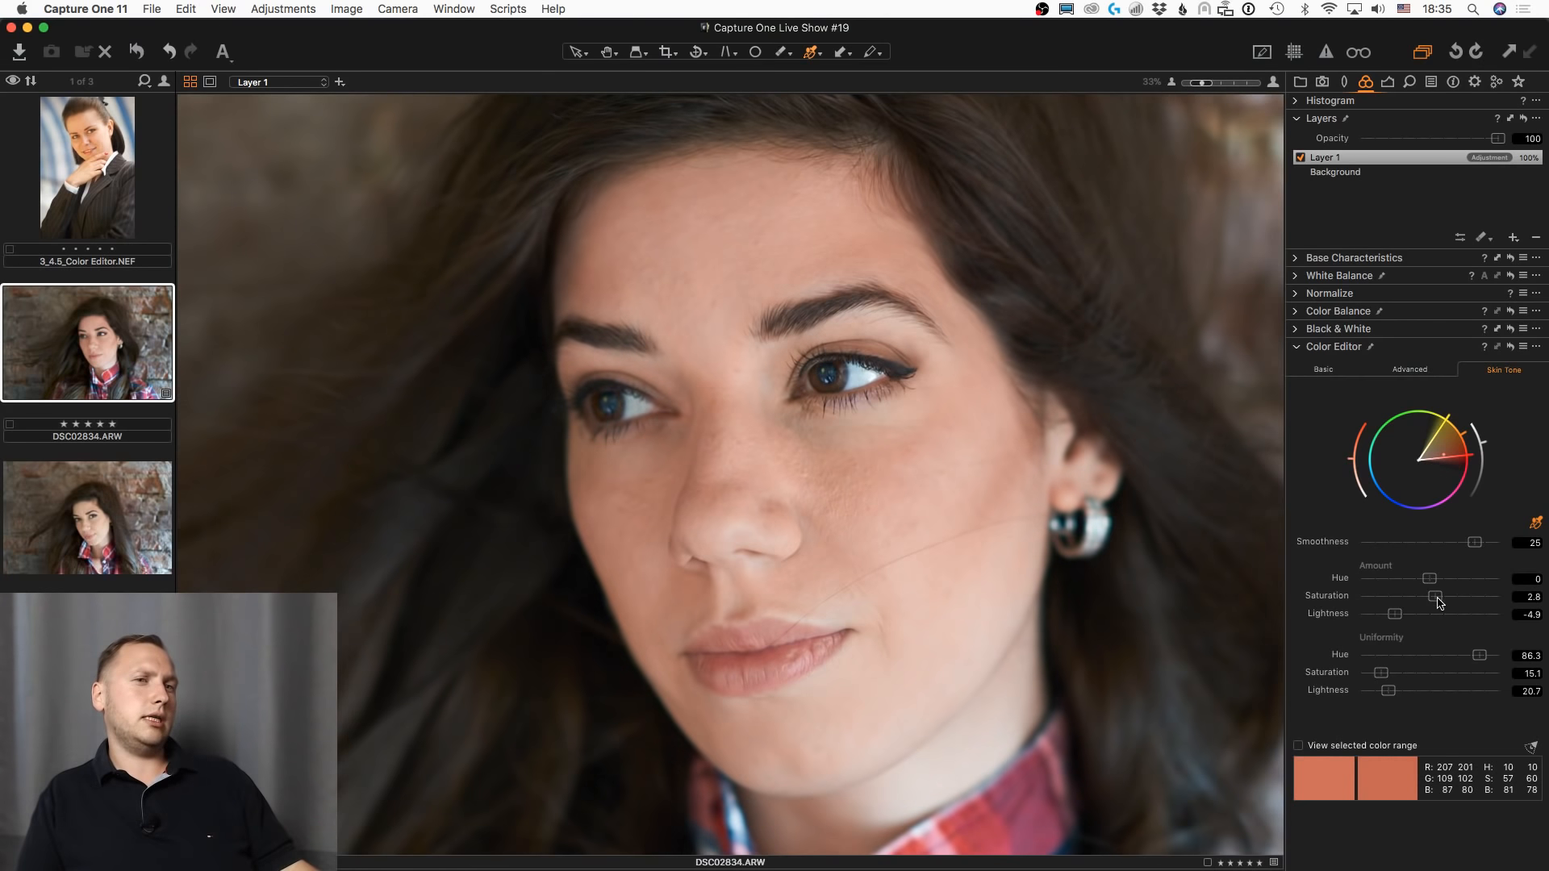
{"action": "left_click_drag", "start_coordinate": [1430, 581], "coordinate": [1463, 581]}
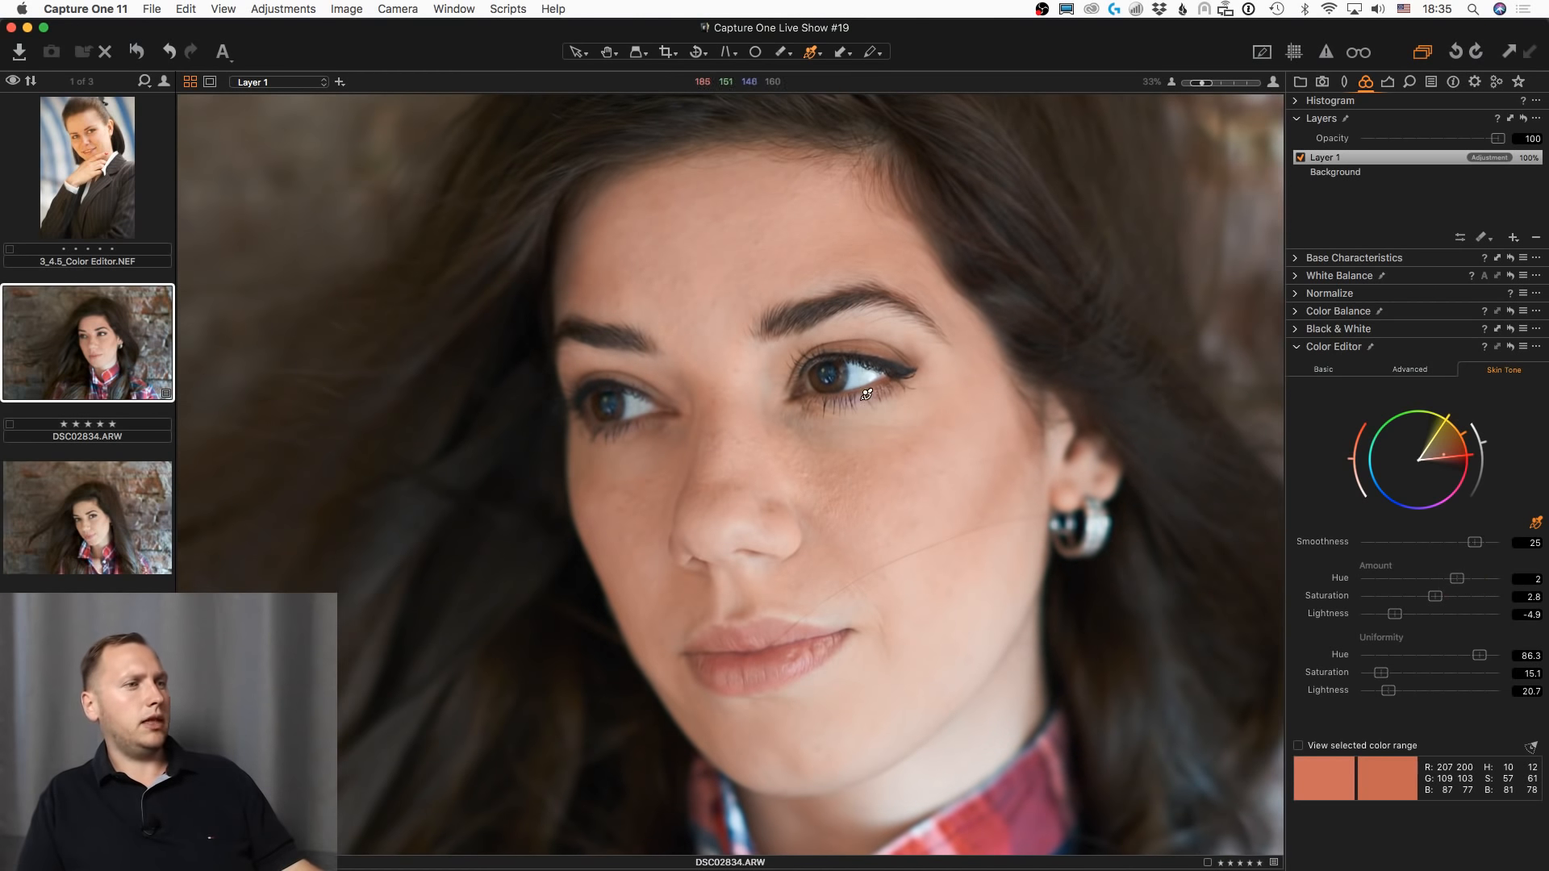
- Compare the woman's skin with and without the Color Editor adjustments by temporarily resetting the tool
{"action": "left_click", "coordinate": [1510, 346]}
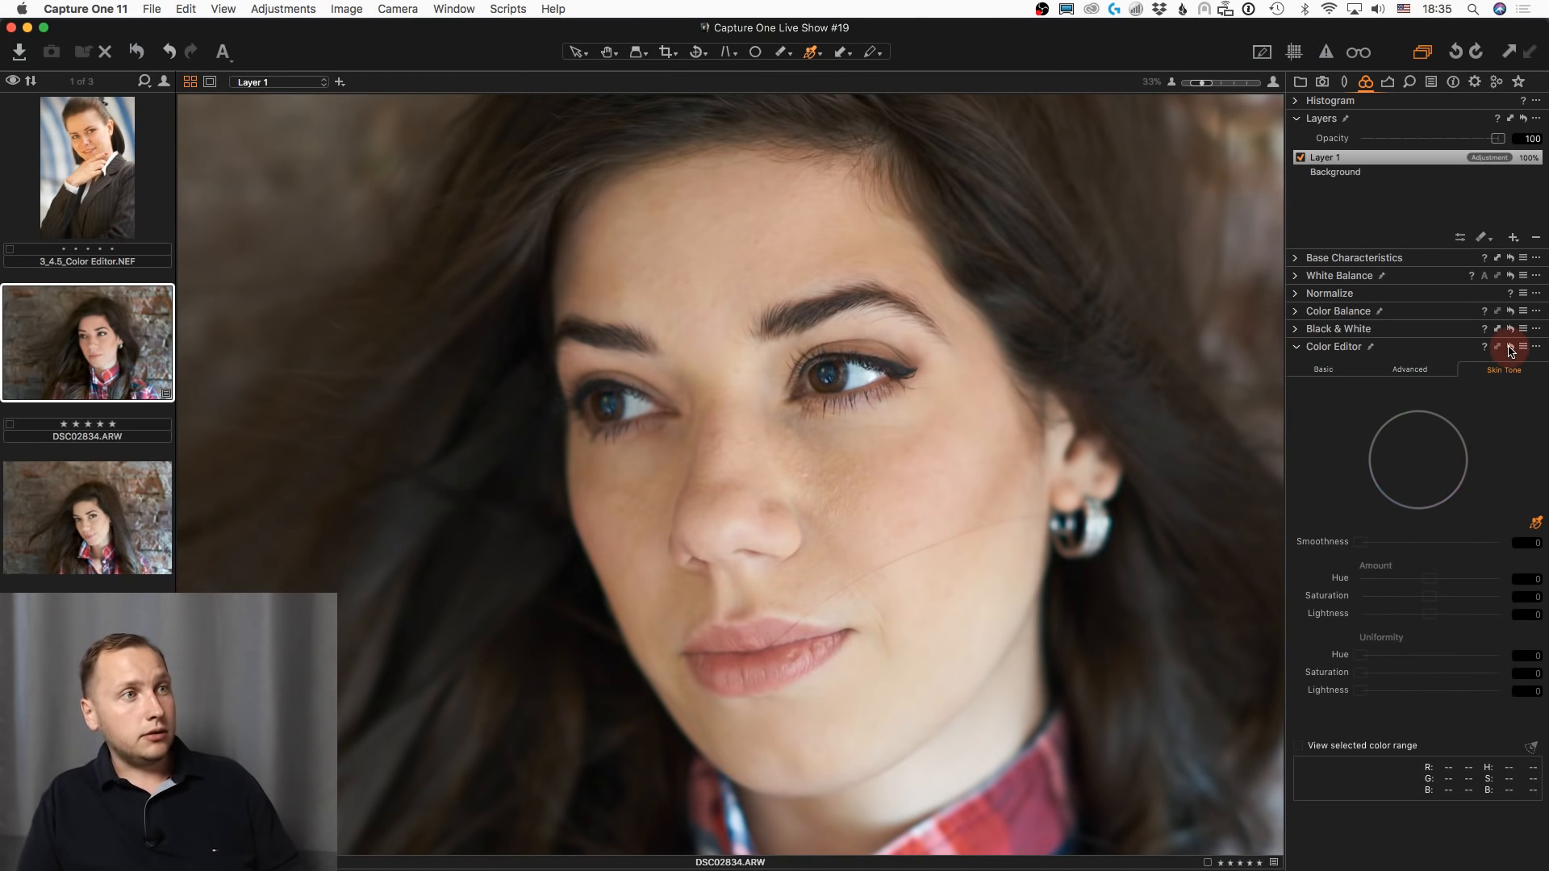
{"action": "left_click", "coordinate": [1510, 347]}
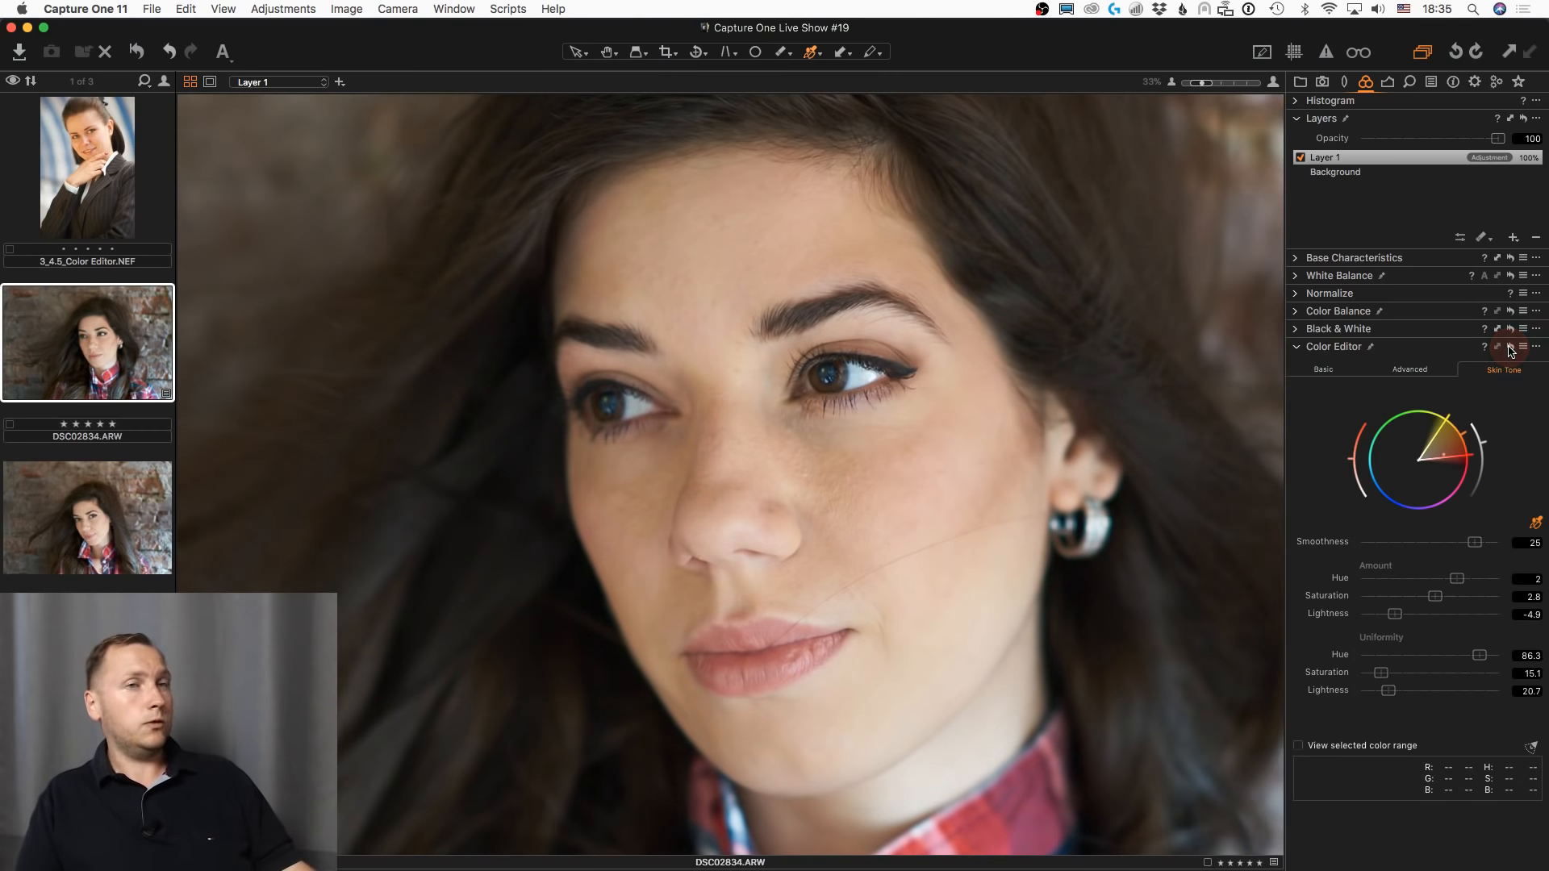
{"action": "left_click", "coordinate": [1510, 347]}
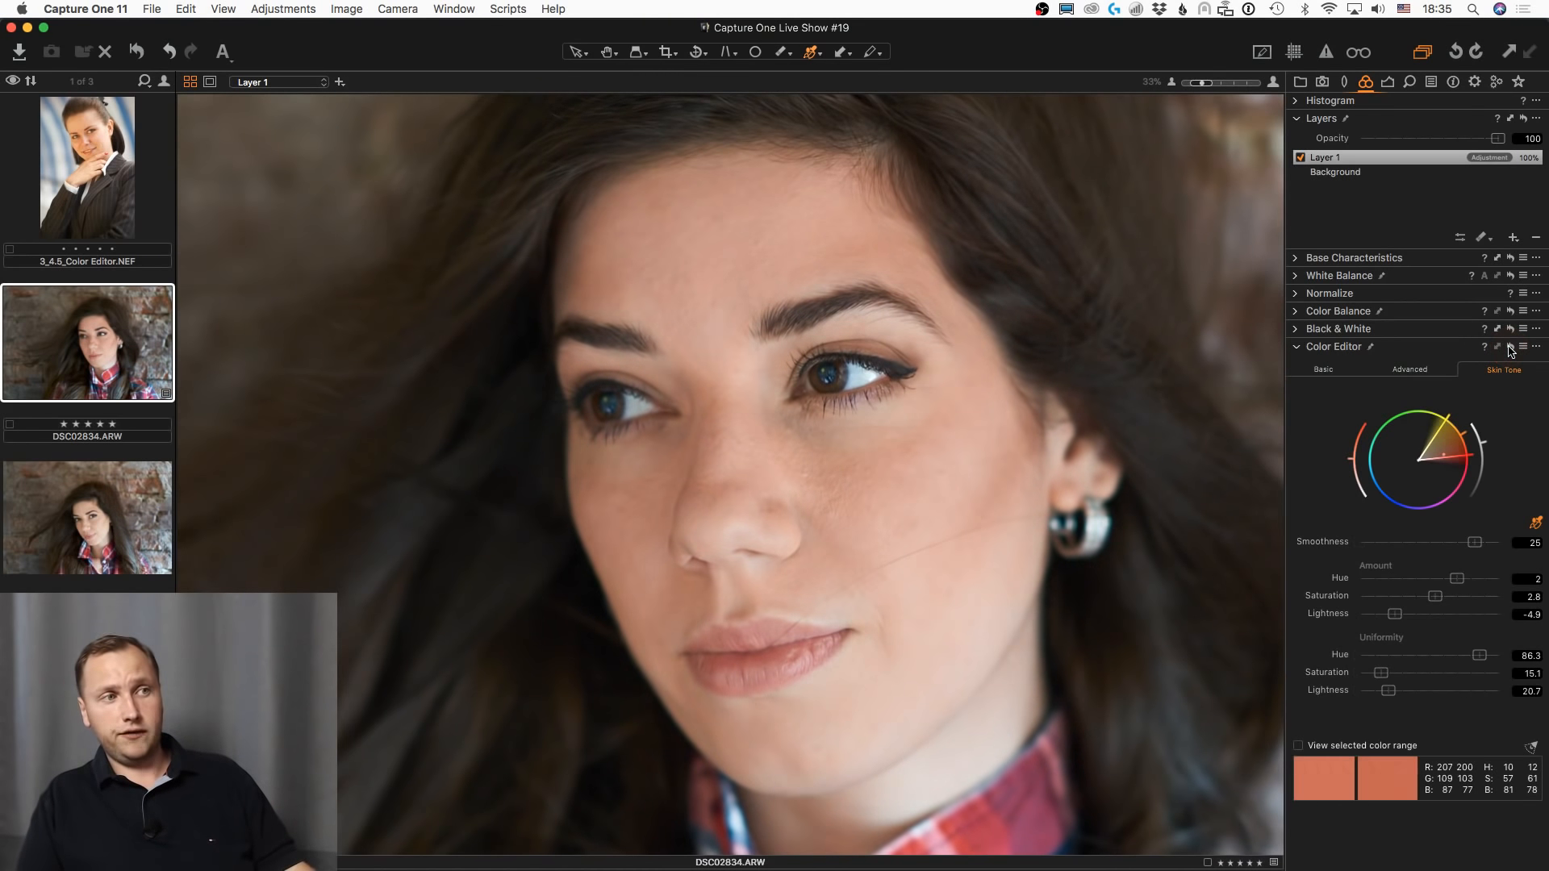
{"action": "left_click", "coordinate": [1510, 347]}
{"action": "left_click", "coordinate": [1510, 348]}
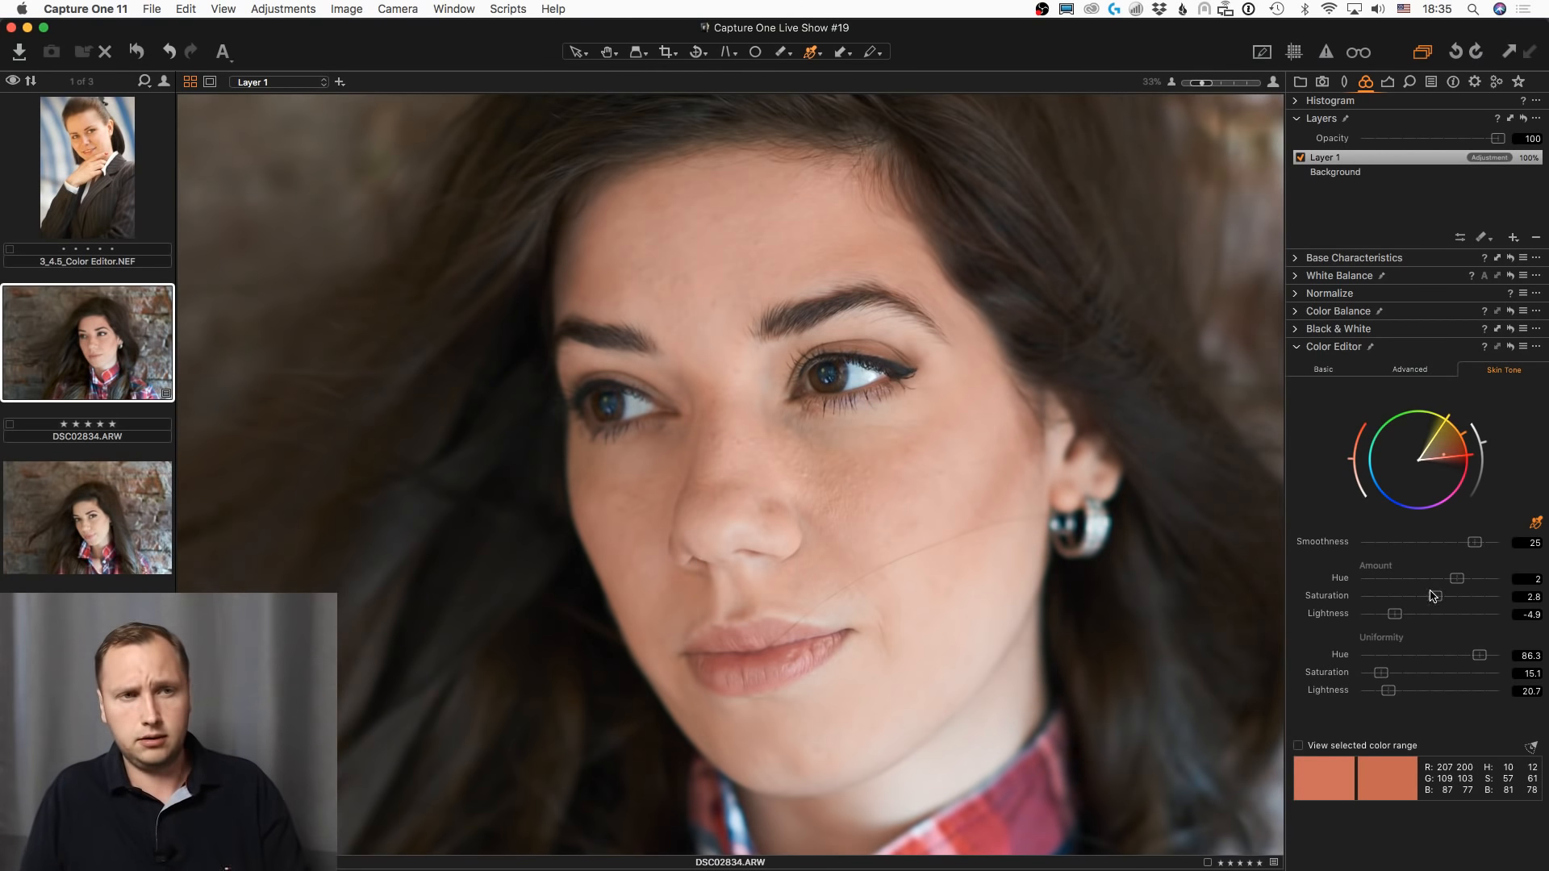
- Set the saturation amount to -2.2 and lightness uniformity to 10.7, and shift the target skin tone to a more saturated orange
{"action": "mouse_move", "coordinate": [1432, 595]}
{"action": "left_mouse_down"}
{"action": "mouse_move", "coordinate": [1402, 606]}
{"action": "mouse_move", "coordinate": [1421, 605]}
{"action": "left_mouse_up"}
{"action": "left_click_drag", "start_coordinate": [1389, 694], "coordinate": [1374, 703]}
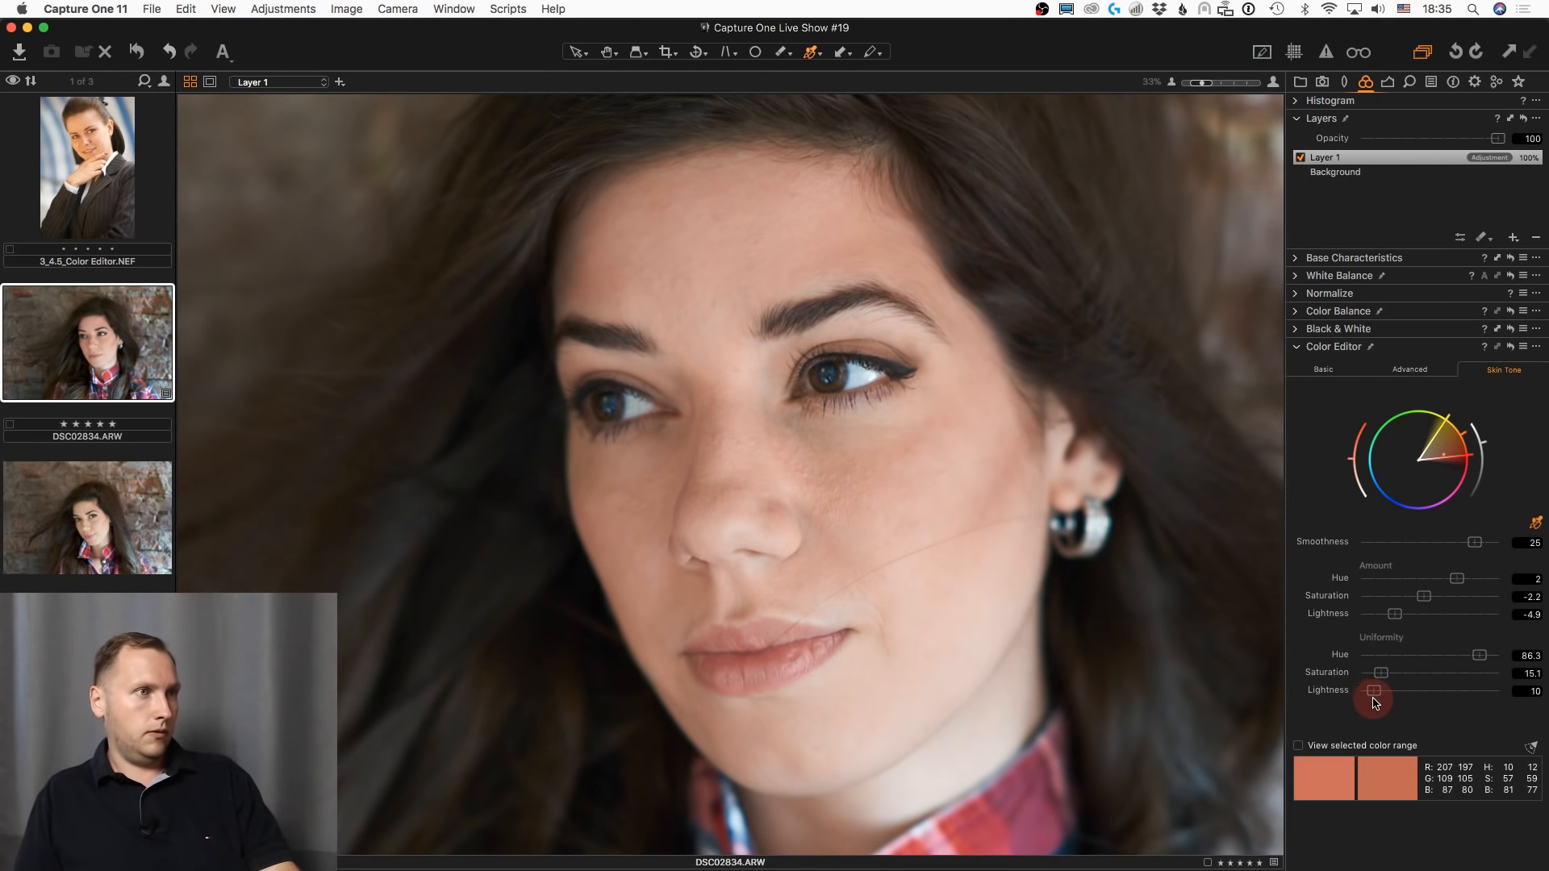
{"action": "left_click_drag", "start_coordinate": [1442, 453], "coordinate": [1447, 451]}
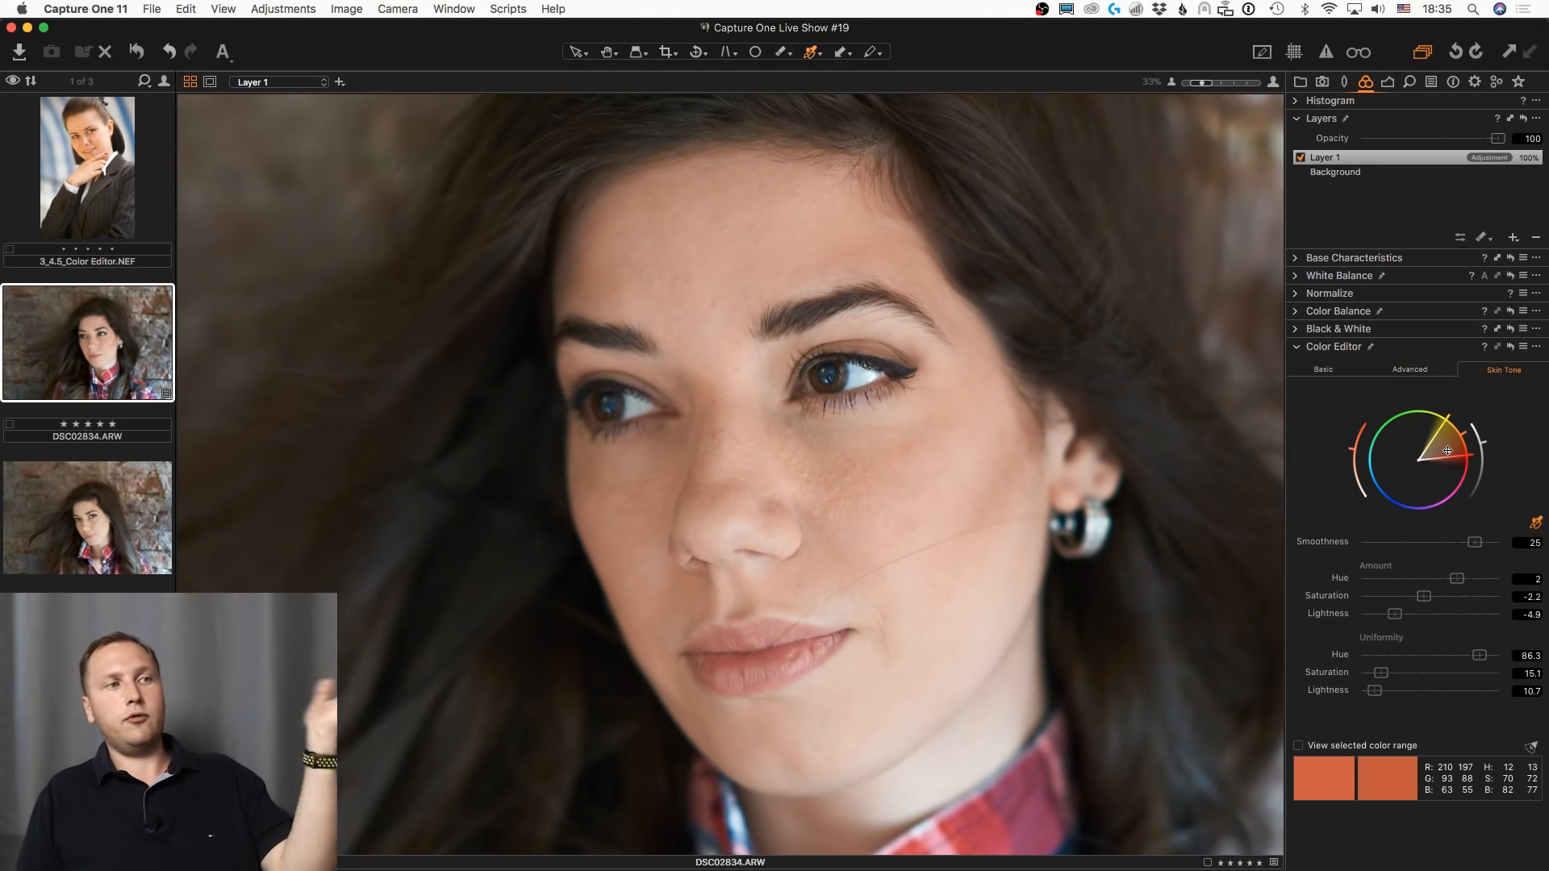
- Compare the face before and after the revised Skin Tone adjustments several times
{"action": "left_click", "coordinate": [1511, 349]}
{"action": "left_click", "coordinate": [1511, 350]}
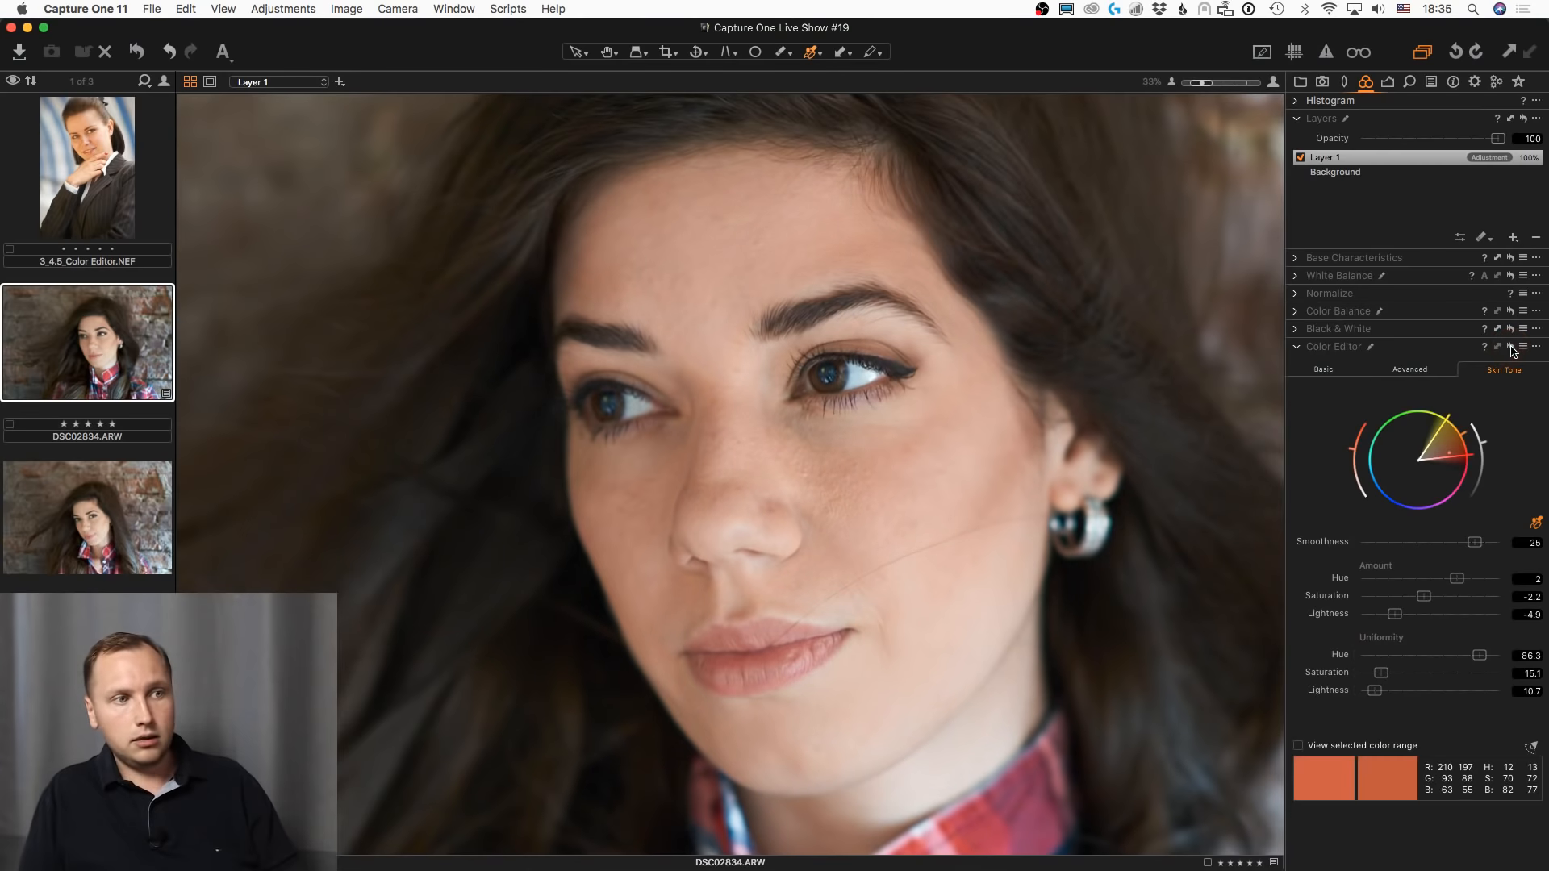
{"action": "left_click", "coordinate": [1510, 349]}
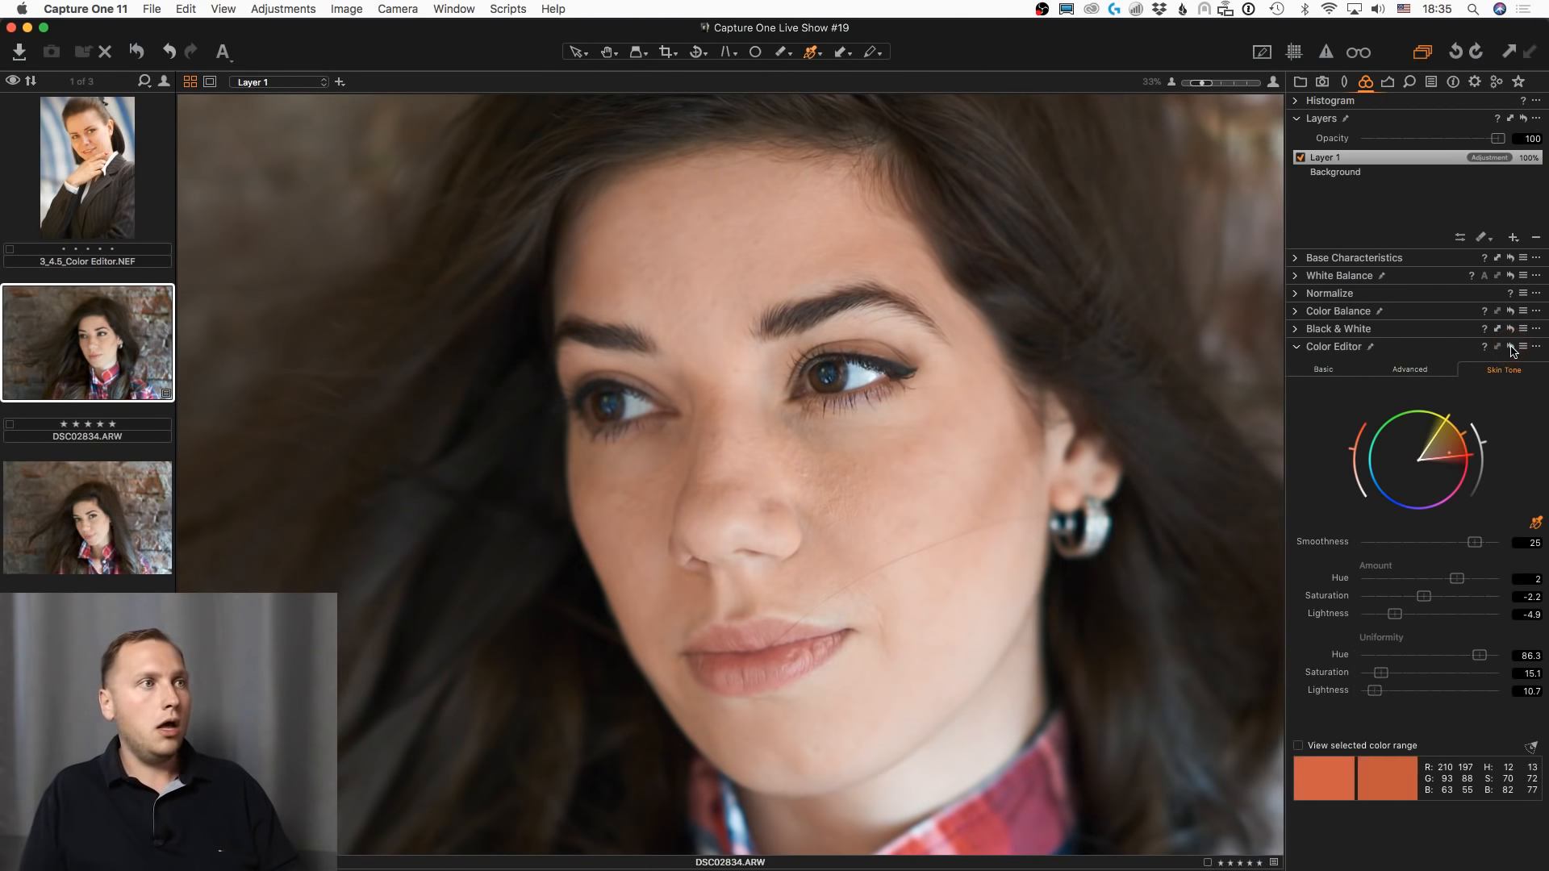
{"action": "left_click", "coordinate": [1511, 350]}
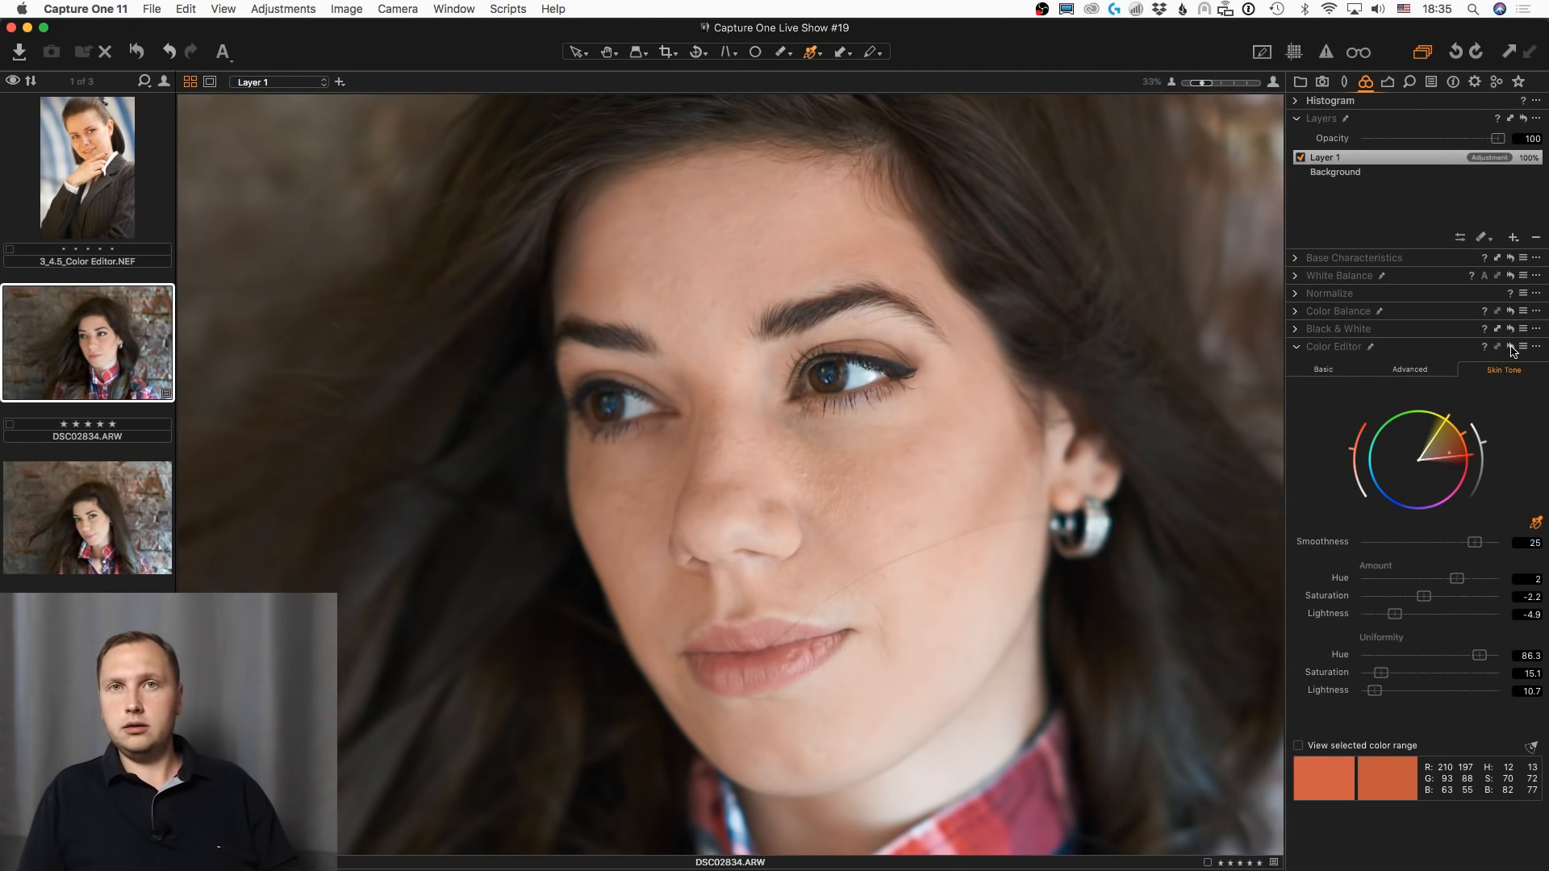
{"action": "left_click", "coordinate": [1511, 349]}
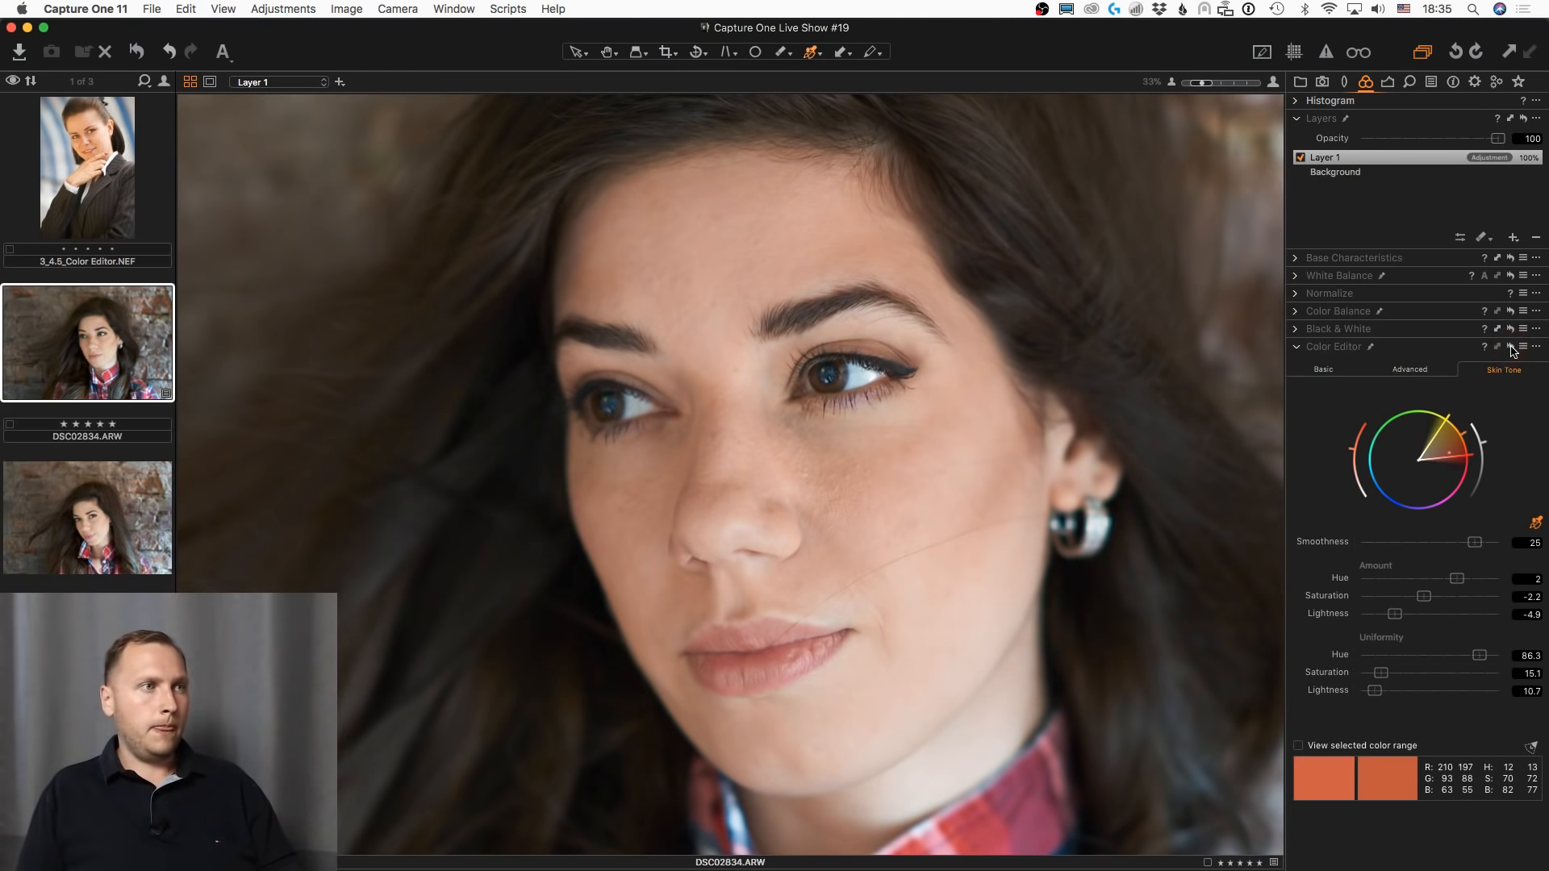
{"action": "left_click", "coordinate": [1511, 349]}
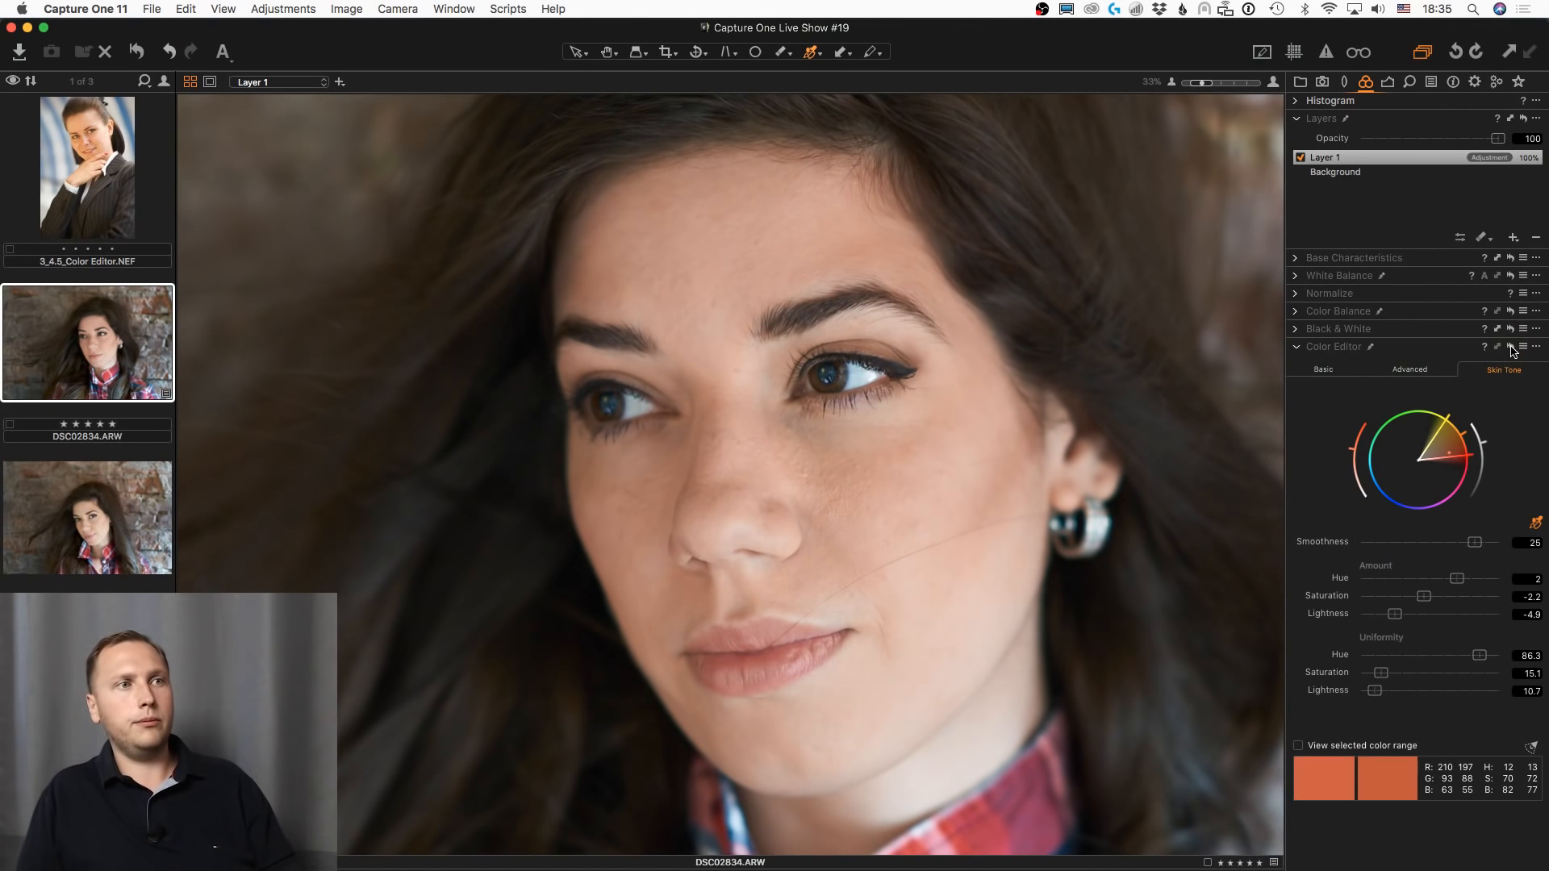
- Compare the skin around the woman's mouth and chin up close with and without the Skin Tone adjustments
{"action": "left_click", "coordinate": [1511, 350]}
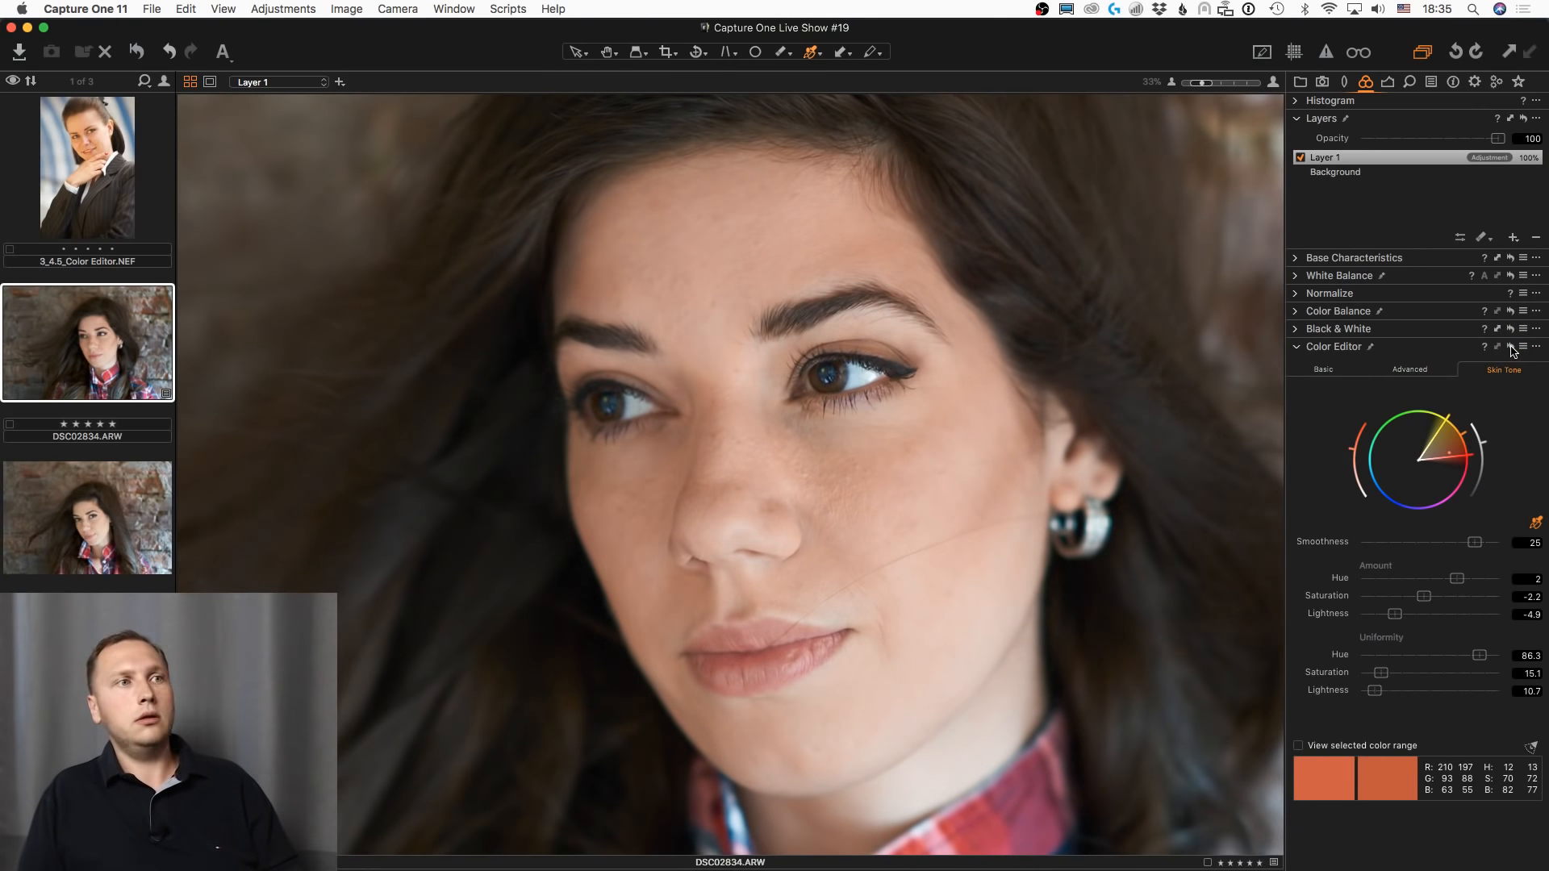
{"action": "left_click", "coordinate": [1511, 349]}
{"action": "key", "text": "h"}
{"action": "scroll", "coordinate": [857, 653], "scroll_direction": "up", "scroll_amount": 3}
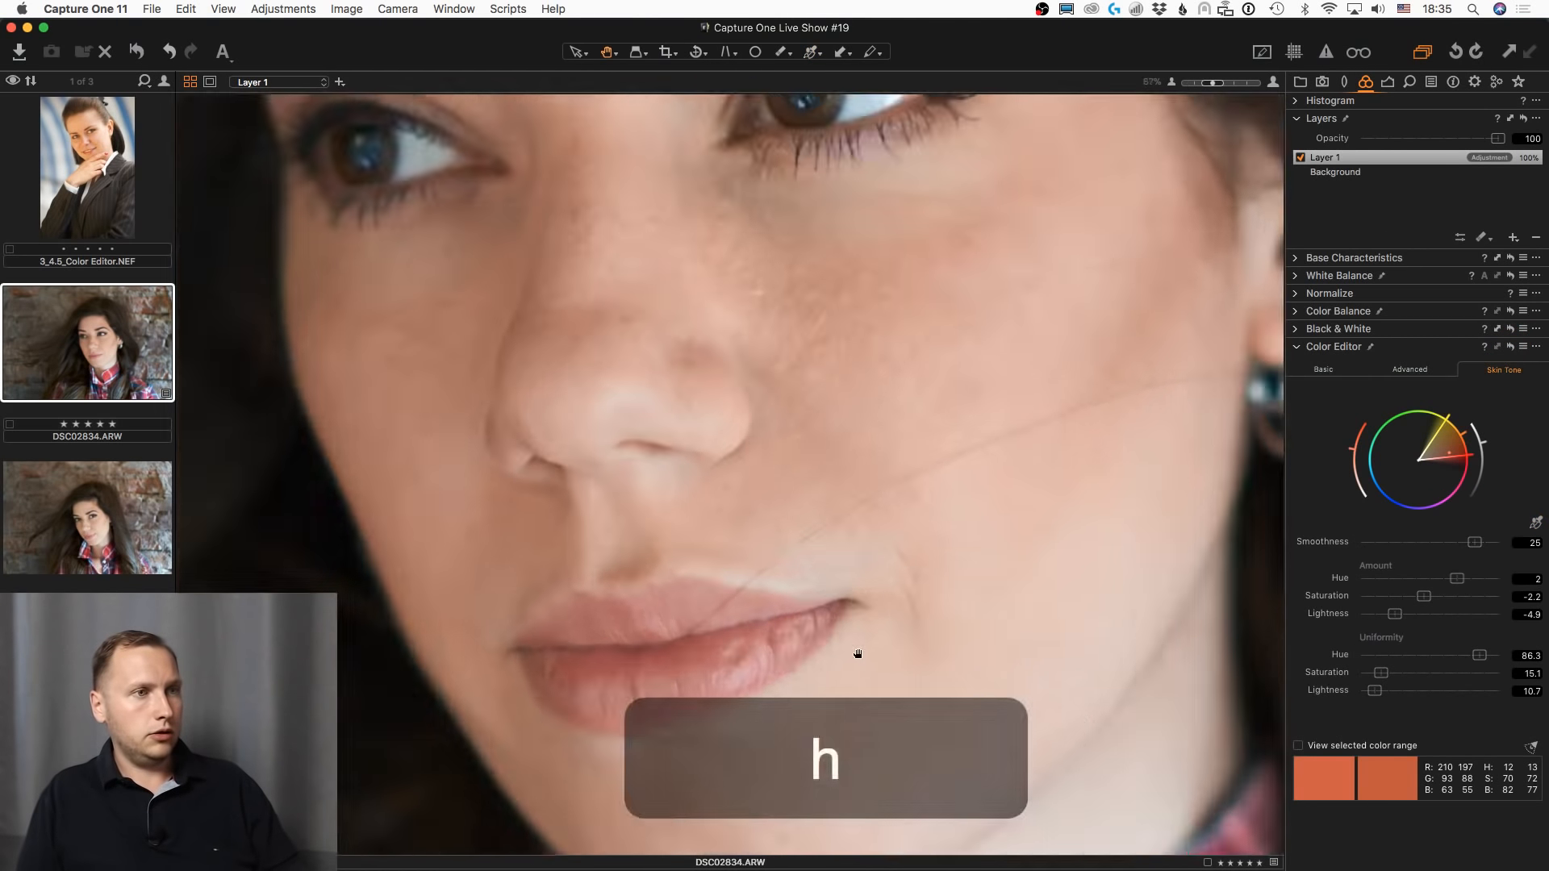
{"action": "scroll", "coordinate": [858, 653], "scroll_direction": "up", "scroll_amount": 2}
{"action": "left_click_drag", "start_coordinate": [908, 576], "coordinate": [846, 373]}
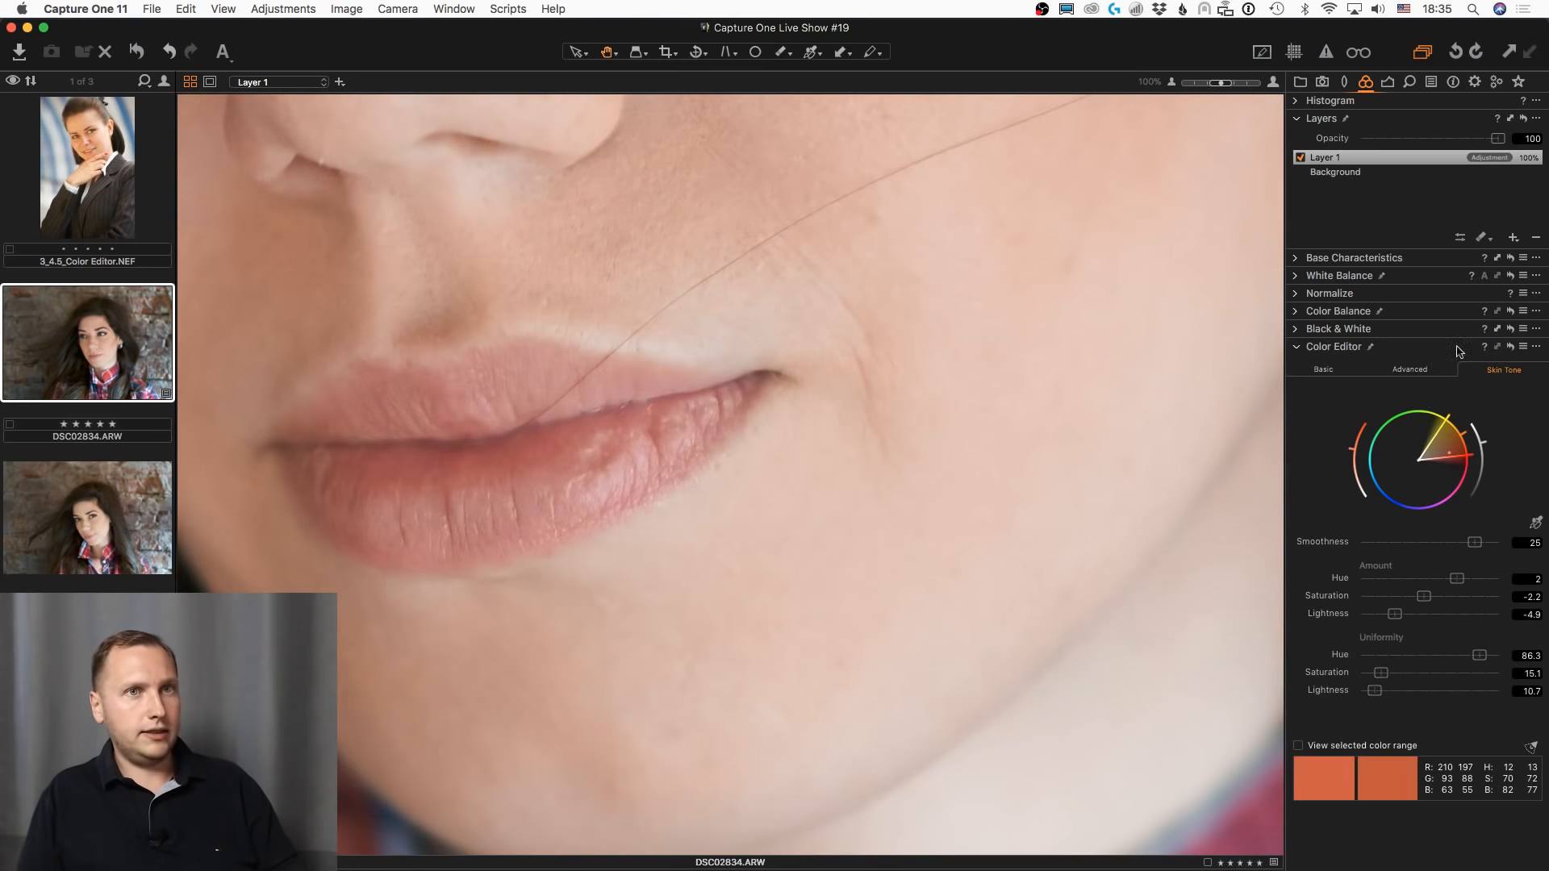
{"action": "left_click", "coordinate": [1509, 349]}
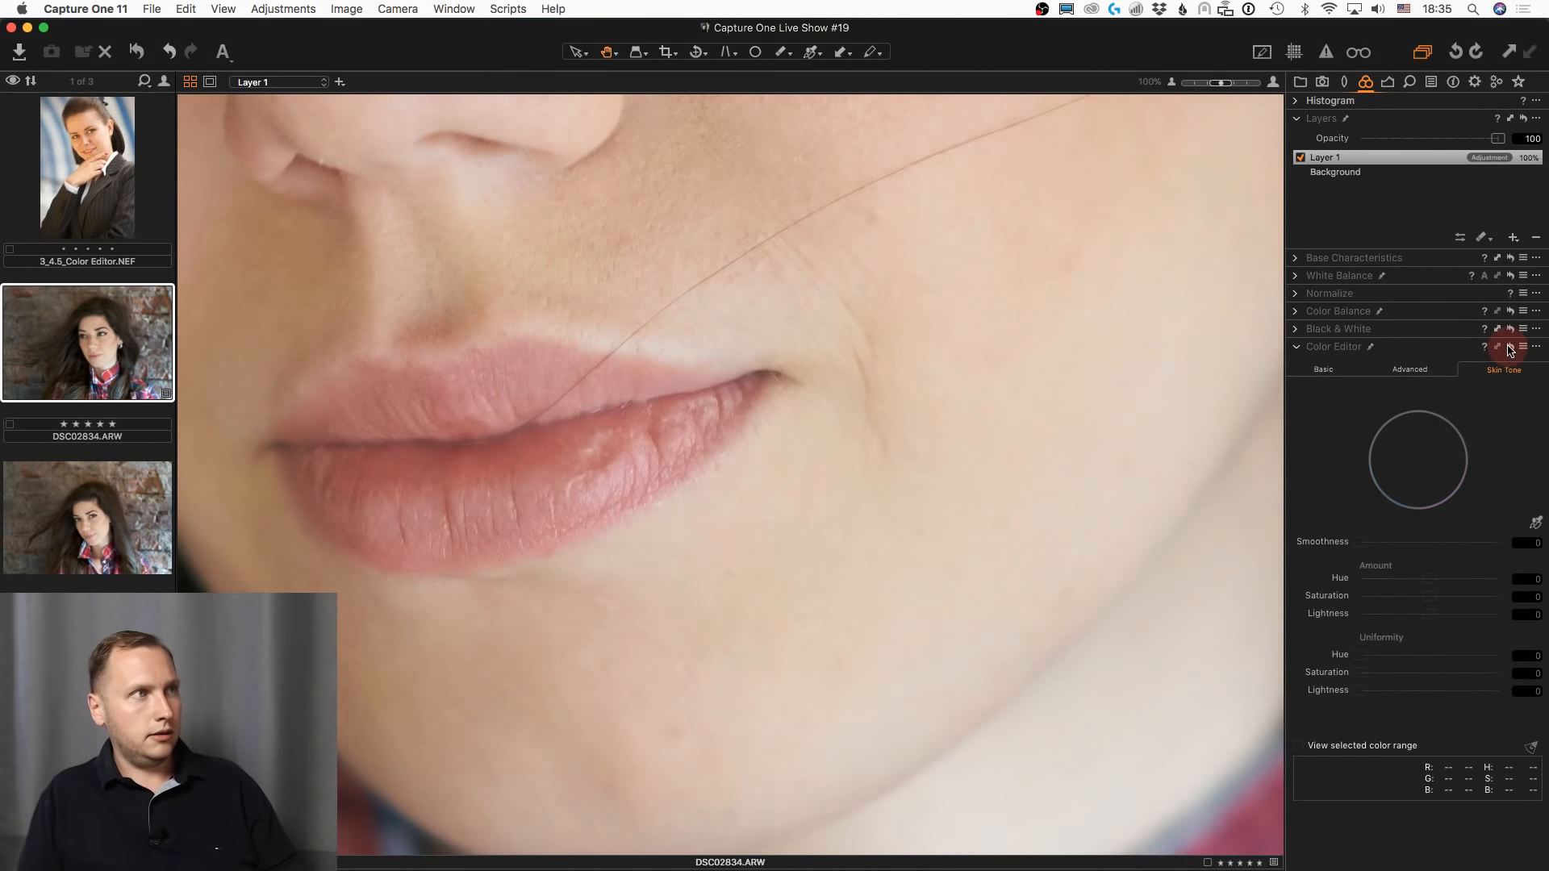
{"action": "left_click", "coordinate": [1510, 349], "text": "alt"}
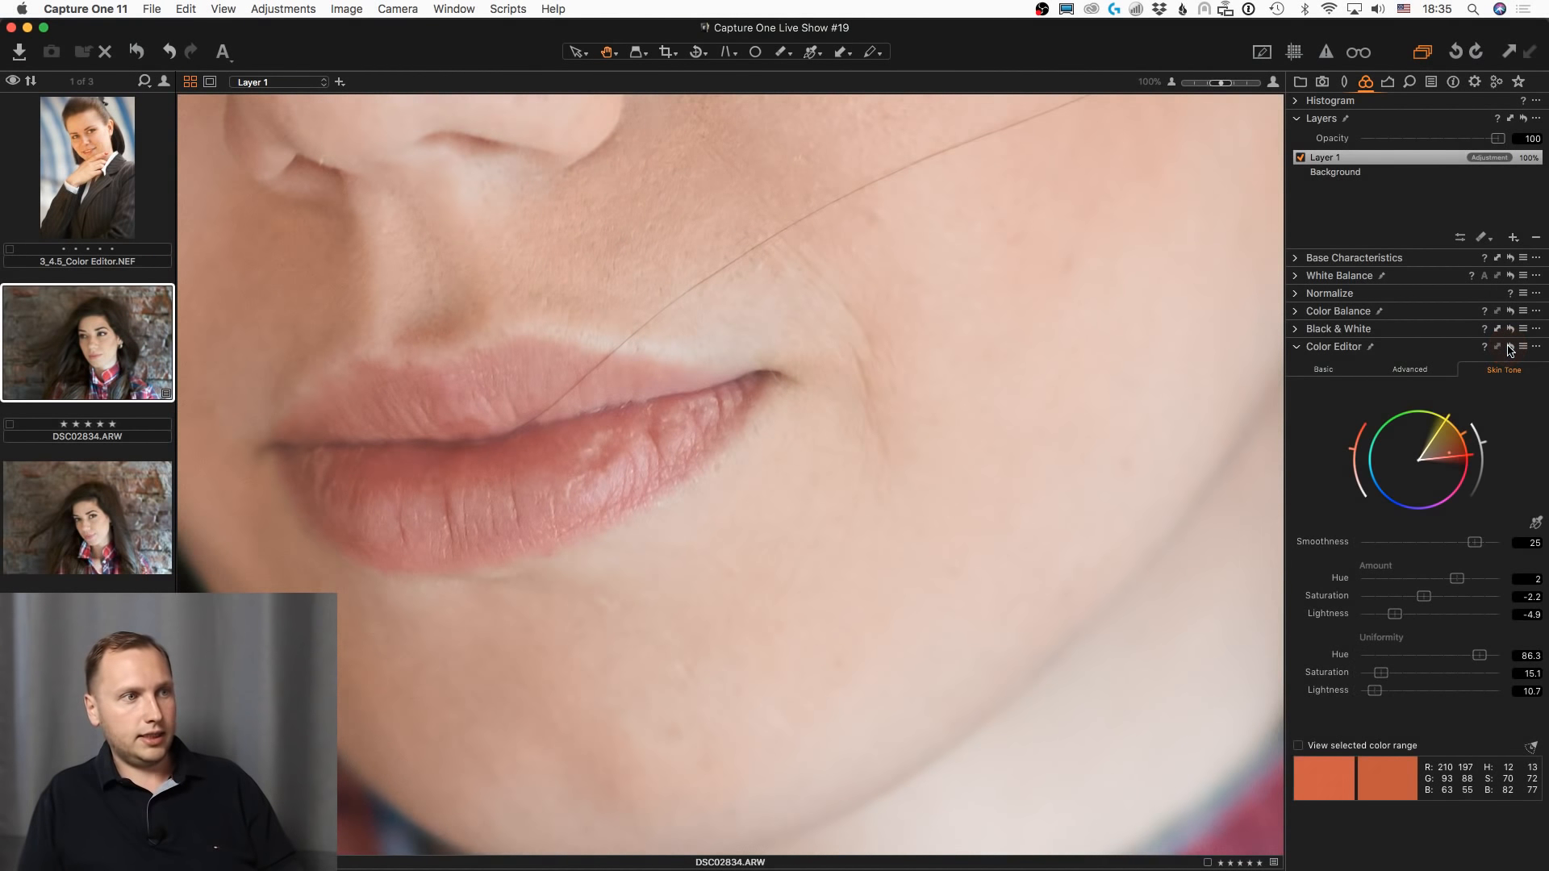
{"action": "left_click", "coordinate": [1510, 350], "text": "alt"}
{"action": "left_click", "coordinate": [1510, 349], "text": "alt"}
{"action": "left_click", "coordinate": [1510, 349], "text": "alt"}
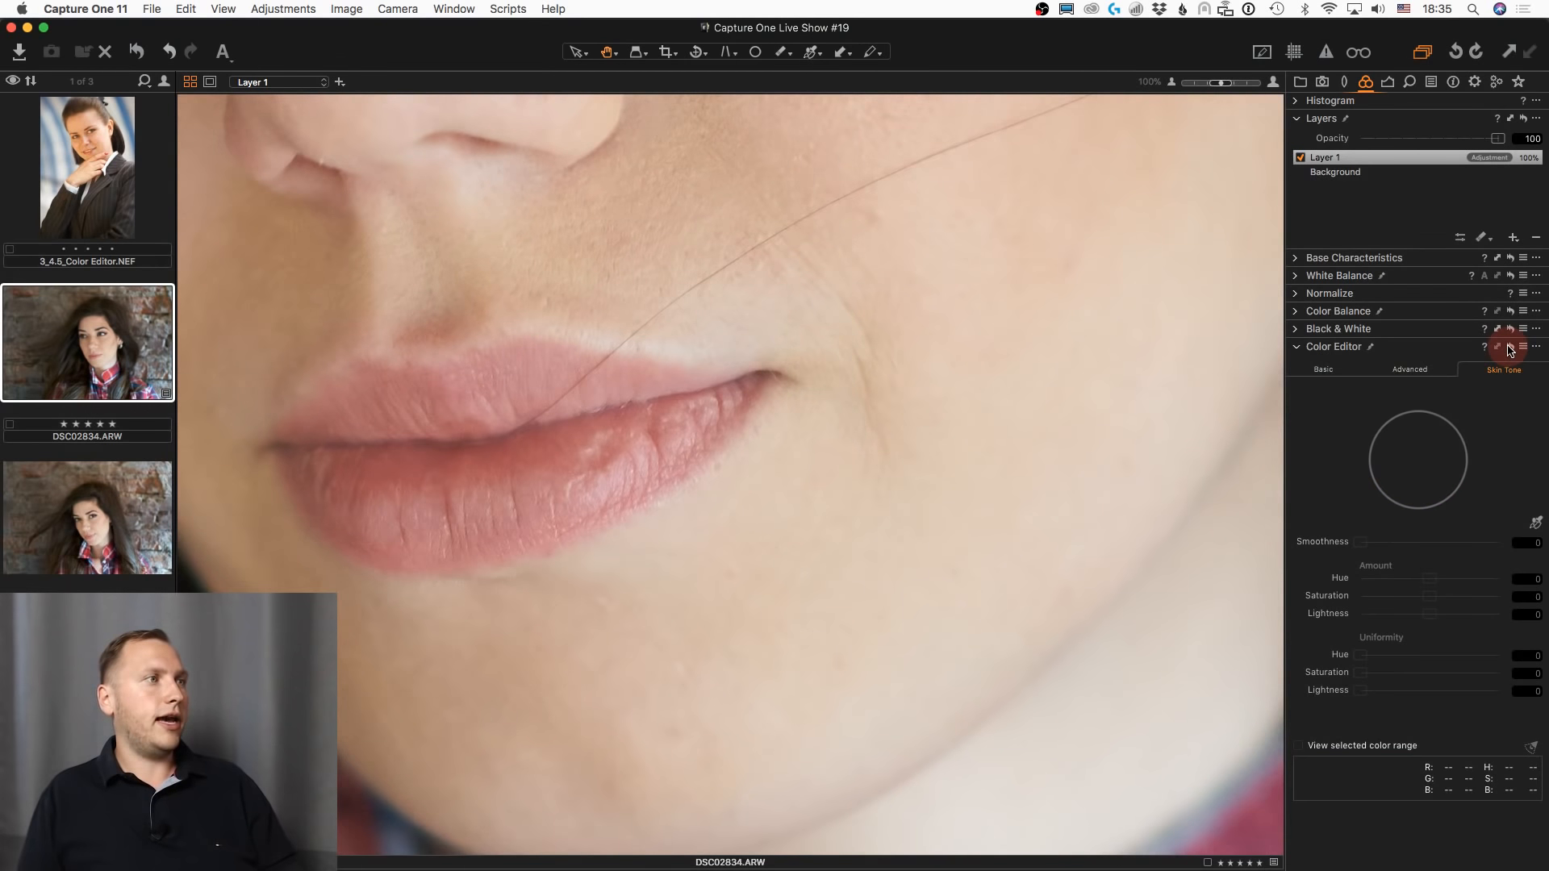
{"action": "left_click", "coordinate": [1510, 349], "text": "alt"}
- Compare the area around the eyes and nose with and without the Skin Tone adjustments by repeatedly resetting and restoring the Color Editor
{"action": "scroll", "coordinate": [910, 464], "scroll_direction": "down", "scroll_amount": 2}
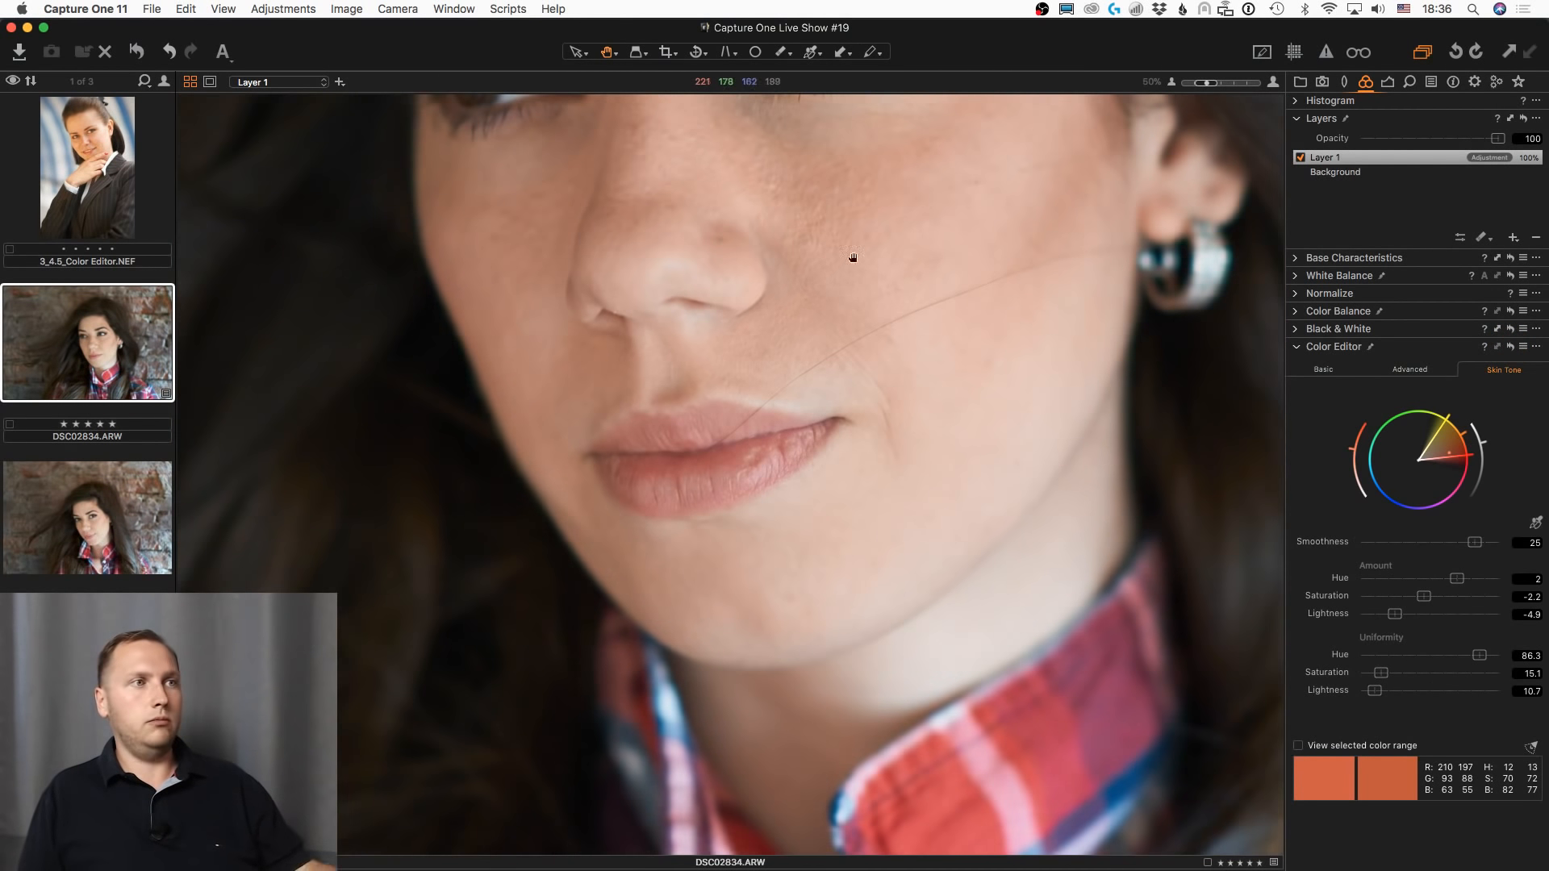
{"action": "left_click_drag", "start_coordinate": [830, 162], "coordinate": [836, 522]}
{"action": "scroll", "coordinate": [710, 487], "scroll_direction": "up", "scroll_amount": 1}
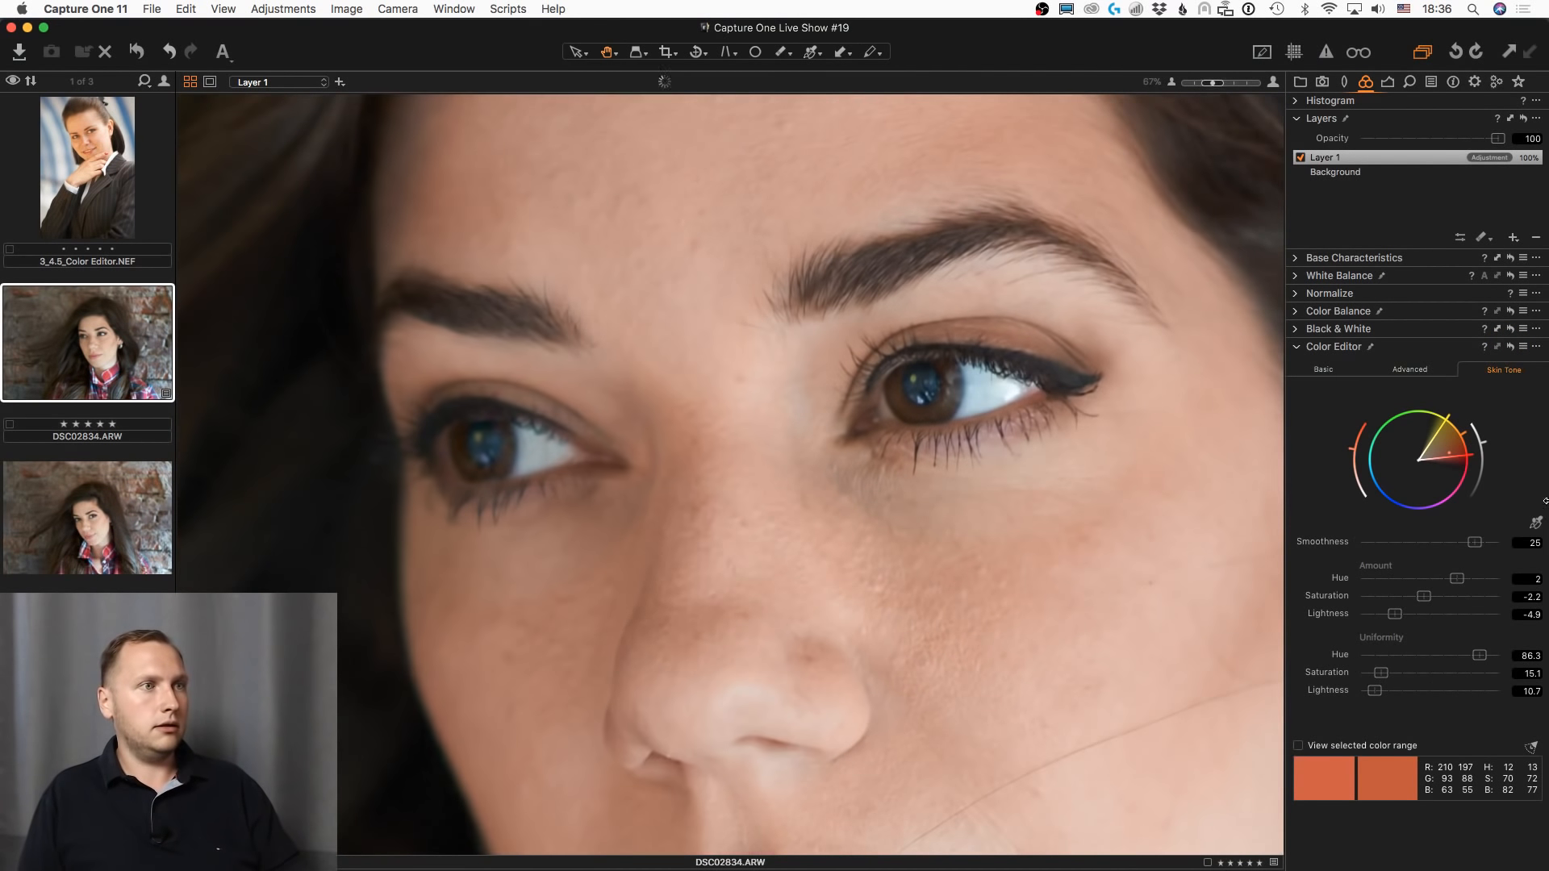
{"action": "left_click", "coordinate": [1510, 349], "text": "alt"}
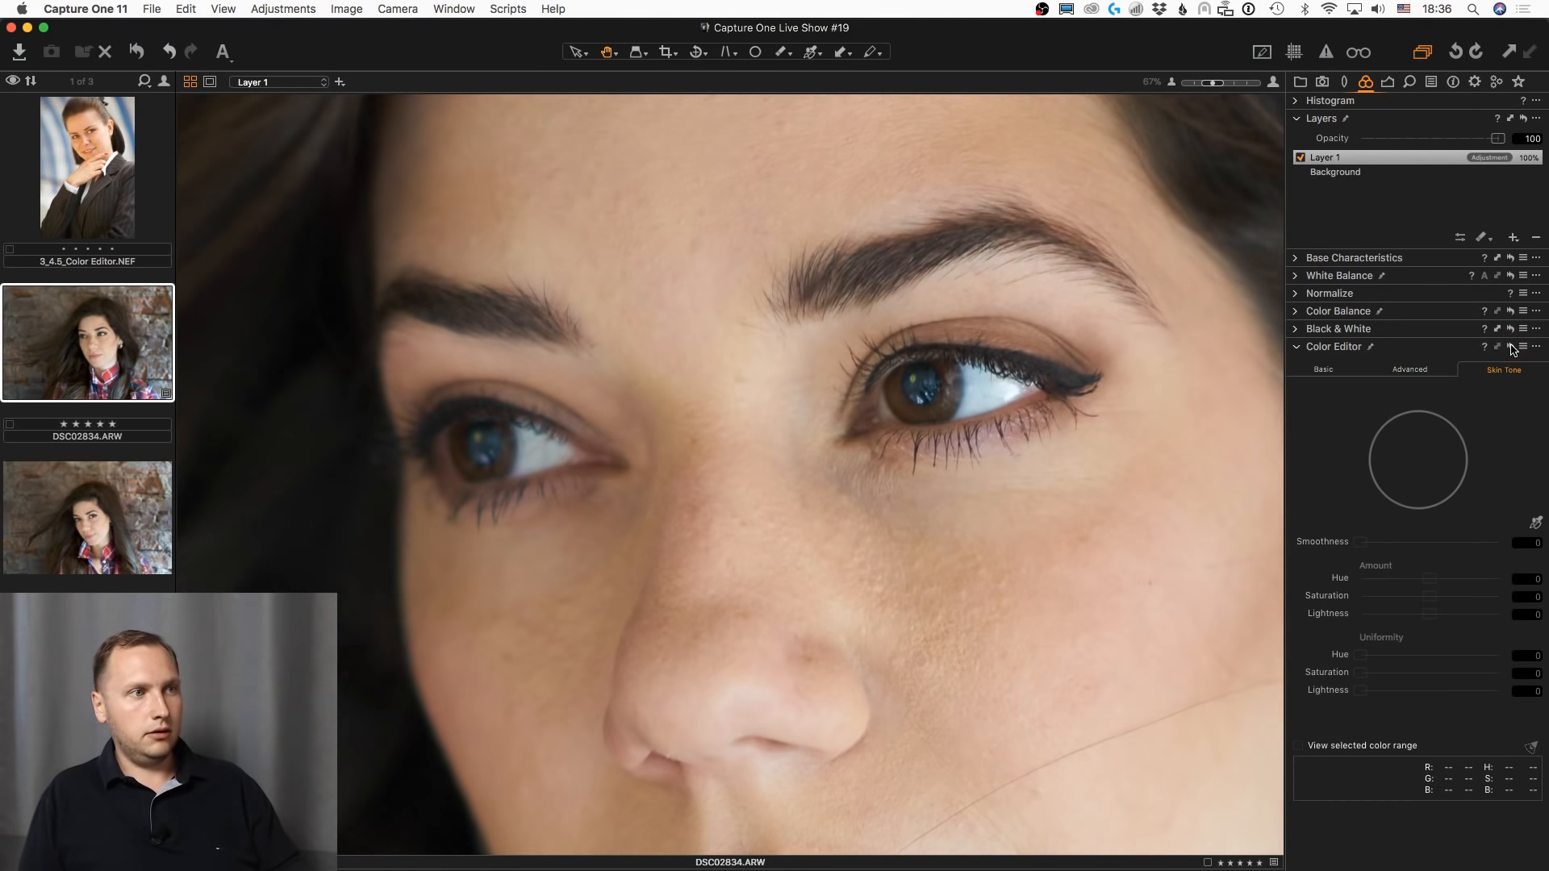
{"action": "key", "text": "super+z"}
{"action": "left_click", "coordinate": [1510, 349], "text": "alt"}
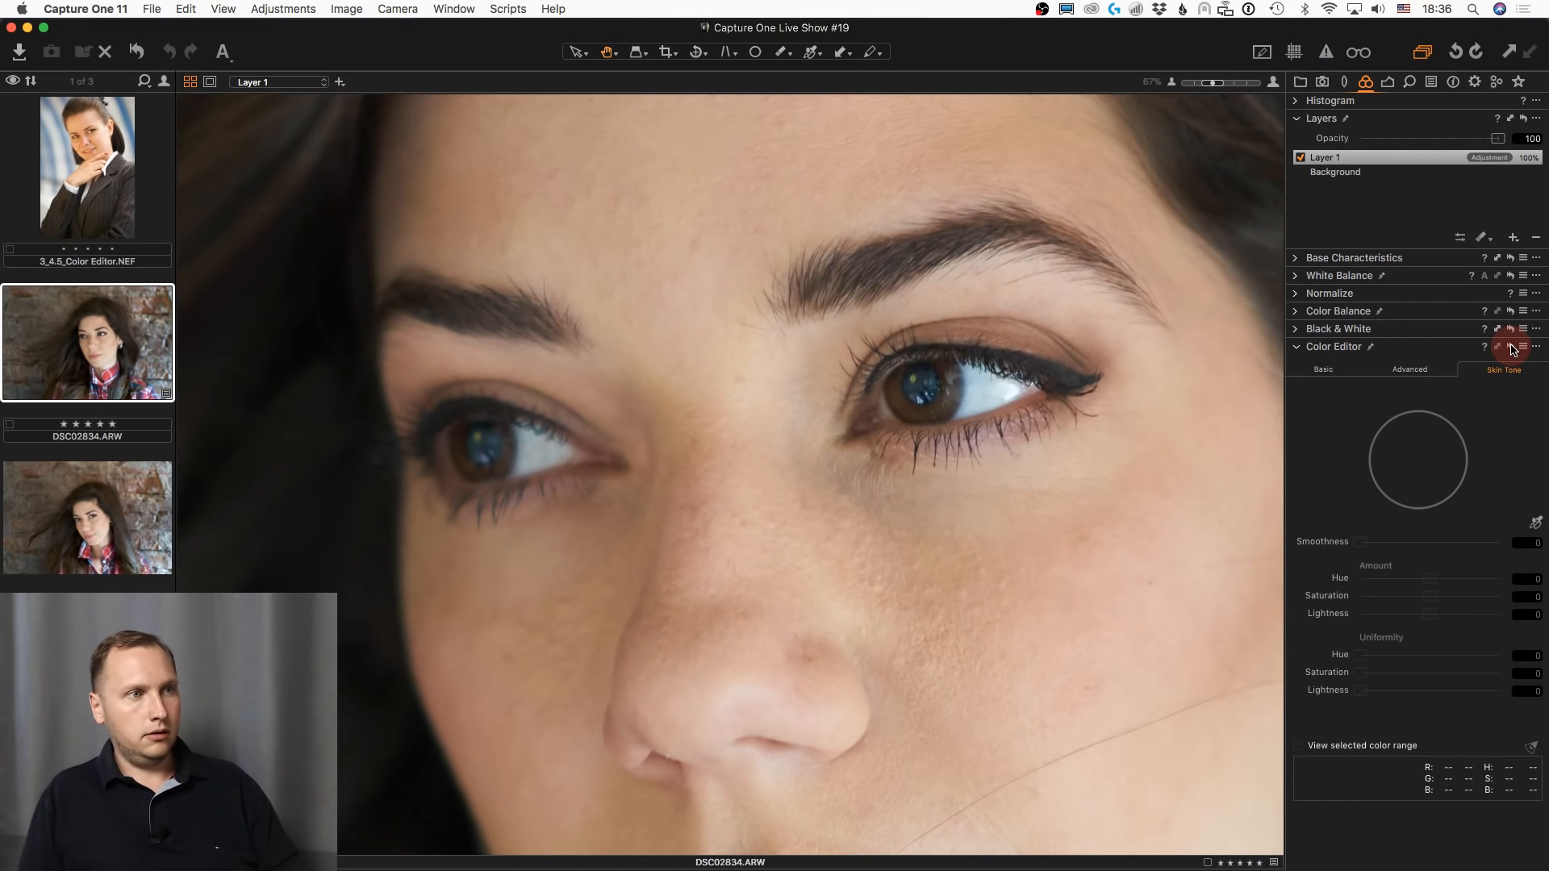
{"action": "key", "text": "super+z"}
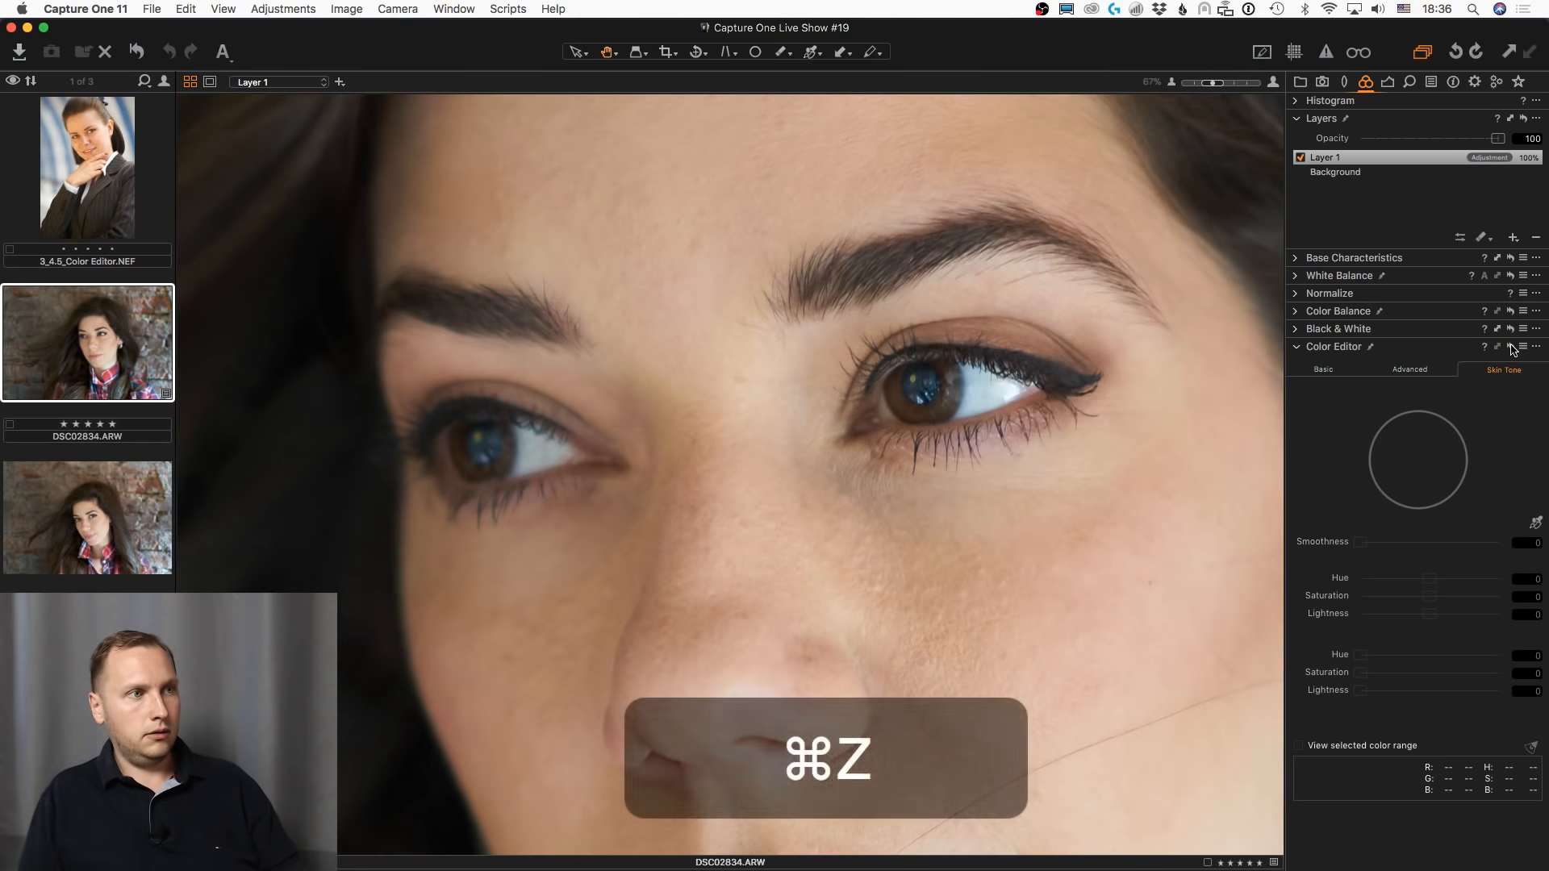
{"action": "left_click", "coordinate": [1511, 349], "text": "alt"}
{"action": "key", "text": "super+z"}
{"action": "left_click", "coordinate": [1510, 349], "text": "alt"}
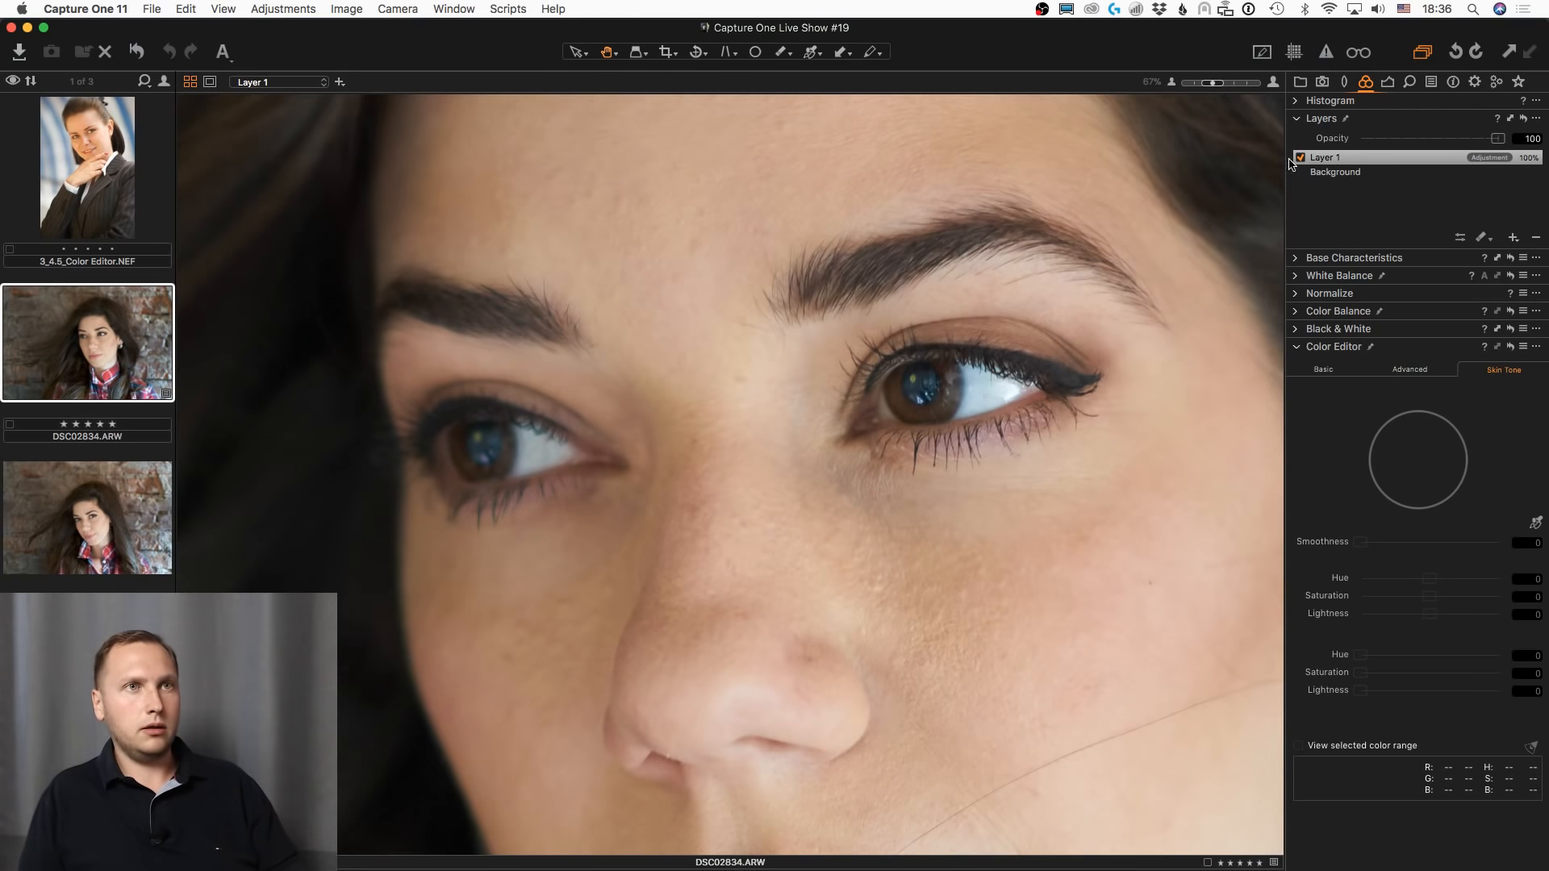
{"action": "key", "text": "super+z"}
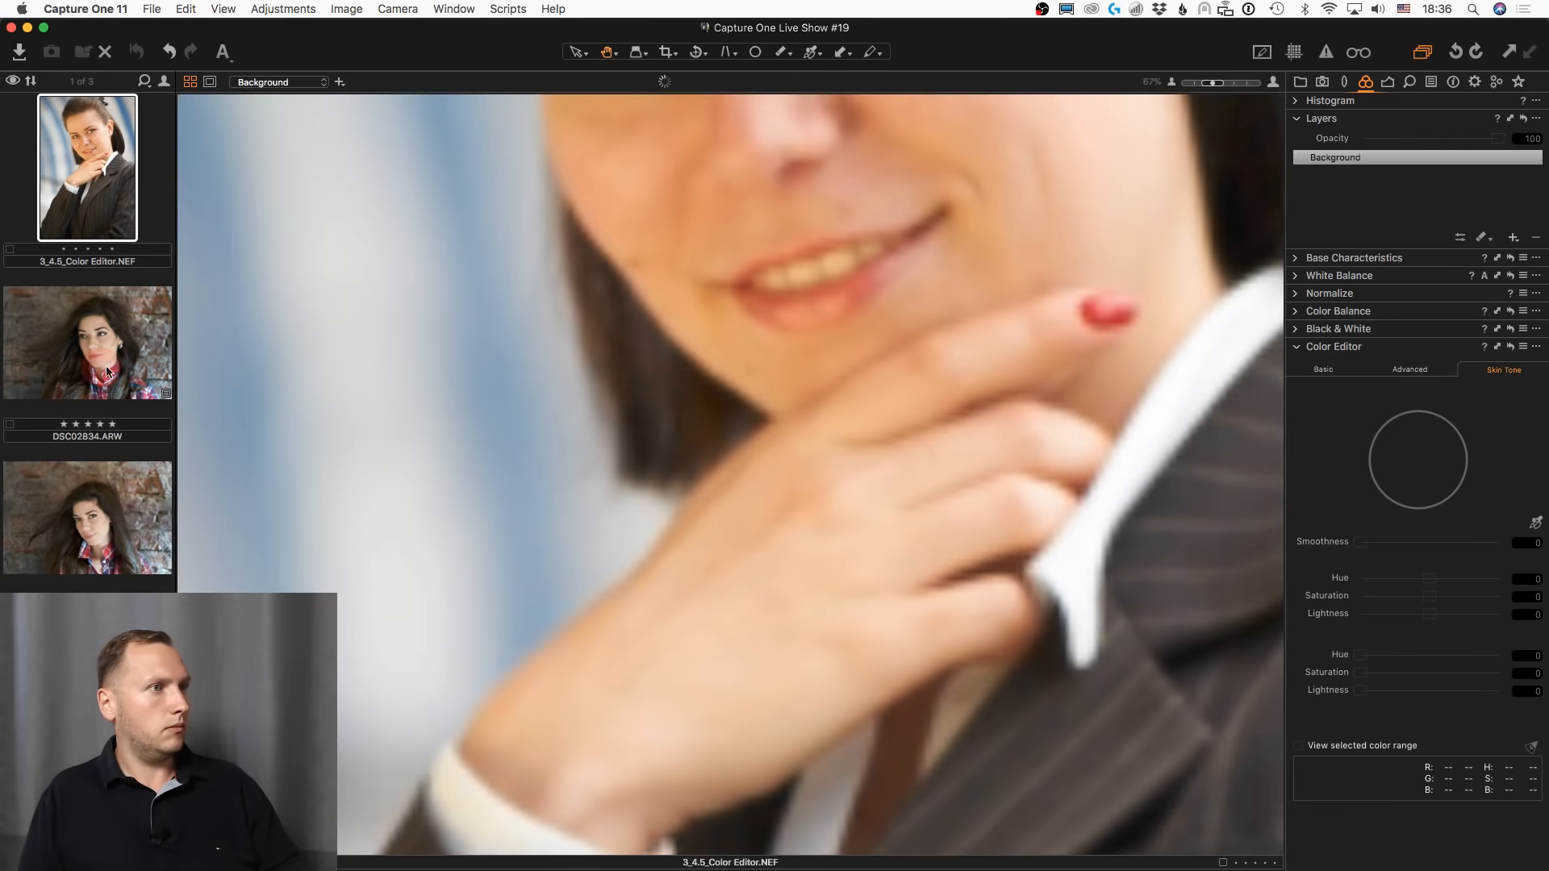
{"action": "left_click", "coordinate": [103, 365]}
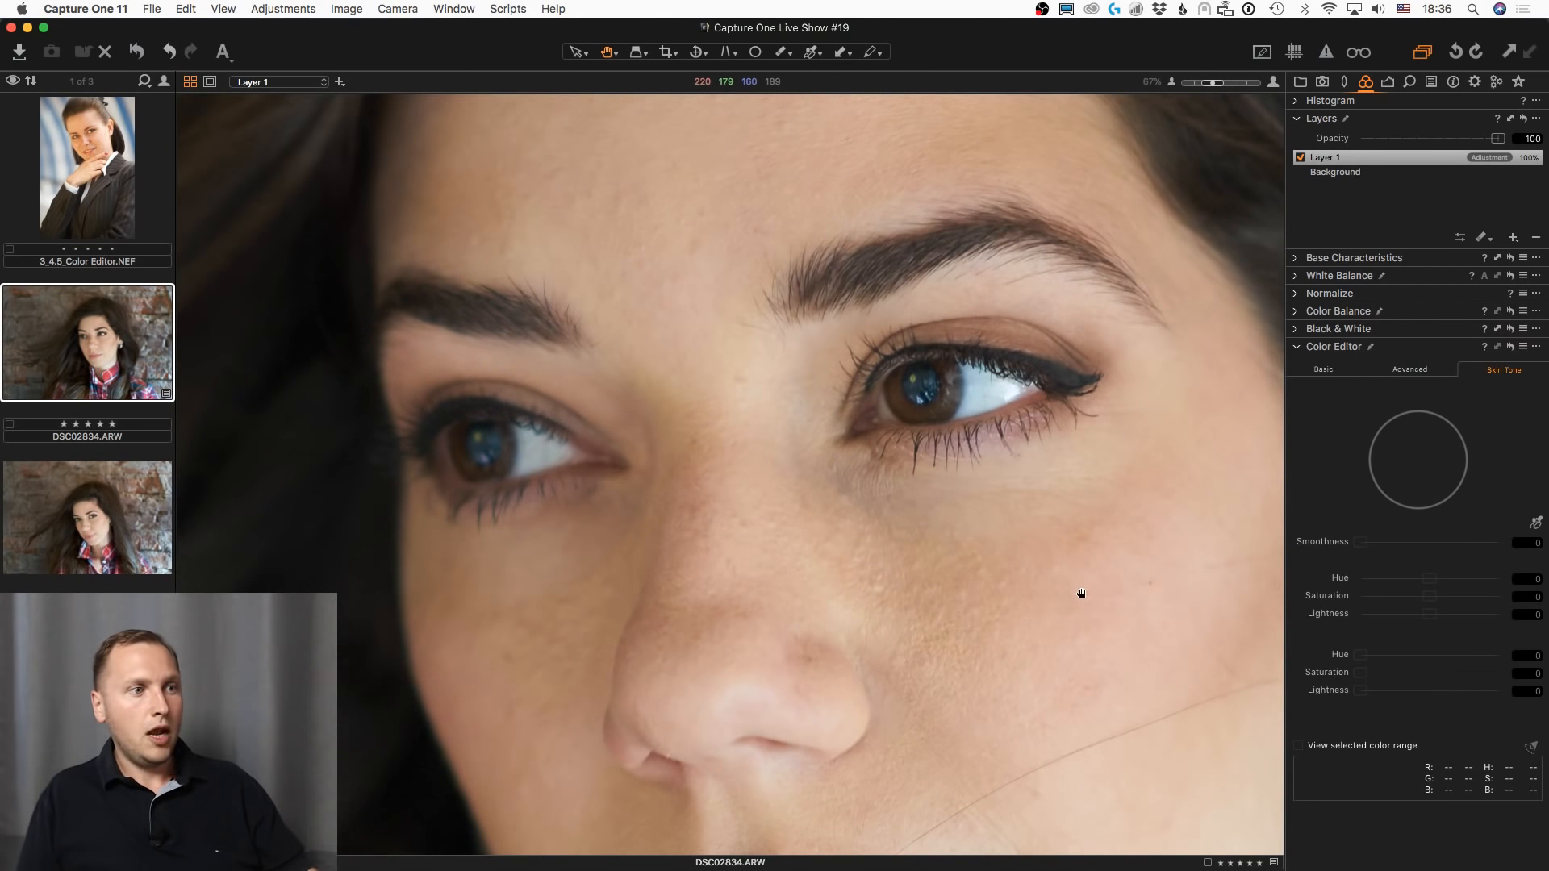
- Open 3_4.5_Color Editor.NEF and examine the color differences in the woman's facial skin up close
{"action": "key", "text": "super+0"}
{"action": "left_click", "coordinate": [67, 158]}
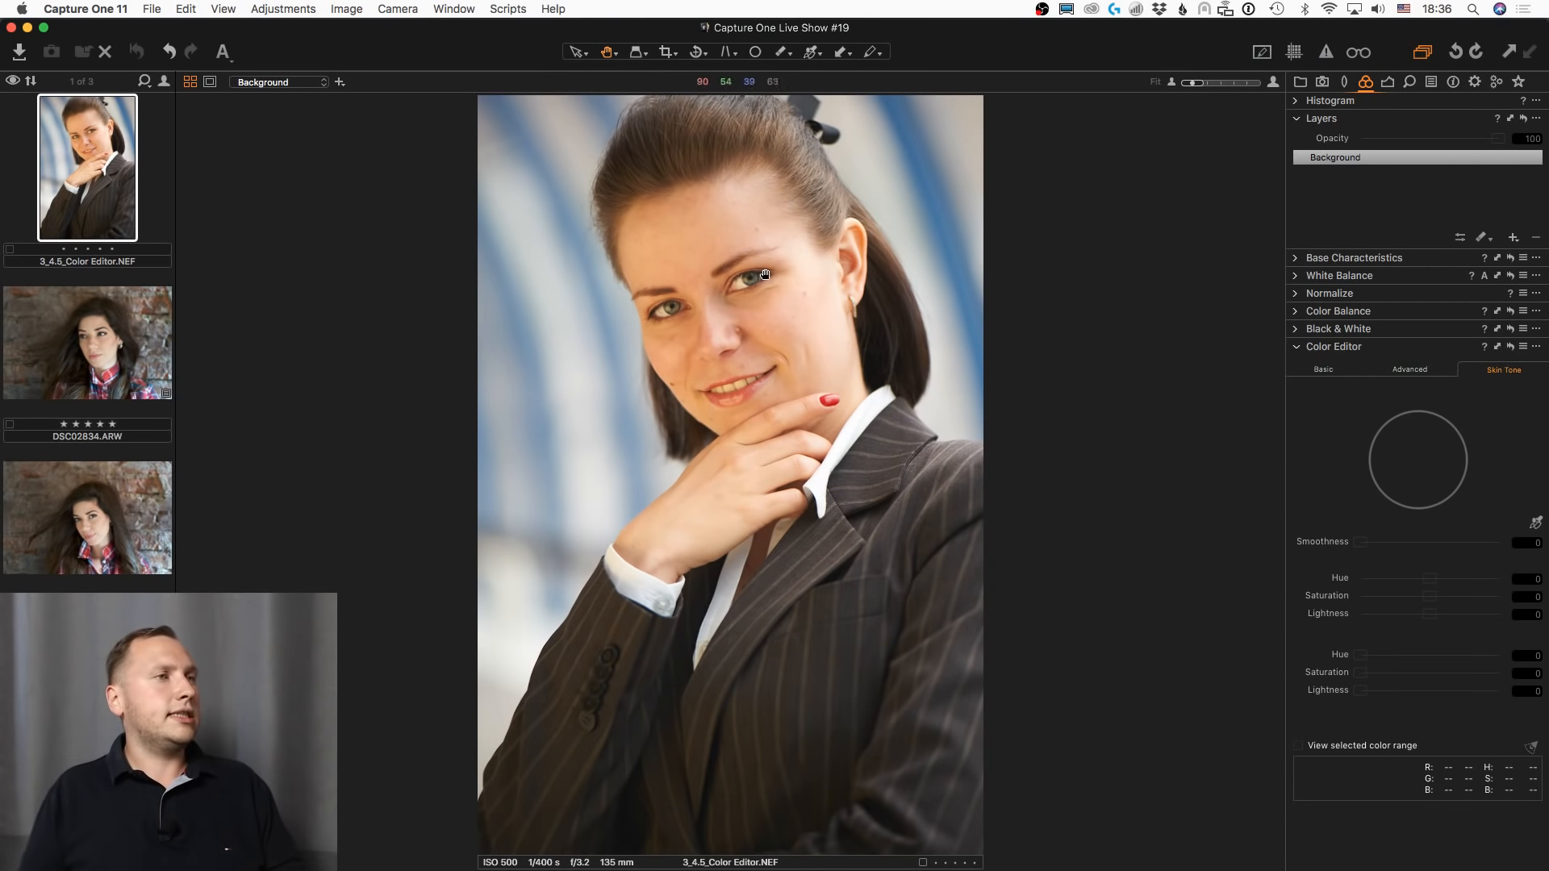
{"action": "left_click", "coordinate": [734, 318]}
{"action": "left_click_drag", "start_coordinate": [653, 229], "coordinate": [707, 403]}
{"action": "scroll", "coordinate": [667, 492], "scroll_direction": "up", "scroll_amount": 1}
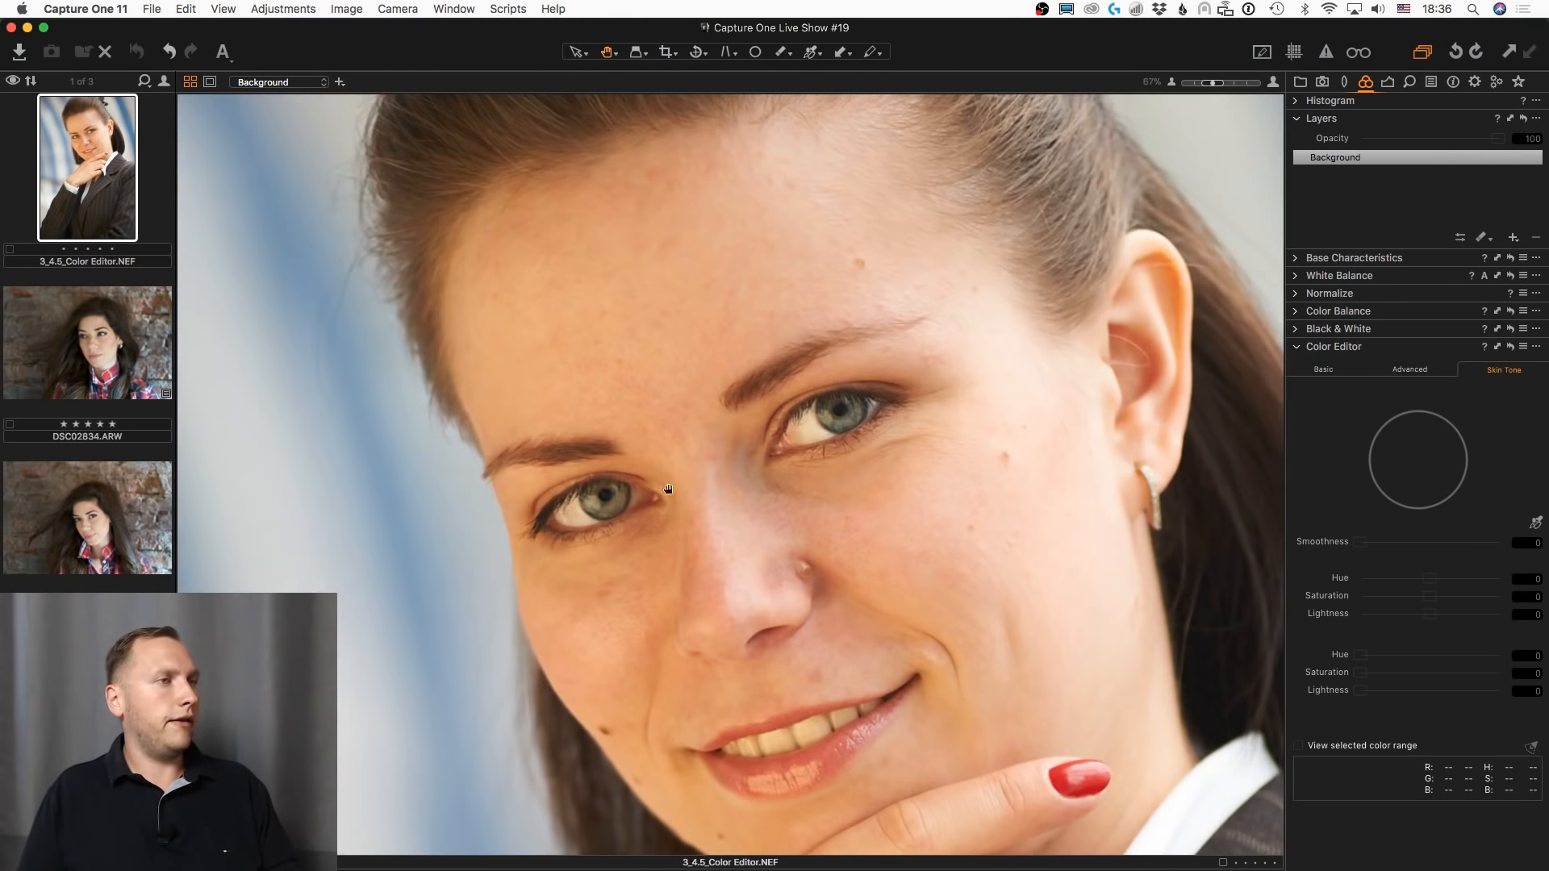
{"action": "left_click_drag", "start_coordinate": [795, 568], "coordinate": [714, 491]}
{"action": "scroll", "coordinate": [669, 435], "scroll_direction": "up", "scroll_amount": 1}
{"action": "scroll", "coordinate": [681, 453], "scroll_direction": "down", "scroll_amount": 1}
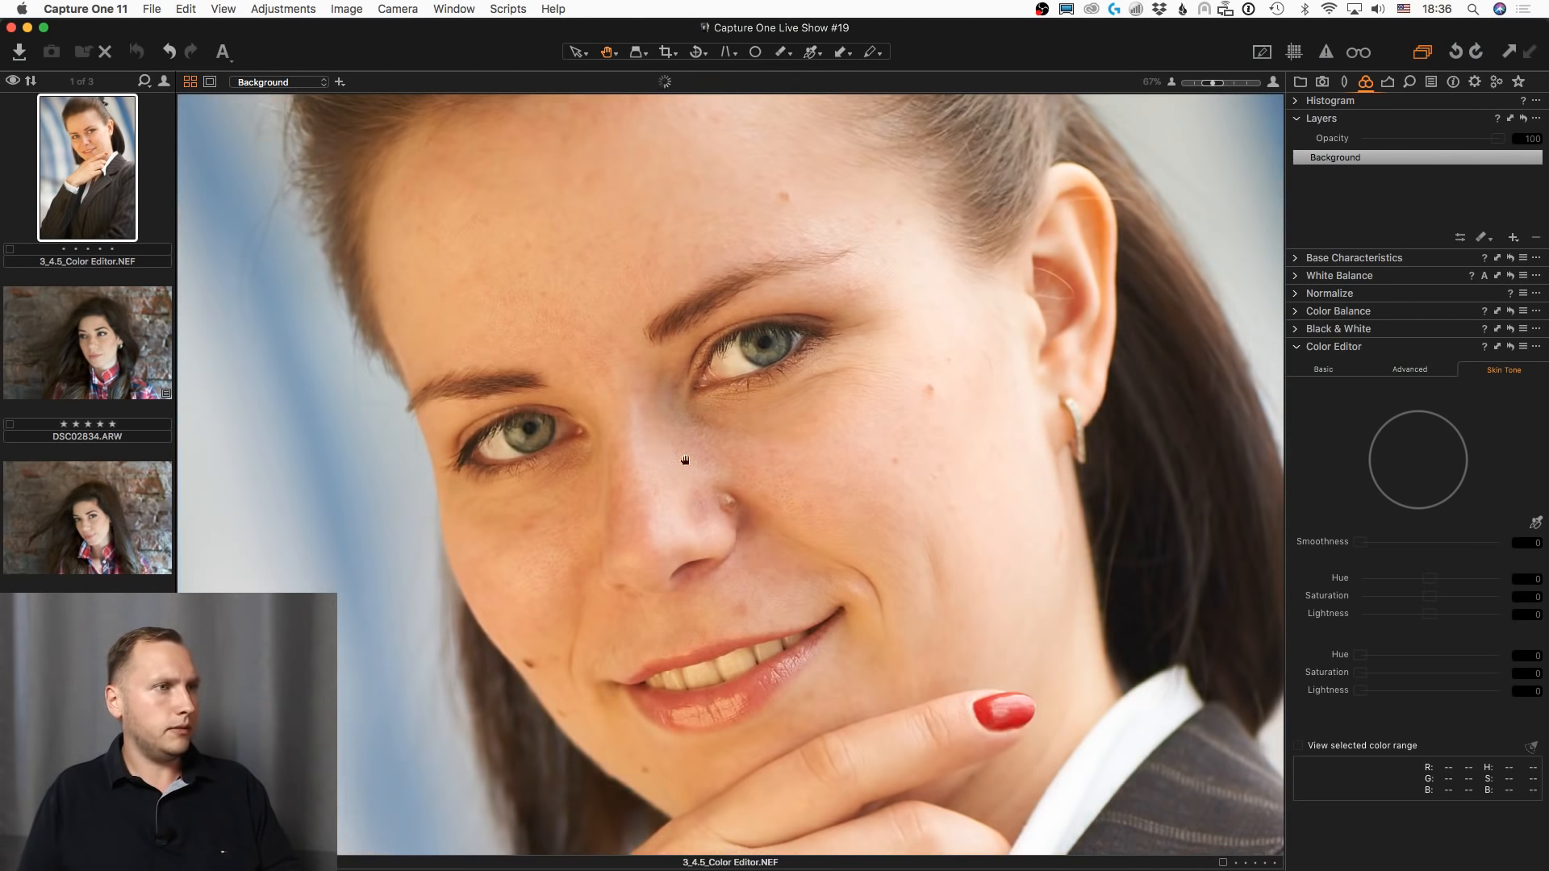
{"action": "scroll", "coordinate": [705, 452], "scroll_direction": "up", "scroll_amount": 1}
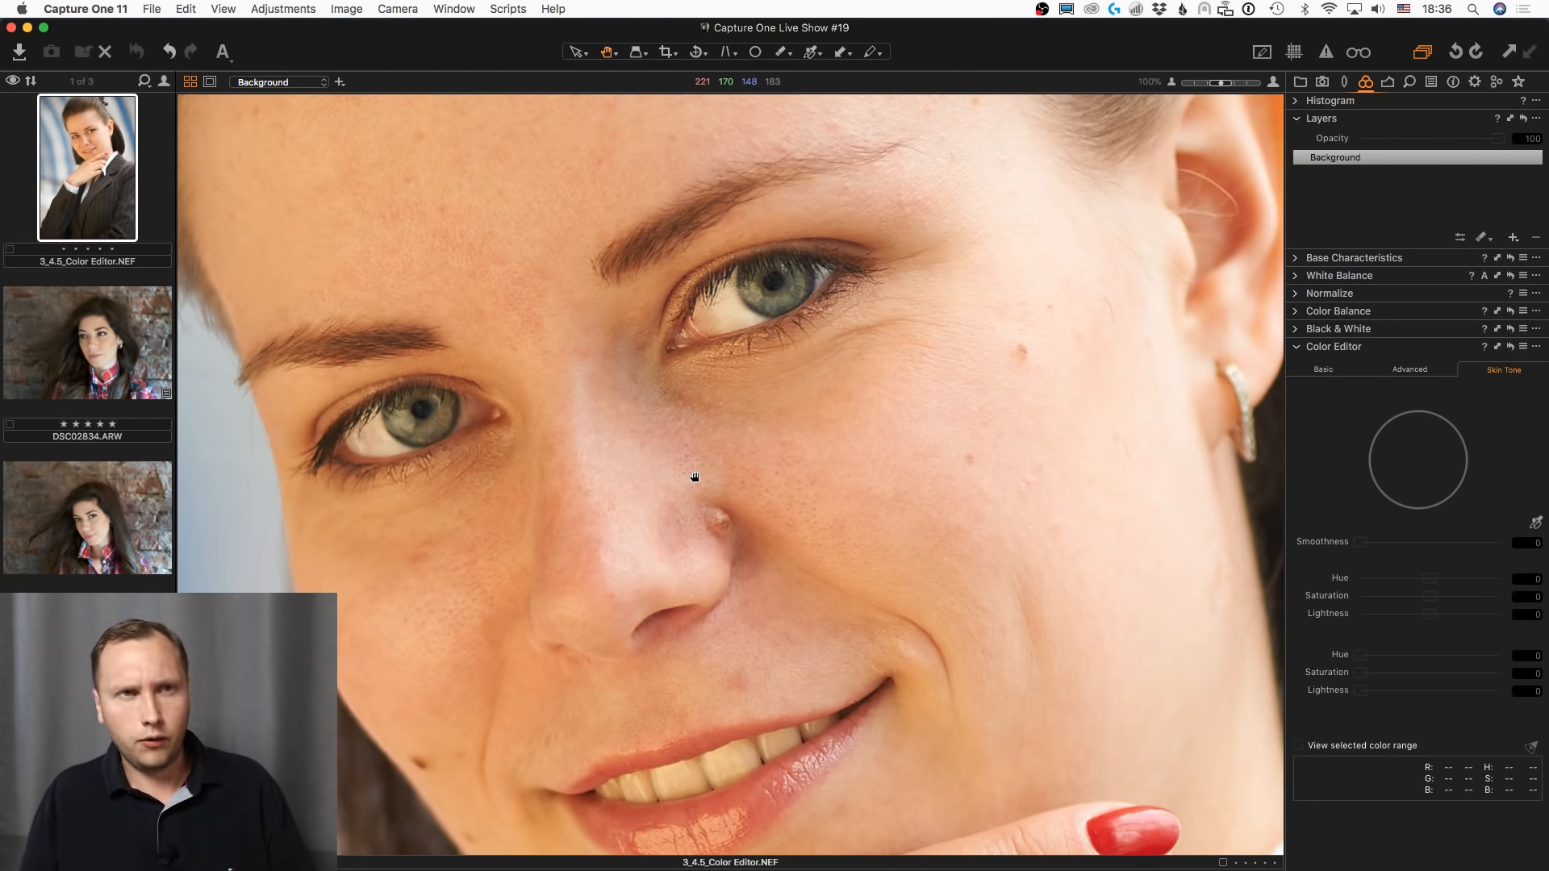
{"action": "left_click_drag", "start_coordinate": [669, 507], "coordinate": [747, 505]}
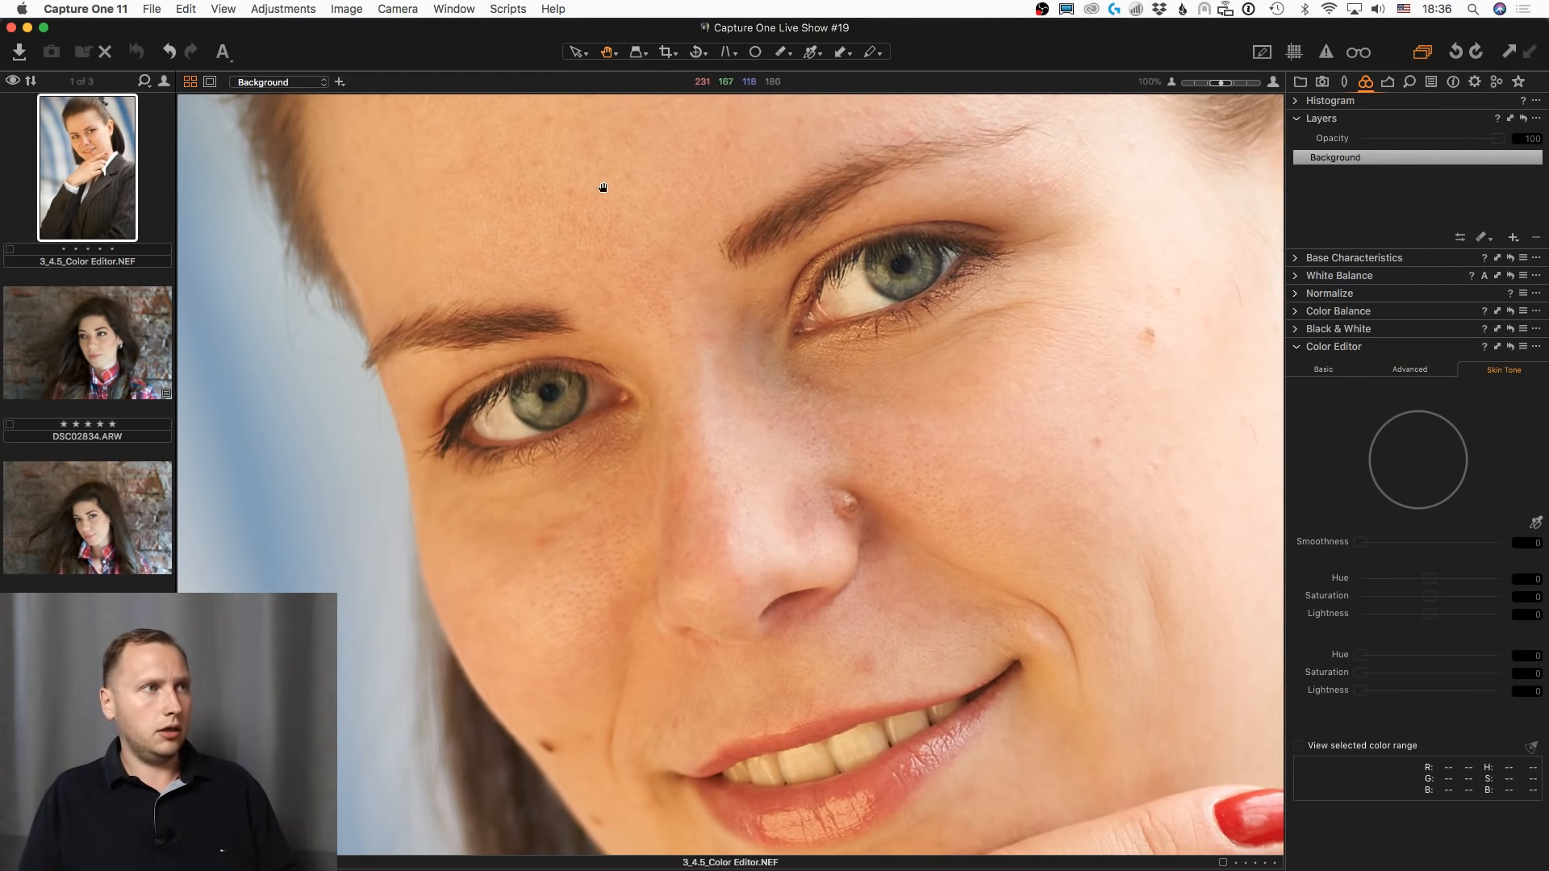
{"action": "scroll", "coordinate": [589, 266], "scroll_direction": "up", "scroll_amount": 1}
{"action": "left_click_drag", "start_coordinate": [730, 471], "coordinate": [543, 215]}
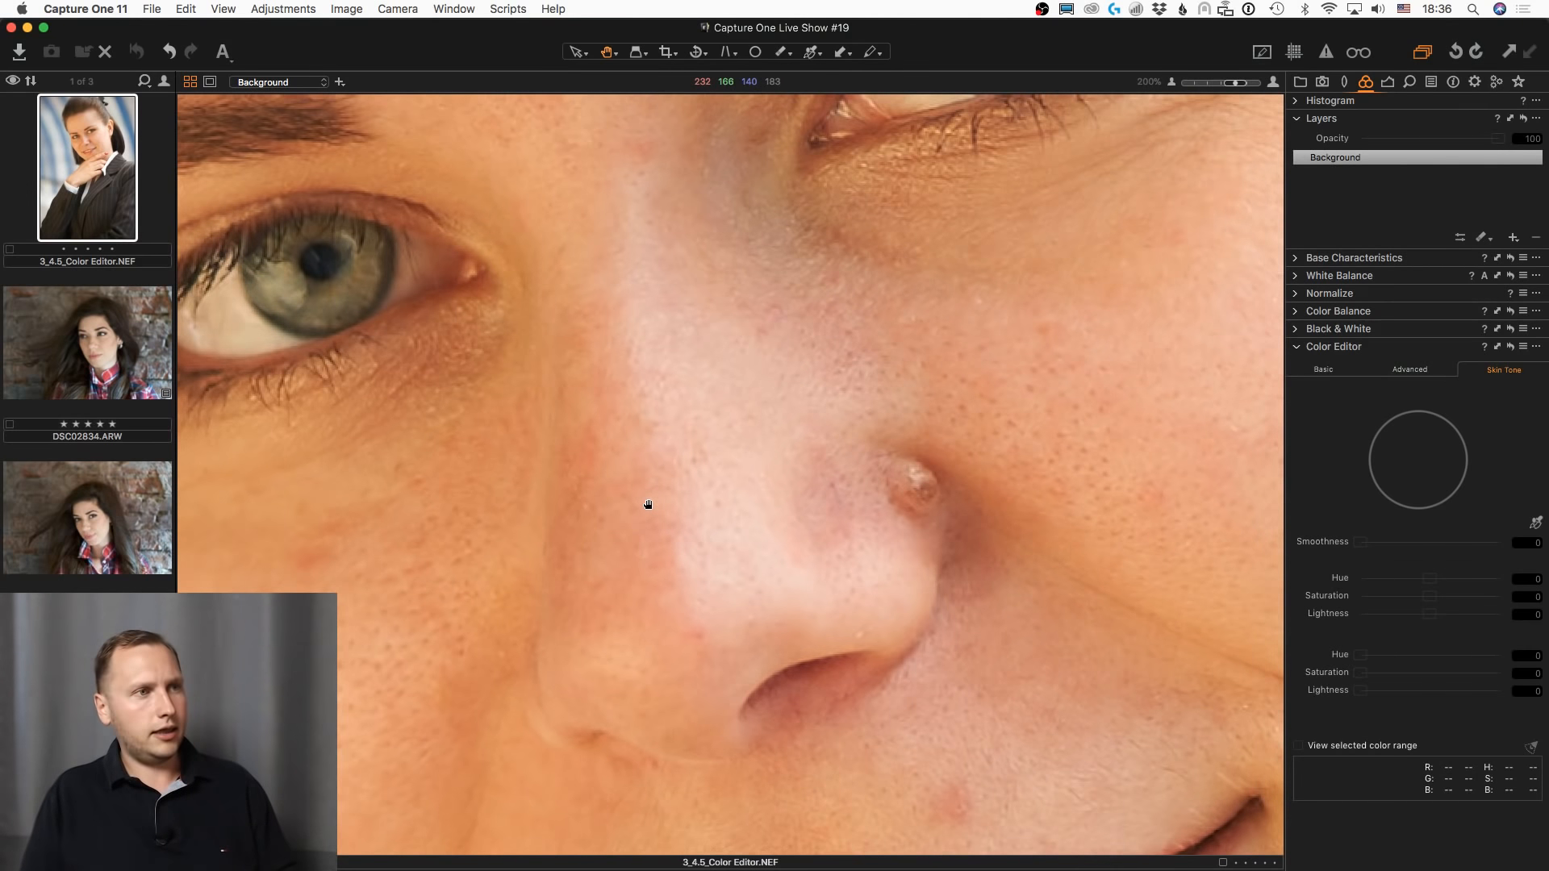
{"action": "scroll", "coordinate": [648, 504], "scroll_direction": "down", "scroll_amount": 1}
{"action": "left_click_drag", "start_coordinate": [646, 508], "coordinate": [656, 685]}
{"action": "left_click_drag", "start_coordinate": [626, 604], "coordinate": [532, 278]}
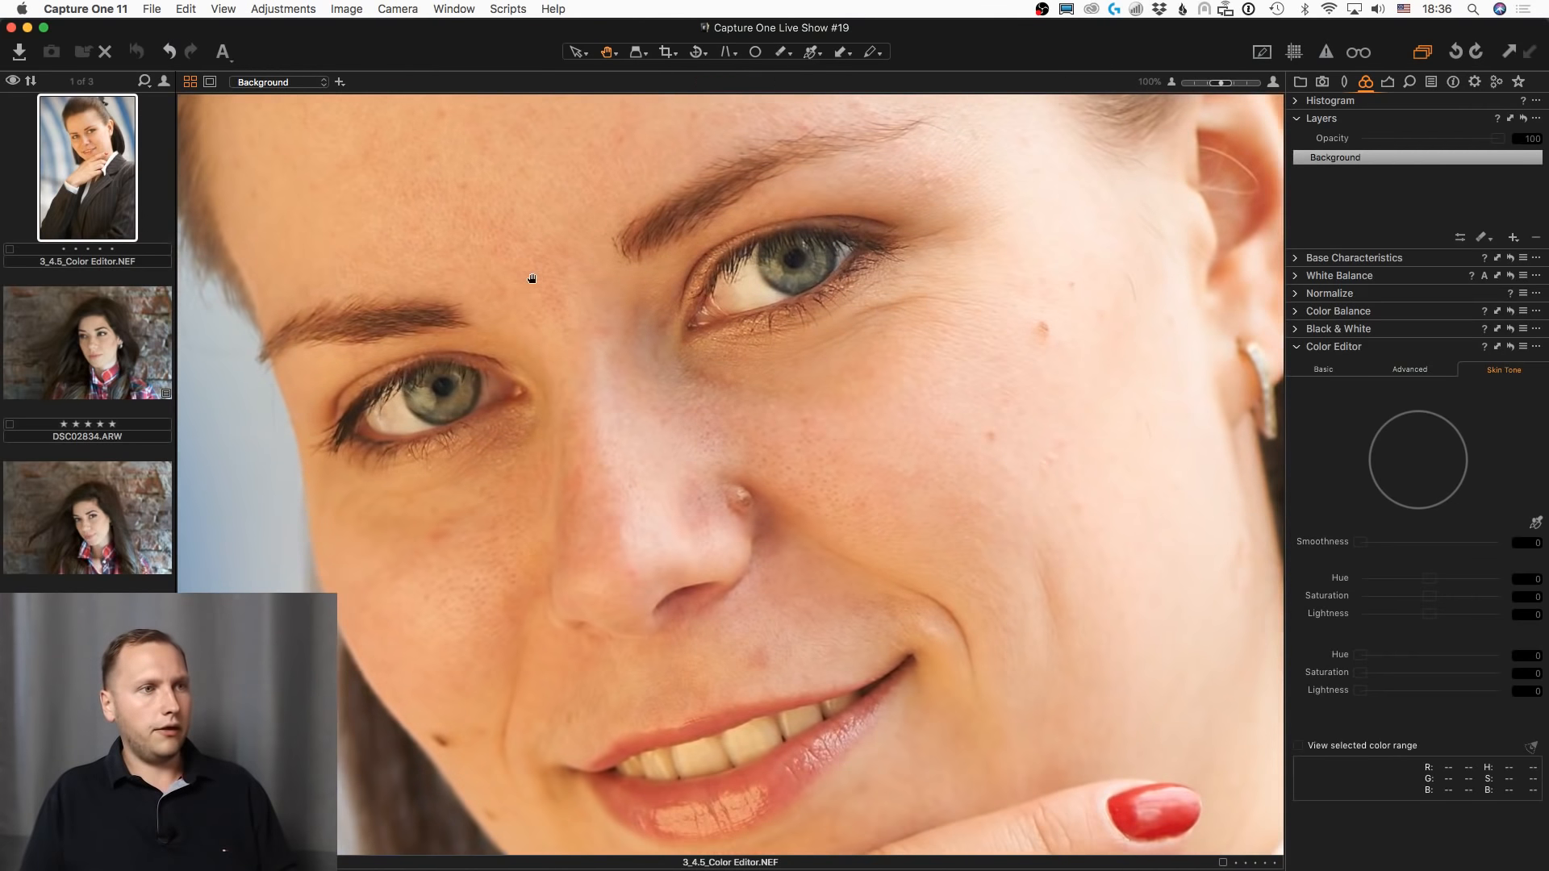
- Paint a visible layer mask over the woman's nose and cheeks with a smaller brush, leaving out the eyes and lips
{"action": "key", "text": "b"}
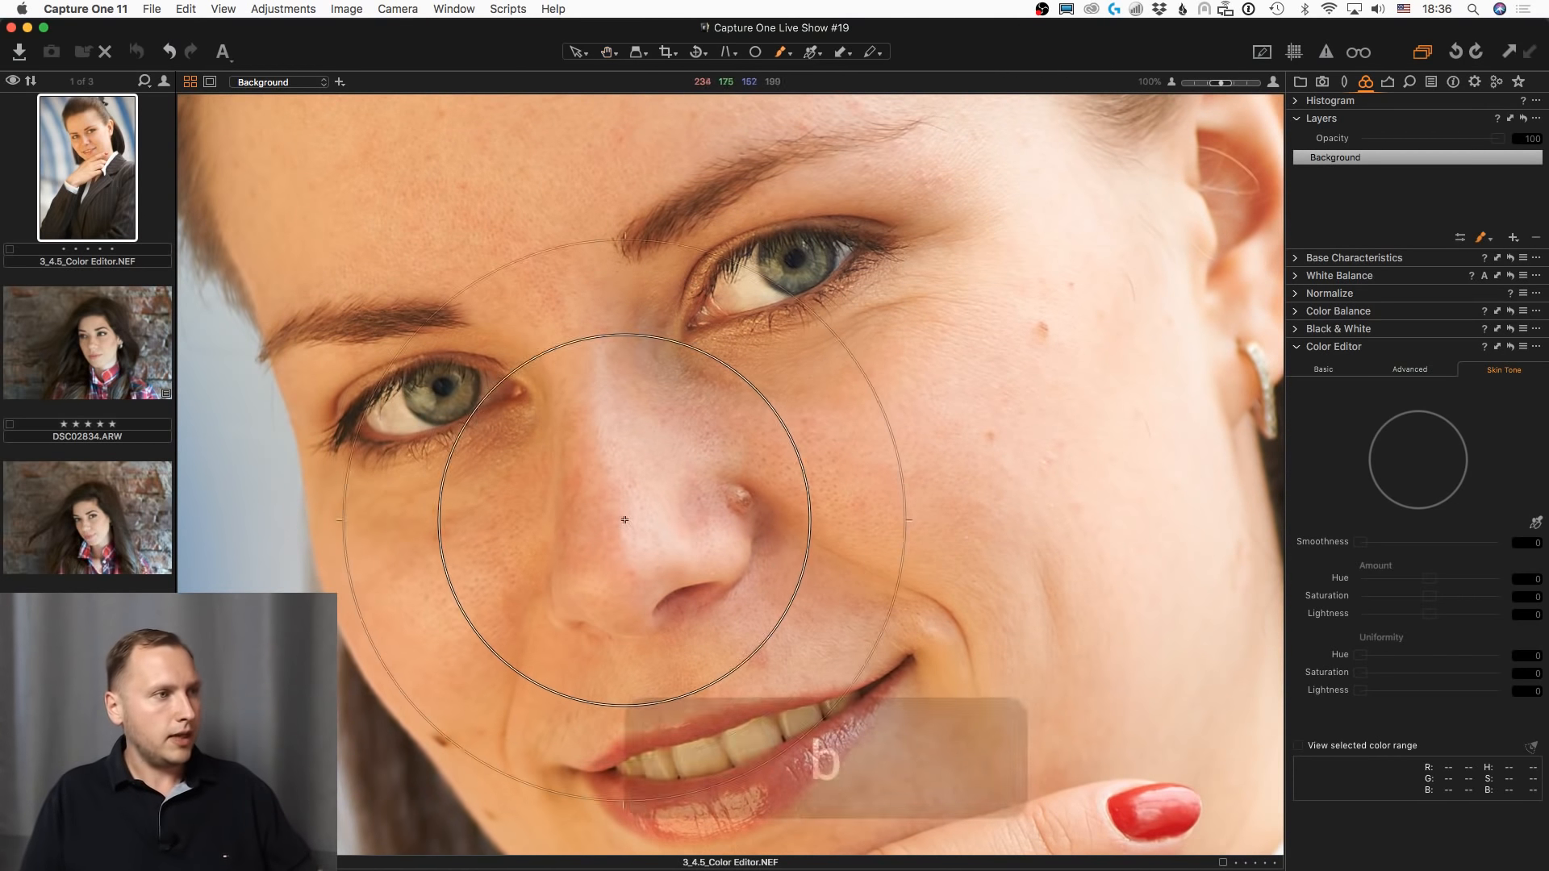
{"action": "key", "text": "bracketleft"}
{"action": "key", "text": "bracketleft"}
{"action": "key", "text": "bracketleft"}
{"action": "key", "text": "bracketleft"}
{"action": "key", "text": "bracketleft"}
{"action": "key", "text": "bracketleft"}
{"action": "key", "text": "bracketleft"}
{"action": "key", "text": "bracketleft"}
{"action": "key", "text": "bracketleft"}
{"action": "key", "text": "bracketleft"}
{"action": "key", "text": "bracketleft"}
{"action": "key", "text": "bracketleft"}
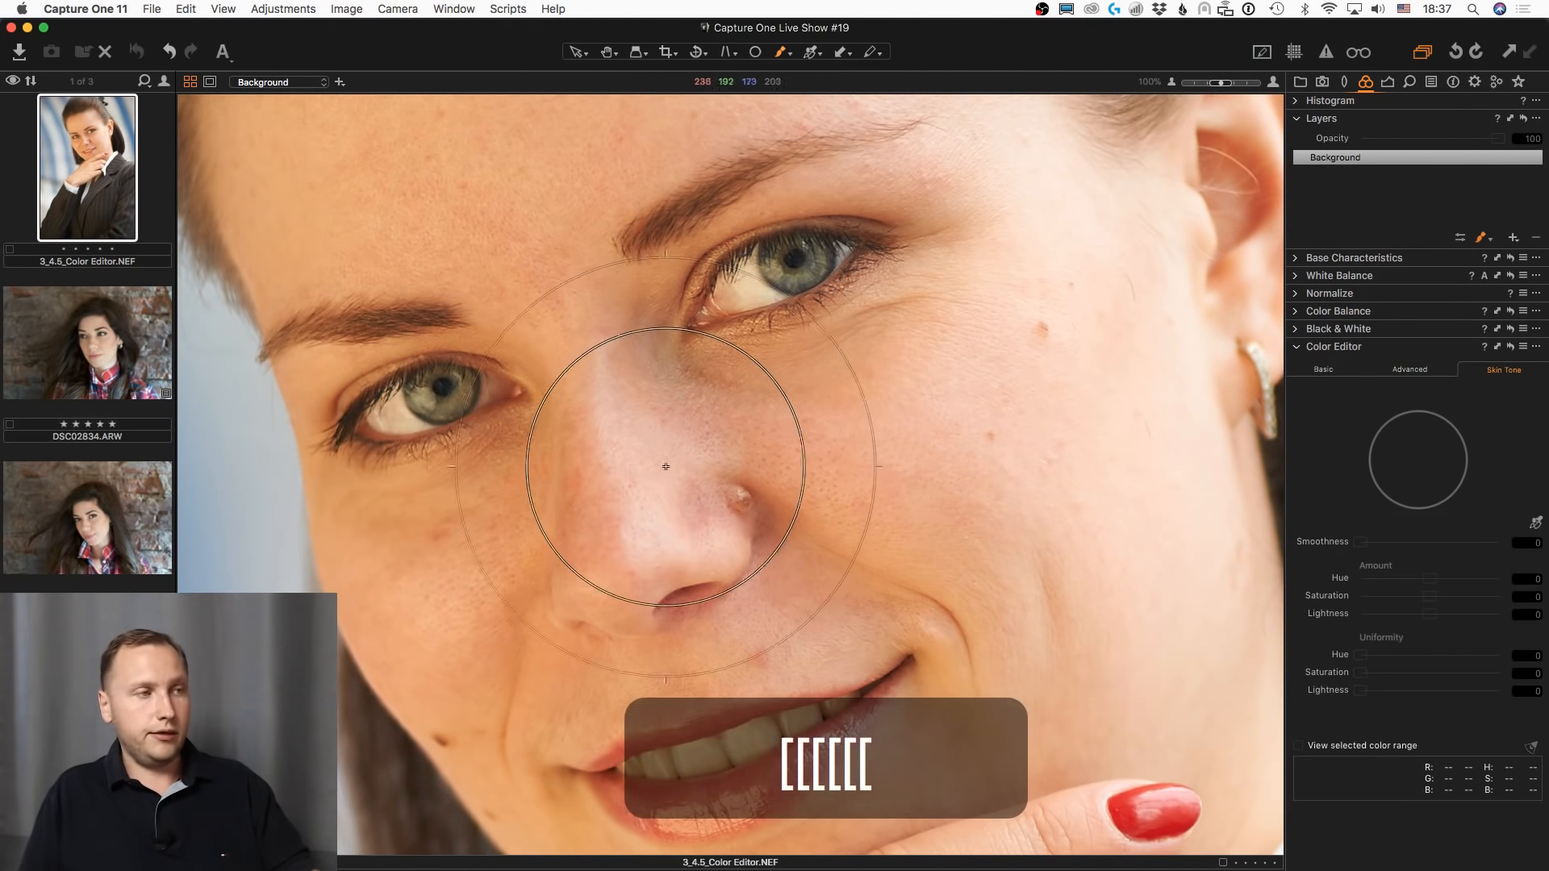
{"action": "left_click", "coordinate": [641, 508]}
{"action": "key", "text": "m"}
{"action": "mouse_move", "coordinate": [665, 519]}
{"action": "left_mouse_down"}
{"action": "mouse_move", "coordinate": [724, 522]}
{"action": "mouse_move", "coordinate": [516, 629]}
{"action": "mouse_move", "coordinate": [442, 589]}
{"action": "mouse_move", "coordinate": [685, 578]}
{"action": "mouse_move", "coordinate": [770, 598]}
{"action": "mouse_move", "coordinate": [769, 581]}
{"action": "mouse_move", "coordinate": [944, 470]}
{"action": "mouse_move", "coordinate": [919, 450]}
{"action": "mouse_move", "coordinate": [1080, 497]}
{"action": "mouse_move", "coordinate": [997, 732]}
{"action": "mouse_move", "coordinate": [1074, 618]}
{"action": "mouse_move", "coordinate": [1123, 582]}
{"action": "mouse_move", "coordinate": [1078, 417]}
{"action": "mouse_move", "coordinate": [1023, 355]}
{"action": "left_mouse_up"}
- Extend the painted layer mask over the woman's forehead up to the hairline
{"action": "key", "text": "space"}
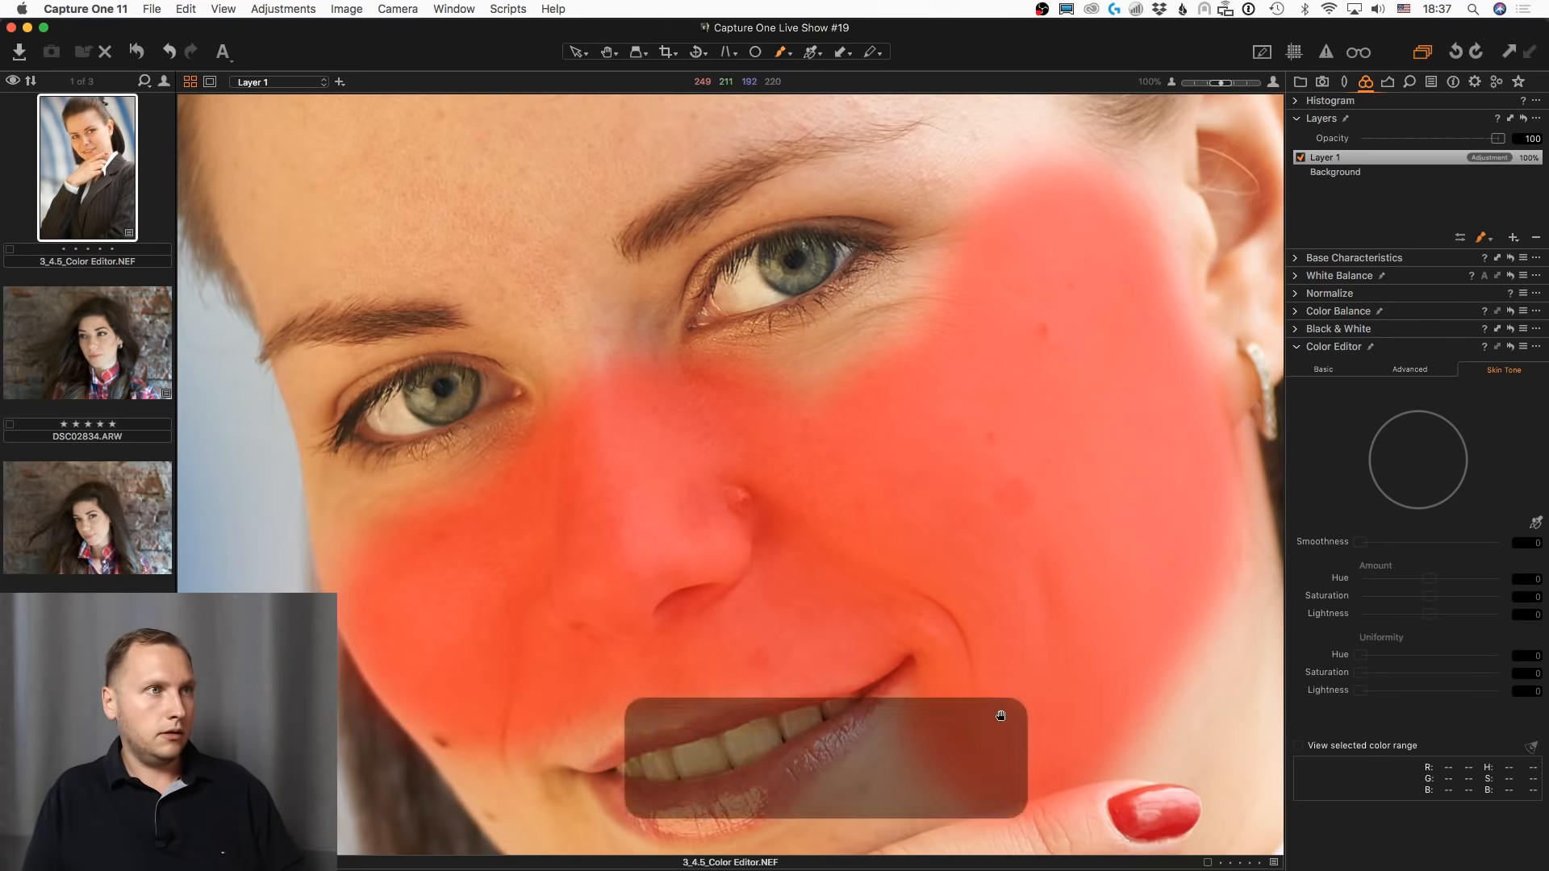
{"action": "left_click_drag", "start_coordinate": [726, 292], "coordinate": [670, 772]}
{"action": "key", "text": "space"}
{"action": "left_click_drag", "start_coordinate": [484, 648], "coordinate": [666, 444]}
{"action": "mouse_move", "coordinate": [416, 440]}
{"action": "left_mouse_down"}
{"action": "mouse_move", "coordinate": [465, 383]}
{"action": "mouse_move", "coordinate": [661, 522]}
{"action": "mouse_move", "coordinate": [686, 601]}
{"action": "mouse_move", "coordinate": [527, 392]}
{"action": "mouse_move", "coordinate": [733, 232]}
{"action": "mouse_move", "coordinate": [909, 224]}
{"action": "mouse_move", "coordinate": [799, 279]}
{"action": "mouse_move", "coordinate": [895, 307]}
{"action": "mouse_move", "coordinate": [1012, 255]}
{"action": "mouse_move", "coordinate": [1160, 439]}
{"action": "mouse_move", "coordinate": [893, 150]}
{"action": "mouse_move", "coordinate": [530, 318]}
{"action": "mouse_move", "coordinate": [415, 485]}
{"action": "mouse_move", "coordinate": [452, 503]}
{"action": "mouse_move", "coordinate": [509, 496]}
{"action": "left_mouse_up"}
{"action": "scroll", "coordinate": [510, 496], "scroll_direction": "down", "scroll_amount": 3}
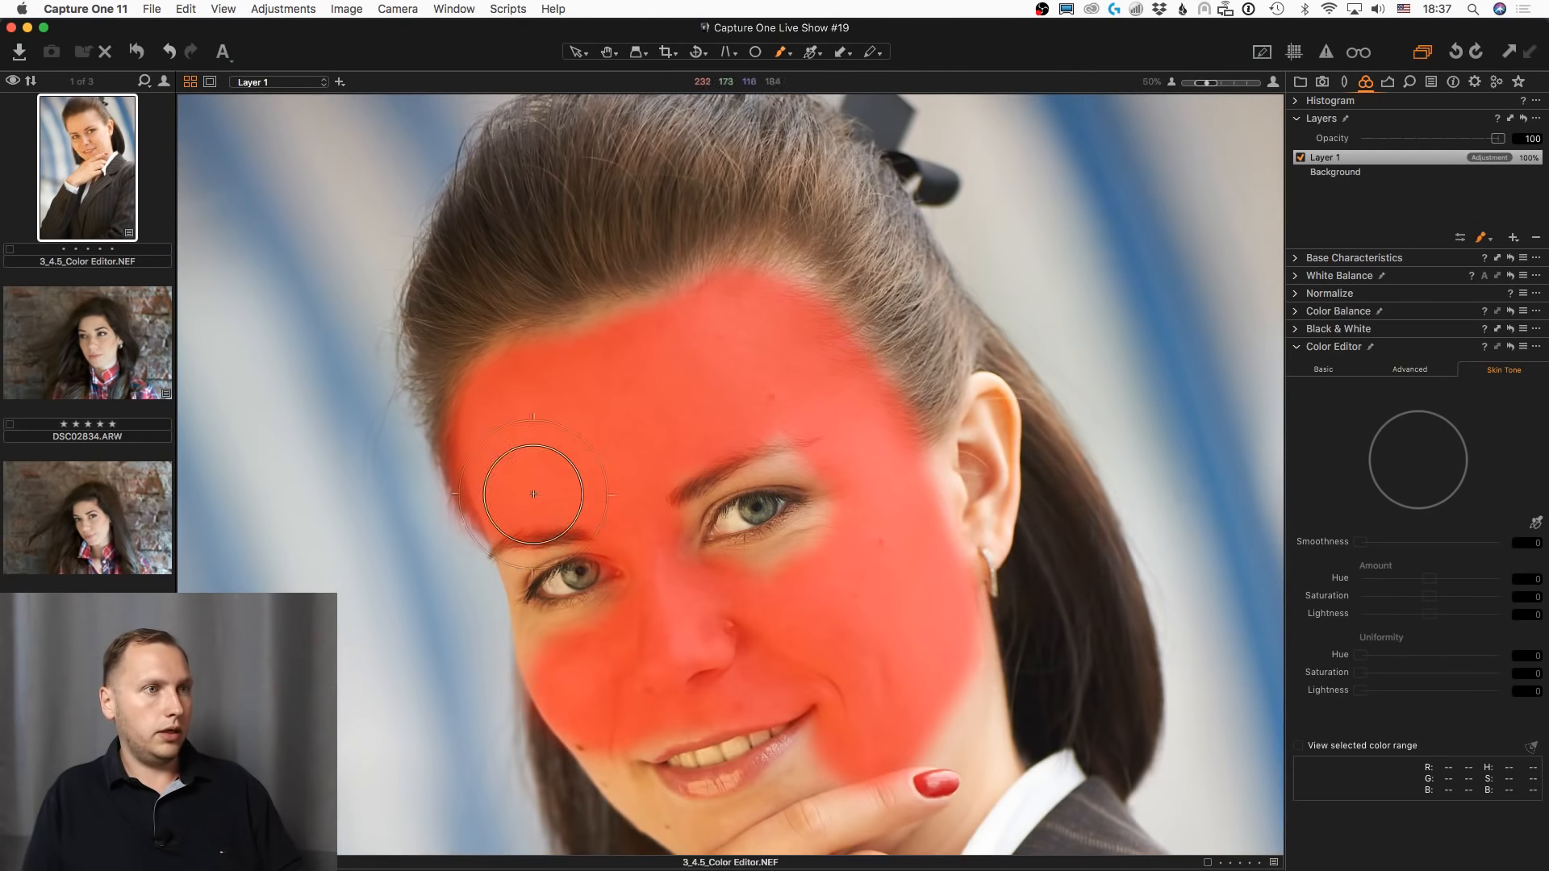
- Extend the Layer 1 mask over the cheek, ear, jawline and neck
{"action": "left_click_drag", "start_coordinate": [914, 519], "coordinate": [980, 415]}
{"action": "mouse_move", "coordinate": [897, 614]}
{"action": "left_mouse_down"}
{"action": "mouse_move", "coordinate": [808, 728]}
{"action": "mouse_move", "coordinate": [826, 733]}
{"action": "mouse_move", "coordinate": [534, 823]}
{"action": "mouse_move", "coordinate": [560, 791]}
{"action": "mouse_move", "coordinate": [585, 820]}
{"action": "mouse_move", "coordinate": [716, 853]}
{"action": "mouse_move", "coordinate": [822, 827]}
{"action": "mouse_move", "coordinate": [958, 725]}
{"action": "mouse_move", "coordinate": [926, 836]}
{"action": "mouse_move", "coordinate": [900, 841]}
{"action": "mouse_move", "coordinate": [933, 770]}
{"action": "mouse_move", "coordinate": [945, 625]}
{"action": "mouse_move", "coordinate": [926, 636]}
{"action": "mouse_move", "coordinate": [898, 598]}
{"action": "mouse_move", "coordinate": [878, 429]}
{"action": "left_mouse_up"}
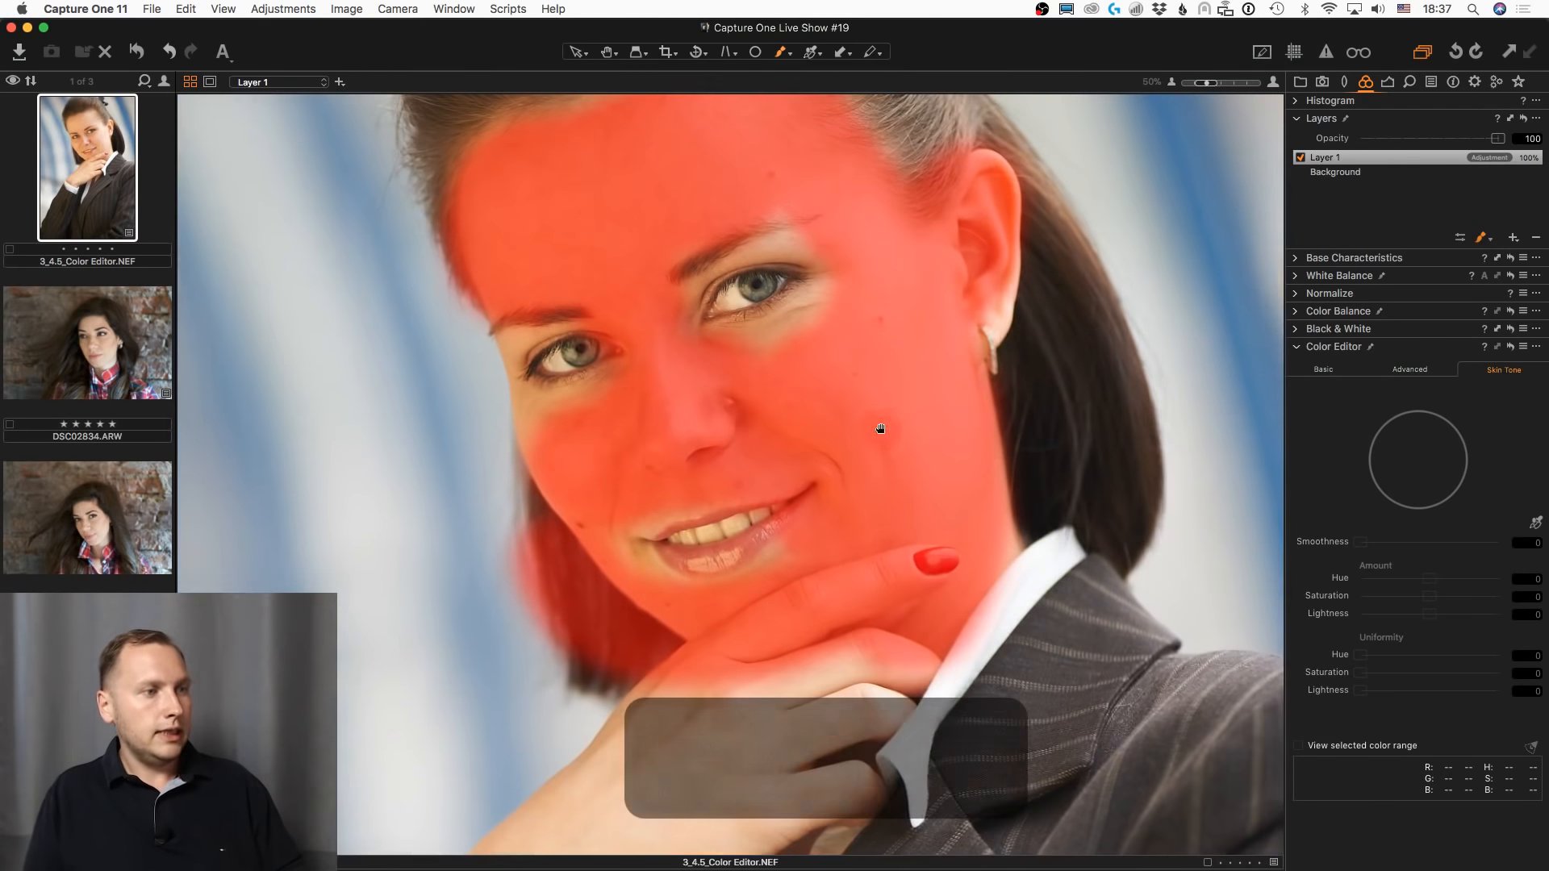
- Erase the Layer 1 mask from the red fingernail, fingers and hand with a smaller eraser brush
{"action": "key", "text": "e"}
{"action": "key", "text": "bracketleft"}
{"action": "key", "text": "bracketleft"}
{"action": "key", "text": "bracketleft"}
{"action": "key", "text": "bracketleft"}
{"action": "key", "text": "bracketleft"}
{"action": "key", "text": "bracketleft"}
{"action": "key", "text": "bracketleft"}
{"action": "key", "text": "bracketleft"}
{"action": "key", "text": "bracketleft"}
{"action": "key", "text": "bracketleft"}
{"action": "key", "text": "bracketleft"}
{"action": "key", "text": "bracketleft"}
{"action": "key", "text": "bracketleft"}
{"action": "key", "text": "bracketleft"}
{"action": "key", "text": "bracketleft"}
{"action": "key", "text": "bracketleft"}
{"action": "key", "text": "bracketleft"}
{"action": "key", "text": "bracketleft"}
{"action": "key", "text": "bracketleft"}
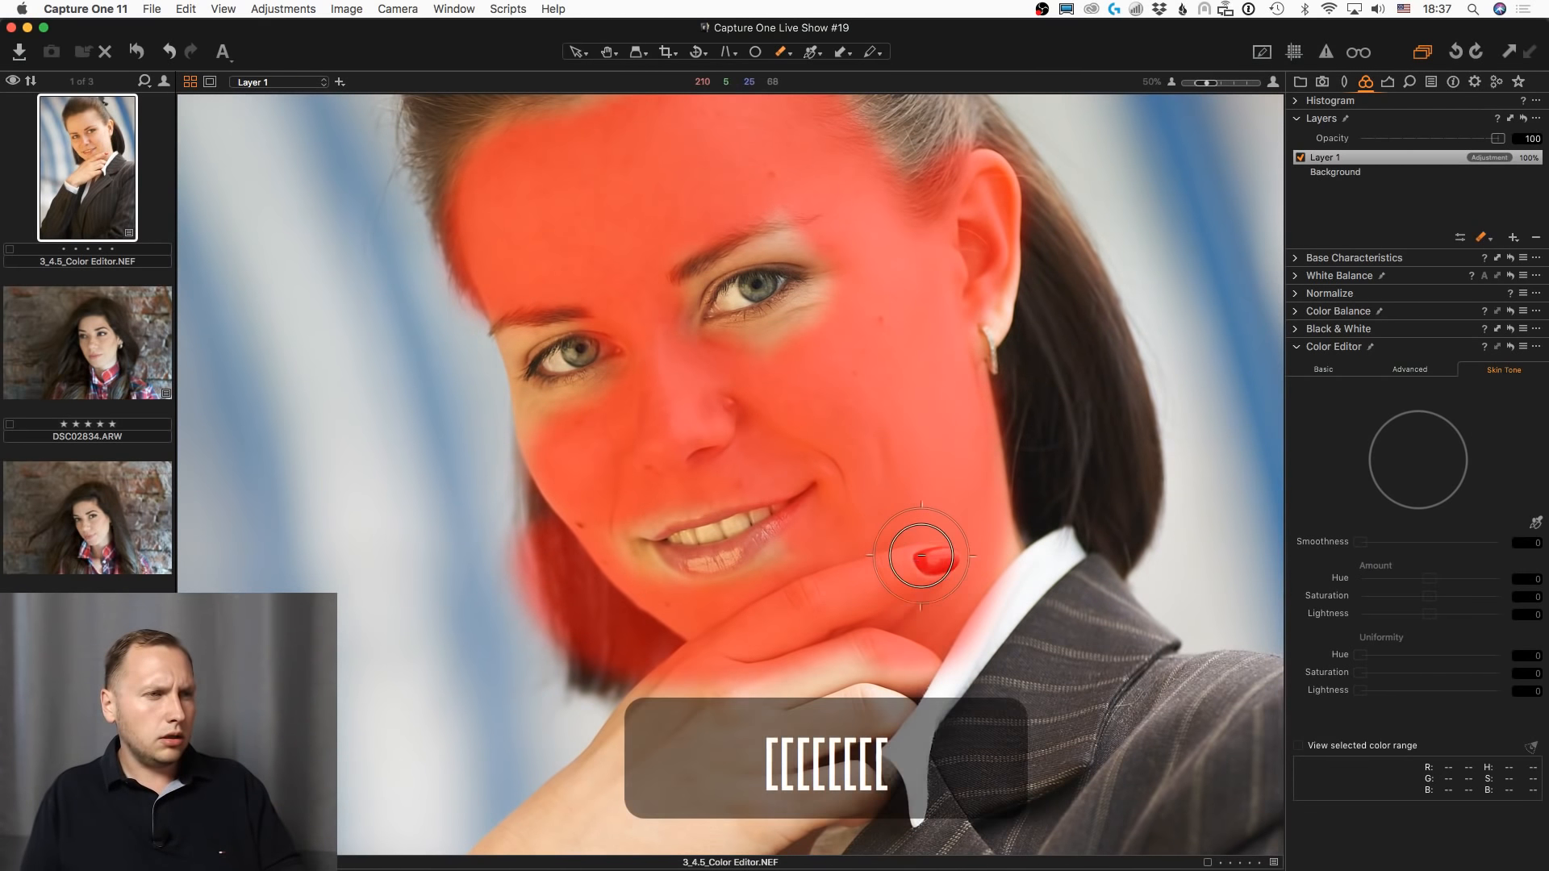
{"action": "key", "text": "bracketright"}
{"action": "key", "text": "bracketright"}
{"action": "key", "text": "bracketright"}
{"action": "mouse_move", "coordinate": [936, 567]}
{"action": "left_mouse_down"}
{"action": "mouse_move", "coordinate": [789, 611]}
{"action": "mouse_move", "coordinate": [689, 666]}
{"action": "mouse_move", "coordinate": [747, 680]}
{"action": "mouse_move", "coordinate": [744, 693]}
{"action": "mouse_move", "coordinate": [880, 655]}
{"action": "left_mouse_up"}
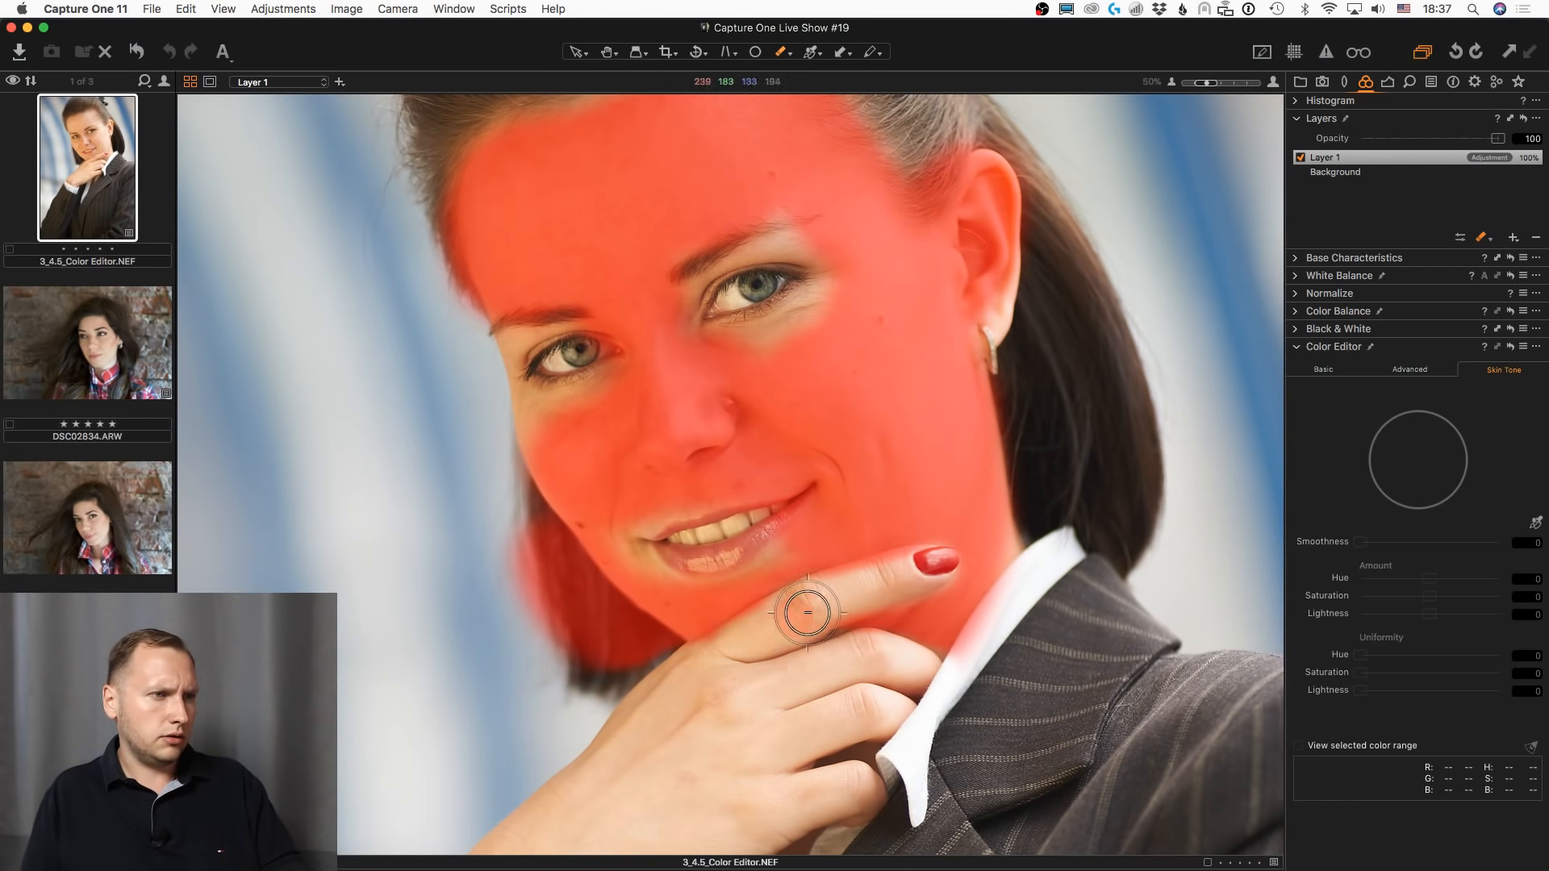
{"action": "mouse_move", "coordinate": [806, 611]}
{"action": "left_mouse_down"}
{"action": "mouse_move", "coordinate": [913, 563]}
{"action": "mouse_move", "coordinate": [799, 606]}
{"action": "left_mouse_up"}
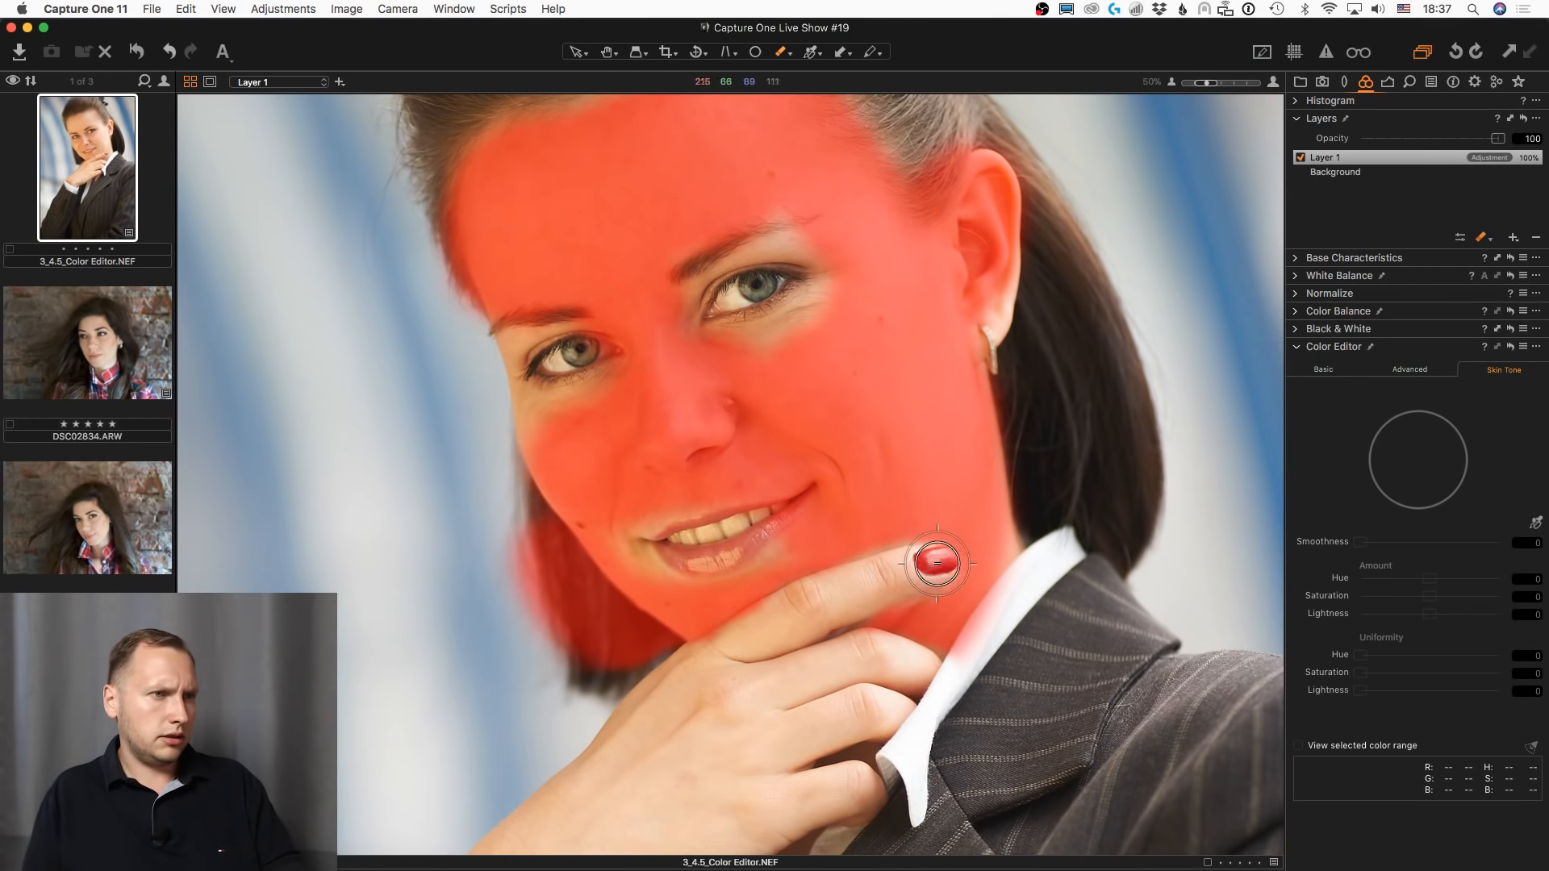
- Erase the mask spill from the dark hair and background beside the cheek with a larger eraser brush
{"action": "key", "text": "bracketright"}
{"action": "key", "text": "bracketright"}
{"action": "key", "text": "bracketright"}
{"action": "key", "text": "bracketright"}
{"action": "key", "text": "bracketright"}
{"action": "key", "text": "bracketright"}
{"action": "key", "text": "bracketright"}
{"action": "key", "text": "bracketright"}
{"action": "key", "text": "bracketright"}
{"action": "key", "text": "bracketright"}
{"action": "key", "text": "bracketright"}
{"action": "key", "text": "bracketright"}
{"action": "key", "text": "bracketright"}
{"action": "key", "text": "bracketright"}
{"action": "key", "text": "bracketright"}
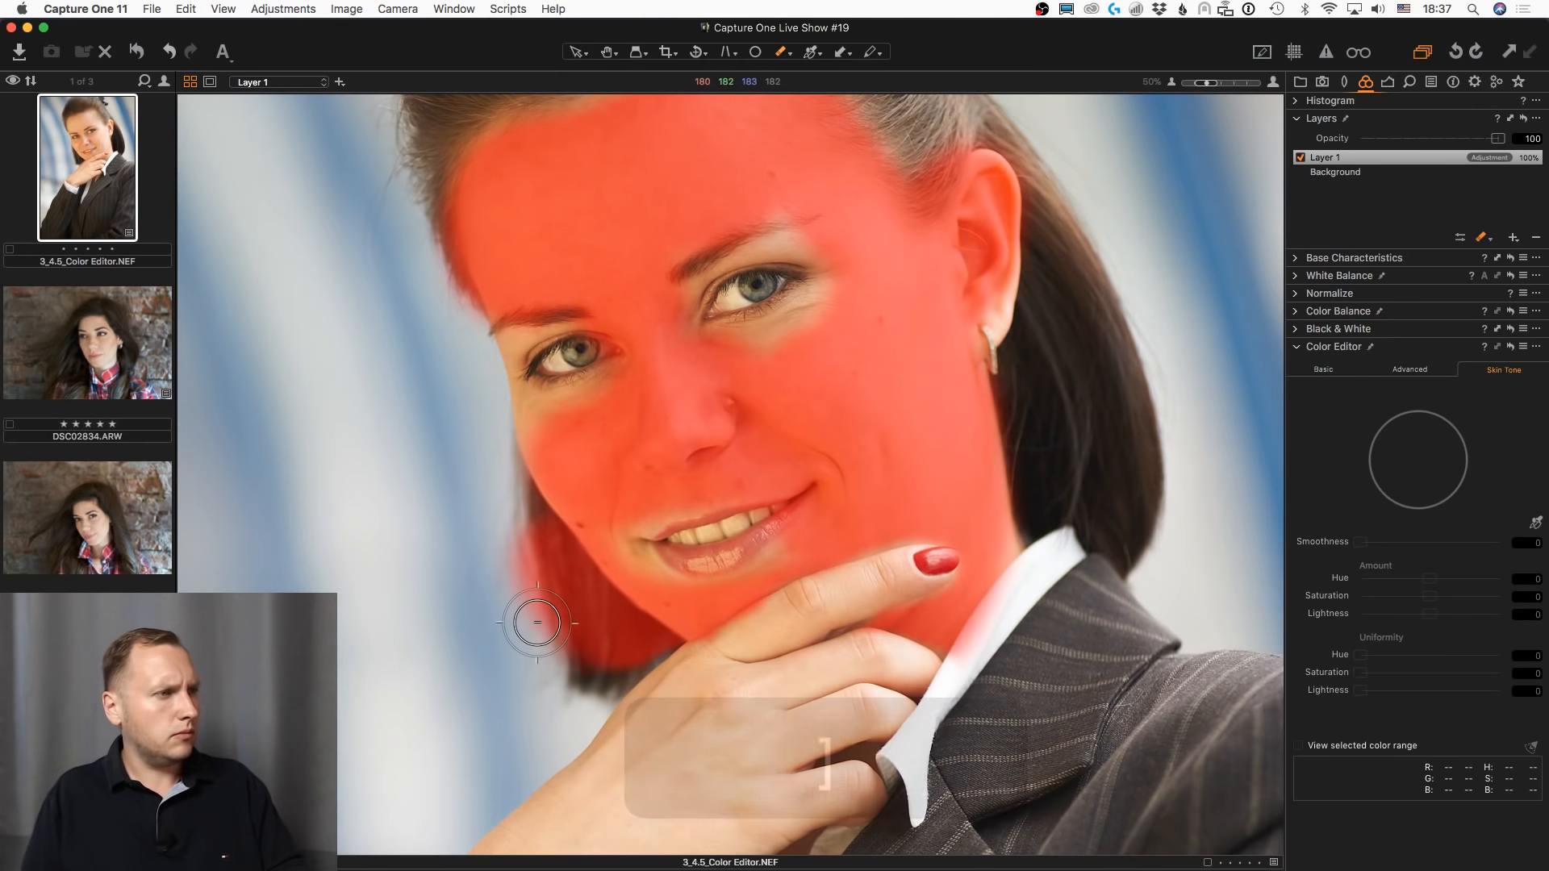
{"action": "mouse_move", "coordinate": [488, 540]}
{"action": "left_mouse_down"}
{"action": "mouse_move", "coordinate": [600, 679]}
{"action": "mouse_move", "coordinate": [635, 692]}
{"action": "mouse_move", "coordinate": [507, 541]}
{"action": "mouse_move", "coordinate": [610, 658]}
{"action": "left_mouse_up"}
{"action": "key", "text": "b"}
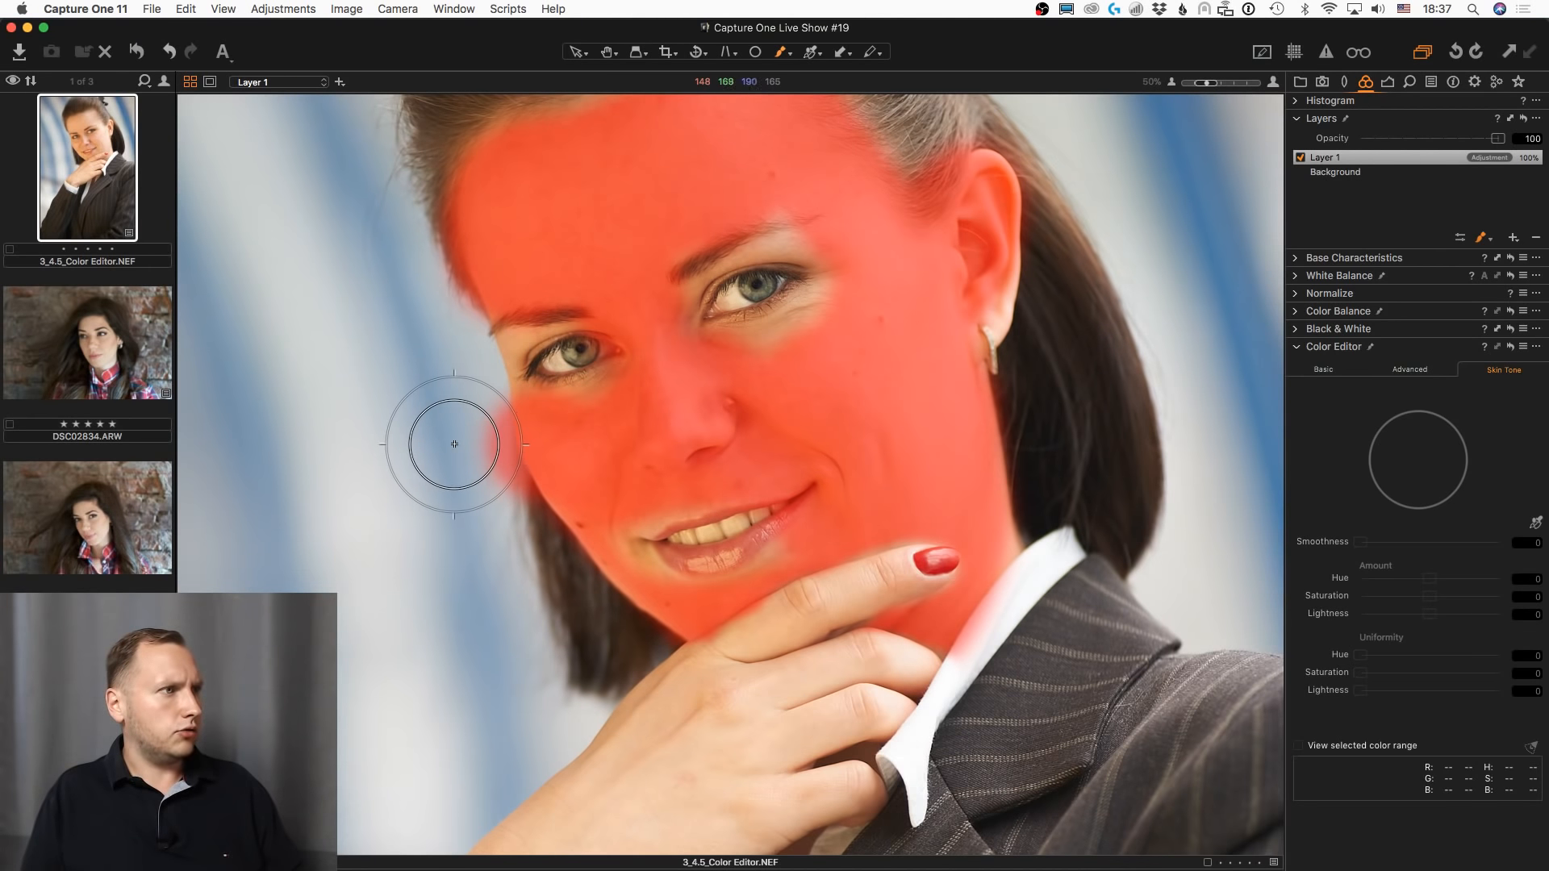
{"action": "key", "text": "e"}
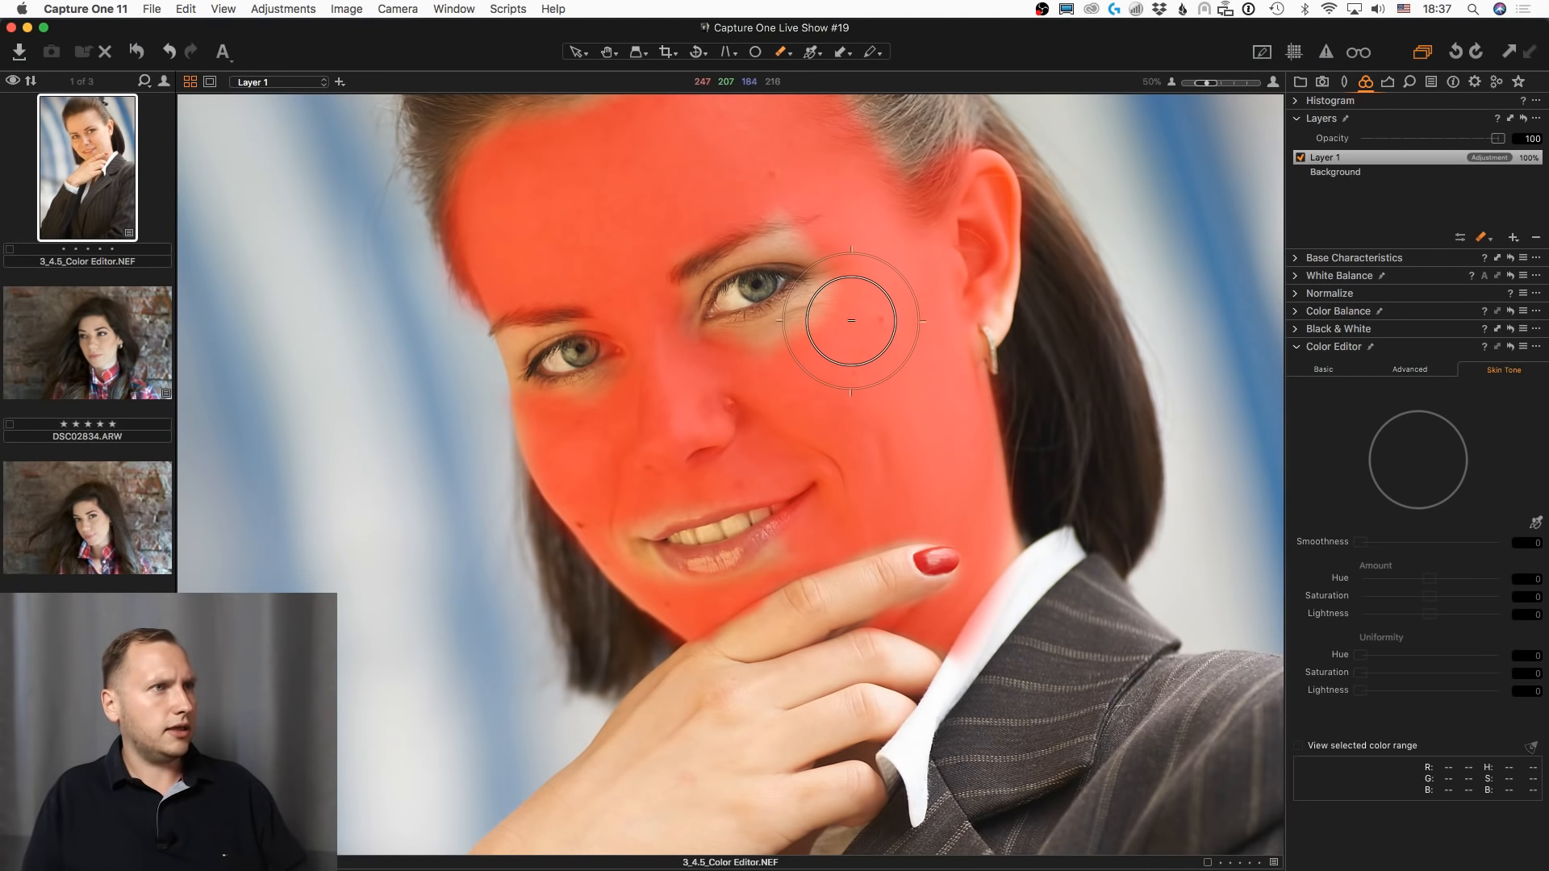
- Refine the Layer 1 mask with a radius of 205
{"action": "right_click", "coordinate": [1362, 160]}
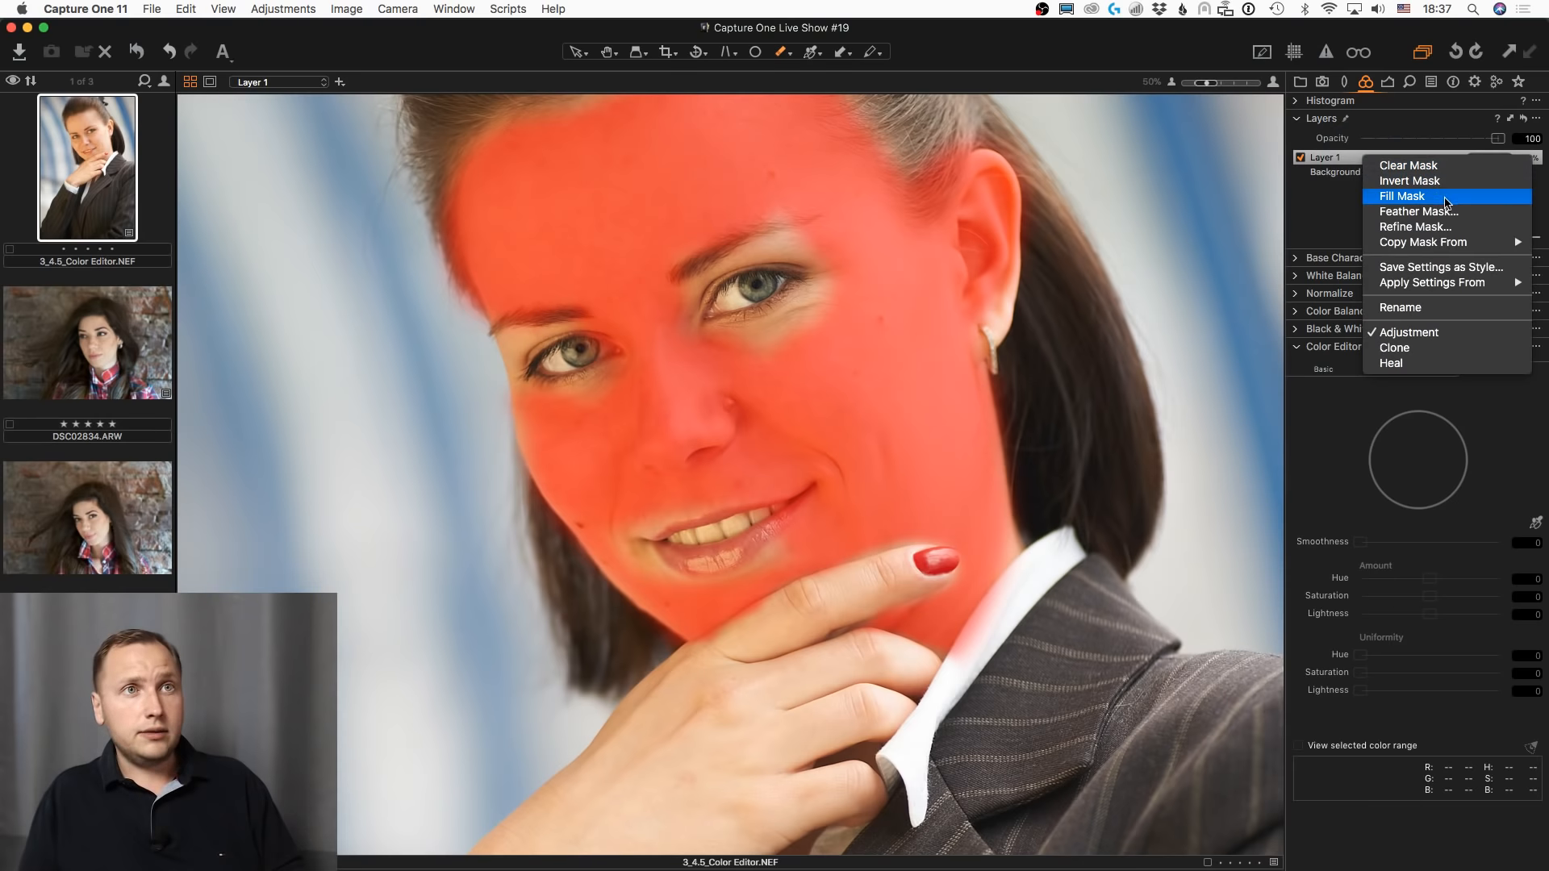
{"action": "left_click", "coordinate": [1416, 226]}
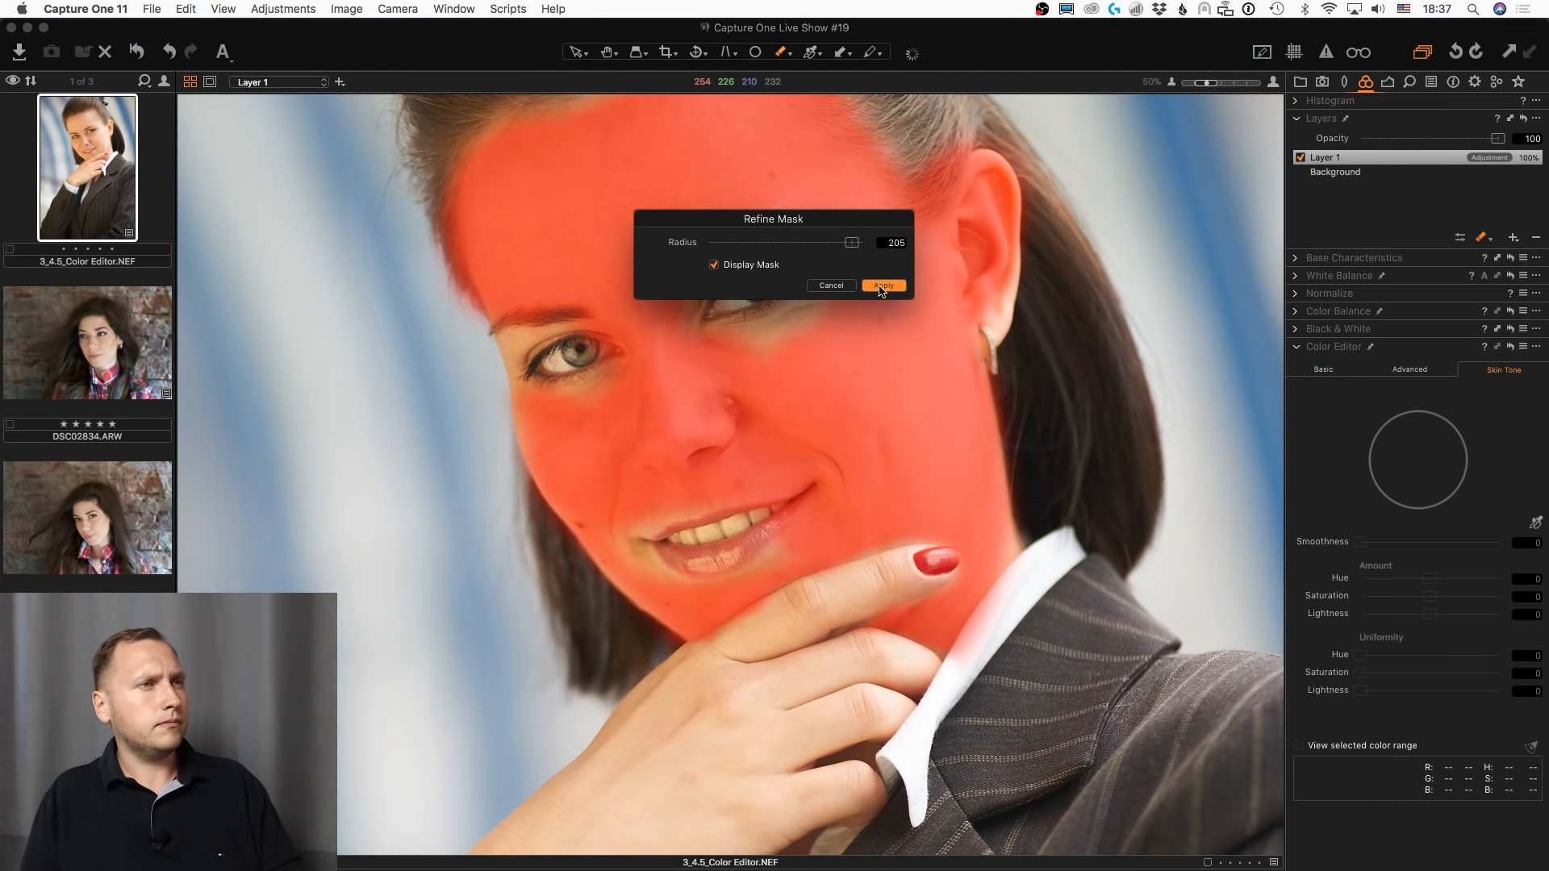
{"action": "left_click", "coordinate": [882, 288]}
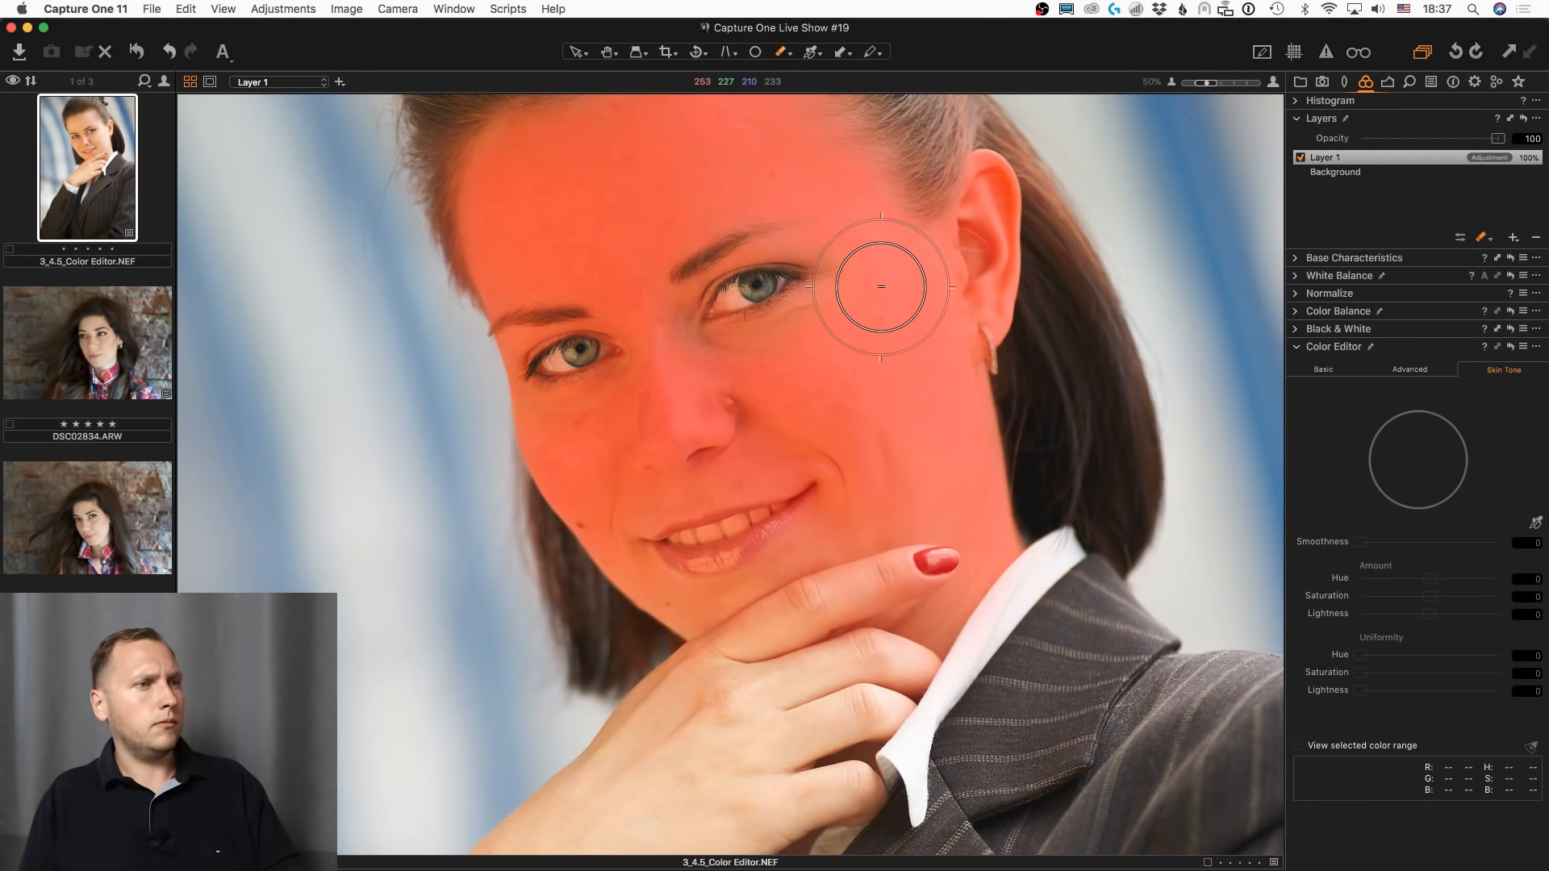
{"action": "key", "text": "space"}
{"action": "left_click_drag", "start_coordinate": [836, 337], "coordinate": [836, 477]}
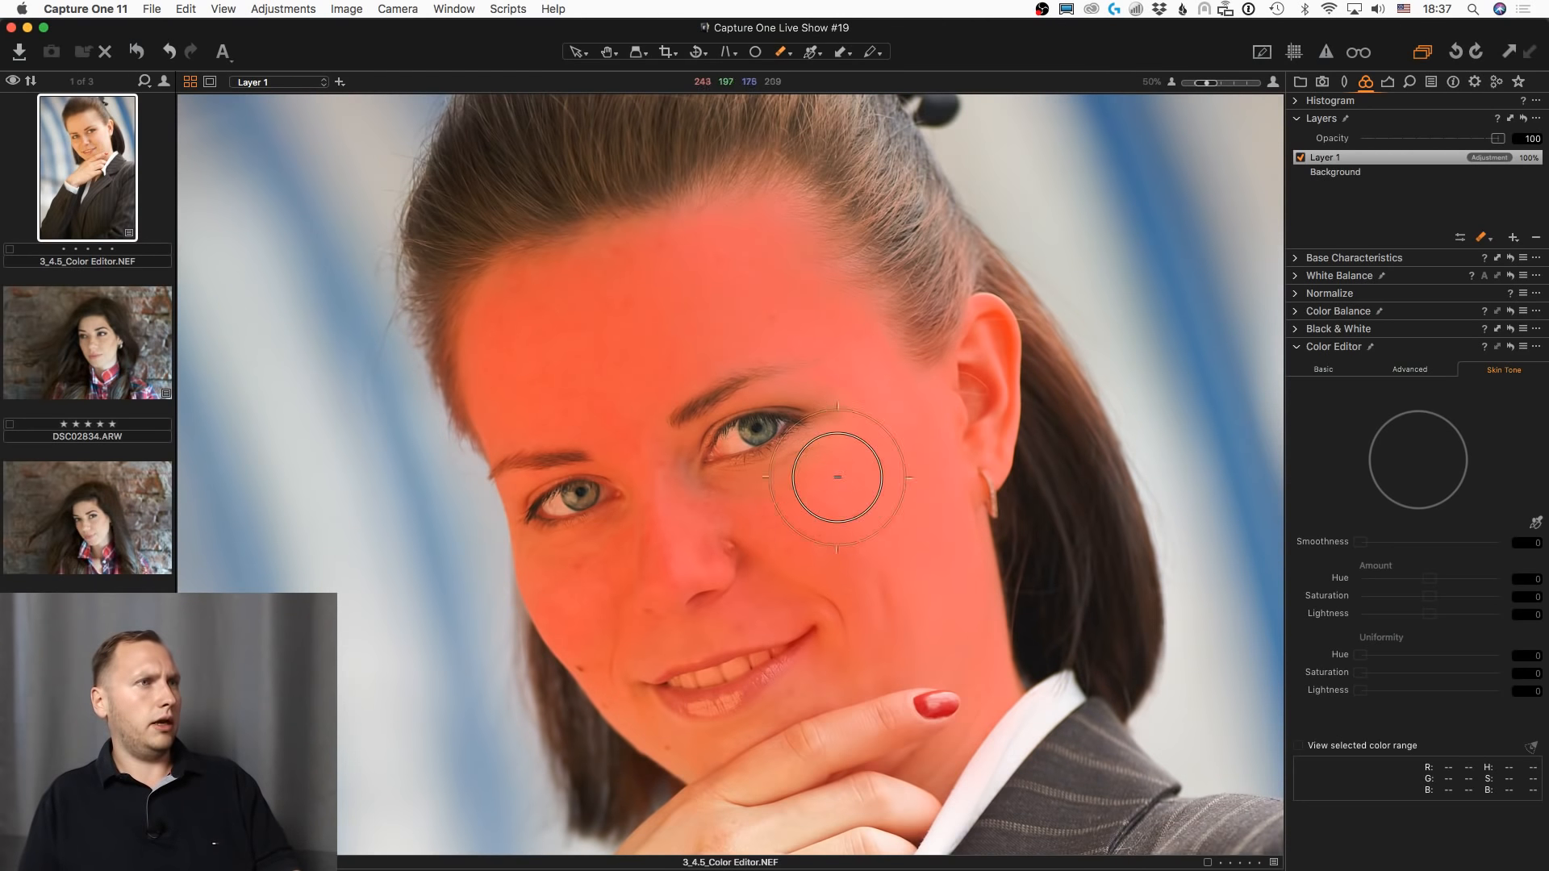
- Hide the mask overlay and sample the skin tone near the nose with the Skin Tone color picker
{"action": "key", "text": "b"}
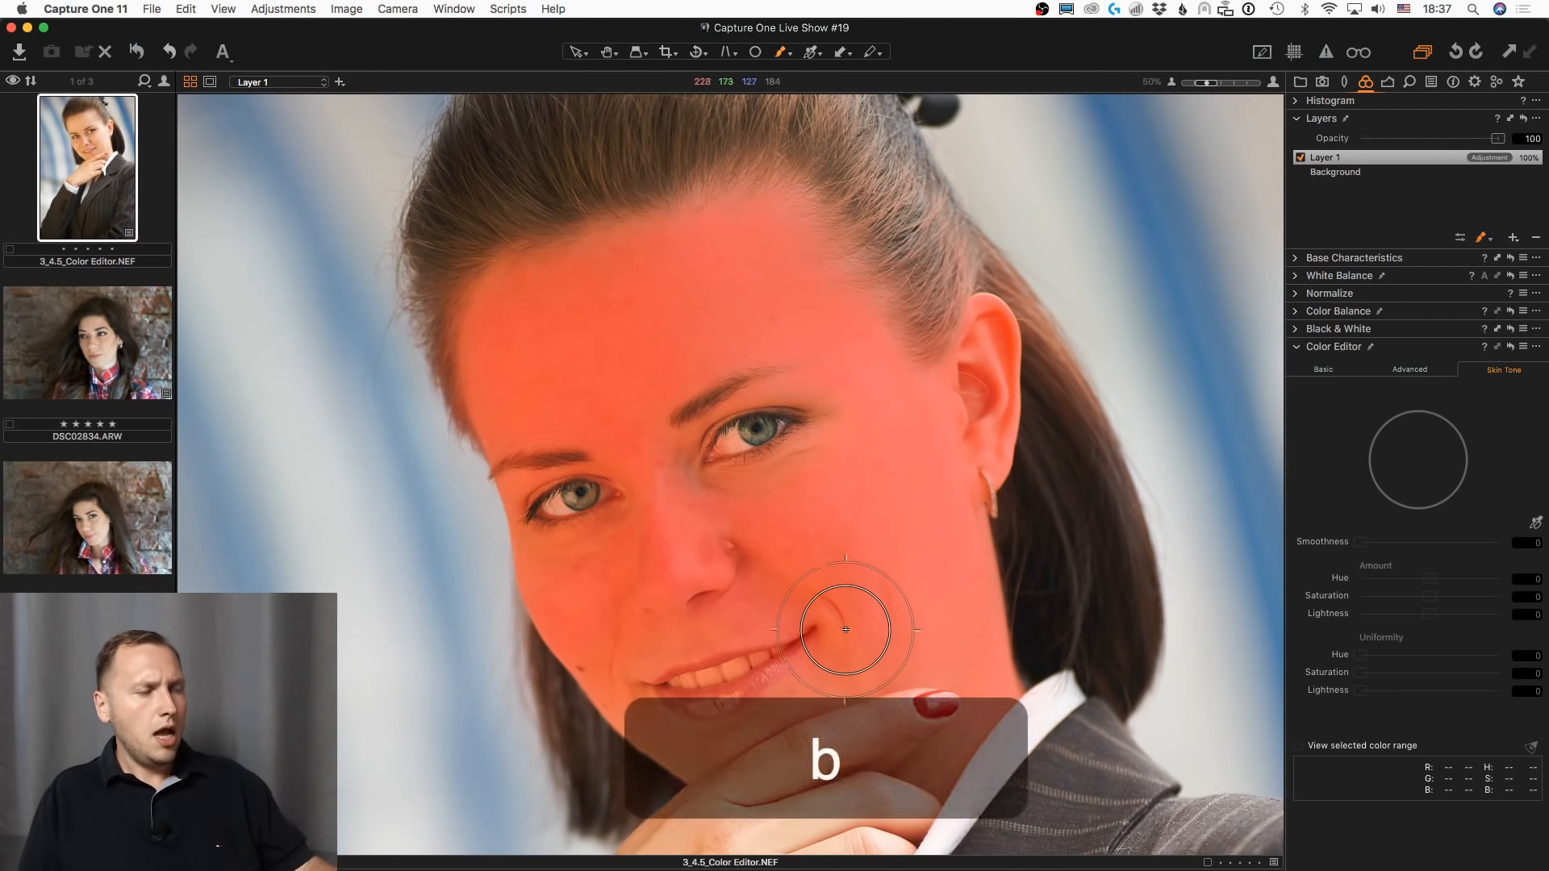
{"action": "left_click", "coordinate": [1535, 523]}
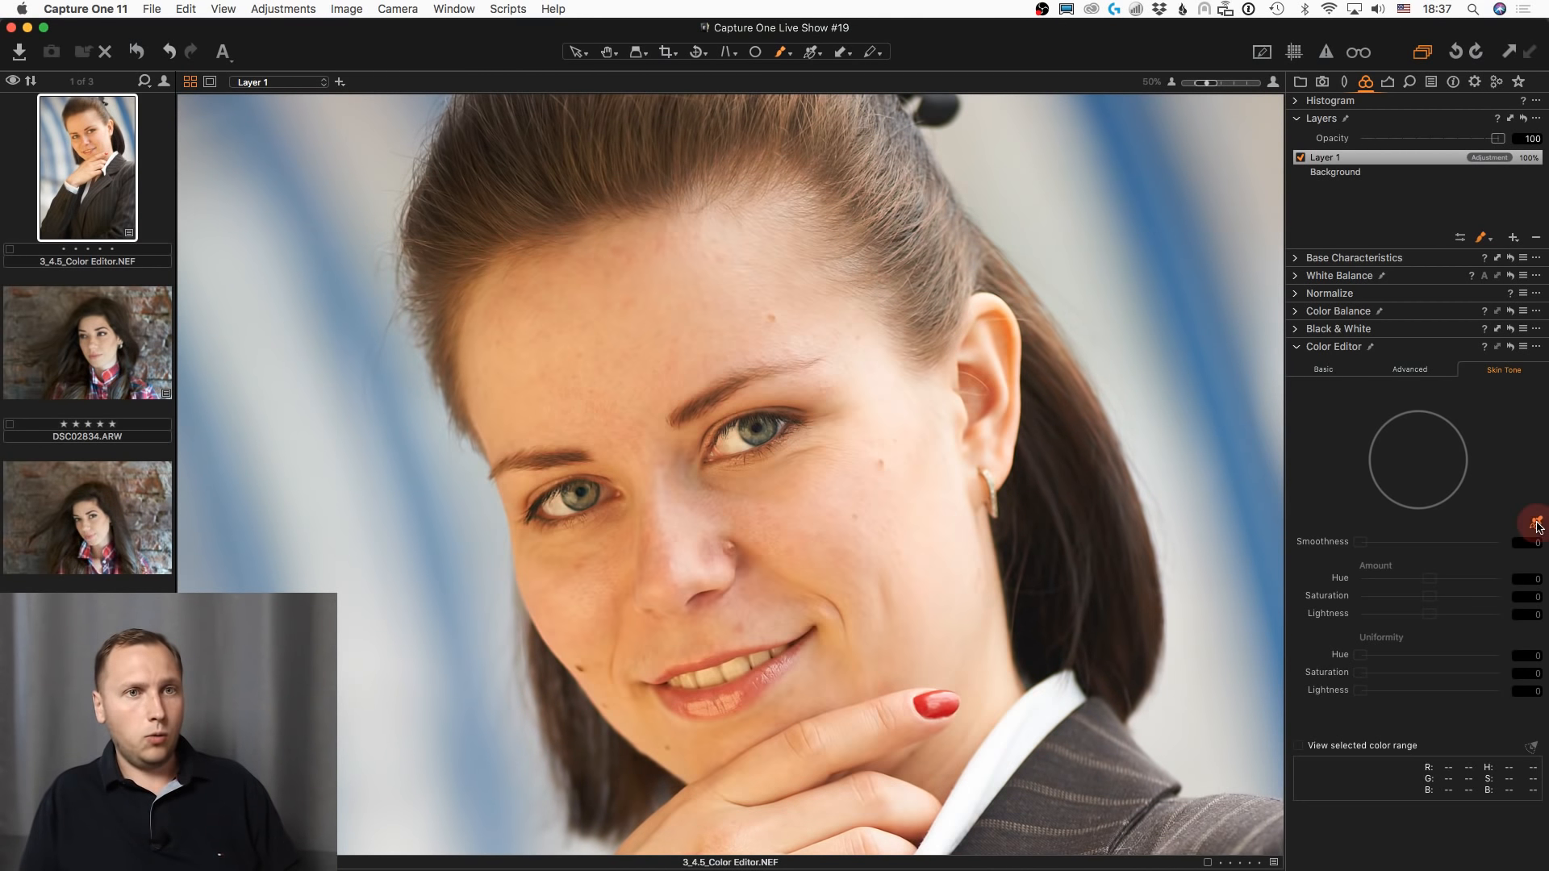
{"action": "scroll", "coordinate": [709, 553], "scroll_direction": "up", "scroll_amount": 2}
{"action": "left_click", "coordinate": [718, 472]}
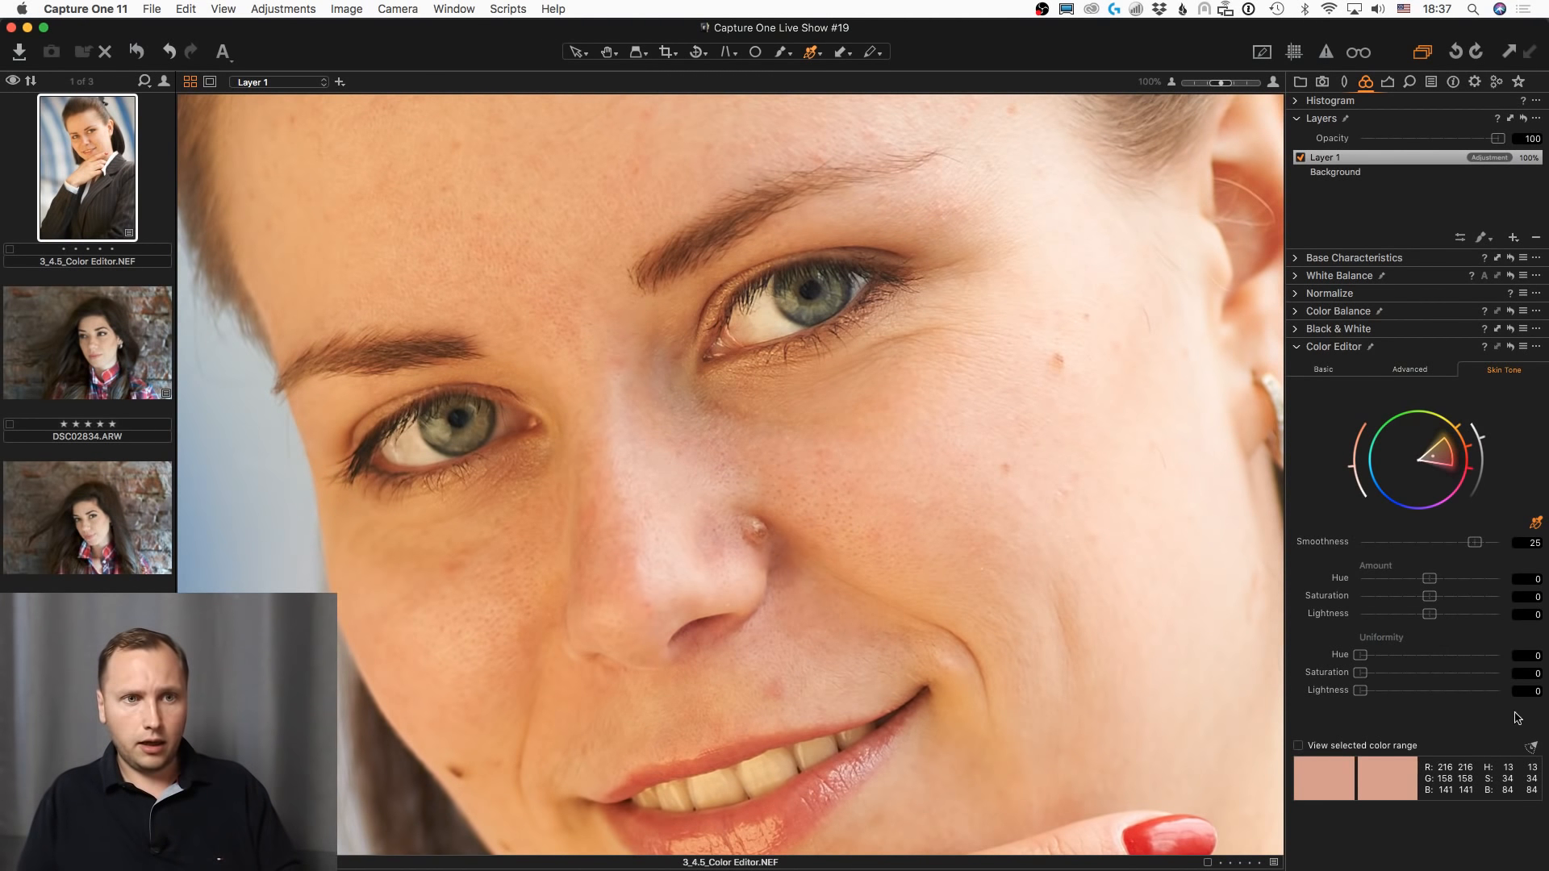
- Set the skin tone's hue uniformity to 79.1 and shift its reference color towards a more saturated orange
{"action": "left_click", "coordinate": [1531, 747]}
{"action": "left_click_drag", "start_coordinate": [1427, 664], "coordinate": [1472, 662]}
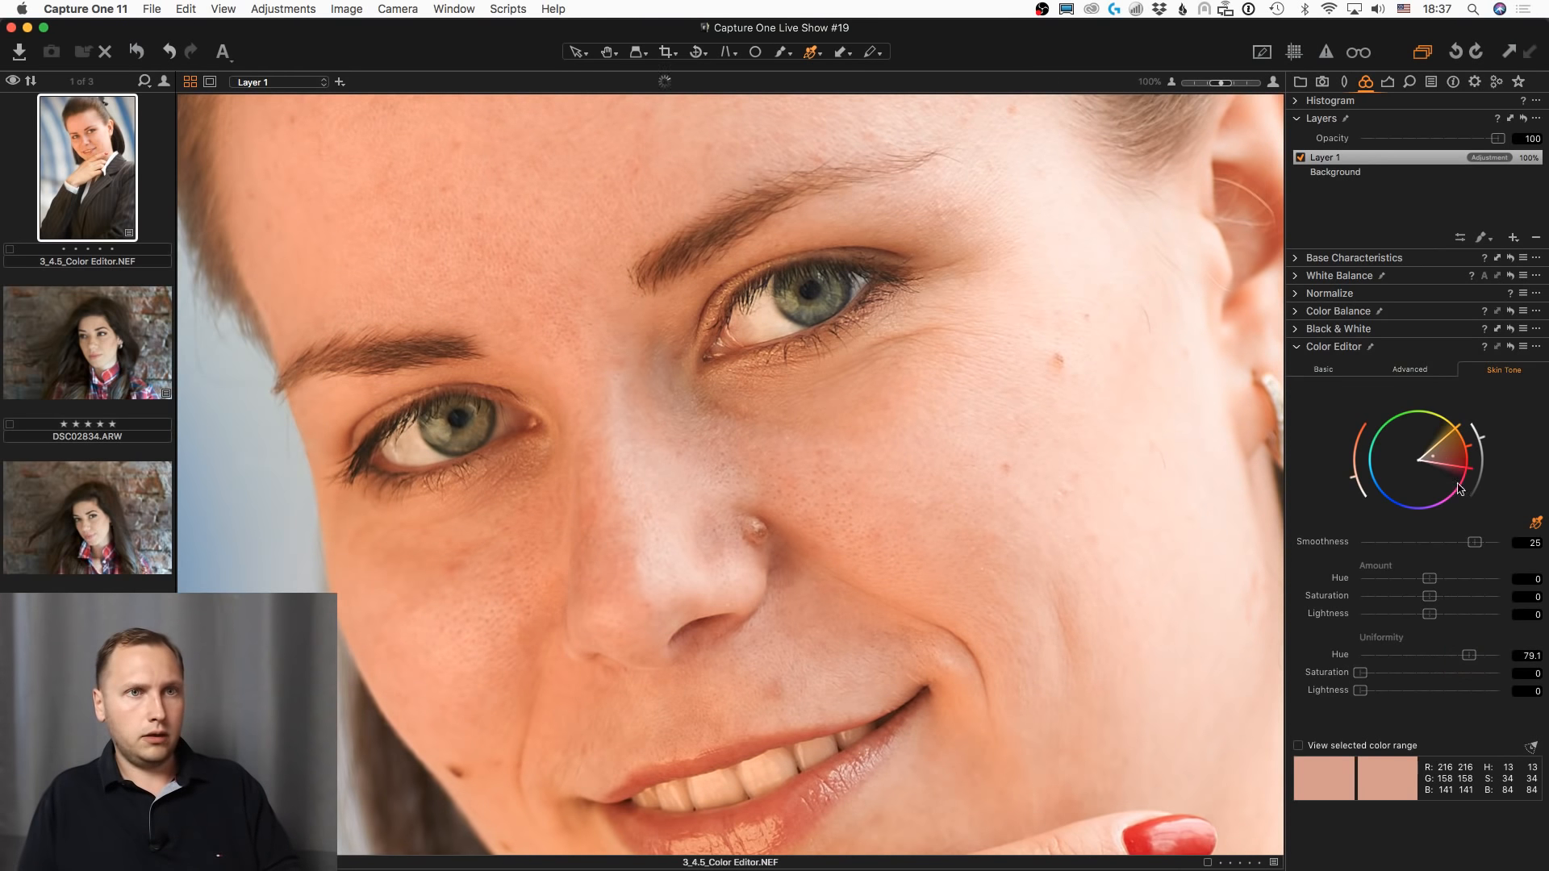
{"action": "left_click_drag", "start_coordinate": [1432, 457], "coordinate": [1451, 446]}
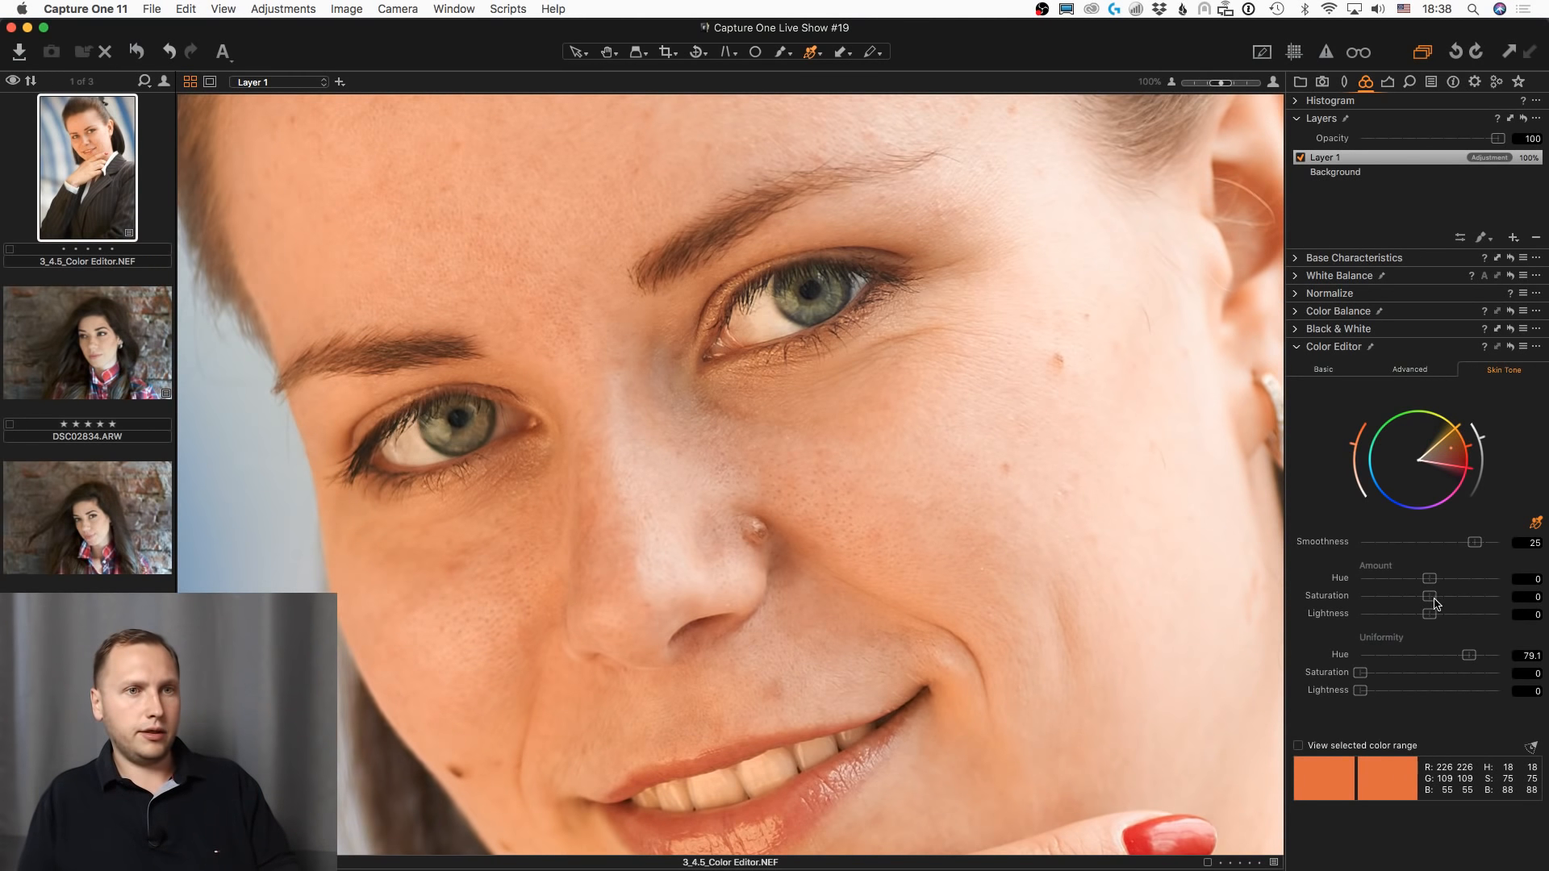
- Set the skin tone amounts to hue -2, saturation -2.2 and lightness 1.2, with lightness uniformity at 1.4
{"action": "mouse_move", "coordinate": [1433, 601]}
{"action": "left_mouse_down"}
{"action": "mouse_move", "coordinate": [1418, 602]}
{"action": "mouse_move", "coordinate": [1439, 623]}
{"action": "left_mouse_up"}
{"action": "left_click_drag", "start_coordinate": [1397, 673], "coordinate": [1361, 691]}
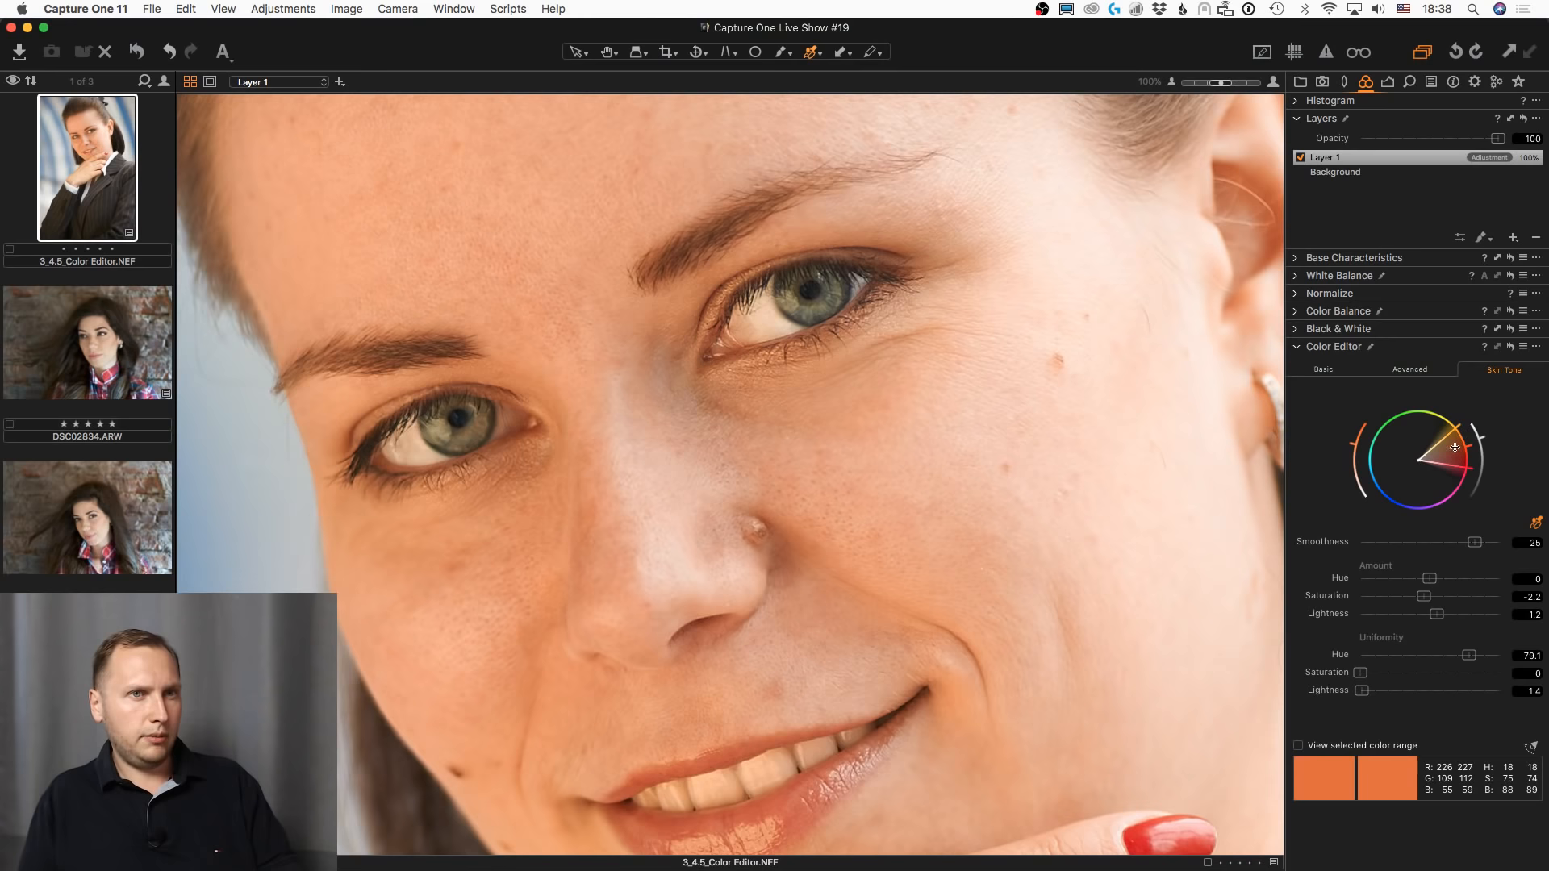
{"action": "mouse_move", "coordinate": [1428, 581]}
{"action": "left_mouse_down"}
{"action": "mouse_move", "coordinate": [1403, 584]}
{"action": "mouse_move", "coordinate": [1455, 587]}
{"action": "mouse_move", "coordinate": [1401, 593]}
{"action": "left_mouse_up"}
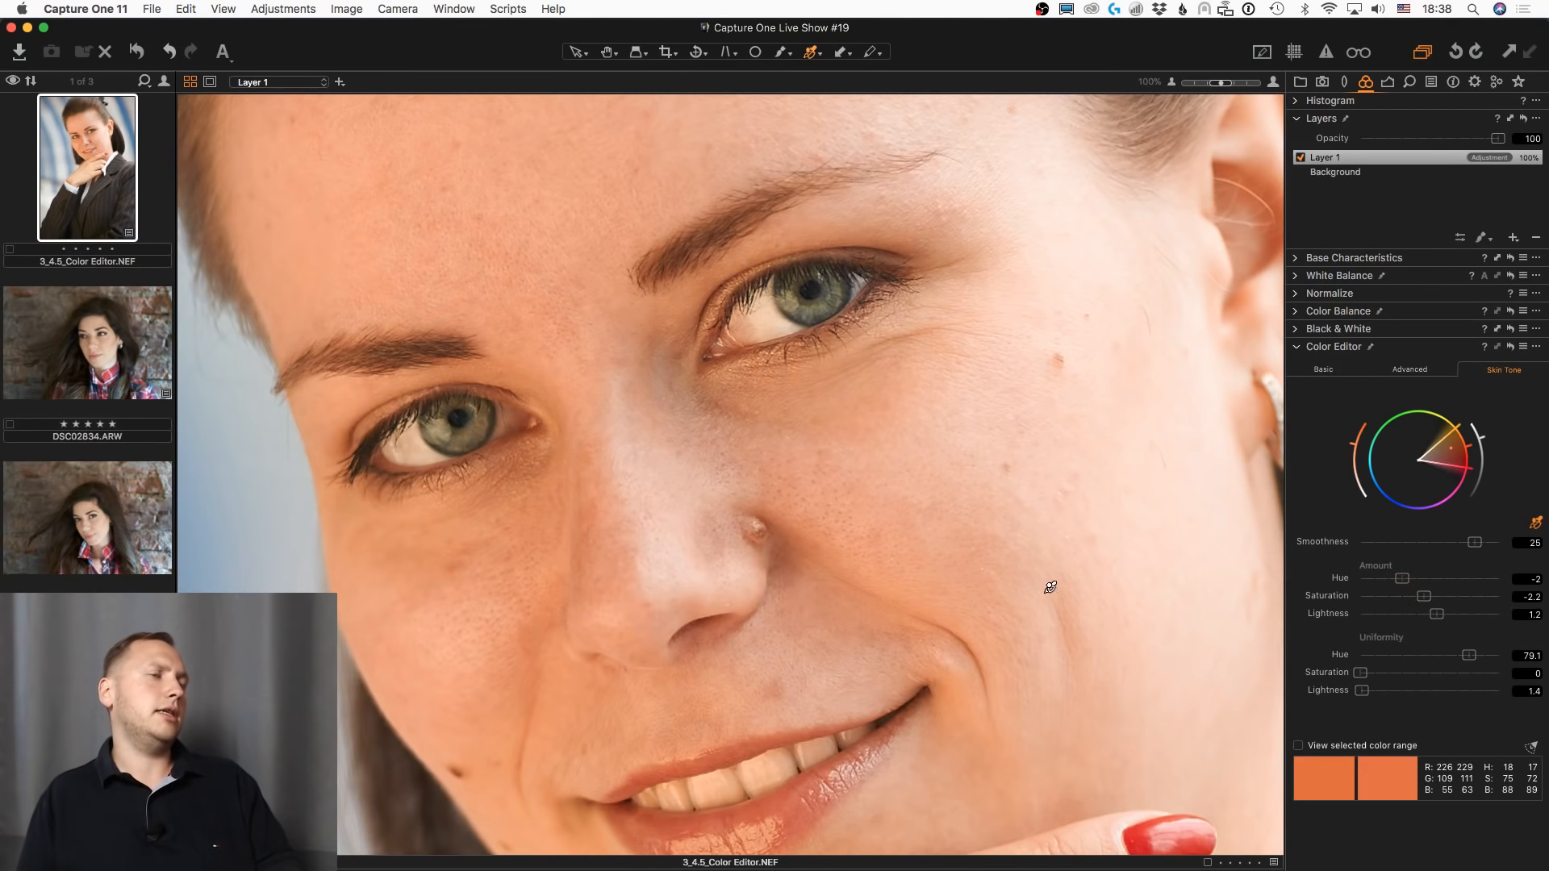
- Compare the face repeatedly with and without the Color Editor skin tone correction, then show more of the portrait
{"action": "scroll", "coordinate": [882, 562], "scroll_direction": "down", "scroll_amount": 2}
{"action": "scroll", "coordinate": [787, 597], "scroll_direction": "up", "scroll_amount": 1}
{"action": "scroll", "coordinate": [776, 617], "scroll_direction": "up", "scroll_amount": 2}
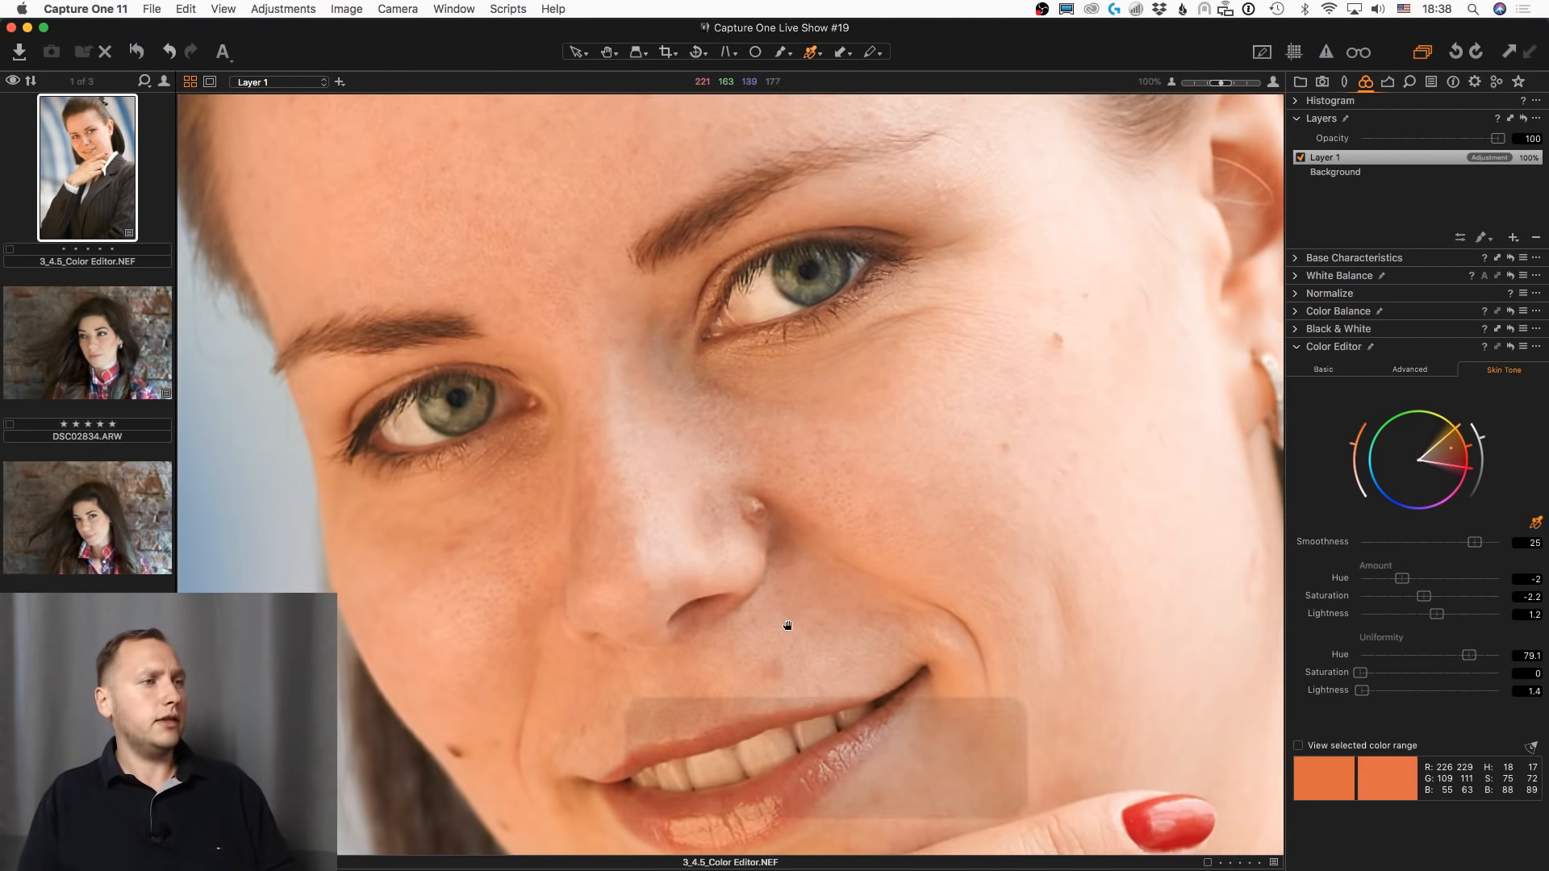
{"action": "left_click", "coordinate": [1510, 348]}
{"action": "left_click", "coordinate": [1511, 348], "text": "alt"}
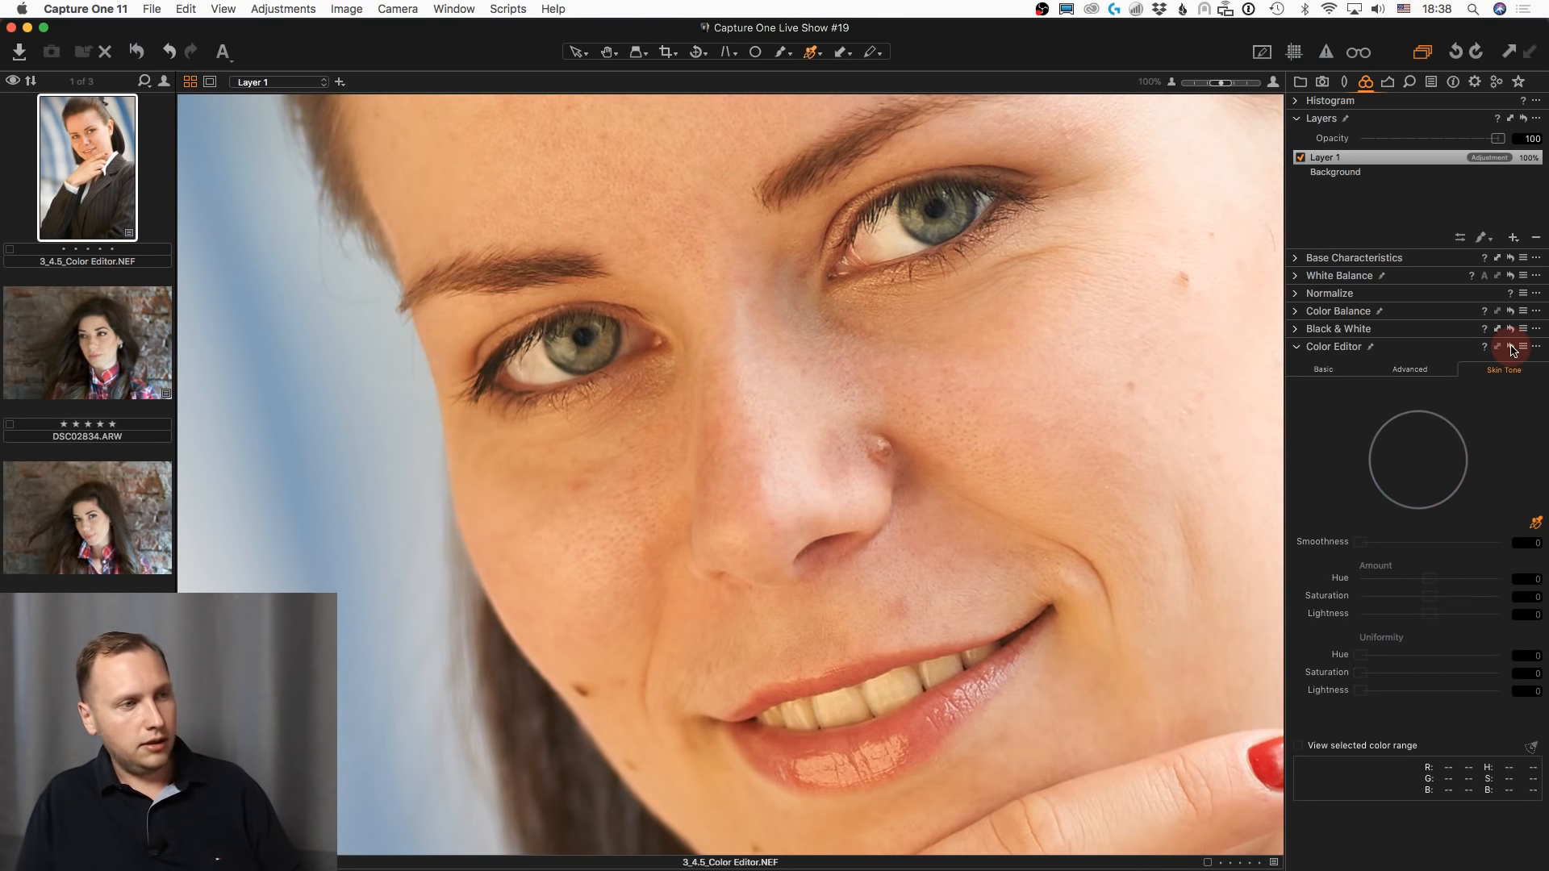
{"action": "left_click", "coordinate": [1511, 348], "text": "alt"}
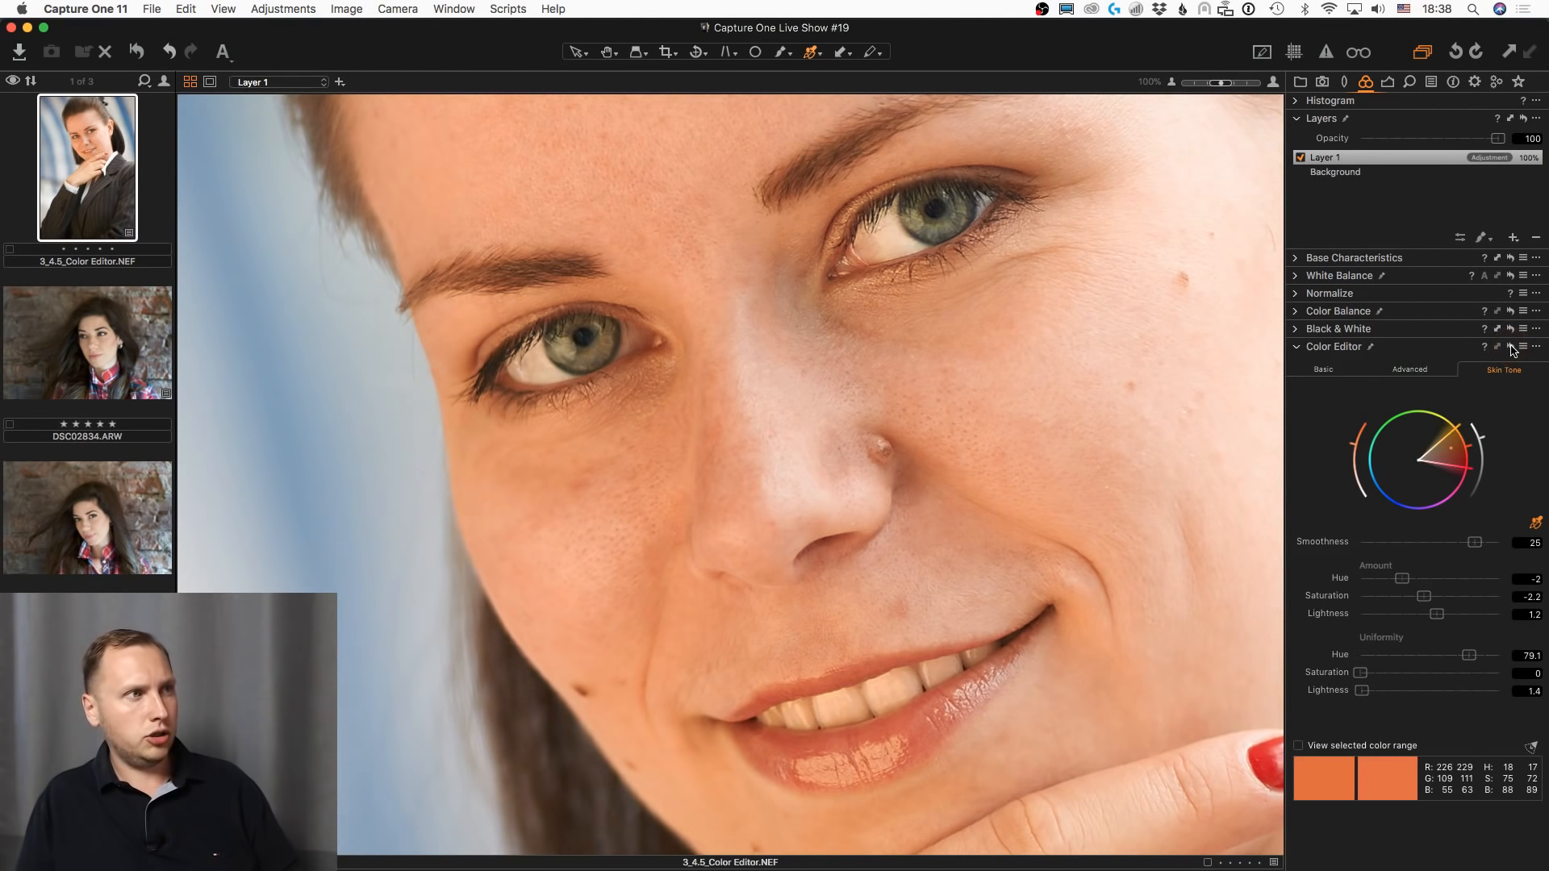
{"action": "left_click", "coordinate": [1511, 349], "text": "alt"}
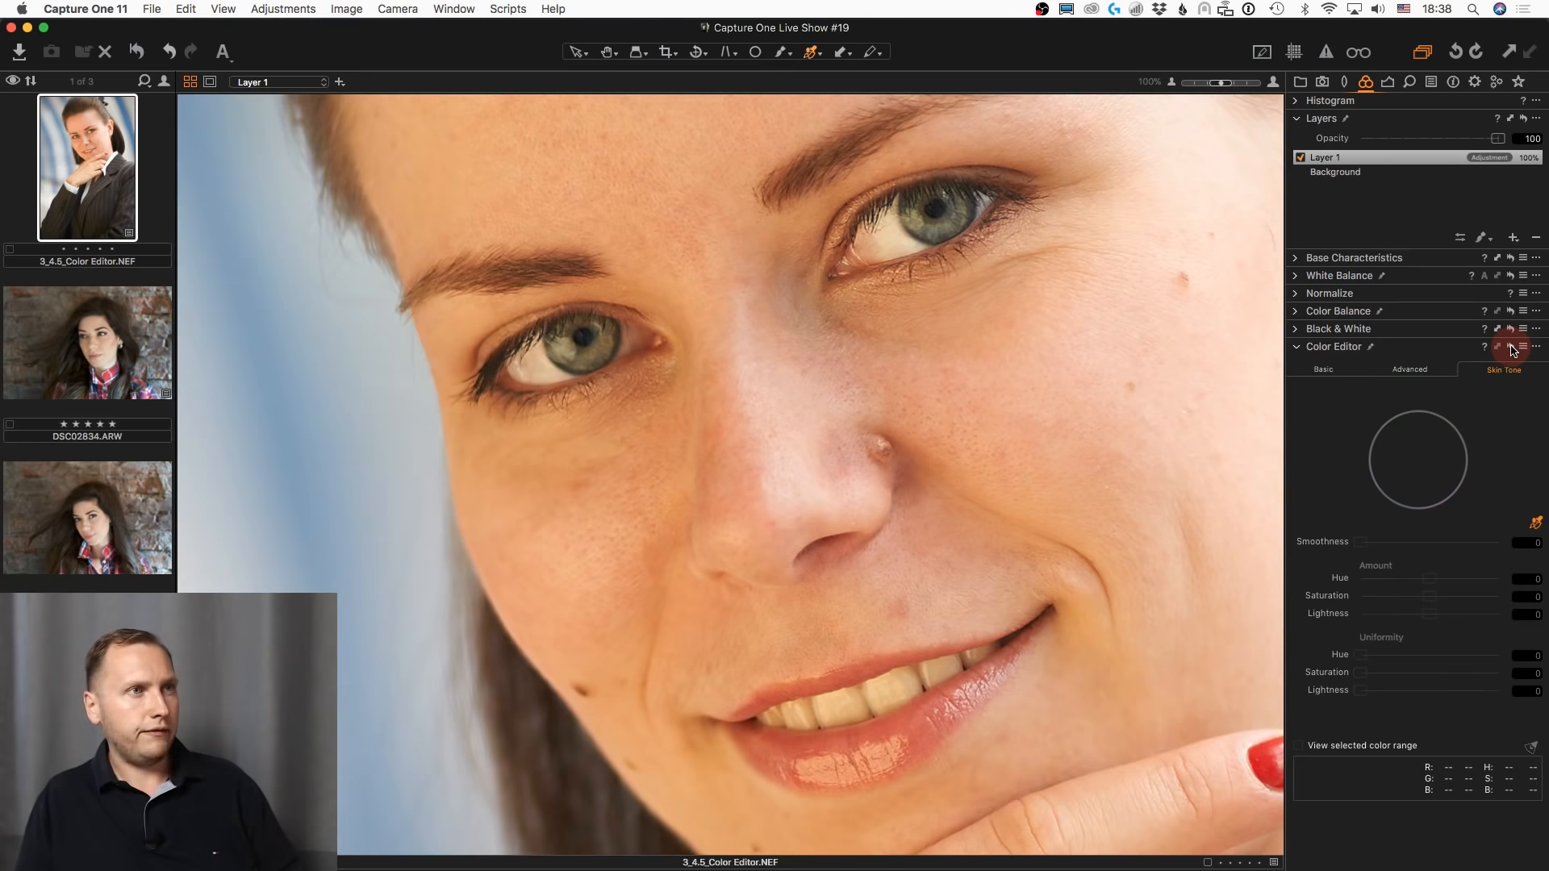
{"action": "left_click", "coordinate": [1510, 348], "text": "alt"}
{"action": "left_click", "coordinate": [1511, 348], "text": "alt"}
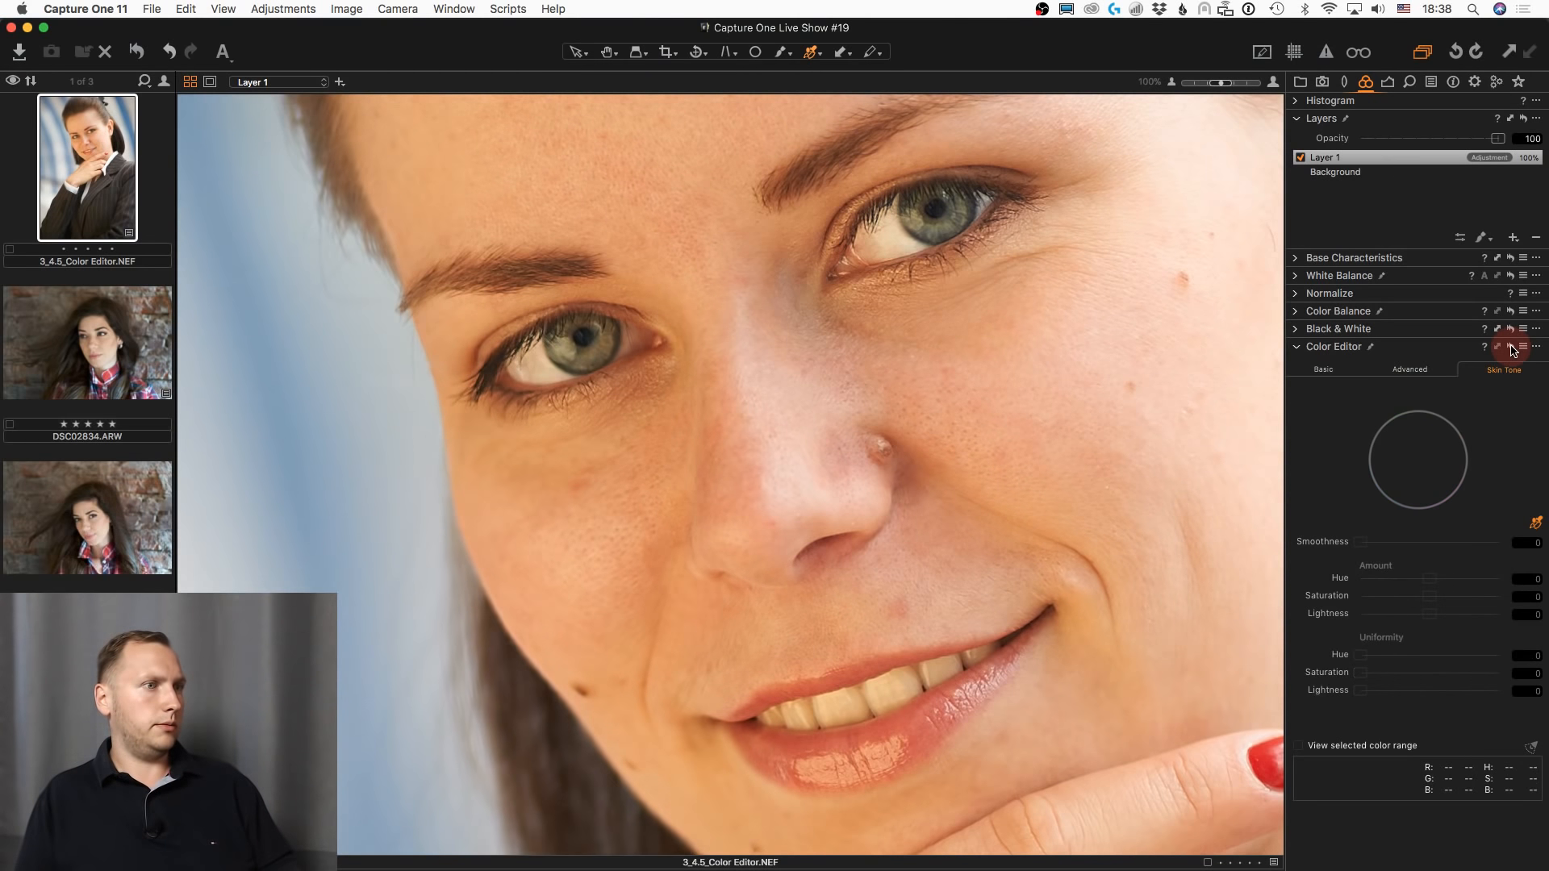
{"action": "left_click", "coordinate": [1511, 348], "text": "alt"}
{"action": "scroll", "coordinate": [1130, 381], "scroll_direction": "down", "scroll_amount": 4}
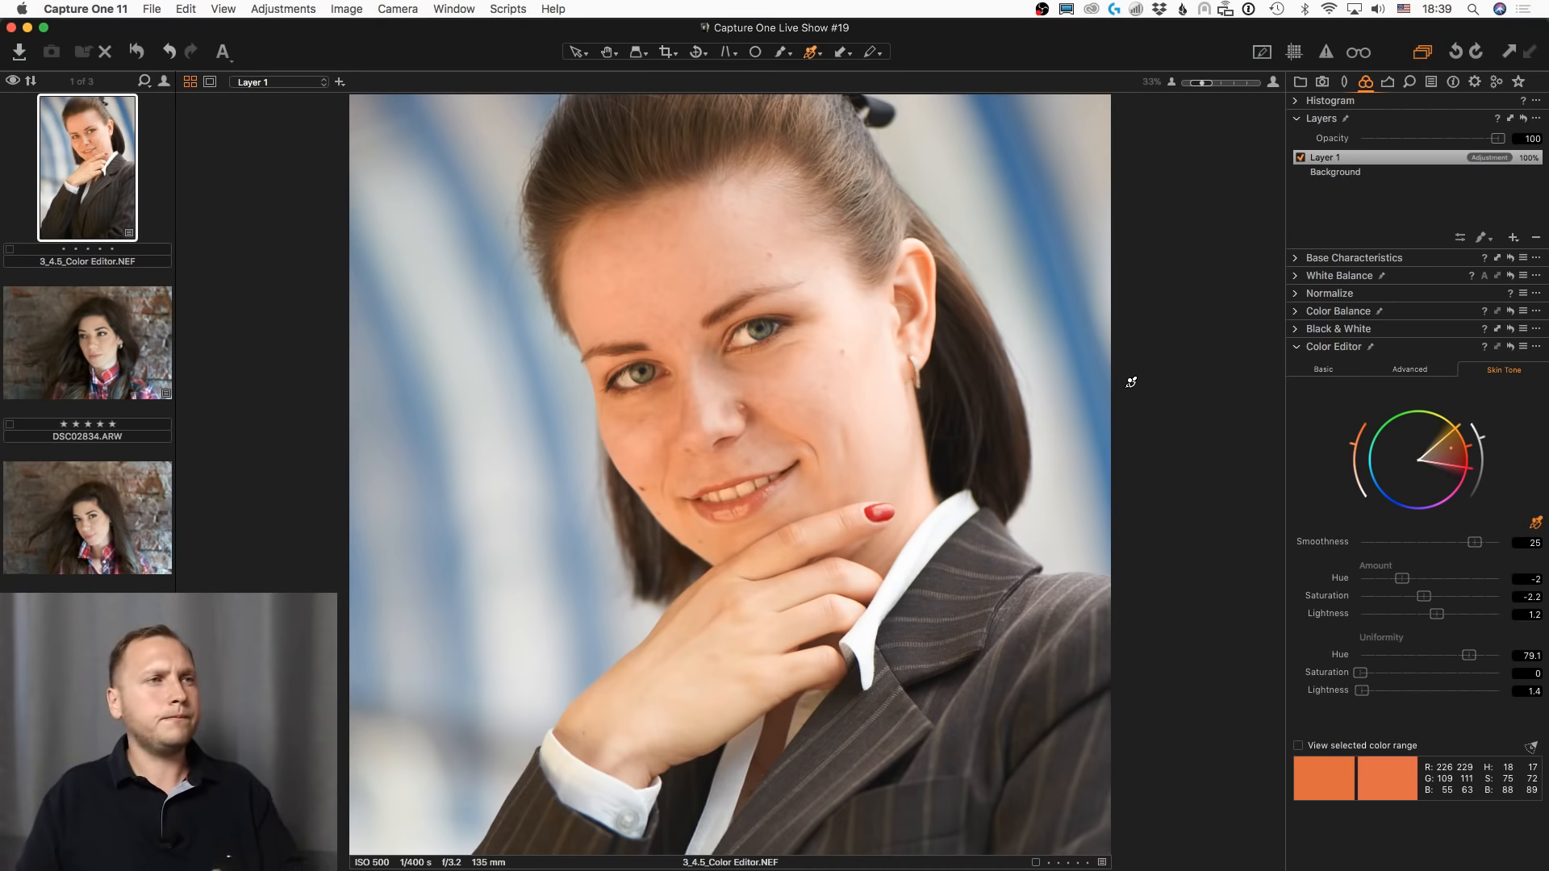
- Open the Masks user collection and select the yoga photo DSC02548.ARW
{"action": "key", "text": "h"}
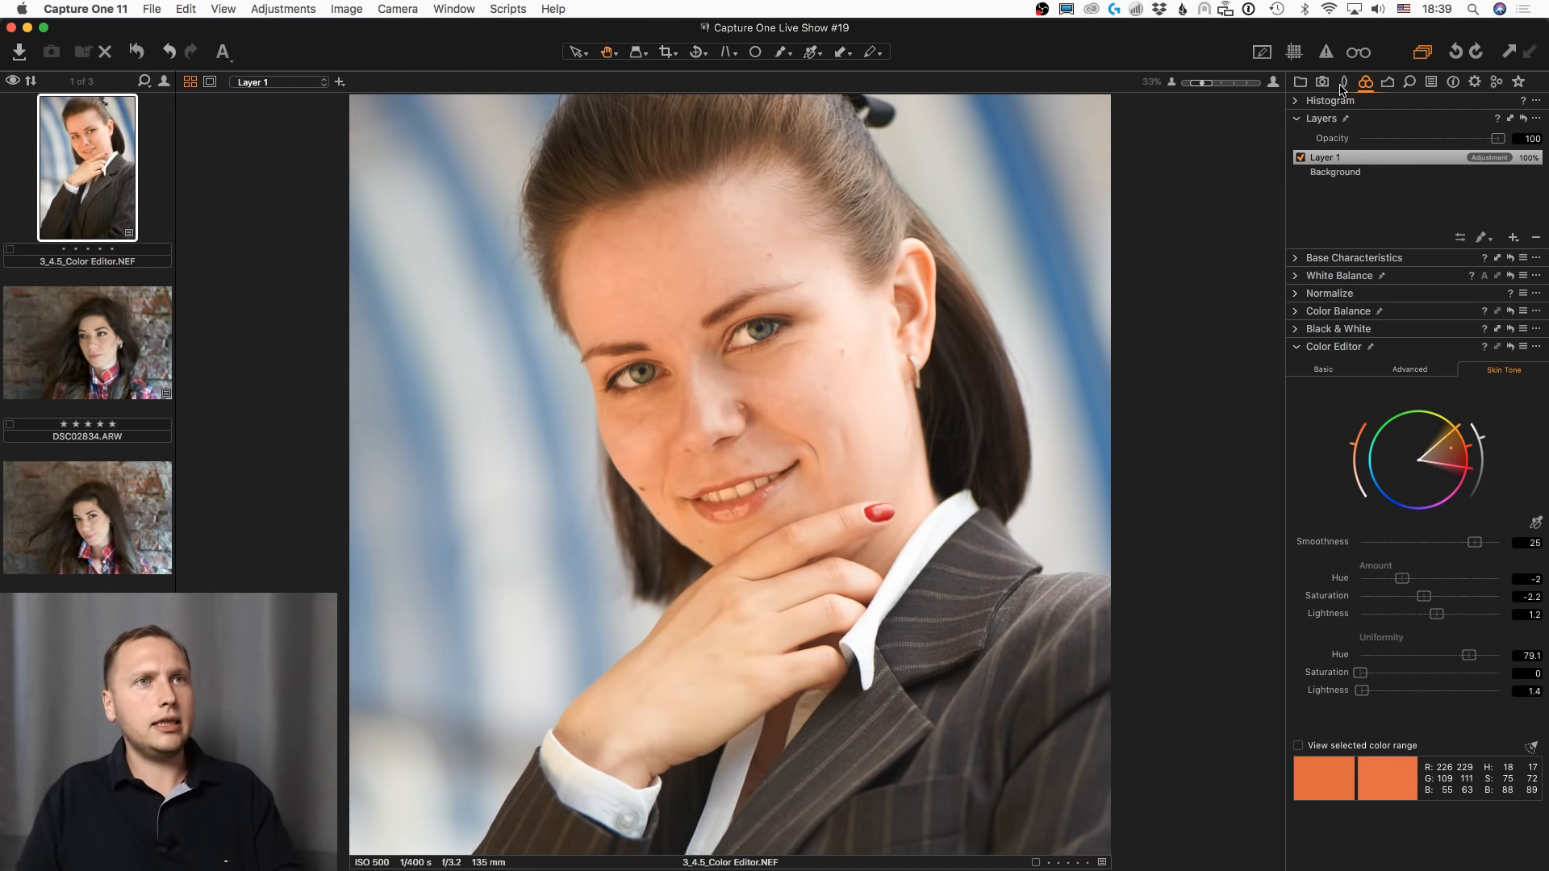
{"action": "left_click", "coordinate": [1300, 81]}
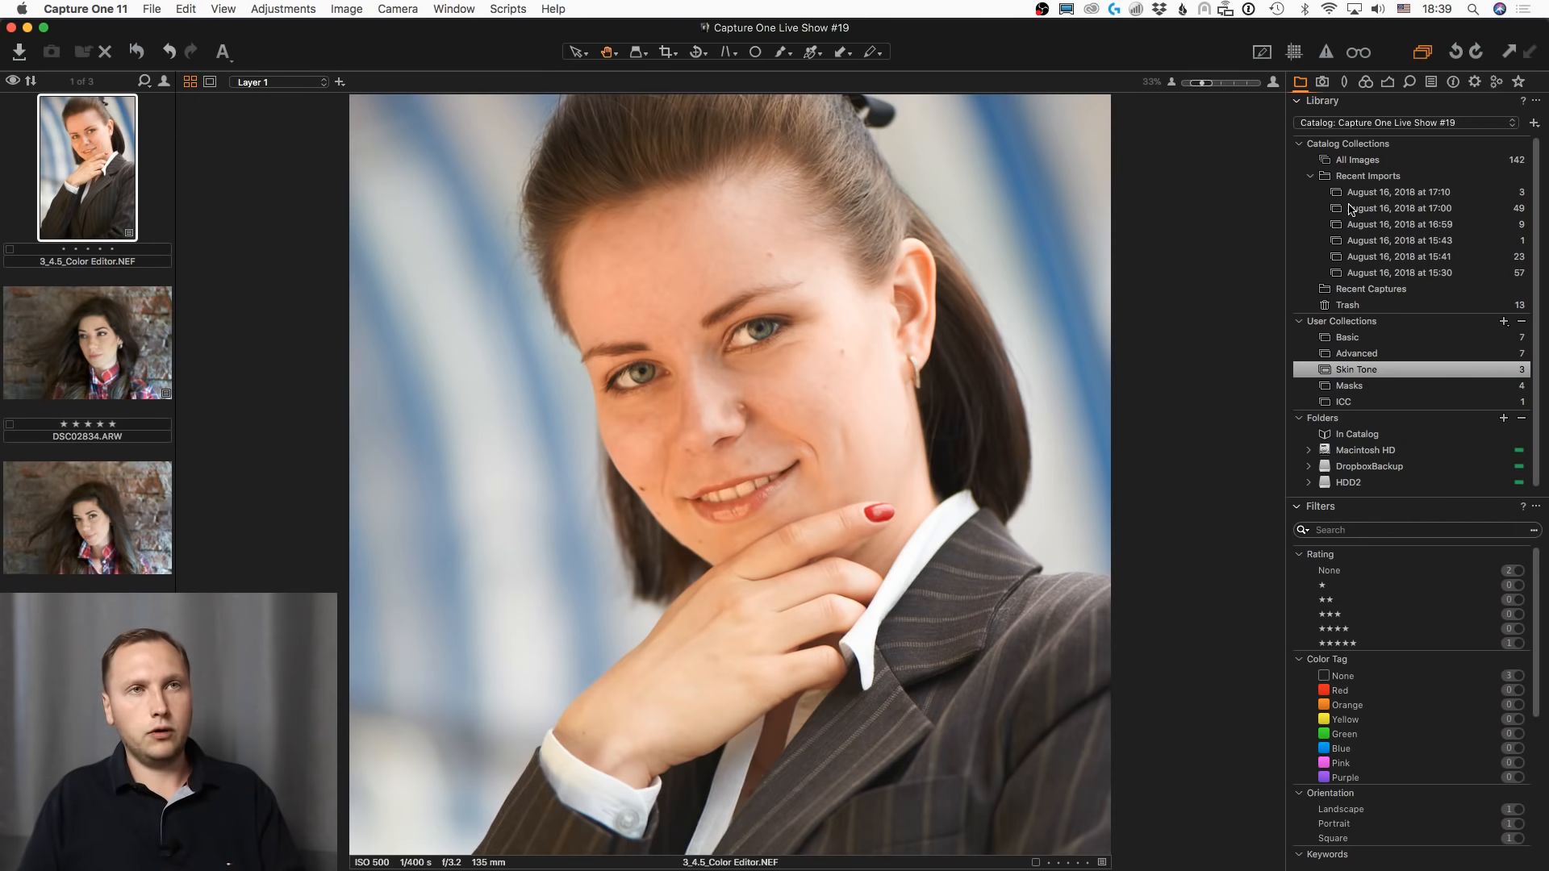
{"action": "left_click", "coordinate": [1365, 387]}
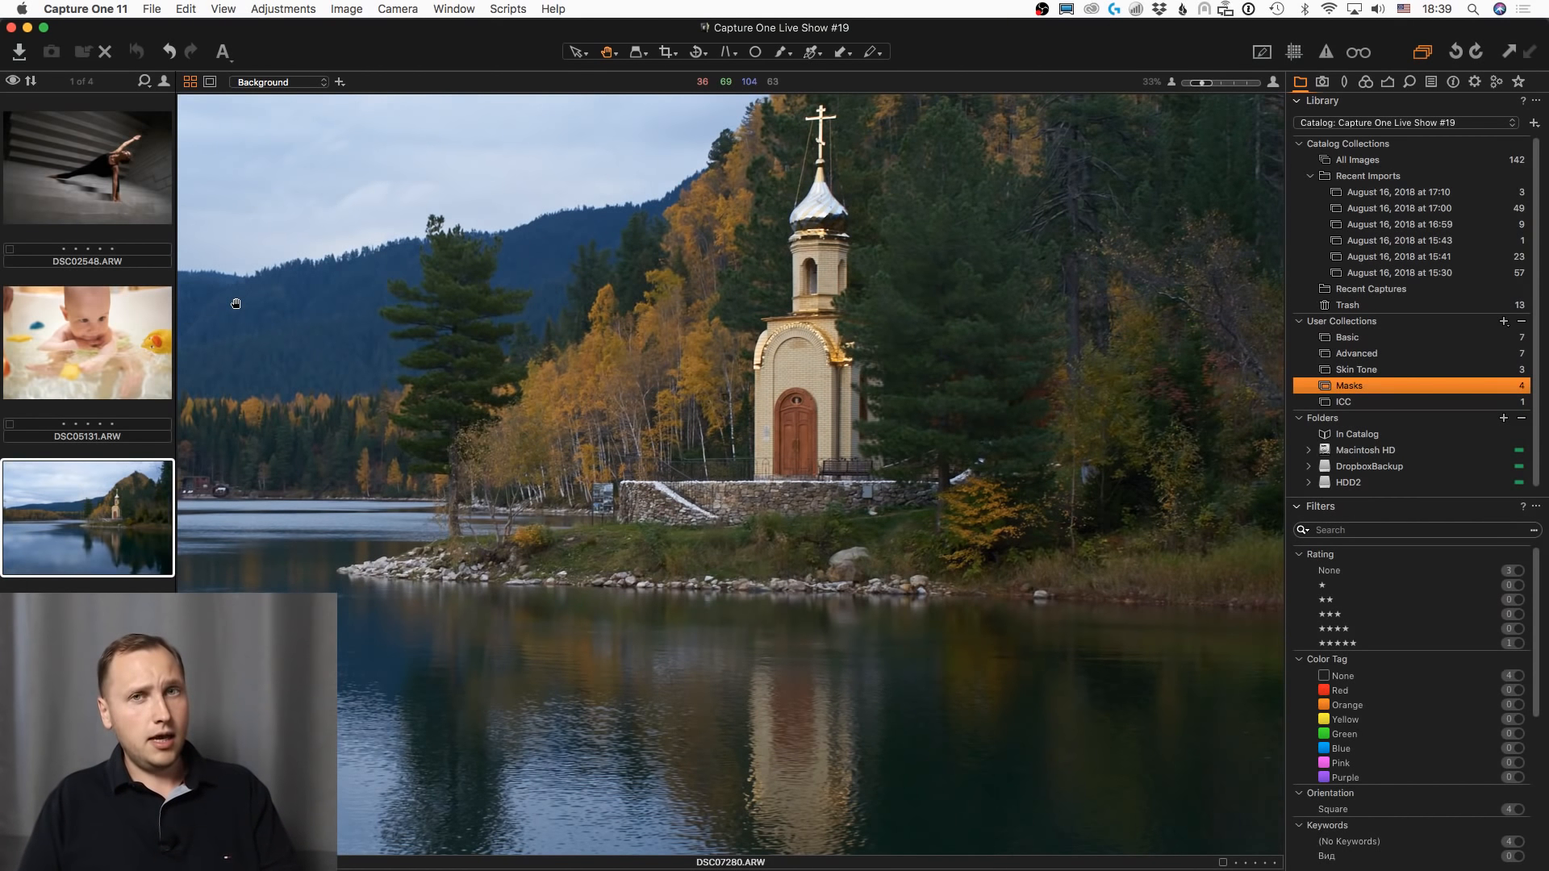
{"action": "double_click", "coordinate": [402, 327]}
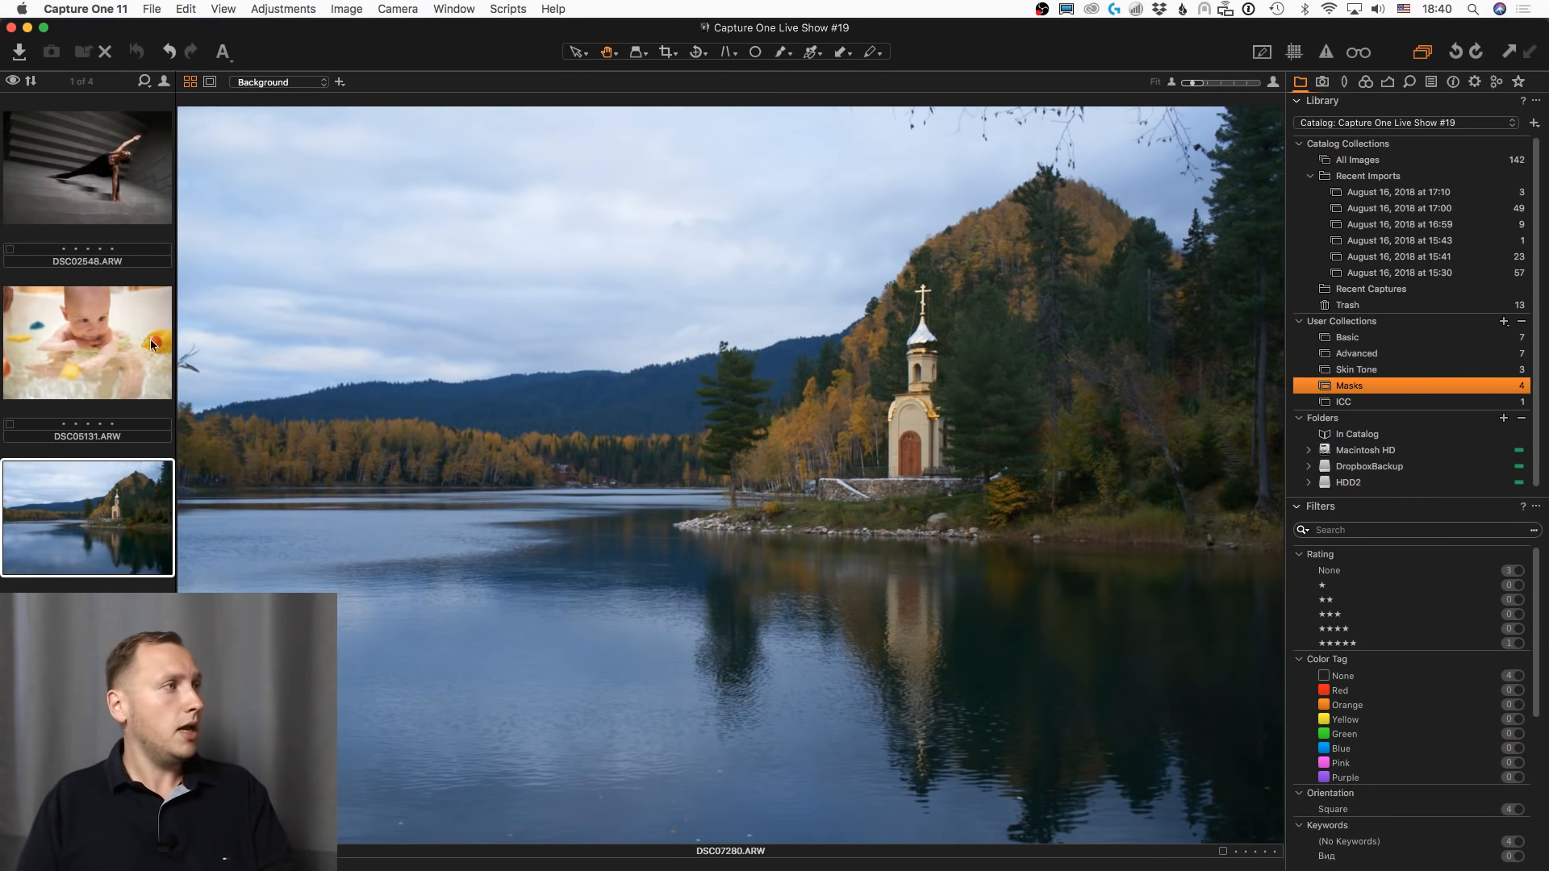
{"action": "left_click", "coordinate": [113, 318]}
{"action": "left_click", "coordinate": [116, 130]}
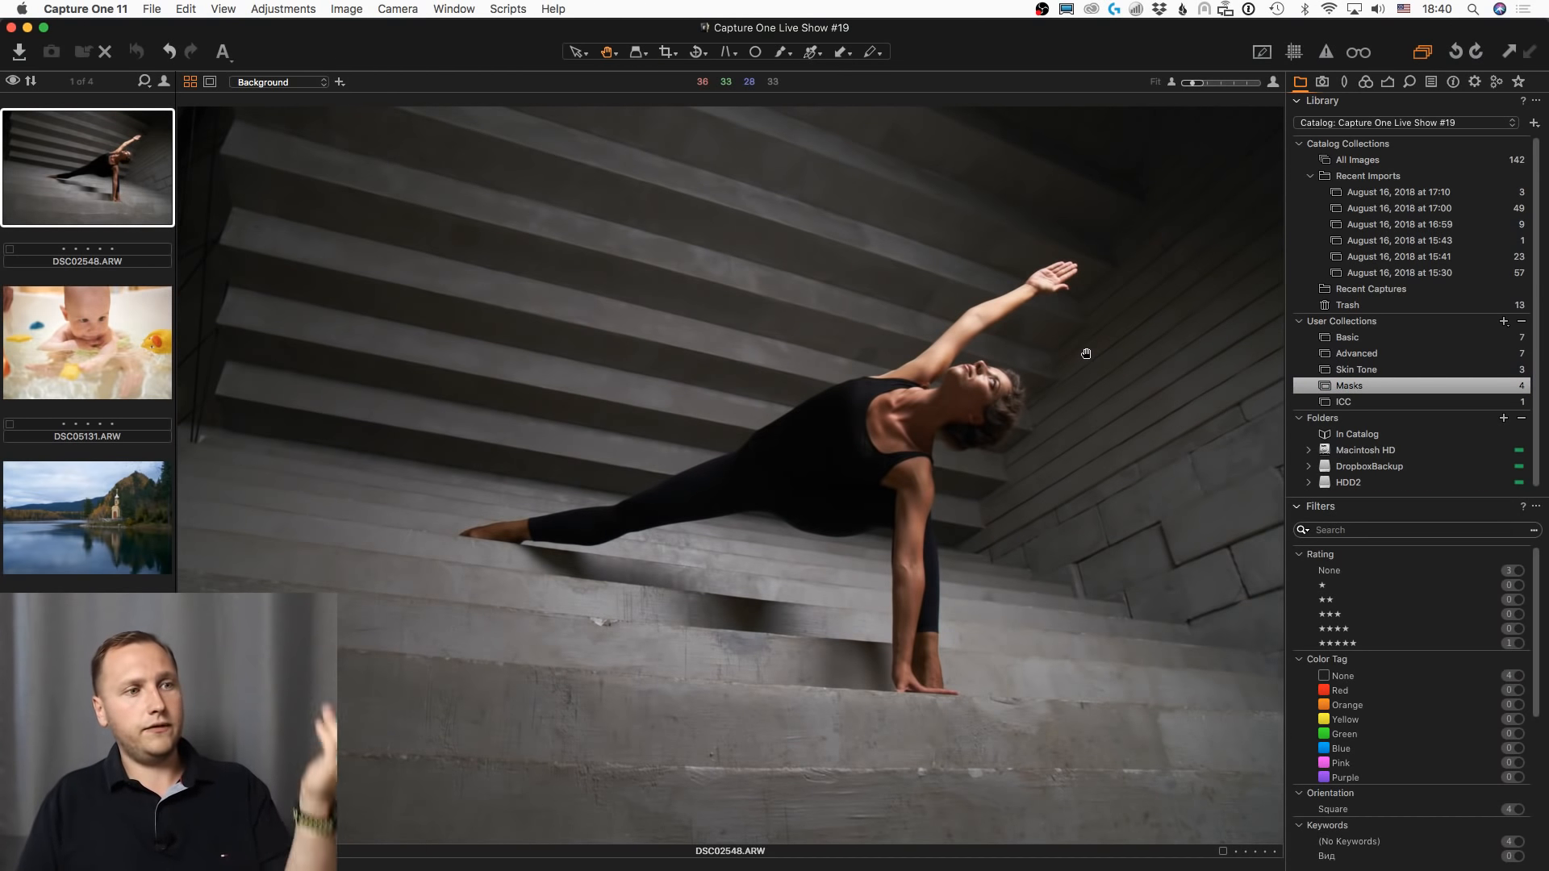
- Switch the Color Editor to its Basic mode and turn on the selected color range view
{"action": "left_click", "coordinate": [1365, 81]}
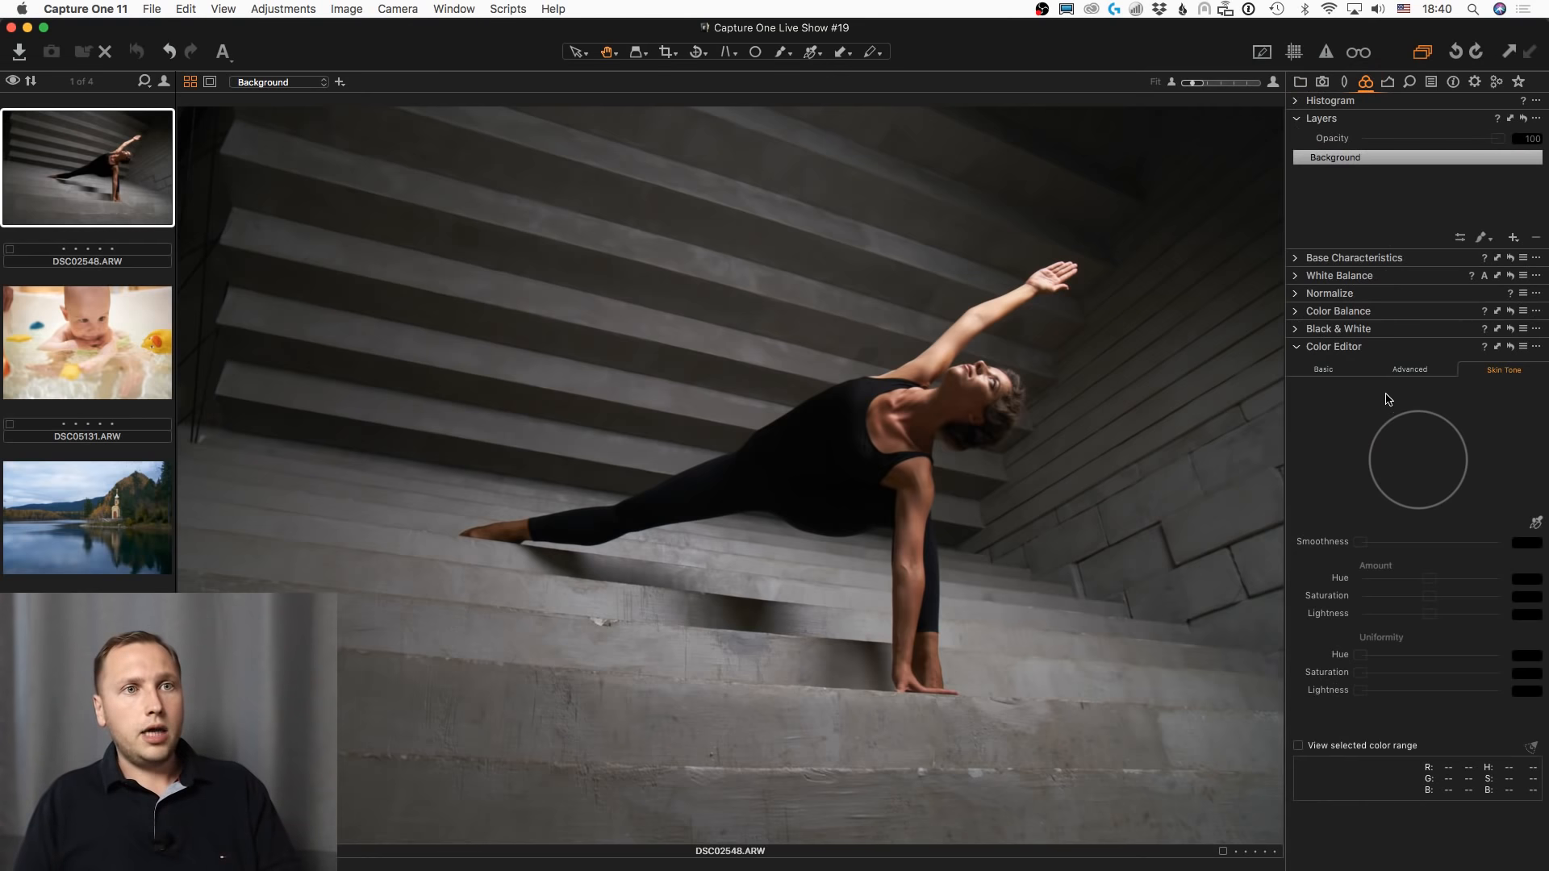
{"action": "left_click", "coordinate": [1536, 523]}
{"action": "left_click", "coordinate": [1323, 369]}
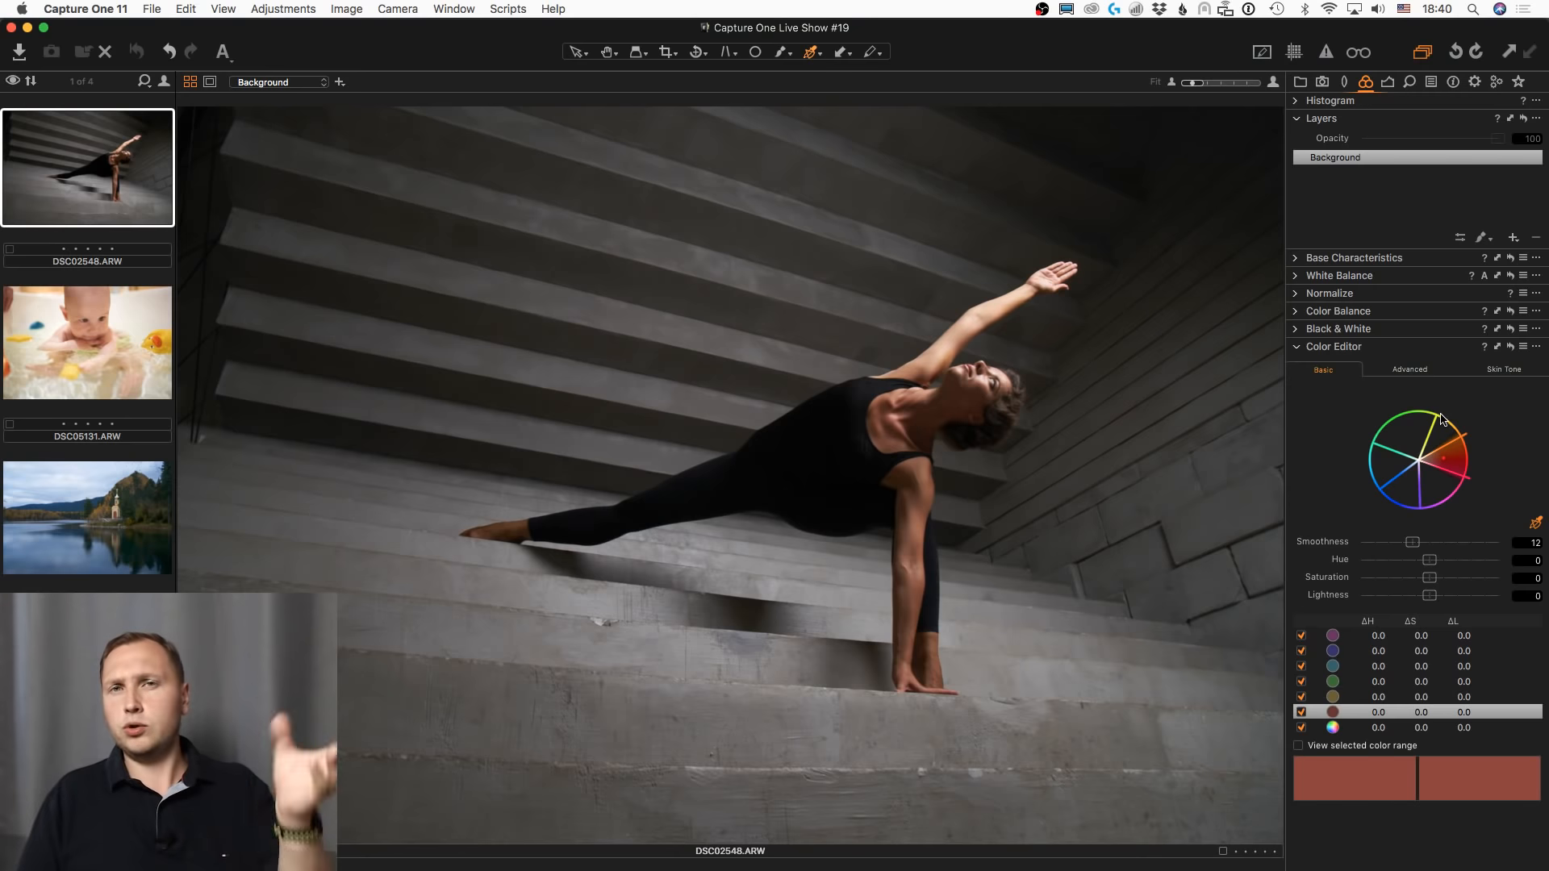
{"action": "left_click", "coordinate": [1346, 746]}
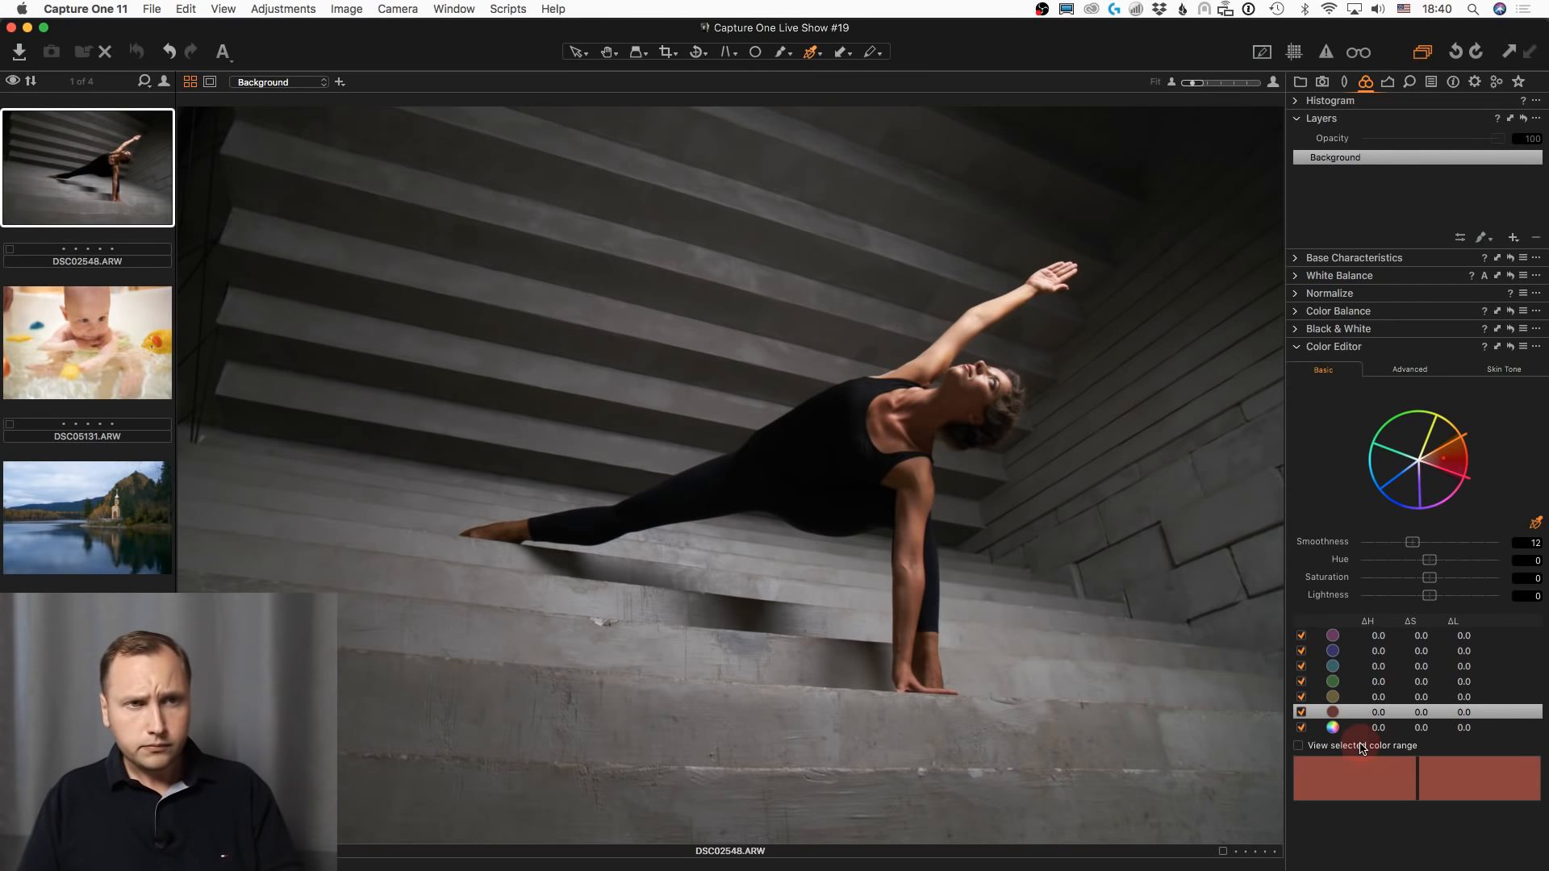
- Check the yellow color range, then select the red range covering the skin and extend it towards yellow
{"action": "left_click", "coordinate": [1446, 442]}
{"action": "left_click", "coordinate": [1398, 439]}
{"action": "left_click", "coordinate": [1444, 446]}
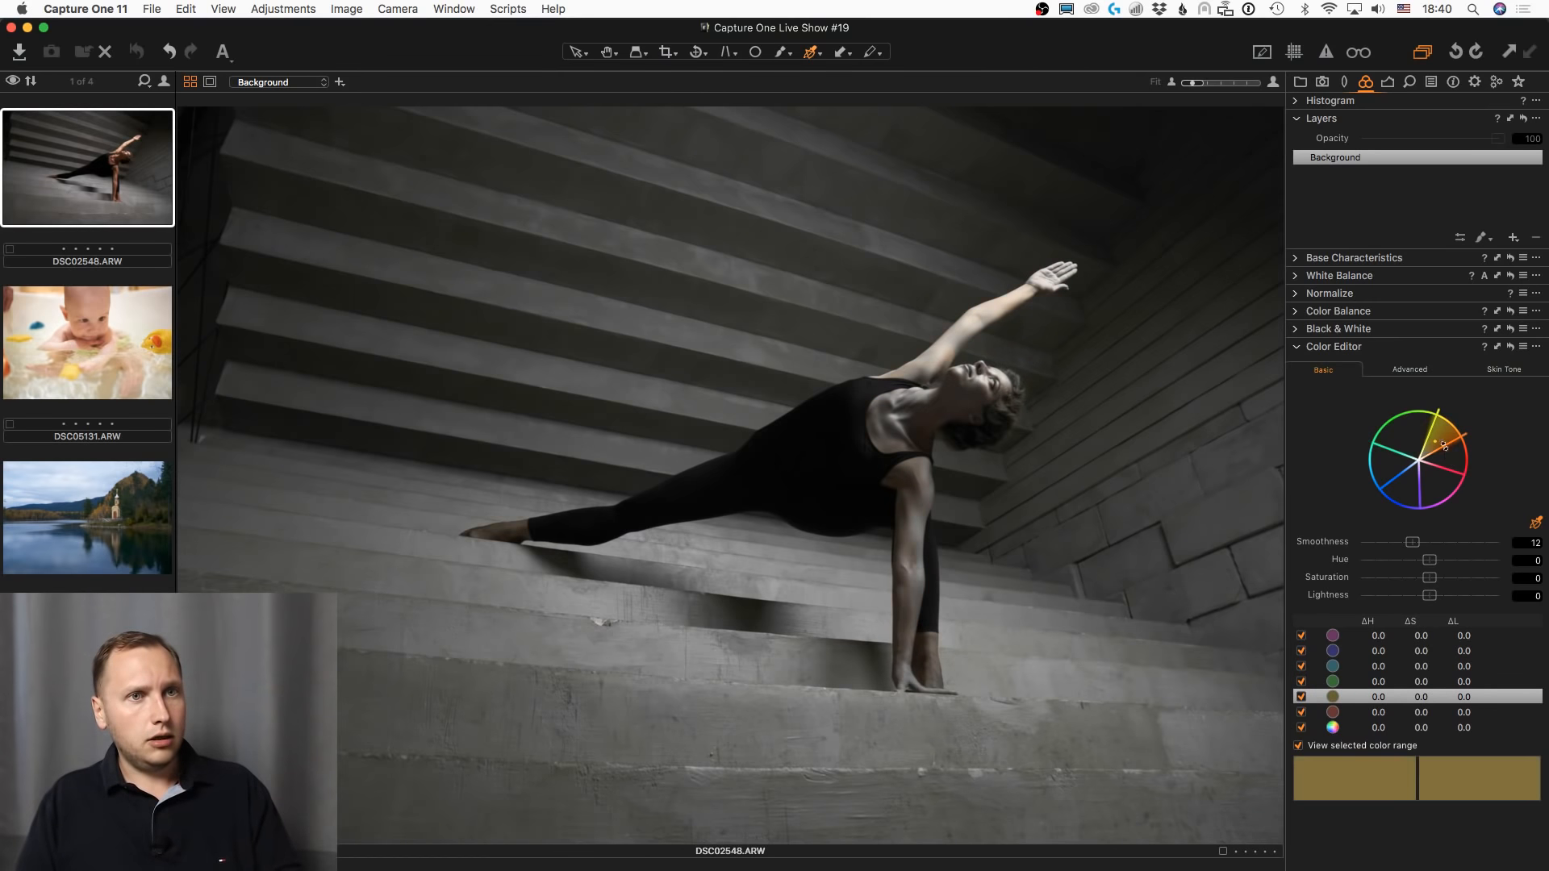
{"action": "left_click", "coordinate": [1450, 458]}
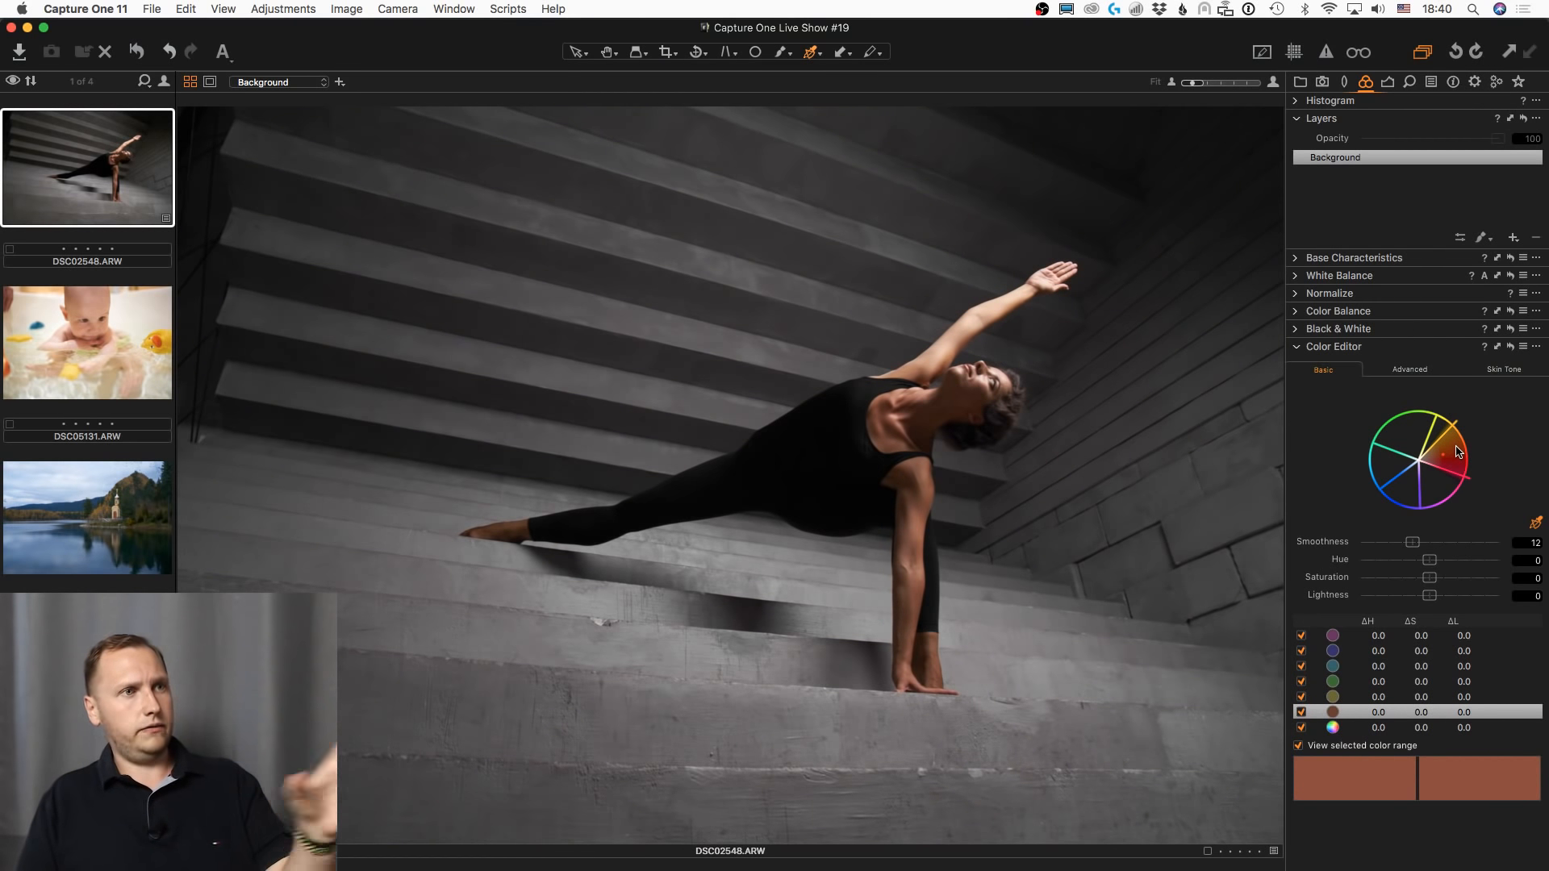
- Try creating a masked layer from the red color range, show its mask on the photo, and undo the layer
{"action": "left_click", "coordinate": [1536, 347]}
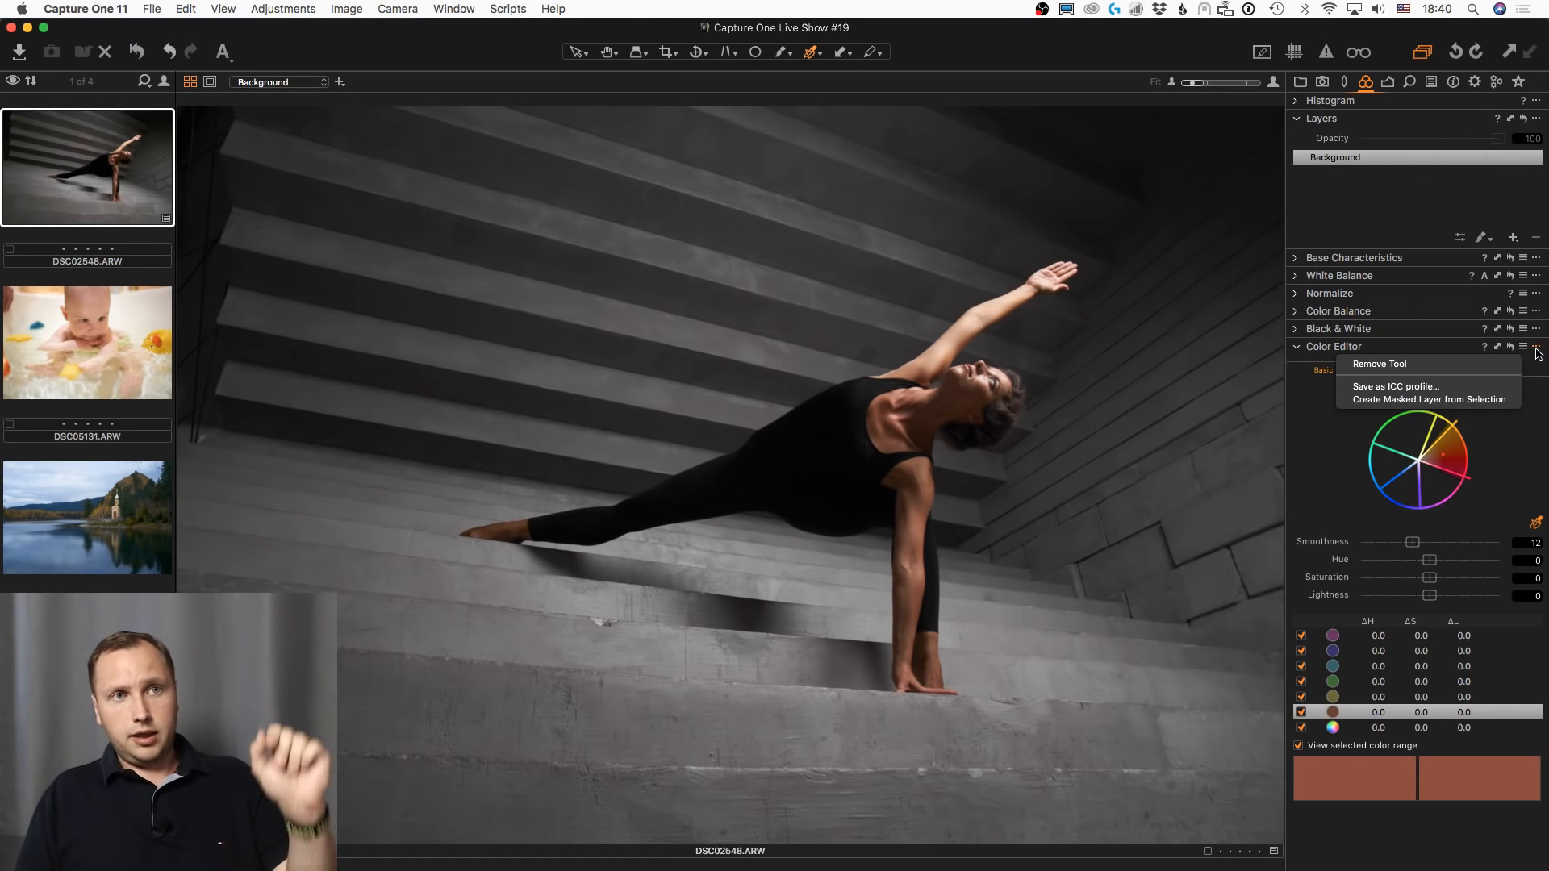
{"action": "left_click", "coordinate": [1503, 400]}
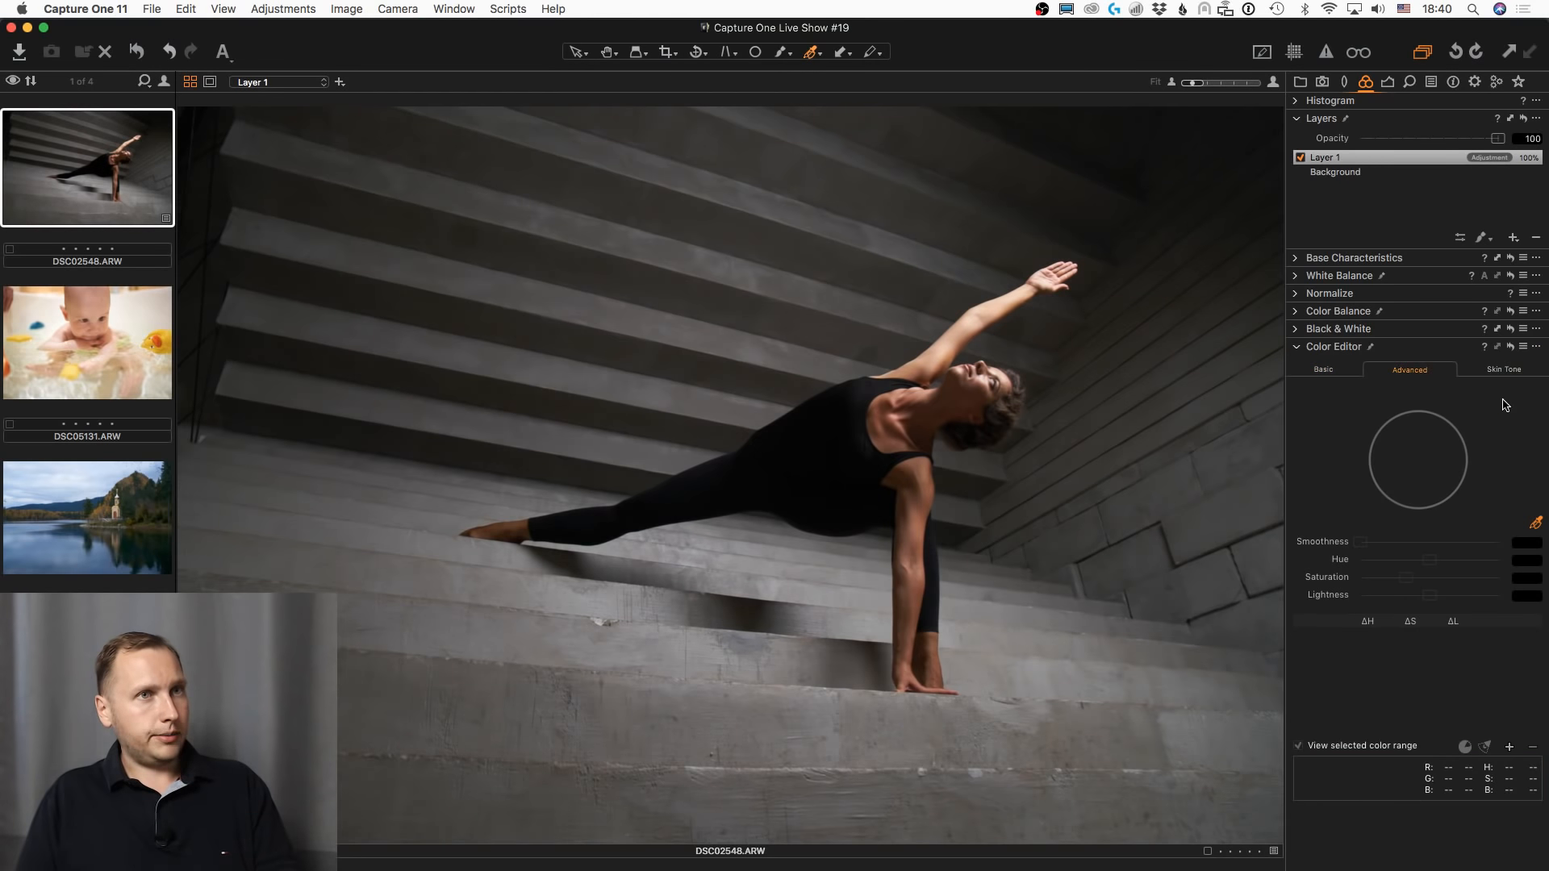
{"action": "key", "text": "m"}
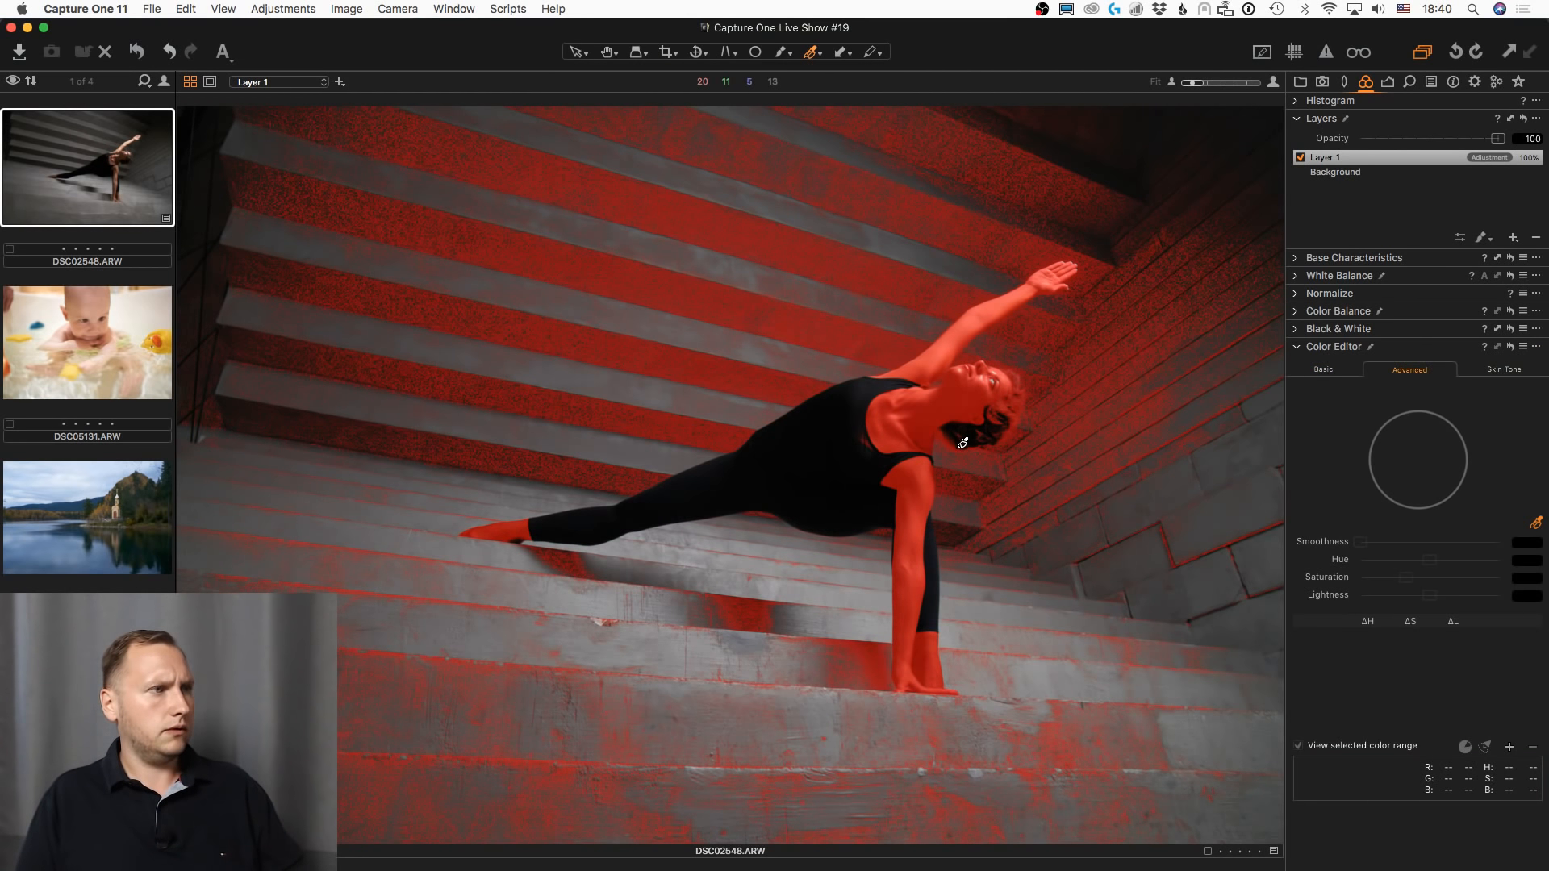
{"action": "key", "text": "super+z"}
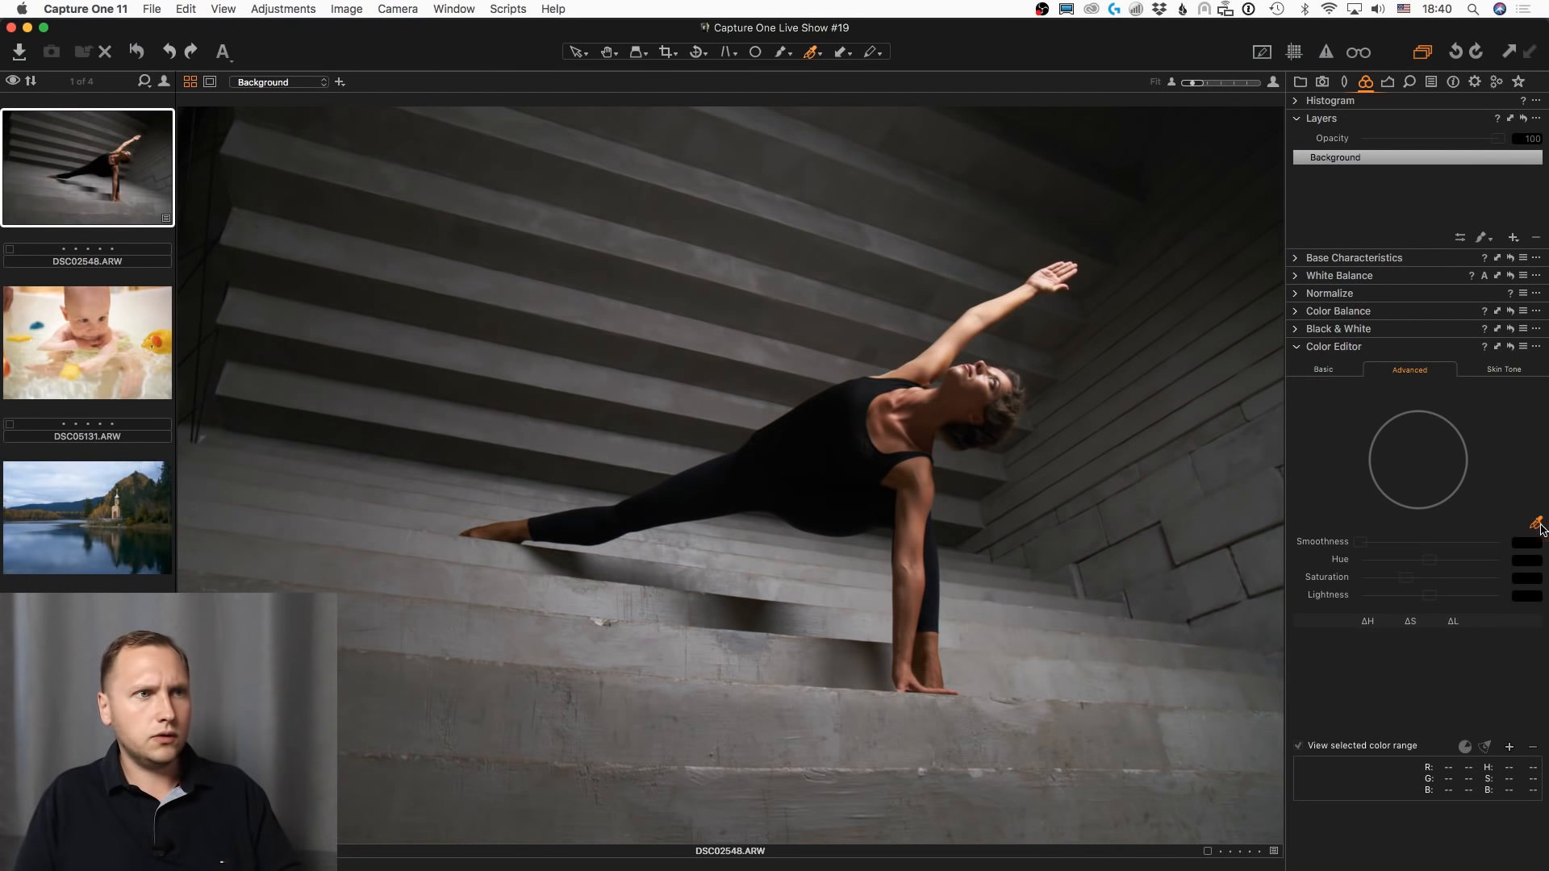
- Sample the face's skin color as an advanced range covering full saturation, and create a masked layer from that selection
{"action": "left_click", "coordinate": [984, 382]}
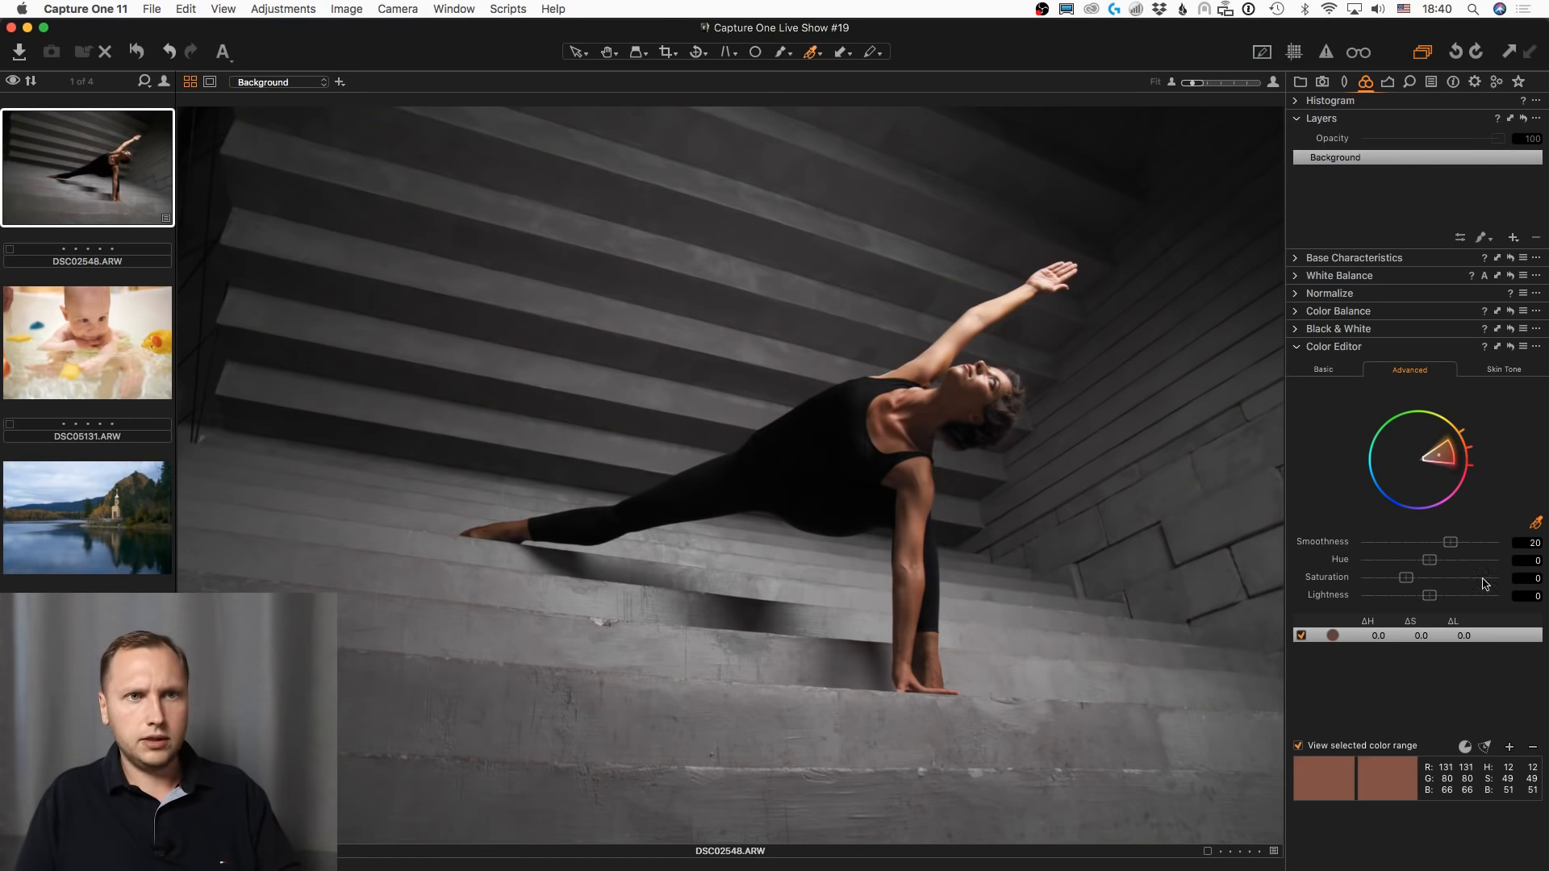
{"action": "left_click", "coordinate": [1486, 747]}
{"action": "left_click_drag", "start_coordinate": [1448, 440], "coordinate": [1450, 443]}
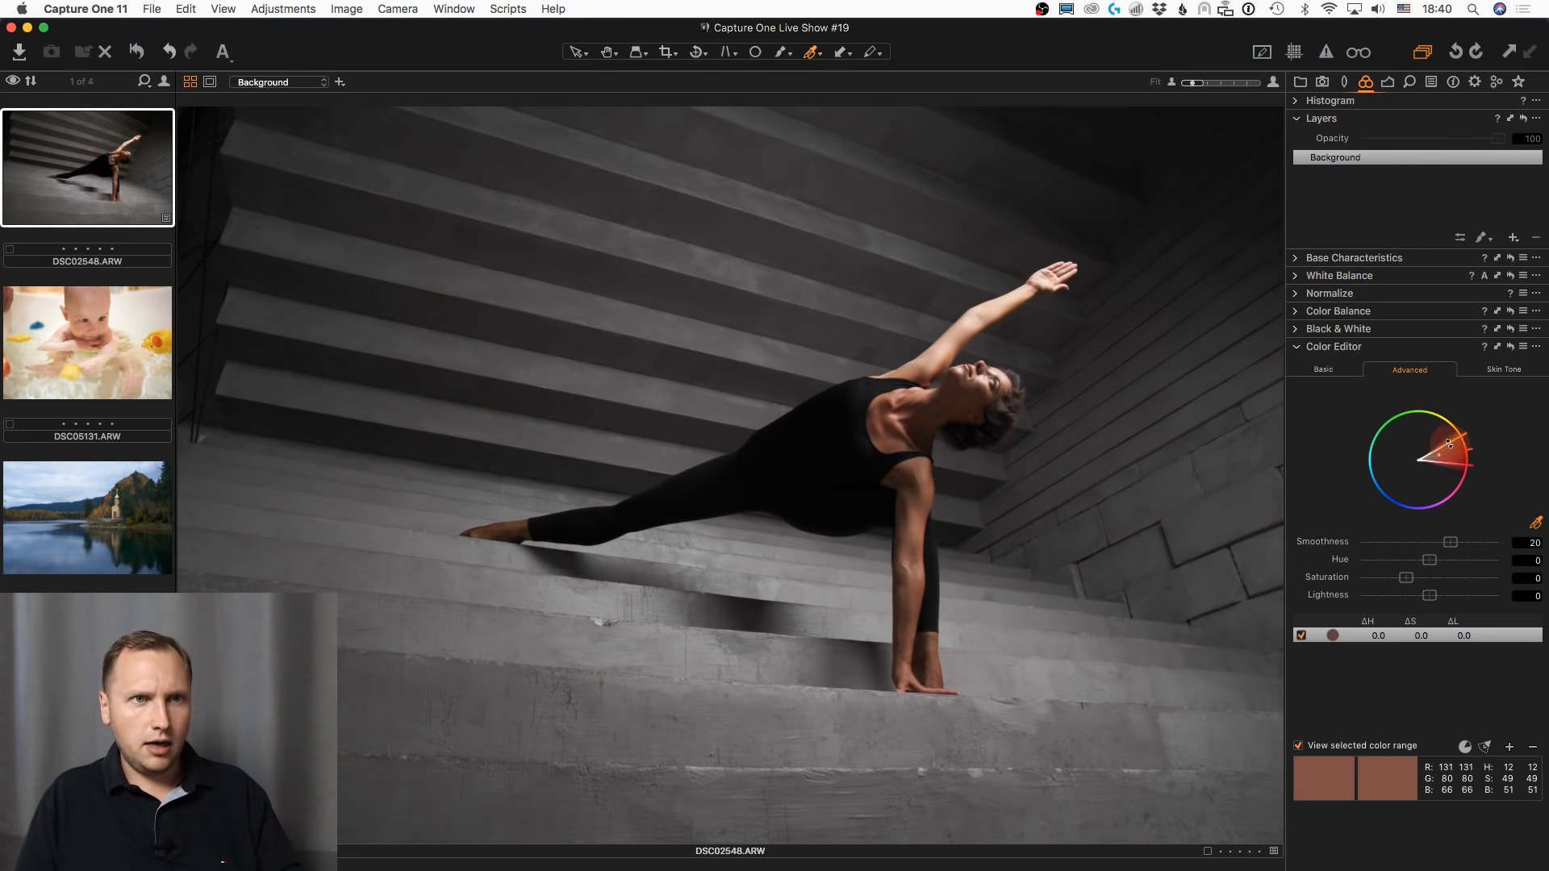
{"action": "left_click", "coordinate": [1540, 348]}
{"action": "left_click", "coordinate": [1449, 398]}
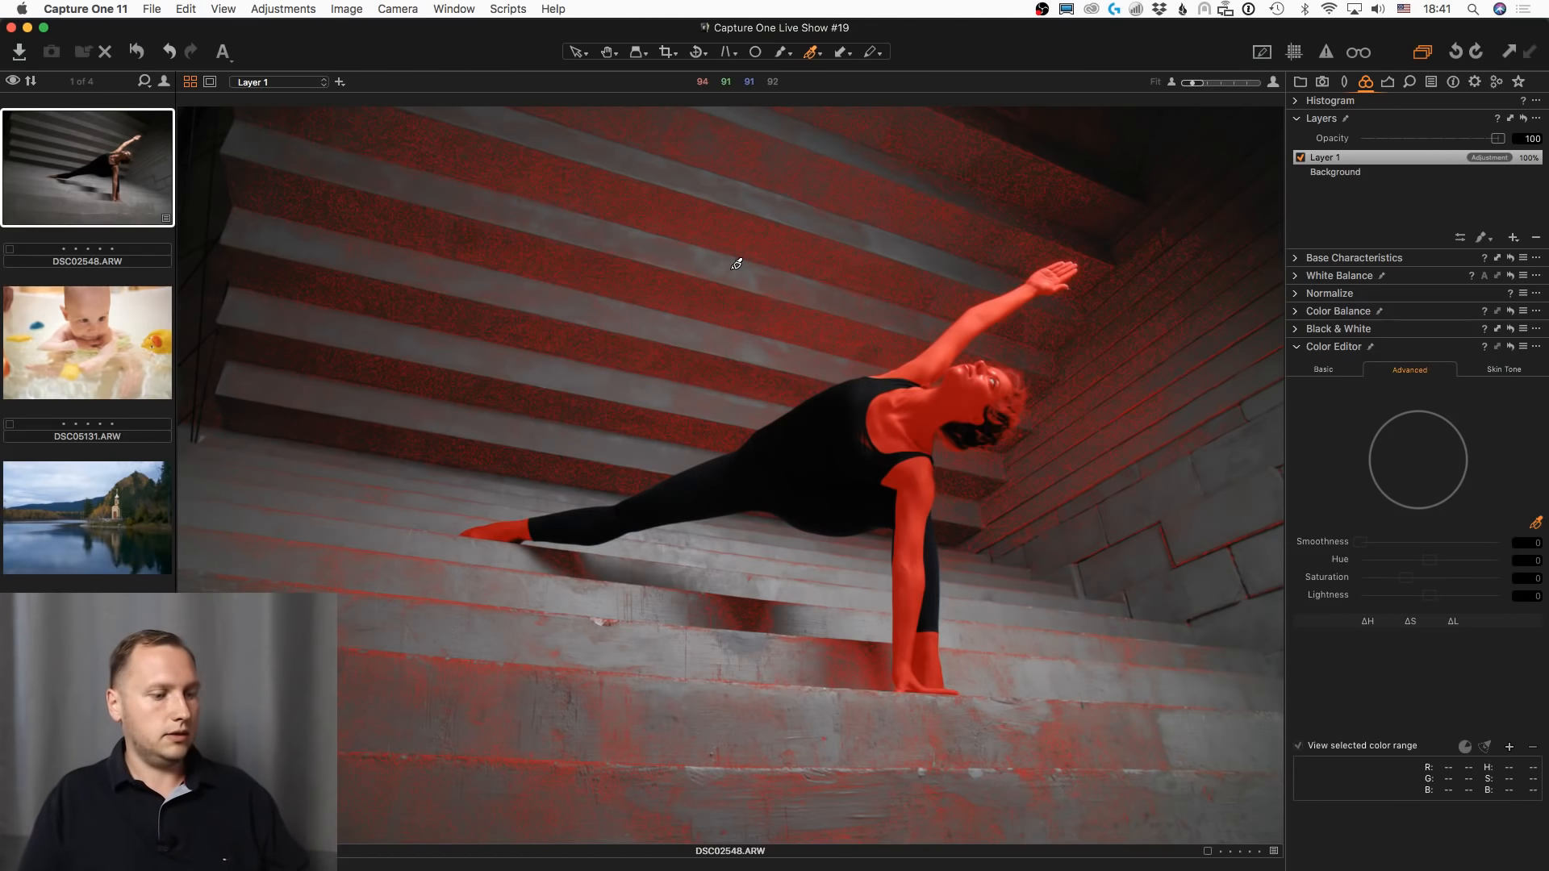
- Erase Layer 1's mask from the left-hand stairs and the lower steps with a greatly enlarged eraser
{"action": "key", "text": "e"}
{"action": "key", "text": "bracketright"}
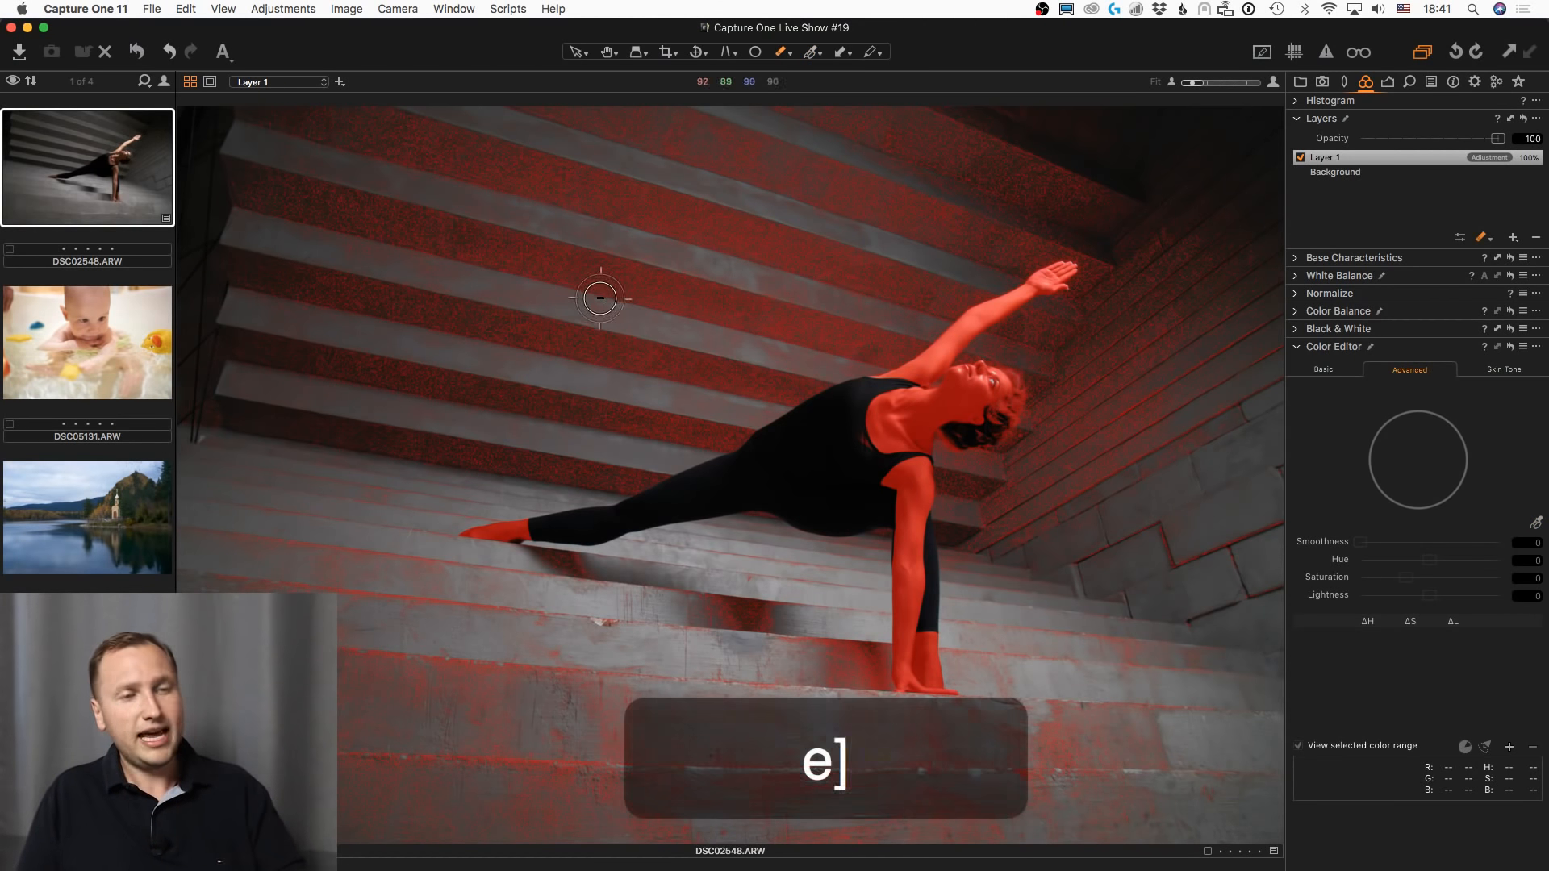
{"action": "key", "text": "bracketright"}
{"action": "key", "text": "bracketright"}
{"action": "key", "text": "bracketright"}
{"action": "key", "text": "bracketright"}
{"action": "key", "text": "bracketright"}
{"action": "key", "text": "bracketright"}
{"action": "key", "text": "bracketright"}
{"action": "key", "text": "bracketright"}
{"action": "key", "text": "bracketright"}
{"action": "key", "text": "bracketright"}
{"action": "key", "text": "bracketright"}
{"action": "key", "text": "bracketright"}
{"action": "key", "text": "bracketright"}
{"action": "key", "text": "bracketright"}
{"action": "key", "text": "bracketright"}
{"action": "key", "text": "bracketright"}
{"action": "key", "text": "bracketright"}
{"action": "key", "text": "bracketright"}
{"action": "key", "text": "bracketright"}
{"action": "key", "text": "bracketright"}
{"action": "key", "text": "bracketright"}
{"action": "key", "text": "bracketright"}
{"action": "key", "text": "bracketright"}
{"action": "key", "text": "bracketright"}
{"action": "key", "text": "bracketright"}
{"action": "key", "text": "bracketright"}
{"action": "key", "text": "bracketright"}
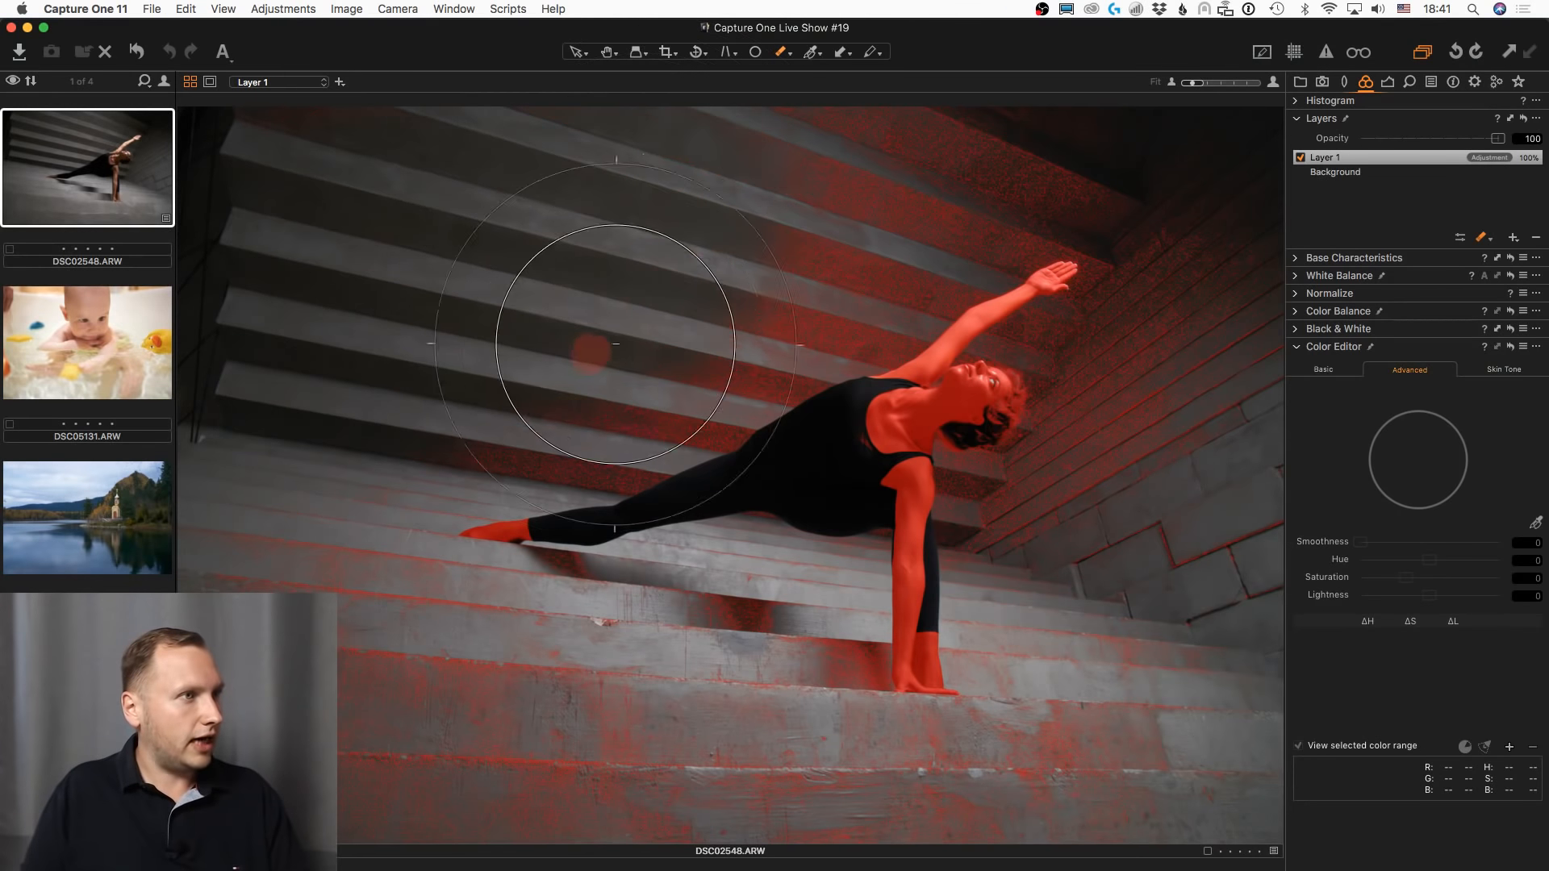
{"action": "mouse_move", "coordinate": [255, 473]}
{"action": "left_mouse_down"}
{"action": "mouse_move", "coordinate": [387, 799]}
{"action": "mouse_move", "coordinate": [889, 853]}
{"action": "left_mouse_up"}
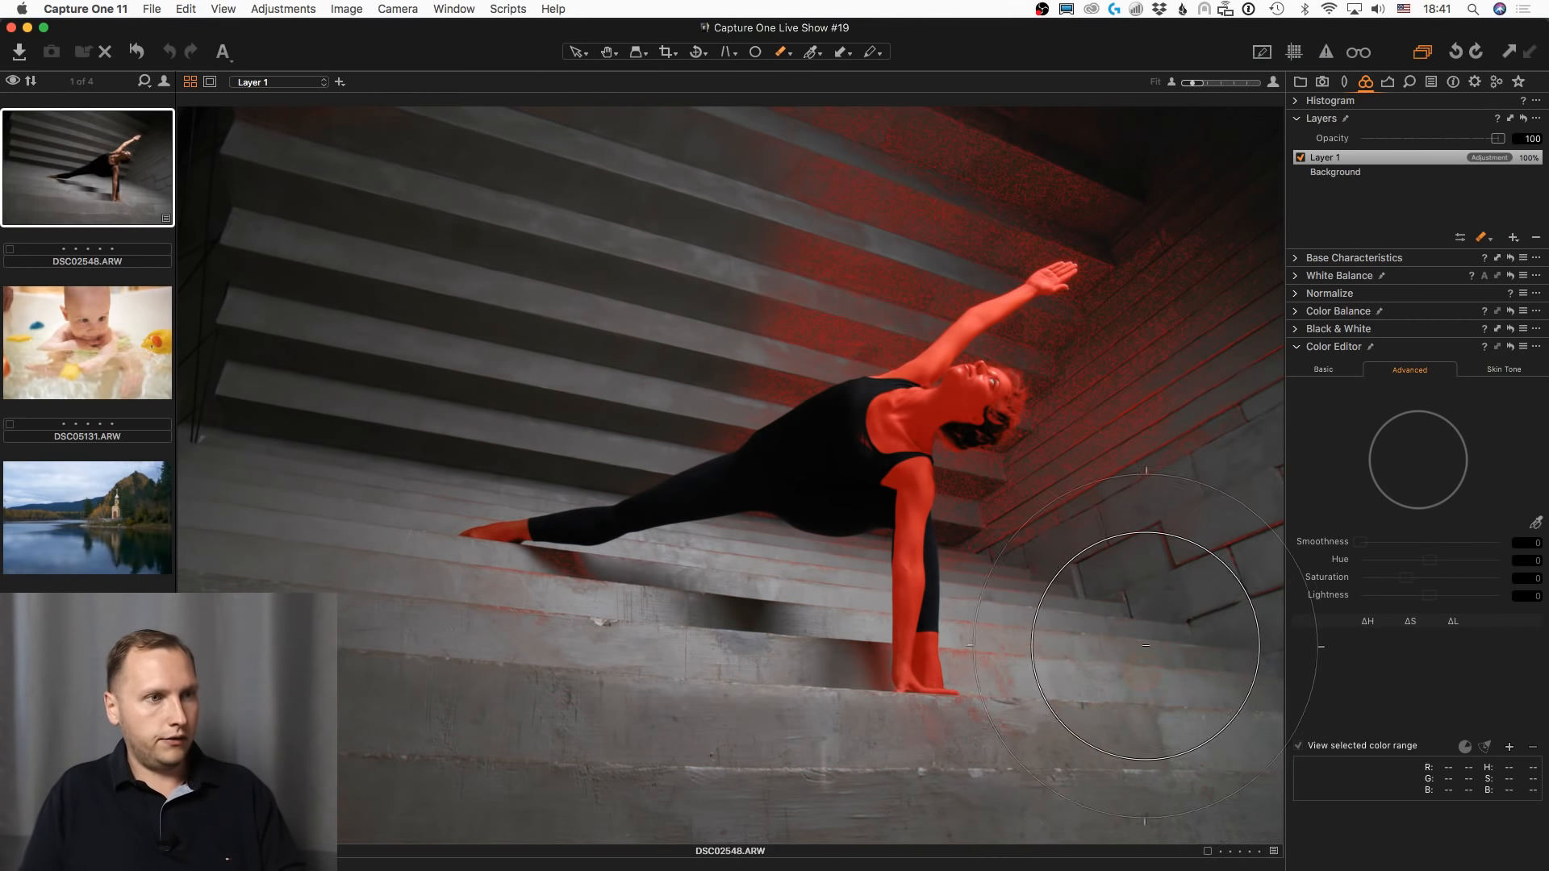
- Erase the remaining mask from the background around the woman's arm, head and body with a smaller eraser
{"action": "key", "text": "bracketleft"}
{"action": "key", "text": "bracketleft"}
{"action": "key", "text": "bracketleft"}
{"action": "key", "text": "bracketleft"}
{"action": "key", "text": "bracketleft"}
{"action": "key", "text": "bracketleft"}
{"action": "key", "text": "bracketleft"}
{"action": "key", "text": "bracketleft"}
{"action": "key", "text": "bracketleft"}
{"action": "key", "text": "bracketleft"}
{"action": "key", "text": "bracketleft"}
{"action": "key", "text": "bracketleft"}
{"action": "key", "text": "bracketleft"}
{"action": "key", "text": "bracketleft"}
{"action": "key", "text": "bracketleft"}
{"action": "key", "text": "bracketleft"}
{"action": "key", "text": "bracketleft"}
{"action": "key", "text": "bracketleft"}
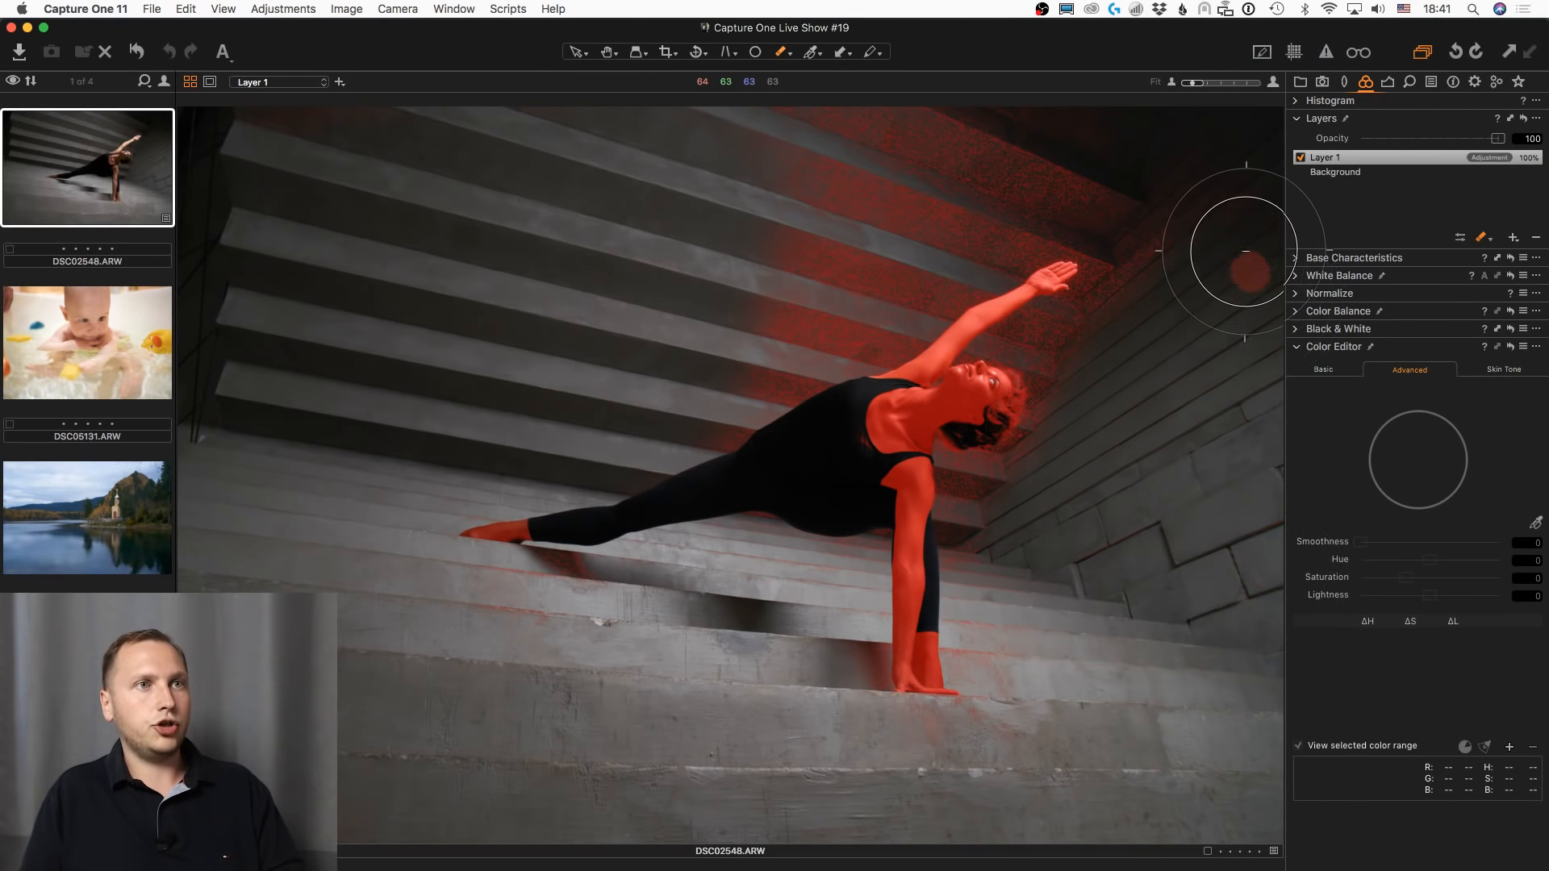
{"action": "mouse_move", "coordinate": [793, 242]}
{"action": "left_mouse_down"}
{"action": "mouse_move", "coordinate": [773, 295]}
{"action": "mouse_move", "coordinate": [724, 366]}
{"action": "mouse_move", "coordinate": [757, 377]}
{"action": "mouse_move", "coordinate": [846, 299]}
{"action": "mouse_move", "coordinate": [861, 308]}
{"action": "mouse_move", "coordinate": [949, 200]}
{"action": "mouse_move", "coordinate": [1117, 180]}
{"action": "mouse_move", "coordinate": [1150, 212]}
{"action": "mouse_move", "coordinate": [1133, 394]}
{"action": "mouse_move", "coordinate": [1077, 366]}
{"action": "mouse_move", "coordinate": [1093, 442]}
{"action": "mouse_move", "coordinate": [1076, 499]}
{"action": "mouse_move", "coordinate": [1012, 539]}
{"action": "left_mouse_up"}
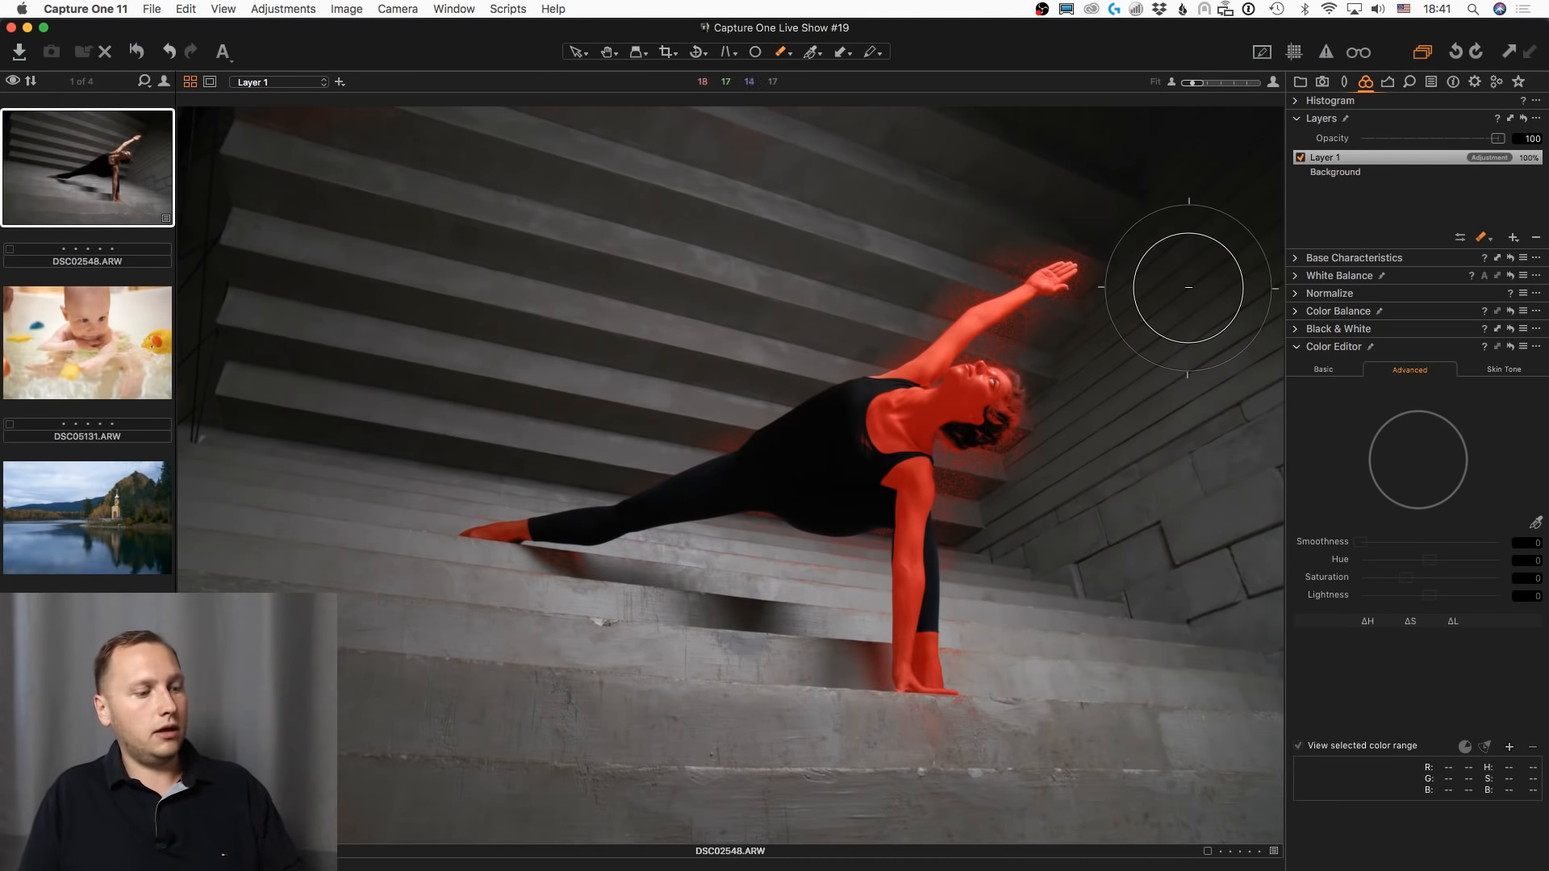
- Refine Layer 1's mask with a radius of 205 and invert it to cover the background
{"action": "key", "text": "ctrl+r"}
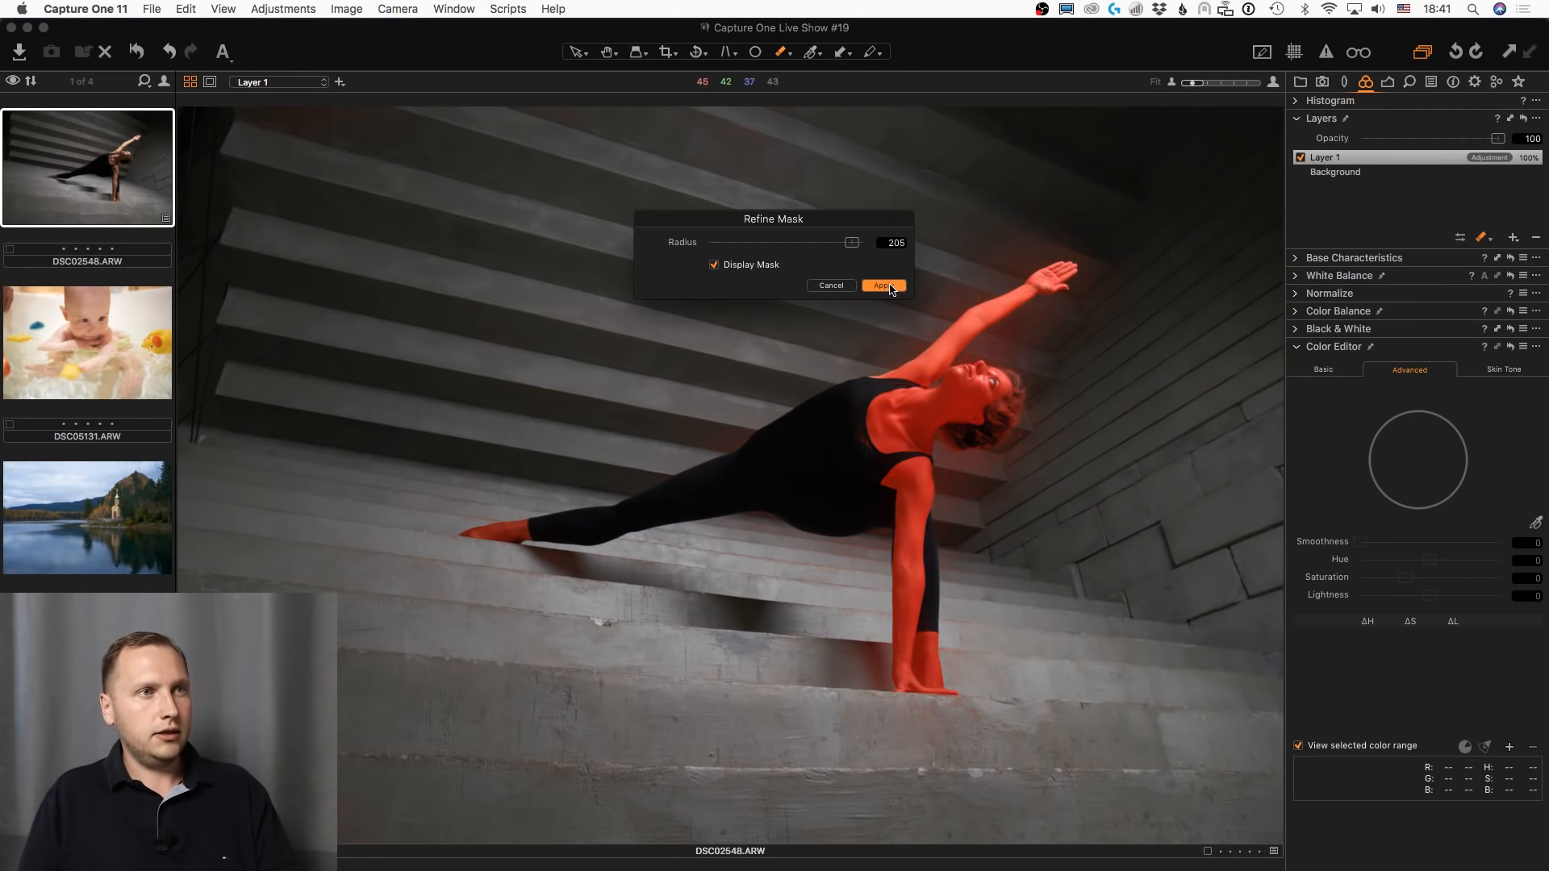
{"action": "left_click", "coordinate": [884, 287]}
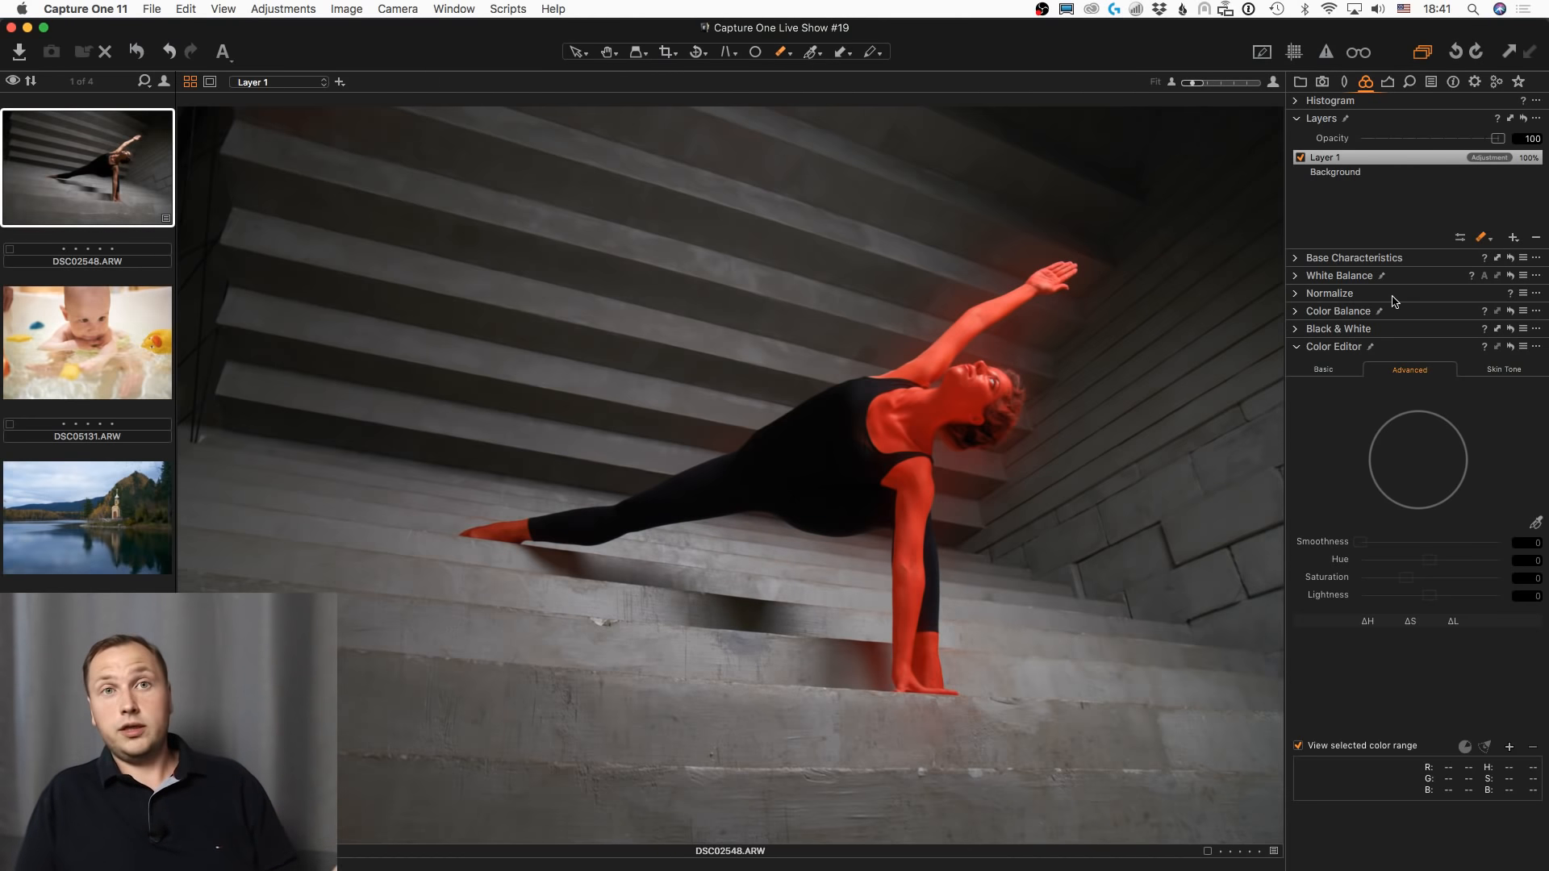
{"action": "right_click", "coordinate": [1407, 162]}
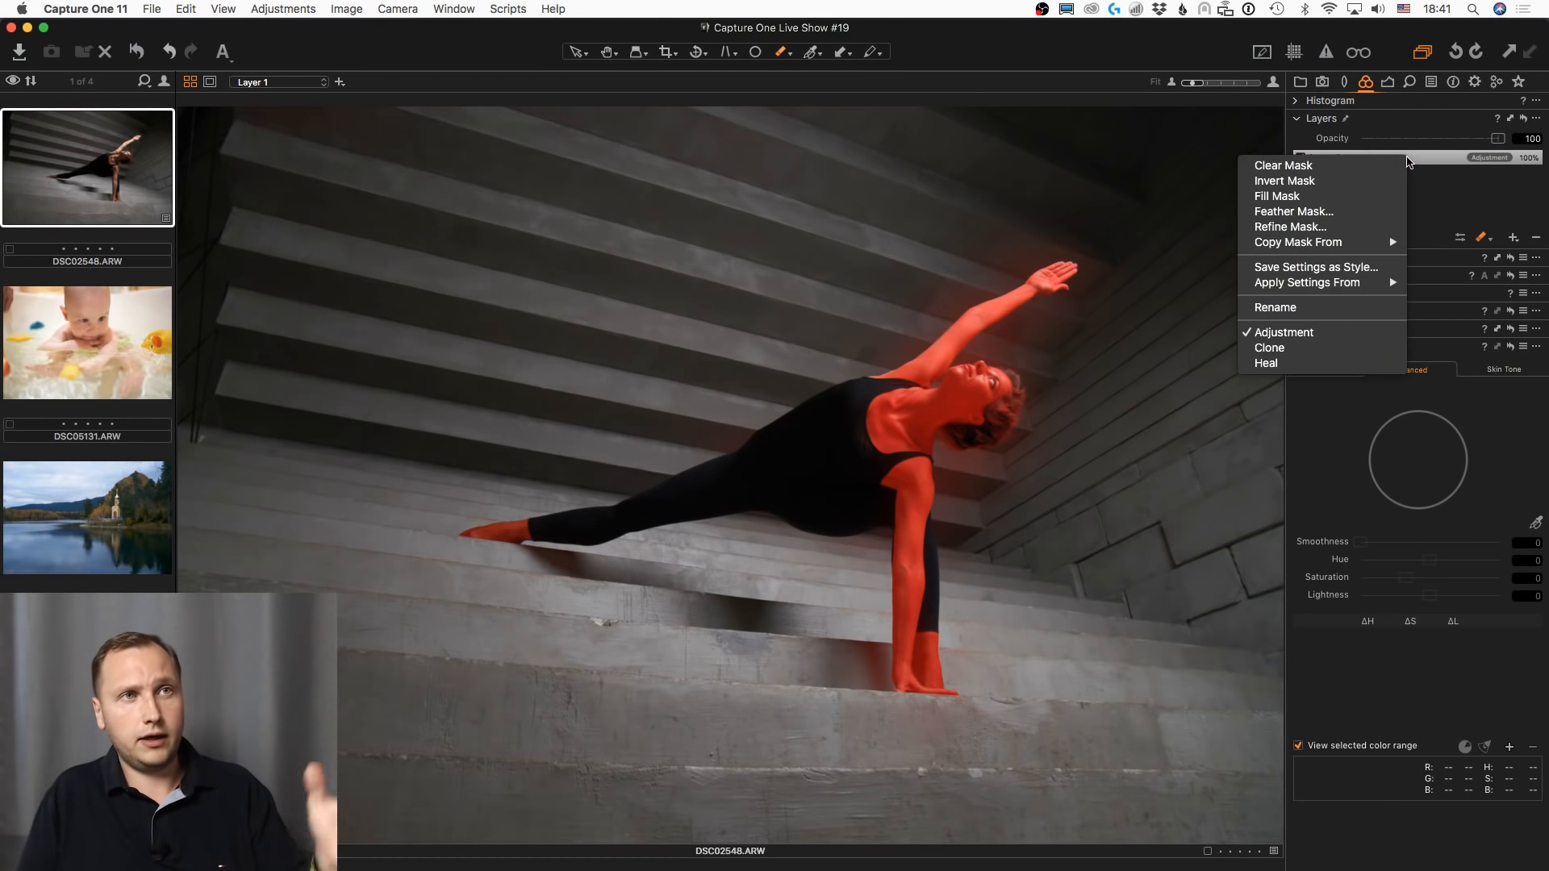
{"action": "left_click", "coordinate": [1354, 187]}
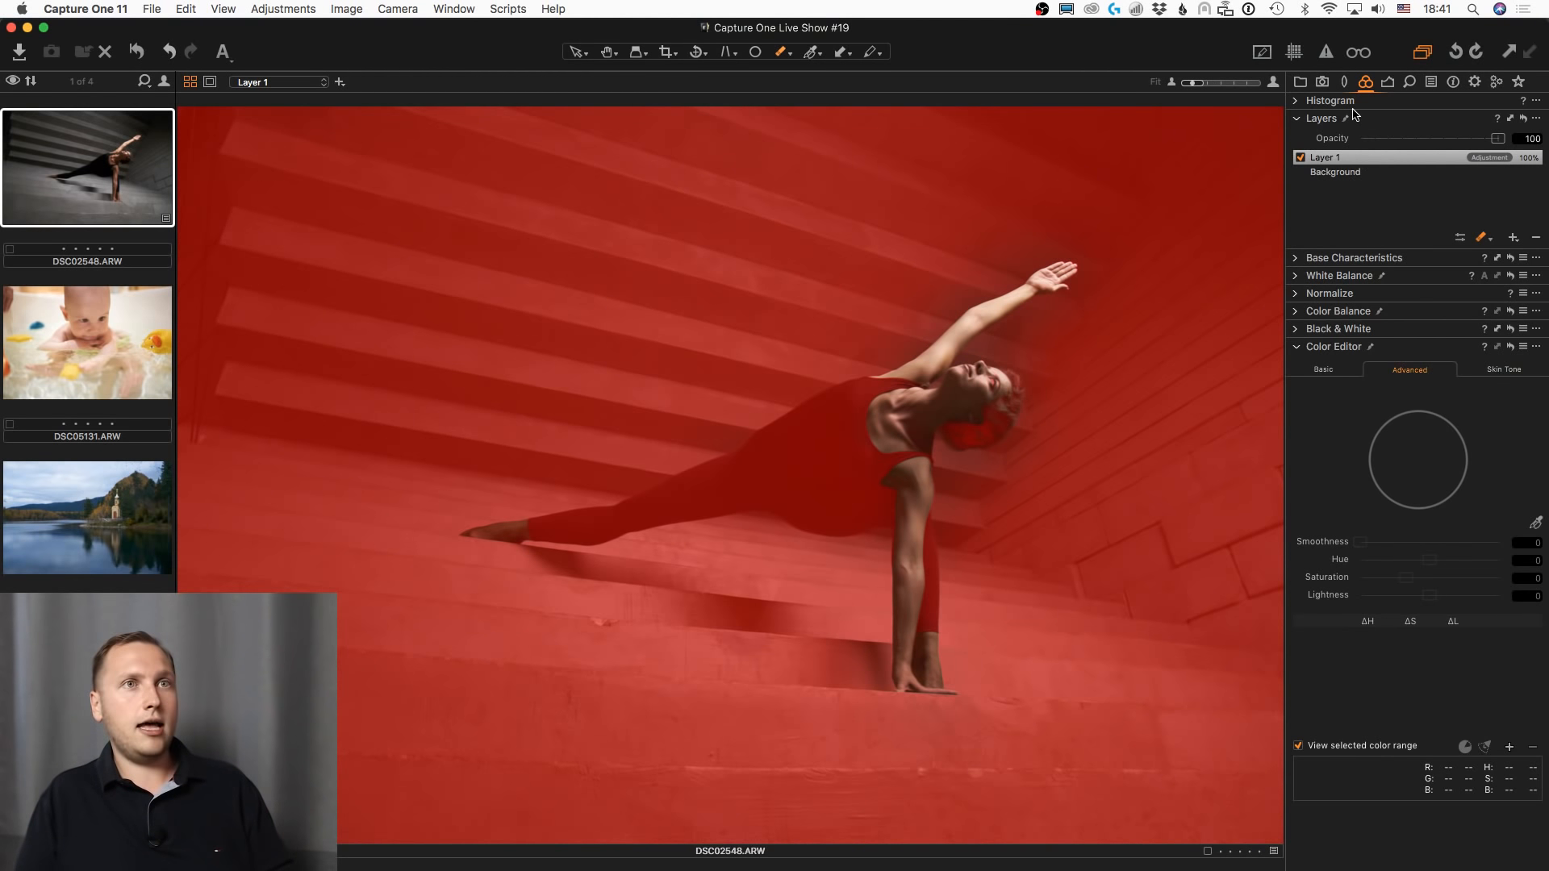
- Shape an S-shaped Luma curve on Layer 1 with the upper point at input 157, output 182, and set white balance to 4362 Kelvin
{"action": "left_click", "coordinate": [1386, 83]}
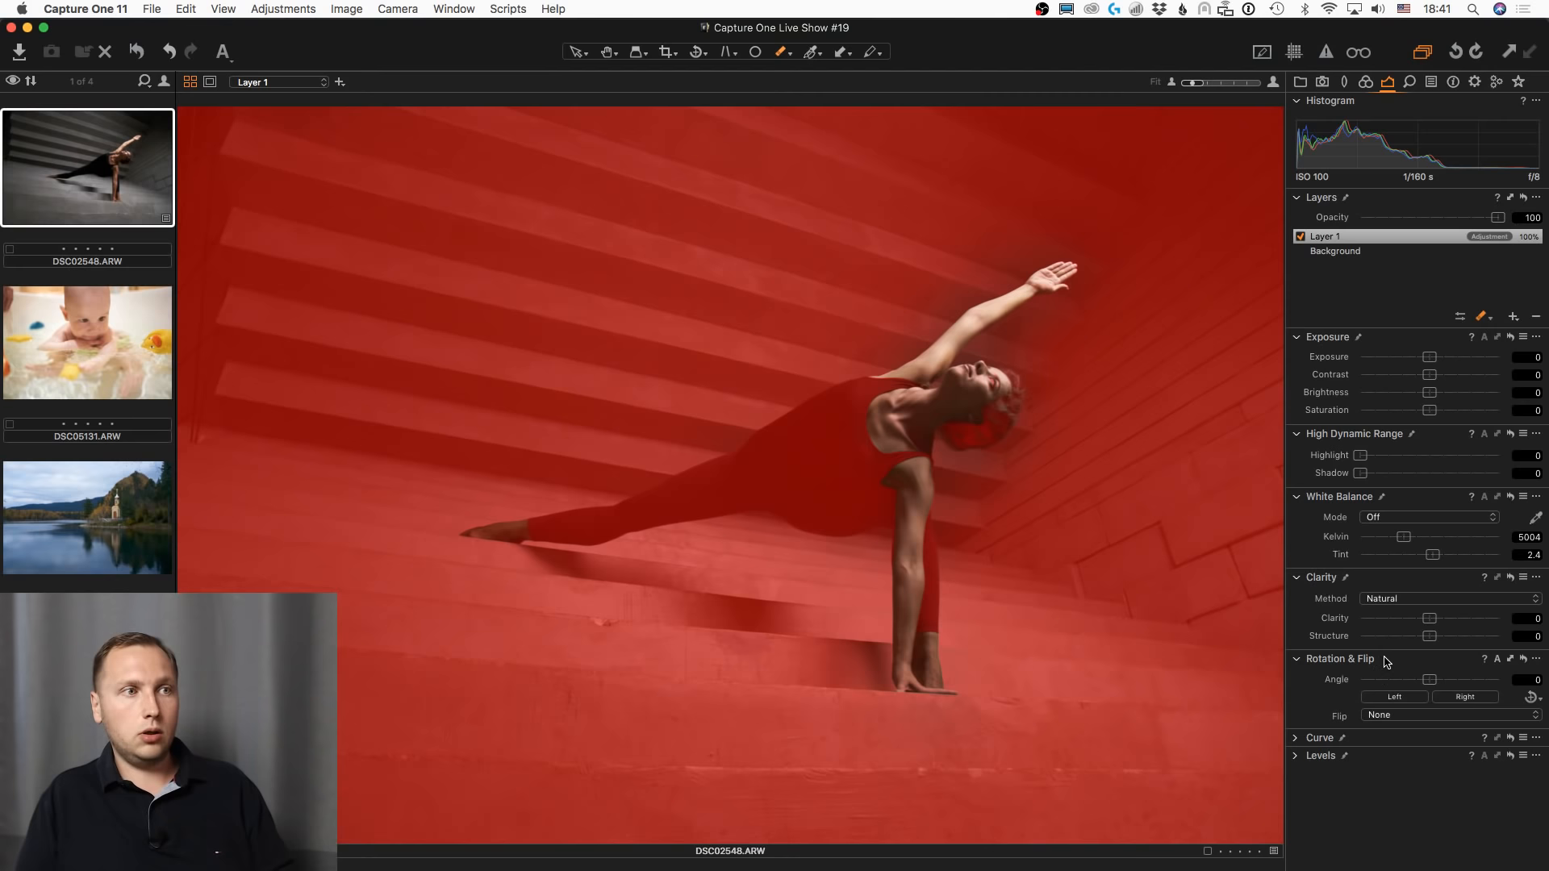
{"action": "left_click", "coordinate": [1301, 755]}
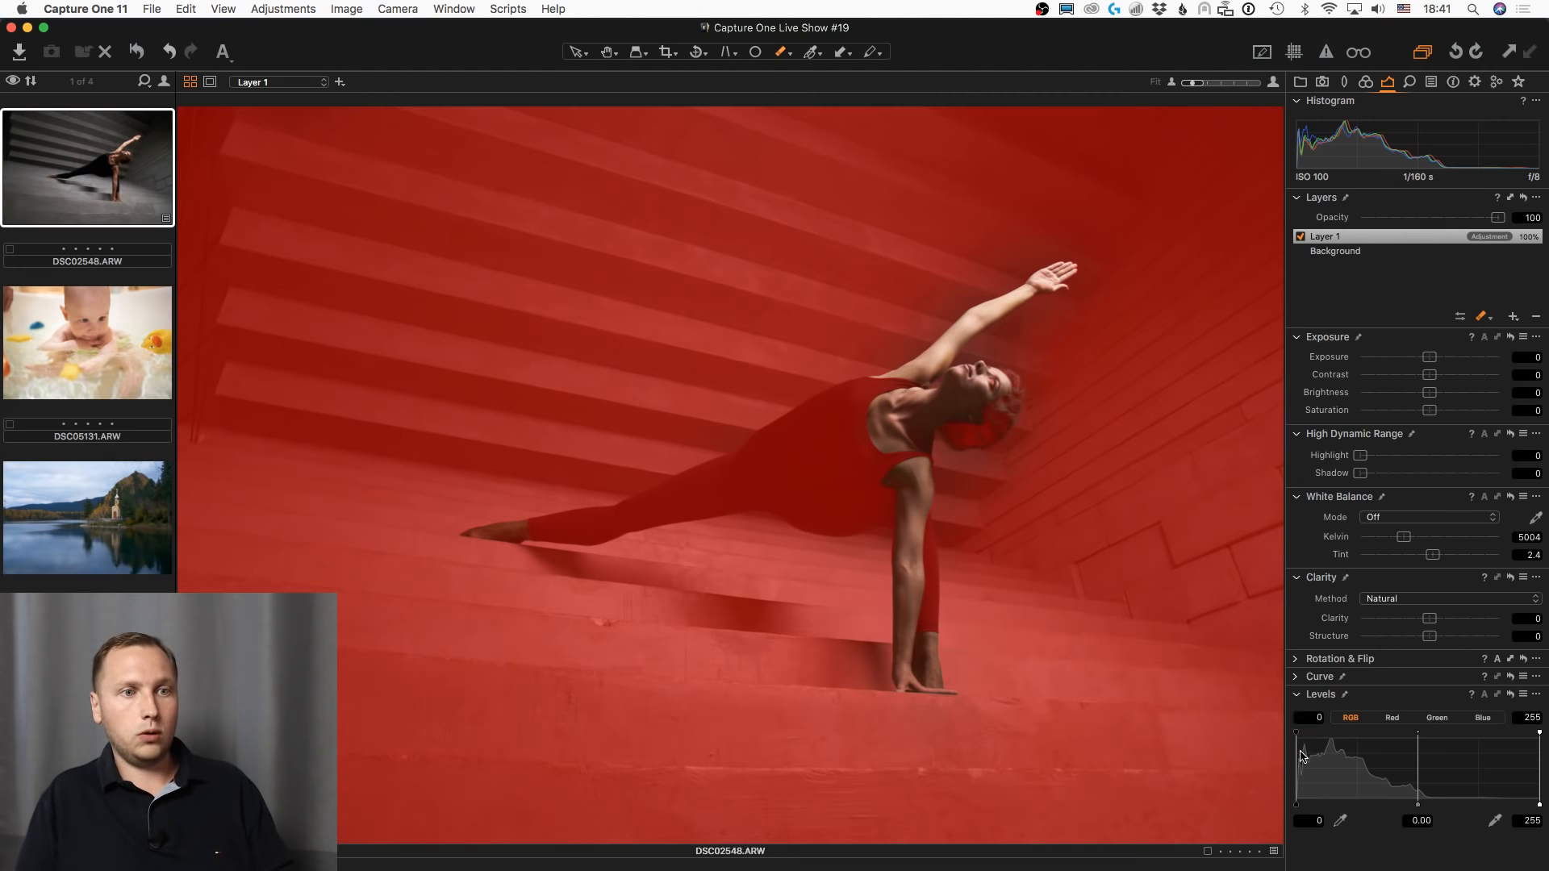
{"action": "left_click", "coordinate": [1296, 677]}
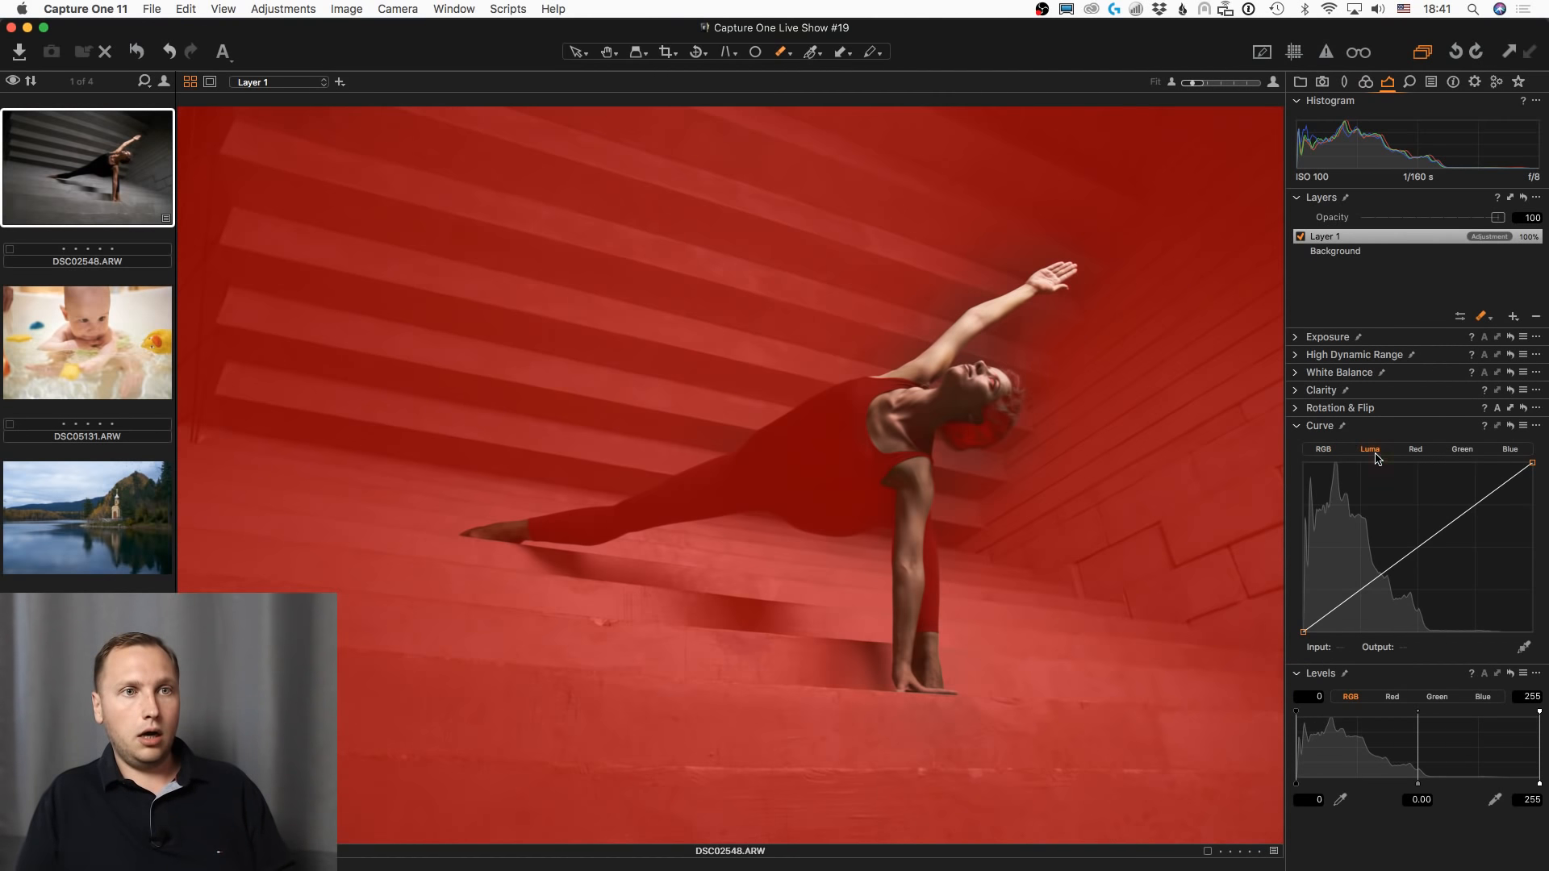
{"action": "key", "text": "m"}
{"action": "left_click_drag", "start_coordinate": [1359, 591], "coordinate": [1360, 597]}
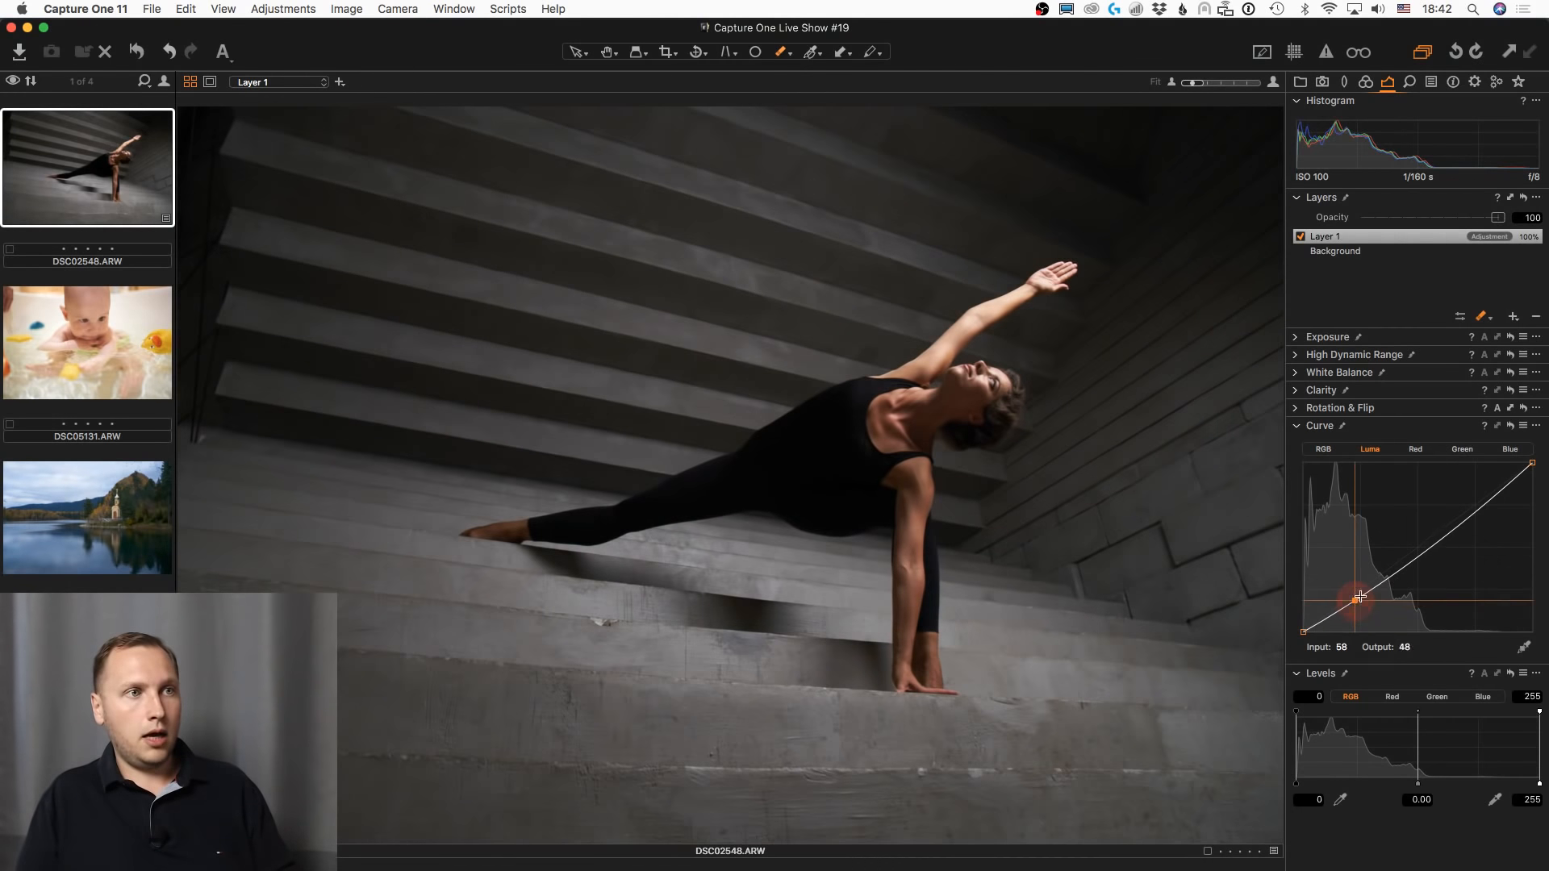
{"action": "left_click_drag", "start_coordinate": [1449, 533], "coordinate": [1448, 516]}
{"action": "left_click_drag", "start_coordinate": [1359, 601], "coordinate": [1353, 597]}
{"action": "left_click_drag", "start_coordinate": [1446, 515], "coordinate": [1442, 510]}
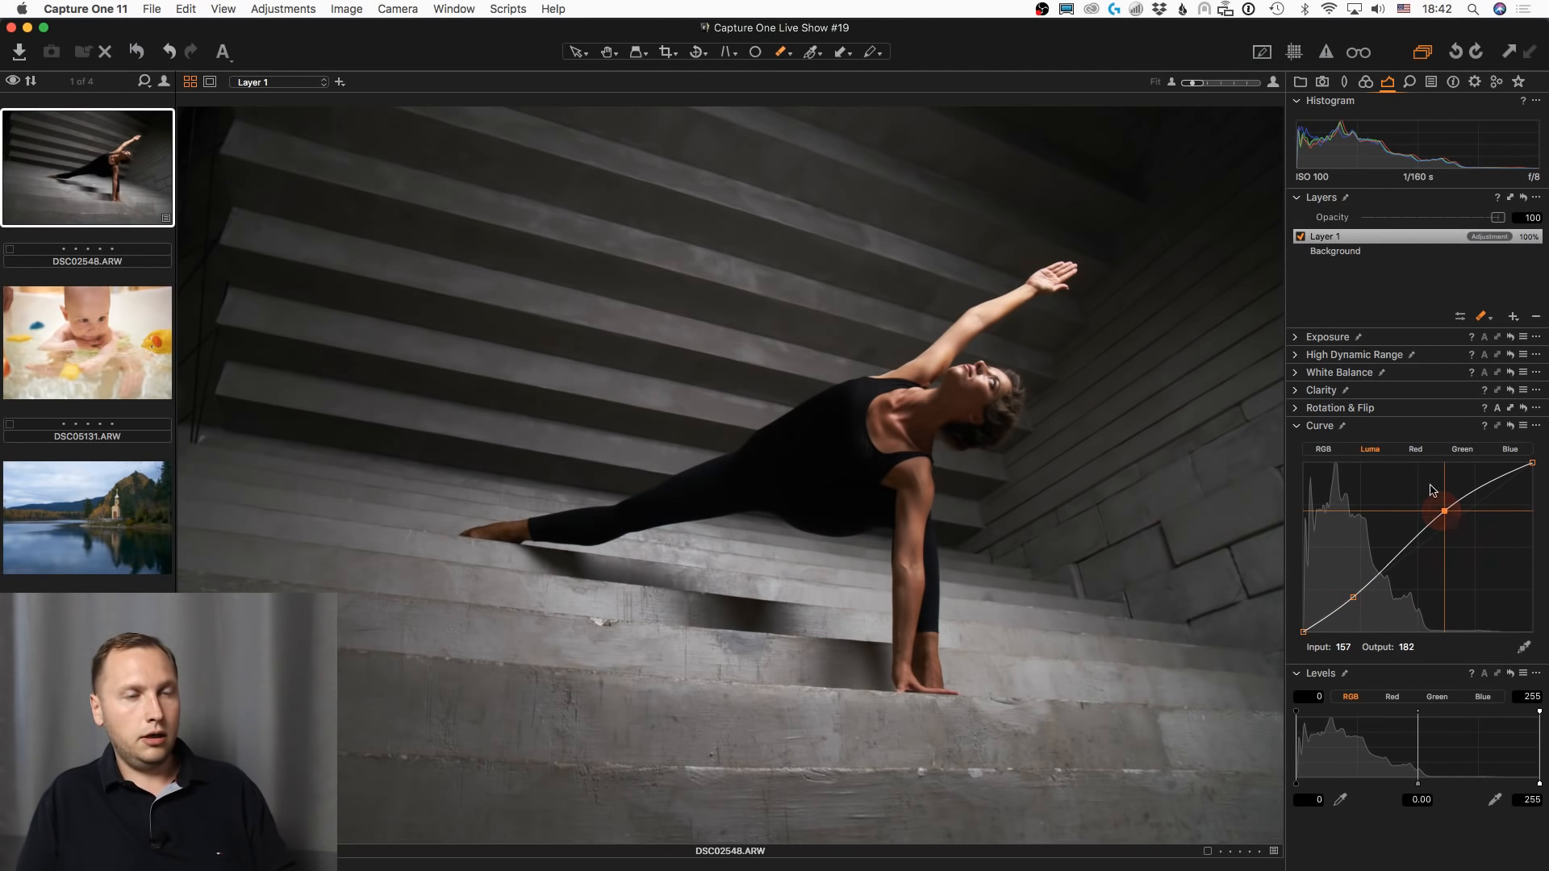
{"action": "left_click", "coordinate": [1295, 372]}
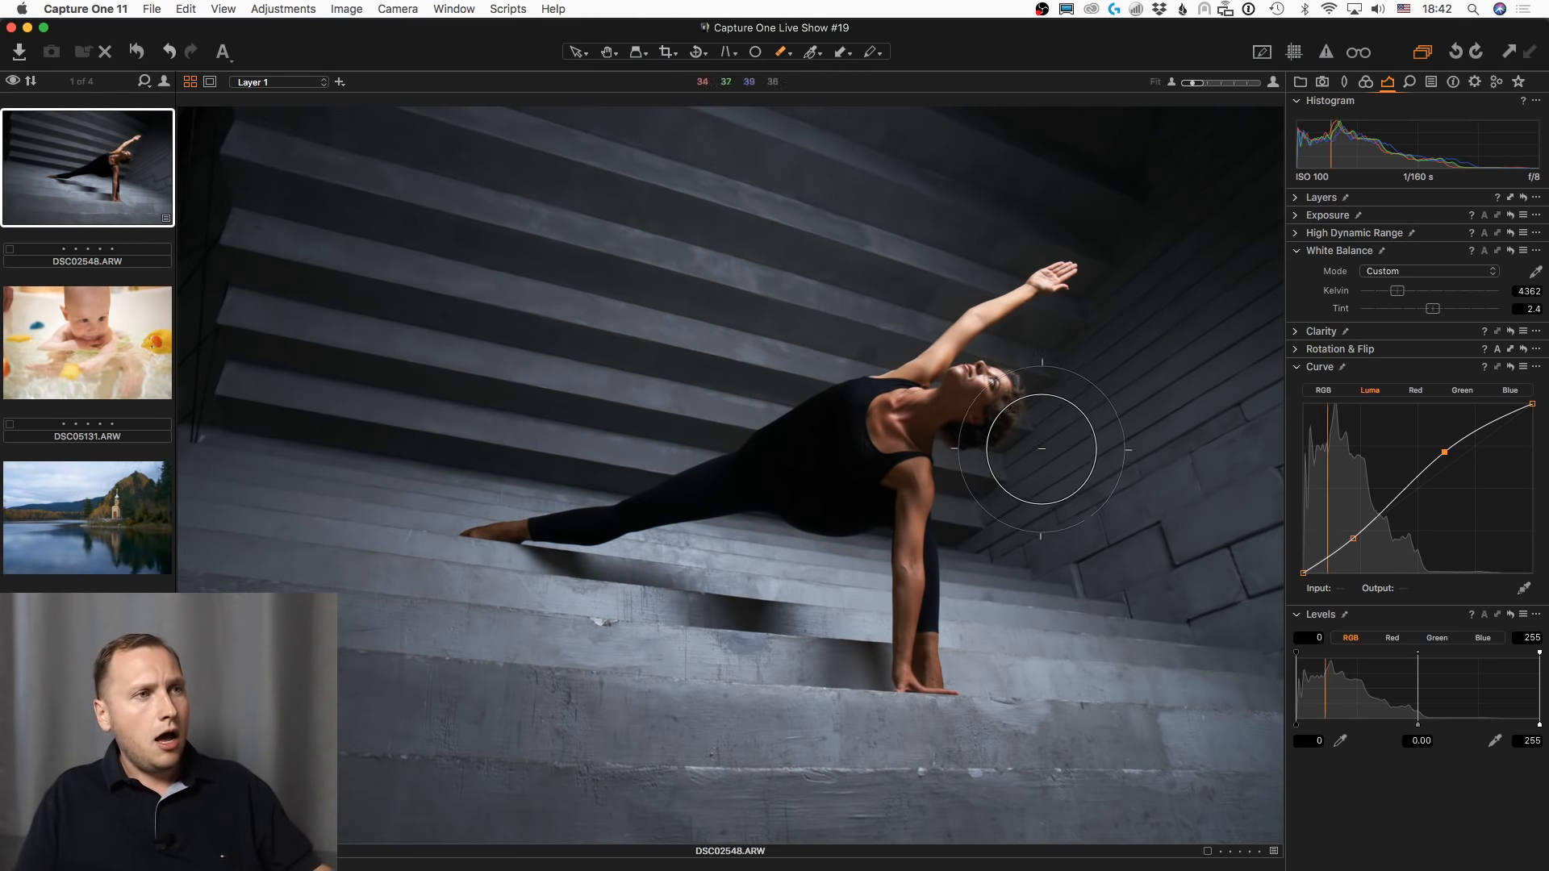
- Add a new adjustment layer above Layer 1 and copy Layer 1's mask onto it
{"action": "left_click", "coordinate": [1296, 199]}
{"action": "left_click", "coordinate": [1513, 238]}
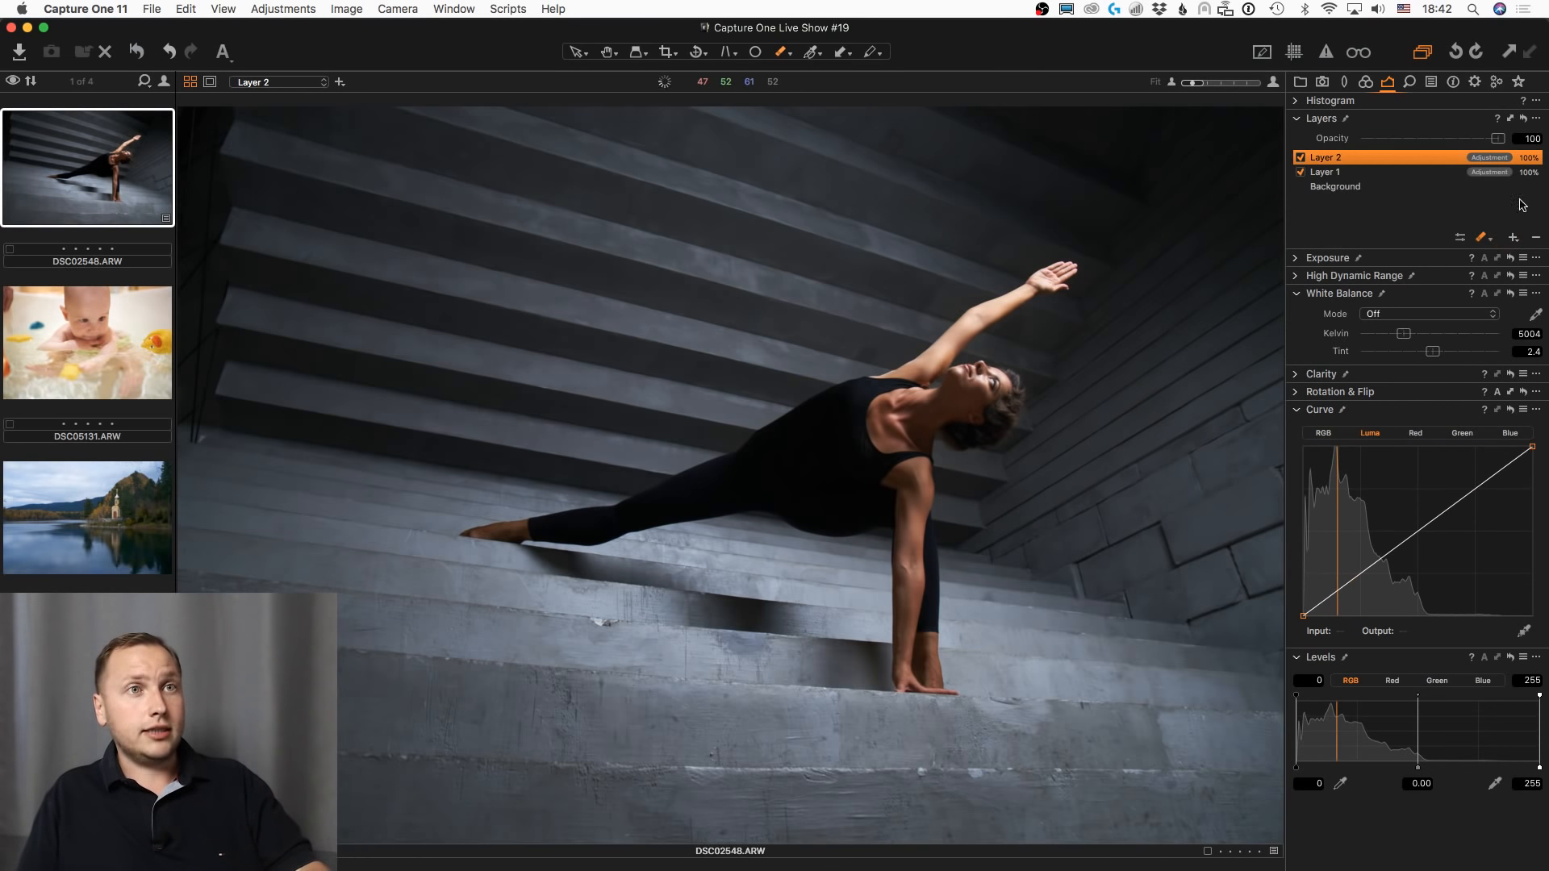
{"action": "left_click", "coordinate": [1534, 118]}
{"action": "mouse_move", "coordinate": [1442, 224]}
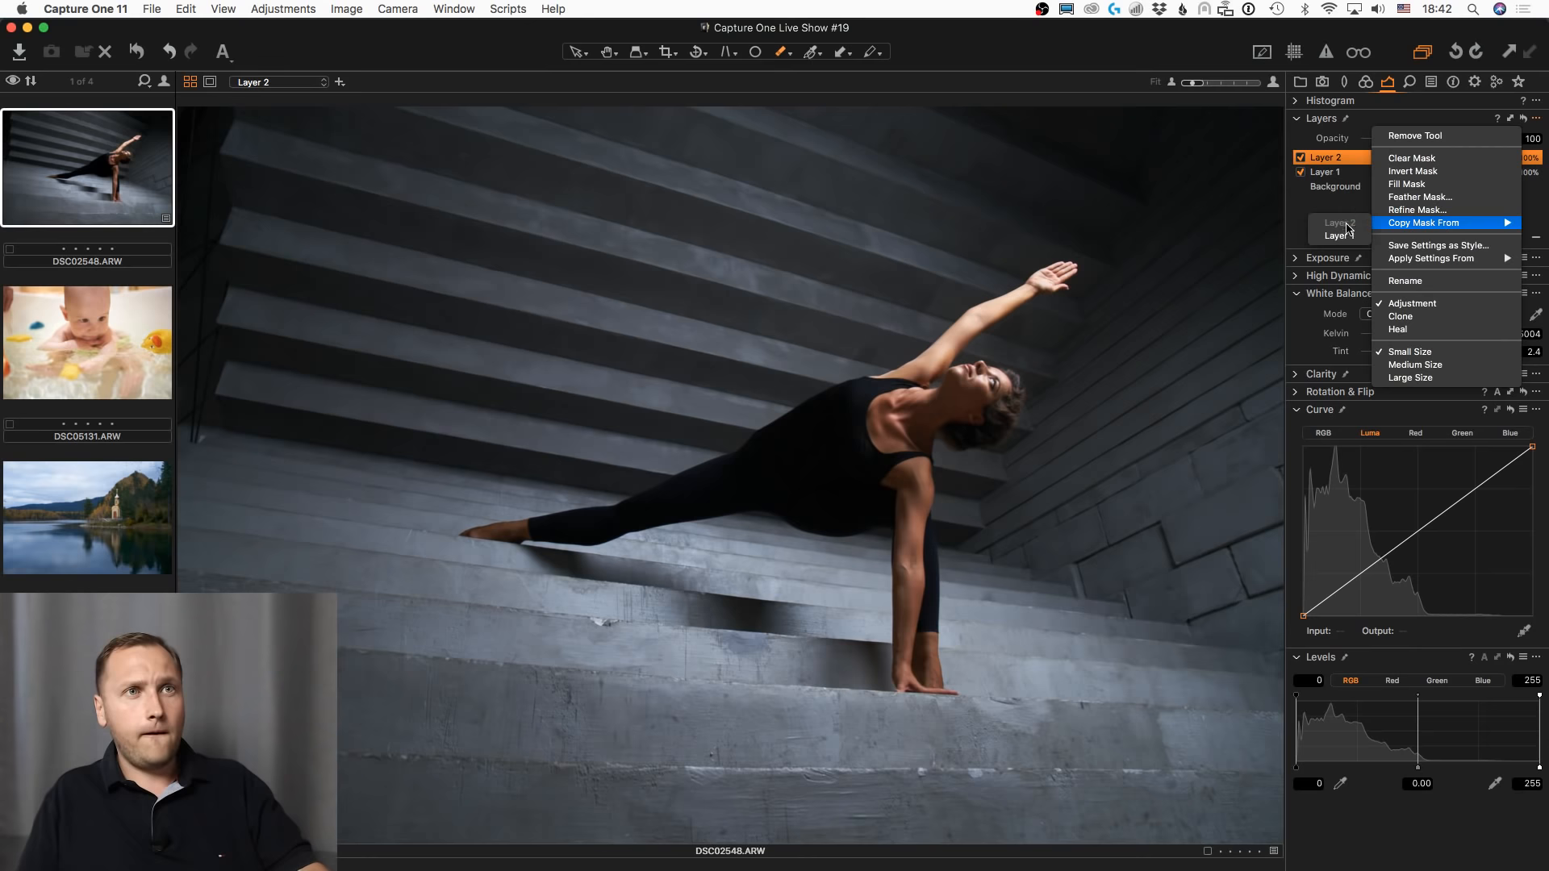
{"action": "left_click", "coordinate": [1343, 235]}
- Display Layer 2's mask, invert it so it covers only the woman's skin, and hide the overlay
{"action": "key", "text": "m"}
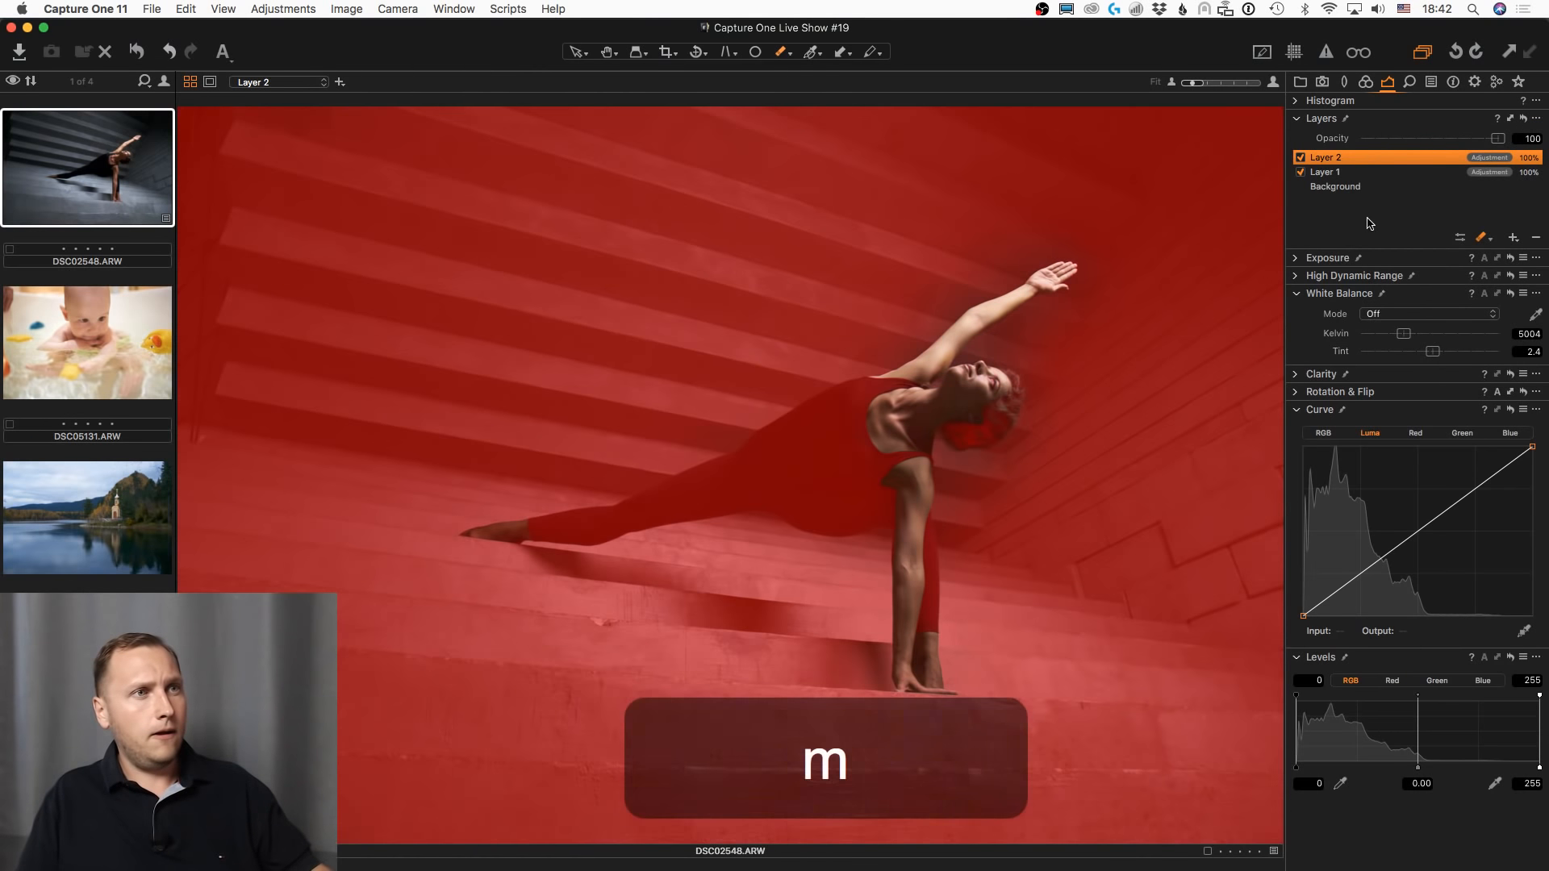
{"action": "right_click", "coordinate": [1431, 159]}
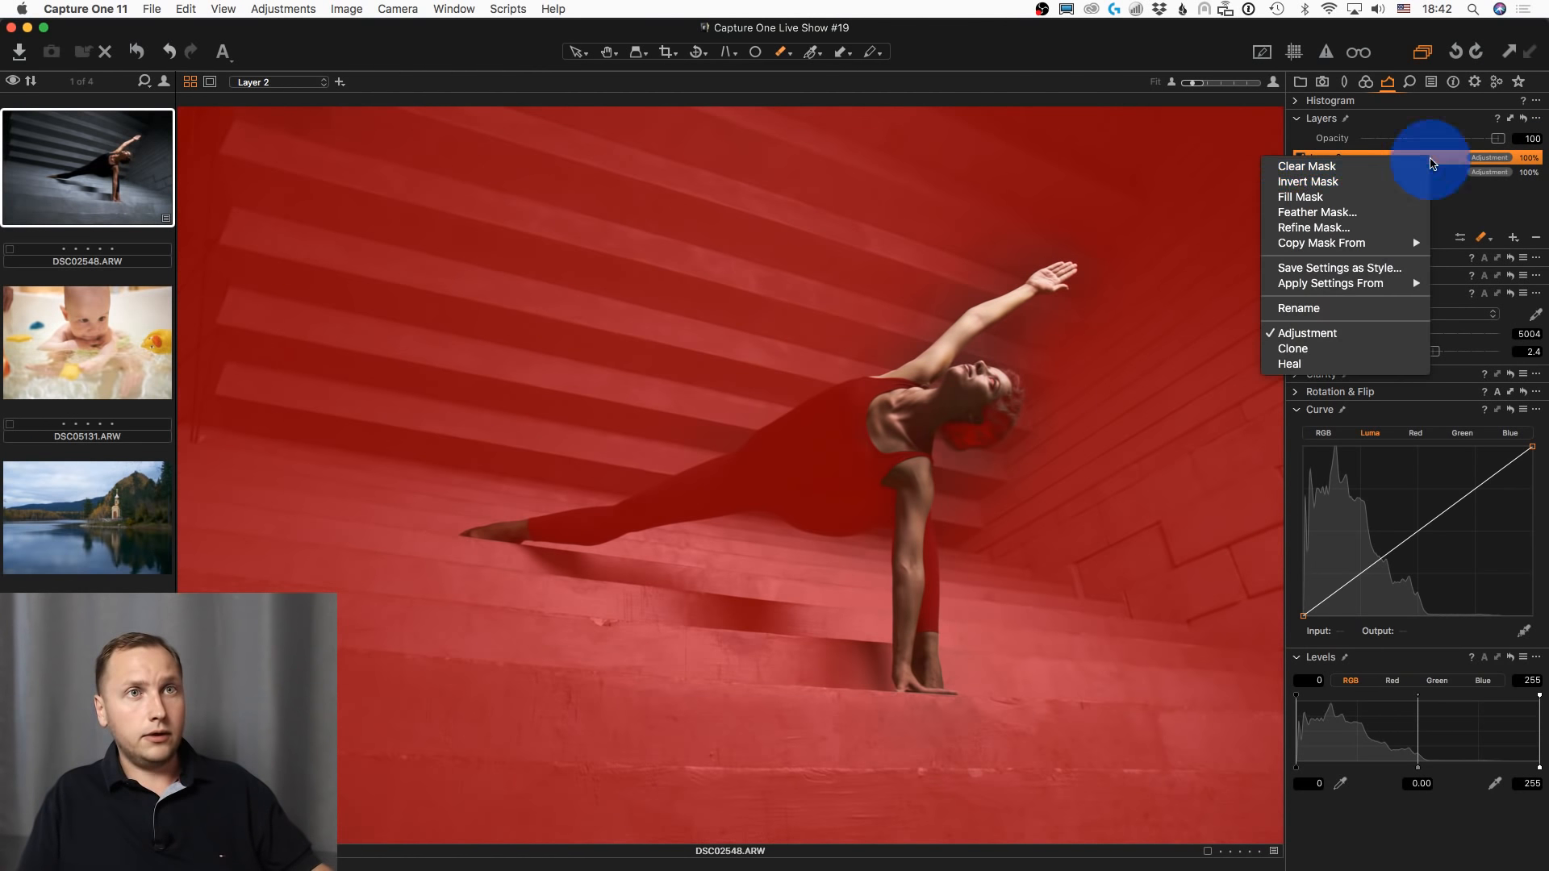
{"action": "left_click", "coordinate": [1326, 182]}
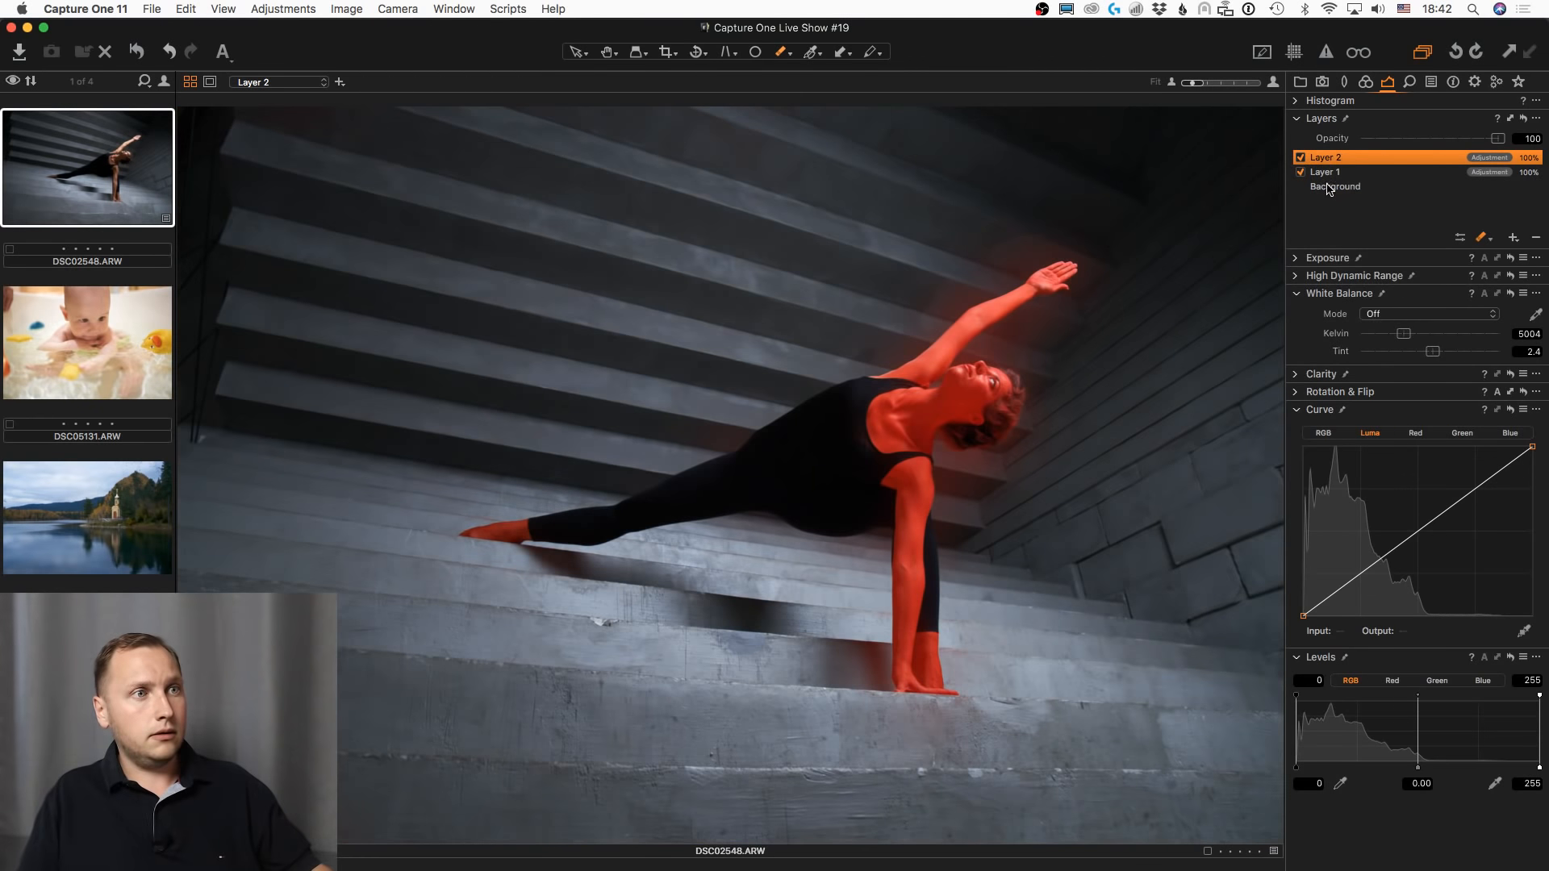
{"action": "key", "text": "m"}
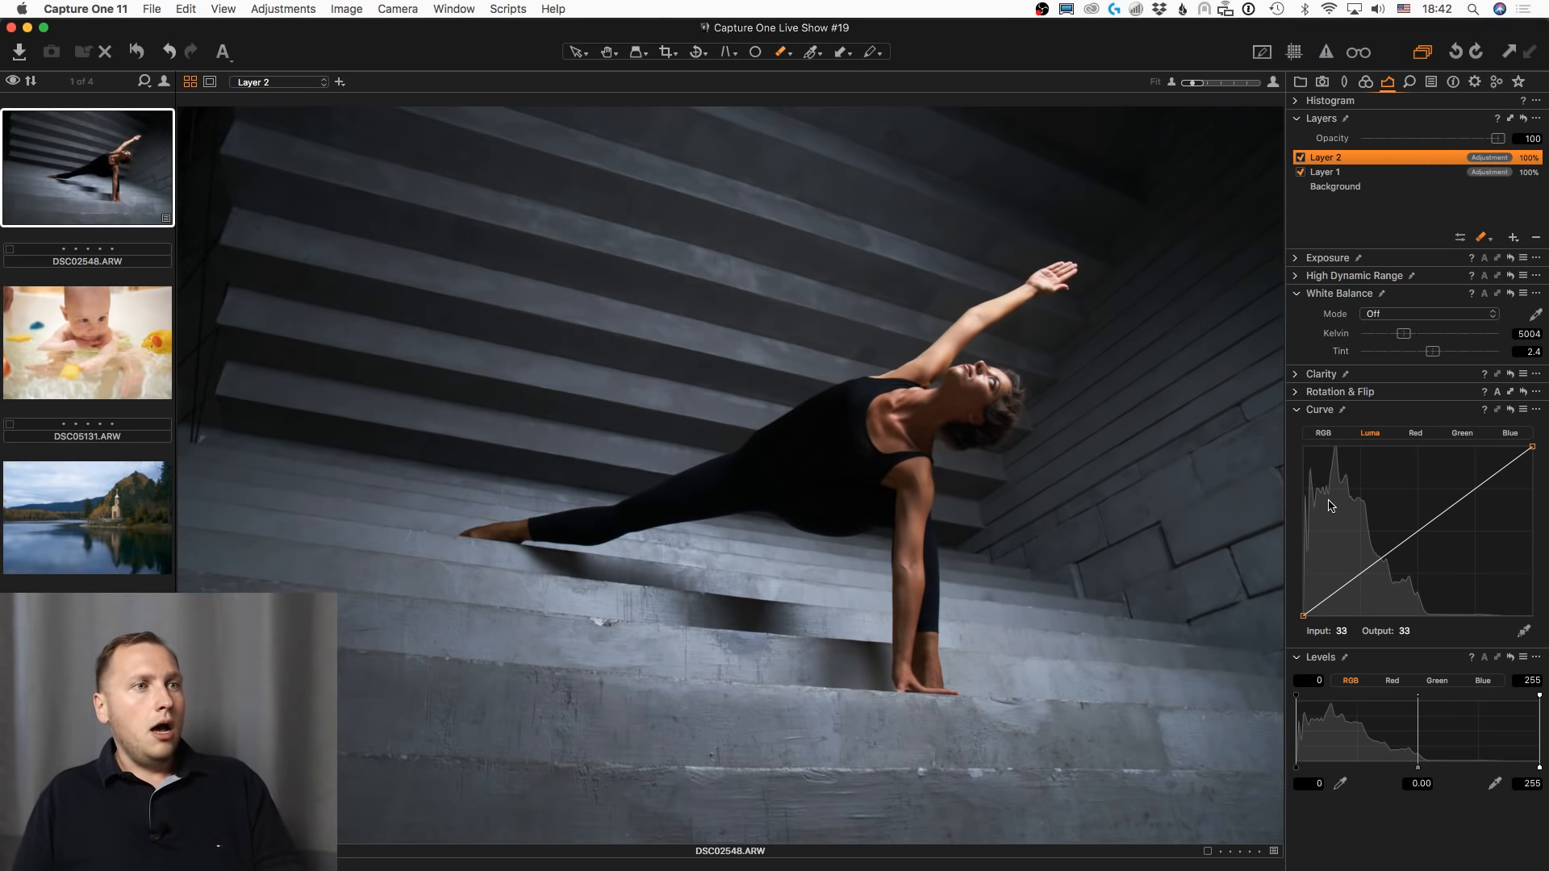
- Try a slight S-shaped Luma curve on Layer 2 with an upper point at input 140, output 144, and undo it
{"action": "left_click", "coordinate": [1363, 582]}
{"action": "left_click", "coordinate": [1430, 521]}
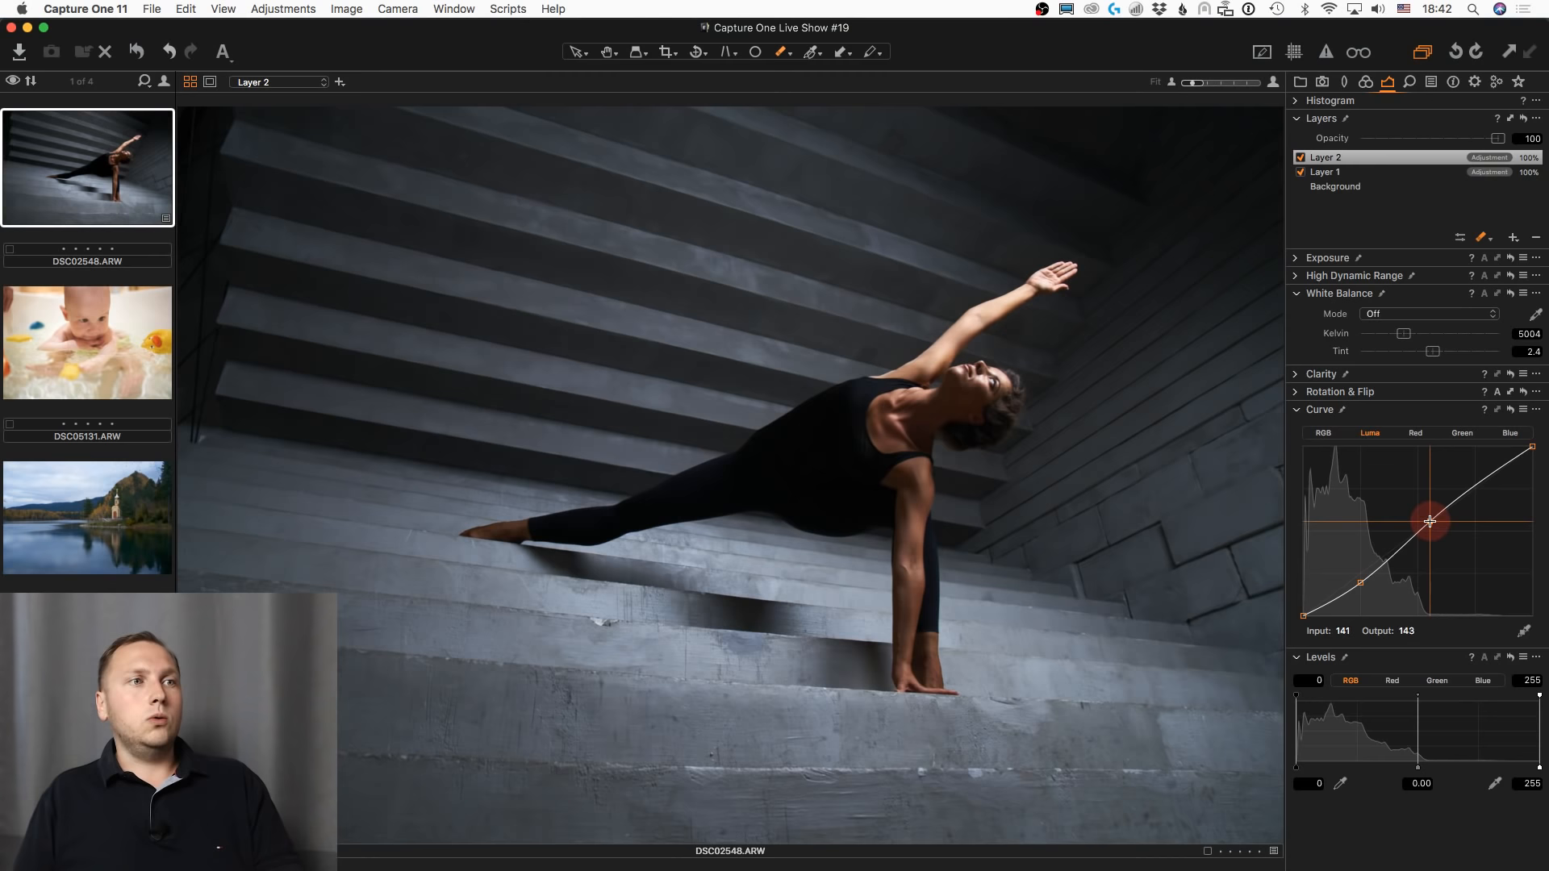
{"action": "left_click_drag", "start_coordinate": [1429, 522], "coordinate": [1429, 519]}
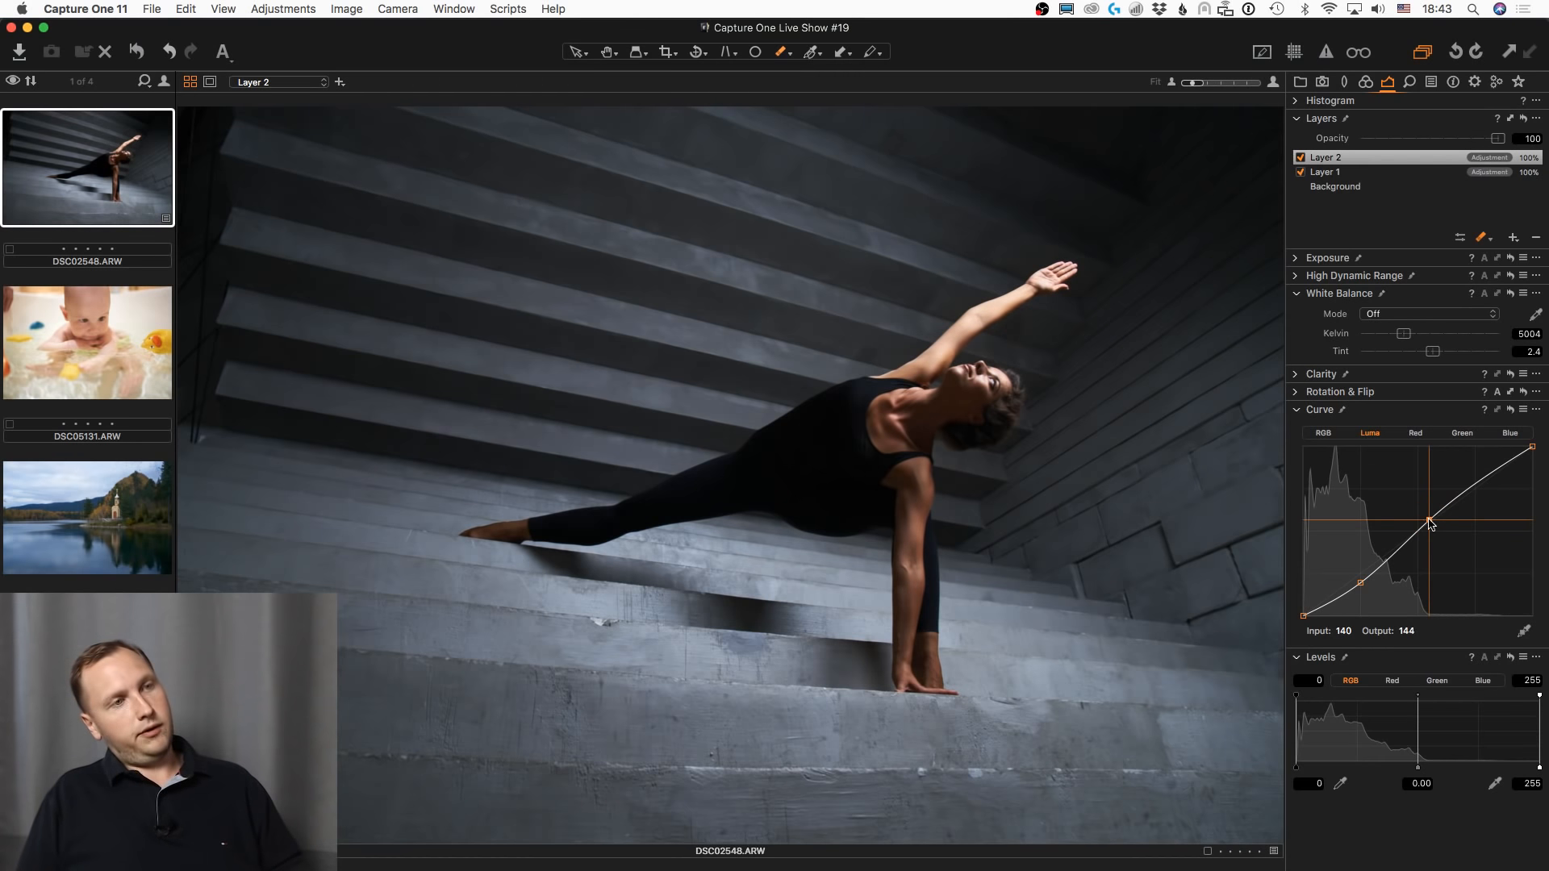
{"action": "key", "text": "super+z"}
{"action": "key", "text": "super+z"}
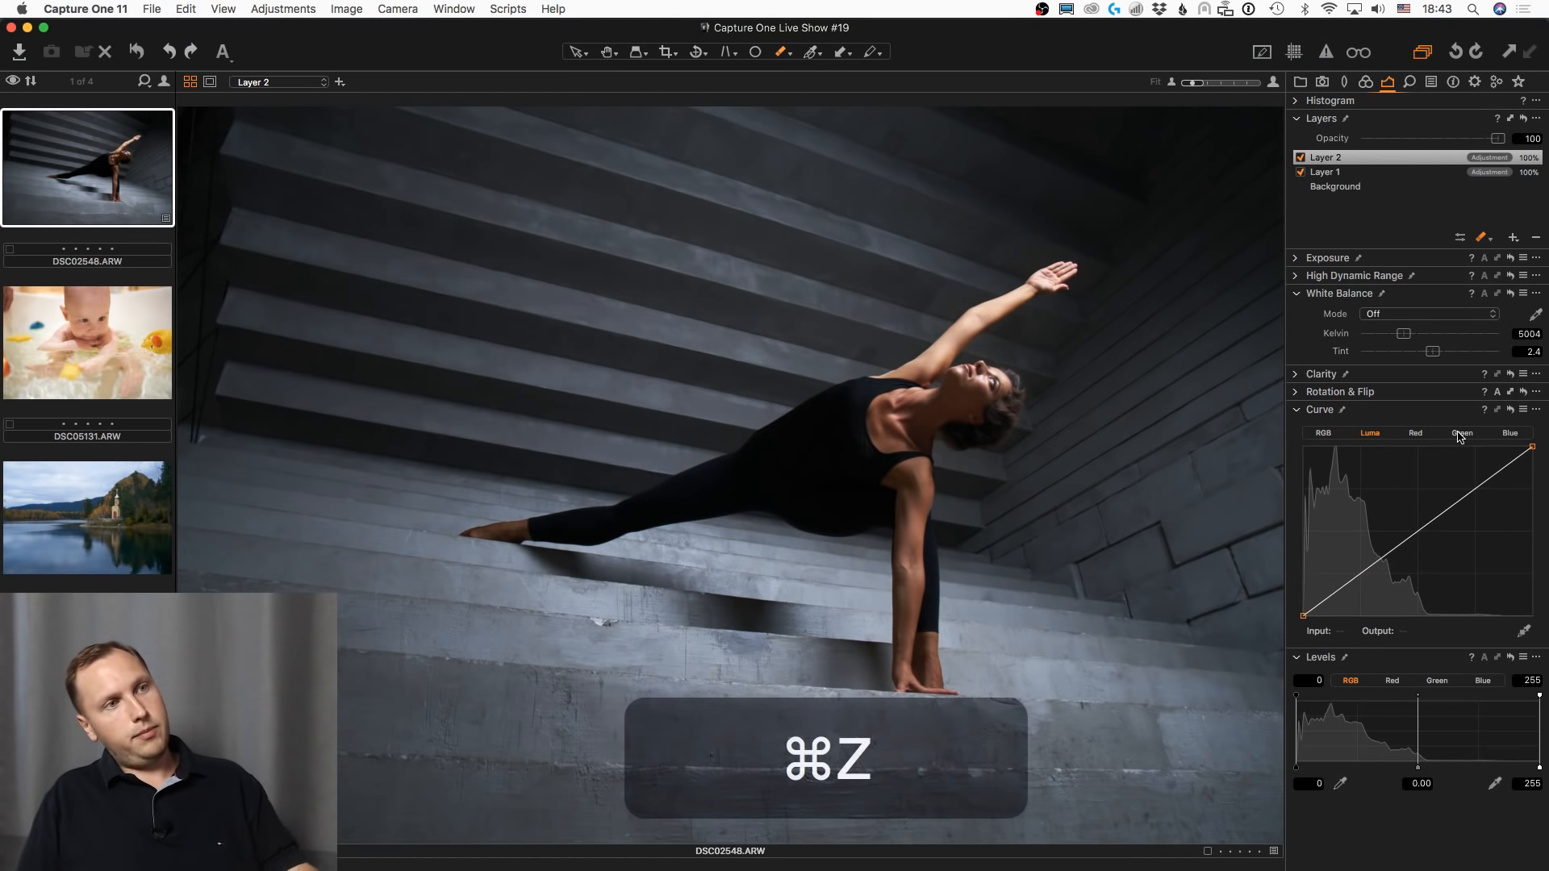
- Lower the shadows of Layer 2's Green curve to output 51 at input 58 and anchor the highlights with a second point
{"action": "left_click", "coordinate": [1461, 433]}
{"action": "left_click", "coordinate": [1357, 580]}
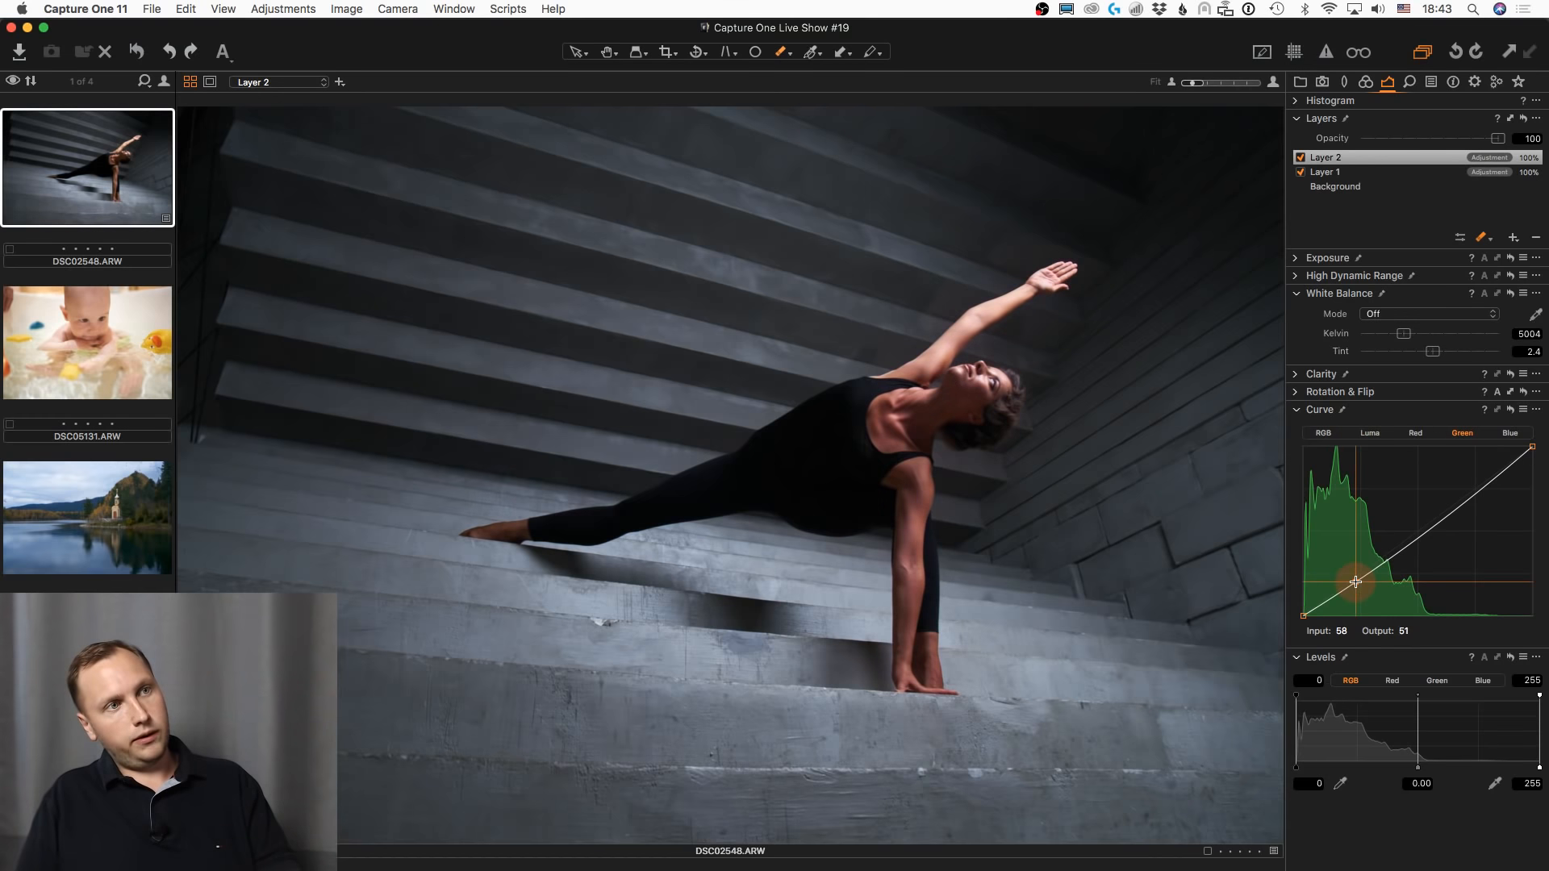
{"action": "left_click", "coordinate": [1443, 511]}
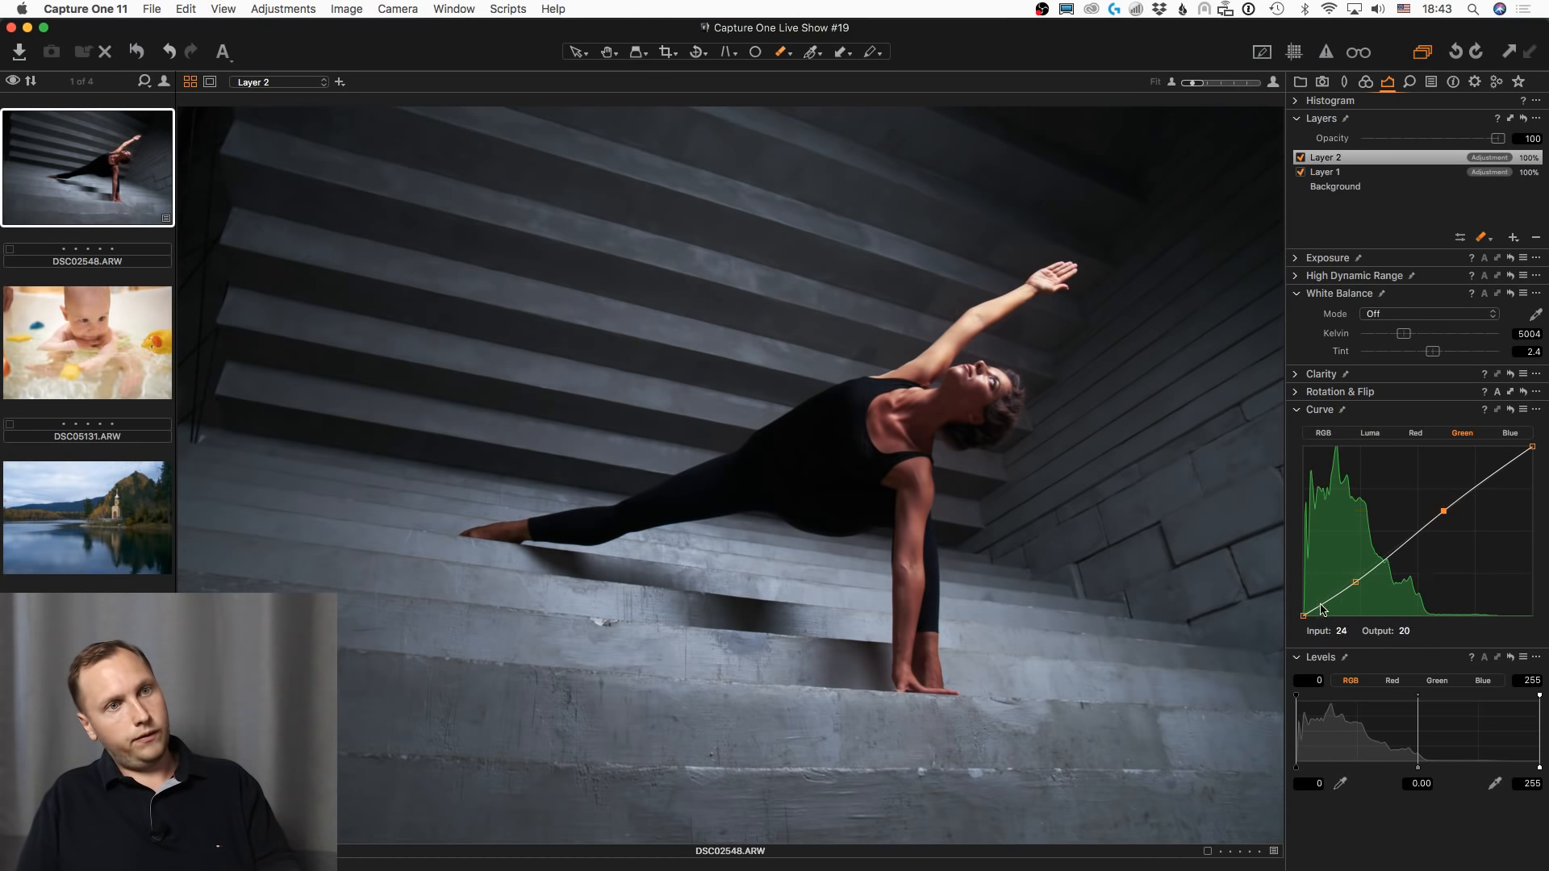
{"action": "left_click_drag", "start_coordinate": [1355, 582], "coordinate": [1355, 587]}
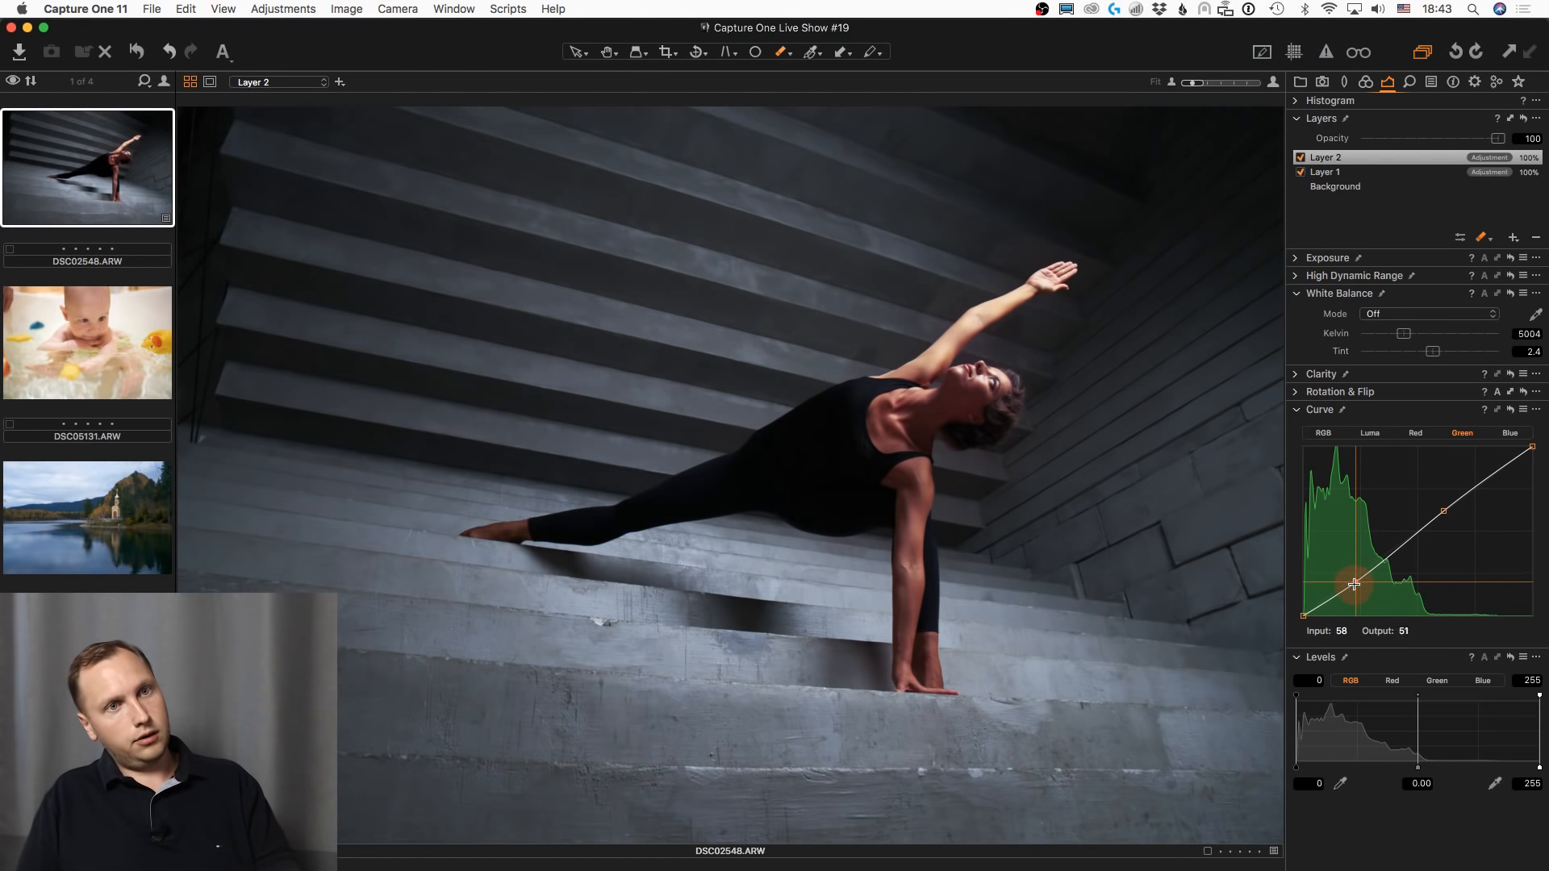
- Lower the shadows of Layer 2's Red curve to output 58 at input 62, anchor the highlights, and compare with the unadjusted photo
{"action": "left_click", "coordinate": [1415, 433]}
{"action": "left_click_drag", "start_coordinate": [1356, 571], "coordinate": [1358, 581]}
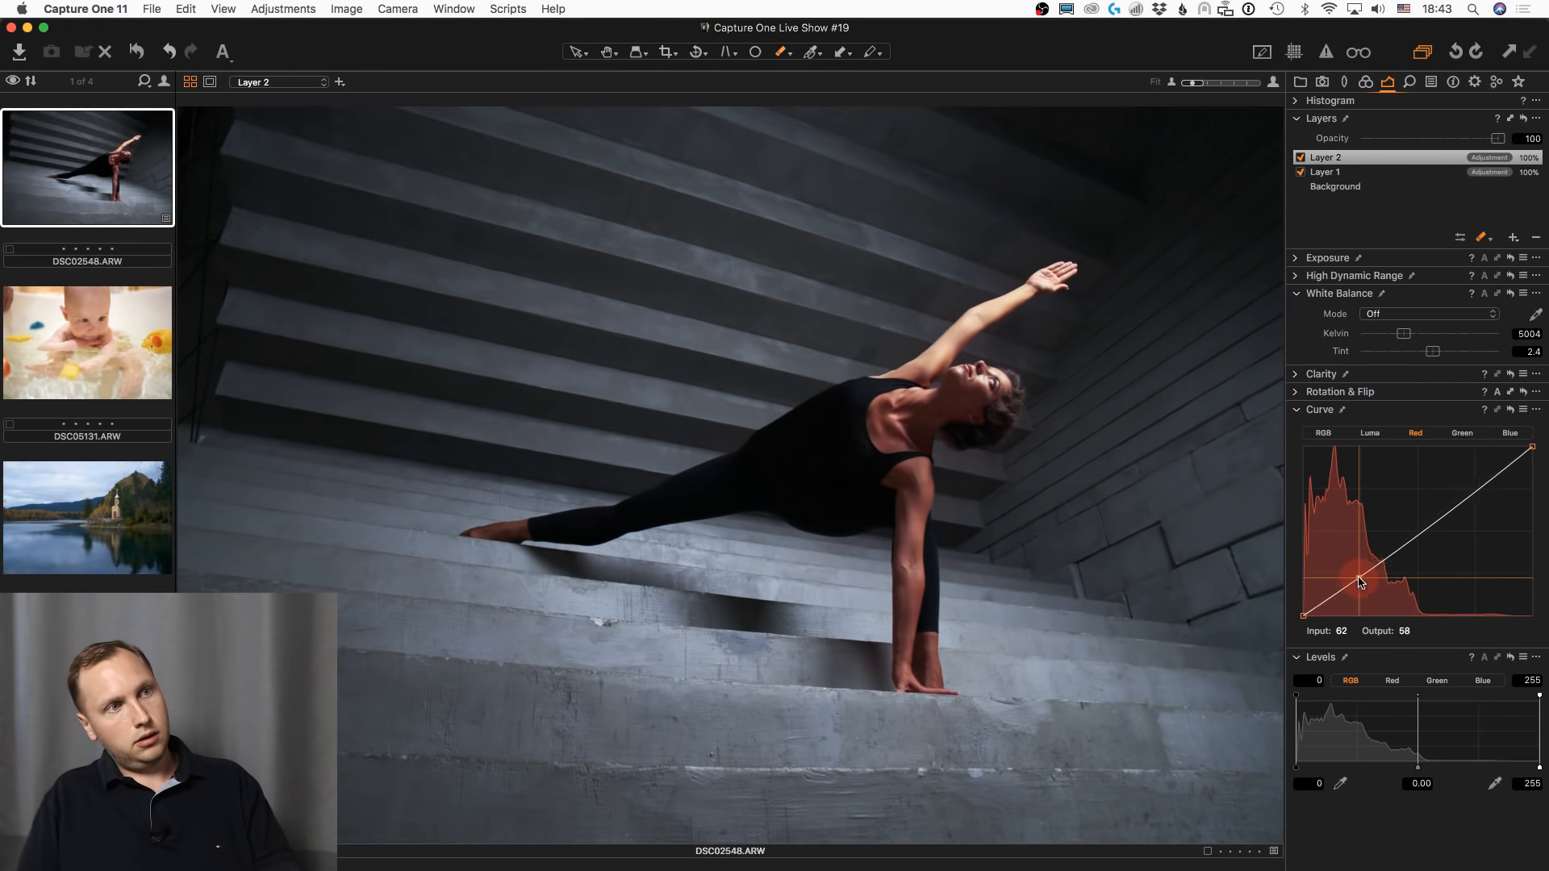
{"action": "left_click", "coordinate": [1469, 493]}
{"action": "left_click_drag", "start_coordinate": [1469, 493], "coordinate": [1469, 493]}
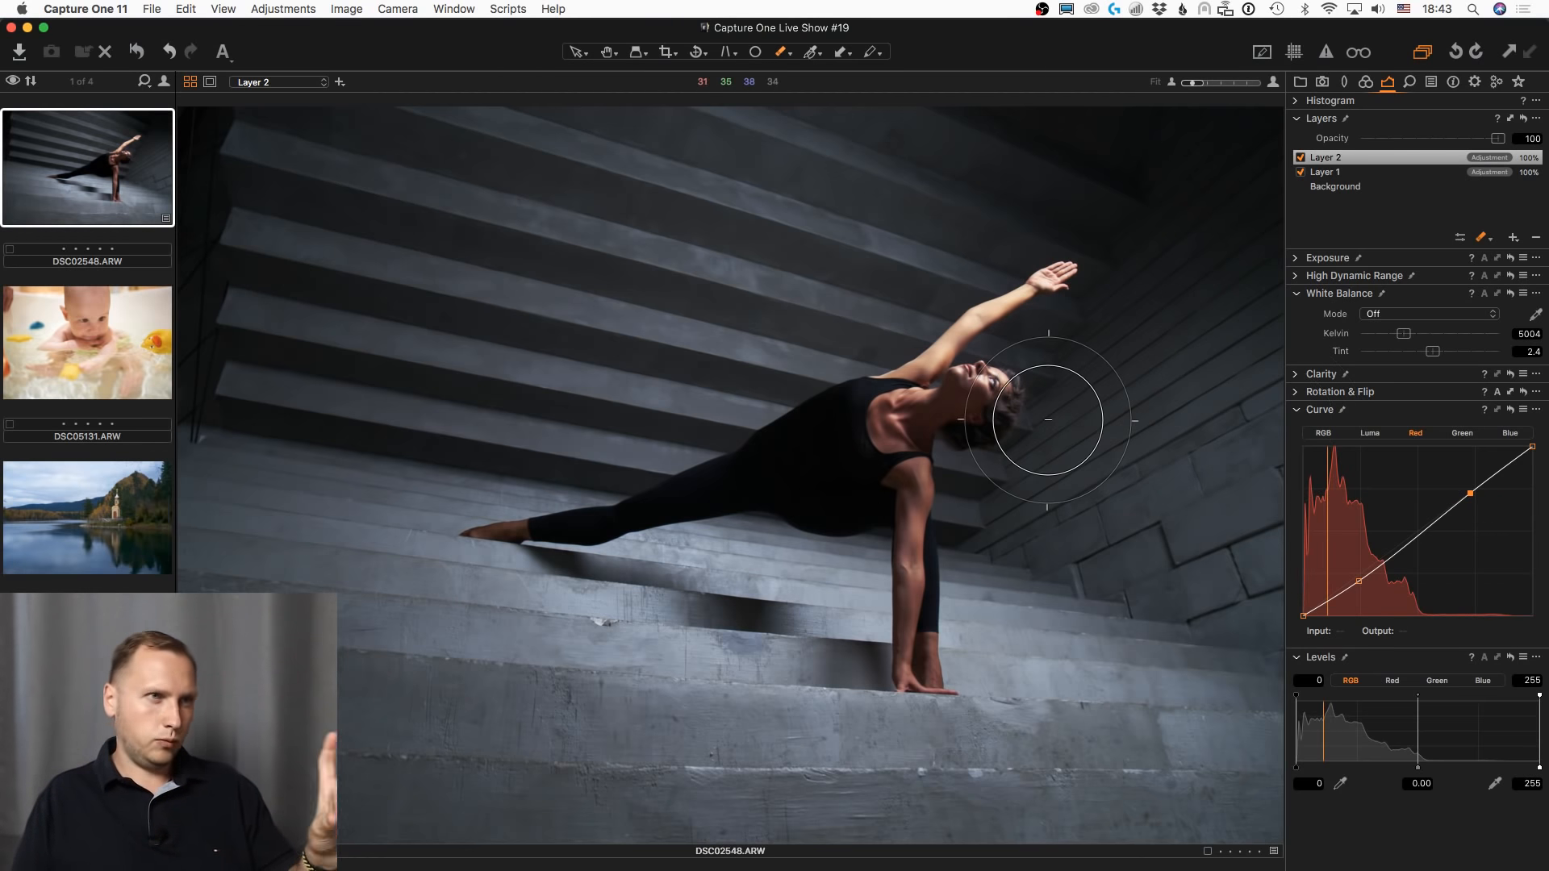
{"action": "key", "text": "h"}
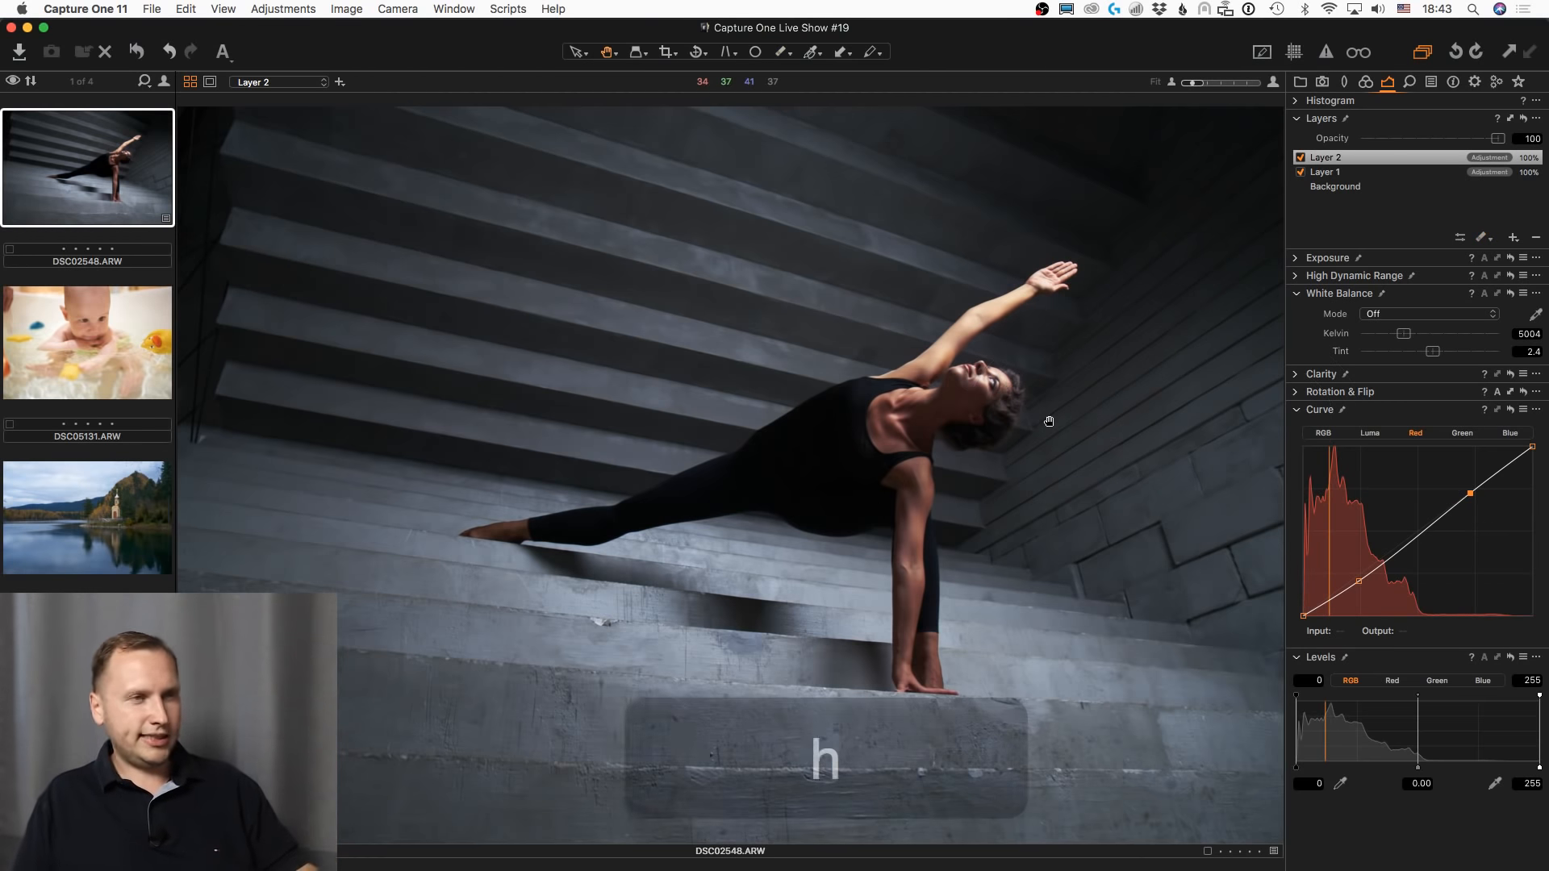
{"action": "double_click", "coordinate": [1000, 412]}
{"action": "double_click", "coordinate": [954, 435]}
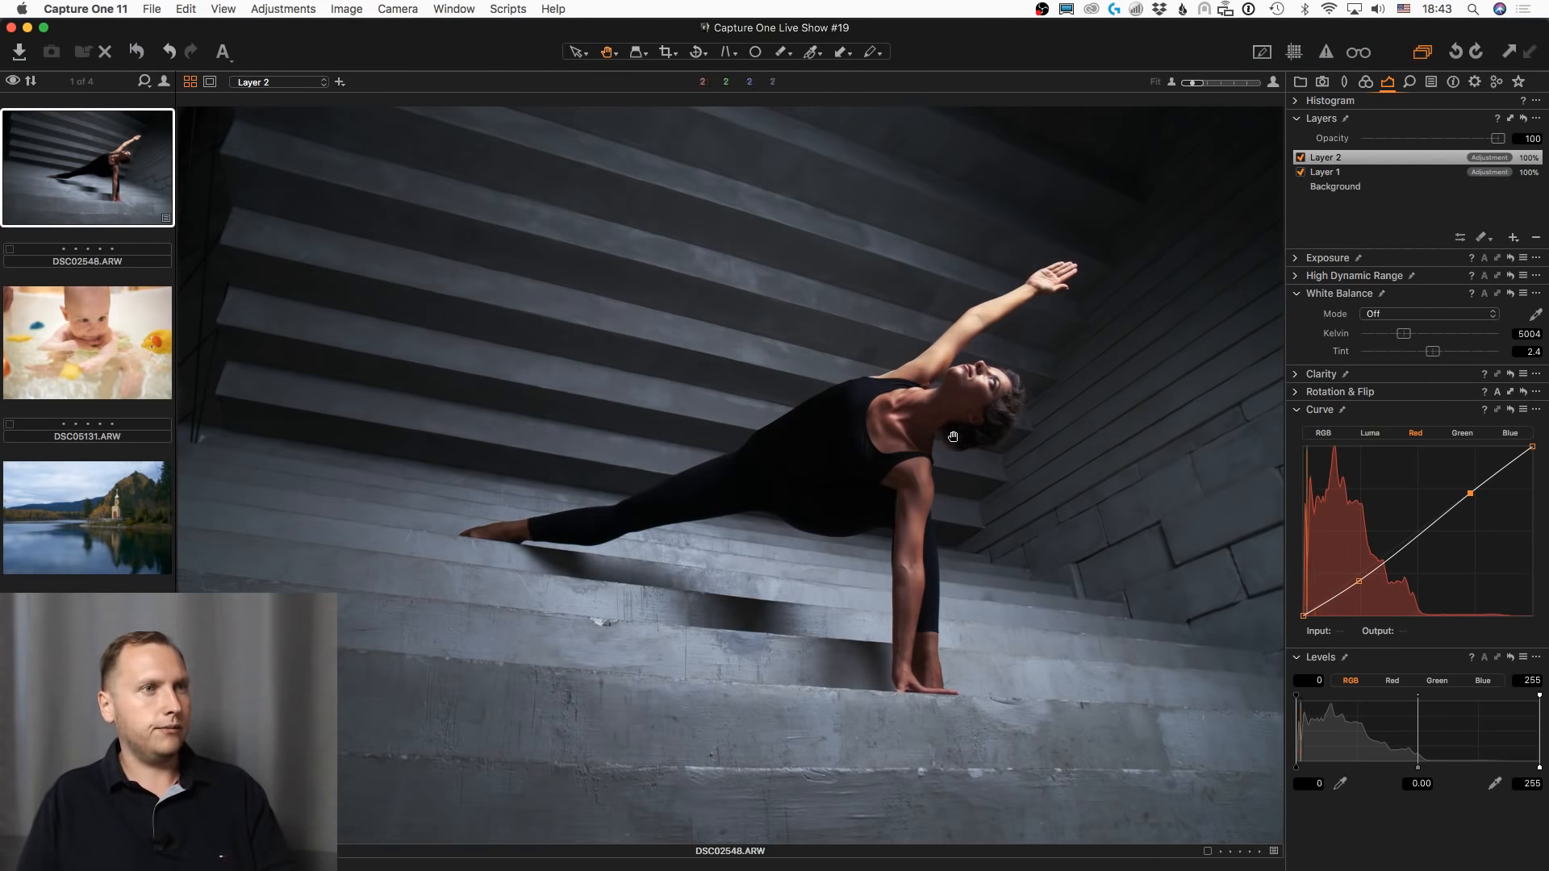
{"action": "left_click", "coordinate": [141, 53]}
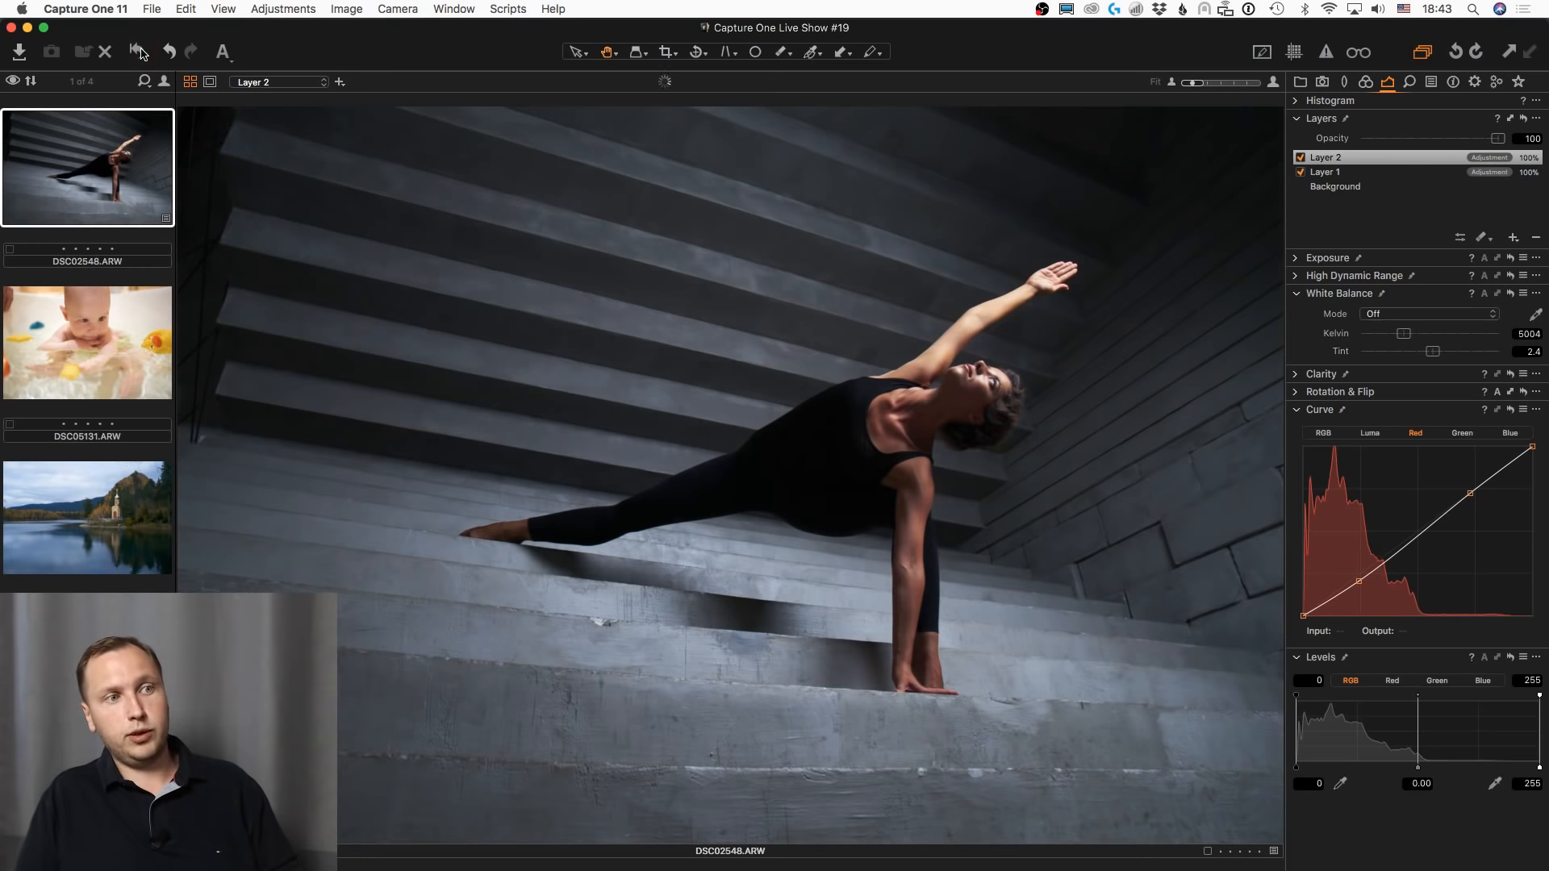
- Open DSC05131.ARW and isolate the red skin-tone range with the basic Color Editor
{"action": "left_click", "coordinate": [108, 337]}
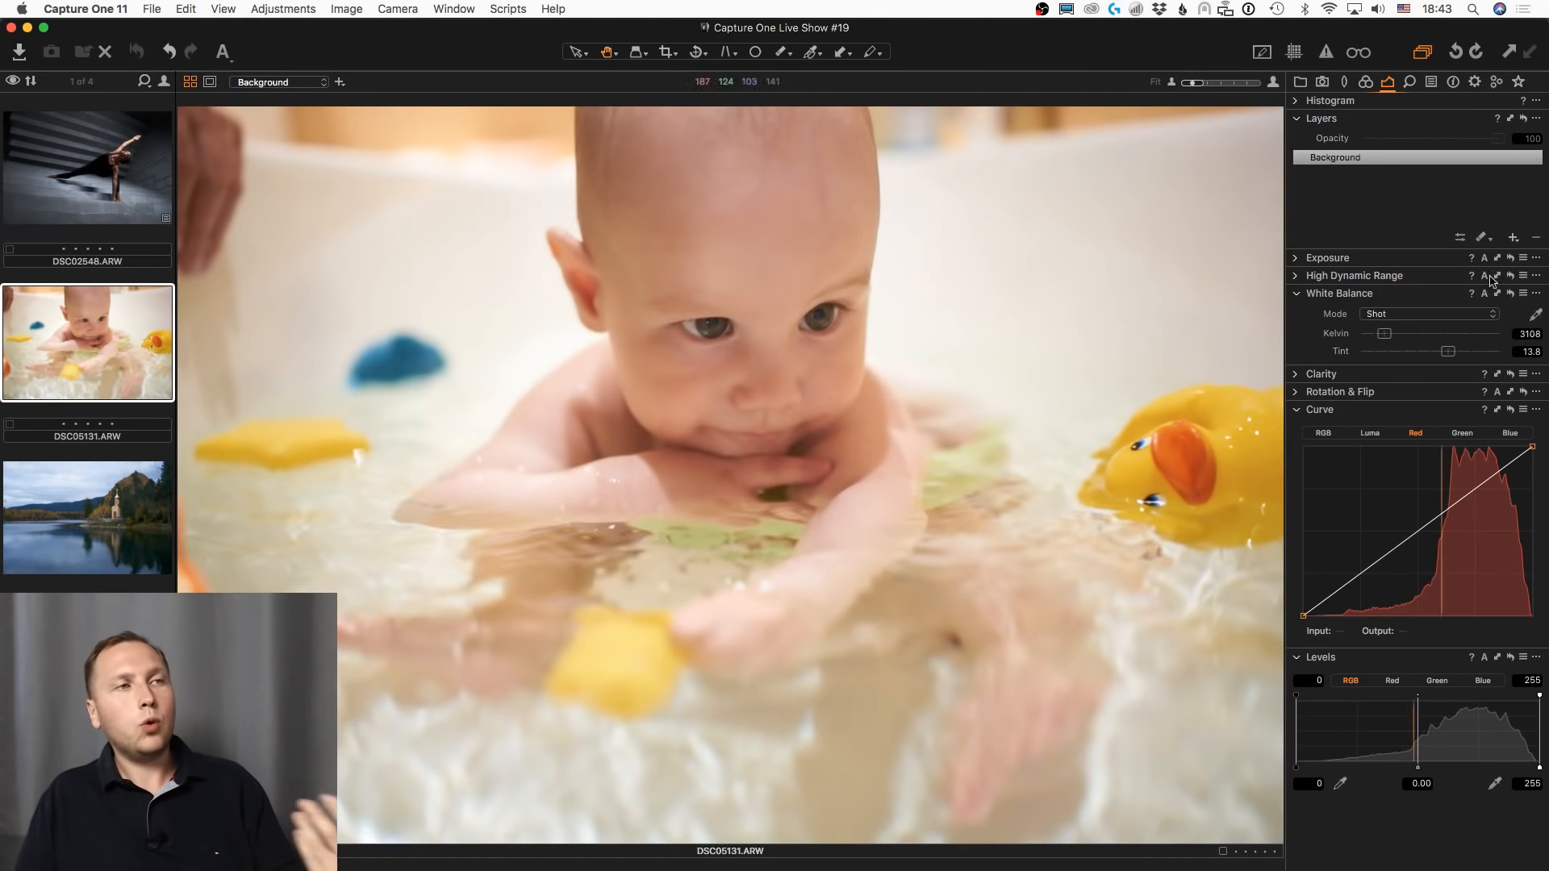
{"action": "left_click", "coordinate": [1365, 82]}
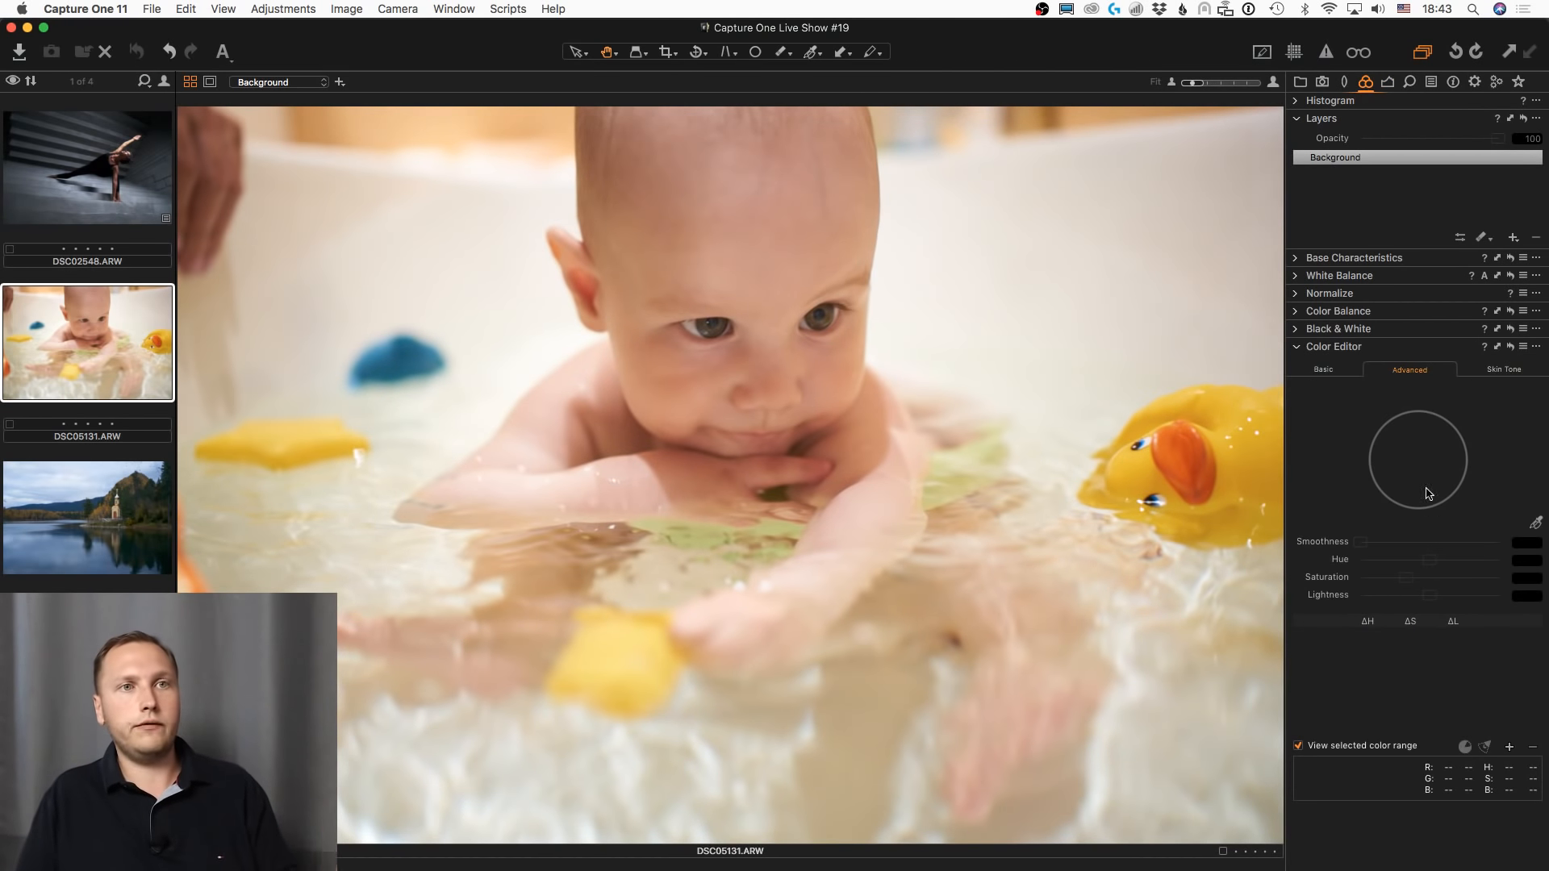
{"action": "left_click", "coordinate": [1325, 371]}
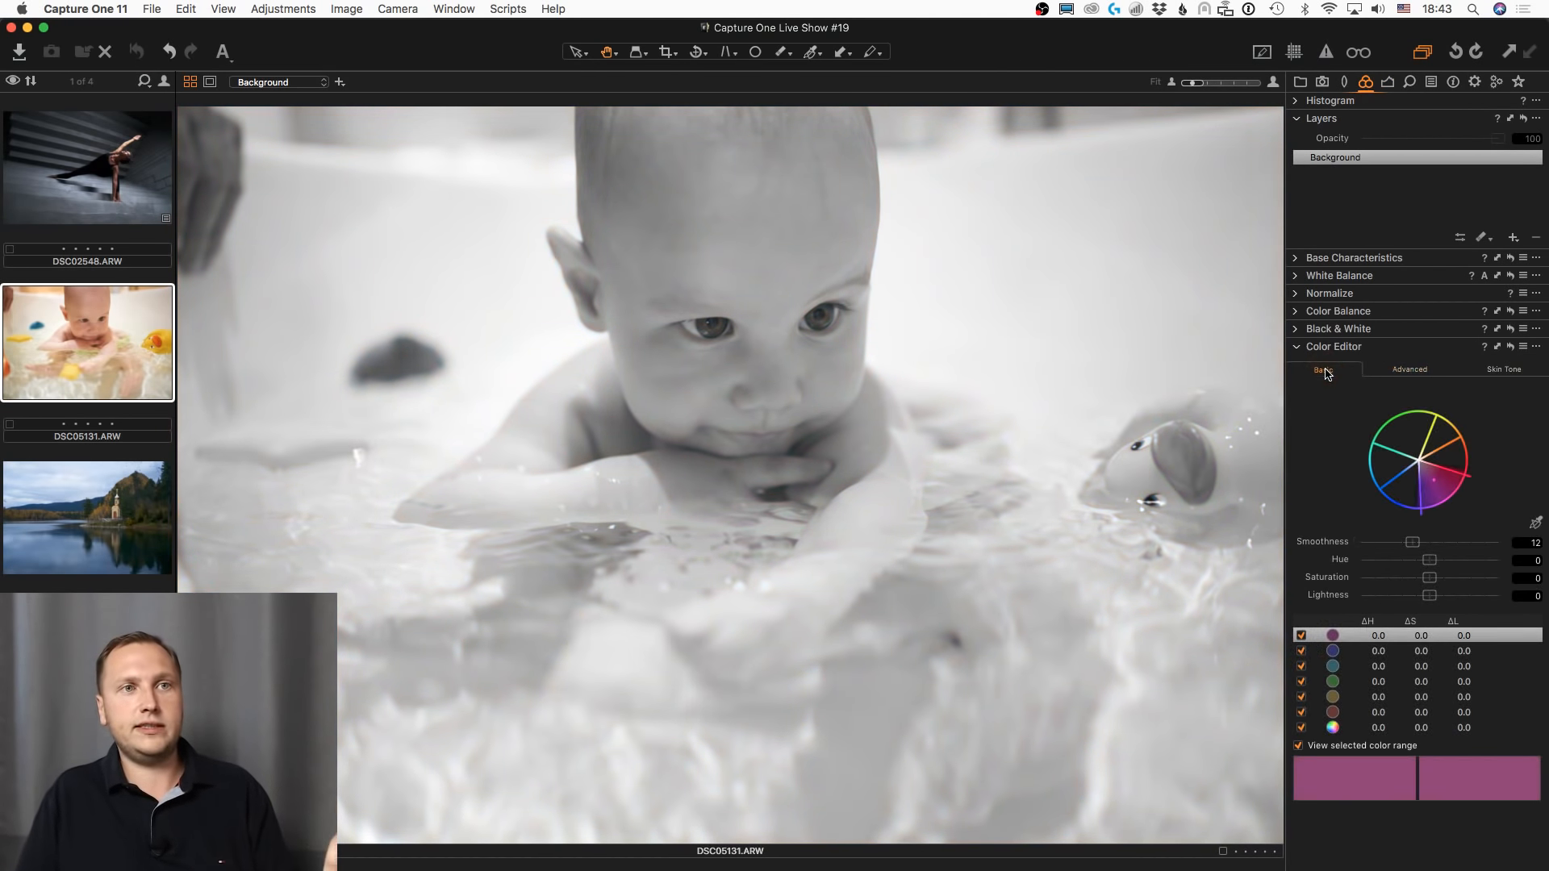
{"action": "left_click", "coordinate": [1445, 440]}
{"action": "left_click", "coordinate": [1454, 464]}
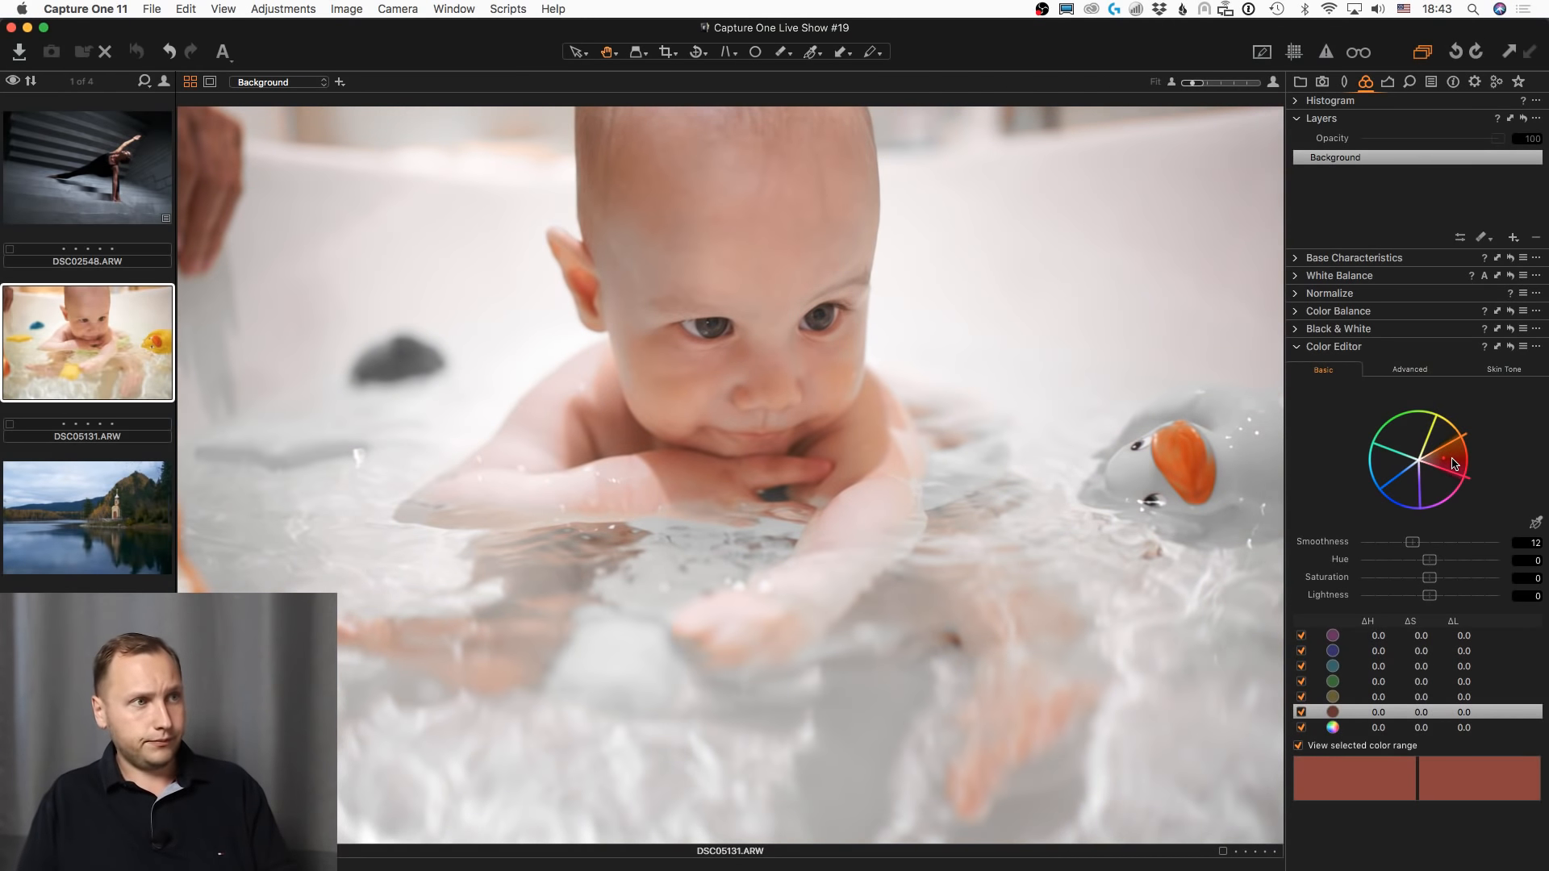
- Create a masked layer from the selected red color range and display its mask
{"action": "key", "text": "m"}
{"action": "left_click", "coordinate": [1535, 349]}
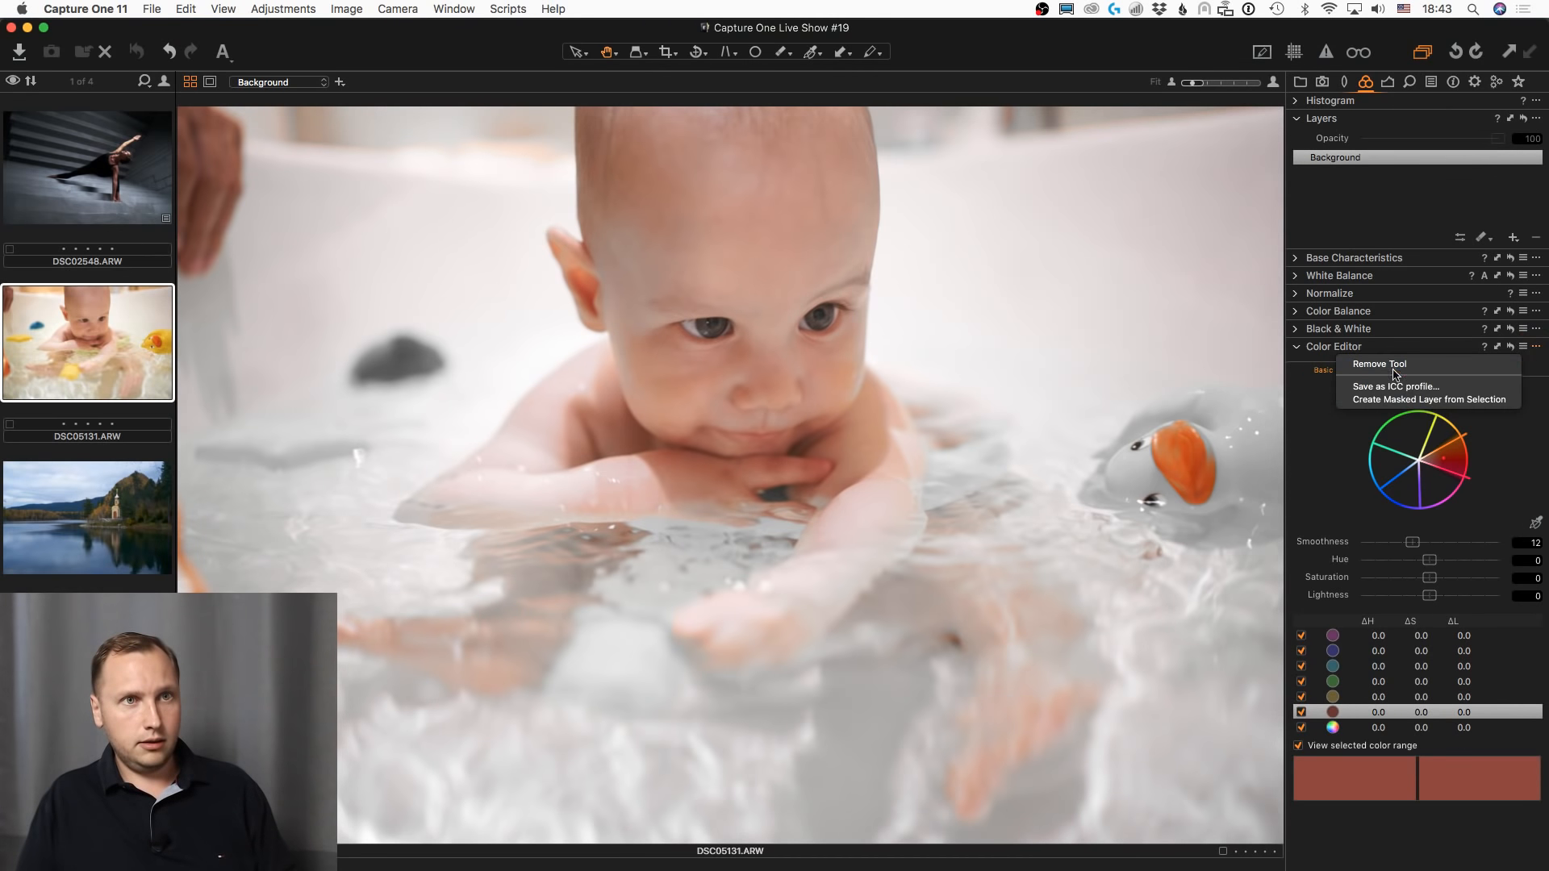
{"action": "left_click", "coordinate": [1512, 433]}
{"action": "left_click", "coordinate": [1536, 346]}
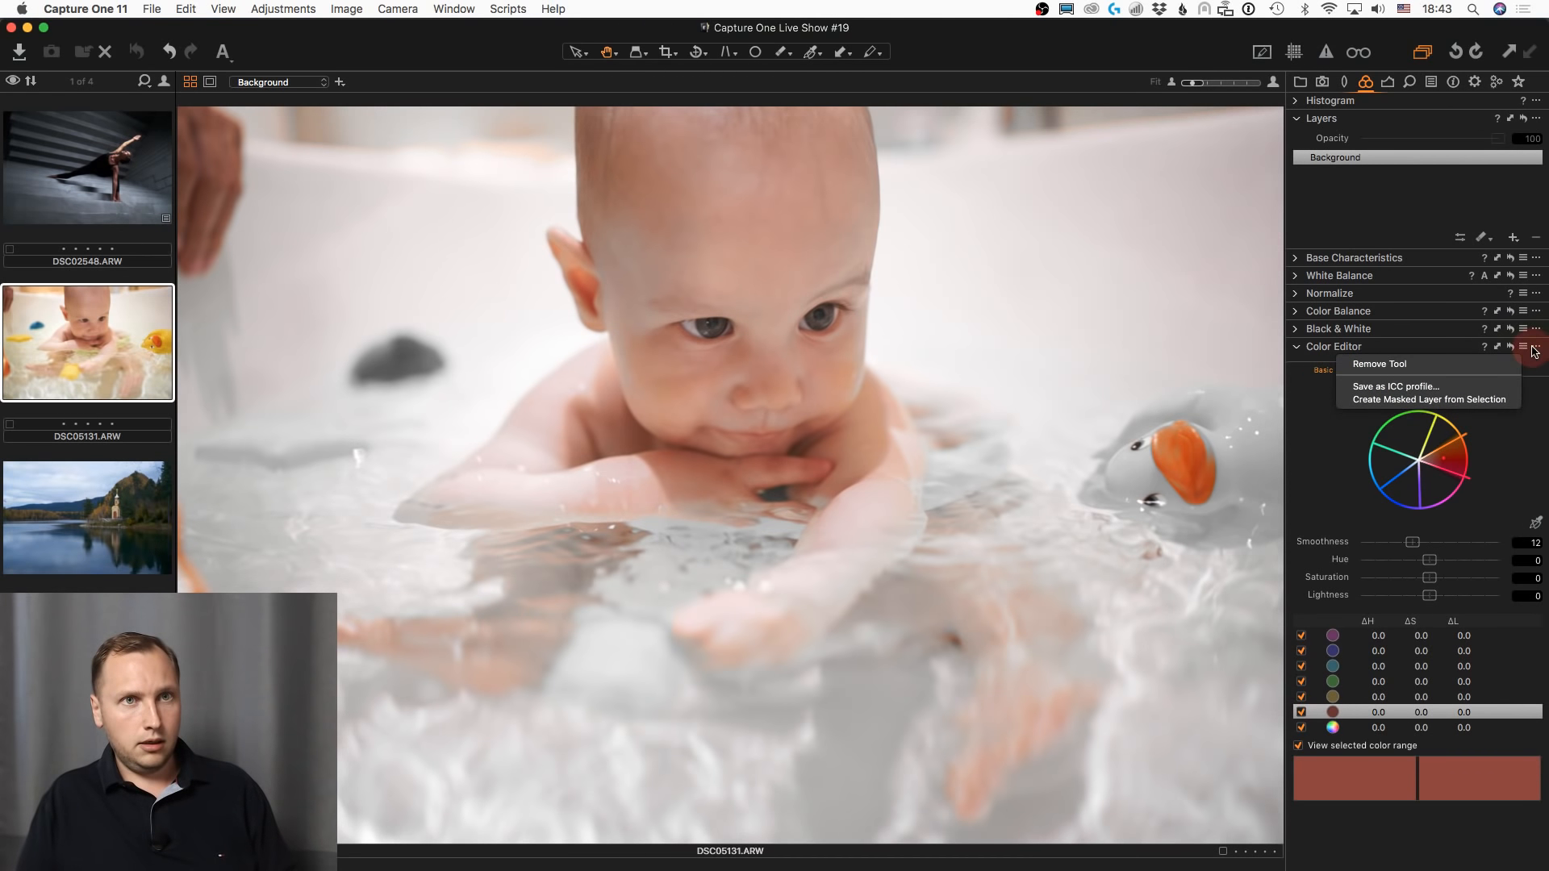
{"action": "left_click", "coordinate": [1412, 401]}
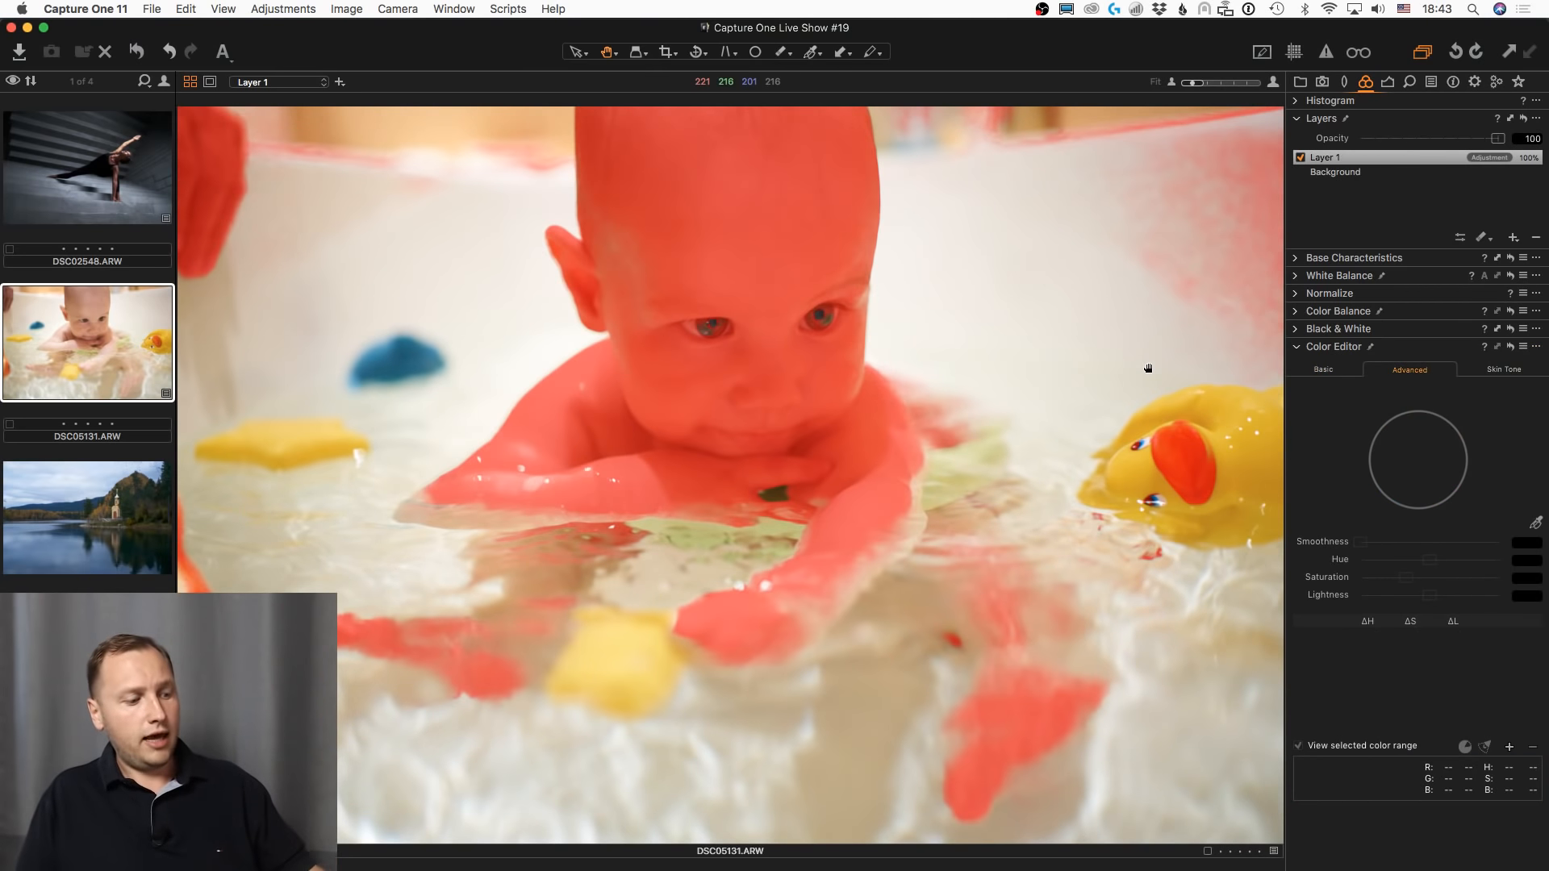
- Erase Layer 1's mask with an enlarged brush from the tub wall, the submerged leg beside the duck, and the adult's hand
{"action": "key", "text": "e"}
{"action": "key", "text": "bracketright"}
{"action": "key", "text": "bracketright"}
{"action": "key", "text": "bracketright"}
{"action": "key", "text": "bracketright"}
{"action": "key", "text": "bracketright"}
{"action": "key", "text": "bracketright"}
{"action": "key", "text": "bracketright"}
{"action": "key", "text": "bracketright"}
{"action": "key", "text": "bracketright"}
{"action": "key", "text": "bracketright"}
{"action": "key", "text": "bracketright"}
{"action": "key", "text": "bracketright"}
{"action": "key", "text": "bracketright"}
{"action": "key", "text": "bracketright"}
{"action": "key", "text": "bracketright"}
{"action": "key", "text": "bracketright"}
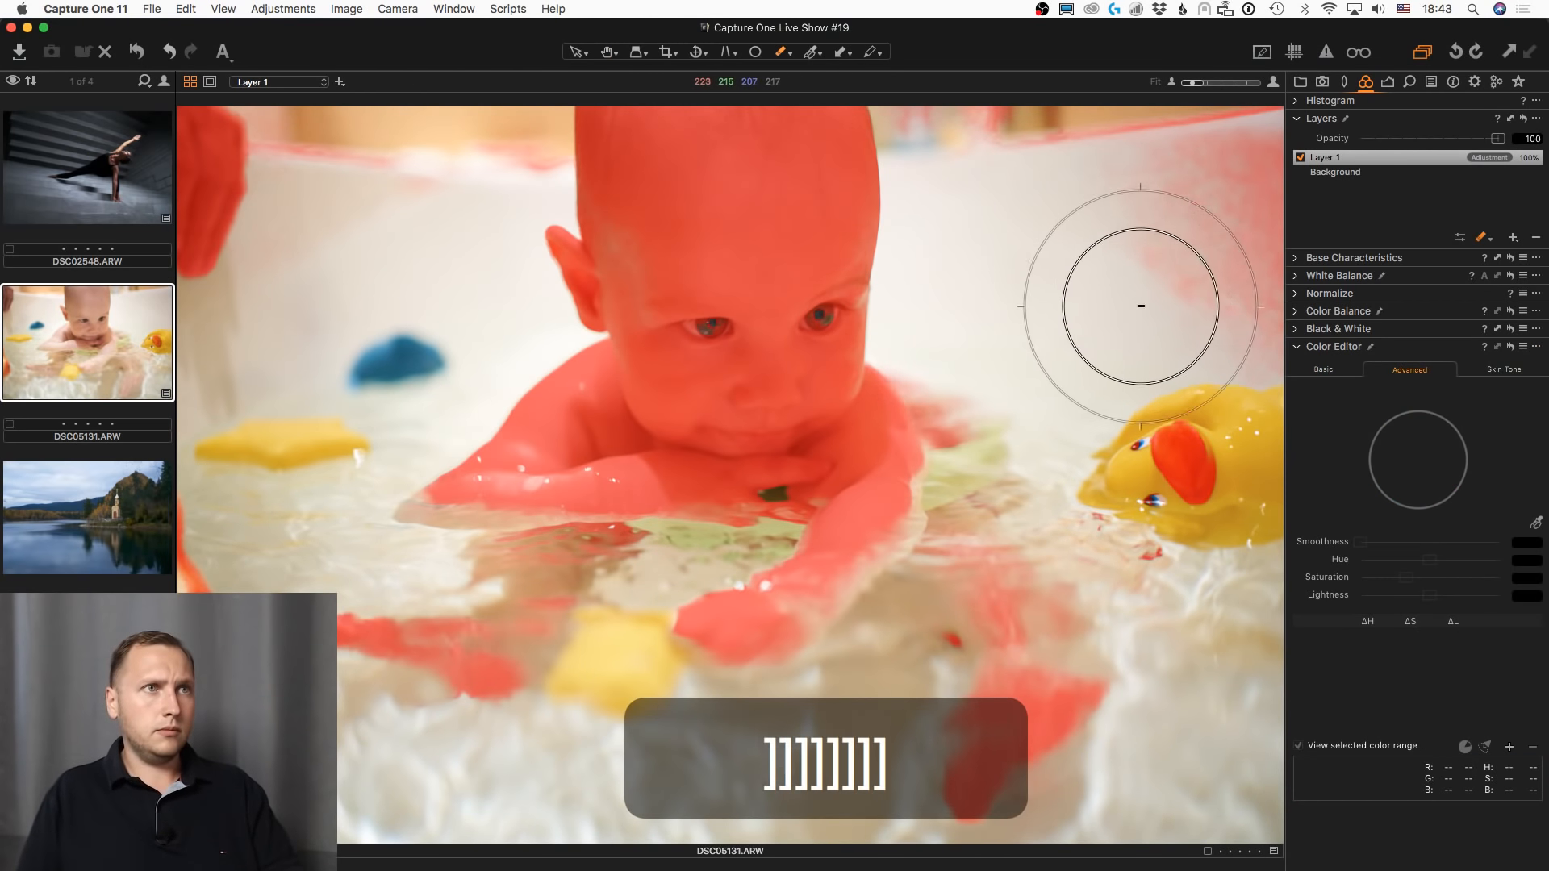
{"action": "mouse_move", "coordinate": [1264, 169]}
{"action": "left_mouse_down"}
{"action": "mouse_move", "coordinate": [1281, 251]}
{"action": "mouse_move", "coordinate": [1017, 834]}
{"action": "mouse_move", "coordinate": [1013, 722]}
{"action": "mouse_move", "coordinate": [1041, 608]}
{"action": "mouse_move", "coordinate": [1034, 623]}
{"action": "mouse_move", "coordinate": [1007, 823]}
{"action": "left_mouse_up"}
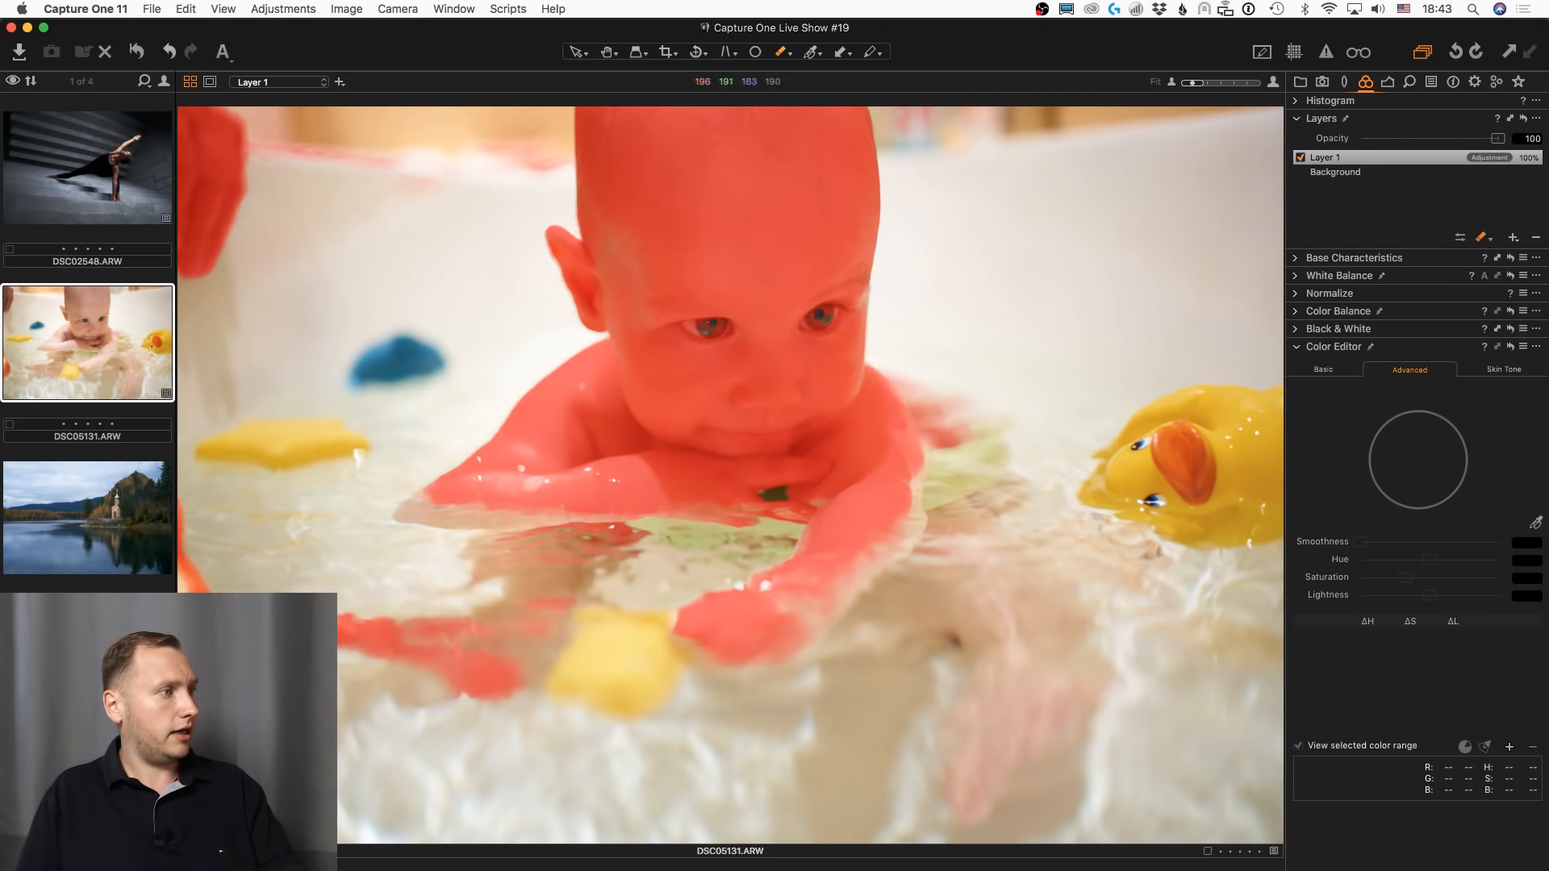
{"action": "mouse_move", "coordinate": [229, 594]}
{"action": "left_mouse_down"}
{"action": "mouse_move", "coordinate": [192, 583]}
{"action": "mouse_move", "coordinate": [176, 666]}
{"action": "mouse_move", "coordinate": [197, 547]}
{"action": "mouse_move", "coordinate": [208, 156]}
{"action": "mouse_move", "coordinate": [155, 546]}
{"action": "mouse_move", "coordinate": [262, 218]}
{"action": "left_mouse_up"}
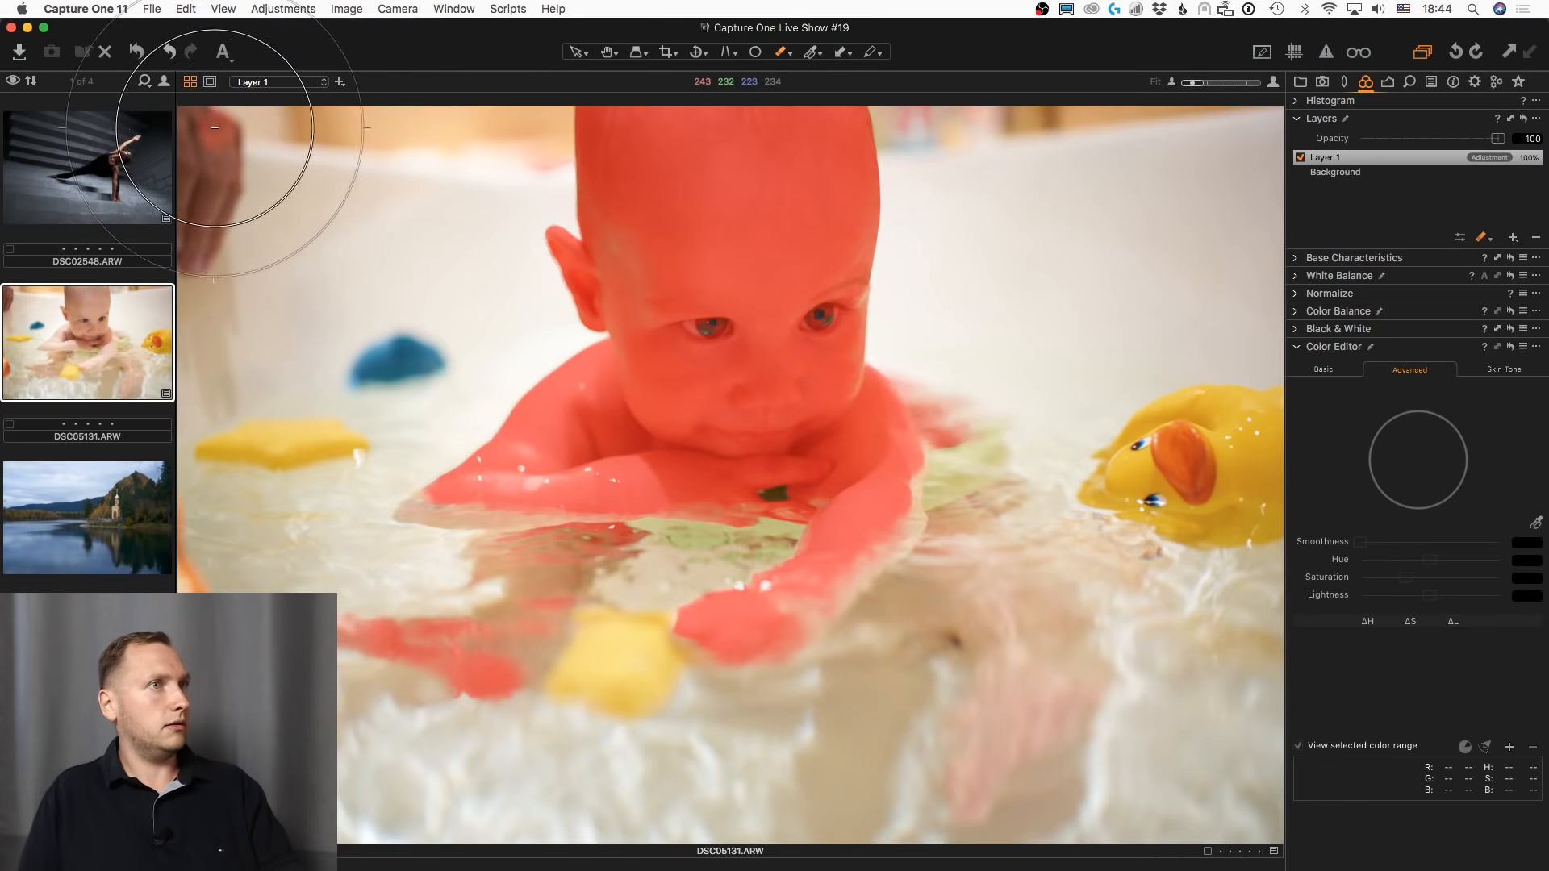
- Refine Layer 1's mask with a radius of 205, invert it to cover the baby's surroundings, and hide the overlay
{"action": "key", "text": "ctrl+r"}
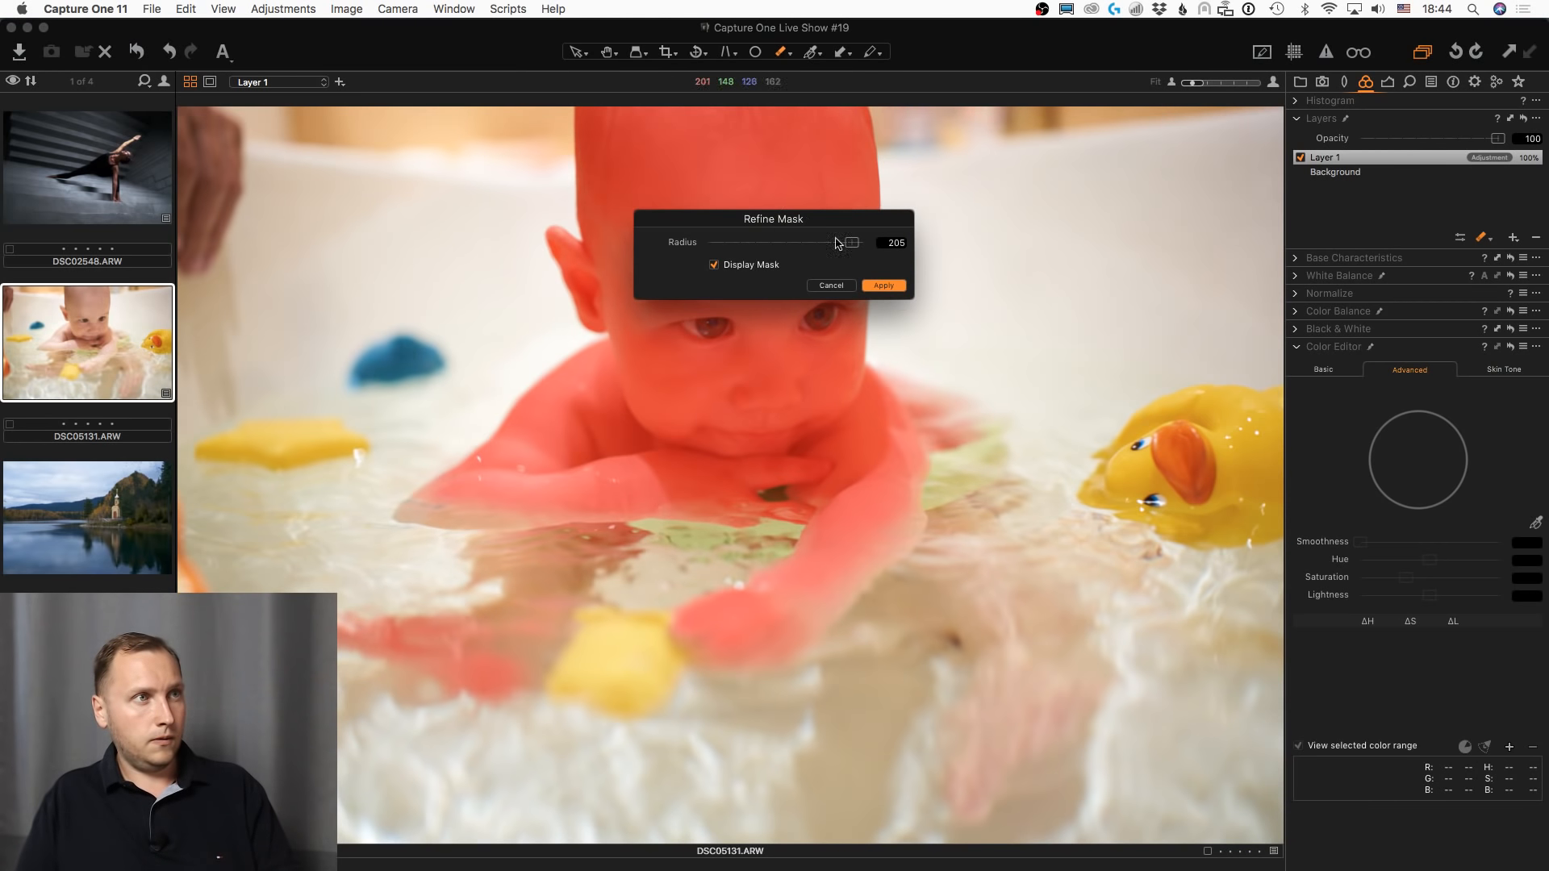
{"action": "left_click", "coordinate": [890, 289]}
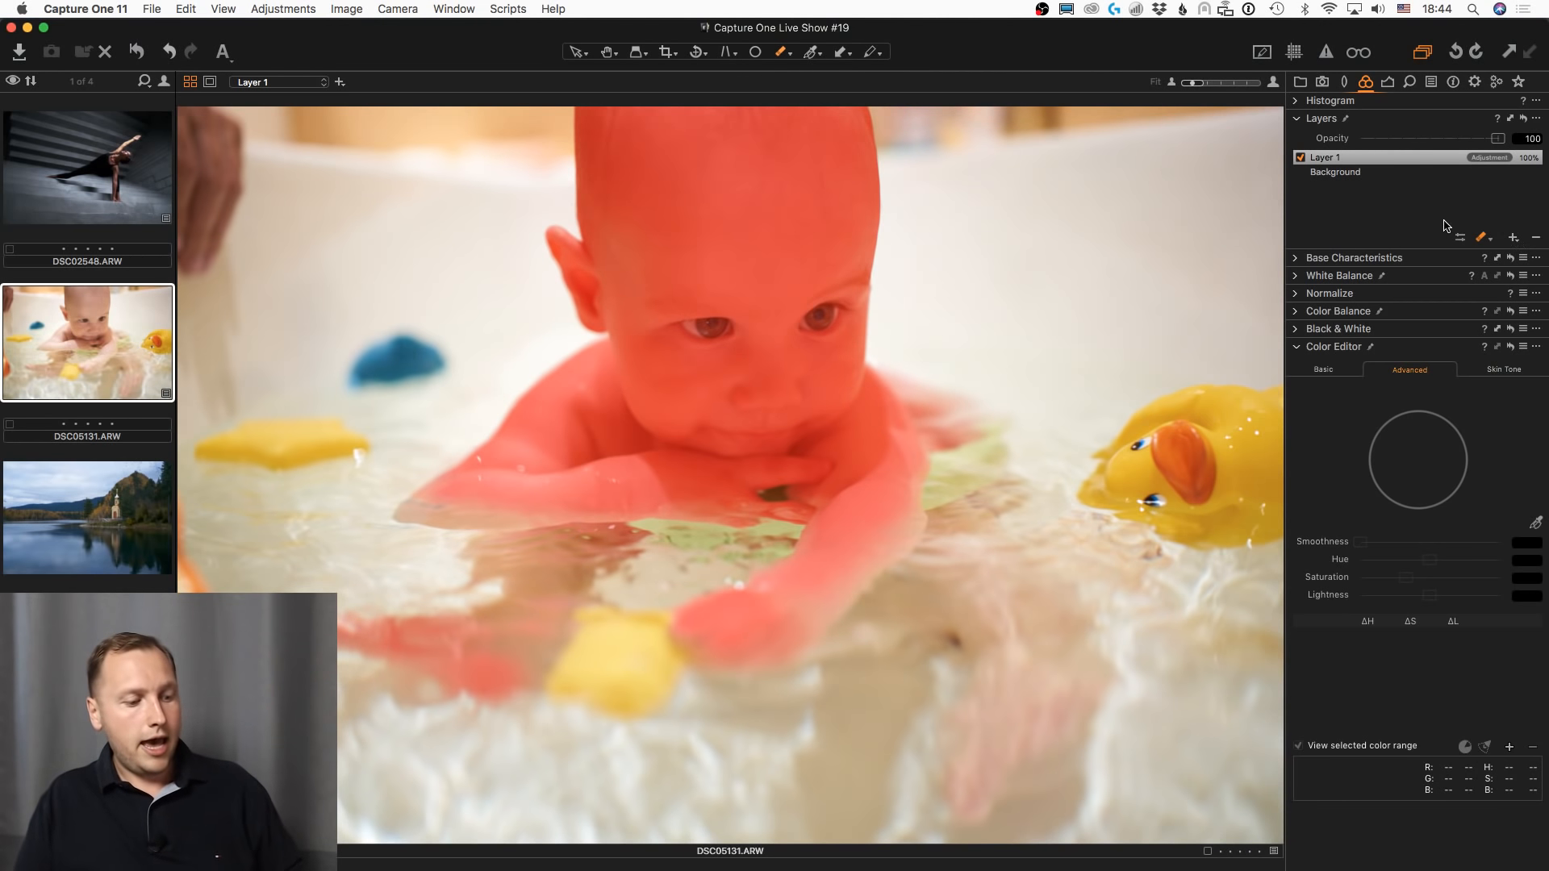
{"action": "key", "text": "ctrl+i"}
{"action": "key", "text": "m"}
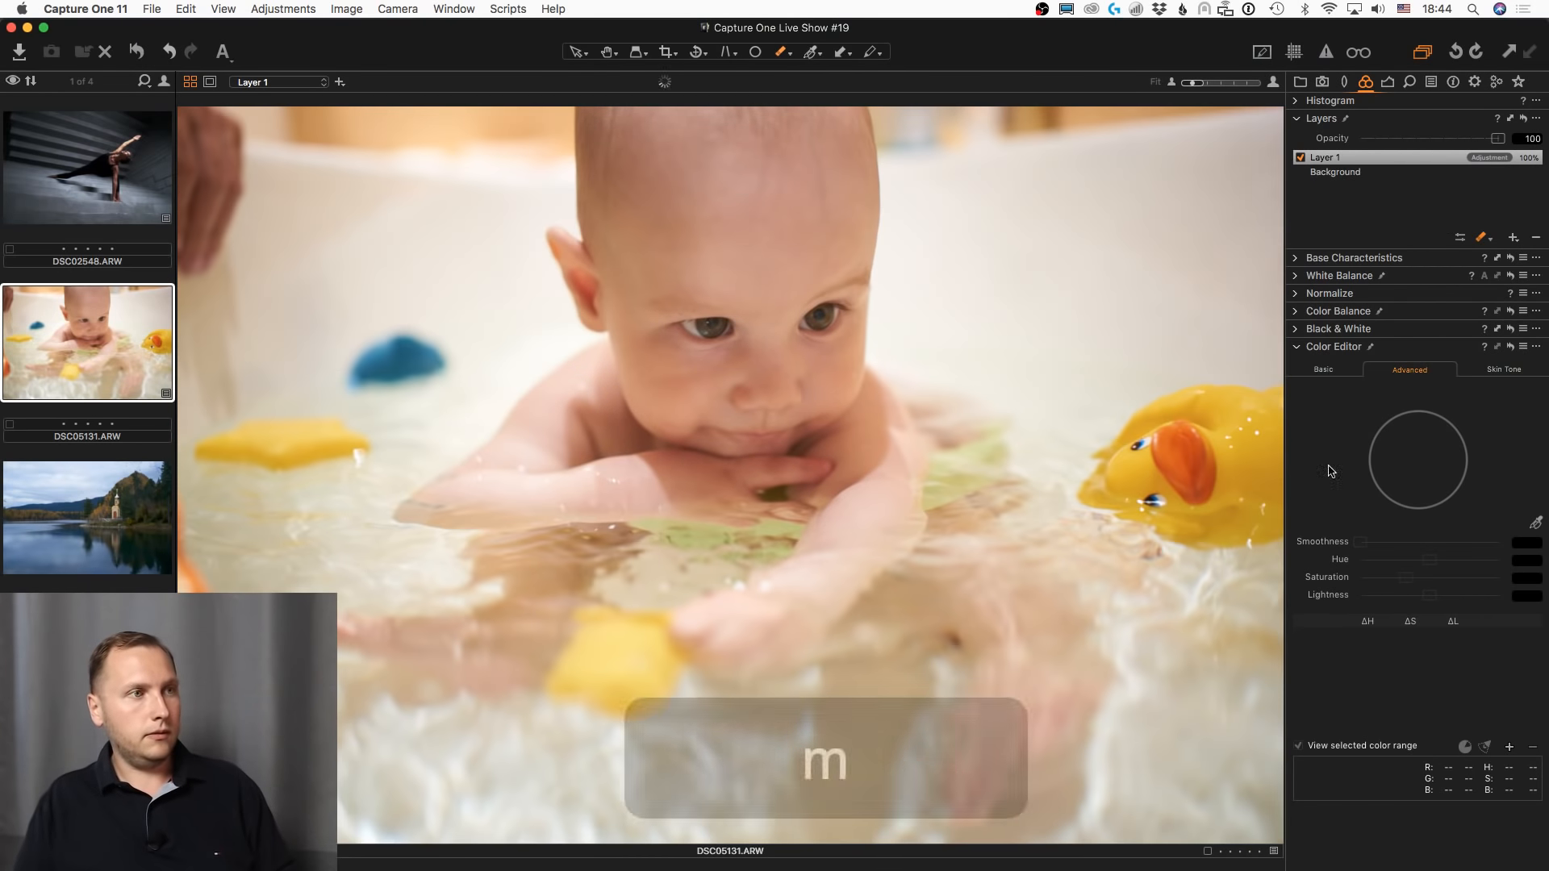
- Cool Layer 1's white balance to 2502 Kelvin
{"action": "left_click", "coordinate": [1292, 276]}
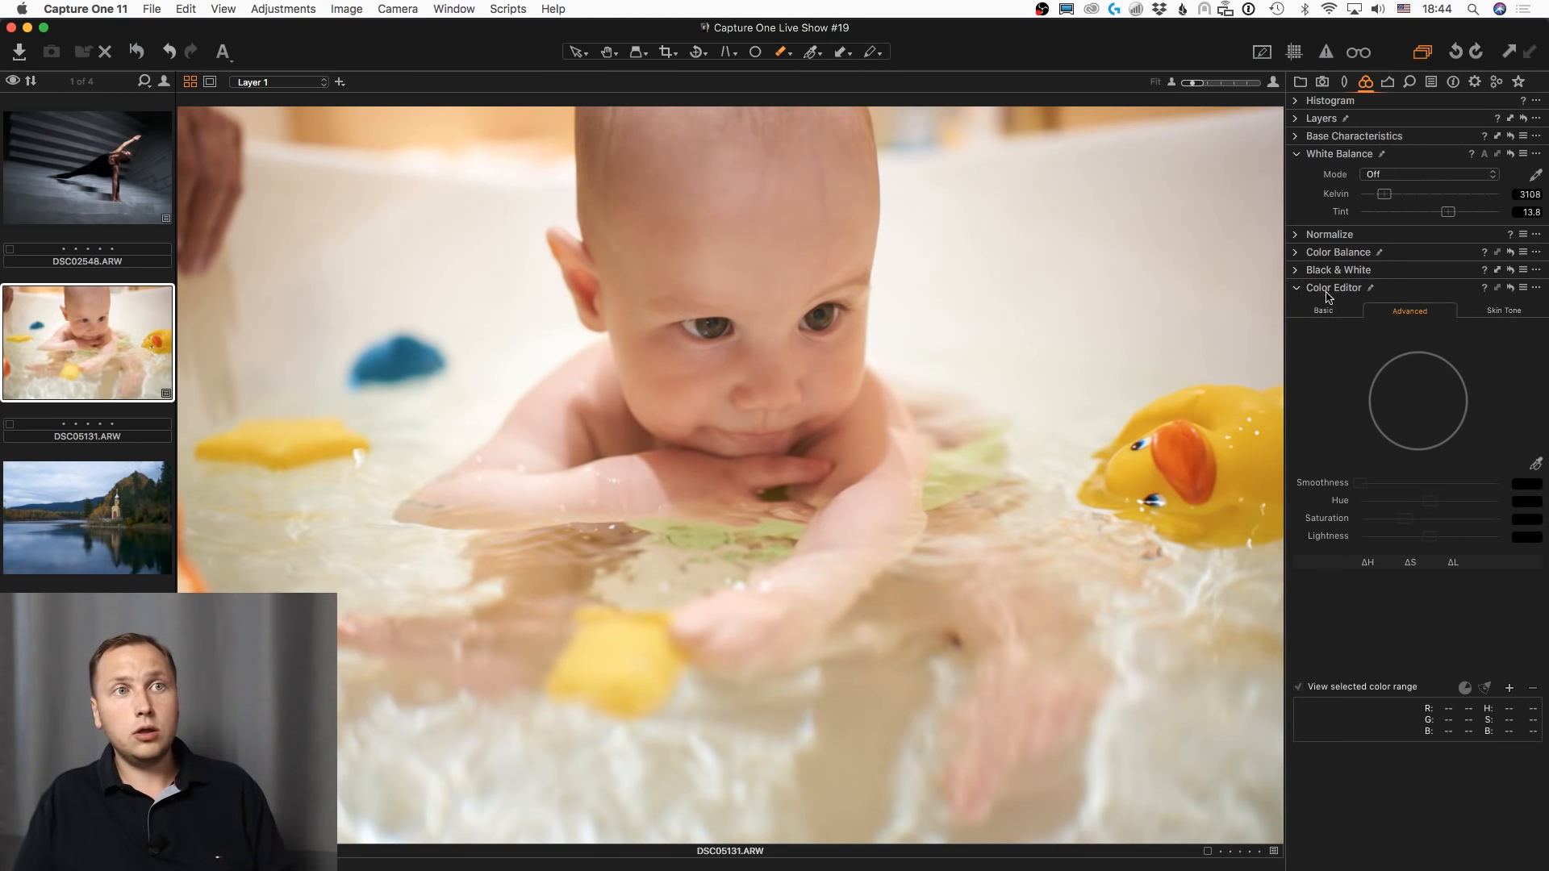
{"action": "left_click", "coordinate": [1387, 195]}
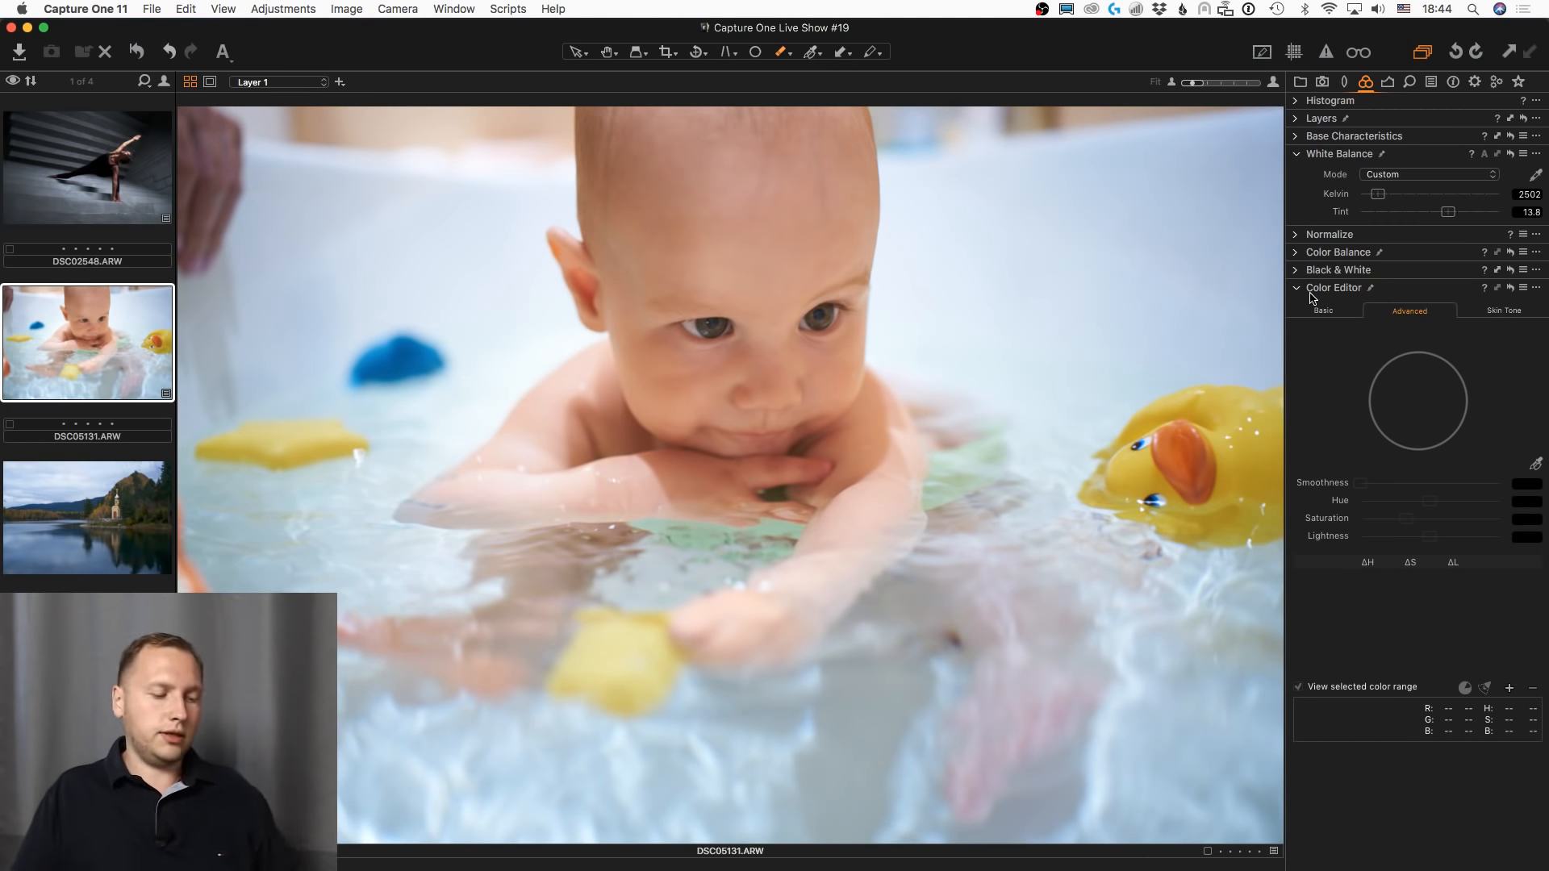
{"action": "key", "text": "h"}
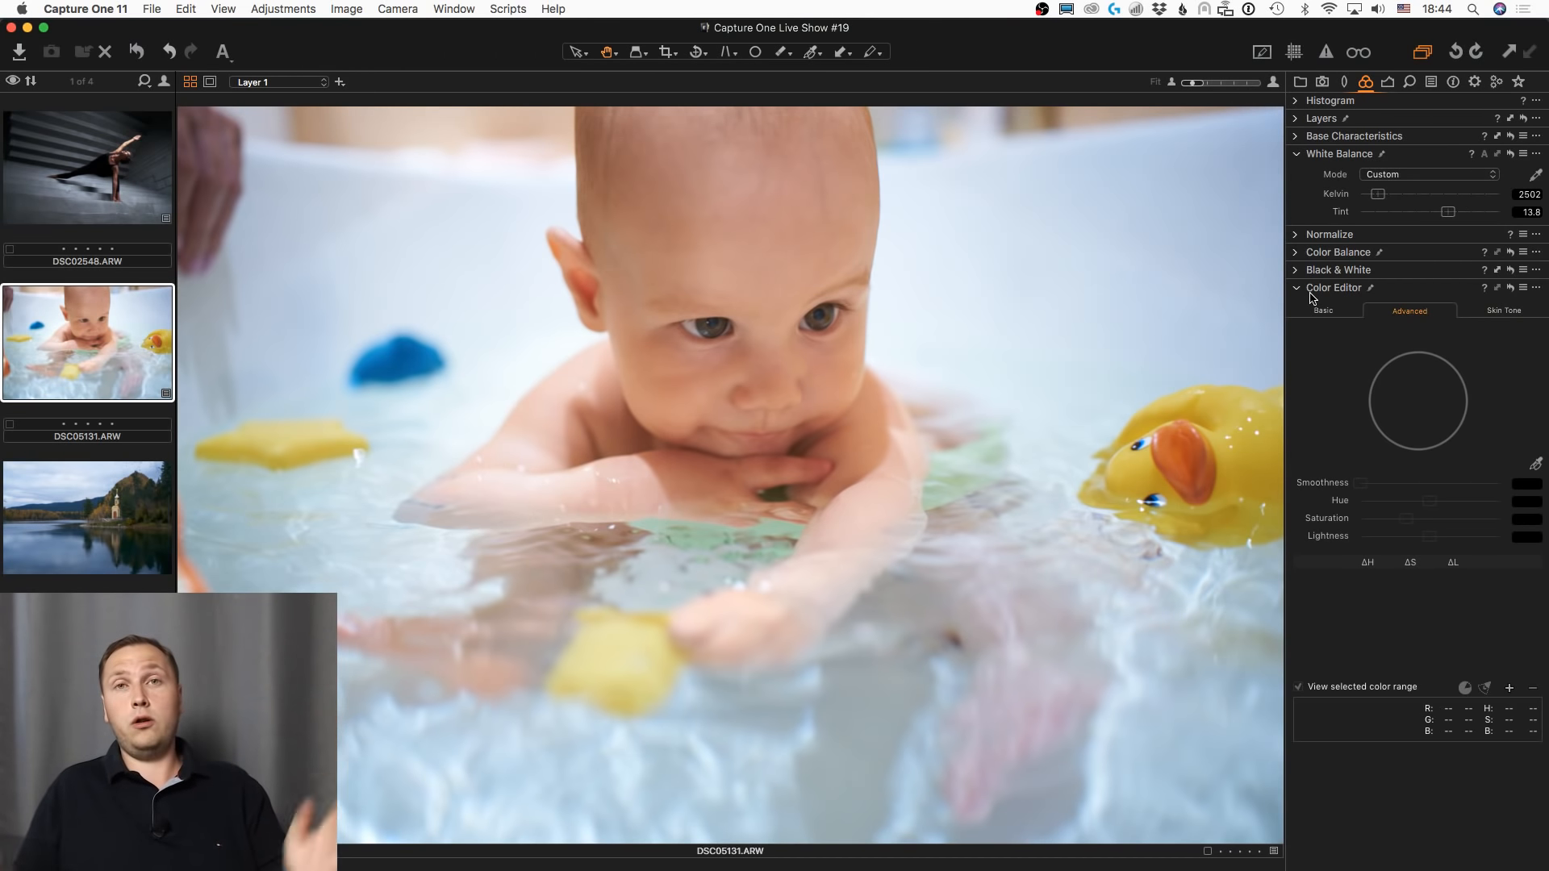
- Raise Layer 1's Clarity to 49 with the Natural method
{"action": "left_click", "coordinate": [1387, 84]}
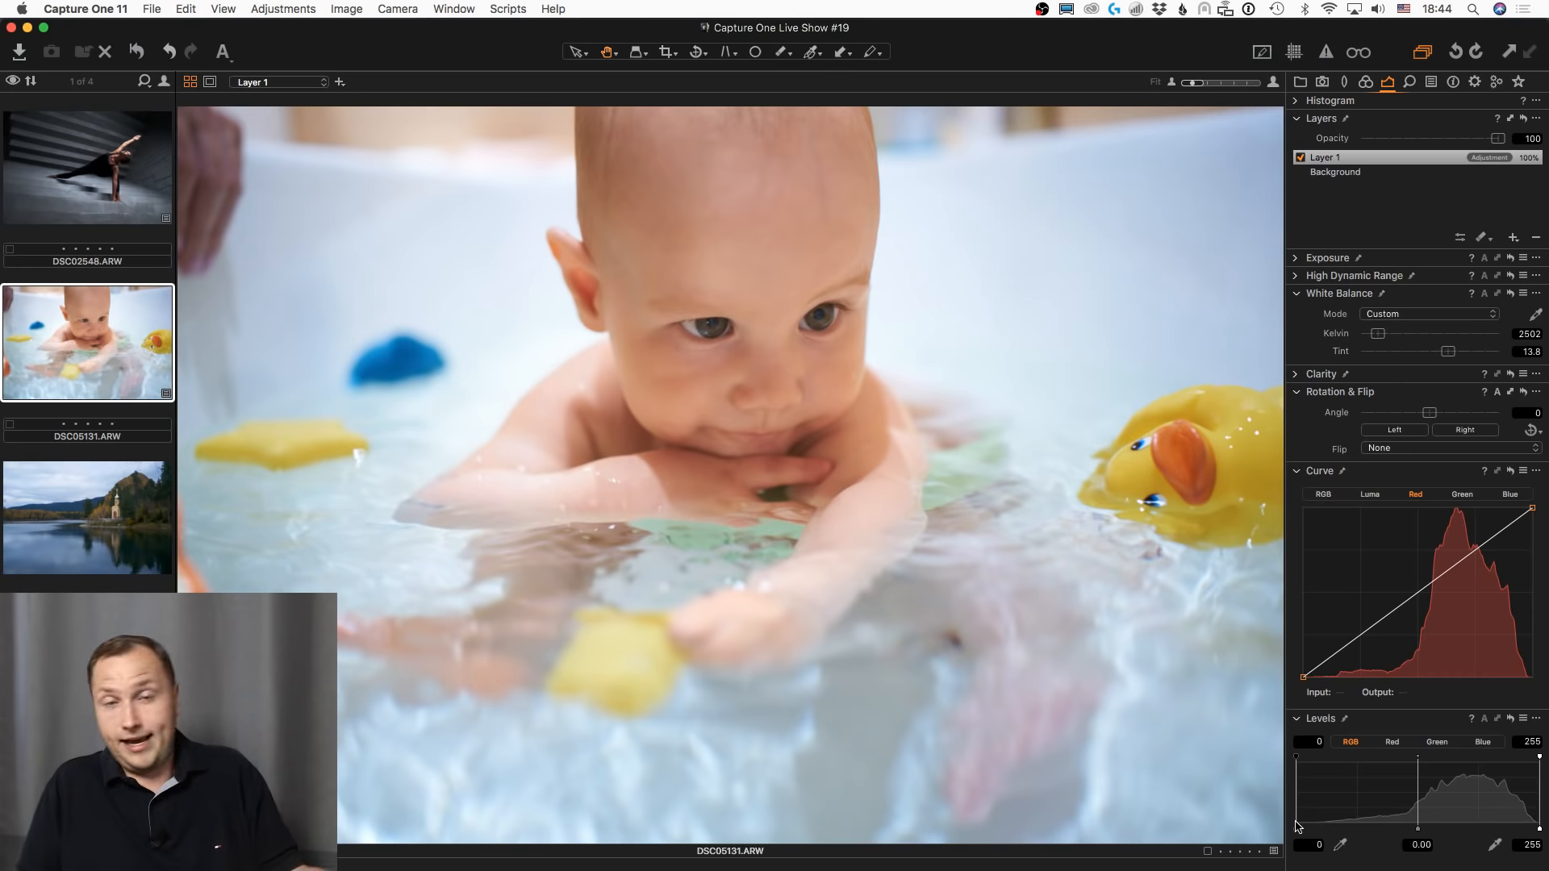
{"action": "left_click", "coordinate": [1296, 374]}
{"action": "left_click", "coordinate": [1453, 416]}
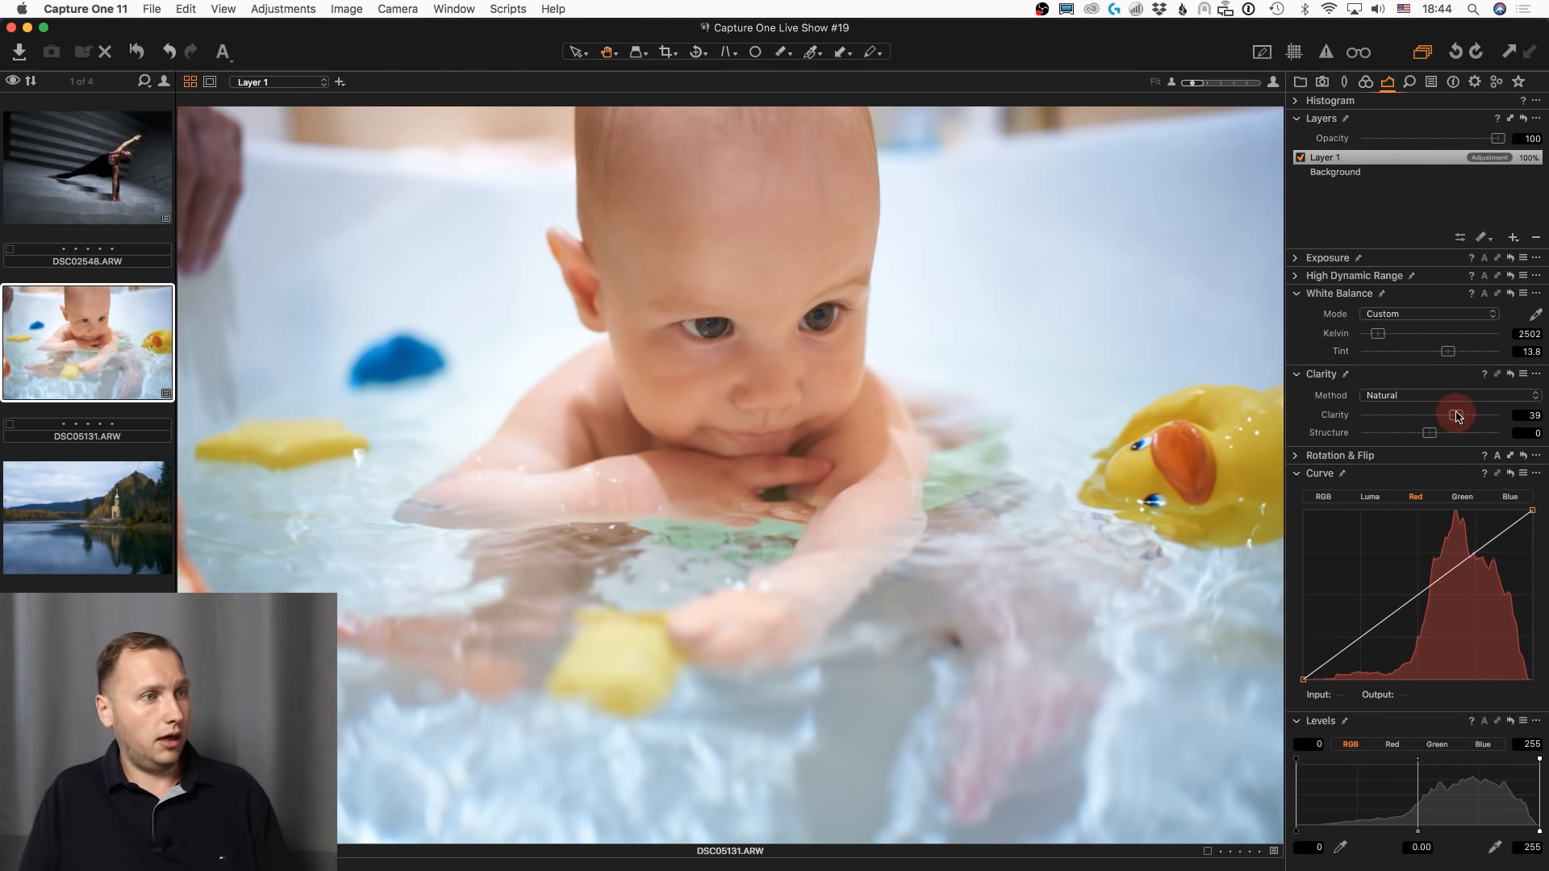
{"action": "left_click_drag", "start_coordinate": [1459, 416], "coordinate": [1464, 414]}
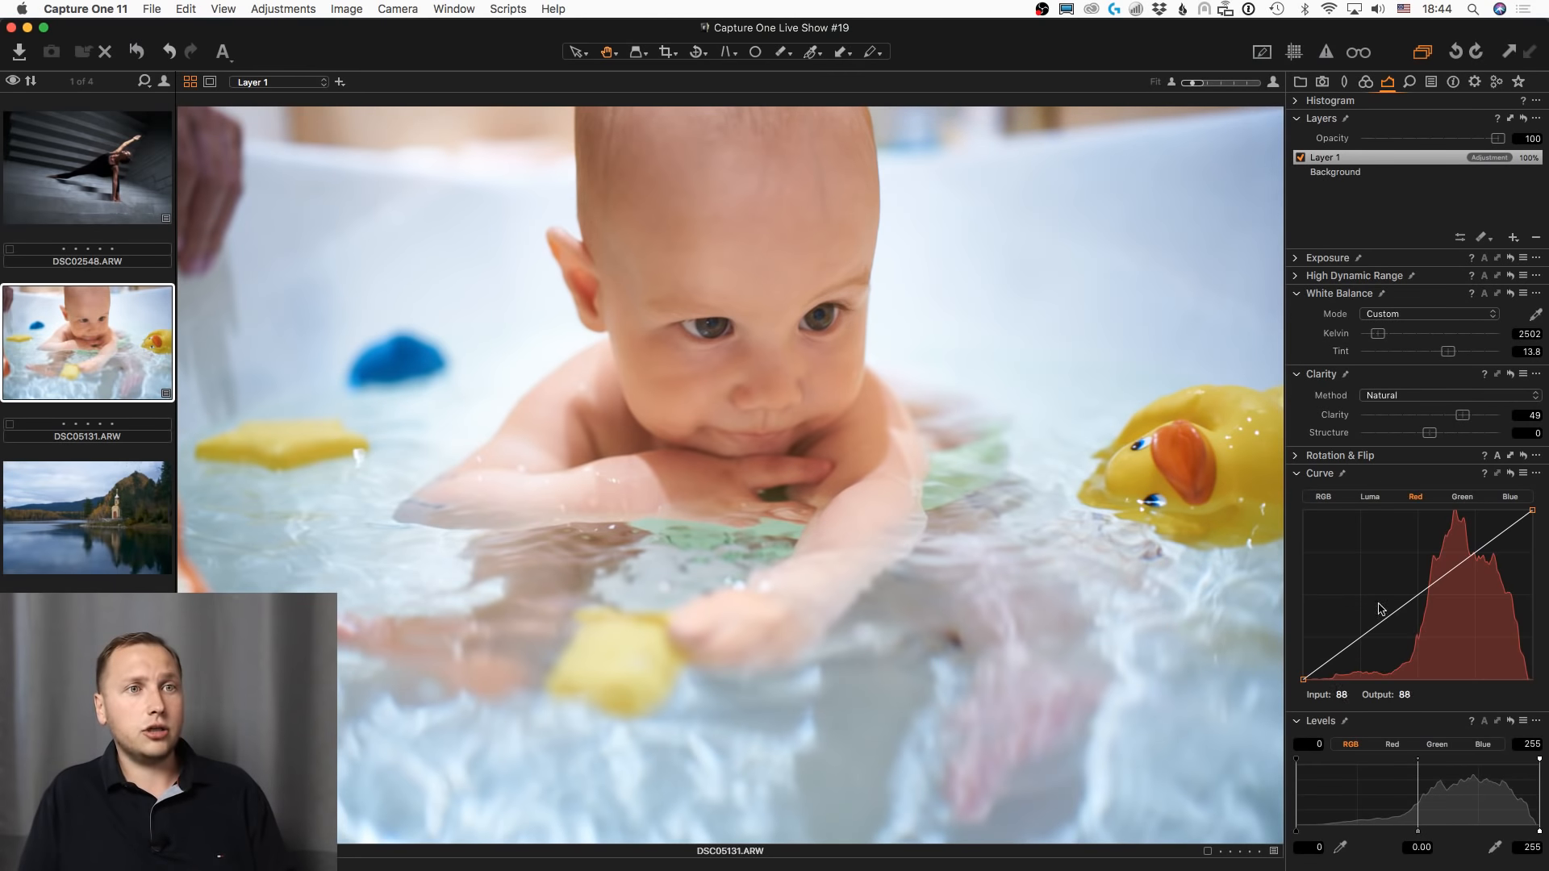
- Slightly lower the shadows of Layer 1's Red curve with a second point in the highlights, and set the RGB Levels black point to 16
{"action": "left_click_drag", "start_coordinate": [1363, 641], "coordinate": [1360, 641]}
{"action": "left_click_drag", "start_coordinate": [1471, 555], "coordinate": [1471, 558]}
{"action": "mouse_move", "coordinate": [1297, 830]}
{"action": "left_mouse_down"}
{"action": "mouse_move", "coordinate": [1325, 823]}
{"action": "mouse_move", "coordinate": [1311, 830]}
{"action": "left_mouse_up"}
- Erase Layer 1's mask from the adult's hand, reducing the brush size, and refine the mask with a radius of 205
{"action": "key", "text": "e"}
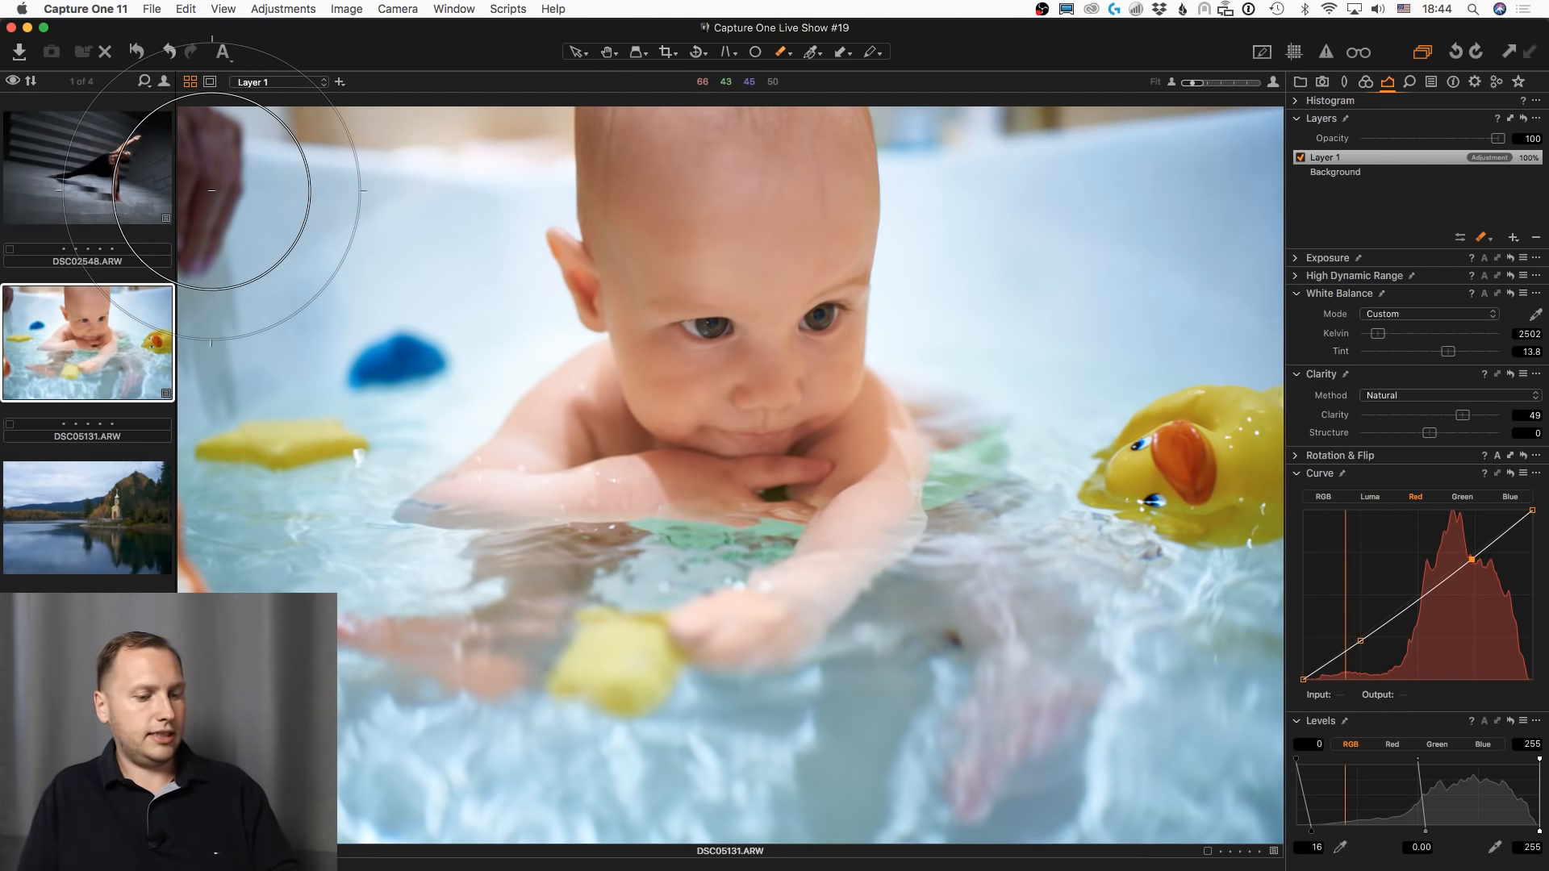
{"action": "key", "text": "bracketleft"}
{"action": "key", "text": "bracketleft"}
{"action": "key", "text": "bracketleft"}
{"action": "key", "text": "bracketleft"}
{"action": "key", "text": "bracketleft"}
{"action": "key", "text": "bracketleft"}
{"action": "key", "text": "bracketleft"}
{"action": "key", "text": "bracketleft"}
{"action": "key", "text": "bracketleft"}
{"action": "key", "text": "bracketleft"}
{"action": "key", "text": "bracketleft"}
{"action": "key", "text": "bracketleft"}
{"action": "key", "text": "bracketleft"}
{"action": "key", "text": "bracketleft"}
{"action": "key", "text": "bracketleft"}
{"action": "key", "text": "bracketleft"}
{"action": "key", "text": "bracketleft"}
{"action": "key", "text": "bracketleft"}
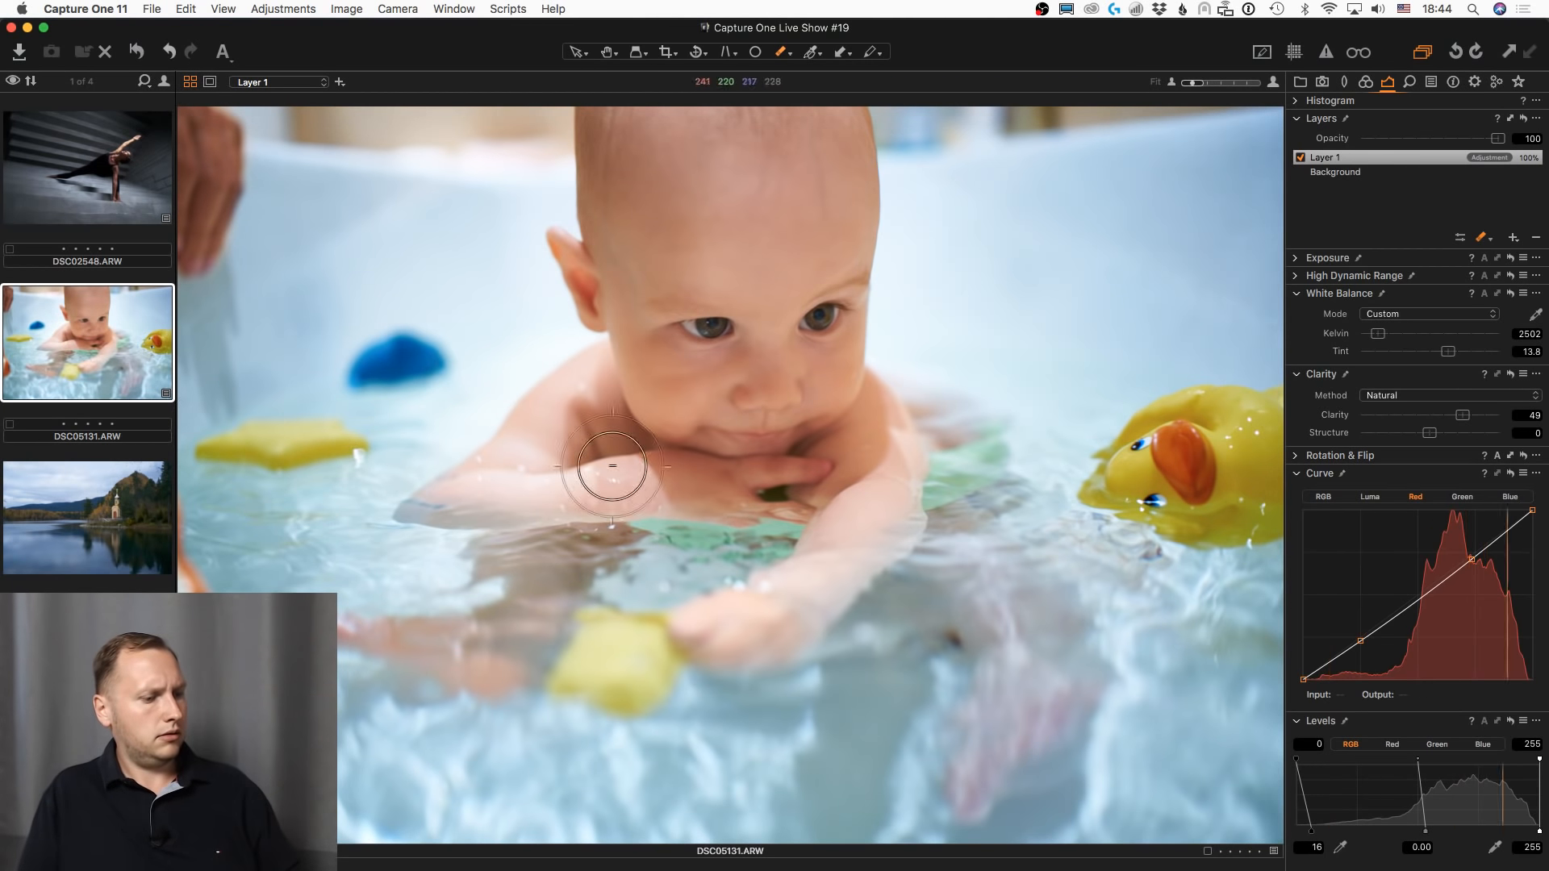
{"action": "key", "text": "ctrl+r"}
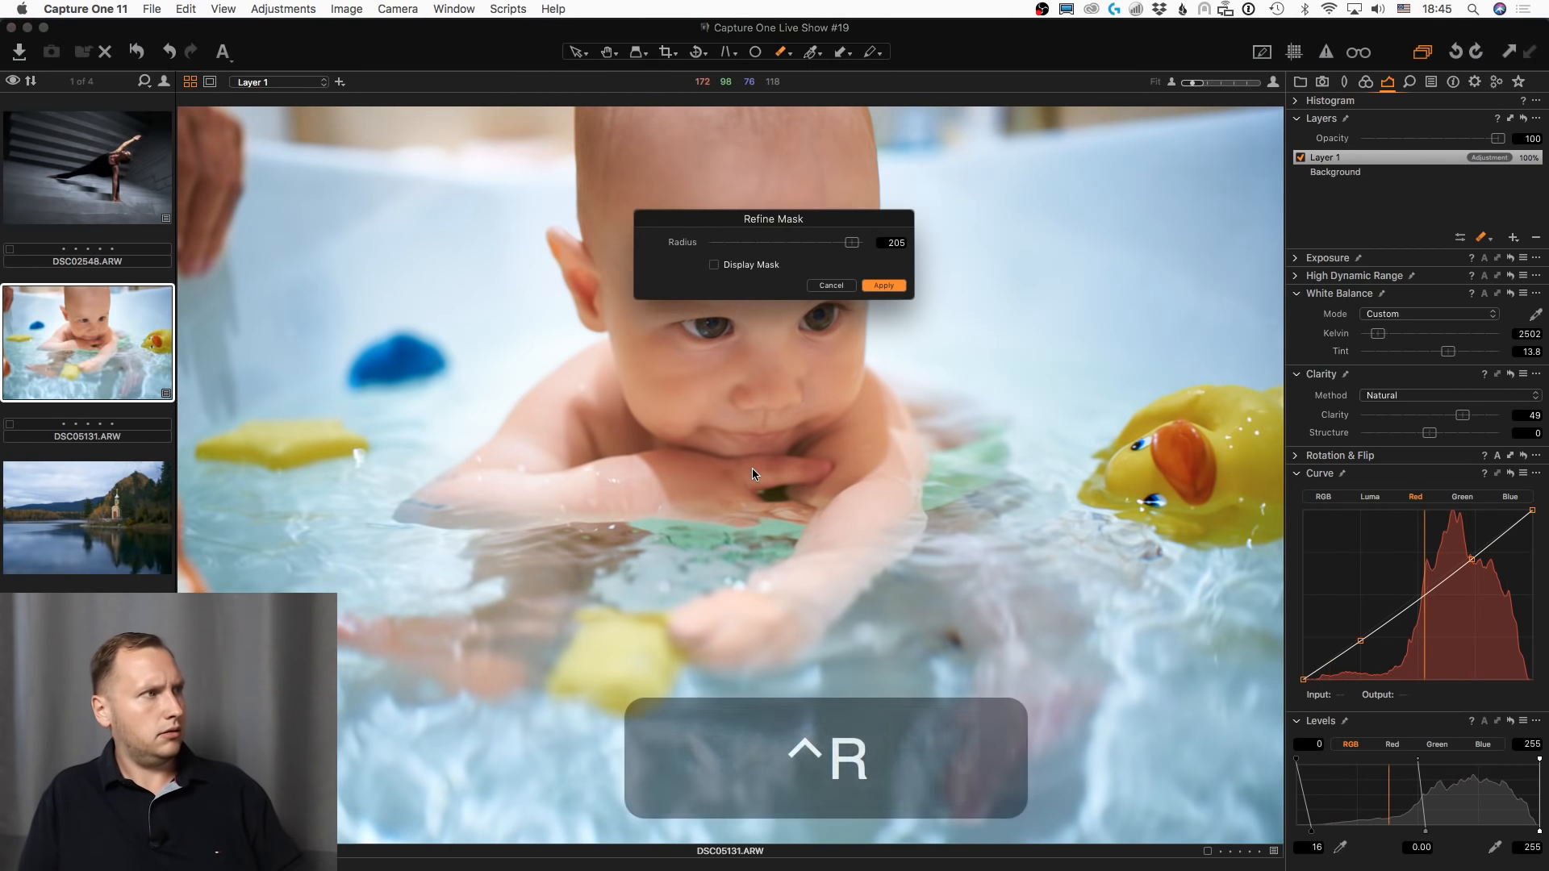
{"action": "left_click", "coordinate": [883, 285]}
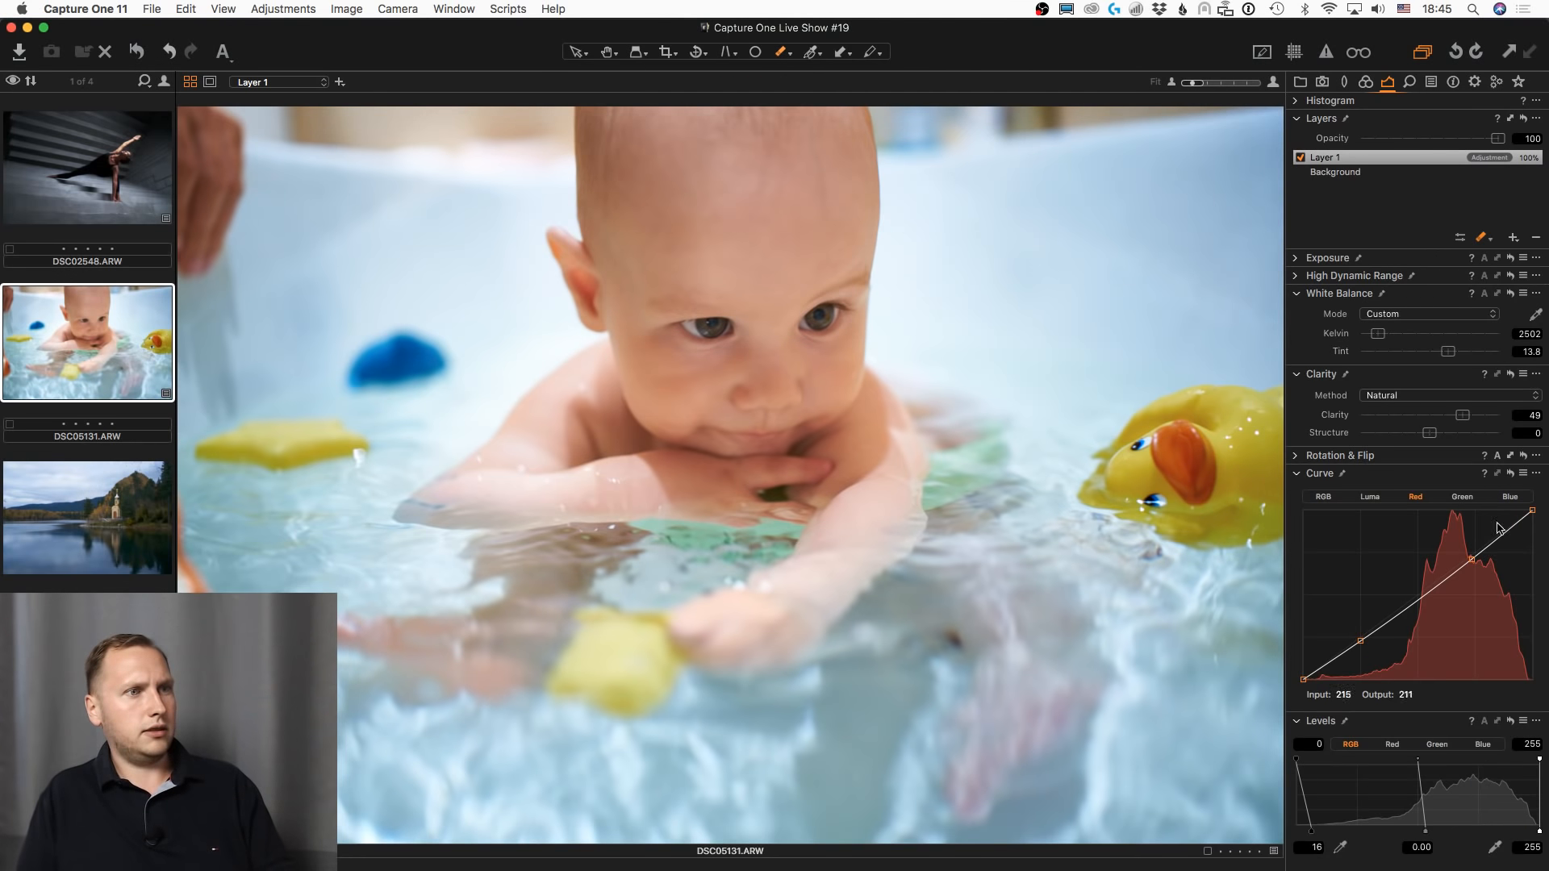
- Try lowering Layer 1's saturation and undo the change
{"action": "left_click", "coordinate": [1295, 258]}
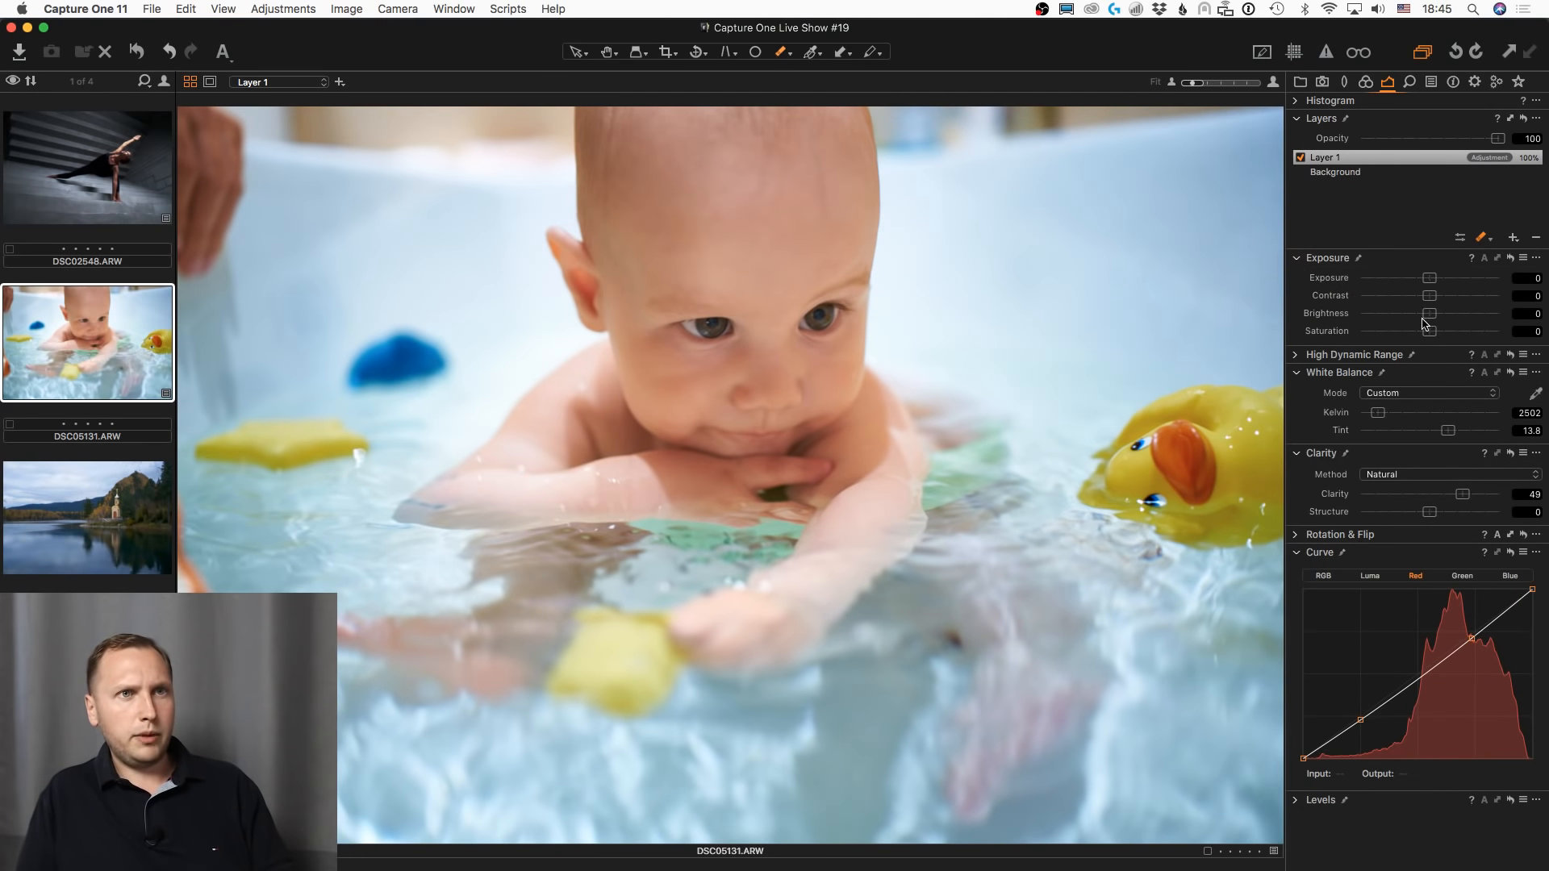
{"action": "left_click_drag", "start_coordinate": [1428, 331], "coordinate": [1390, 335]}
{"action": "key", "text": "super+z"}
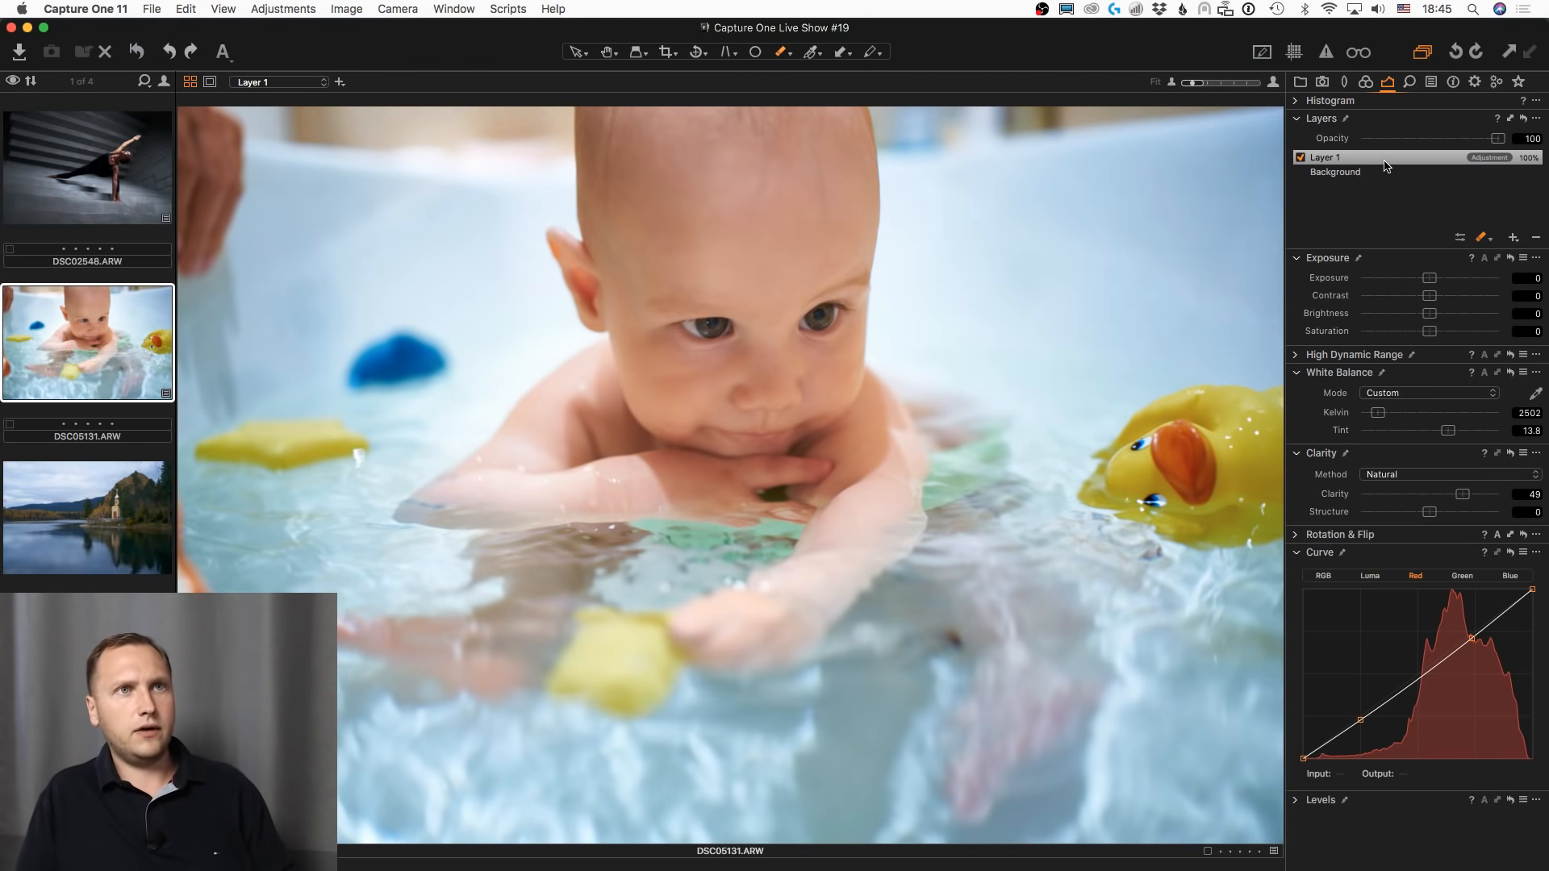
- Add a second adjustment layer to the bath photo and copy Layer 1's mask onto it
{"action": "left_click", "coordinate": [1513, 237]}
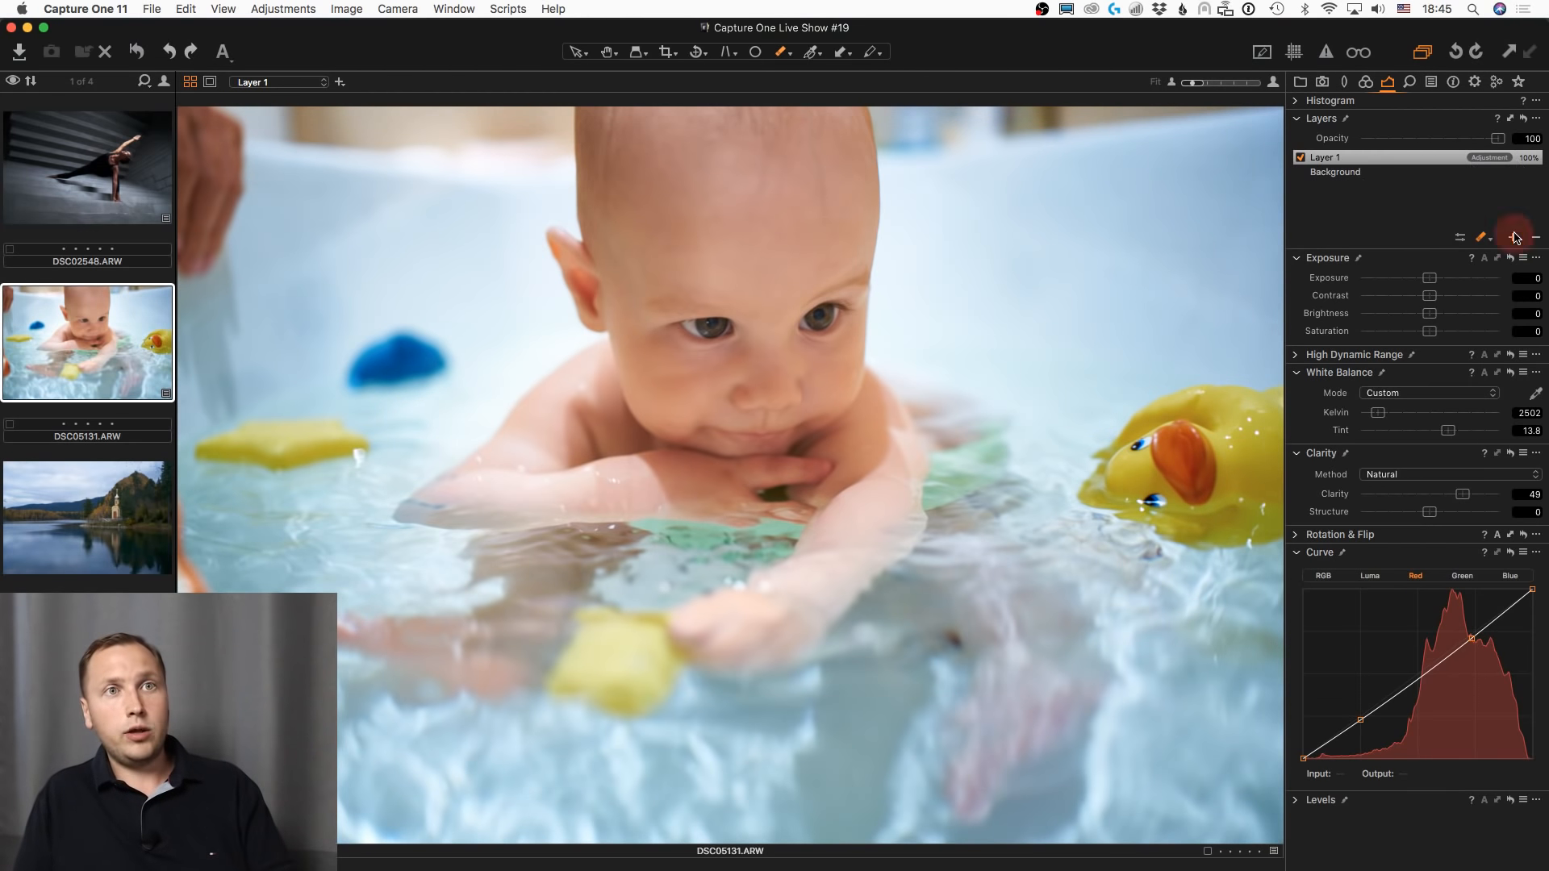
{"action": "left_click", "coordinate": [1535, 121]}
{"action": "mouse_move", "coordinate": [1436, 223]}
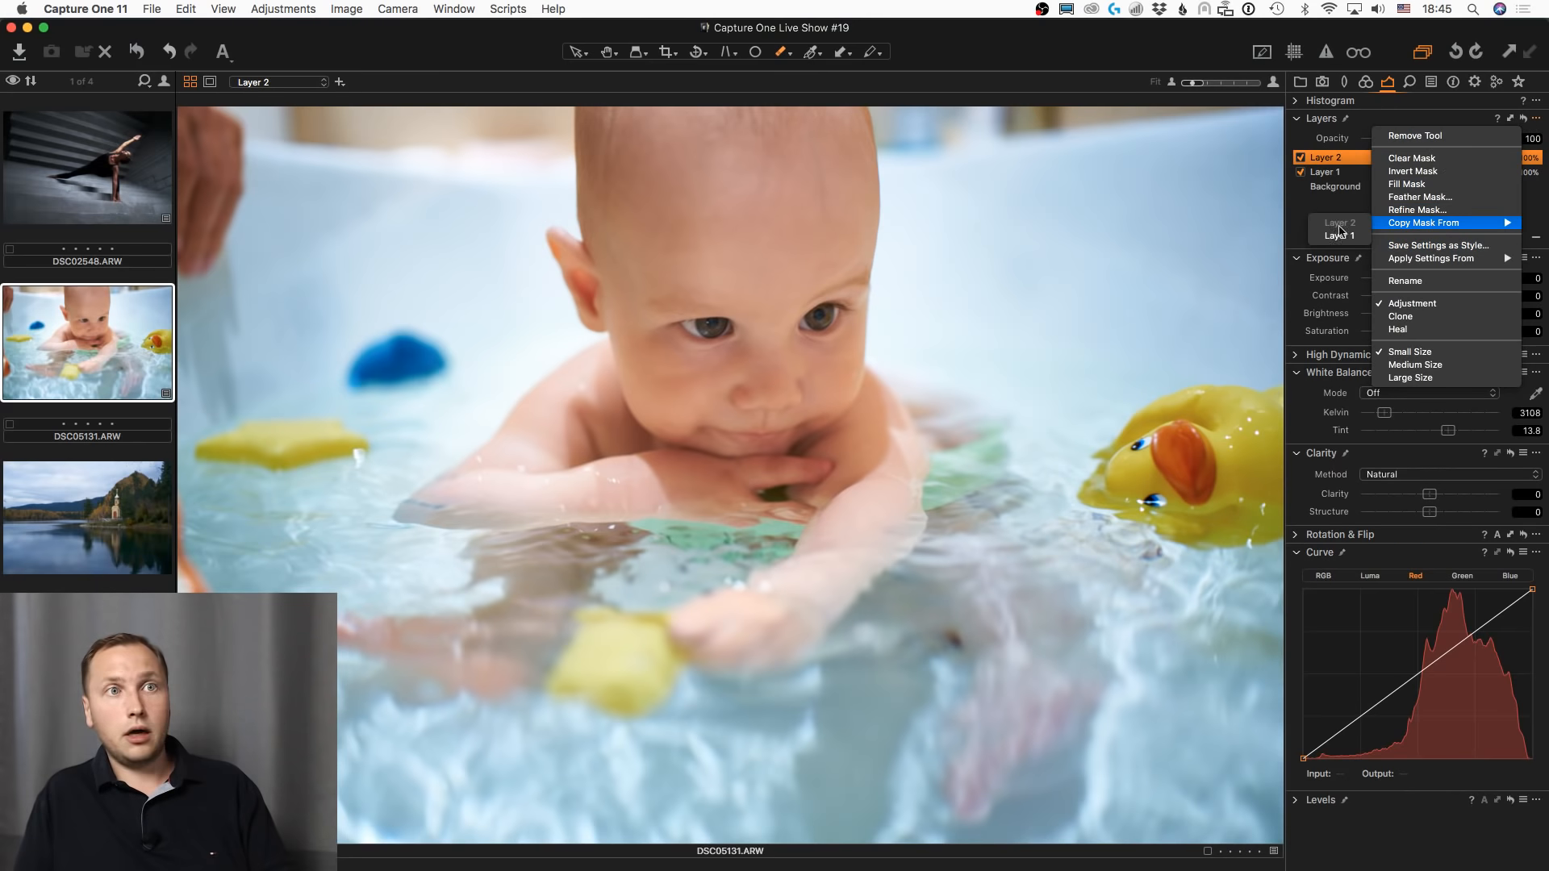
{"action": "left_click", "coordinate": [1335, 235]}
- Display Layer 2's mask, invert it so it covers the baby's skin, and hide the overlay
{"action": "key", "text": "m"}
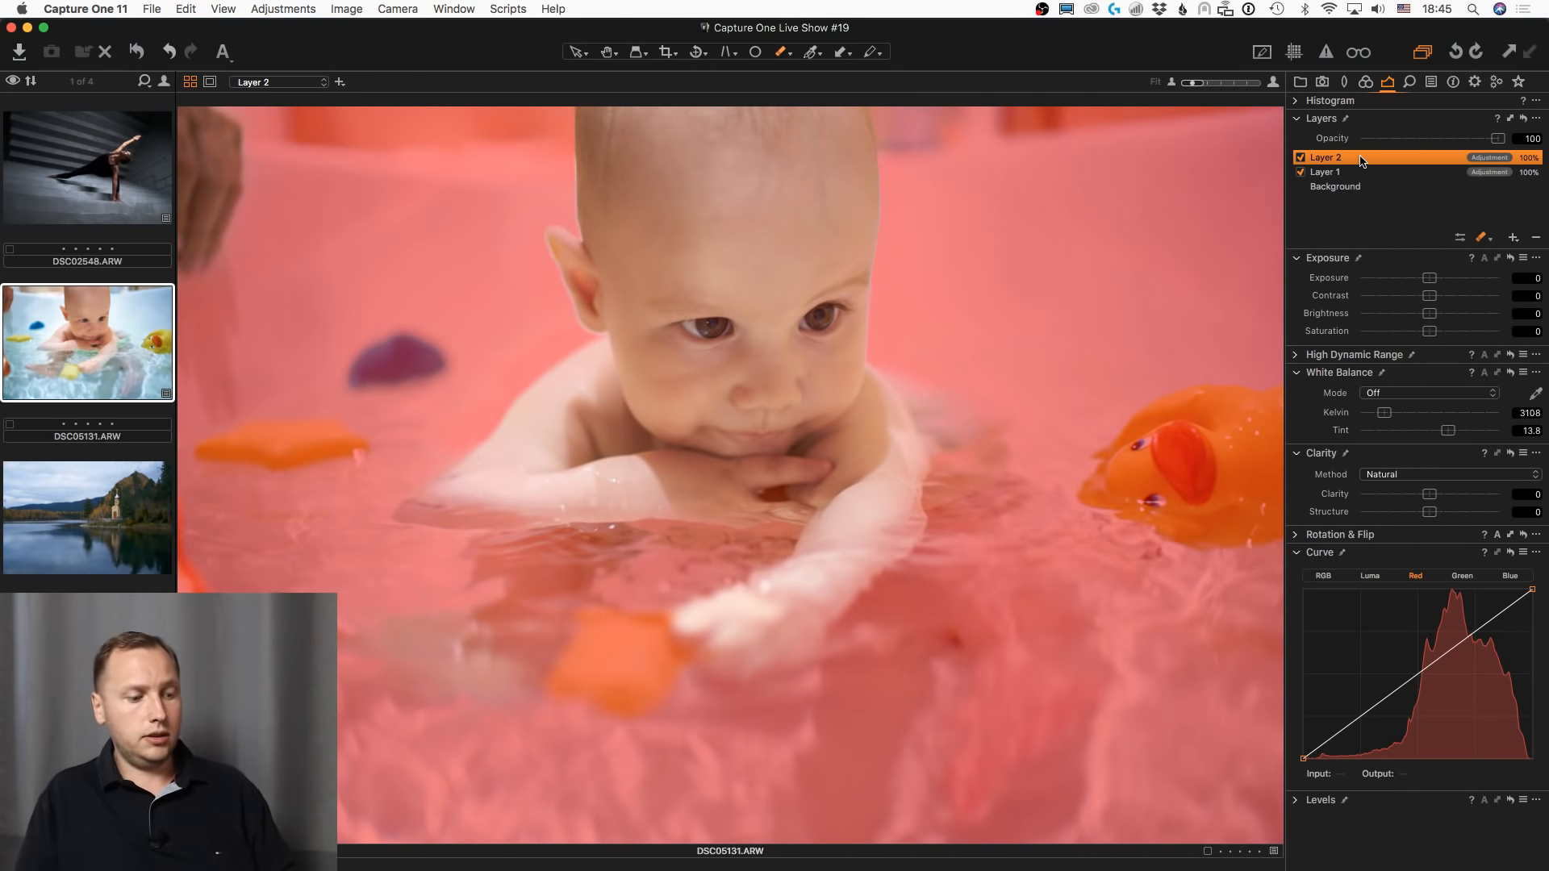
{"action": "right_click", "coordinate": [1362, 161]}
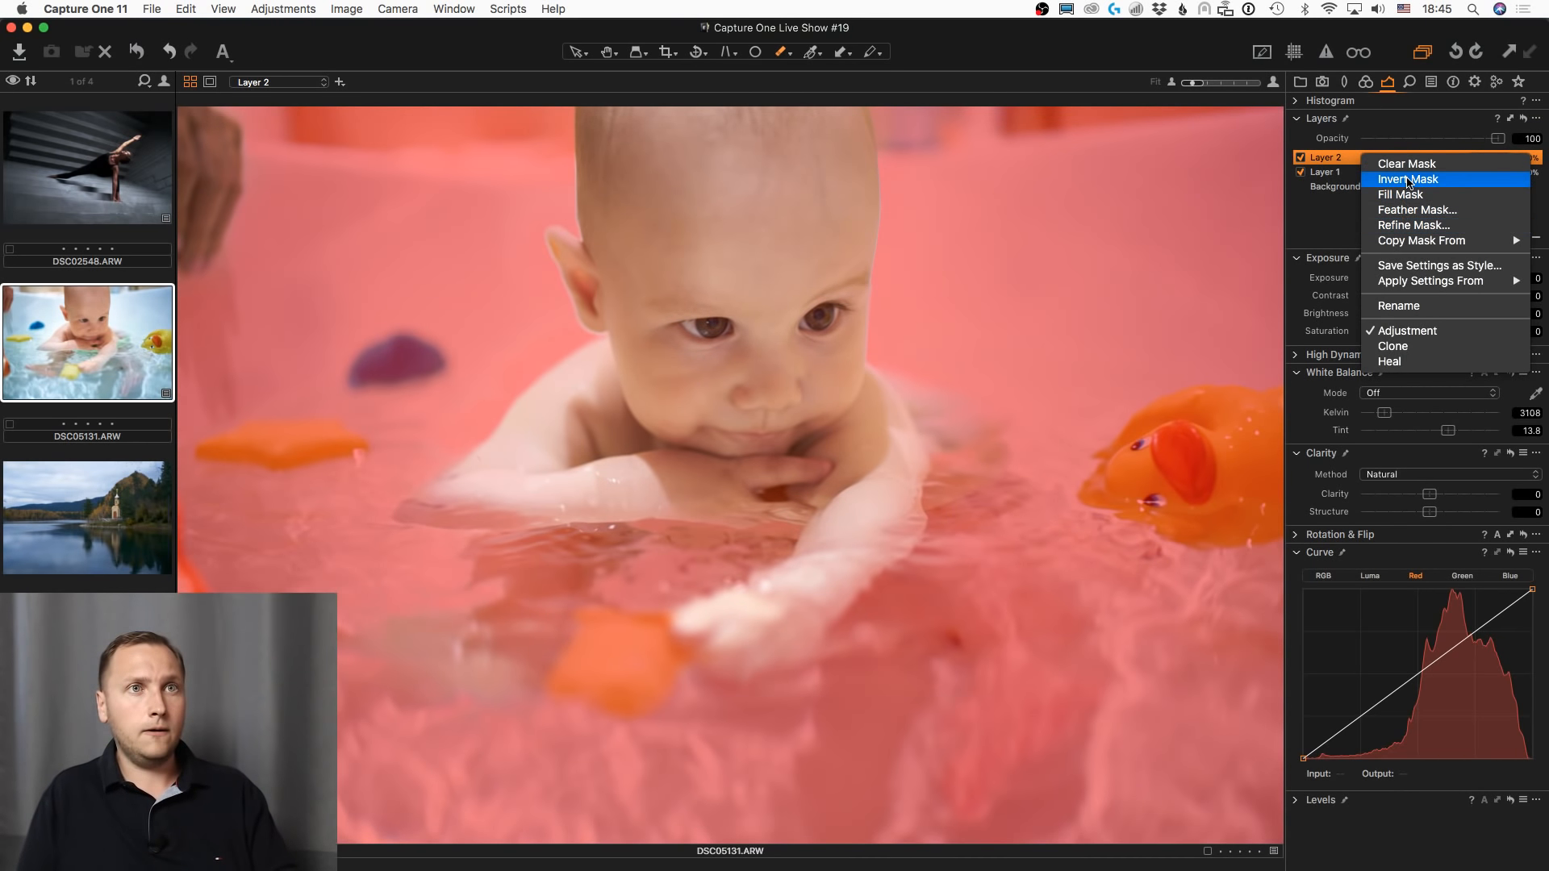
{"action": "left_click", "coordinate": [1409, 179]}
{"action": "key", "text": "m"}
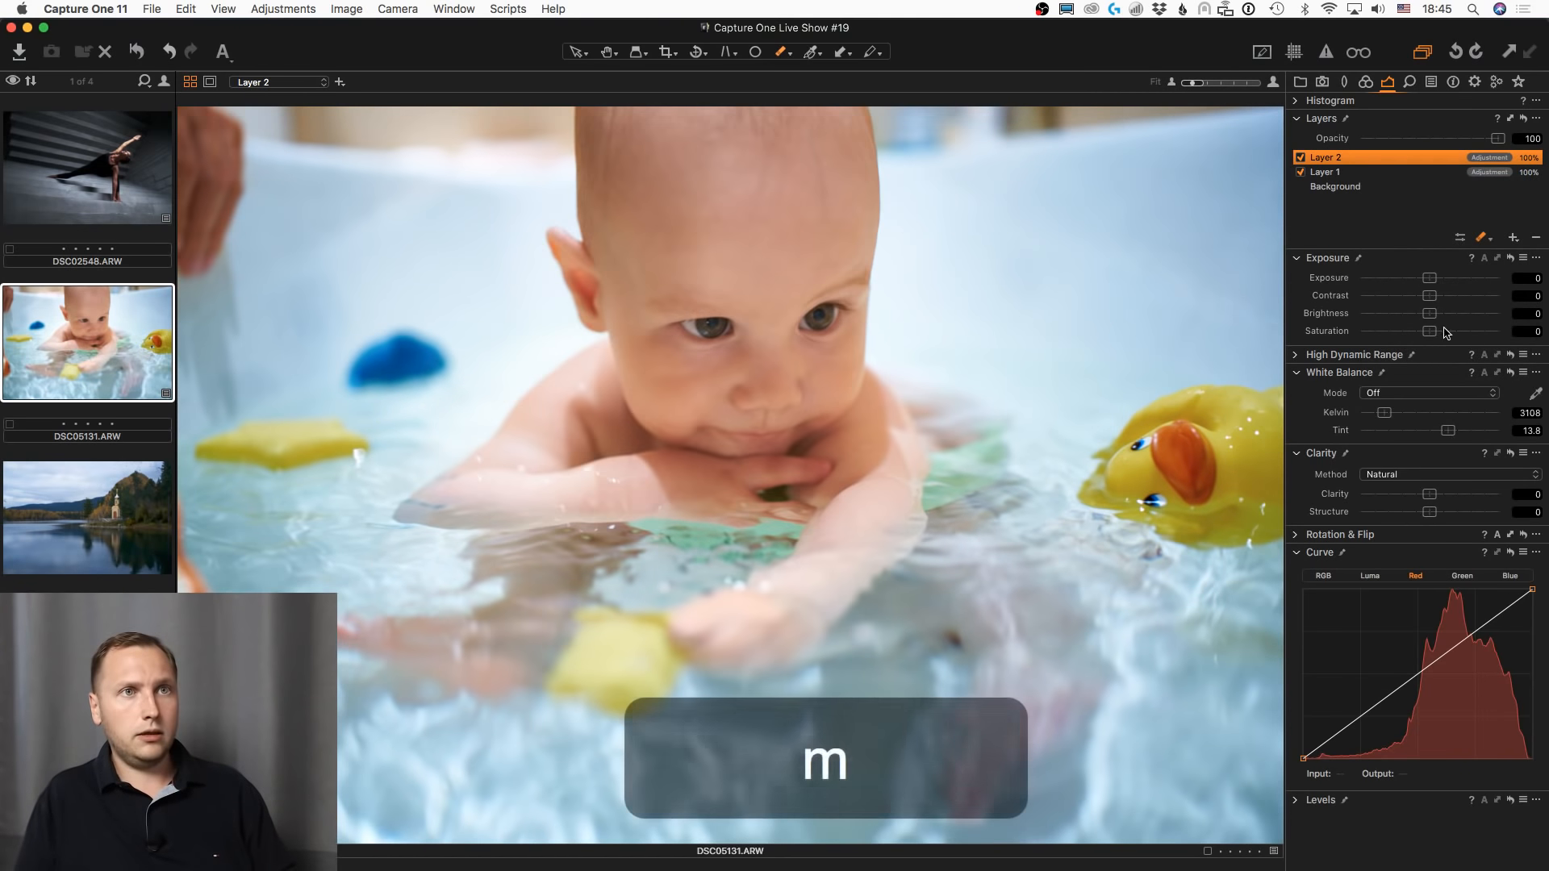
- Set Layer 2's exposure to 0.13 and contrast to 10, and compare the bath photo with its unadjusted version
{"action": "left_click_drag", "start_coordinate": [1430, 295], "coordinate": [1447, 299]}
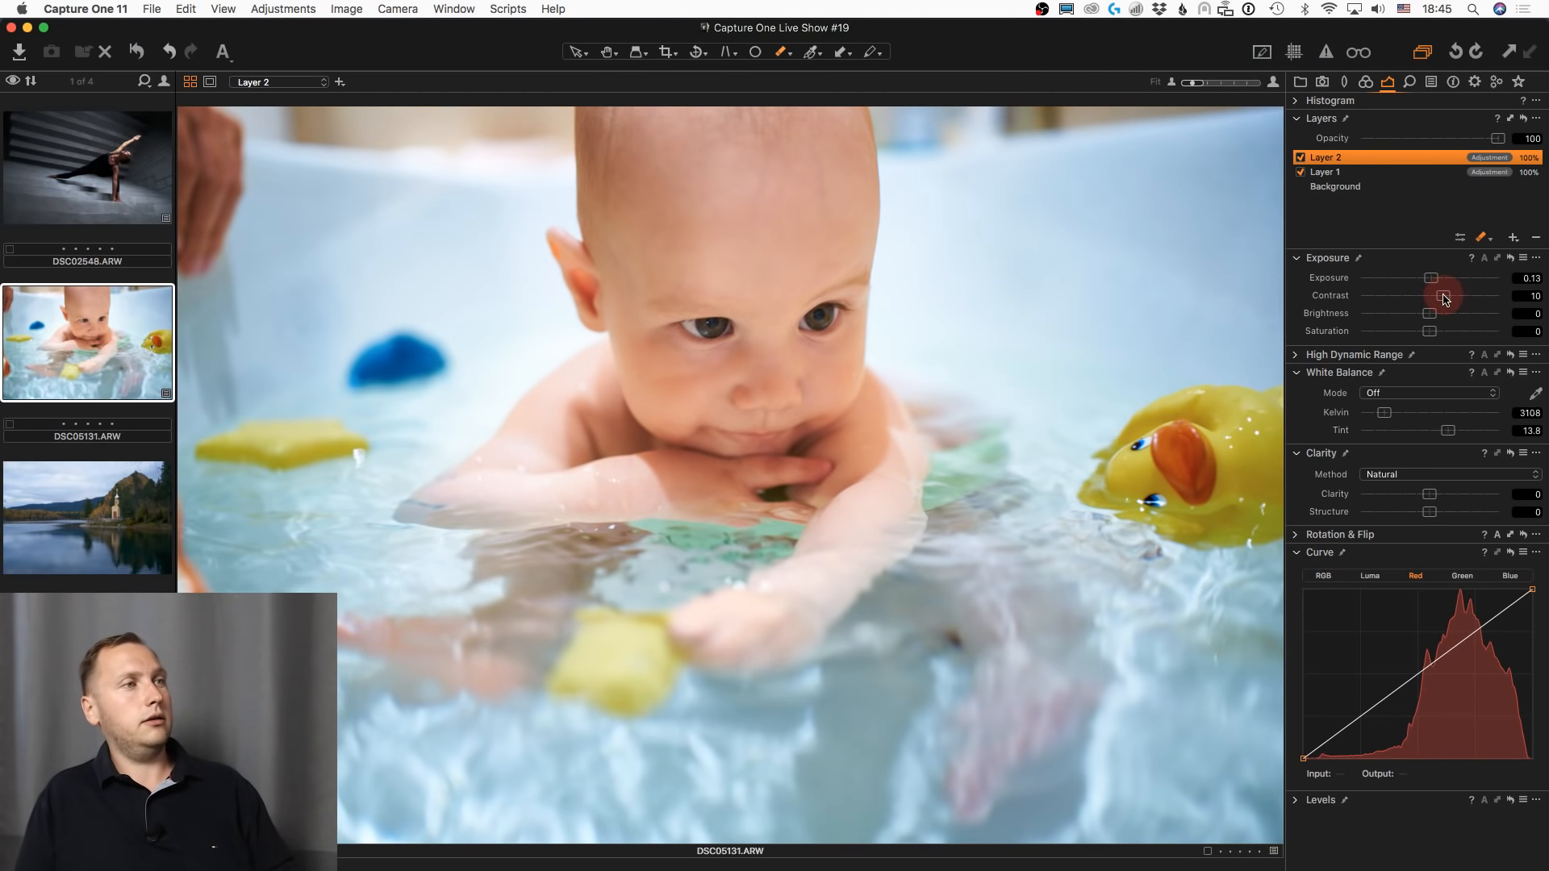
{"action": "left_click", "coordinate": [137, 51]}
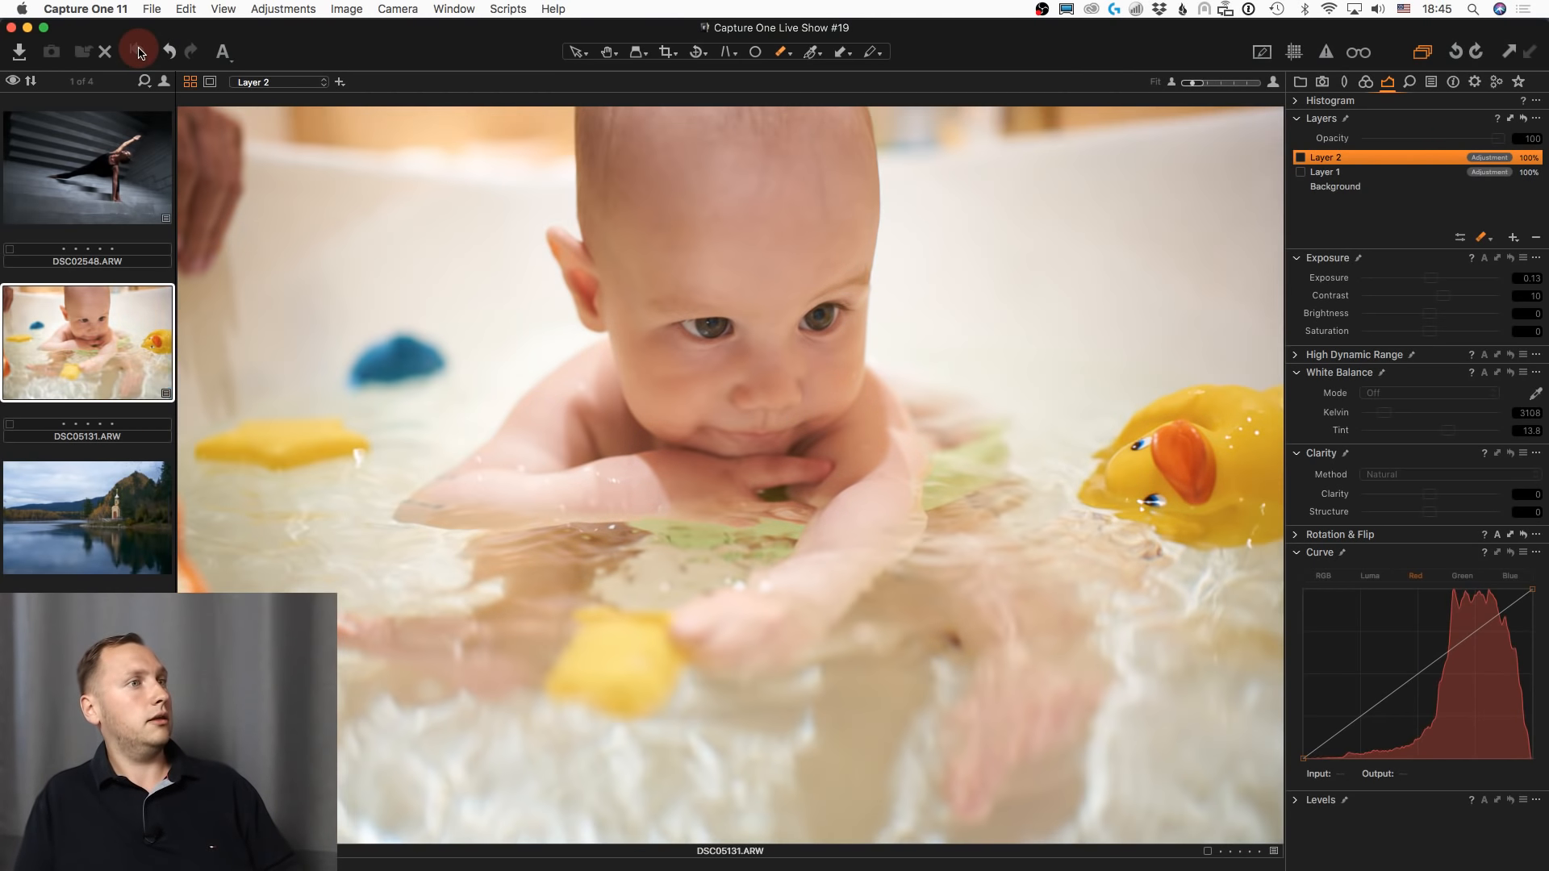
{"action": "left_click", "coordinate": [137, 50]}
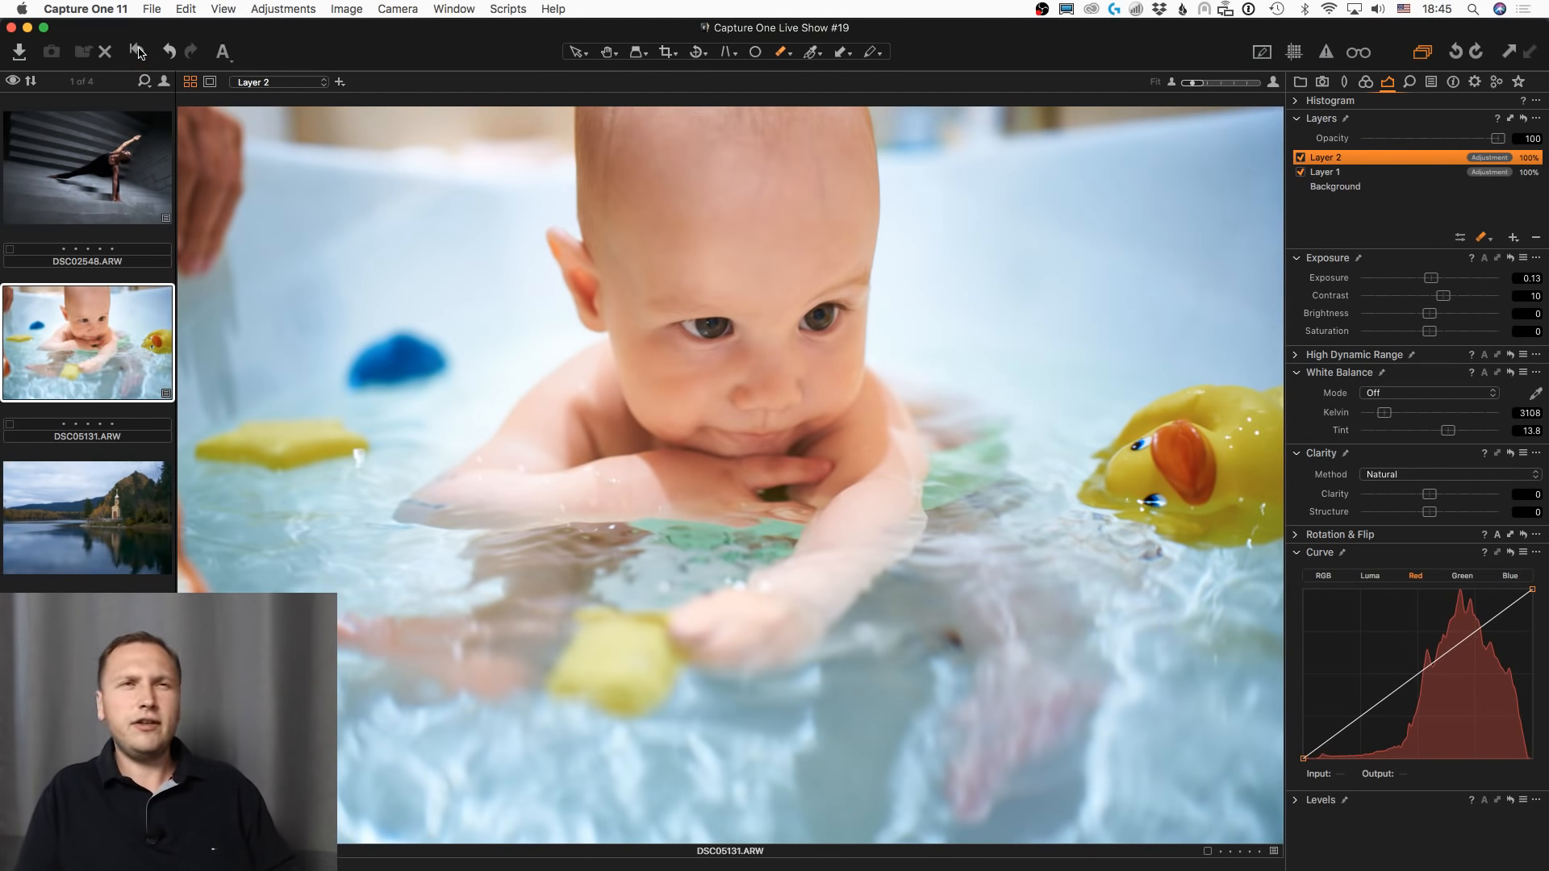
{"action": "left_click", "coordinate": [138, 52]}
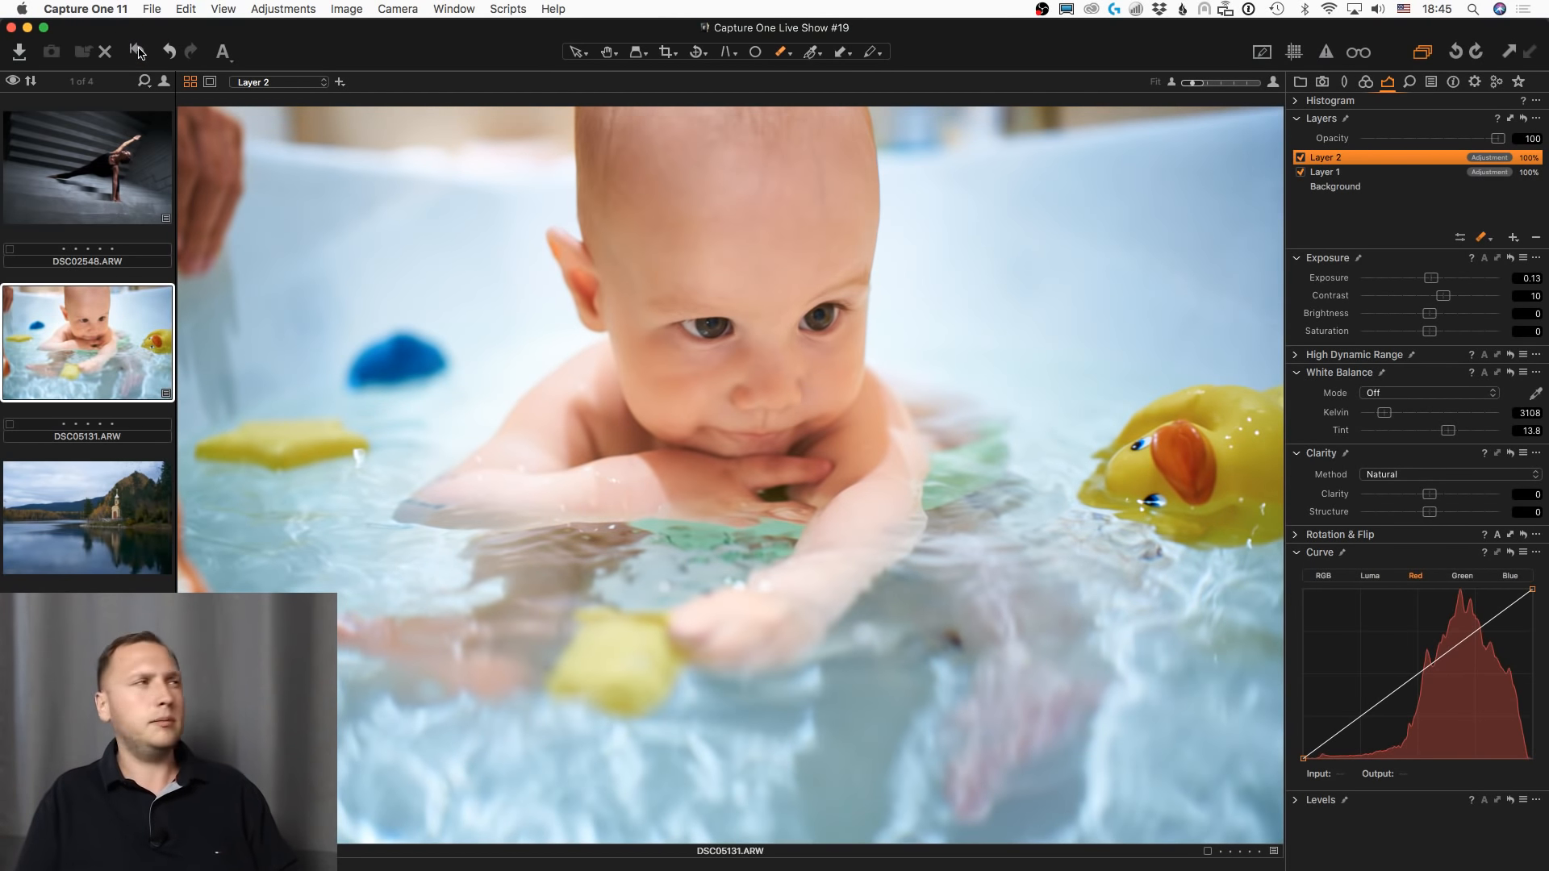
{"action": "left_click", "coordinate": [137, 52]}
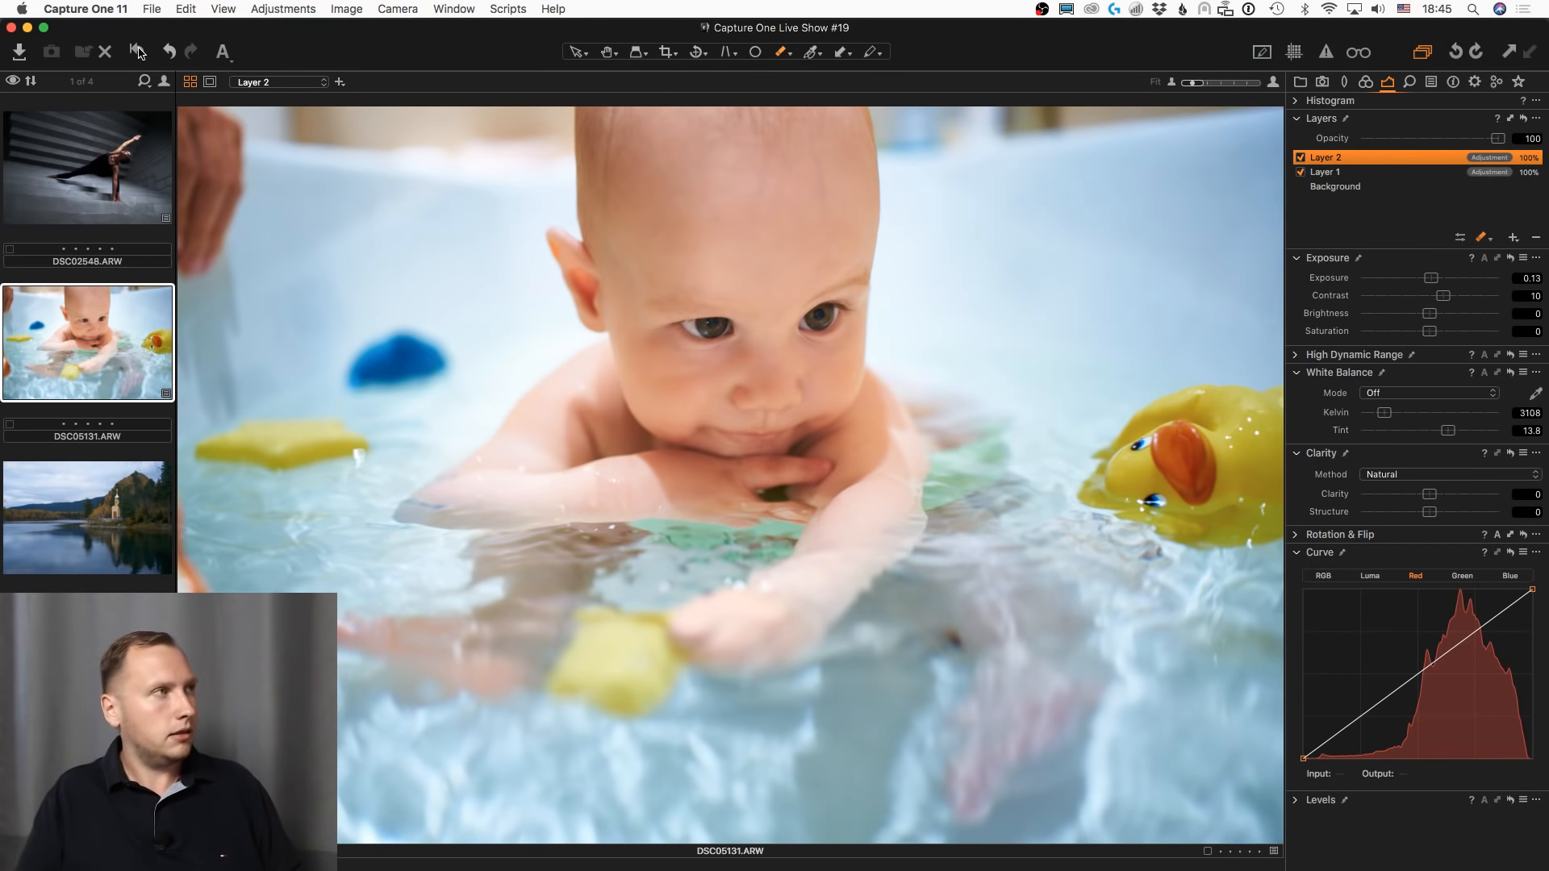
{"action": "left_click", "coordinate": [139, 53], "text": "alt"}
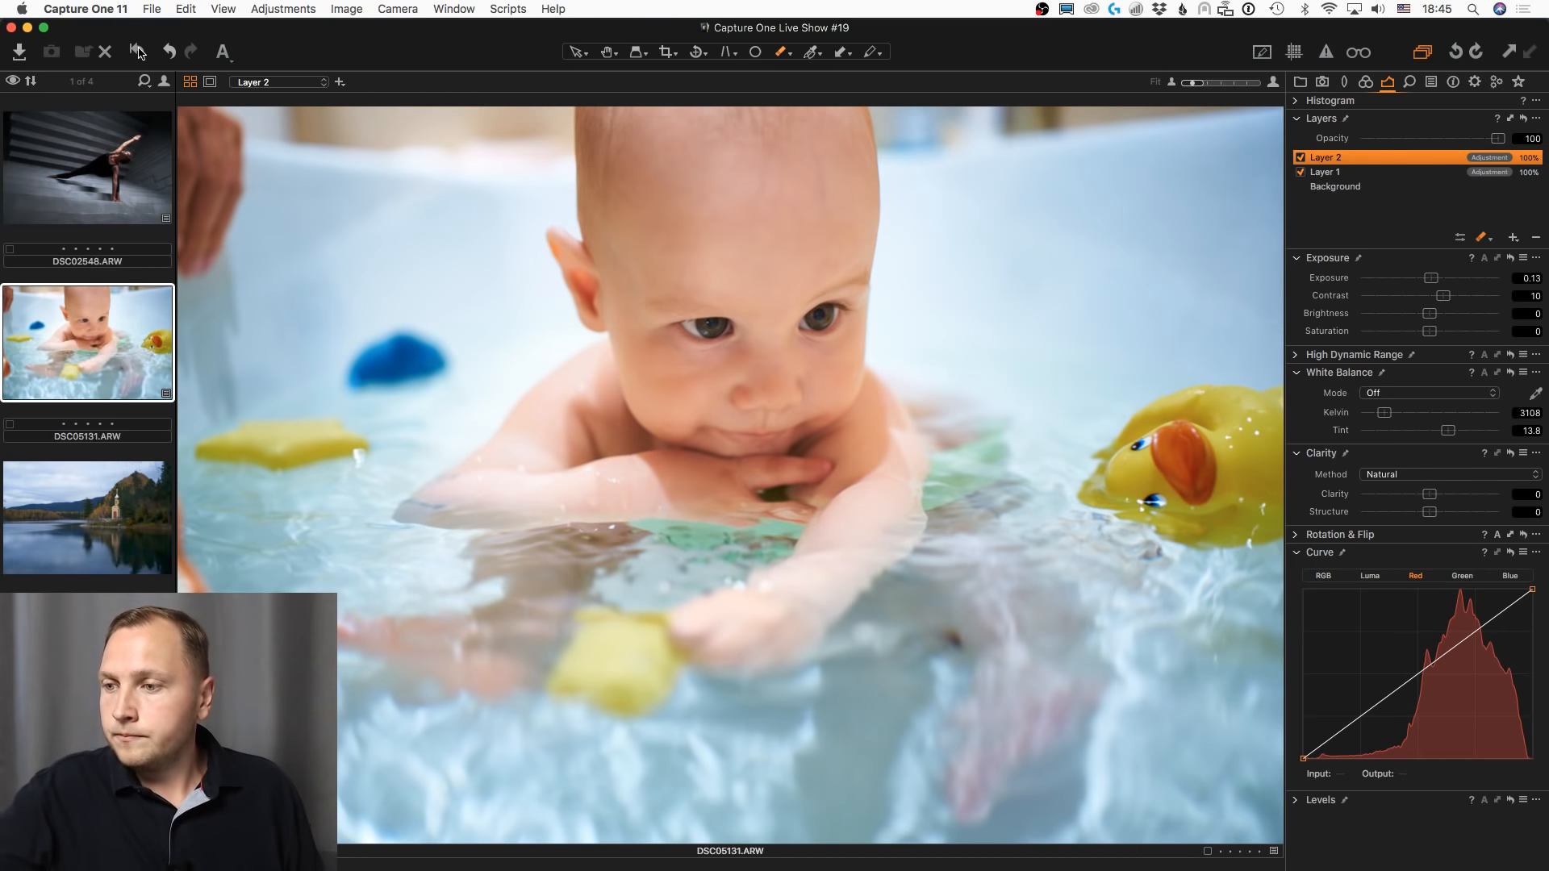
- In the lake chapel photo, pick the golden foliage color in the advanced Color Editor and create a masked layer from it
{"action": "left_click", "coordinate": [96, 533]}
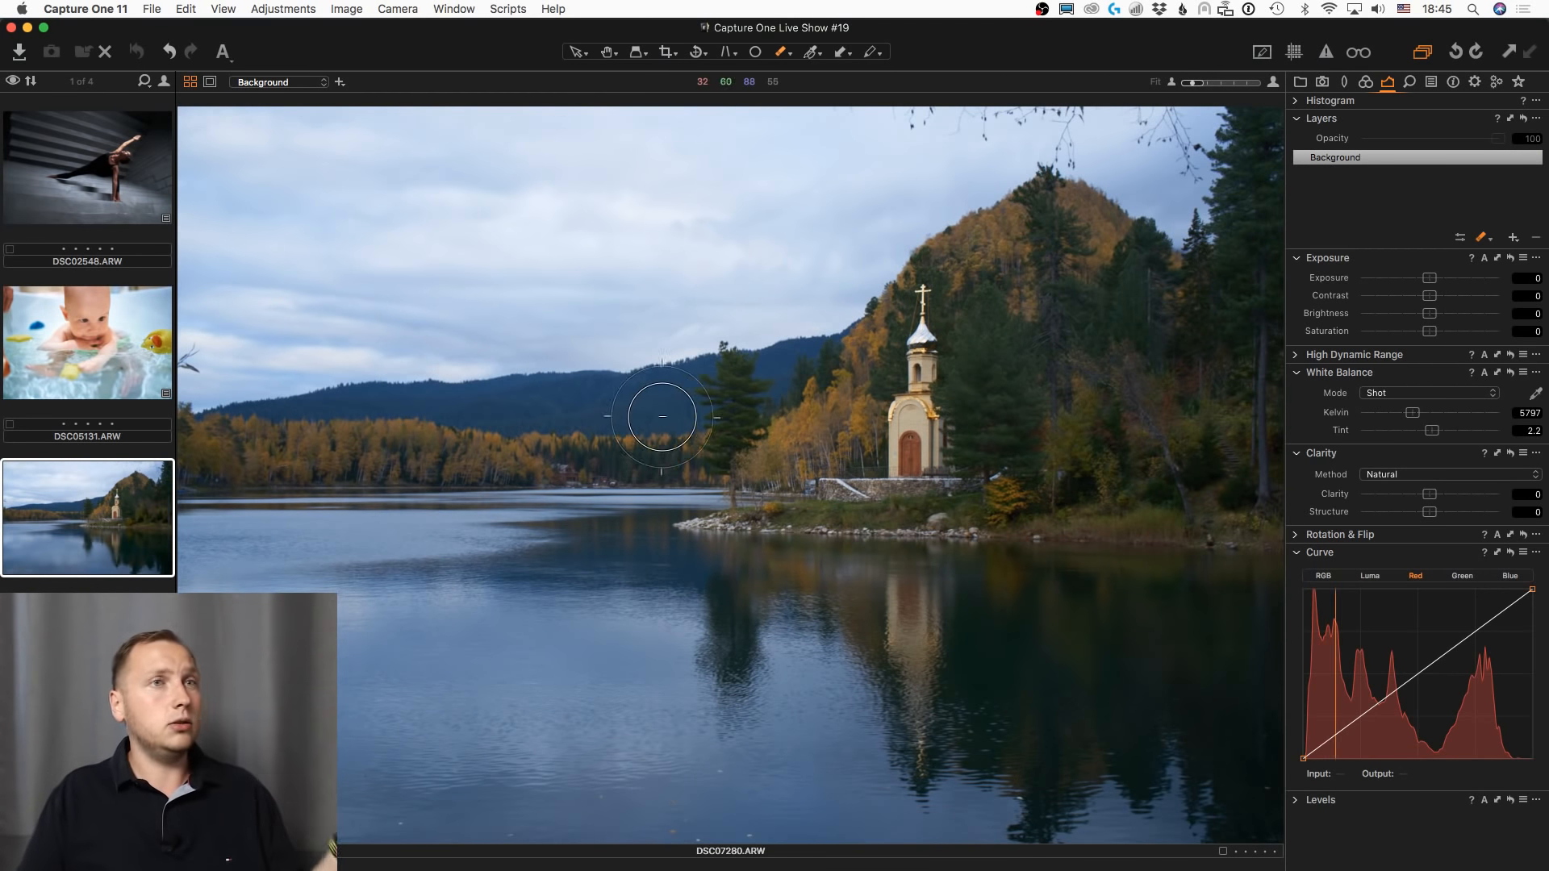
{"action": "left_click", "coordinate": [1367, 83]}
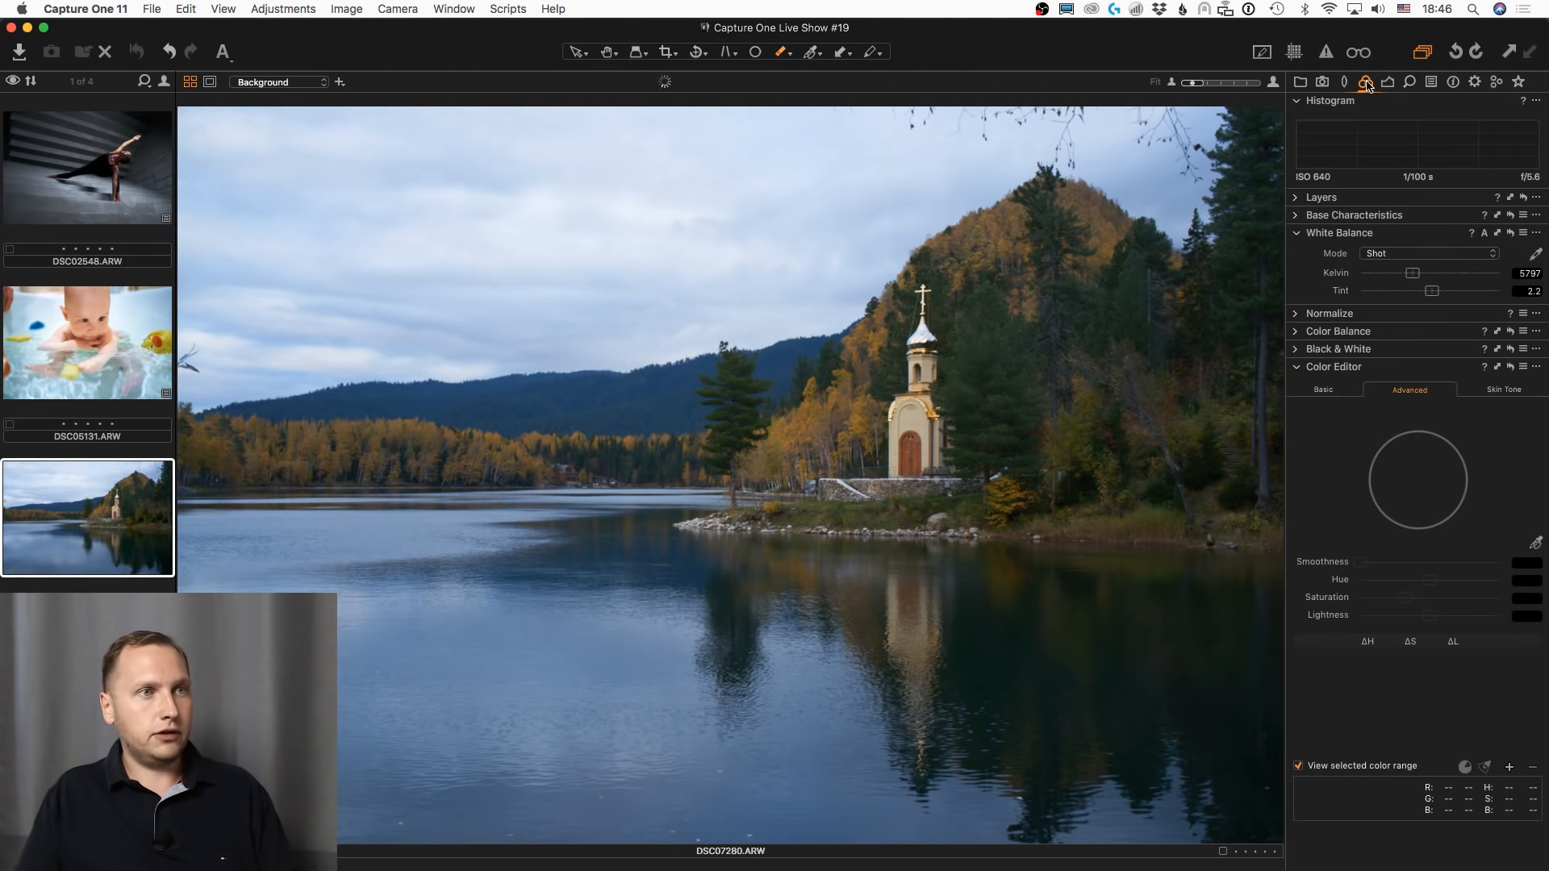
{"action": "left_click", "coordinate": [1532, 546]}
{"action": "left_click", "coordinate": [814, 416]}
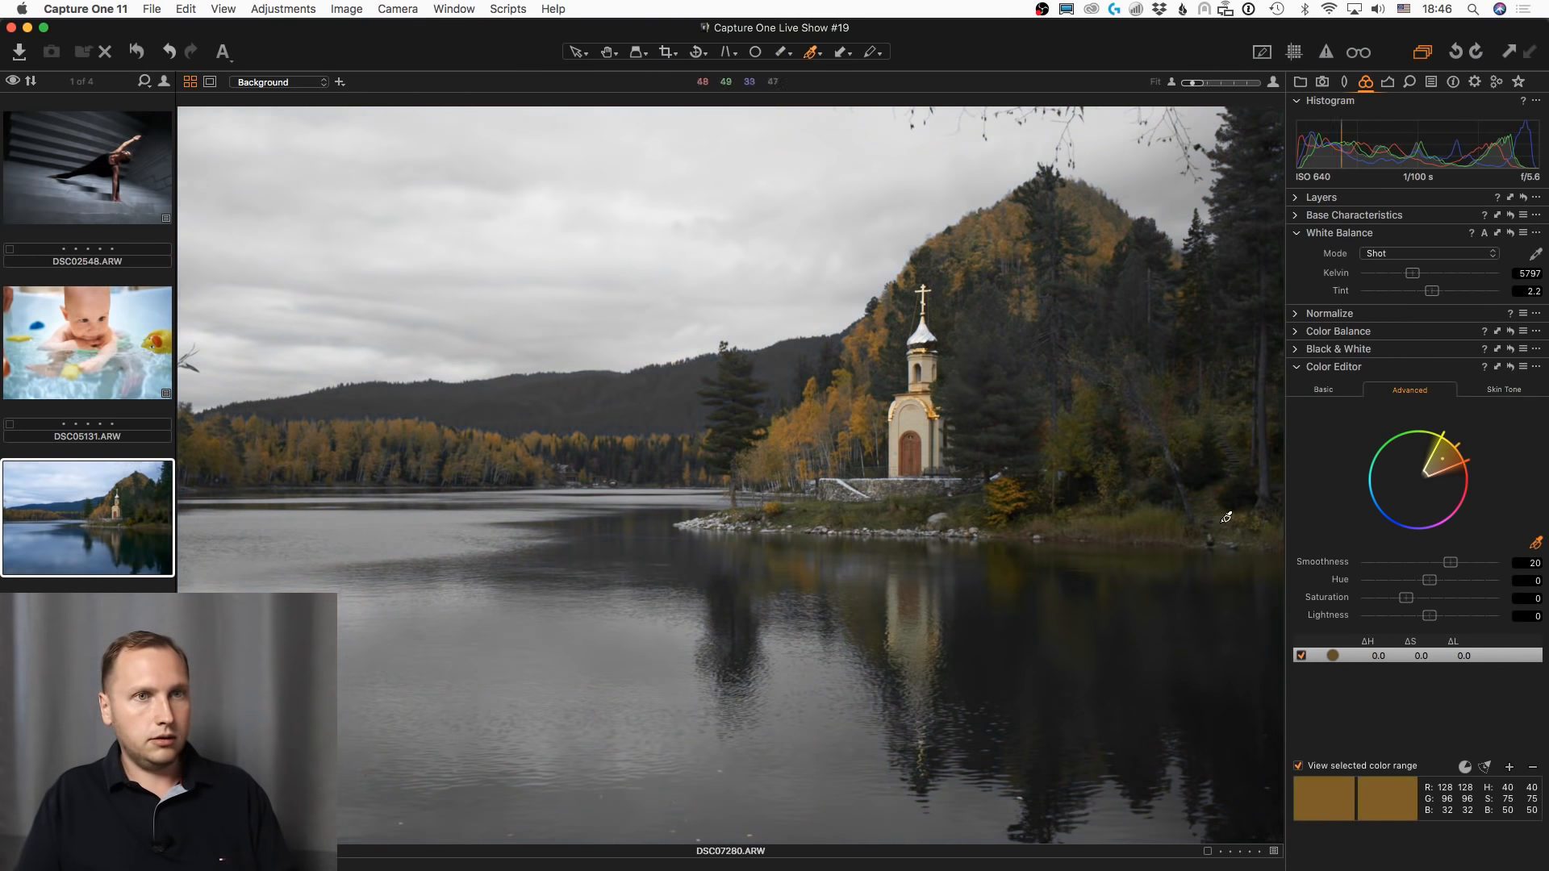
{"action": "left_click", "coordinate": [1536, 366]}
{"action": "left_click", "coordinate": [1436, 420]}
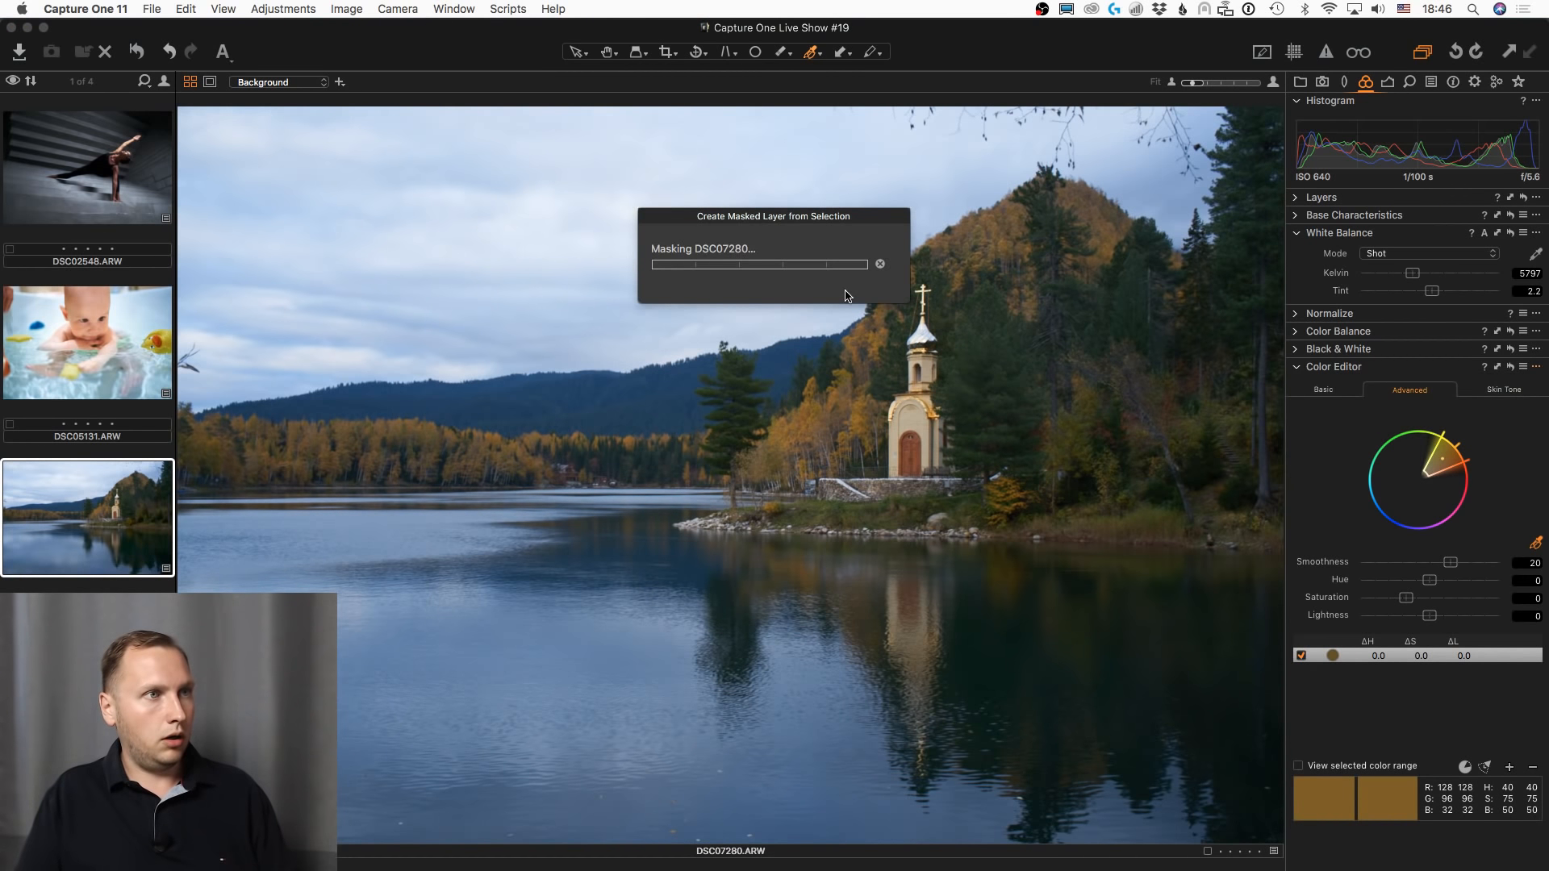
- Display the new foliage mask on Layer 1 and refine it with a radius of 205
{"action": "key", "text": "m"}
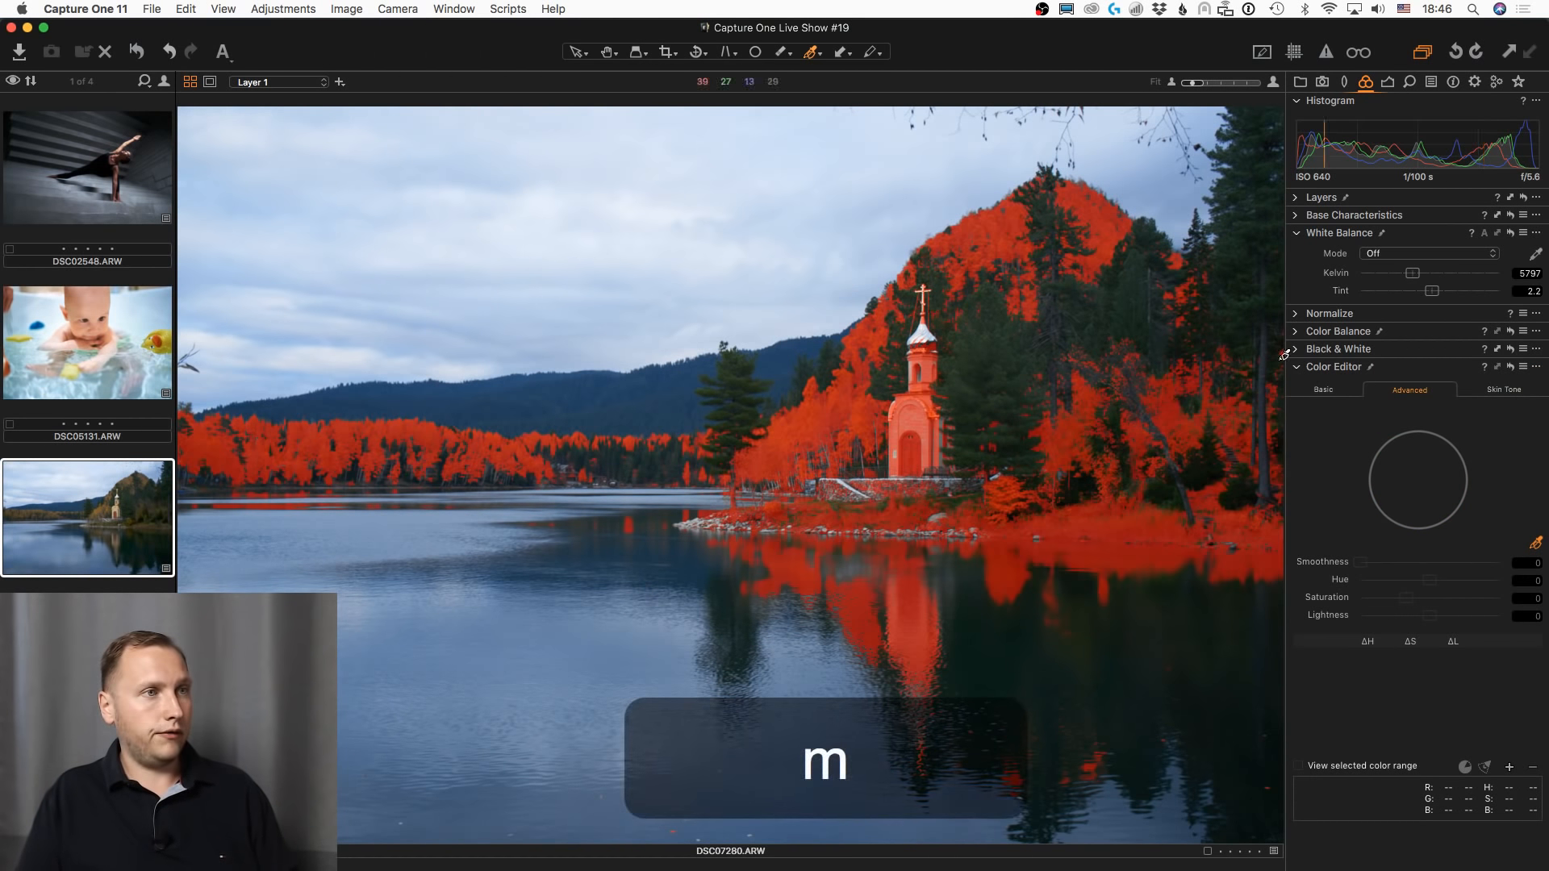
{"action": "left_click", "coordinate": [1387, 81]}
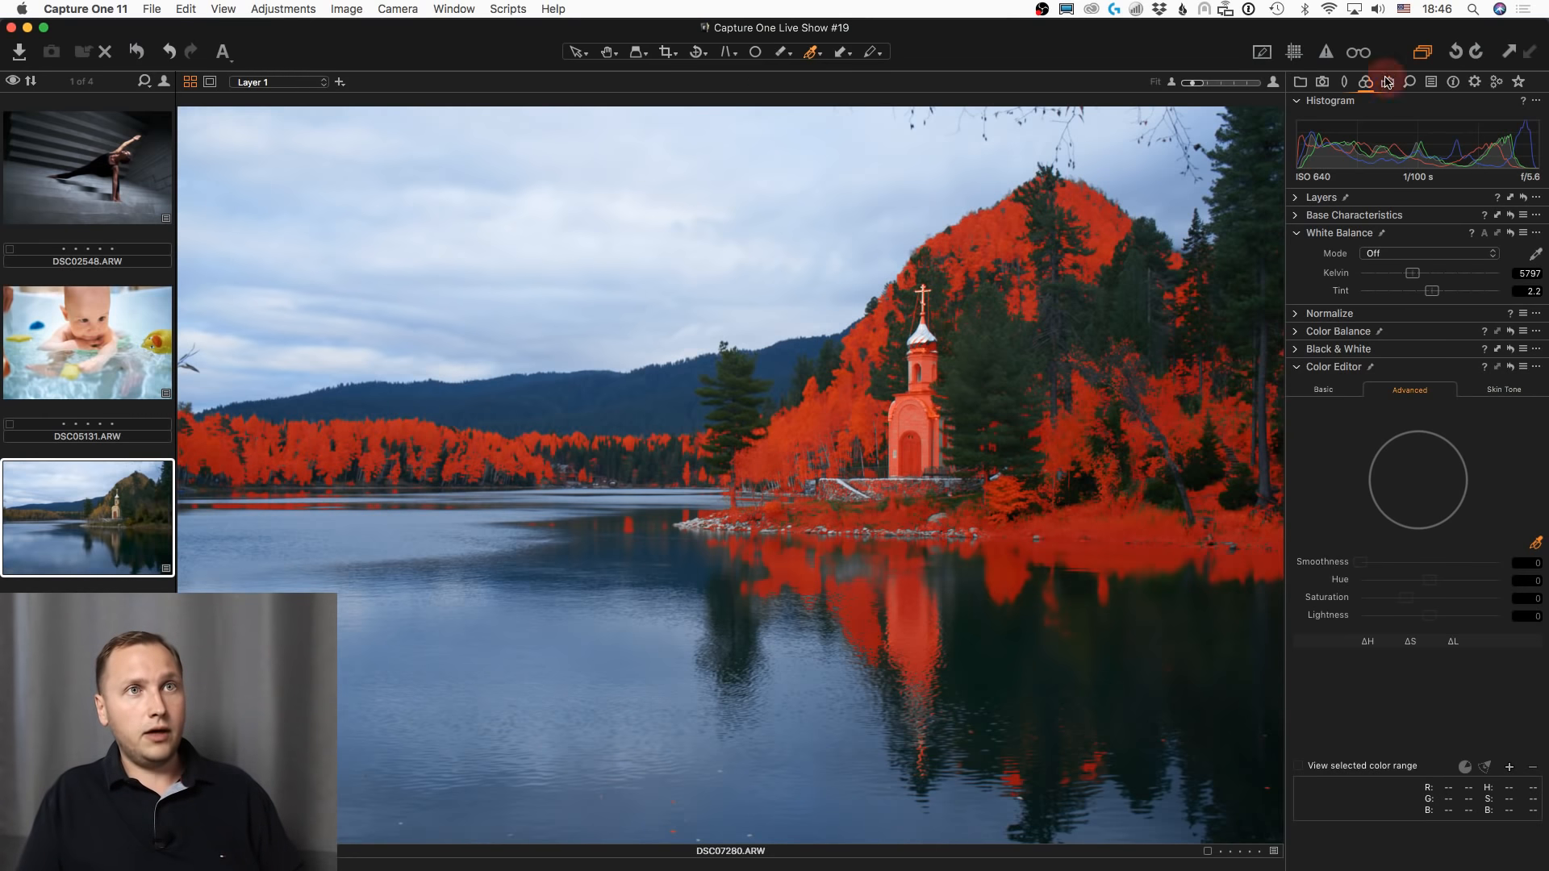
{"action": "right_click", "coordinate": [1363, 160]}
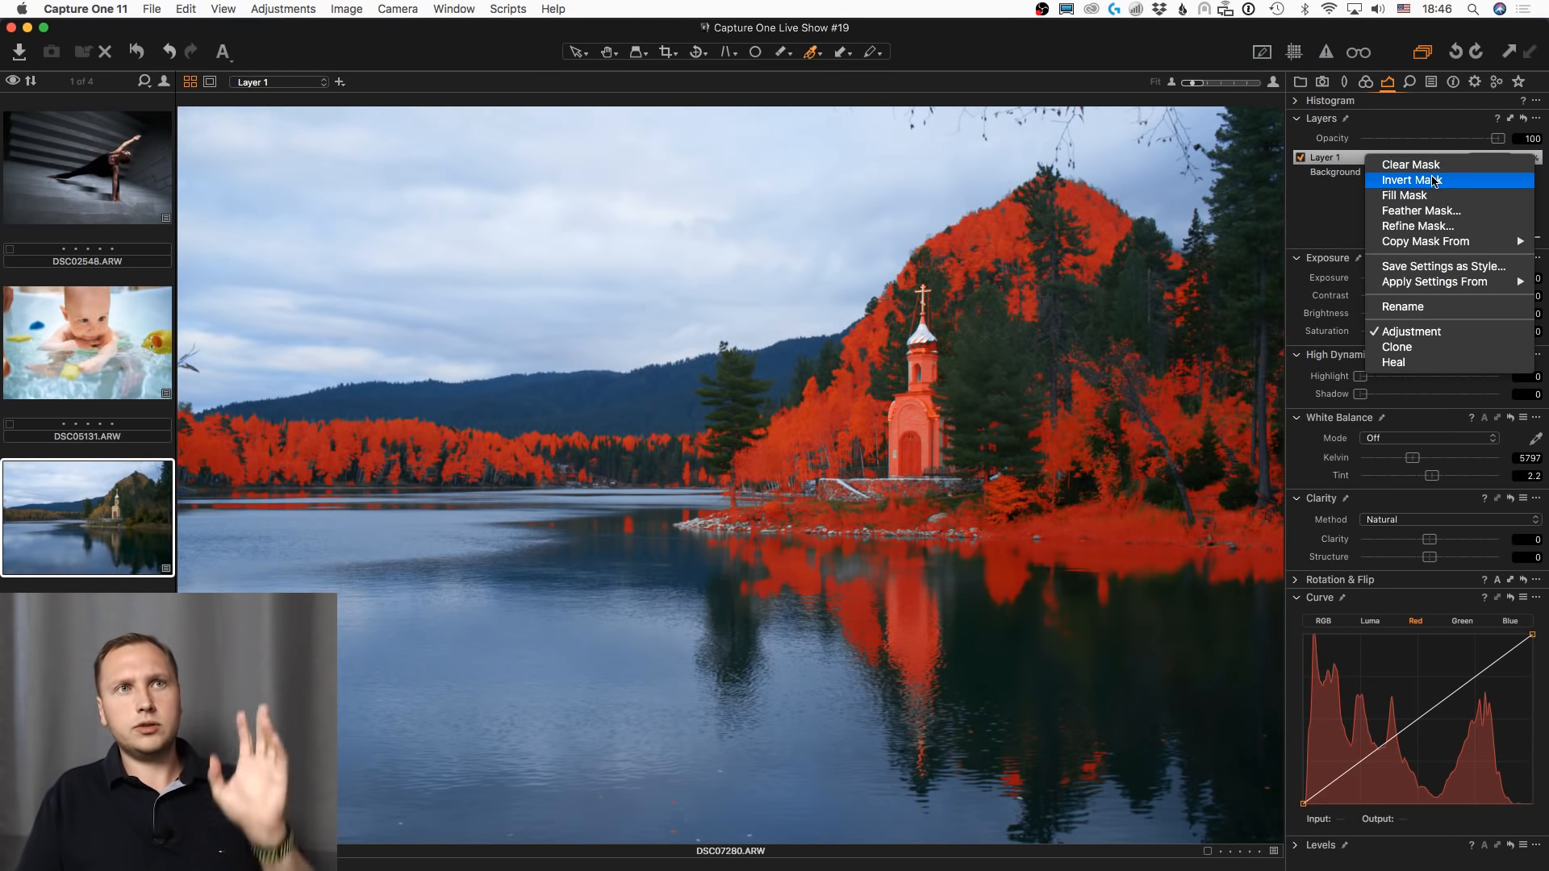
{"action": "left_click", "coordinate": [1462, 228]}
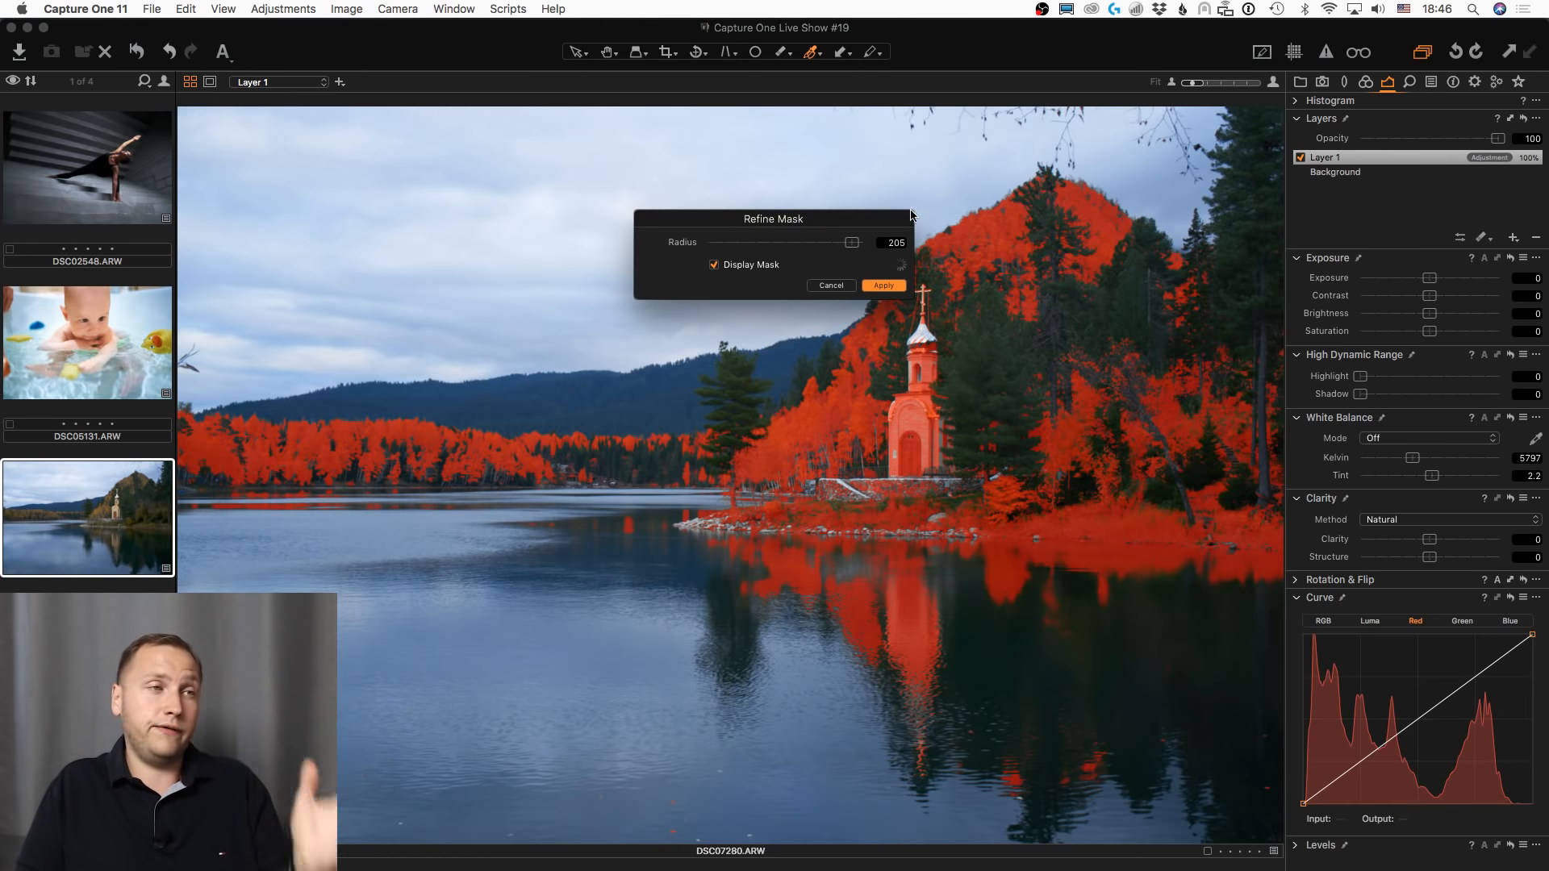
{"action": "left_click", "coordinate": [884, 287]}
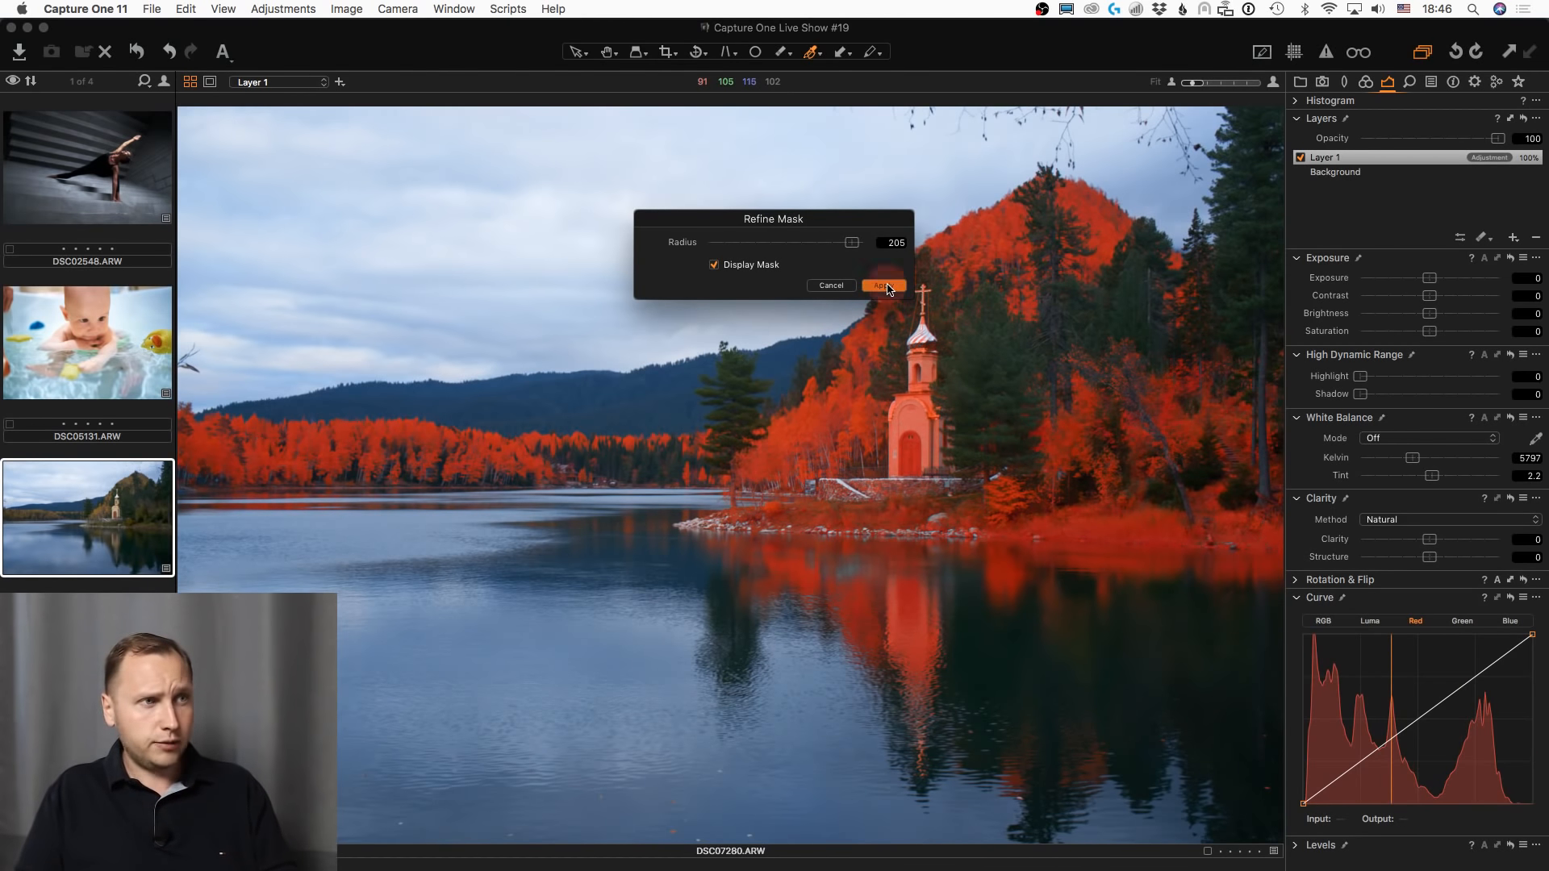
- Examine the refined mask's edge along the hillside treetops up close, and hide the mask overlay
{"action": "scroll", "coordinate": [985, 212], "scroll_direction": "up", "scroll_amount": 2}
{"action": "scroll", "coordinate": [985, 212], "scroll_direction": "up", "scroll_amount": 2}
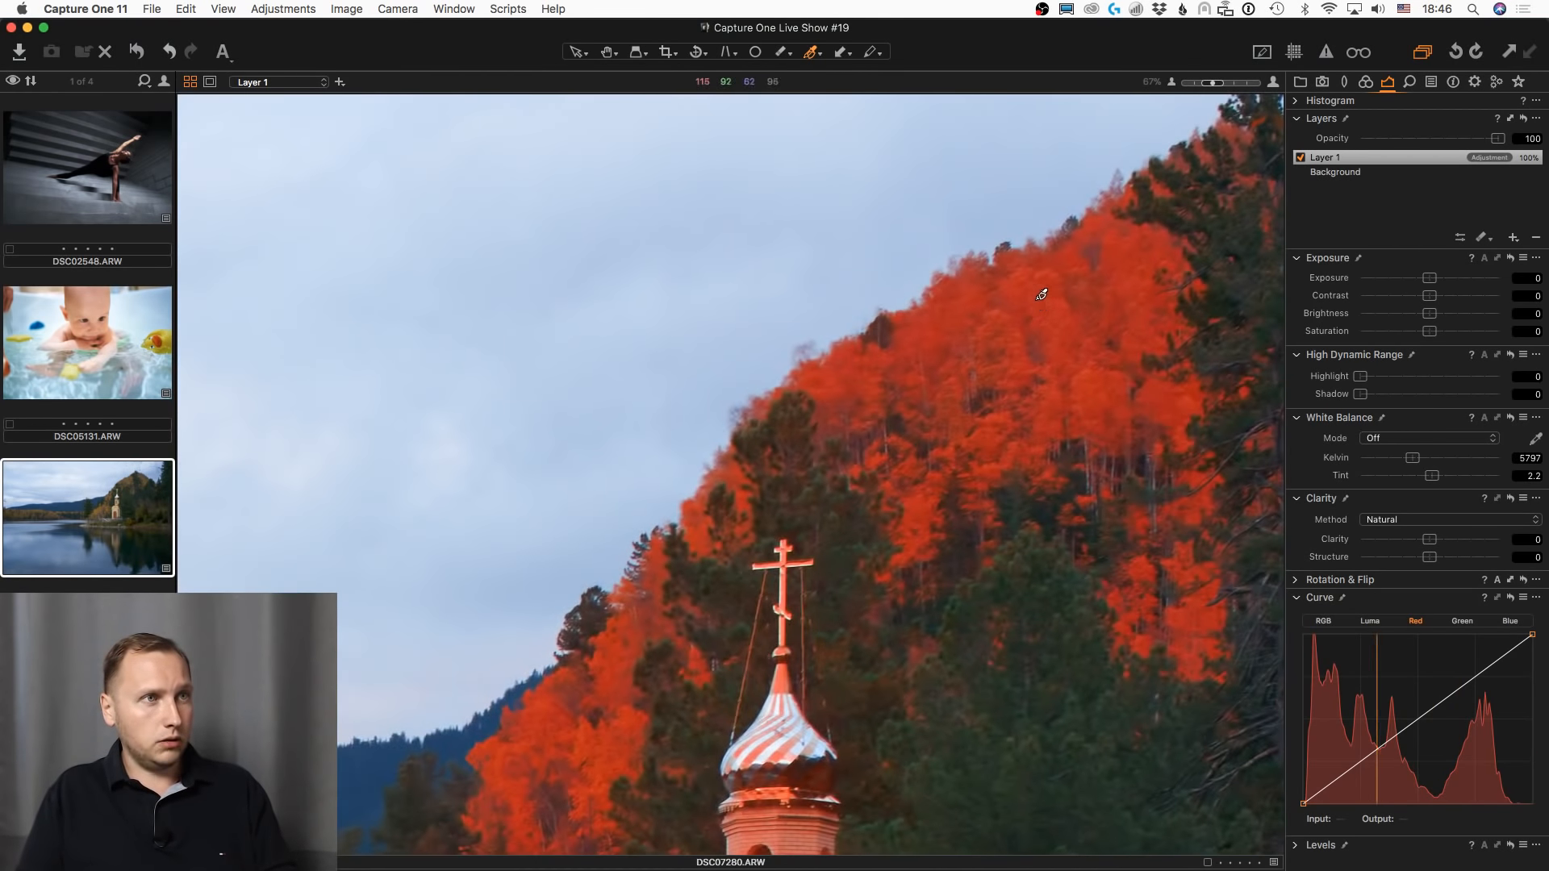
{"action": "scroll", "coordinate": [1041, 293], "scroll_direction": "up", "scroll_amount": 2}
{"action": "scroll", "coordinate": [837, 387], "scroll_direction": "up", "scroll_amount": 1}
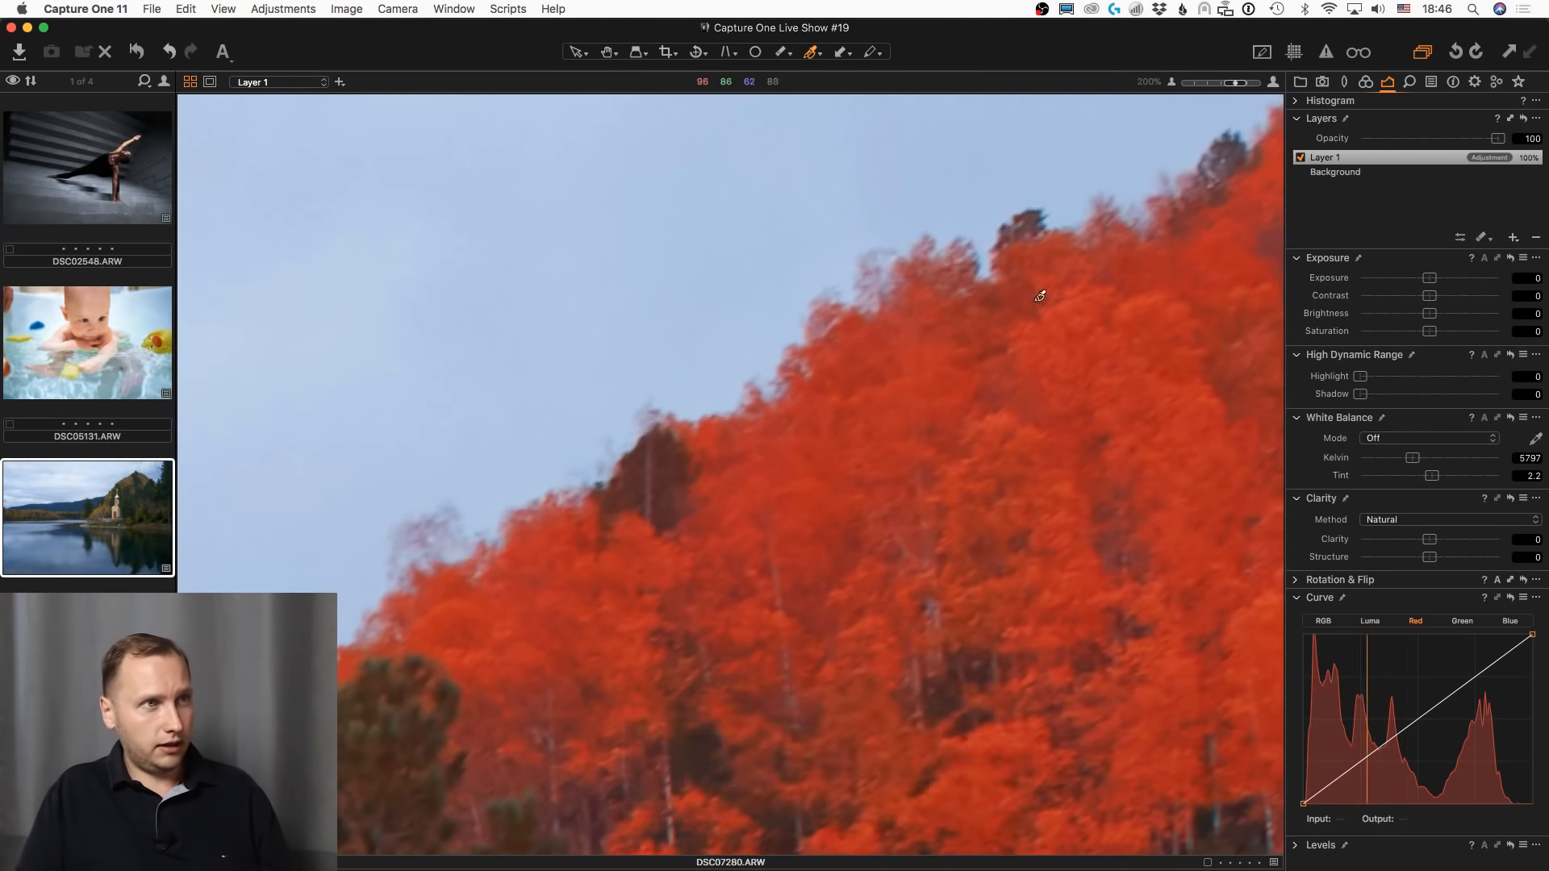
{"action": "scroll", "coordinate": [505, 542], "scroll_direction": "up", "scroll_amount": 1}
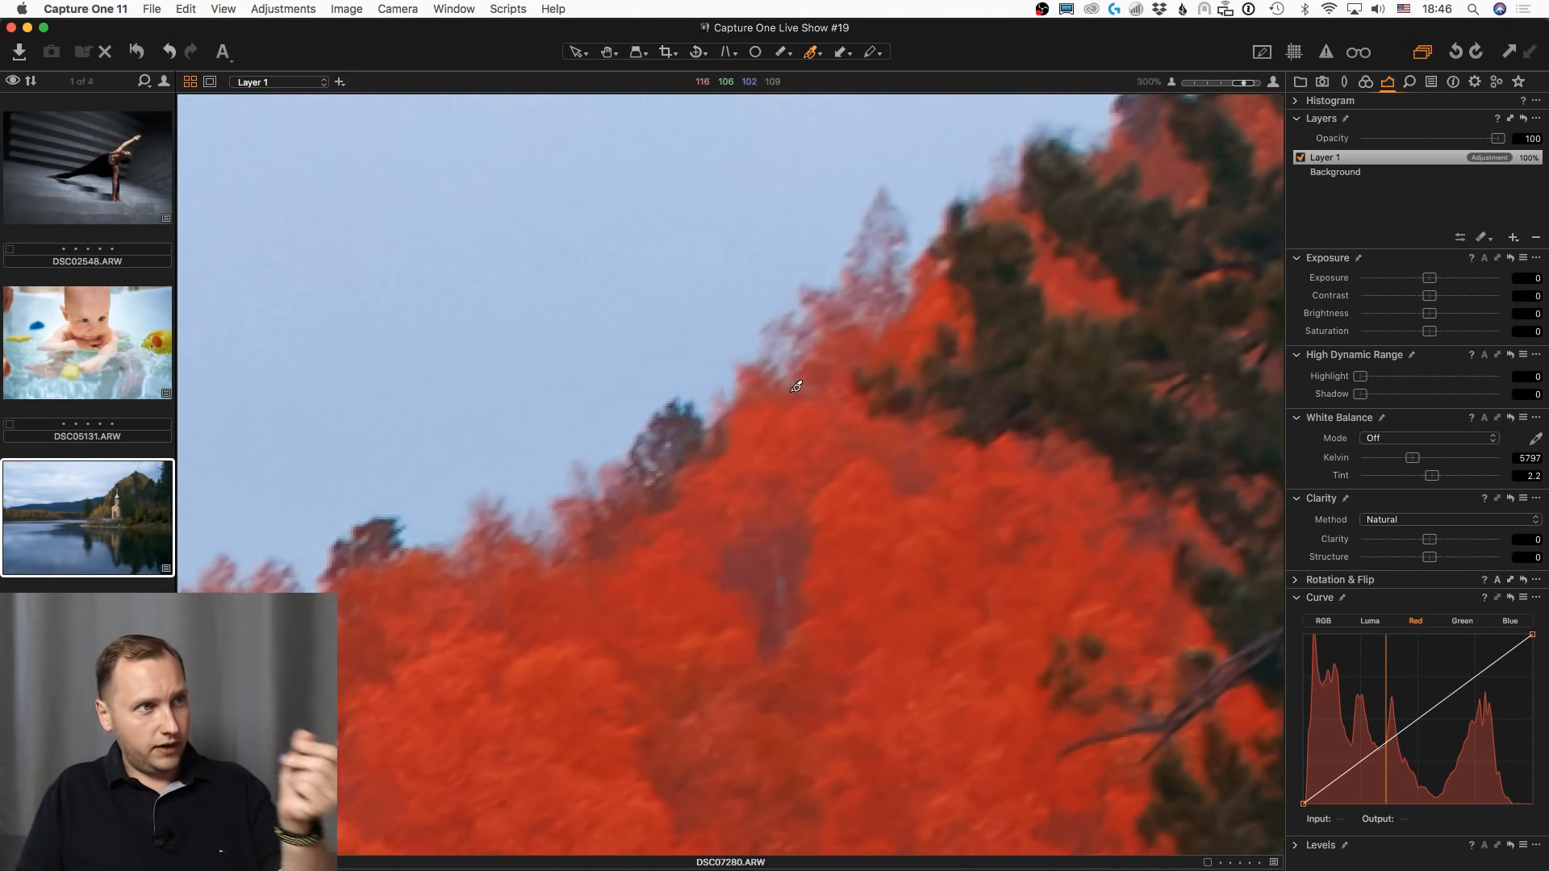
{"action": "scroll", "coordinate": [796, 386], "scroll_direction": "down", "scroll_amount": 5}
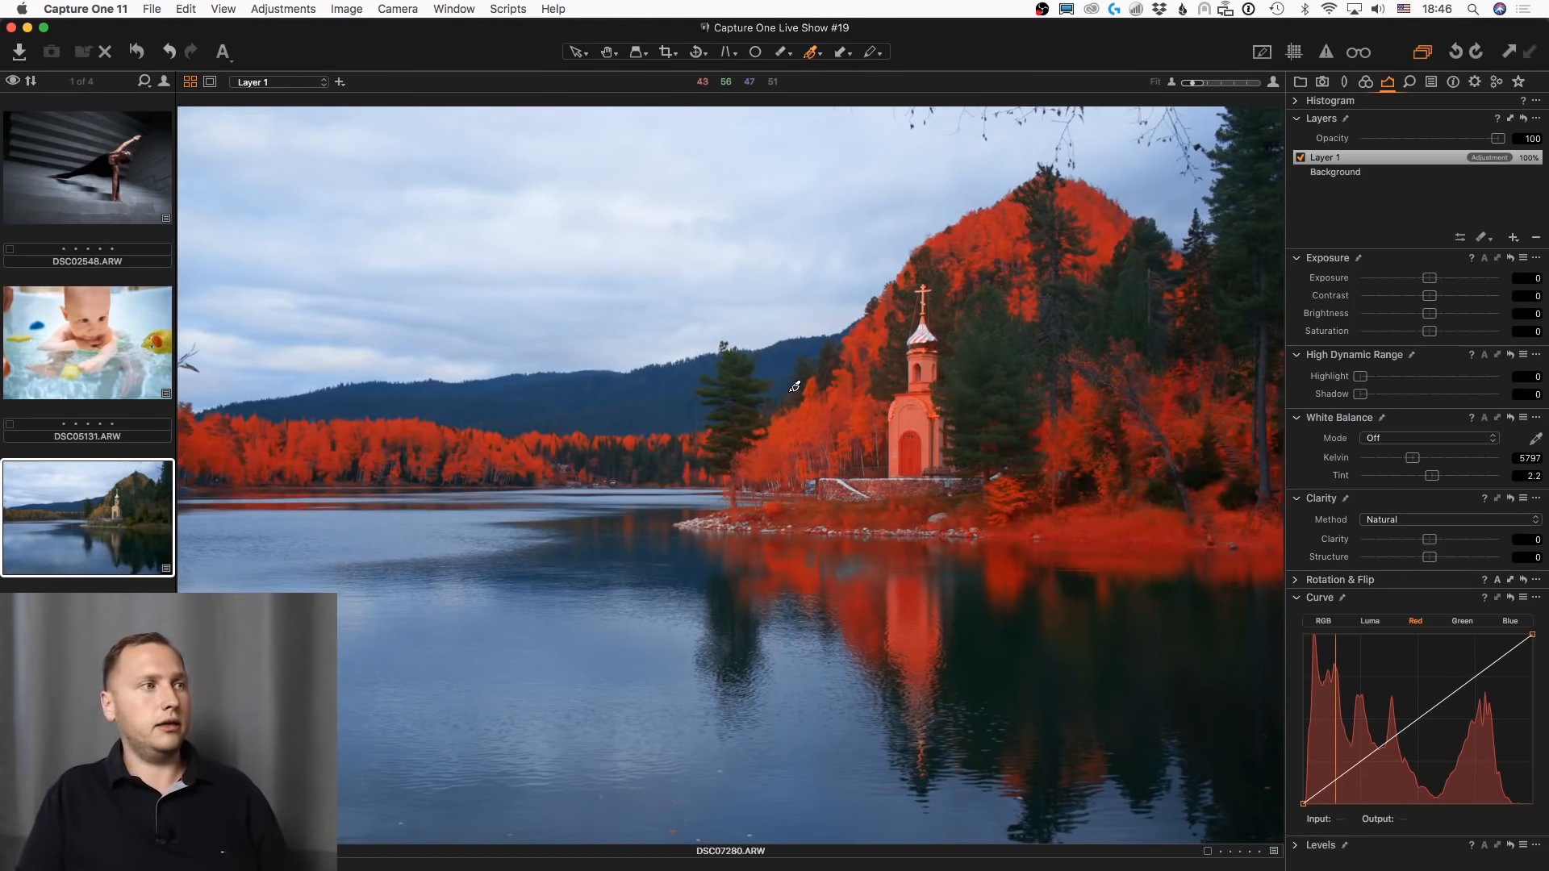
{"action": "key", "text": "h"}
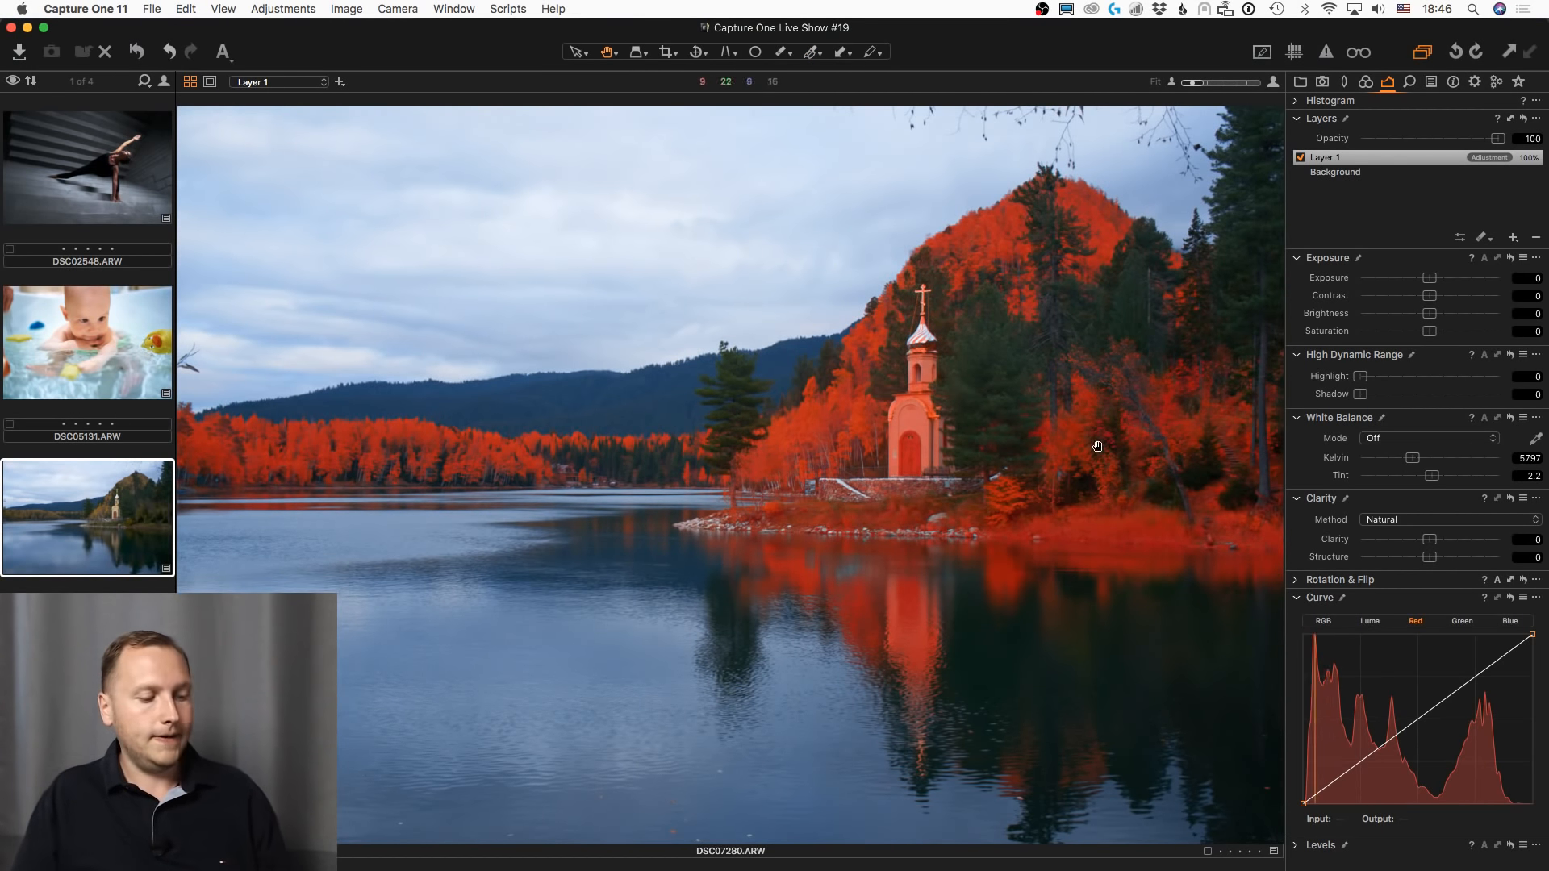
{"action": "key", "text": "m"}
{"action": "key", "text": "m"}
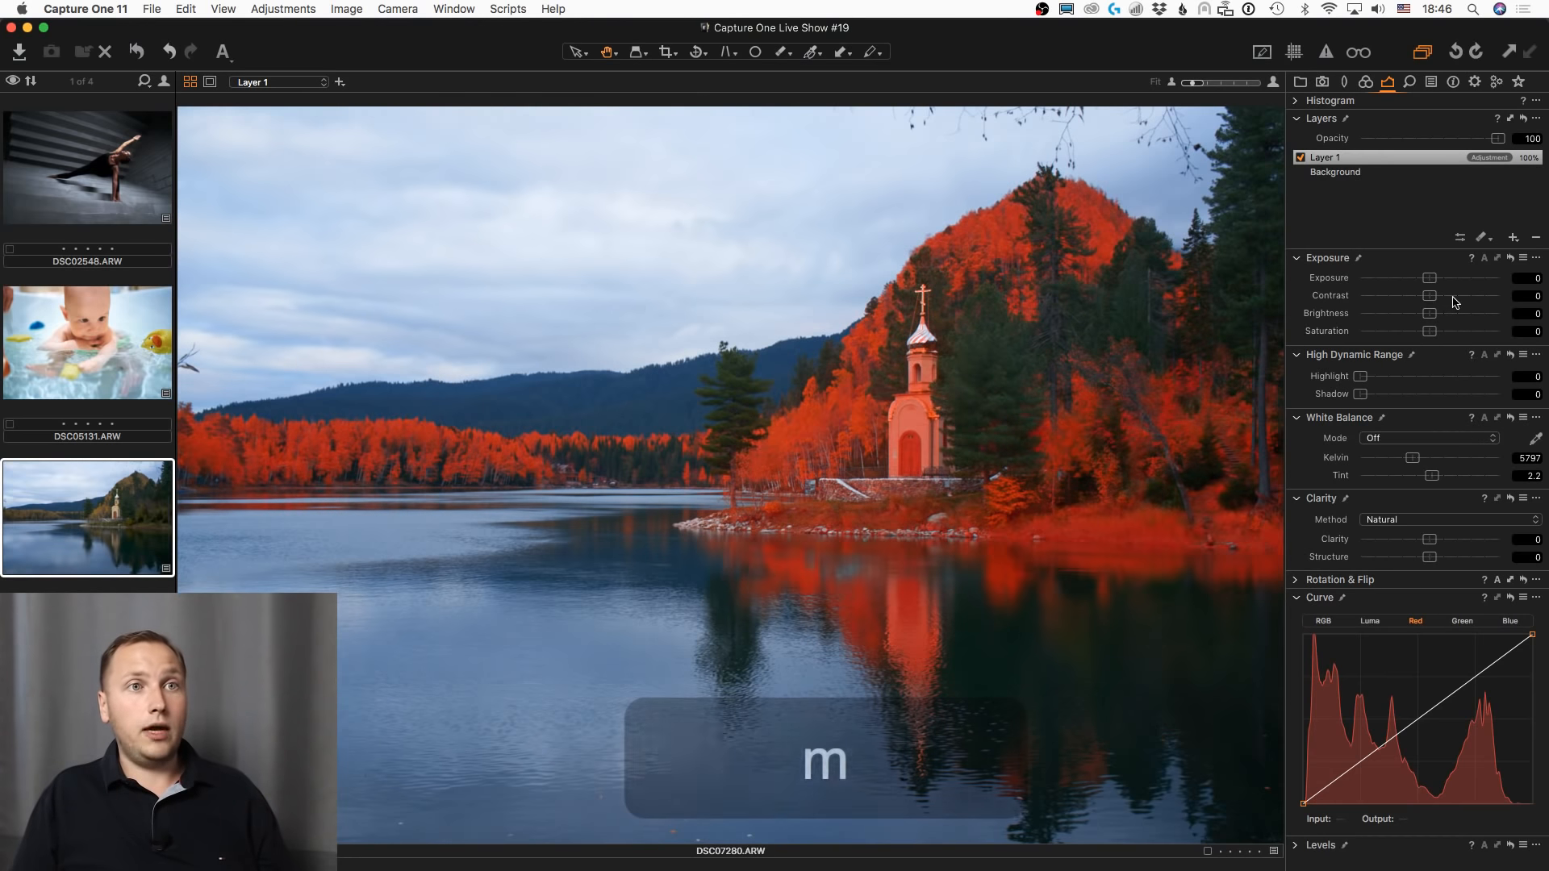
{"action": "key", "text": "m"}
- Brighten the foliage on Layer 1 with exposure 0.36, contrast 17 and saturation 2
{"action": "left_click", "coordinate": [1443, 295]}
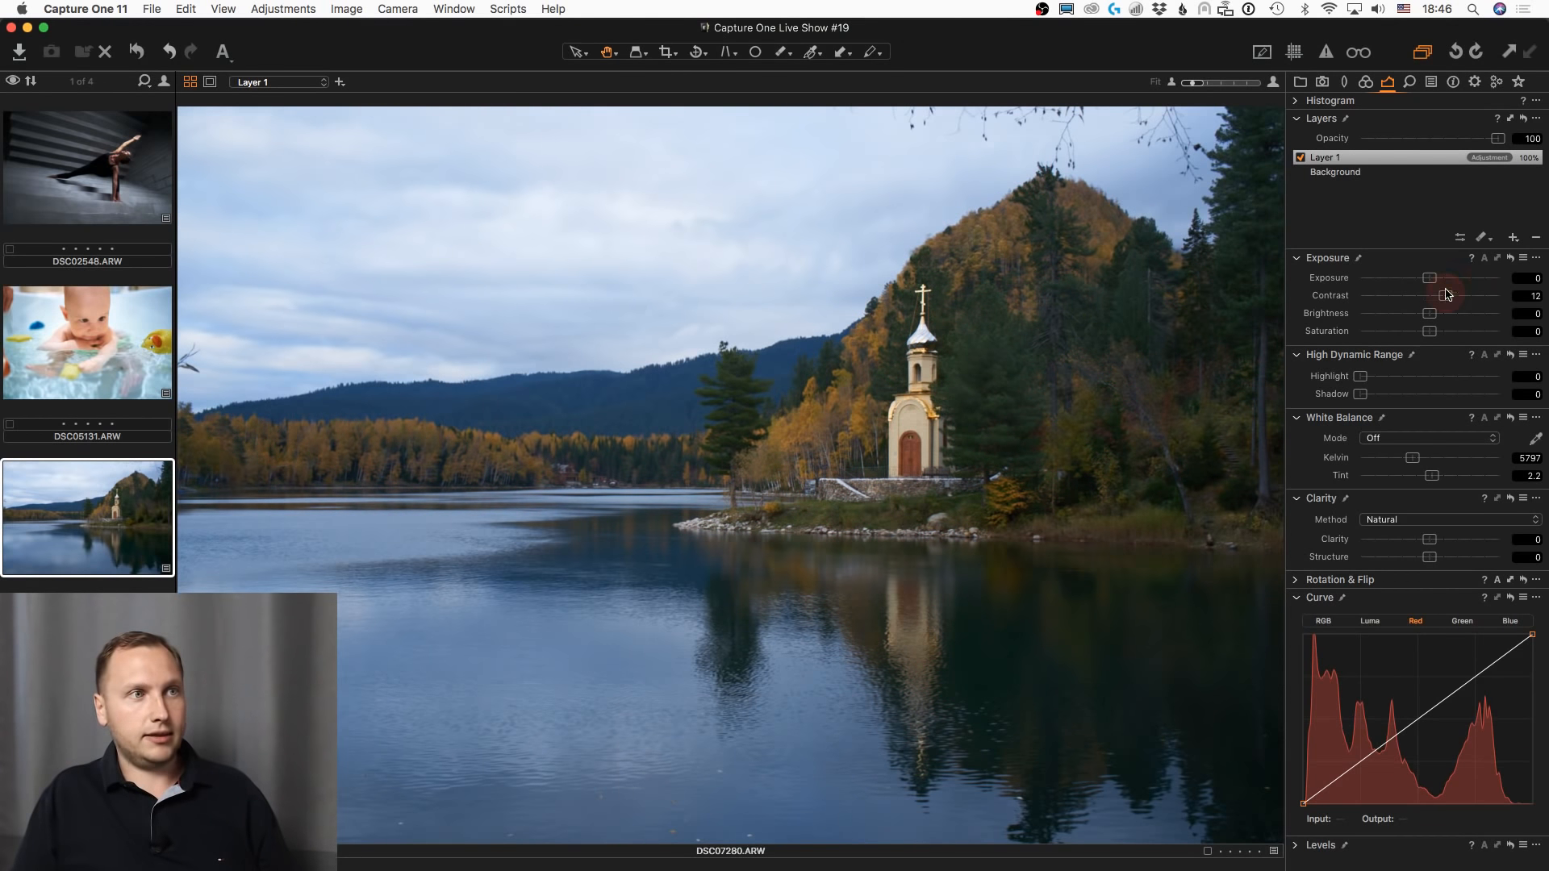
{"action": "mouse_move", "coordinate": [1448, 279]}
{"action": "left_mouse_down"}
{"action": "mouse_move", "coordinate": [1435, 282]}
{"action": "mouse_move", "coordinate": [1446, 293]}
{"action": "left_mouse_up"}
{"action": "left_click_drag", "start_coordinate": [1437, 277], "coordinate": [1441, 337]}
{"action": "left_click_drag", "start_coordinate": [1438, 278], "coordinate": [1438, 283]}
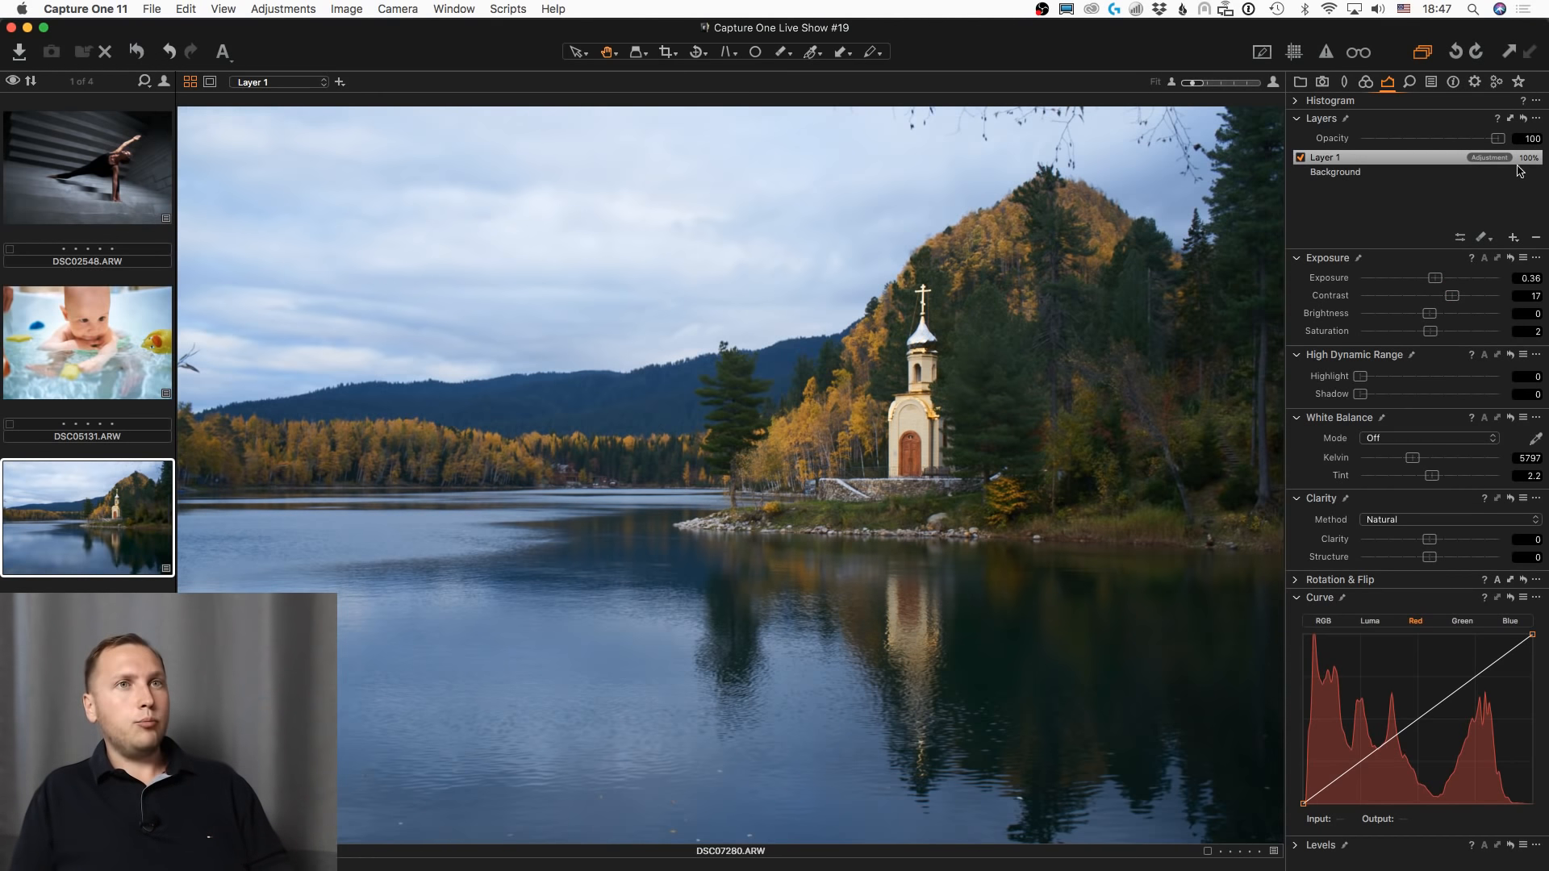
- Add a second adjustment layer to the lake photo and copy Layer 1's mask onto it
{"action": "left_click", "coordinate": [1513, 237]}
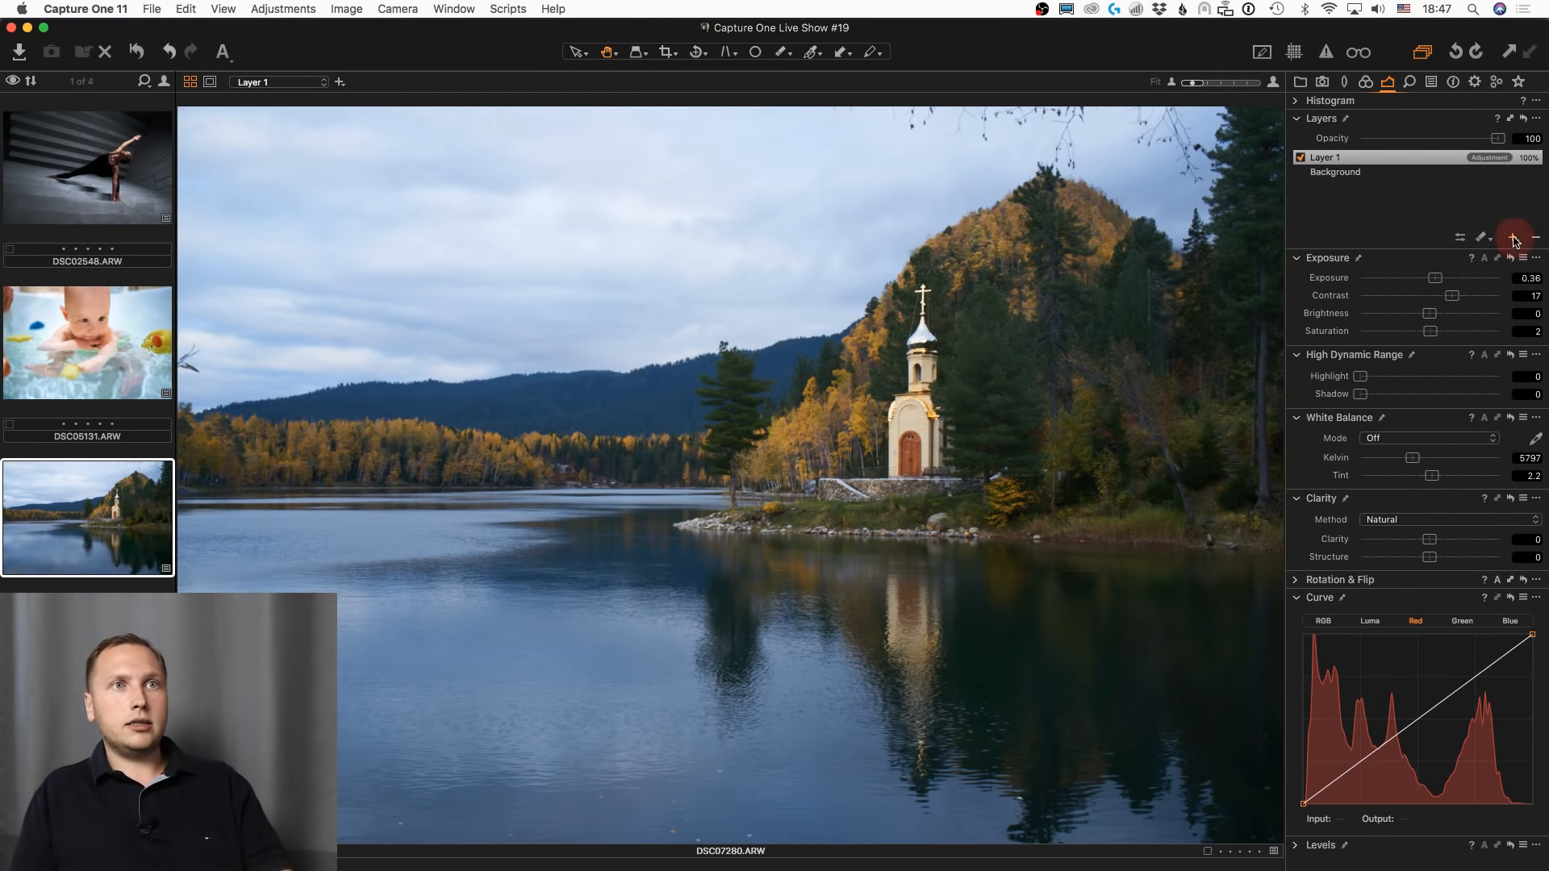
{"action": "right_click", "coordinate": [1434, 161]}
{"action": "mouse_move", "coordinate": [1358, 241]}
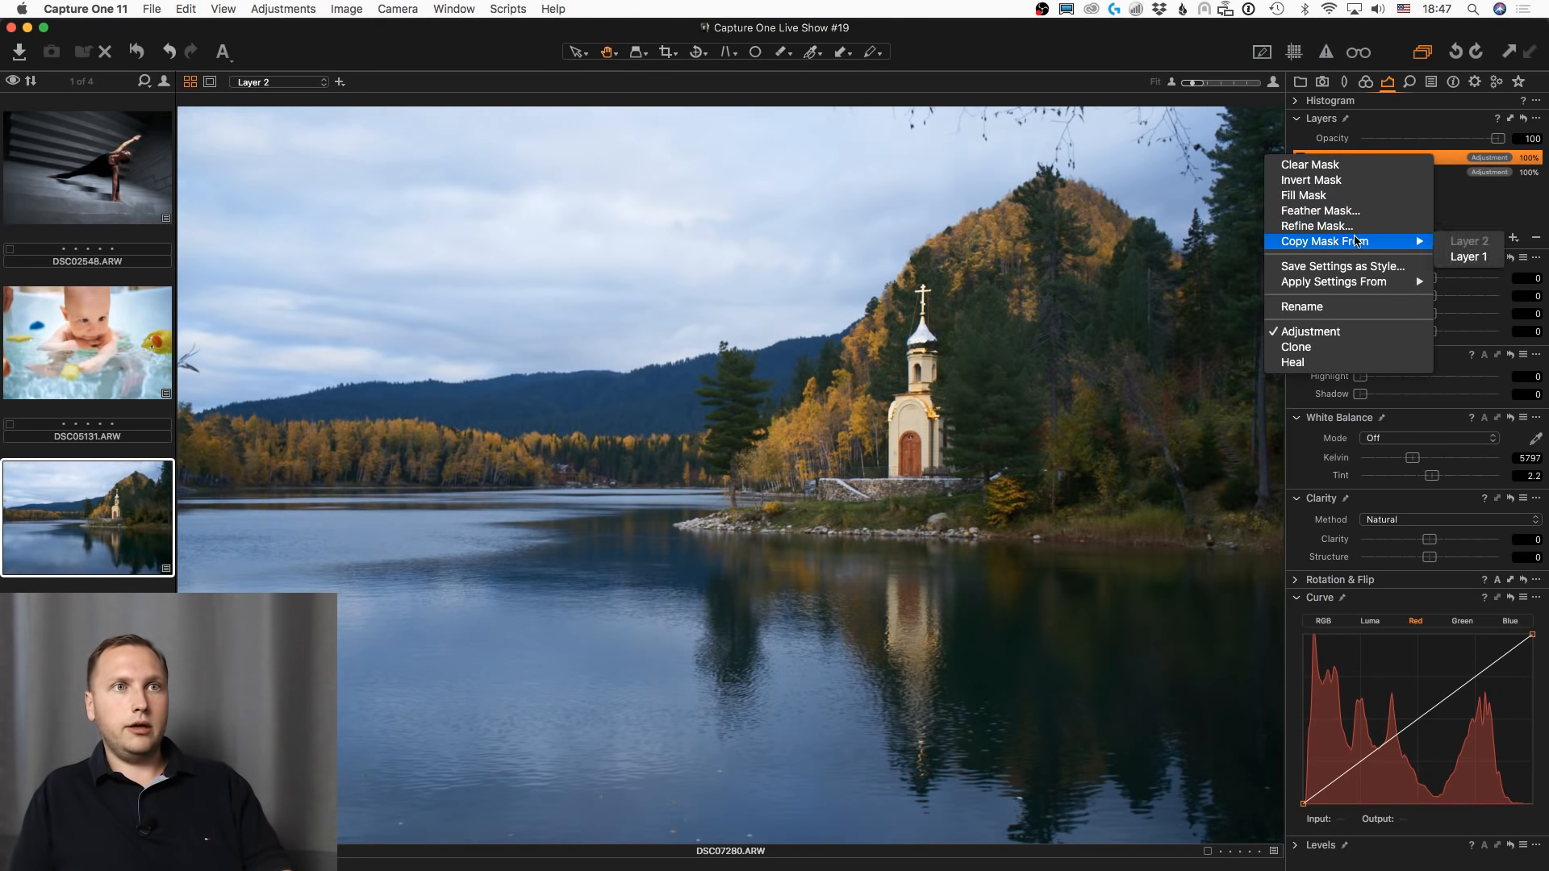
{"action": "left_click", "coordinate": [1487, 256]}
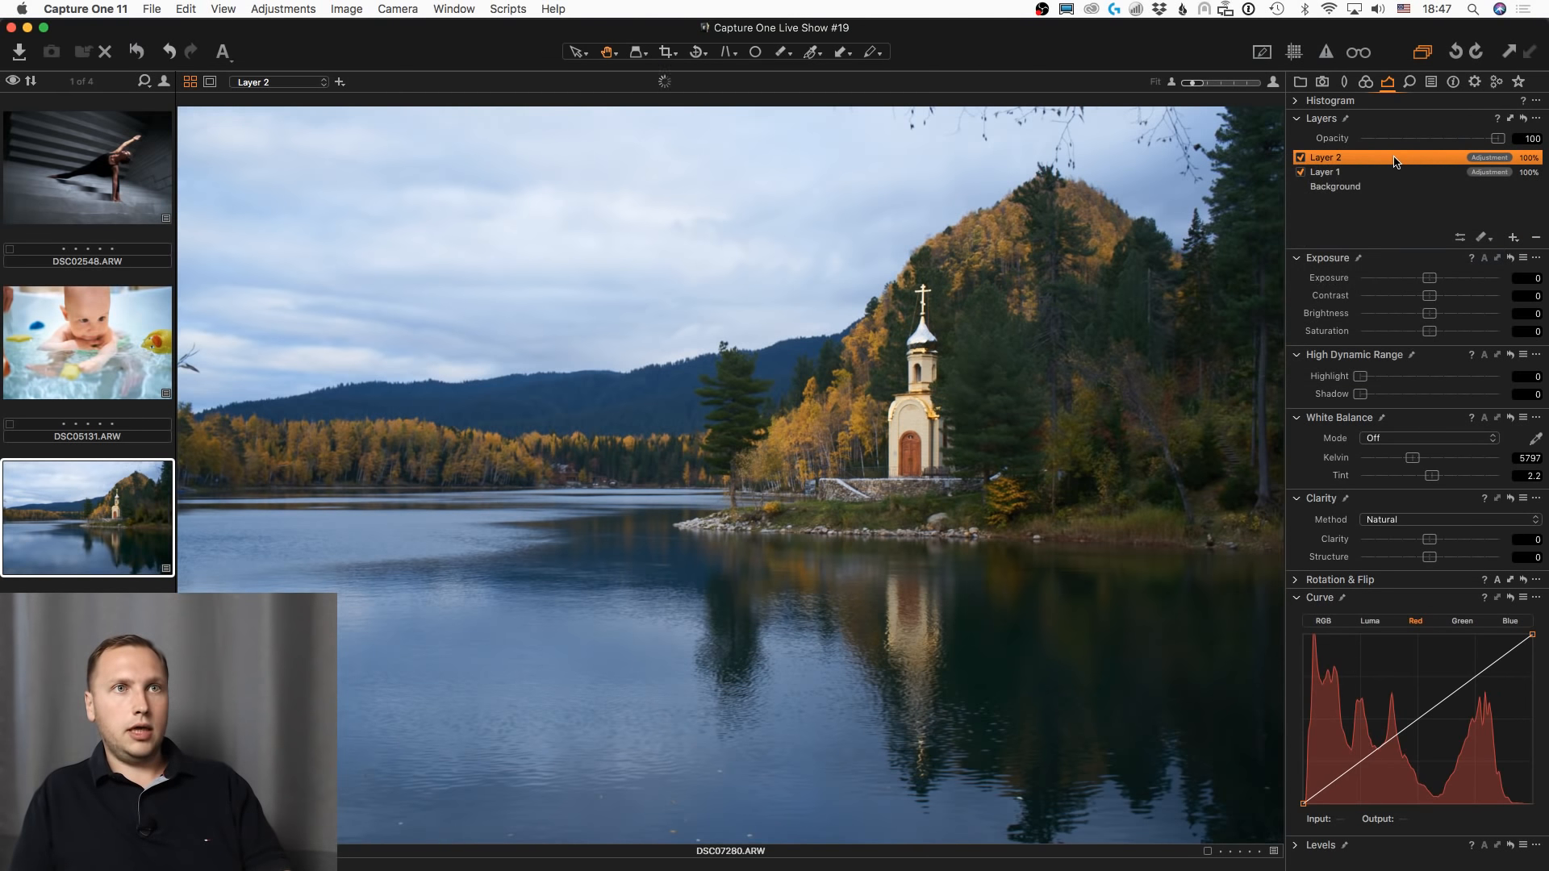
- Invert Layer 2's mask to cover everything except the golden foliage, check it with the overlay, and hide the overlay
{"action": "key", "text": "m"}
{"action": "right_click", "coordinate": [1395, 160]}
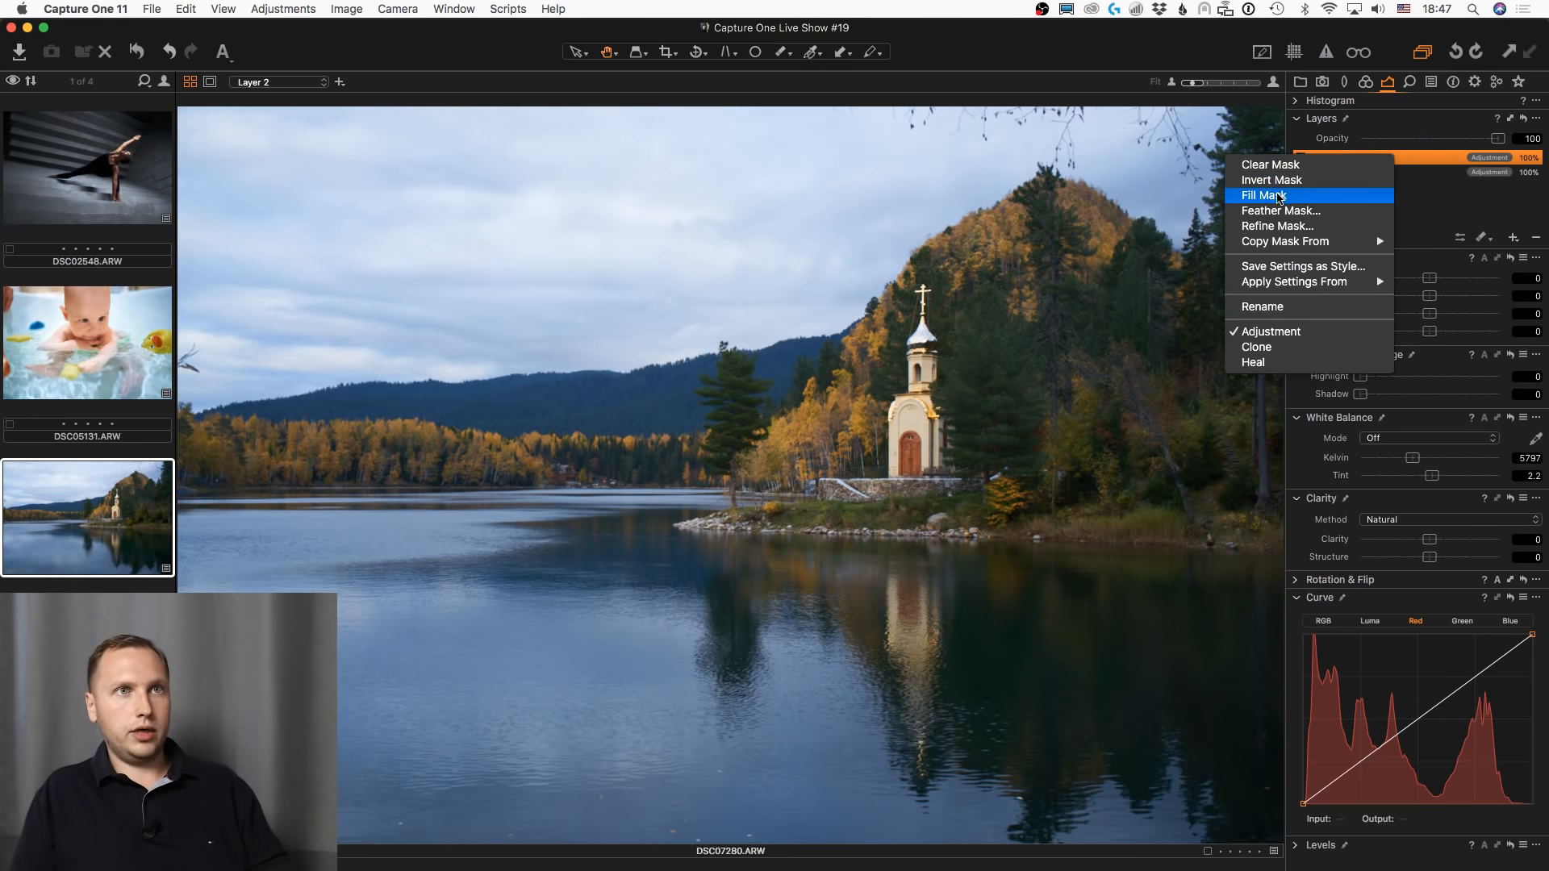
{"action": "left_click", "coordinate": [1279, 181]}
{"action": "key", "text": "m"}
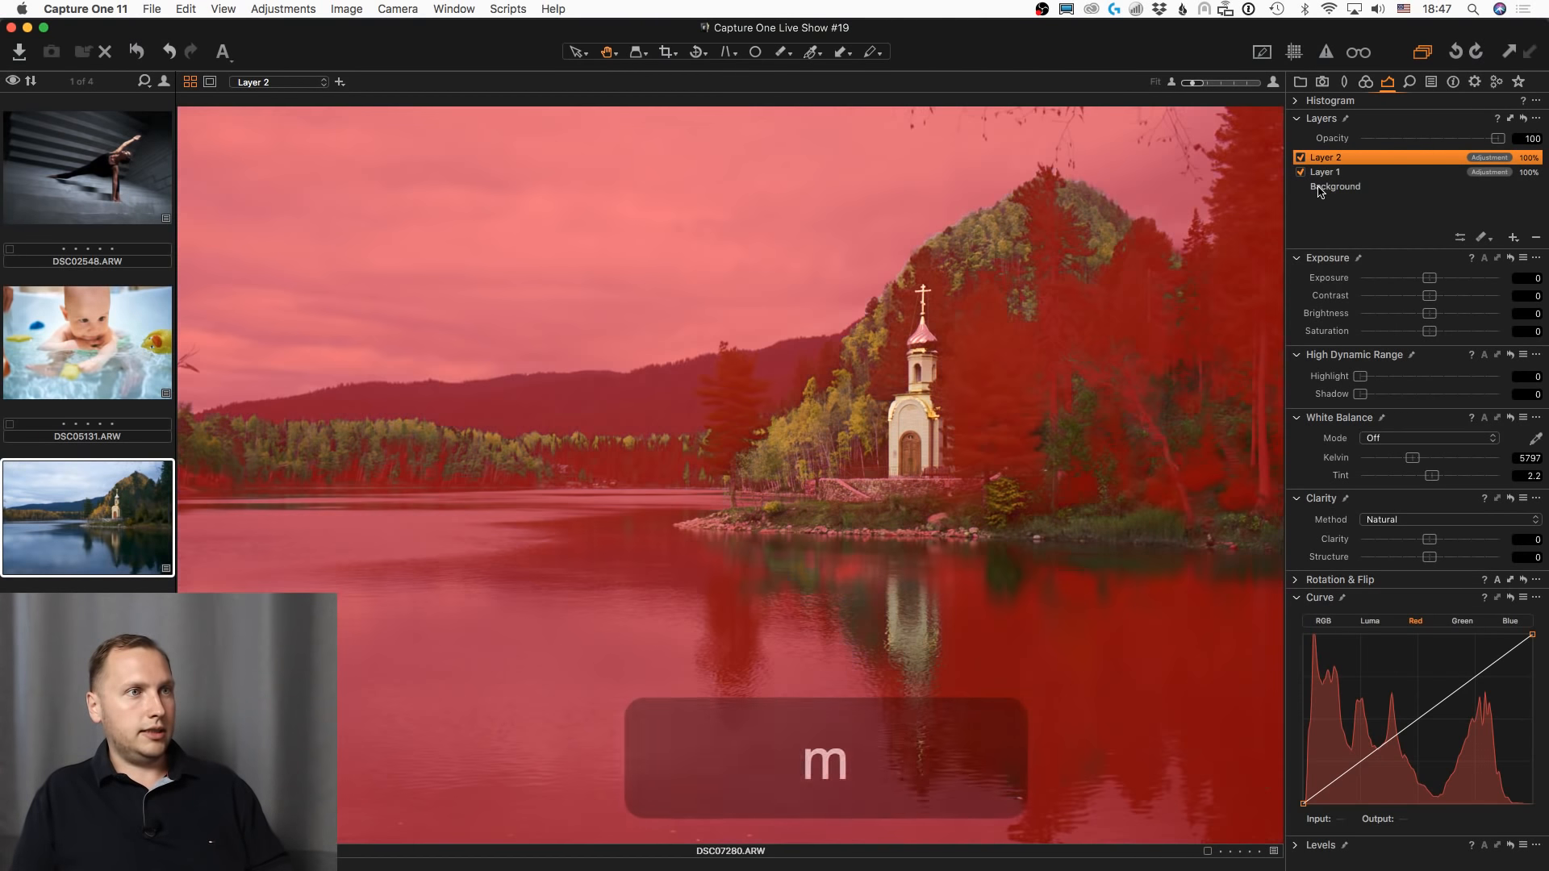
{"action": "key", "text": "m"}
- Shift Layer 2's midtones slightly toward blue with Color Balance
{"action": "left_click", "coordinate": [1364, 81]}
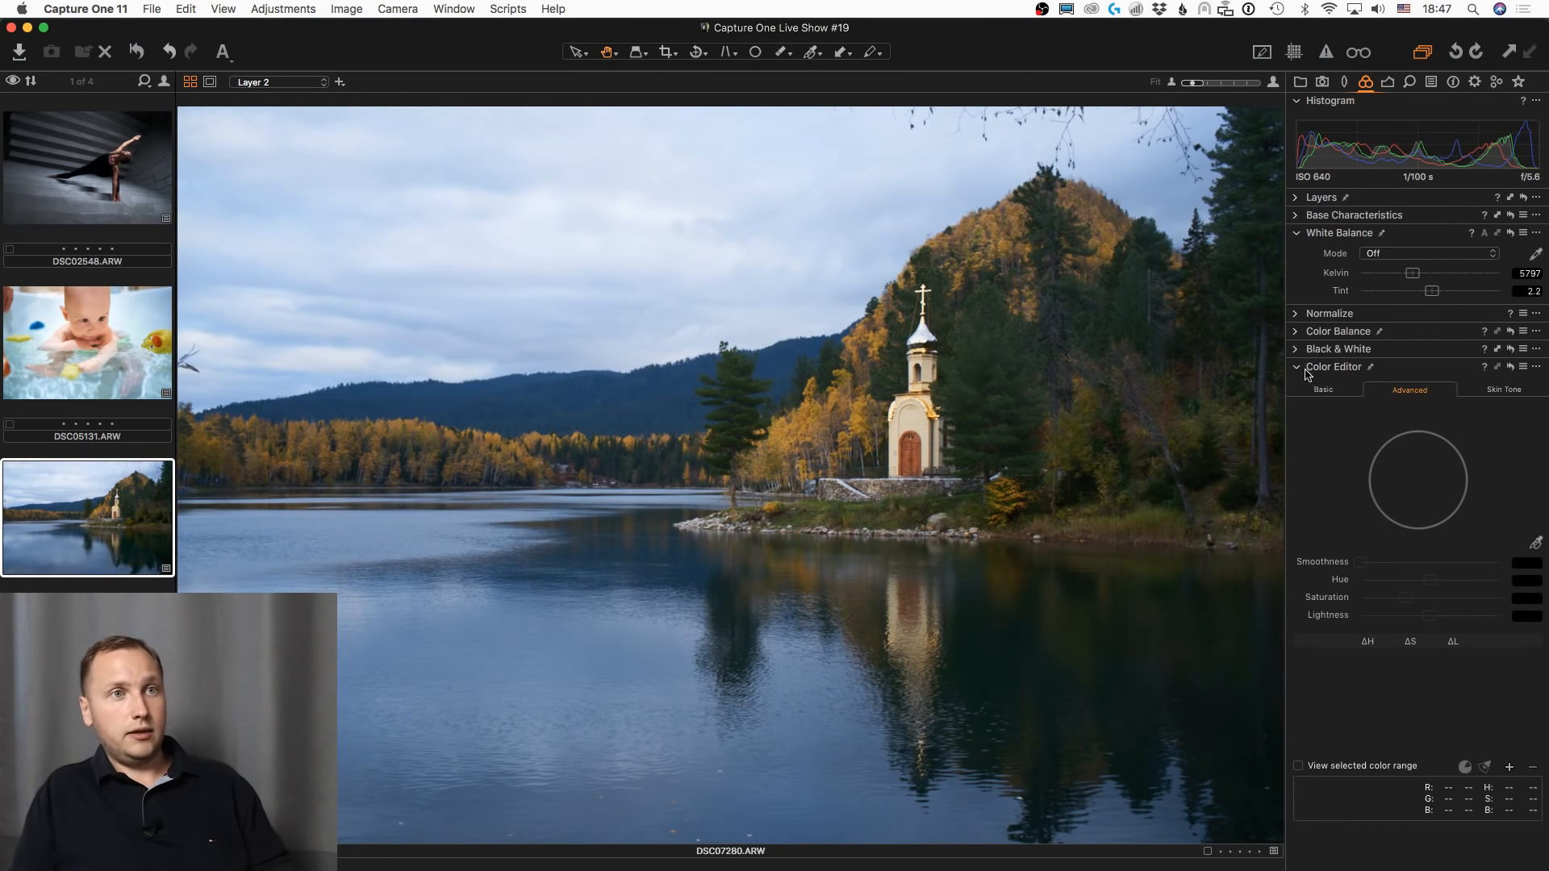
{"action": "left_click", "coordinate": [1298, 332]}
{"action": "mouse_move", "coordinate": [1410, 394]}
{"action": "left_mouse_down"}
{"action": "mouse_move", "coordinate": [1429, 392]}
{"action": "mouse_move", "coordinate": [1376, 372]}
{"action": "mouse_move", "coordinate": [1414, 386]}
{"action": "mouse_move", "coordinate": [1405, 376]}
{"action": "left_mouse_up"}
{"action": "left_click", "coordinate": [1460, 277]}
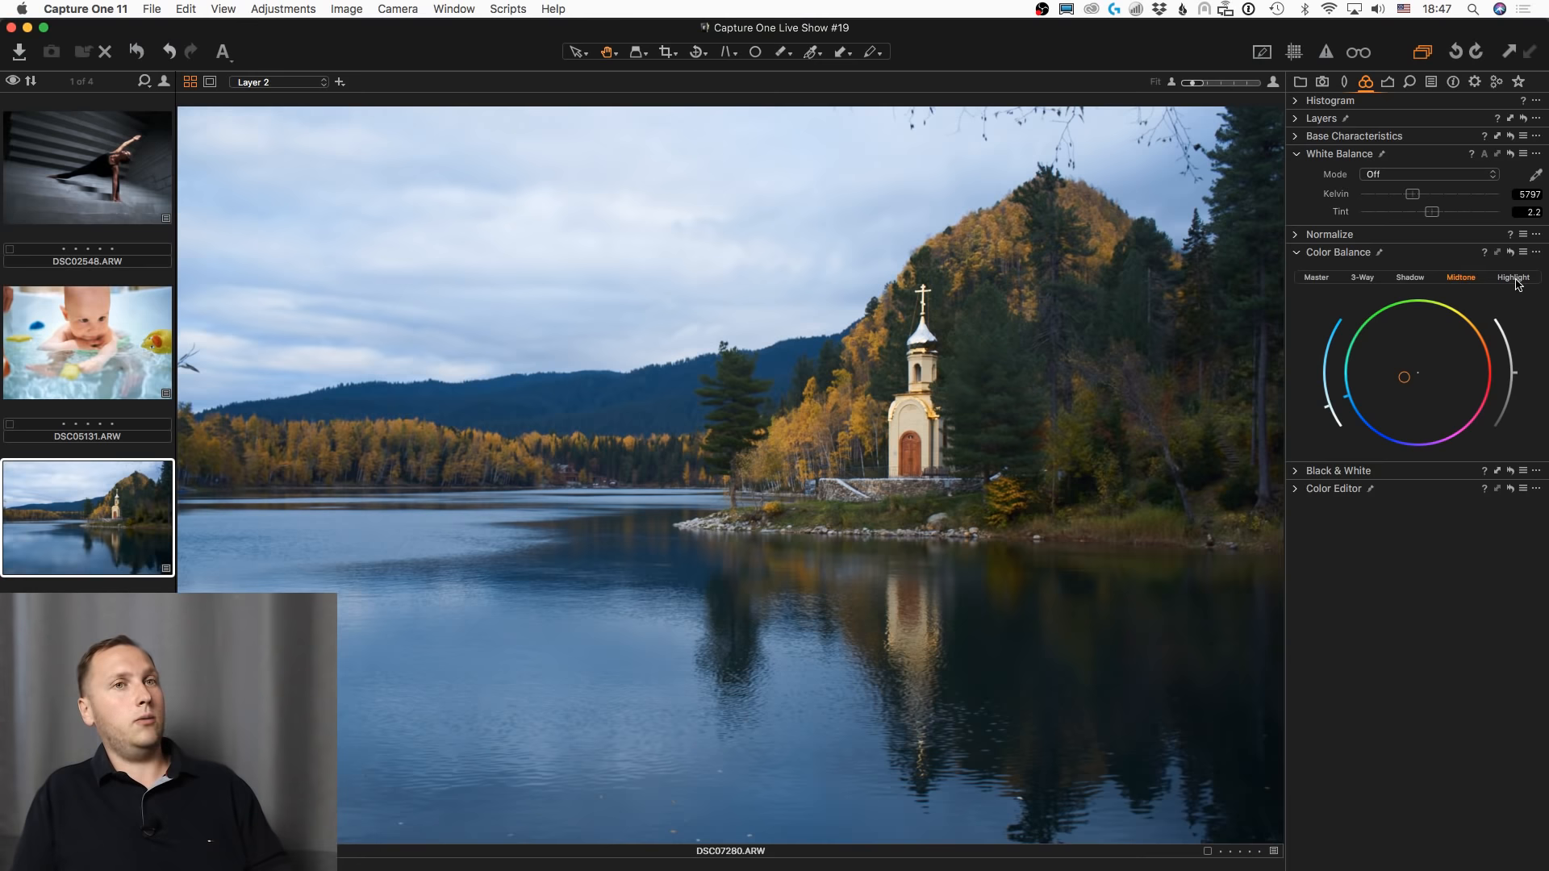
- Compare the lake photo with and without its adjustments several times
{"action": "left_click", "coordinate": [146, 55]}
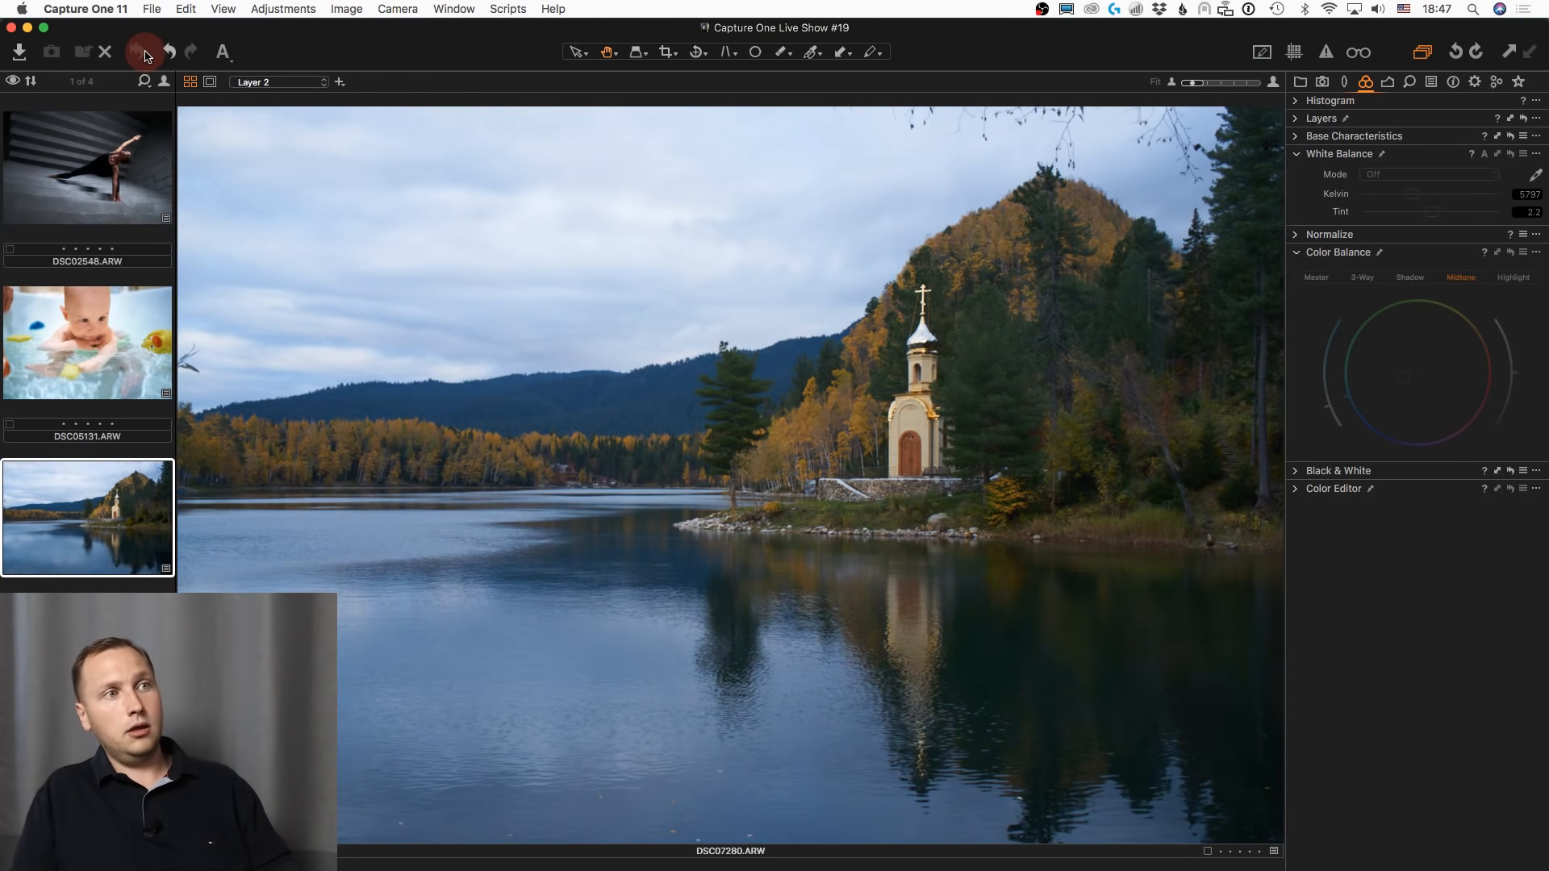
{"action": "left_click", "coordinate": [146, 55]}
{"action": "left_click", "coordinate": [146, 55]}
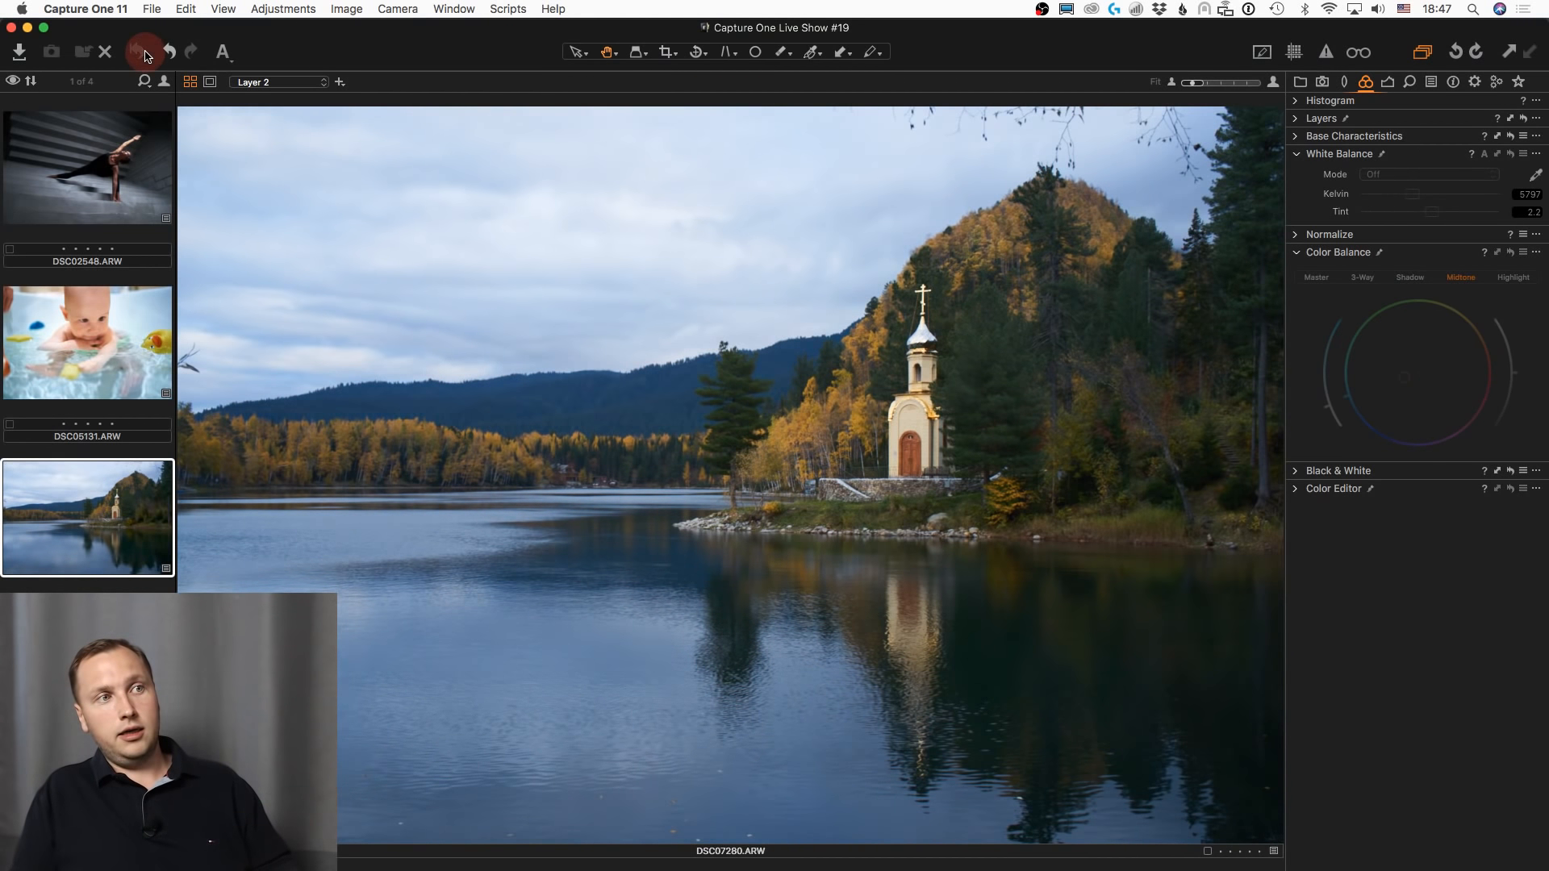
{"action": "left_click", "coordinate": [146, 55]}
{"action": "left_click", "coordinate": [146, 55]}
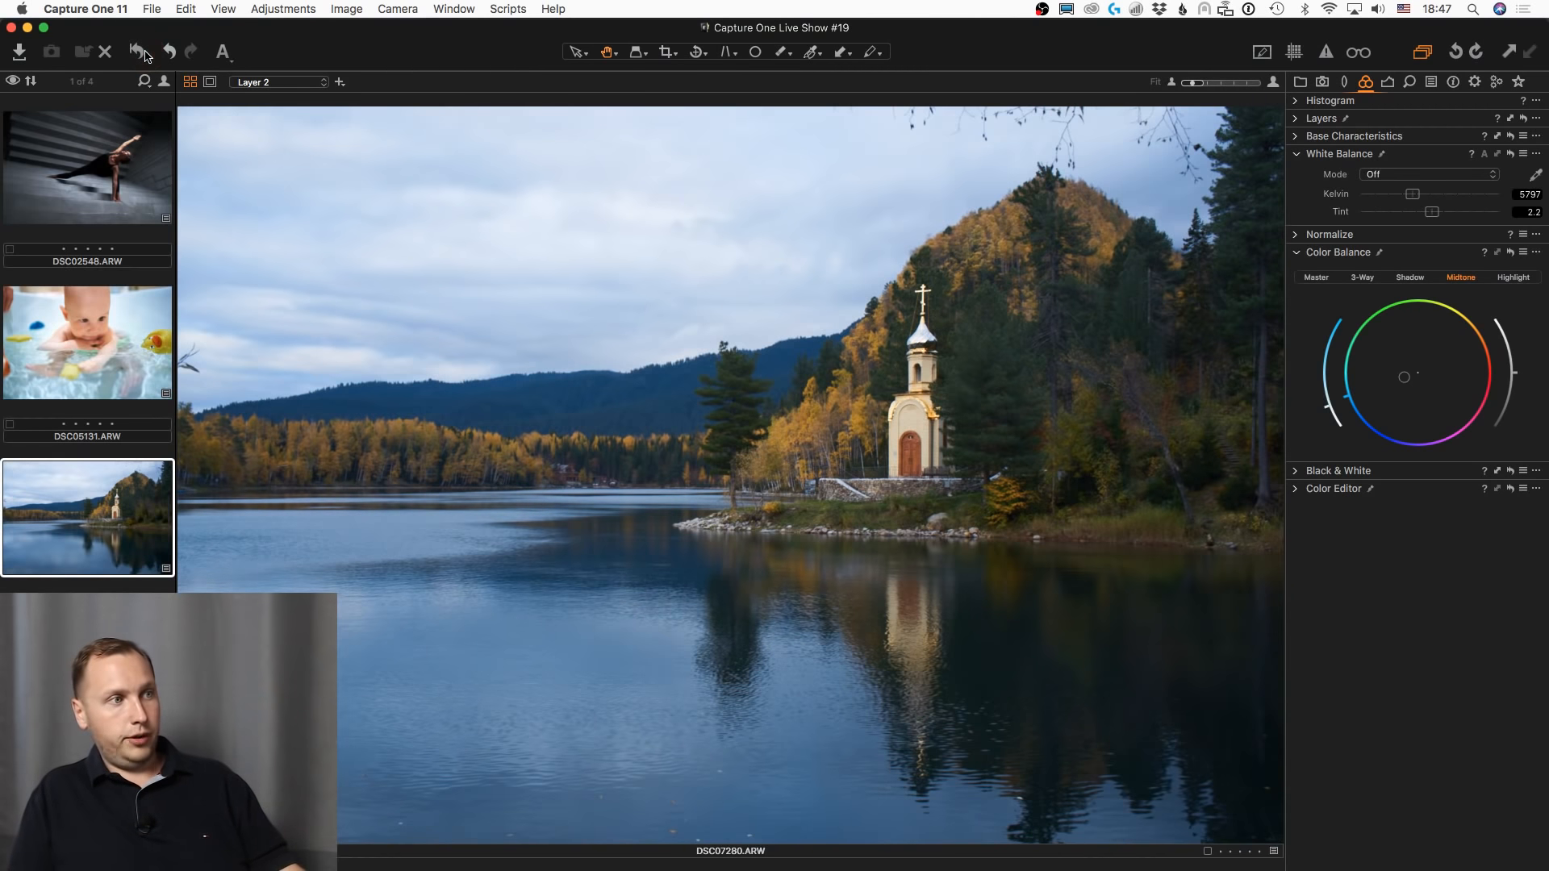
{"action": "left_click", "coordinate": [146, 55]}
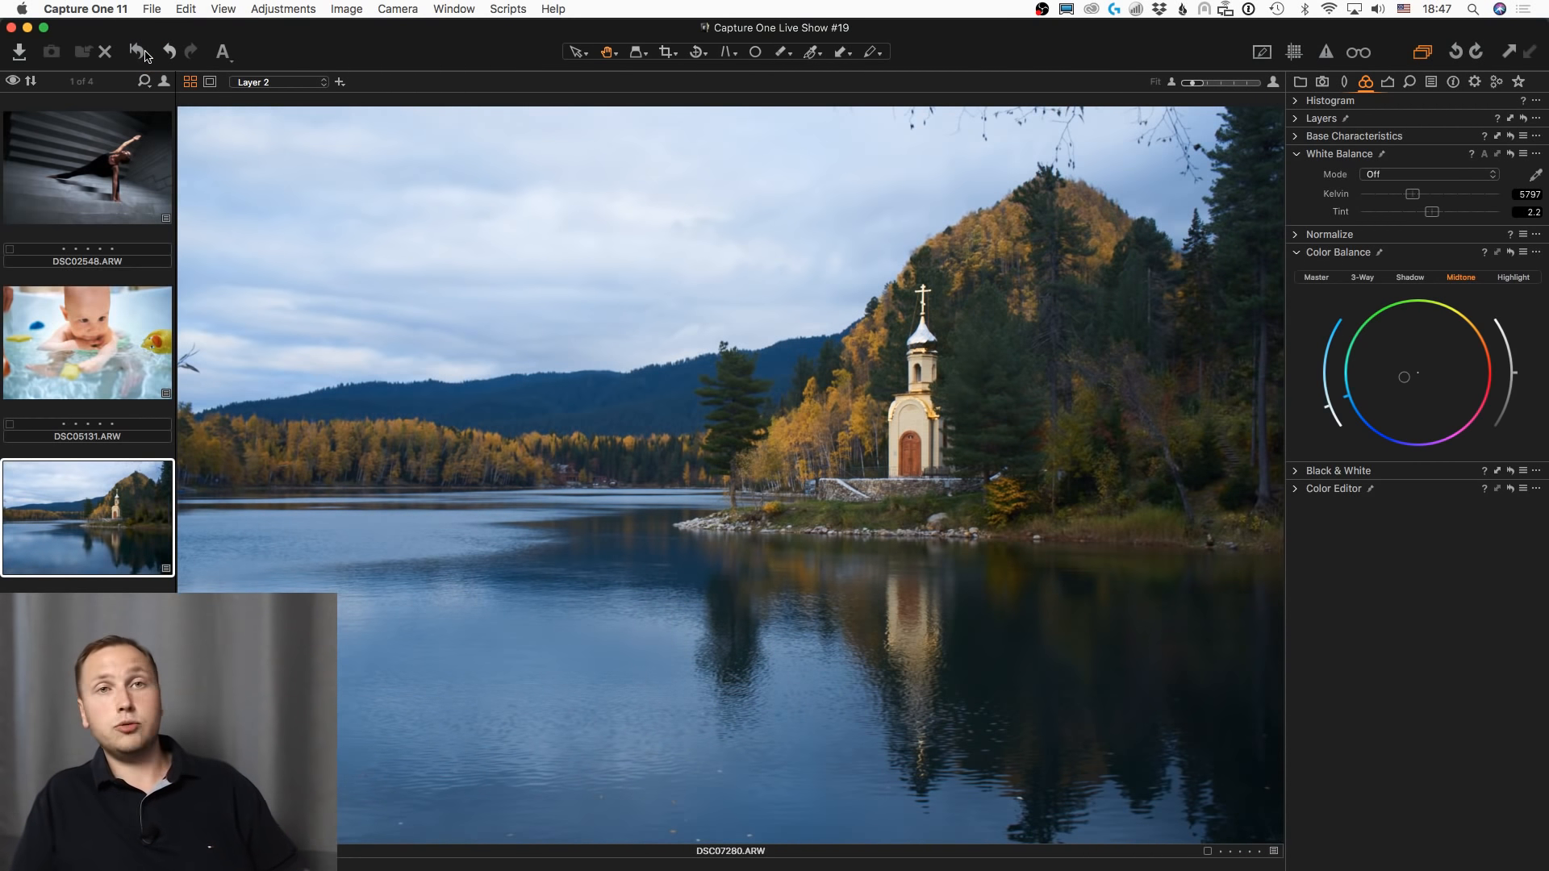
{"action": "key", "text": "h"}
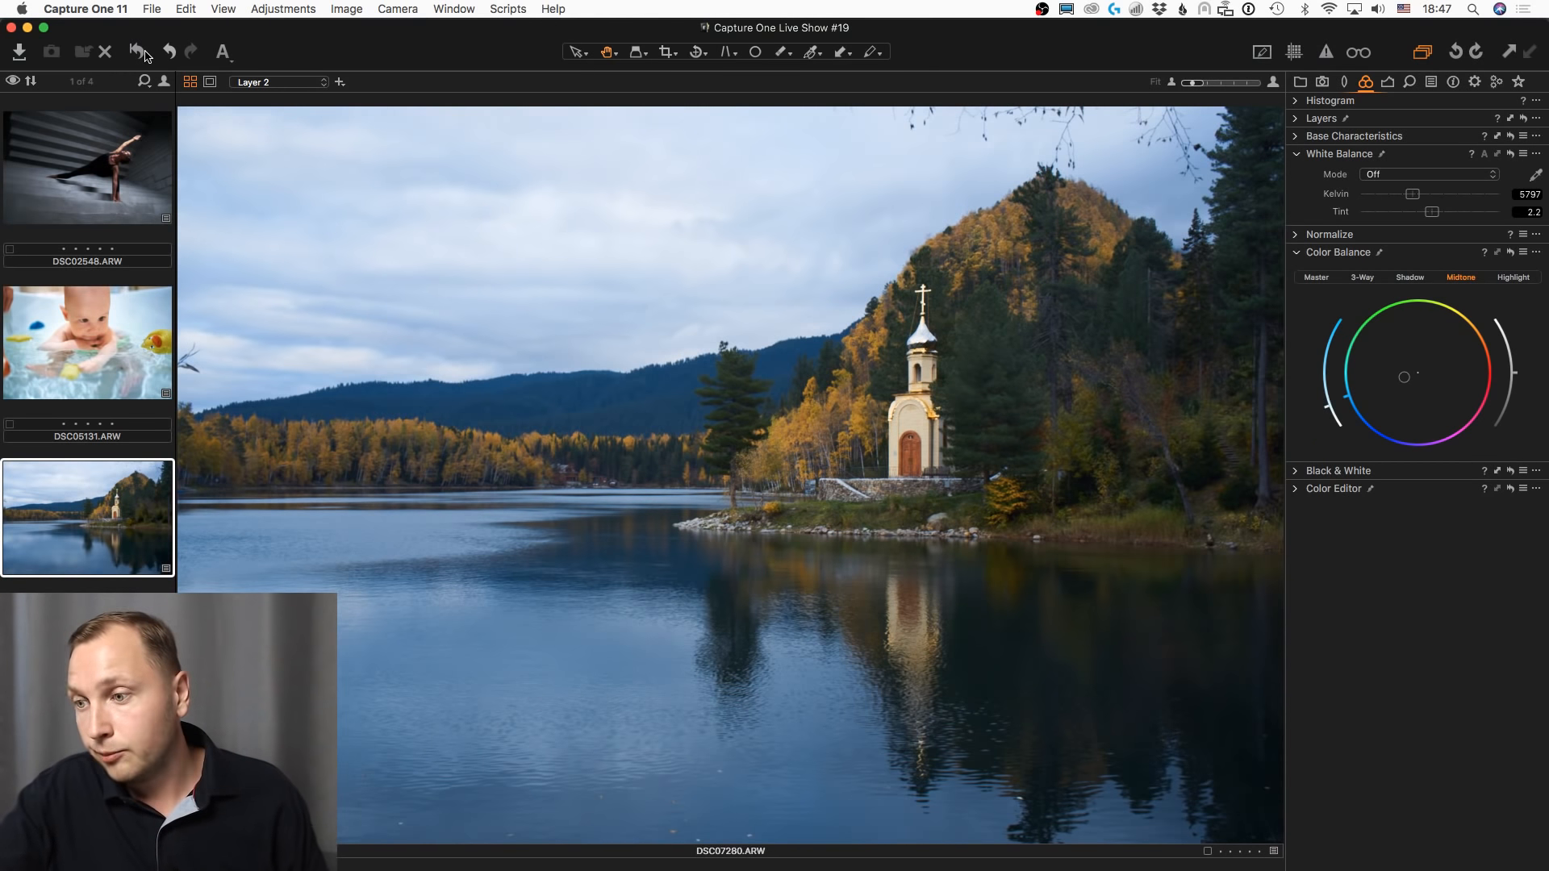
- Review the baby bath and yoga photos with their finished grading
{"action": "left_click", "coordinate": [91, 352]}
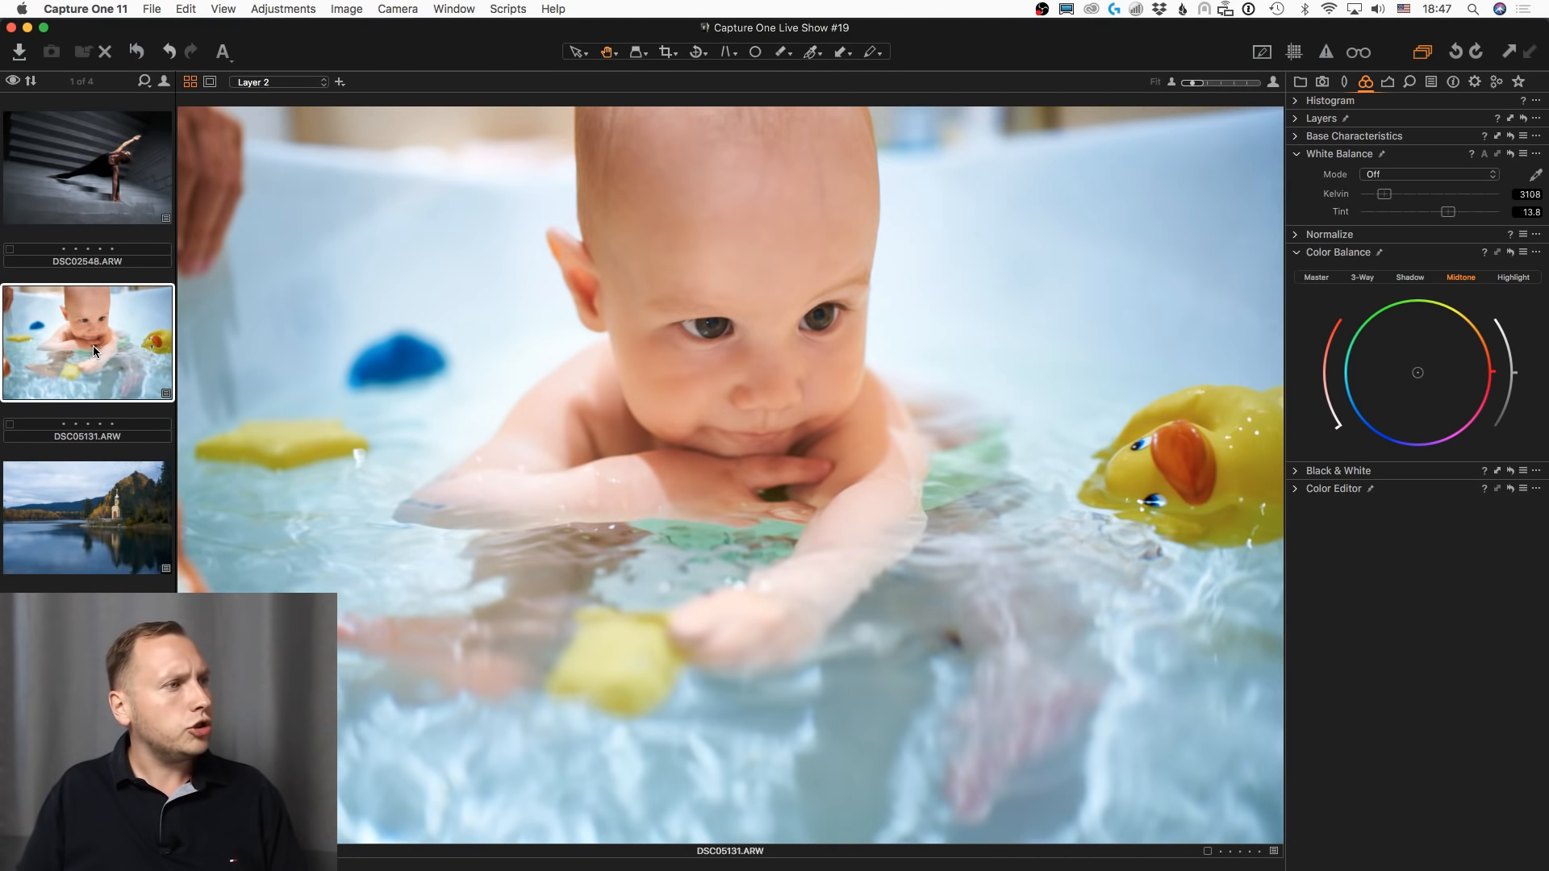
{"action": "left_click", "coordinate": [97, 203]}
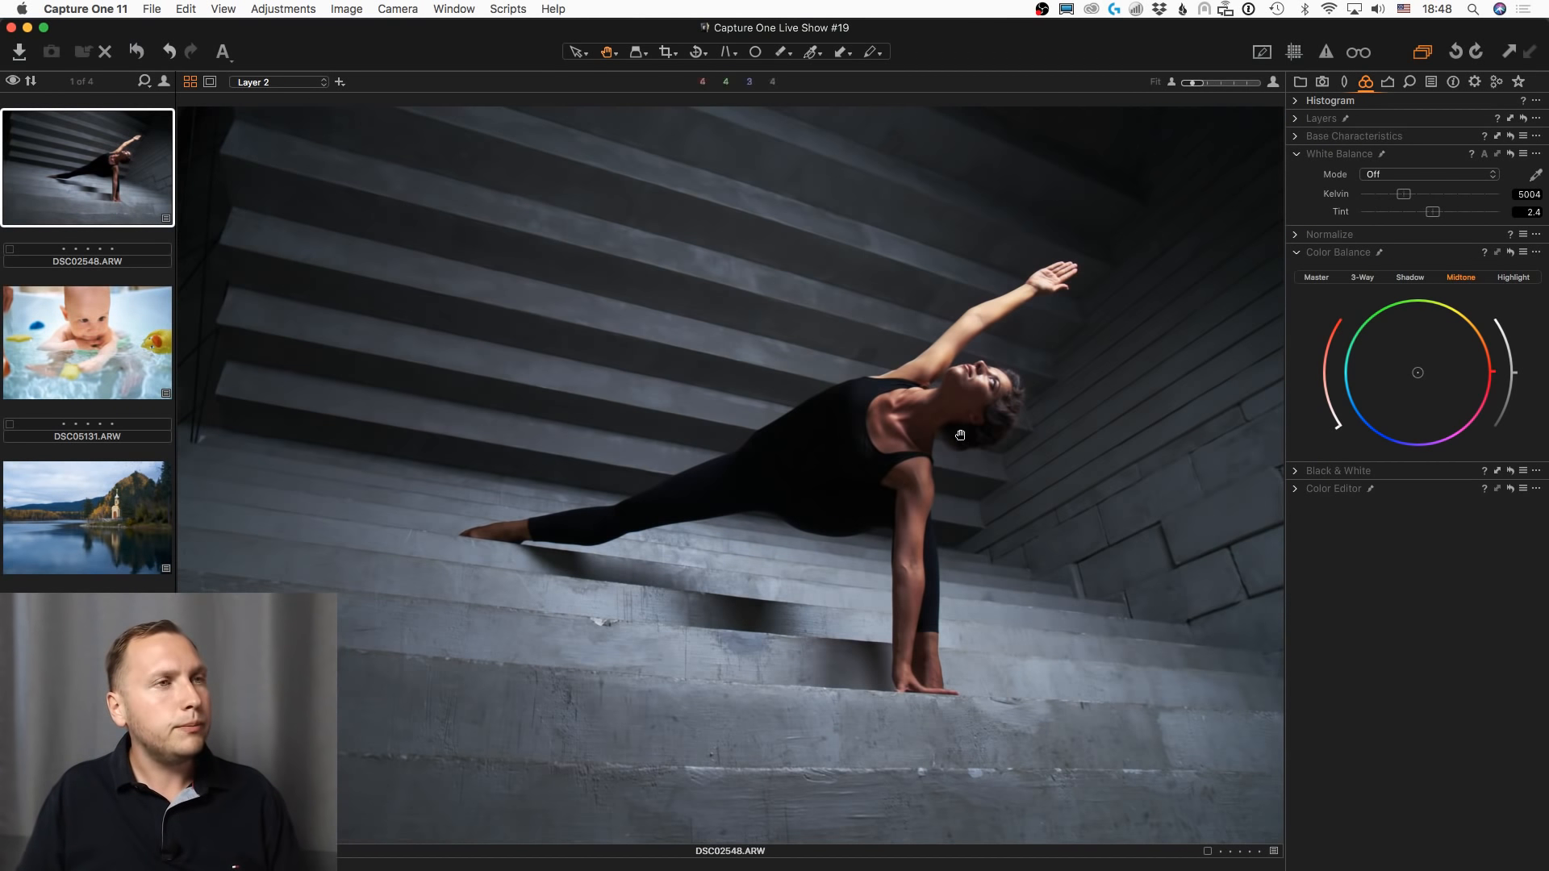
{"action": "left_click", "coordinate": [105, 383]}
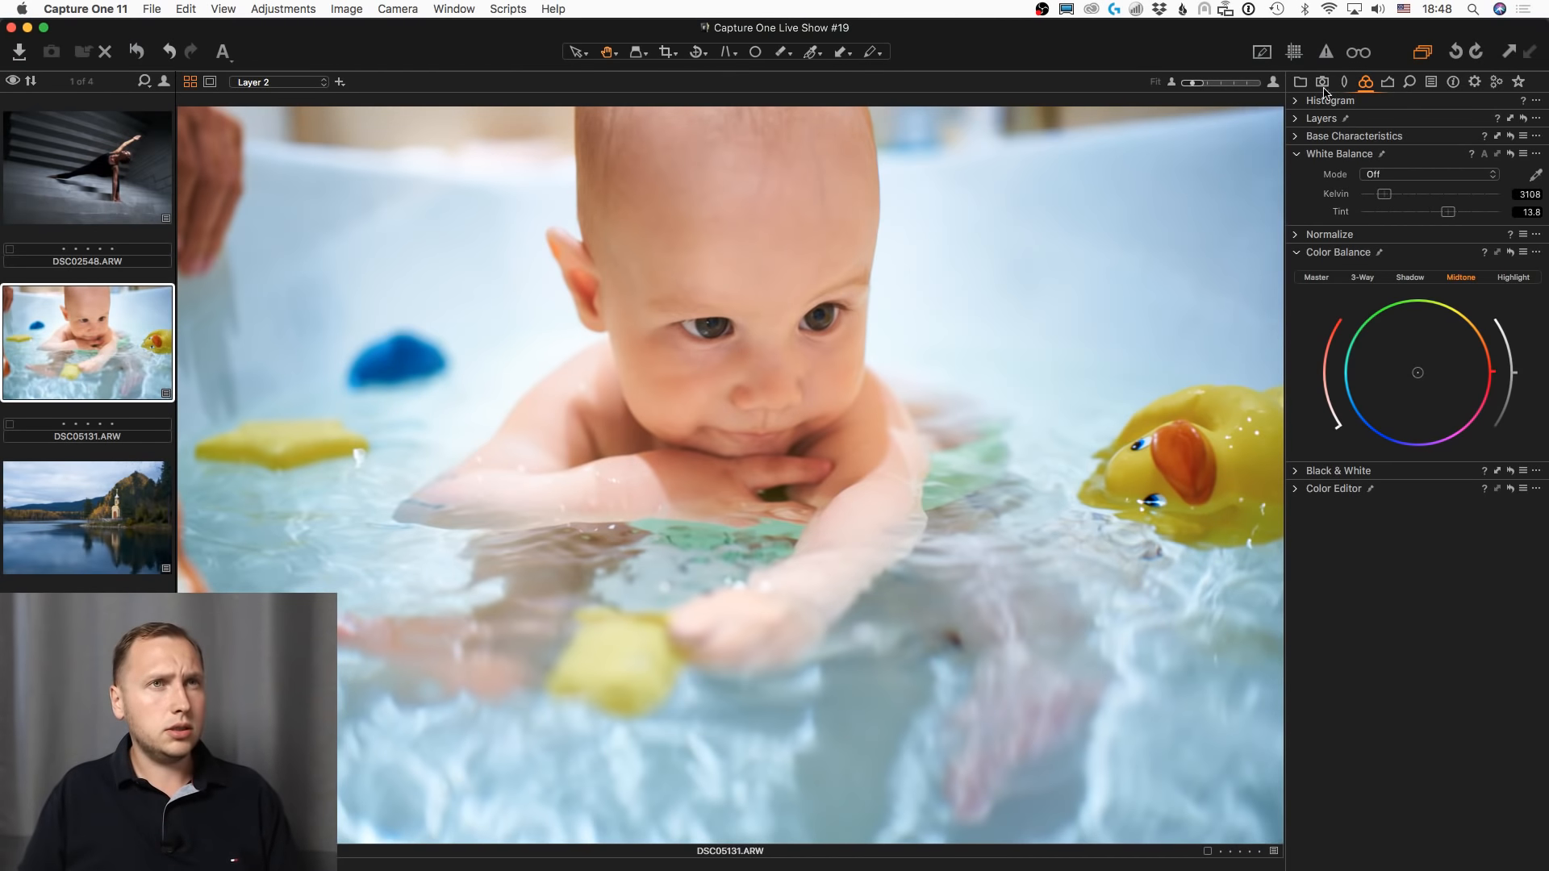
- Check the Advanced collection in the library, and open the Skin Tone collection
{"action": "left_click", "coordinate": [1300, 81]}
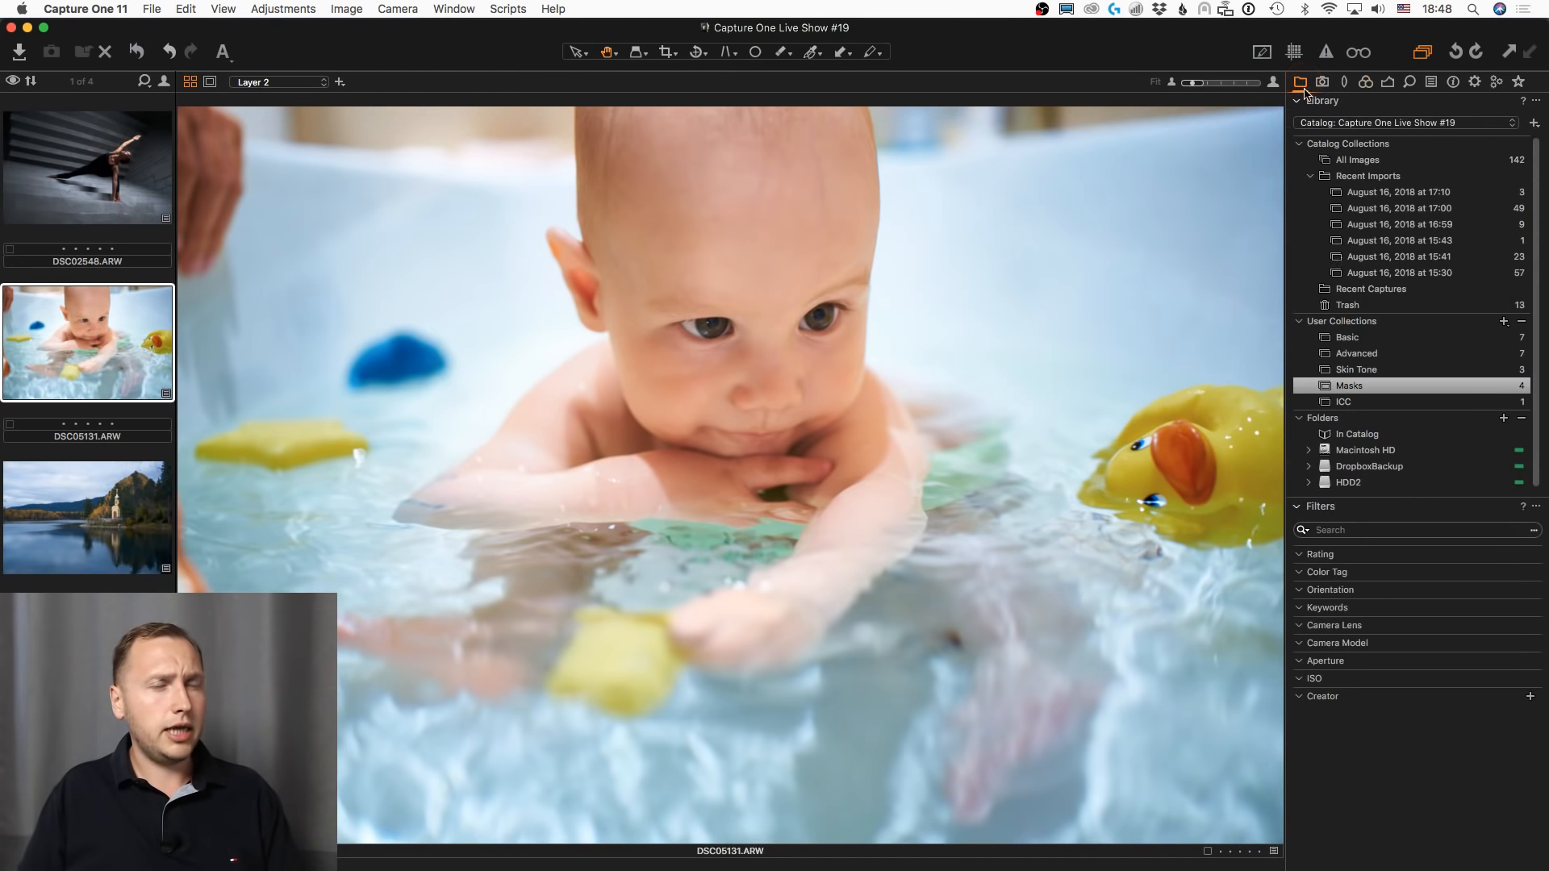
{"action": "left_click", "coordinate": [1370, 356]}
{"action": "scroll", "coordinate": [87, 401], "scroll_direction": "down", "scroll_amount": 5}
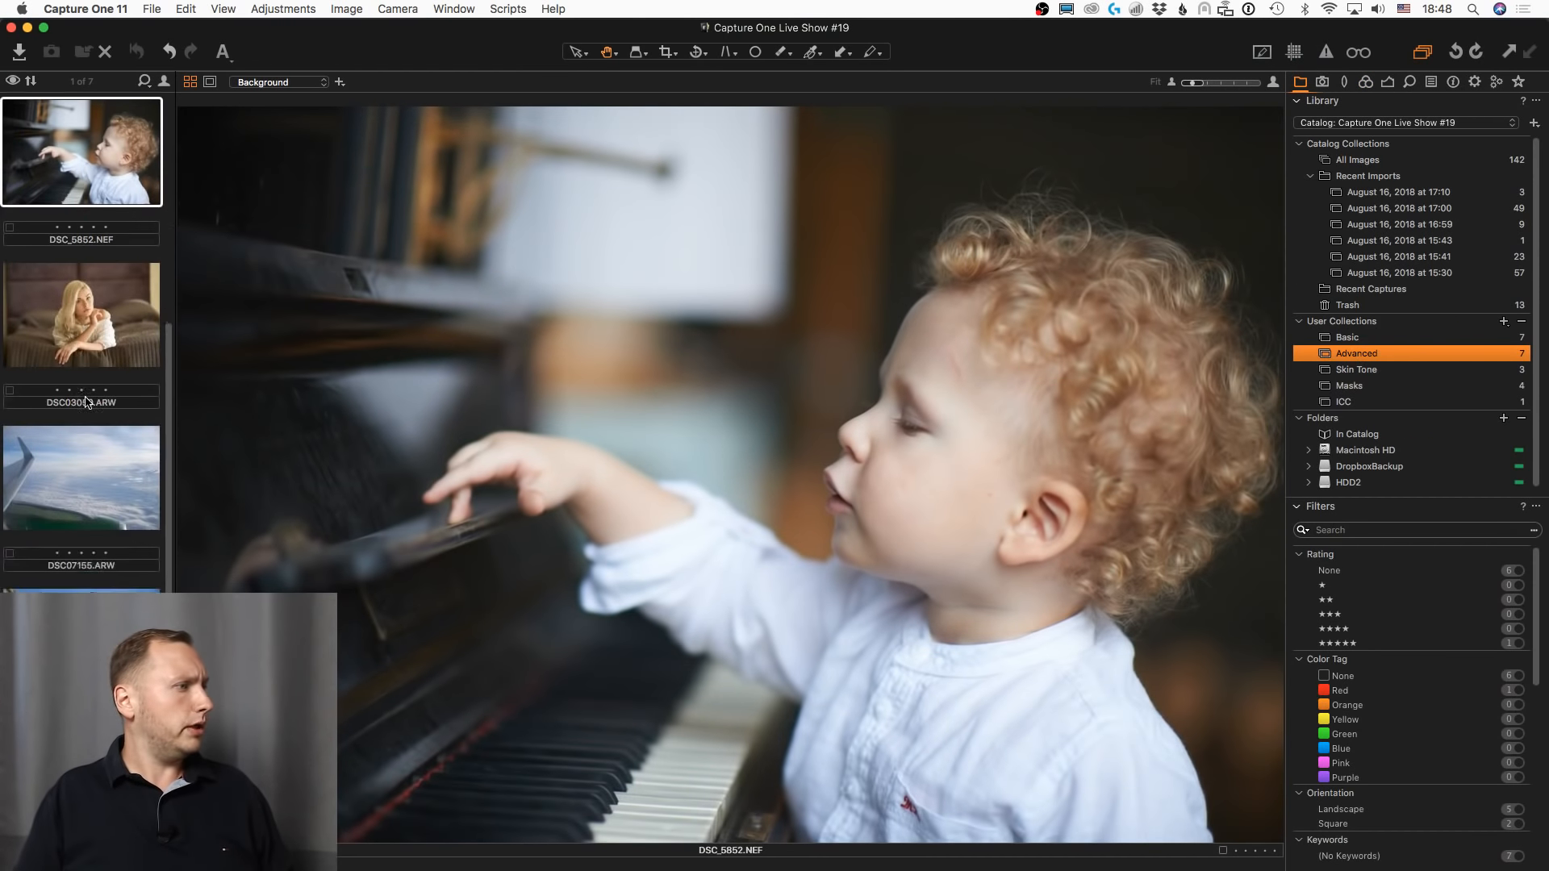
{"action": "left_click", "coordinate": [1355, 371]}
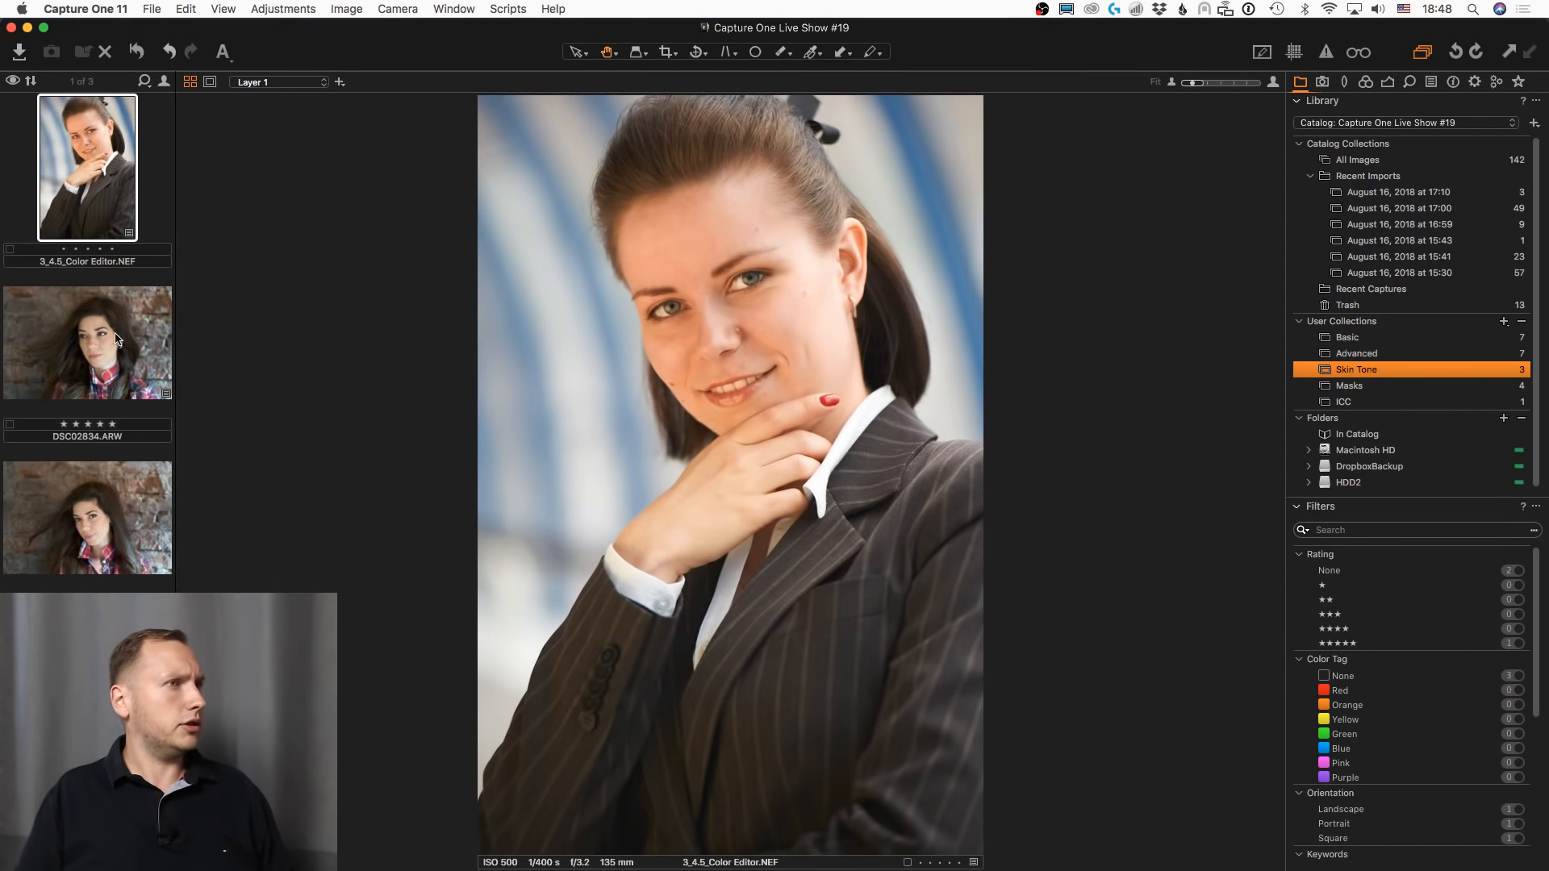
- Choose Spot as the Spot Removal type for the portrait of the woman in the striped suit
{"action": "scroll", "coordinate": [730, 331], "scroll_direction": "up", "scroll_amount": 5}
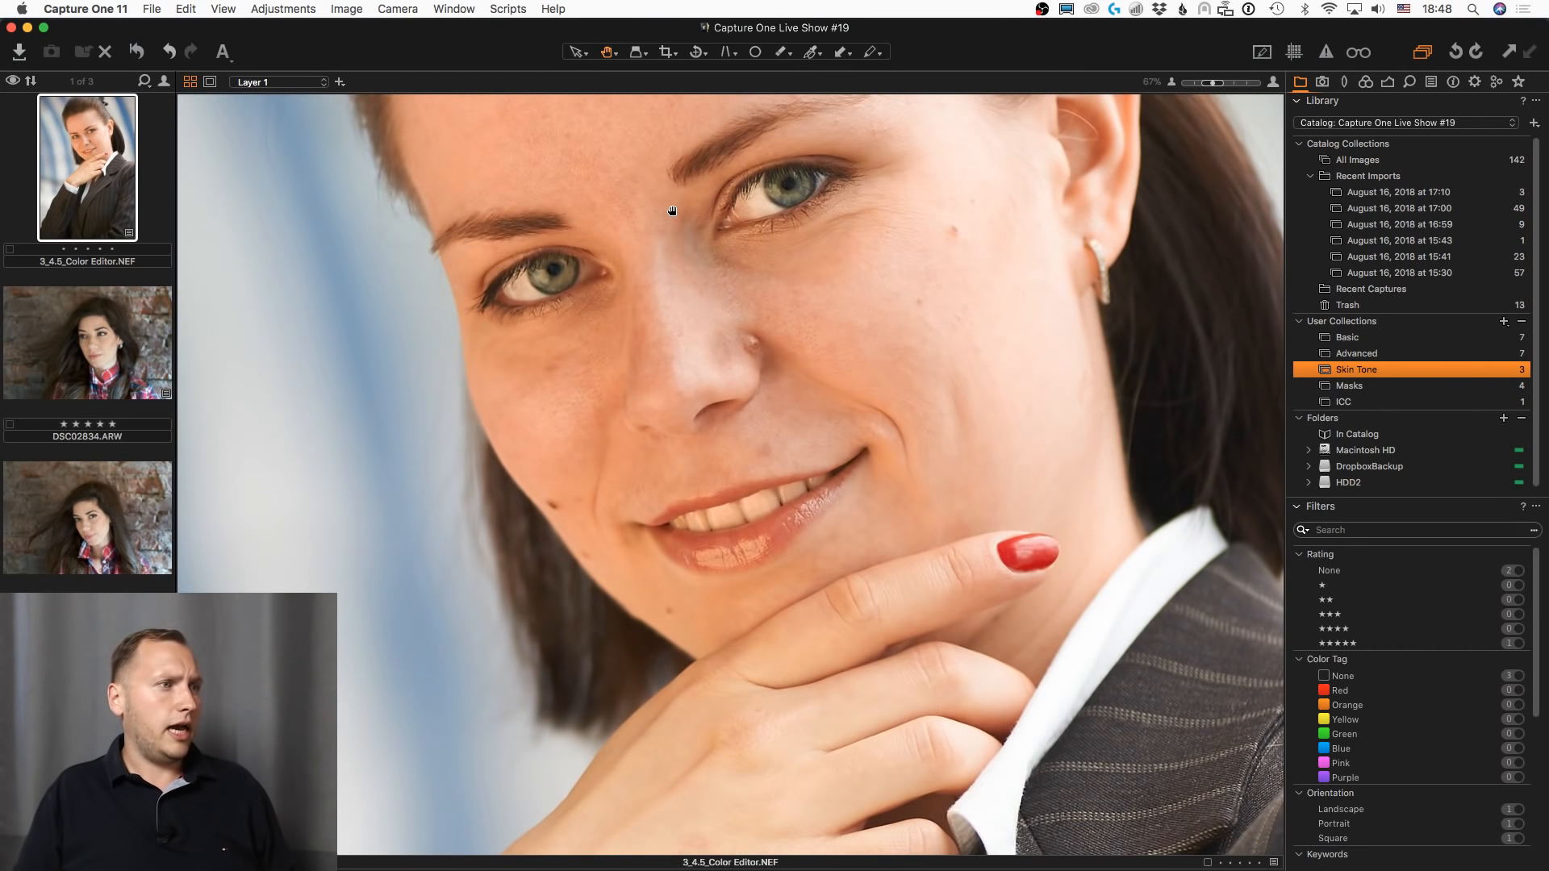
{"action": "scroll", "coordinate": [672, 210], "scroll_direction": "up", "scroll_amount": 3}
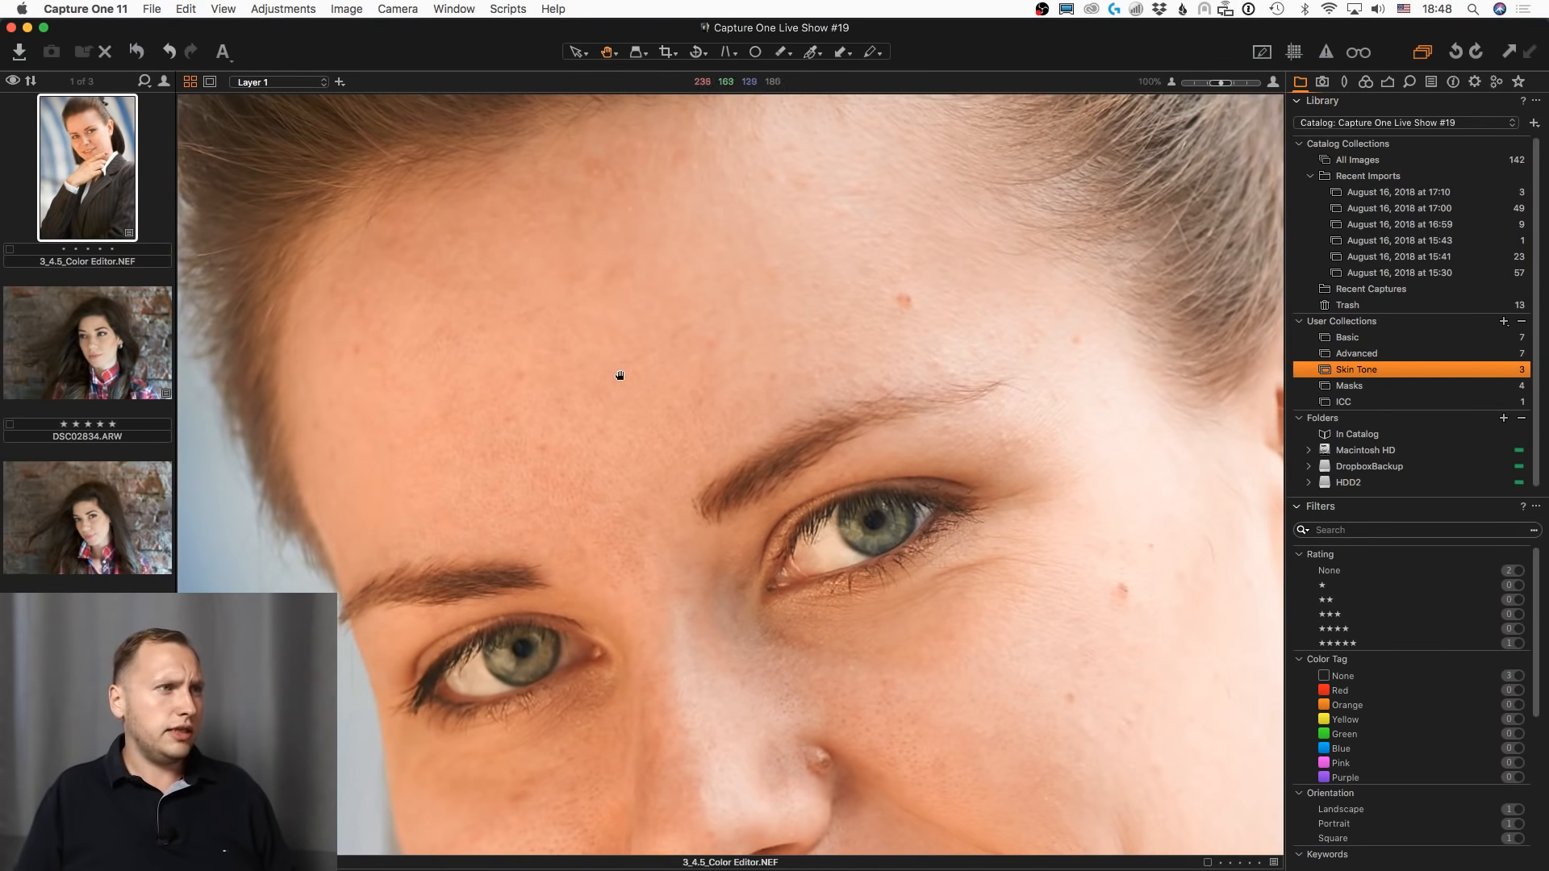
{"action": "scroll", "coordinate": [658, 387], "scroll_direction": "up", "scroll_amount": 3}
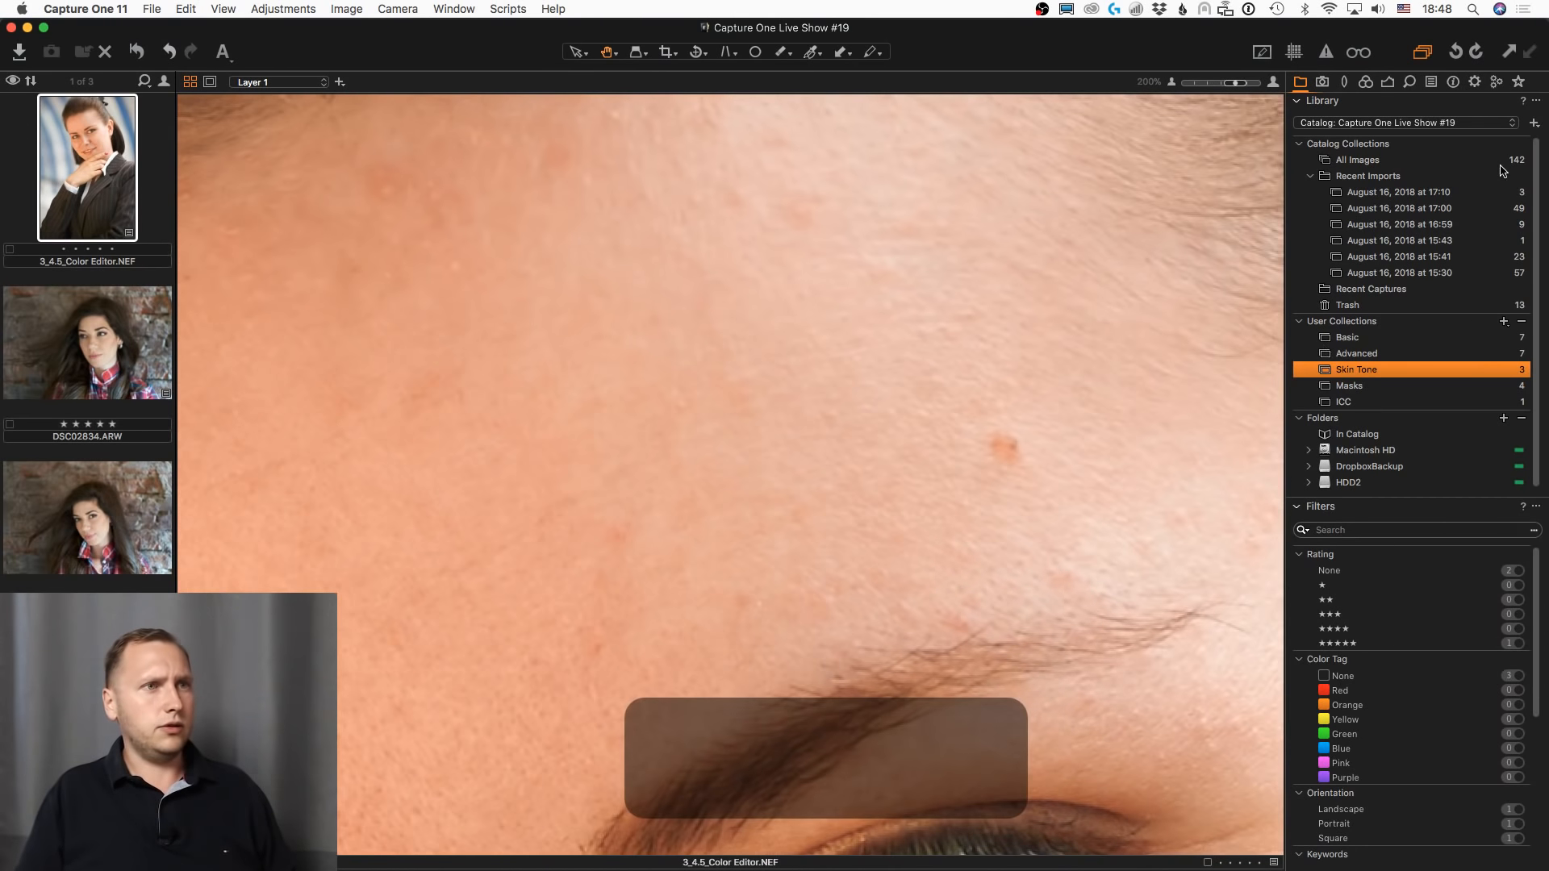
{"action": "left_click", "coordinate": [1387, 82]}
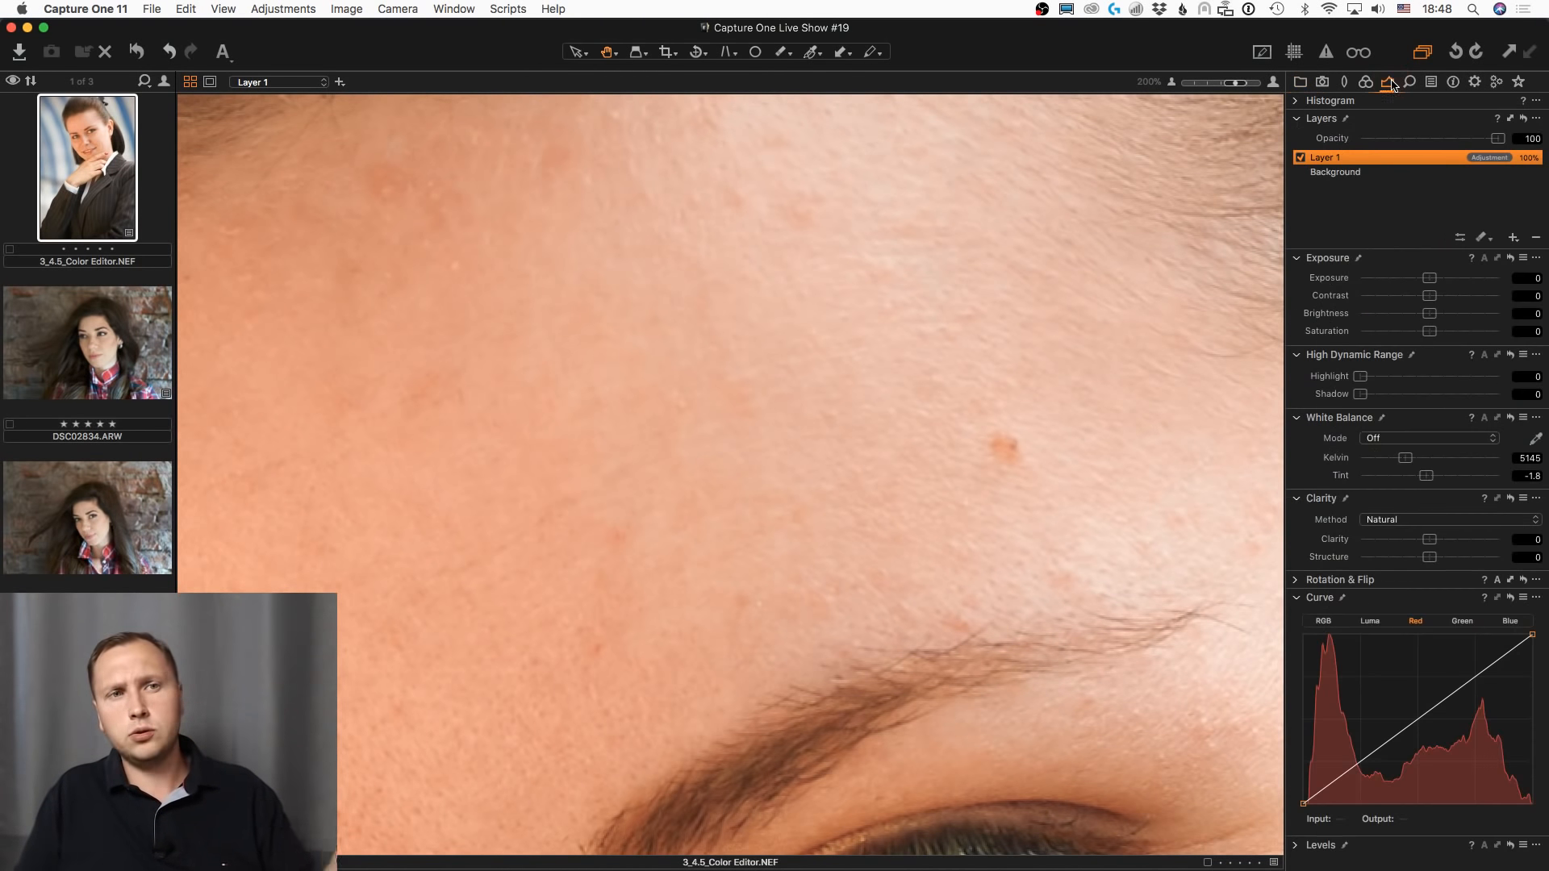
{"action": "left_click", "coordinate": [1409, 81]}
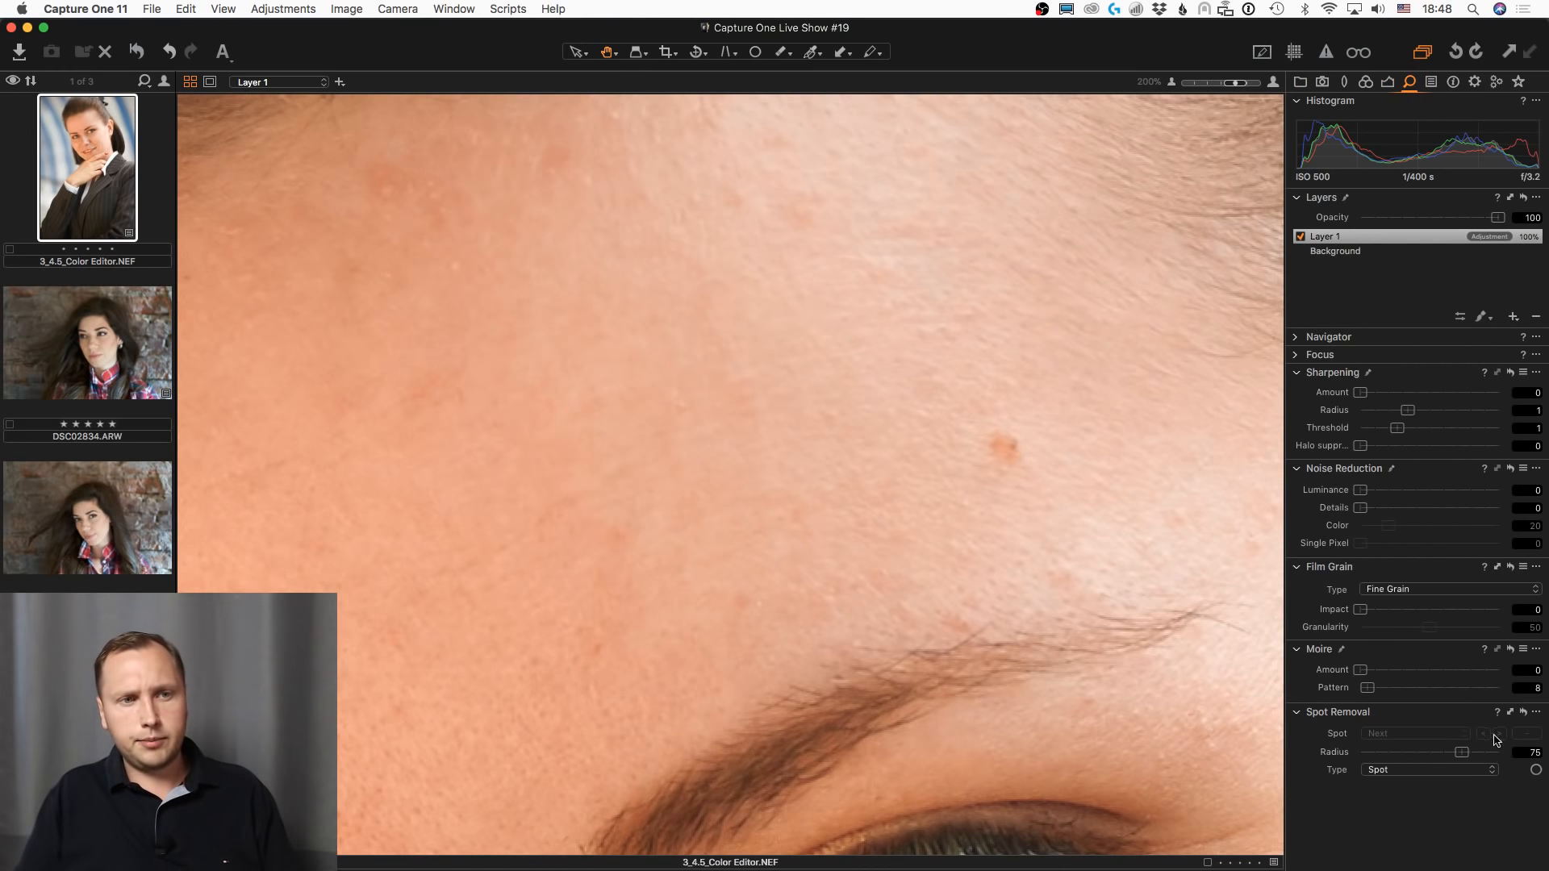
{"action": "left_click", "coordinate": [1447, 771]}
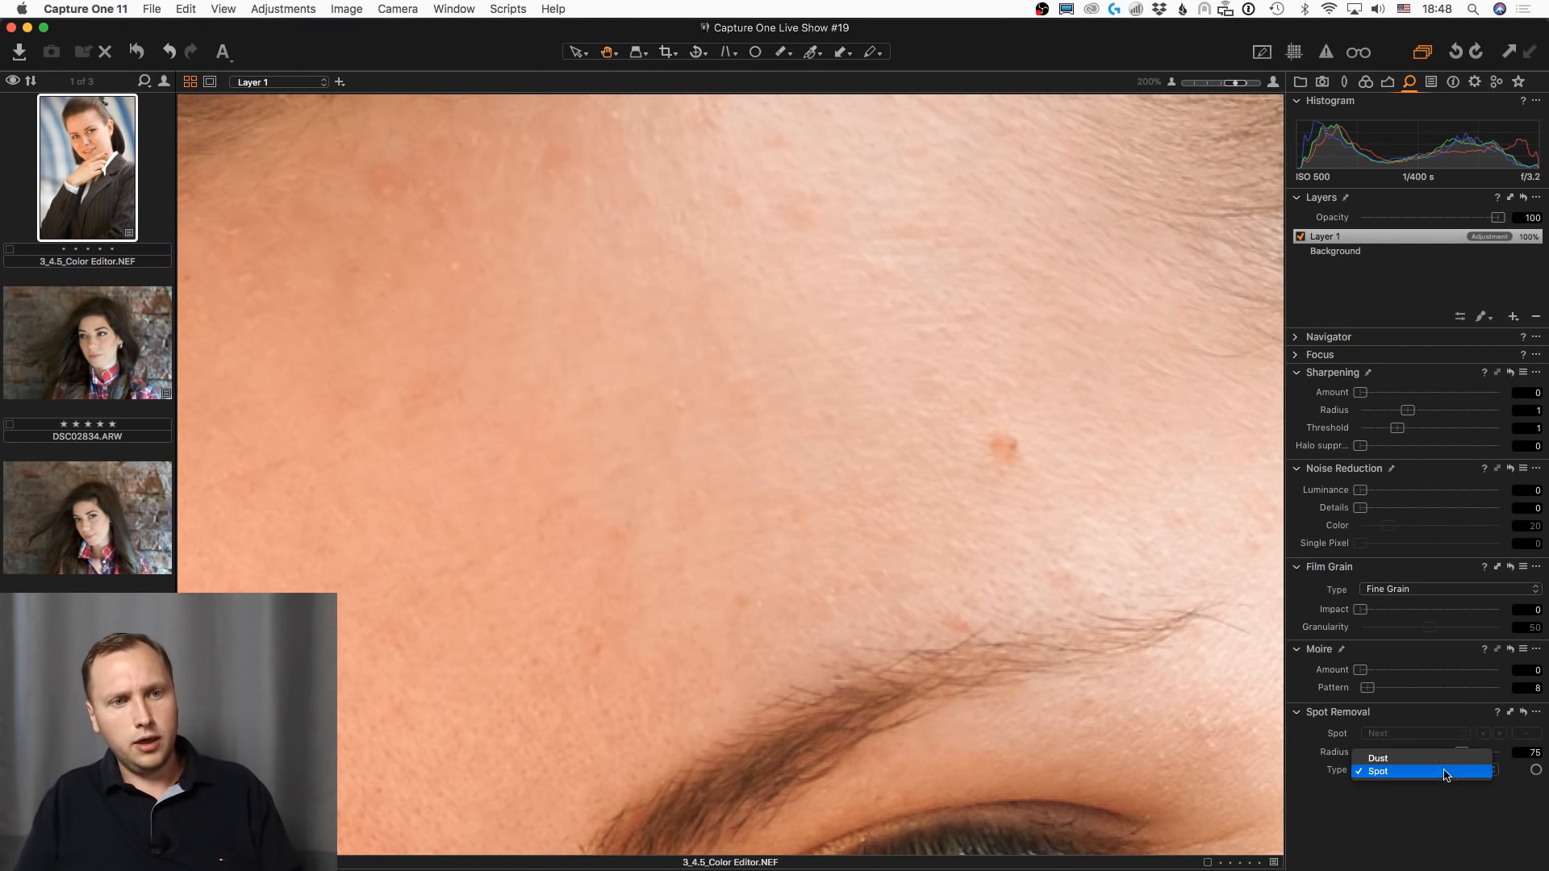
{"action": "left_click", "coordinate": [1446, 775]}
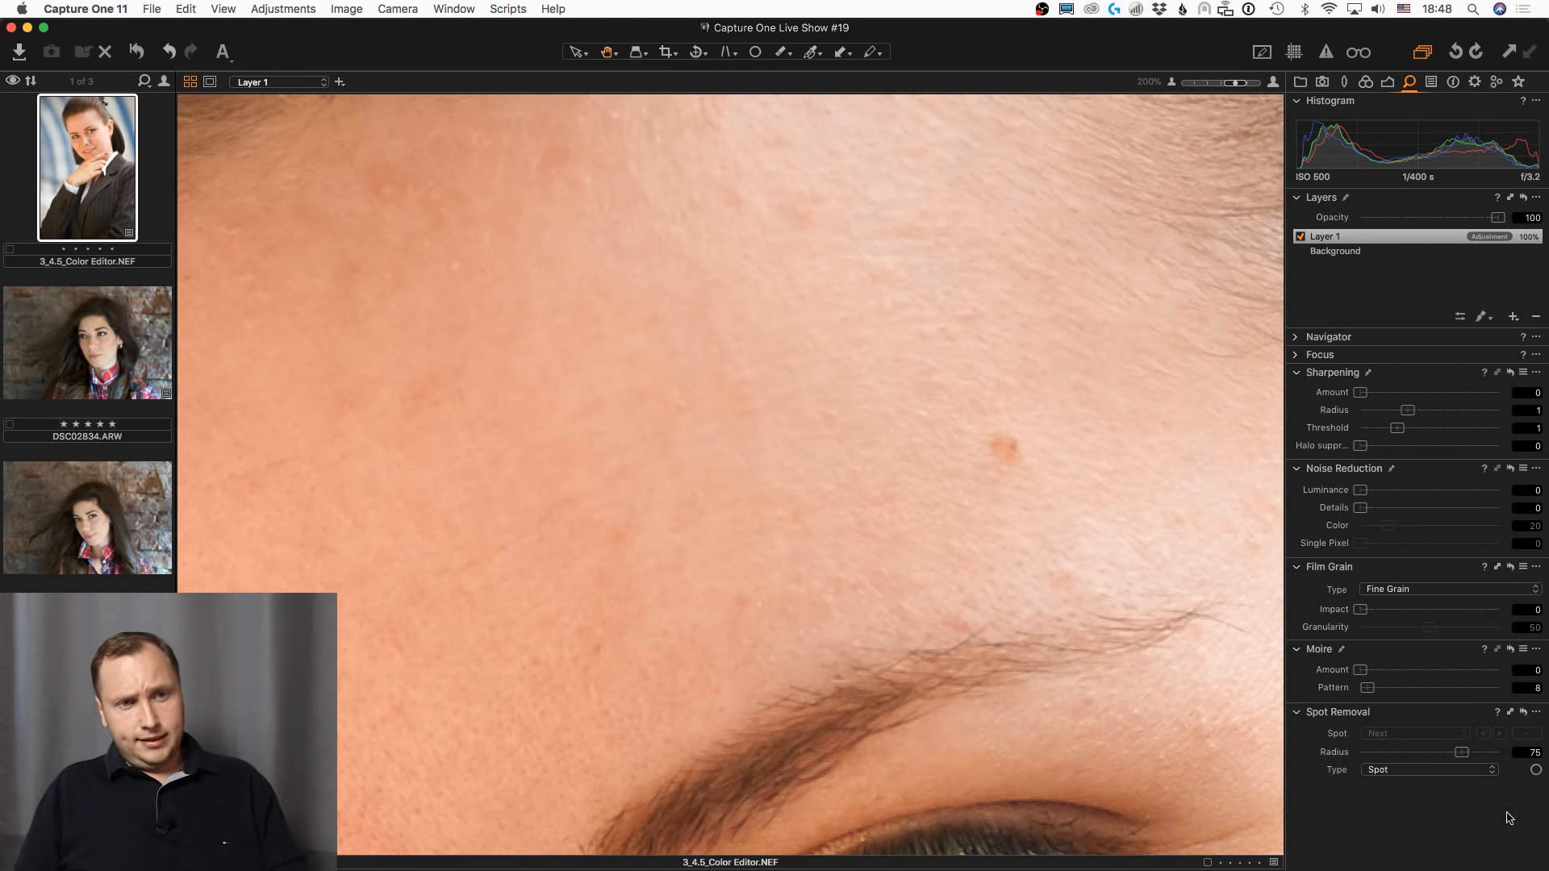
- Reduce the Spot Removal radius to 24 and remove the red blemish above the woman's eyebrow
{"action": "left_click", "coordinate": [1536, 771]}
{"action": "key", "text": "bracketleft"}
{"action": "key", "text": "bracketleft"}
{"action": "key", "text": "bracketleft"}
{"action": "key", "text": "bracketleft"}
{"action": "key", "text": "bracketleft"}
{"action": "key", "text": "bracketleft"}
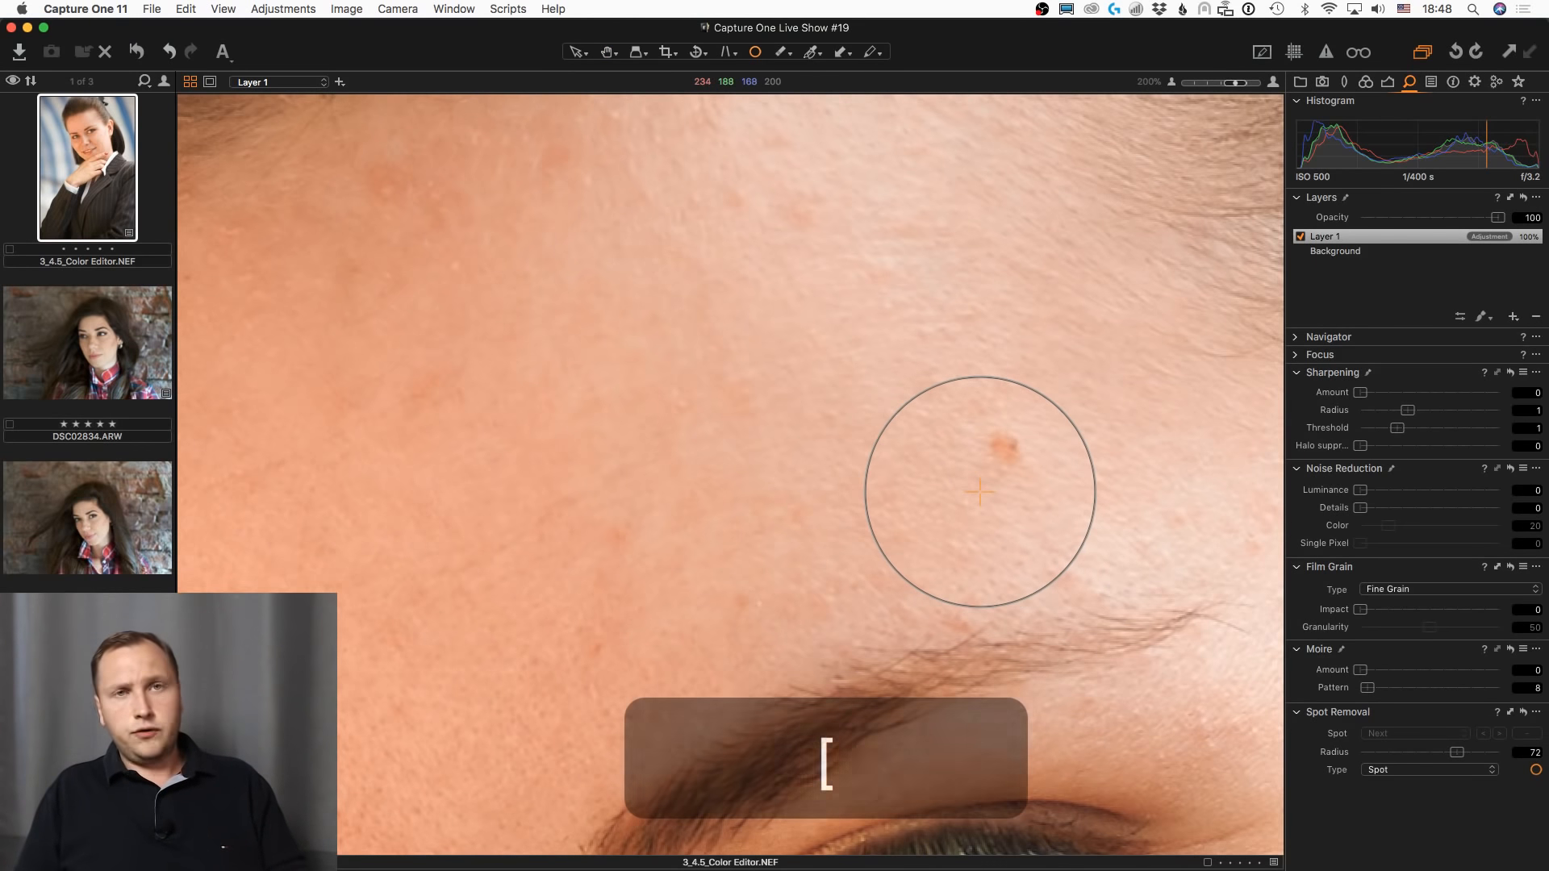
{"action": "key", "text": "bracketleft"}
{"action": "key", "text": "bracketleft"}
{"action": "key", "text": "bracketleft"}
{"action": "key", "text": "bracketleft"}
{"action": "key", "text": "bracketleft"}
{"action": "key", "text": "bracketleft"}
{"action": "key", "text": "bracketleft"}
{"action": "key", "text": "bracketleft"}
{"action": "key", "text": "bracketleft"}
{"action": "key", "text": "bracketleft"}
{"action": "key", "text": "bracketleft"}
{"action": "key", "text": "bracketleft"}
{"action": "key", "text": "bracketleft"}
{"action": "key", "text": "bracketleft"}
{"action": "key", "text": "bracketleft"}
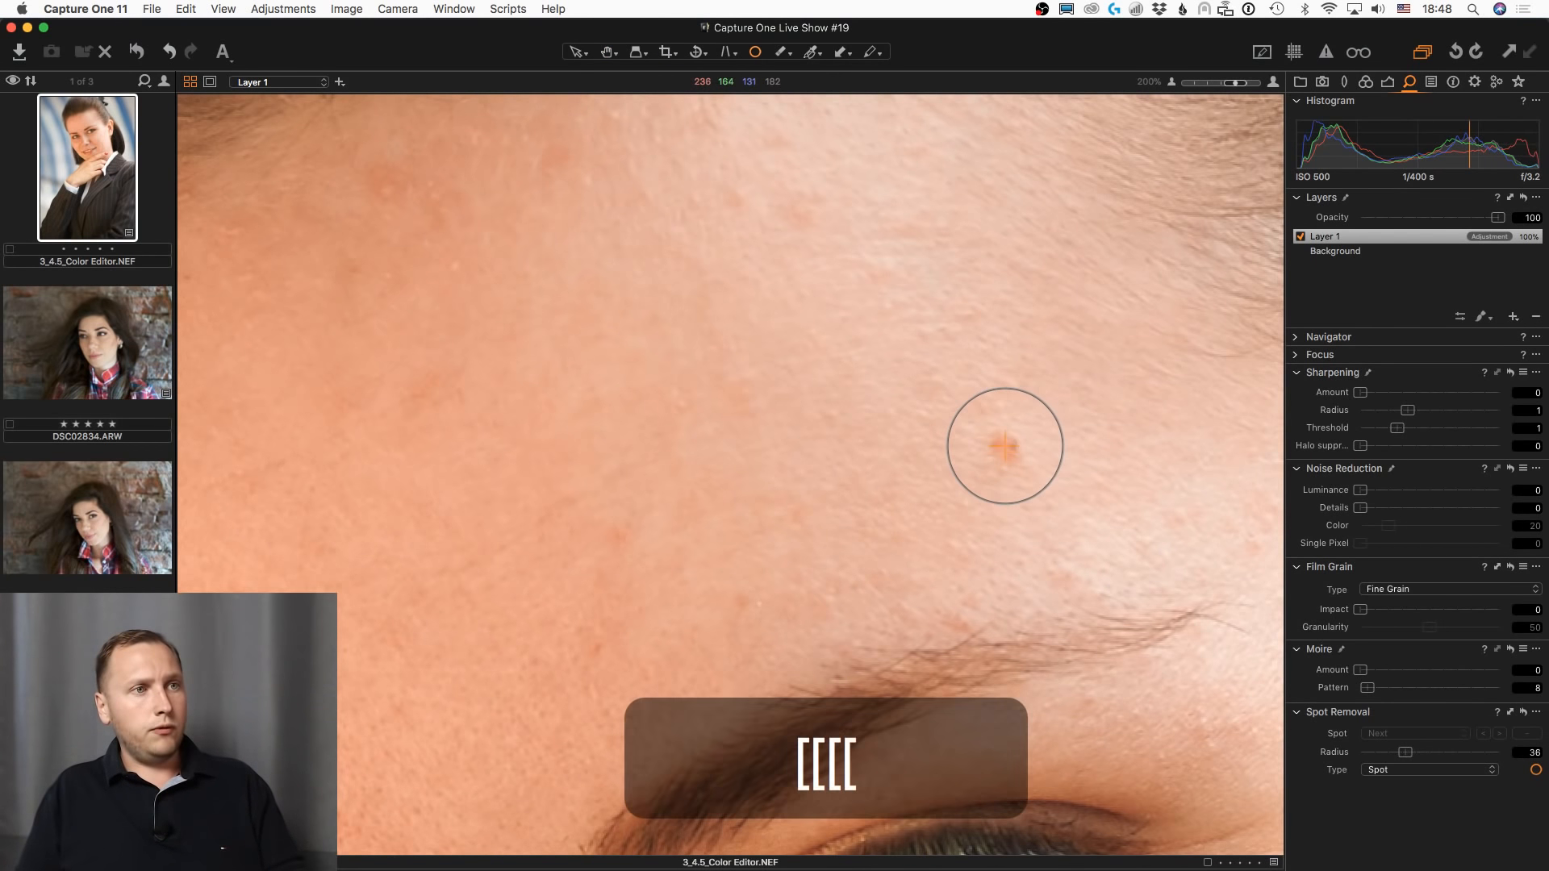
{"action": "left_click", "coordinate": [1001, 451]}
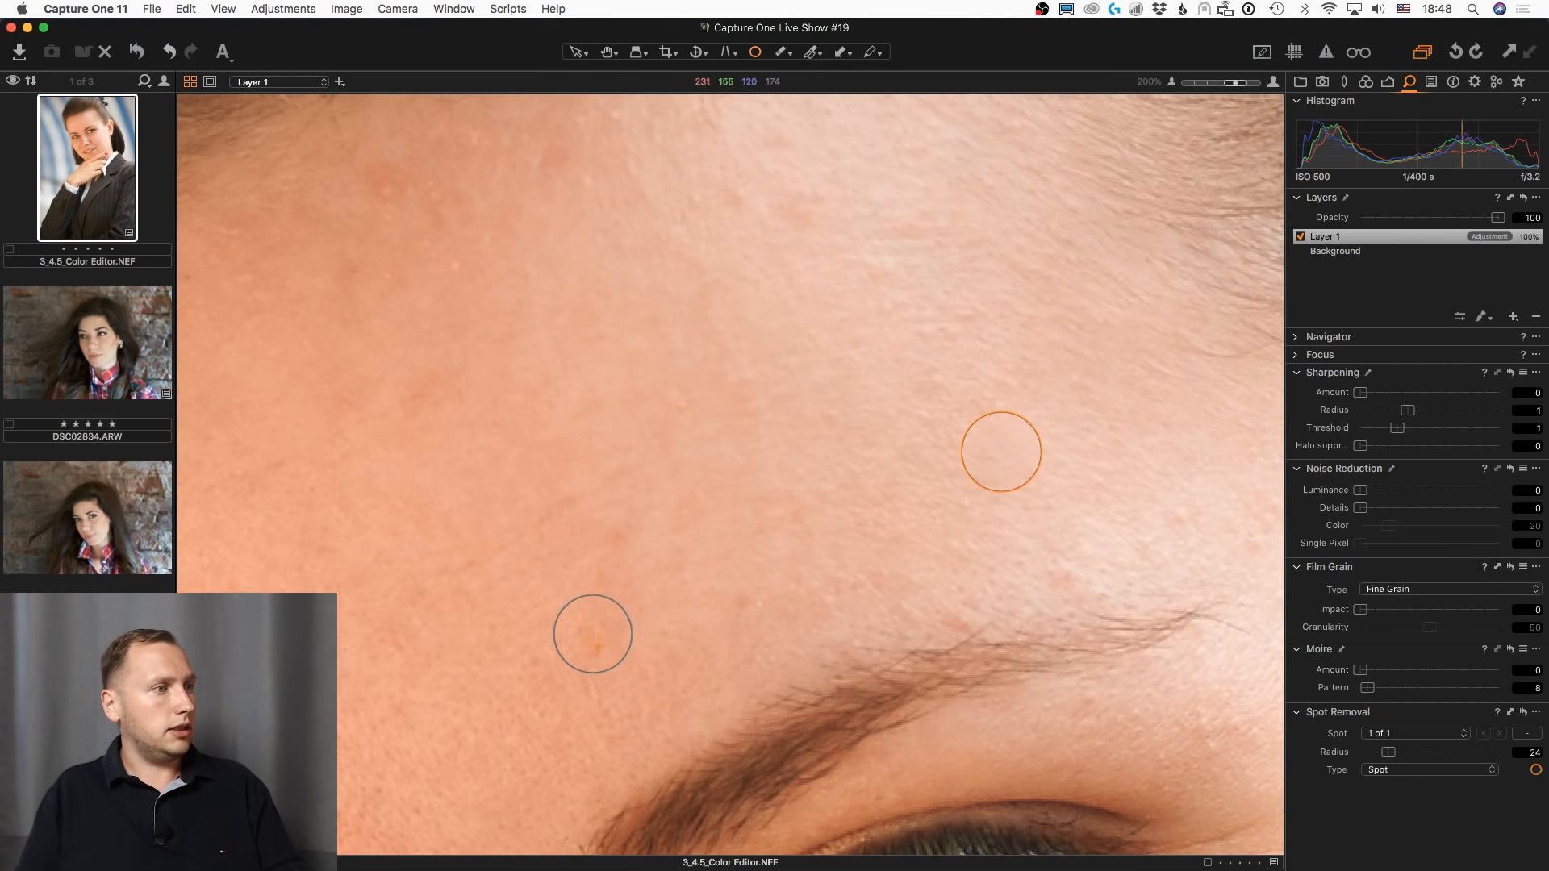
- Remove two more blemishes from the other side of the forehead with Spot Removal at radius 24
{"action": "left_click_drag", "start_coordinate": [500, 604], "coordinate": [663, 542]}
{"action": "left_click", "coordinate": [707, 325]}
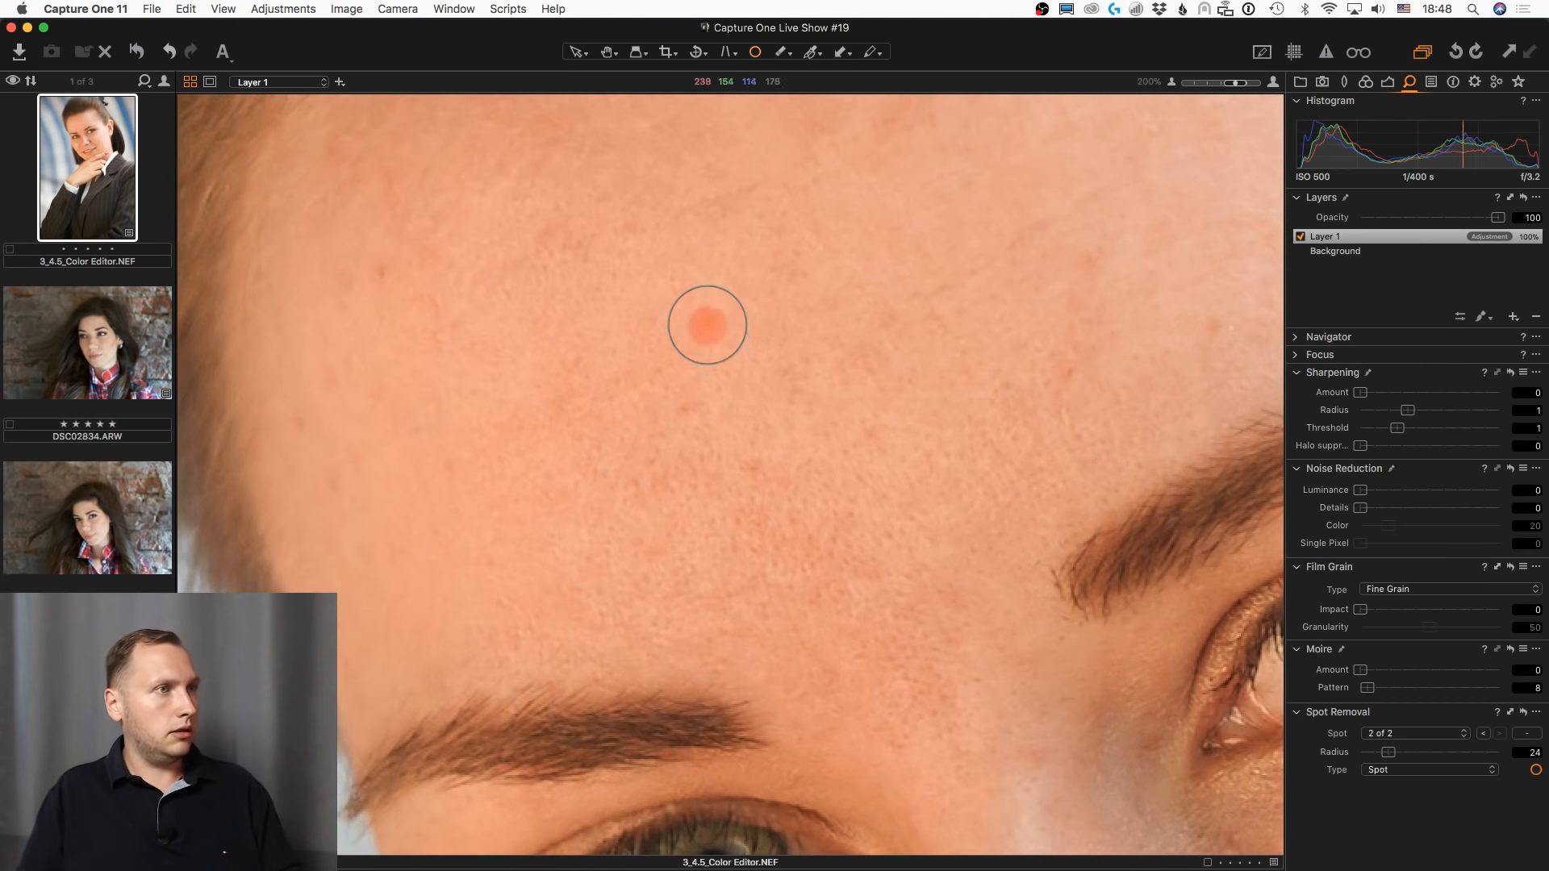
{"action": "left_click", "coordinate": [390, 274]}
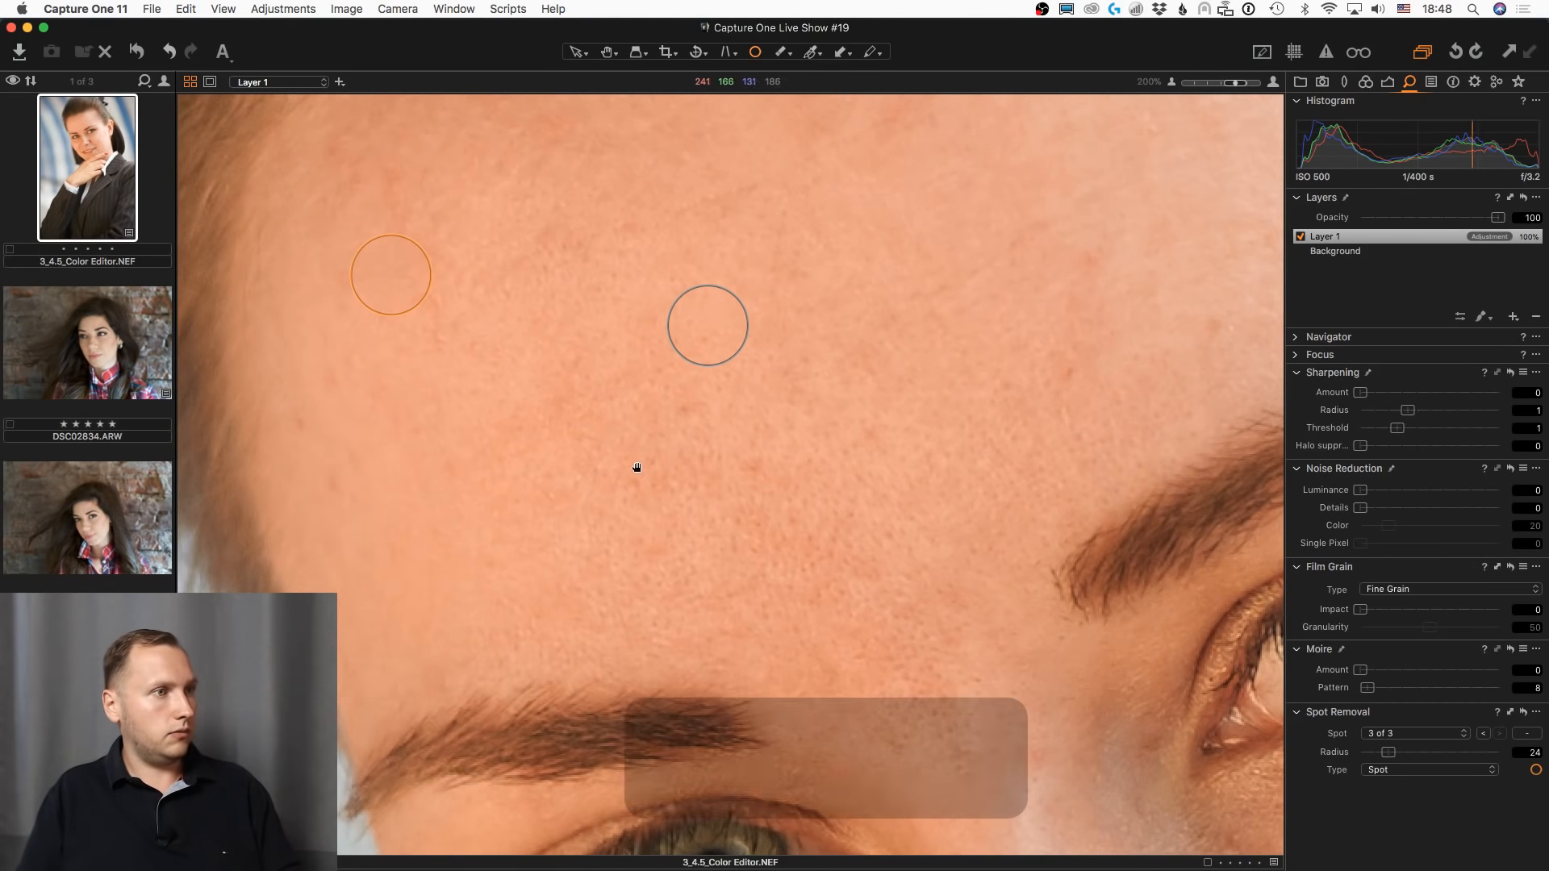
- Examine the skin in portrait DSC02834.ARW and return to the portrait of the woman in the striped suit
{"action": "left_click", "coordinate": [152, 402]}
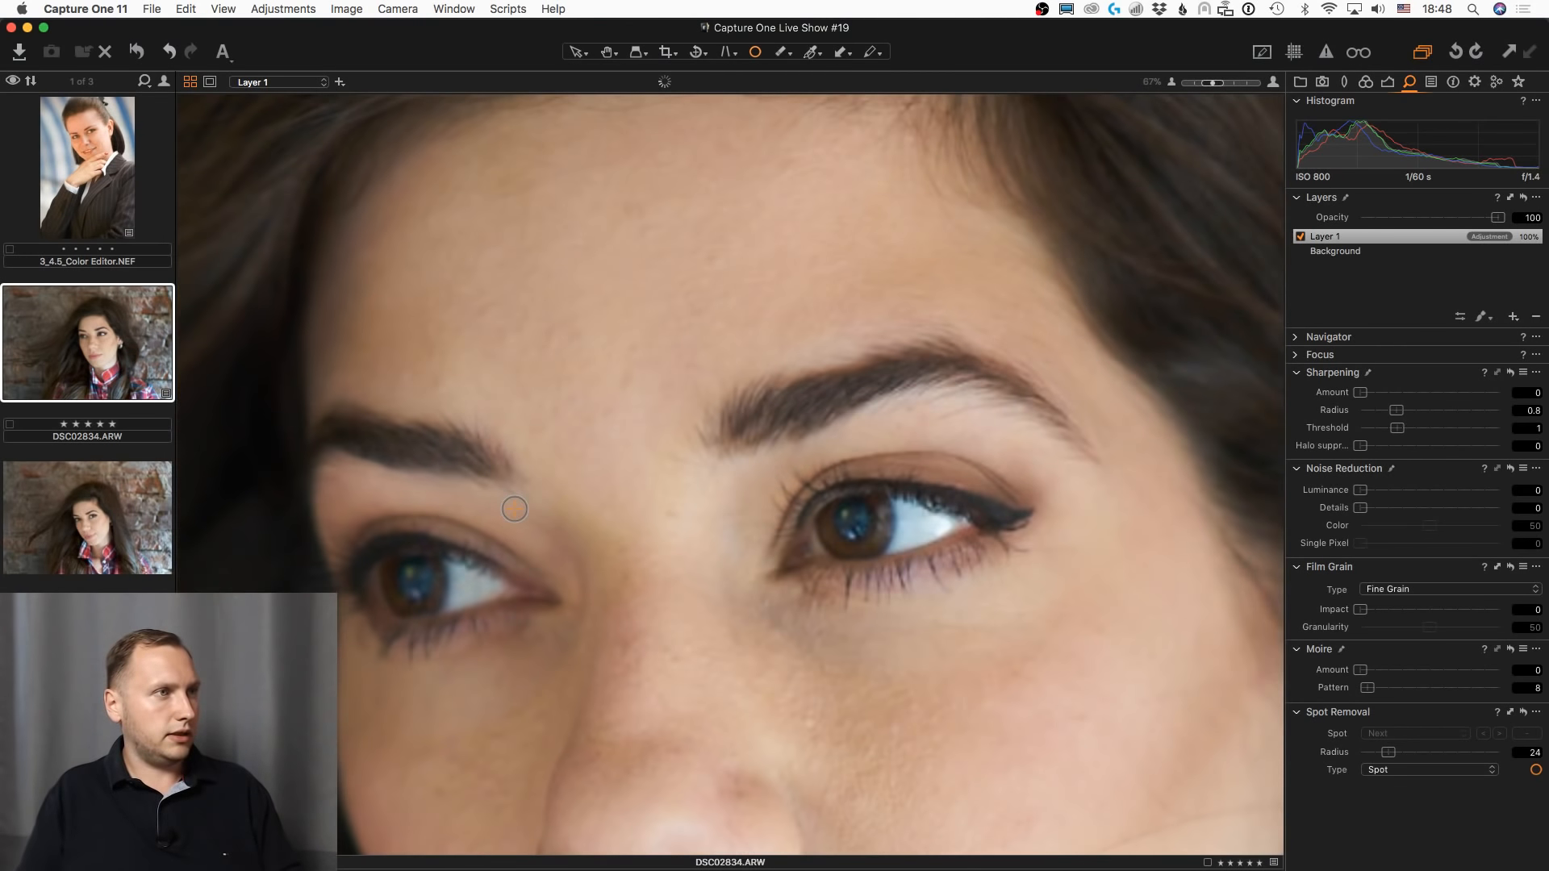
{"action": "left_click_drag", "start_coordinate": [636, 553], "coordinate": [608, 268]}
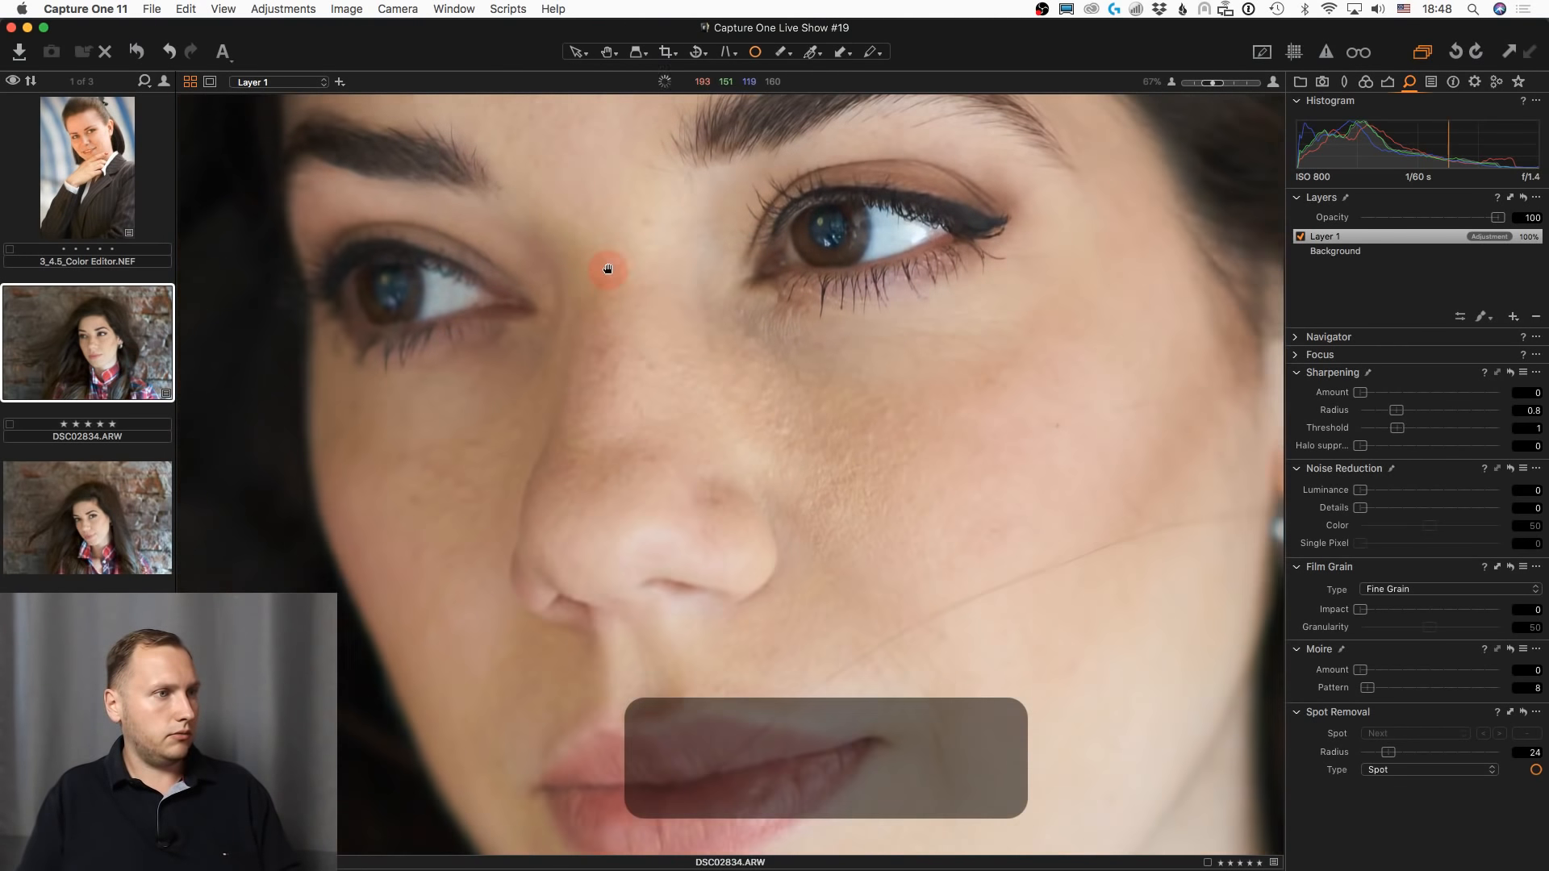
{"action": "left_click", "coordinate": [109, 158]}
- Try to remove the dark mole at the edge of the cheek with a Spot Removal circle of radius 24
{"action": "scroll", "coordinate": [557, 226], "scroll_direction": "up", "scroll_amount": 5}
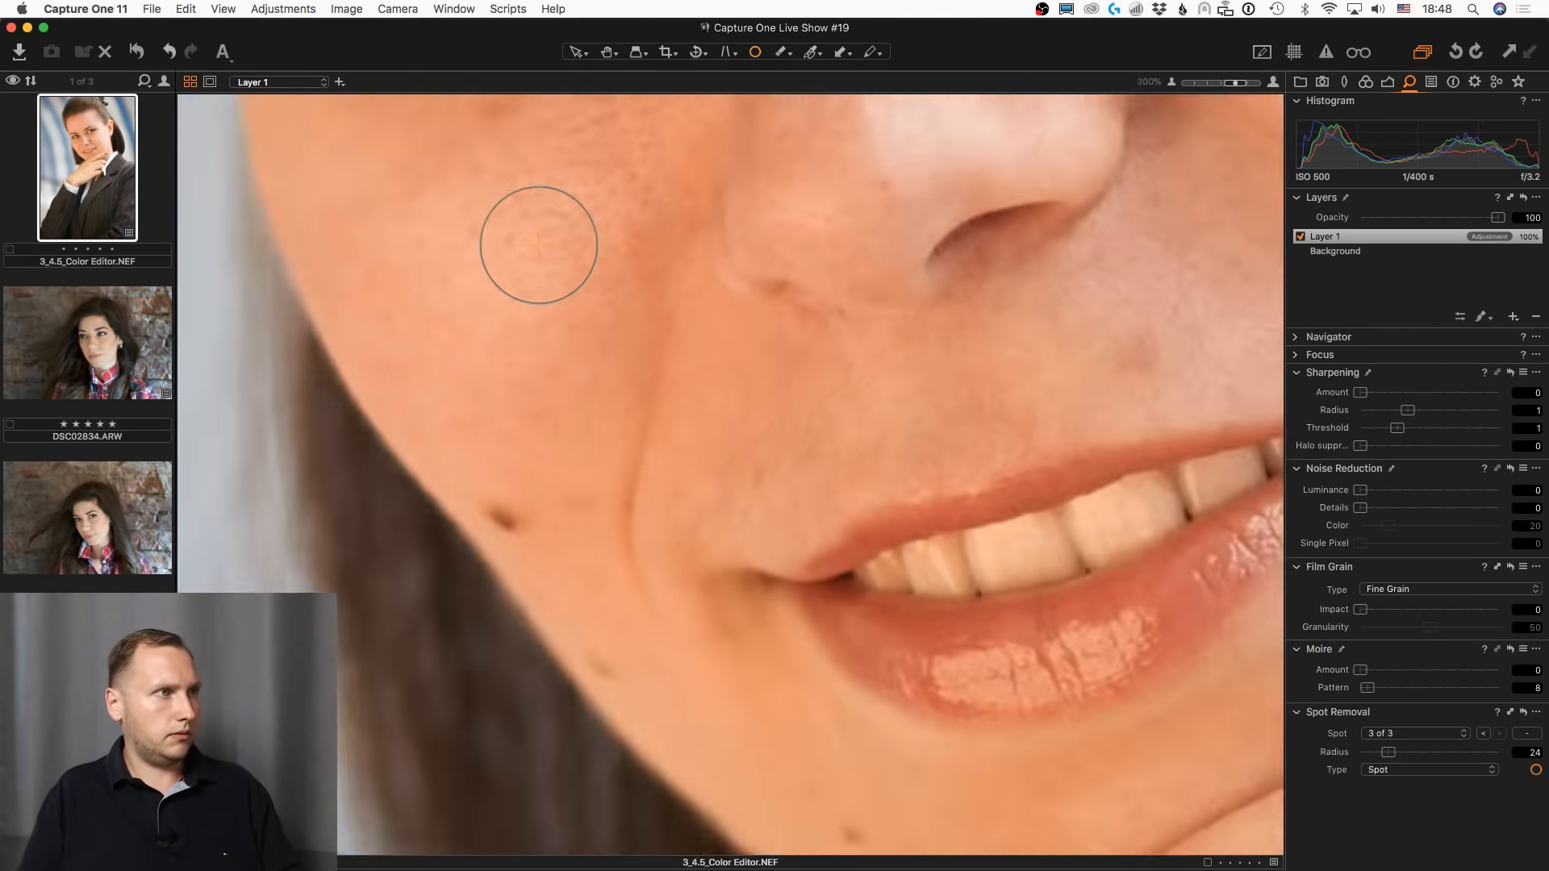
{"action": "key", "text": "bracketleft"}
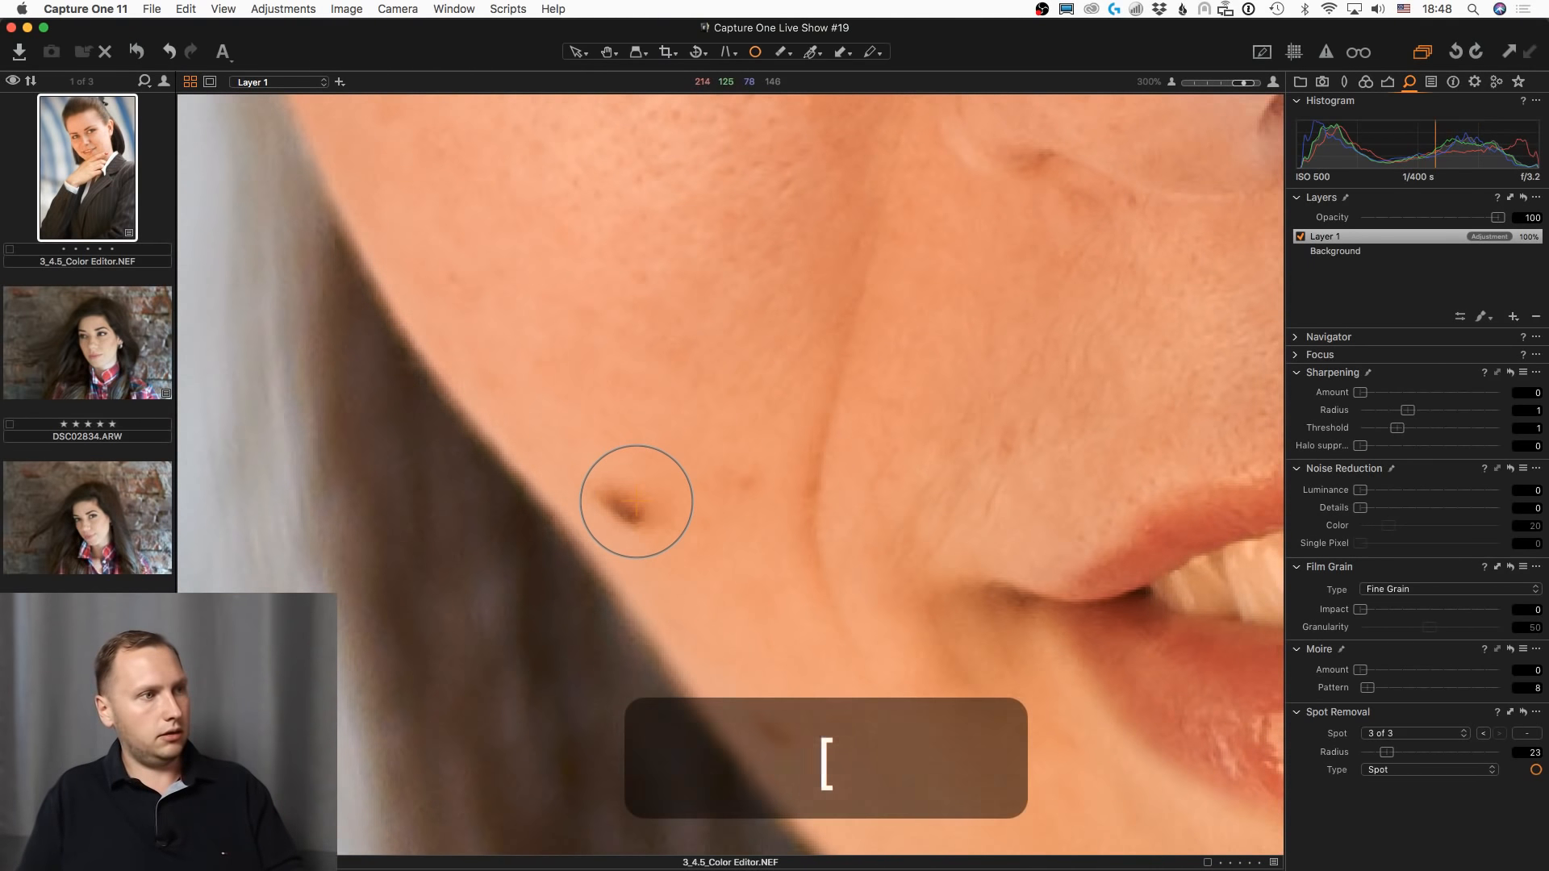
{"action": "left_click", "coordinate": [633, 501]}
{"action": "left_click_drag", "start_coordinate": [599, 486], "coordinate": [583, 473]}
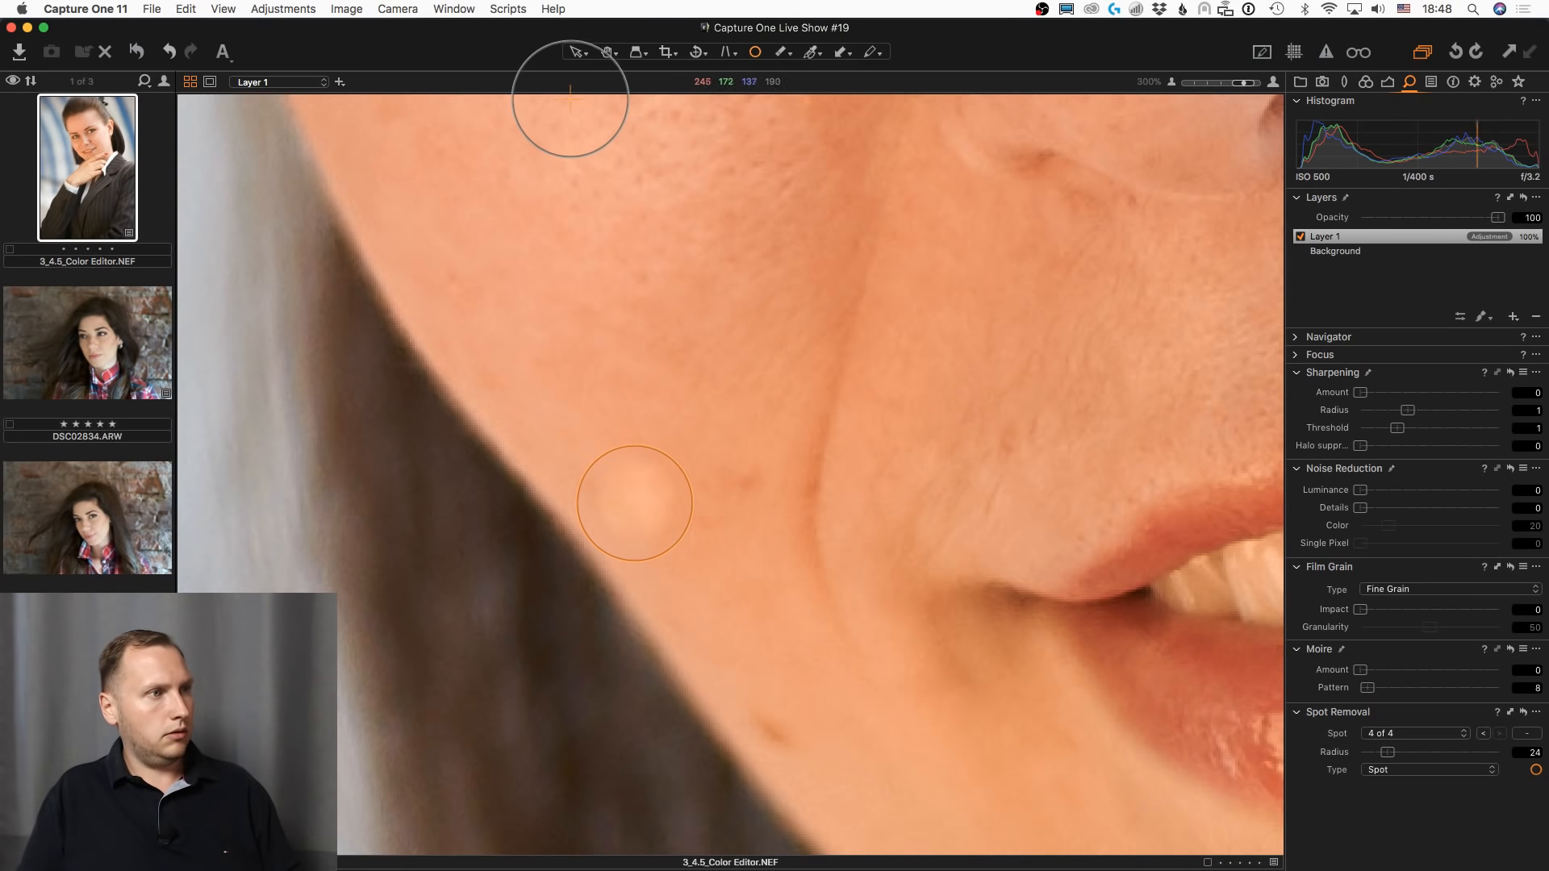
- Enlarge the spot correction over the cheek mole to radius 35
{"action": "left_click", "coordinate": [609, 54]}
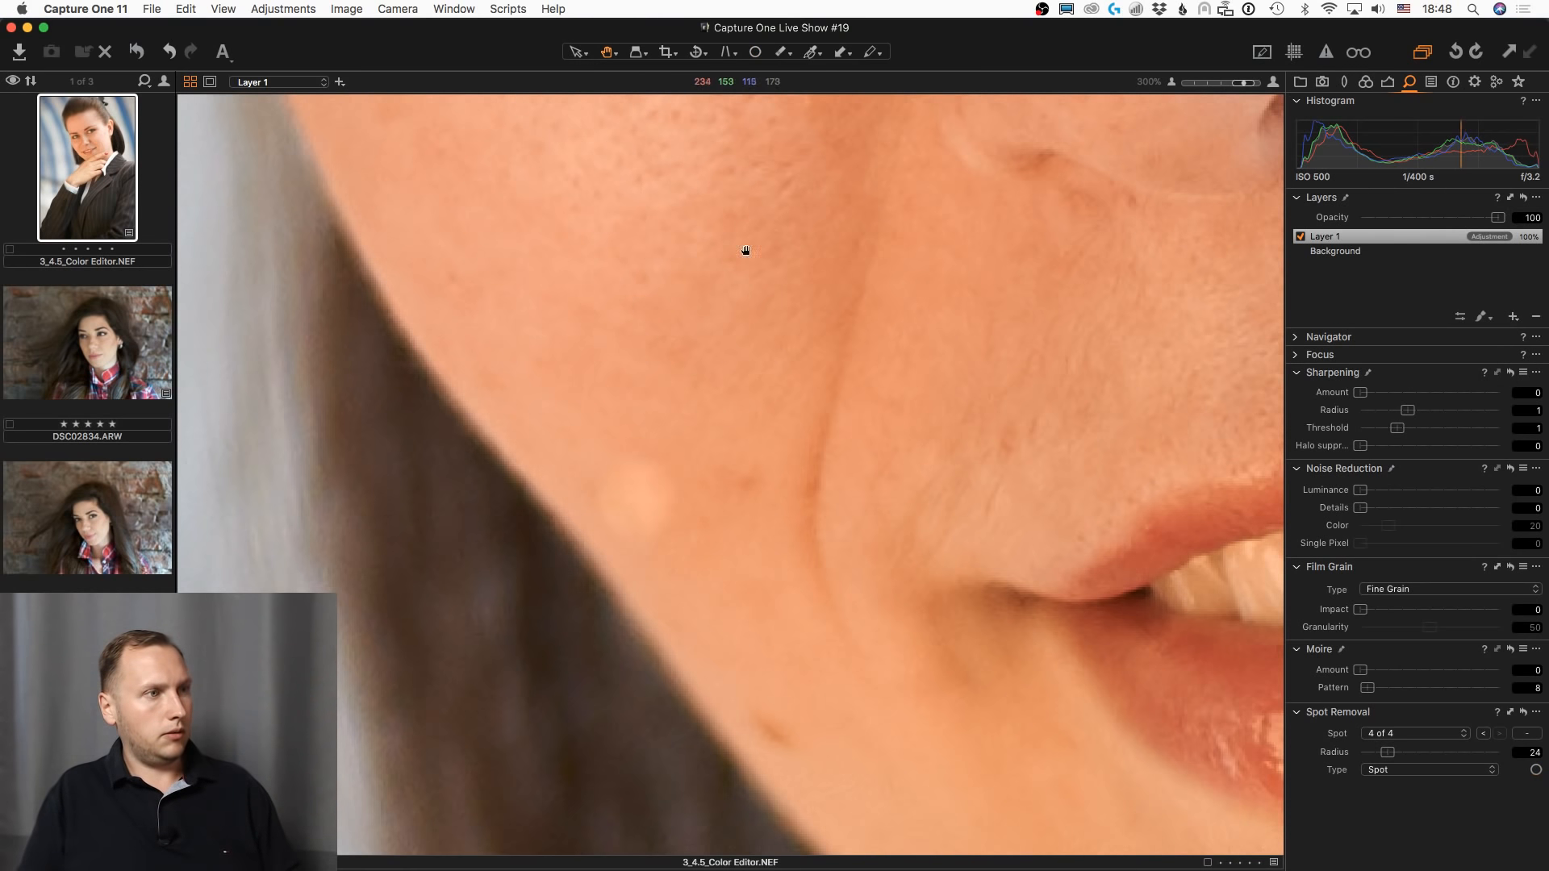
{"action": "key", "text": "o"}
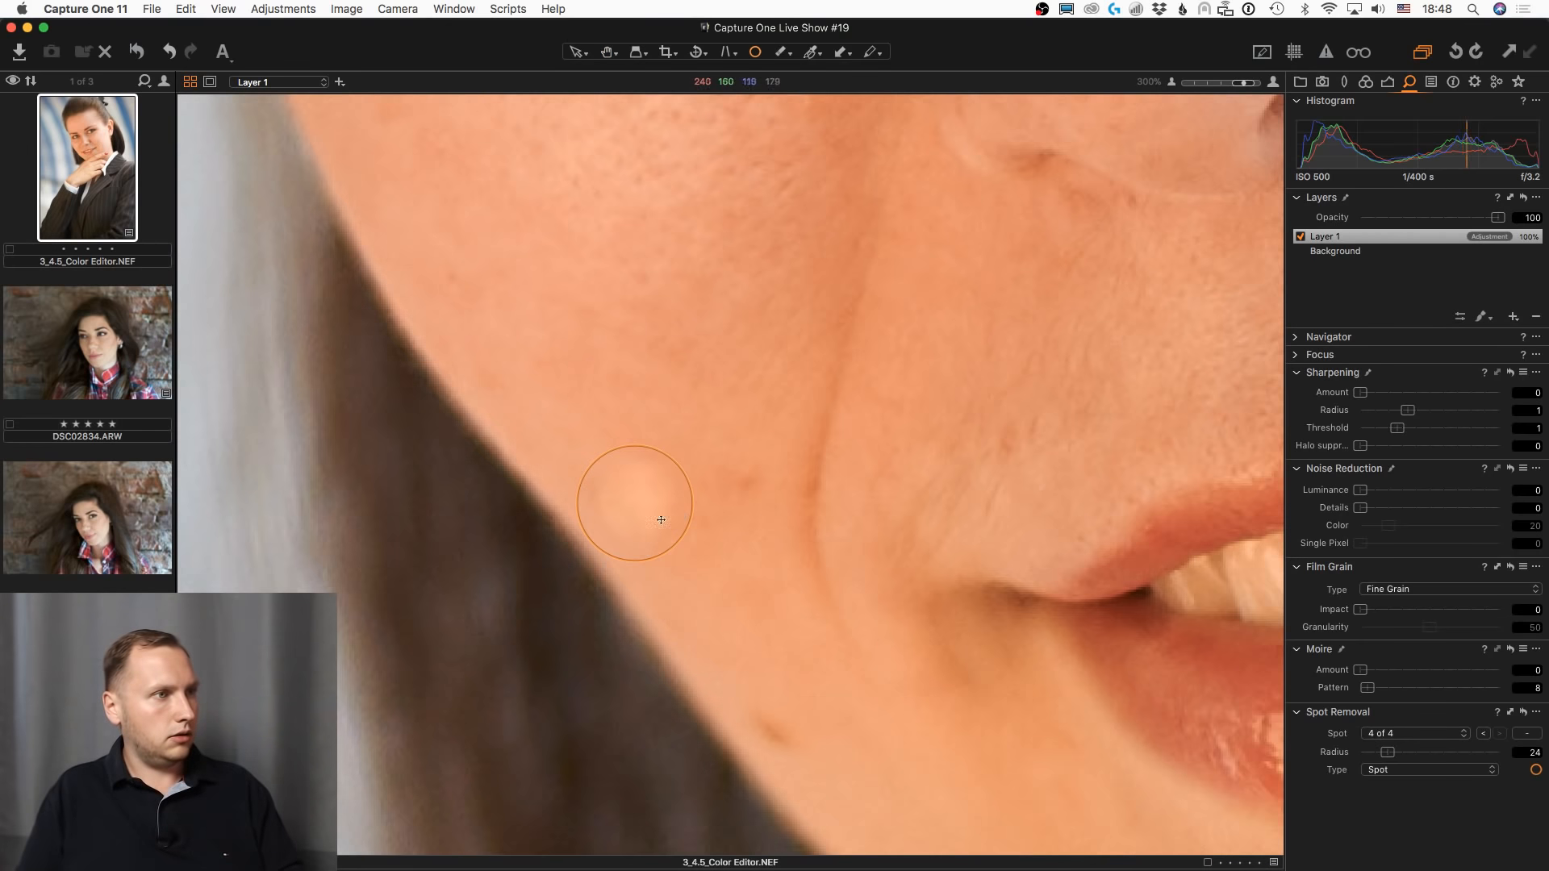
{"action": "left_click_drag", "start_coordinate": [699, 475], "coordinate": [724, 465]}
{"action": "left_click_drag", "start_coordinate": [621, 526], "coordinate": [606, 526]}
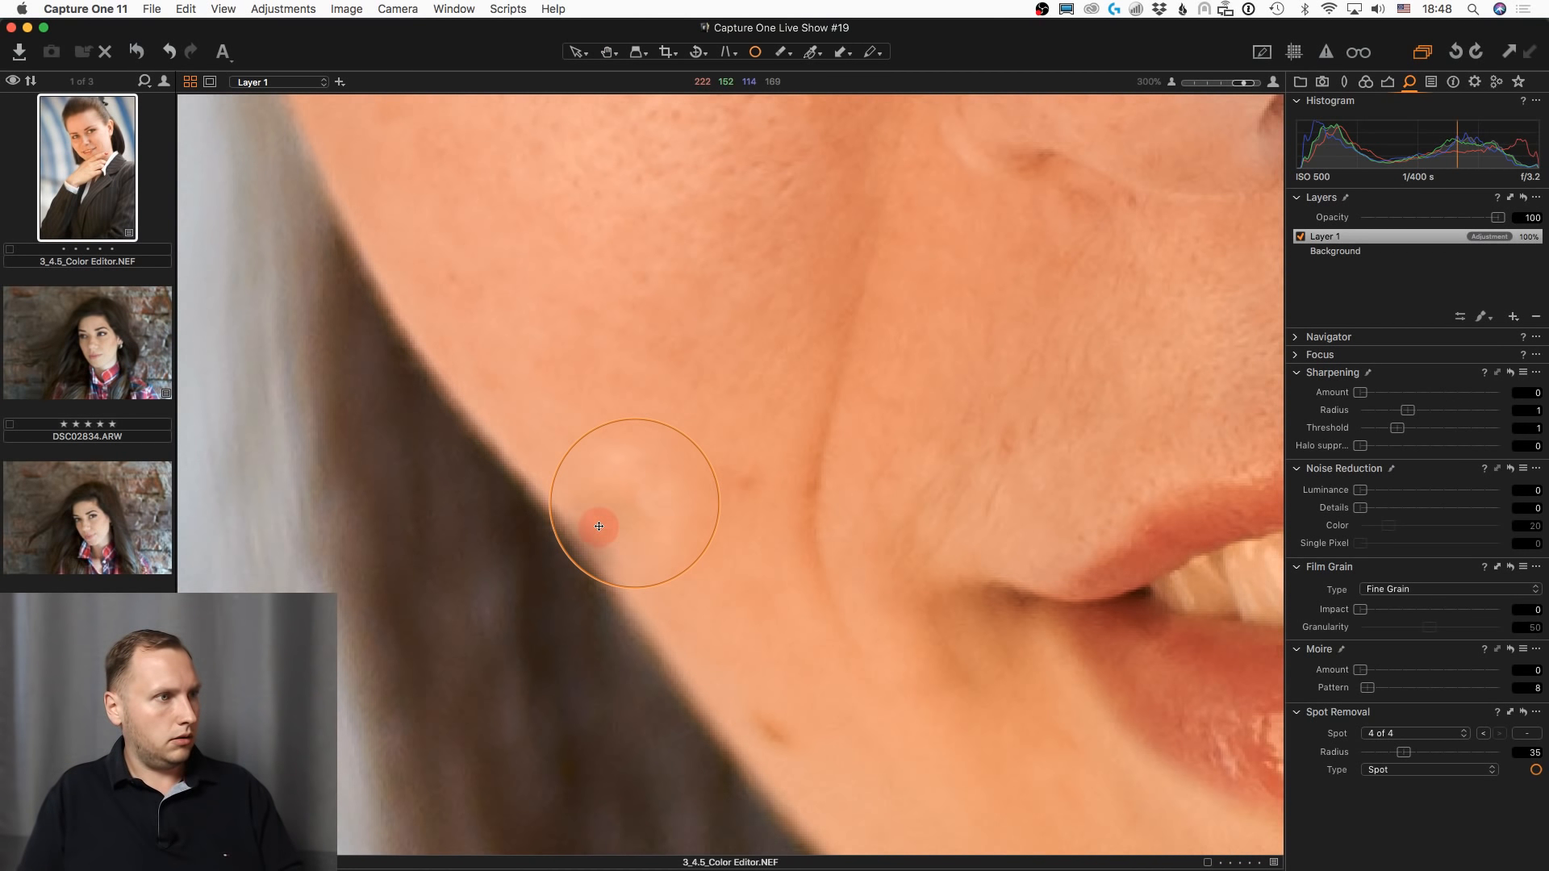
- Check the corrected cheek area and delete the spot correction over the mole
{"action": "left_click", "coordinate": [606, 53]}
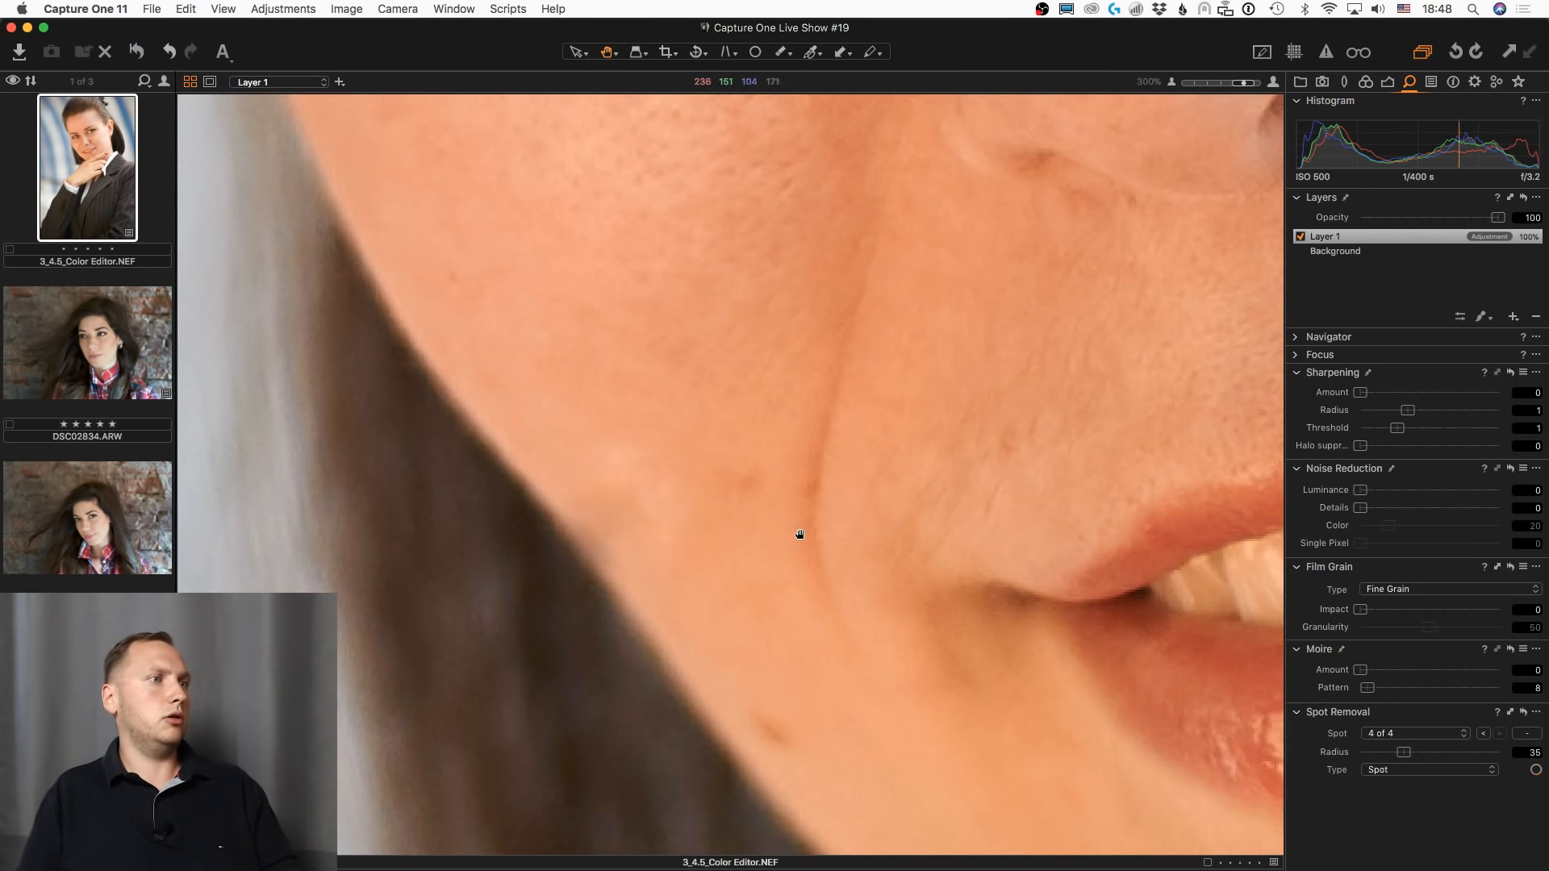
{"action": "key", "text": "super+0"}
{"action": "scroll", "coordinate": [595, 443], "scroll_direction": "up", "scroll_amount": 4}
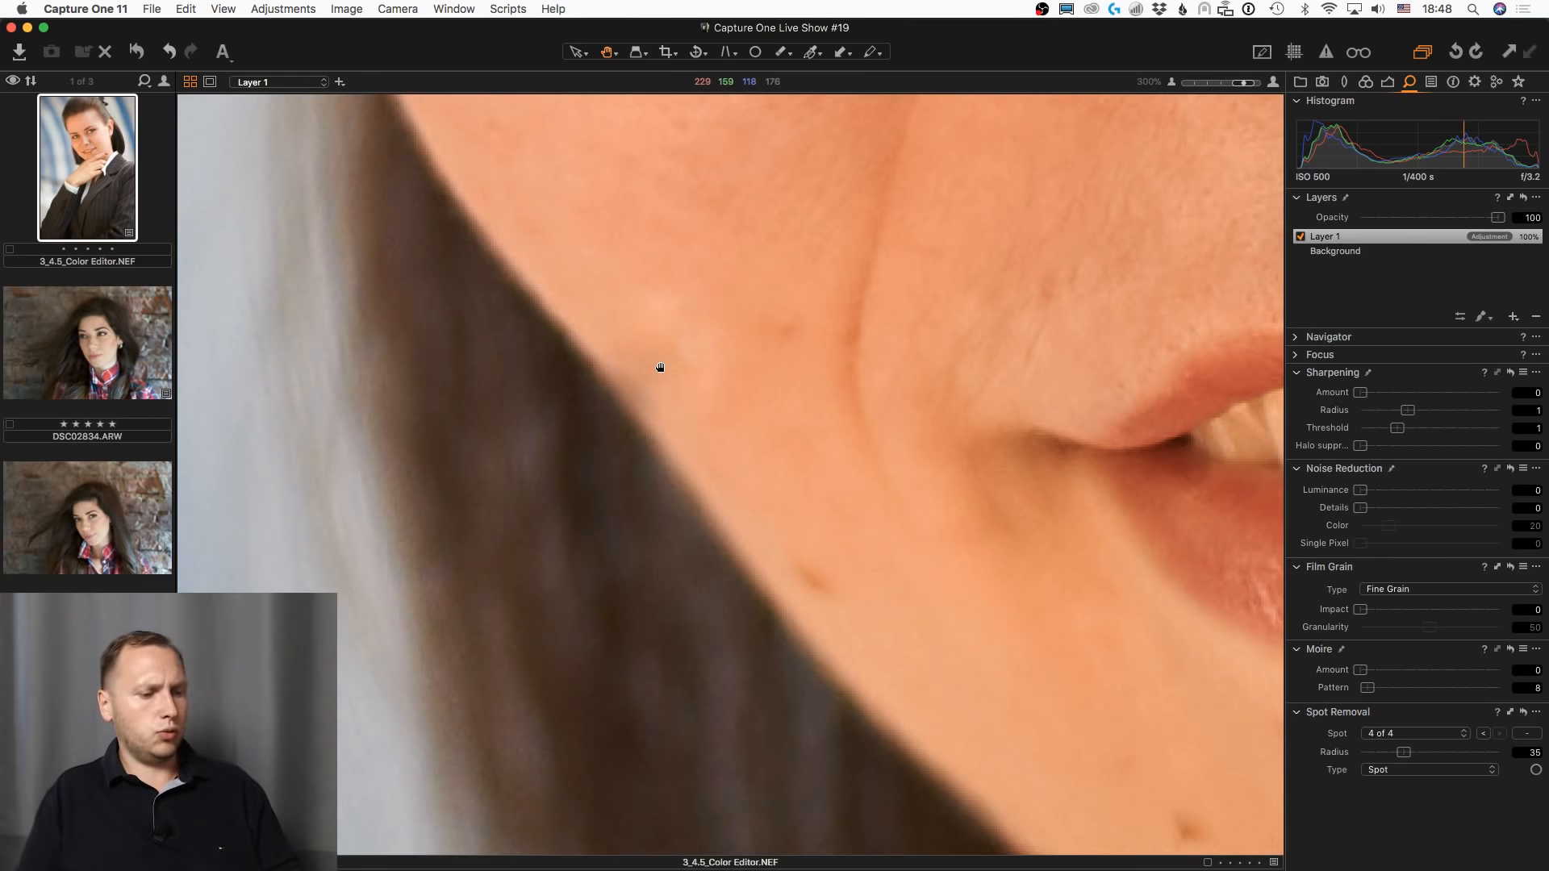
{"action": "key", "text": "o"}
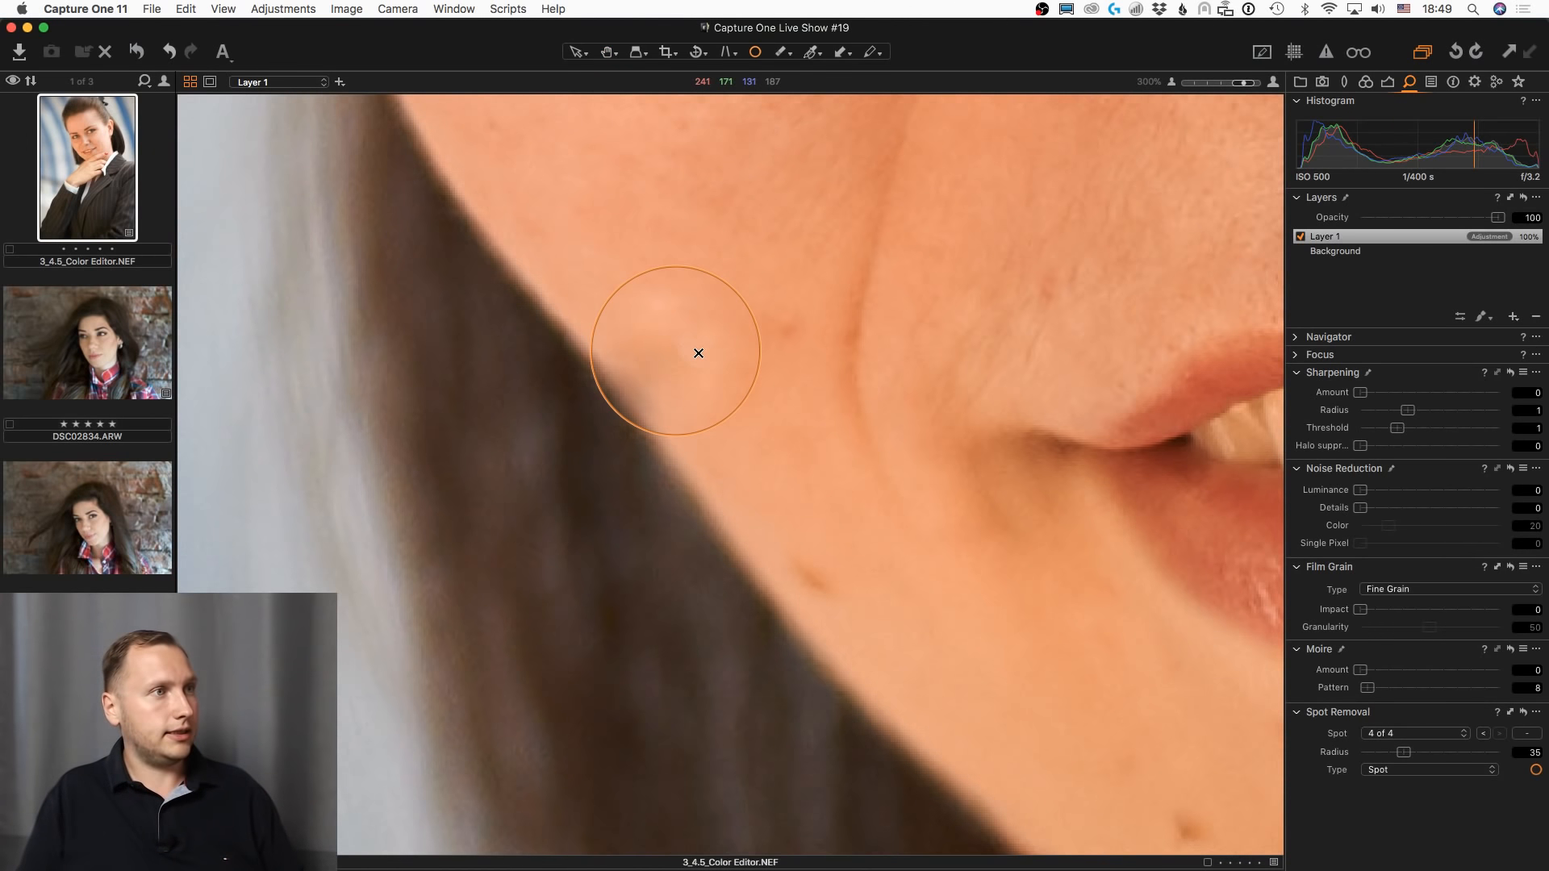
{"action": "left_click", "coordinate": [699, 354]}
- Add a Heal layer and retouch the dark mole at the cheek's edge with a smaller brush
{"action": "left_click", "coordinate": [1513, 317]}
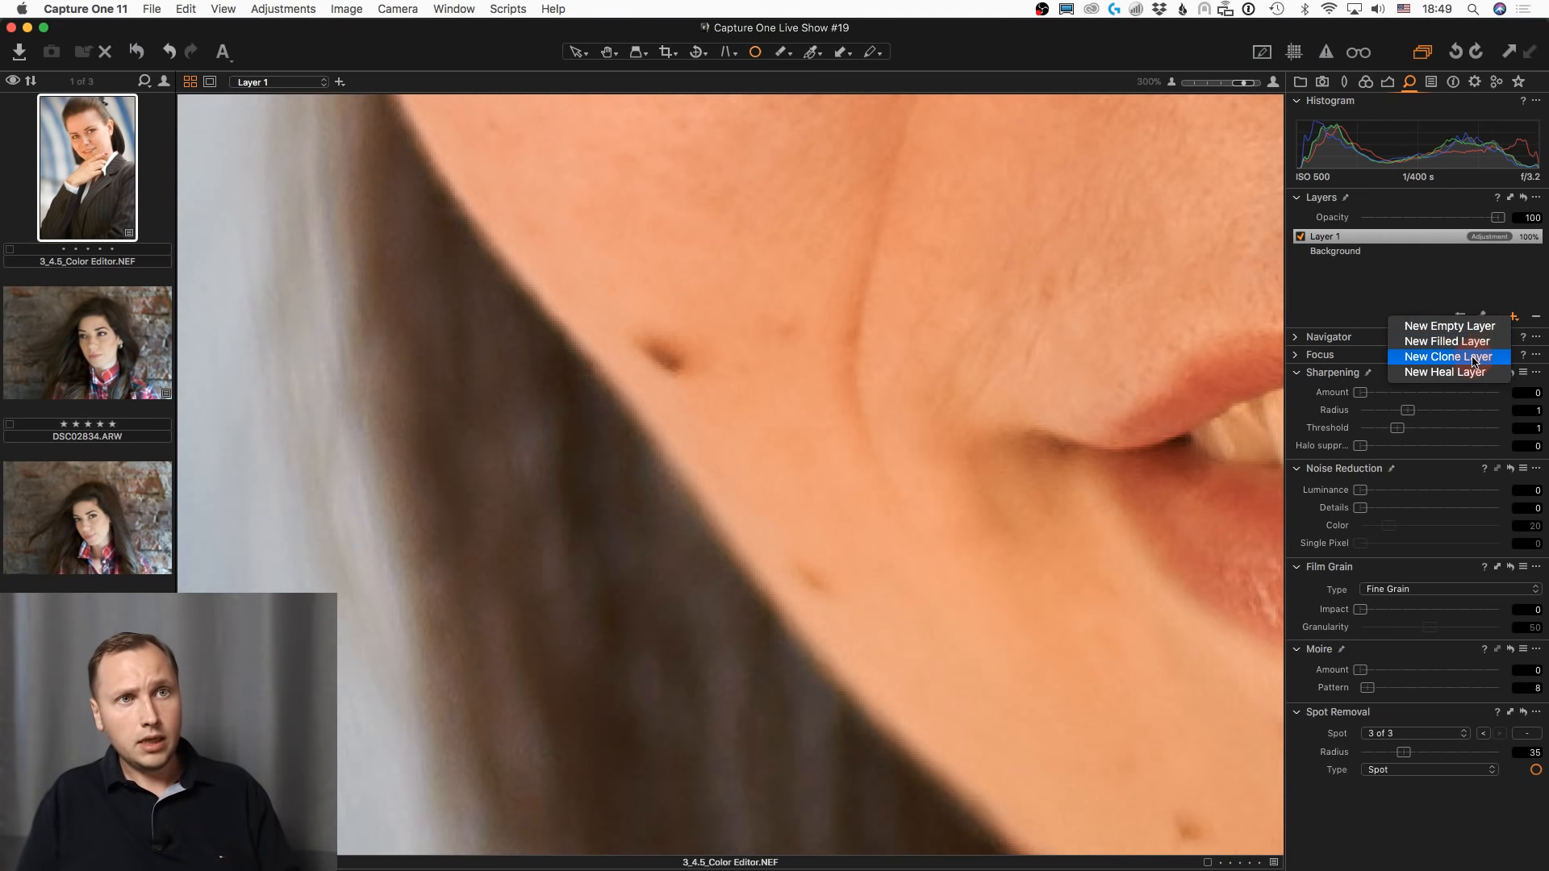
{"action": "left_click", "coordinate": [1452, 372]}
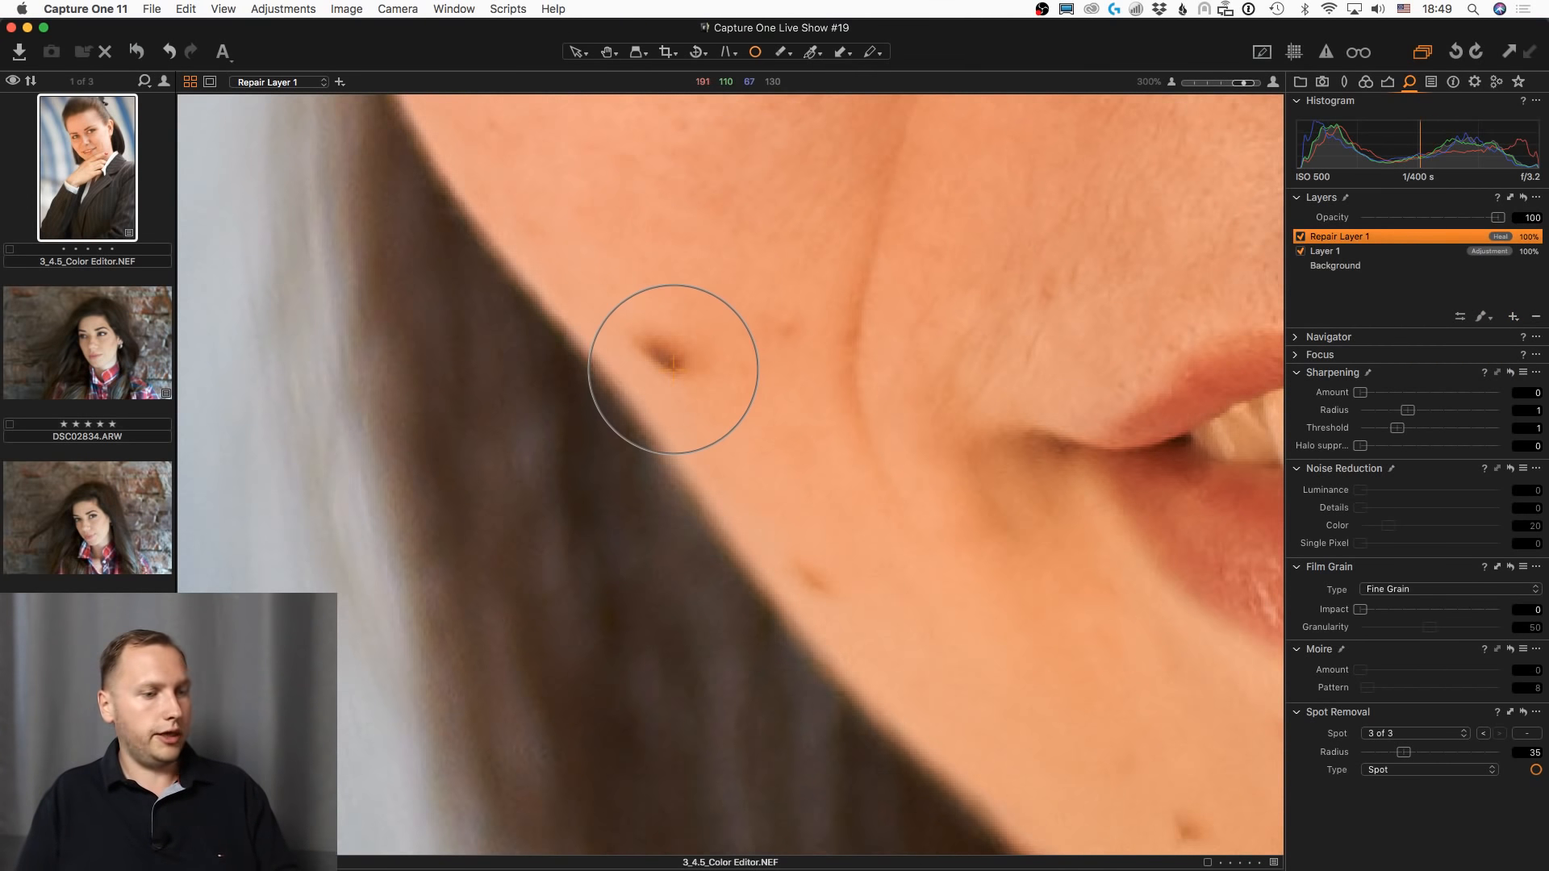
{"action": "key", "text": "b"}
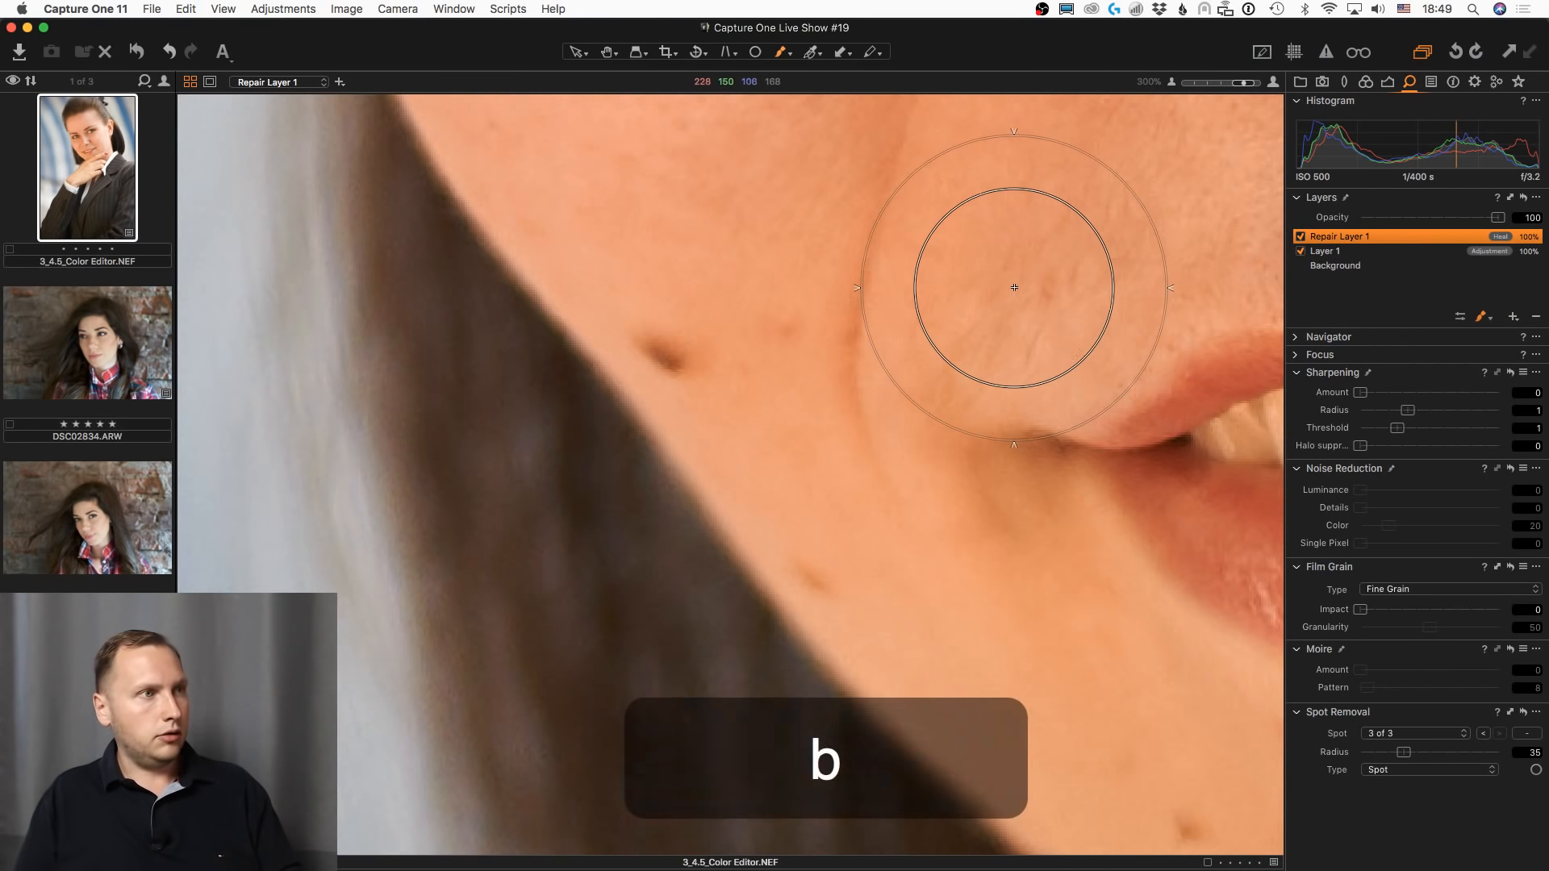
{"action": "key", "text": "["}
{"action": "key", "text": "["}
{"action": "key", "text": "["}
{"action": "key", "text": "["}
{"action": "key", "text": "["}
{"action": "key", "text": "["}
{"action": "key", "text": "["}
{"action": "key", "text": "["}
{"action": "key", "text": "["}
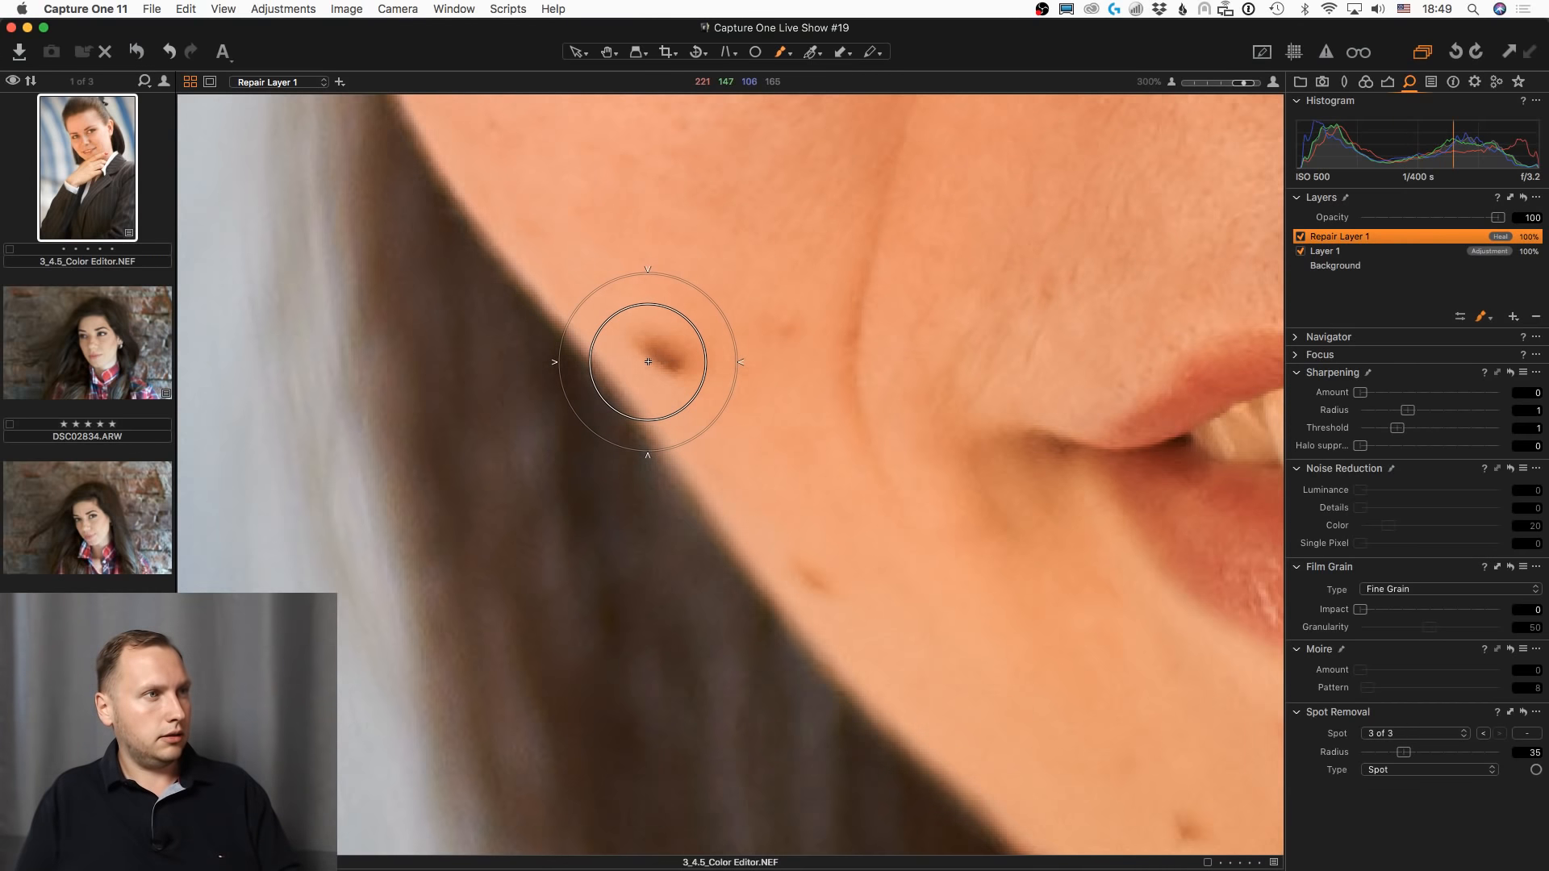
{"action": "left_click", "coordinate": [651, 360]}
{"action": "mouse_move", "coordinate": [953, 668]}
{"action": "left_mouse_down"}
{"action": "mouse_move", "coordinate": [698, 494]}
{"action": "mouse_move", "coordinate": [741, 475]}
{"action": "left_mouse_up"}
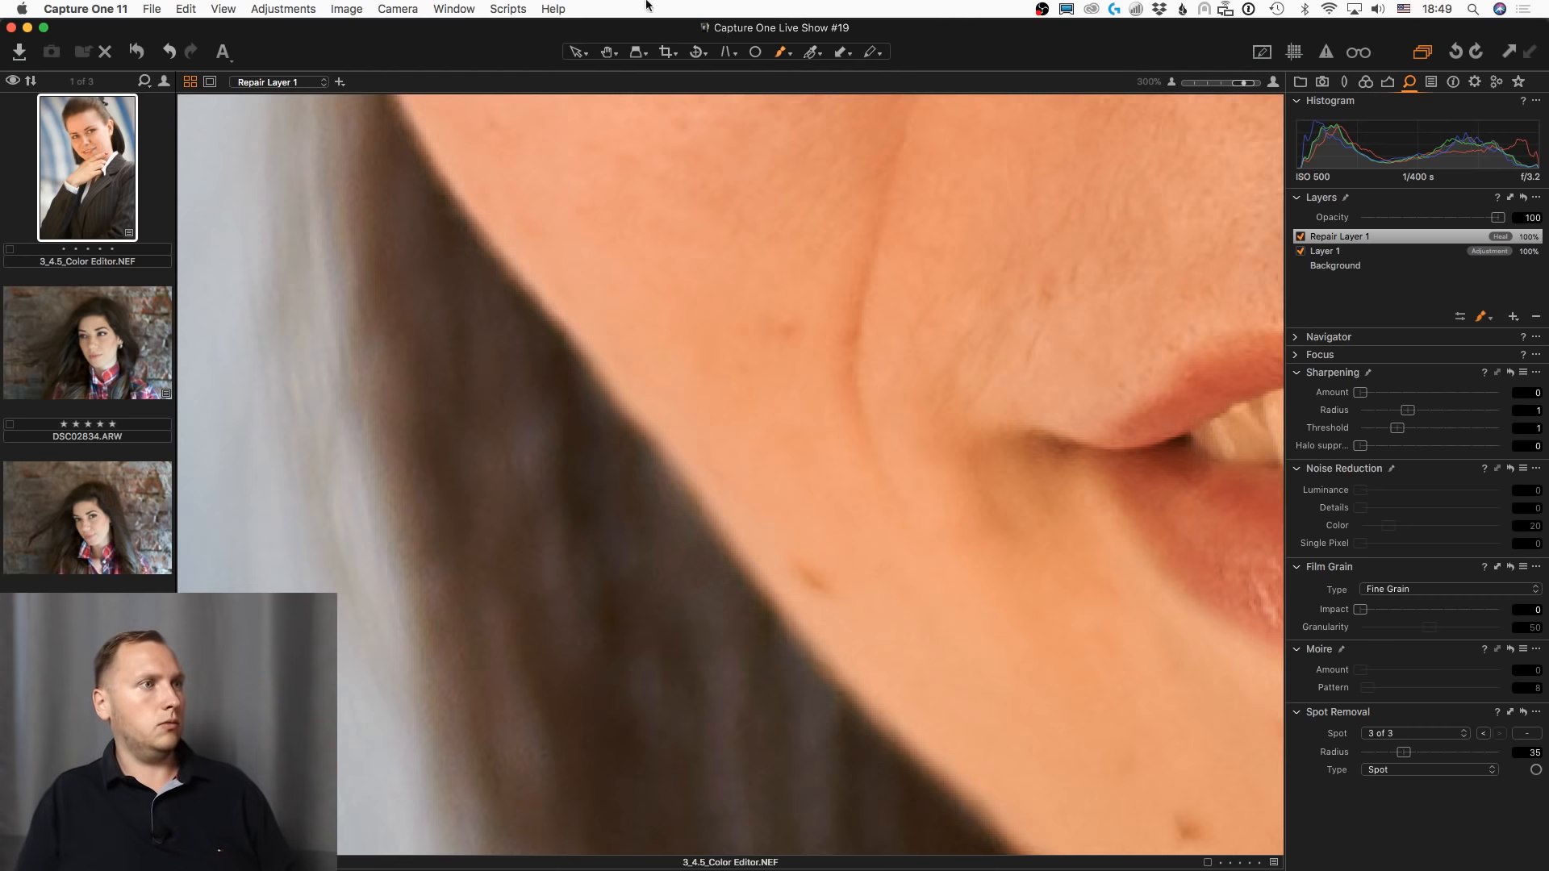
{"action": "key", "text": "super+0"}
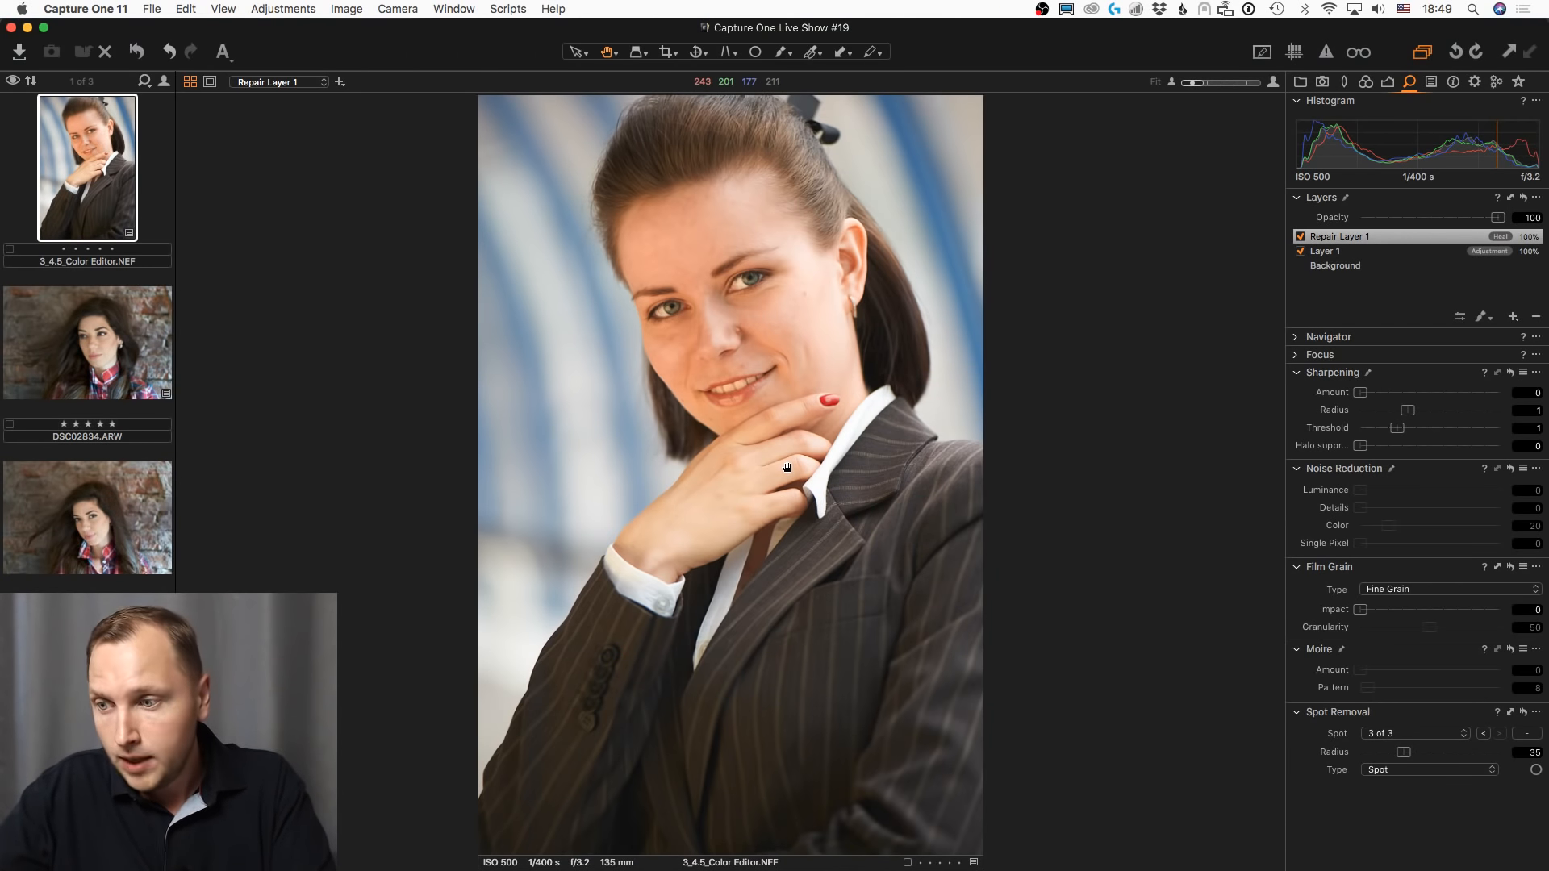
- Switch to Google Chrome, look over the AlexOnRAW YouTube channel's uploaded videos, and return to Capture One
{"action": "mouse_move", "coordinate": [10, 501]}
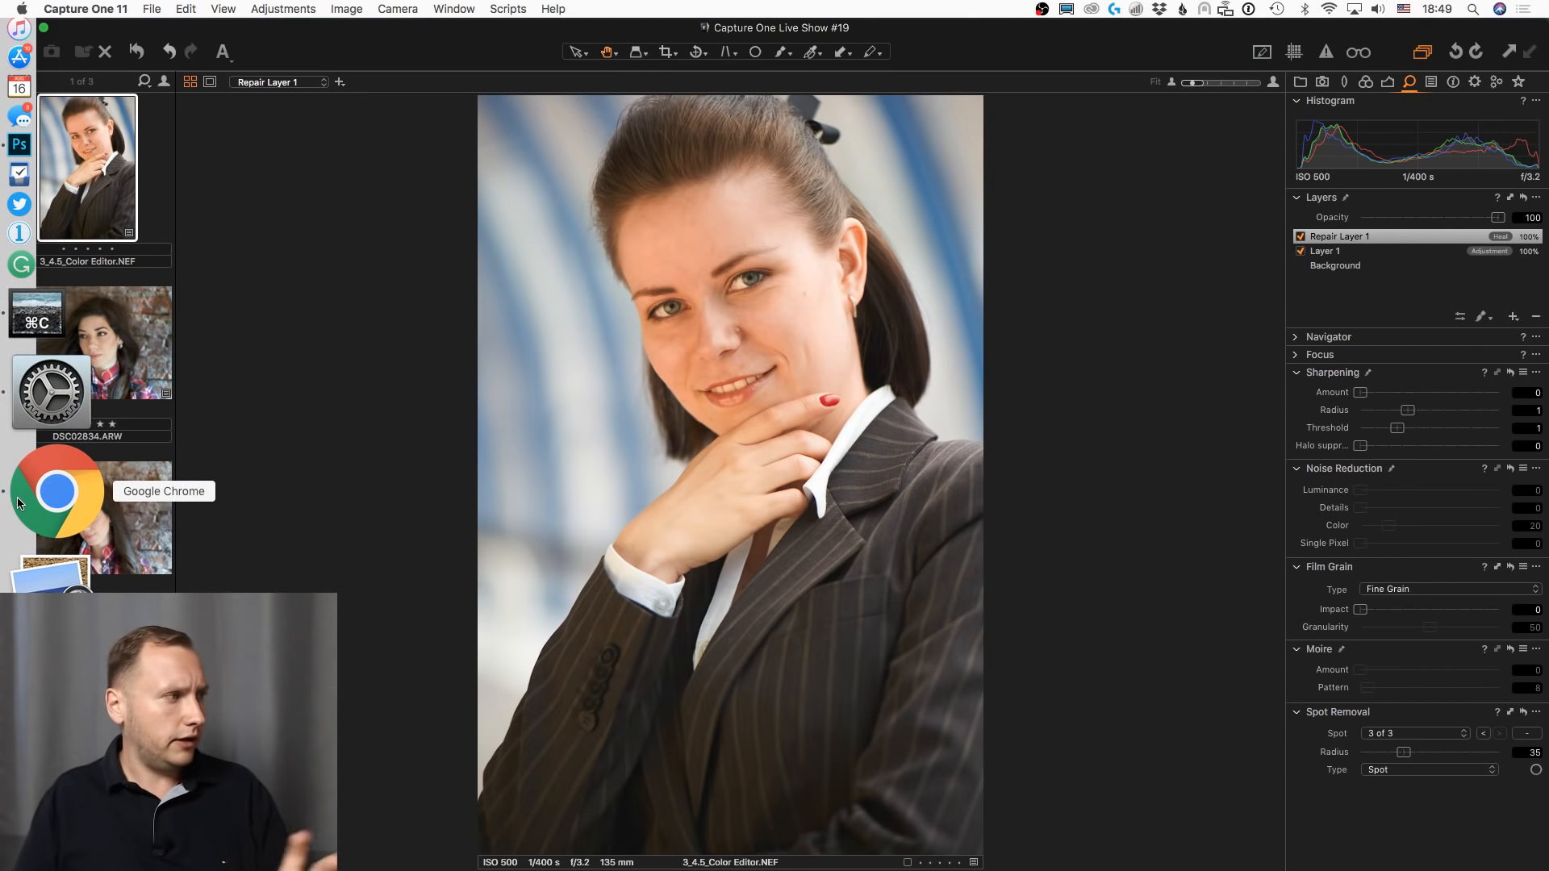
{"action": "left_click", "coordinate": [19, 500]}
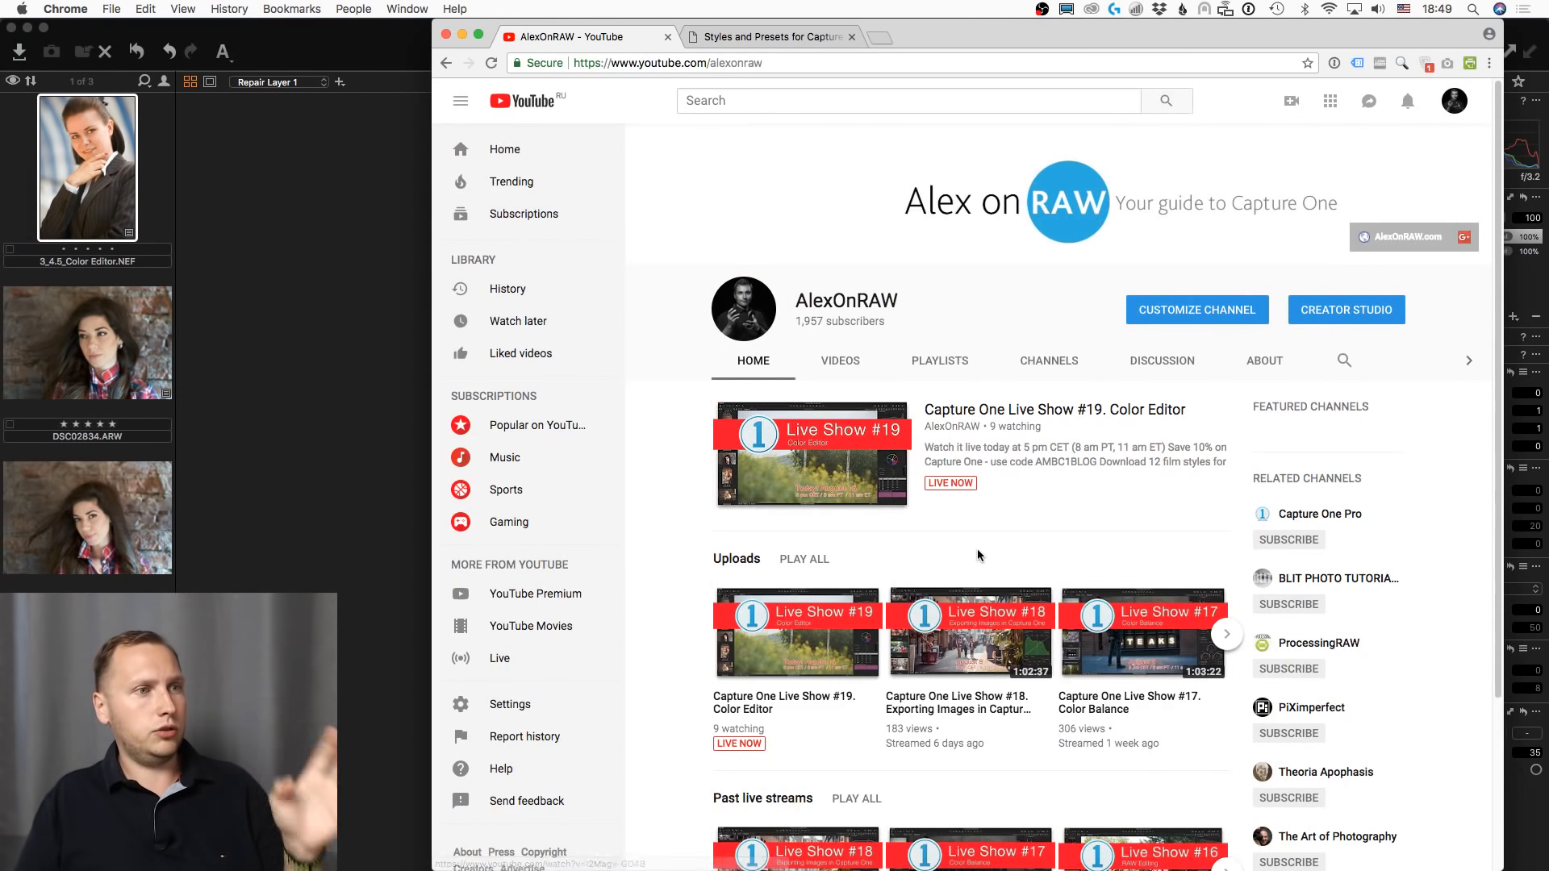
{"action": "scroll", "coordinate": [979, 555], "scroll_direction": "down", "scroll_amount": 3}
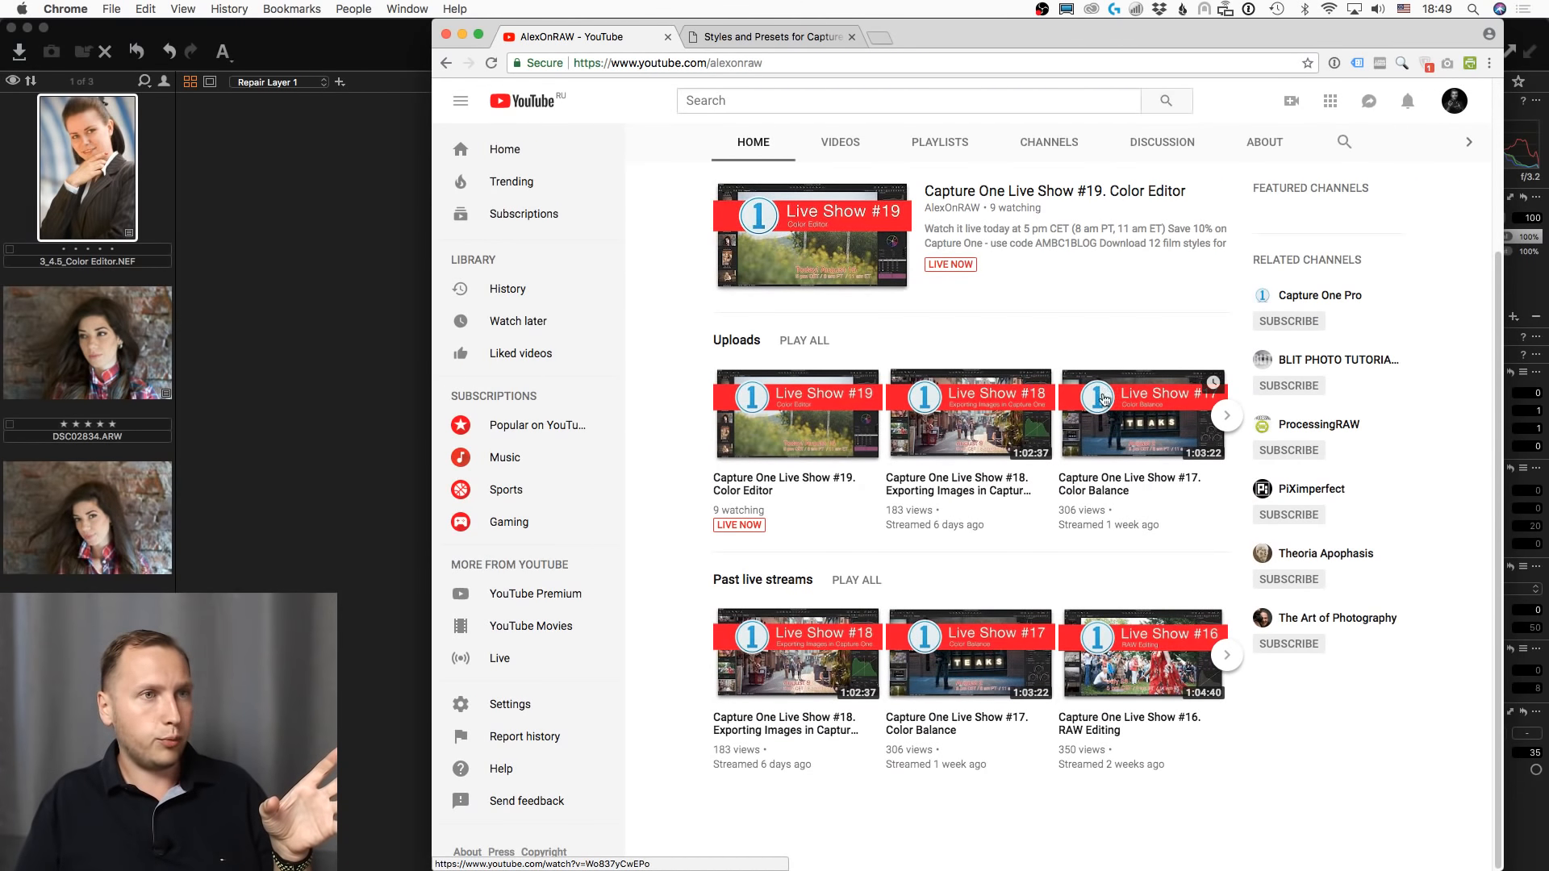
{"action": "scroll", "coordinate": [802, 342], "scroll_direction": "up", "scroll_amount": 3}
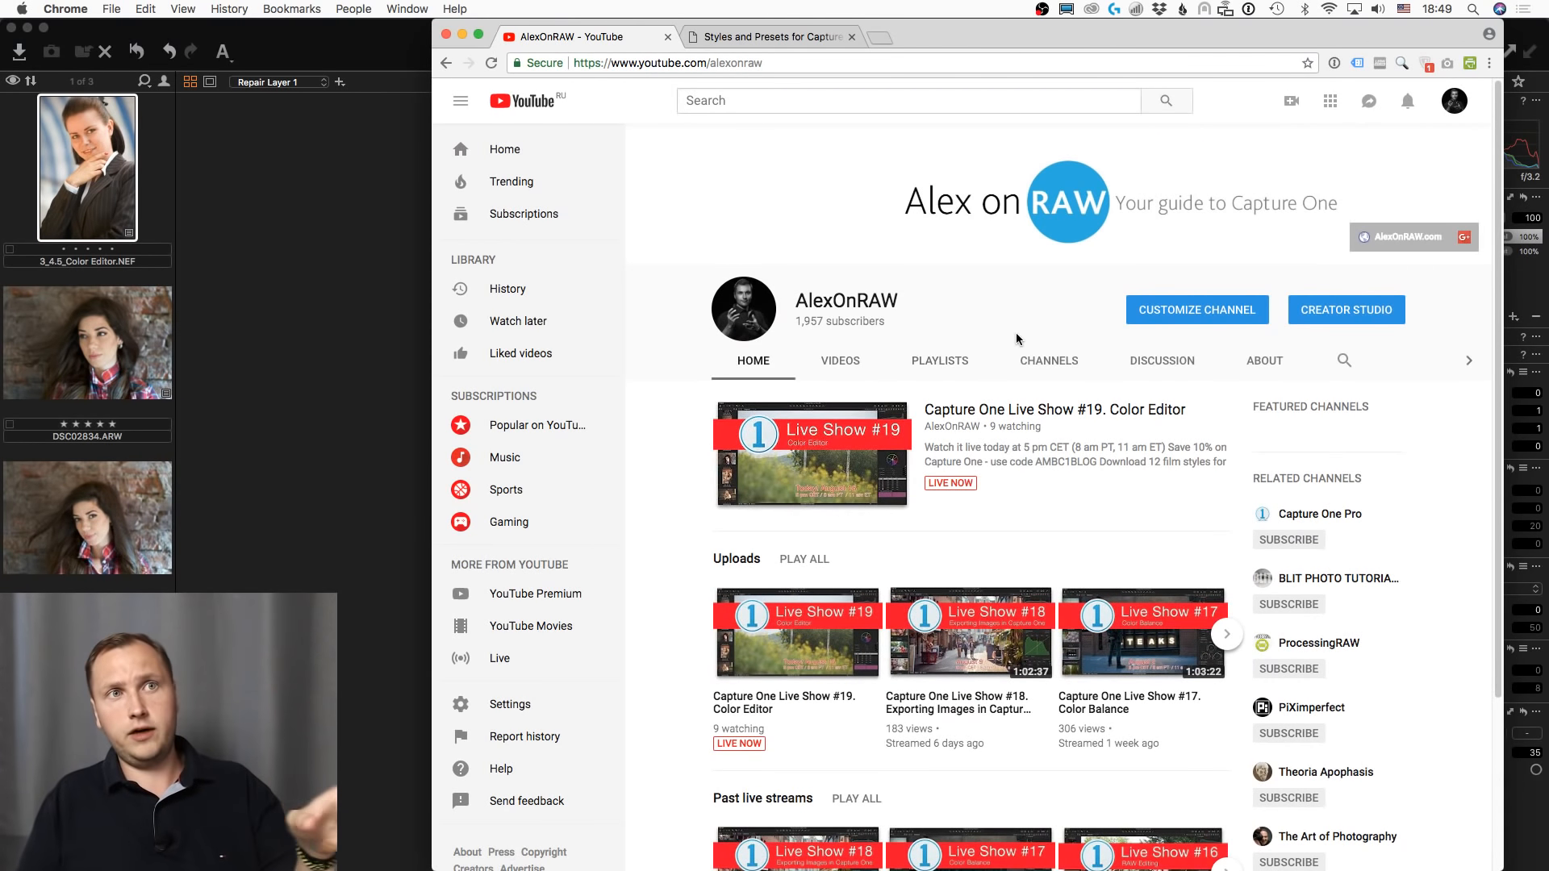
{"action": "left_click", "coordinate": [852, 365]}
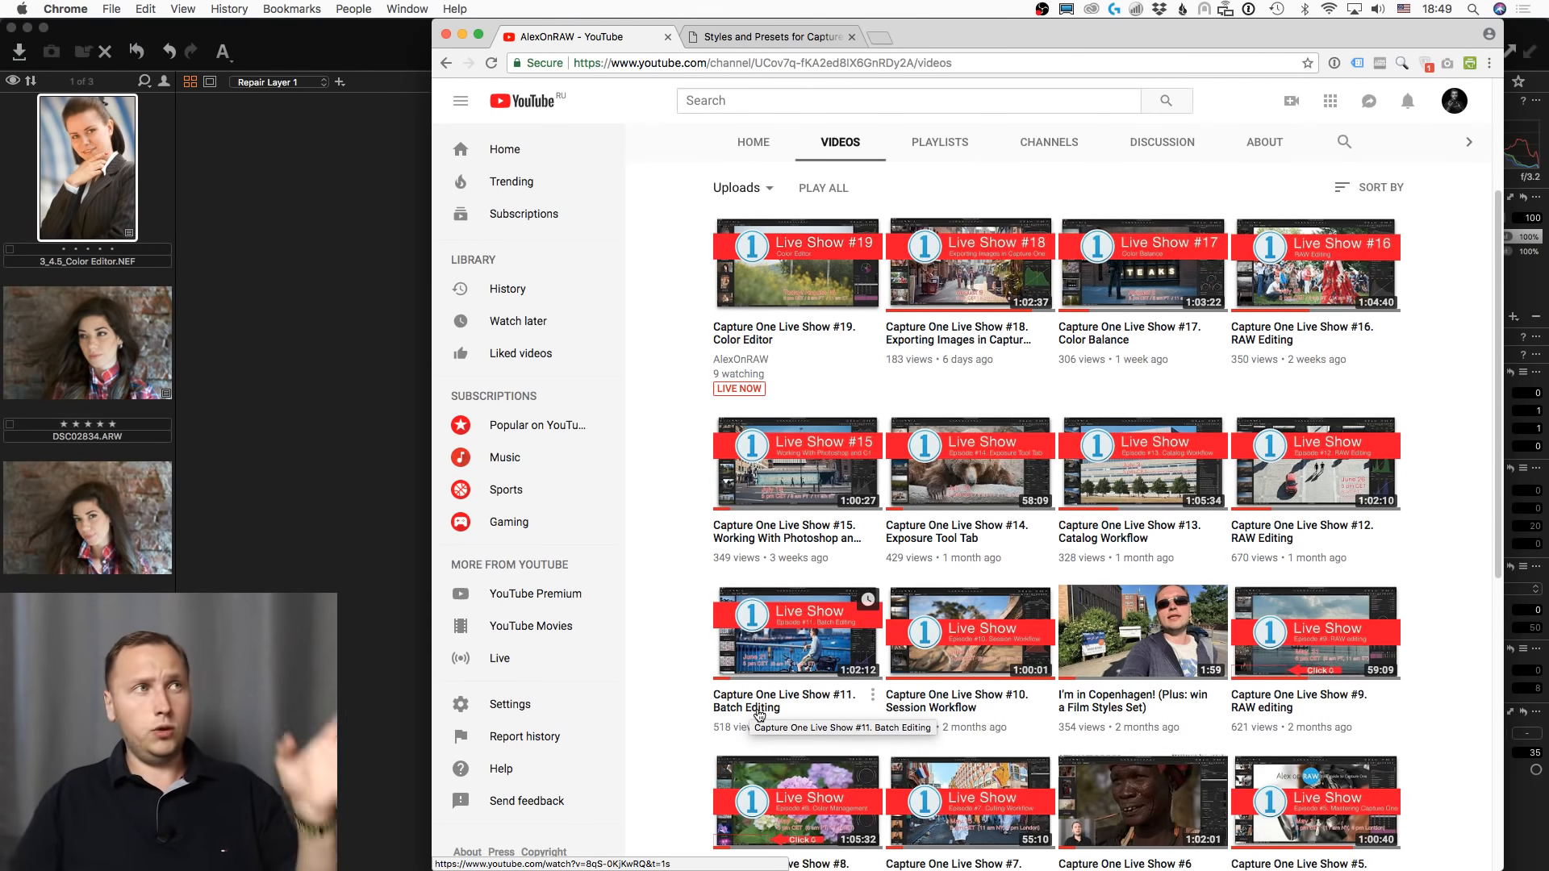
{"action": "left_click", "coordinate": [391, 34]}
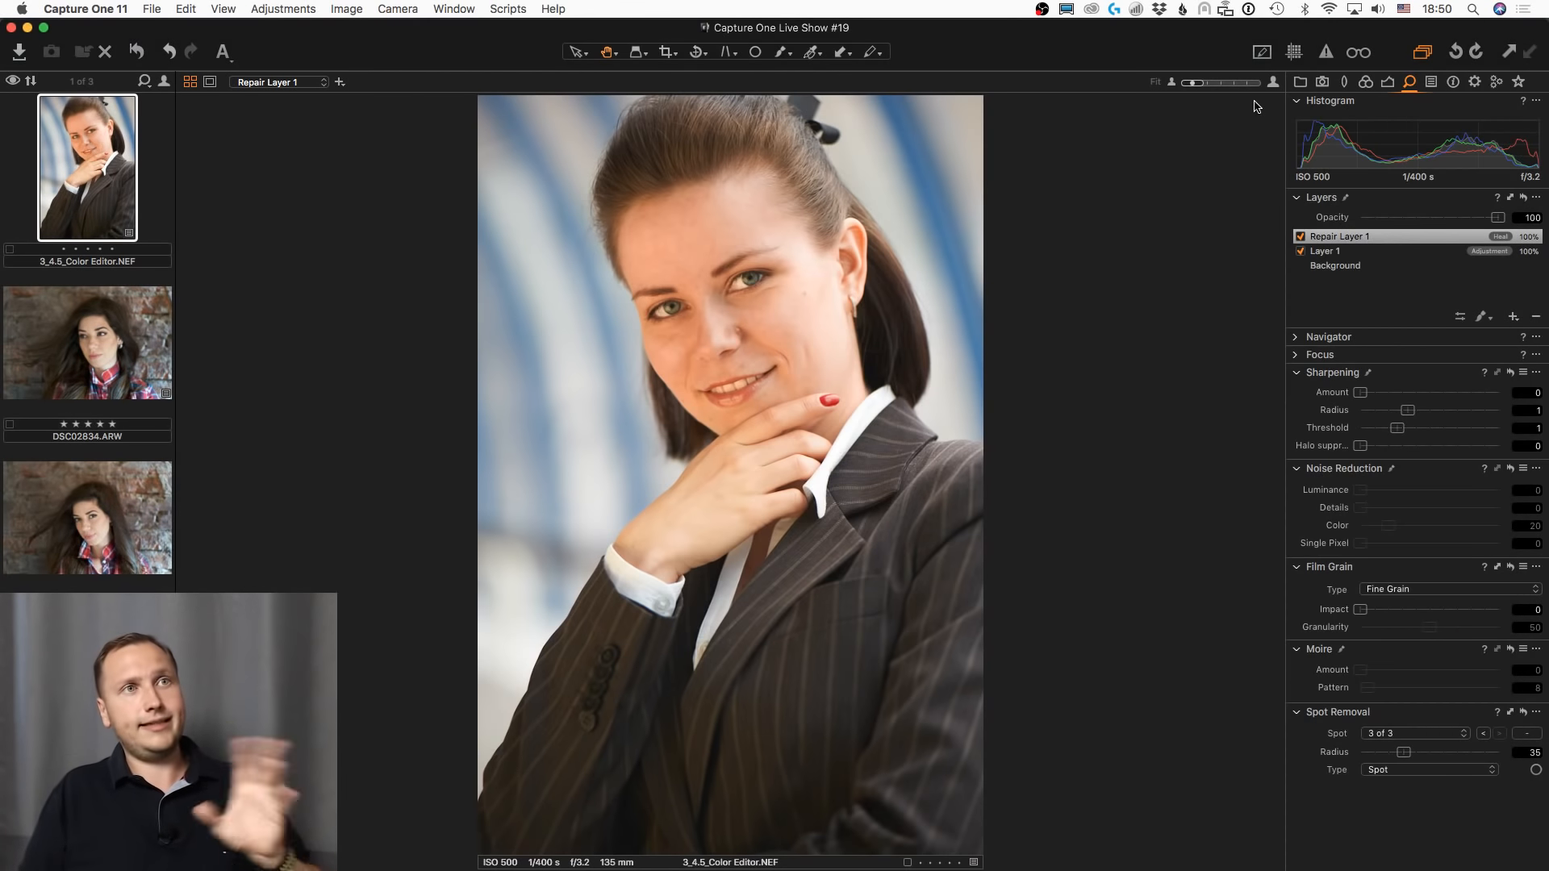
- Look through the stairs, baby and lake chapel photos in the Masks collection
{"action": "left_click", "coordinate": [1386, 84]}
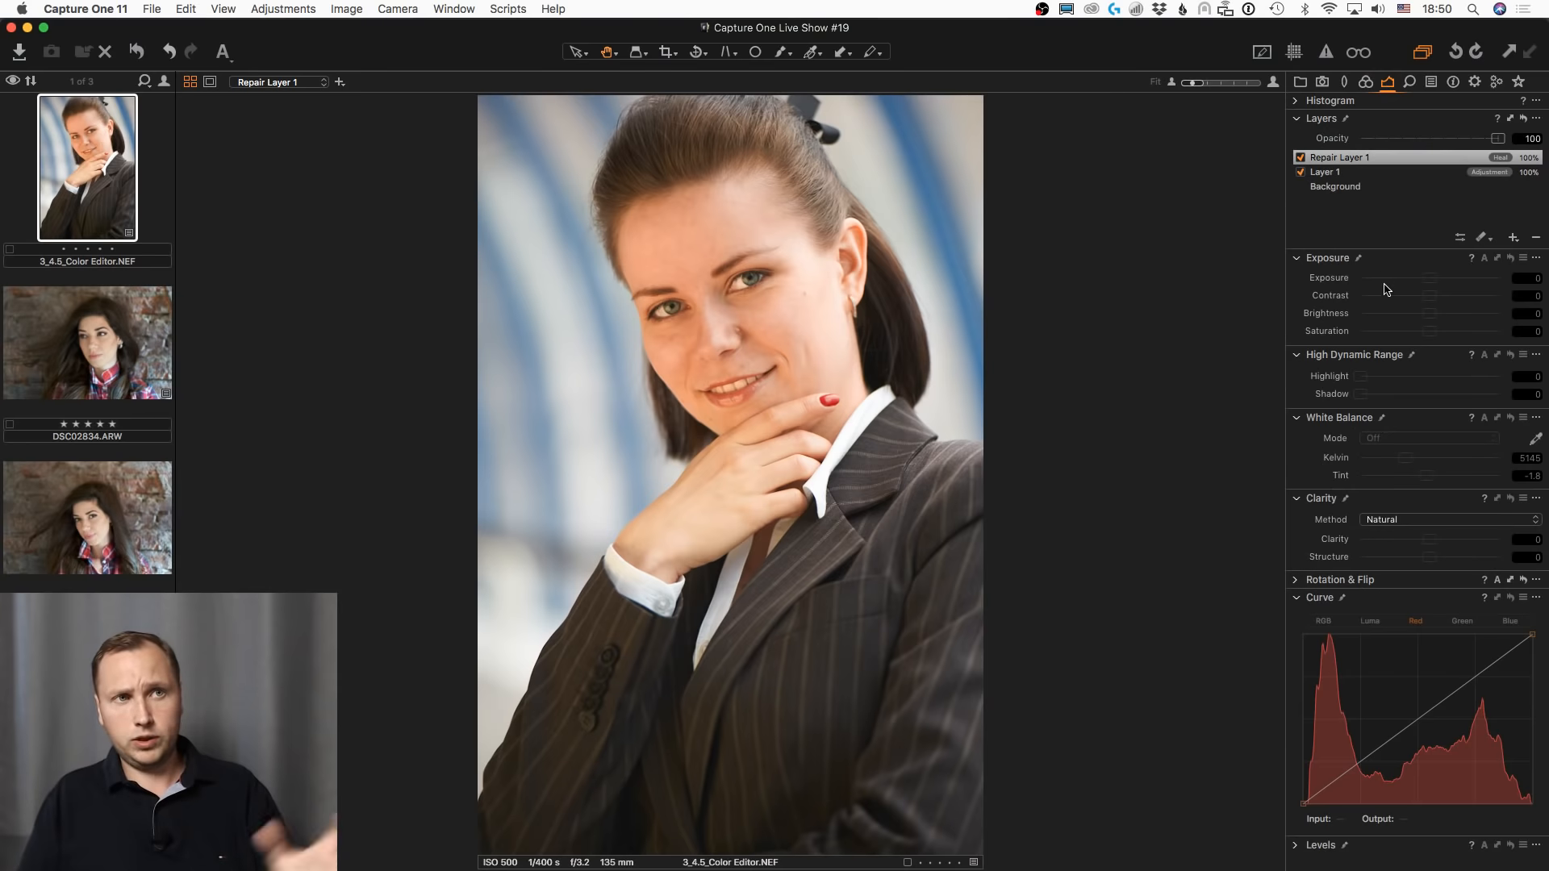
{"action": "left_click", "coordinate": [1355, 173]}
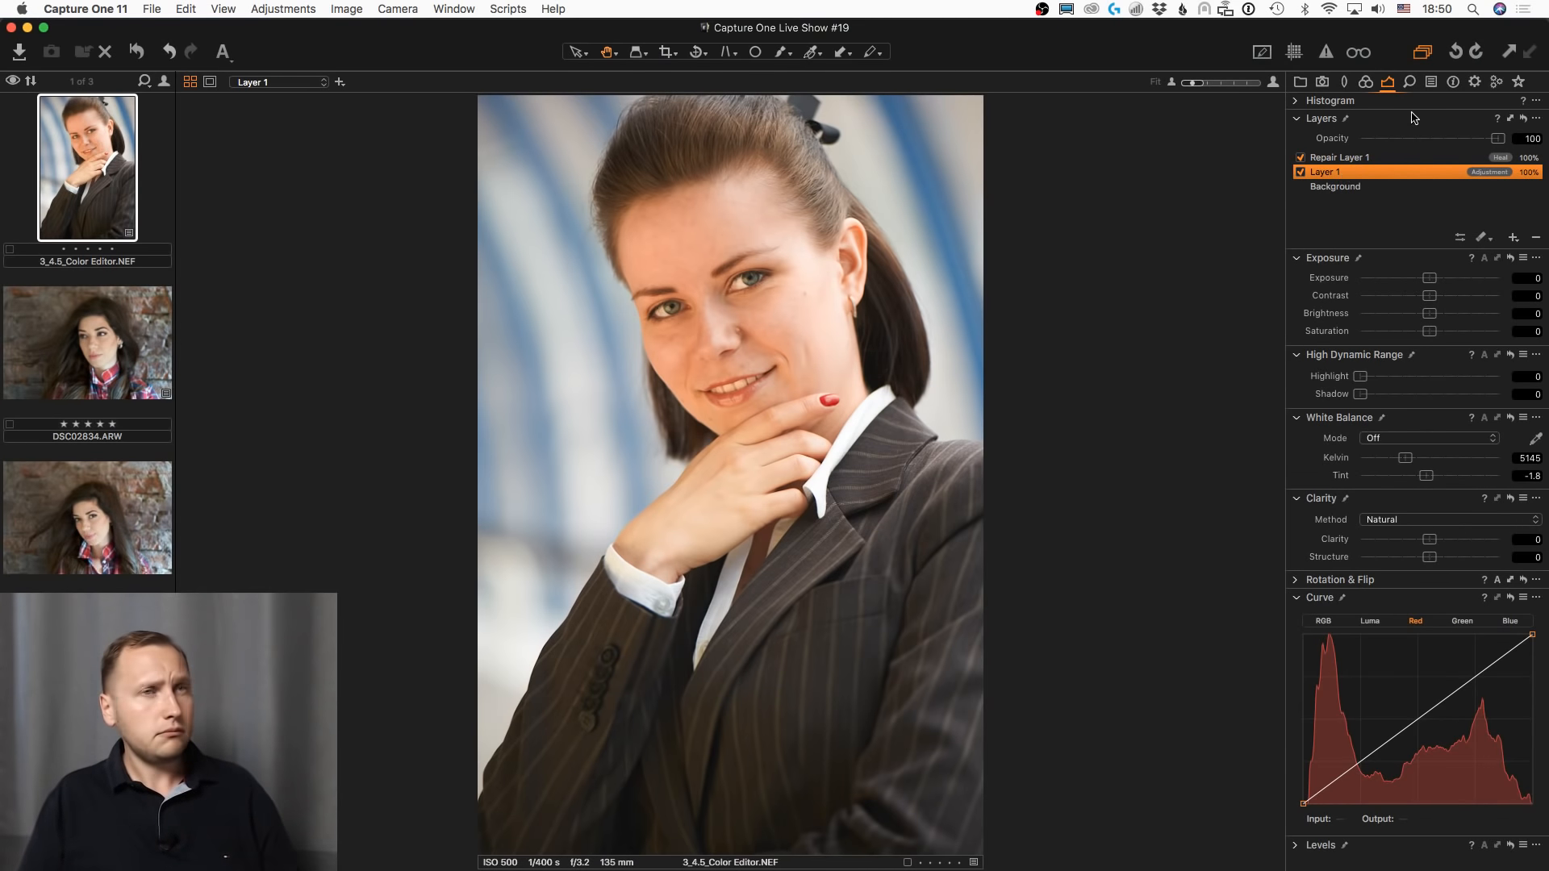
{"action": "left_click", "coordinate": [1301, 82]}
{"action": "left_click", "coordinate": [1371, 385]}
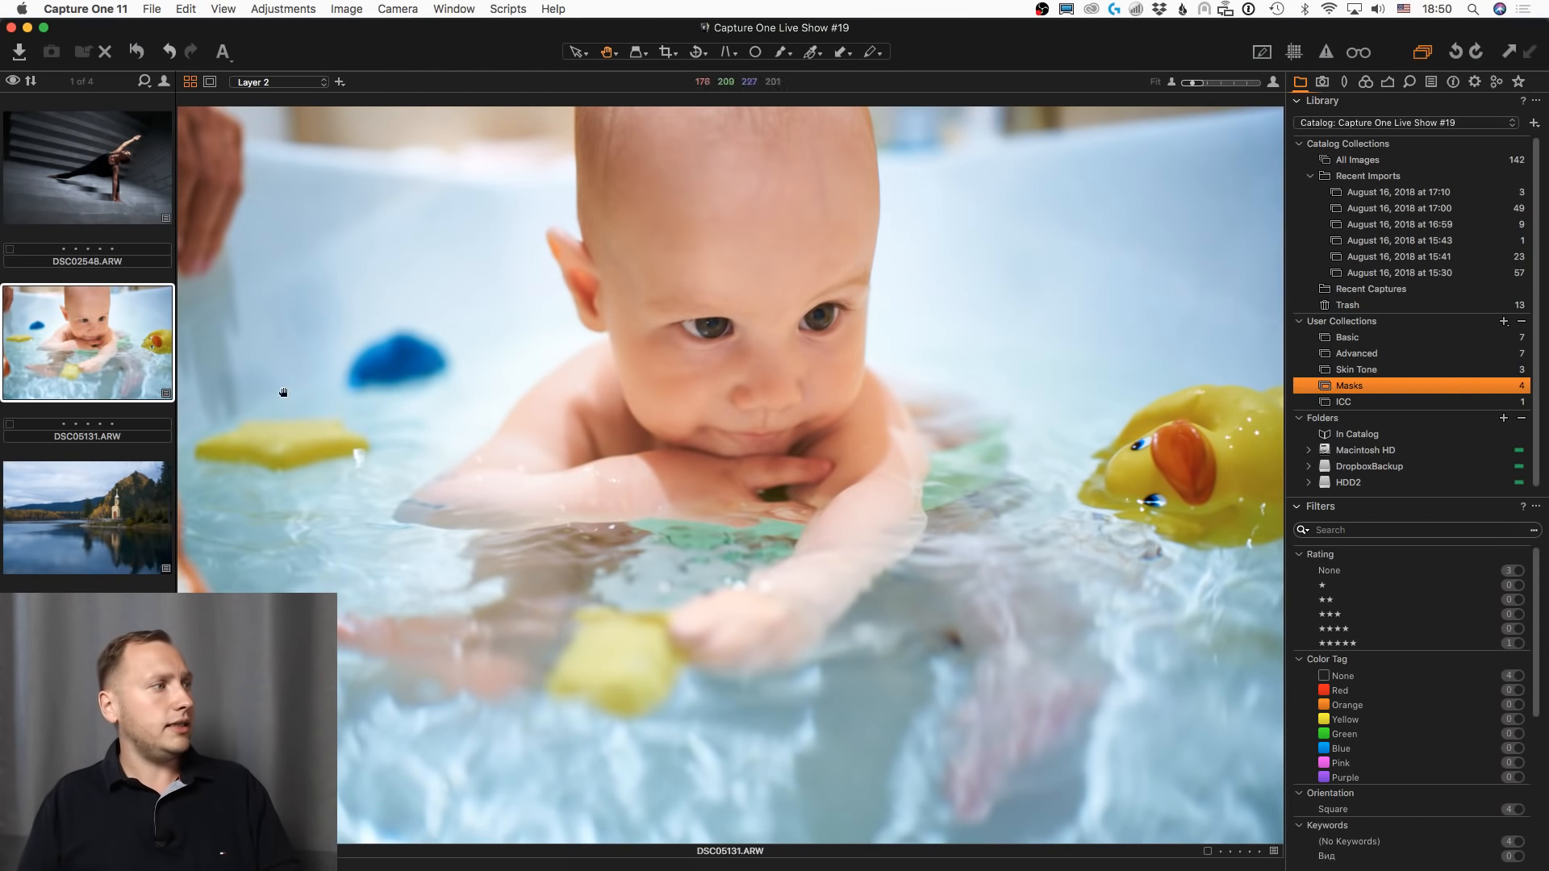
{"action": "left_click", "coordinate": [133, 201]}
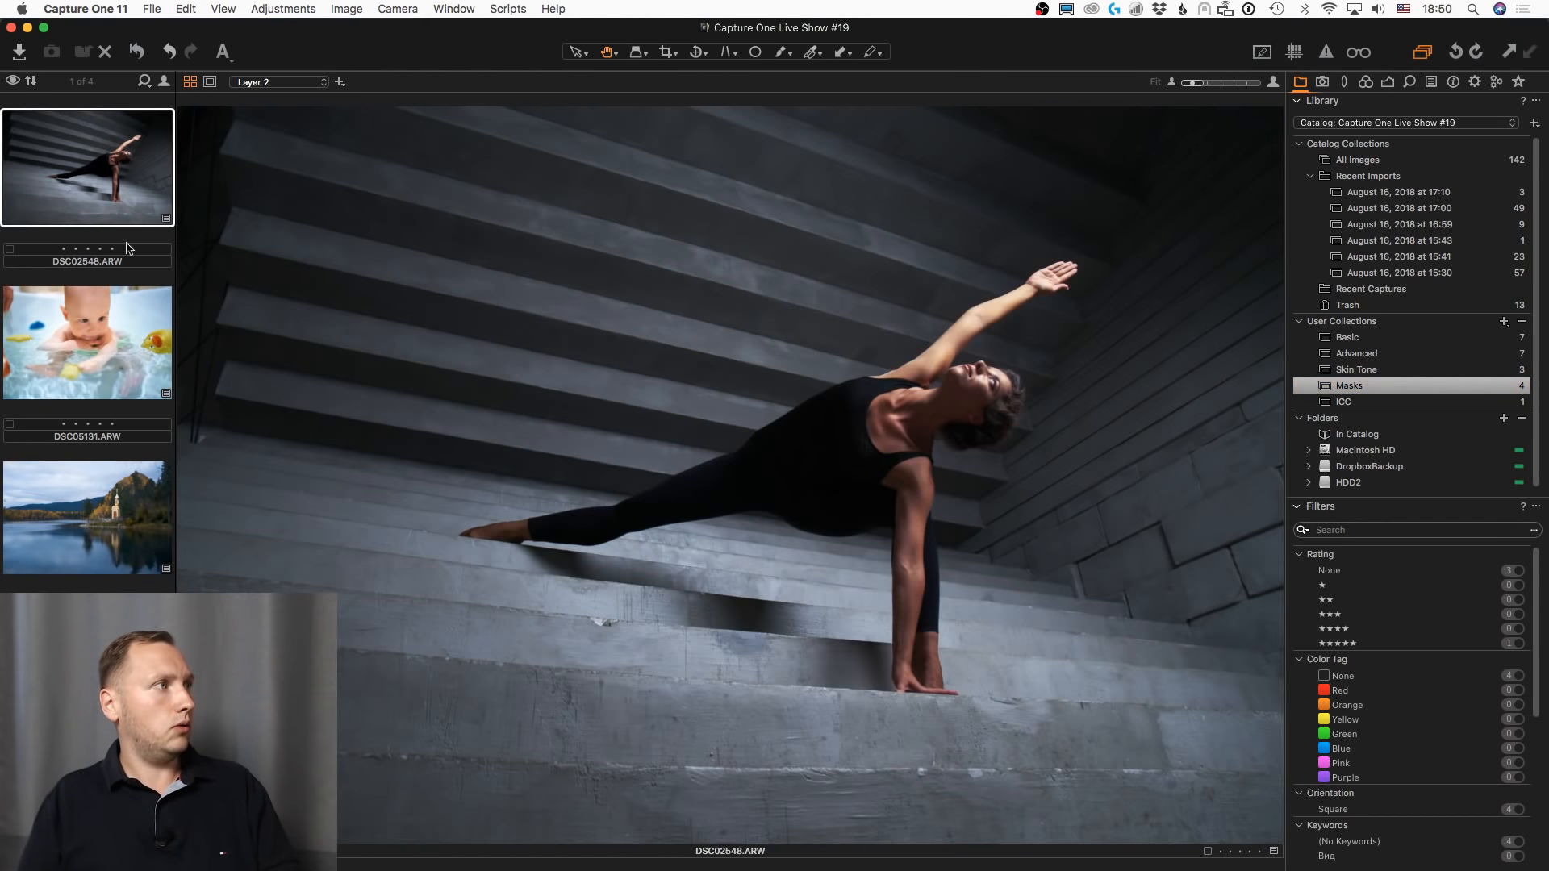
{"action": "left_click", "coordinate": [102, 539]}
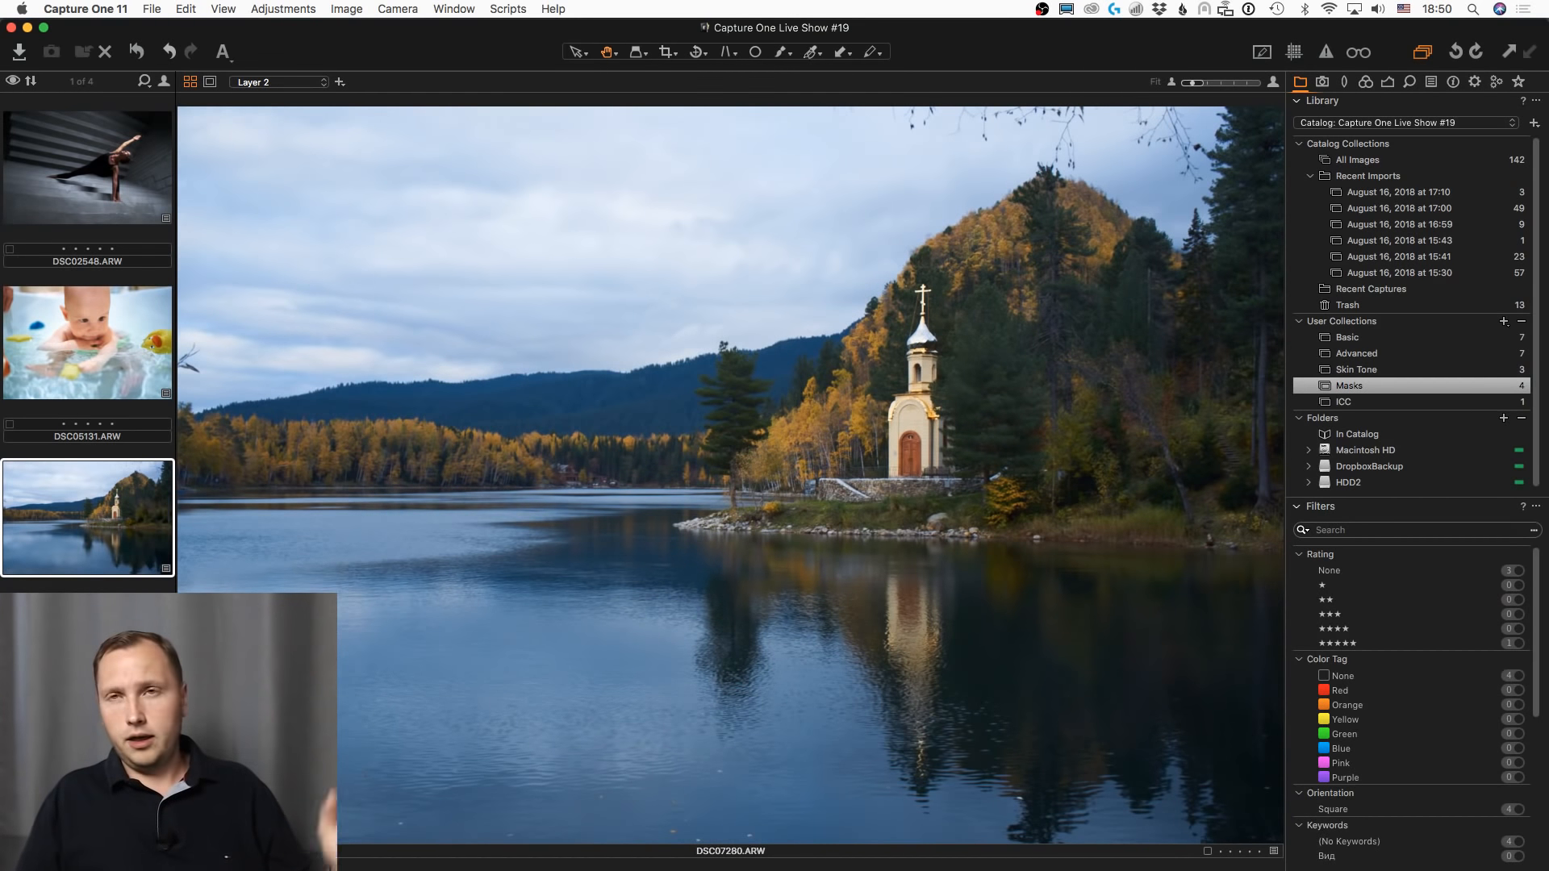
- Try copying the lake chapel photo's adjustments and pasting them back onto it, and undo the paste
{"action": "left_click", "coordinate": [1388, 83]}
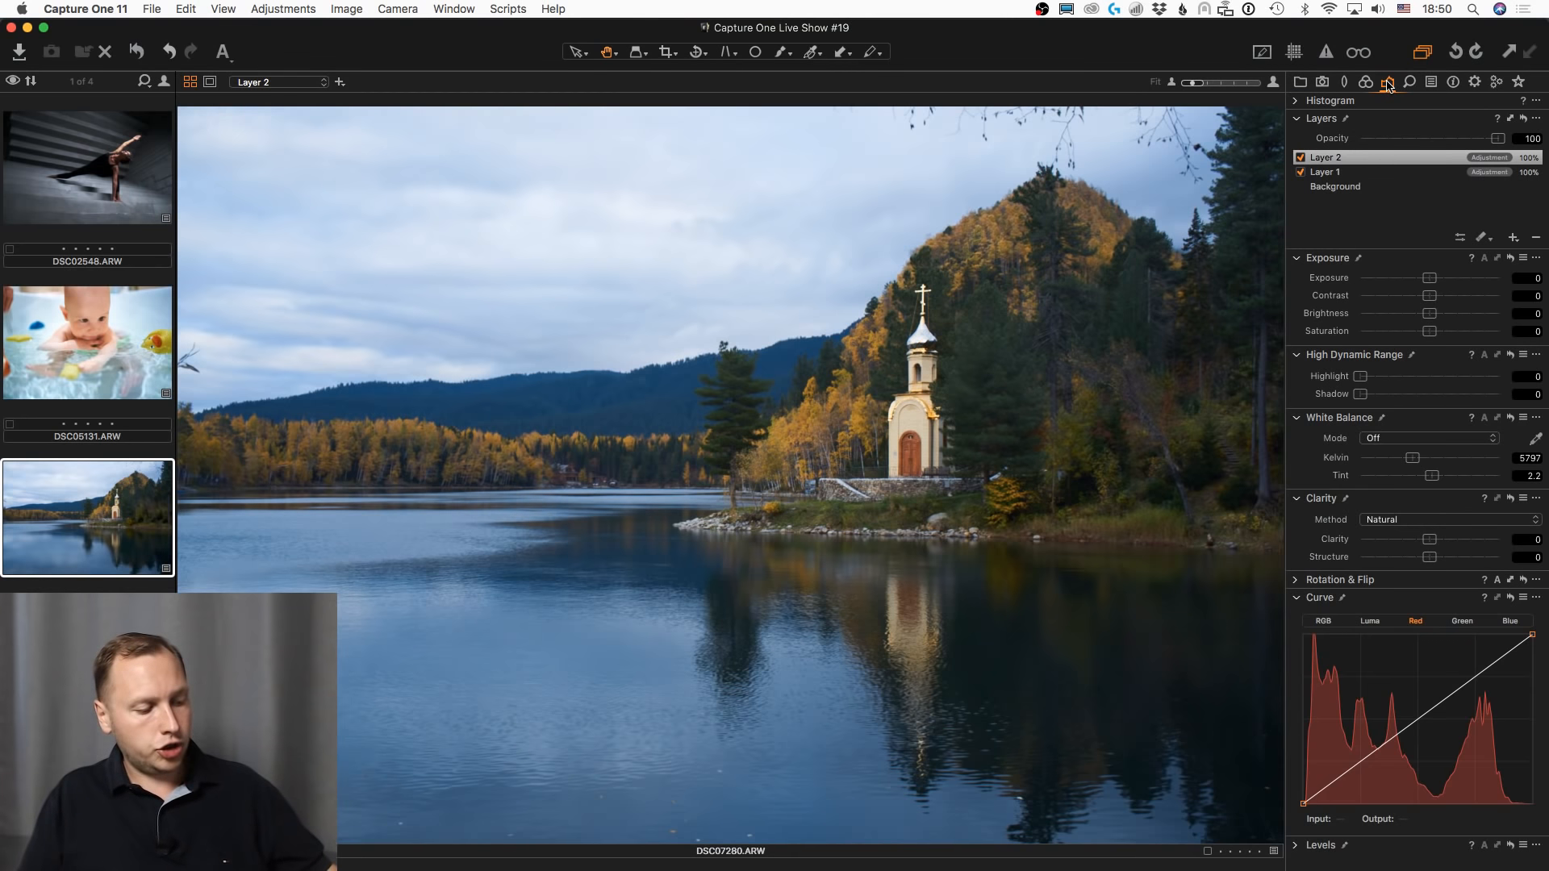
{"action": "key", "text": "shift+super+c"}
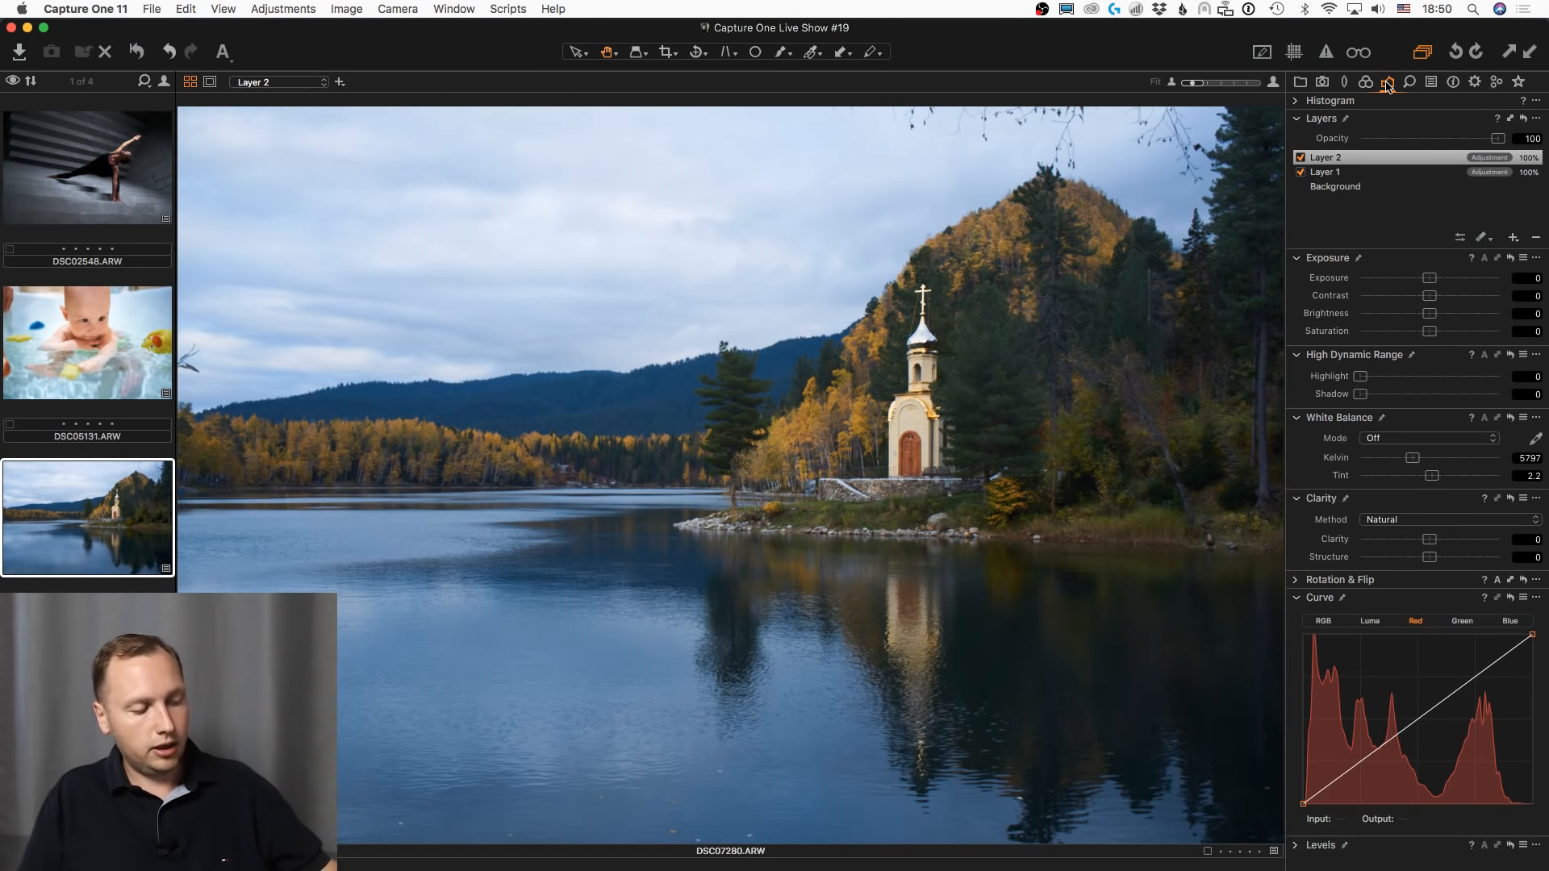
{"action": "key", "text": "shift+super+v"}
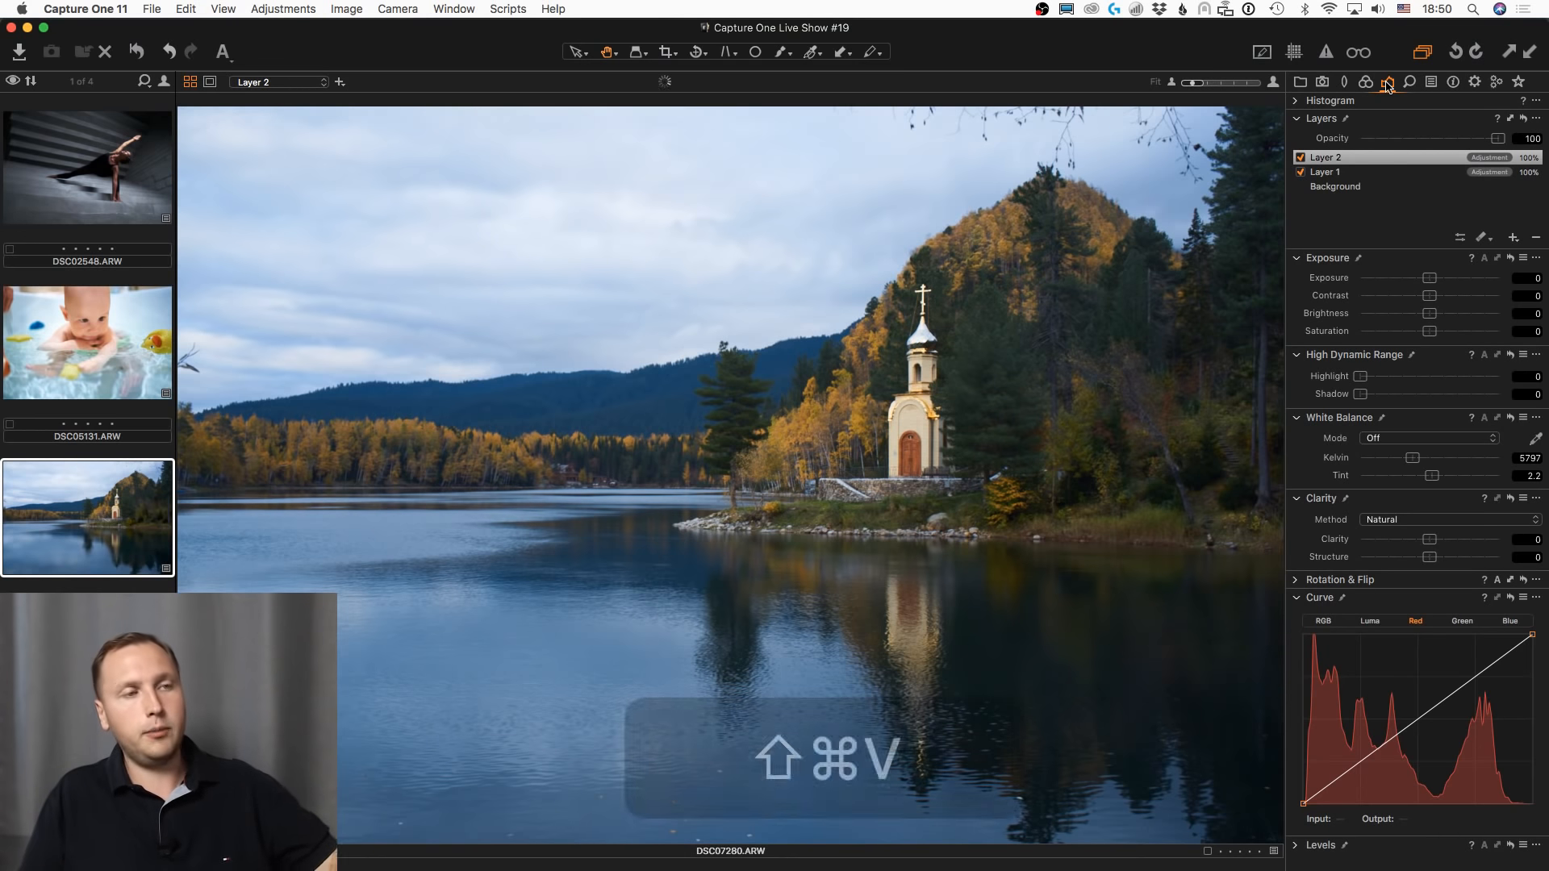
{"action": "key", "text": "super+z"}
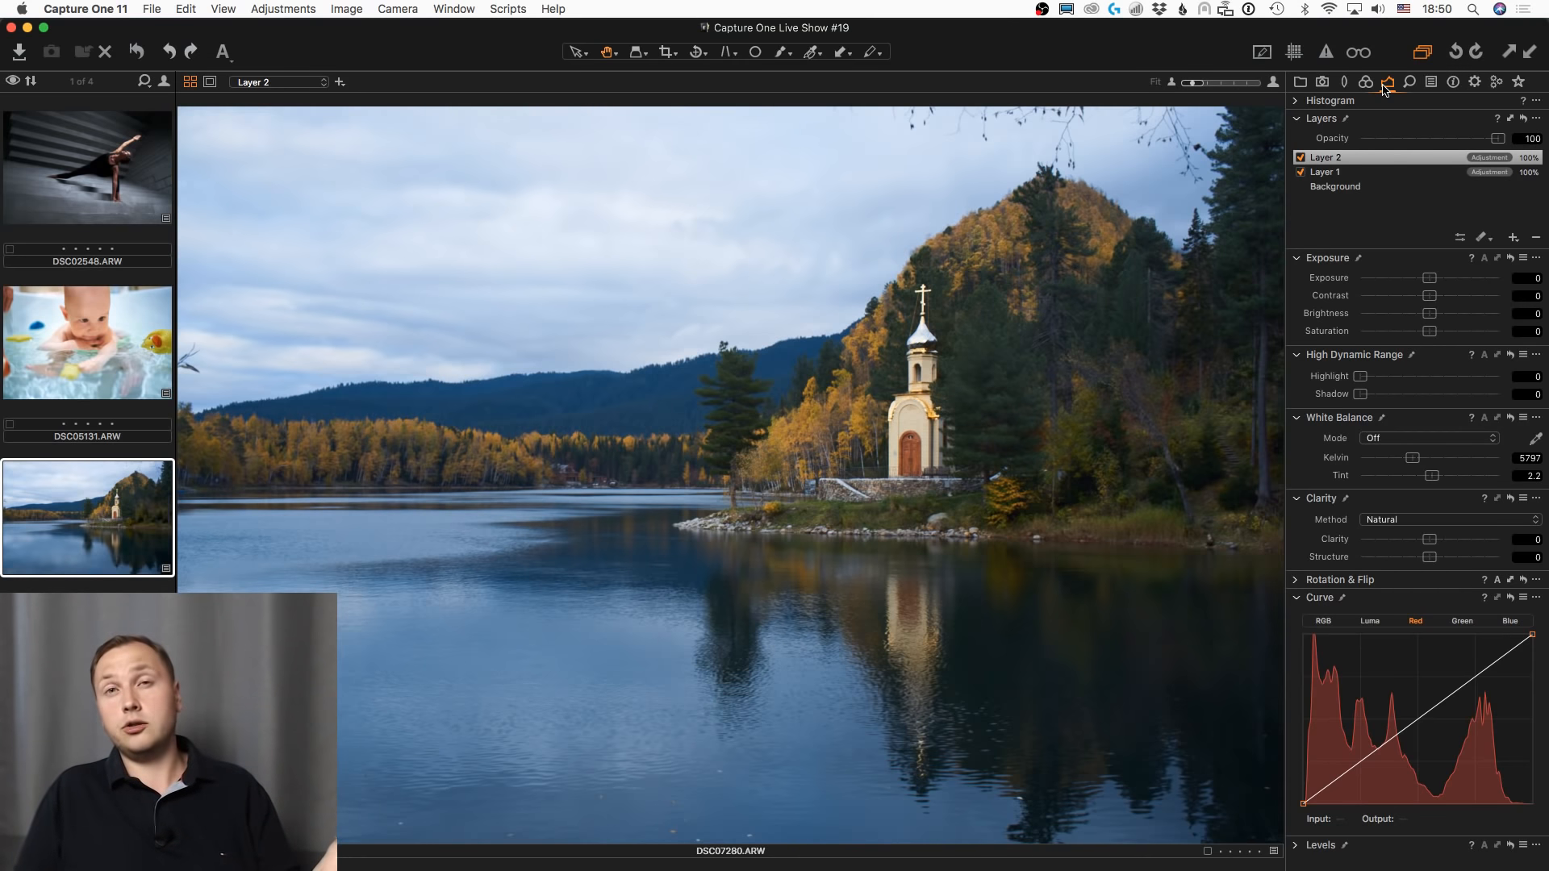
- In the August 16, 2018 at 17:10 import, set 3_1_ICC.NEF to exposure -0.07, contrast 25, saturation -100 and highlight 70
{"action": "left_click", "coordinate": [1300, 81]}
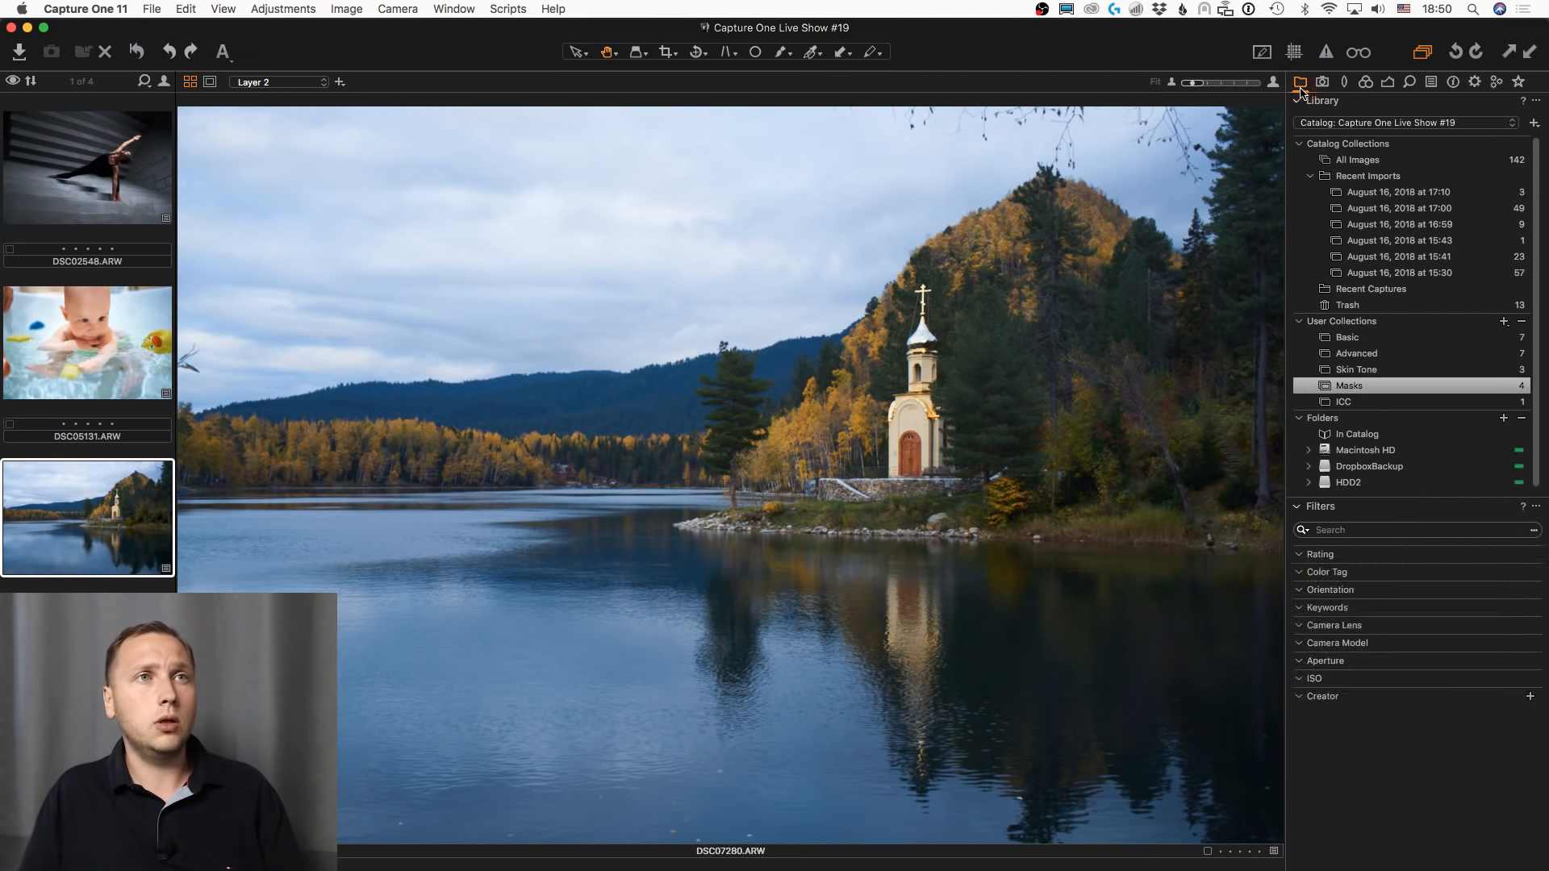
{"action": "left_click", "coordinate": [1381, 192]}
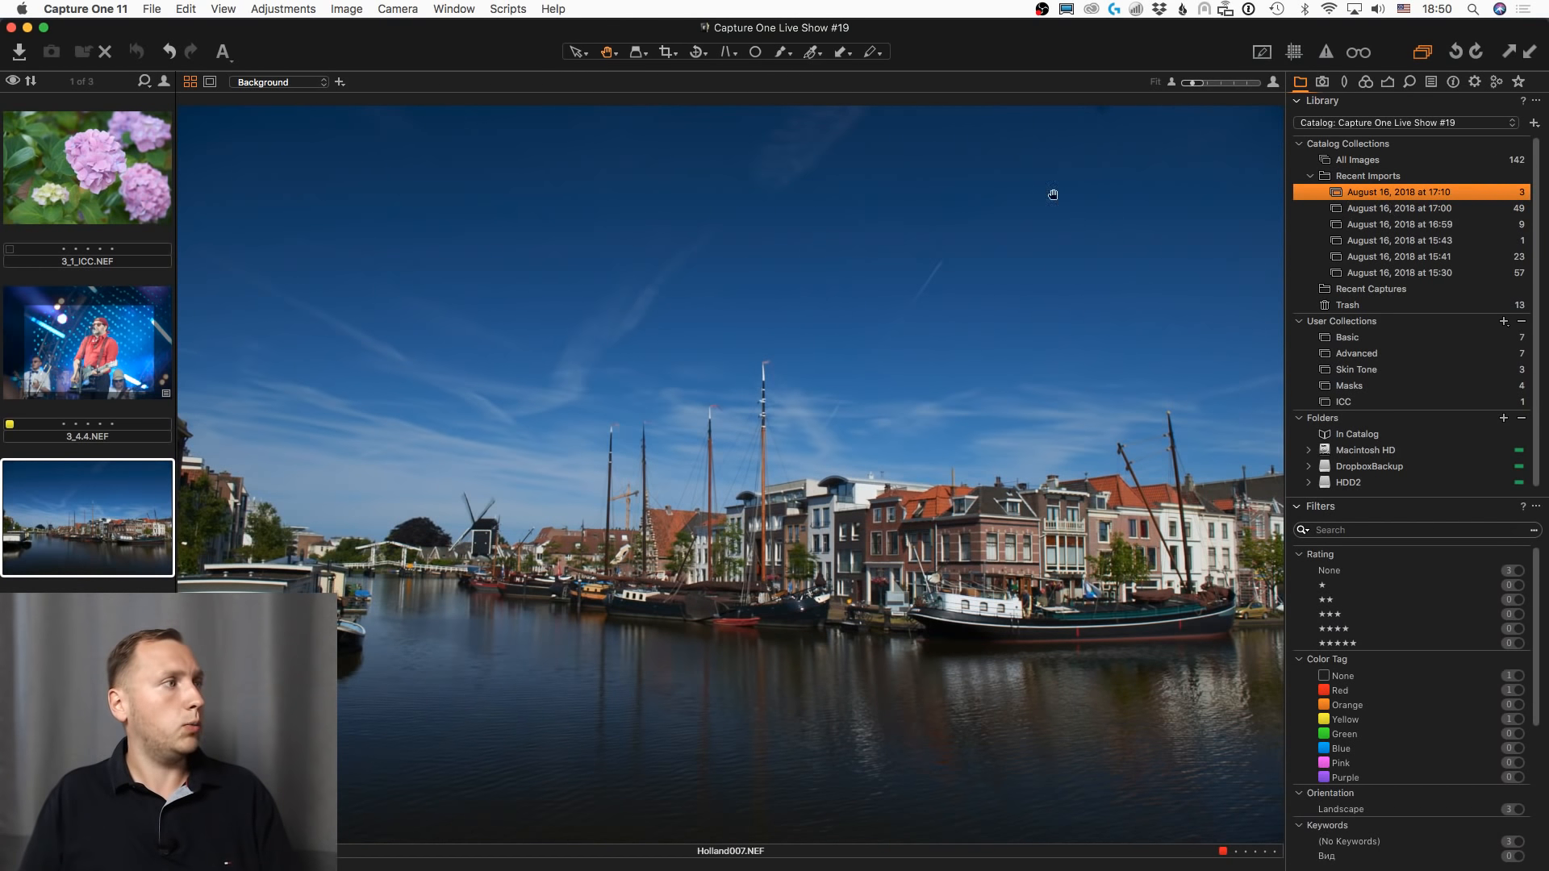
{"action": "left_click", "coordinate": [108, 166]}
{"action": "left_click", "coordinate": [1387, 81]}
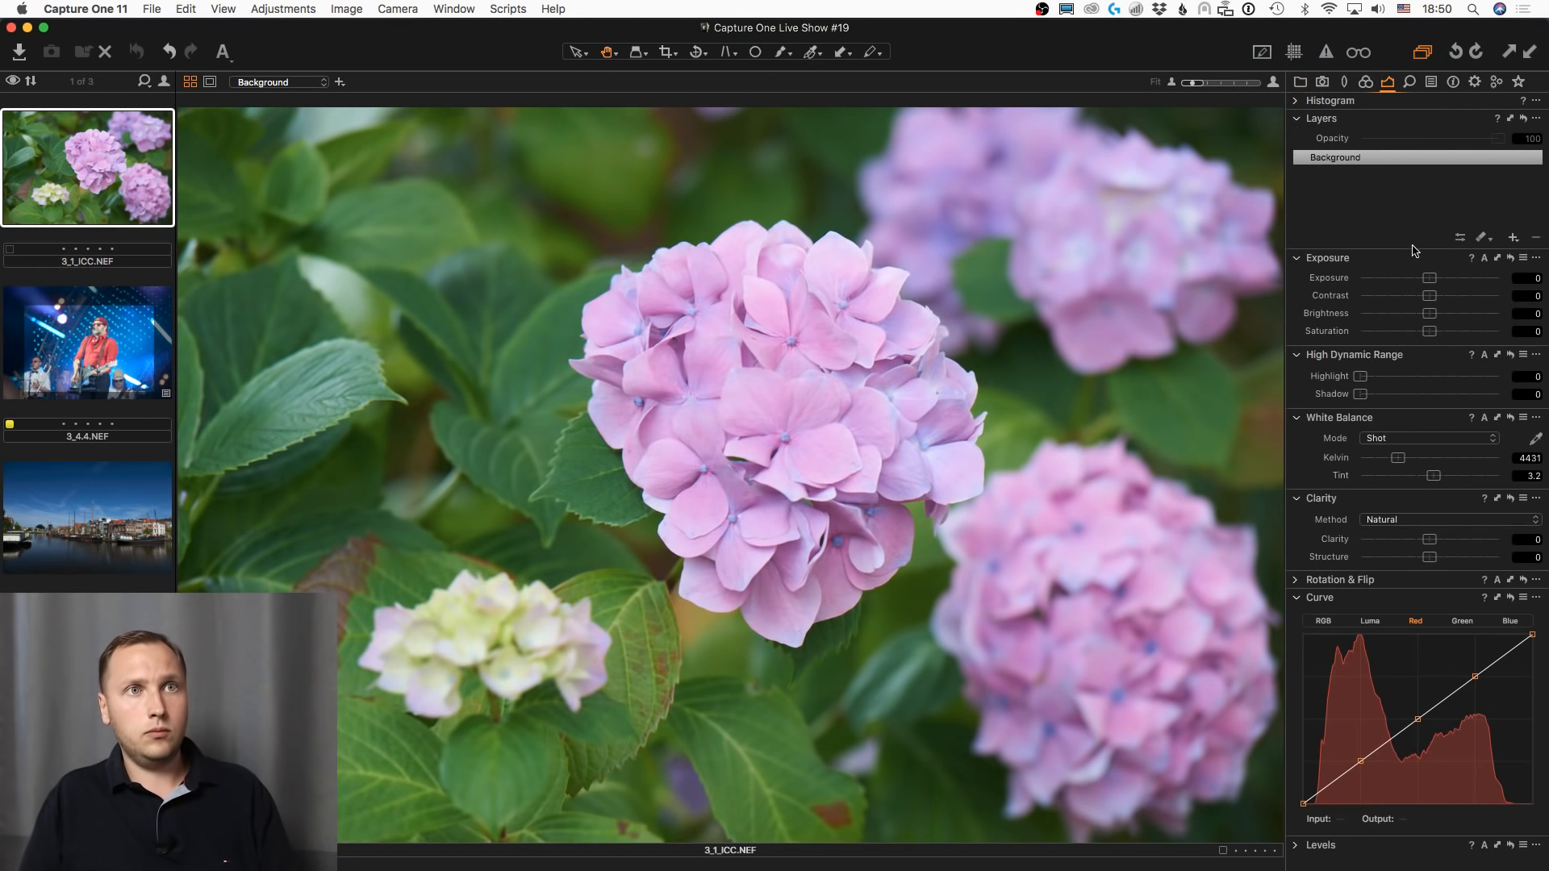
{"action": "left_click_drag", "start_coordinate": [1426, 277], "coordinate": [1339, 331]}
{"action": "left_click_drag", "start_coordinate": [1437, 279], "coordinate": [1427, 278]}
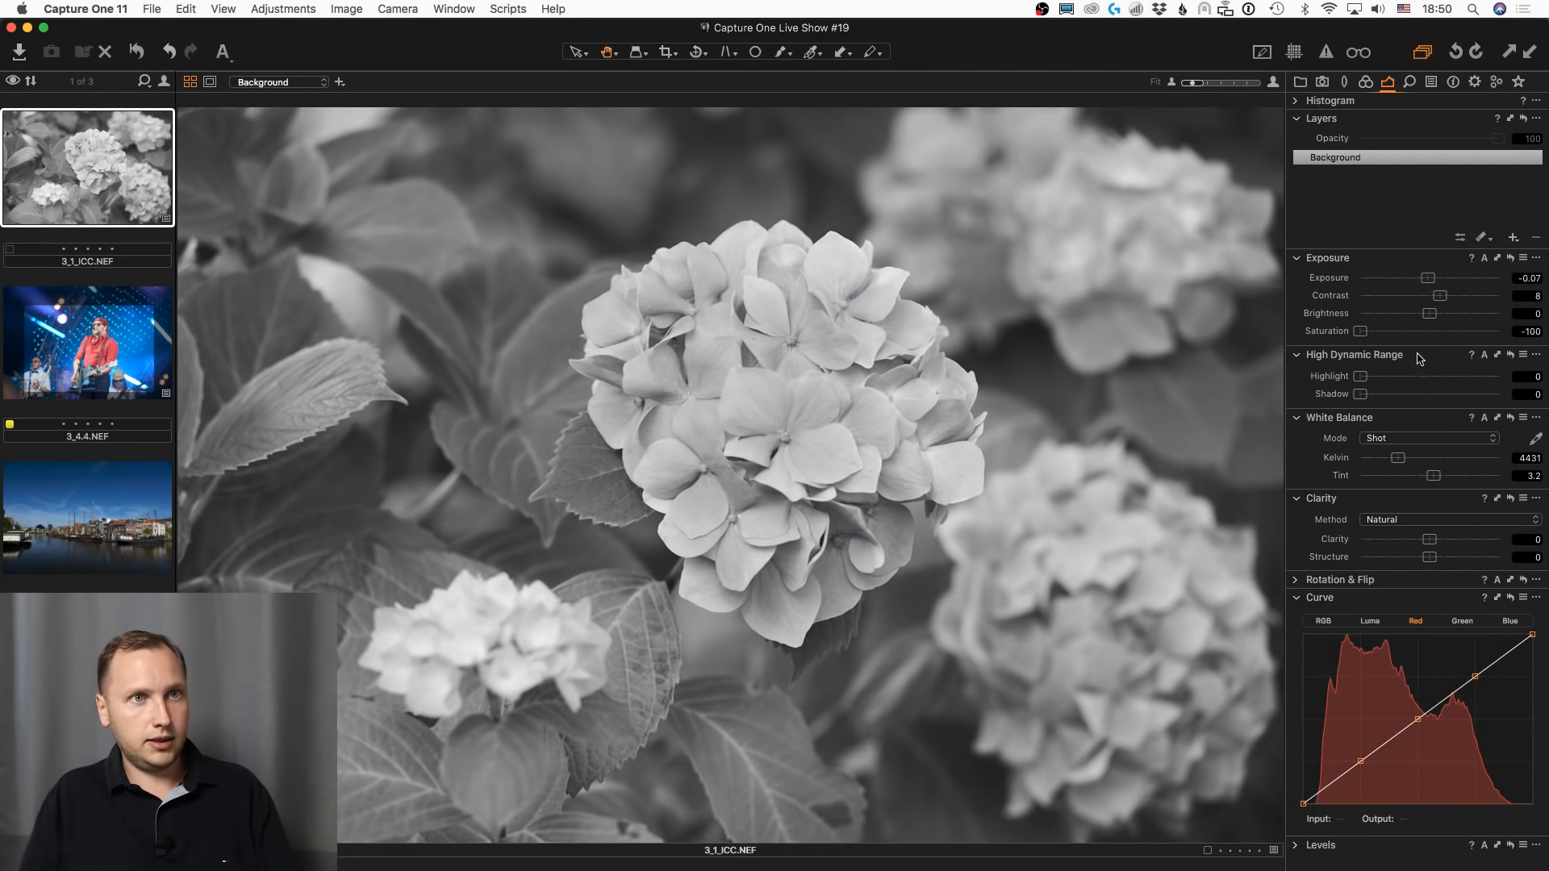
{"action": "left_click_drag", "start_coordinate": [1360, 376], "coordinate": [1456, 376]}
{"action": "left_click_drag", "start_coordinate": [1440, 295], "coordinate": [1464, 295]}
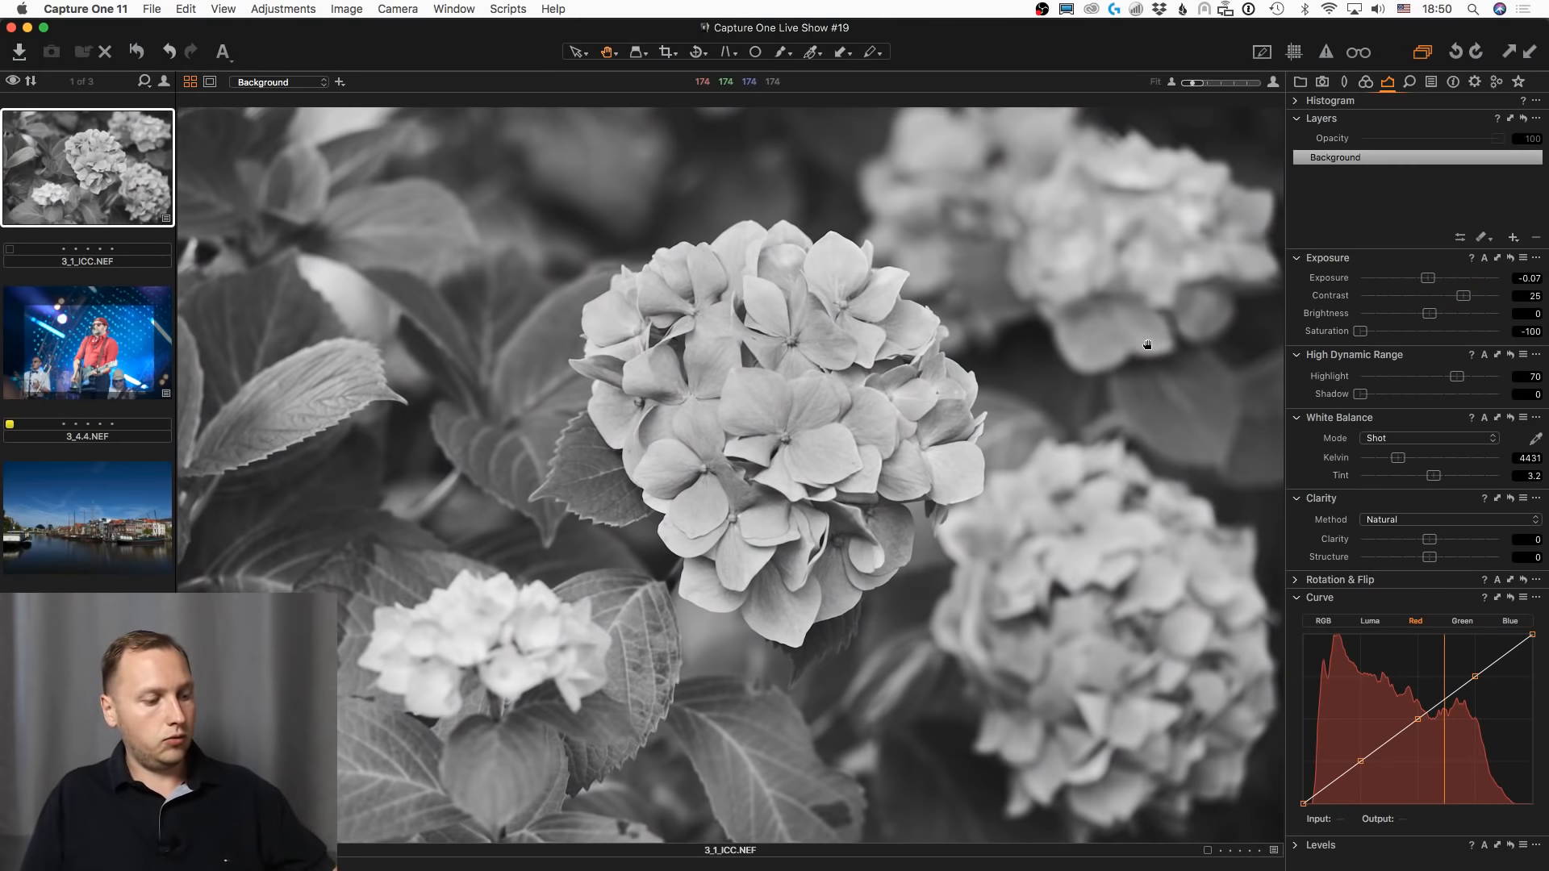
- Try to copy the adjustments from the black-and-white hydrangea photo and apply them to the harbour photo Holland007.NEF
{"action": "key", "text": "shift+super+c"}
{"action": "left_click", "coordinate": [109, 534]}
{"action": "key", "text": "shift+super+v"}
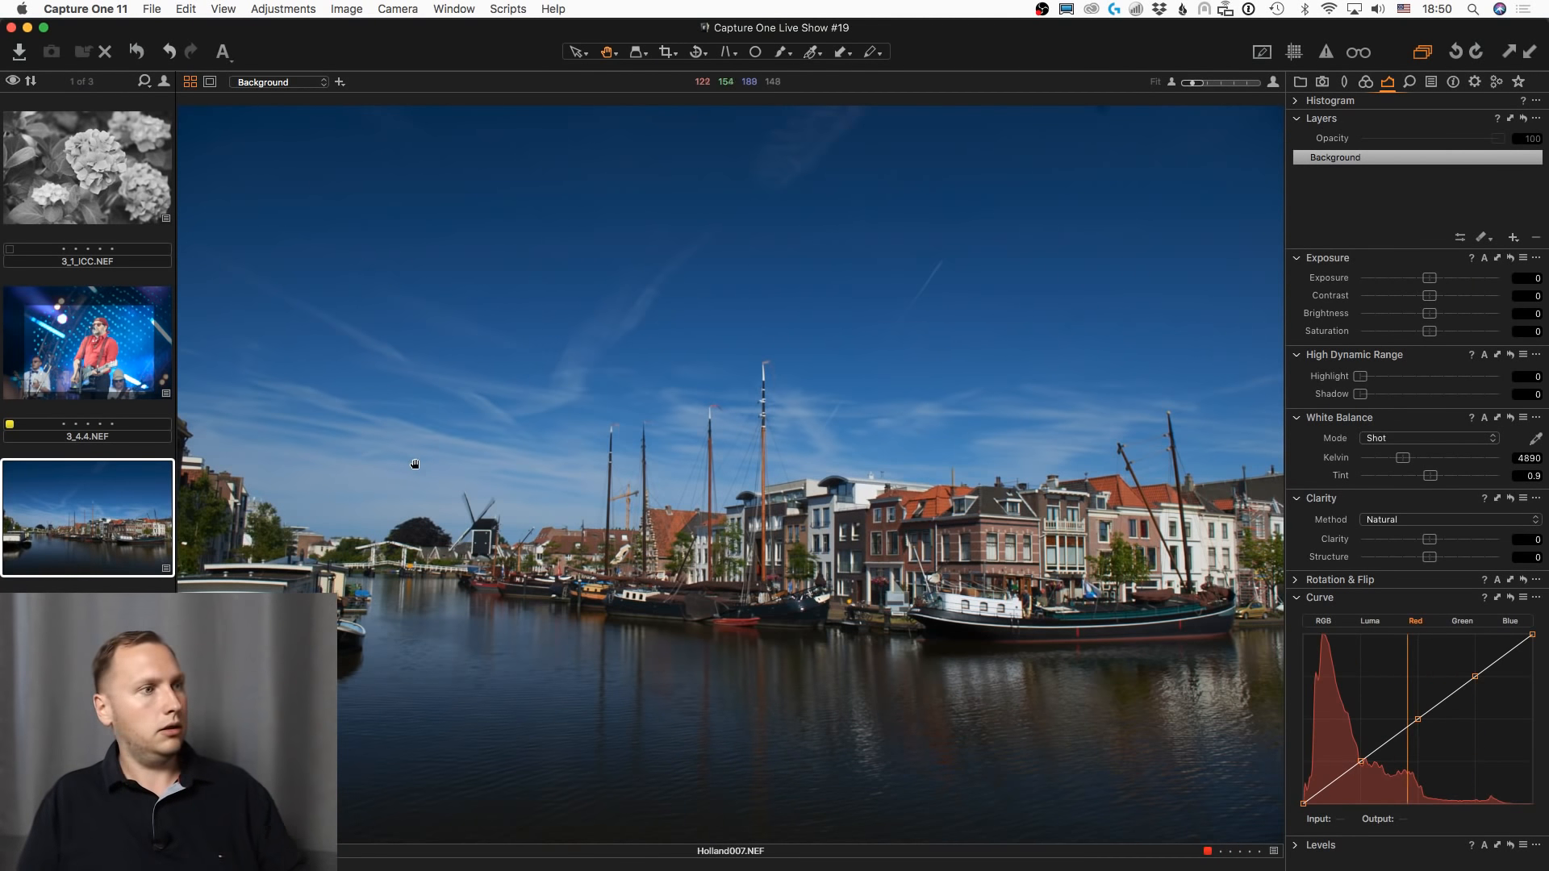
{"action": "key", "text": "h"}
{"action": "key", "text": "shift+super+v"}
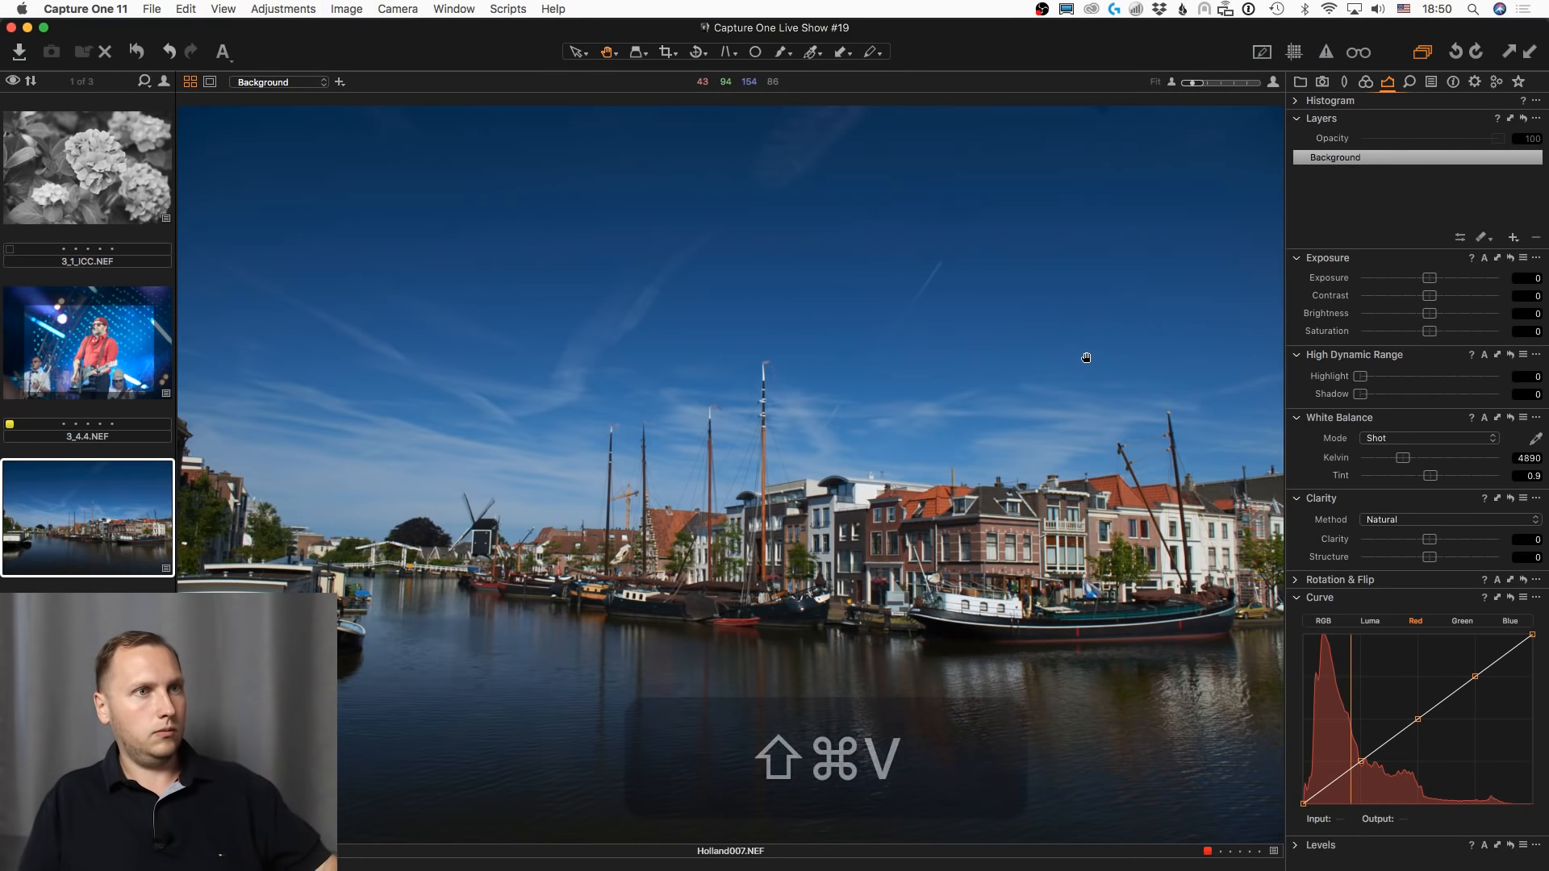
{"action": "left_click", "coordinate": [149, 173]}
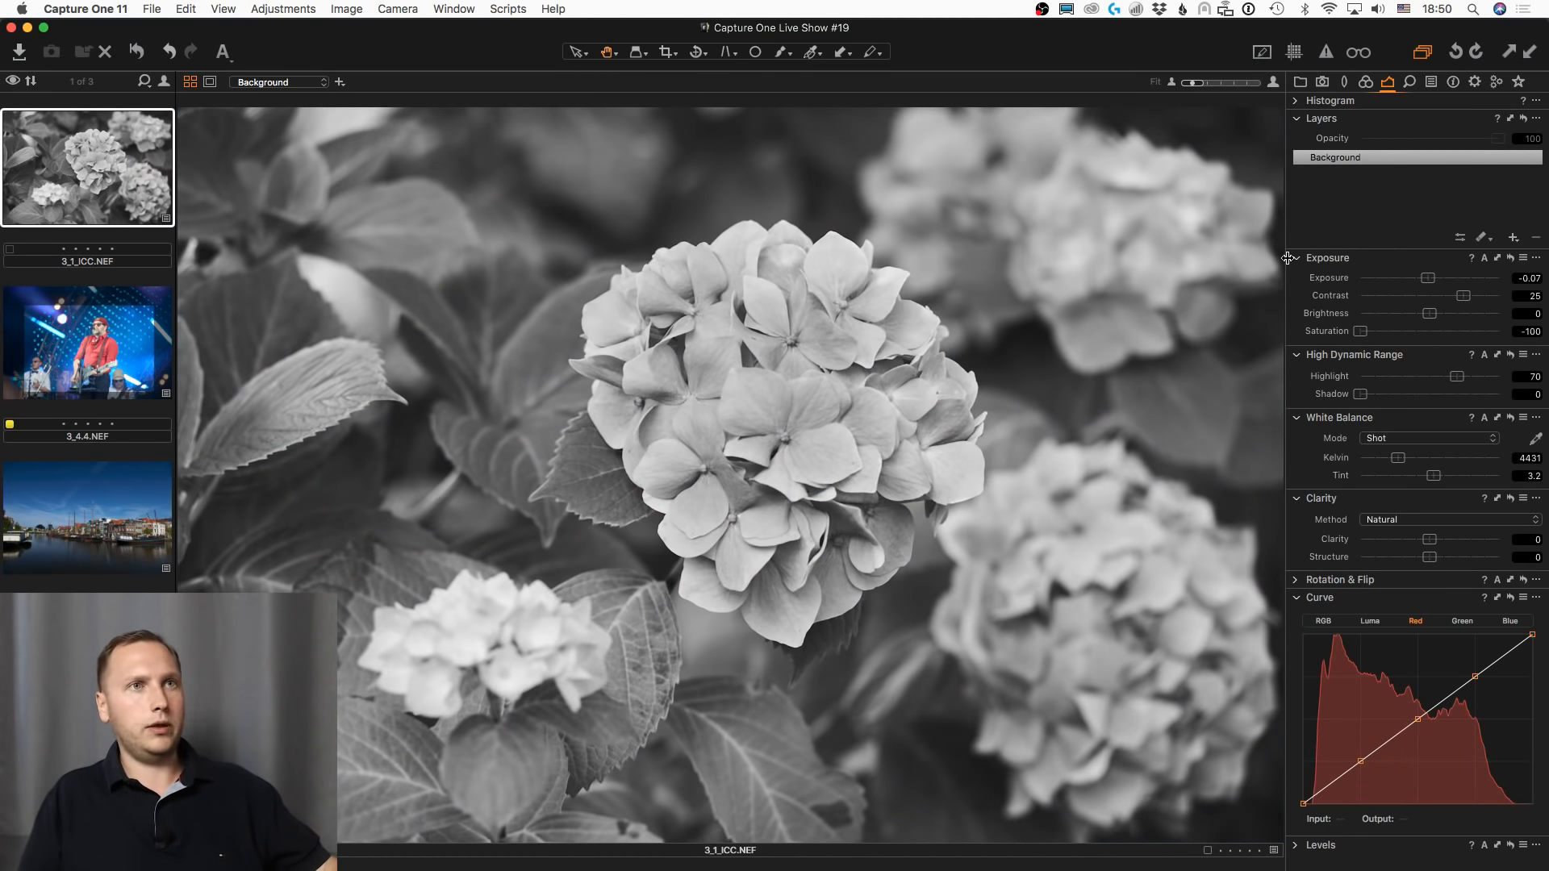
{"action": "key", "text": "shift+super+c"}
{"action": "left_click", "coordinate": [96, 484]}
{"action": "key", "text": "shift+super+v"}
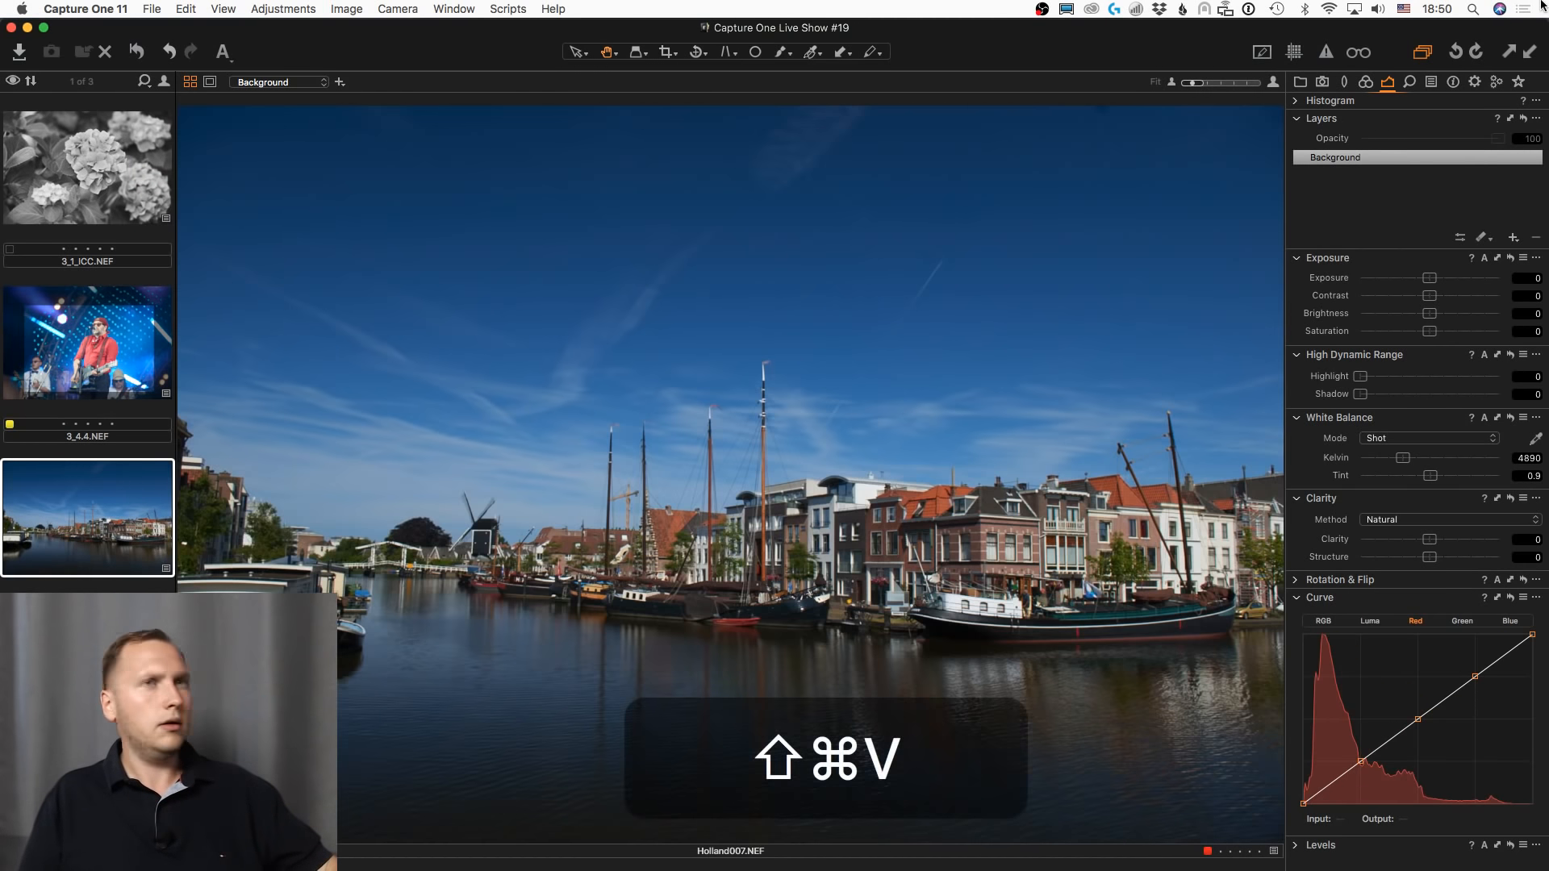
- Expand the Adjustments Clipboard and enable its Autoselect Adjusted option
{"action": "left_click", "coordinate": [1431, 84]}
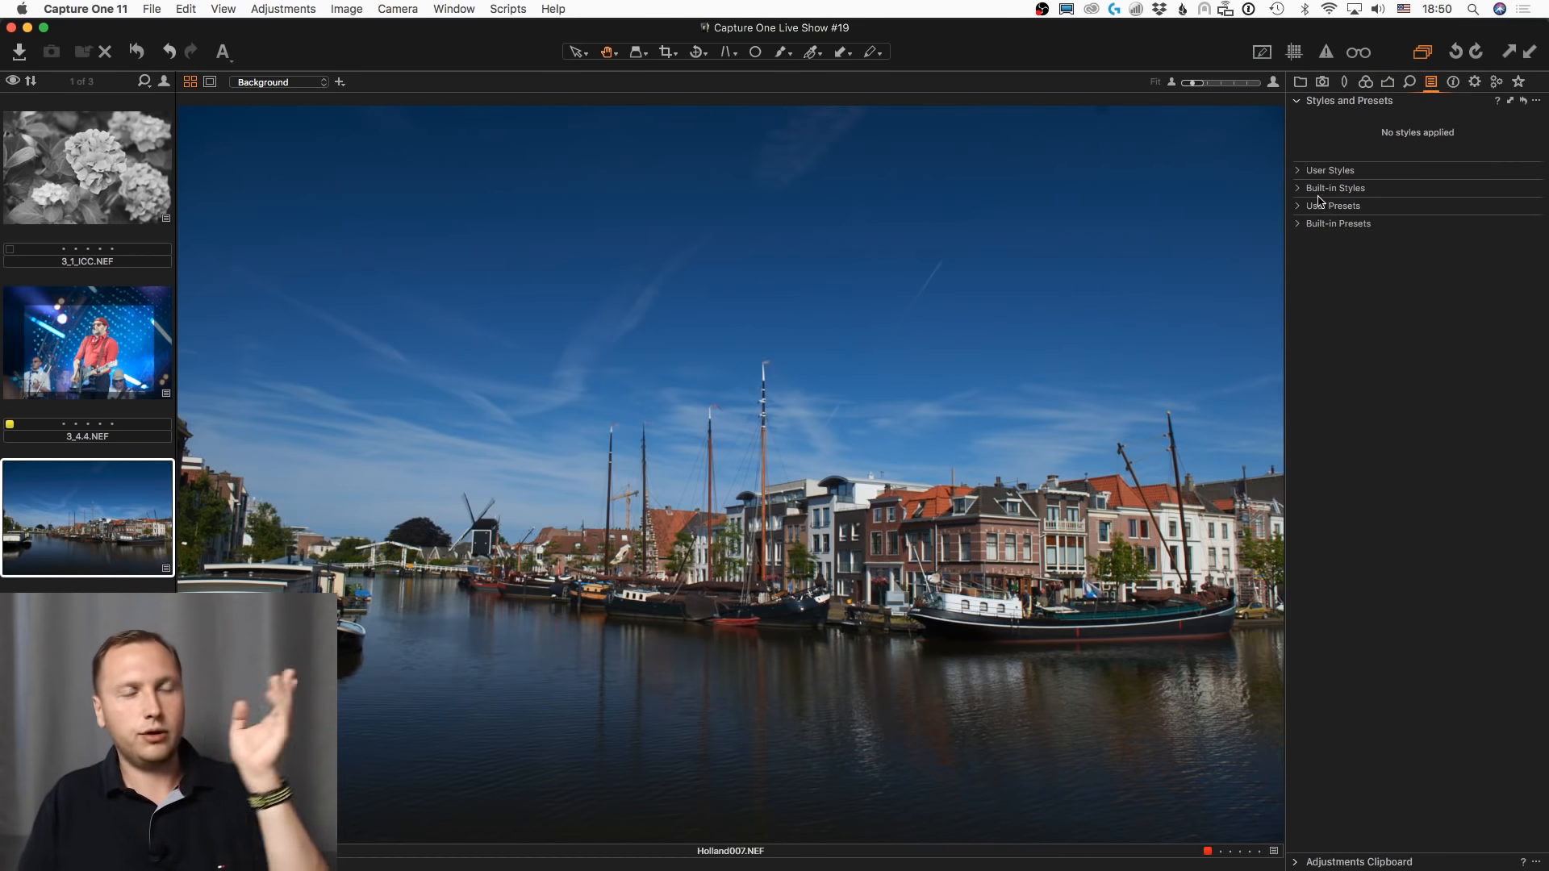
{"action": "left_click", "coordinate": [1296, 863]}
{"action": "left_click", "coordinate": [1537, 479]}
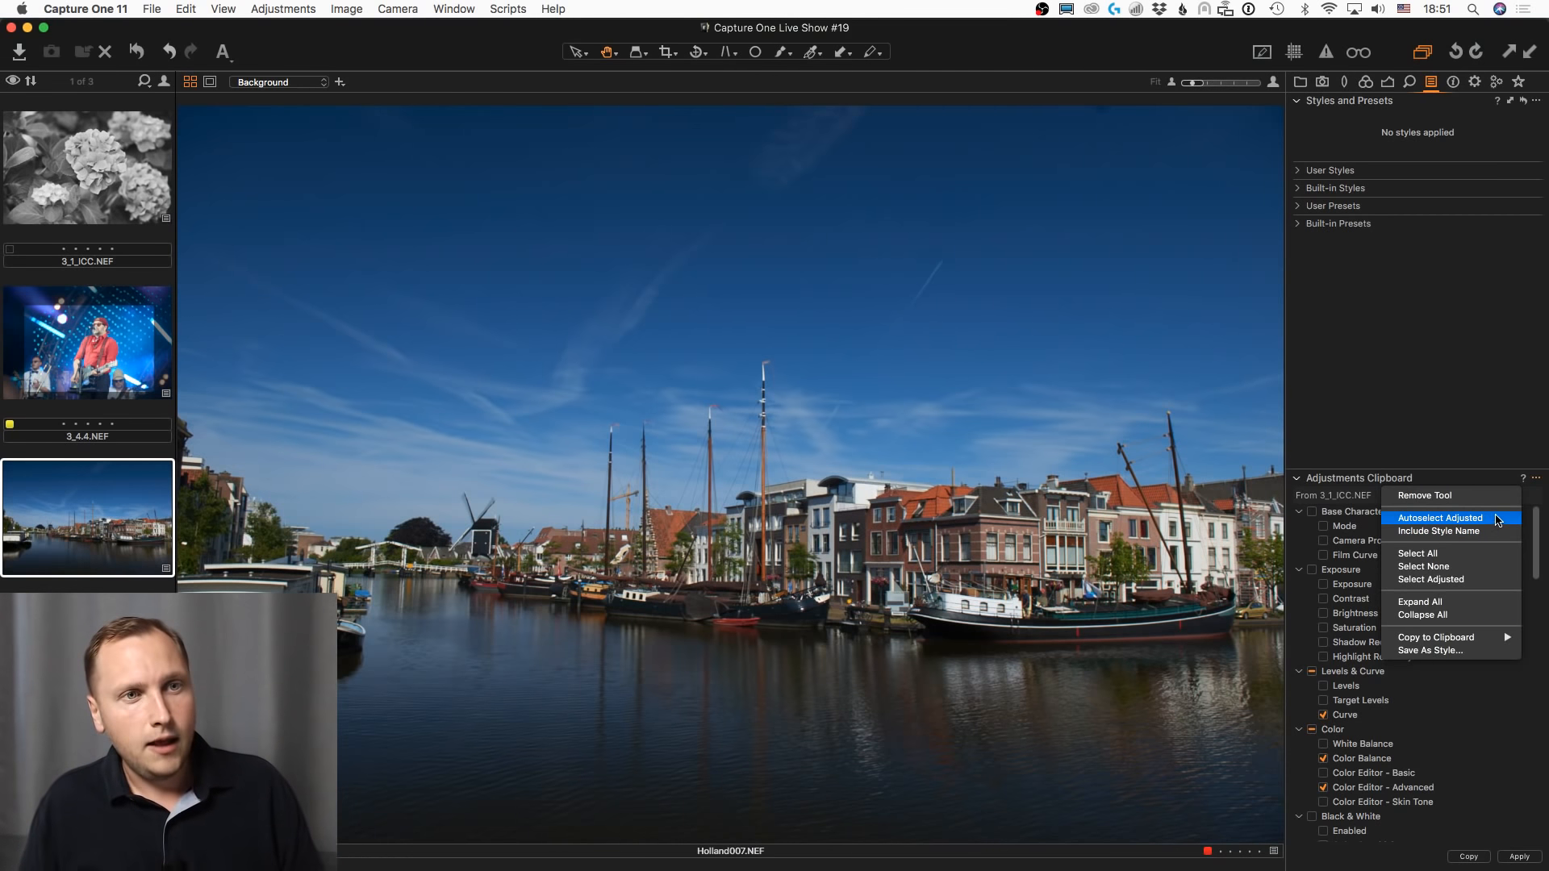
{"action": "left_click", "coordinate": [1493, 523]}
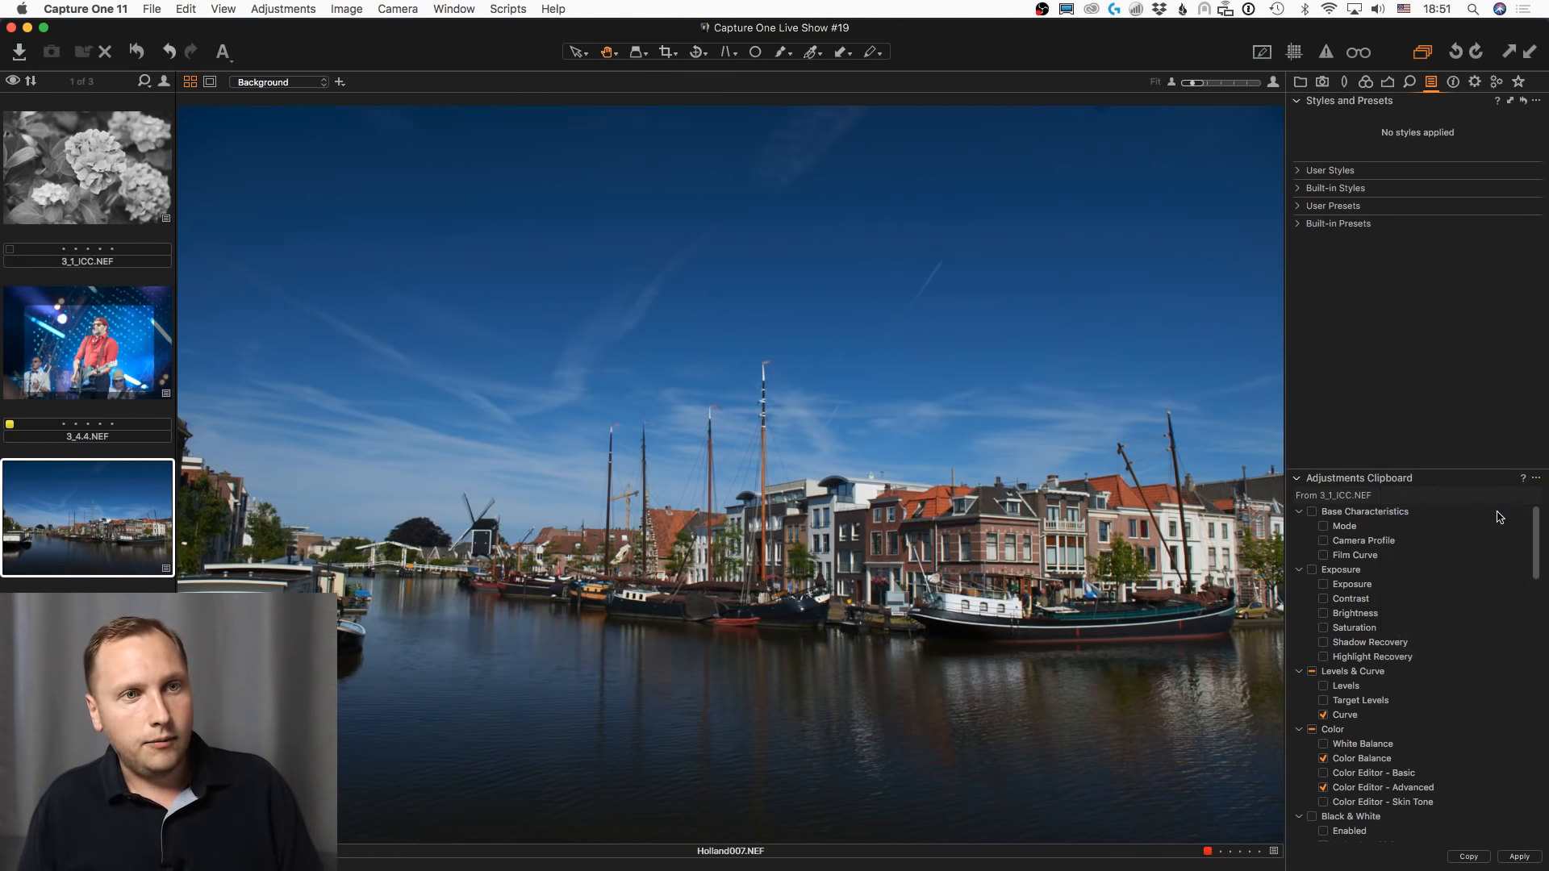
- Copy the adjustments of 3_1_ICC.NEF, apply them to Holland007.NEF, and review which adjustments are selected in the clipboard
{"action": "left_click", "coordinate": [58, 135]}
{"action": "key", "text": "super+shift+c"}
{"action": "left_click", "coordinate": [109, 502]}
{"action": "key", "text": "super+shift+v"}
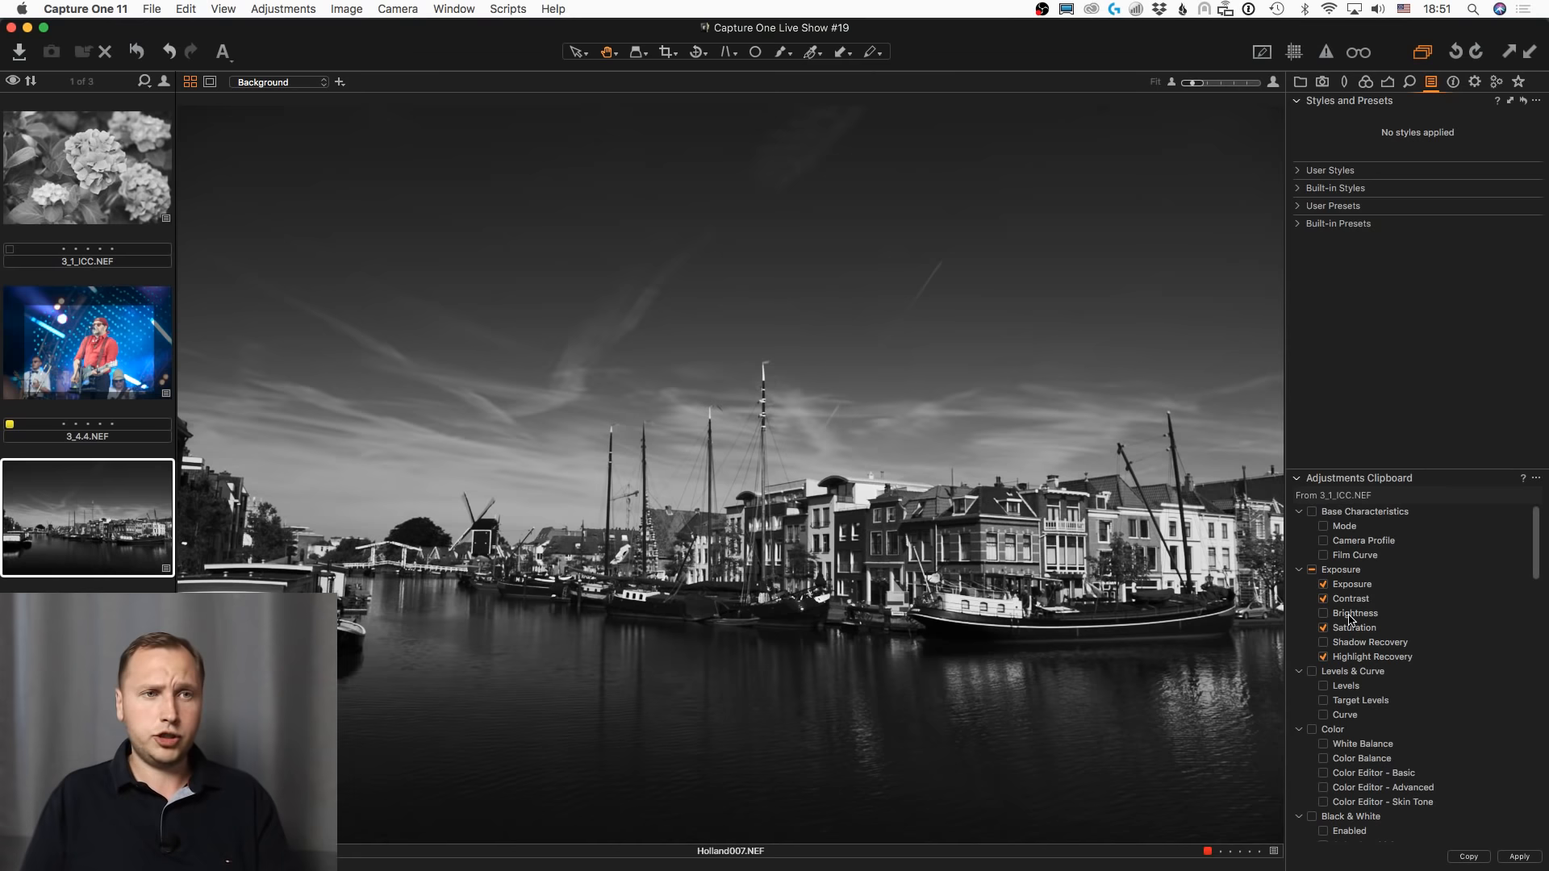
{"action": "scroll", "coordinate": [1351, 620], "scroll_direction": "down", "scroll_amount": 1}
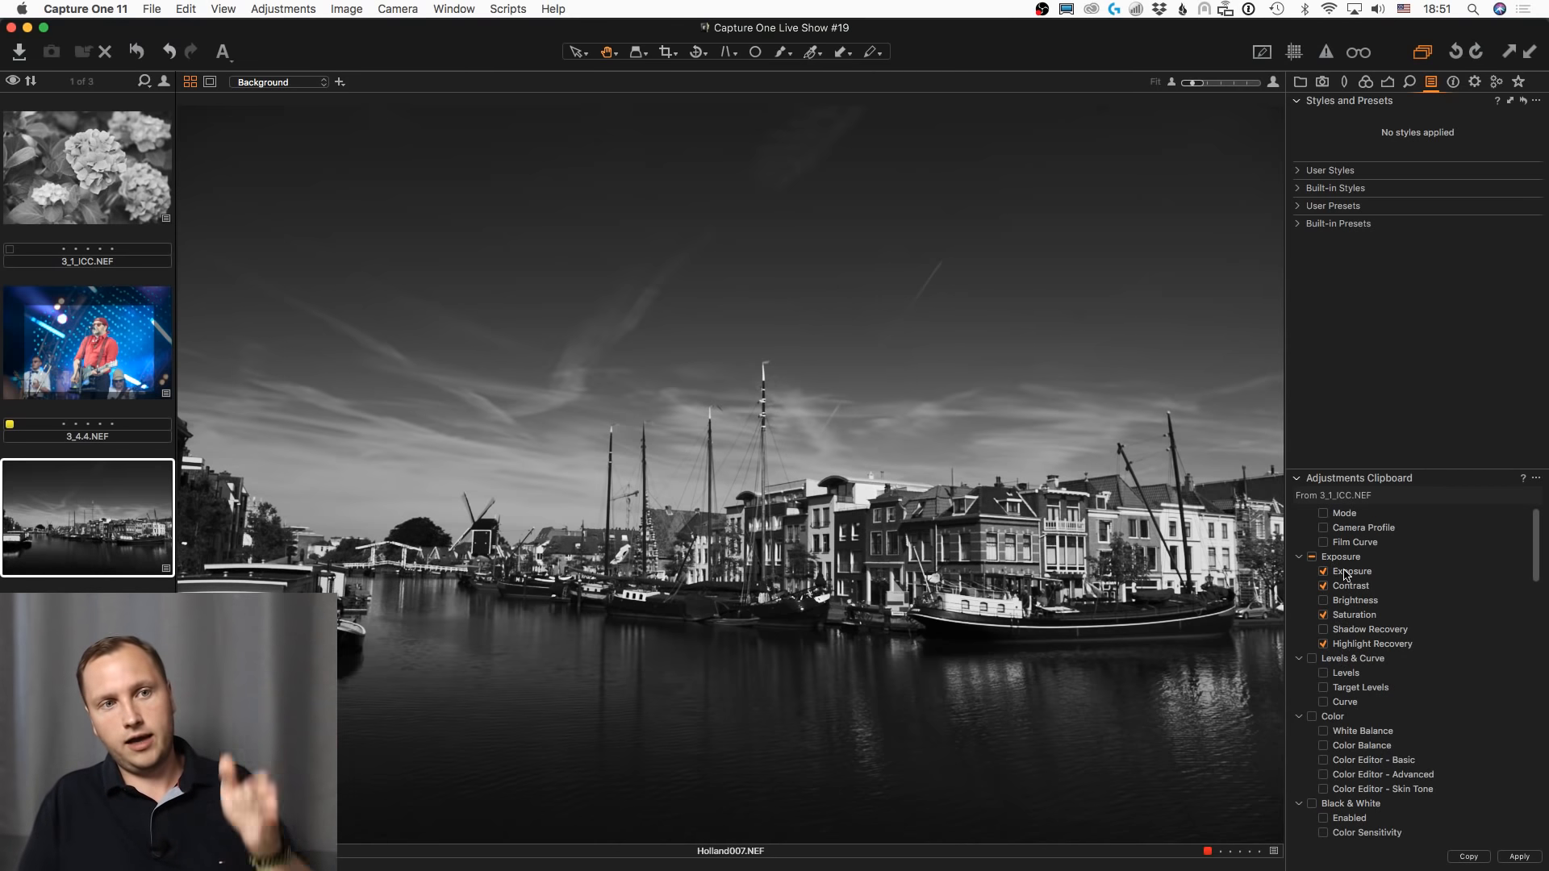
{"action": "scroll", "coordinate": [1337, 736], "scroll_direction": "up", "scroll_amount": 1}
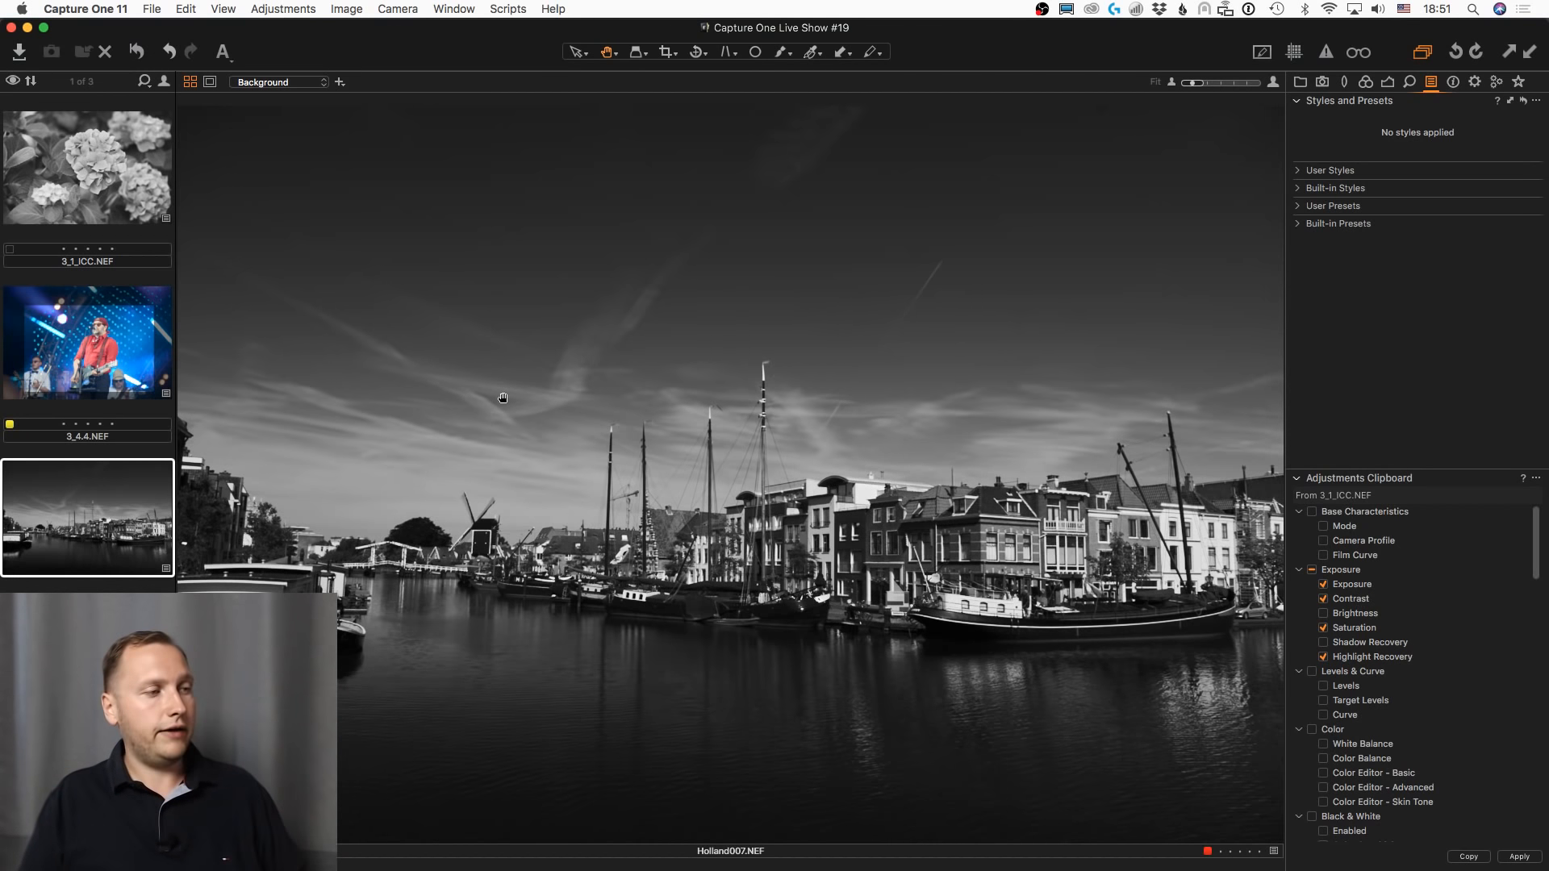
- Reset all adjustments on 3_1_ICC.NEF in the ICC collection and bring the Adjustments Clipboard back into view
{"action": "left_click", "coordinate": [1302, 83]}
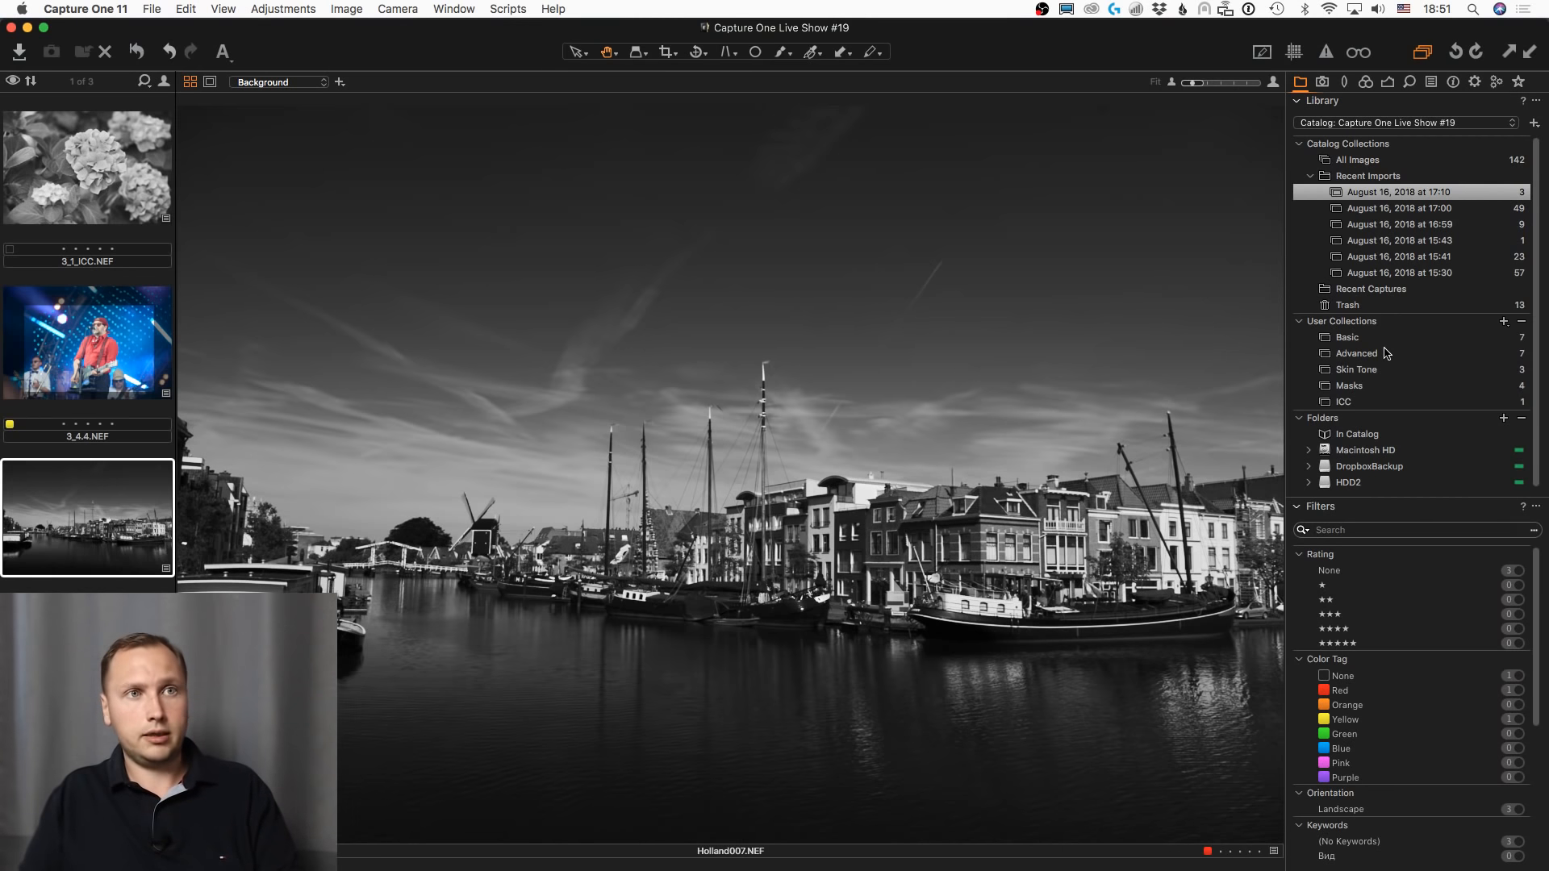
{"action": "left_click", "coordinate": [1354, 403]}
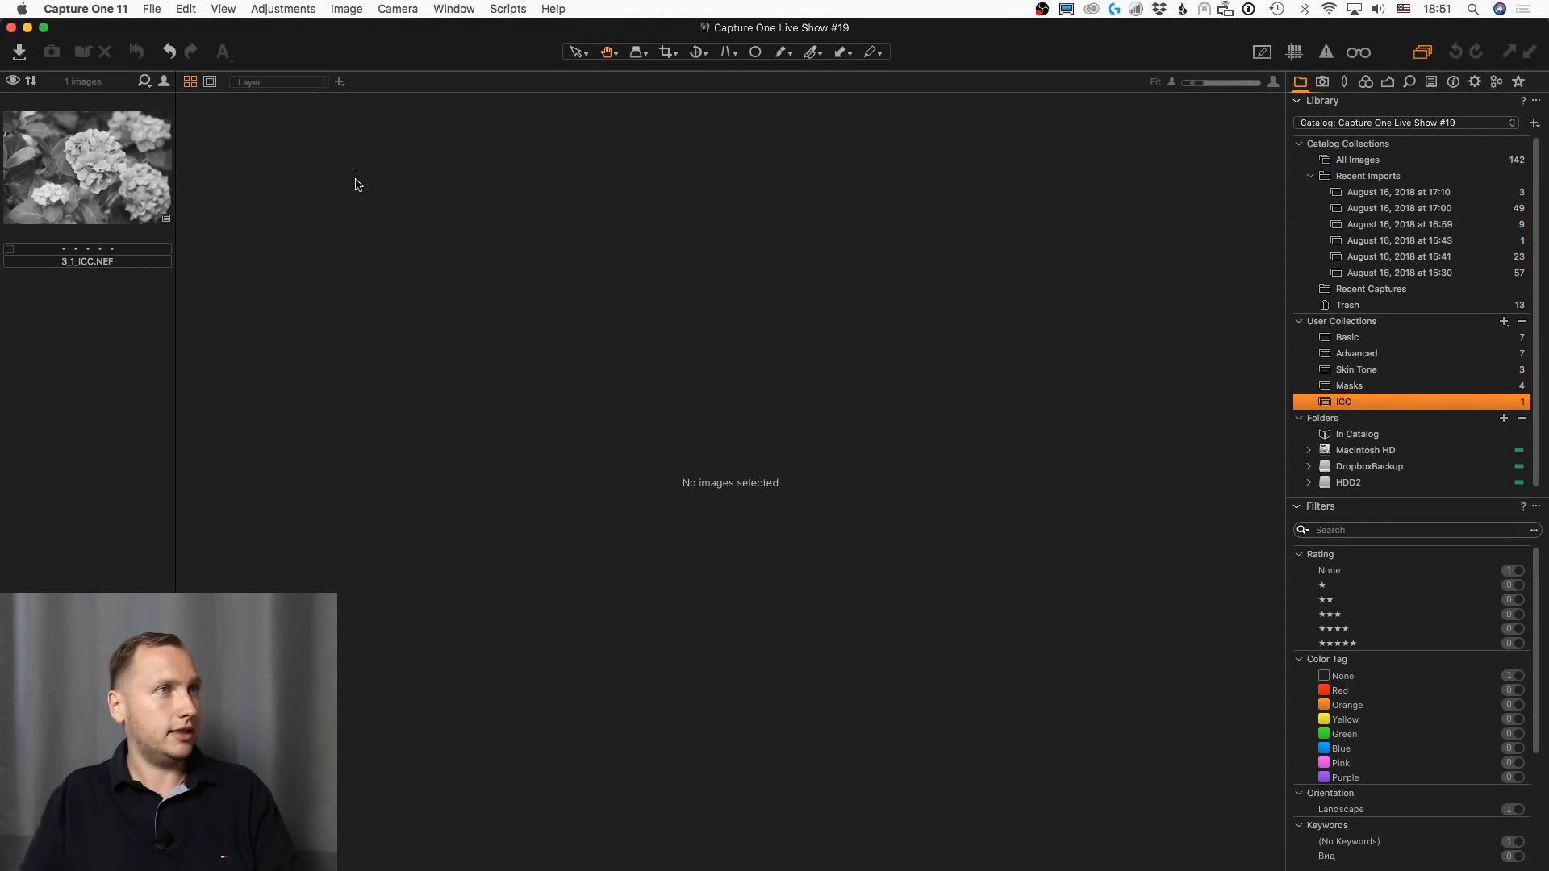
{"action": "left_click", "coordinate": [88, 185]}
{"action": "key", "text": "super+r"}
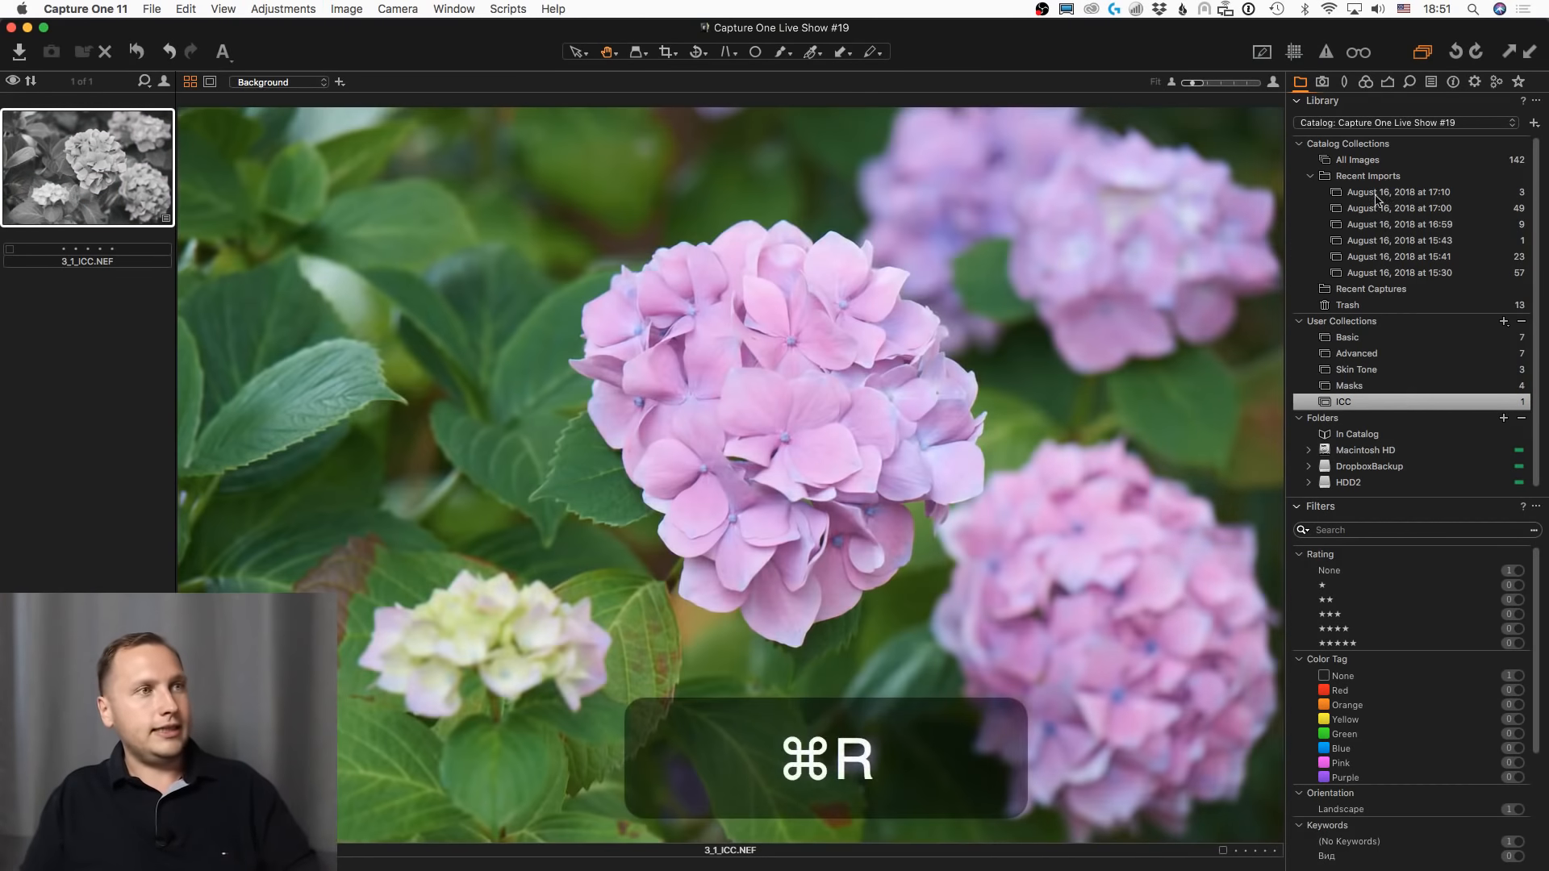
{"action": "left_click", "coordinate": [1388, 83]}
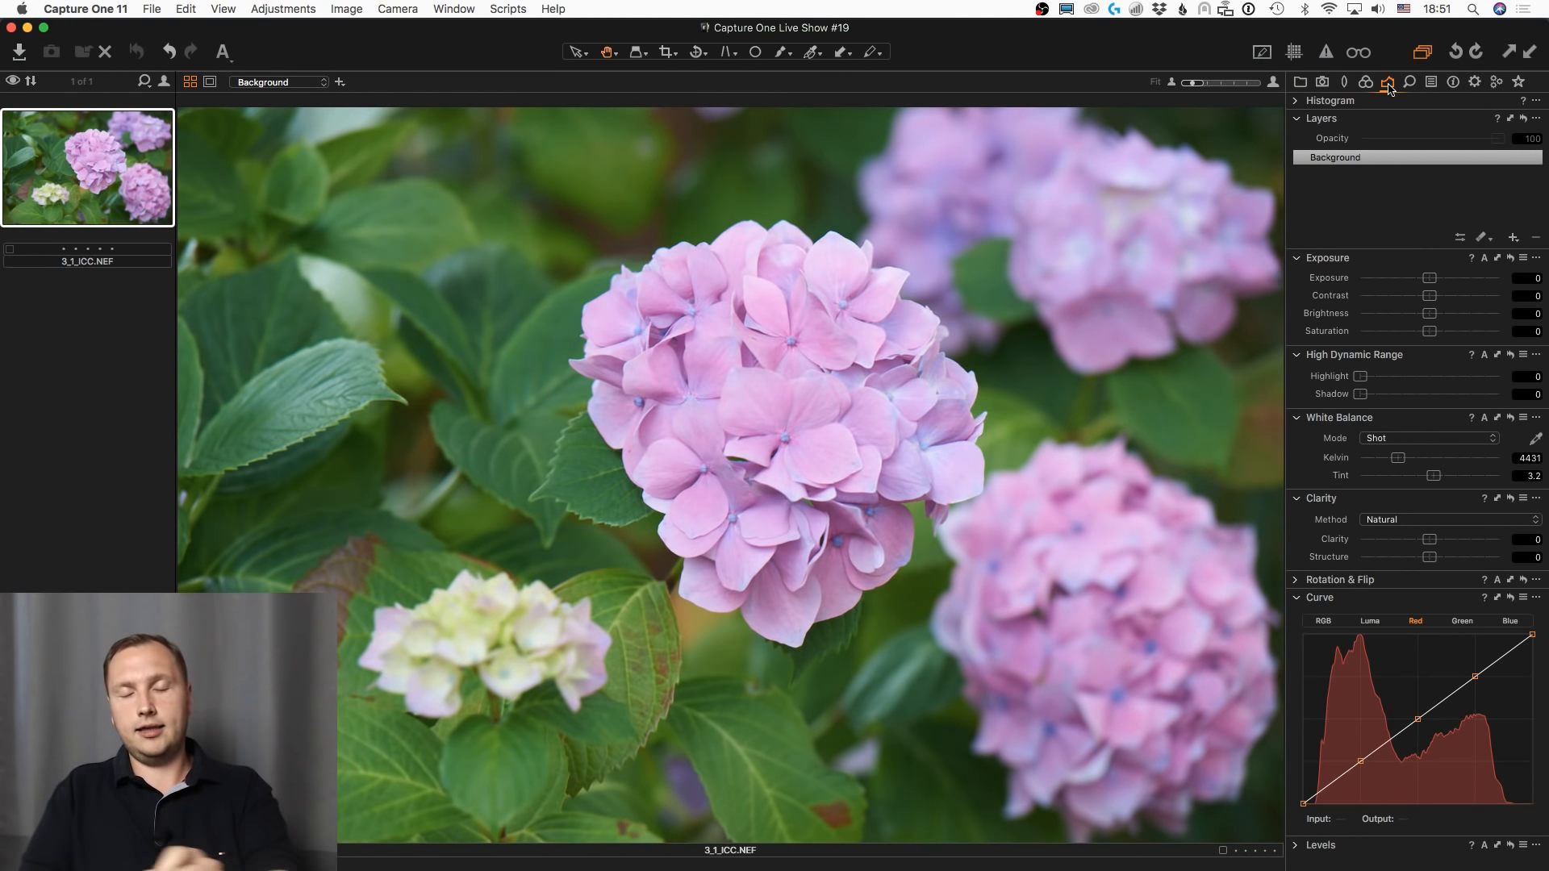
{"action": "left_click", "coordinate": [1432, 84]}
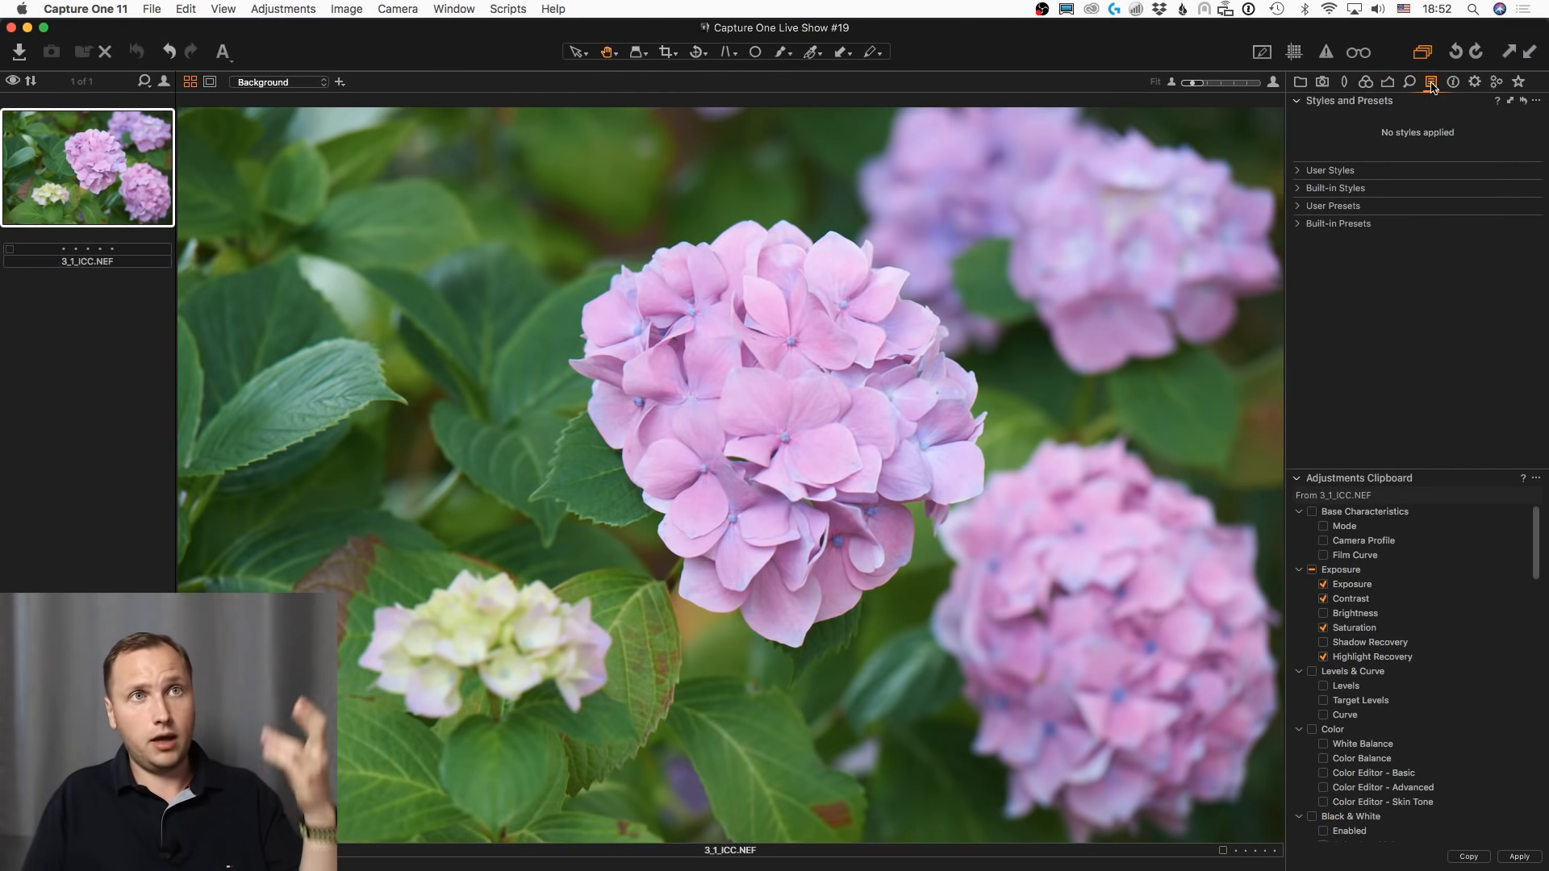
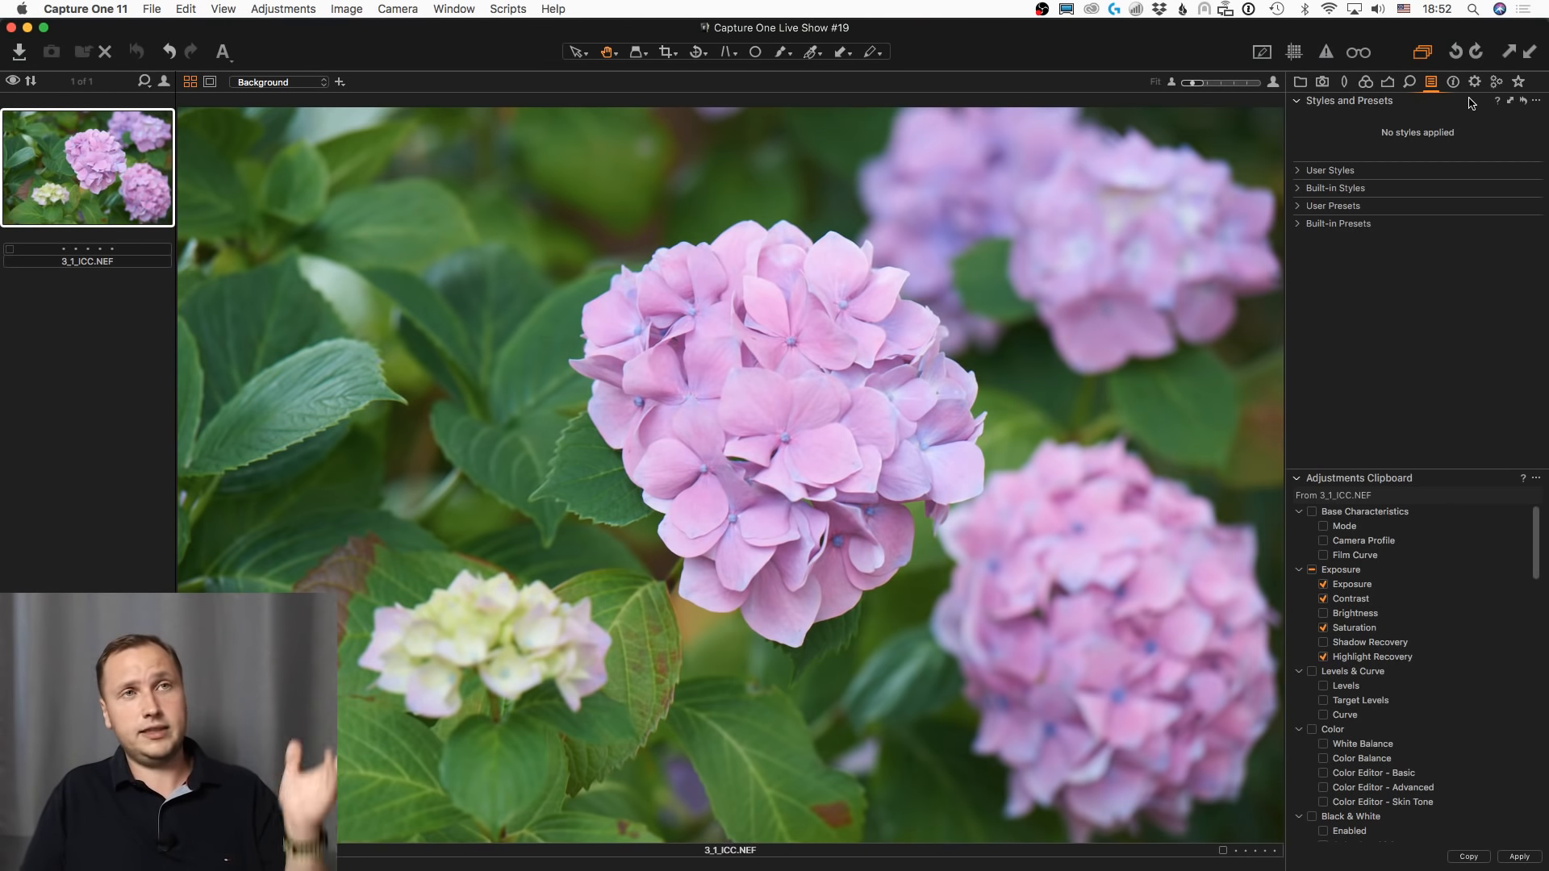
- Apply the copied adjustments to 3_1_ICC.NEF and undo them
{"action": "key", "text": "shift+super+v"}
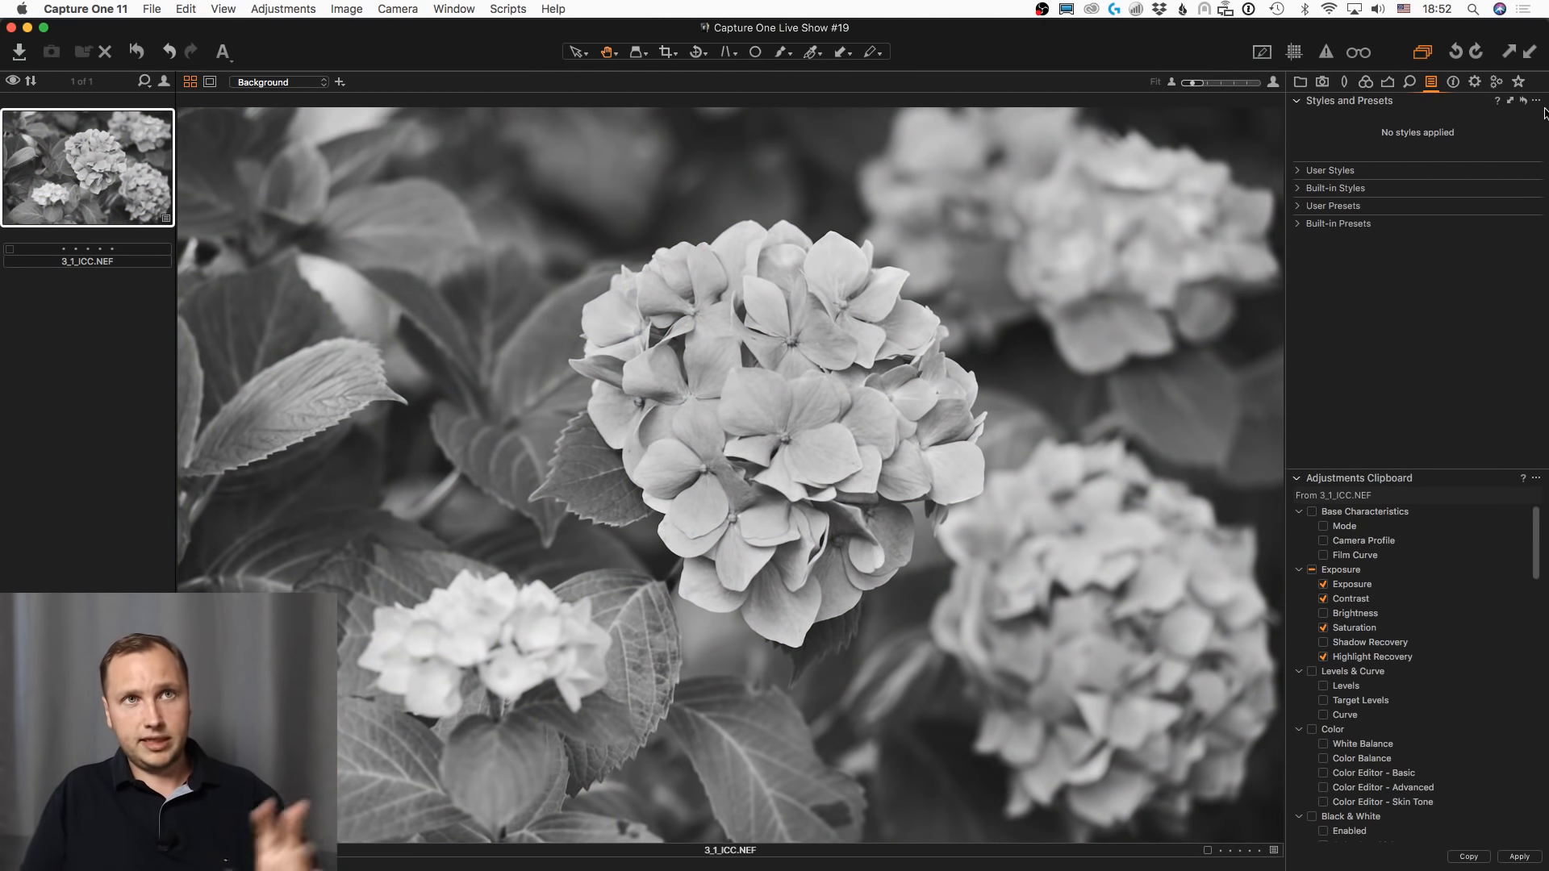
{"action": "key", "text": "super+z"}
- Set the green range of the basic Color Editor to Saturation -37 and Lightness -5.4 on the hydrangea photo
{"action": "left_click", "coordinate": [1366, 82]}
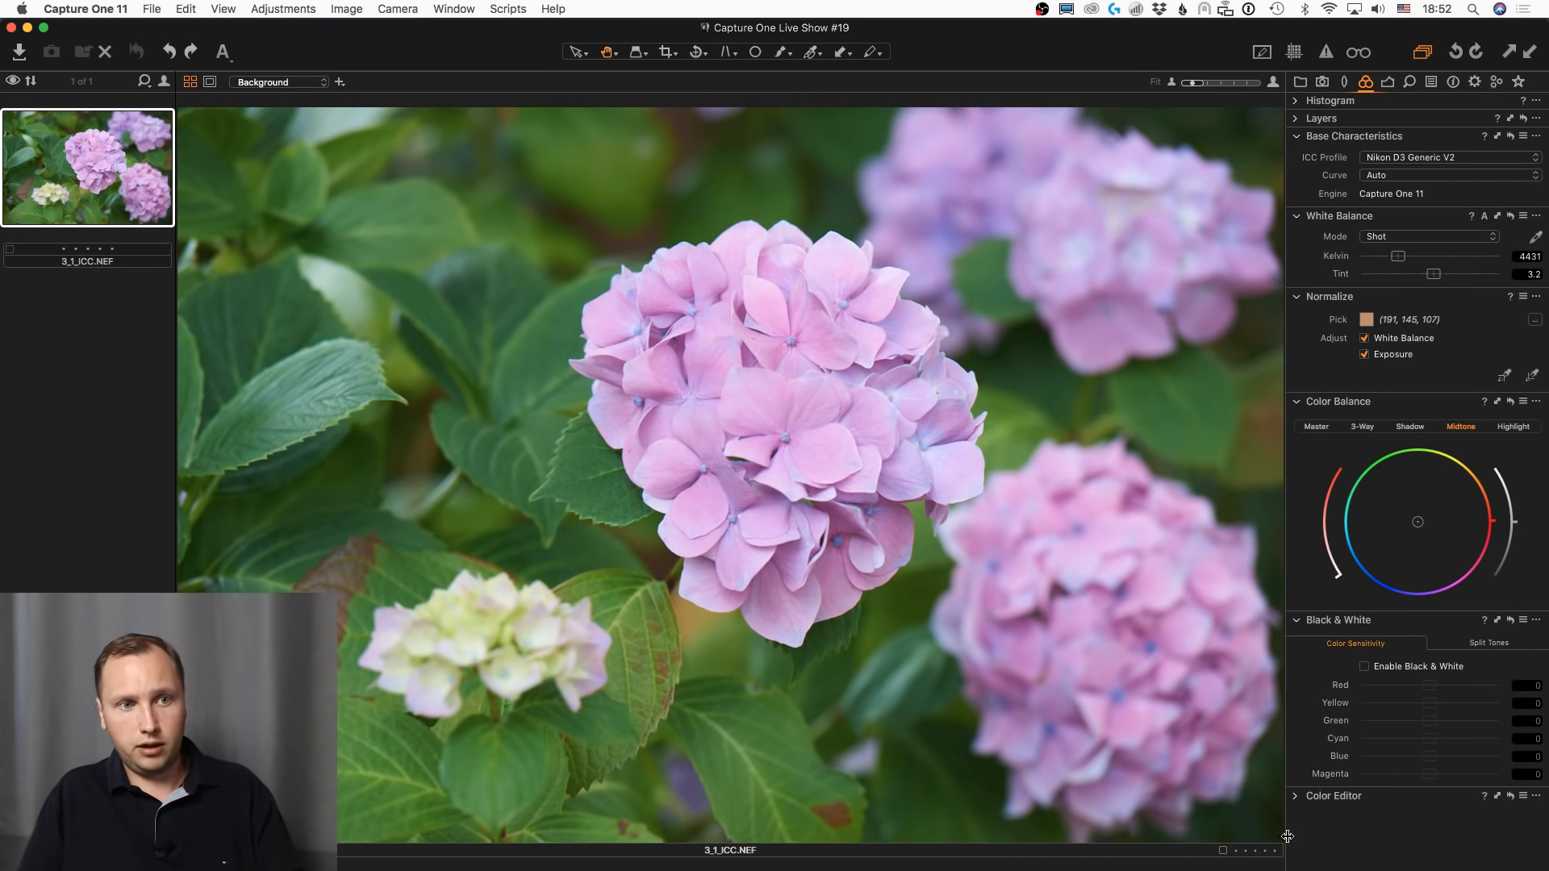
{"action": "left_click", "coordinate": [1299, 794], "text": "alt"}
{"action": "left_click", "coordinate": [1345, 251]}
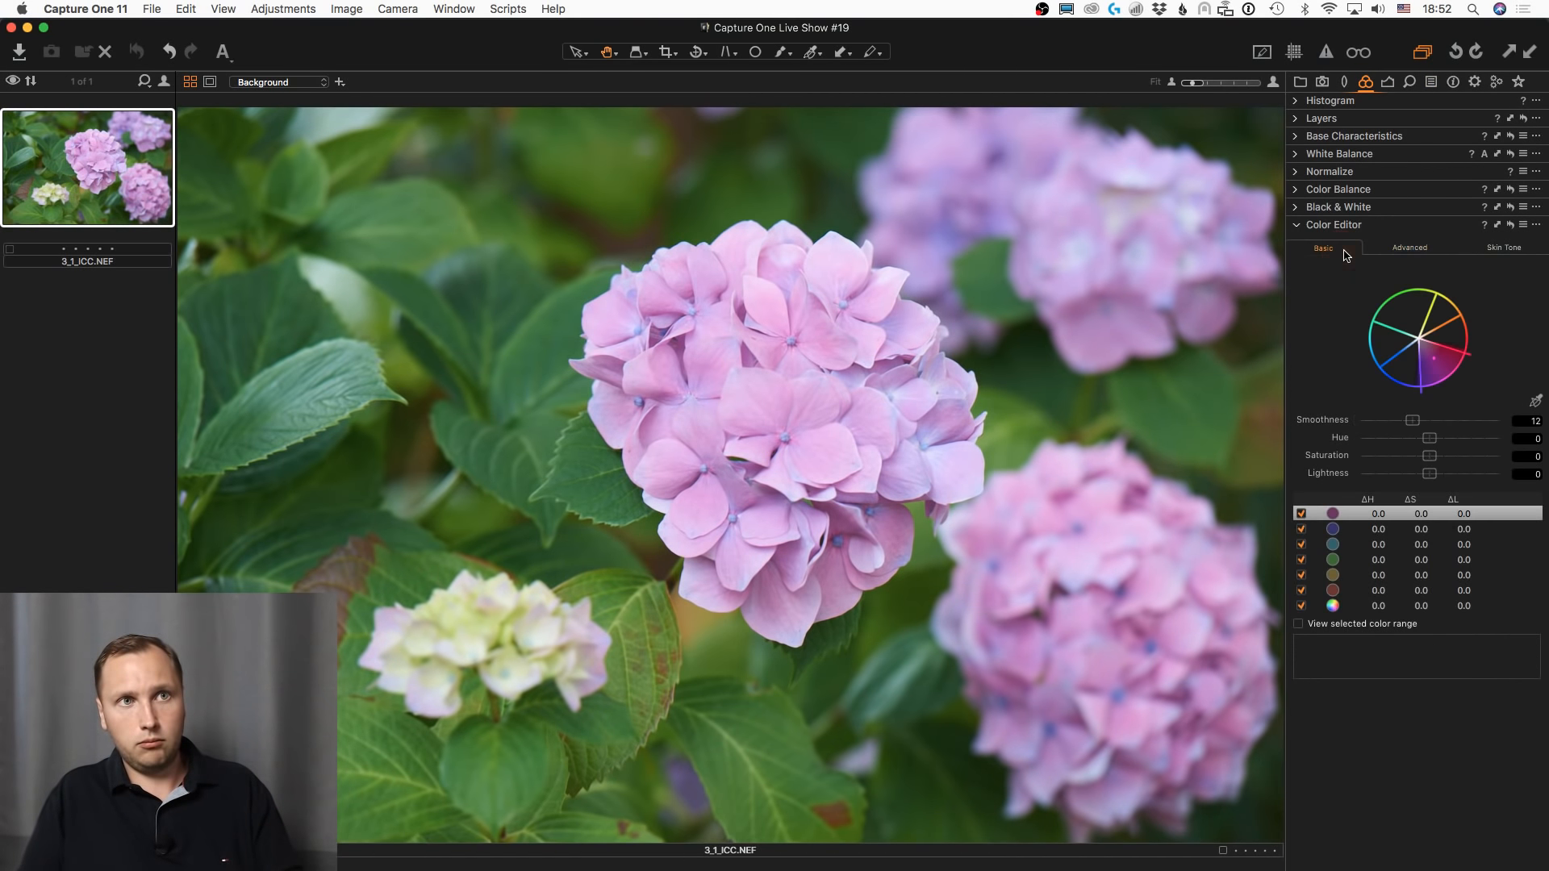
{"action": "left_click", "coordinate": [1411, 319]}
{"action": "left_click_drag", "start_coordinate": [1427, 458], "coordinate": [1391, 476]}
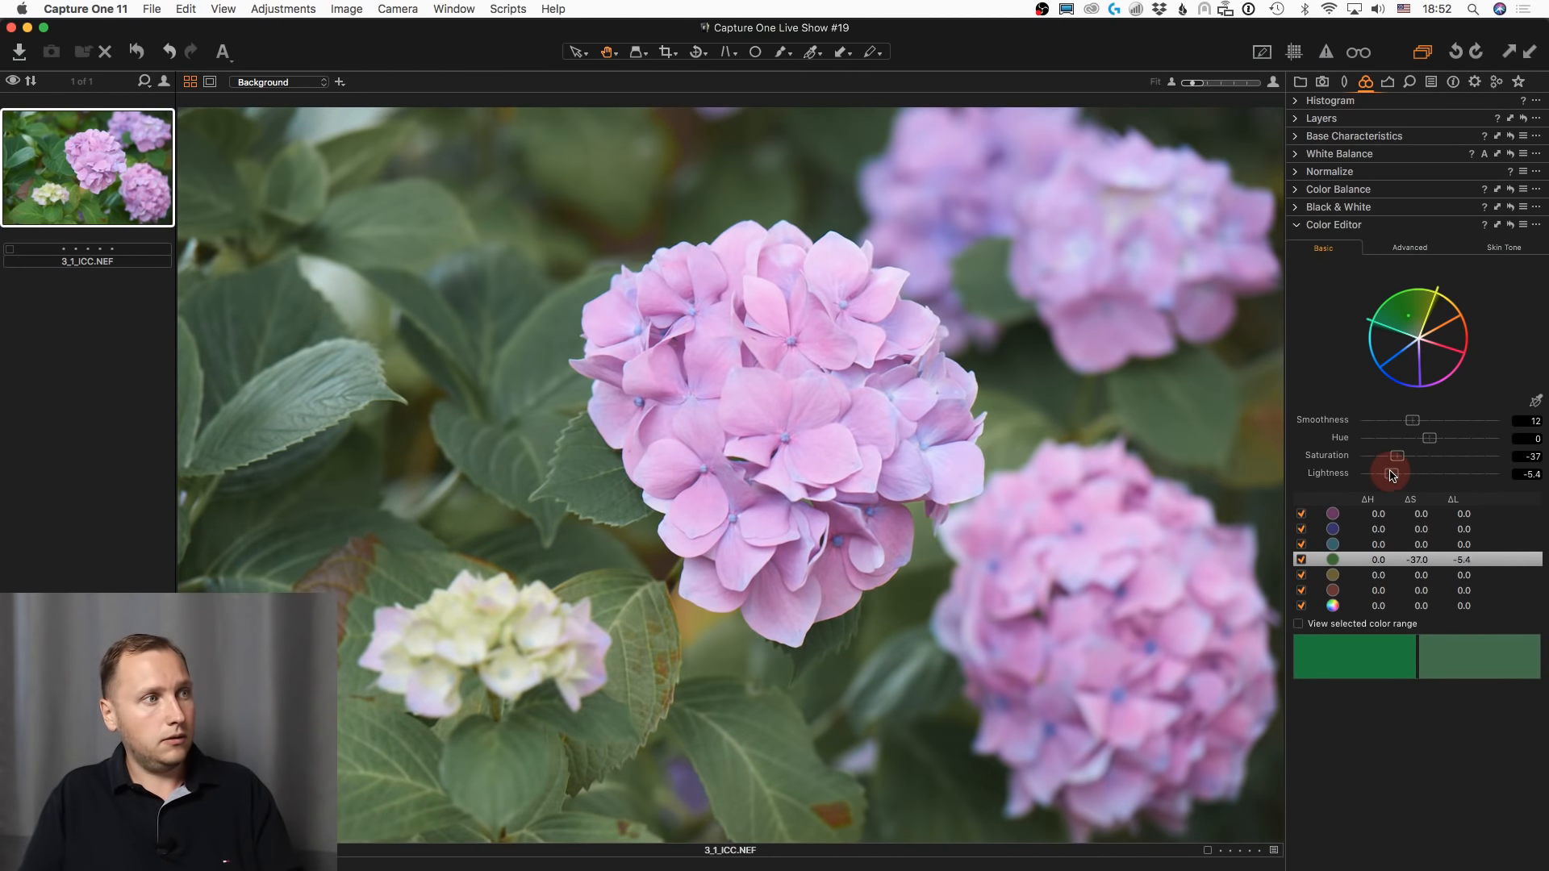
- Set Contrast to 7, Highlight recovery to 46 and Clarity to 24 on the hydrangea photo
{"action": "left_click", "coordinate": [1431, 81]}
{"action": "left_click", "coordinate": [1388, 82]}
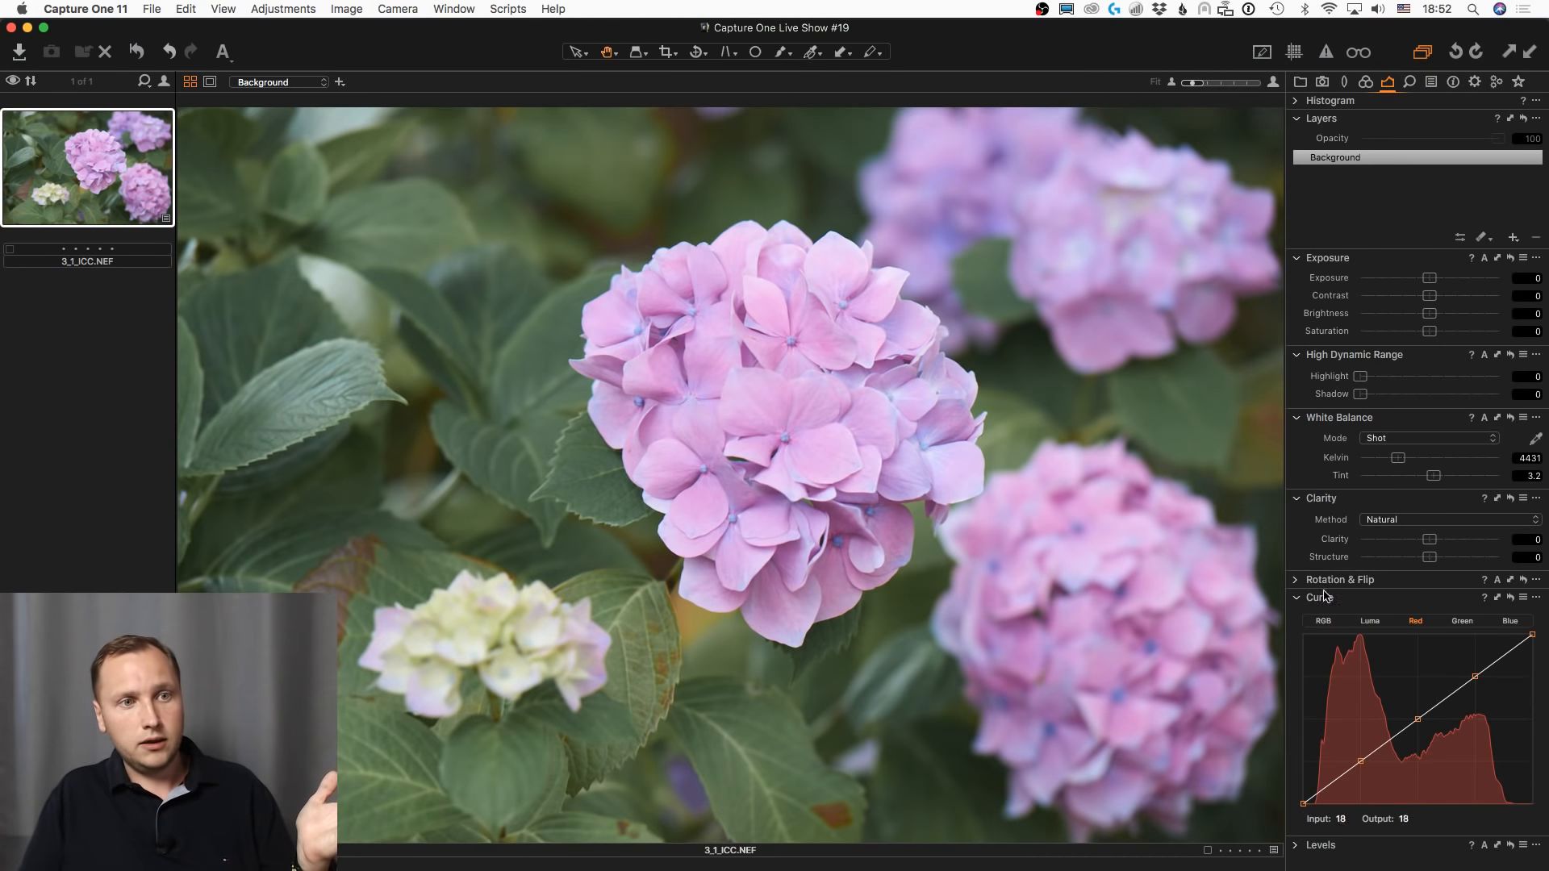
{"action": "left_click_drag", "start_coordinate": [1460, 294], "coordinate": [1440, 295]}
{"action": "left_click", "coordinate": [1423, 376]}
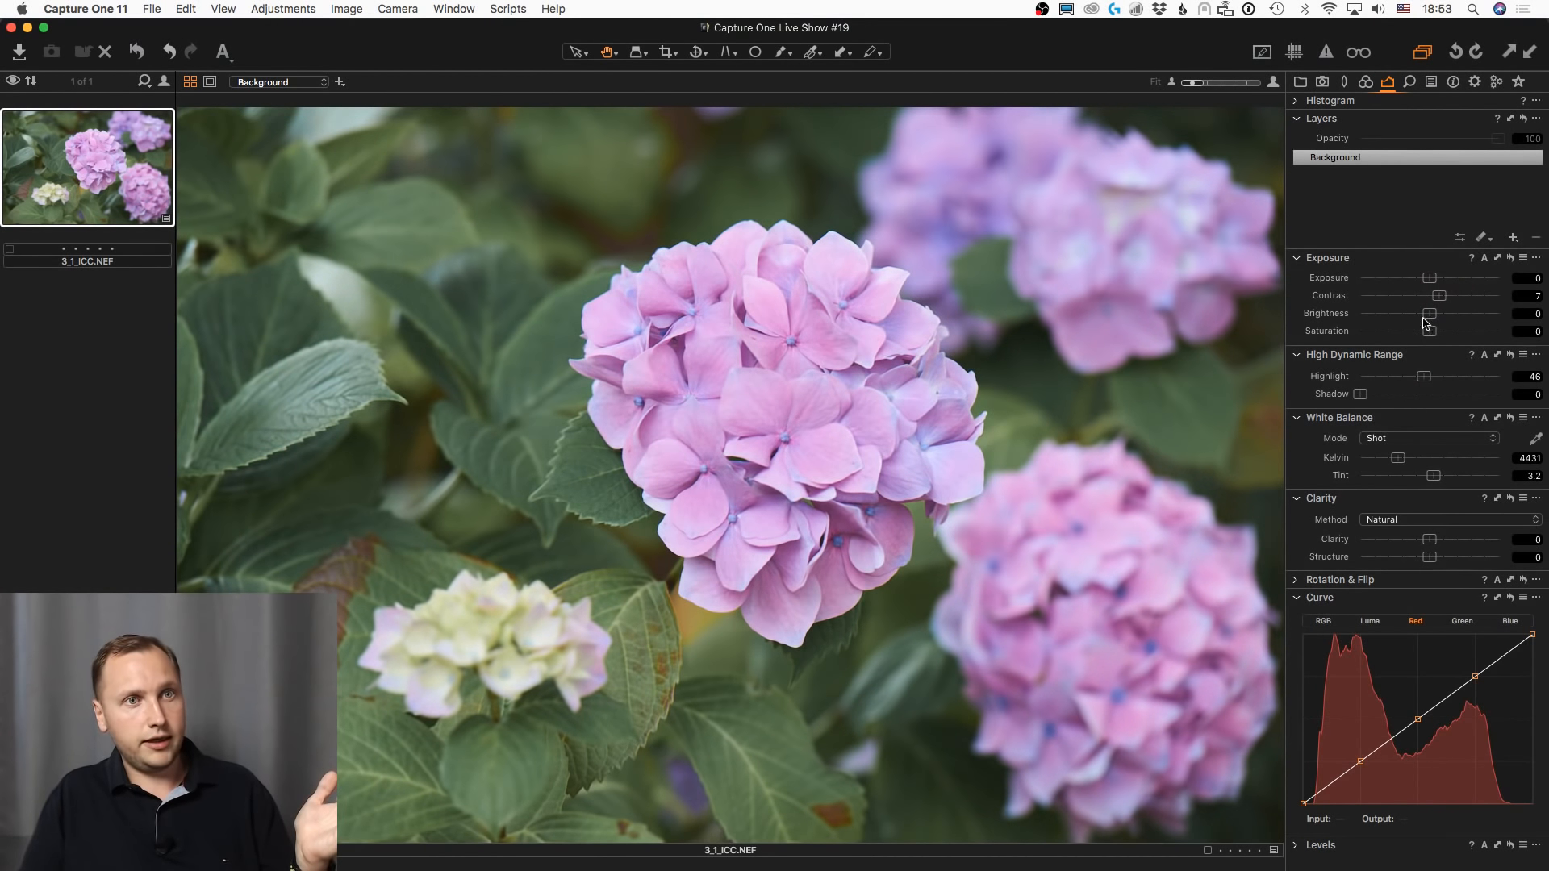
{"action": "left_click", "coordinate": [1444, 539]}
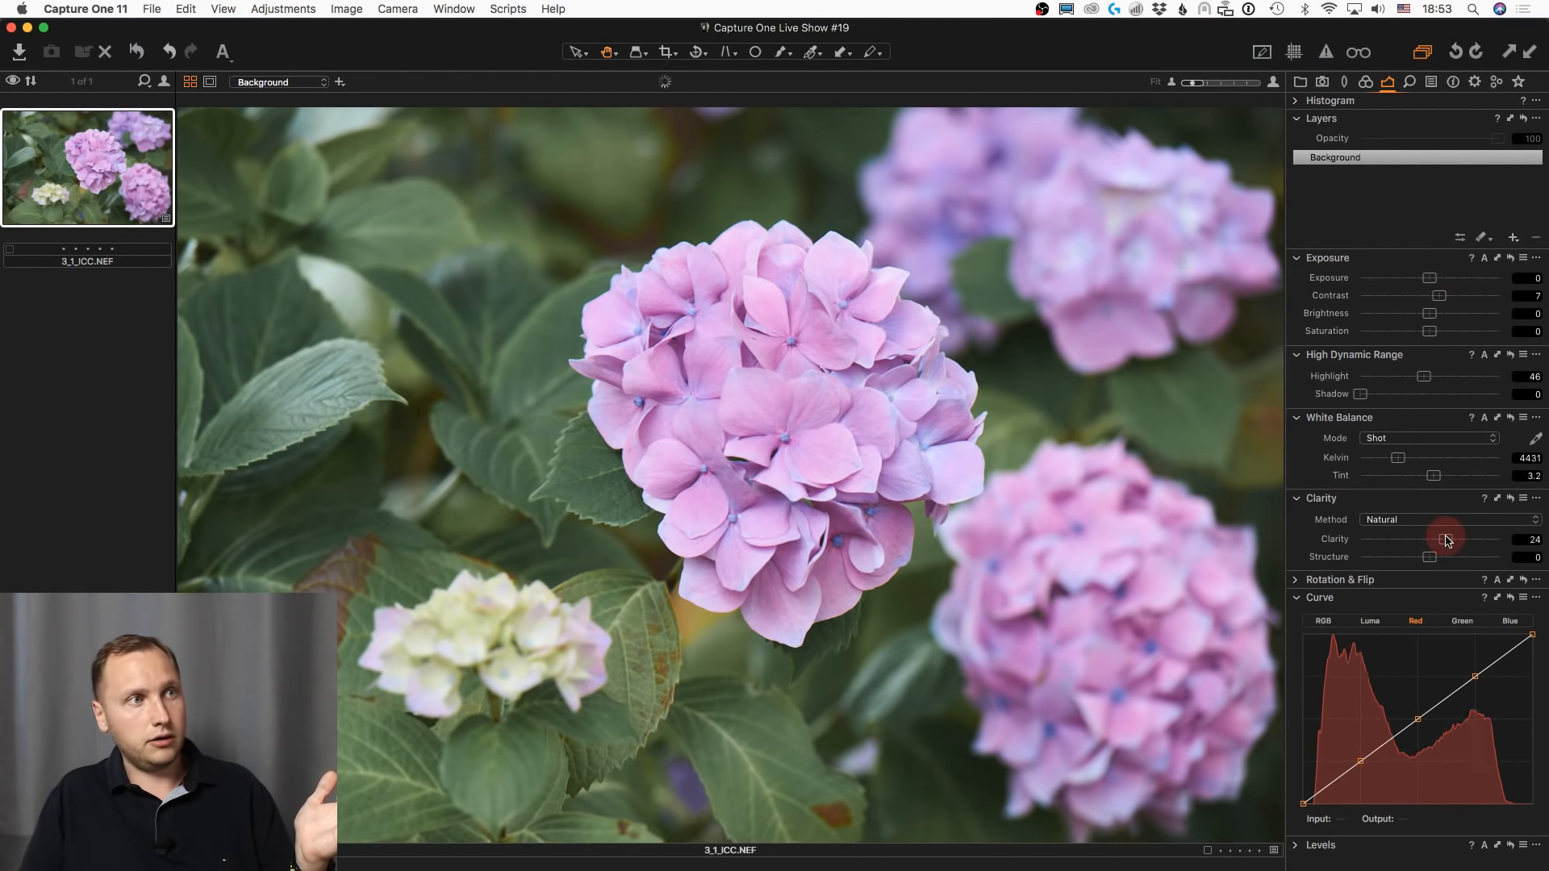
- Show the Styles and Presets options for saving and importing user styles, and close them without choosing one
{"action": "left_click", "coordinate": [1431, 82]}
{"action": "left_click", "coordinate": [1536, 101]}
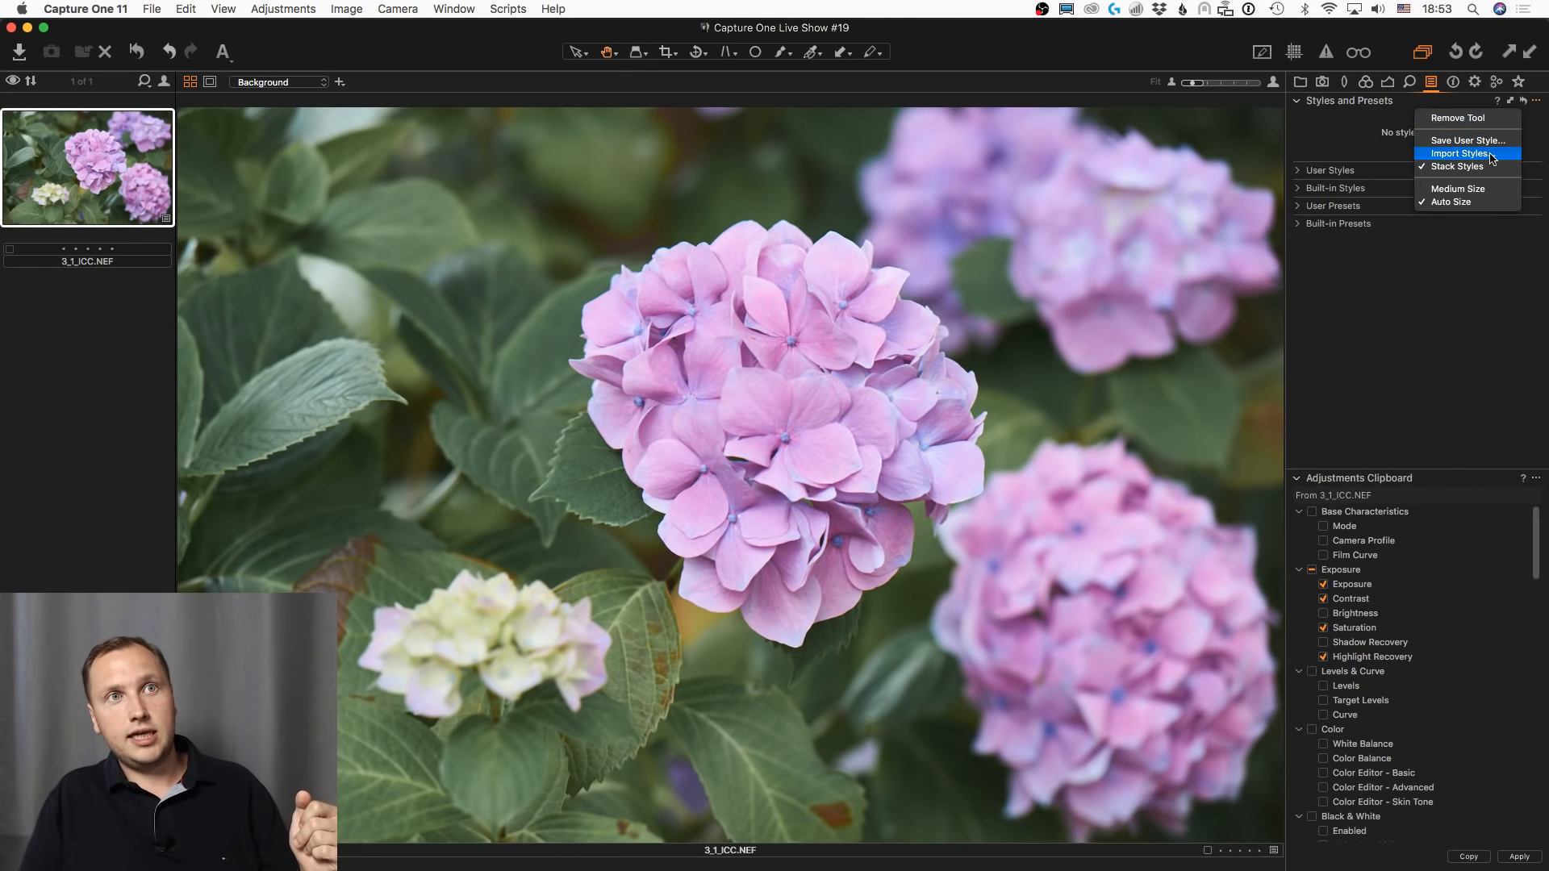
{"action": "left_click", "coordinate": [1430, 350]}
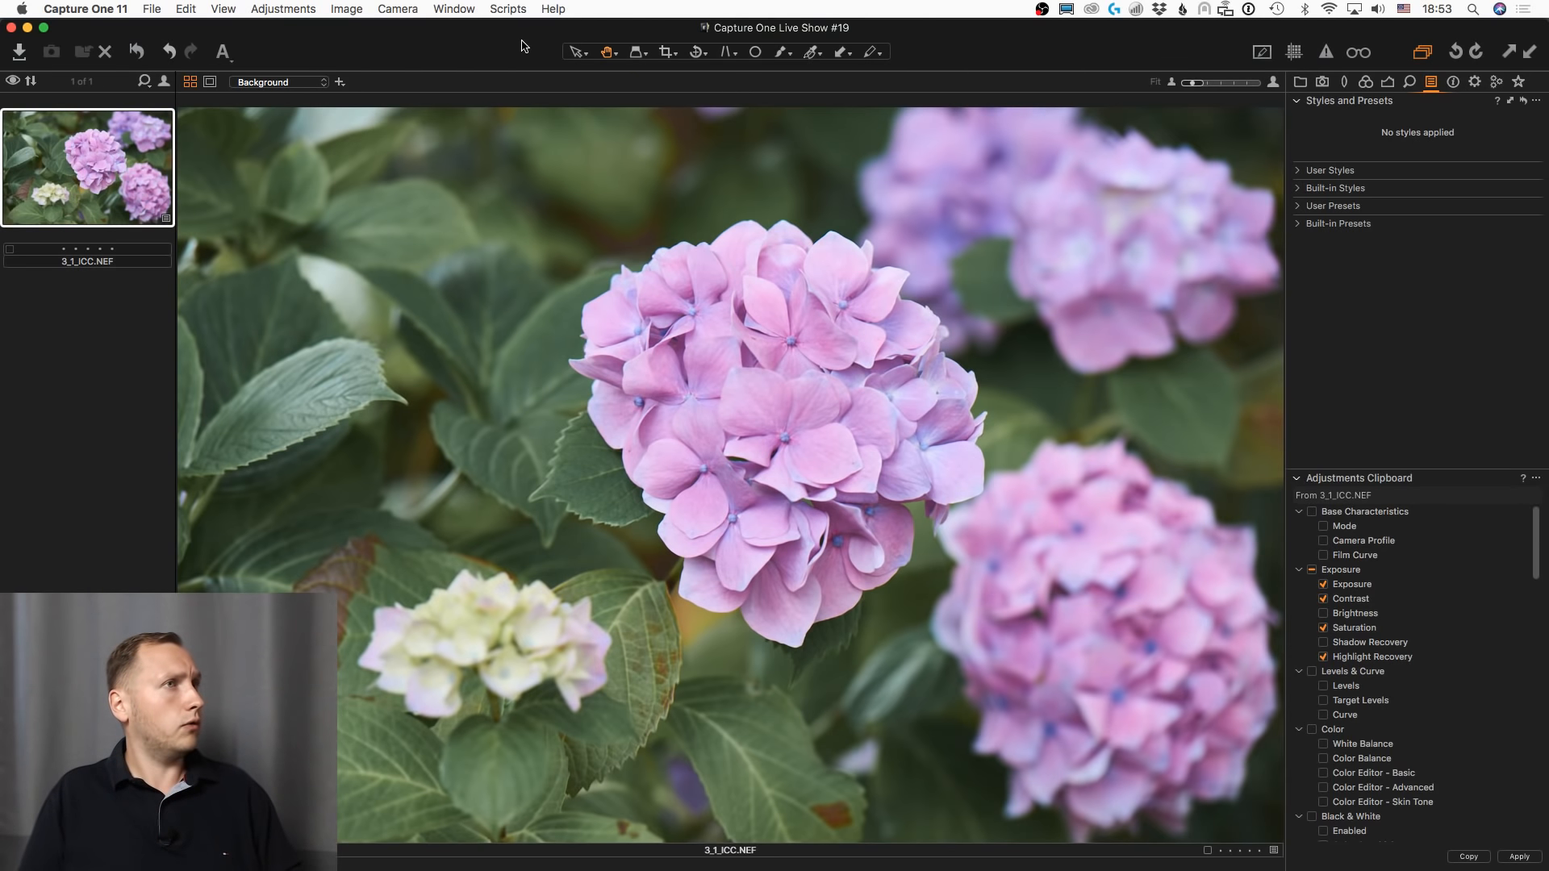
- Switch to Chrome, view the free film styles page on 1styles.pro, and return to Capture One
{"action": "mouse_move", "coordinate": [21, 520]}
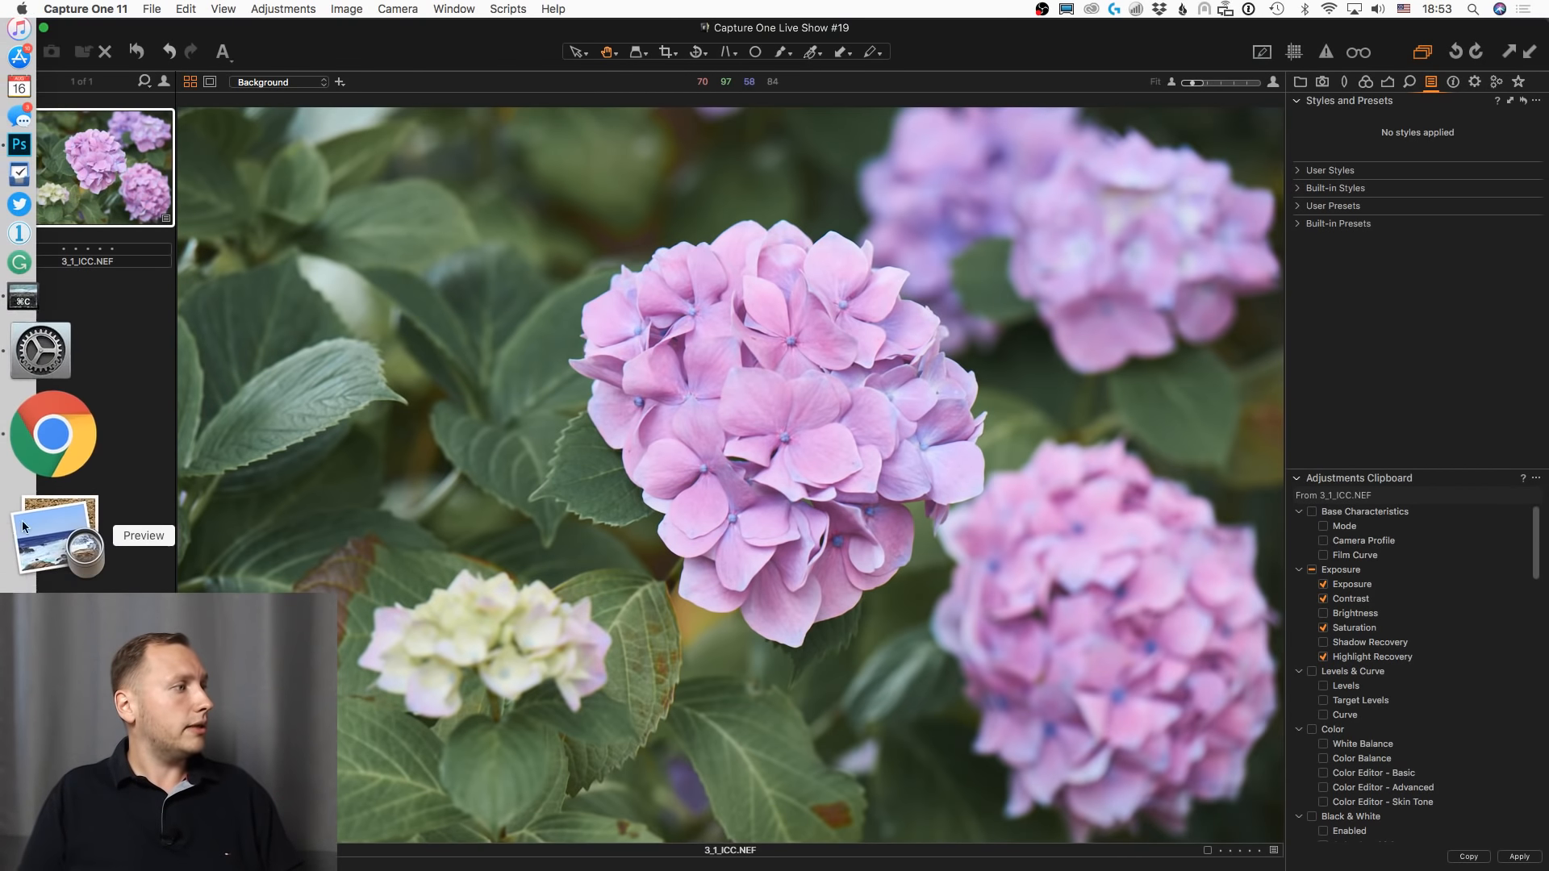
{"action": "left_click", "coordinate": [50, 480]}
{"action": "left_click", "coordinate": [771, 36]}
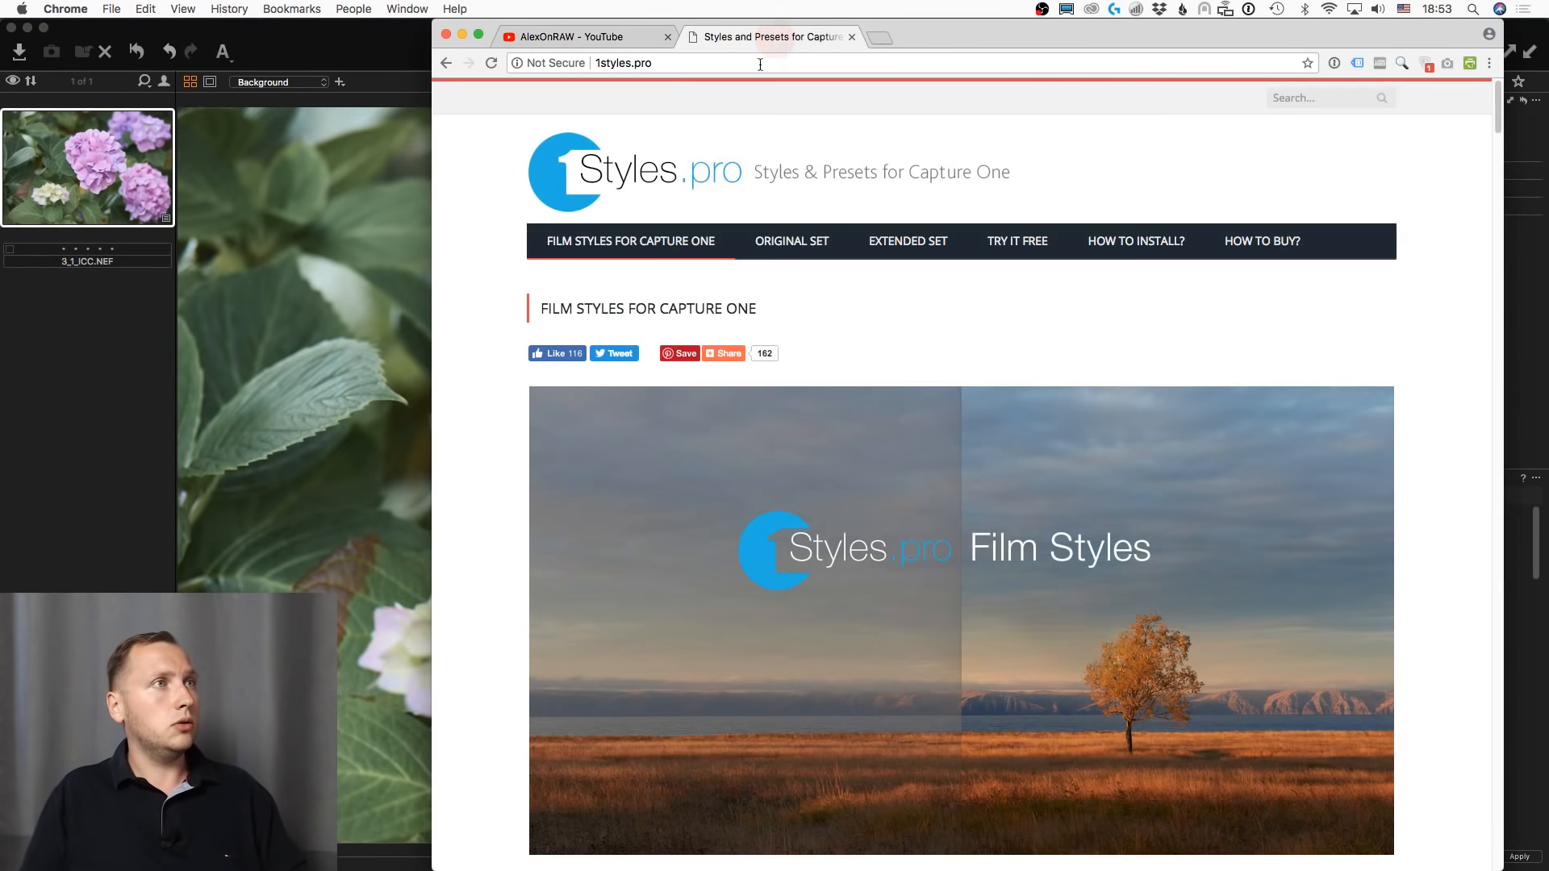
{"action": "left_click", "coordinate": [678, 64]}
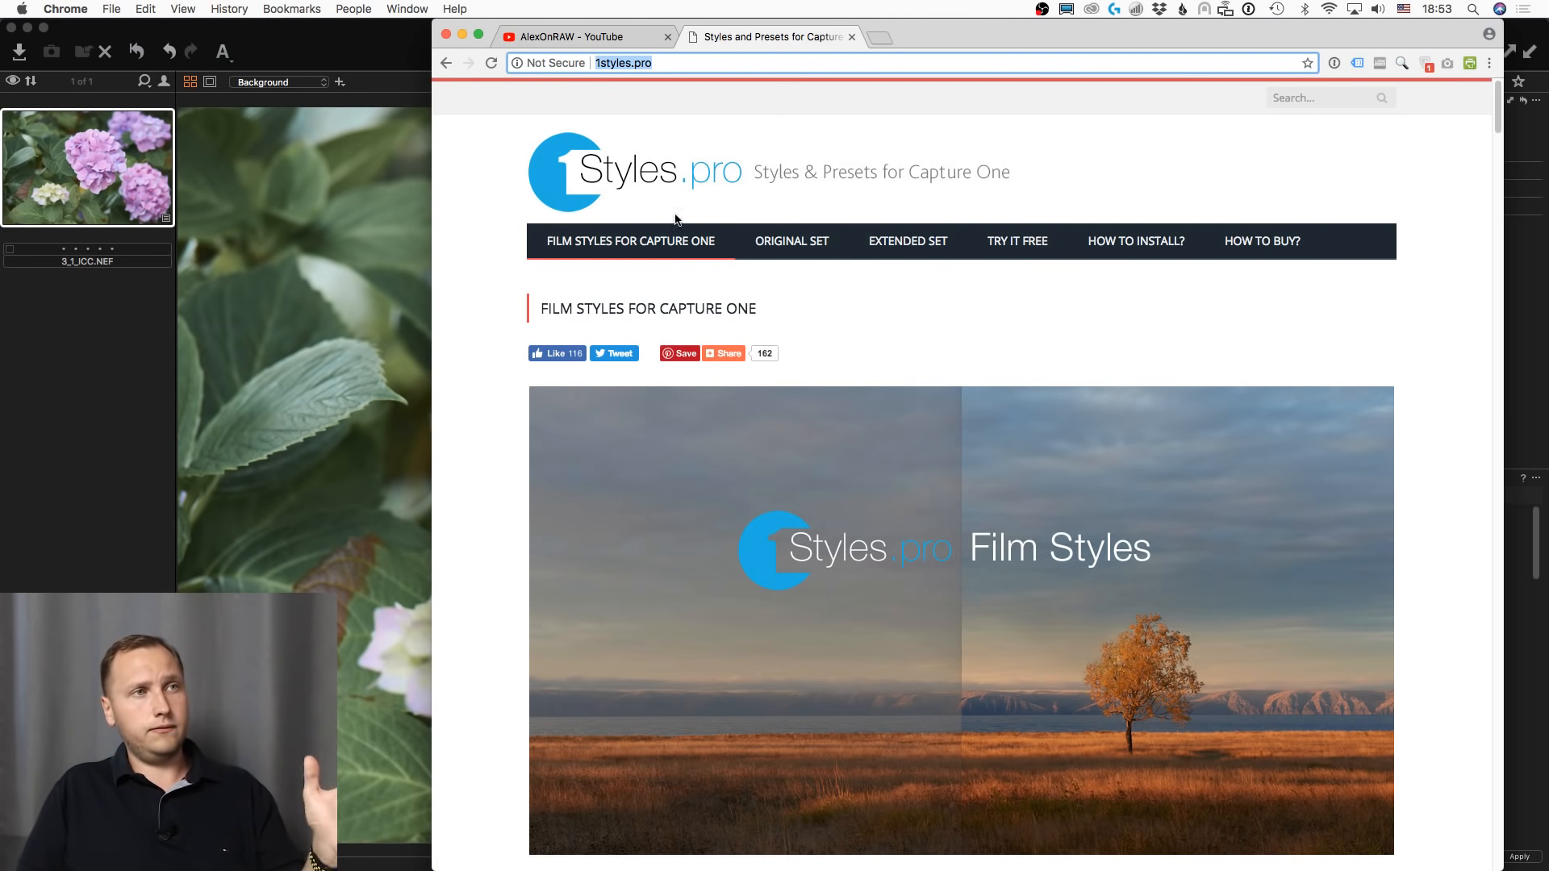
{"action": "left_click", "coordinate": [1029, 242]}
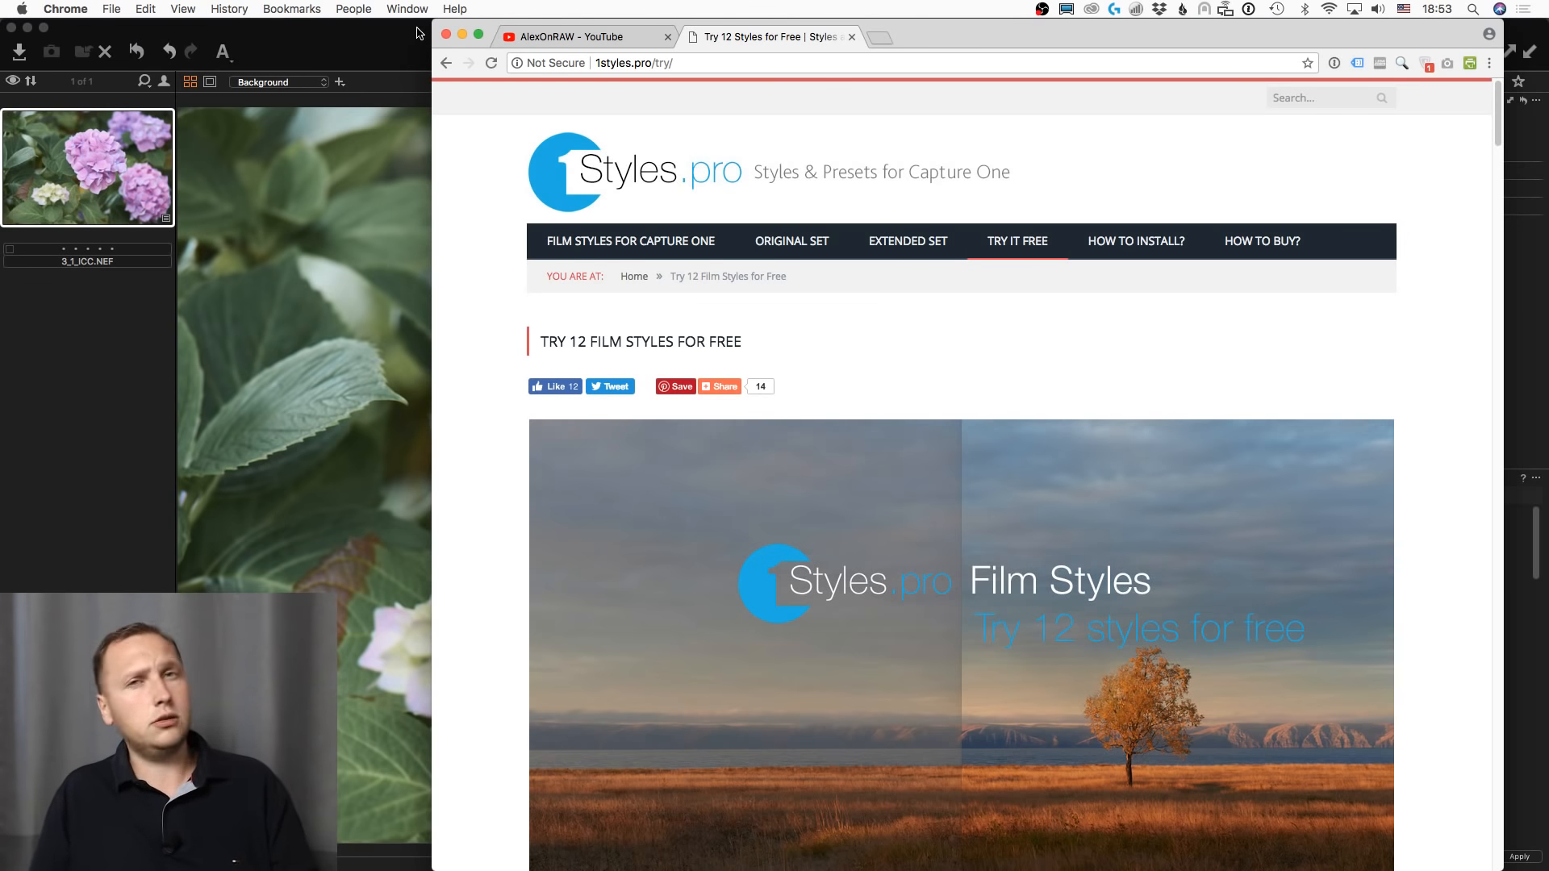
{"action": "left_click", "coordinate": [418, 33]}
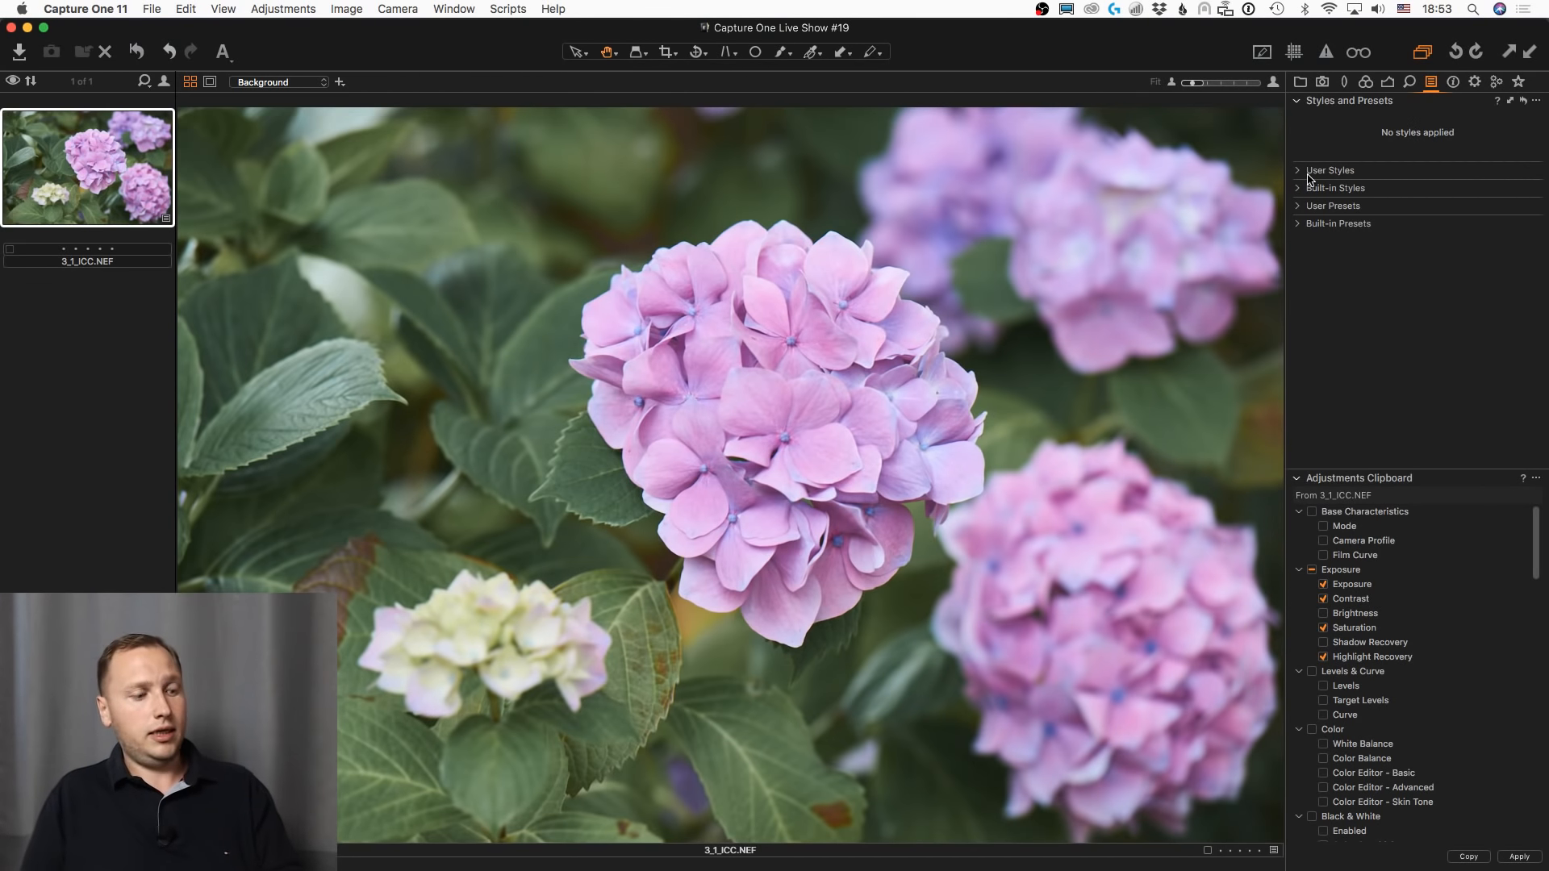
- Find the beach photo 0005.NEF among all catalog images and select it
{"action": "left_click", "coordinate": [1299, 82]}
{"action": "left_click", "coordinate": [1368, 161]}
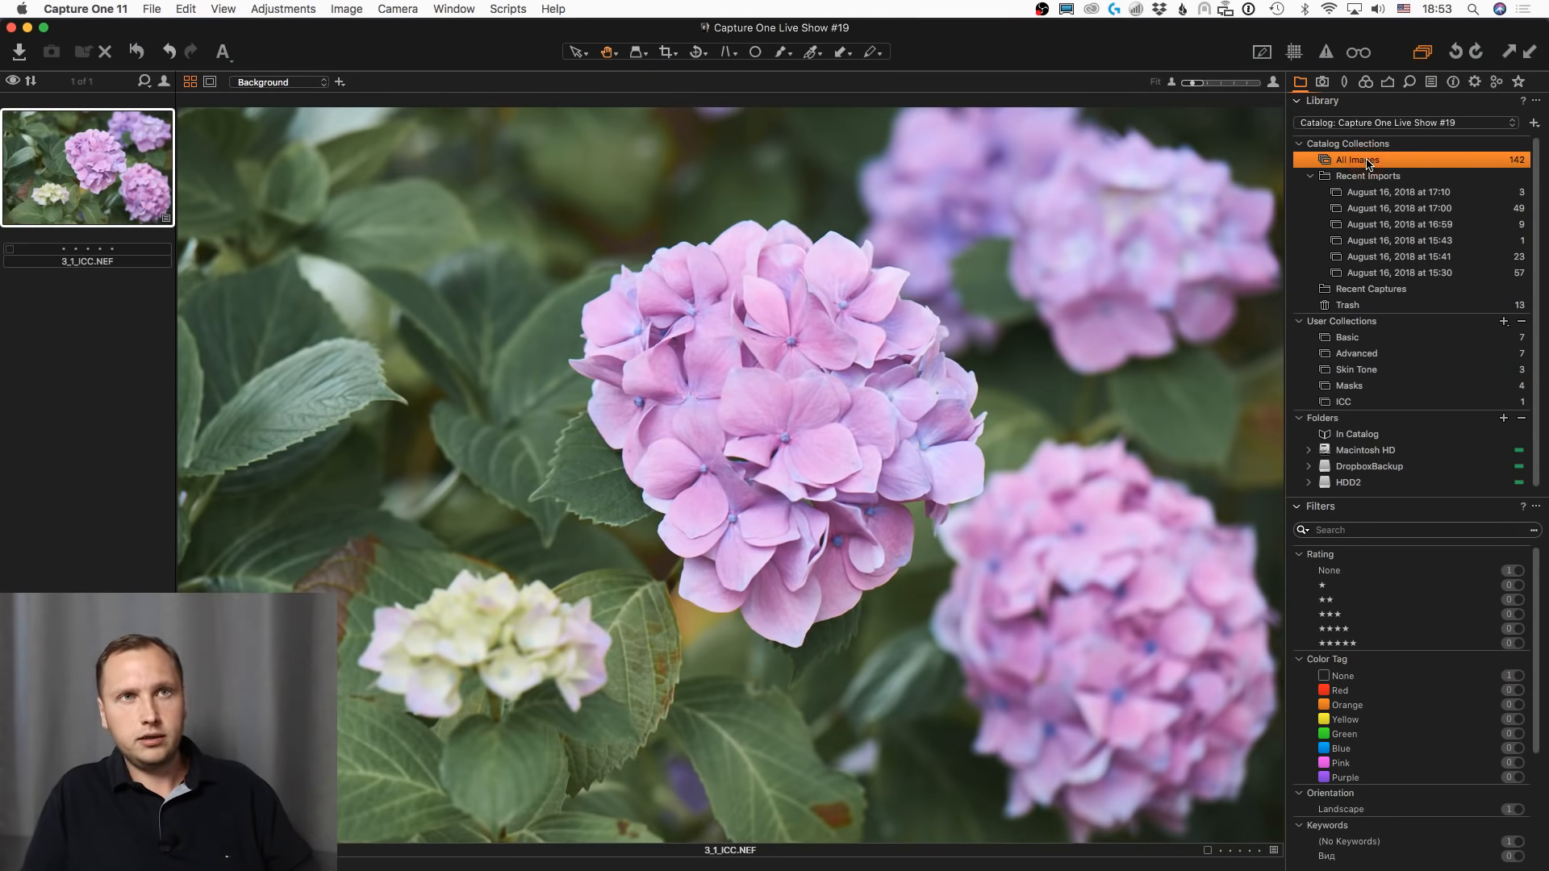
{"action": "scroll", "coordinate": [101, 372], "scroll_direction": "down", "scroll_amount": 8}
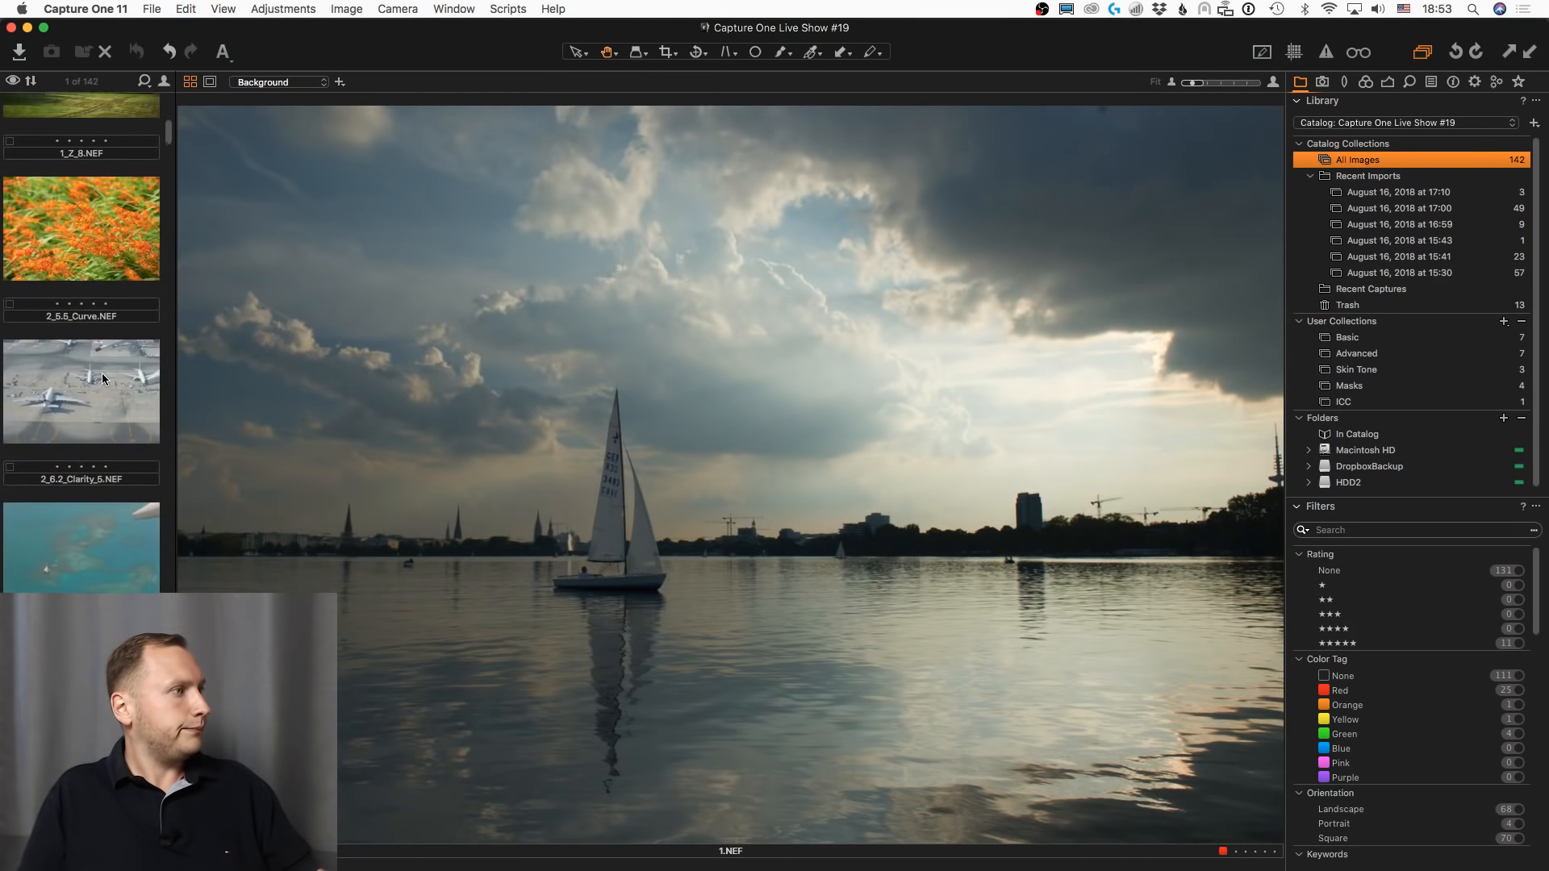
{"action": "scroll", "coordinate": [101, 373], "scroll_direction": "down", "scroll_amount": 10}
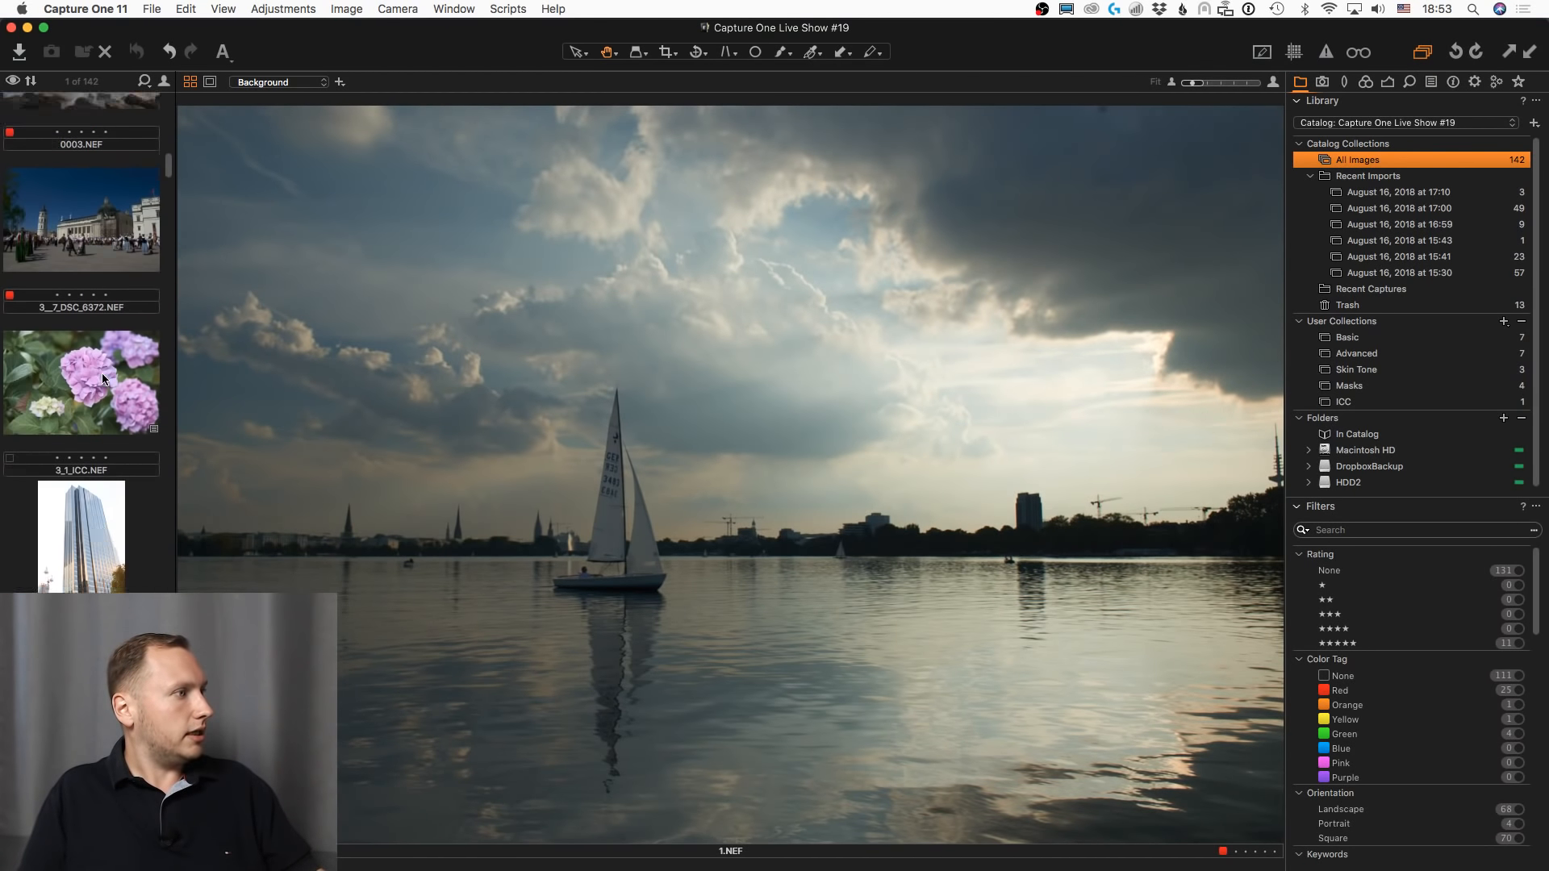
{"action": "scroll", "coordinate": [104, 379], "scroll_direction": "down", "scroll_amount": 8}
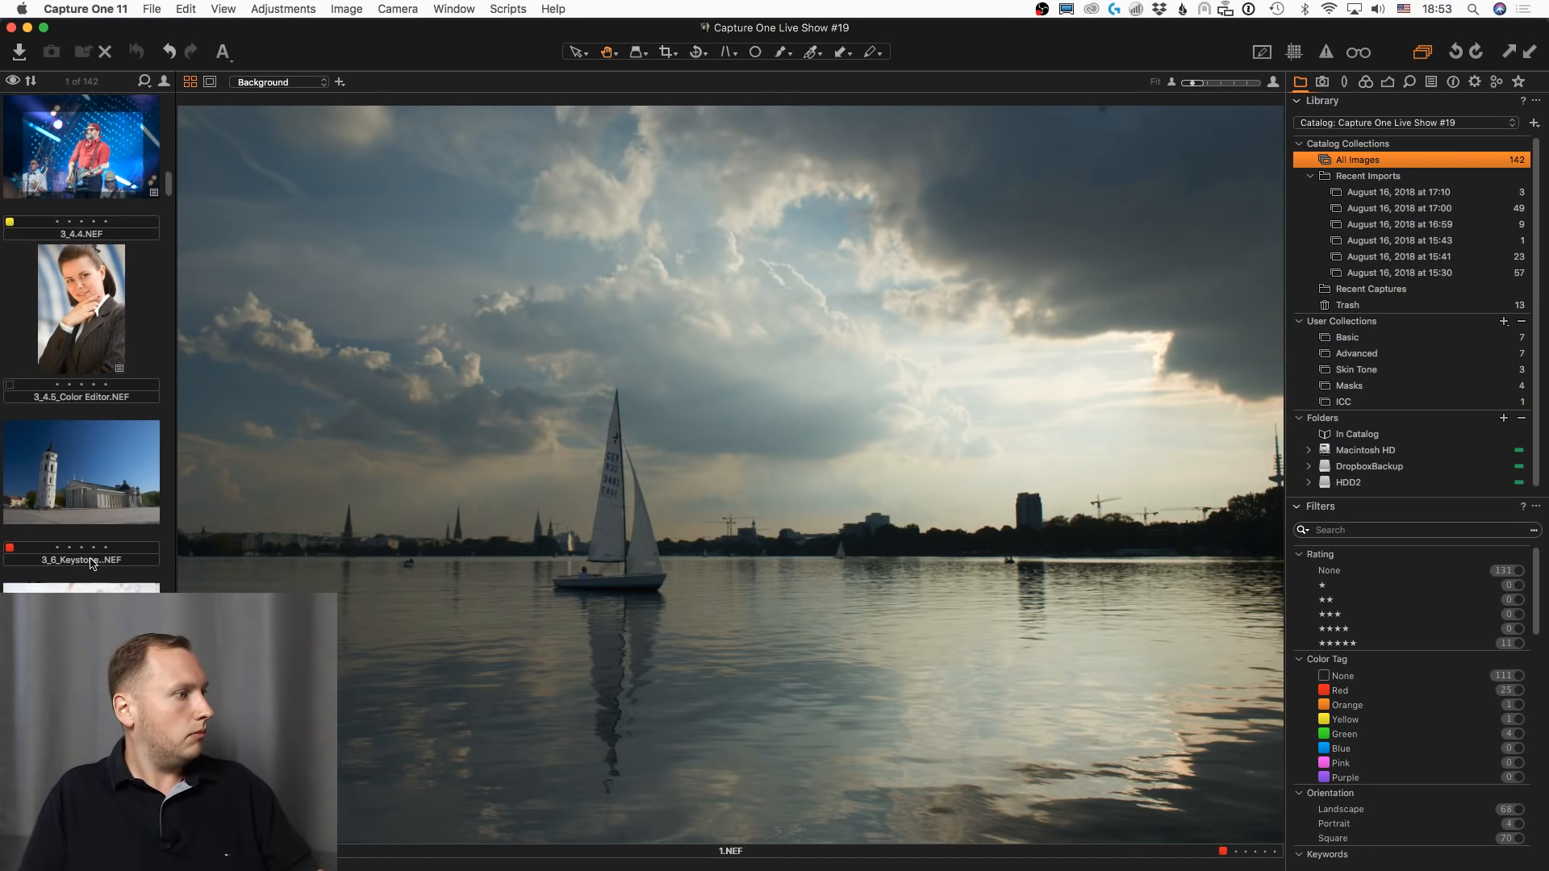
{"action": "scroll", "coordinate": [91, 563], "scroll_direction": "down", "scroll_amount": 6}
{"action": "scroll", "coordinate": [91, 563], "scroll_direction": "down", "scroll_amount": 5}
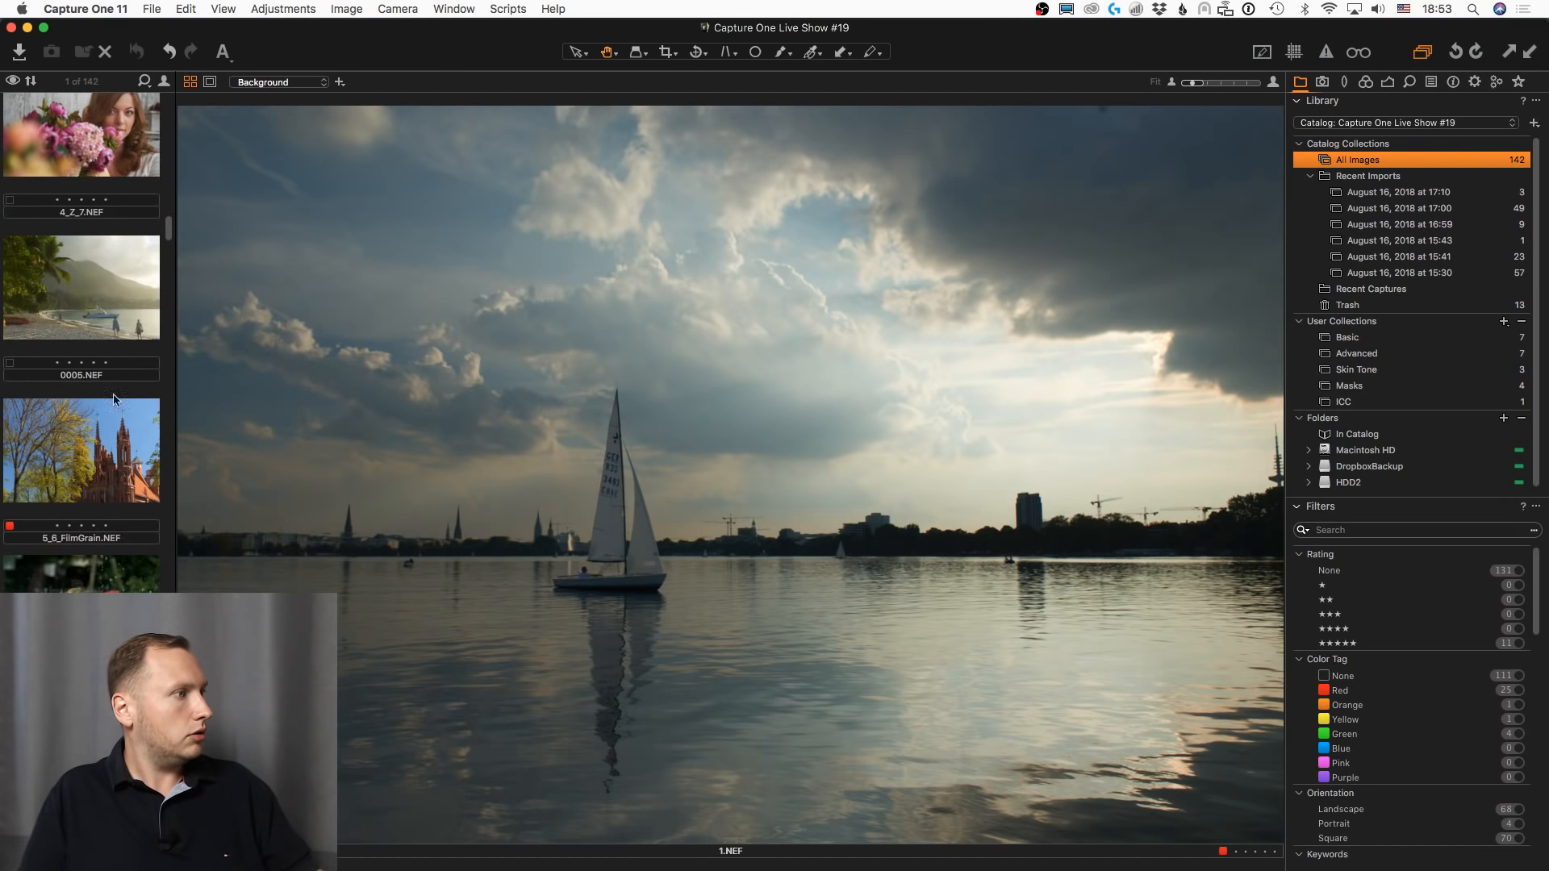
{"action": "left_click", "coordinate": [121, 335]}
- Expand the User Styles list and reset the adjustments on 0005.NEF
{"action": "left_click", "coordinate": [1430, 81]}
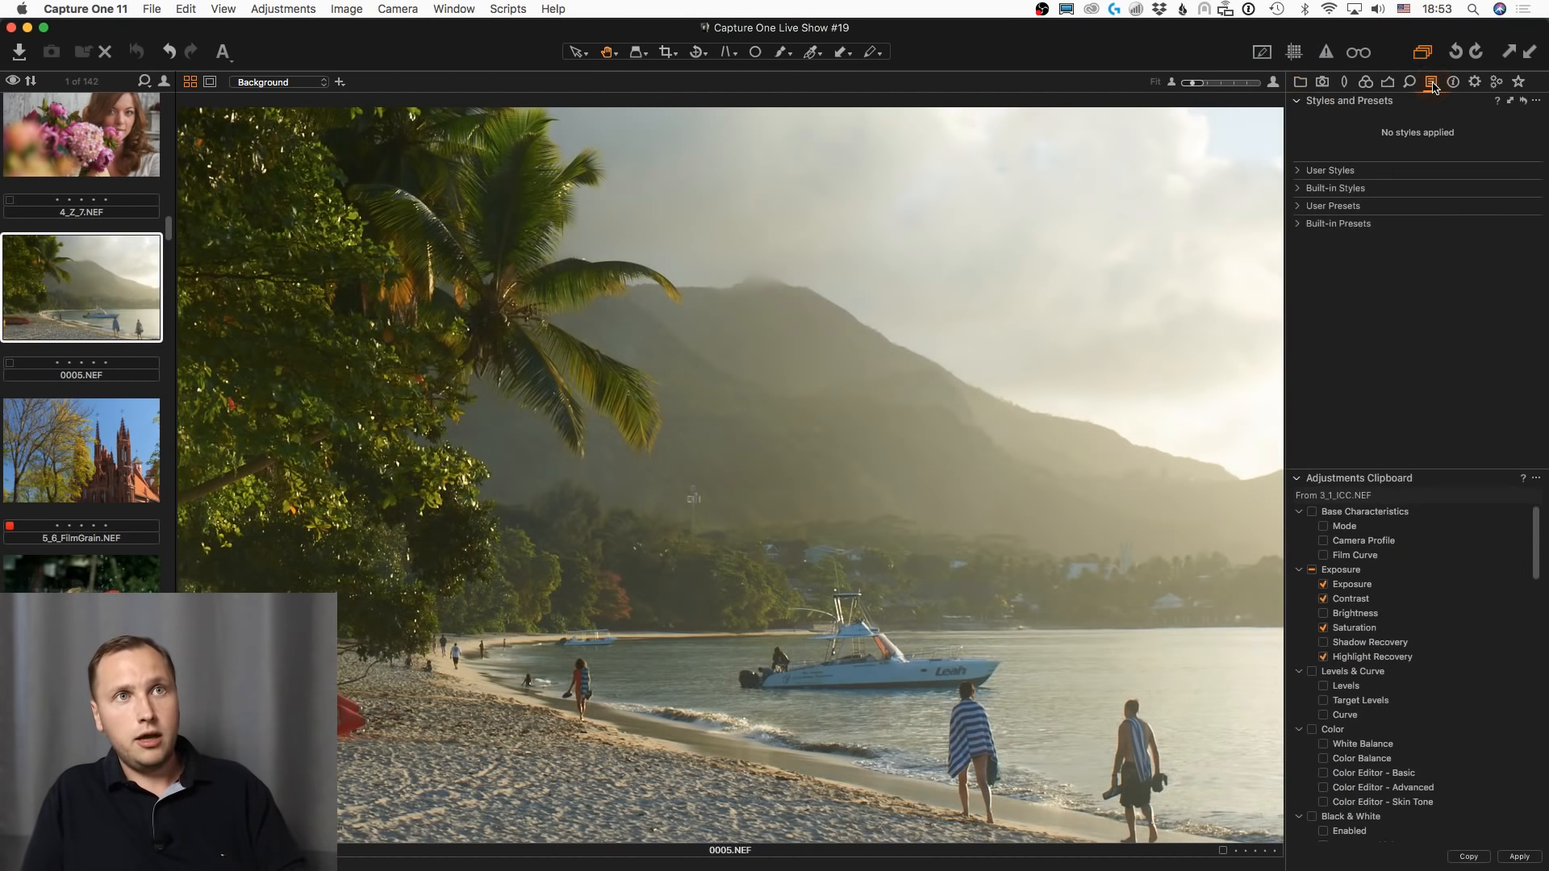
{"action": "left_click", "coordinate": [1299, 171]}
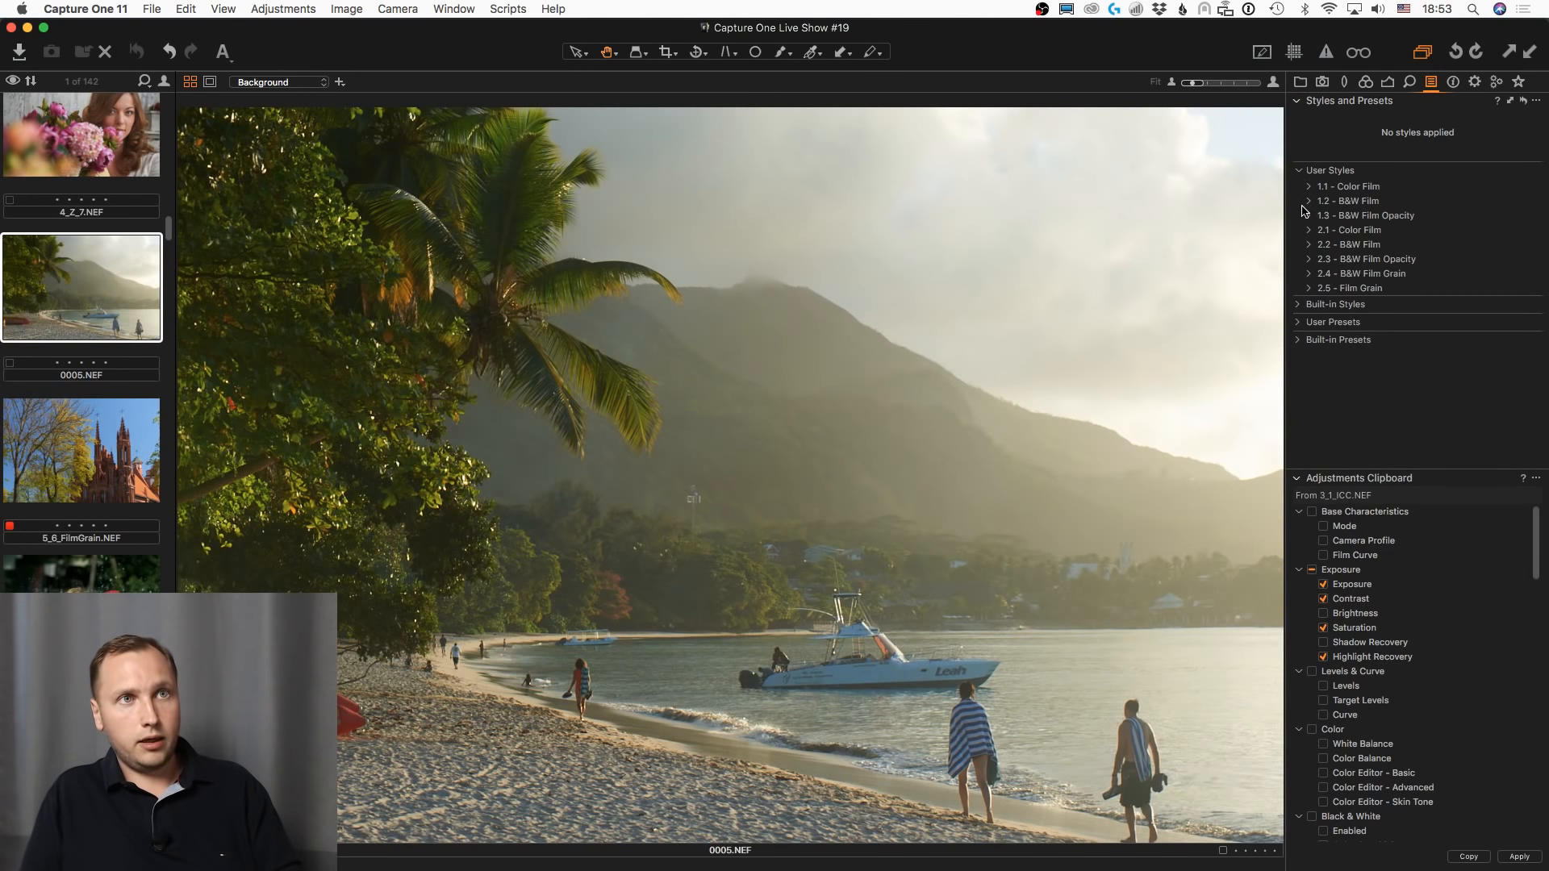
{"action": "key", "text": "super+r"}
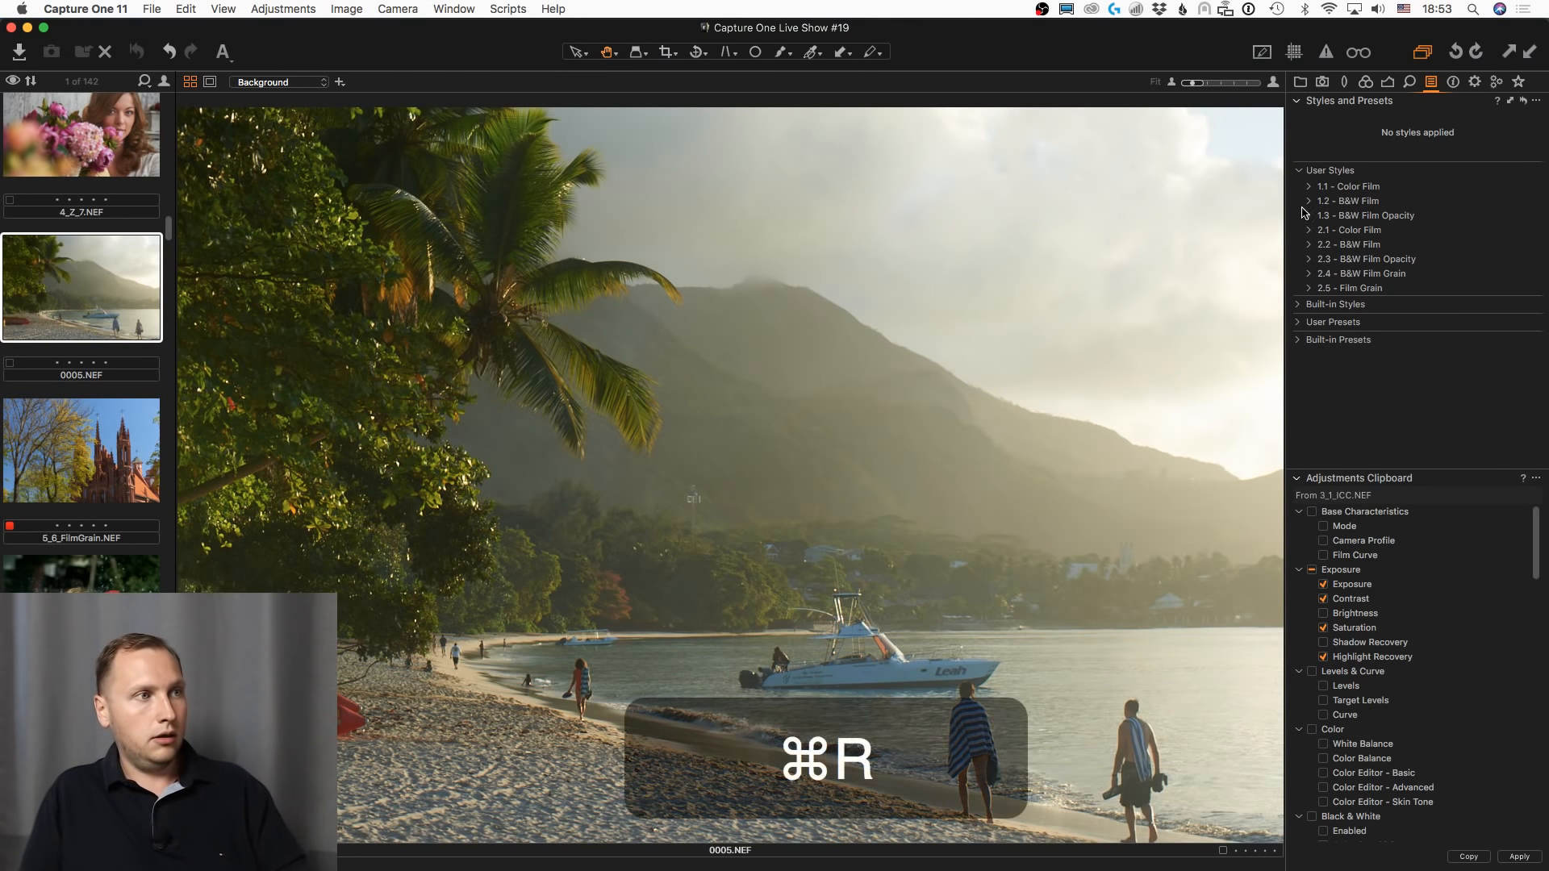
- Preview the 1.1 - Color Film user styles on the beach photo, including Kodak Portra 160VC v1 and Kodak Ektachrome 100VS v1
{"action": "left_click", "coordinate": [1309, 187]}
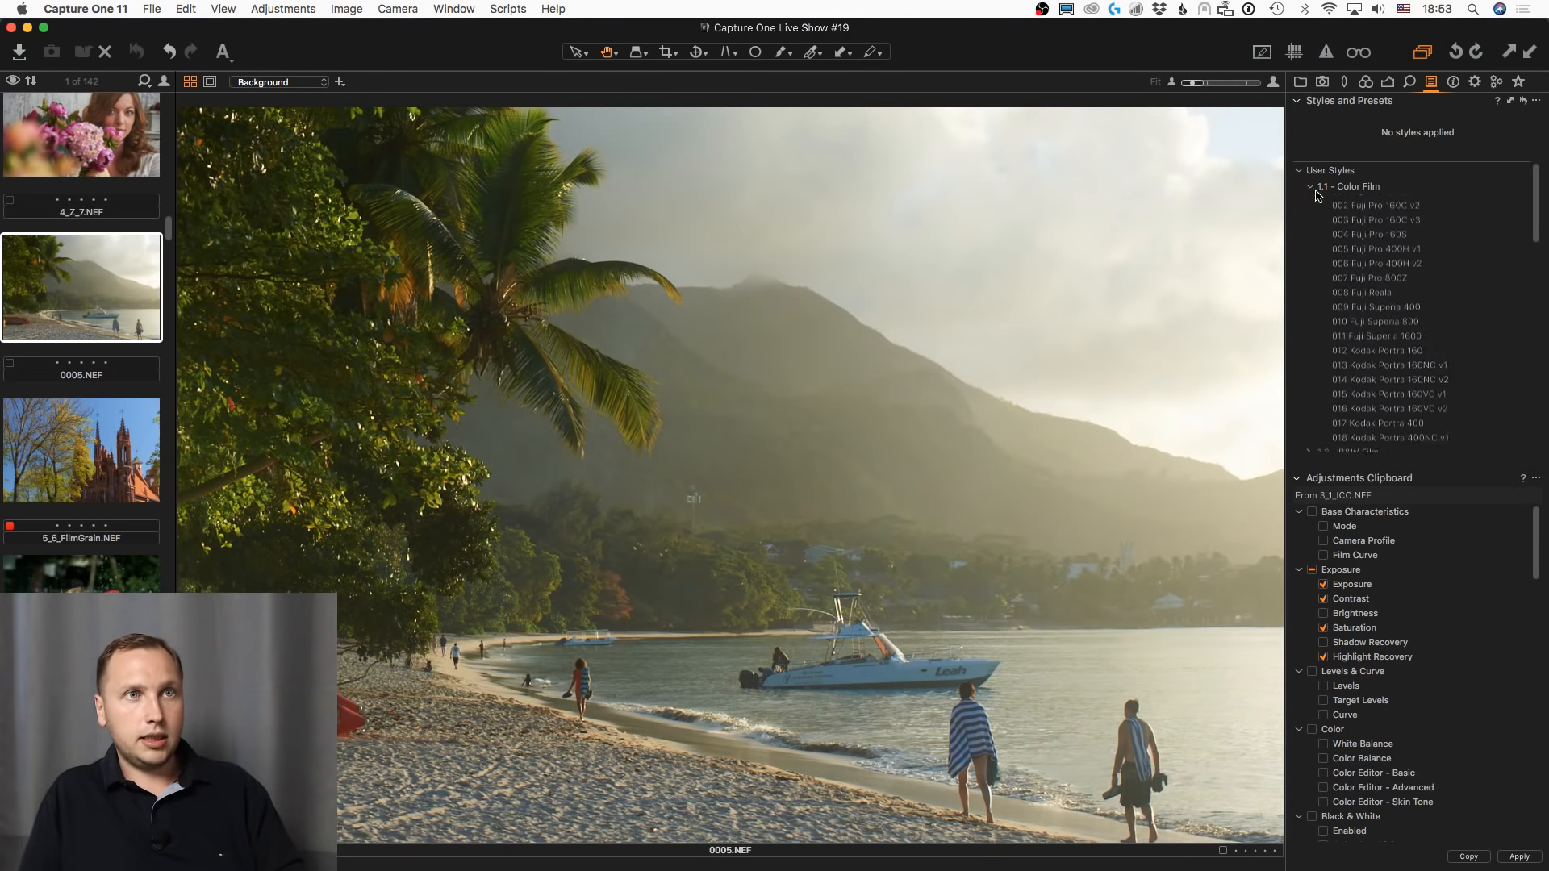
{"action": "scroll", "coordinate": [1371, 323], "scroll_direction": "down", "scroll_amount": 3}
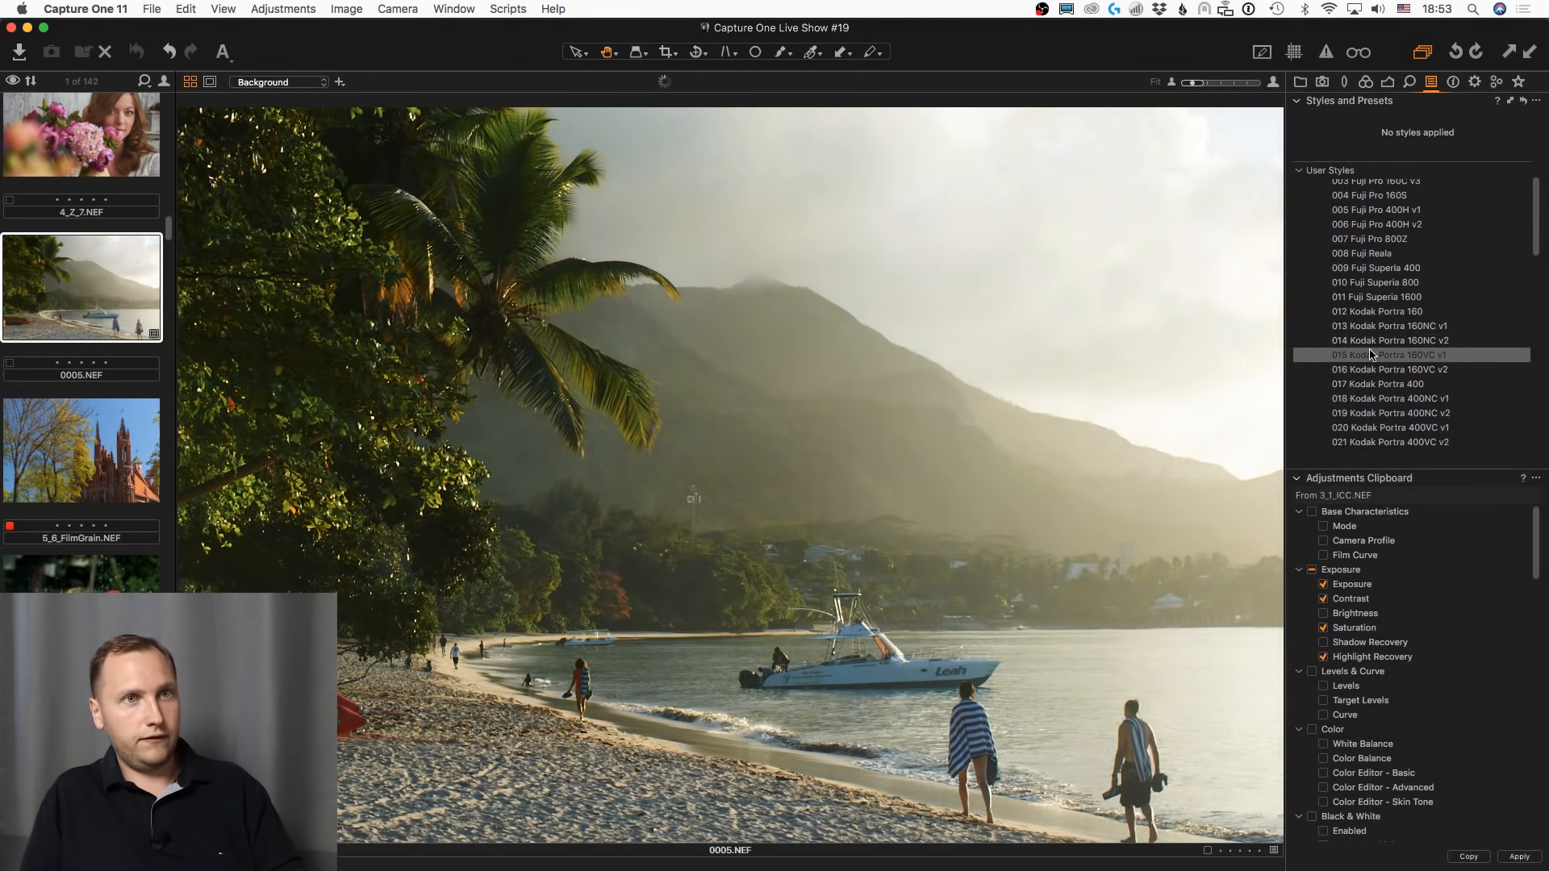
{"action": "scroll", "coordinate": [1372, 331], "scroll_direction": "down", "scroll_amount": 5}
{"action": "scroll", "coordinate": [1384, 331], "scroll_direction": "down", "scroll_amount": 6}
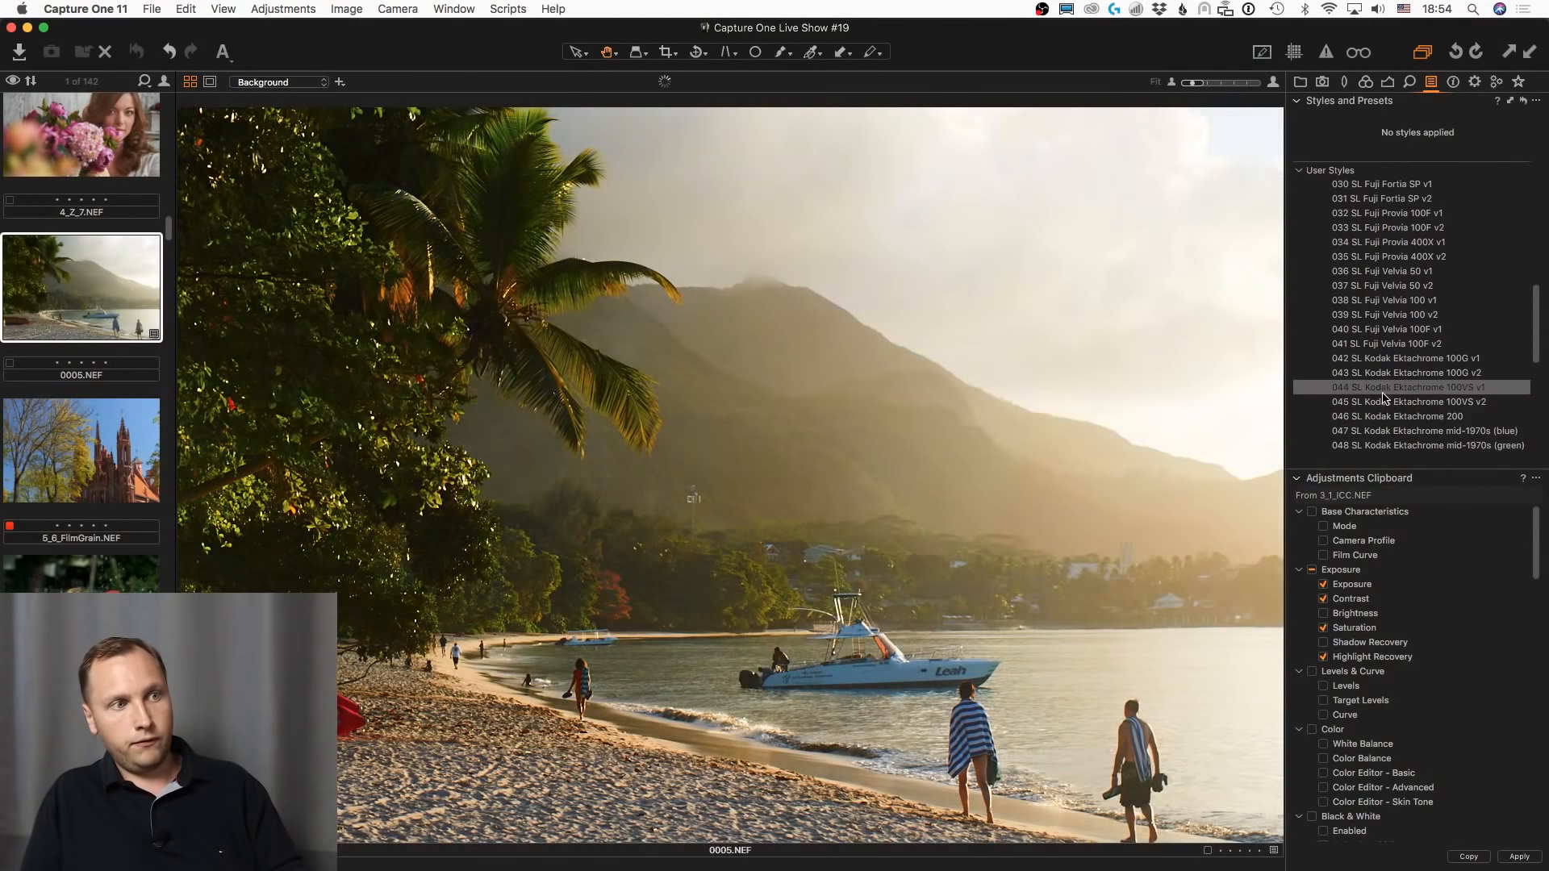
{"action": "scroll", "coordinate": [1382, 395], "scroll_direction": "down", "scroll_amount": 2}
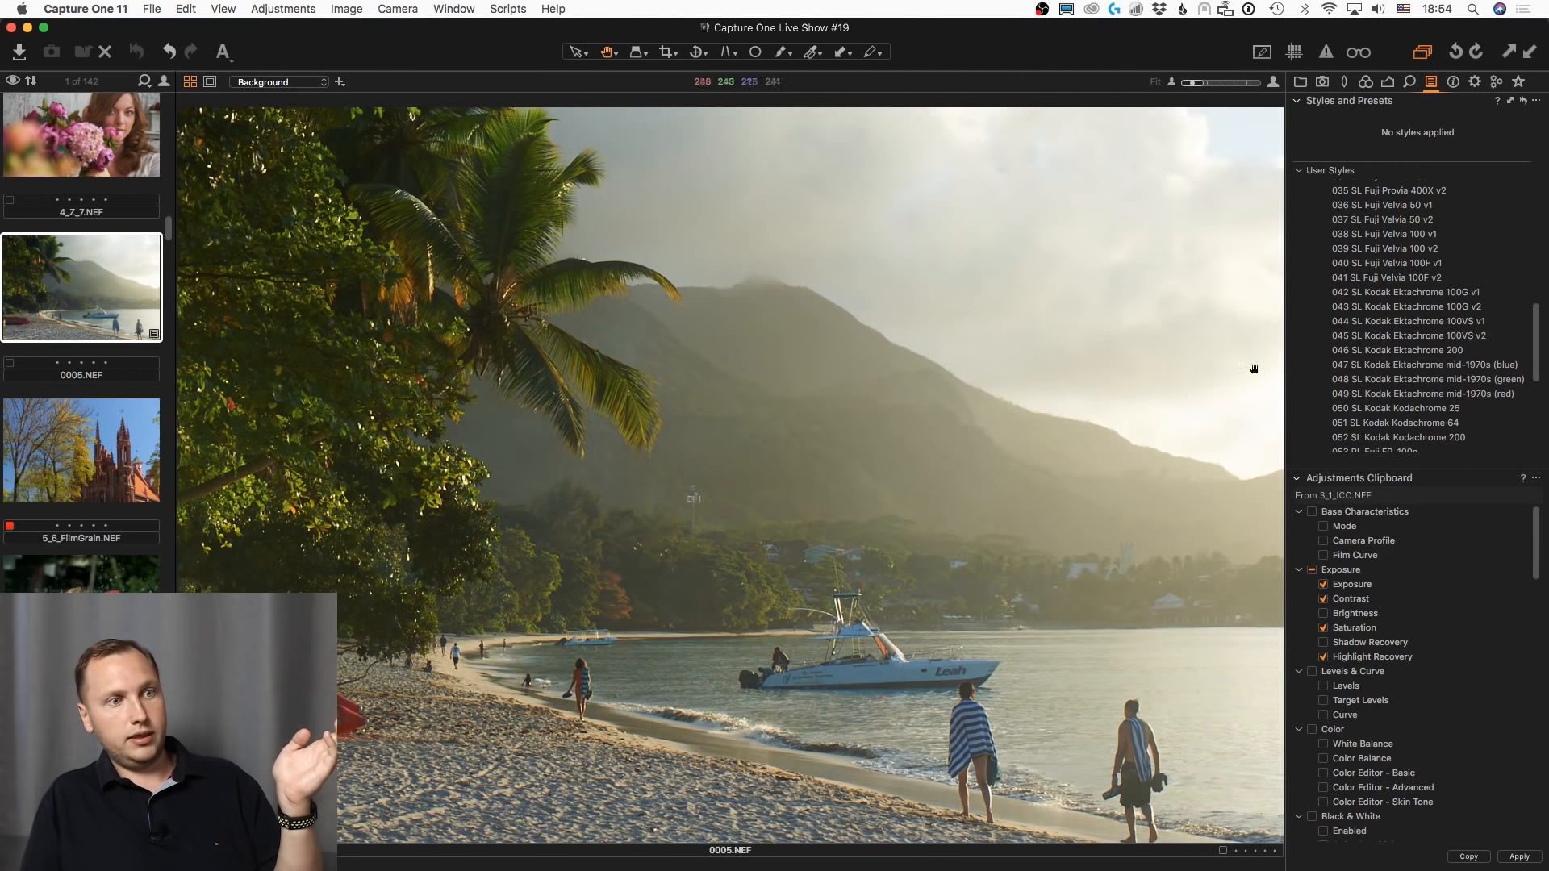
- Apply the style 047 SL Kodak Ektachrome mid-1970s (blue) to a new layer and set the layer's opacity to 100
{"action": "right_click", "coordinate": [1315, 368]}
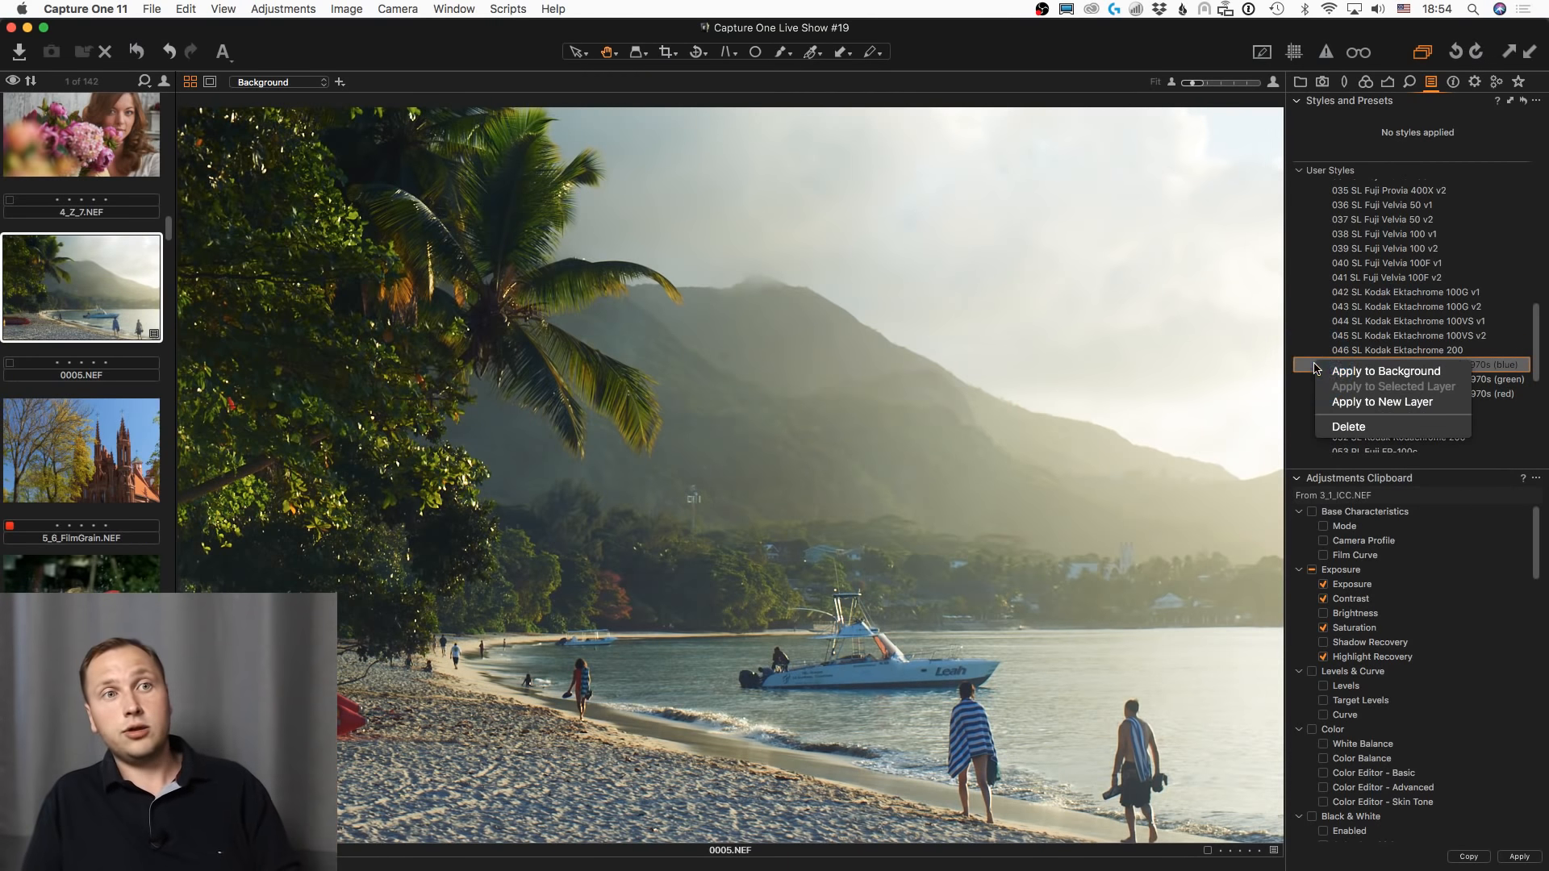
{"action": "left_click", "coordinate": [1375, 397]}
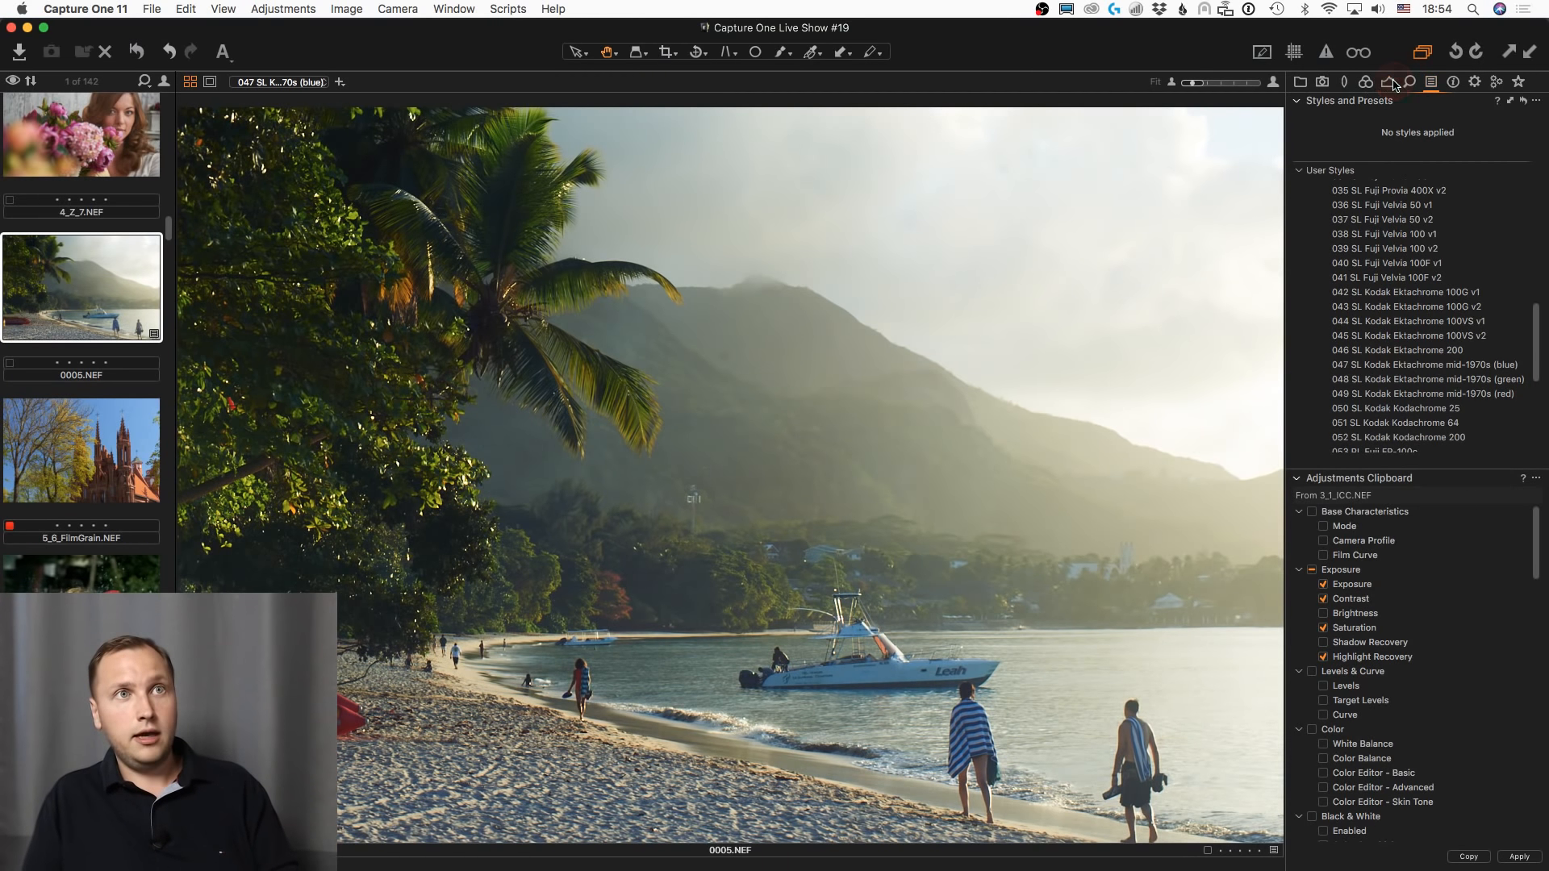
{"action": "left_click", "coordinate": [1387, 82]}
{"action": "left_click_drag", "start_coordinate": [1501, 144], "coordinate": [1545, 153]}
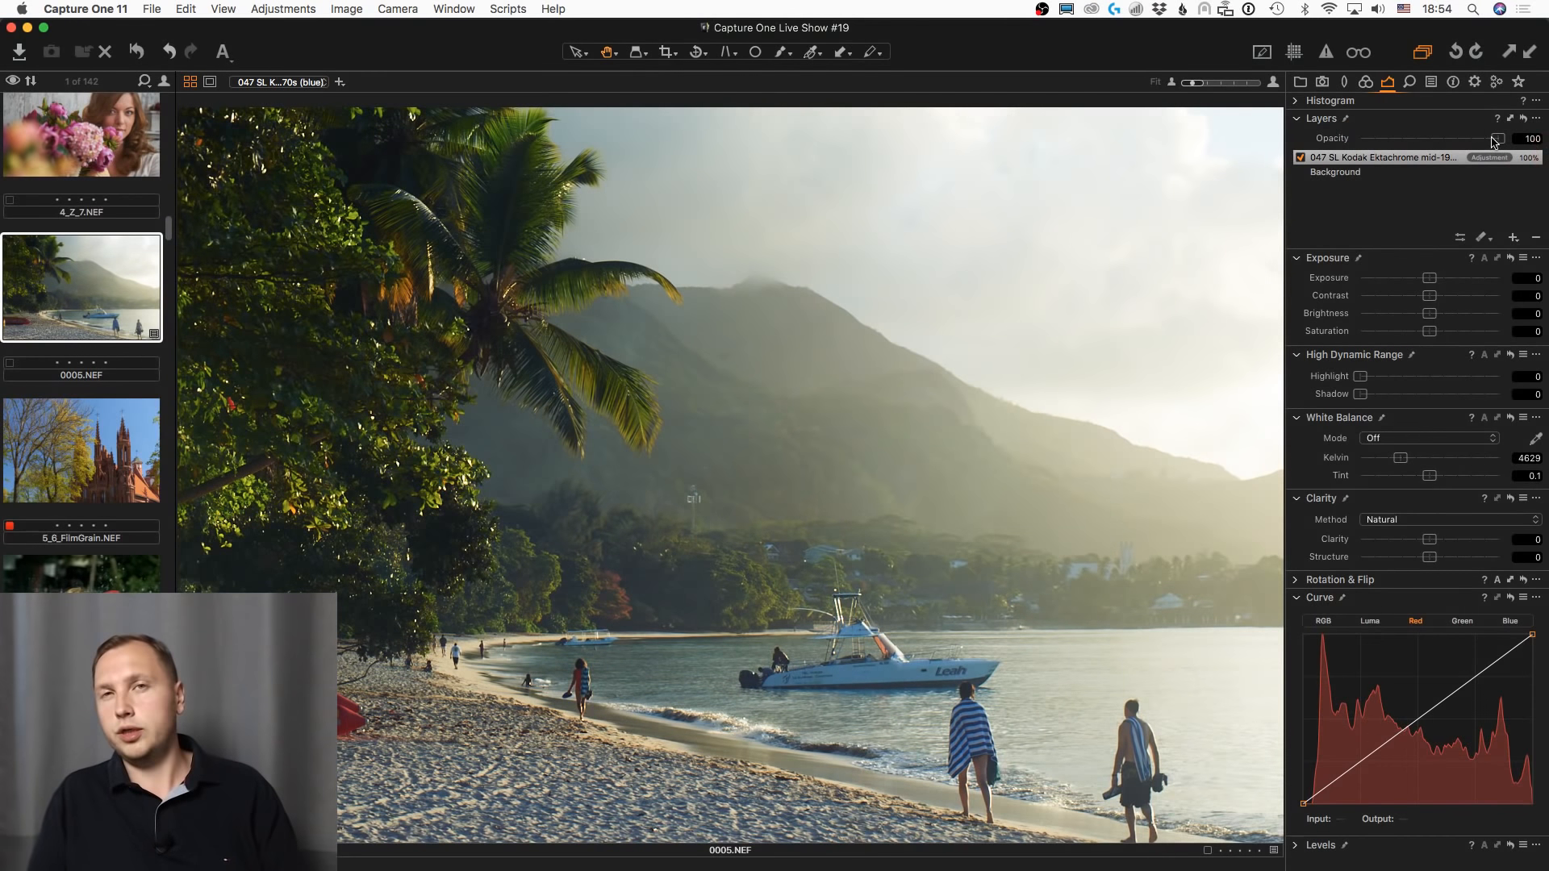
- Return to the ICC collection and reset all adjustments on 3_1_ICC.NEF
{"action": "left_click", "coordinate": [1305, 82]}
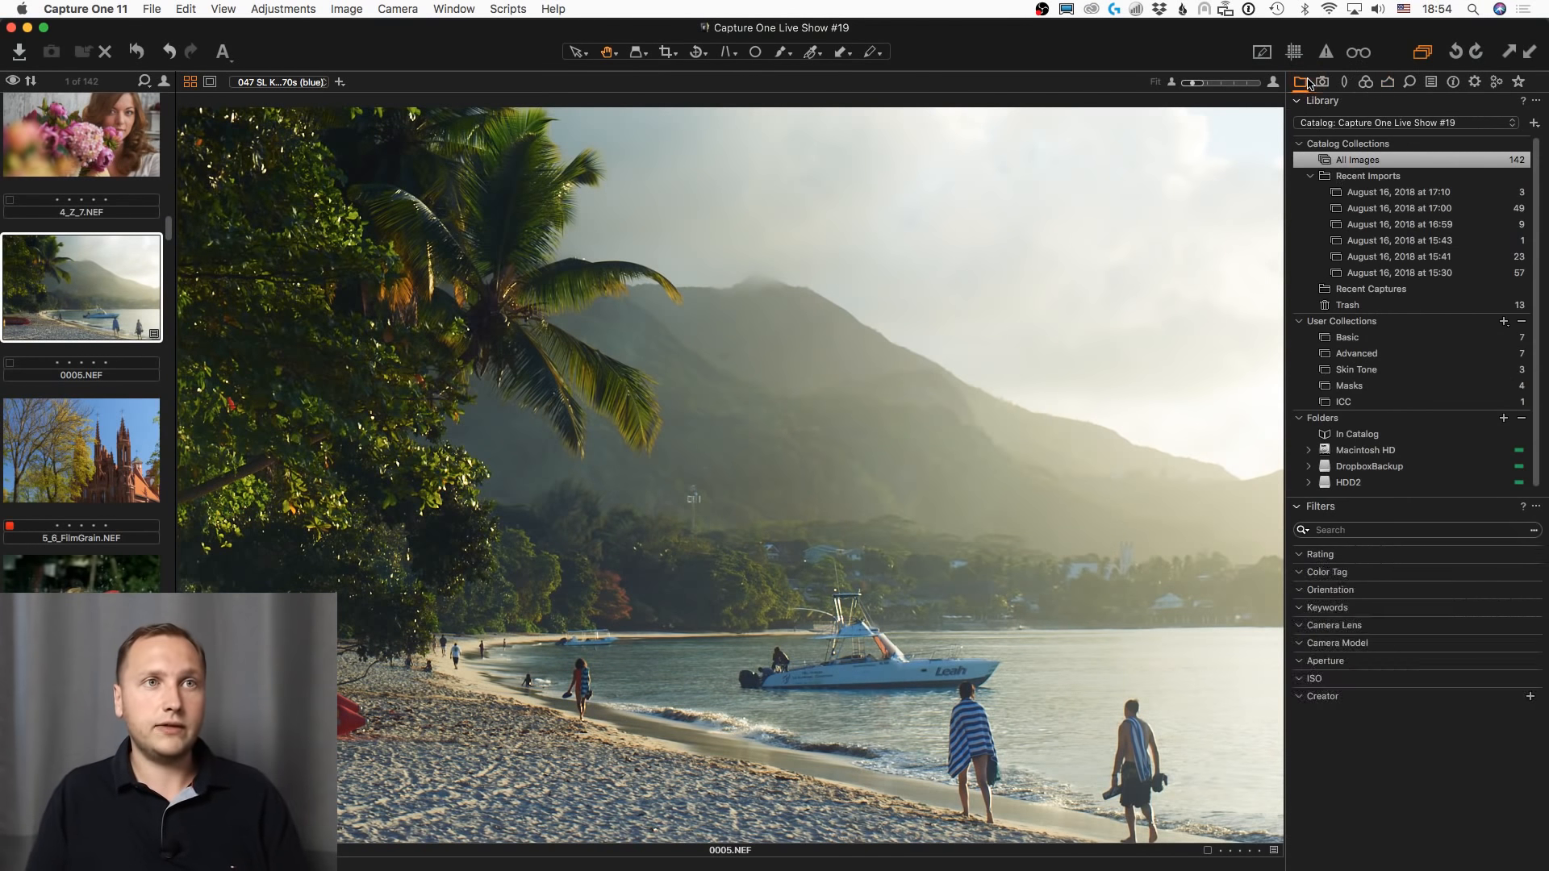
{"action": "left_click", "coordinate": [1400, 403]}
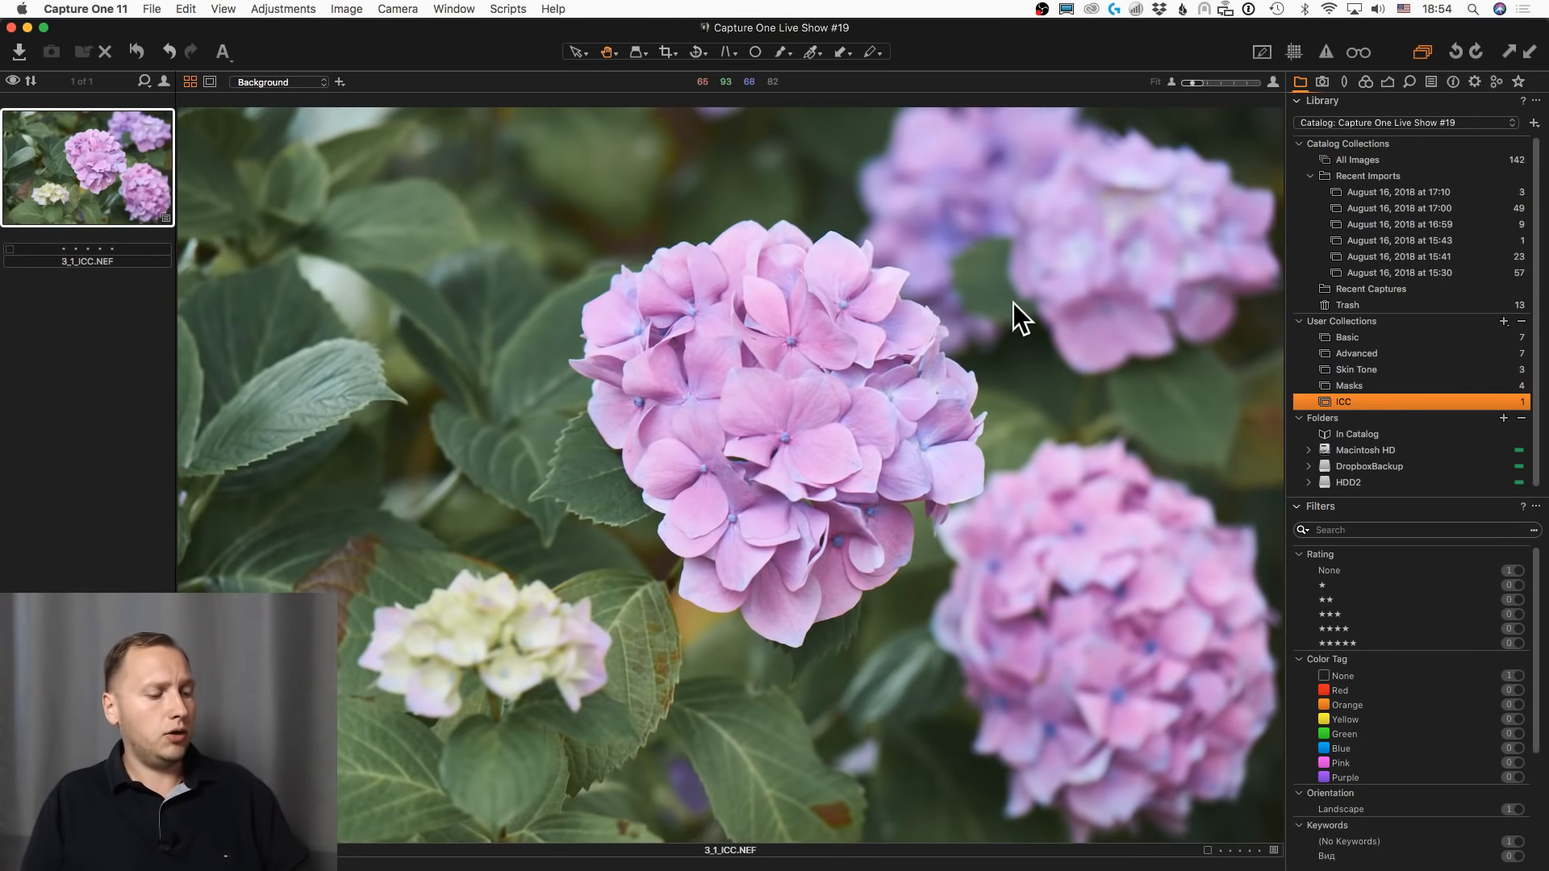
{"action": "key", "text": "super+r"}
- Sample the green leaf beside the central bloom in the Advanced Color Editor and set hue 3.1, saturation -32.6 and lightness -23.2
{"action": "left_click", "coordinate": [1365, 82]}
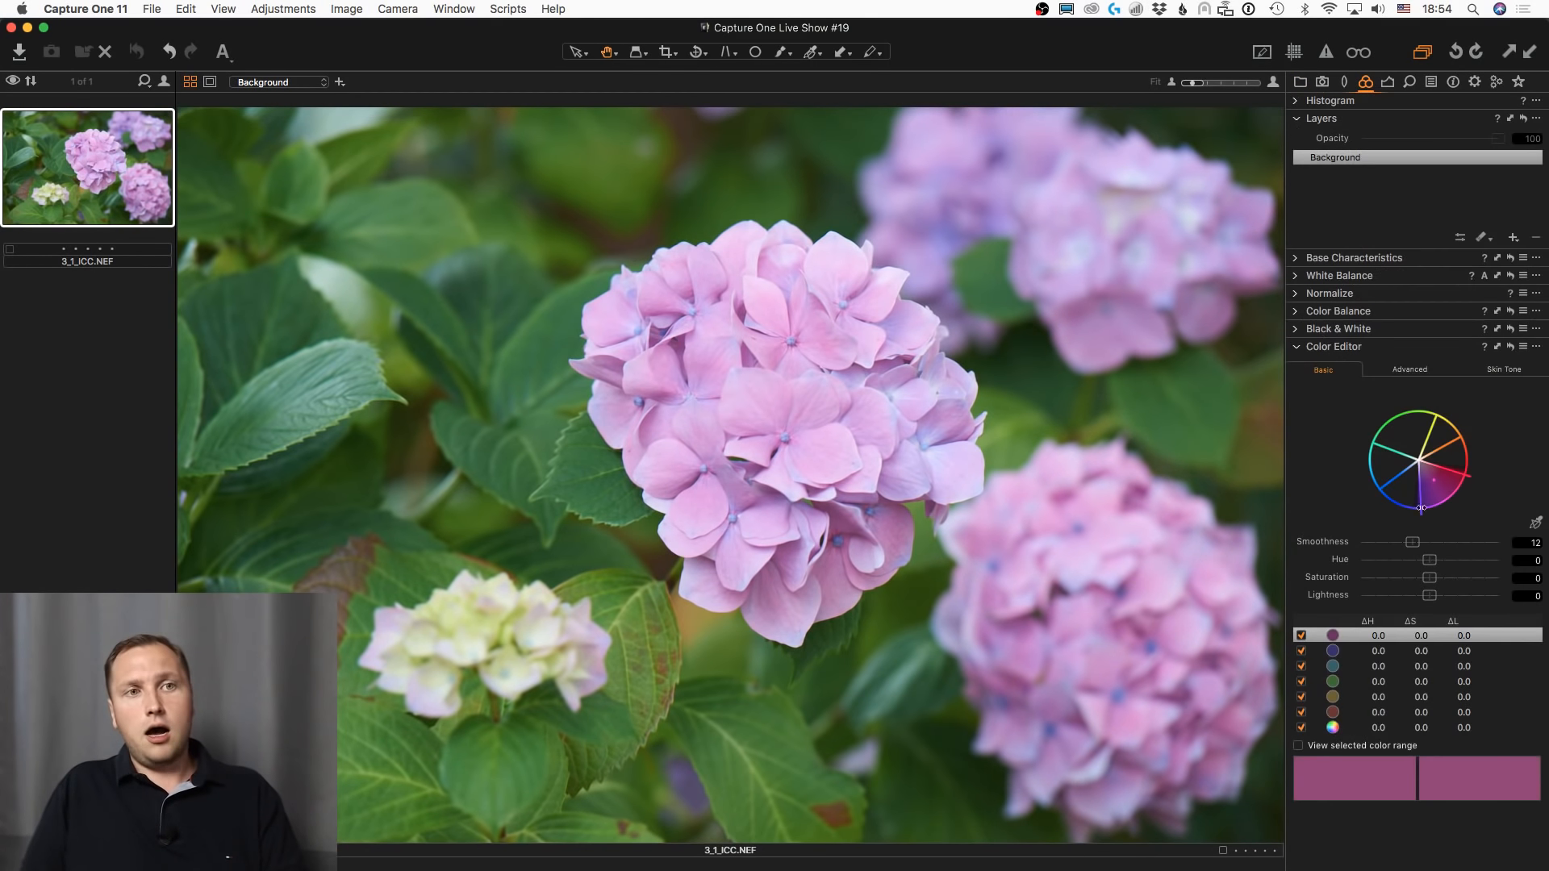
{"action": "left_click", "coordinate": [1419, 375]}
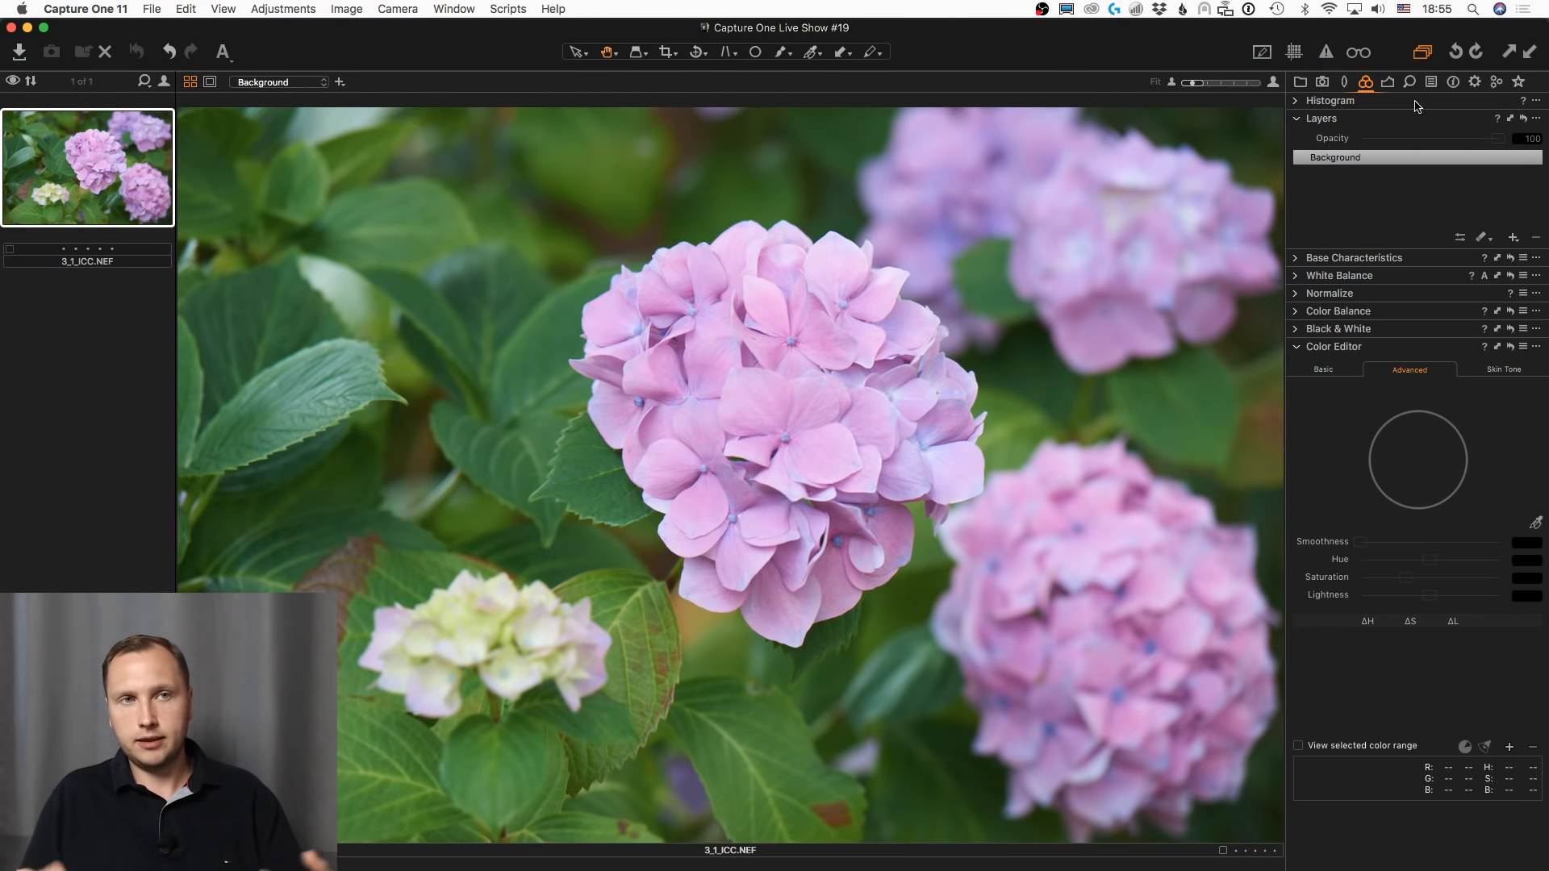
{"action": "left_click", "coordinate": [1536, 524]}
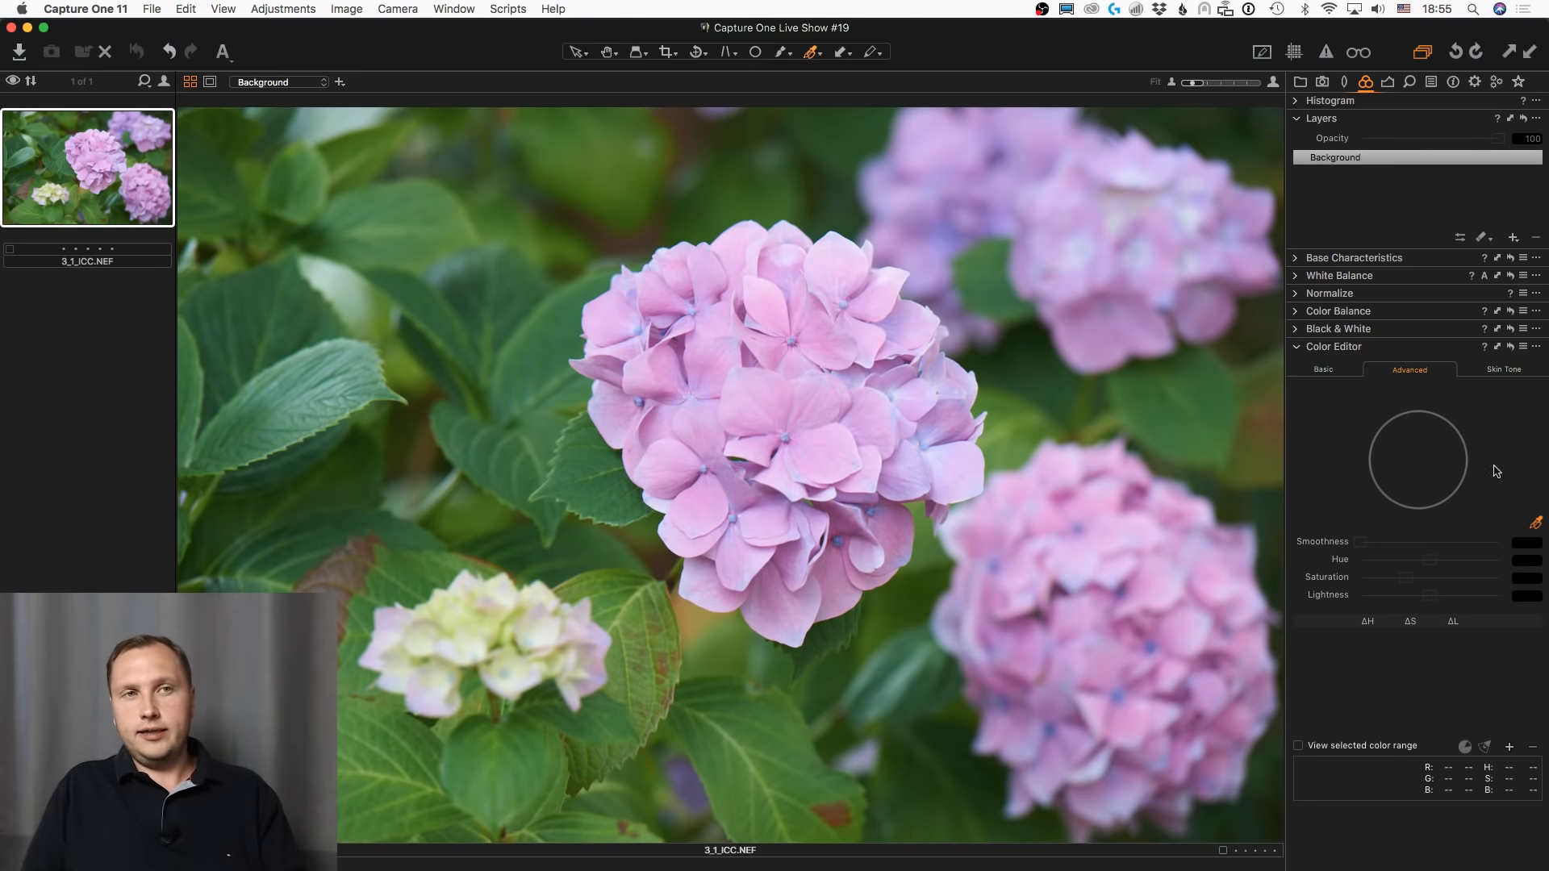
{"action": "left_click", "coordinate": [1339, 372]}
{"action": "left_click", "coordinate": [1407, 373]}
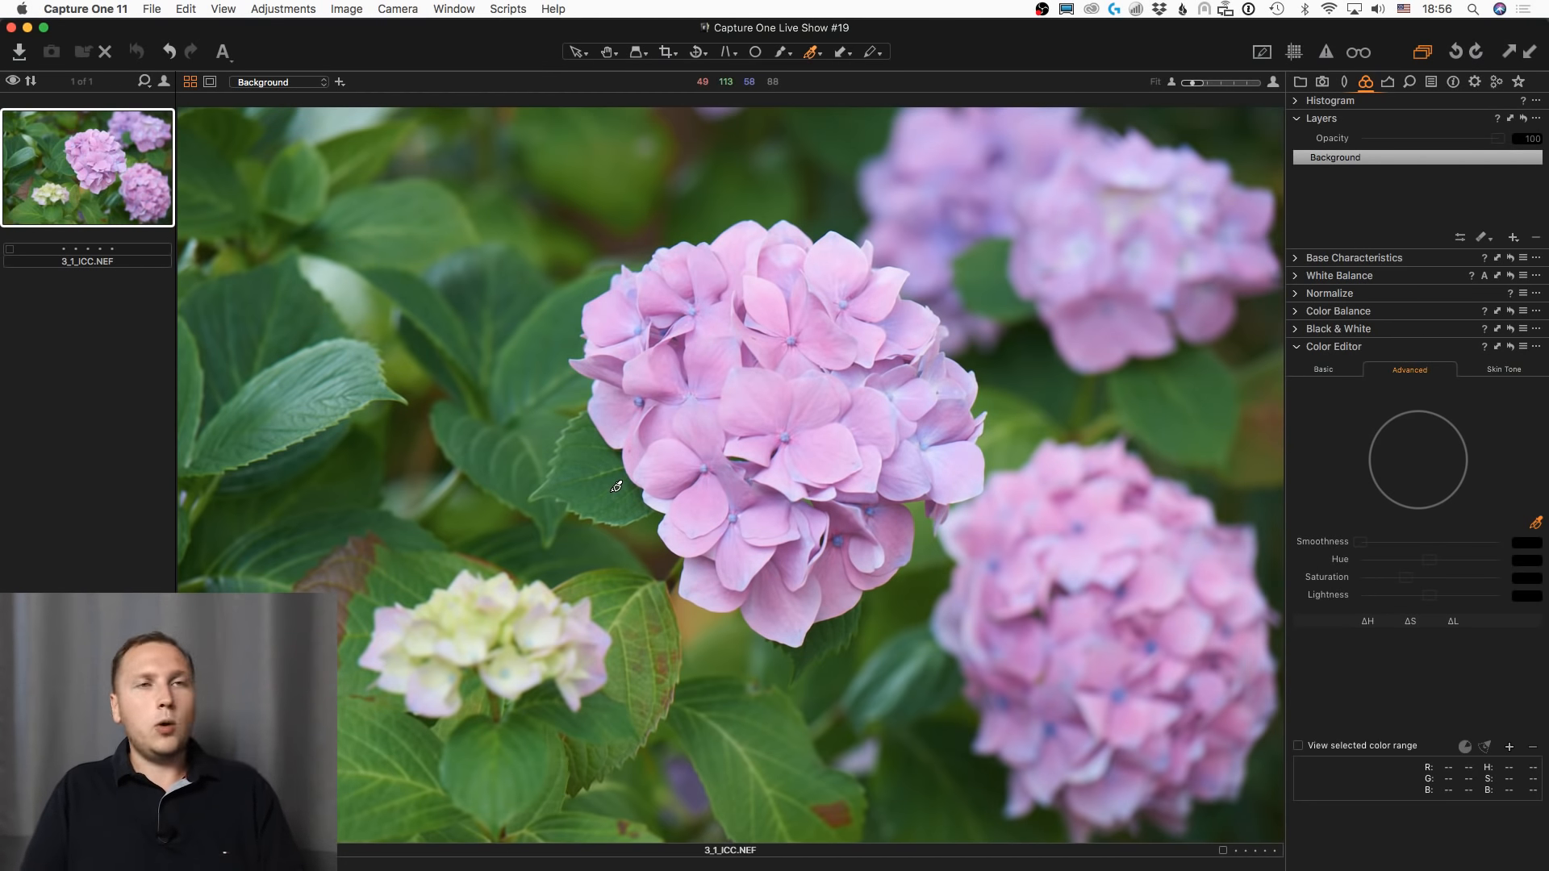
{"action": "left_click", "coordinate": [617, 486]}
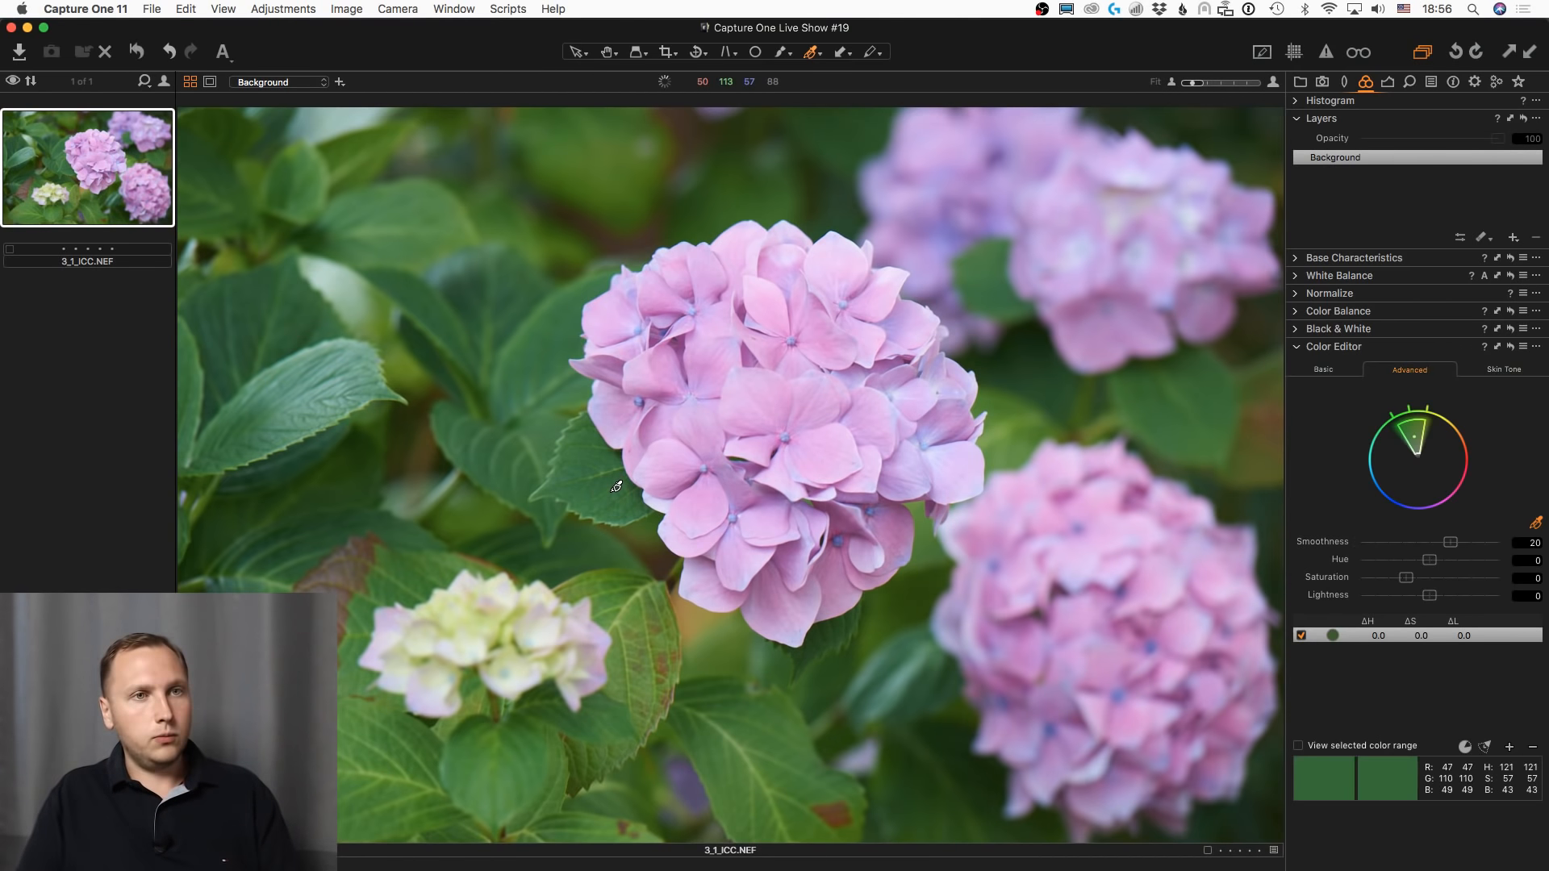
{"action": "left_click_drag", "start_coordinate": [1405, 579], "coordinate": [1440, 564]}
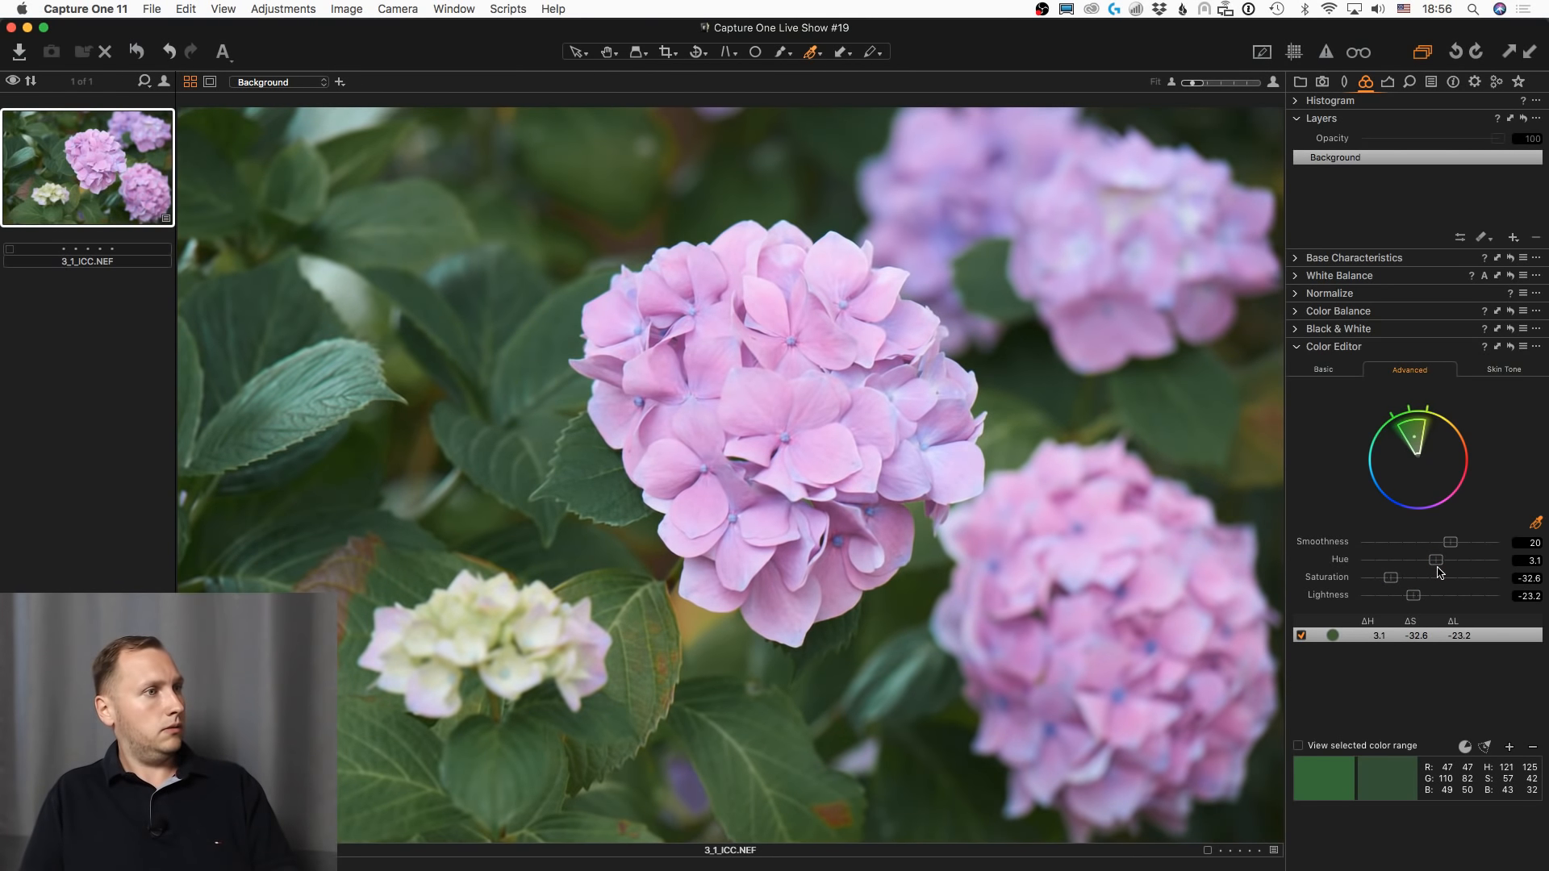
- Save the Color Editor adjustment as an ICC profile named NikonD3 GREEN DARK V in the Profiles folder
{"action": "left_click", "coordinate": [1536, 347]}
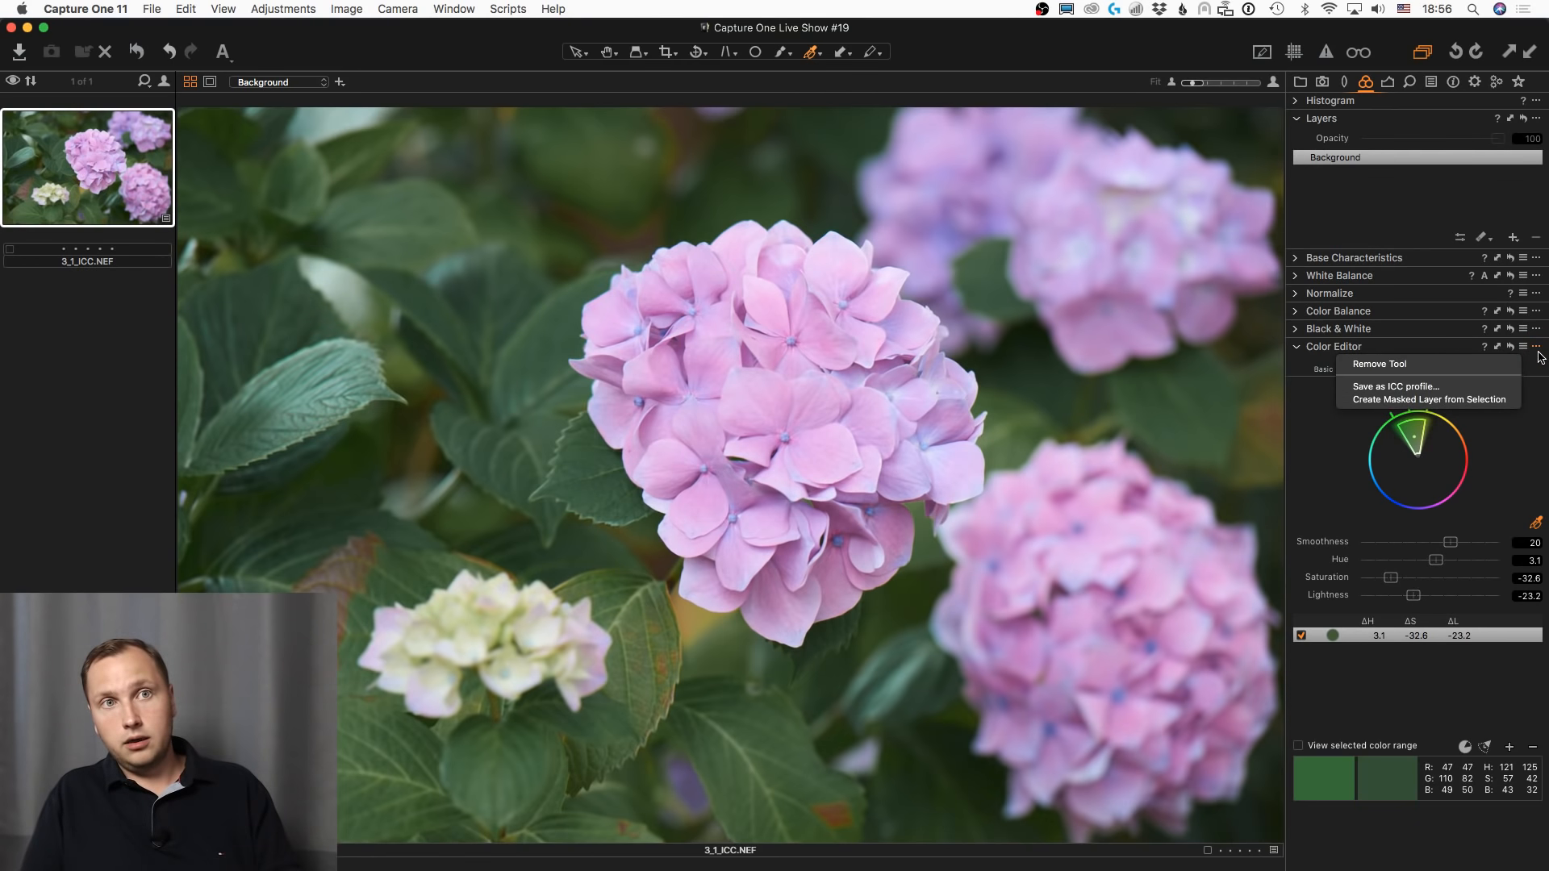
{"action": "left_click", "coordinate": [1461, 390]}
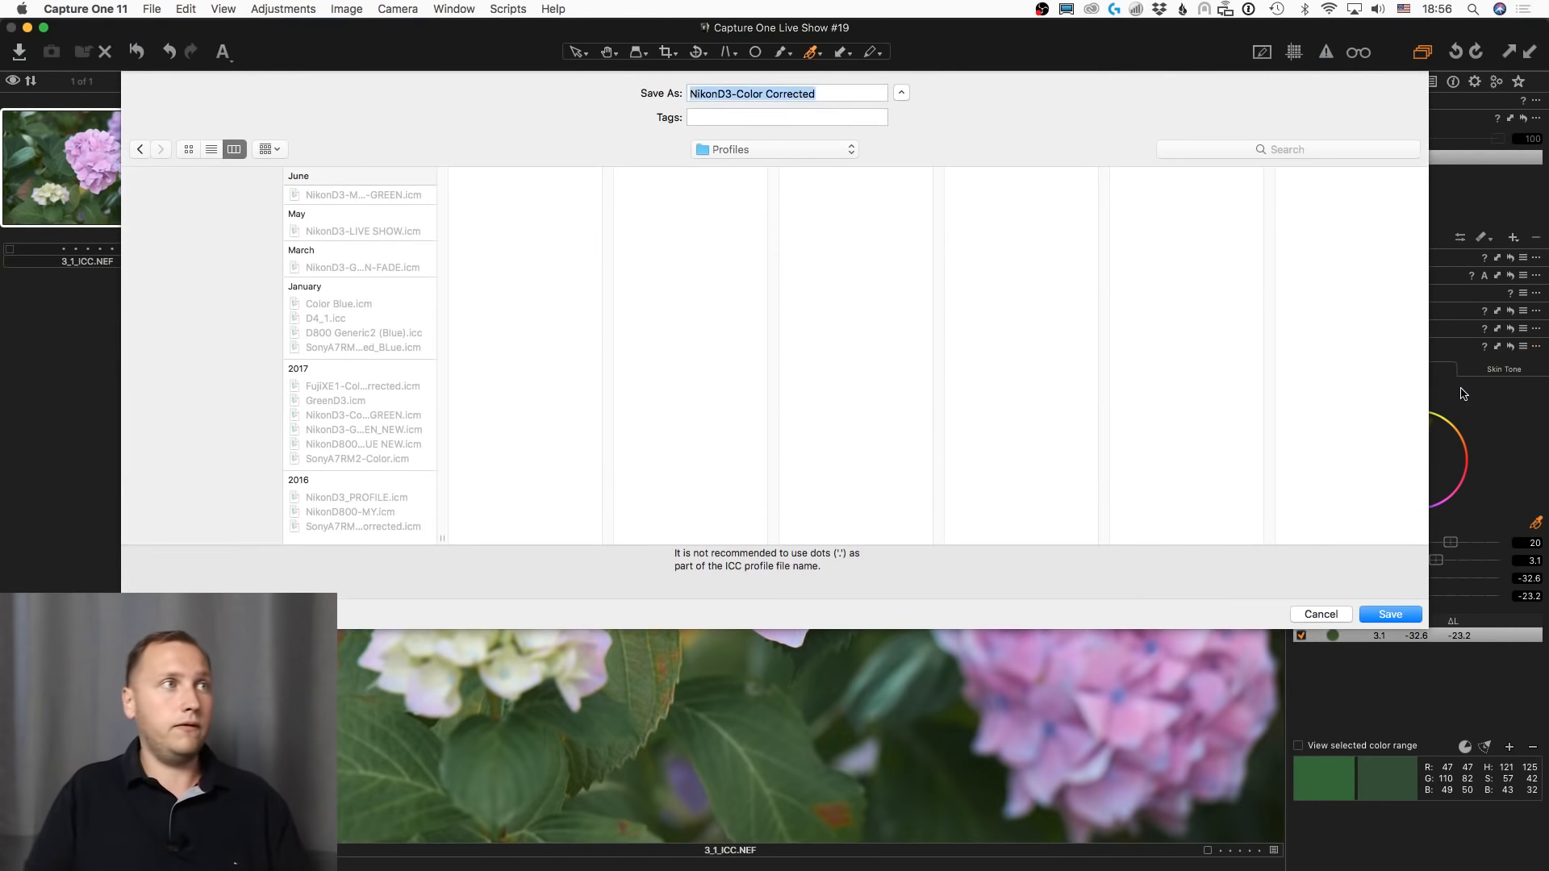
{"action": "key", "text": "Right"}
{"action": "key", "text": "BackSpace"}
{"action": "key", "text": "BackSpace"}
{"action": "key", "text": "BackSpace"}
{"action": "key", "text": "BackSpace"}
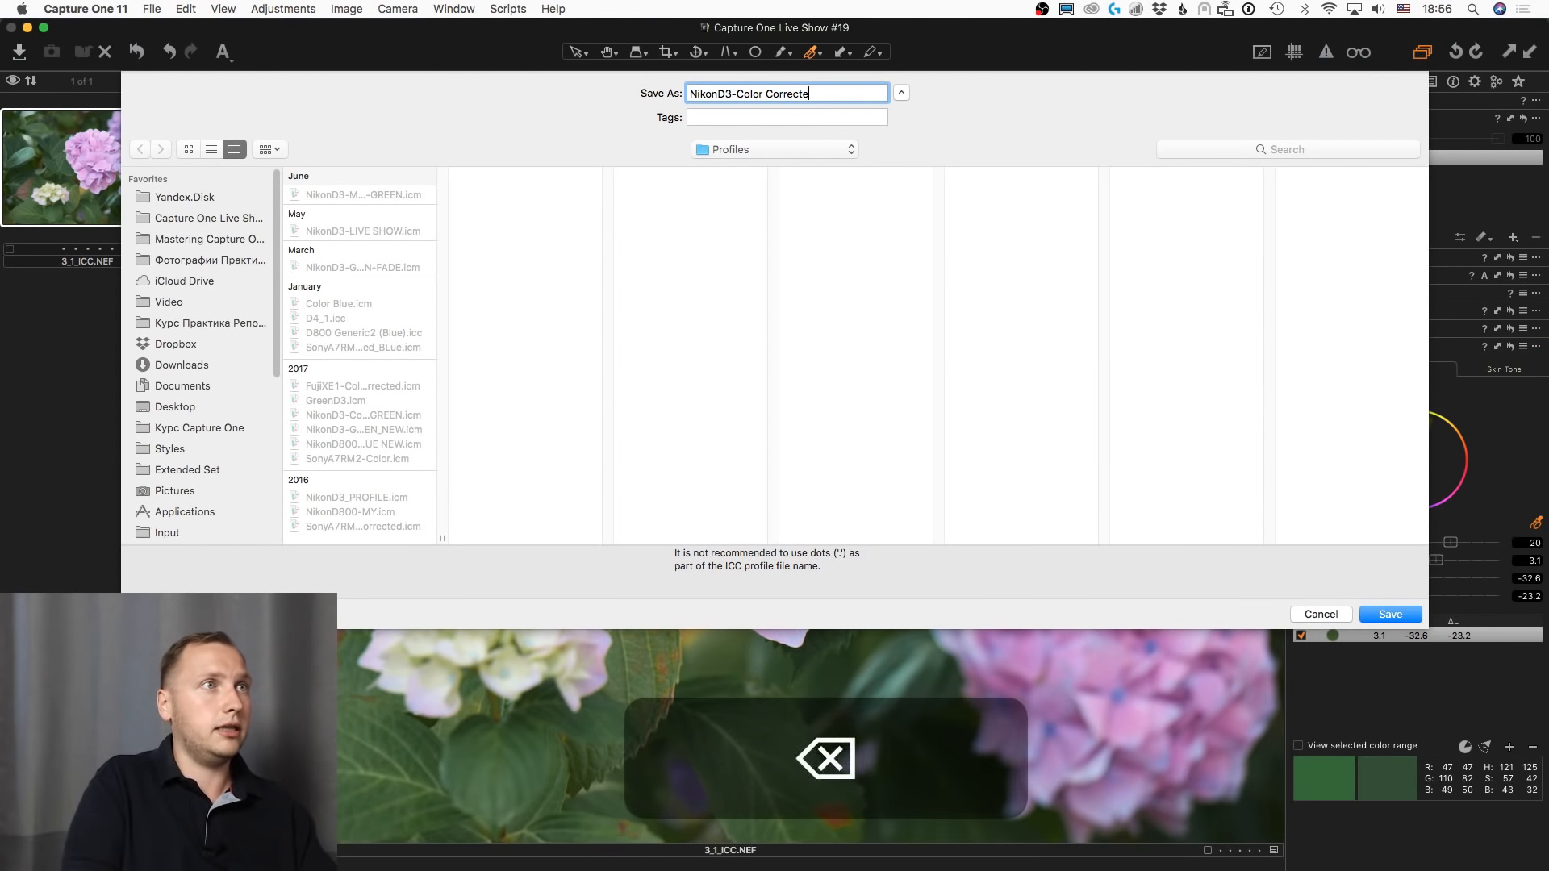
{"action": "key", "text": "BackSpace"}
{"action": "key", "text": "BackSpace"}
{"action": "key", "text": "BackSpace"}
{"action": "key", "text": "BackSpace"}
{"action": "key", "text": "BackSpace"}
{"action": "key", "text": "BackSpace"}
{"action": "key", "text": "BackSpace"}
{"action": "key", "text": "BackSpace"}
{"action": "key", "text": "BackSpace"}
{"action": "key", "text": "BackSpace"}
{"action": "key", "text": "BackSpace"}
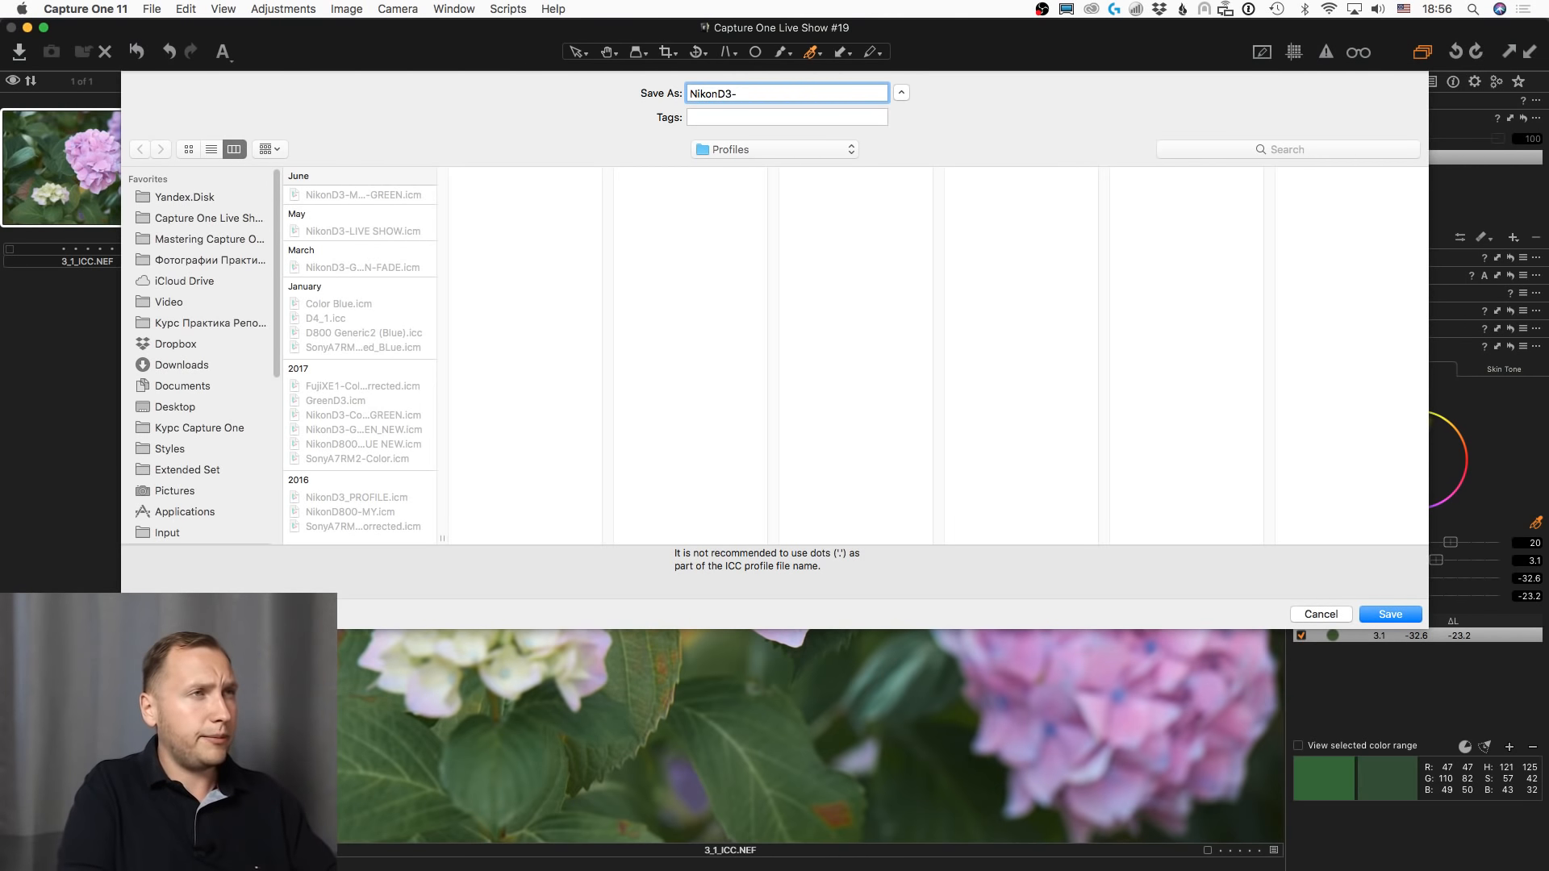
{"action": "key", "text": "BackSpace"}
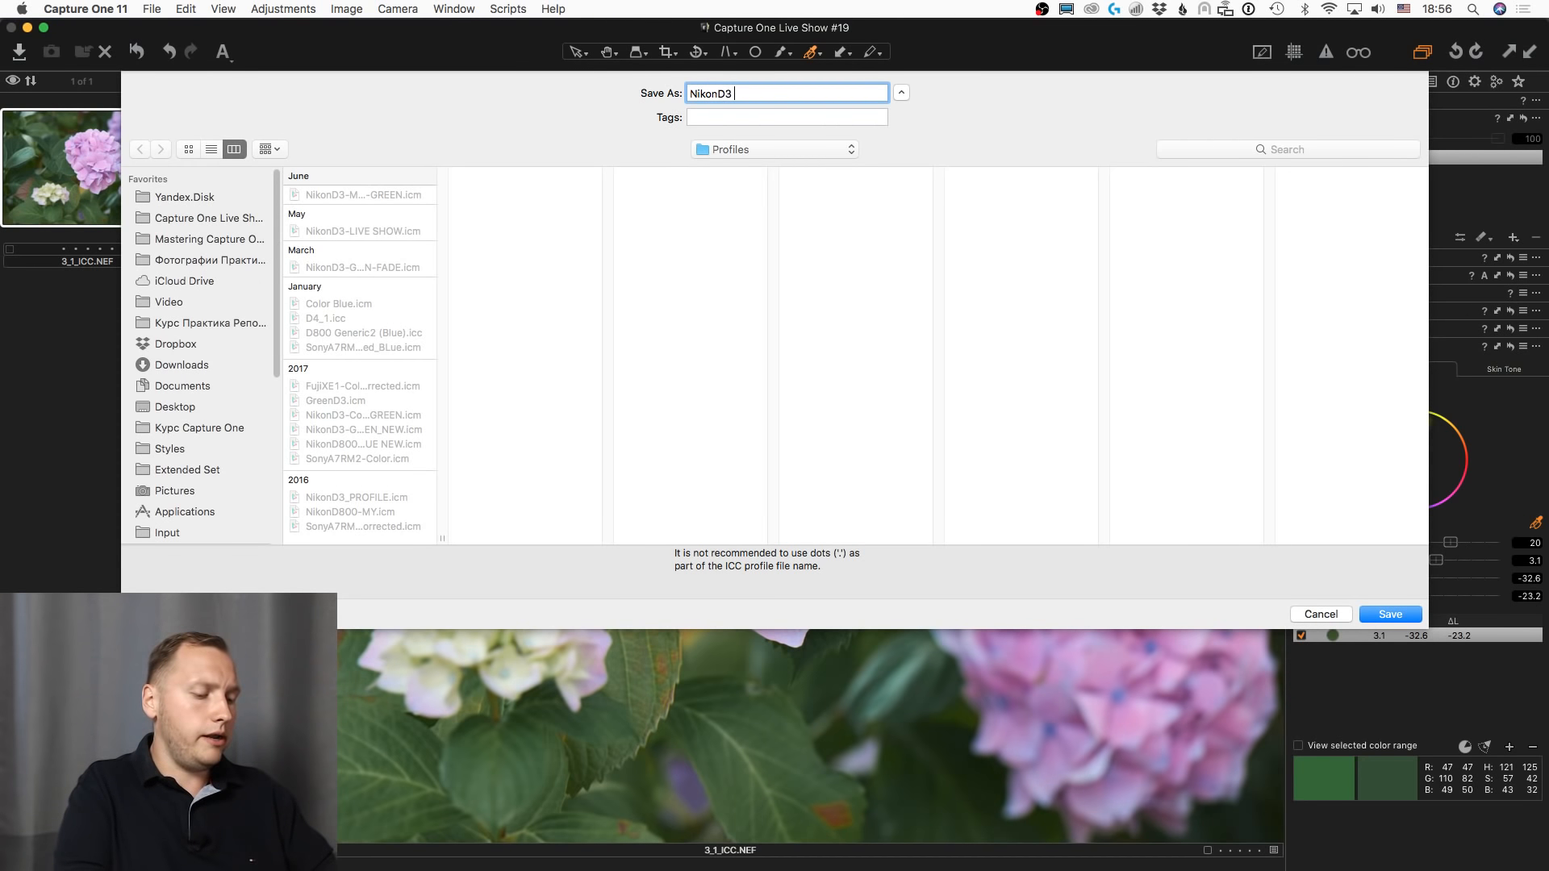
{"action": "type", "text": "GREE"}
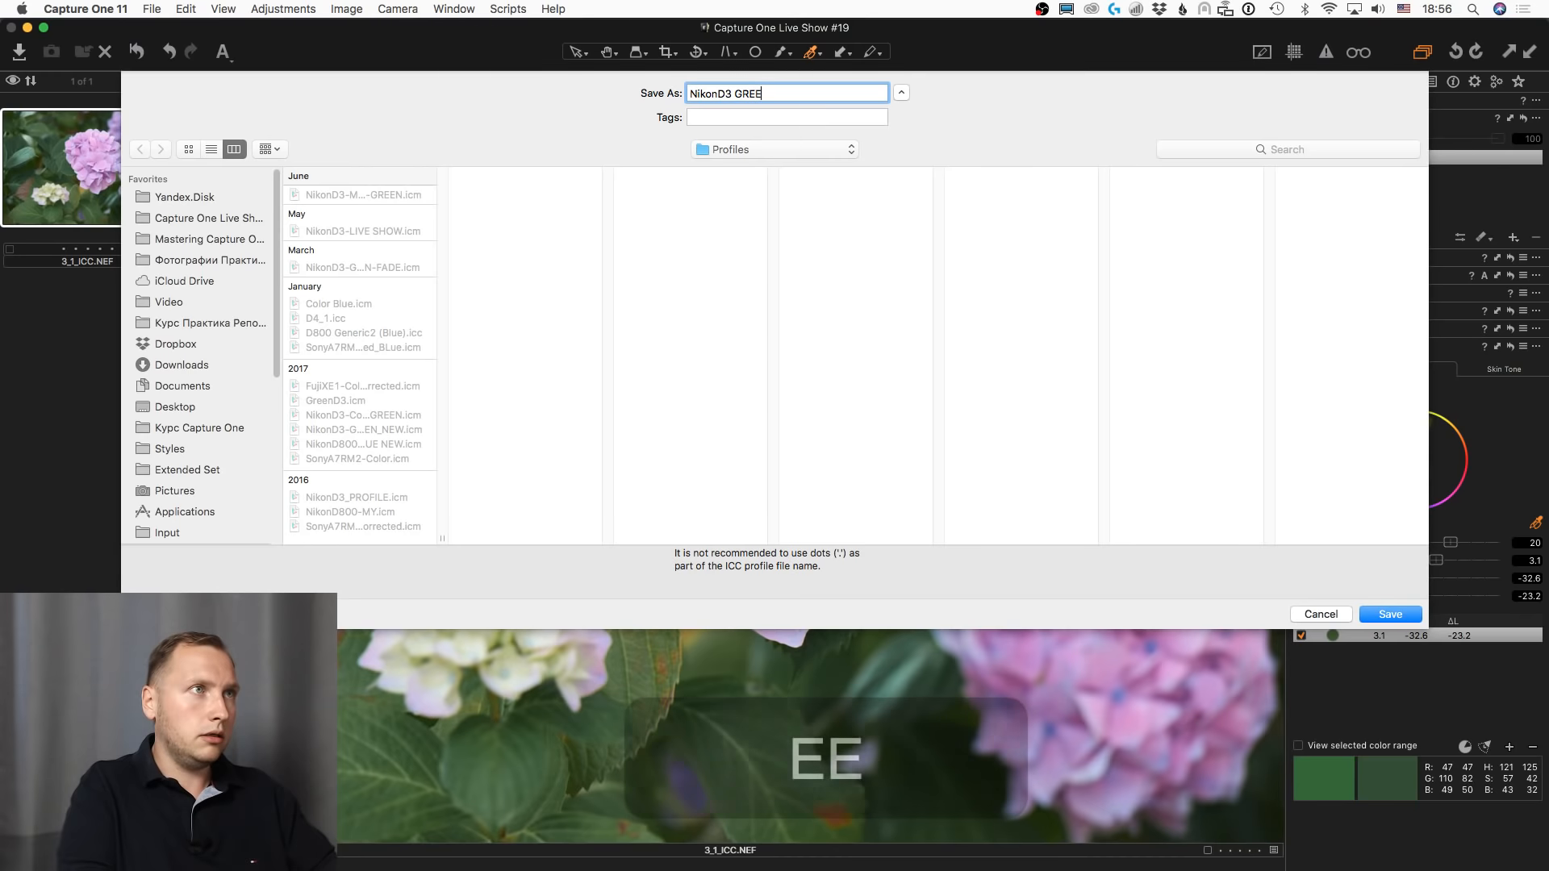
{"action": "type", "text": "N DARK"}
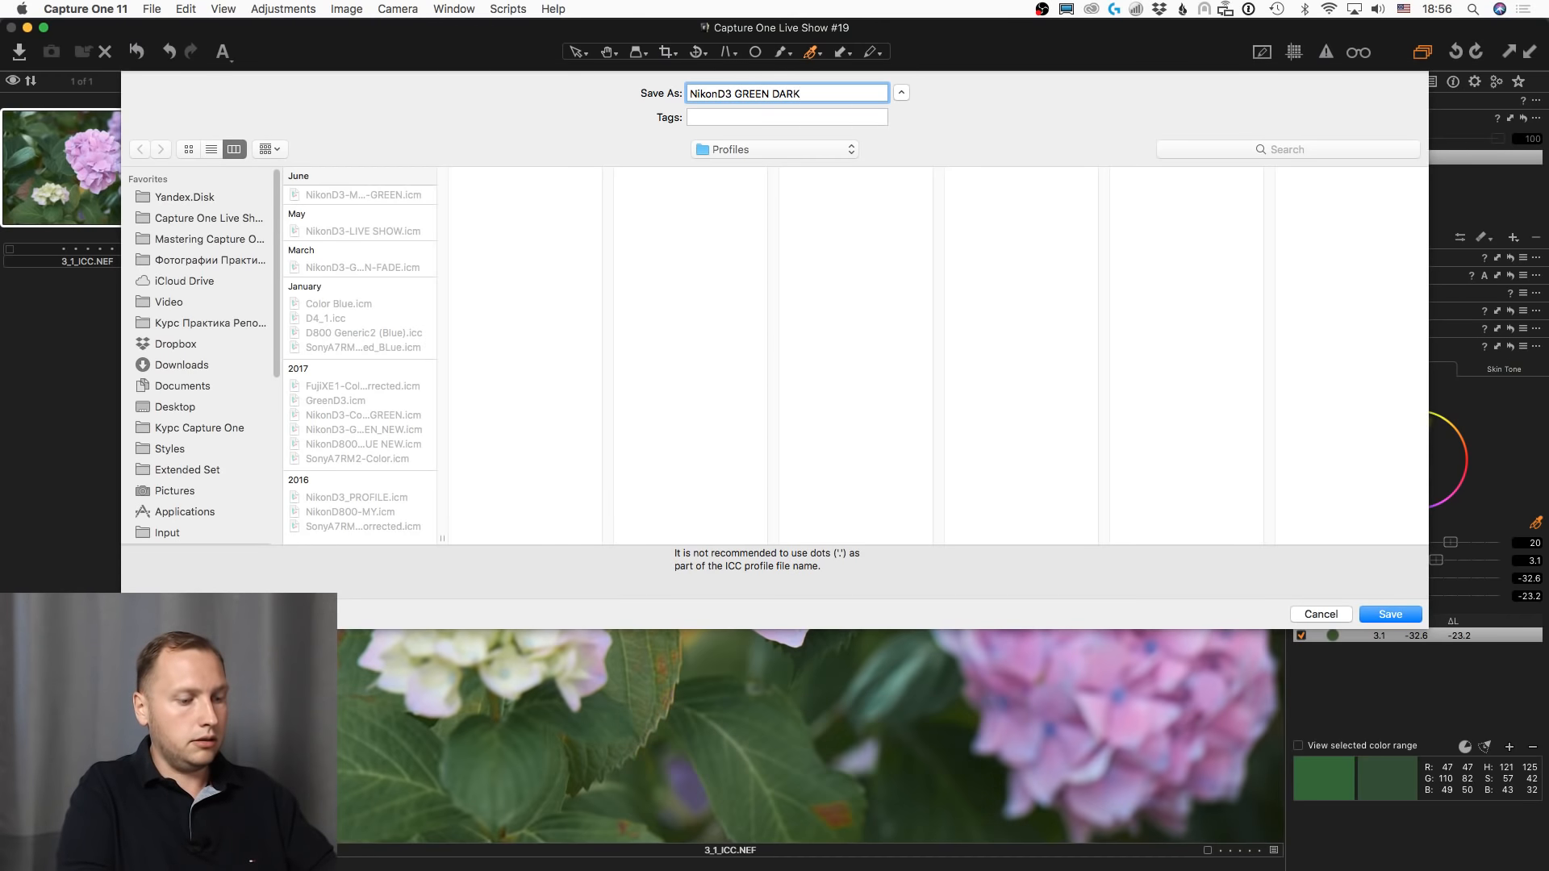
{"action": "type", "text": " V"}
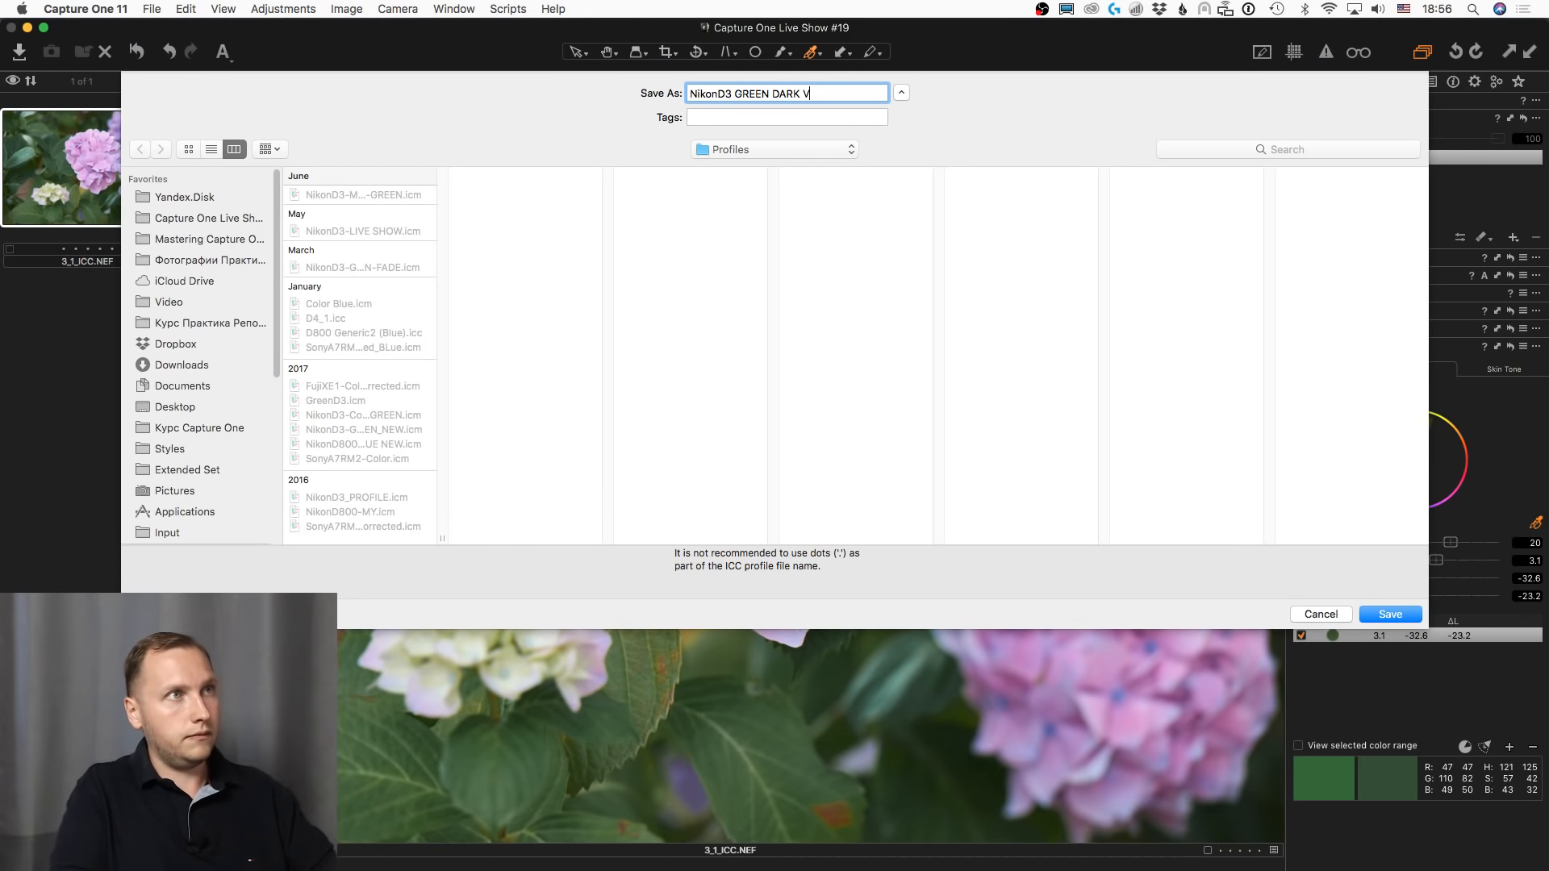
{"action": "key", "text": "Return"}
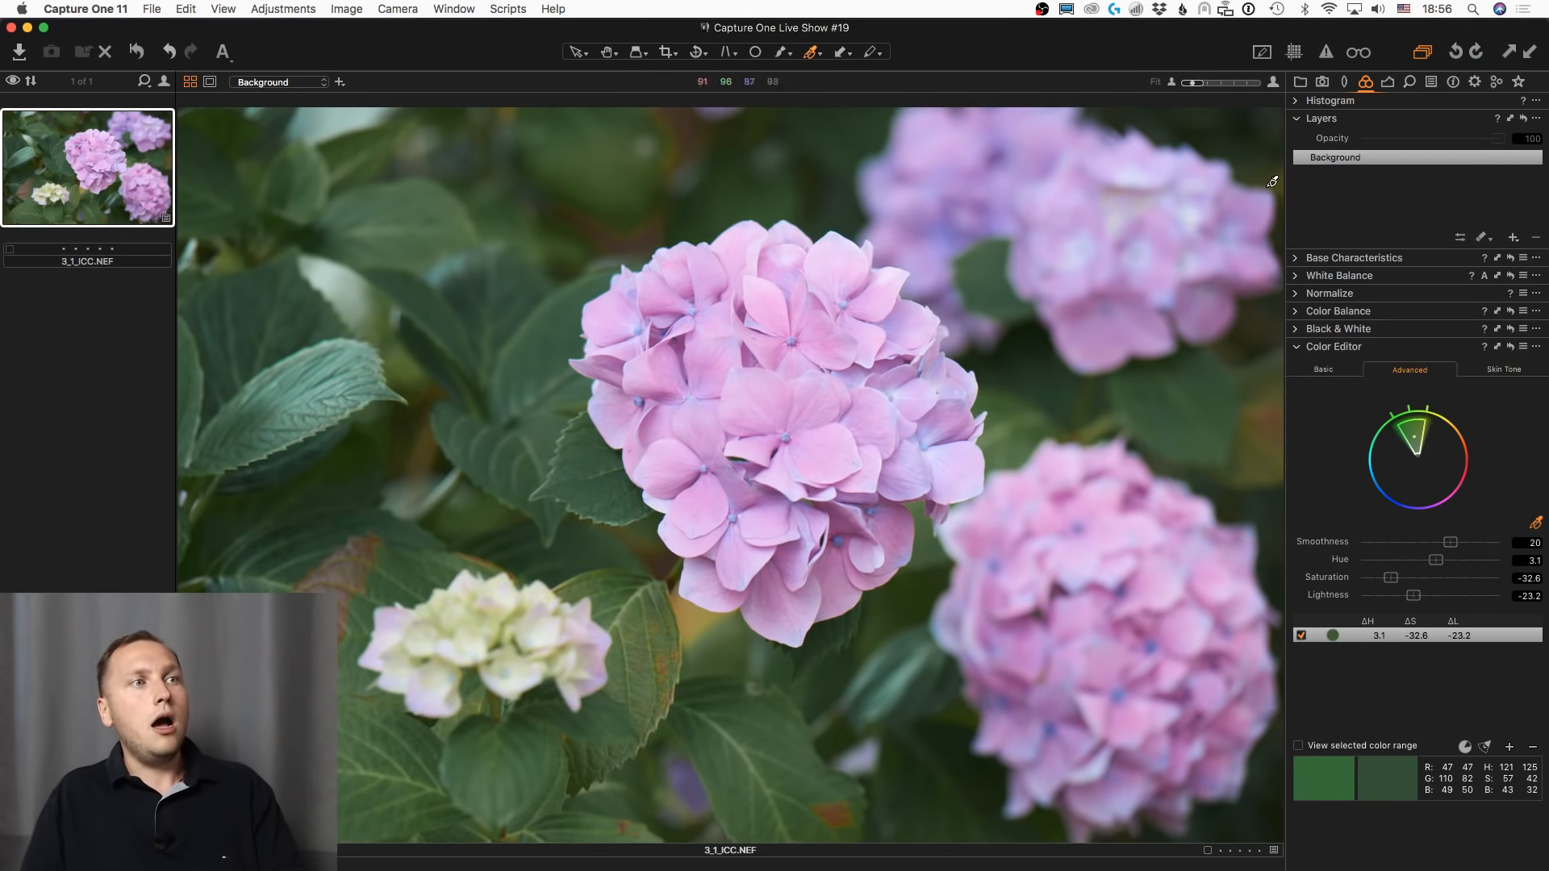
- Reset all adjustments on 3_1_ICC.NEF and return to the color tools
{"action": "left_click", "coordinate": [1304, 79]}
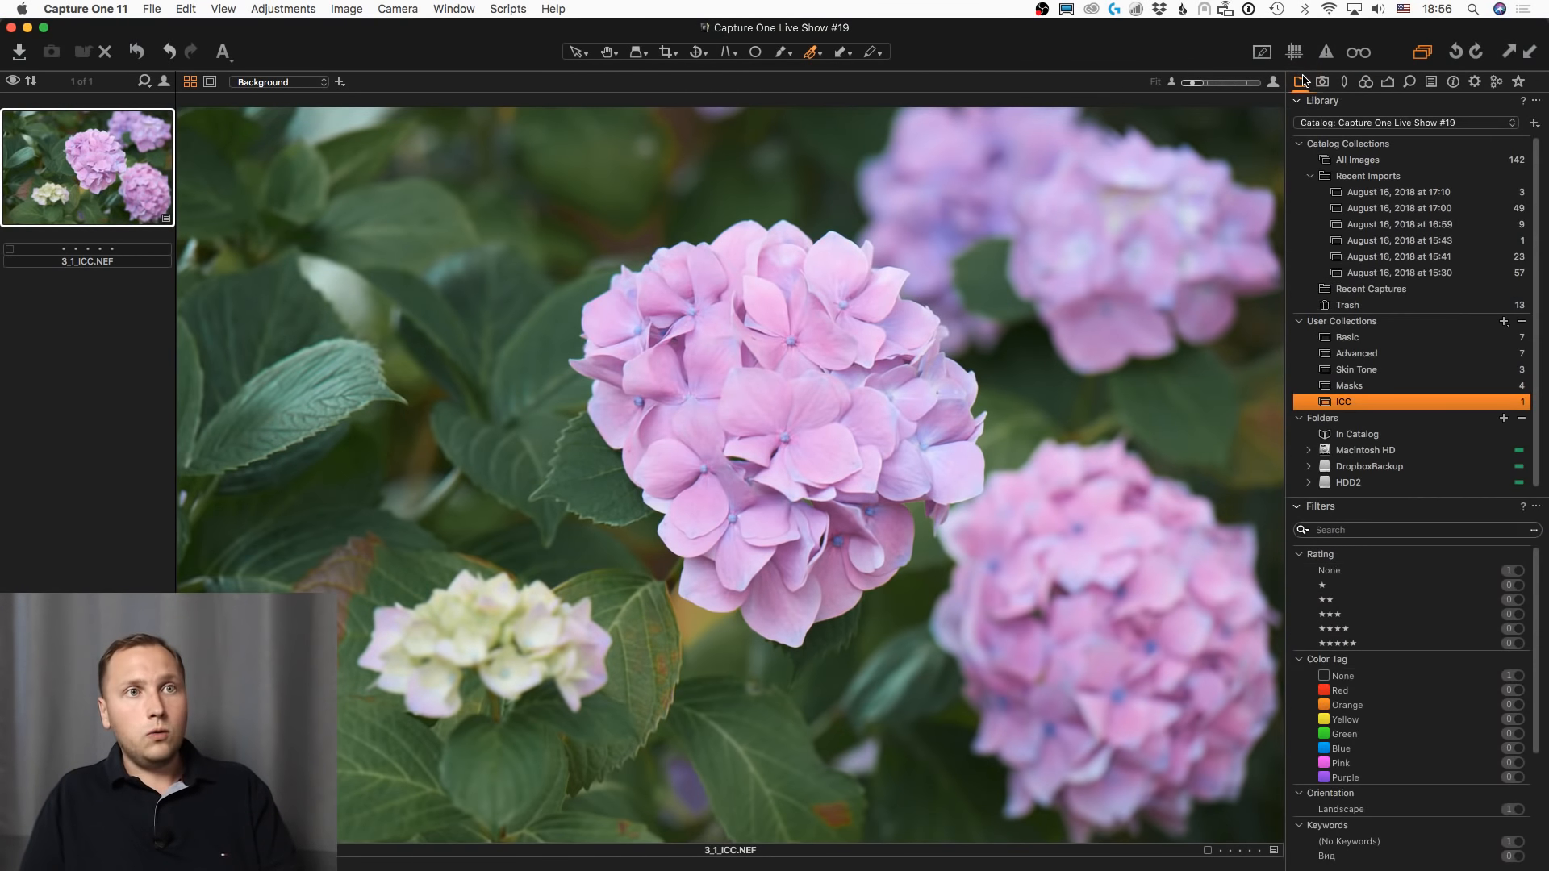
{"action": "key", "text": "super+r"}
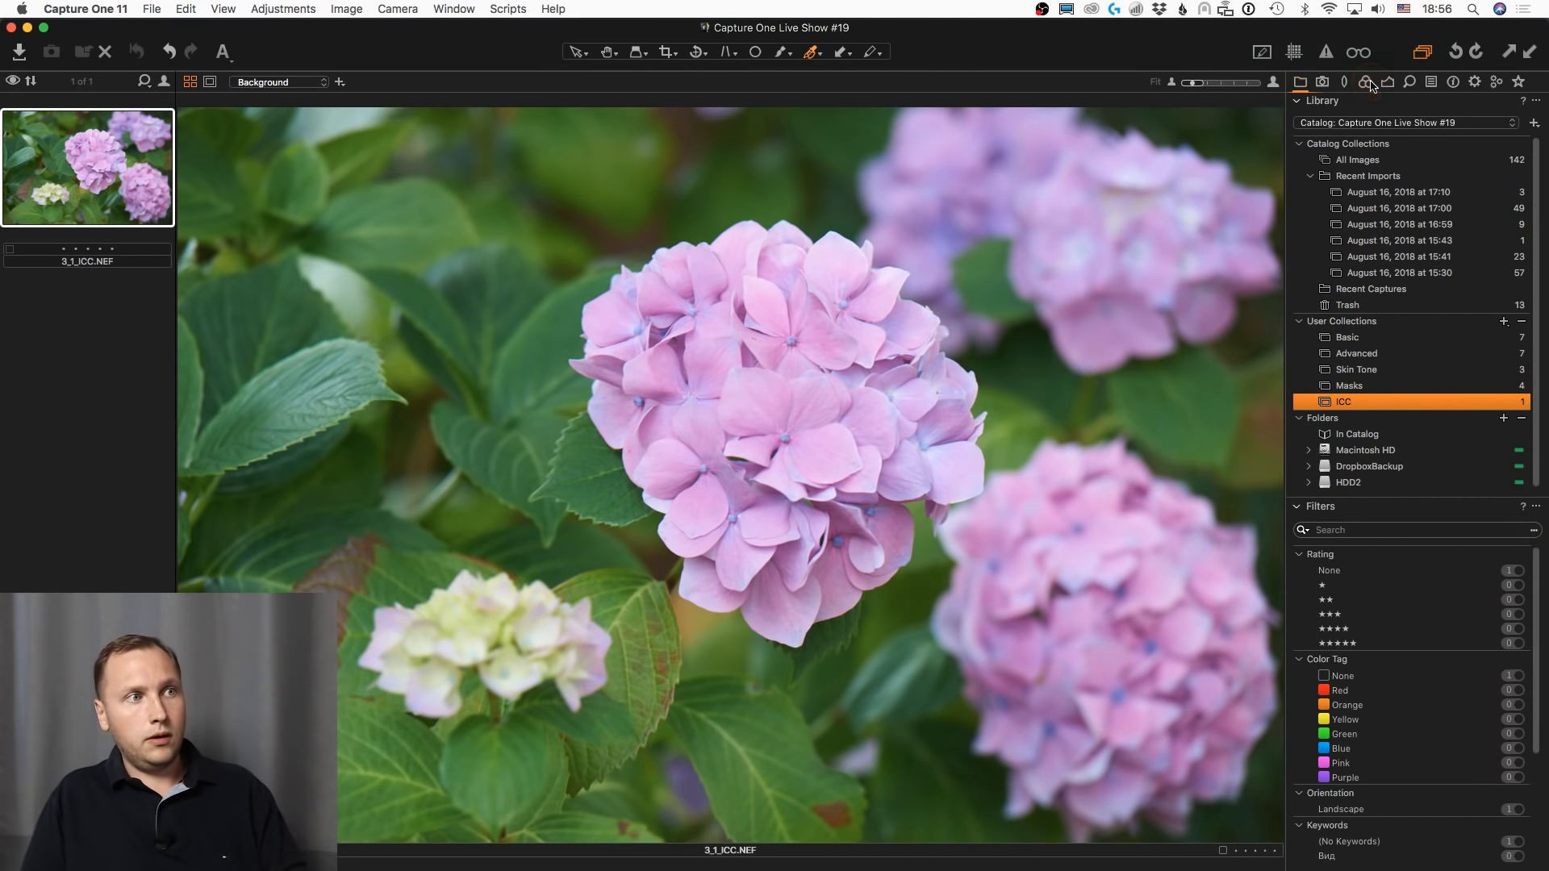
{"action": "left_click", "coordinate": [1369, 83]}
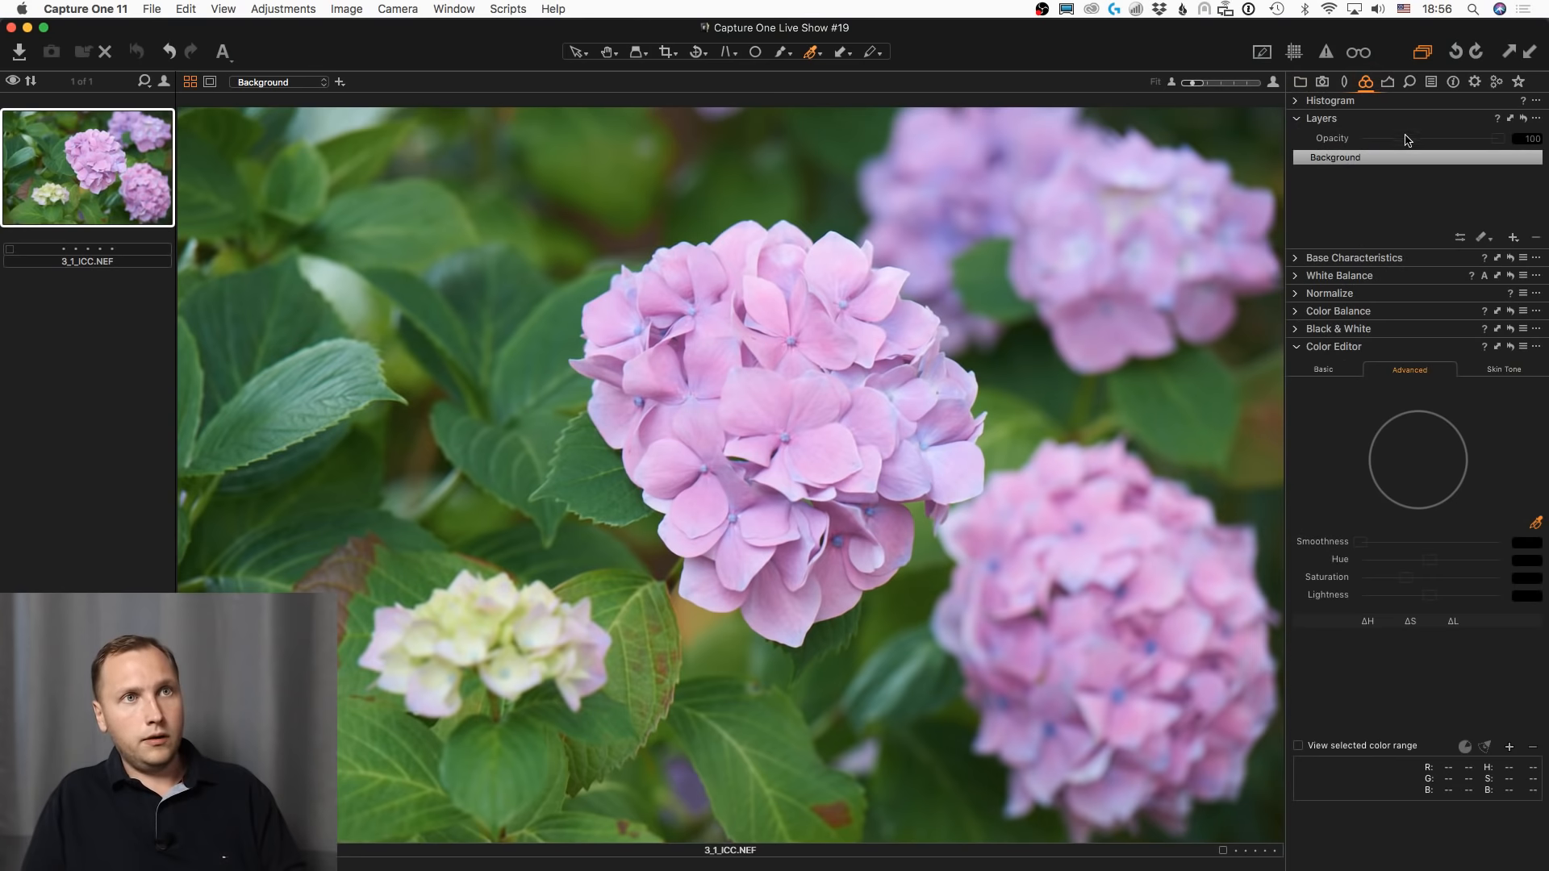
- Expand Base Characteristics and look through the ICC profile list for the saved profile
{"action": "left_click", "coordinate": [1294, 257]}
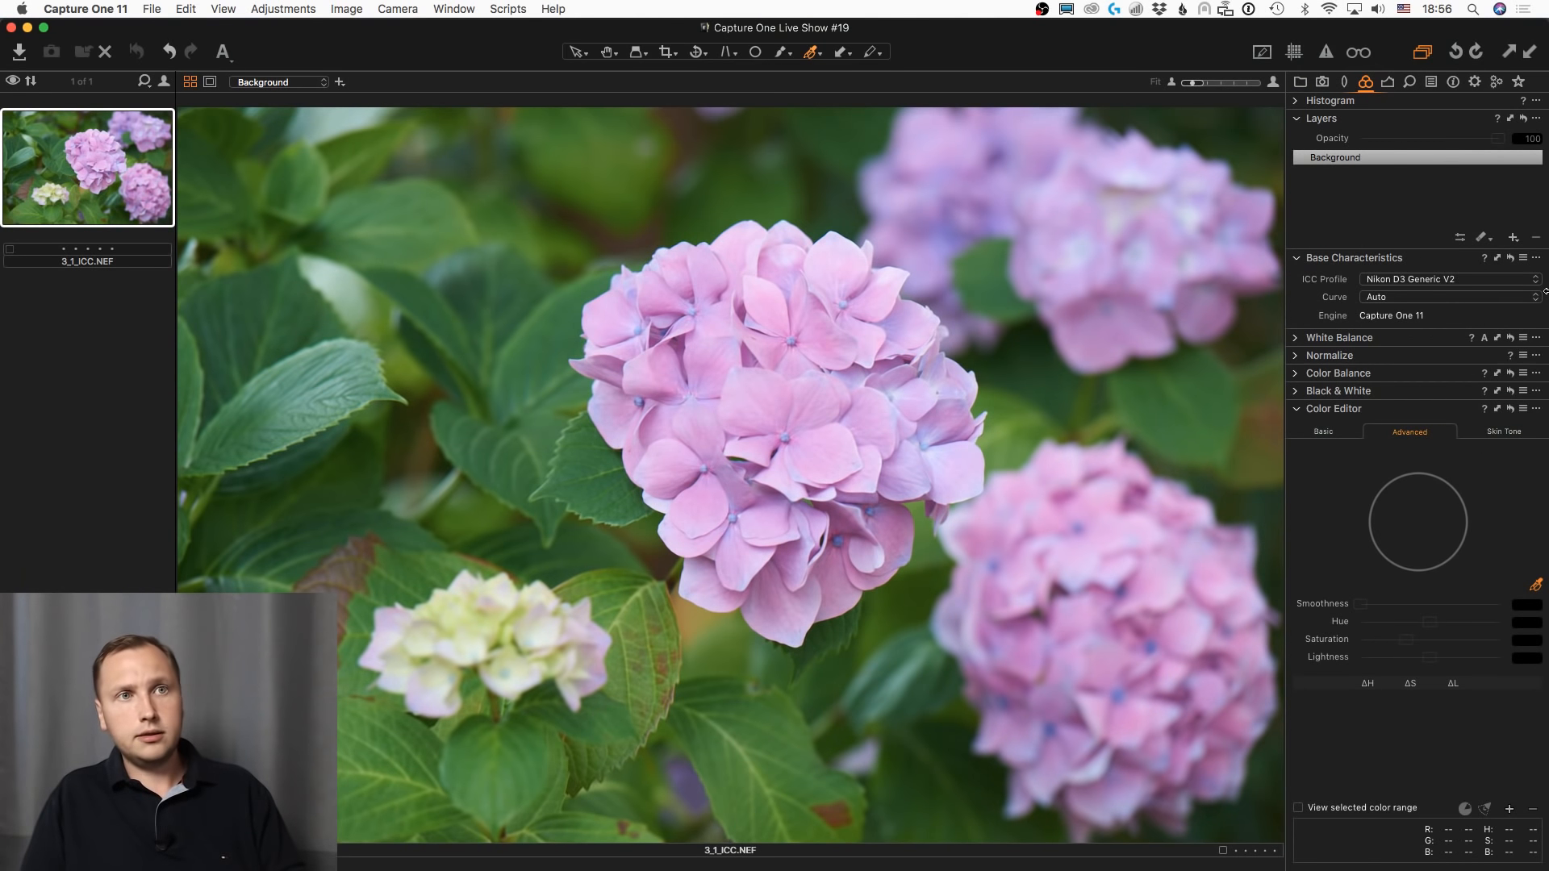
{"action": "left_click", "coordinate": [1500, 283]}
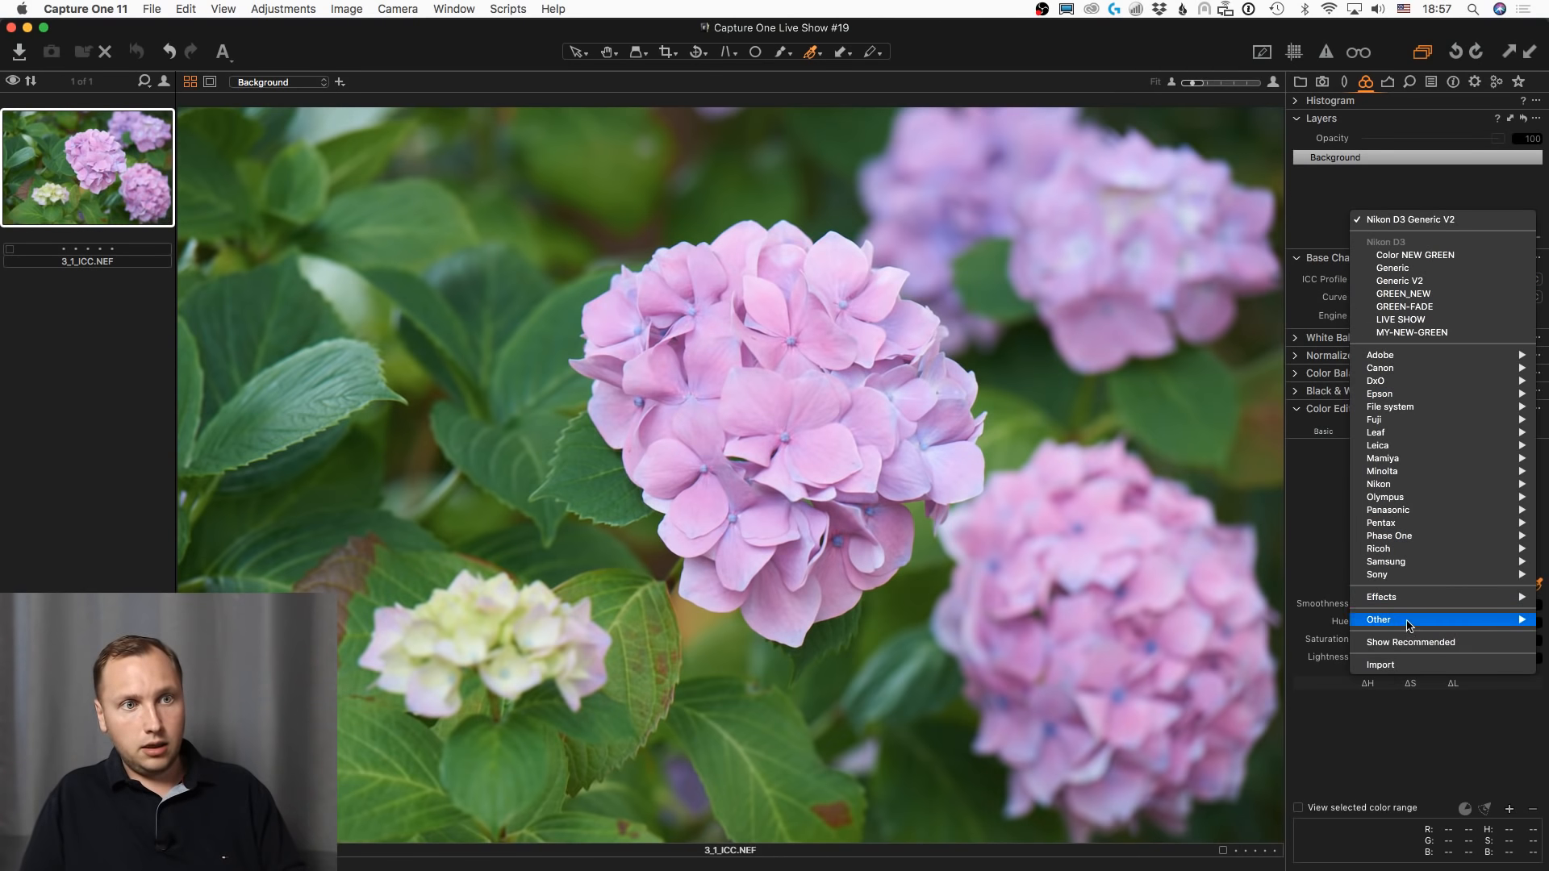
{"action": "mouse_move", "coordinate": [1410, 619]}
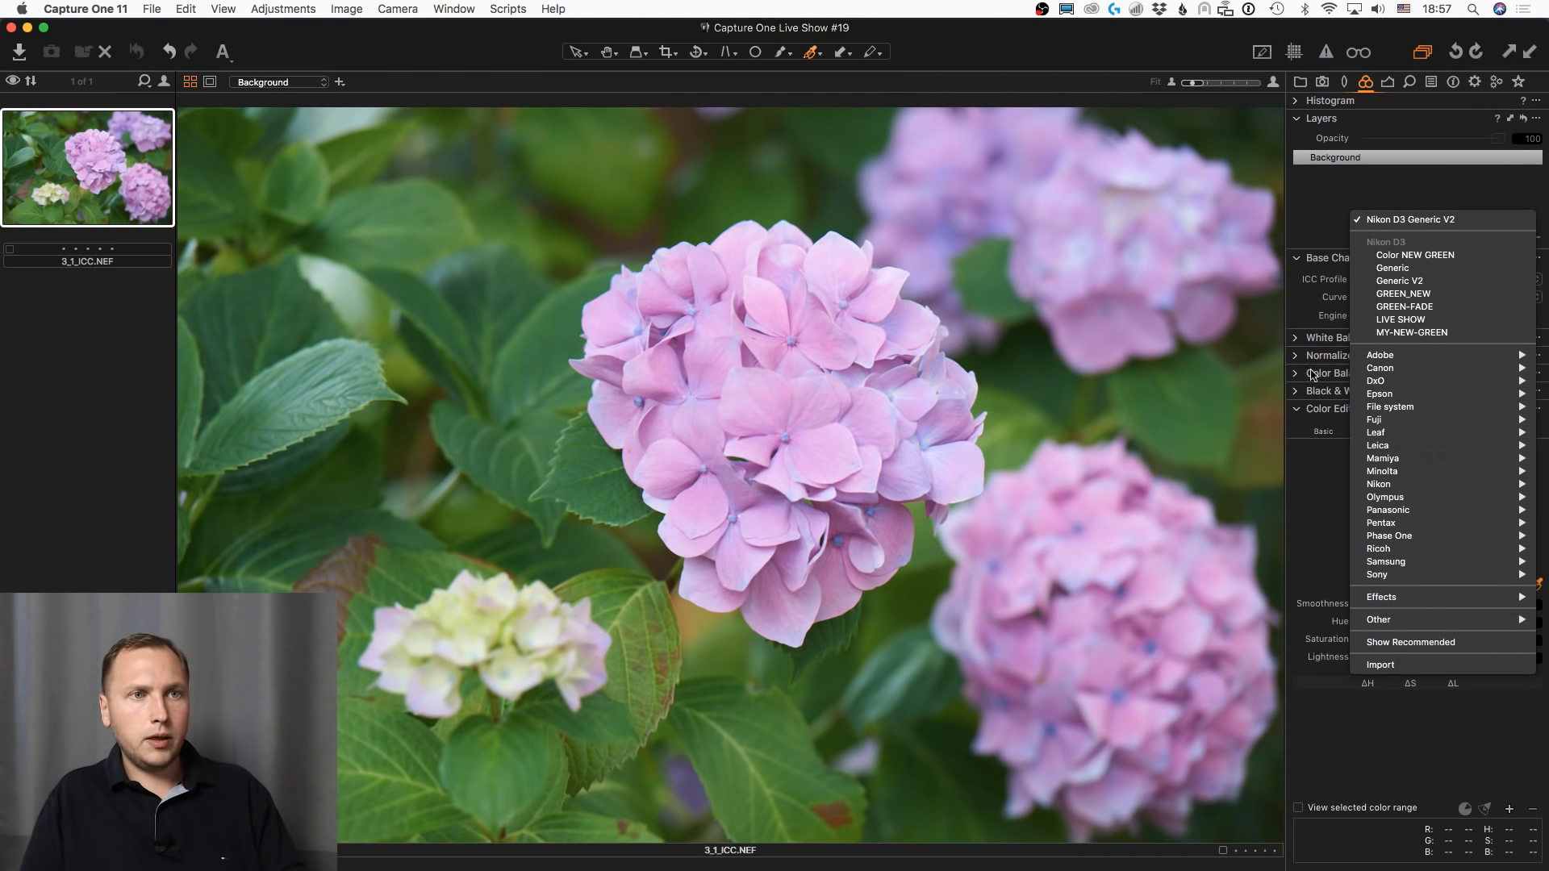
{"action": "left_click", "coordinate": [1376, 281]}
{"action": "left_click", "coordinate": [1410, 281]}
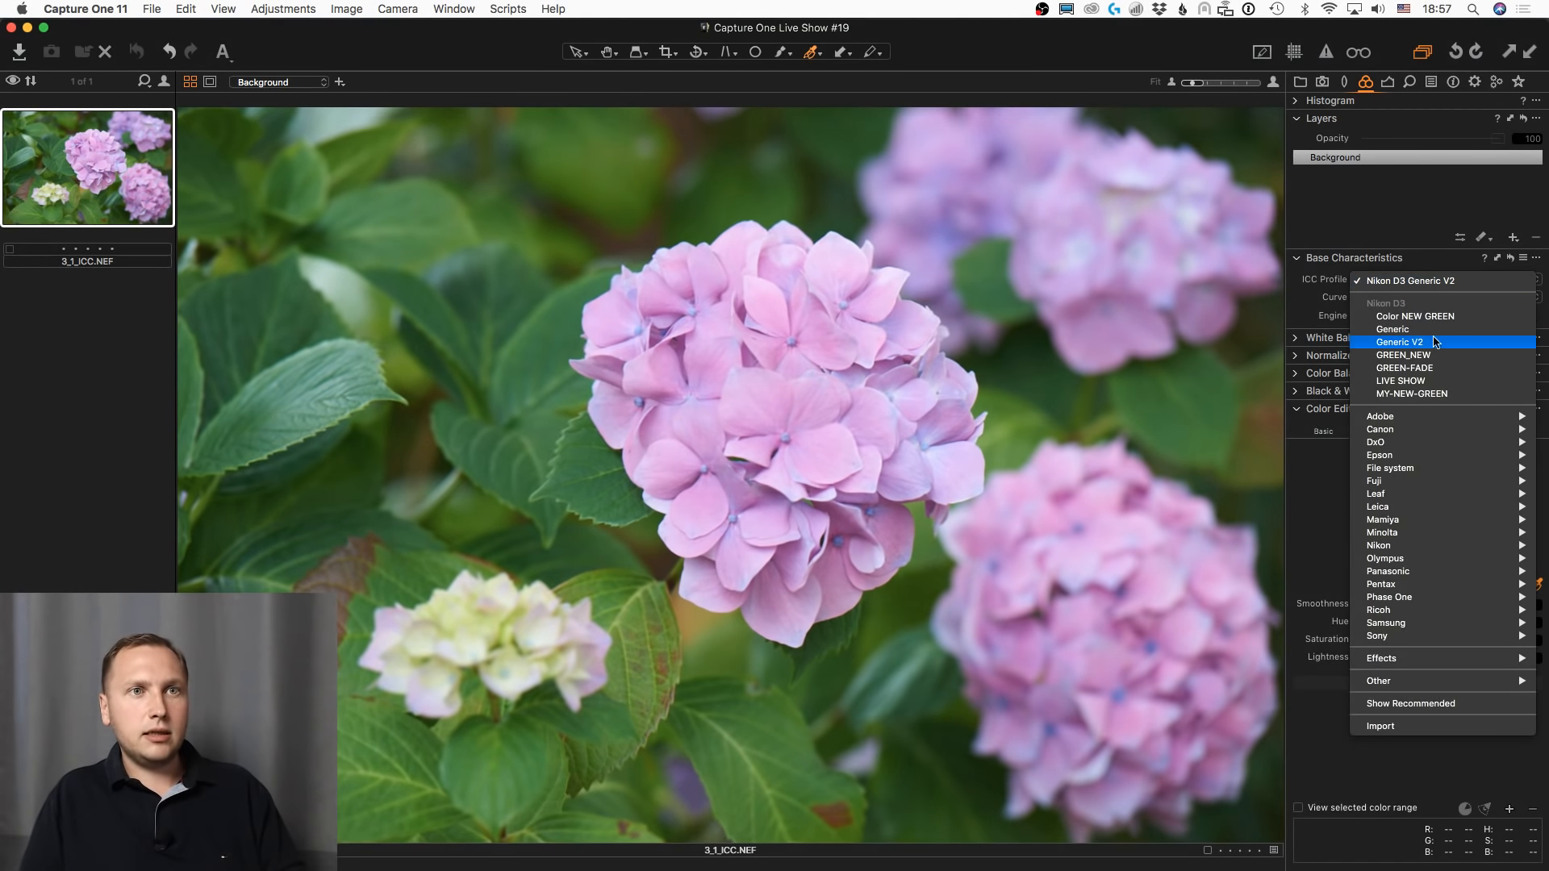
{"action": "left_click", "coordinate": [1321, 496]}
- Quit without backing up the catalog, relaunch Capture One 11 from the 11.2 applications folder, and postpone the TangentHub update
{"action": "key", "text": "super+q"}
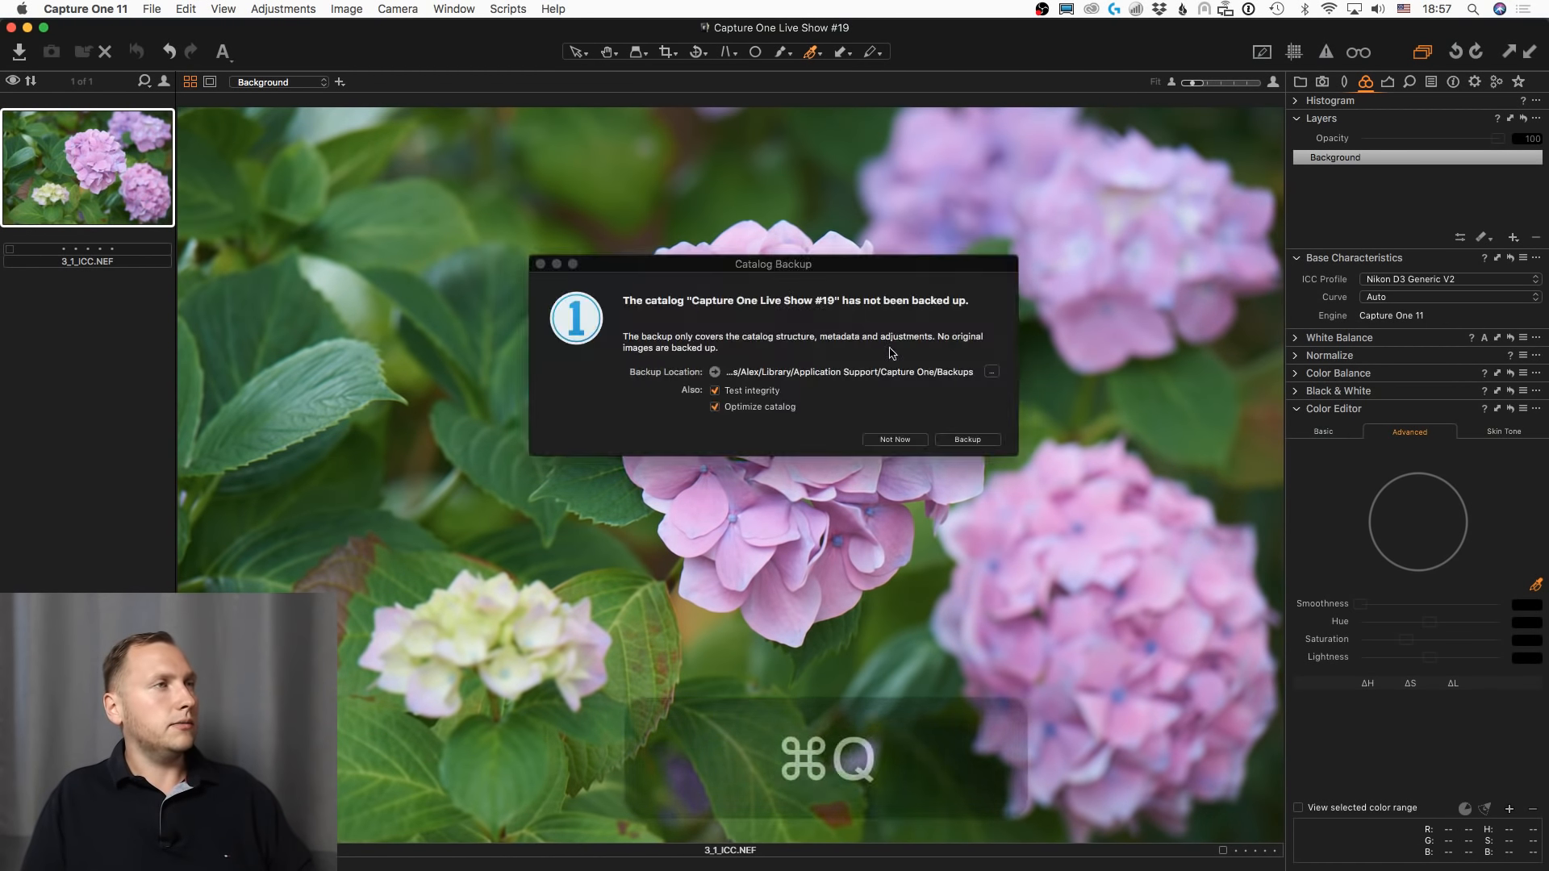
{"action": "left_click", "coordinate": [895, 439]}
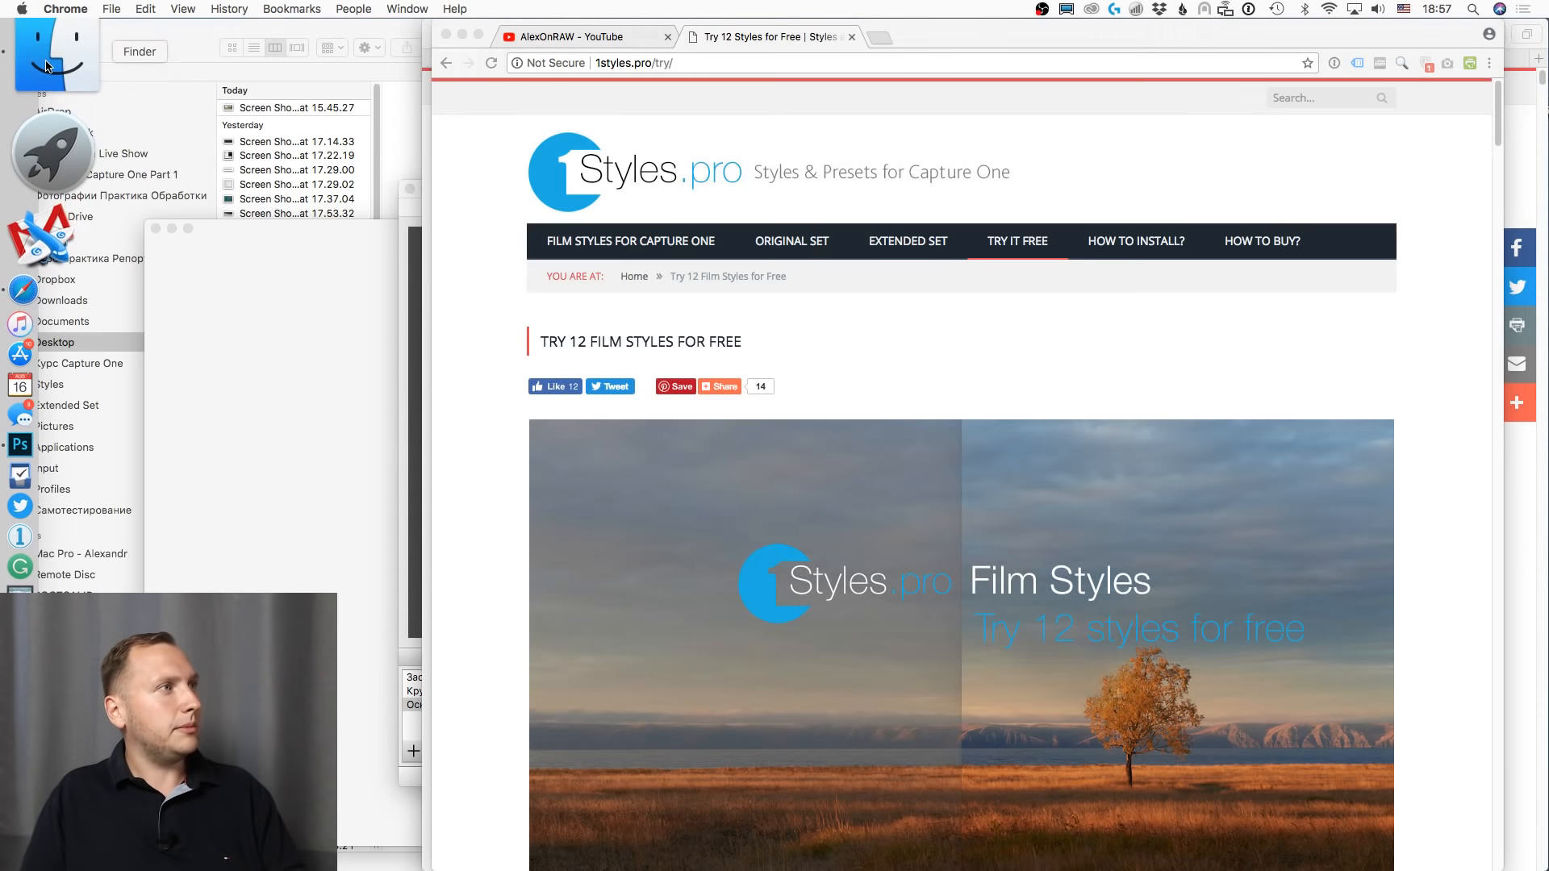
{"action": "left_click", "coordinate": [46, 67]}
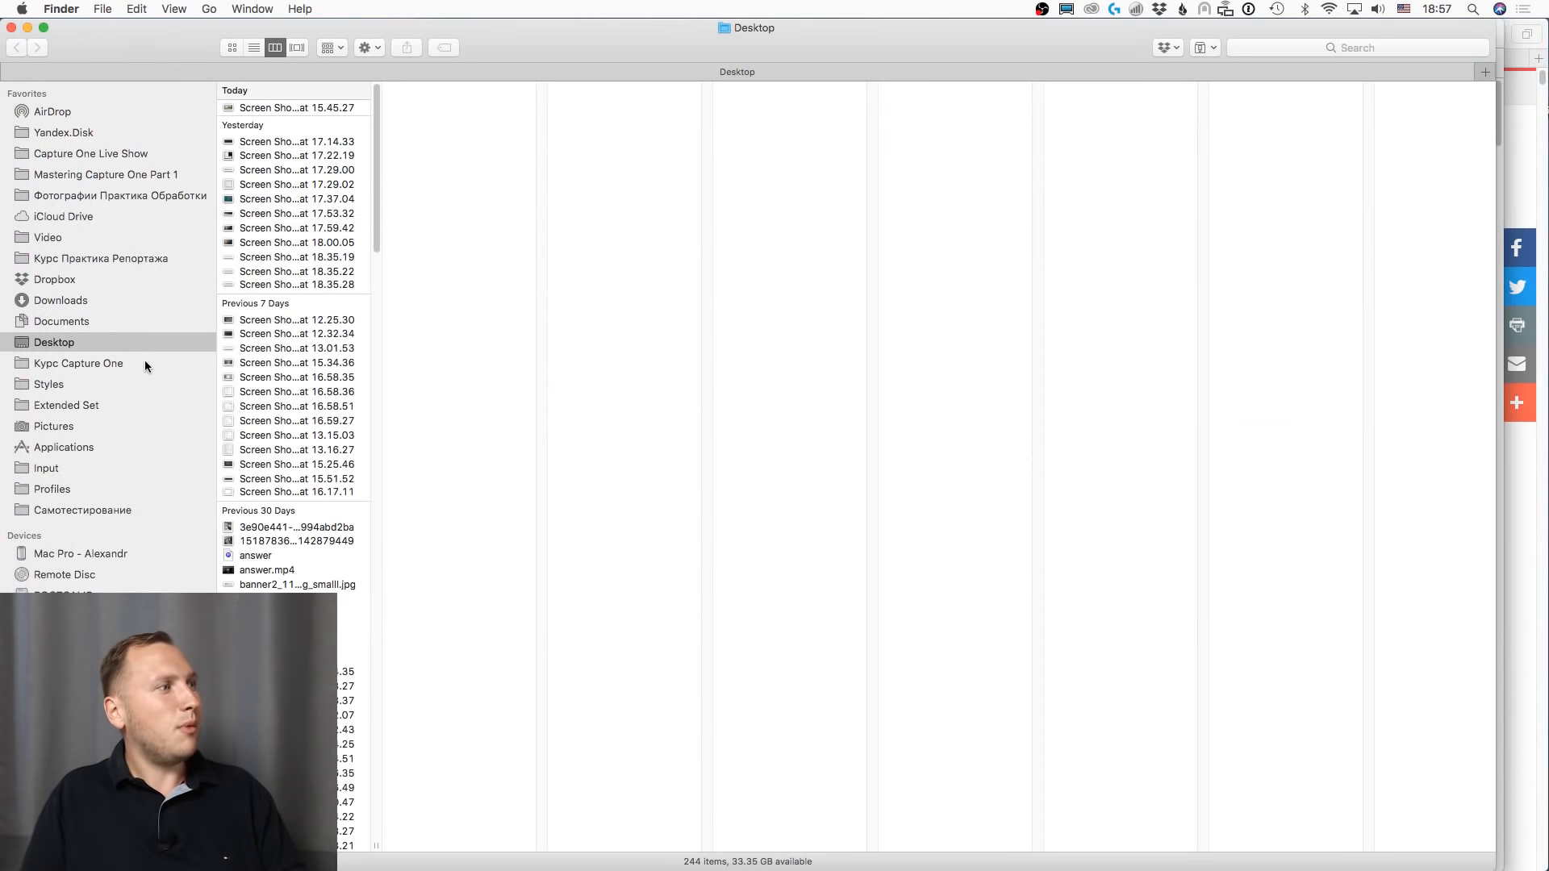
{"action": "left_click", "coordinate": [63, 448]}
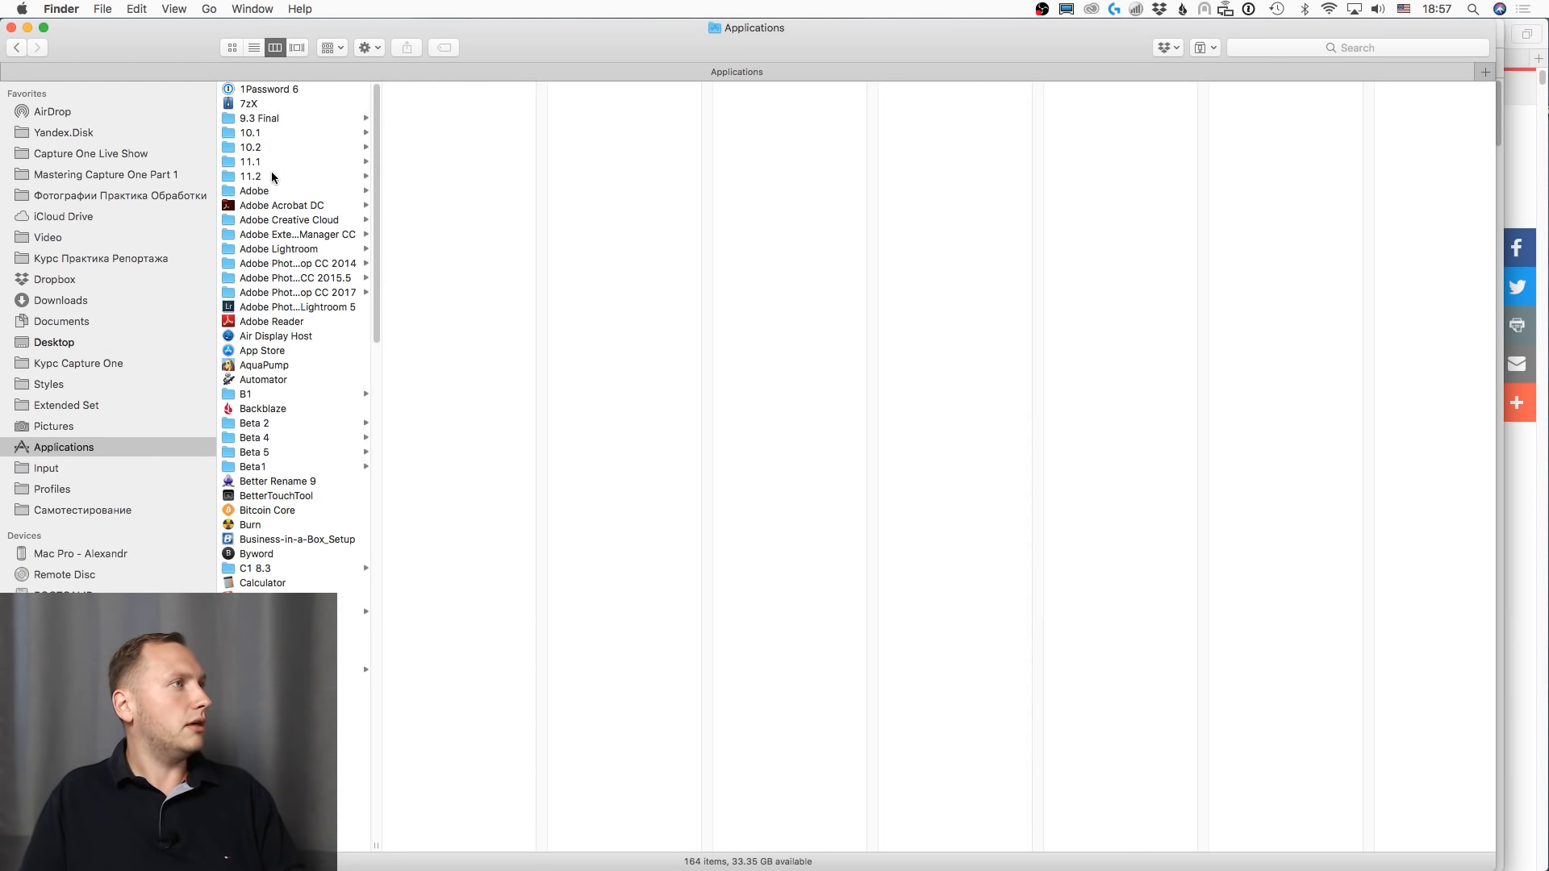
{"action": "left_click", "coordinate": [271, 174]}
{"action": "left_click", "coordinate": [463, 90]}
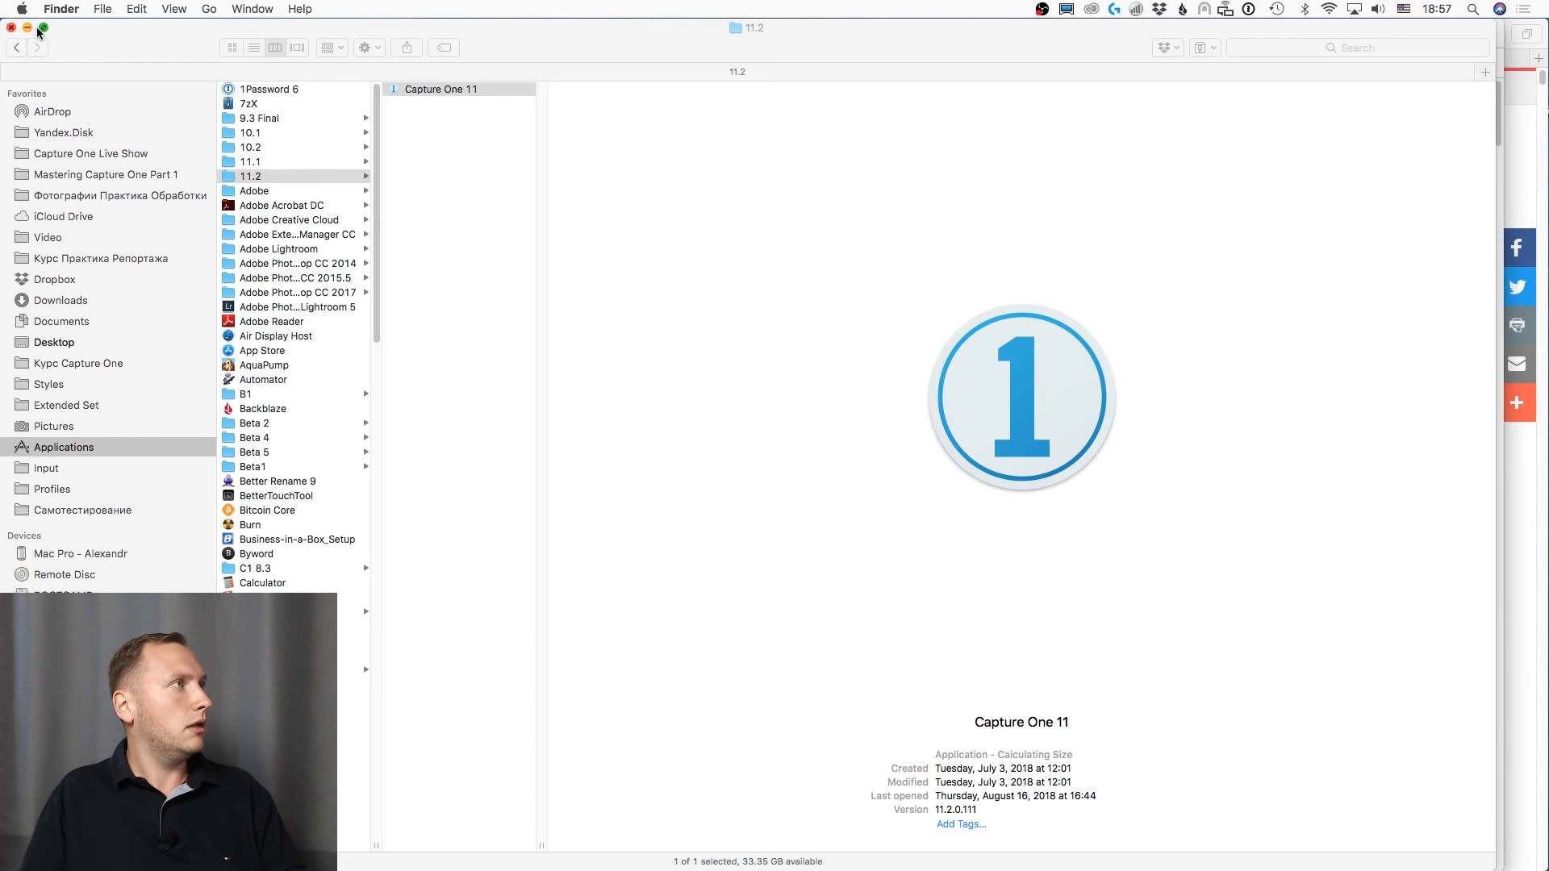
{"action": "left_click", "coordinate": [27, 27]}
{"action": "mouse_move", "coordinate": [1, 489]}
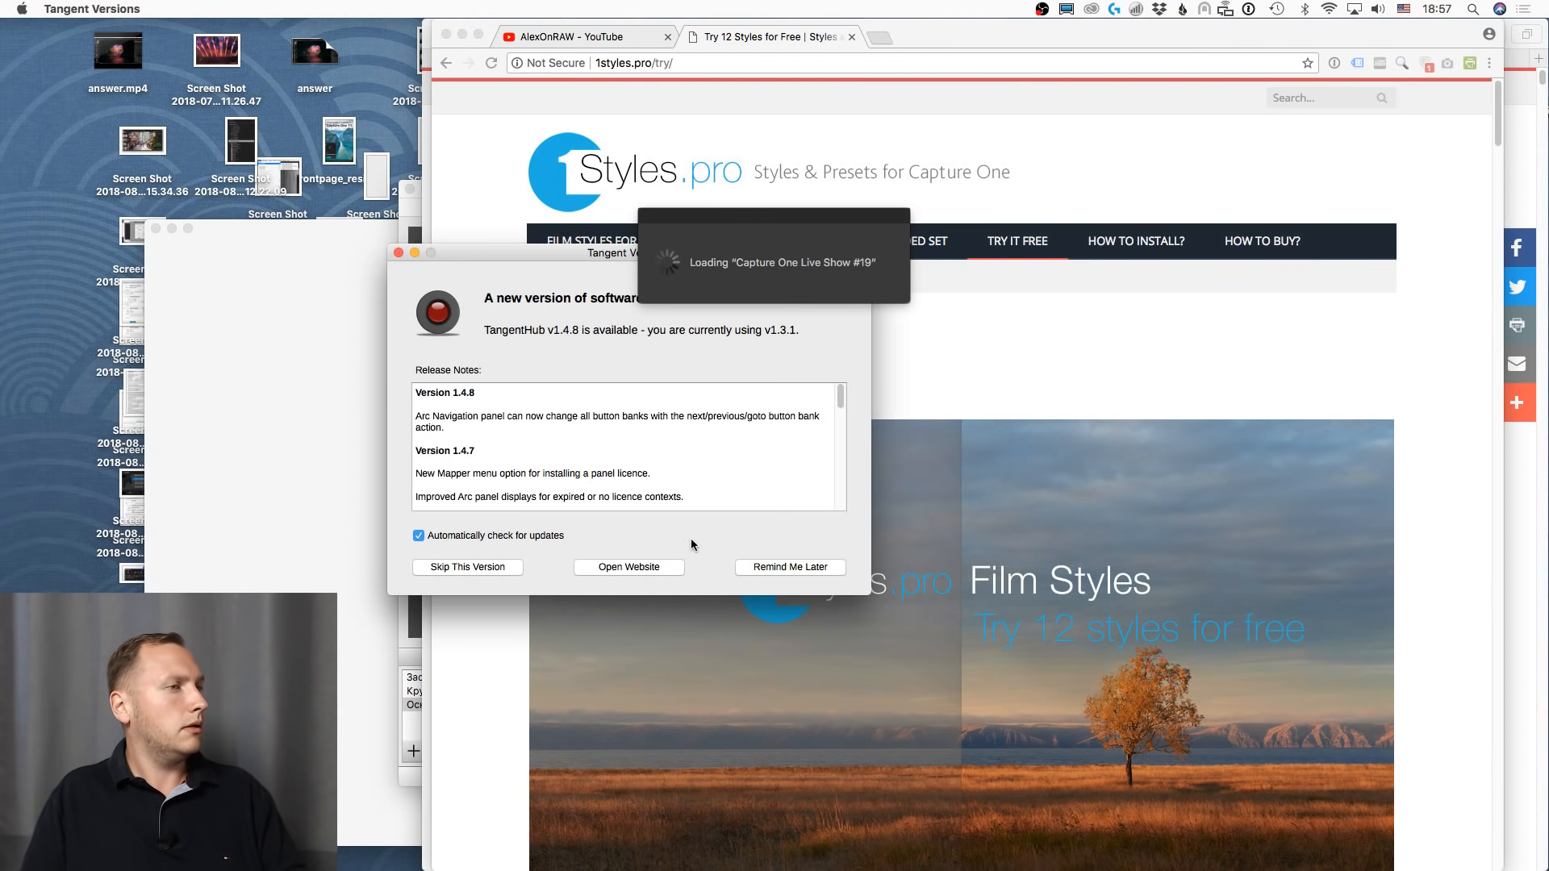
{"action": "left_click", "coordinate": [776, 568]}
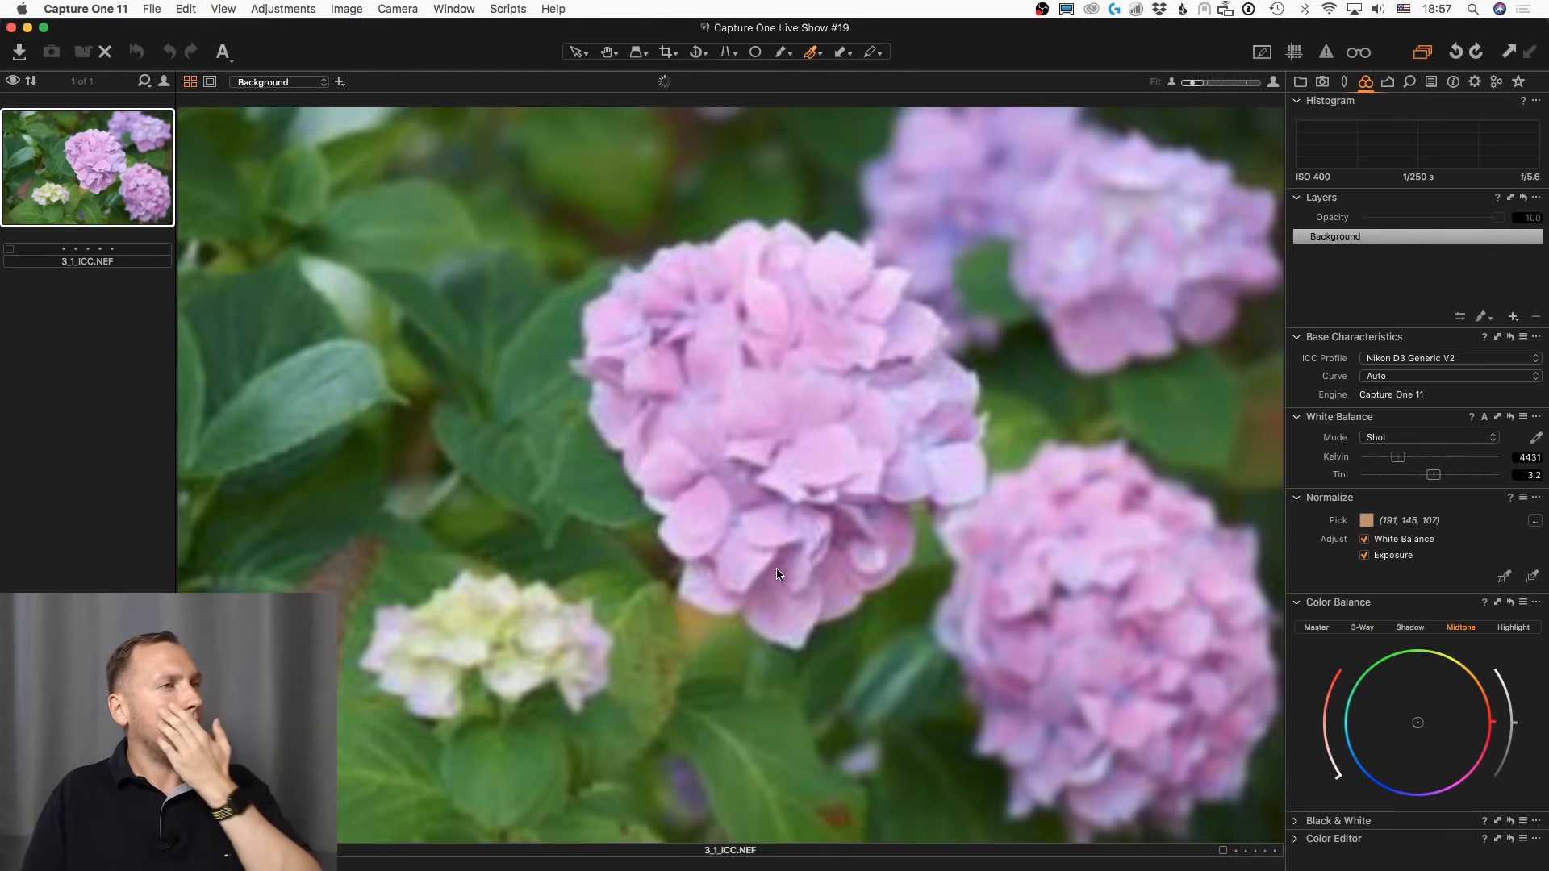
- Dismiss the Resource Hub and preview the NikonD3 GREEN DARK V profile from the Other ICC profiles on the hydrangea photo
{"action": "left_click", "coordinate": [1425, 360]}
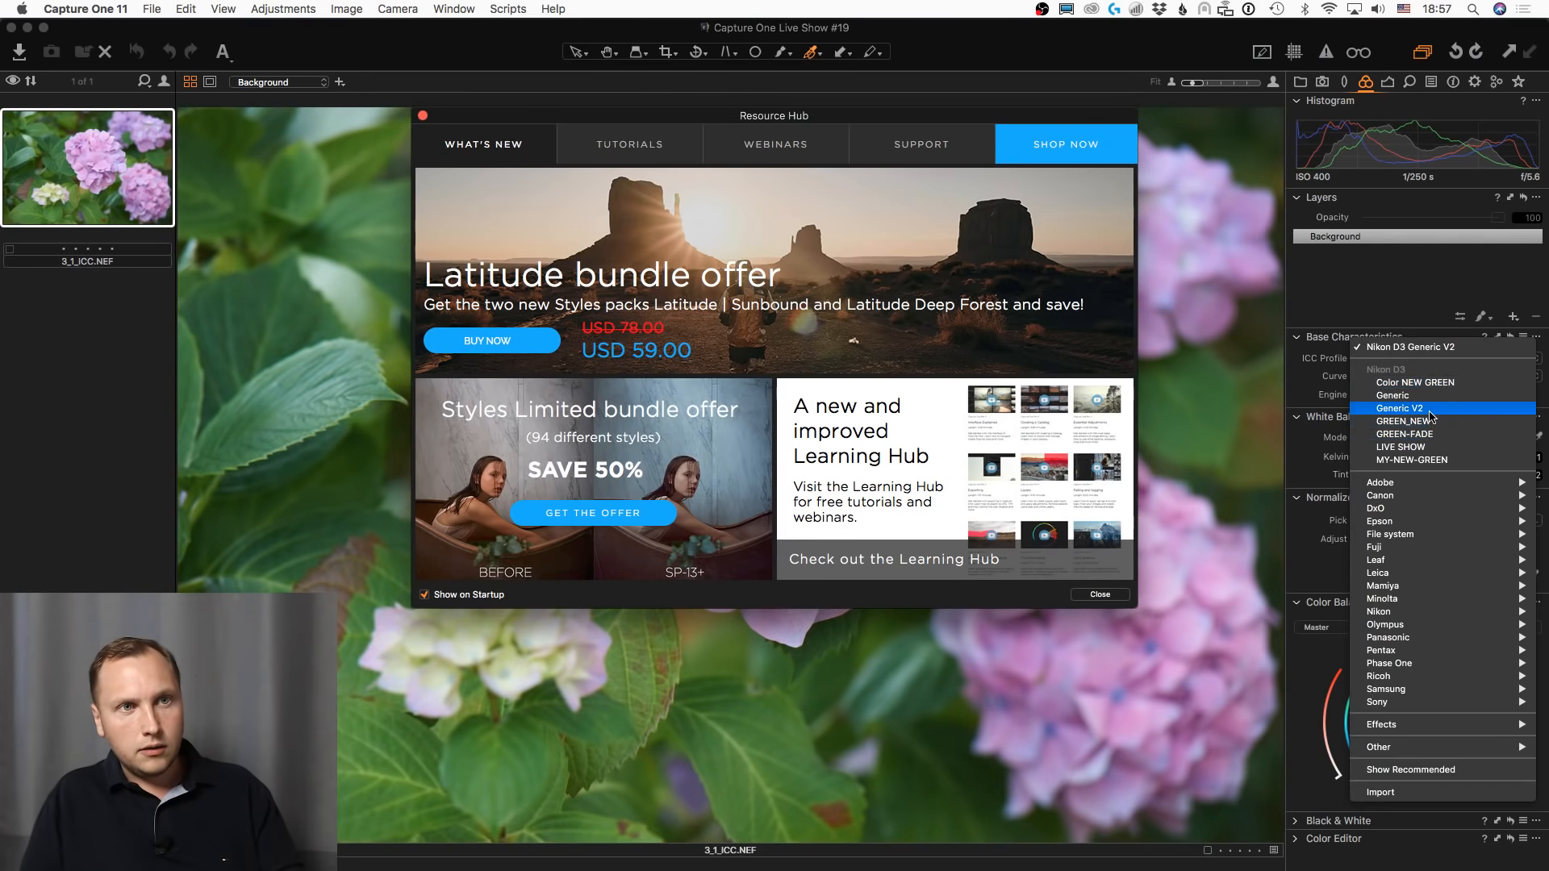
{"action": "mouse_move", "coordinate": [1384, 749]}
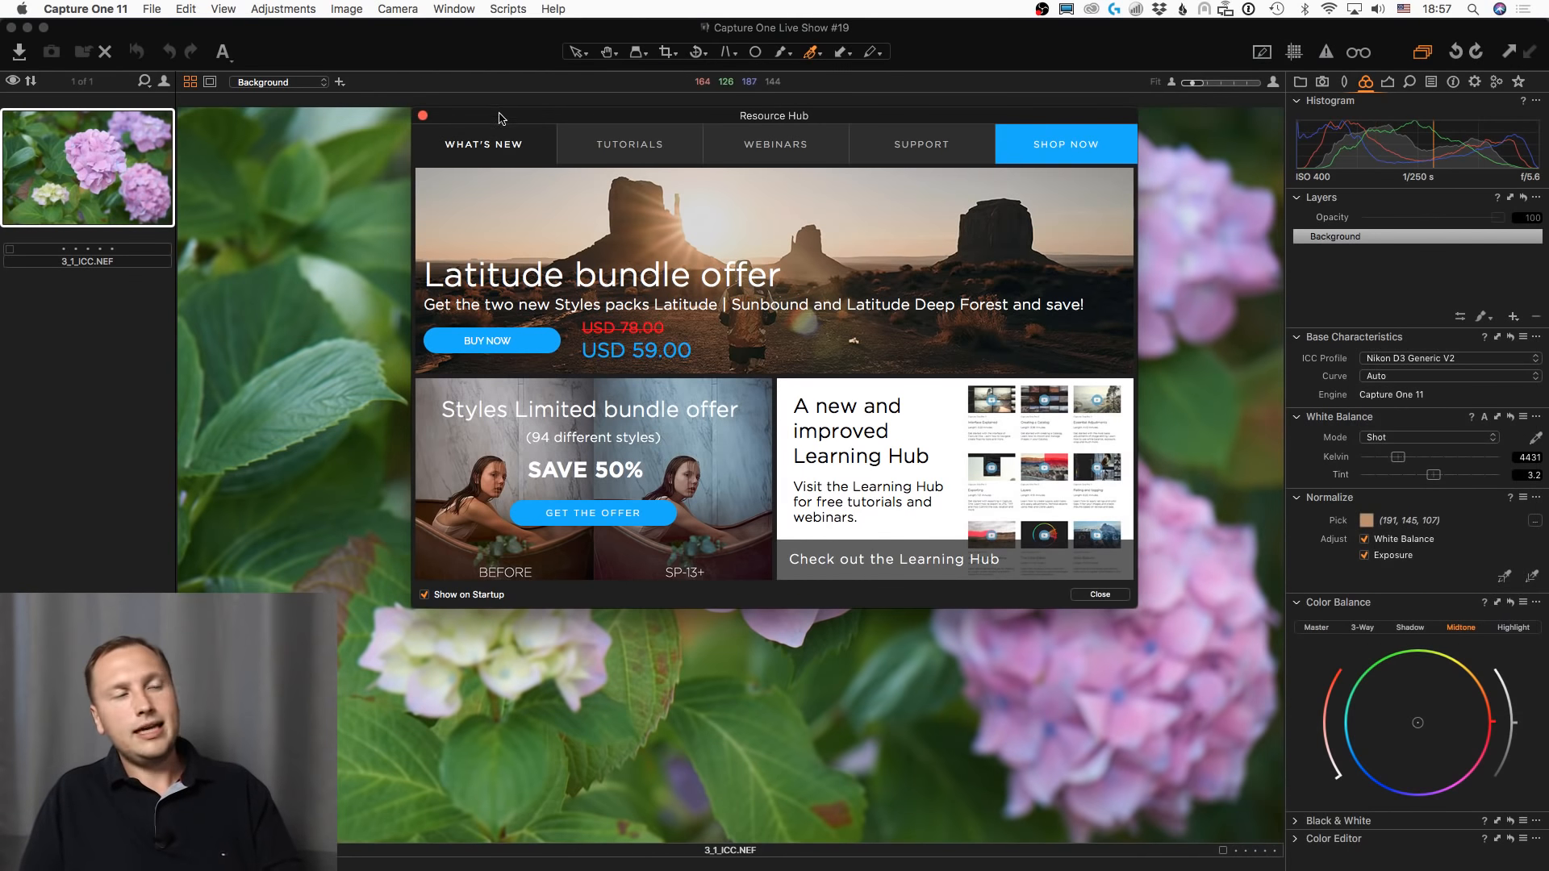
{"action": "left_click", "coordinate": [422, 116]}
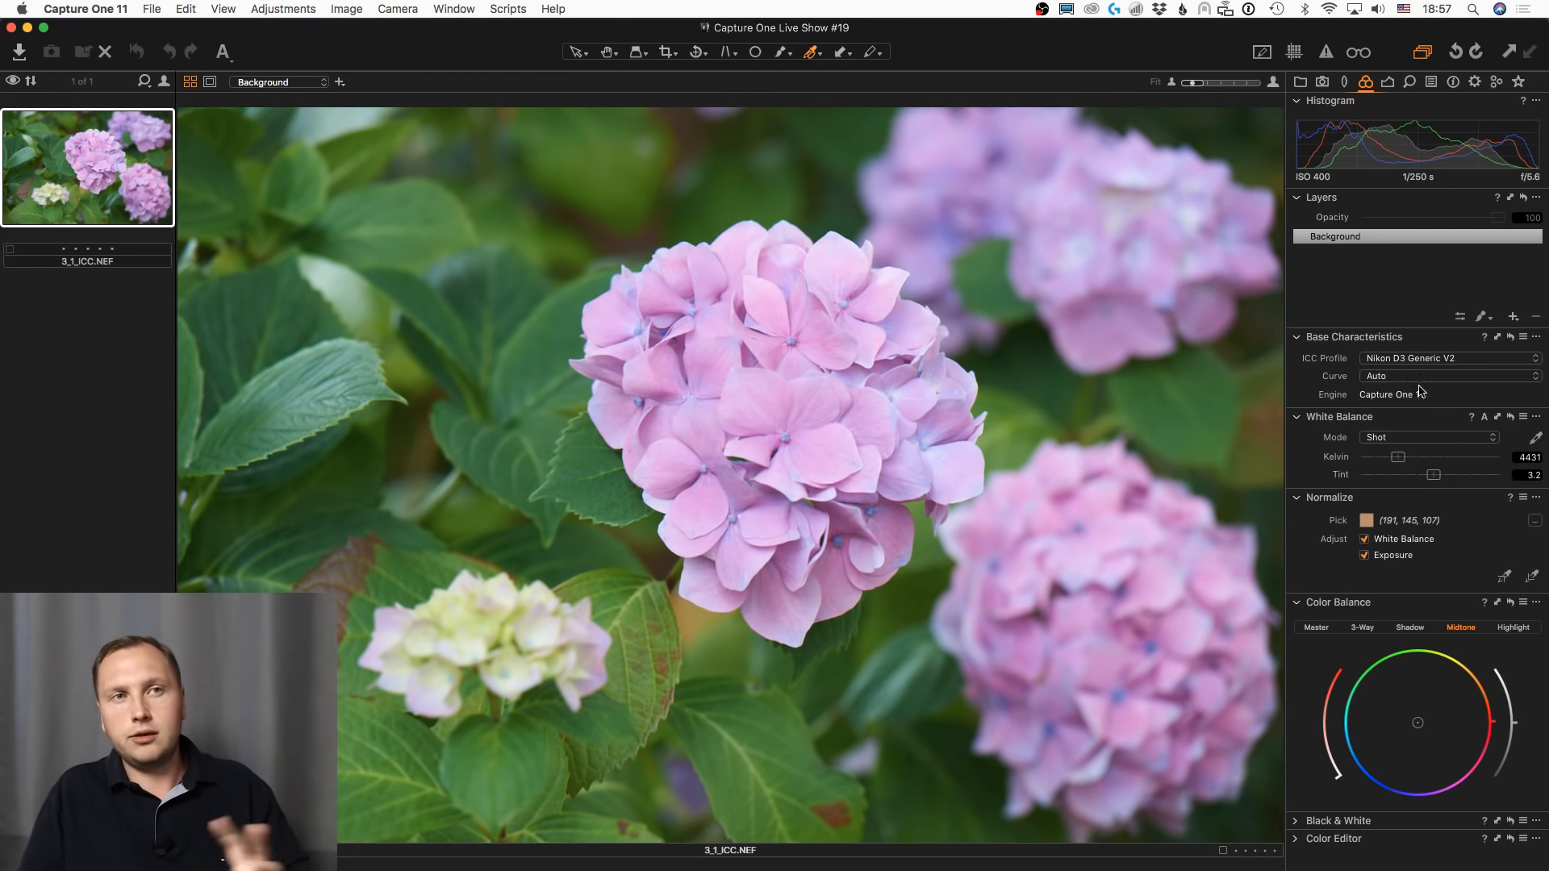
{"action": "left_click", "coordinate": [1438, 360]}
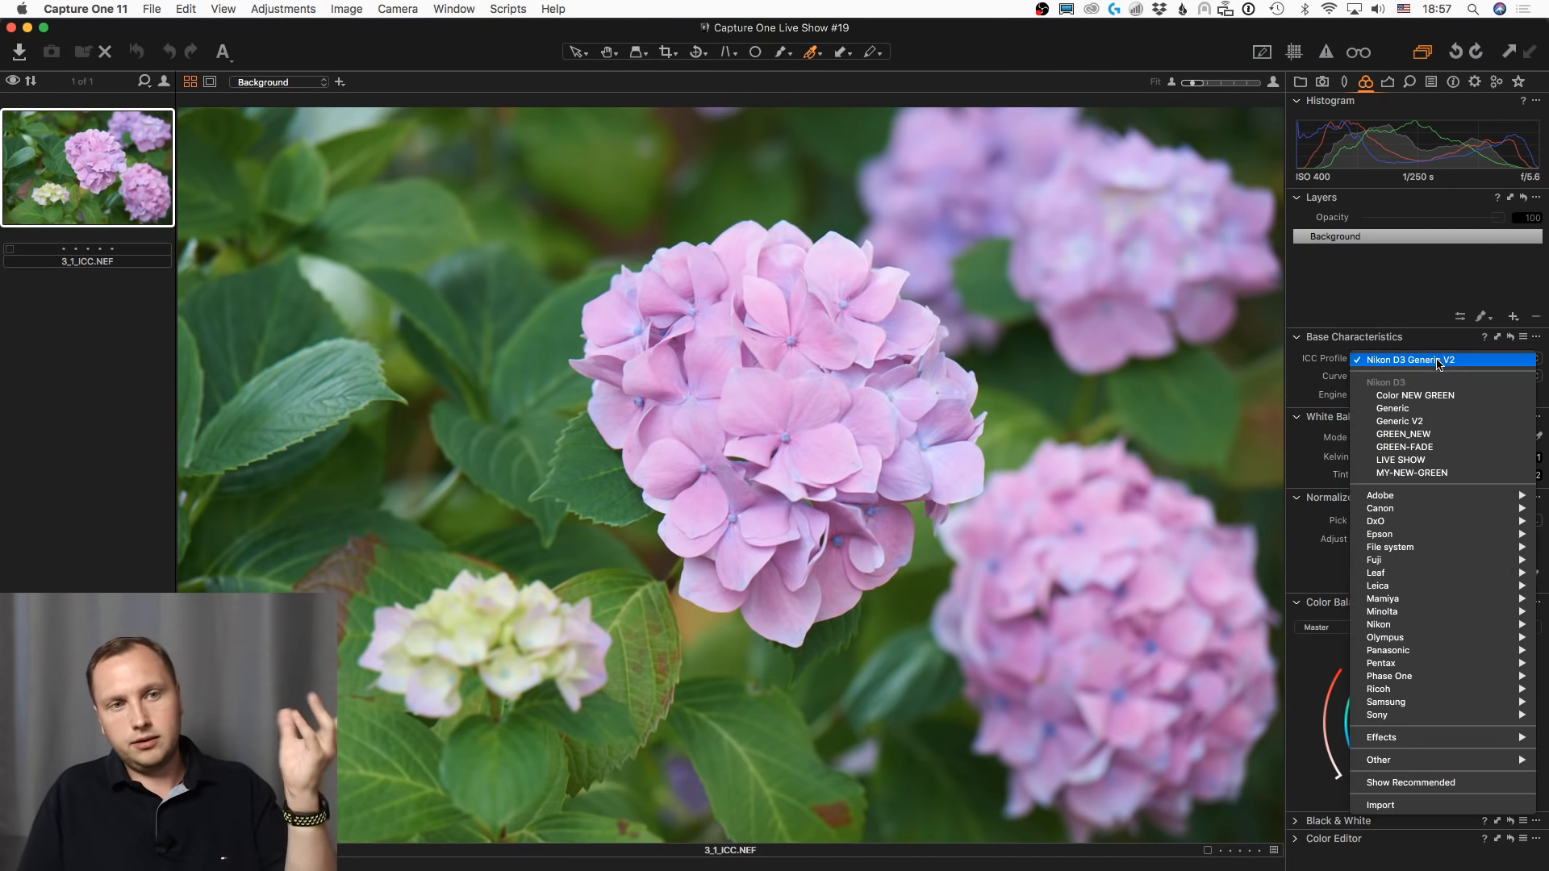
{"action": "mouse_move", "coordinate": [1432, 762]}
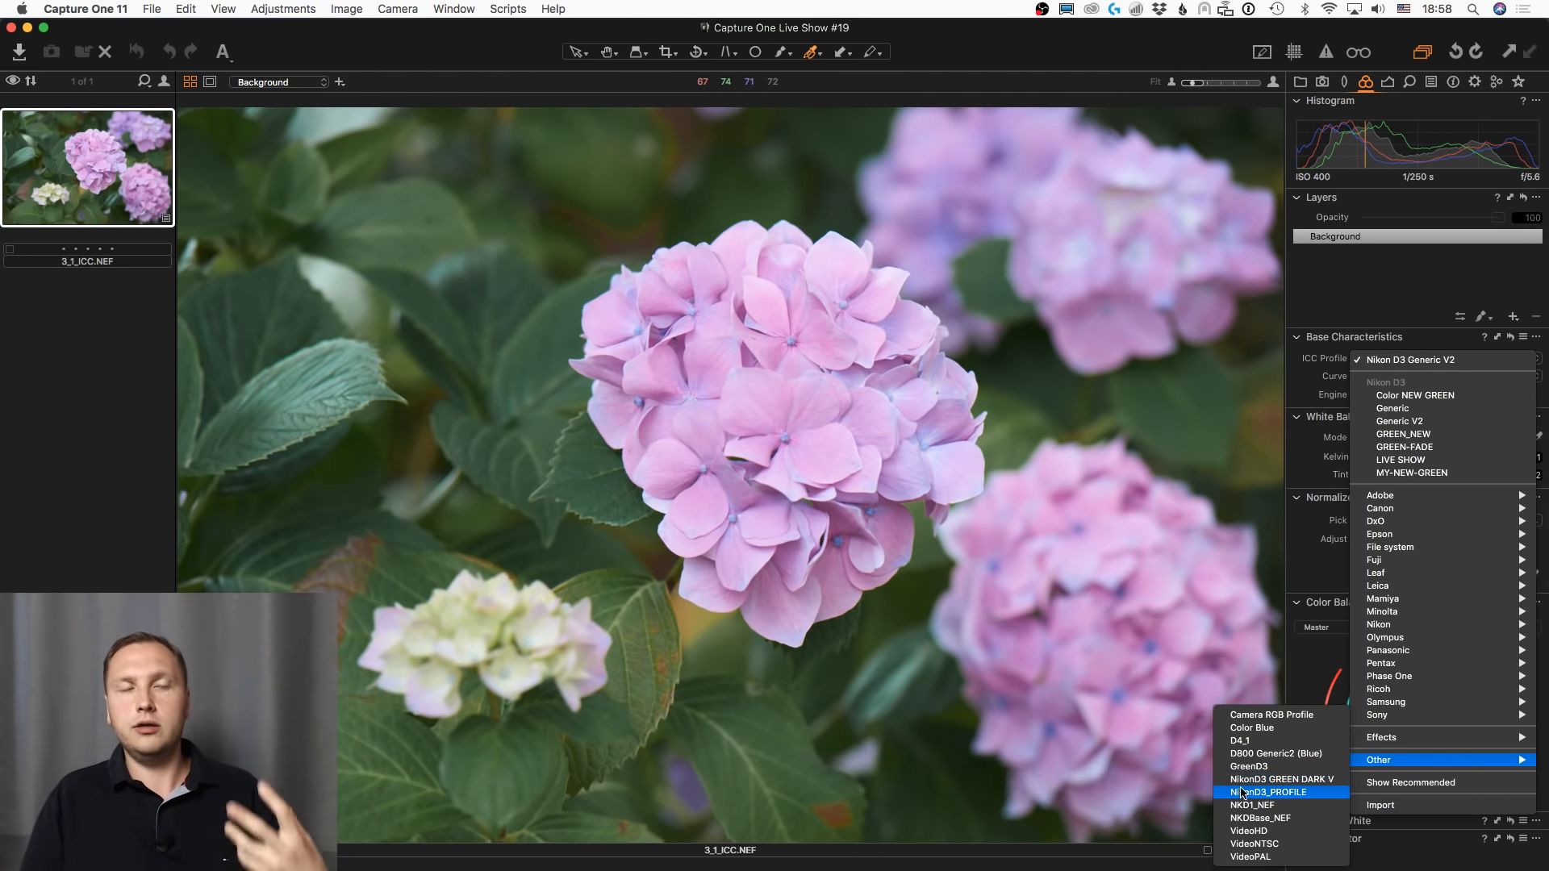
{"action": "left_click", "coordinate": [1303, 87]}
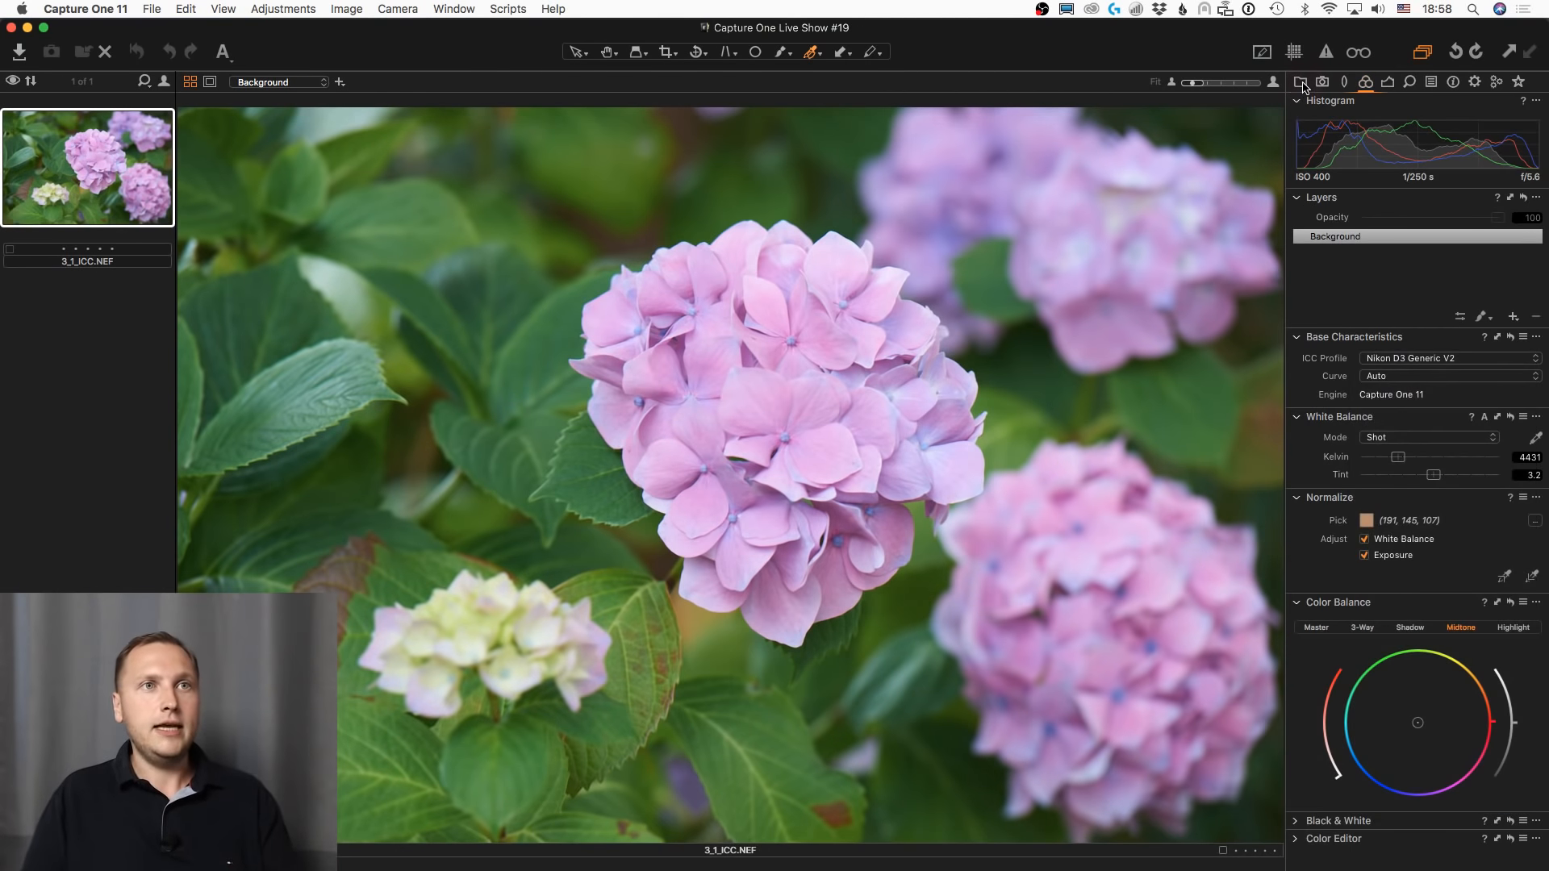
- Show all images in the catalog and filter them by the NIKON D3 camera model
{"action": "left_click", "coordinate": [1301, 83]}
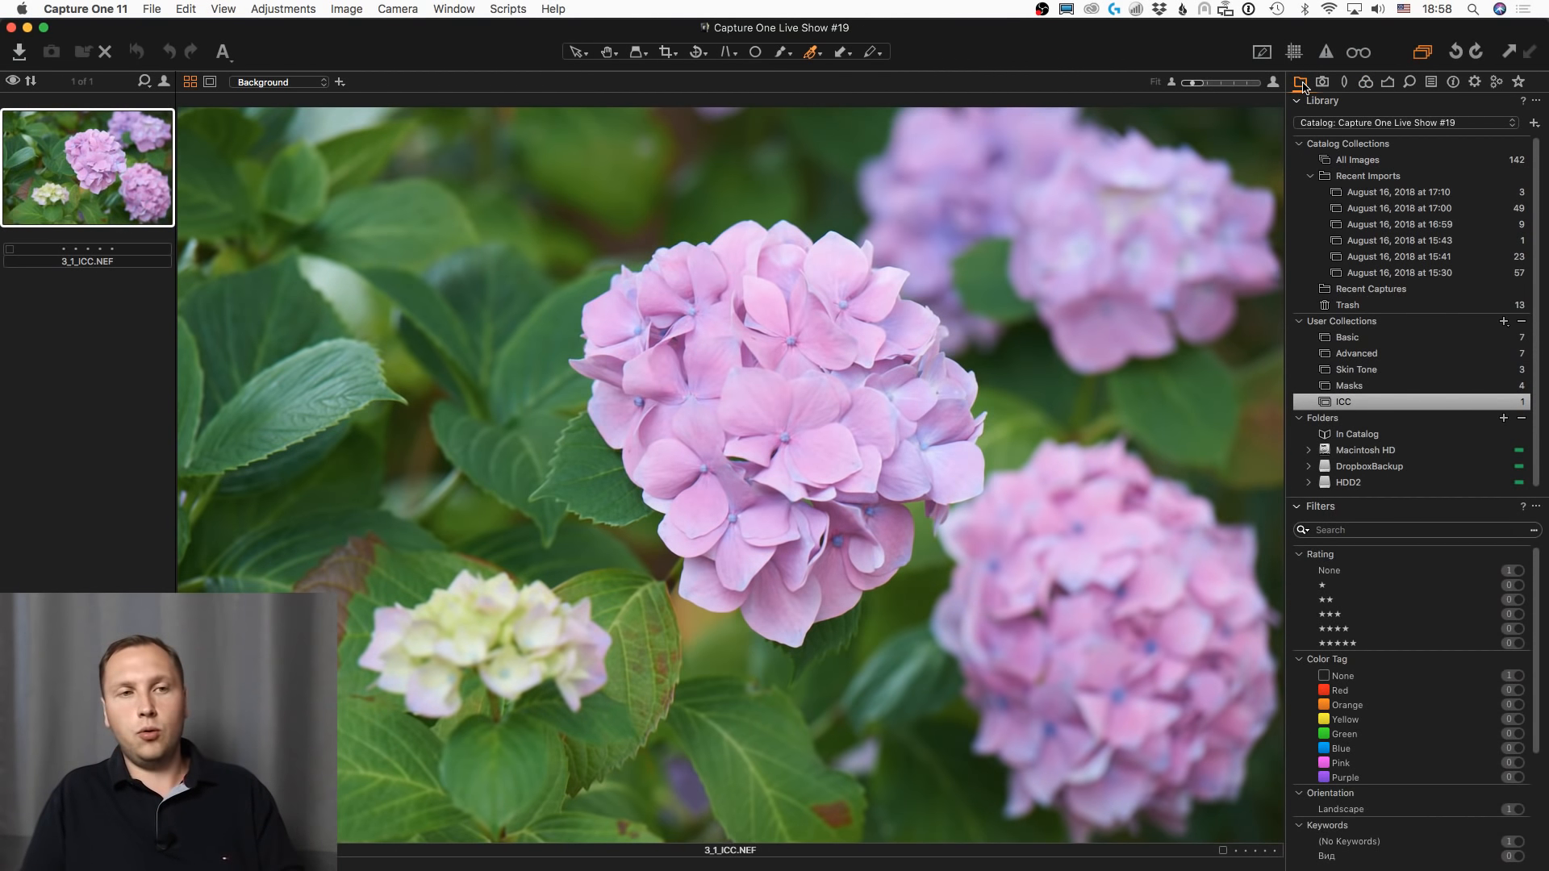
{"action": "scroll", "coordinate": [1502, 742], "scroll_direction": "down", "scroll_amount": 5}
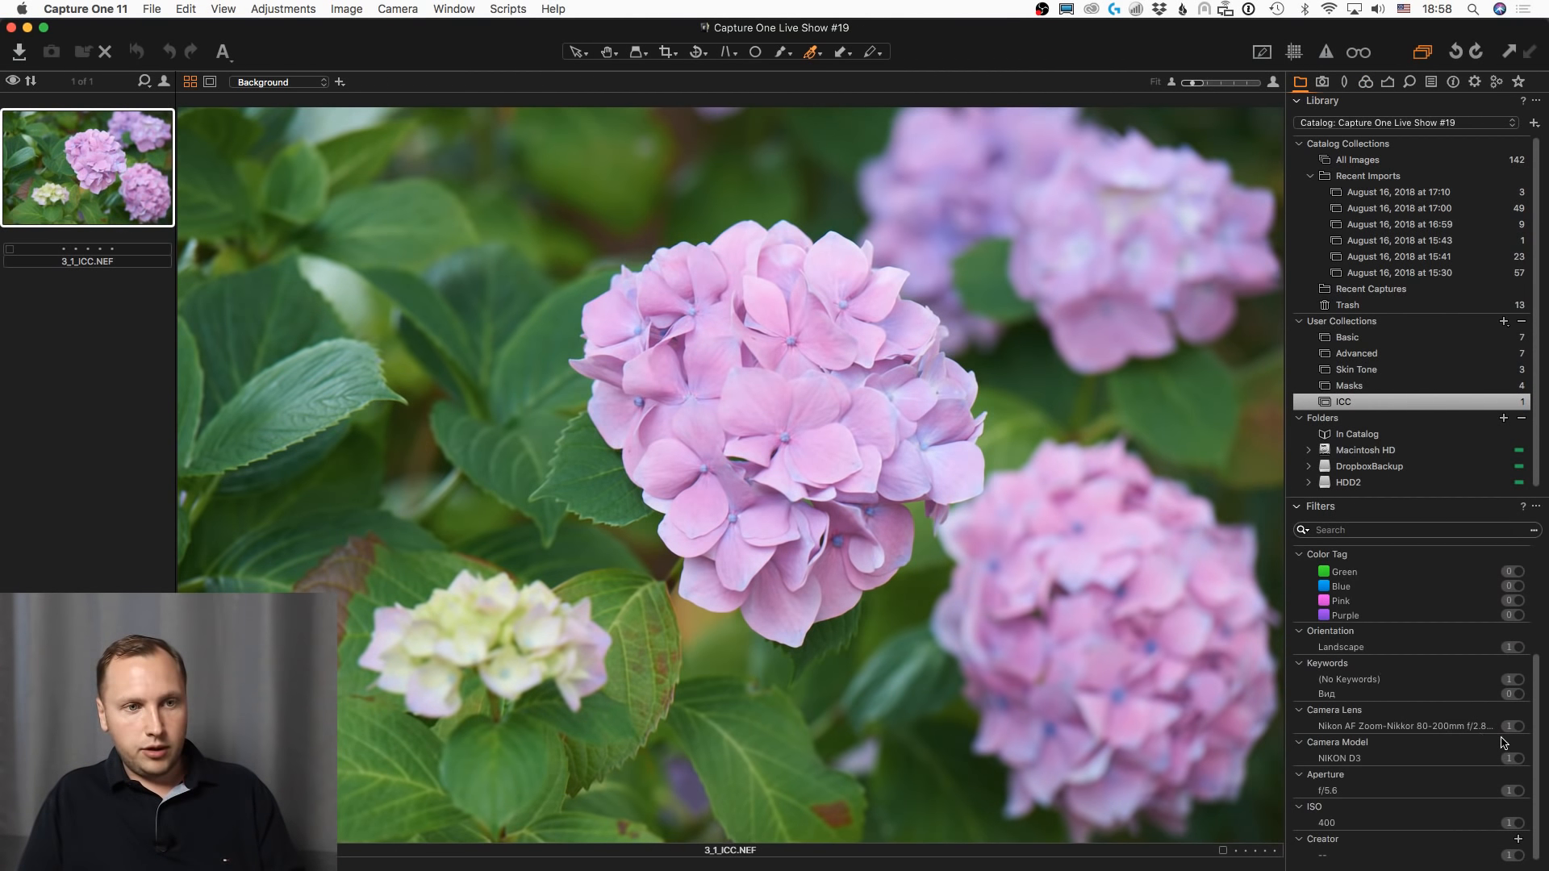
{"action": "left_click", "coordinate": [1384, 161]}
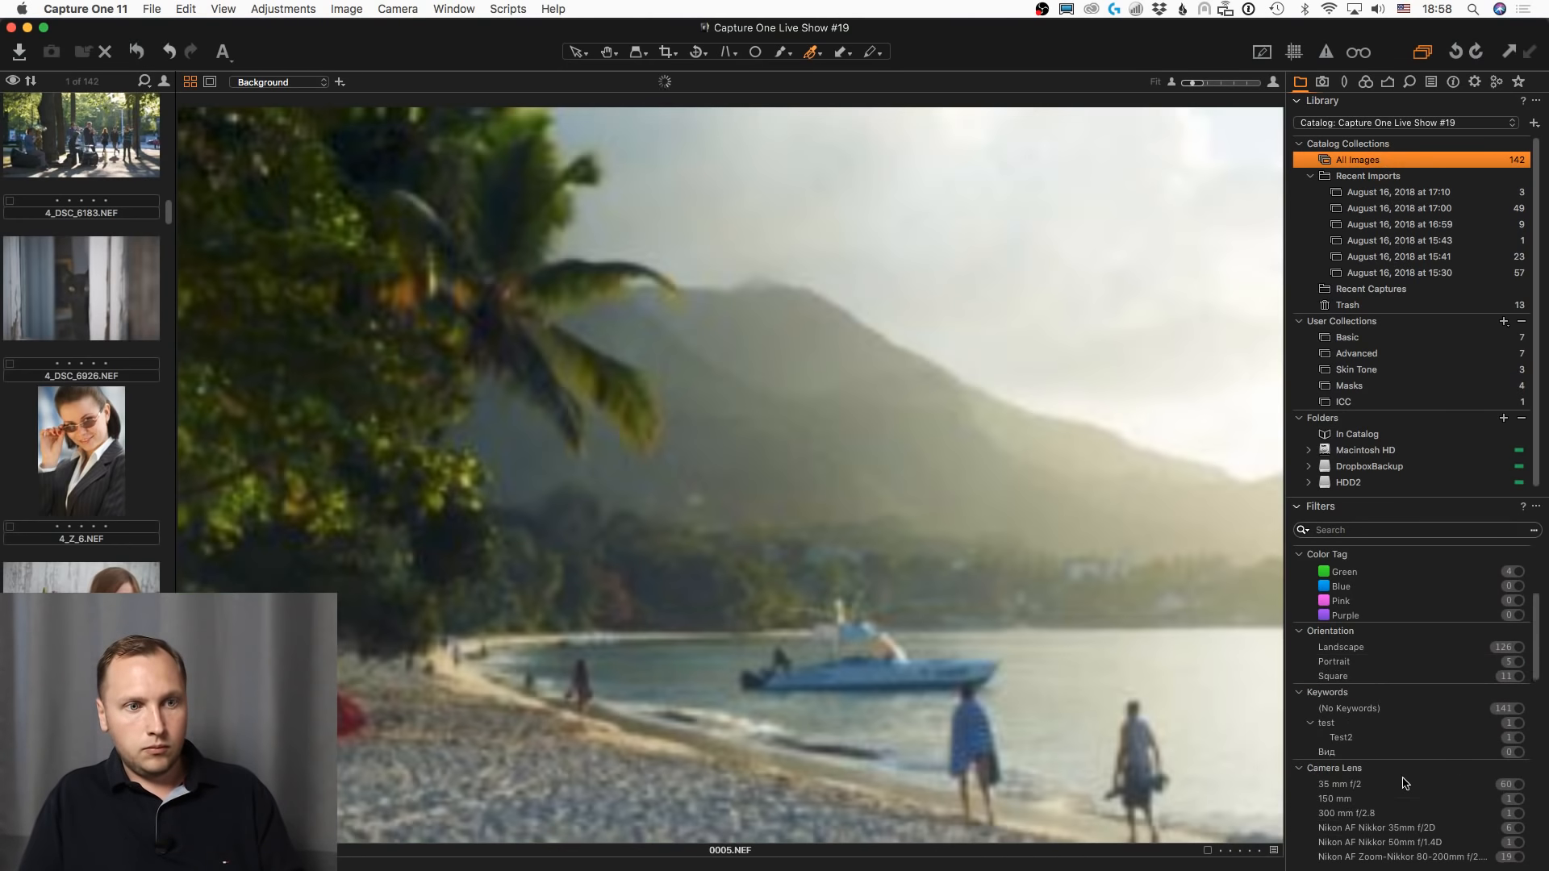
{"action": "scroll", "coordinate": [1405, 782], "scroll_direction": "down", "scroll_amount": 5}
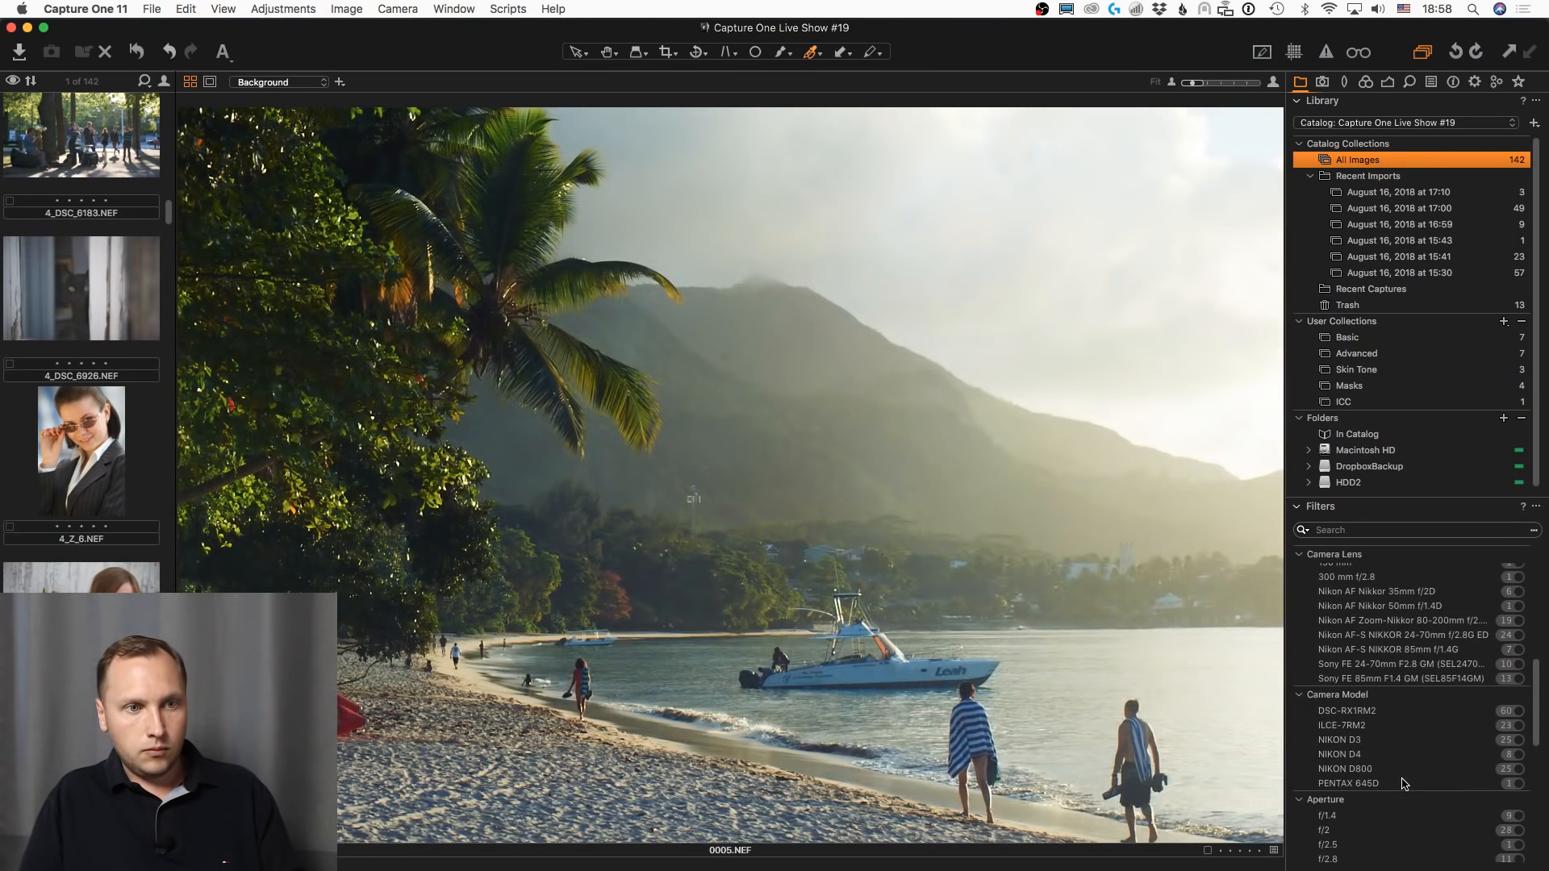
{"action": "left_click", "coordinate": [1518, 739]}
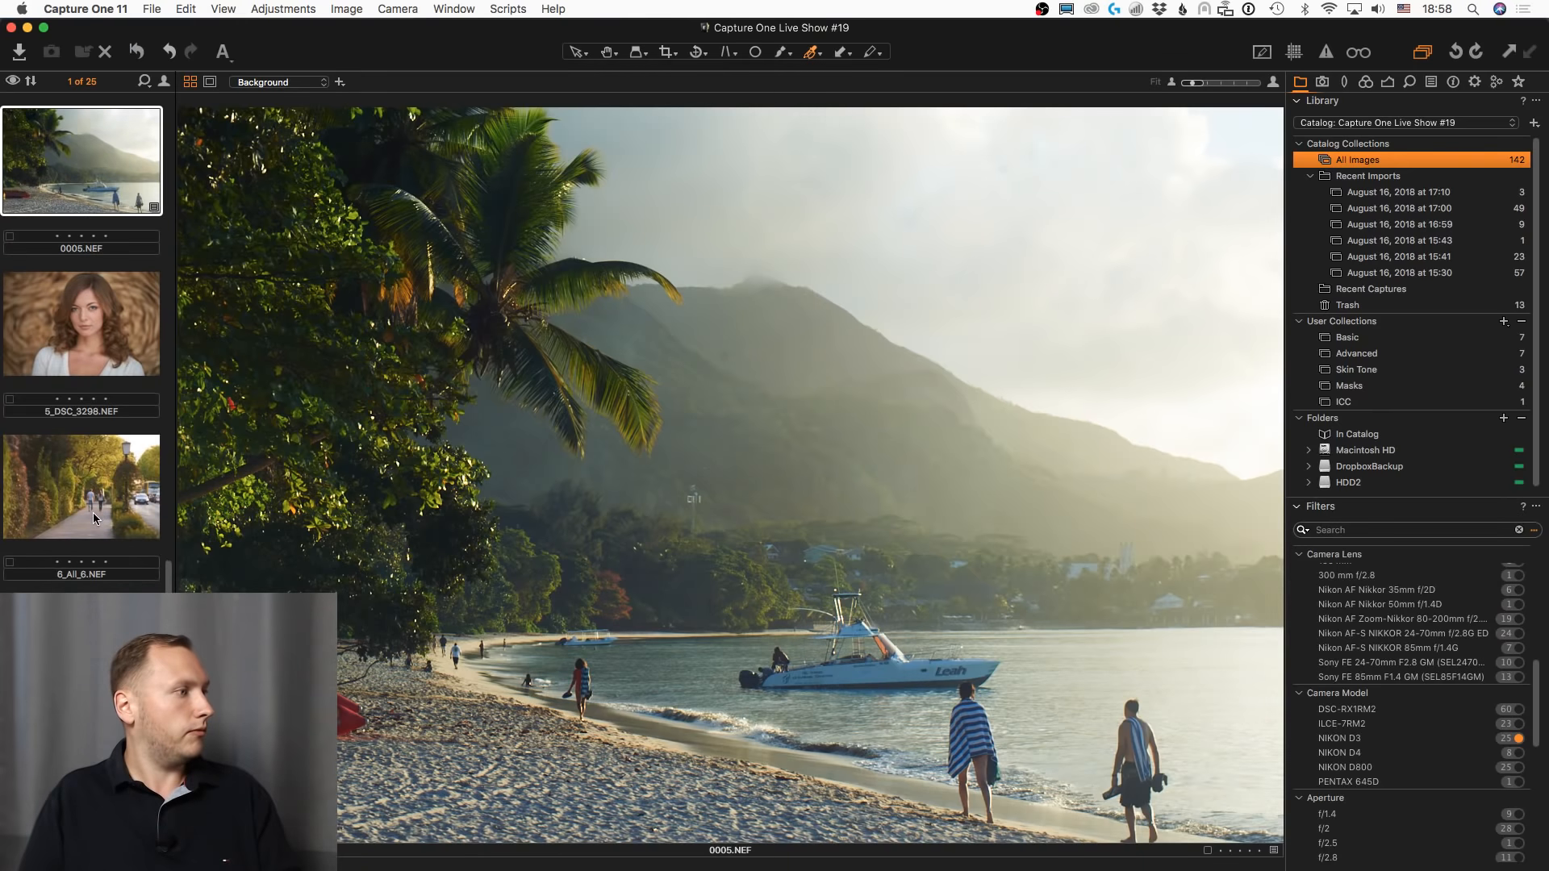
- Open the tree-lined street photo 6_All_6.NEF and look through its ICC profile list, including the Other profiles
{"action": "scroll", "coordinate": [92, 512], "scroll_direction": "down", "scroll_amount": 3}
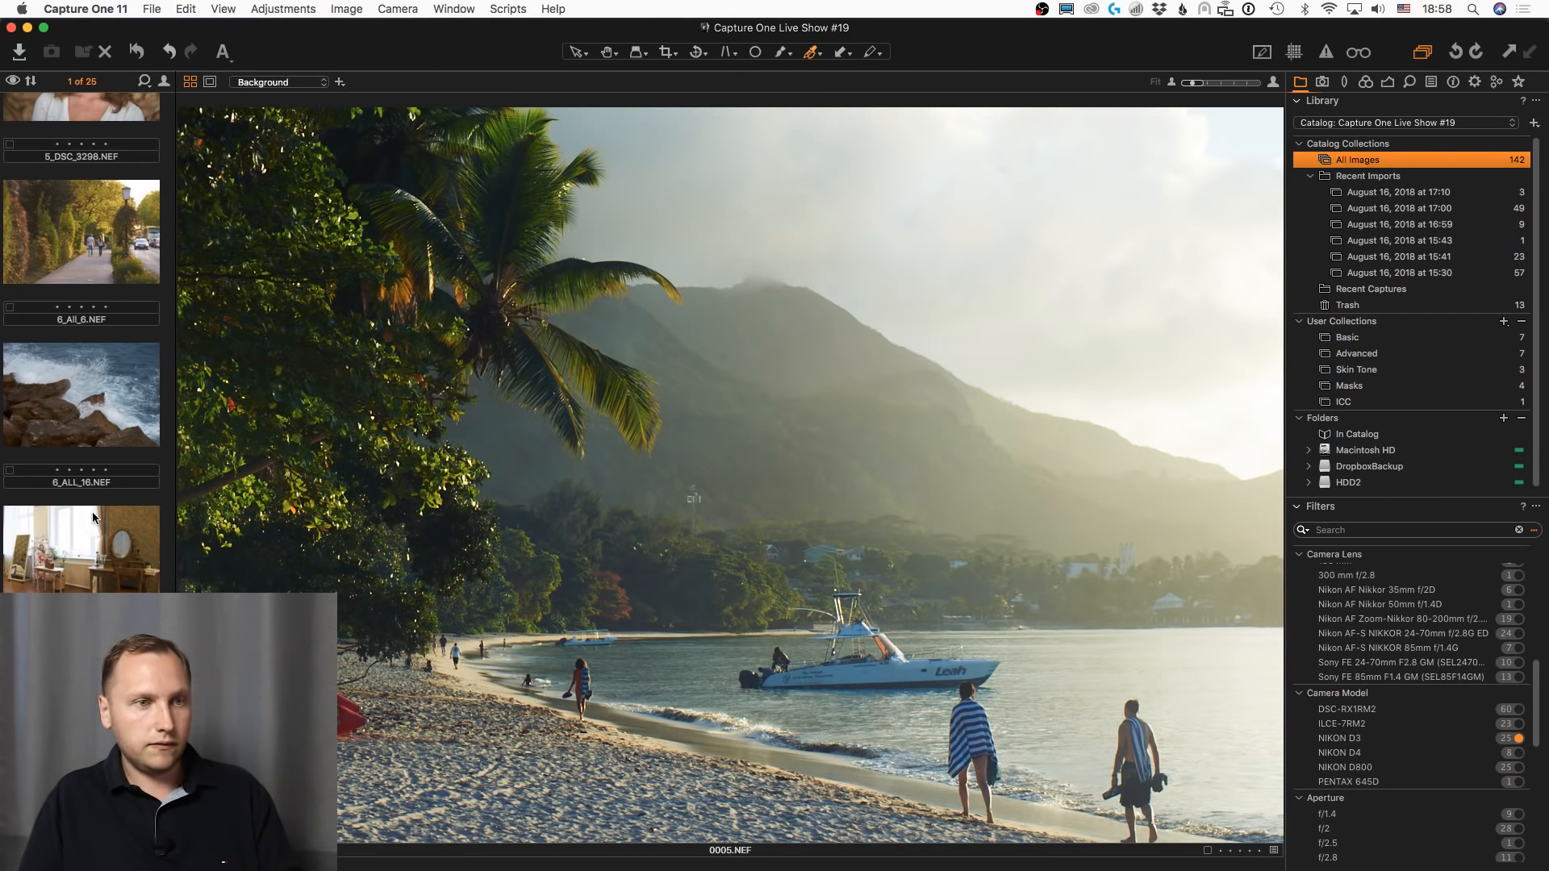
{"action": "scroll", "coordinate": [94, 517], "scroll_direction": "up", "scroll_amount": 3}
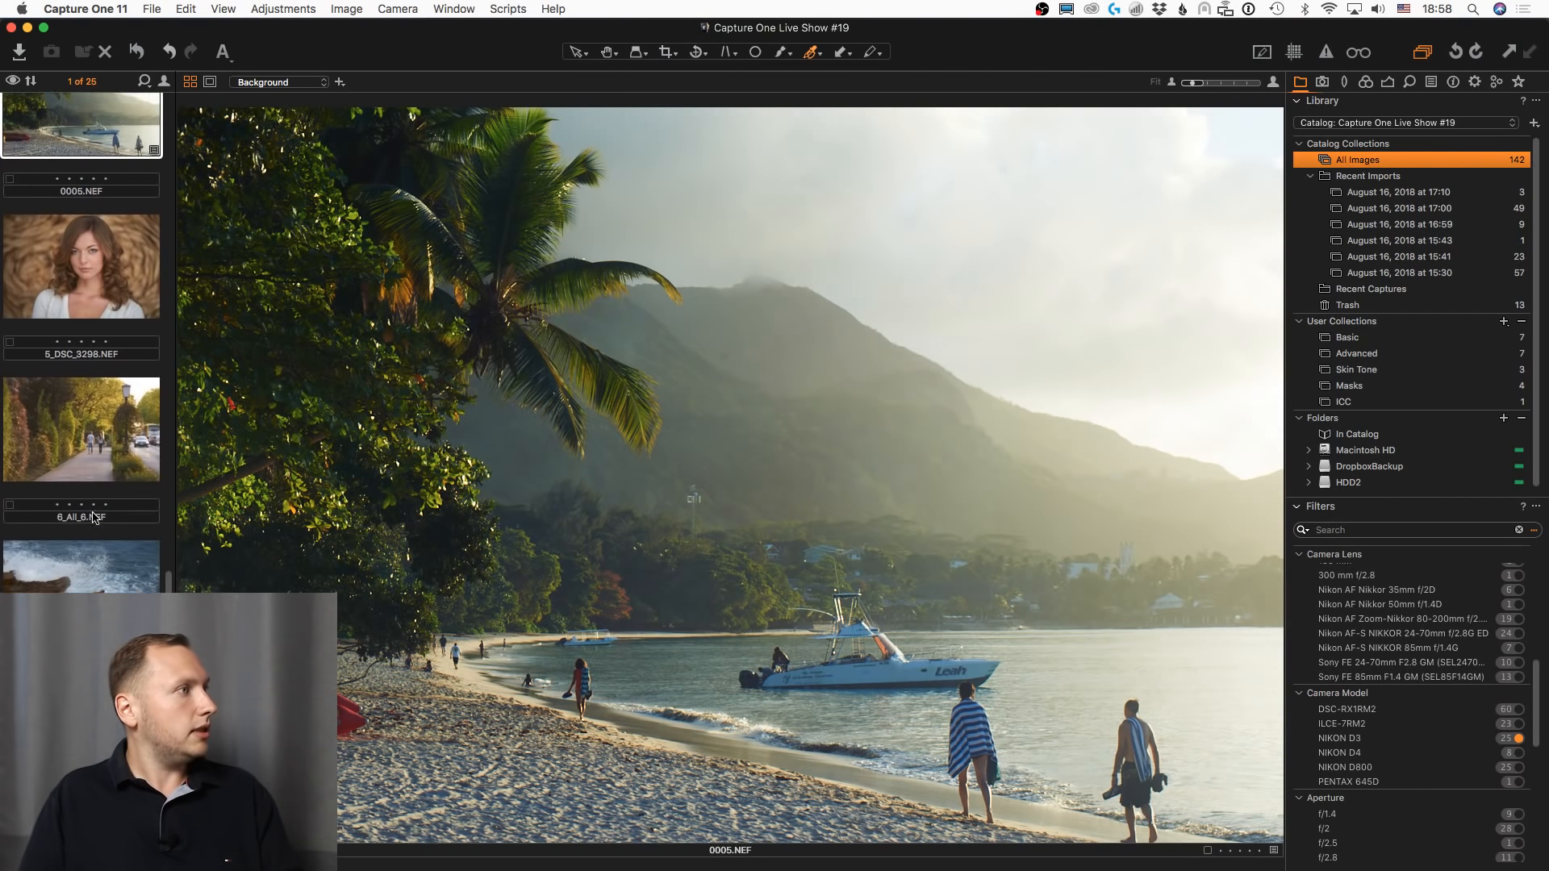
{"action": "left_click", "coordinate": [107, 465]}
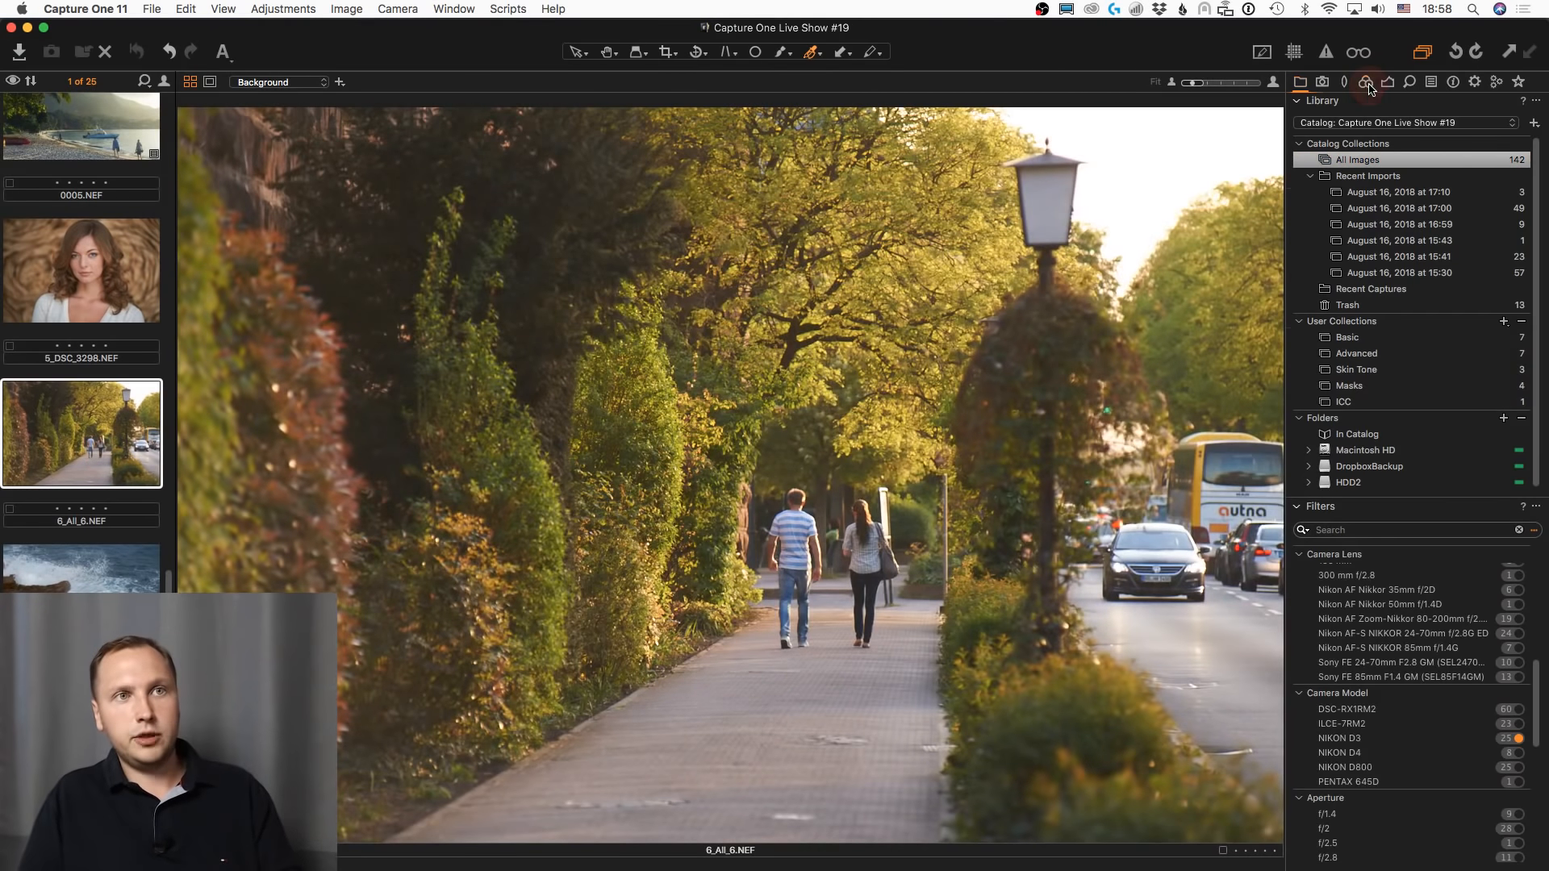
{"action": "left_click", "coordinate": [1365, 83]}
{"action": "left_click", "coordinate": [1412, 360]}
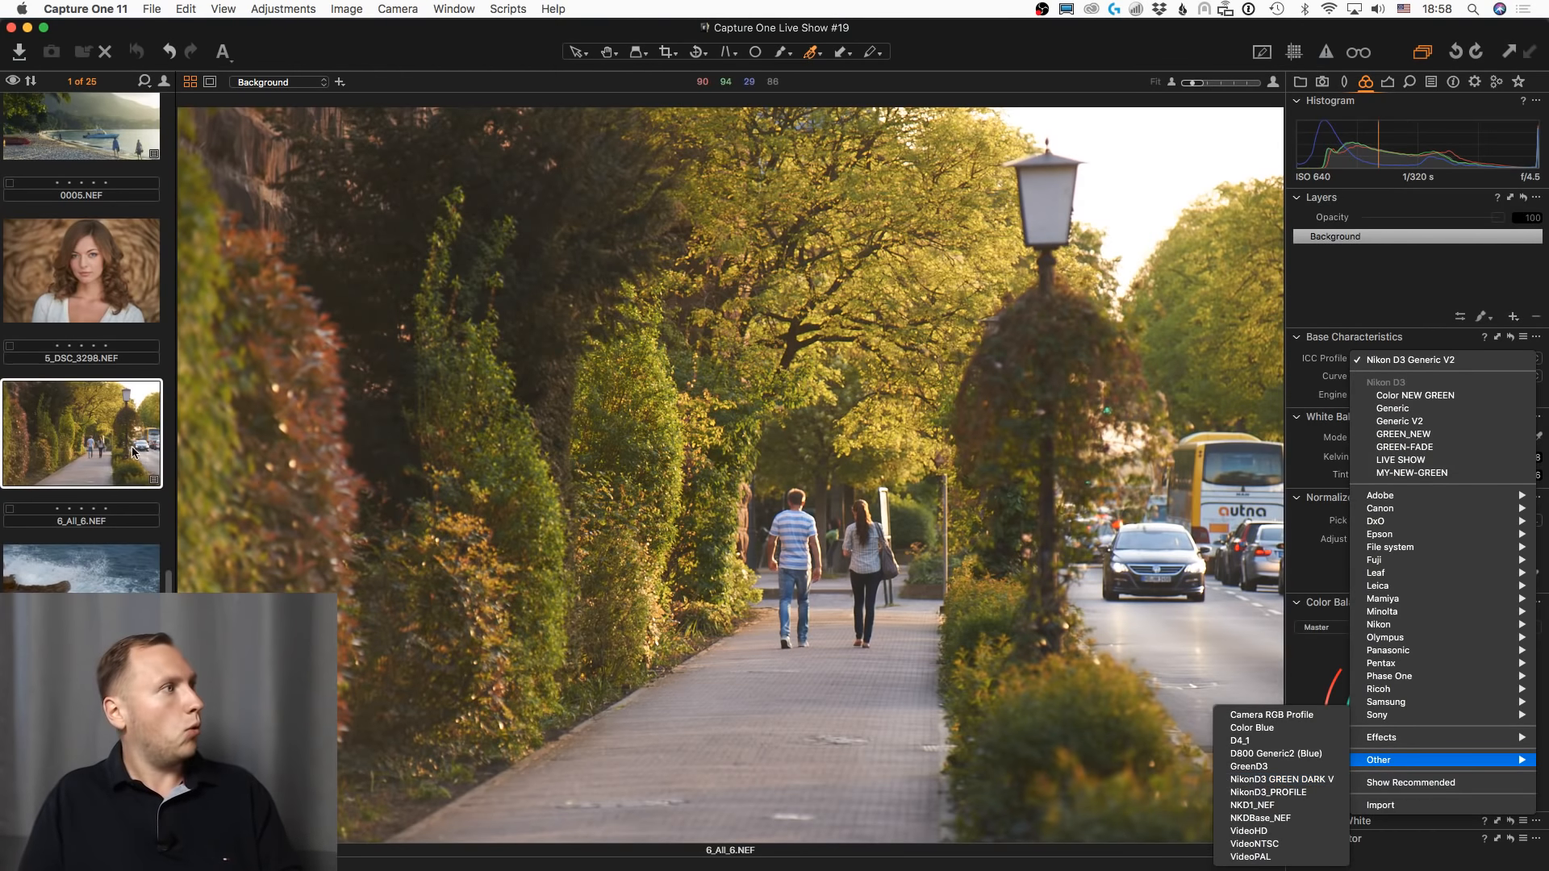
- Switch to the beach photo 0005.NEF and reset all its adjustments
{"action": "left_click", "coordinate": [105, 139]}
{"action": "left_click", "coordinate": [108, 137]}
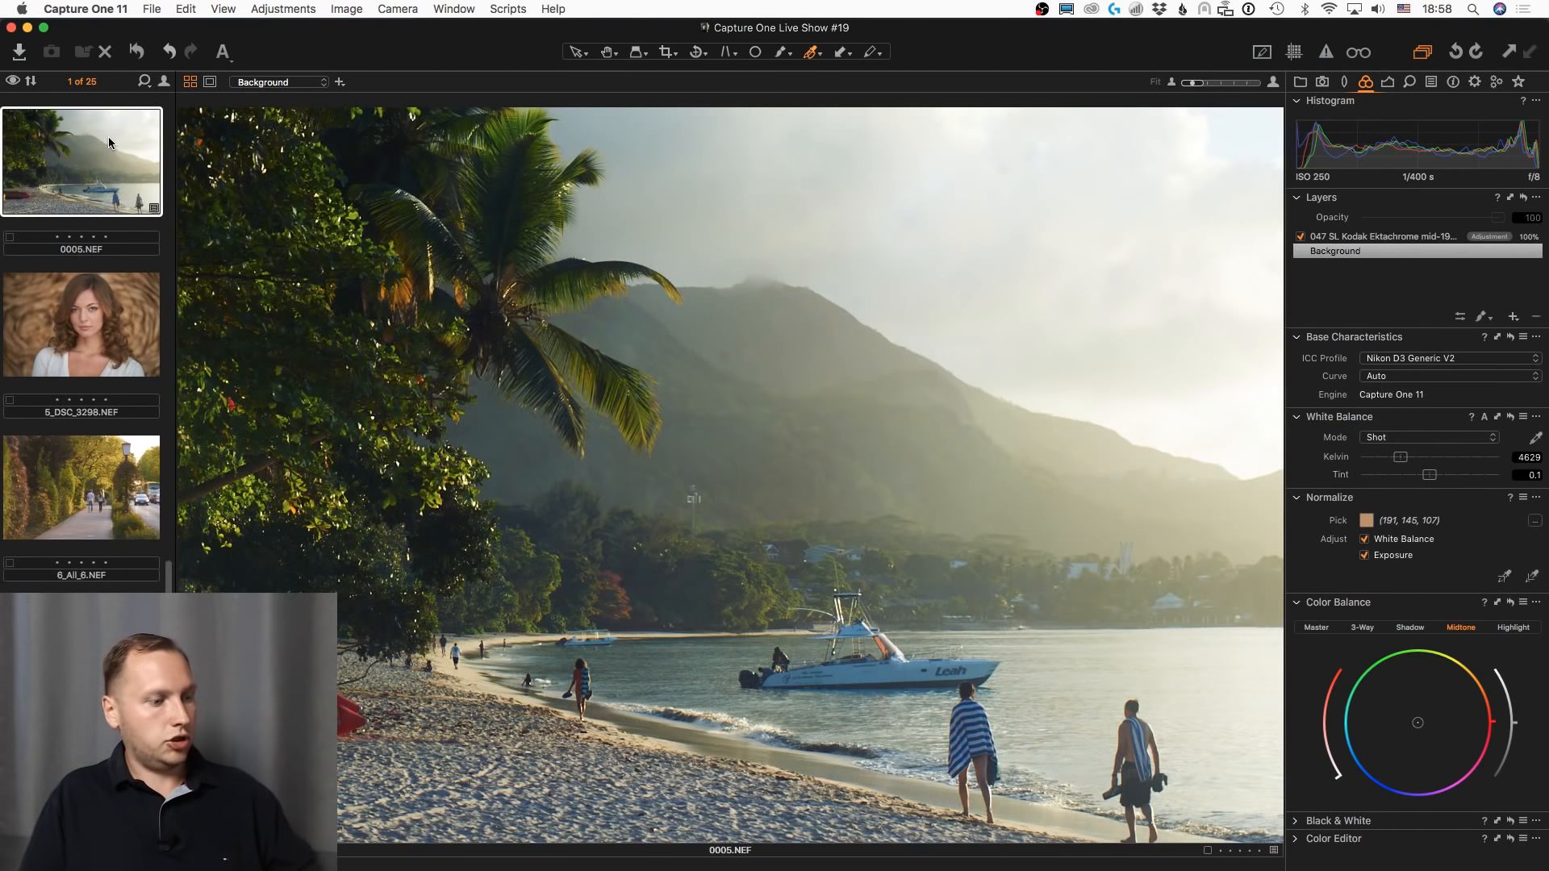
{"action": "key", "text": "super+r"}
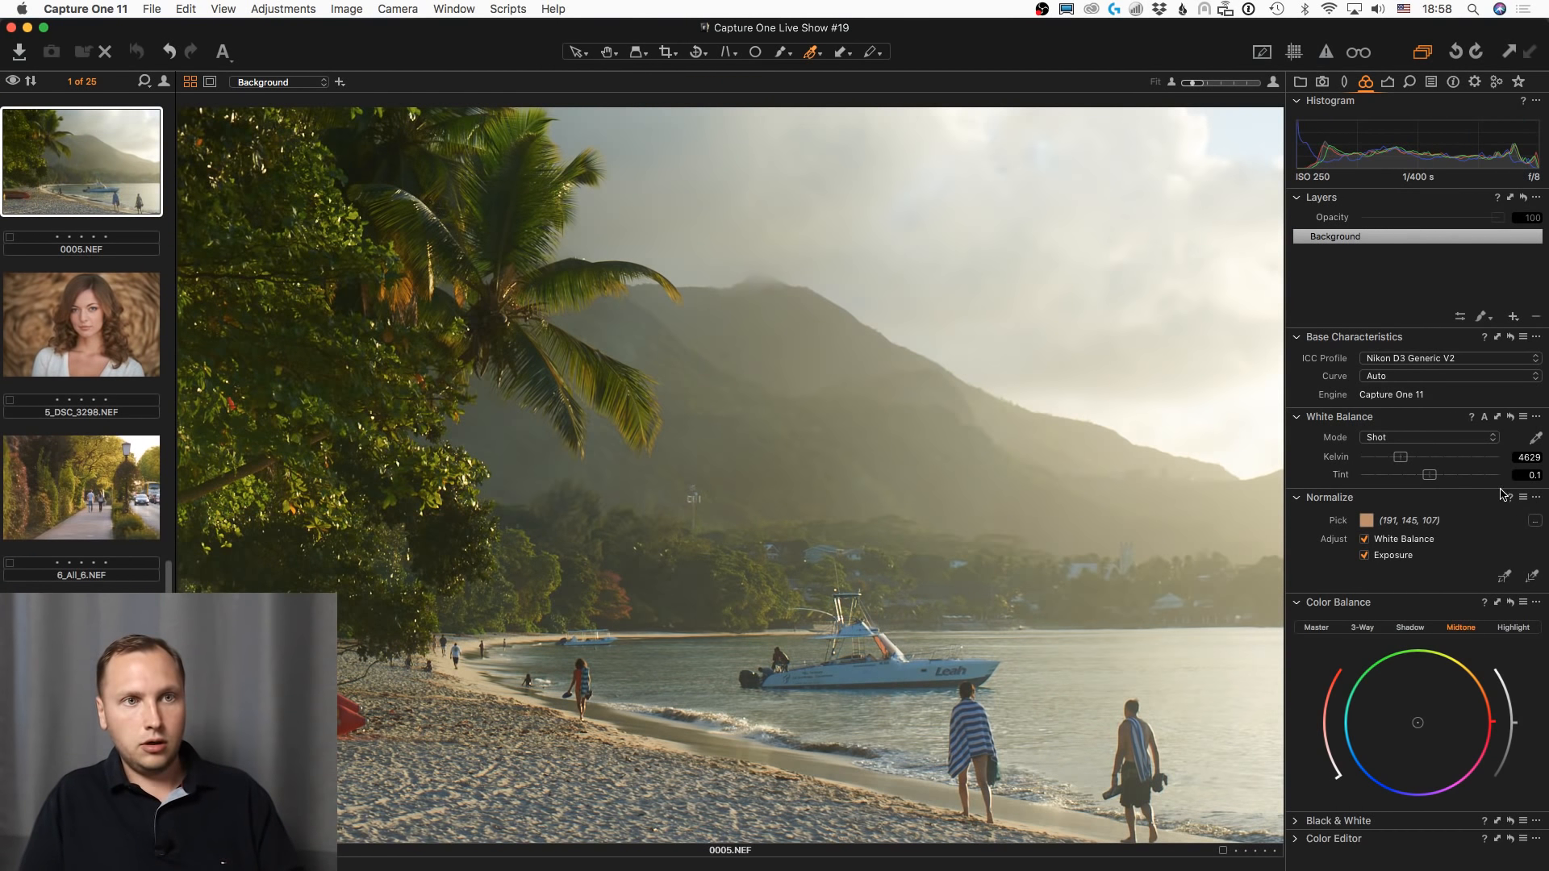
- Assign the NikonD3 GREEN DARK V ICC profile from the Other profiles to the beach photo
{"action": "left_click", "coordinate": [1405, 378]}
{"action": "left_click", "coordinate": [1407, 365]}
{"action": "left_click", "coordinate": [1411, 360]}
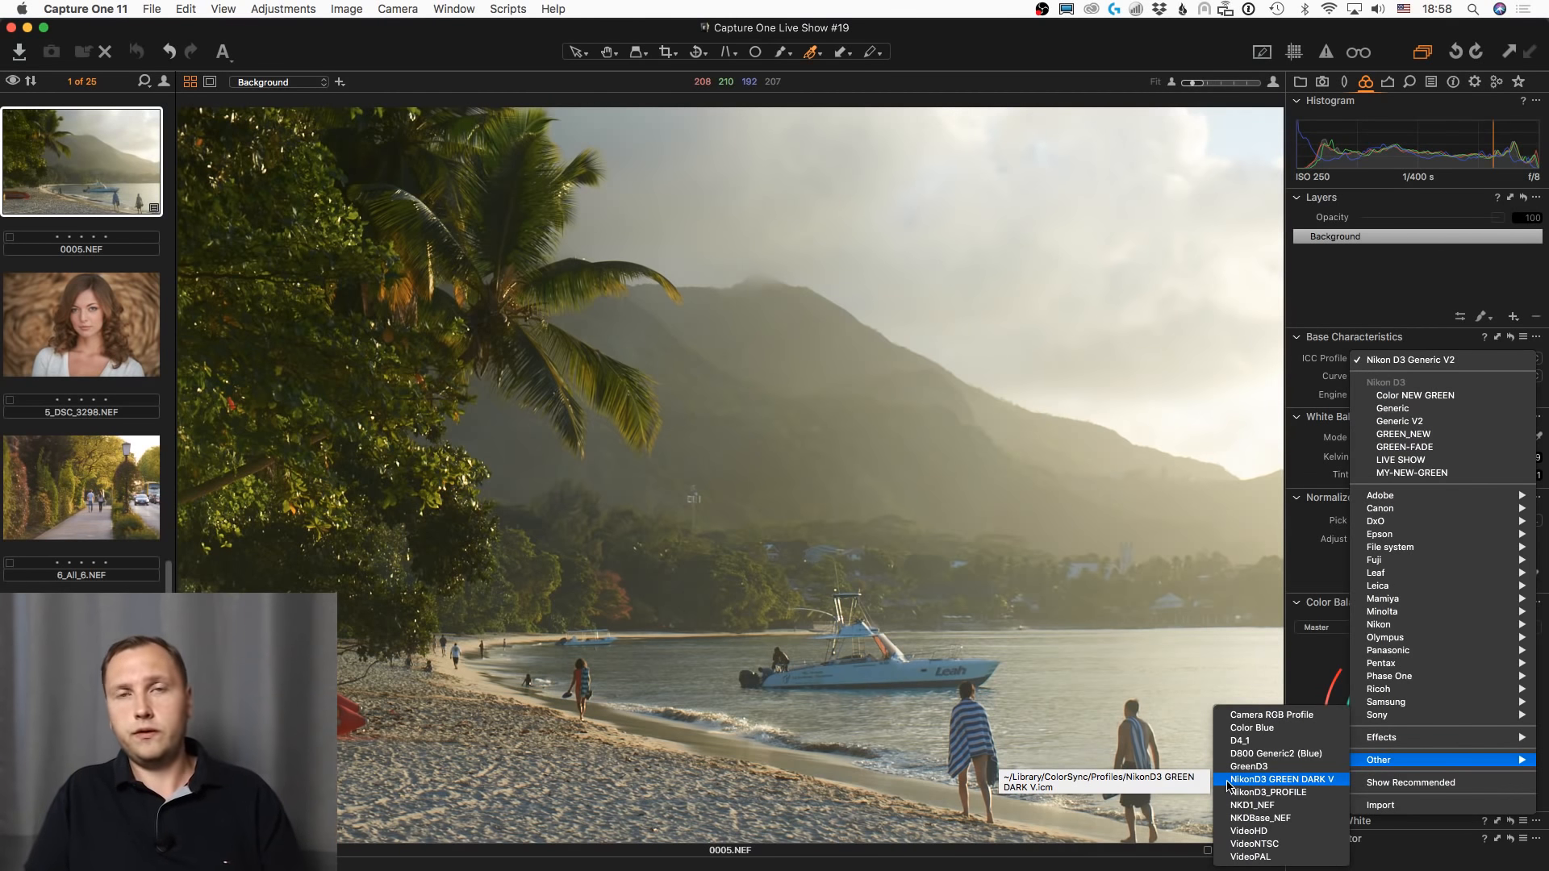
{"action": "left_click", "coordinate": [1231, 781]}
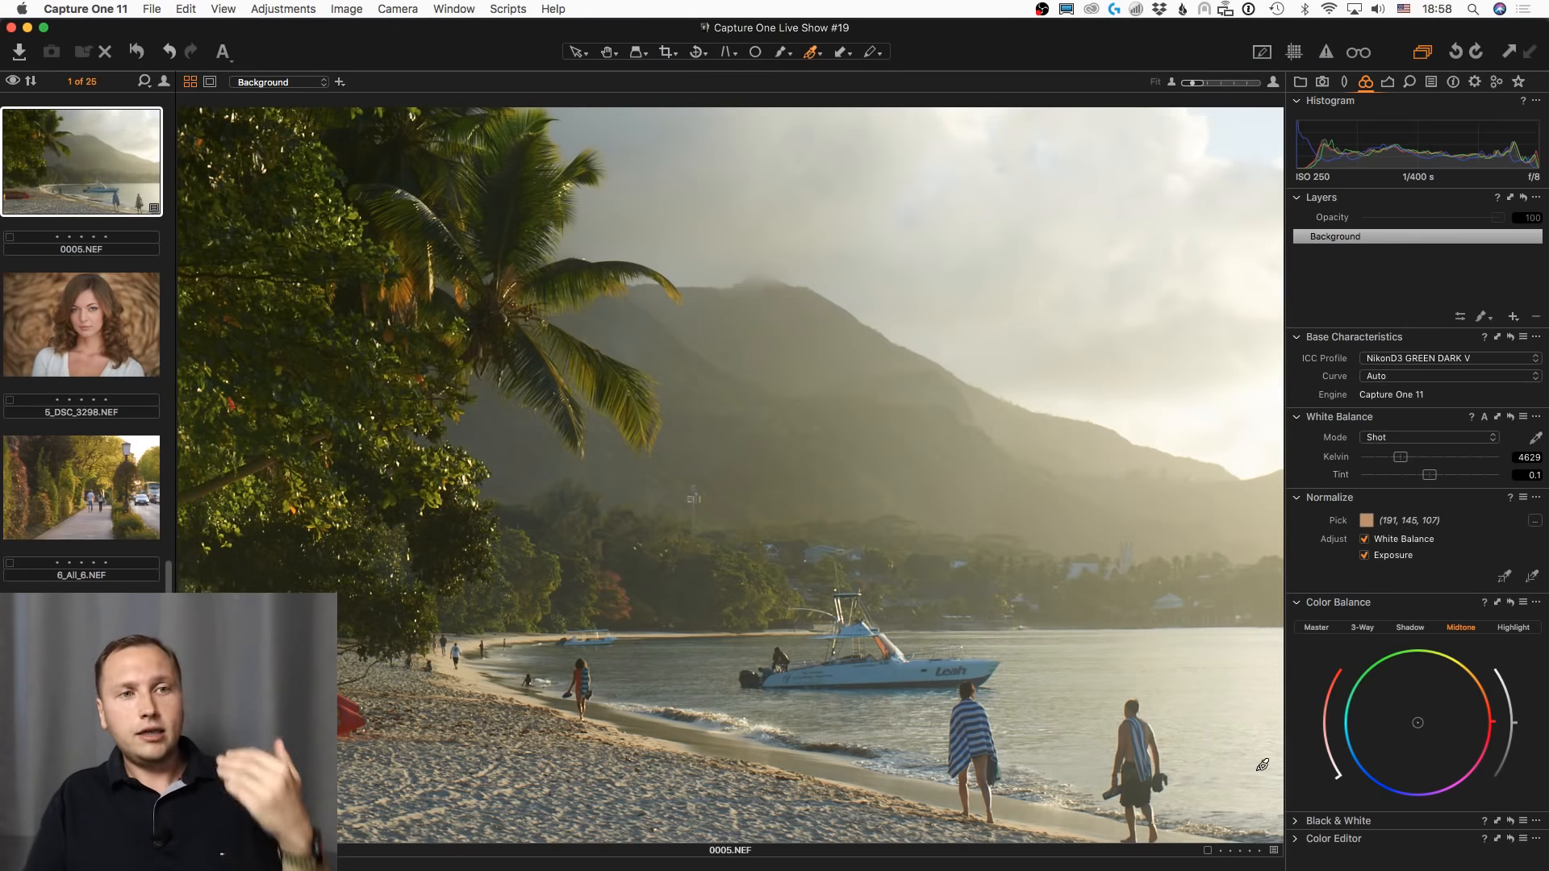
- Expand only the Color Editor, view its Advanced, Skin Tone and Basic modes, and bring up the sharpening and noise reduction tools
{"action": "left_click", "coordinate": [1294, 840], "text": "alt"}
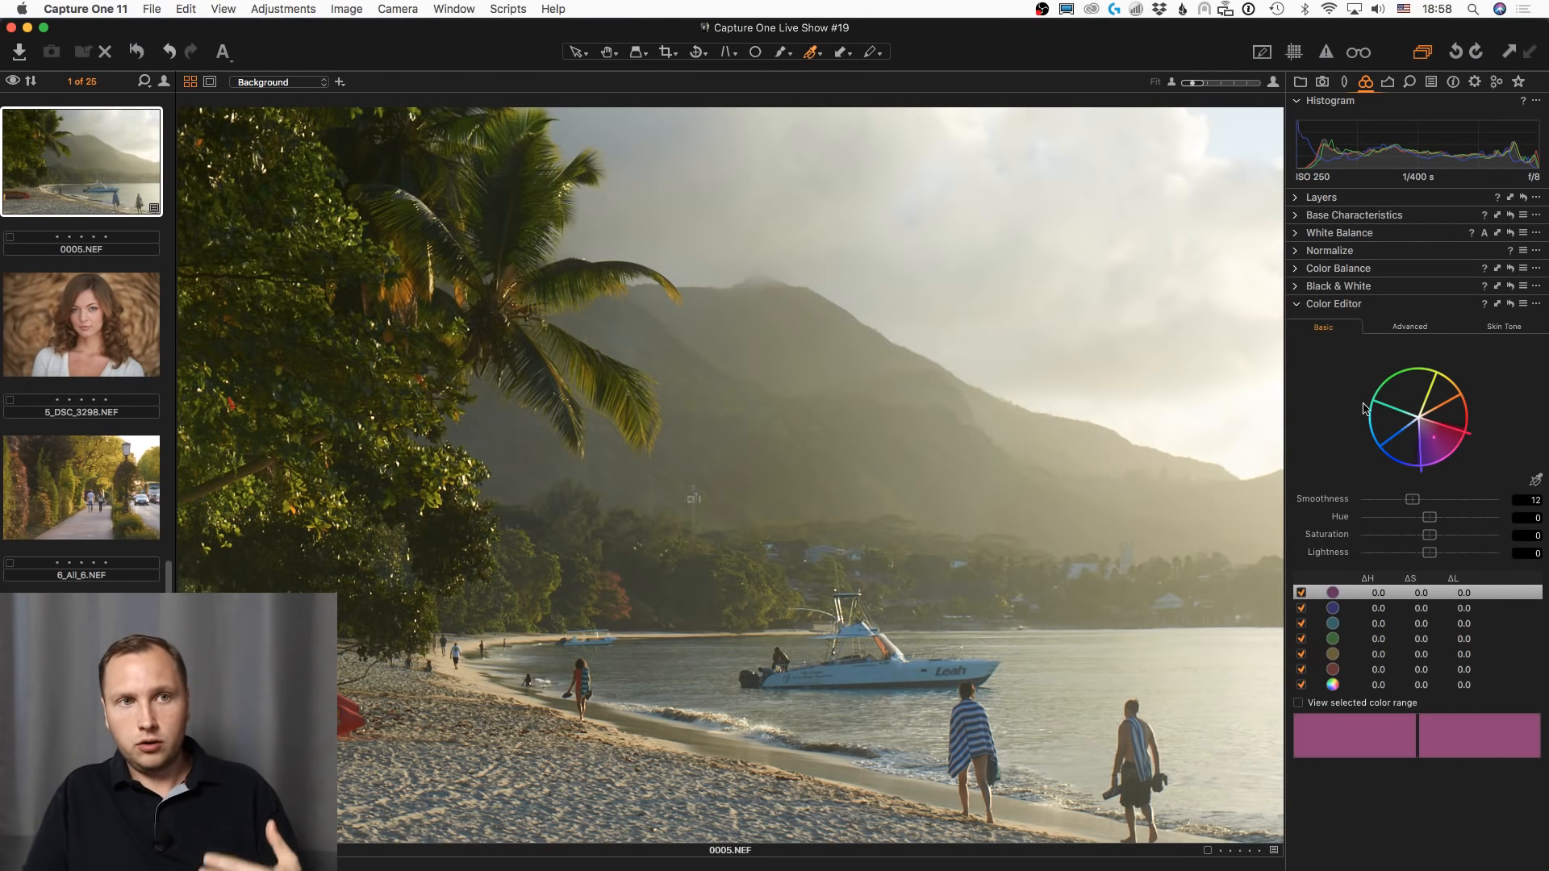
{"action": "left_click", "coordinate": [1408, 331]}
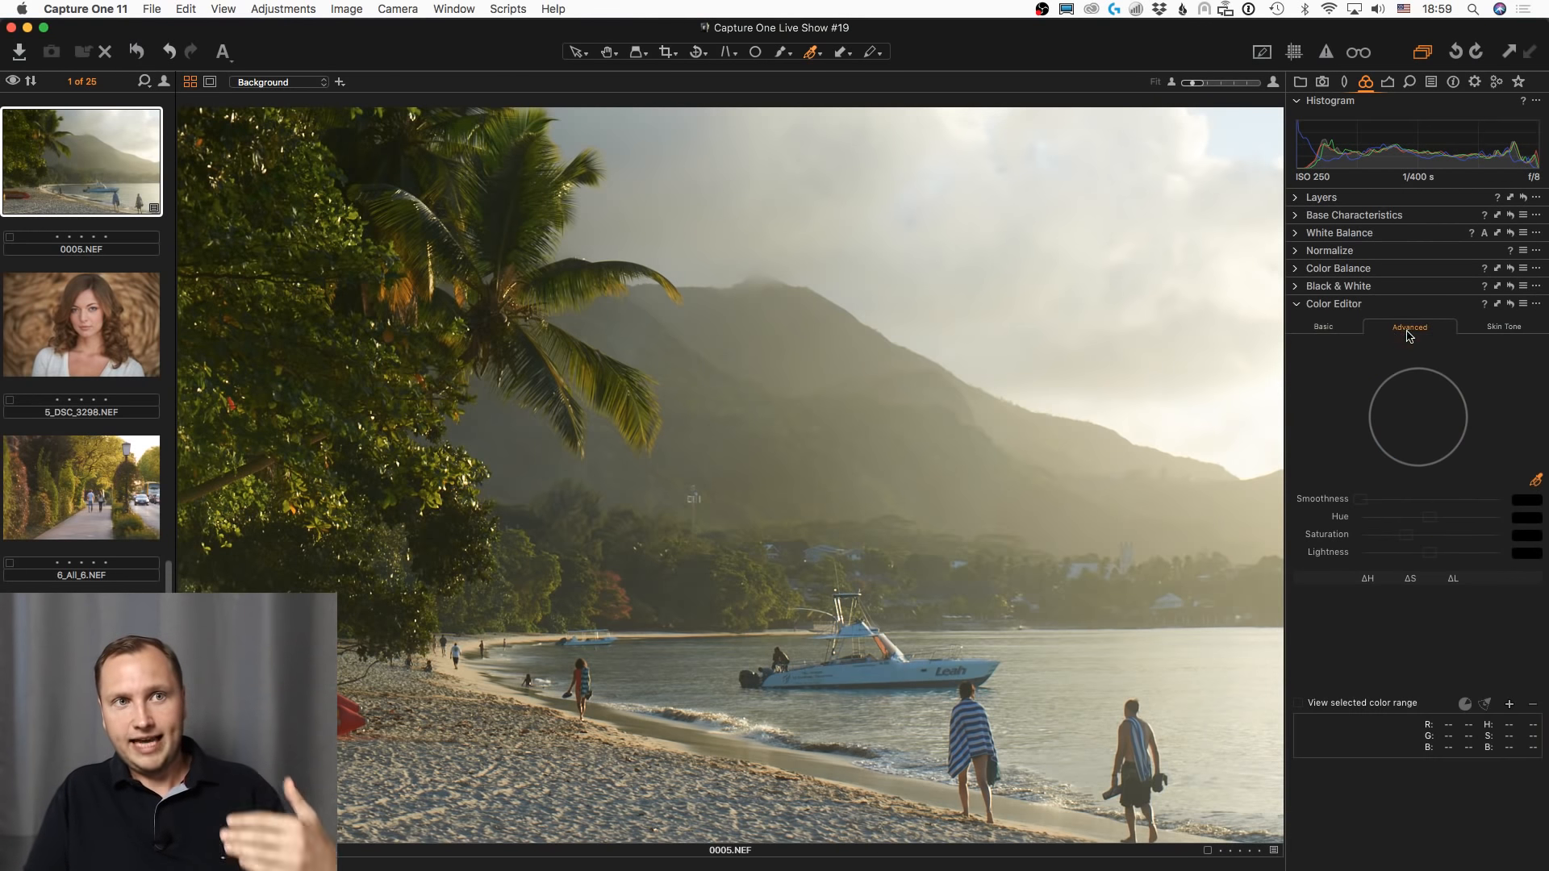
{"action": "left_click", "coordinate": [1345, 331]}
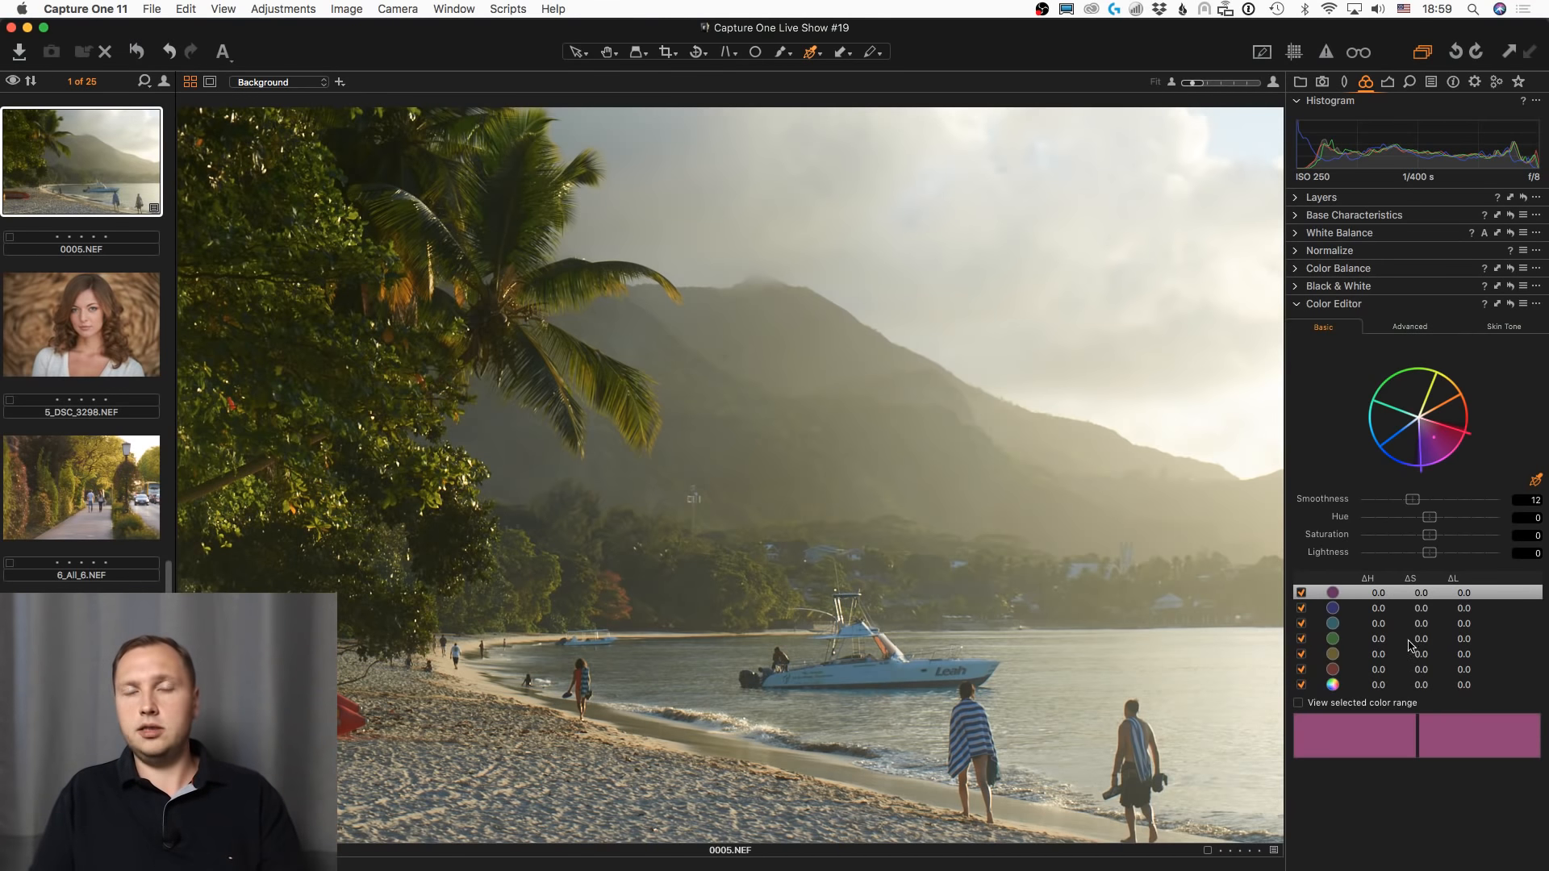
{"action": "left_click", "coordinate": [1410, 327]}
{"action": "left_click", "coordinate": [1504, 327]}
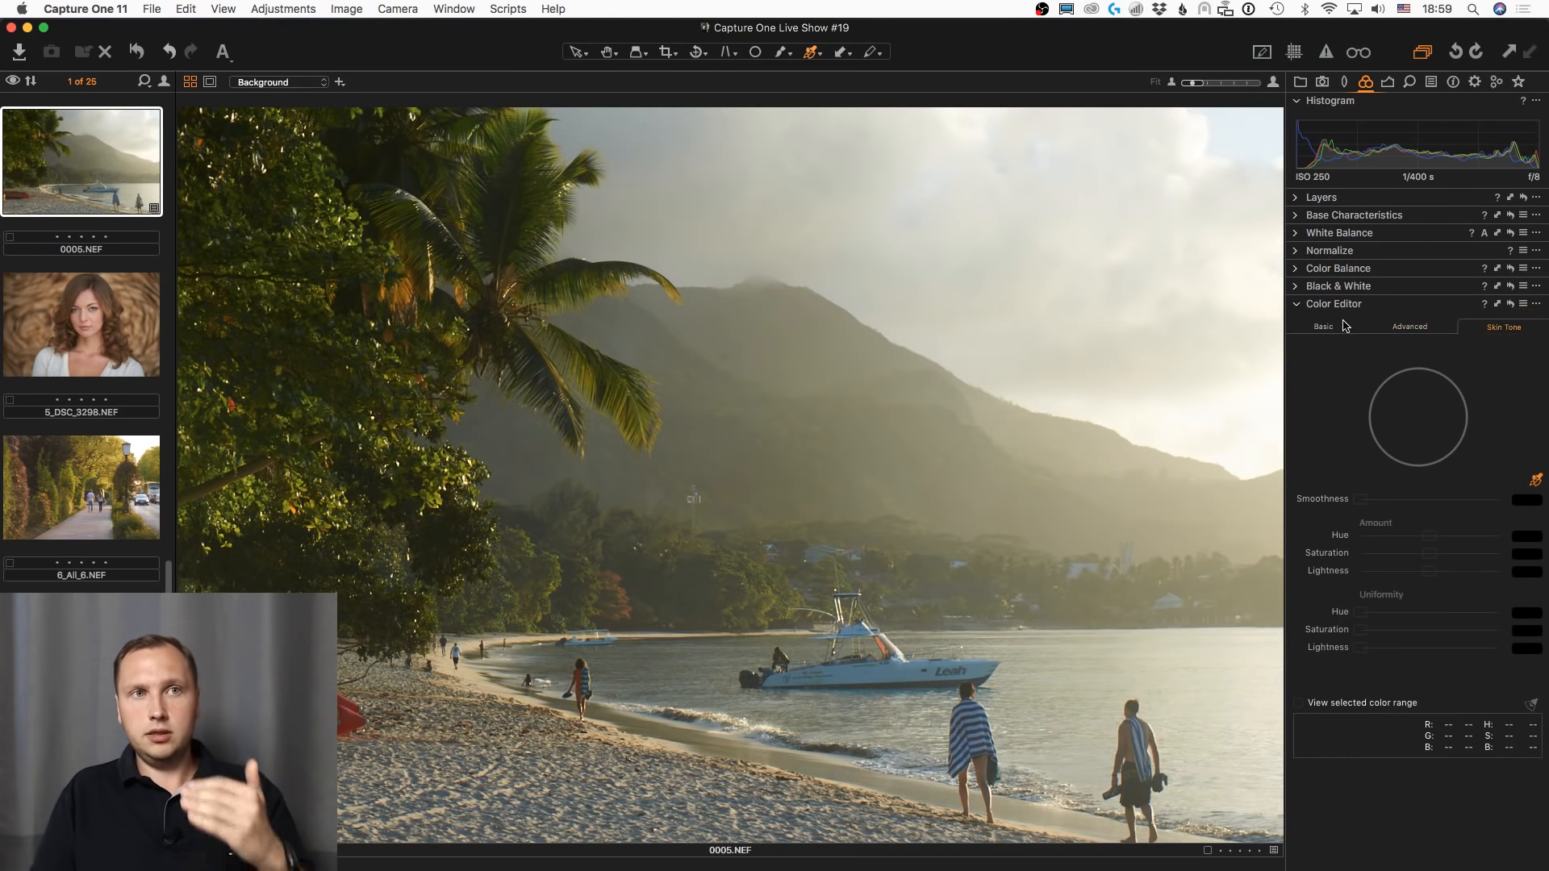
{"action": "left_click", "coordinate": [1345, 327]}
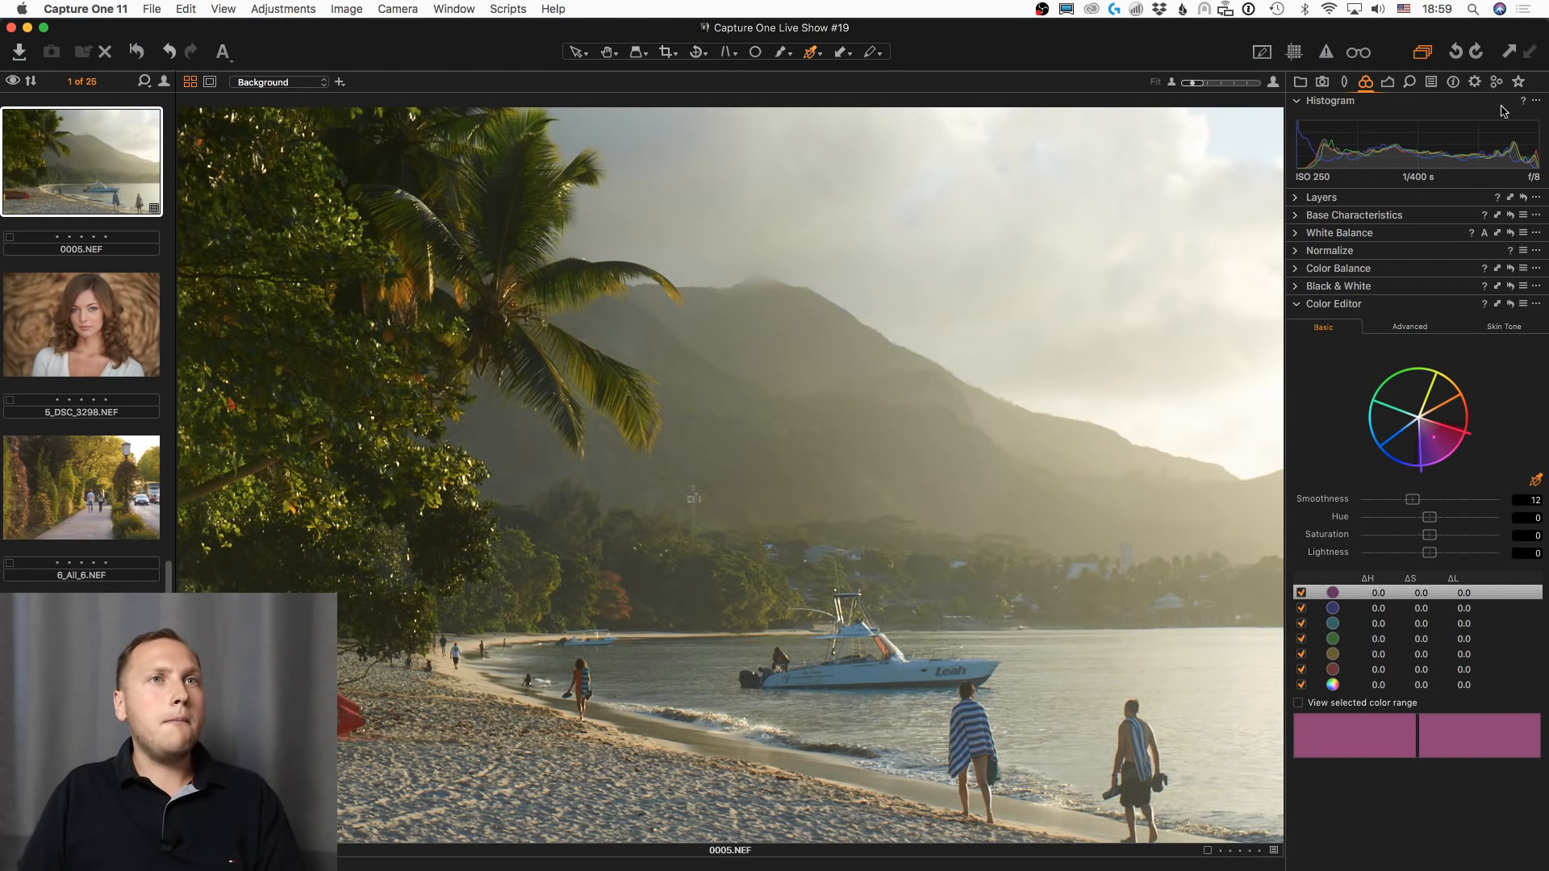
{"action": "left_click", "coordinate": [1410, 82]}
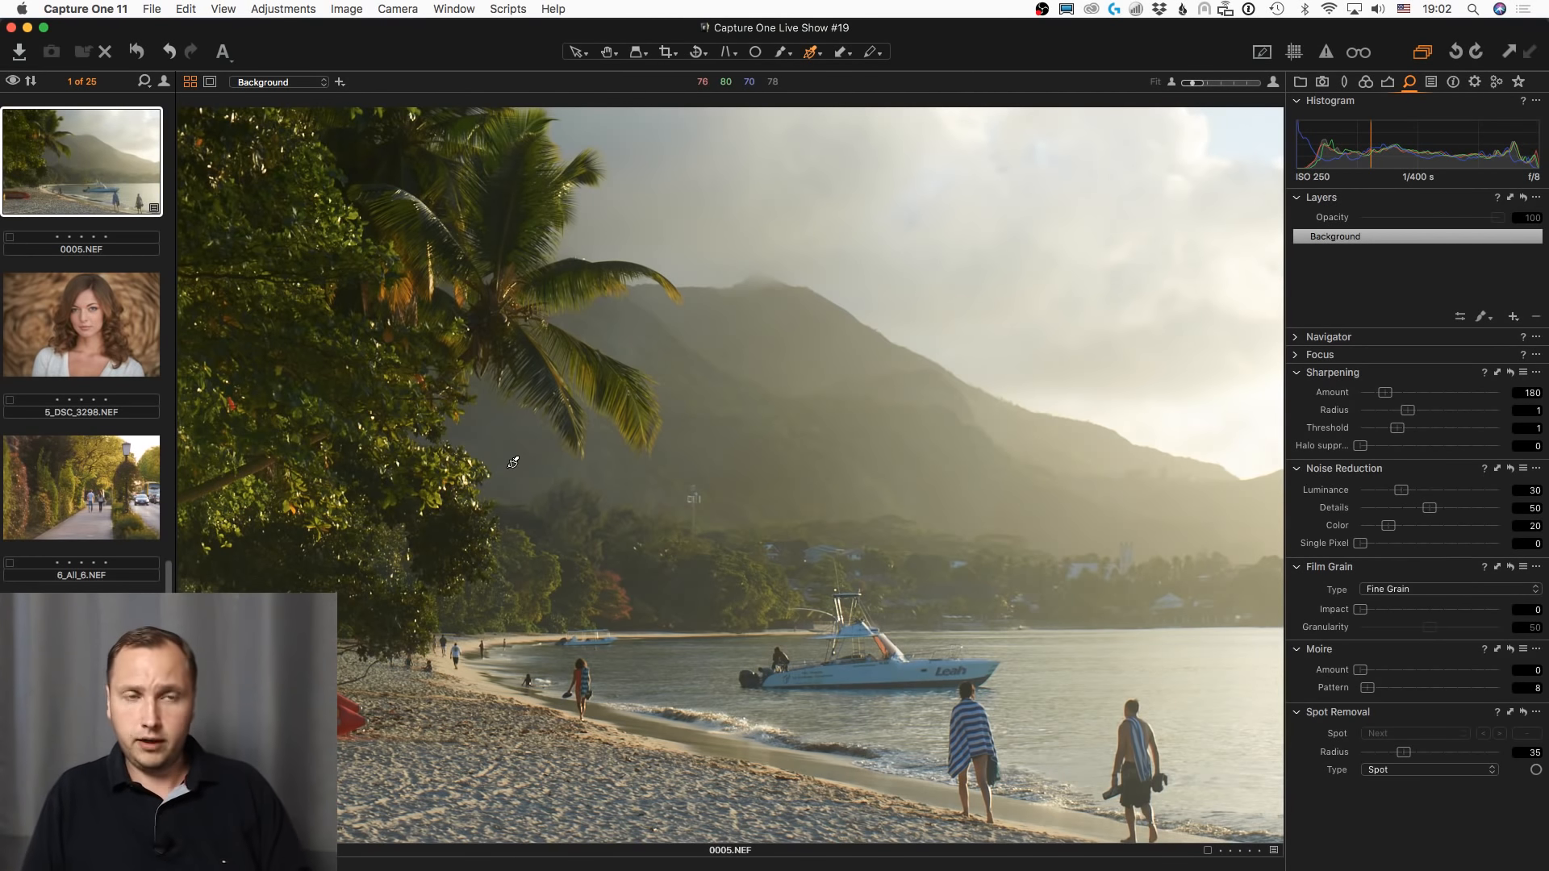
- Switch to Google Chrome and open facebook.com/alexonraw in a new tab
{"action": "mouse_move", "coordinate": [16, 302]}
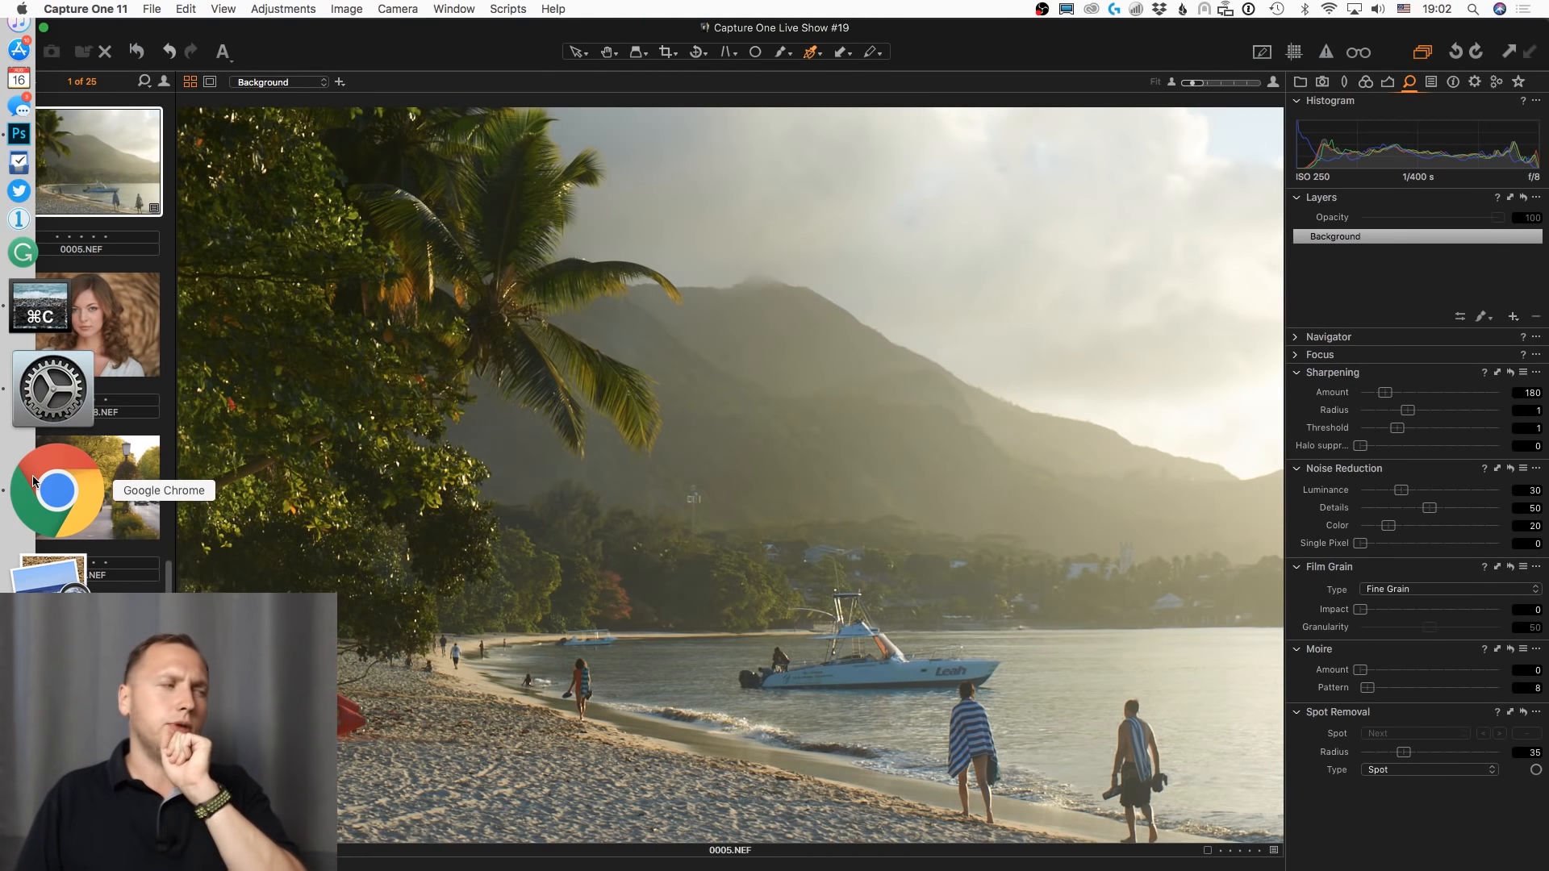
{"action": "left_click", "coordinate": [34, 482]}
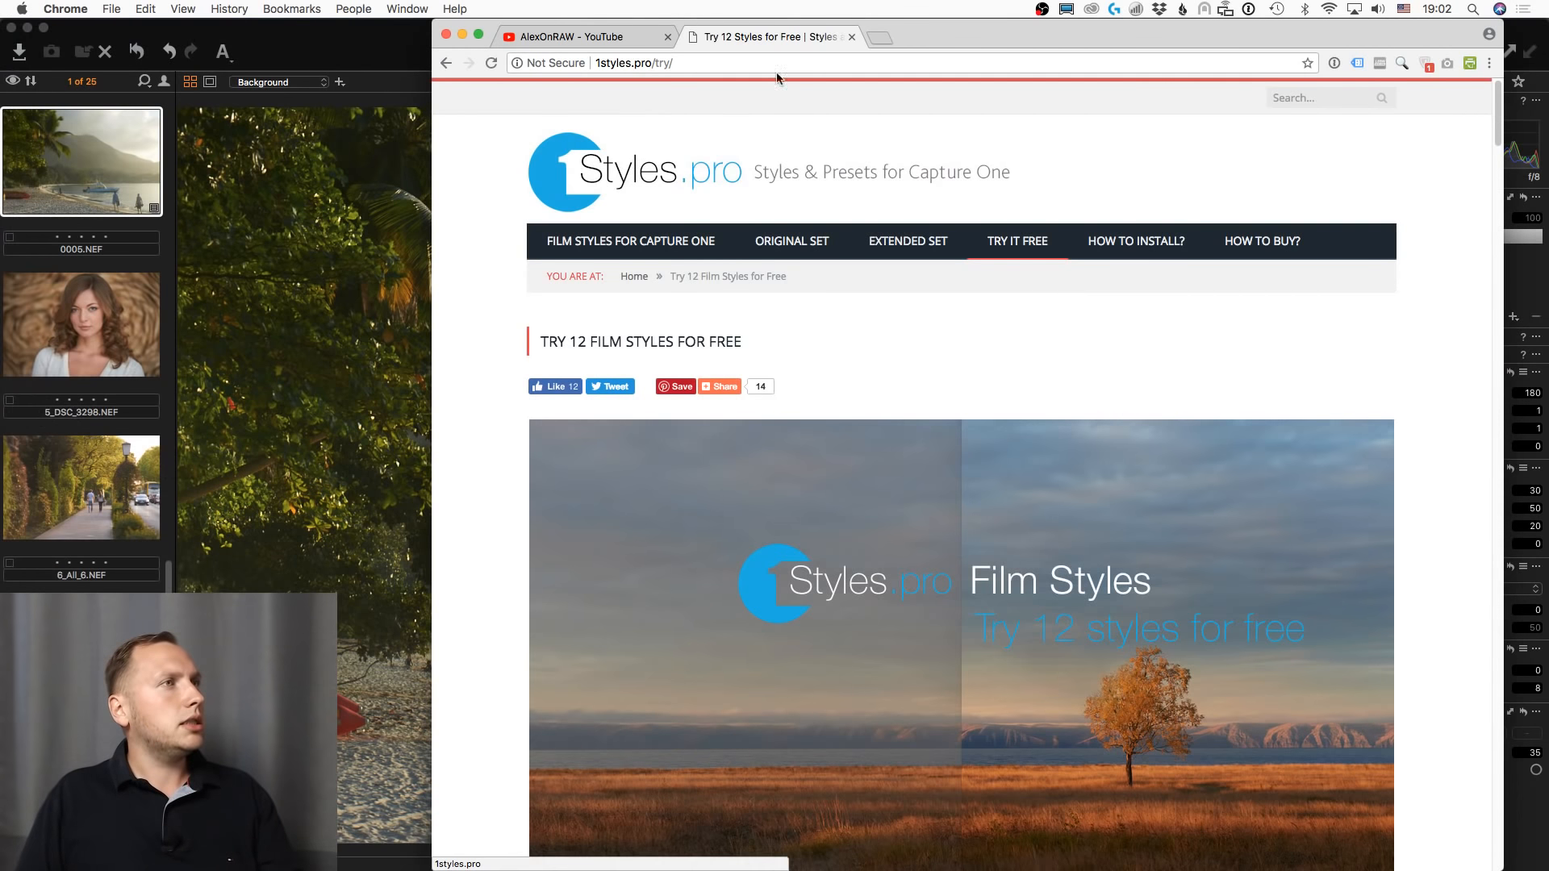
{"action": "left_click", "coordinate": [873, 36]}
{"action": "type", "text": "facebook.com/alexonraw"}
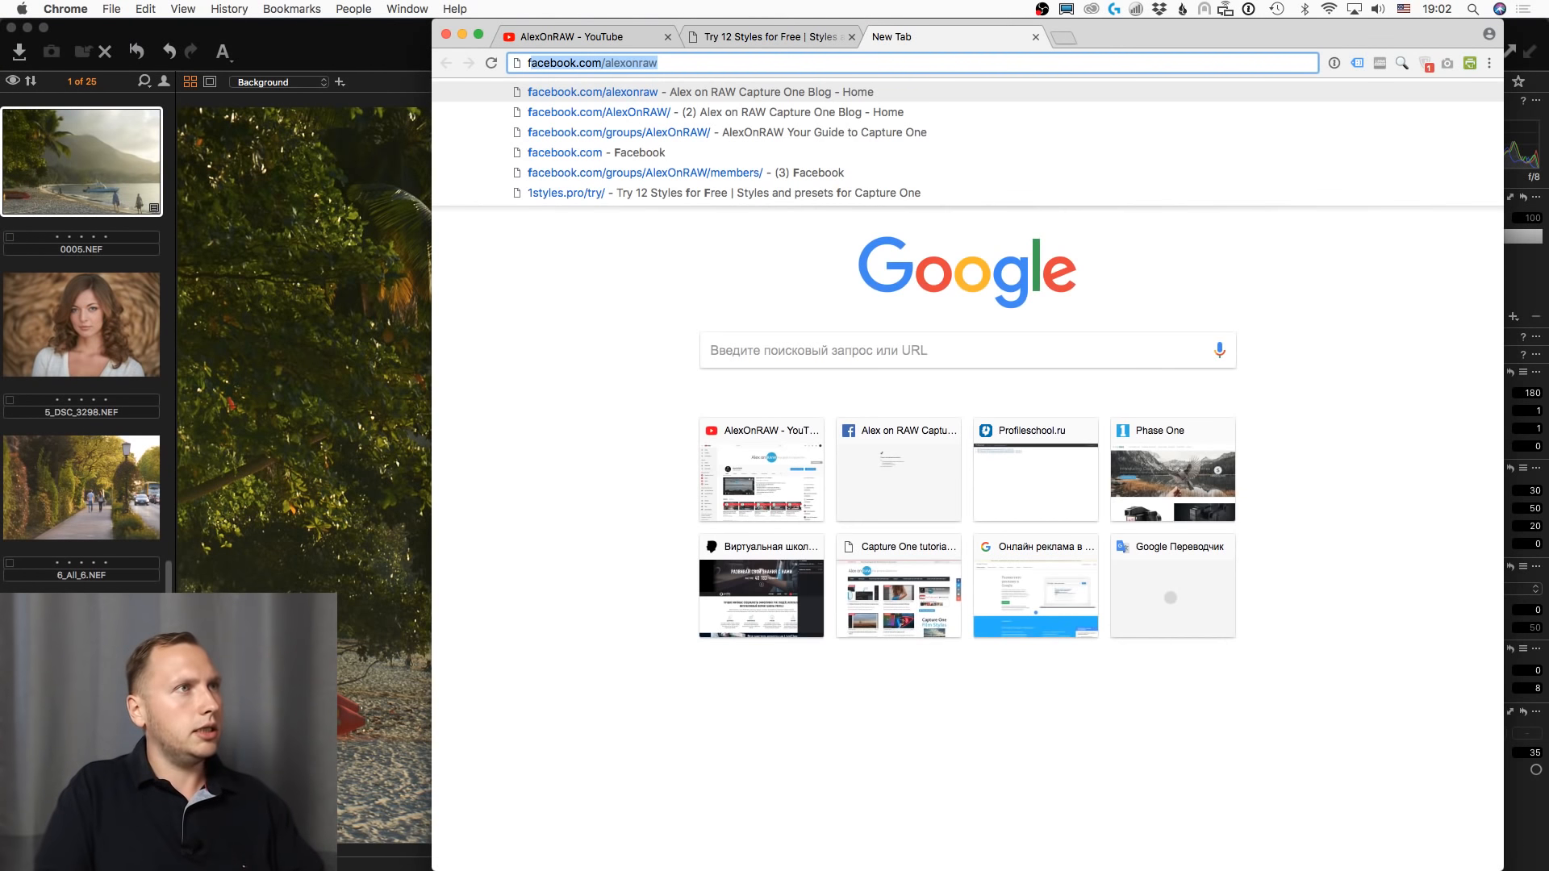
{"action": "key", "text": "Return"}
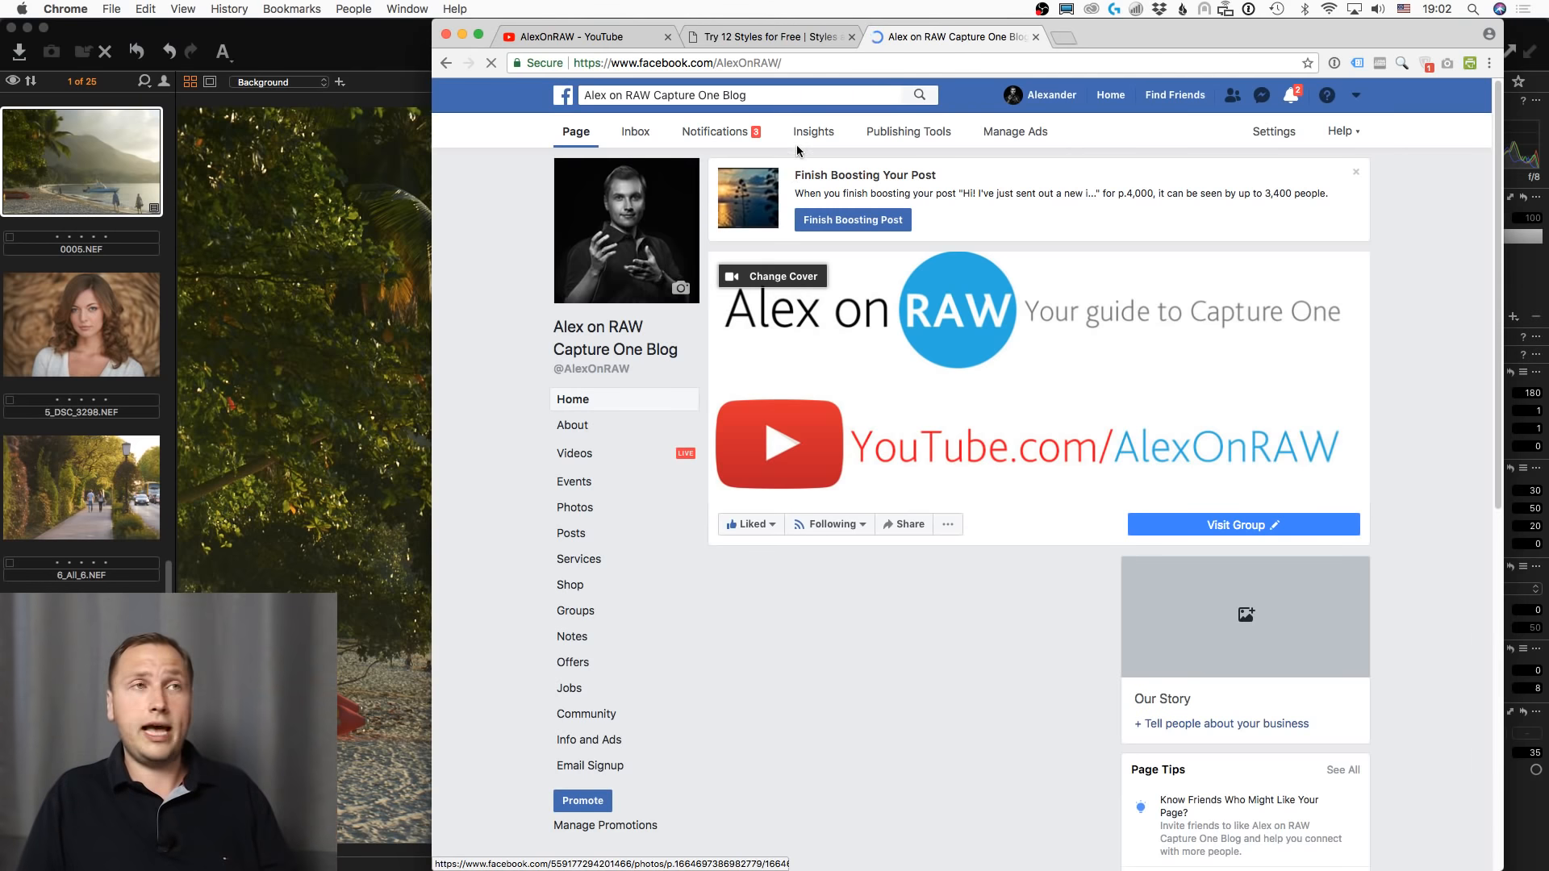
- Open the page's groups in a separate tab, enter the AlexOnRAW Your Guide to Capture One group and look through its recent posts
{"action": "left_click", "coordinate": [584, 612]}
{"action": "left_click", "coordinate": [1100, 35]}
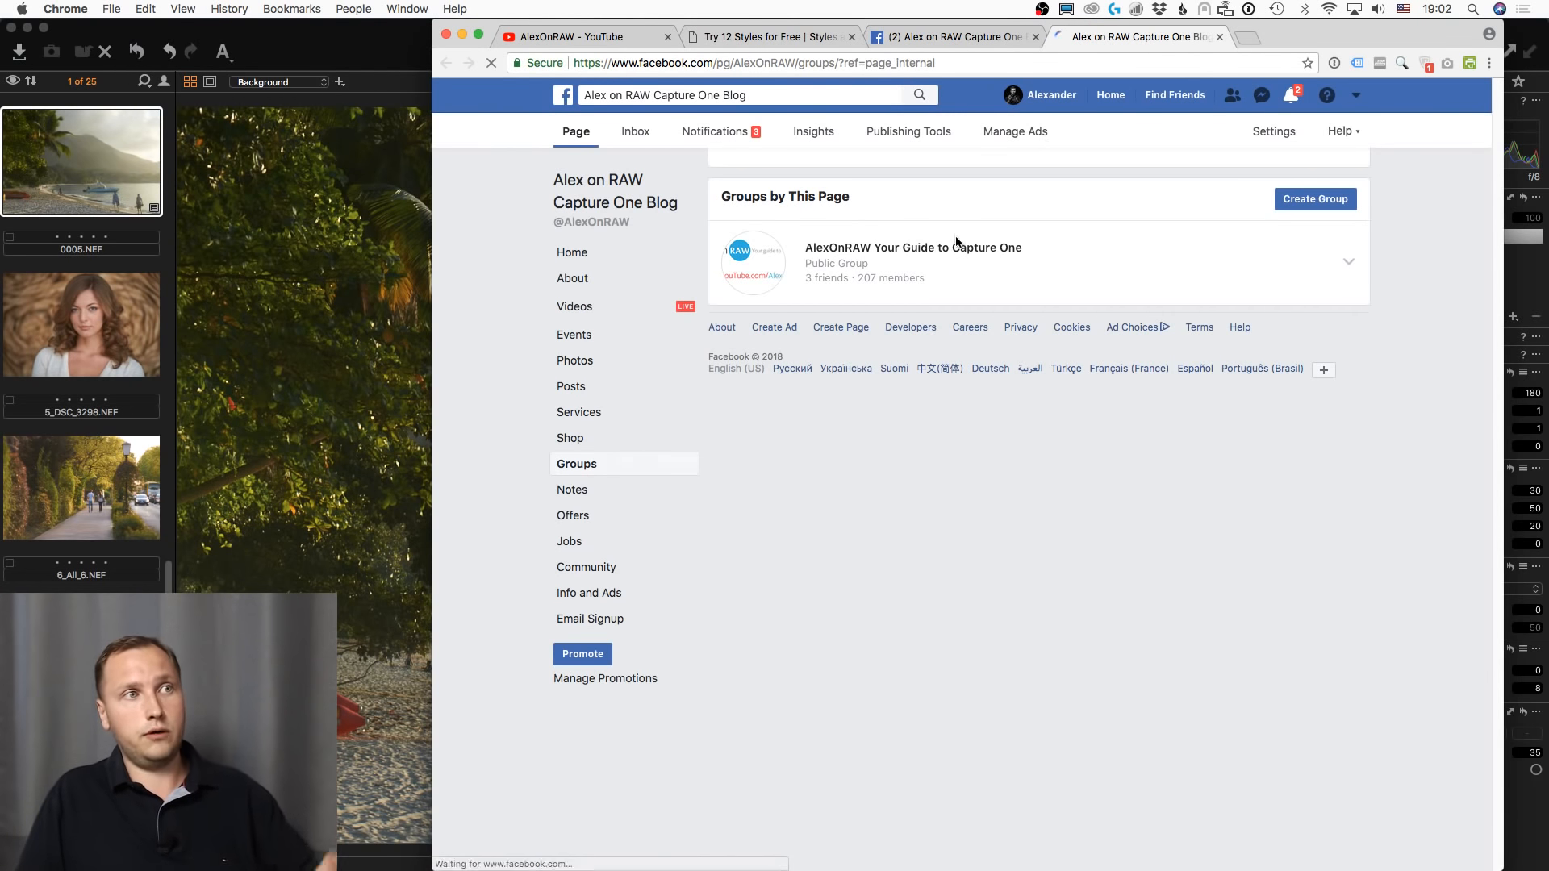
{"action": "left_click", "coordinate": [953, 250]}
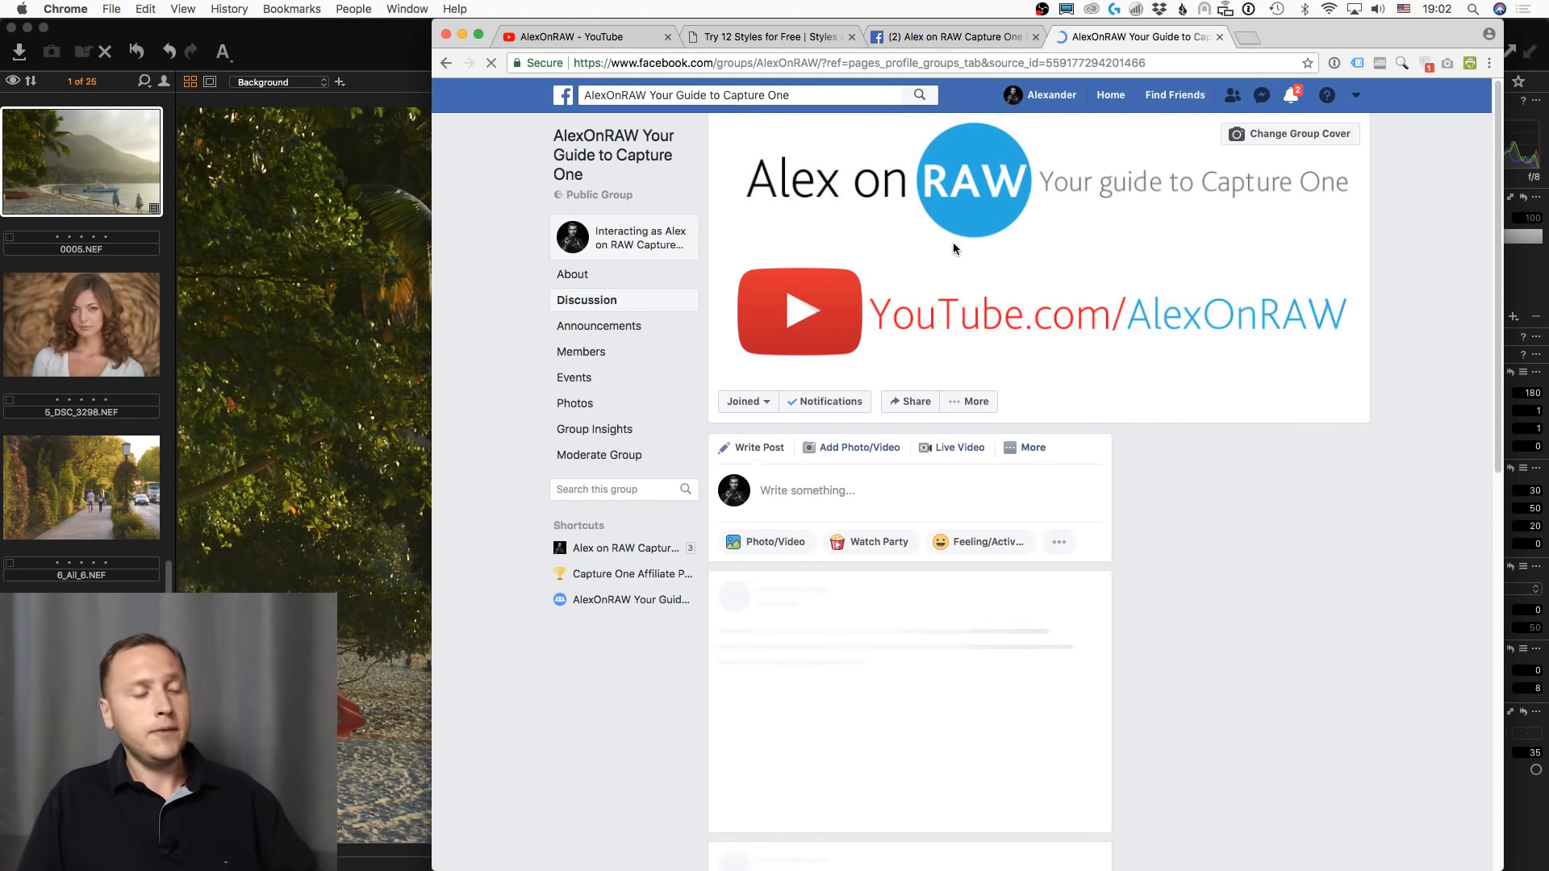
{"action": "scroll", "coordinate": [807, 403], "scroll_direction": "down", "scroll_amount": 8}
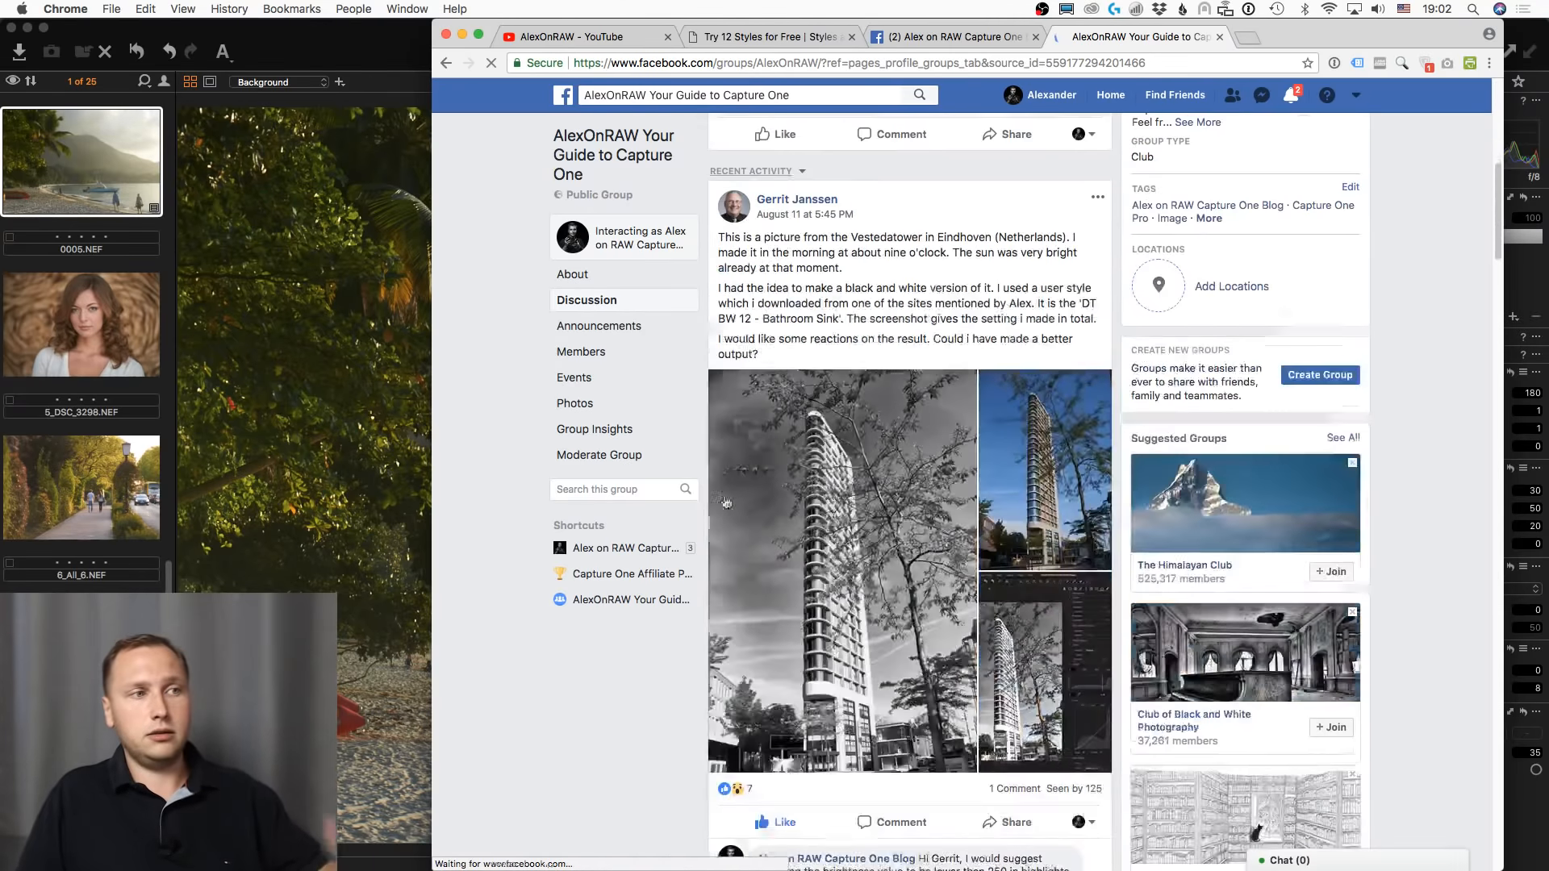
{"action": "scroll", "coordinate": [774, 452], "scroll_direction": "down", "scroll_amount": 4}
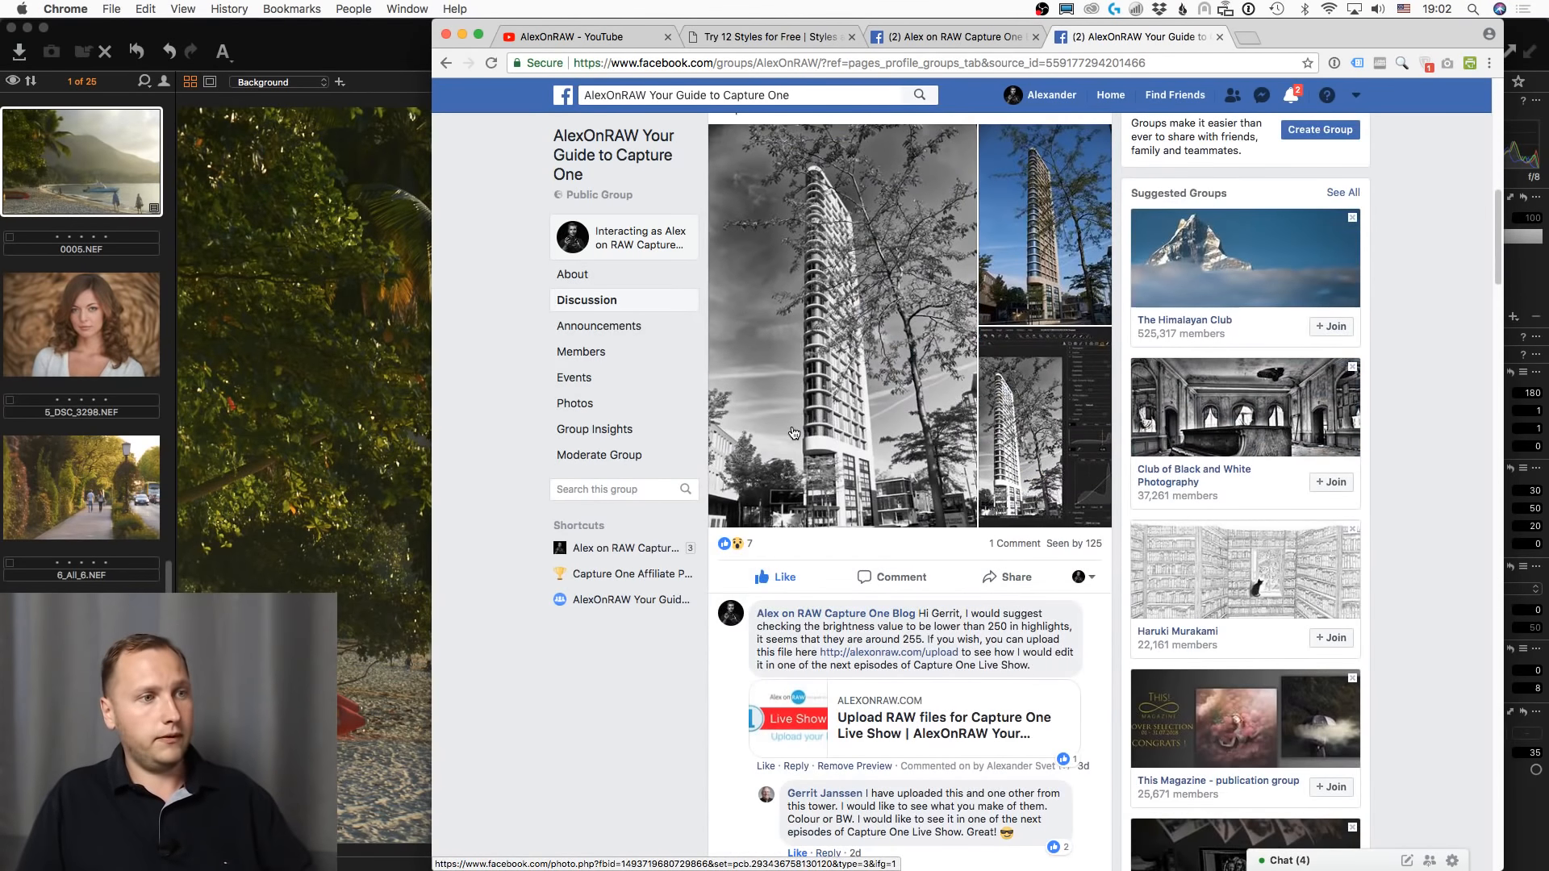
{"action": "scroll", "coordinate": [794, 433], "scroll_direction": "up", "scroll_amount": 3}
{"action": "scroll", "coordinate": [794, 433], "scroll_direction": "down", "scroll_amount": 2}
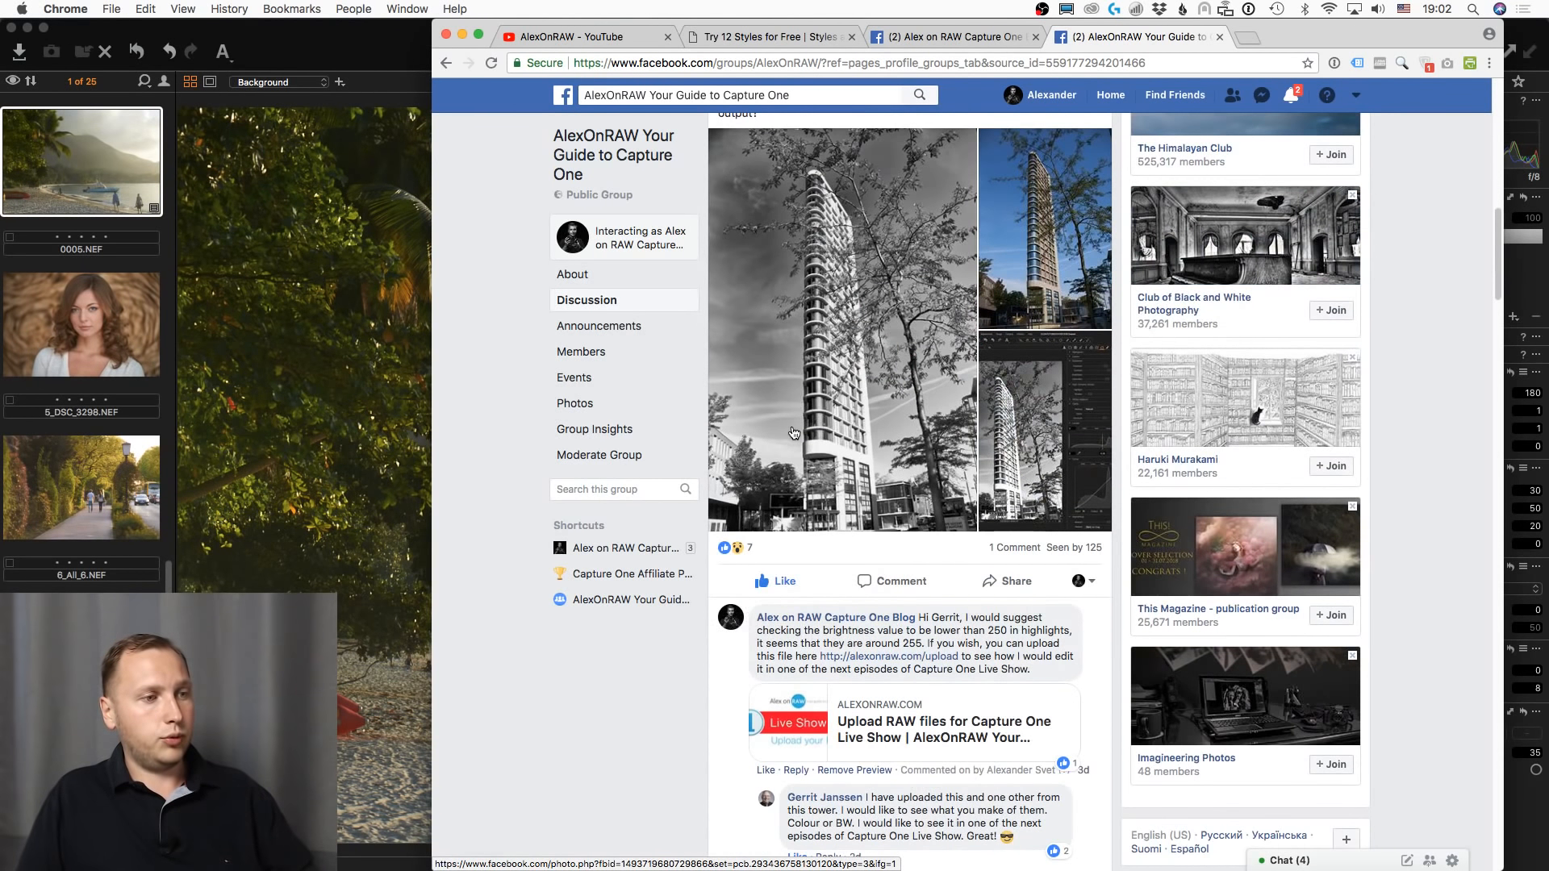
- Close the group tab and open the Auto Adjustments in Capture One newsletter from the Facebook page's post
{"action": "key", "text": "super+w"}
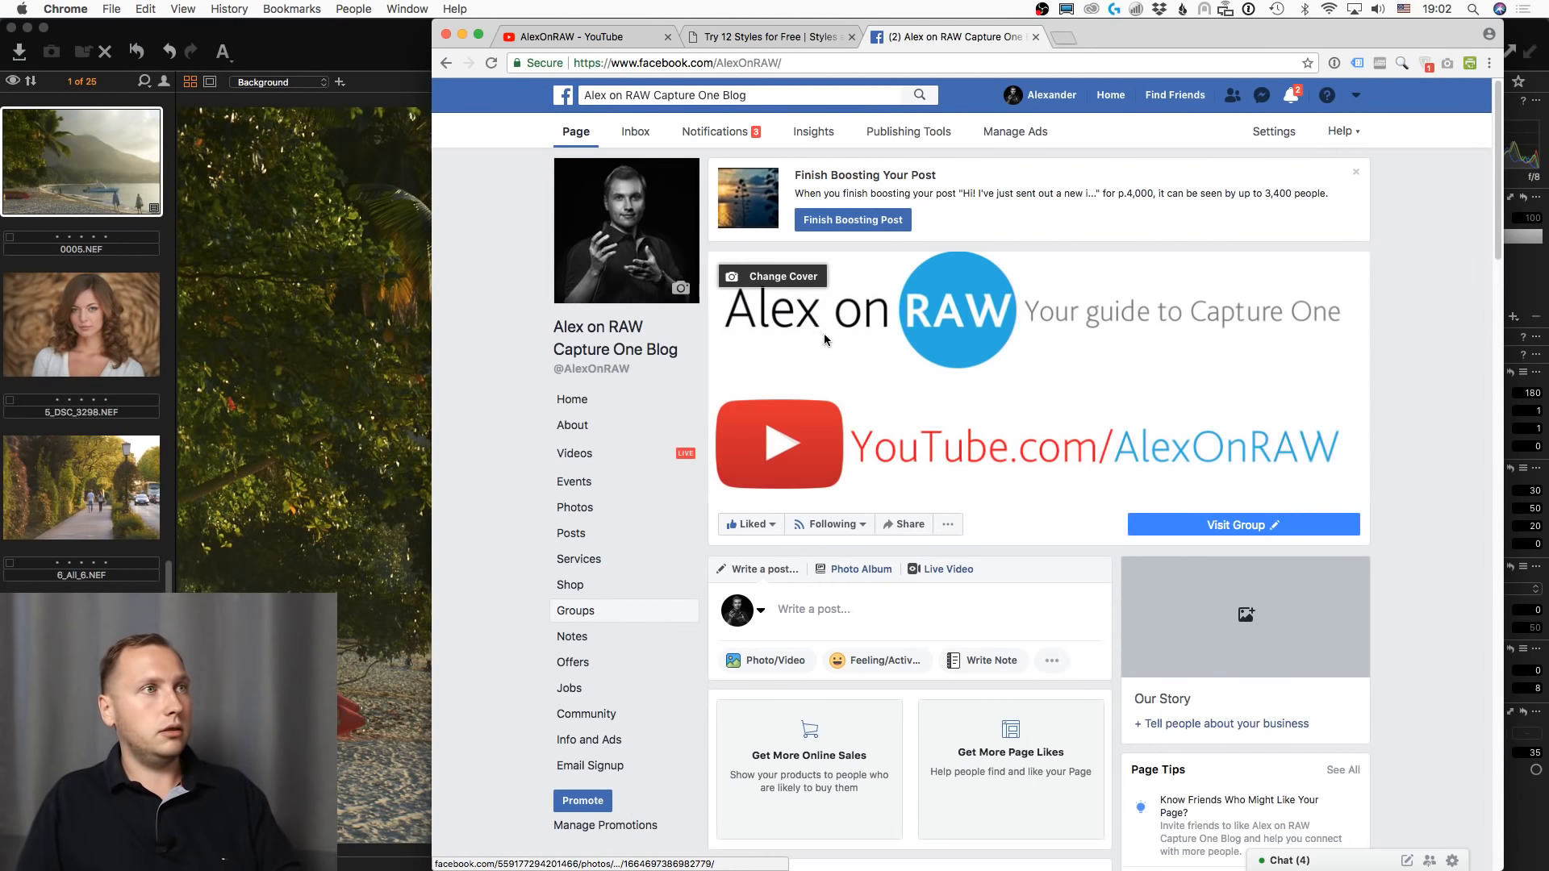
{"action": "scroll", "coordinate": [694, 535], "scroll_direction": "down", "scroll_amount": 2}
{"action": "scroll", "coordinate": [694, 535], "scroll_direction": "down", "scroll_amount": 10}
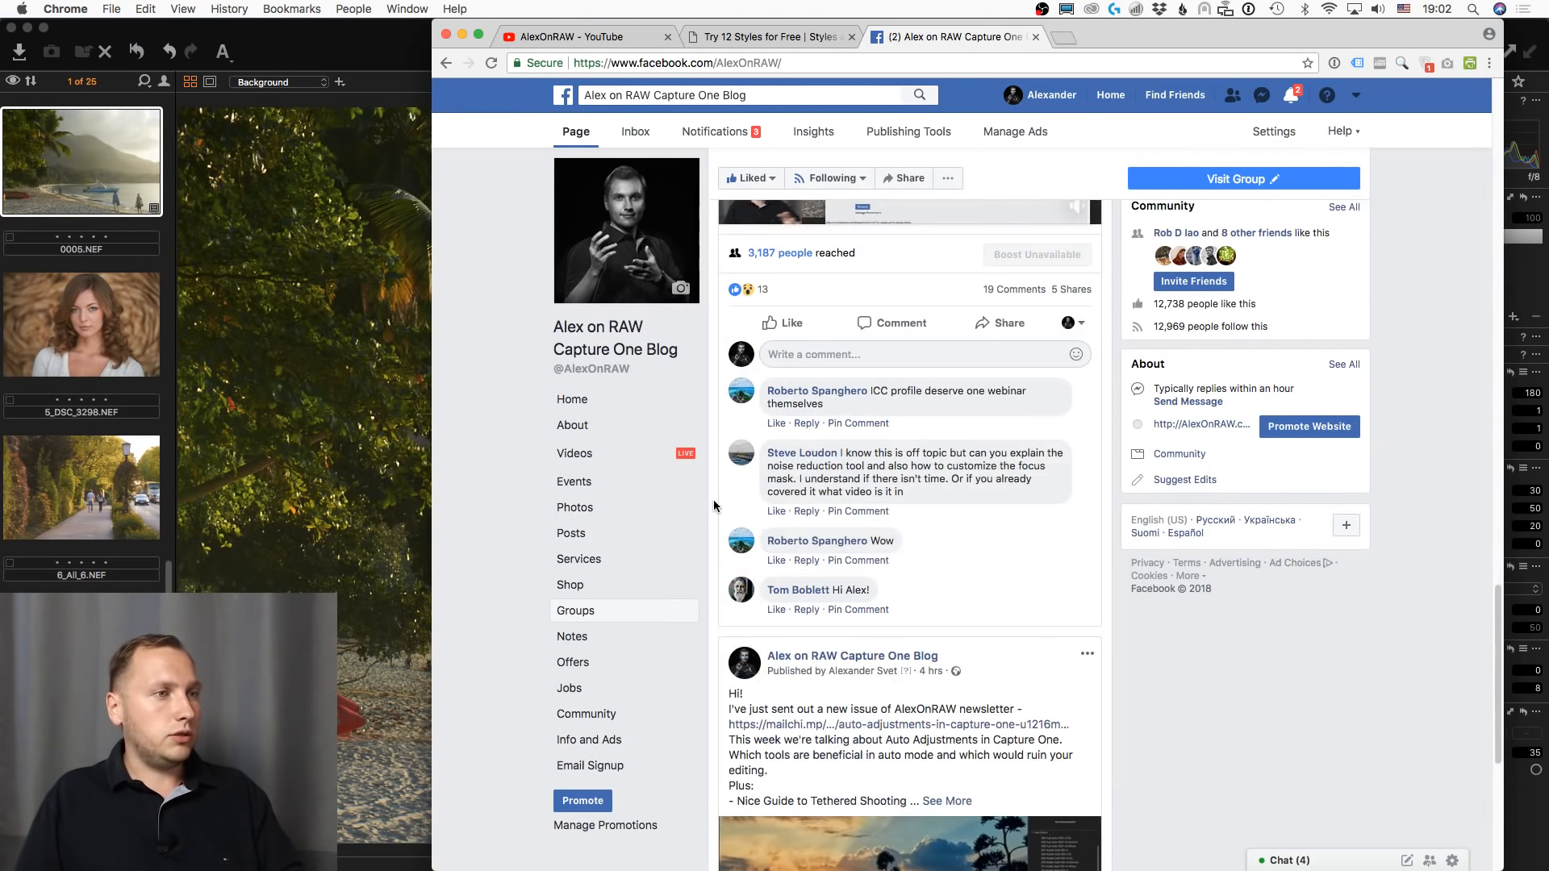
{"action": "scroll", "coordinate": [714, 505], "scroll_direction": "down", "scroll_amount": 2}
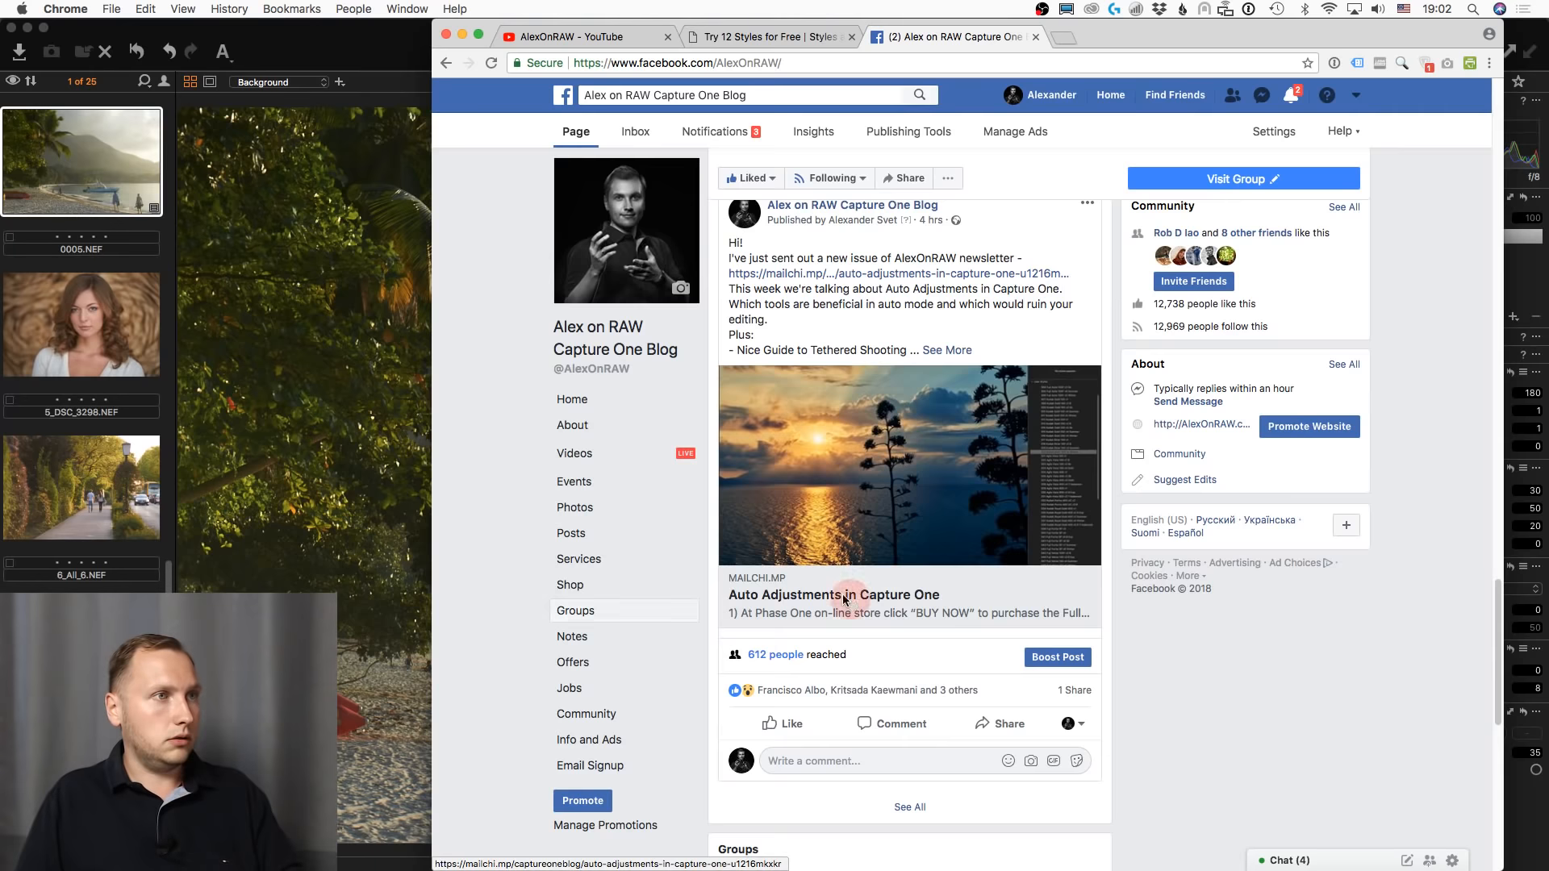
{"action": "left_click", "coordinate": [848, 599]}
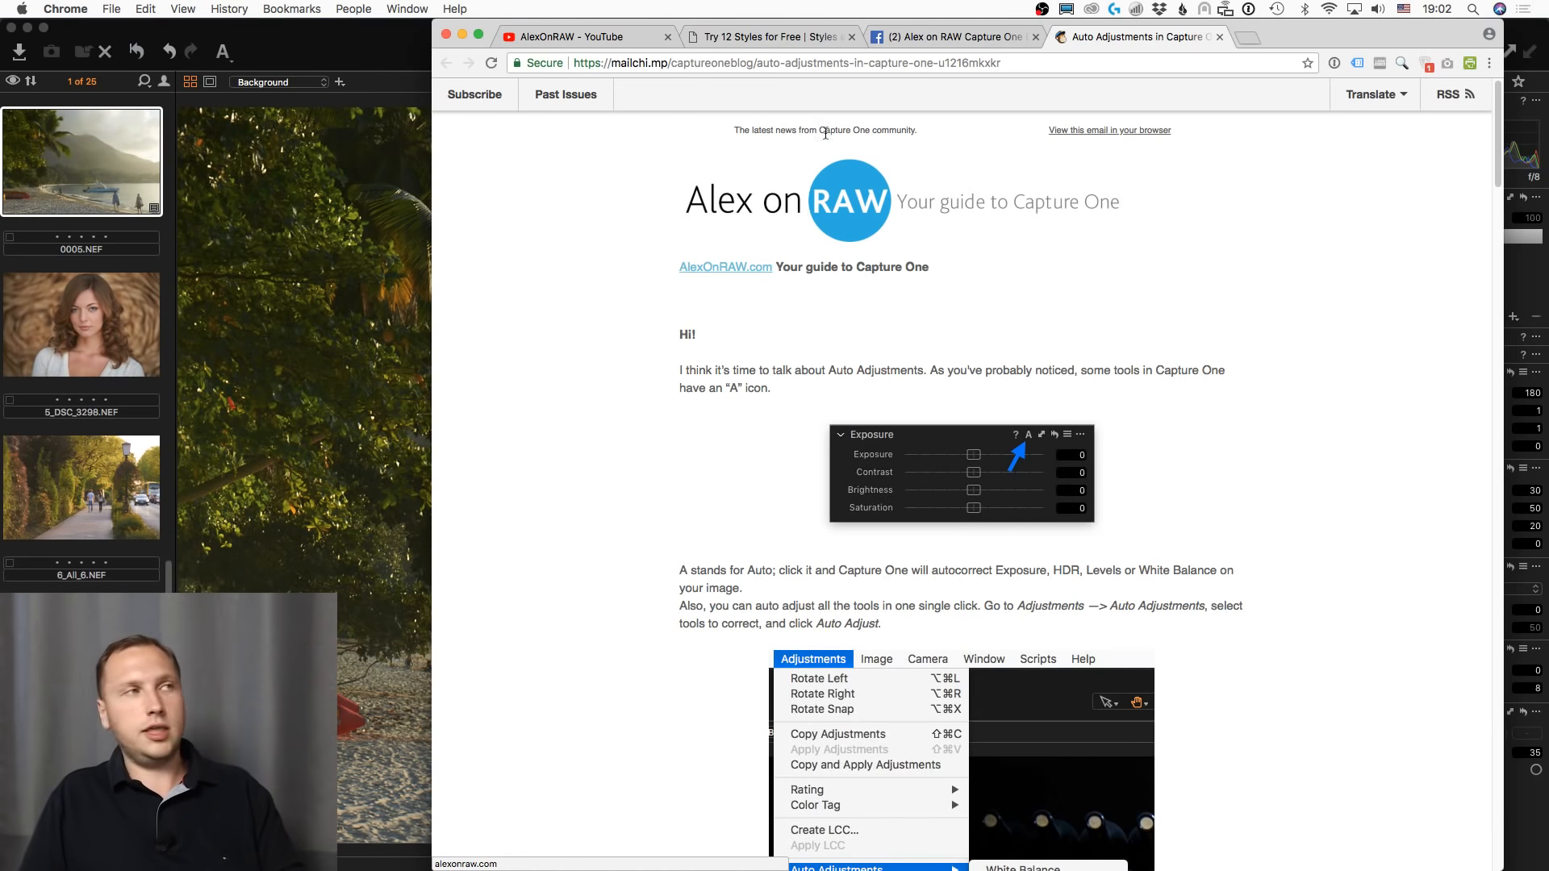
- Open the newsletter's list of past issues and load the Meet the New Capture One Newsletter! issue in a background tab
{"action": "left_click", "coordinate": [582, 95]}
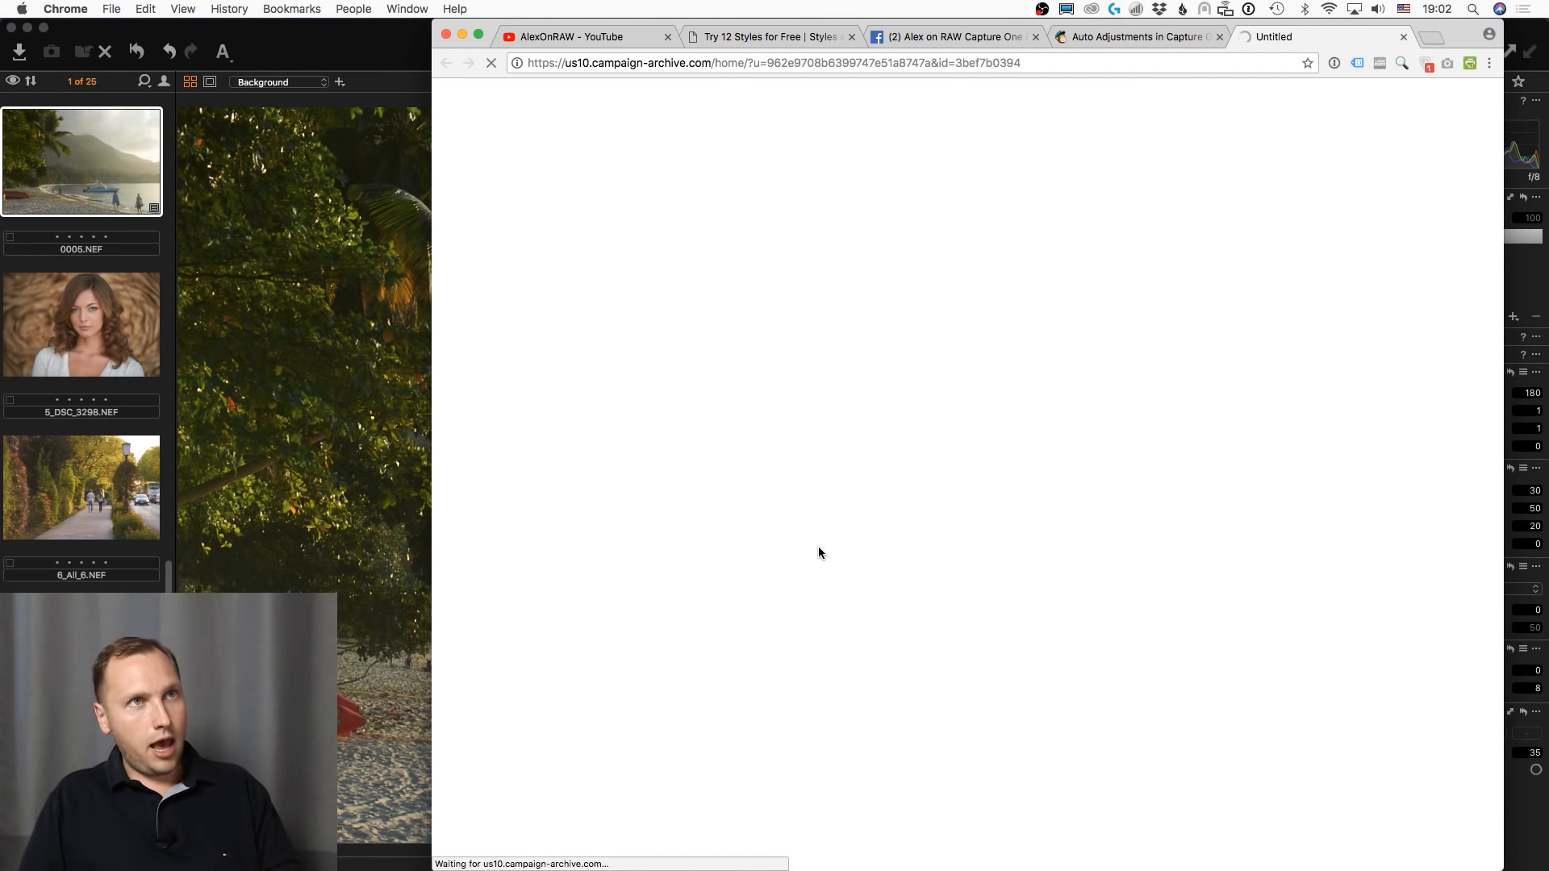
{"action": "scroll", "coordinate": [818, 553], "scroll_direction": "down", "scroll_amount": 5}
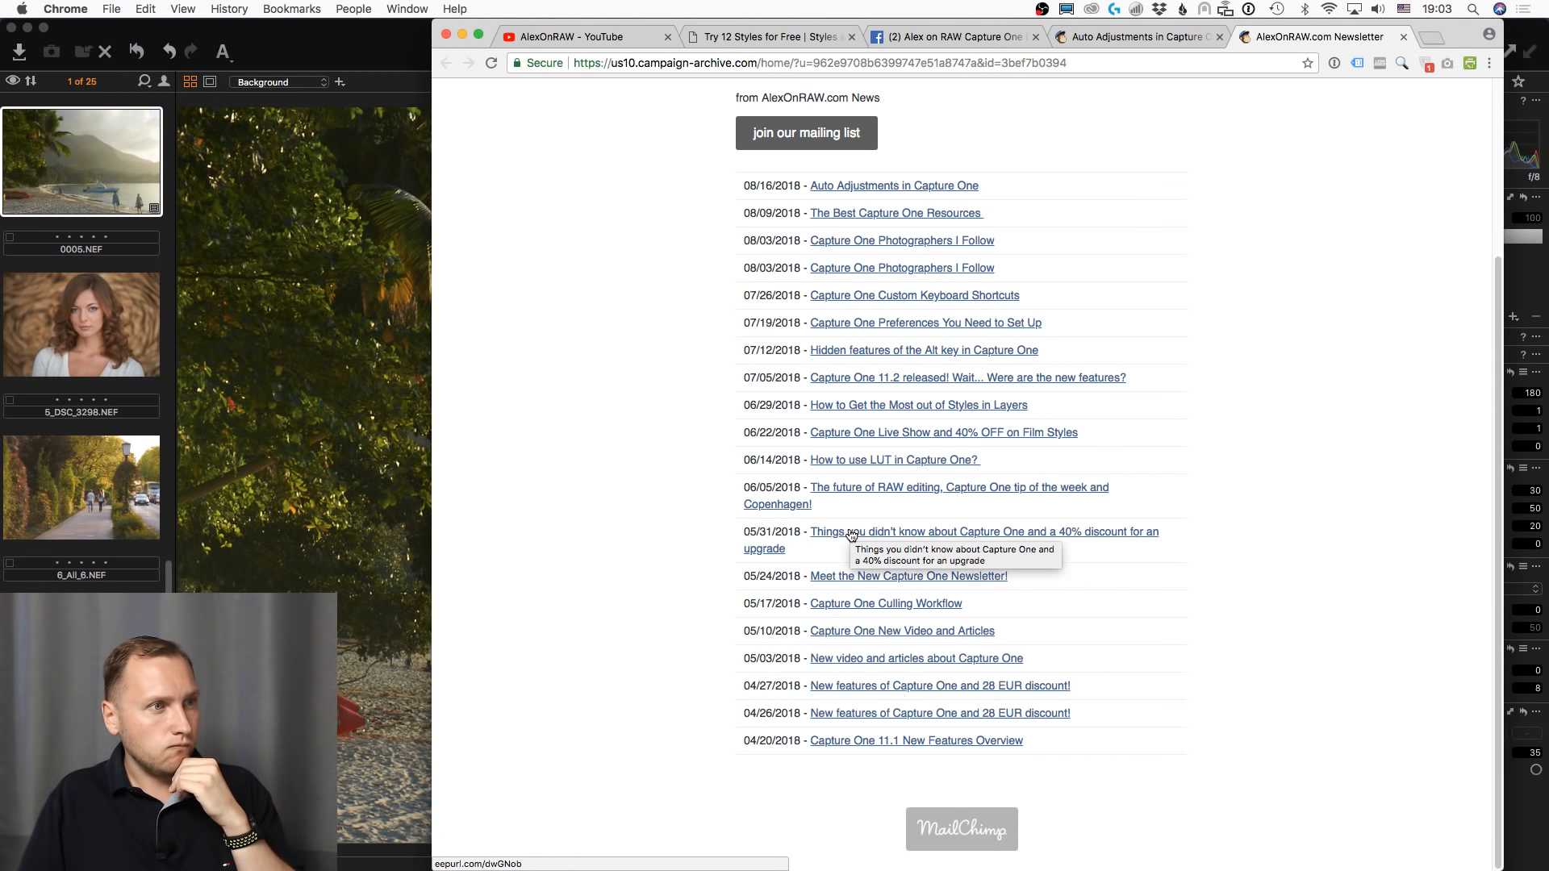
{"action": "left_click", "coordinate": [836, 580], "text": "super"}
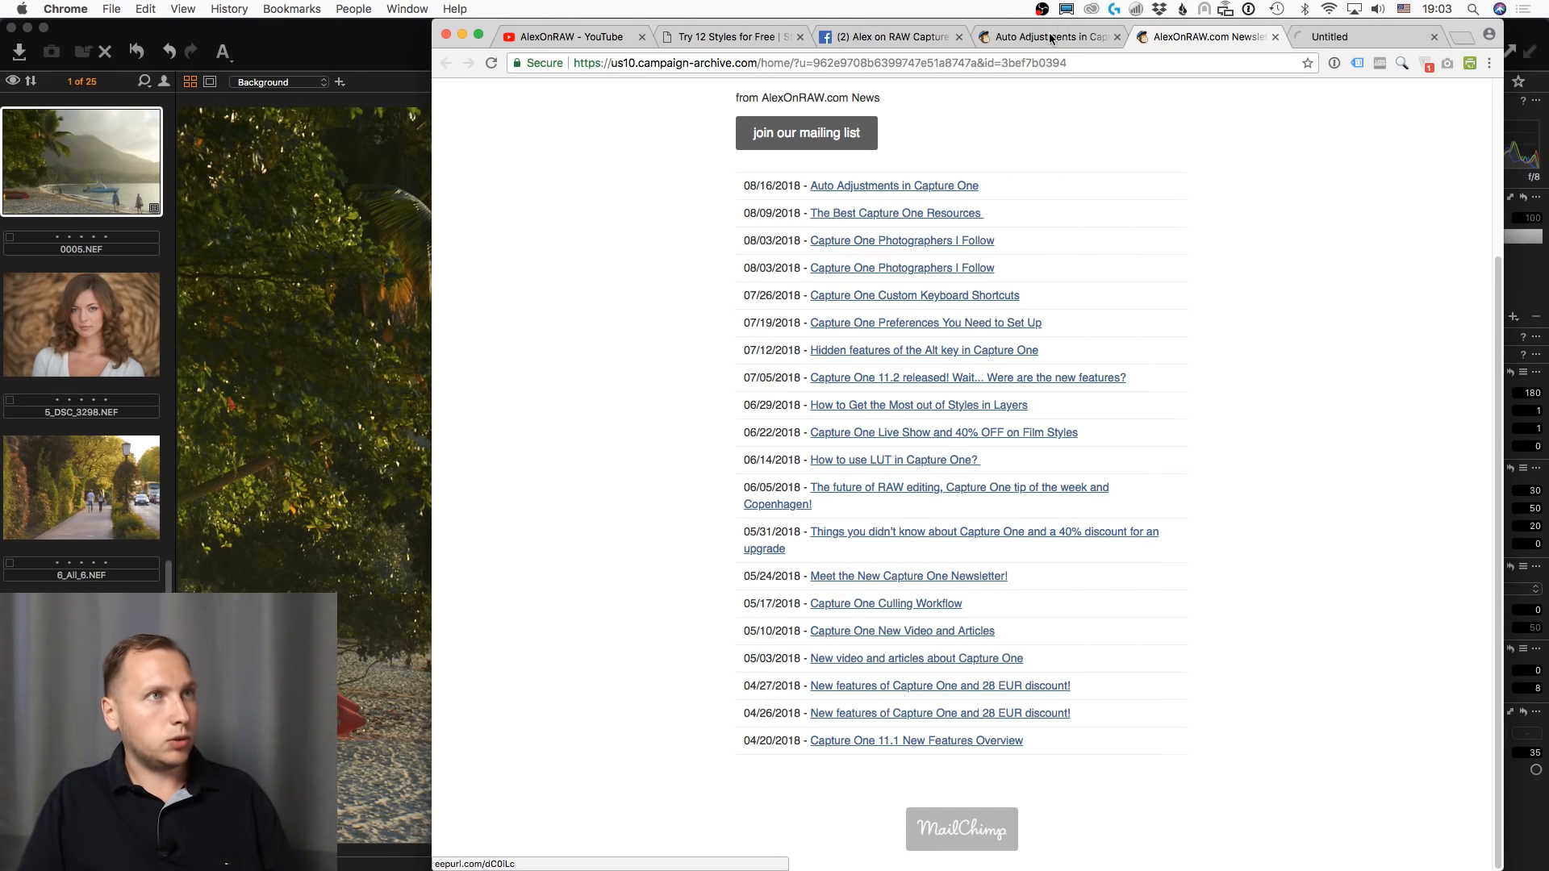
- Find What to Read in the Meet the New Capture One Newsletter! issue and load its Lumariver and basICColor Input 5 articles in background tabs
{"action": "left_click", "coordinate": [1336, 37]}
{"action": "scroll", "coordinate": [669, 499], "scroll_direction": "down", "scroll_amount": 10}
{"action": "scroll", "coordinate": [670, 497], "scroll_direction": "down", "scroll_amount": 10}
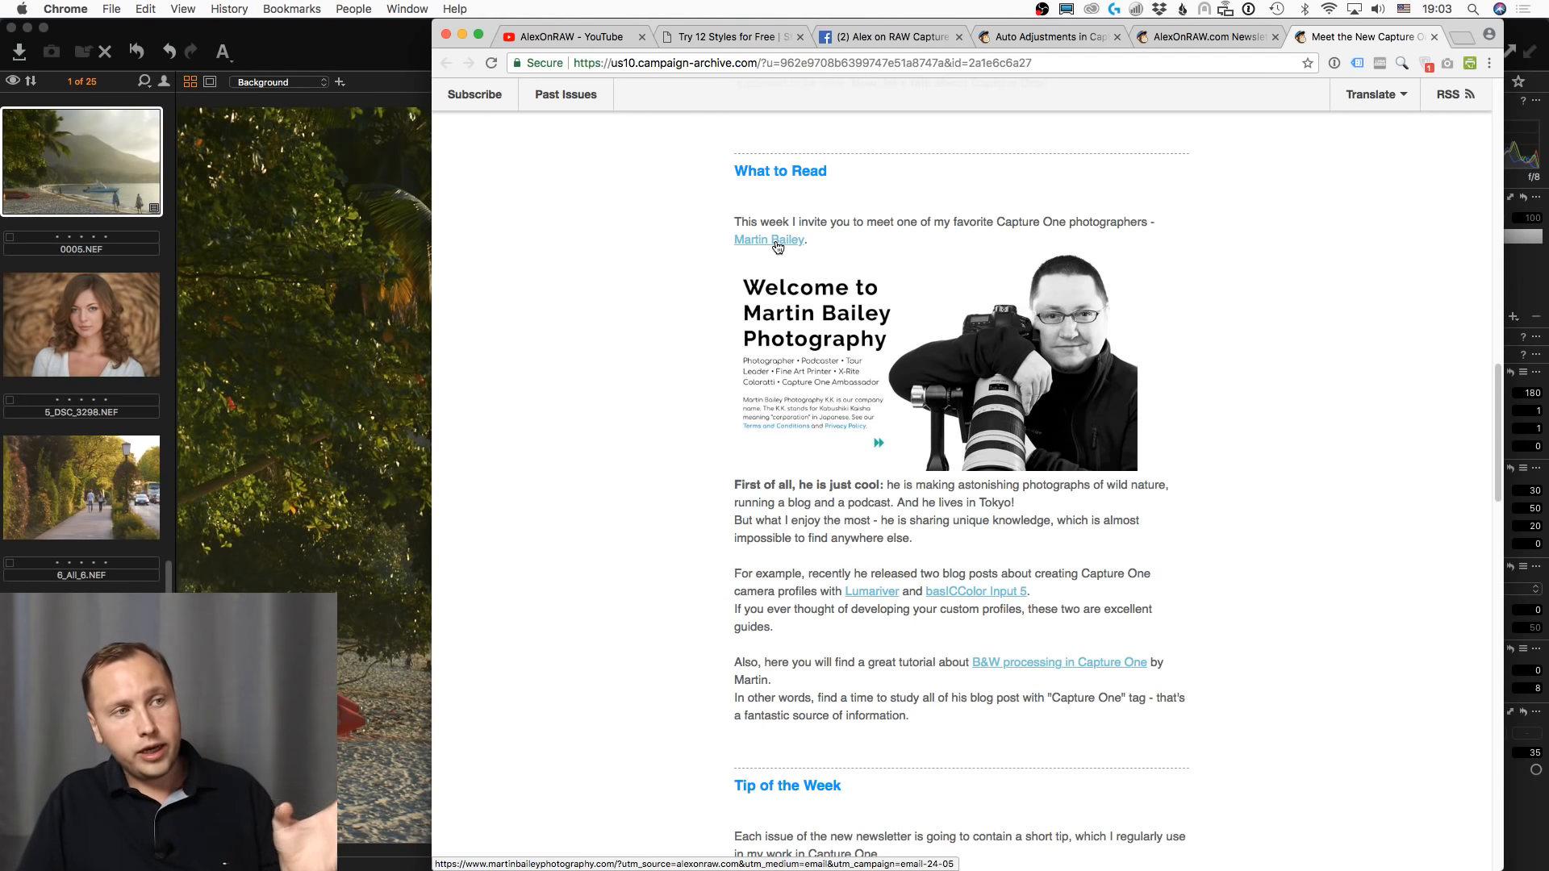
{"action": "left_click", "coordinate": [878, 601]}
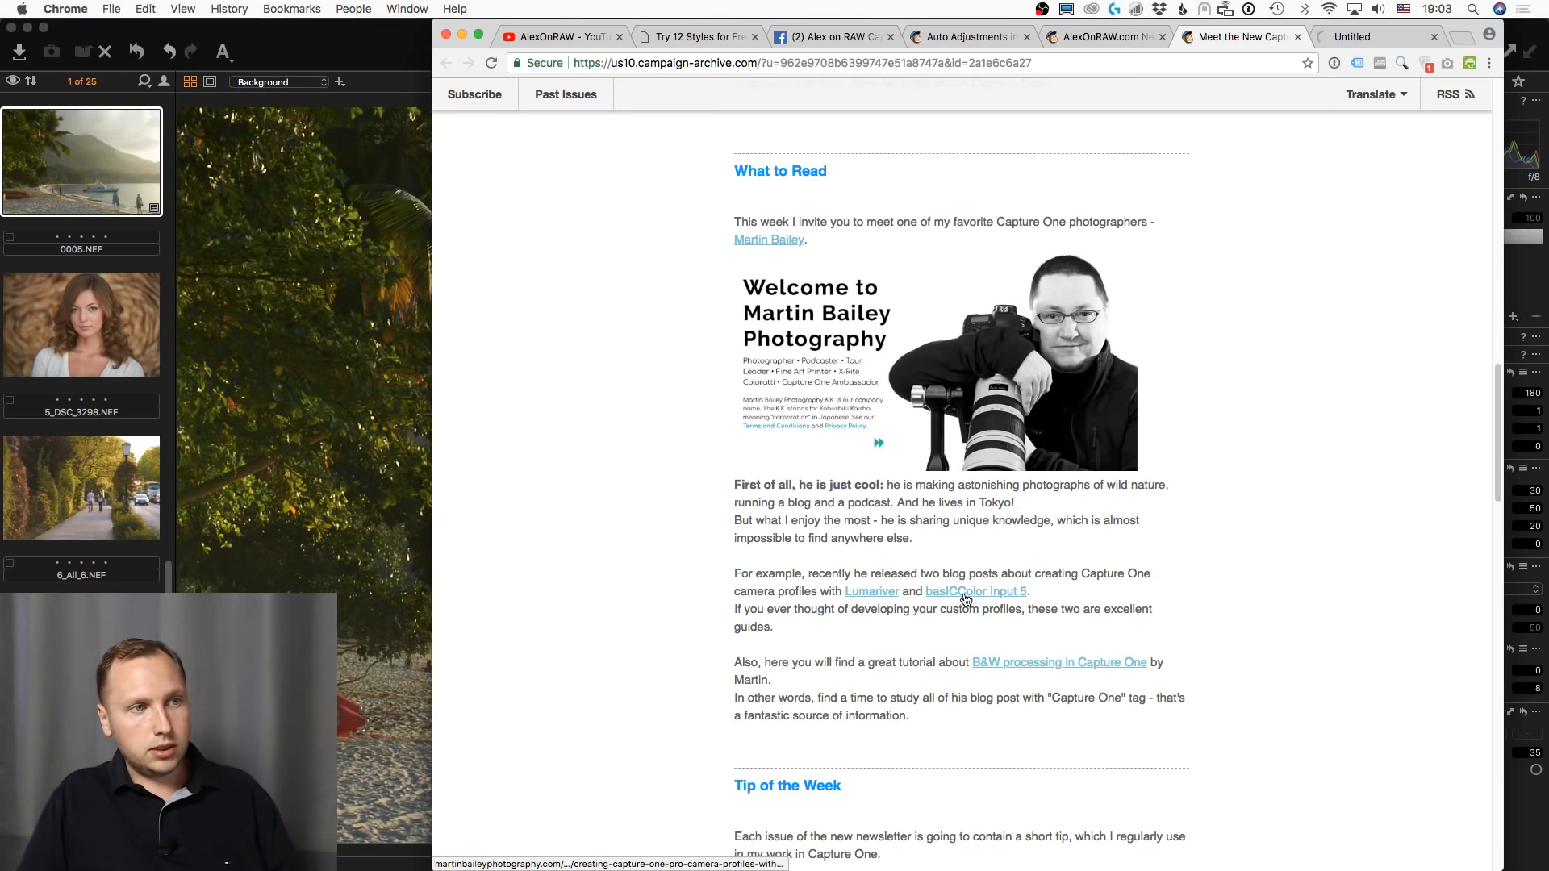
{"action": "left_click", "coordinate": [965, 600]}
- Look through the article about creating Capture One camera profiles with Lumariver and return to its beginning
{"action": "left_click", "coordinate": [1260, 35]}
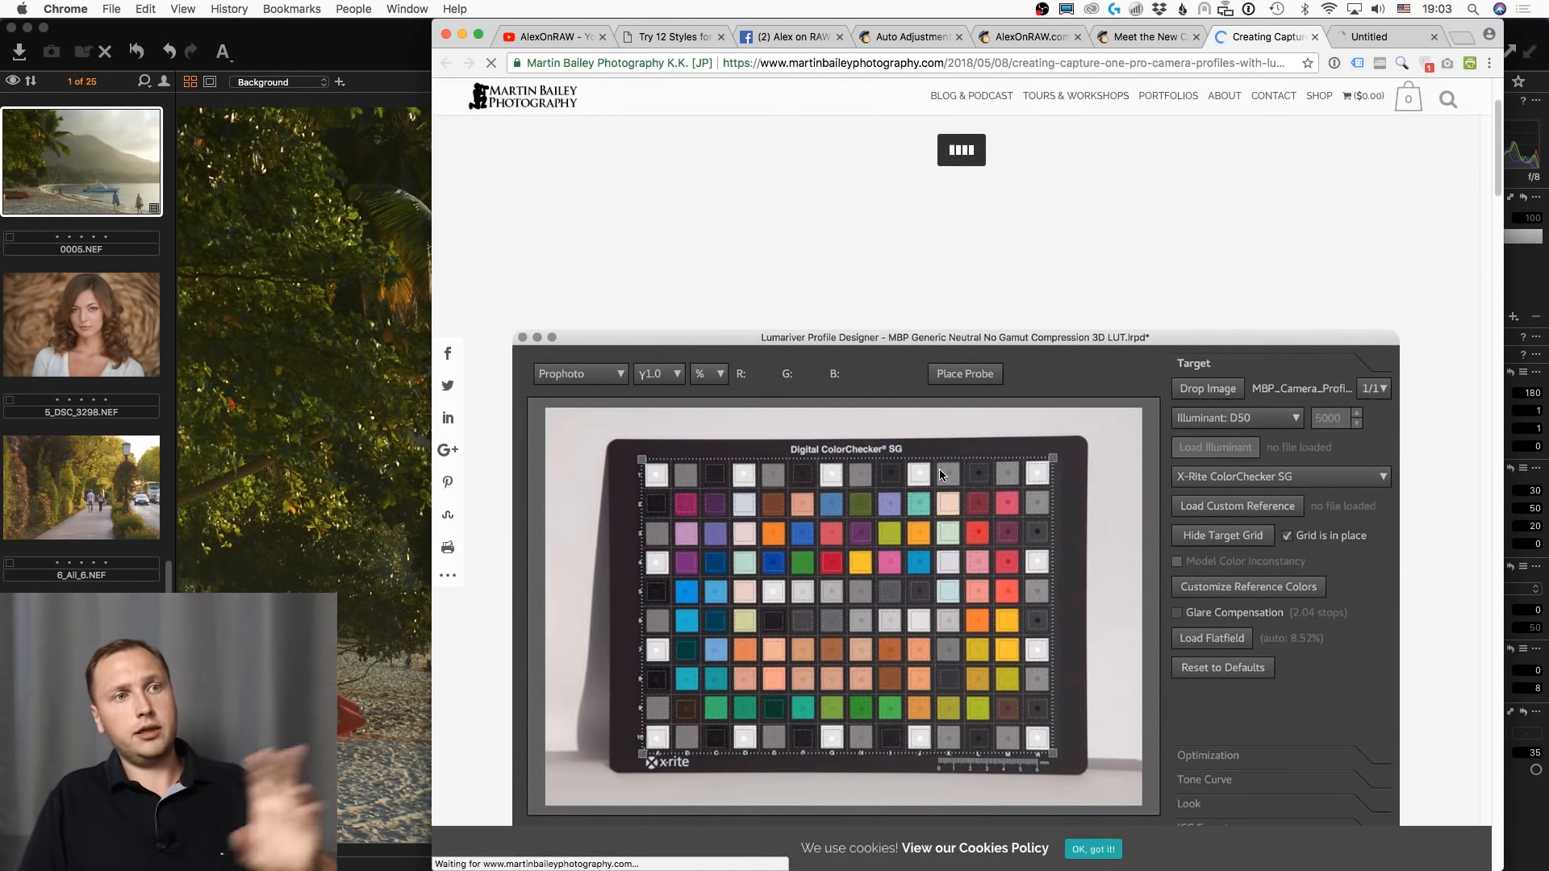
{"action": "scroll", "coordinate": [939, 468], "scroll_direction": "down", "scroll_amount": 10}
{"action": "scroll", "coordinate": [939, 468], "scroll_direction": "up", "scroll_amount": 10}
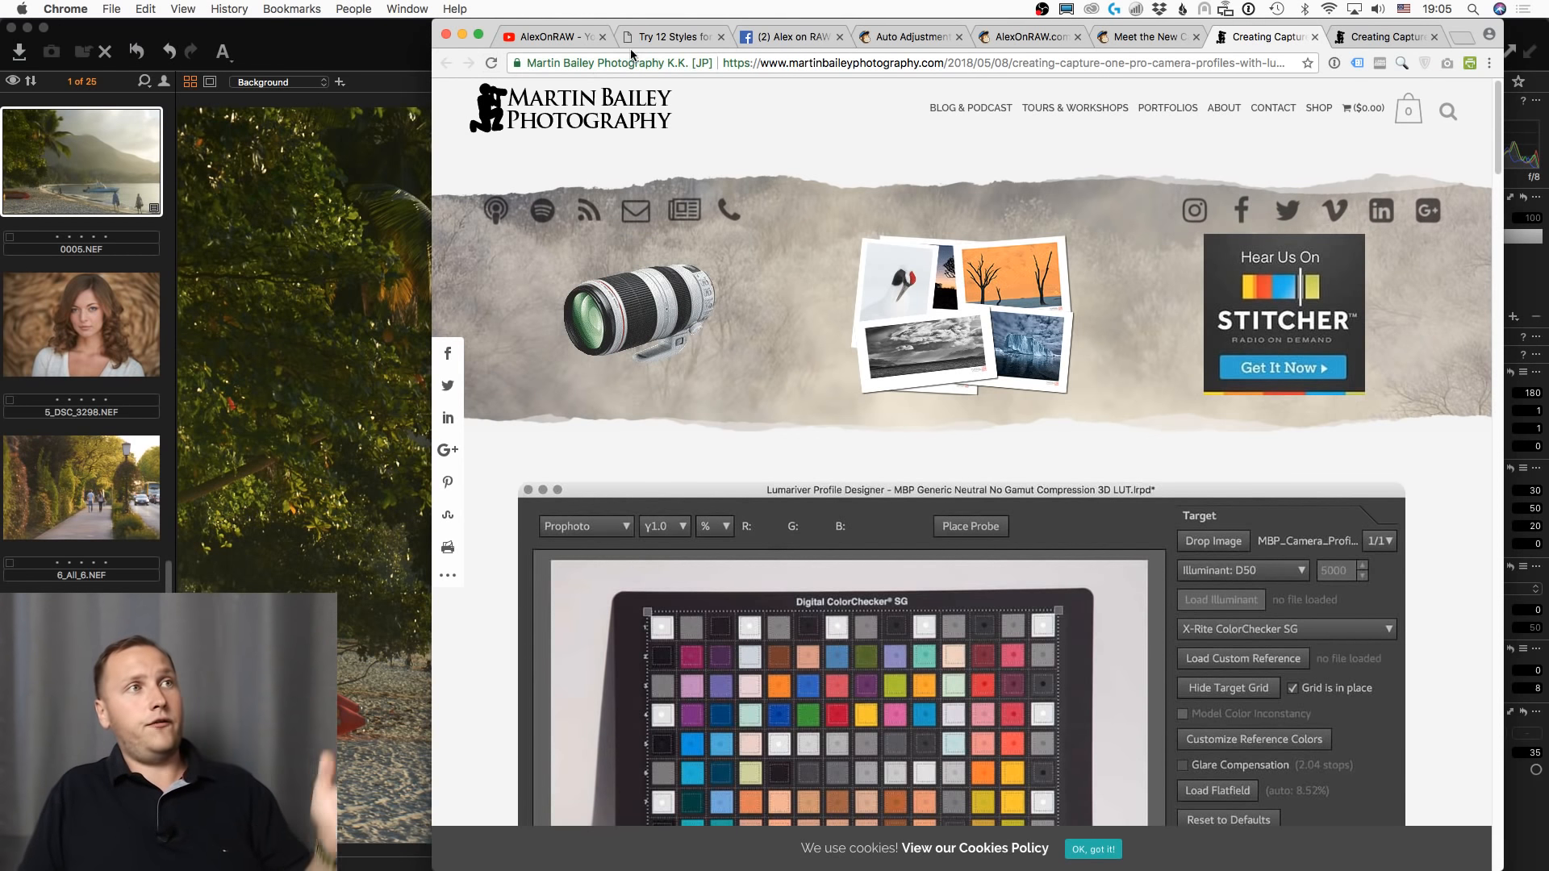
- Return to the AlexOnRAW YouTube tab and load youtube.com/alexonraw in it
{"action": "left_click", "coordinate": [567, 39]}
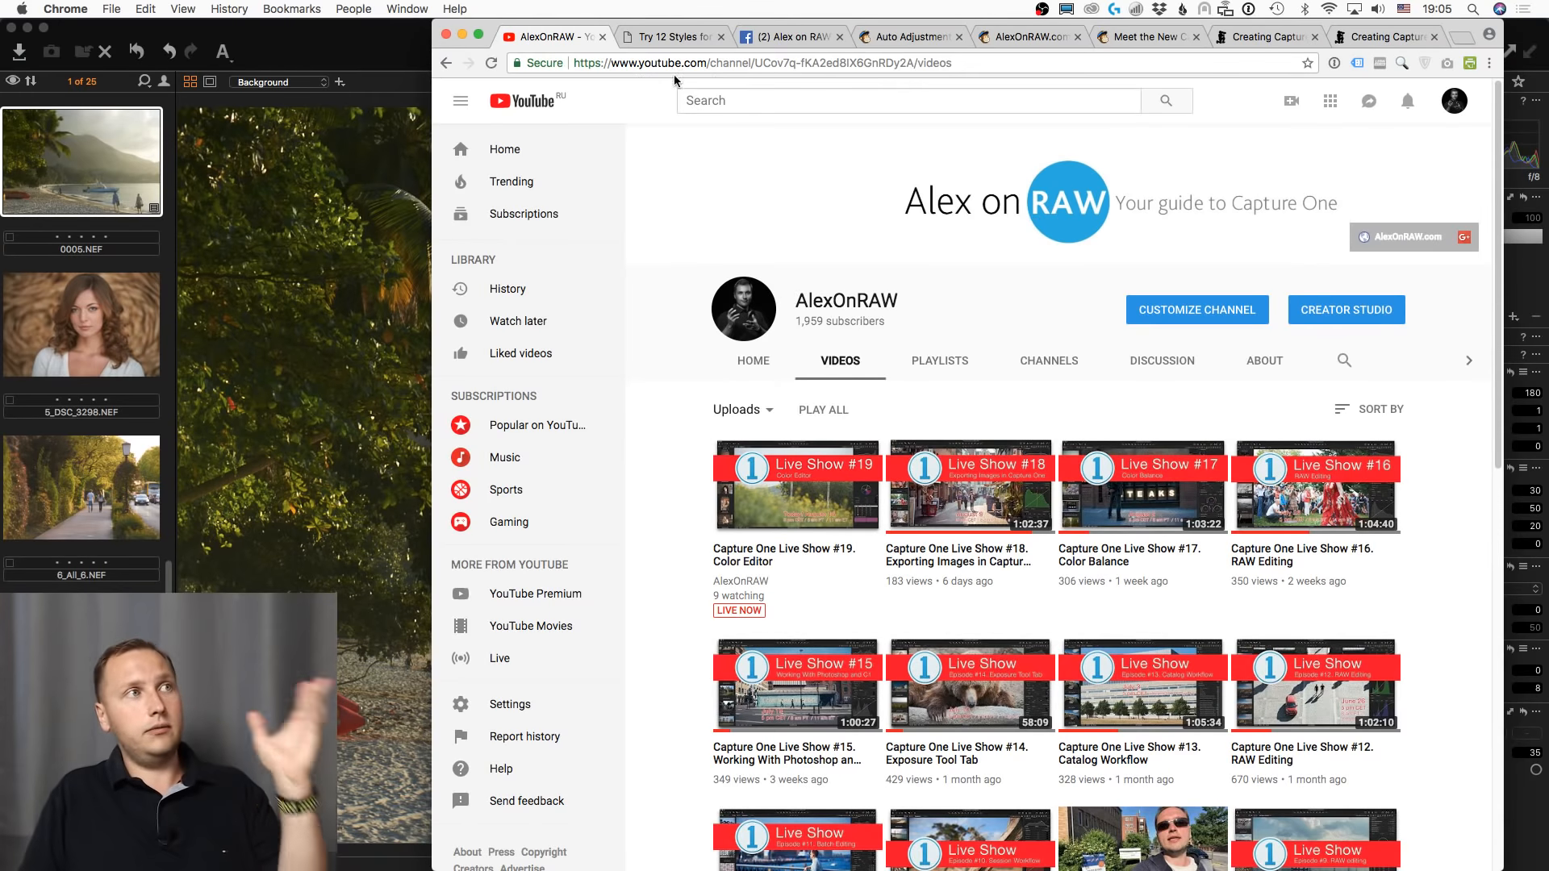
{"action": "left_click", "coordinate": [862, 62]}
{"action": "left_click_drag", "start_coordinate": [954, 62], "coordinate": [710, 65]}
{"action": "key", "text": "BackSpace"}
{"action": "type", "text": "alexonraw"}
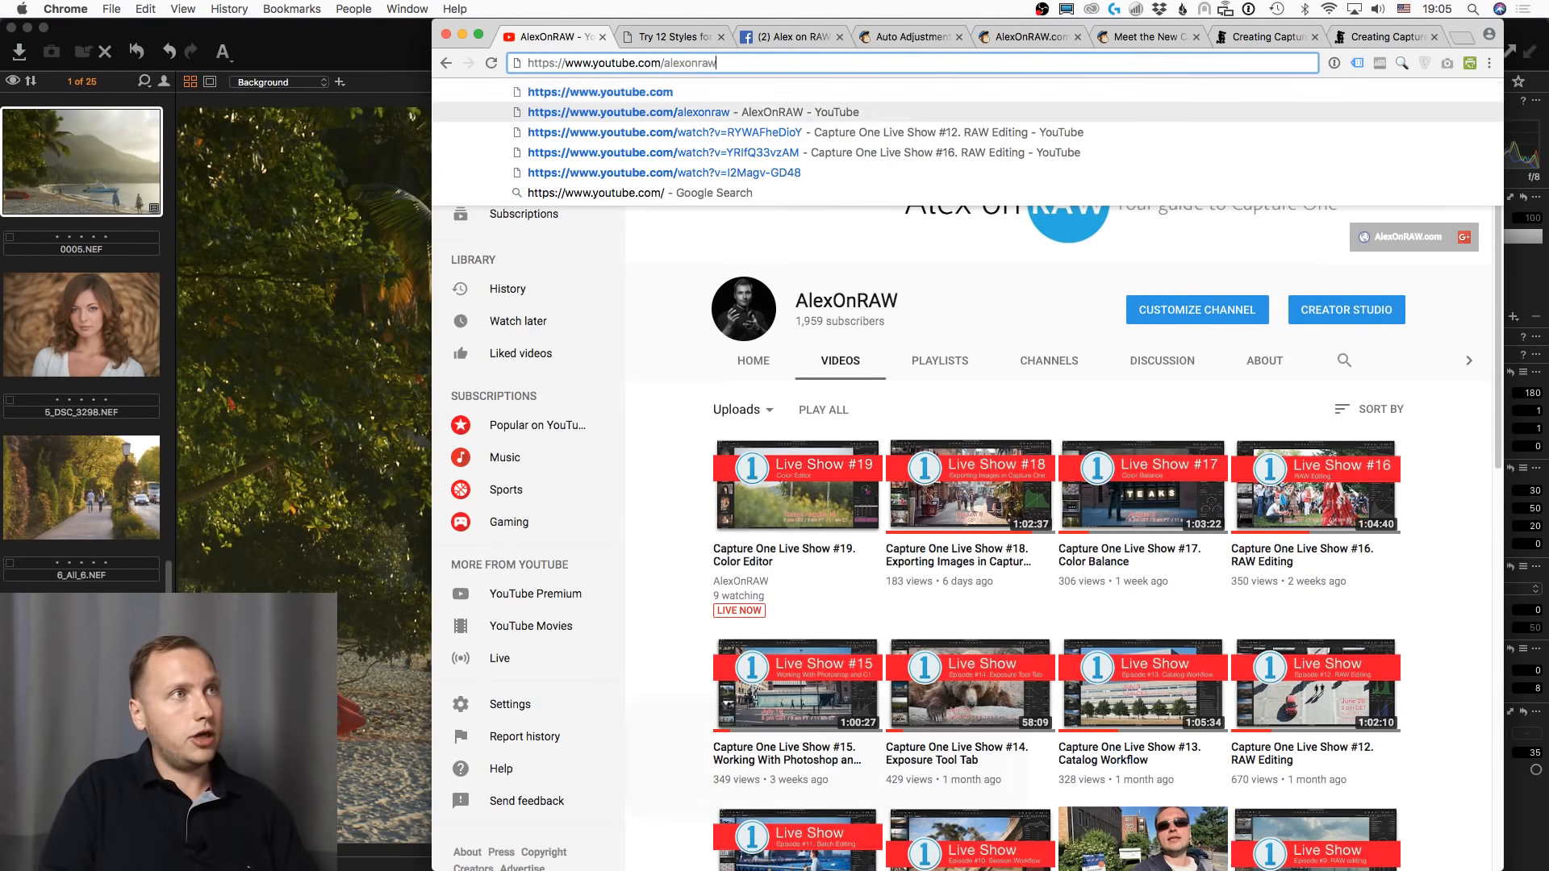
{"action": "key", "text": "Return"}
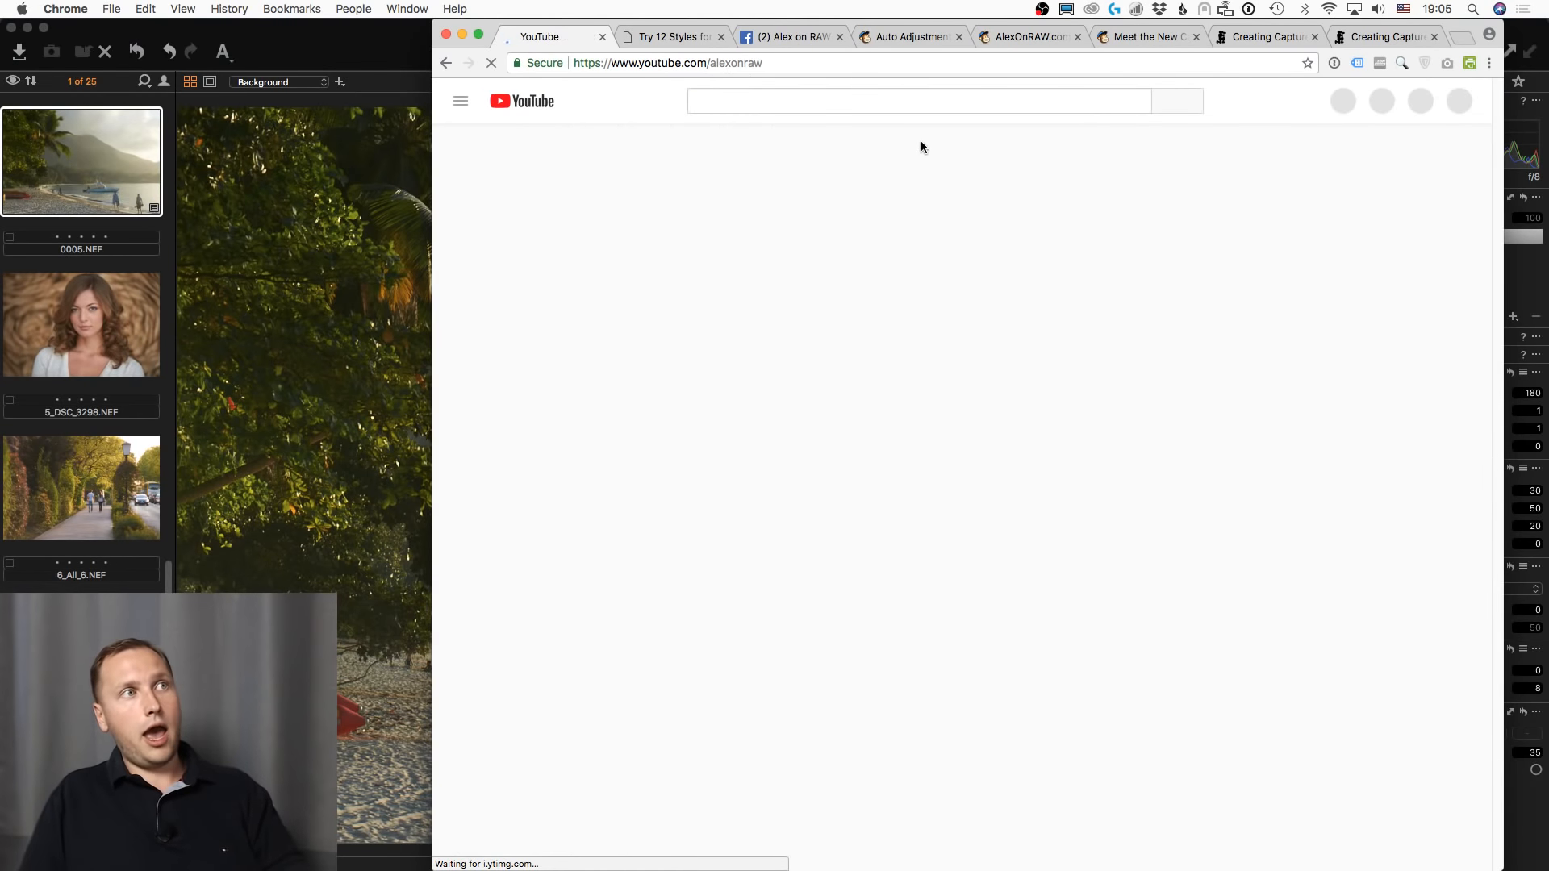
- Switch to Safari, toggle the AlexOnRAW YouTube channel's notification bell off and on, highlight its subscriber count and return to Capture One
{"action": "mouse_move", "coordinate": [0, 48]}
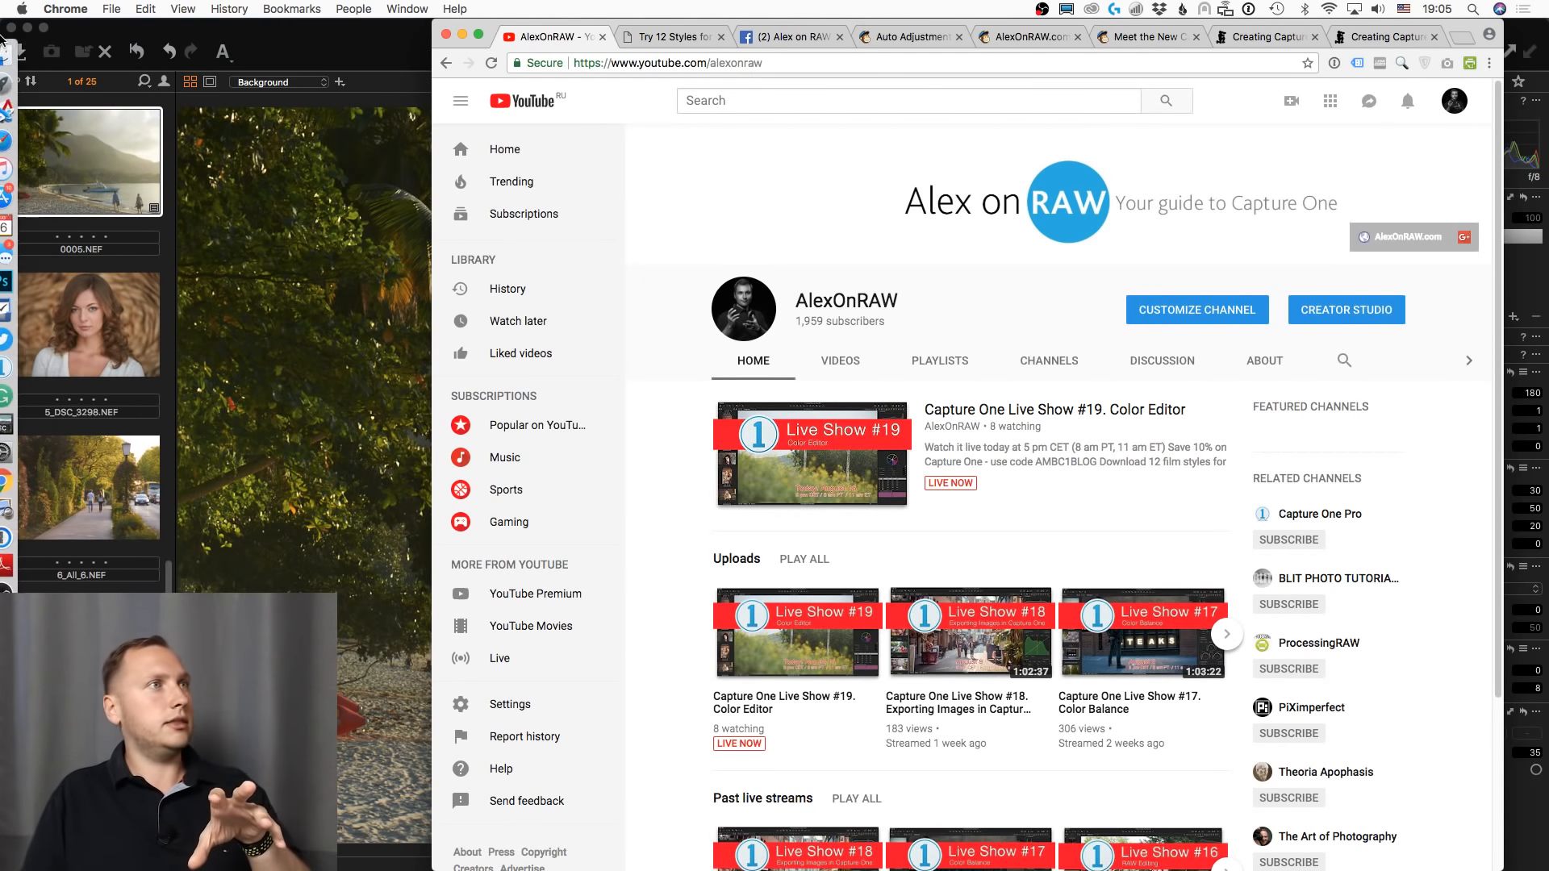
{"action": "left_click", "coordinate": [55, 154]}
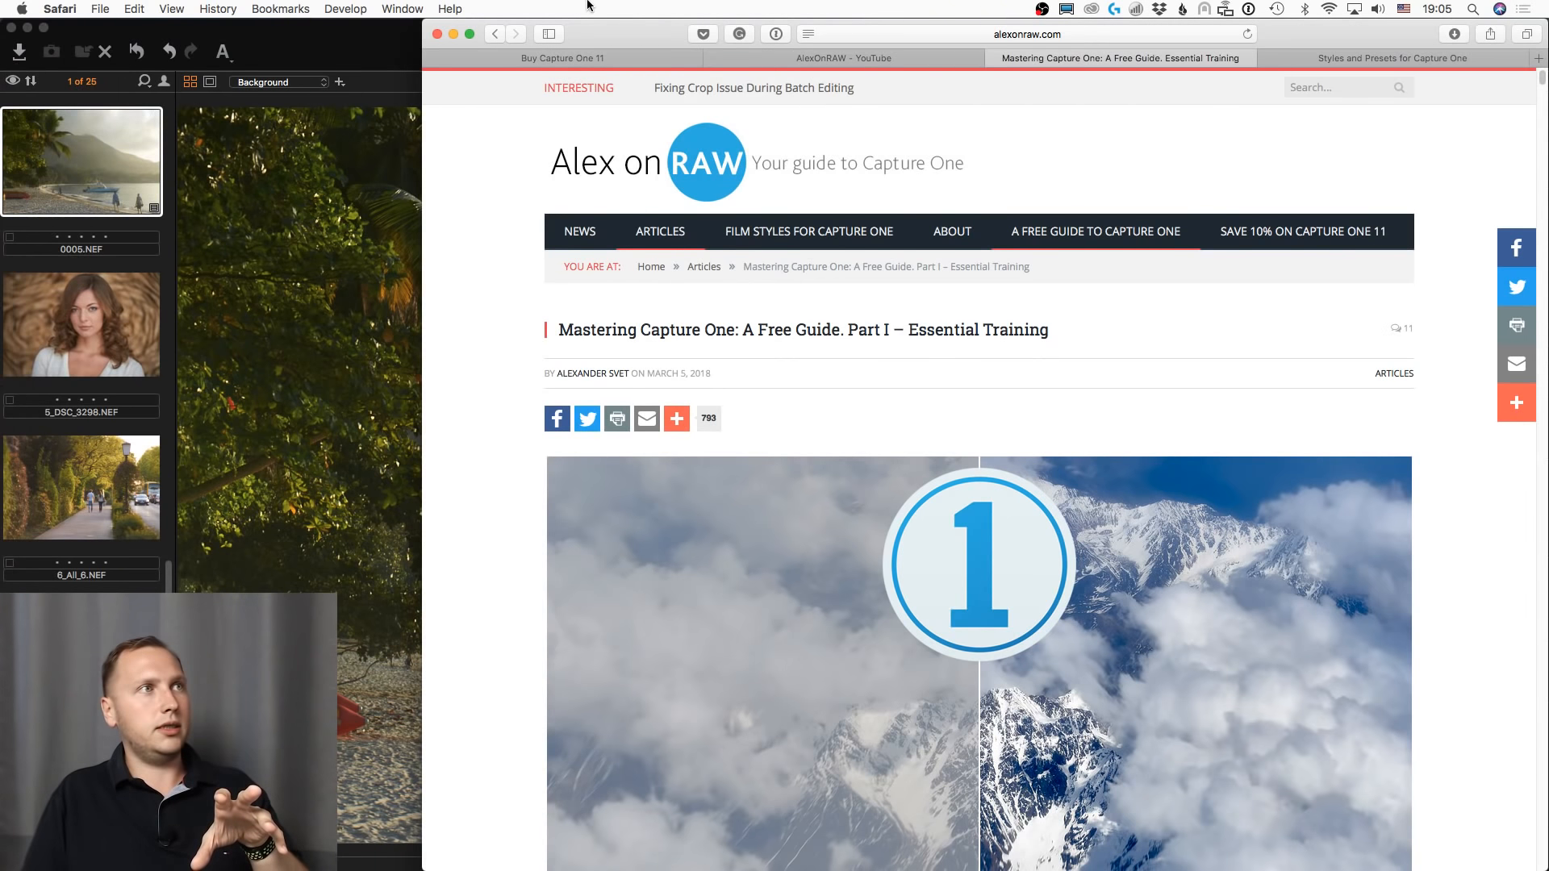
{"action": "left_click", "coordinate": [758, 58]}
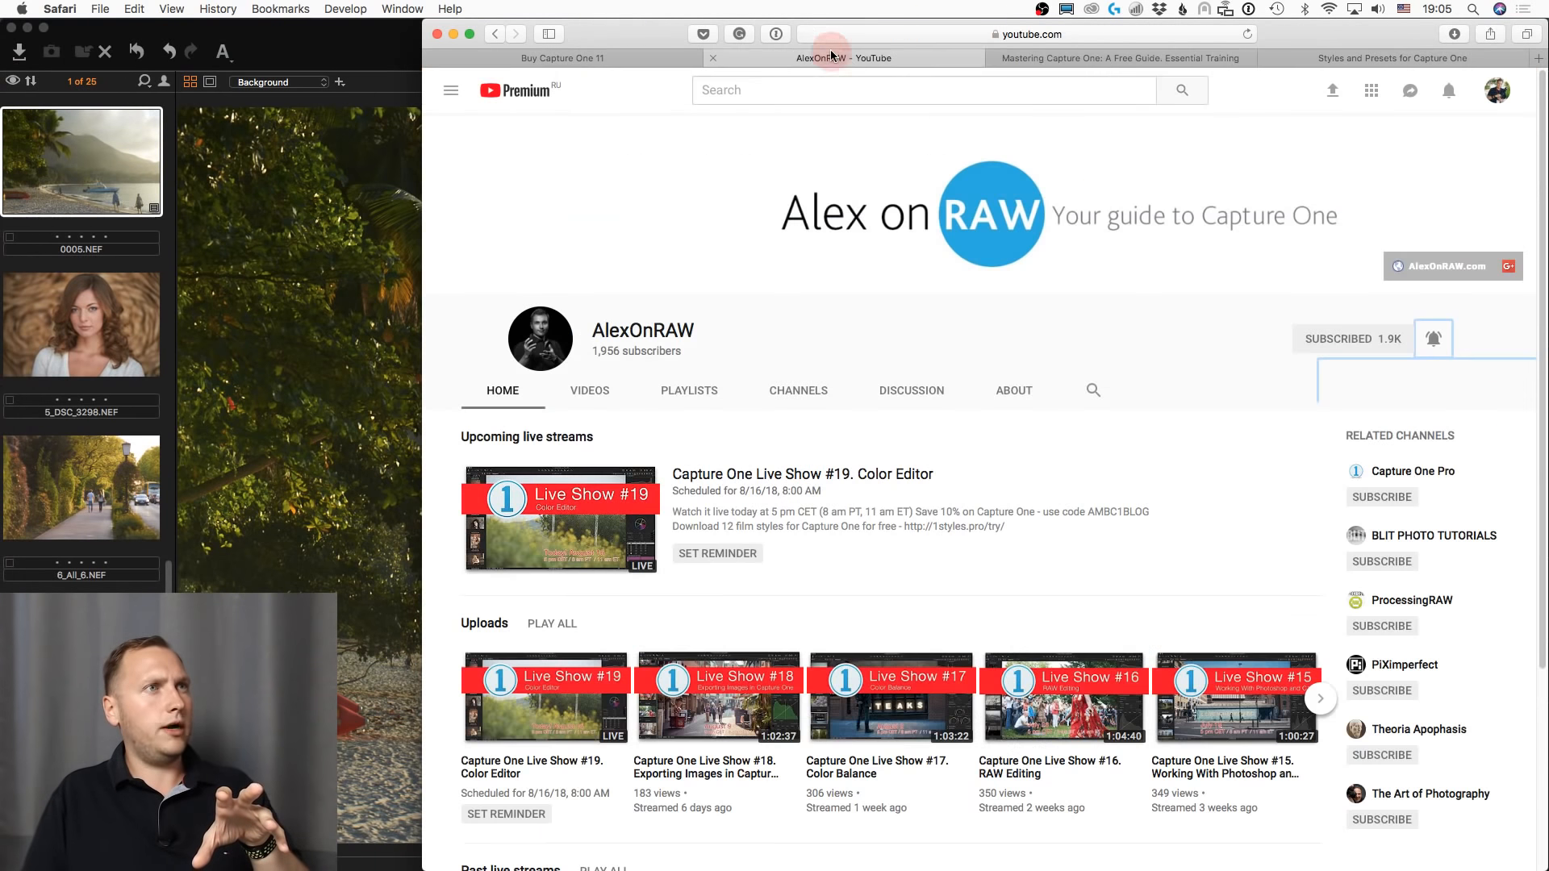
{"action": "left_click", "coordinate": [1435, 355]}
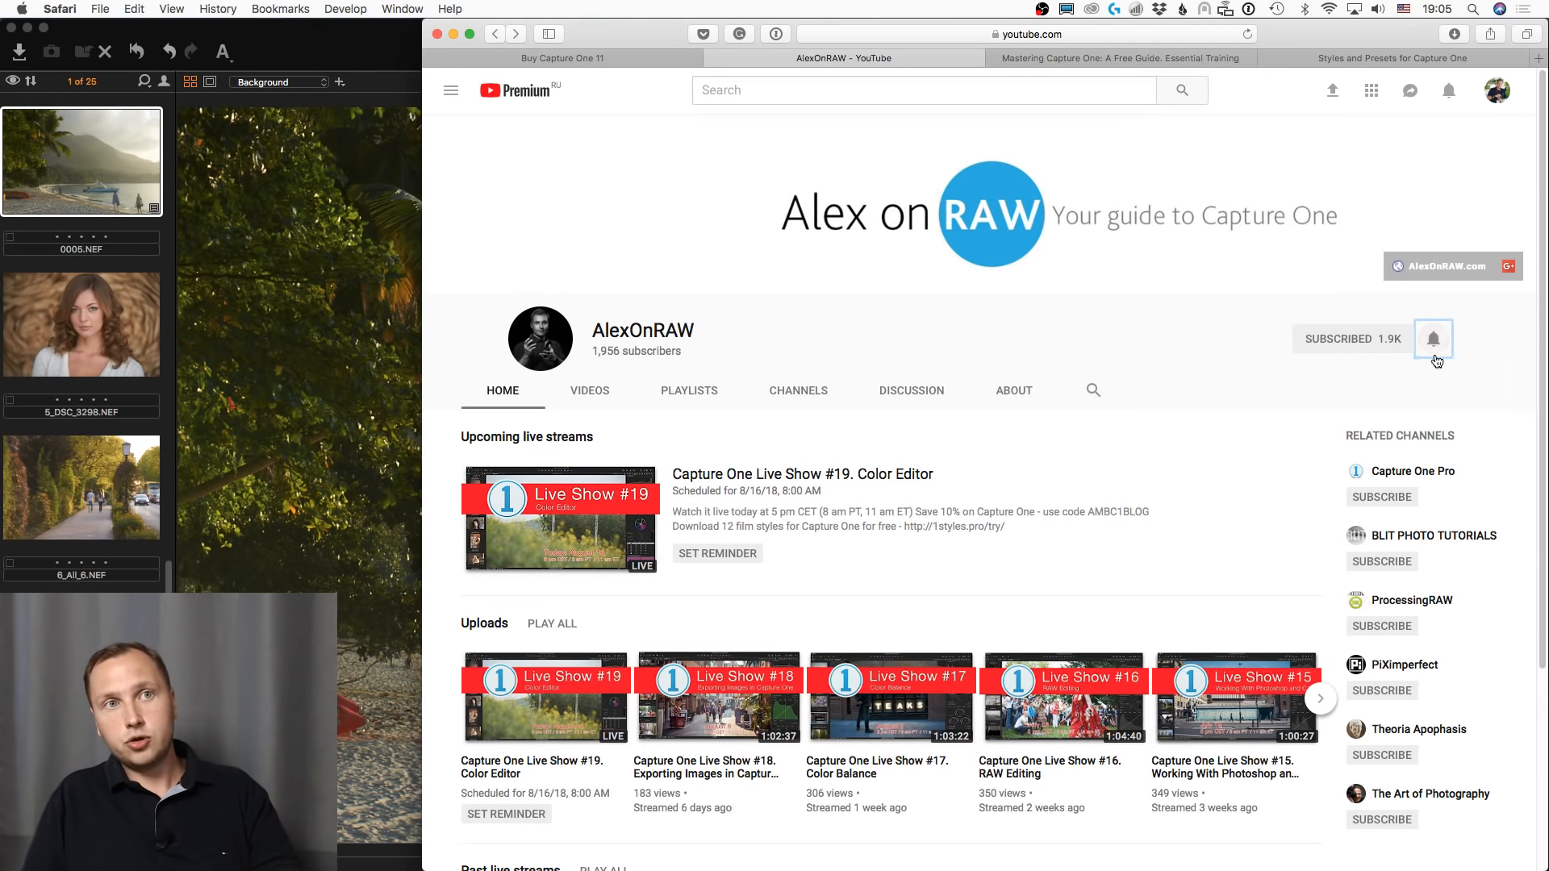
{"action": "left_click", "coordinate": [1434, 347]}
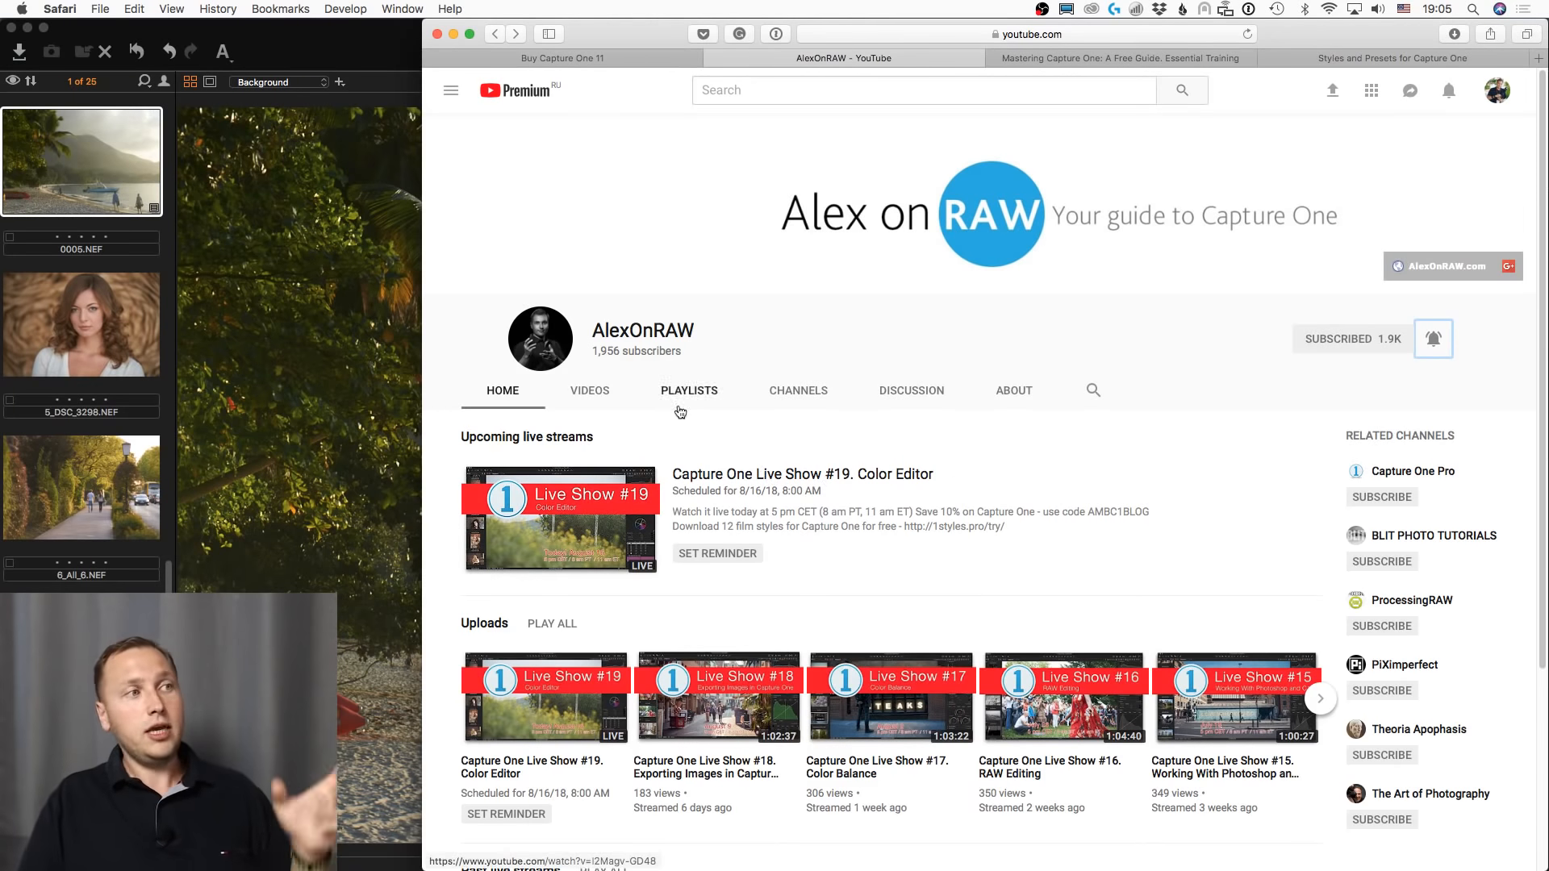
{"action": "double_click", "coordinate": [594, 353]}
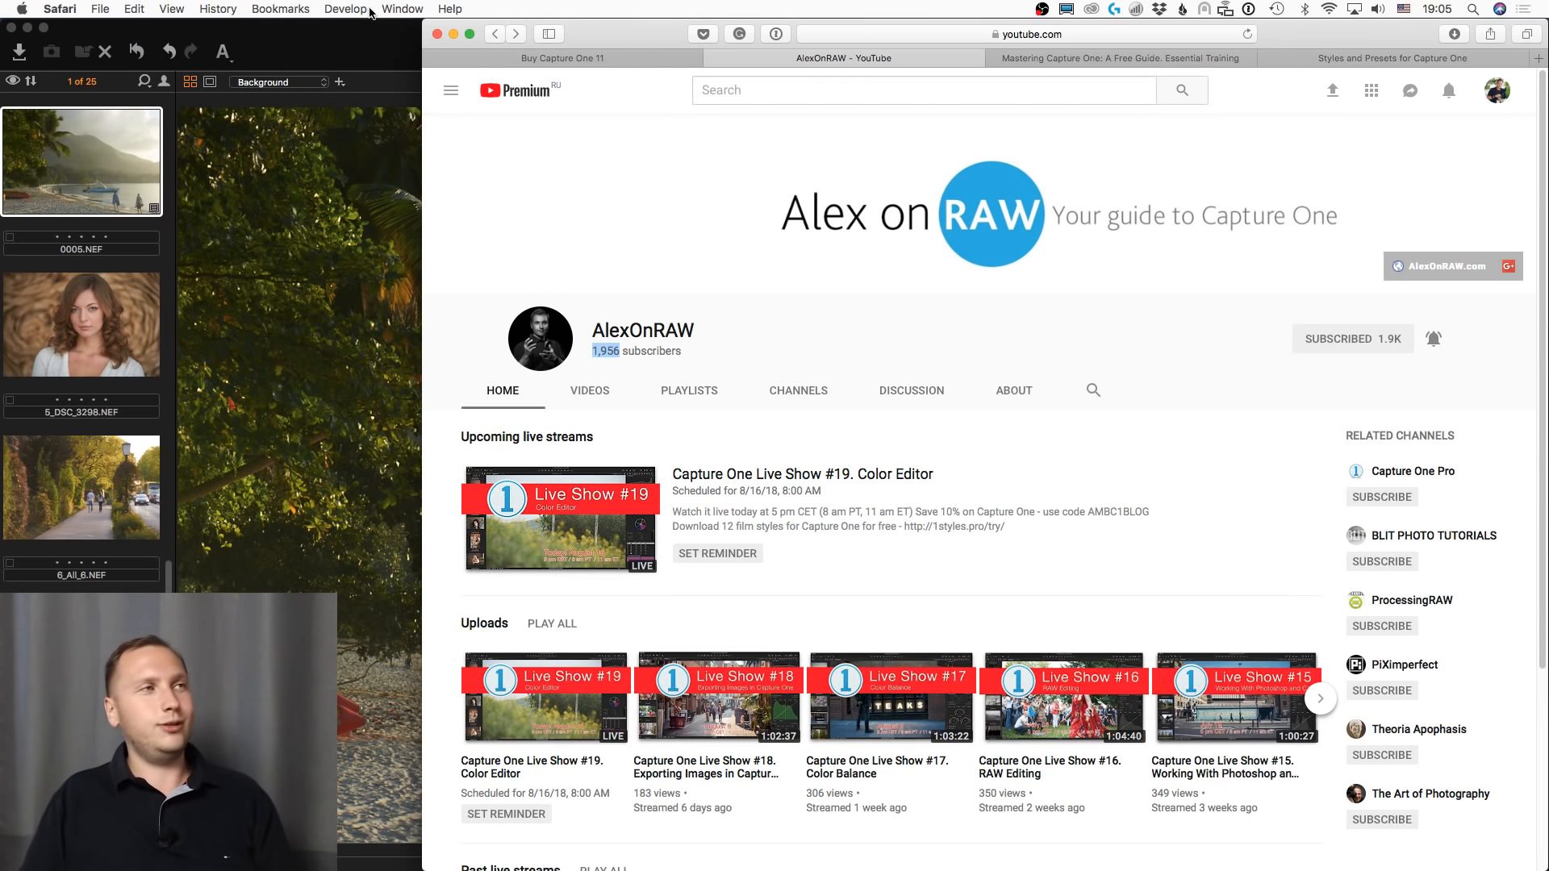
{"action": "left_click", "coordinate": [343, 39]}
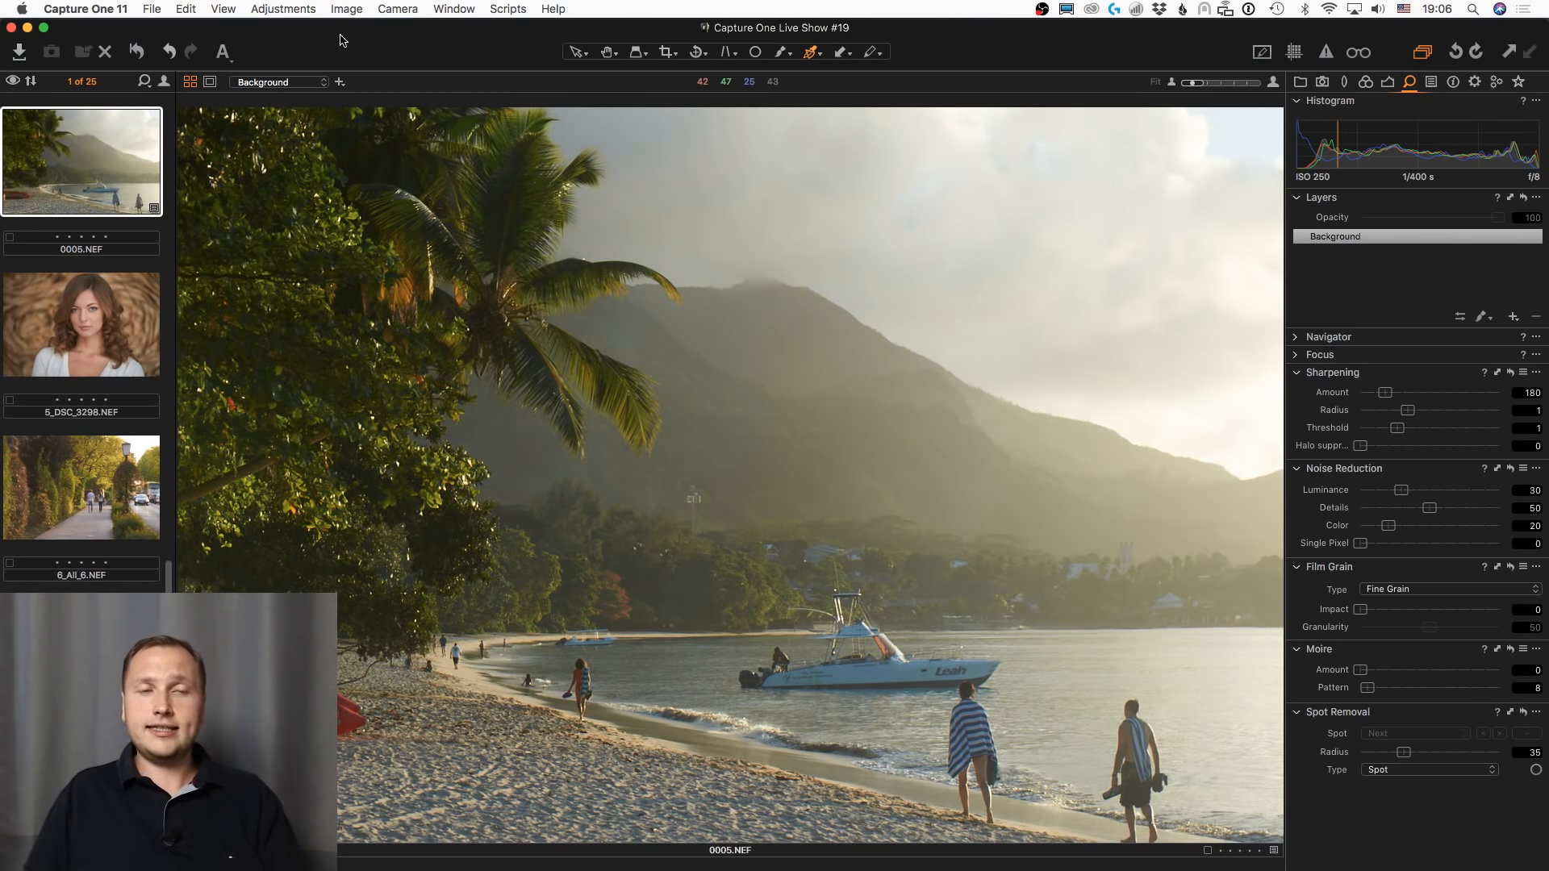
- Switch to Google Chrome, load alexonraw.com/upload in the Facebook page's tab and bring the RAW file upload form into view
{"action": "mouse_move", "coordinate": [25, 403]}
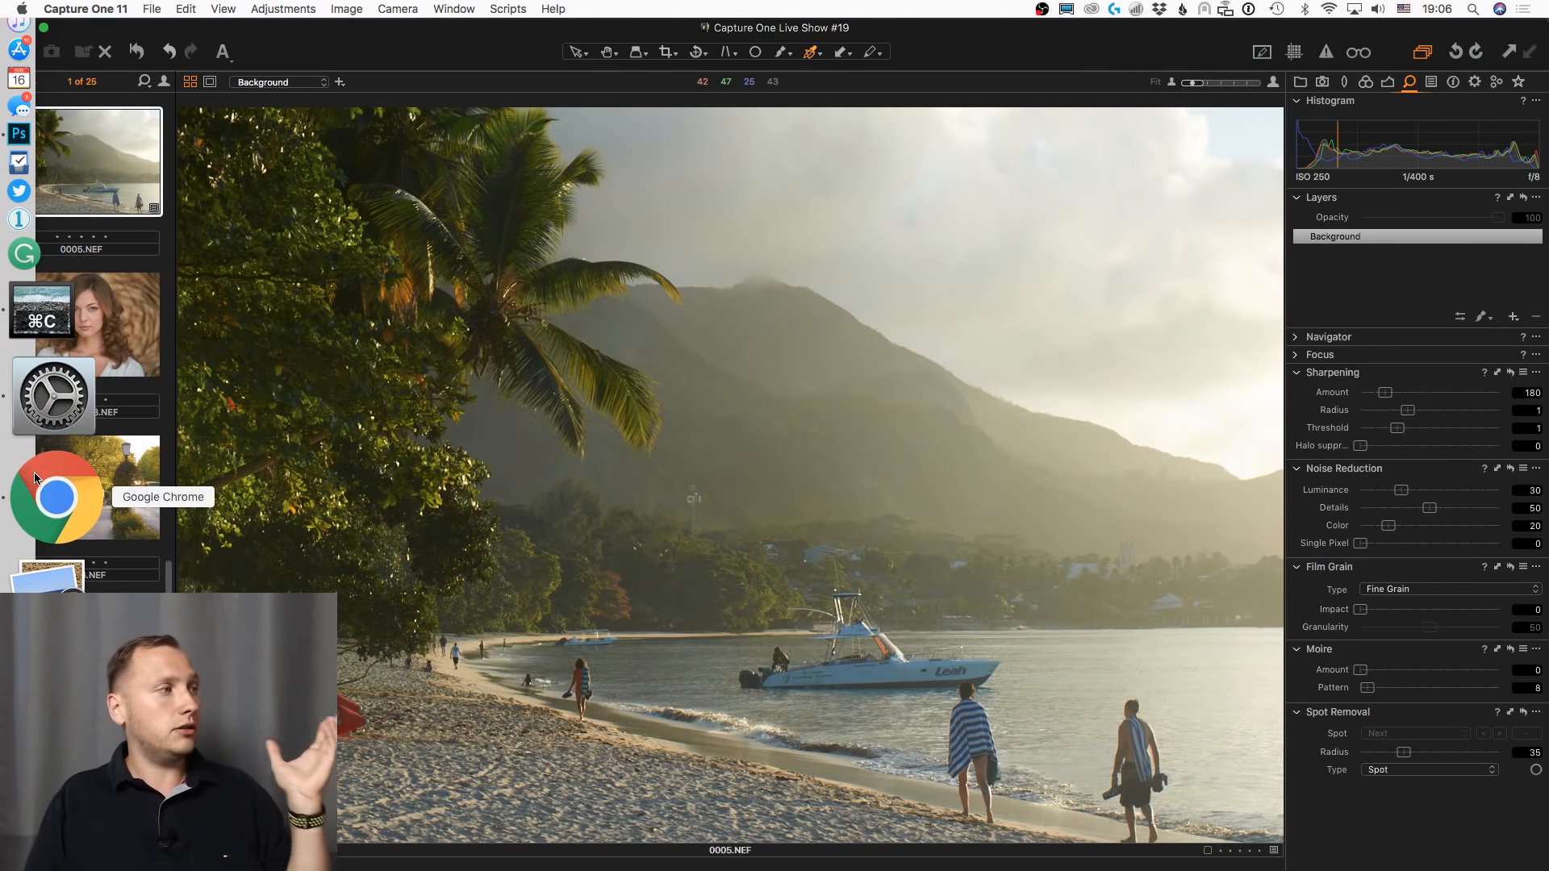
{"action": "left_click", "coordinate": [36, 479]}
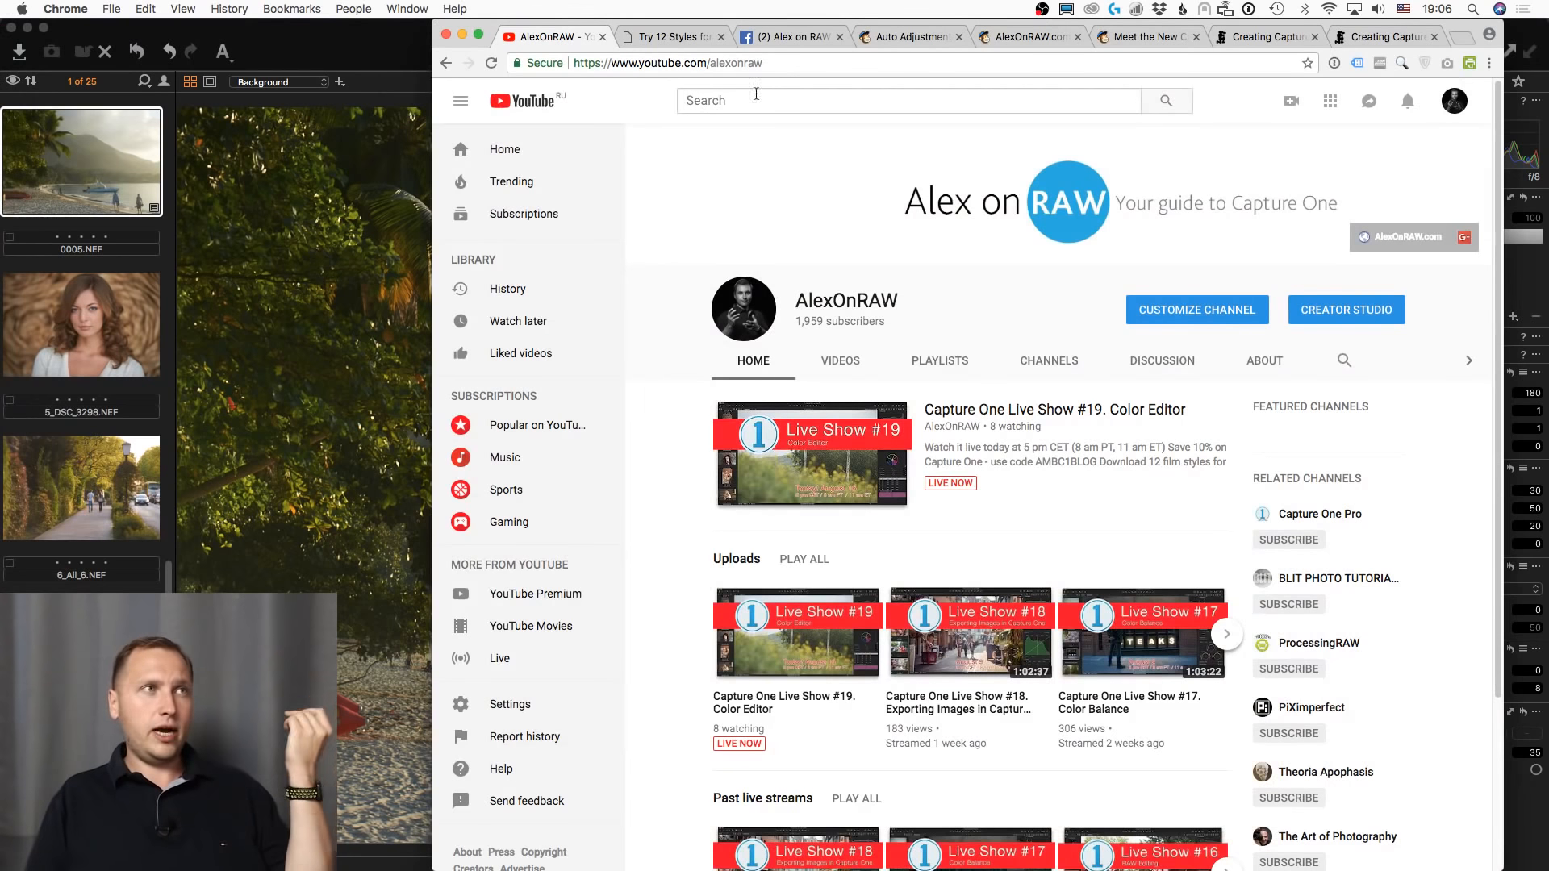
{"action": "left_click", "coordinate": [801, 39]}
{"action": "left_click", "coordinate": [796, 63]}
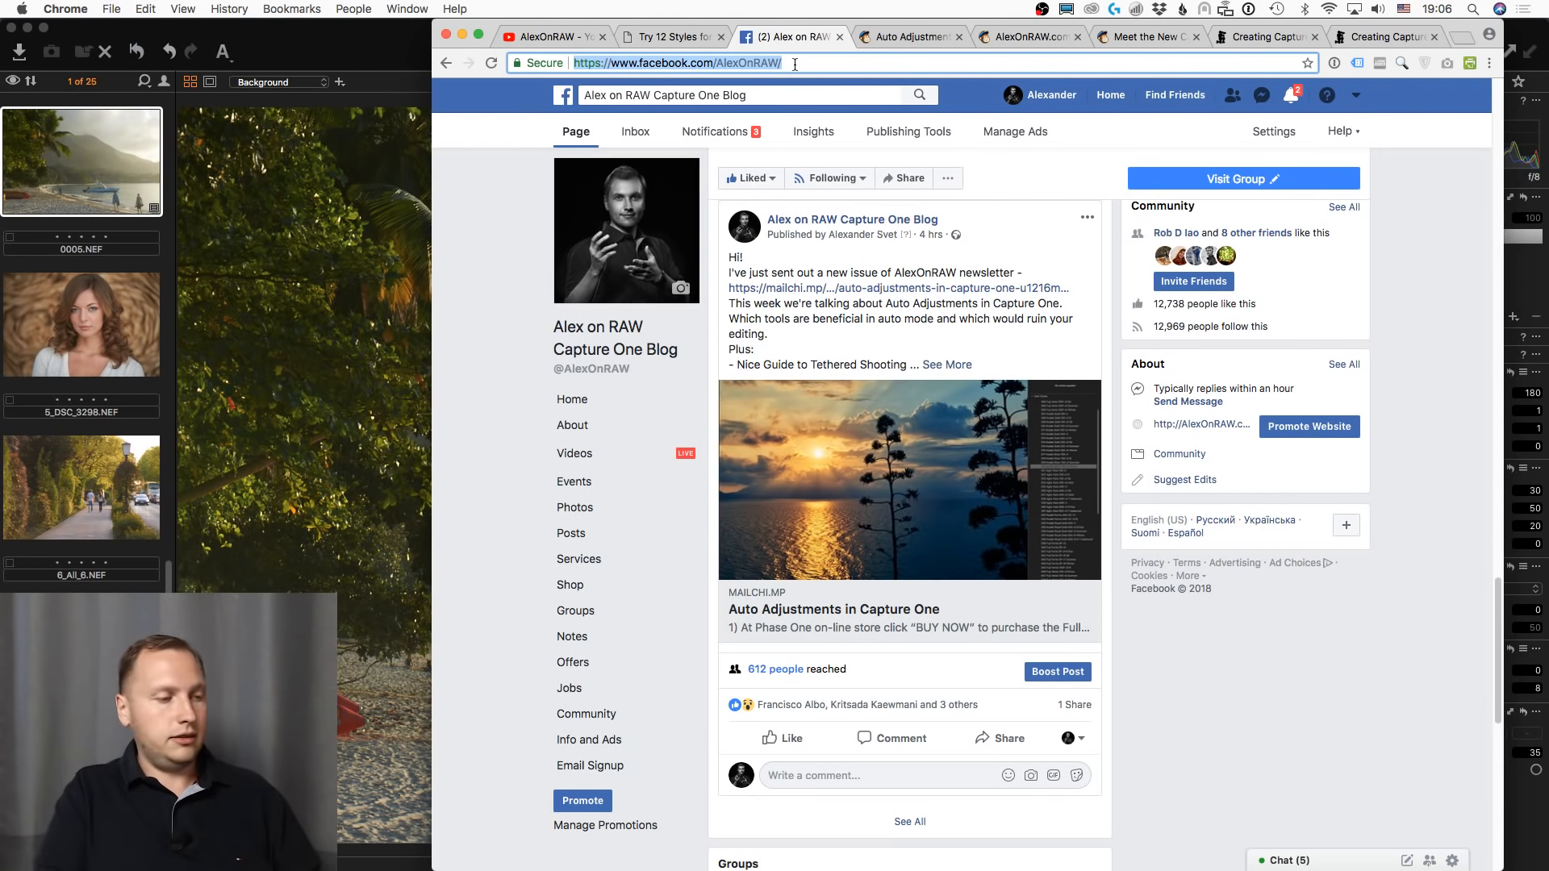
{"action": "type", "text": "a"}
{"action": "key", "text": "Down"}
{"action": "key", "text": "Down"}
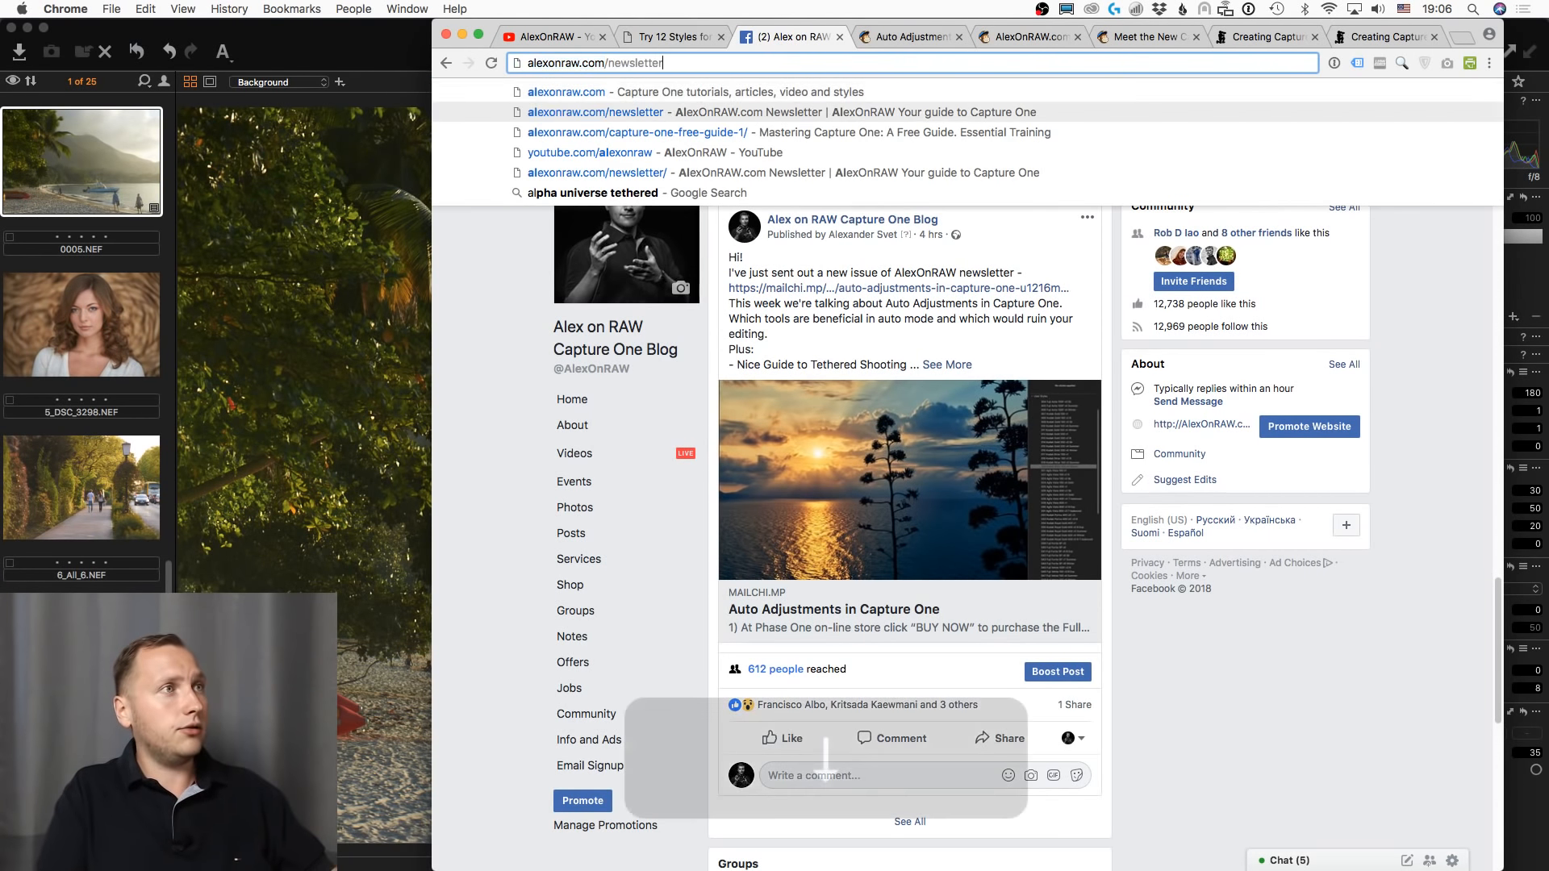
{"action": "key", "text": "Down"}
{"action": "key", "text": "Up"}
{"action": "key", "text": "Up"}
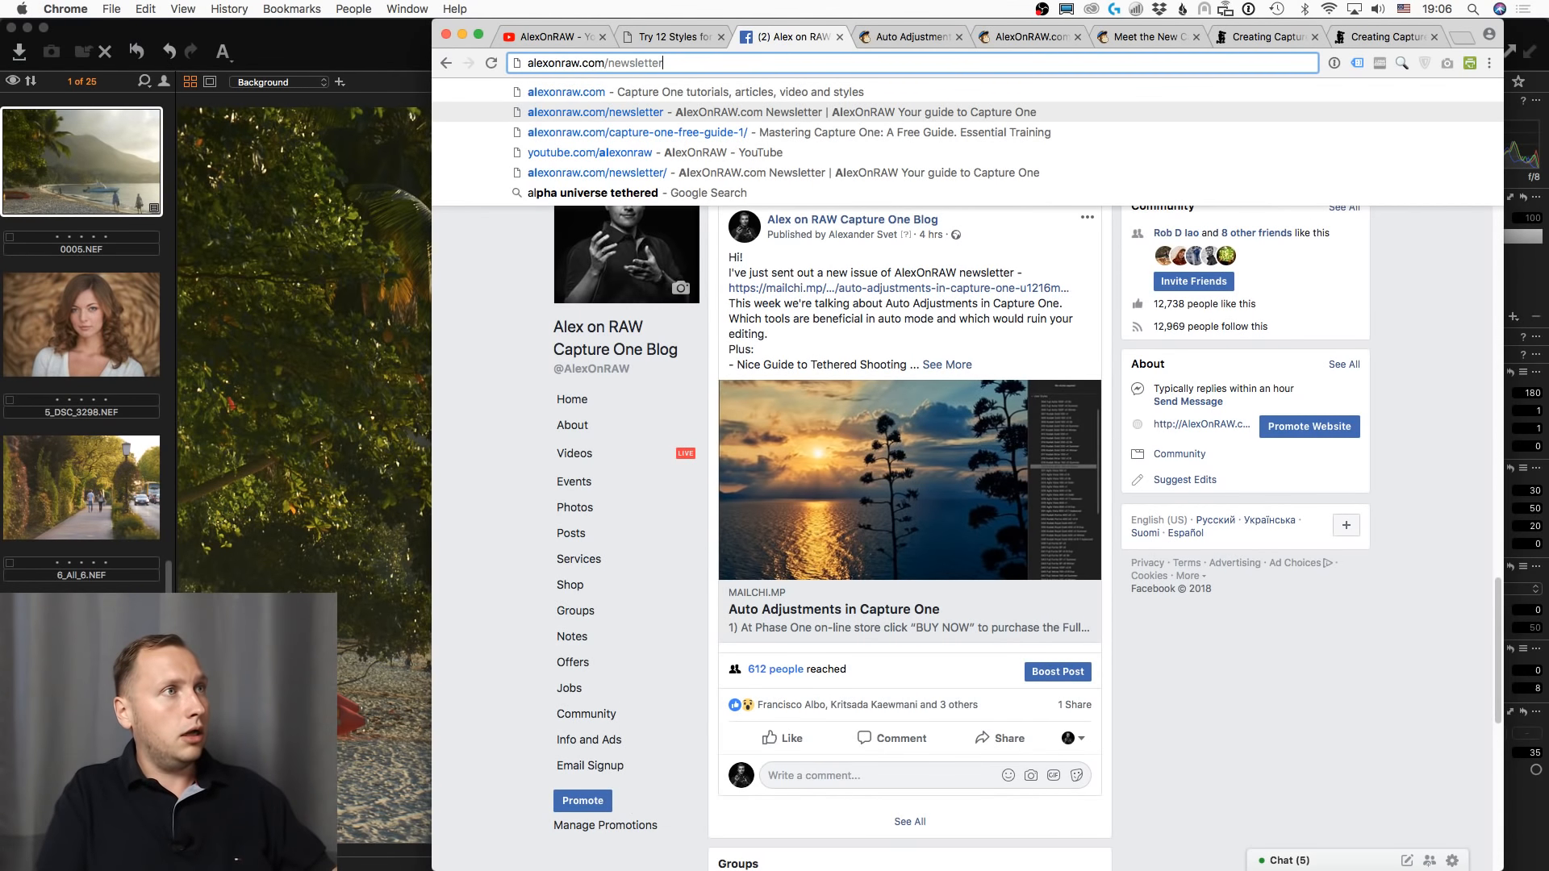
{"action": "key", "text": "BackSpace"}
{"action": "key", "text": "BackSpace"}
{"action": "key", "text": "BackSpace"}
{"action": "key", "text": "BackSpace"}
{"action": "key", "text": "BackSpace"}
{"action": "key", "text": "BackSpace"}
{"action": "key", "text": "BackSpace"}
{"action": "key", "text": "BackSpace"}
{"action": "key", "text": "BackSpace"}
{"action": "key", "text": "BackSpace"}
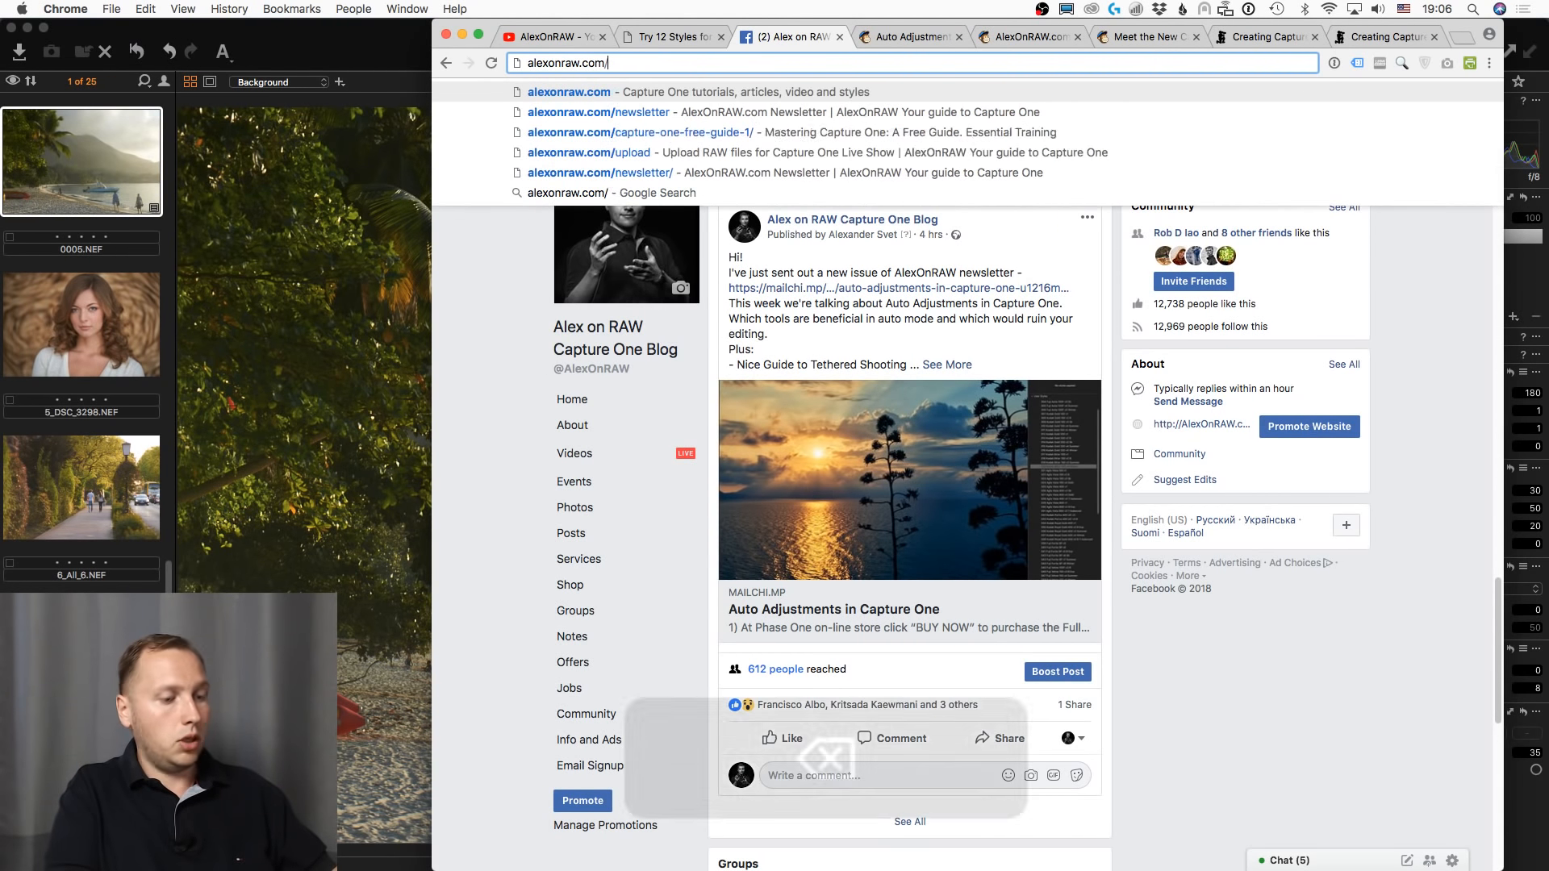
{"action": "type", "text": "up"}
{"action": "key", "text": "Return"}
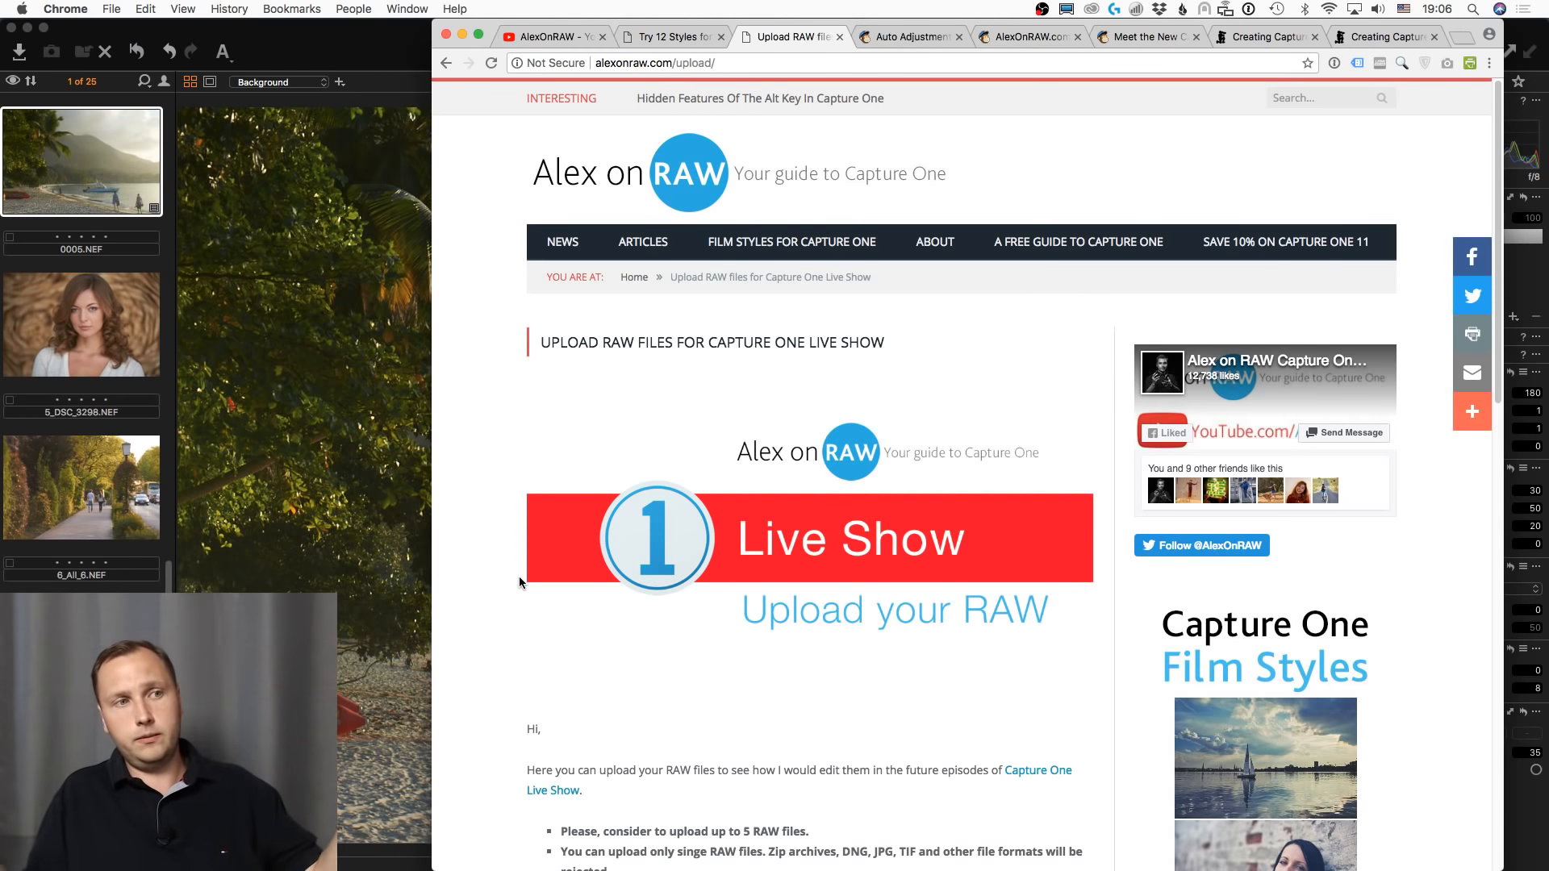
{"action": "scroll", "coordinate": [520, 580], "scroll_direction": "down", "scroll_amount": 4}
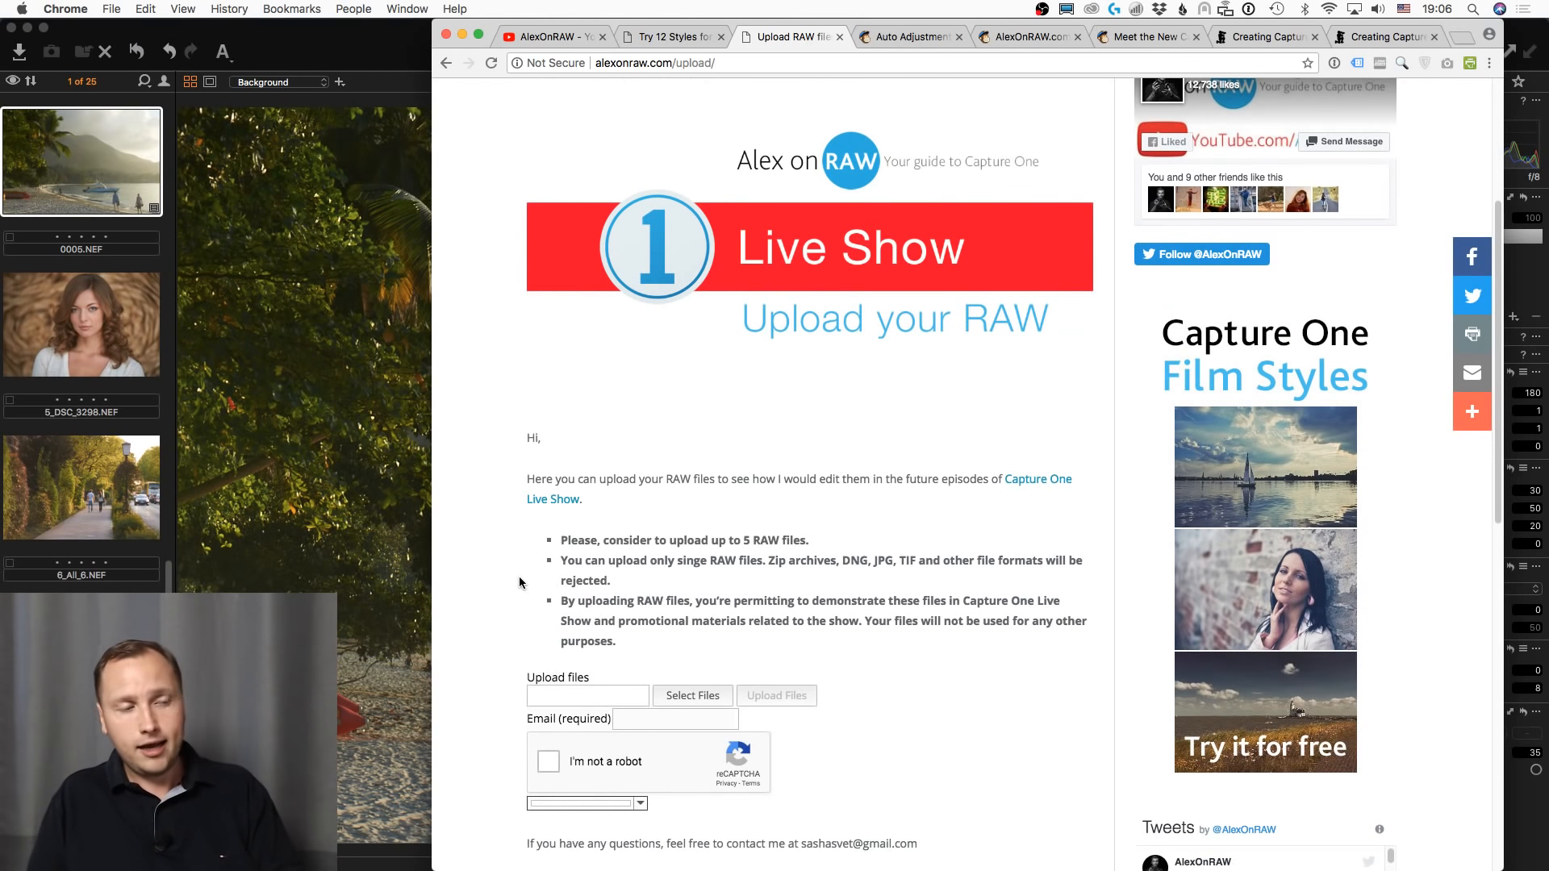
{"action": "scroll", "coordinate": [520, 580], "scroll_direction": "down", "scroll_amount": 1}
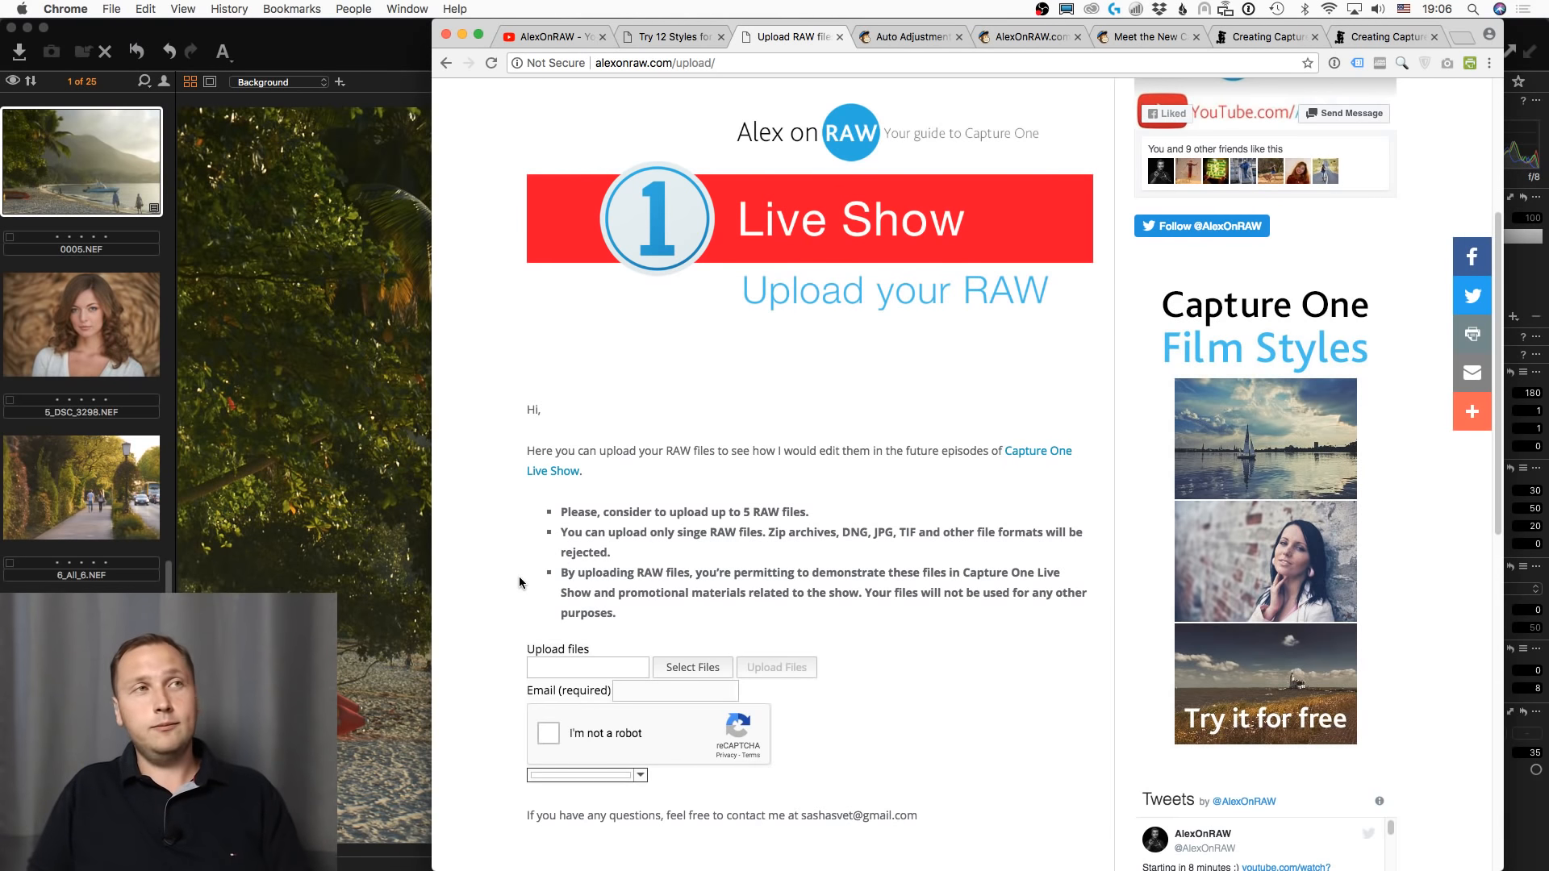
- Switch to Safari, show the Buy Capture One 11 checkout and highlight the discount code AMBC1BLOG
{"action": "left_click", "coordinate": [32, 155]}
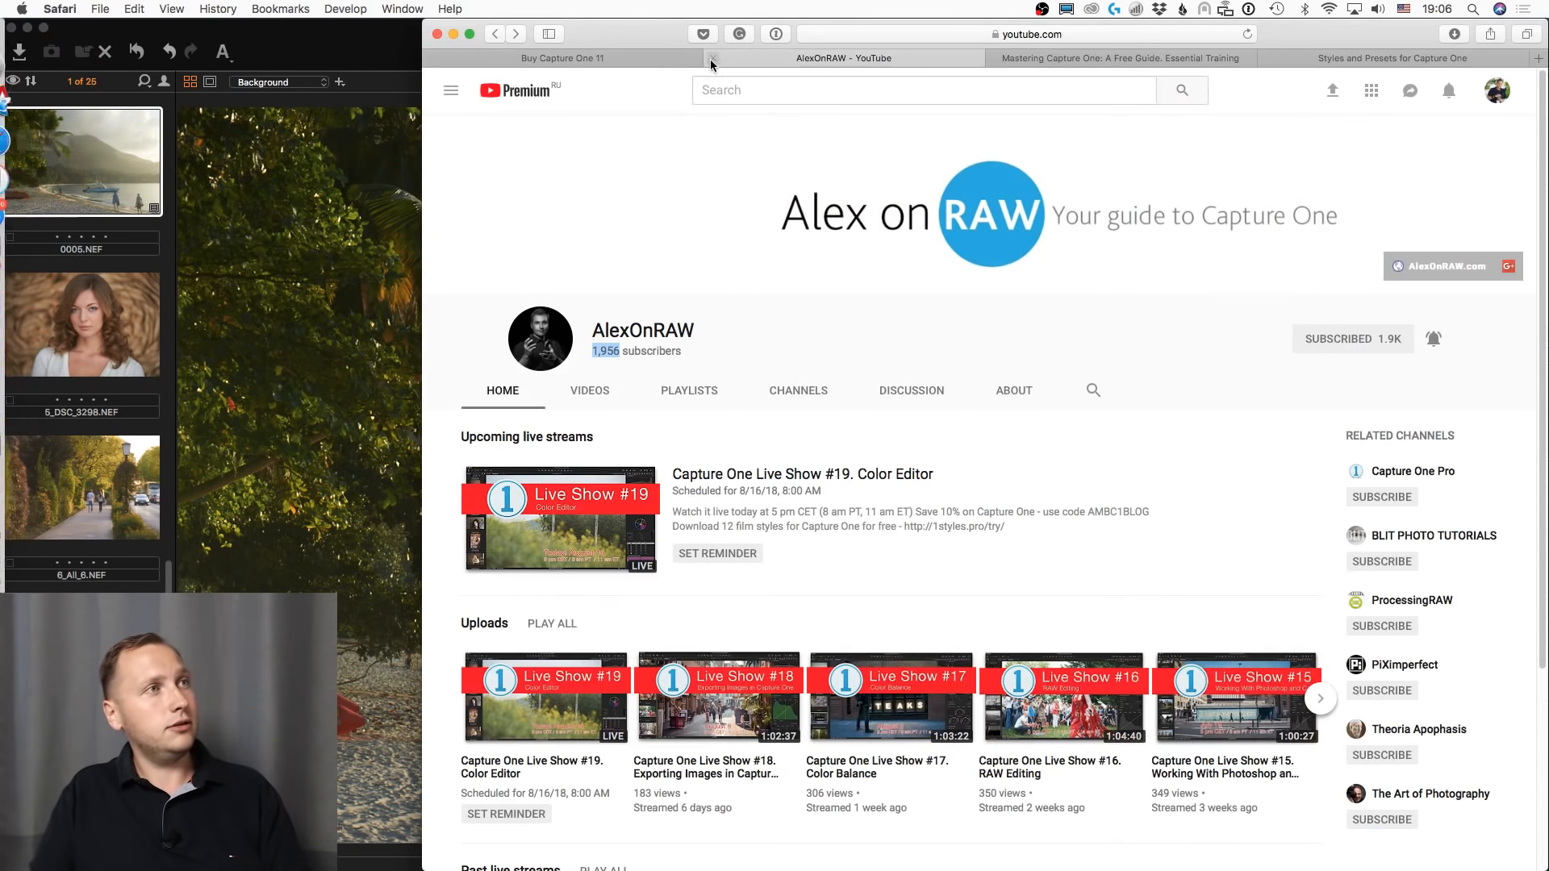
{"action": "left_click", "coordinate": [657, 61]}
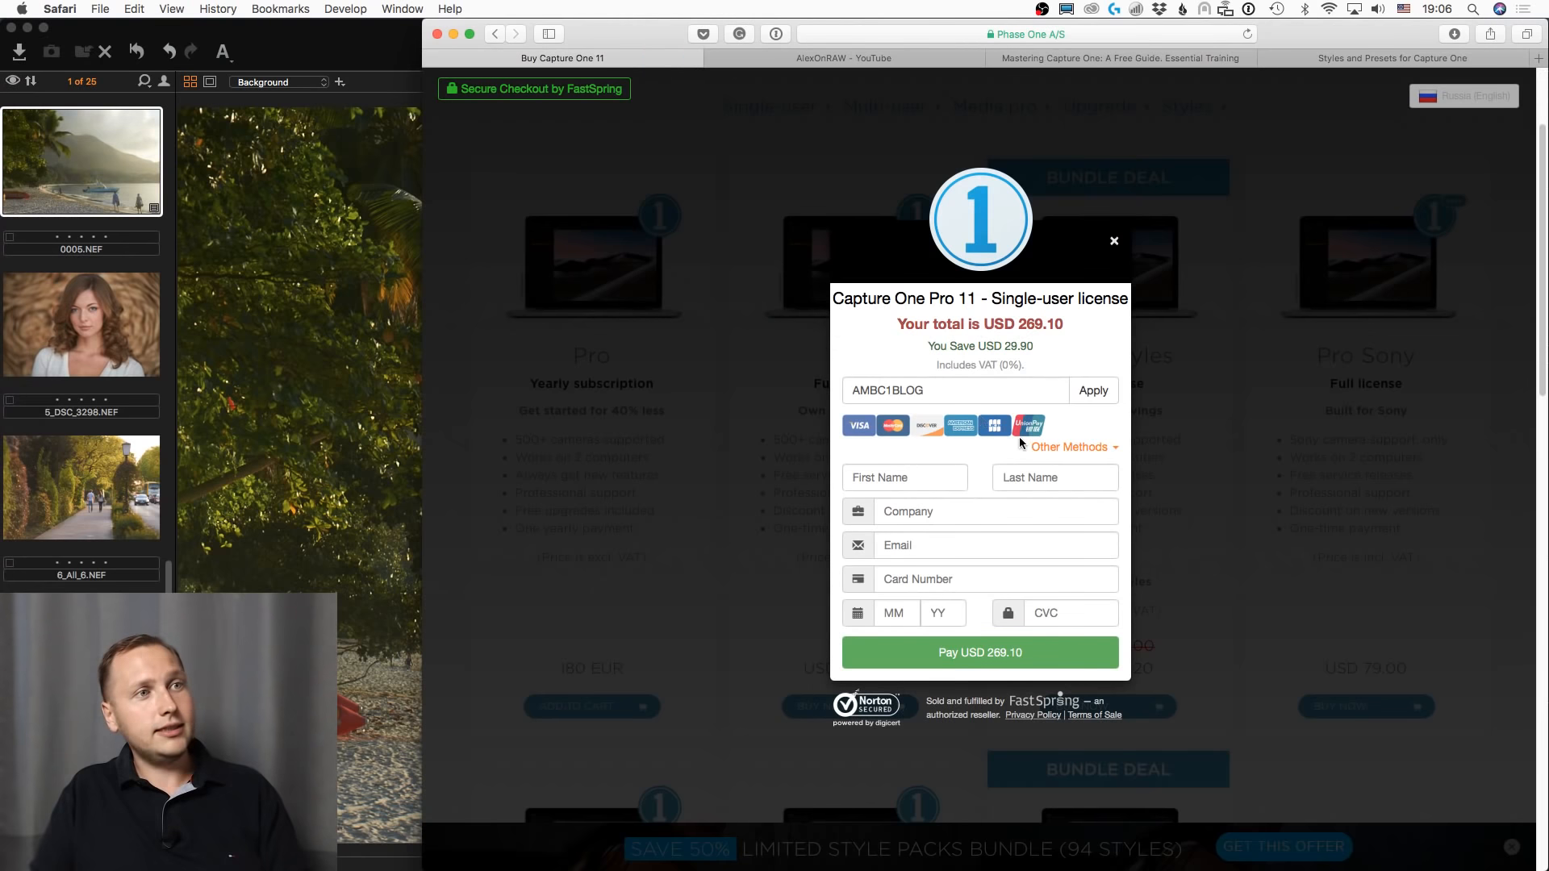
{"action": "double_click", "coordinate": [939, 387]}
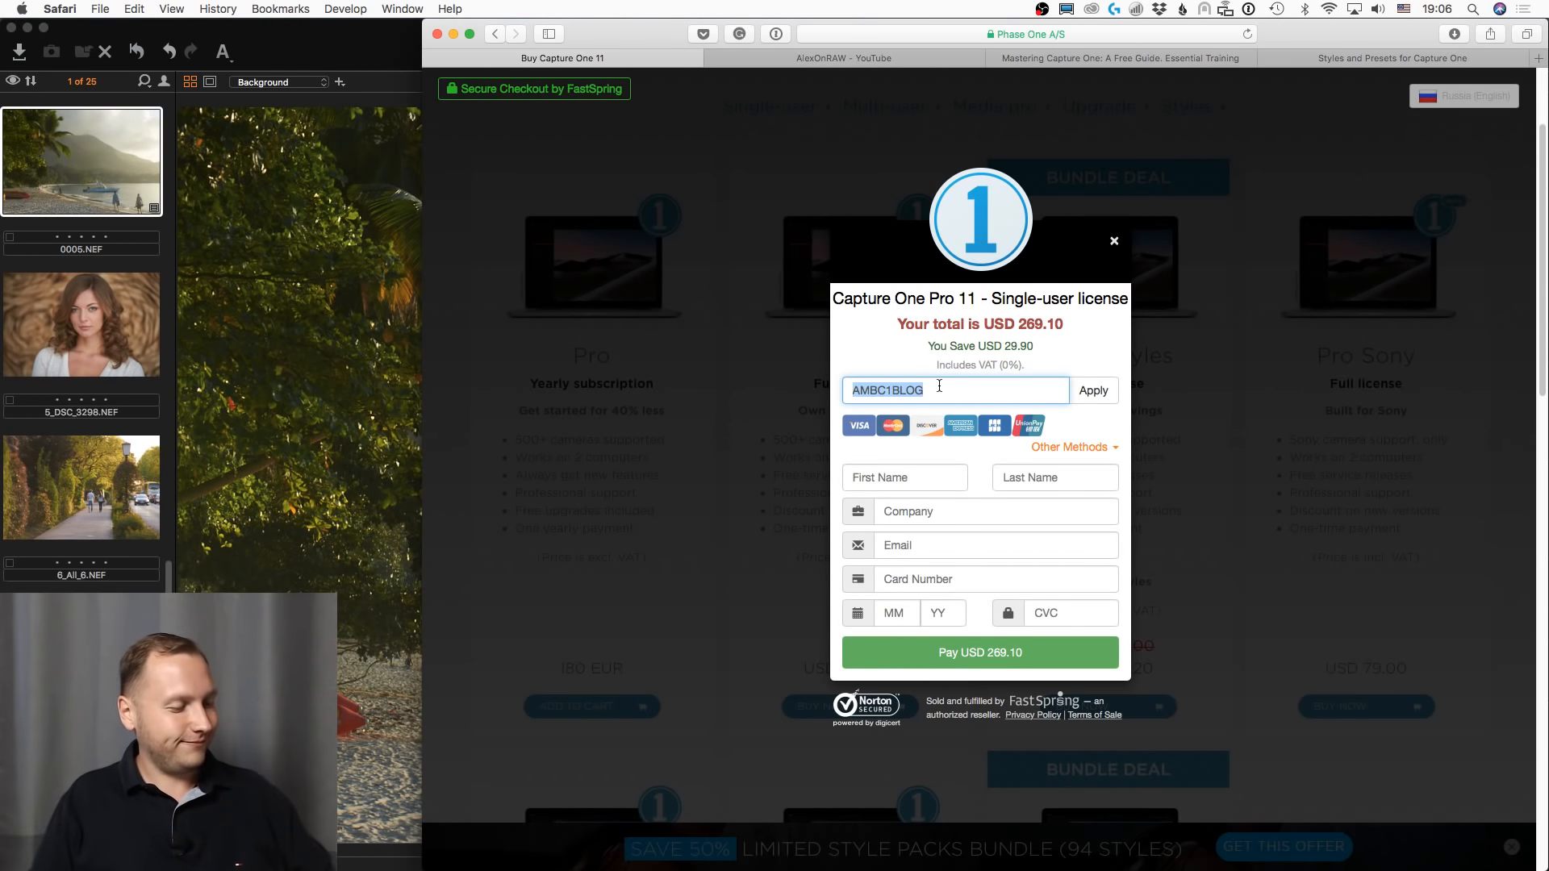
{"action": "key", "text": "BackSpace"}
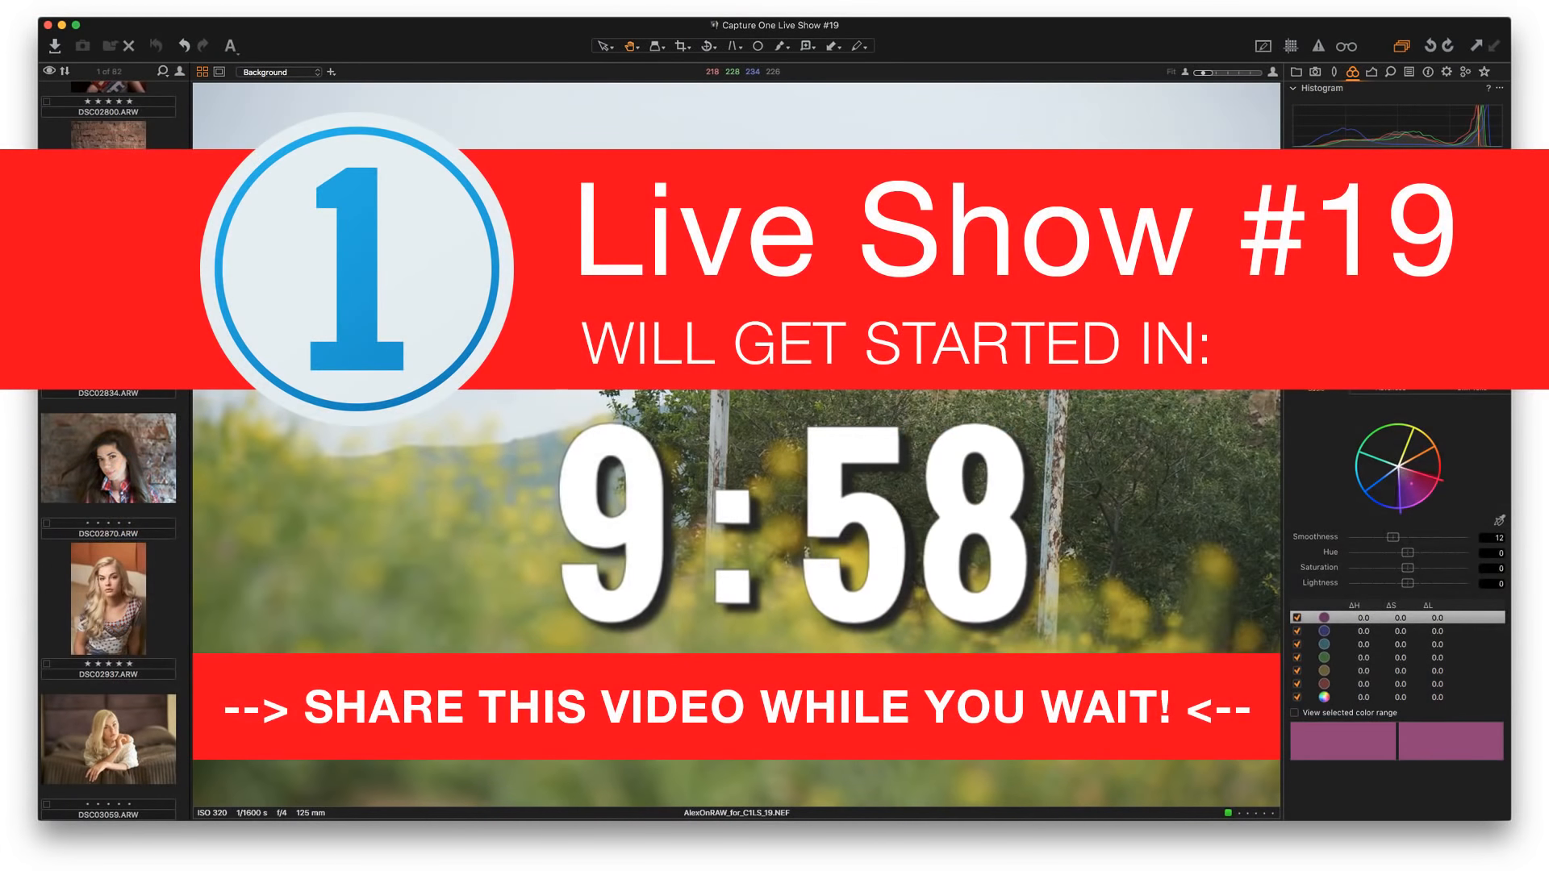